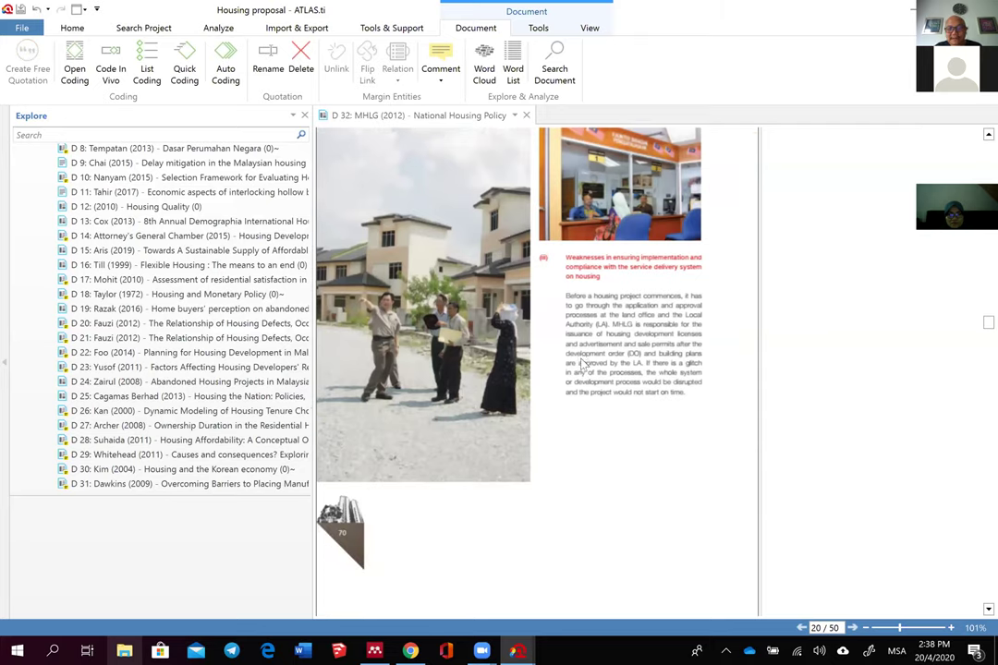
Step: Code the first paragraph under section (iv) on page 21 with the new open code "weakness in control, monitoring and enforcement"
scroll(603, 344, down, 3)
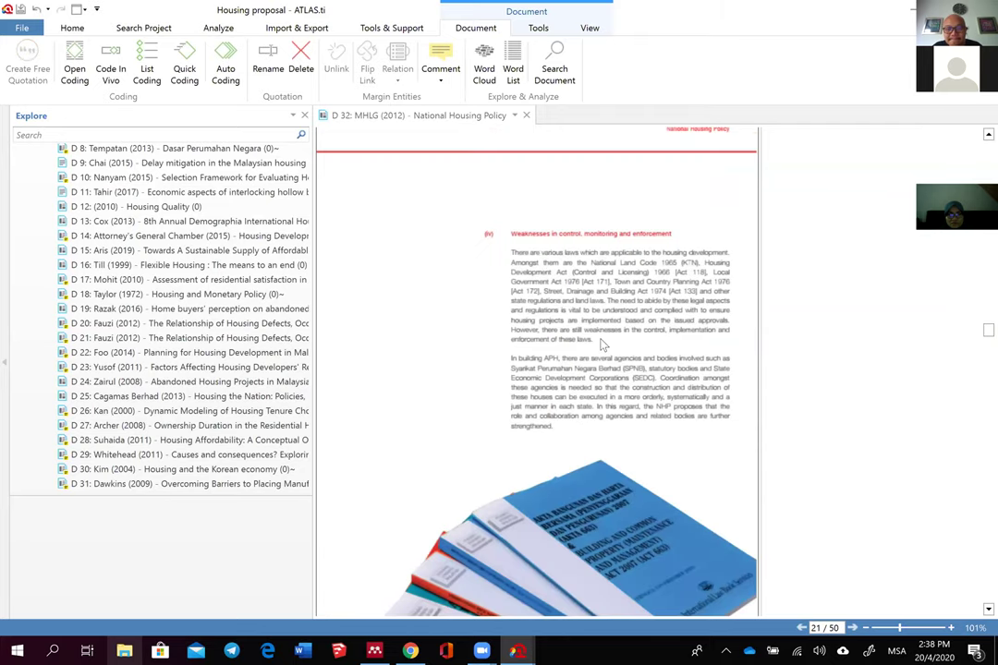
drag(508, 257, 598, 342)
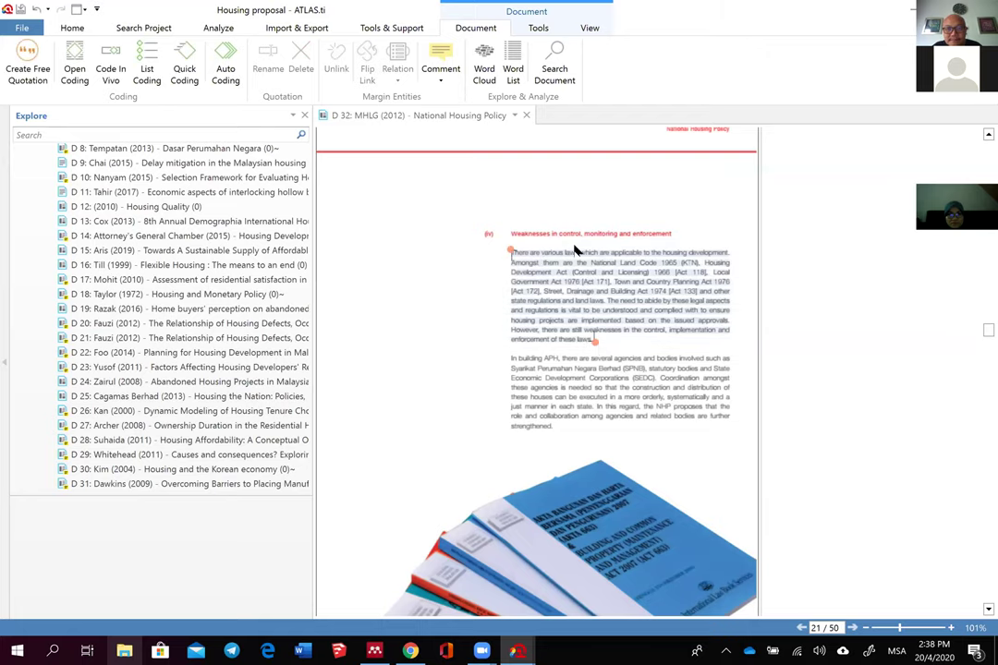
right_click(413, 266)
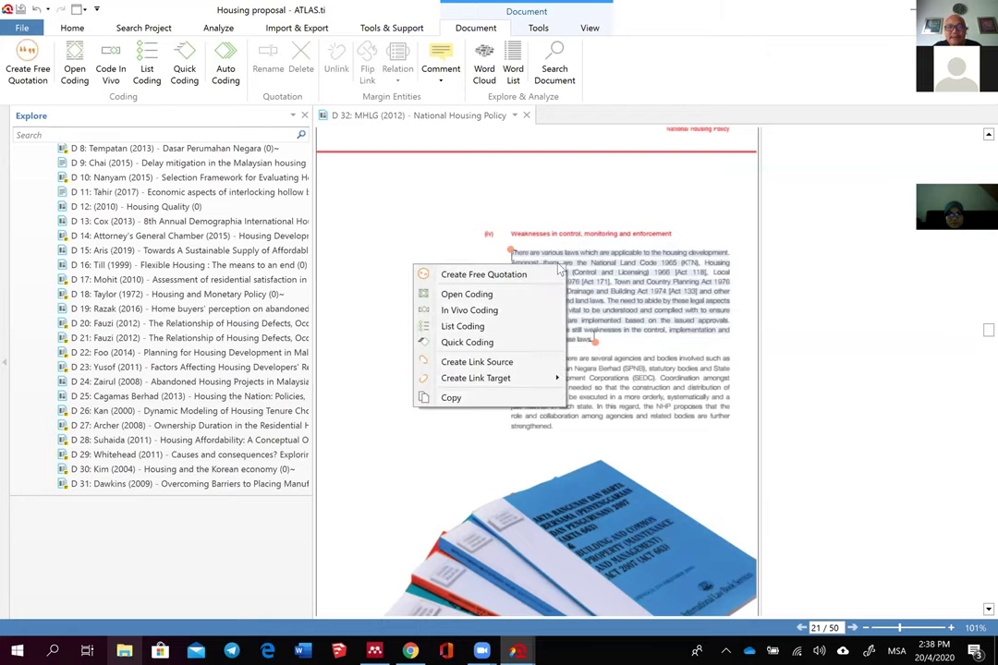
click(499, 296)
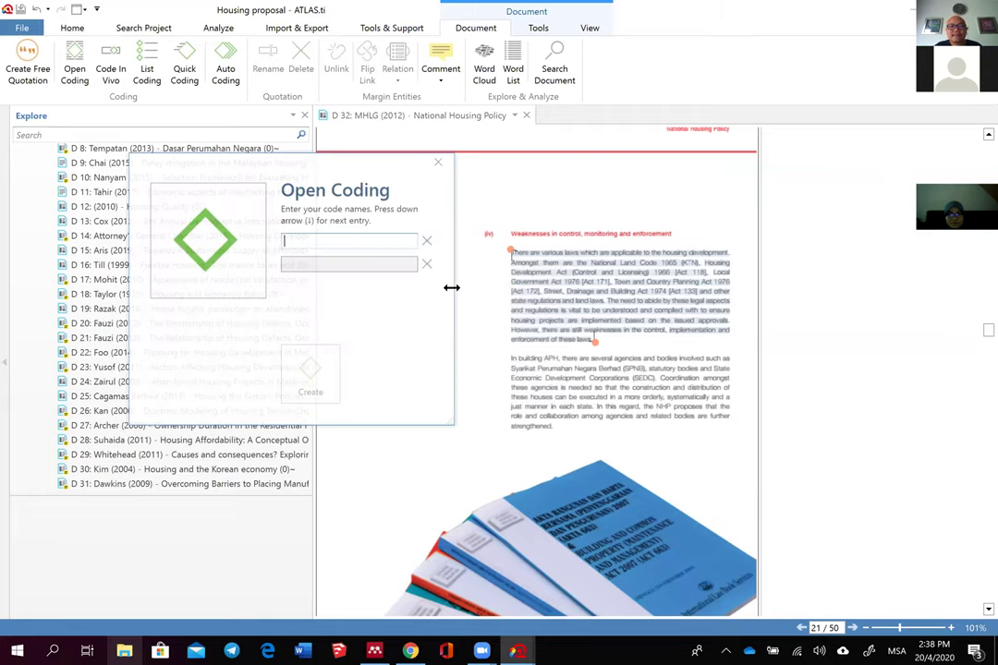
text(weakness in control, mo)
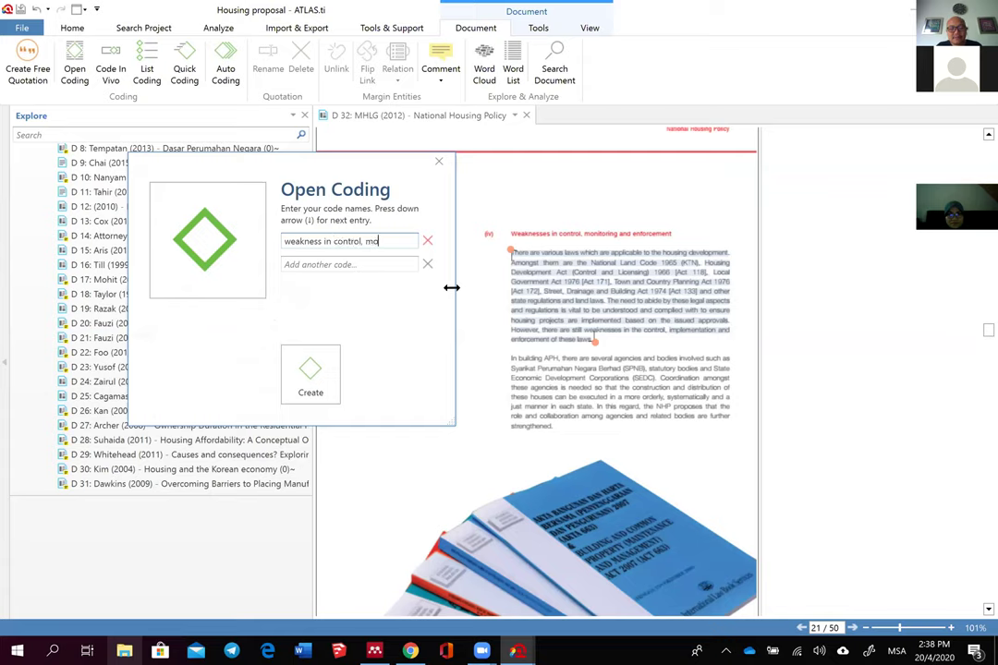
text(nitoring and enfo)
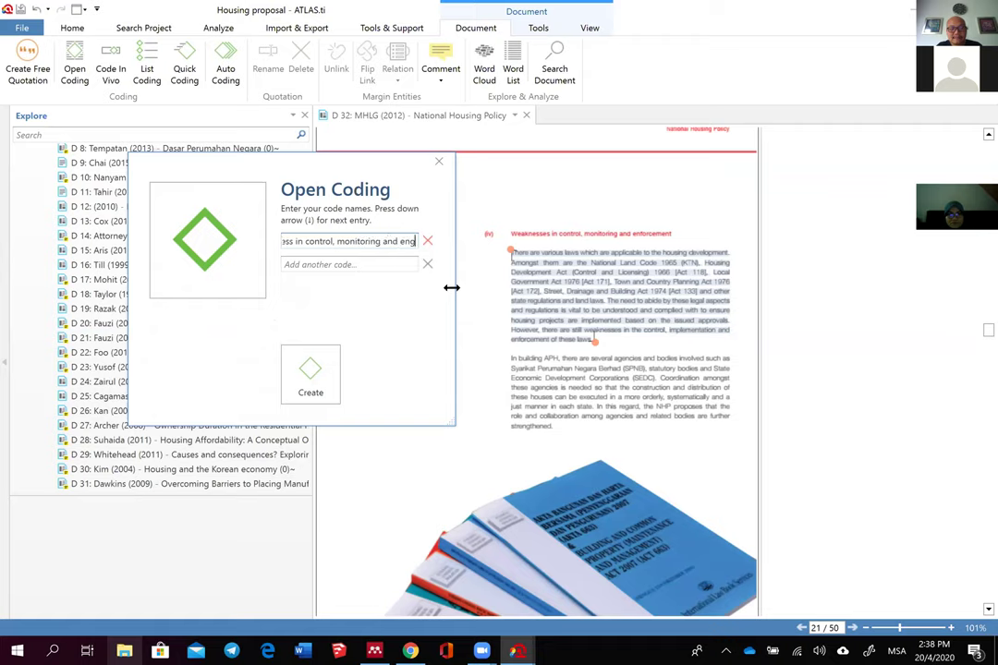
text(rcement)
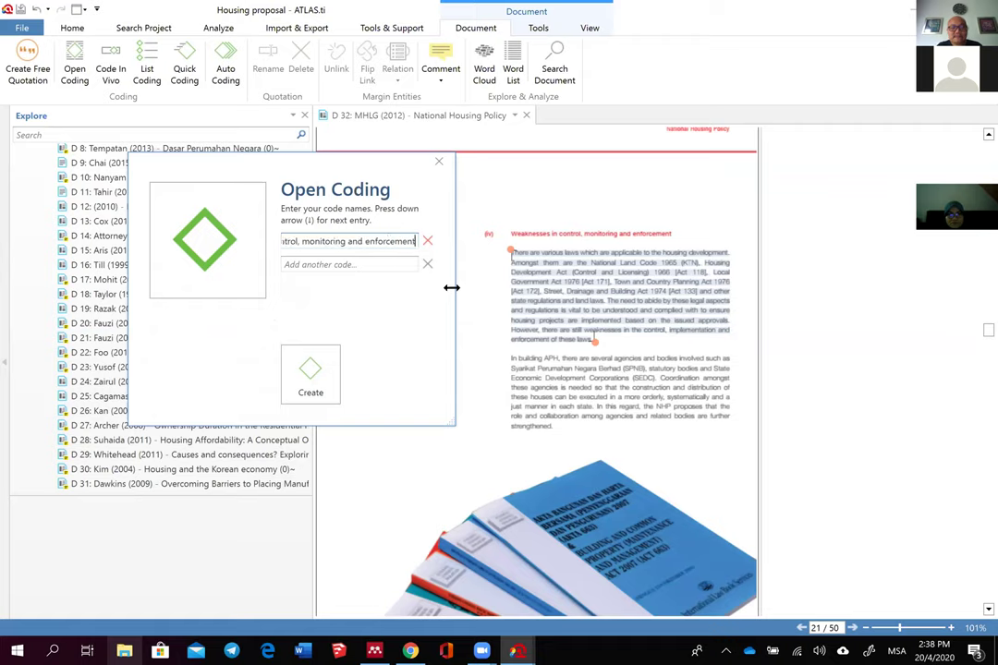
click(308, 372)
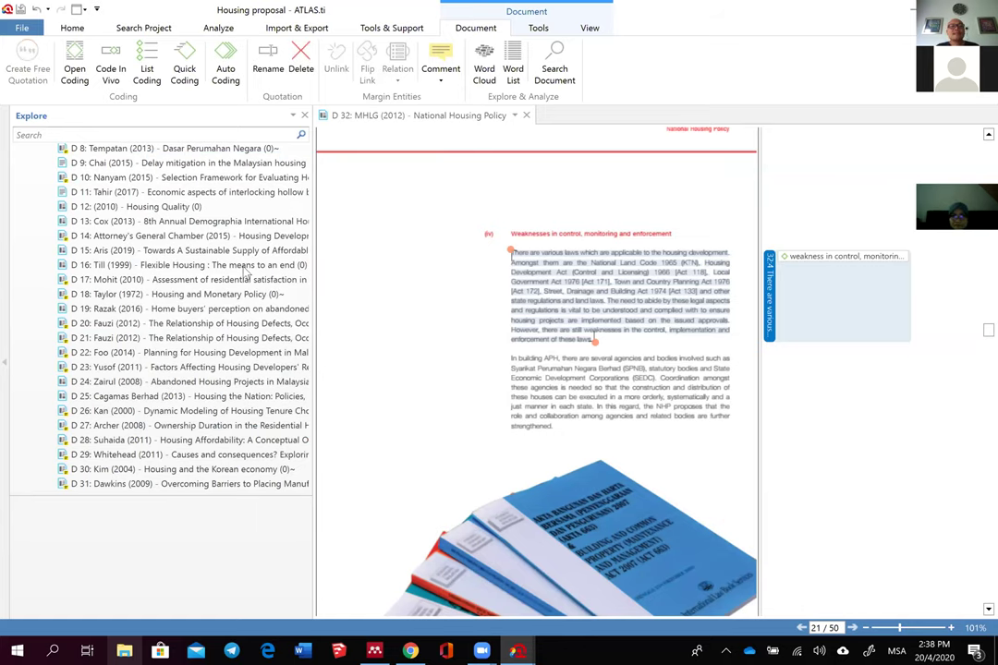
Step: Open document D 20 about the relationship of housing defects and widen its page display
scroll(242, 268, up, 3)
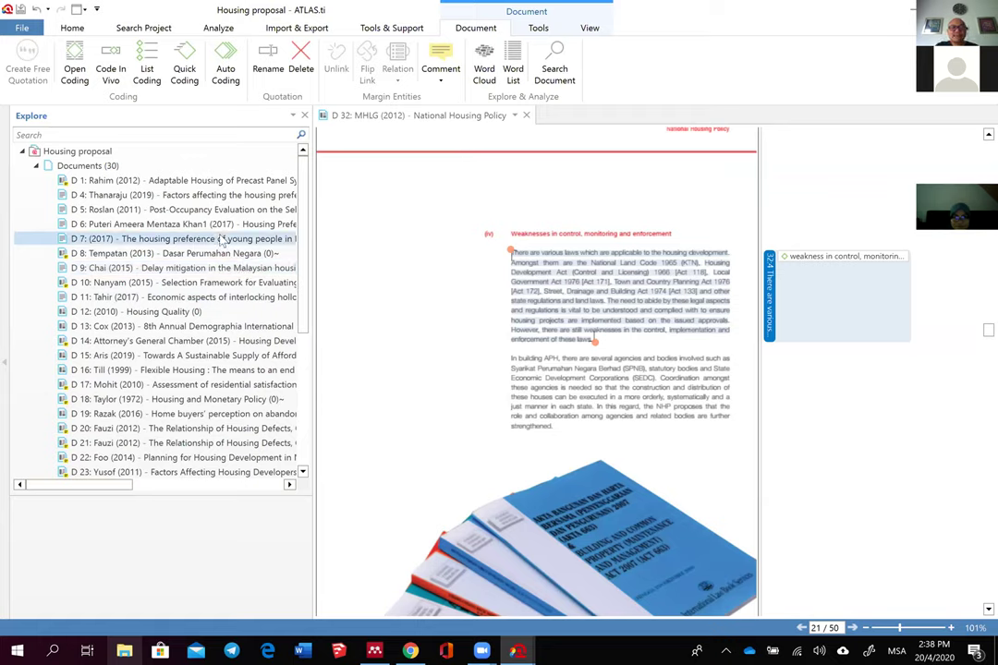
scroll(207, 277, down, 1)
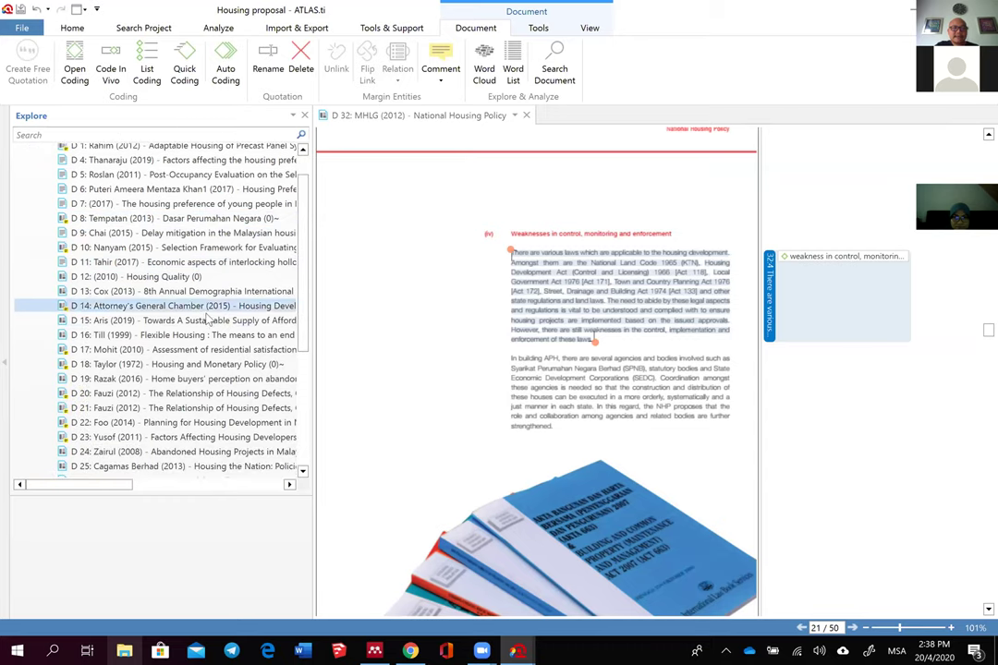
click(211, 395)
double_click(211, 396)
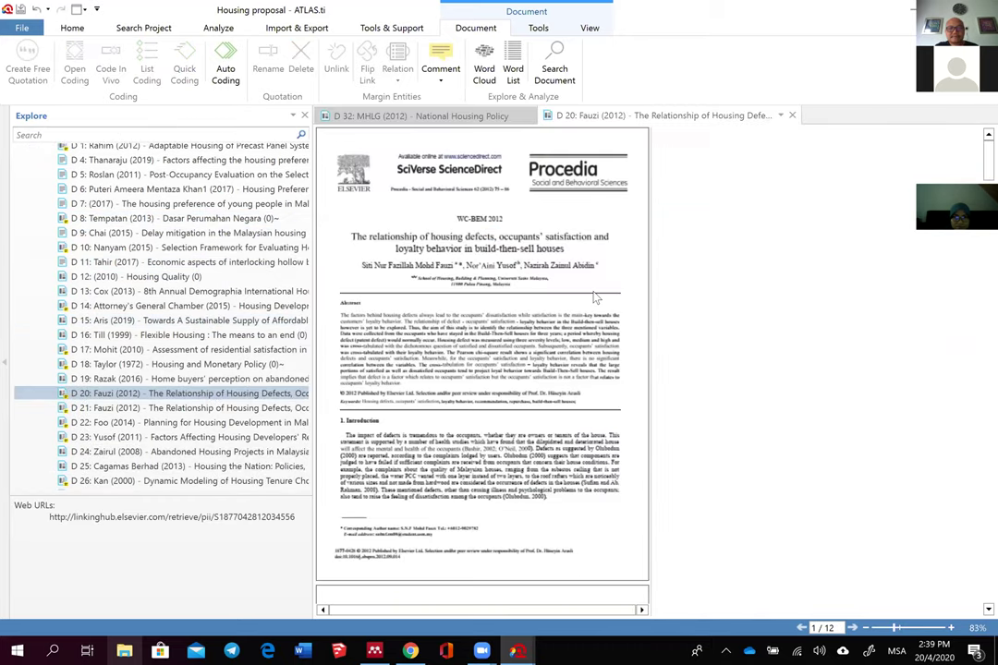
drag(650, 282, 780, 301)
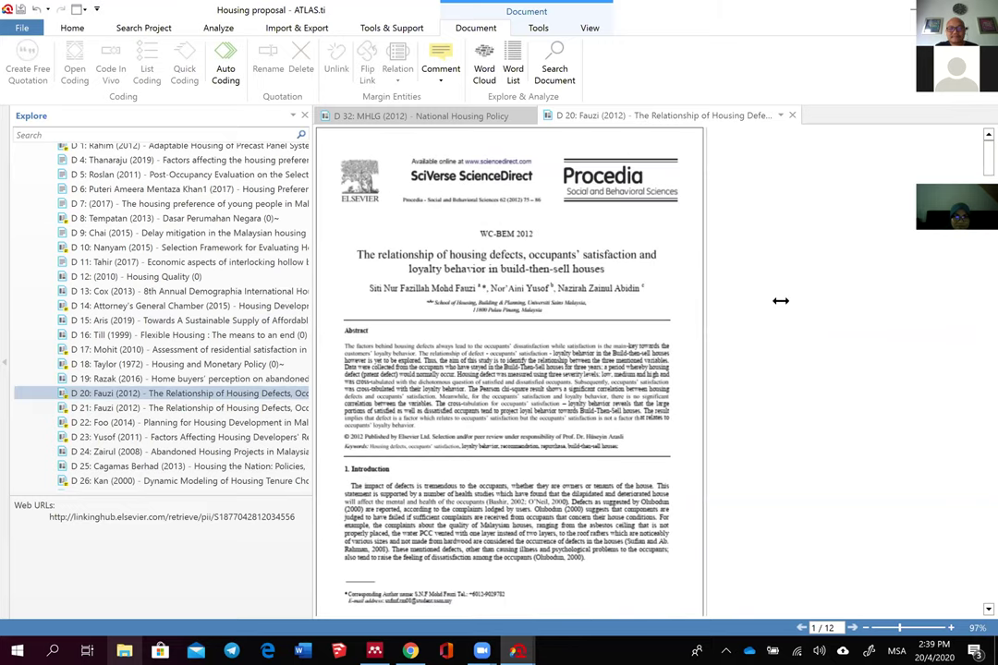
Step: Code the Introduction's first sentence, on the impact of defects on occupants, with the new open code "Research problems: Defects on housing"
scroll(546, 388, down, 3)
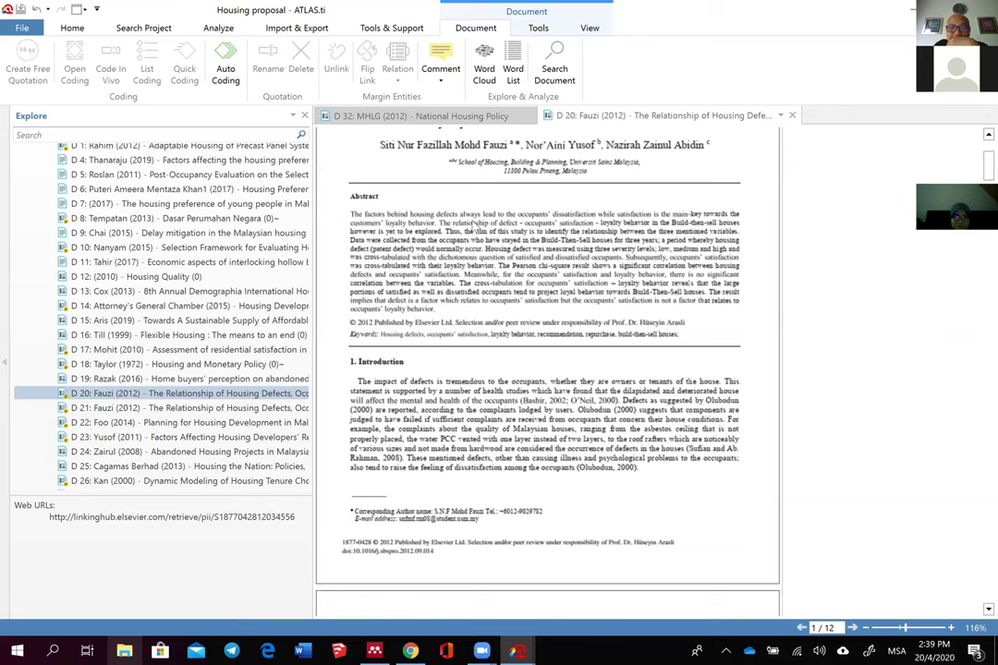
scroll(474, 225, down, 3)
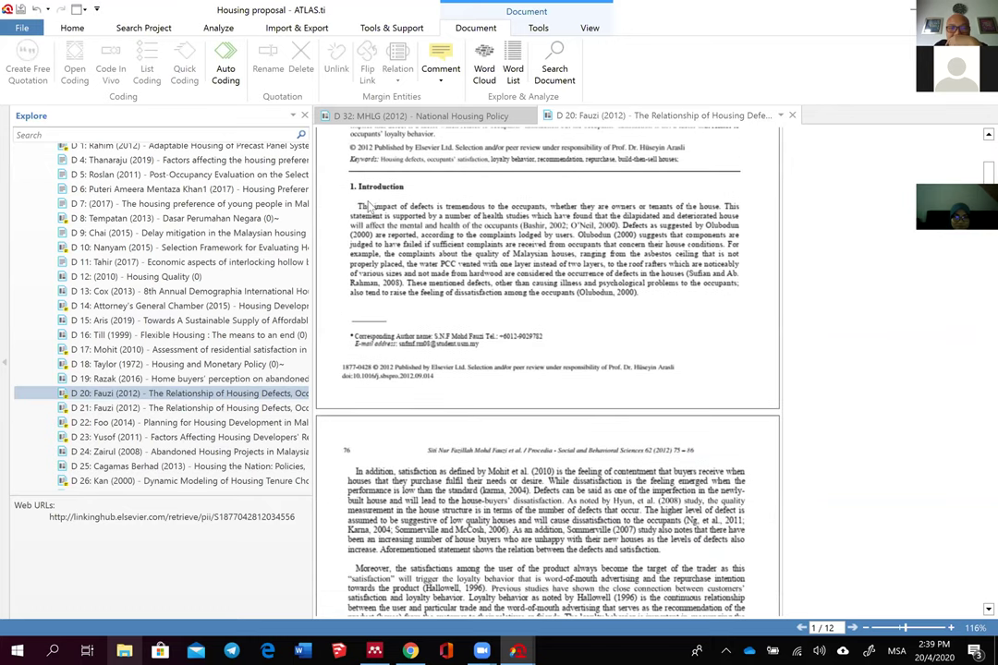
drag(359, 207, 717, 204)
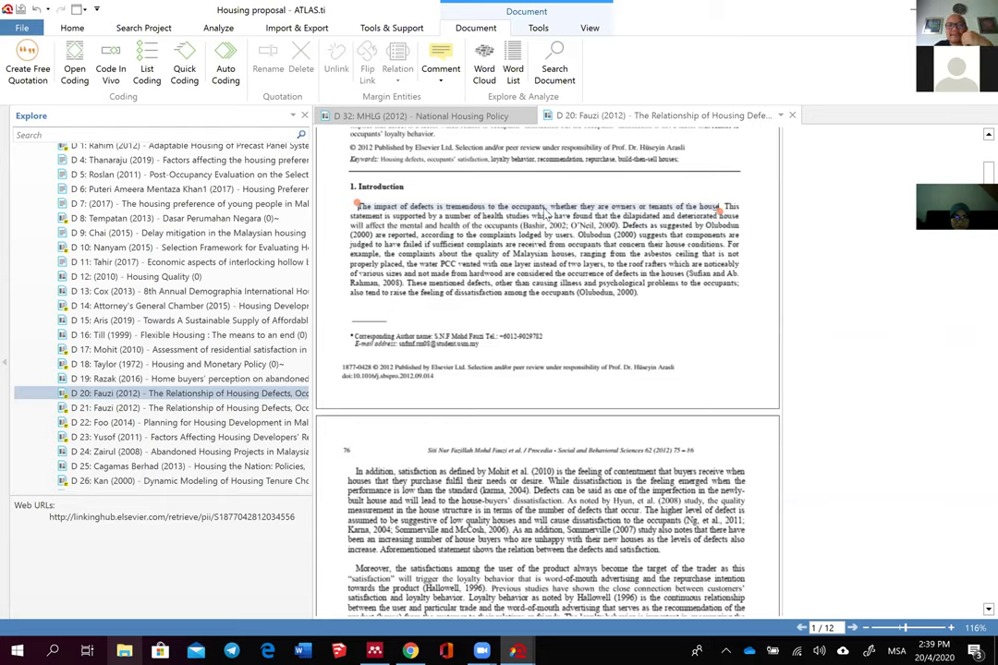
right_click(389, 211)
click(472, 239)
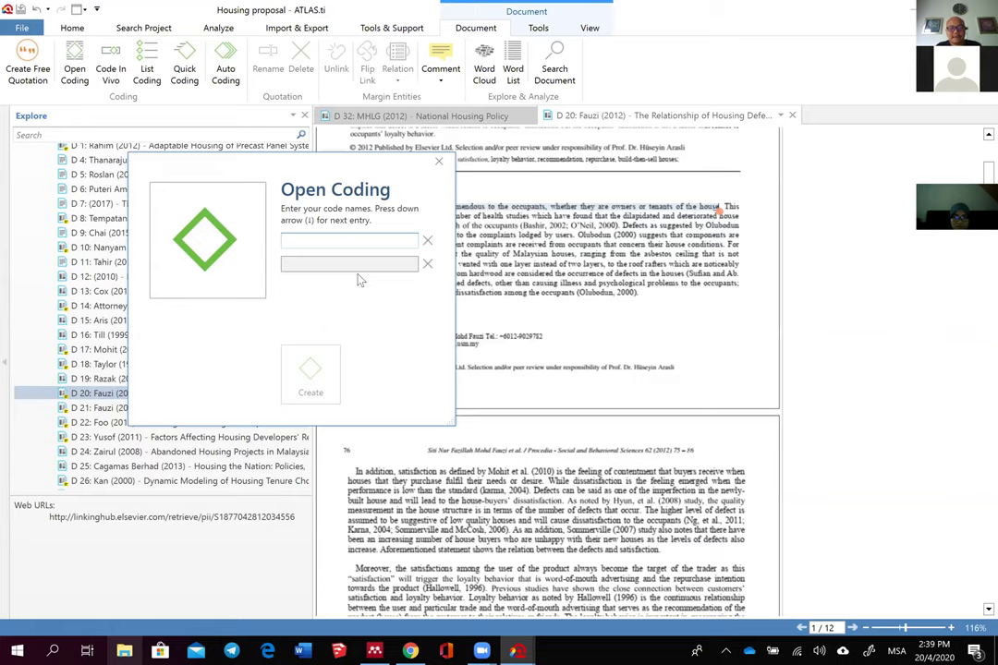
text(Defects on housing)
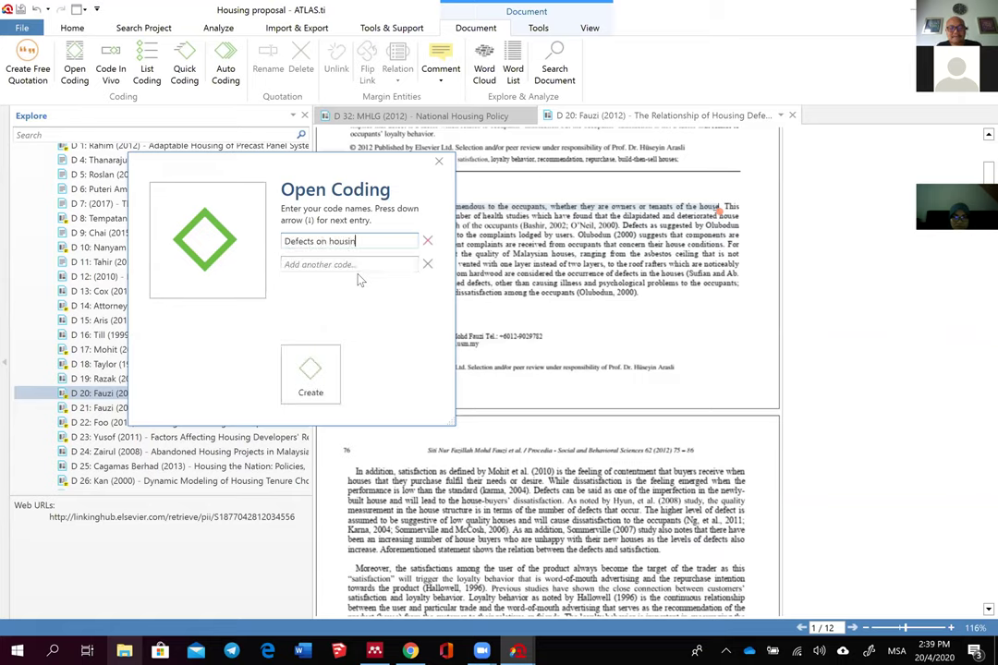
click(285, 241)
text(Research p)
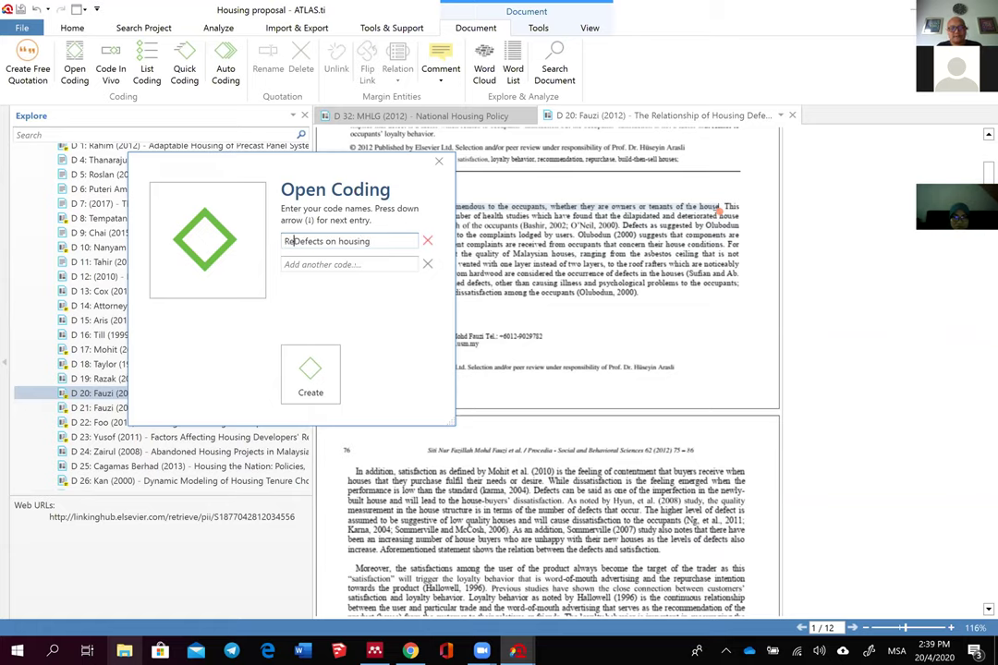
text(roblems:)
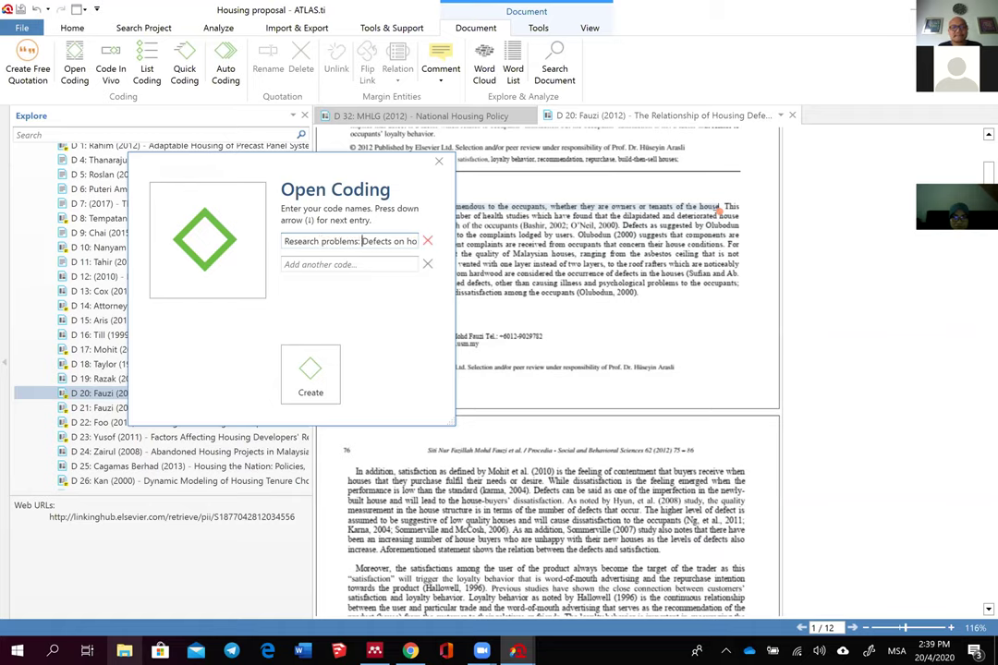
click(325, 383)
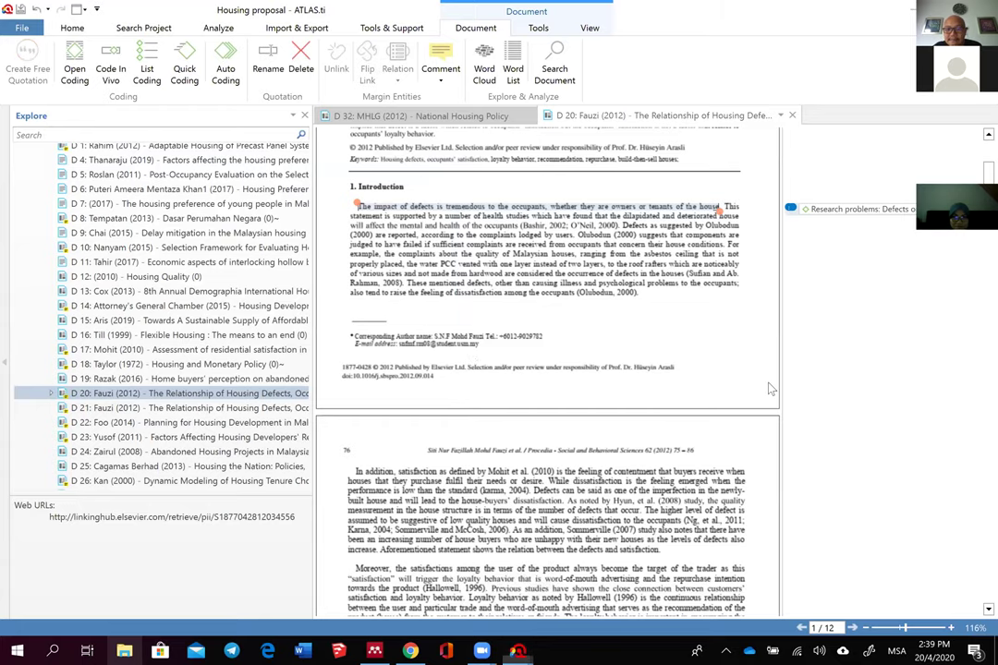
Step: Code the sentence starting "While dissatisfaction is the feeling emerged" with the new open code "Research problems: Dissatisfaction among house buyers"
scroll(519, 349, down, 4)
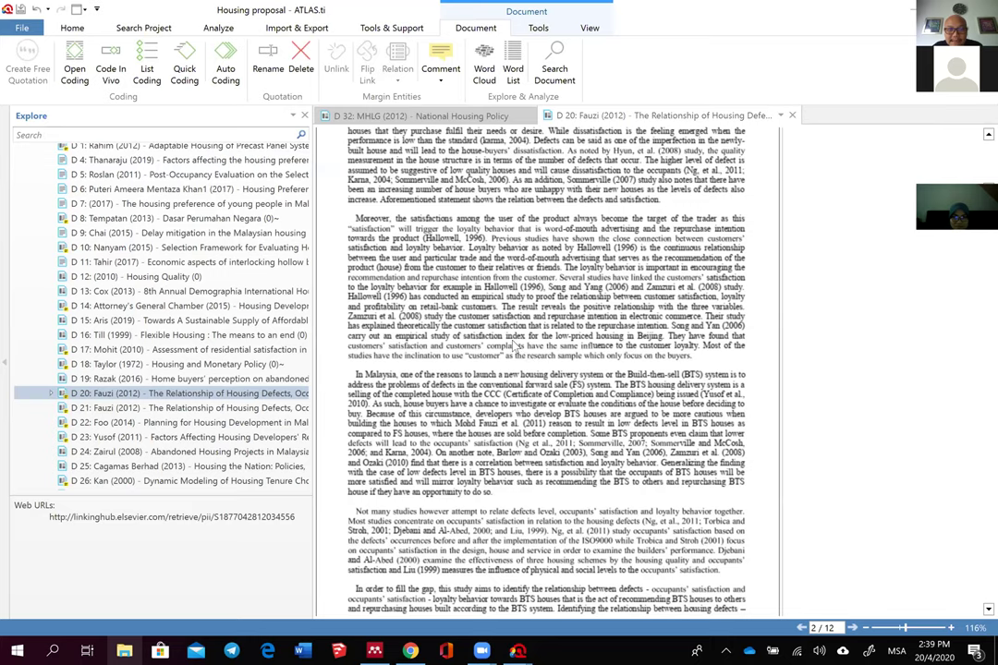
scroll(431, 300, up, 2)
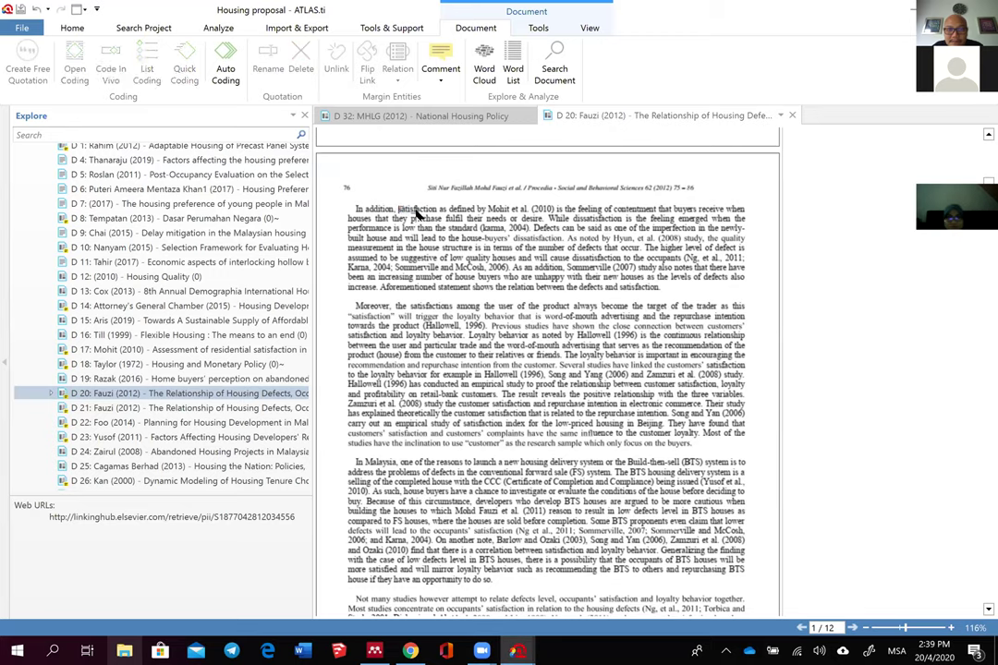
drag(398, 208, 545, 223)
click(550, 223)
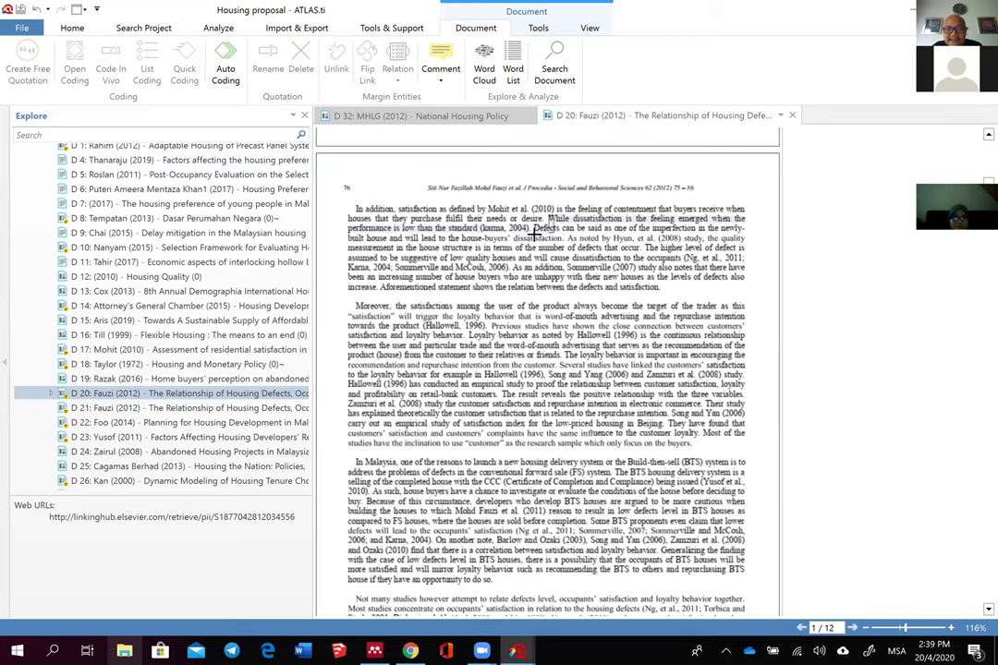
drag(532, 233, 455, 238)
right_click(457, 239)
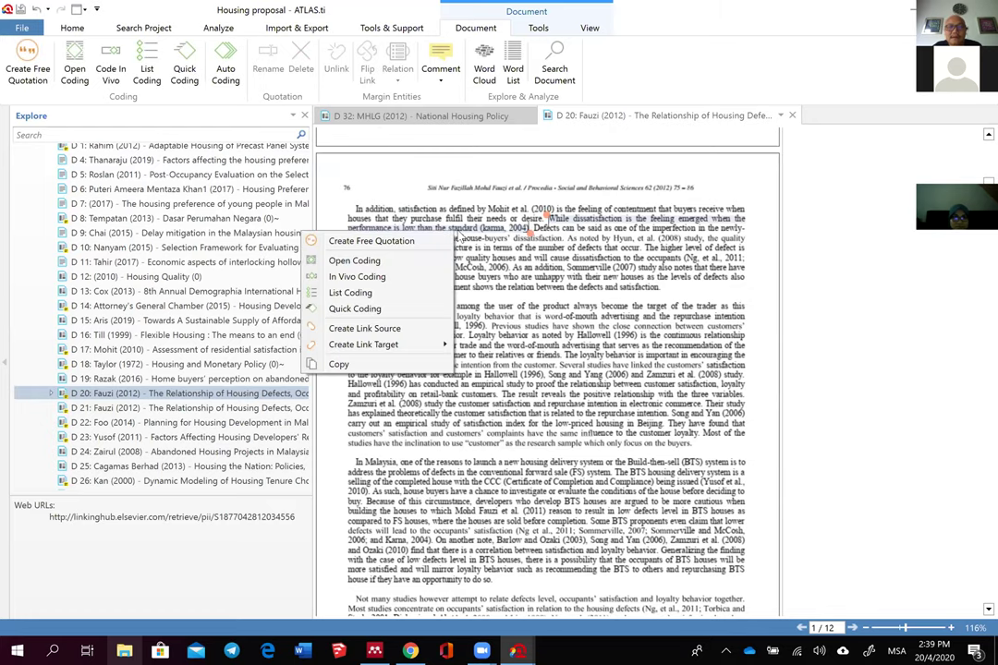
click(407, 262)
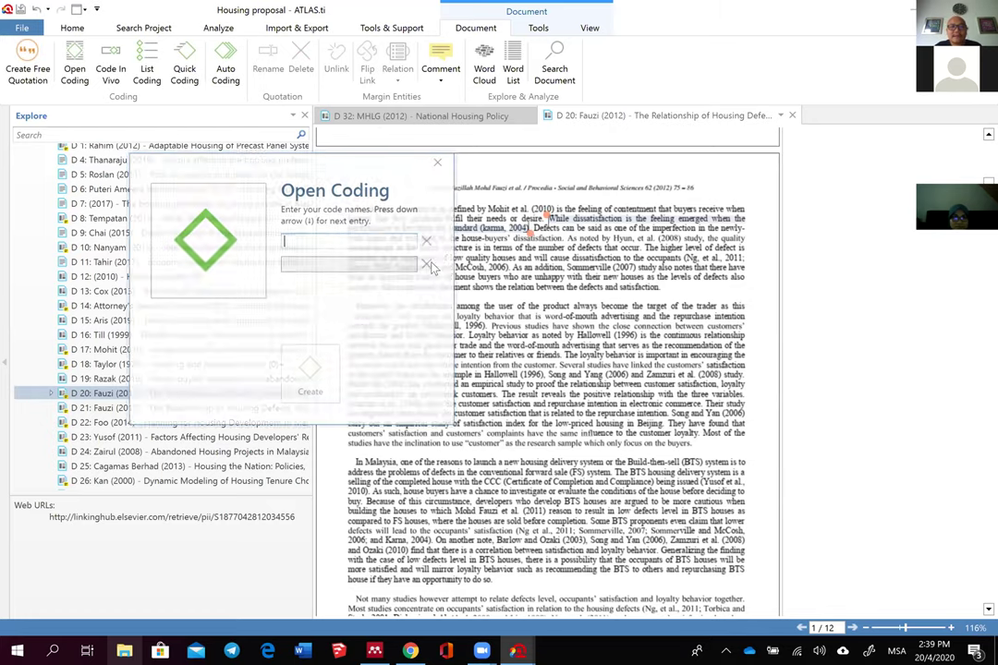
text(Research problems: Dissa)
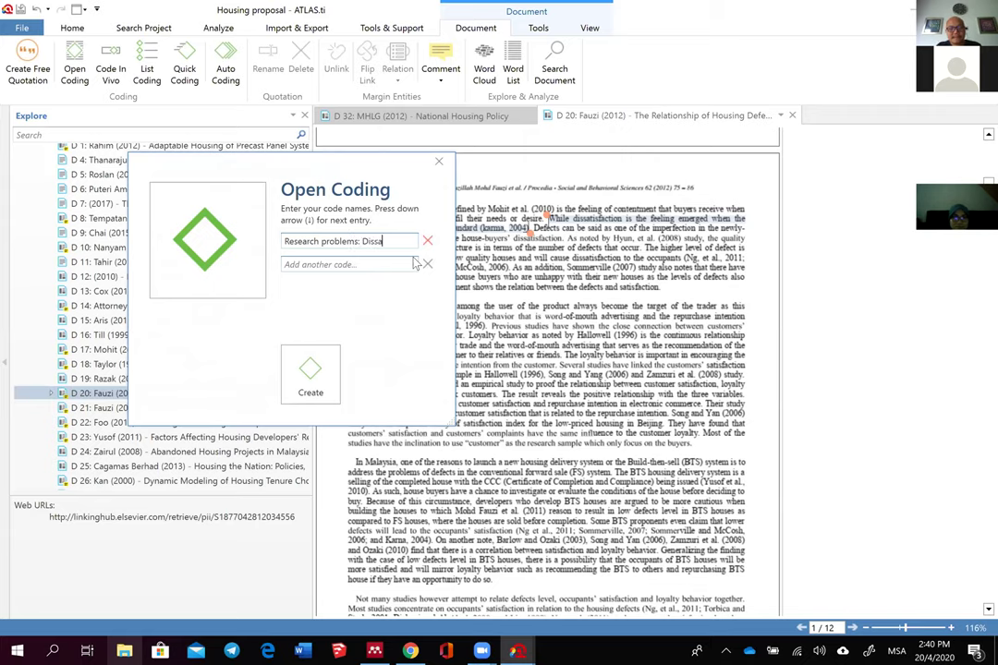
text(on )
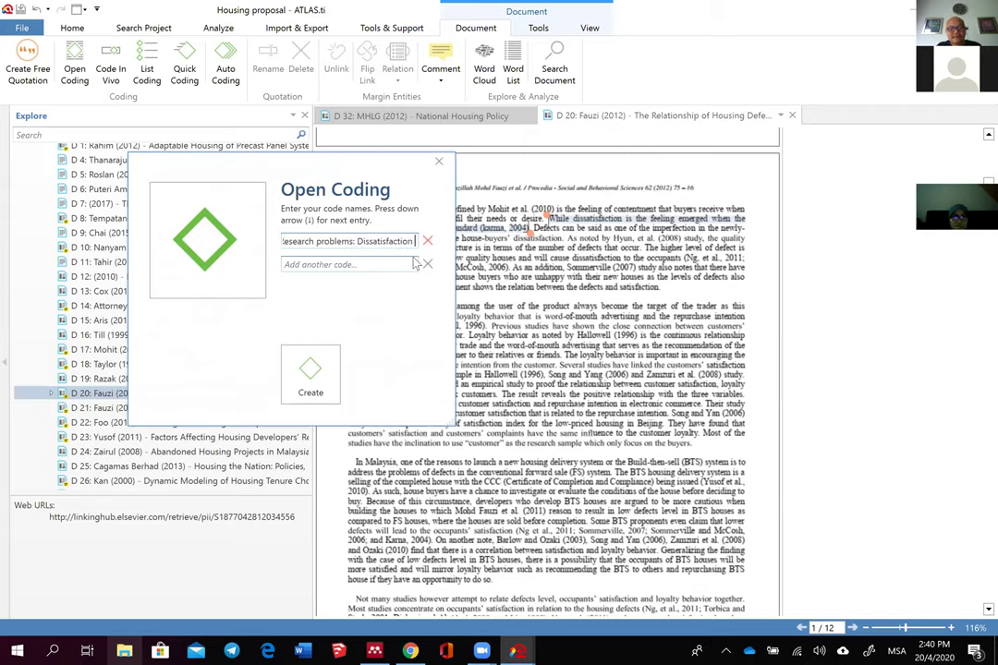
text(among ho)
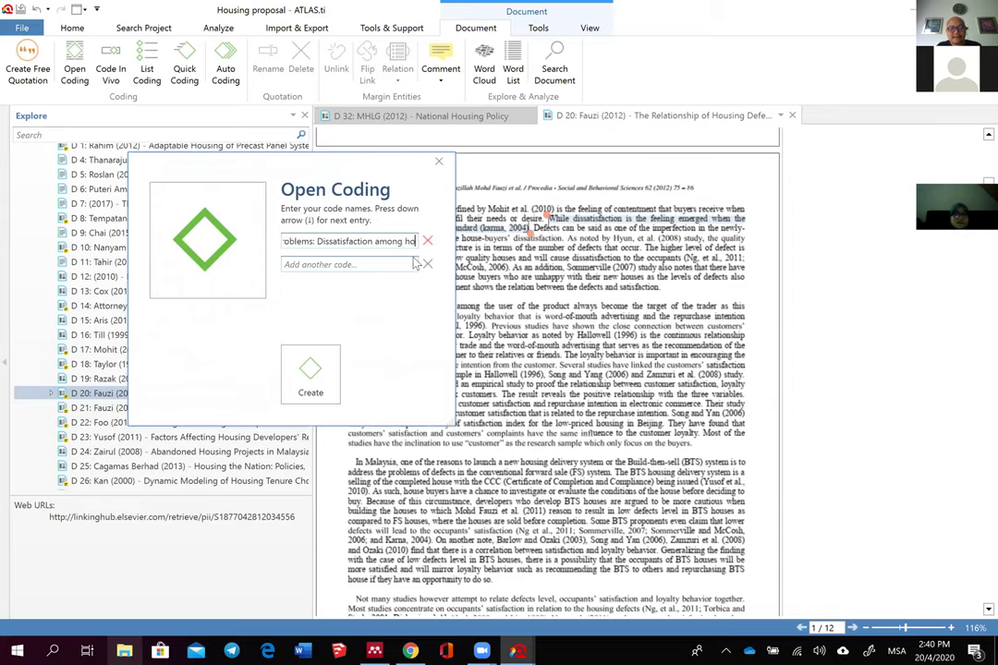
text(use buyers)
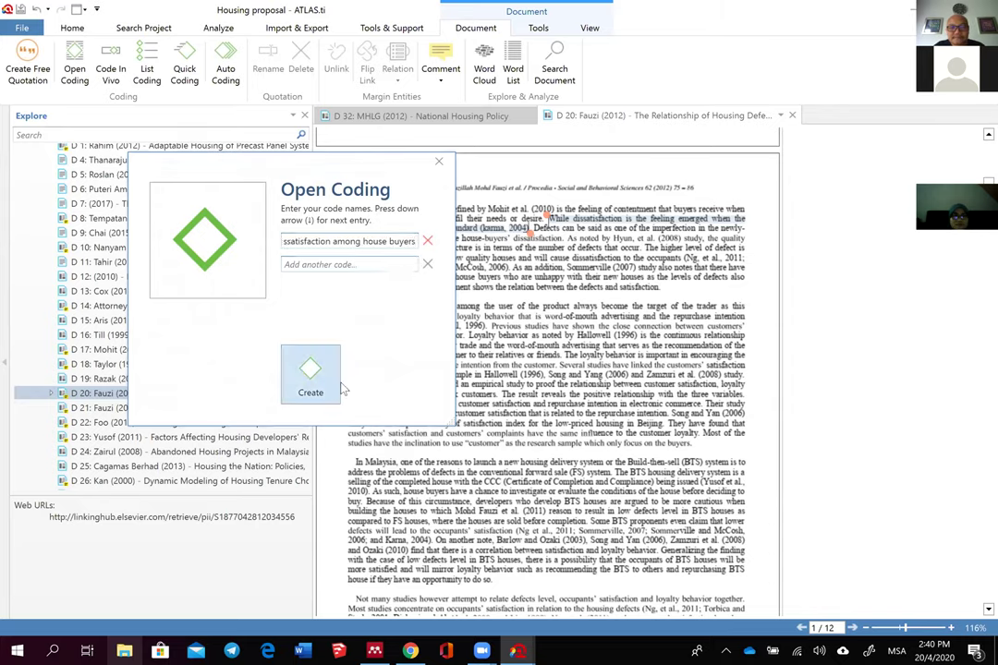
click(310, 379)
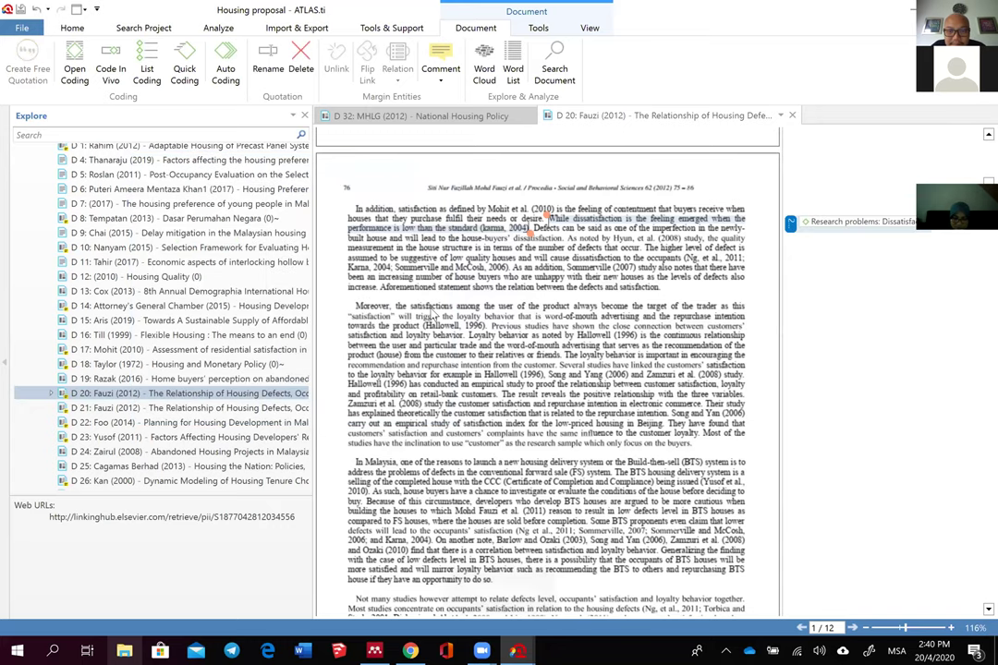
scroll(432, 316, down, 2)
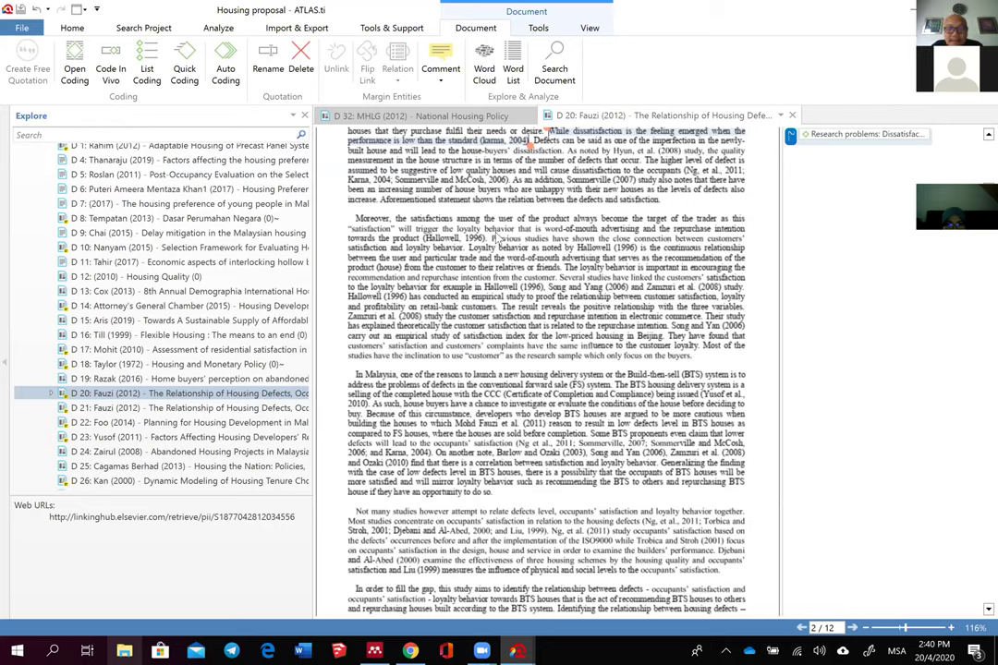
click(496, 239)
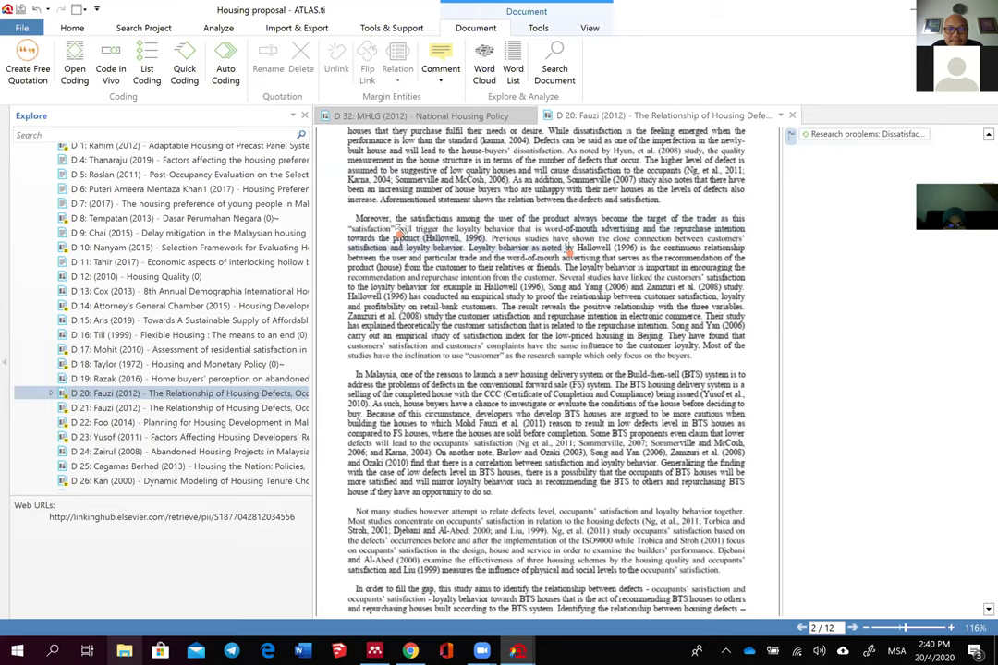
click(563, 259)
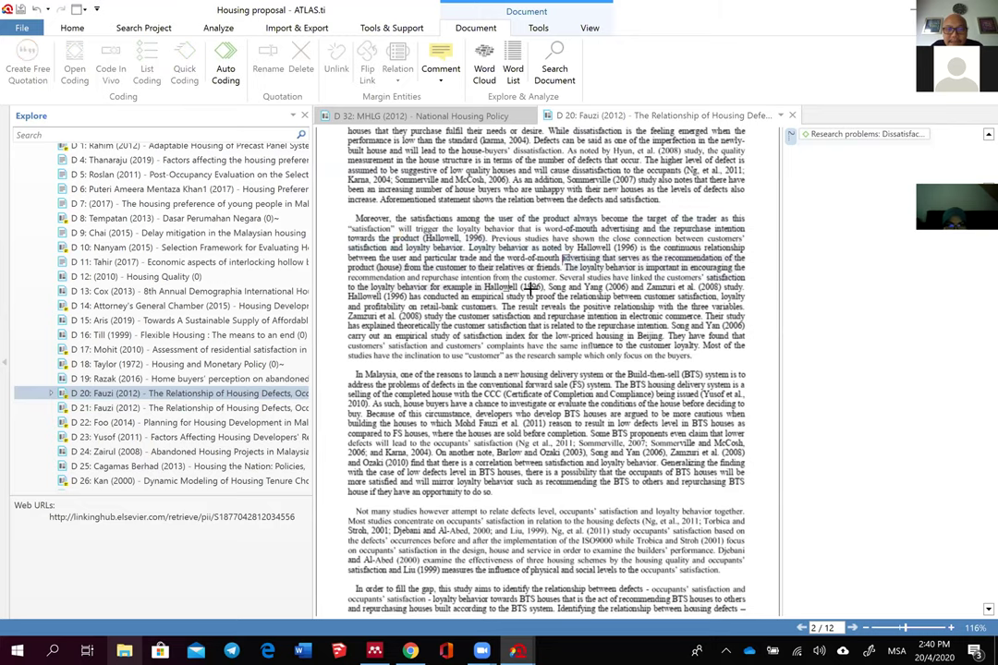
drag(545, 289, 547, 292)
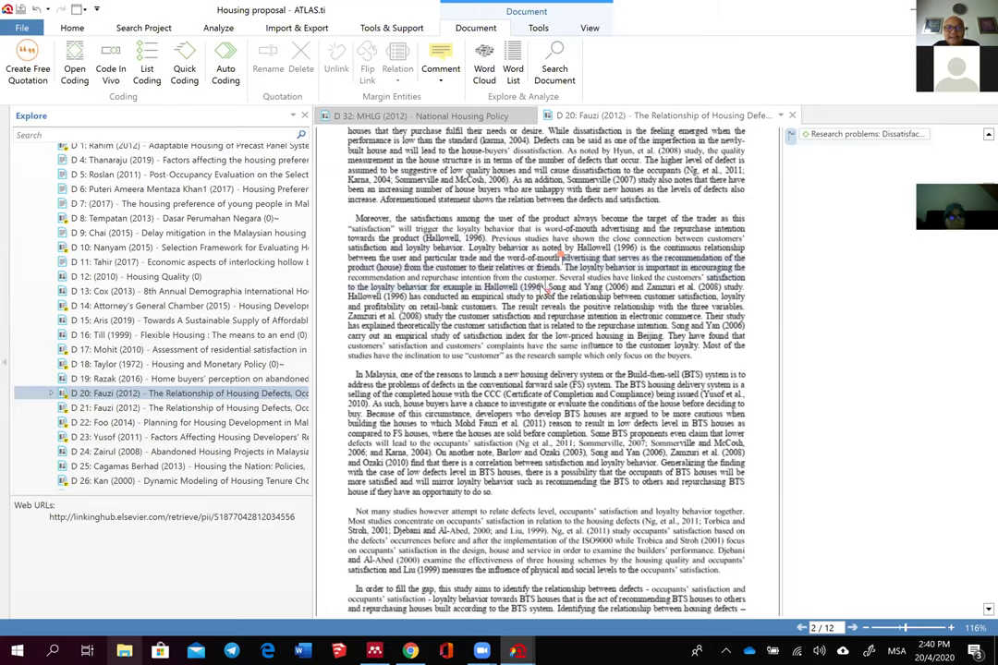
click(601, 316)
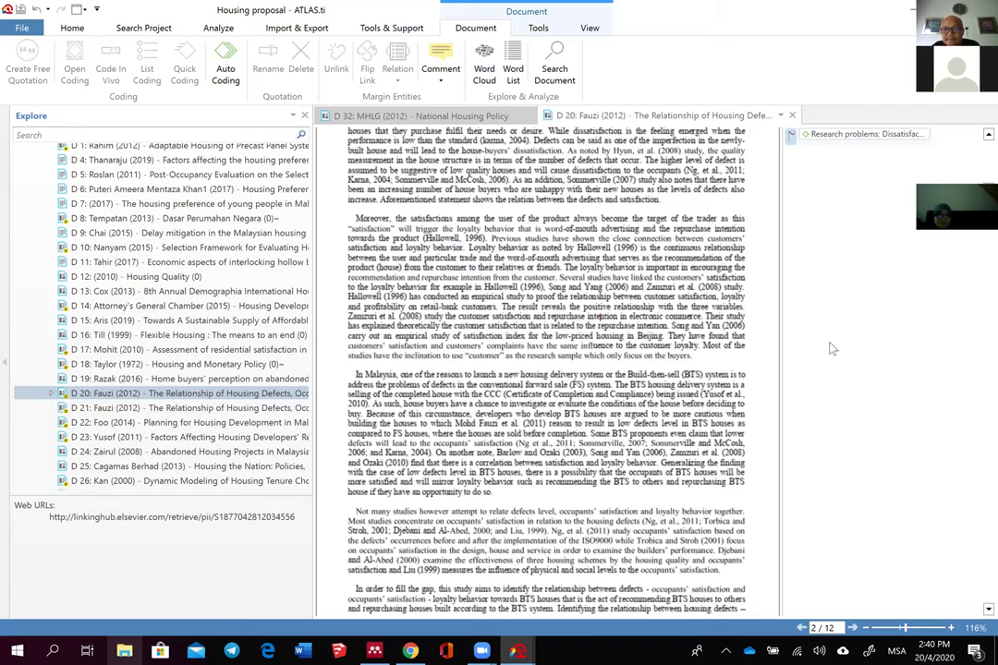
Step: Code the passage from "positive relationship with the three variables" to "electronic commerce" with the new open code "Research problems: Customer satisfaction"
click(952, 630)
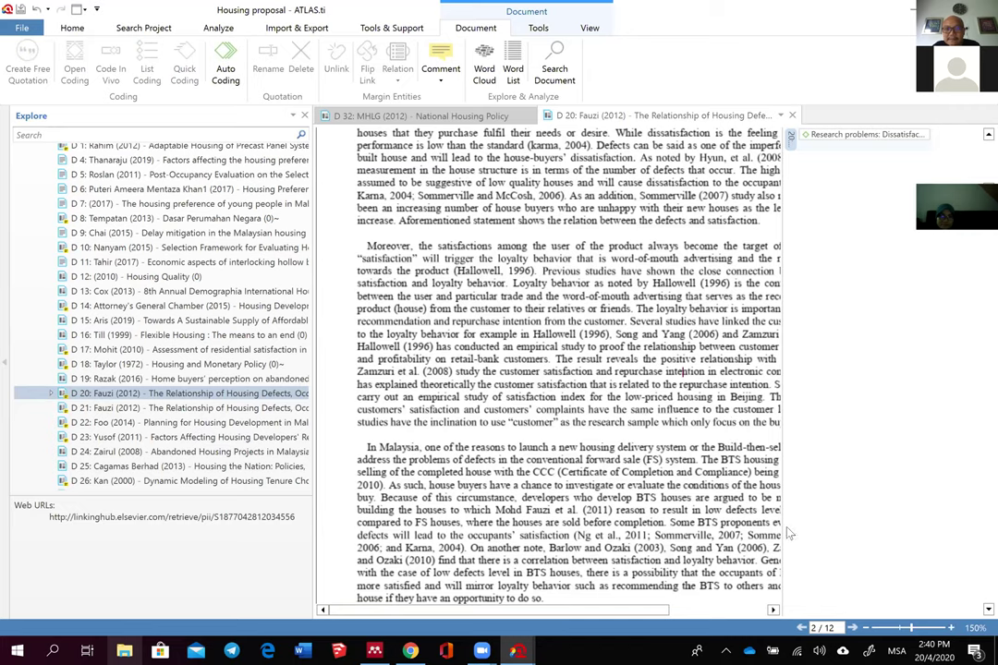
drag(784, 531, 835, 524)
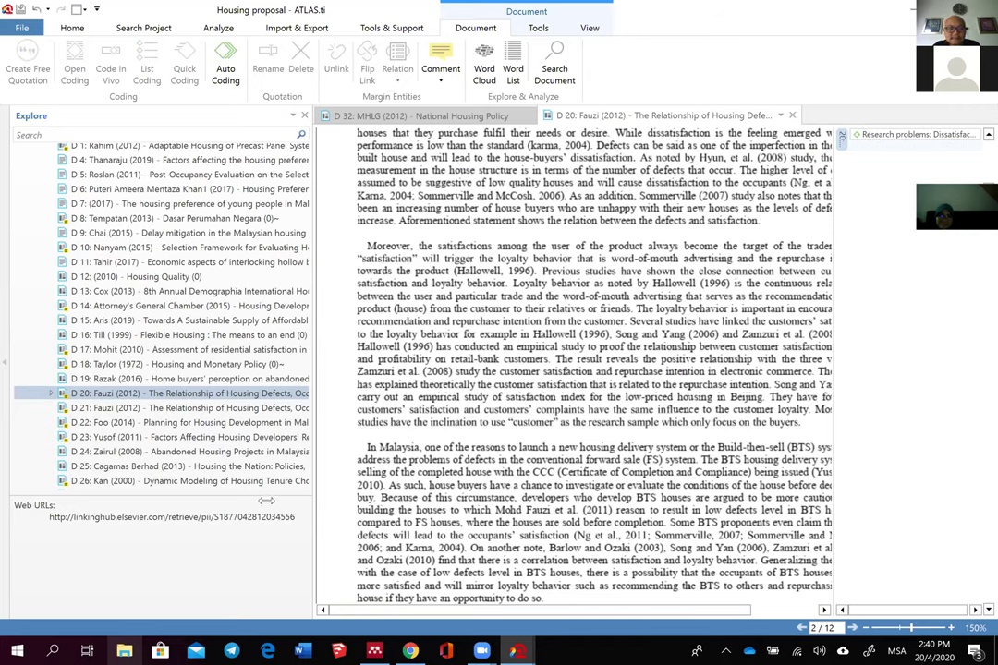
drag(266, 500, 169, 500)
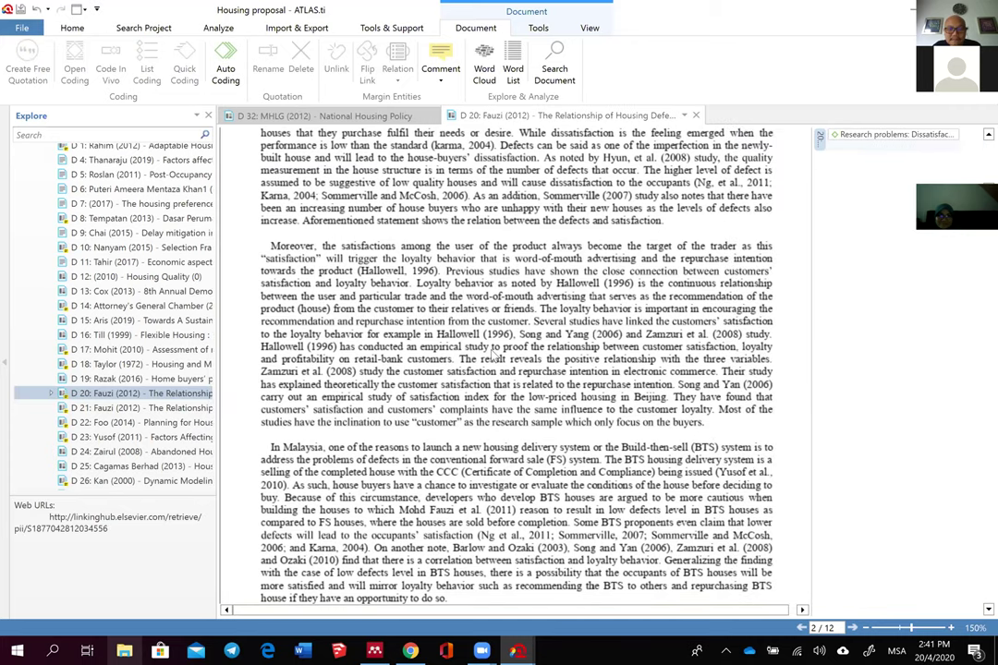
drag(557, 359, 708, 373)
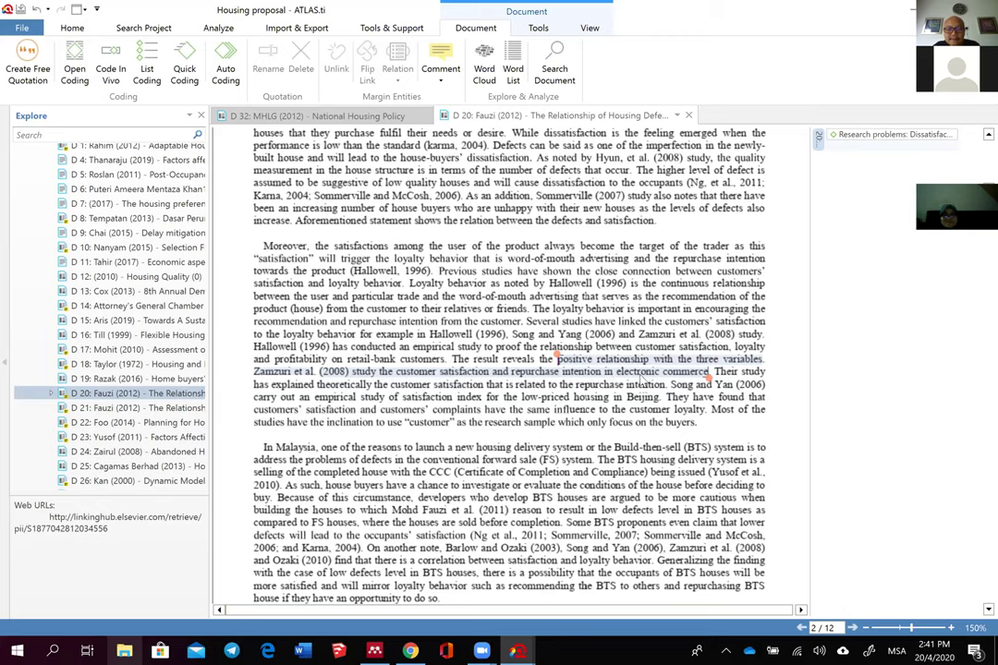
right_click(483, 372)
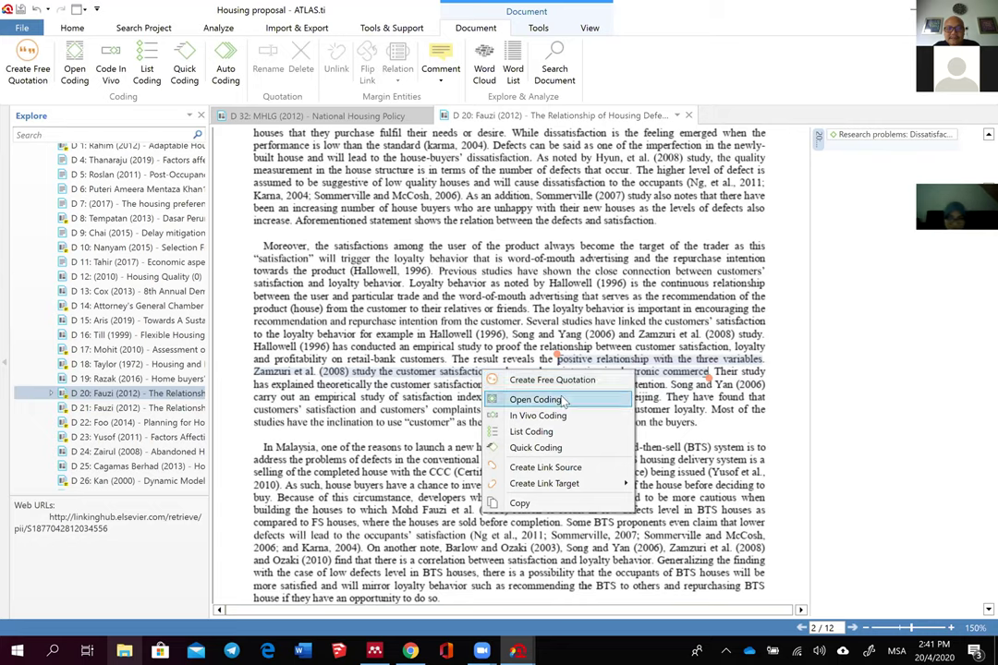
click(564, 400)
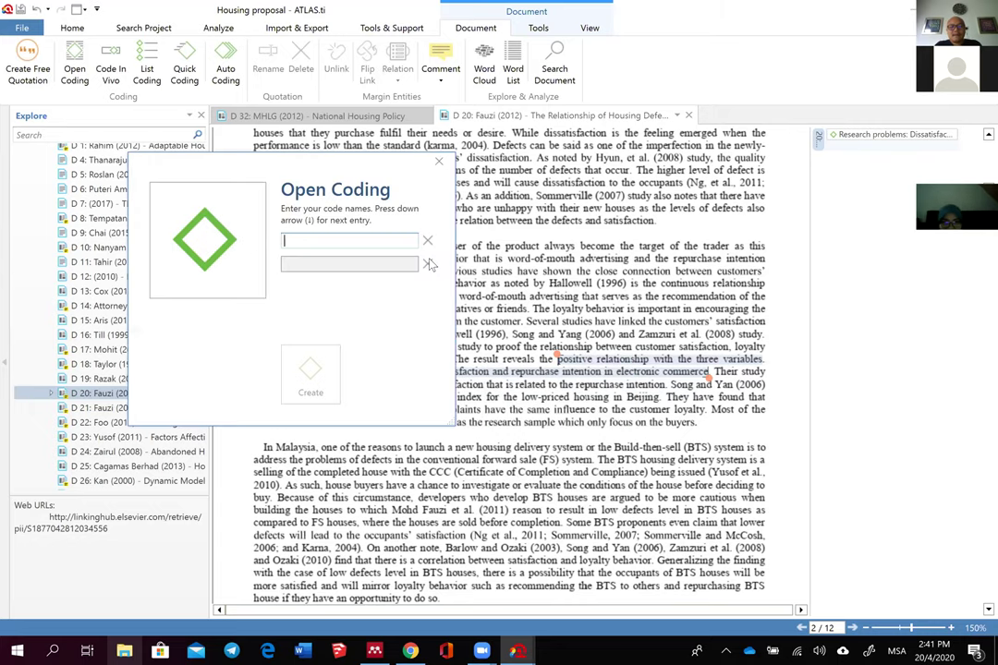
text(Research proble)
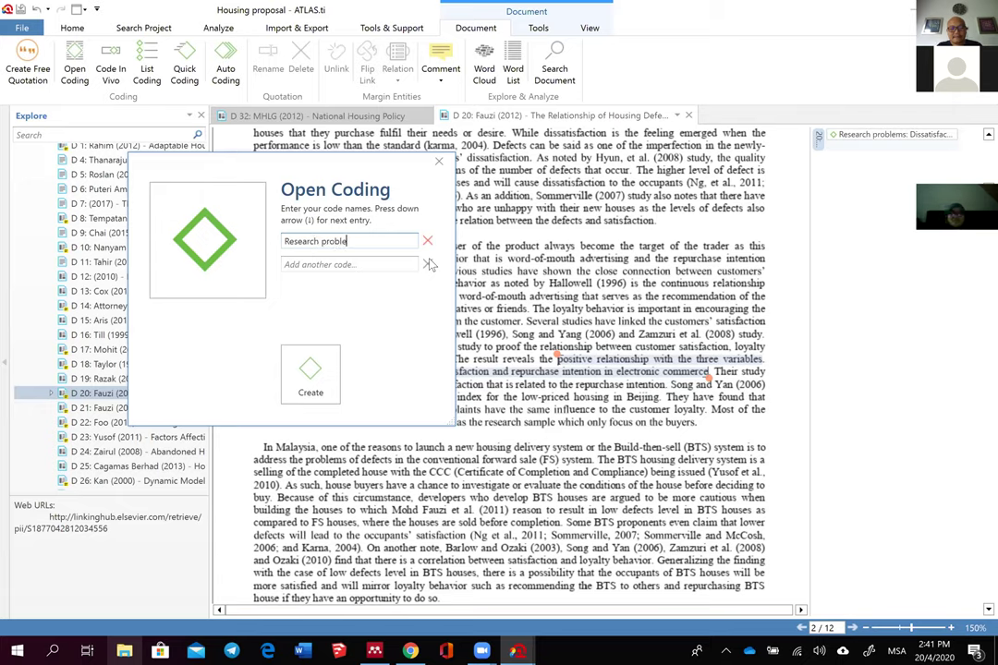
text(ms; Customer sat)
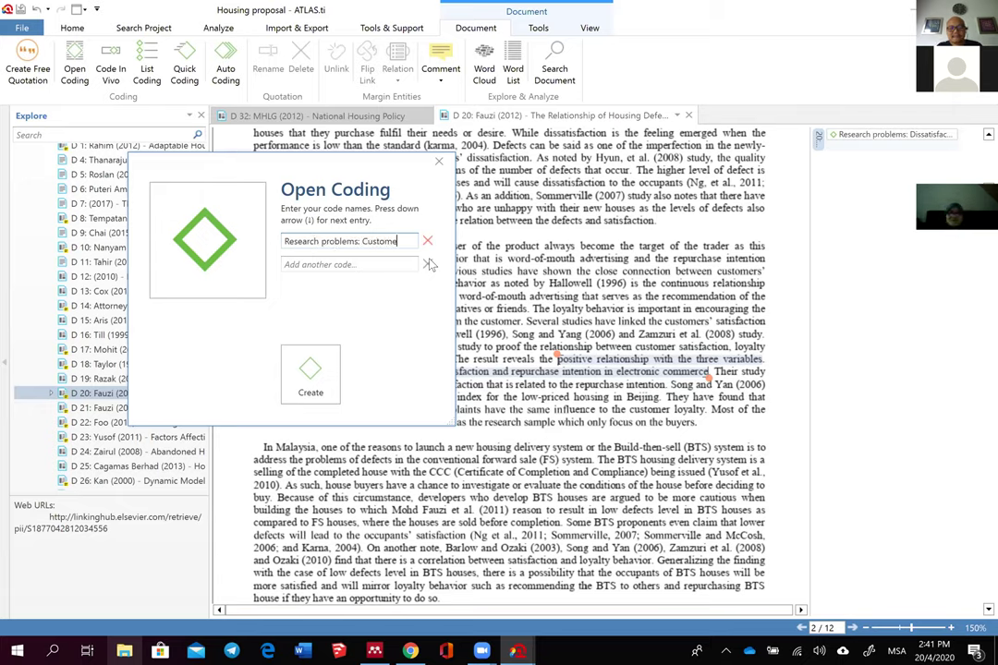
text(isf)
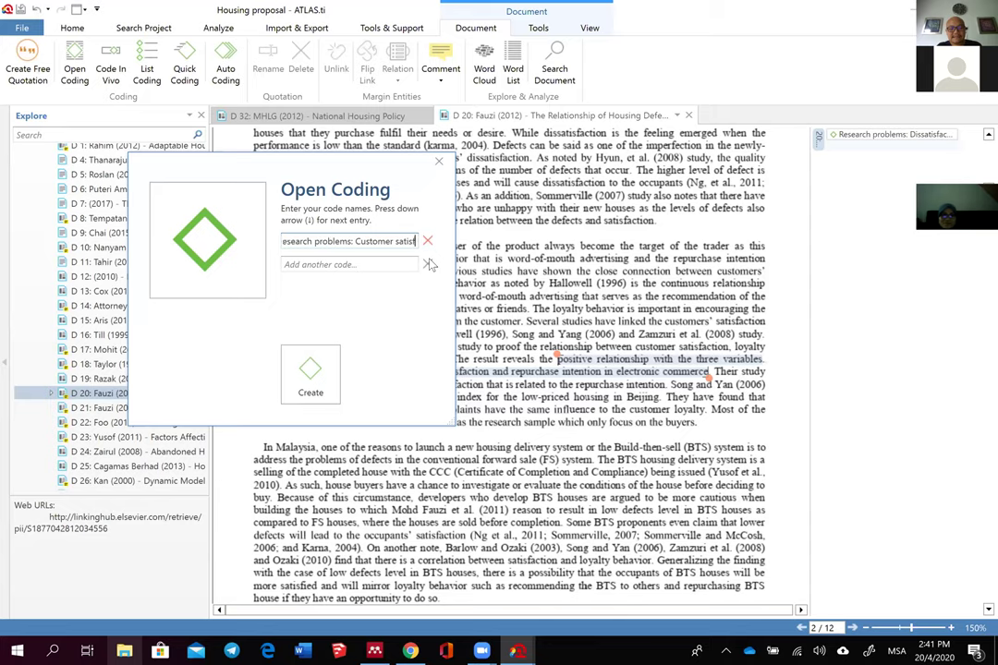
text(action)
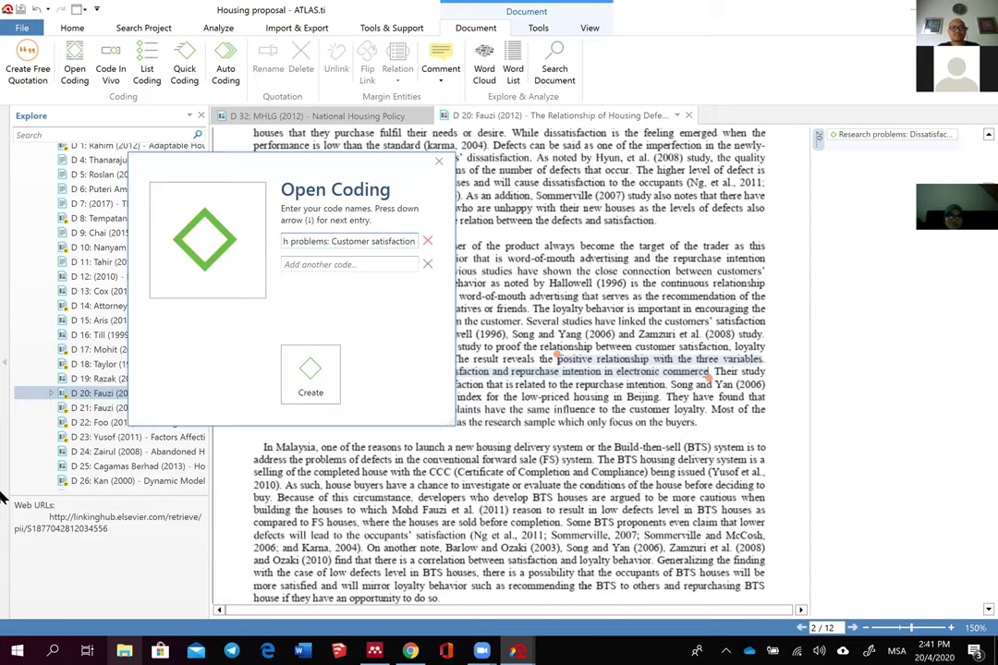
click(310, 377)
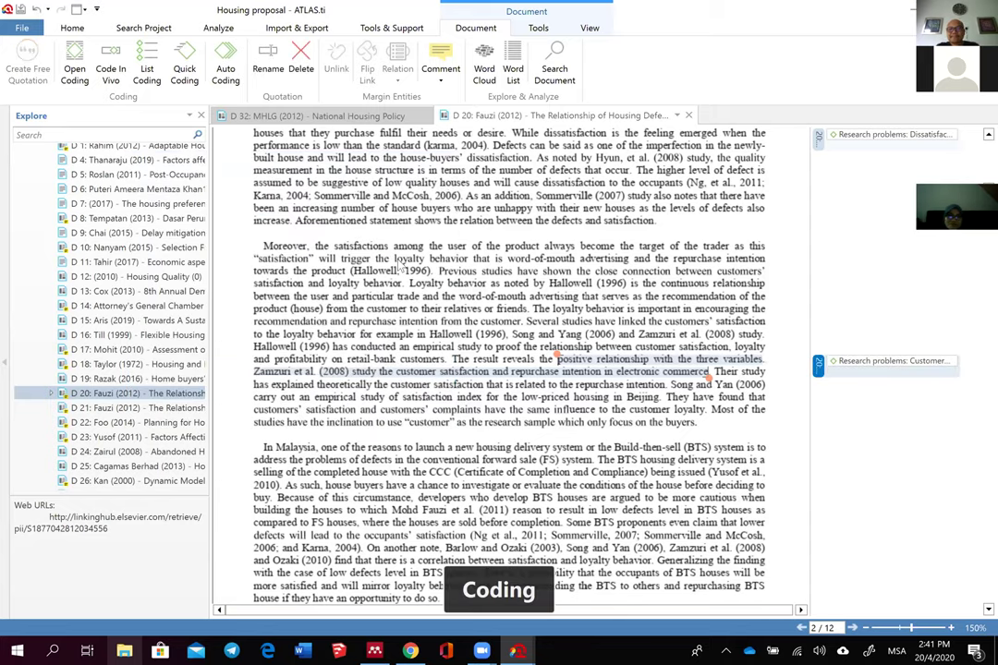
Step: In the Code Manager, rename the code "issues and challenges in housing in Malaysia" by adding the prefix "Motivational problems: "
click(71, 29)
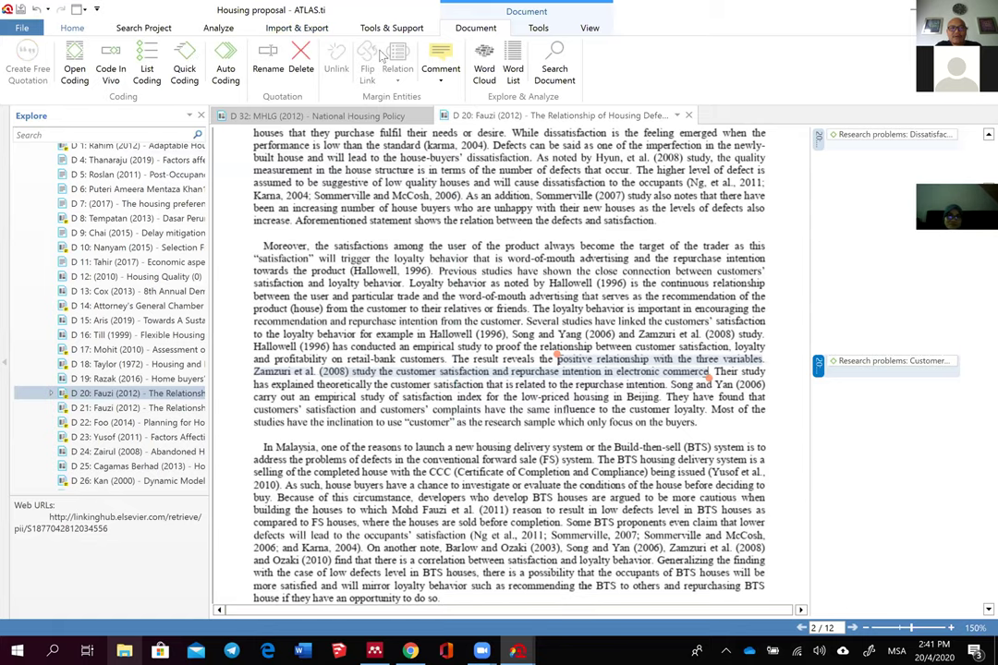
click(404, 57)
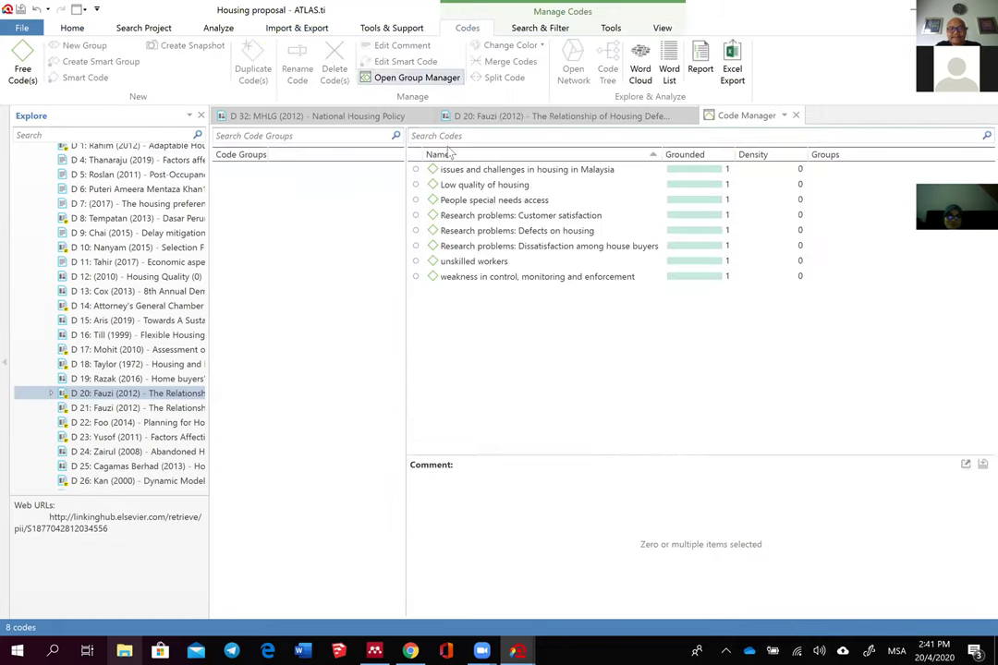
right_click(487, 179)
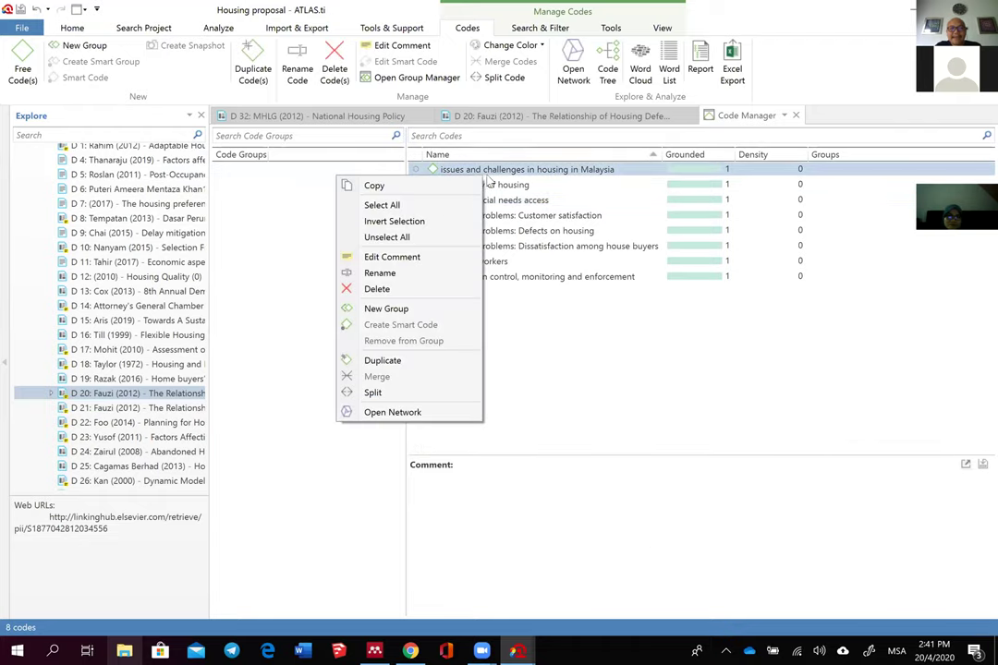
click(406, 275)
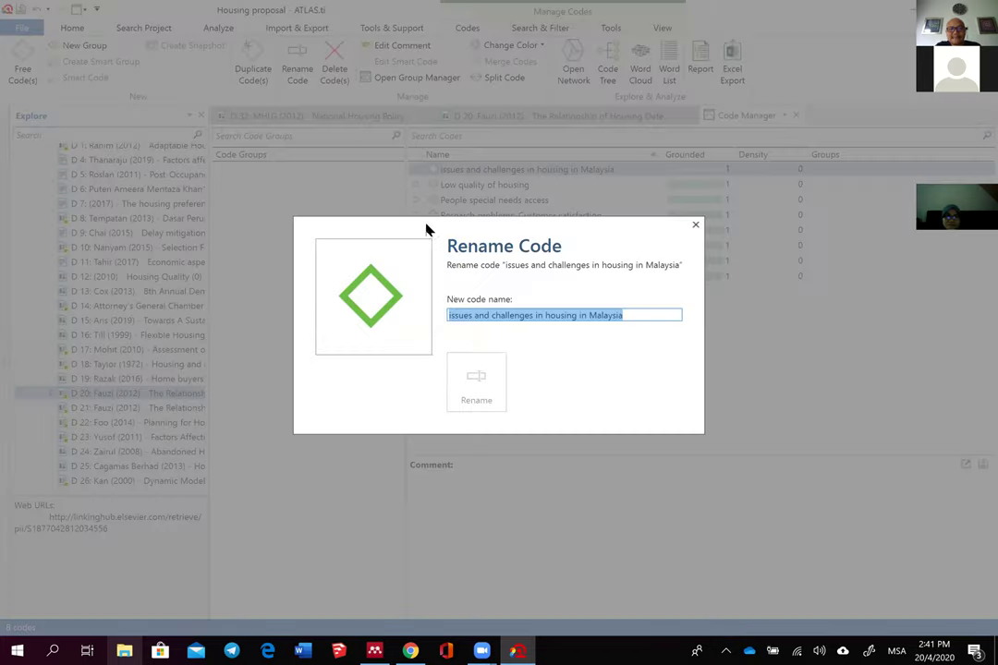
click(449, 316)
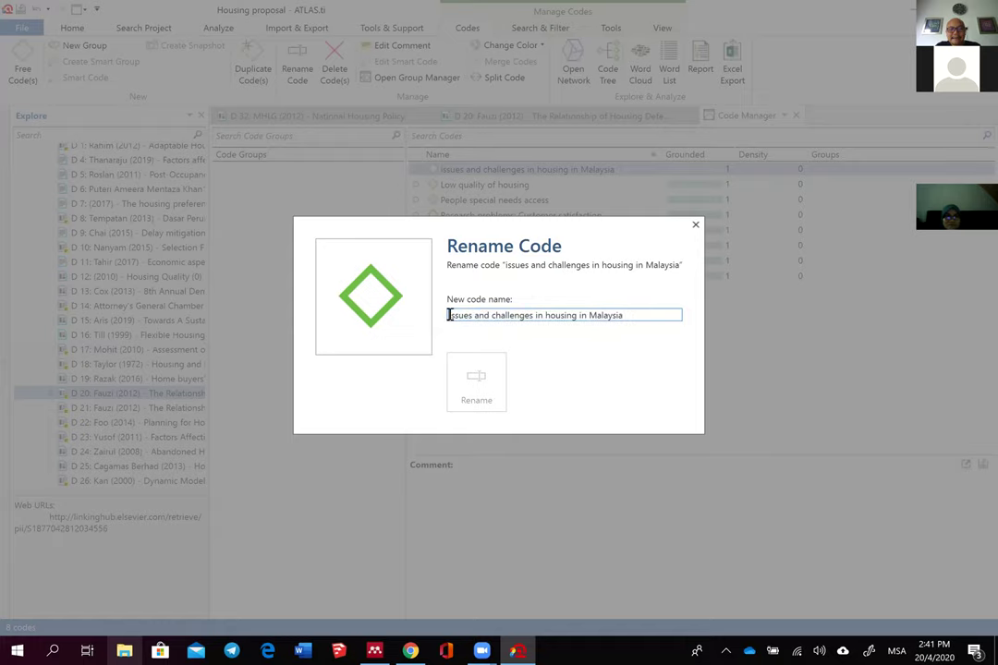
text(MOtivat)
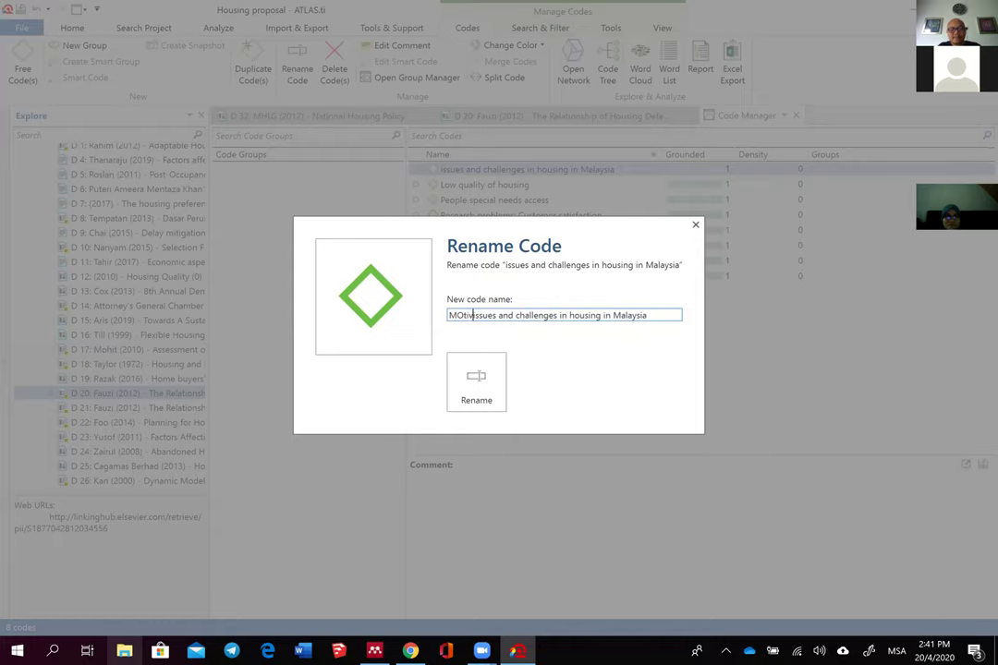
text(ional proble)
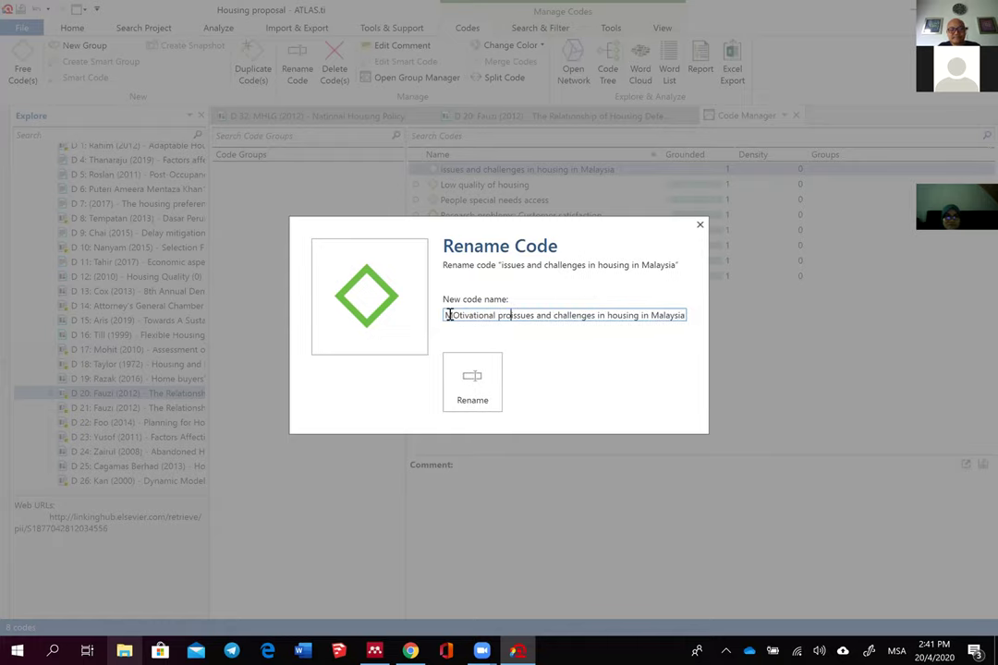
text(ms)
text(:)
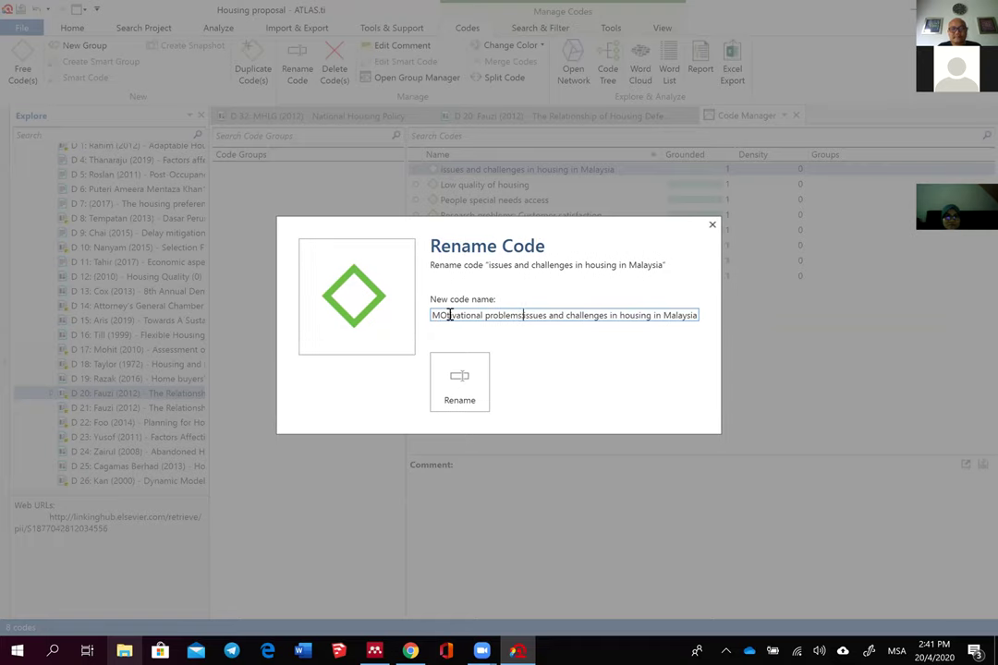
click(444, 317)
key(BackSpace)
text(o)
click(458, 382)
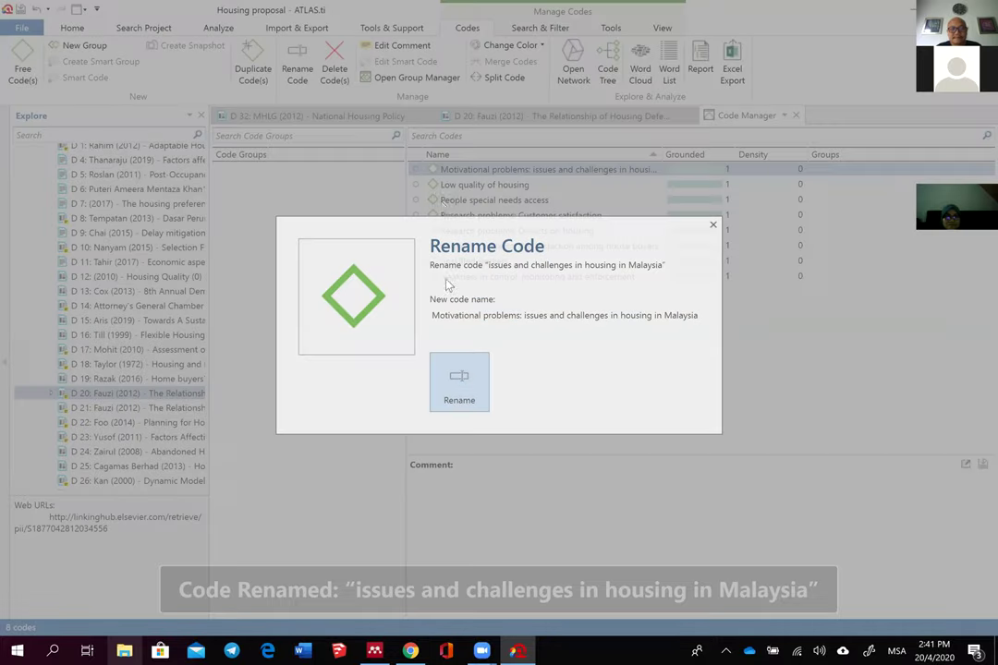
Step: Rename the code "Low quality of housing" as "Motivational problems: Low quality of housing"
click(467, 186)
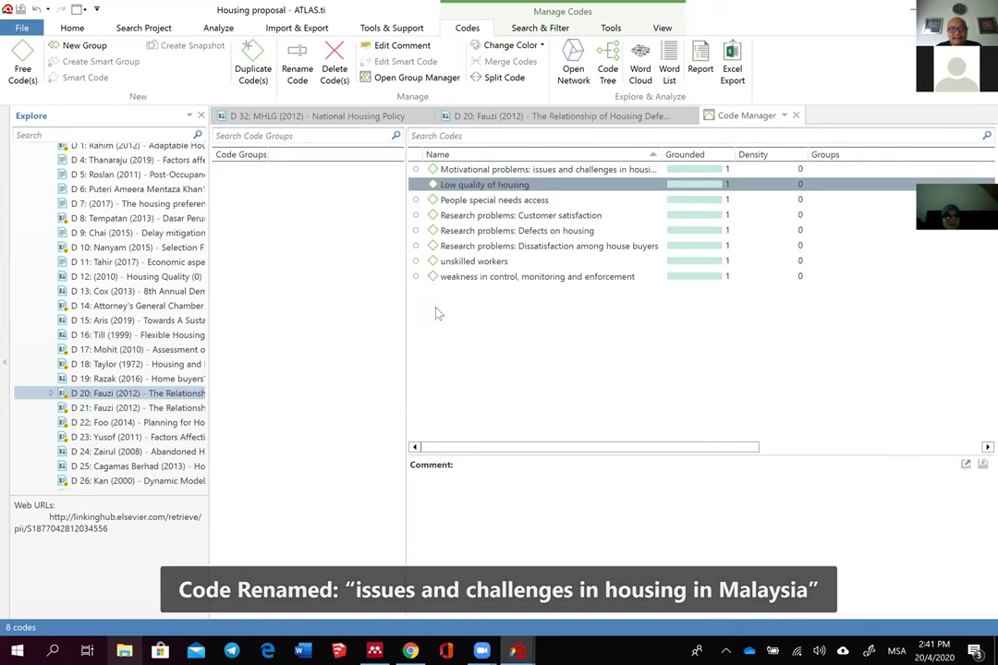
right_click(461, 186)
click(407, 283)
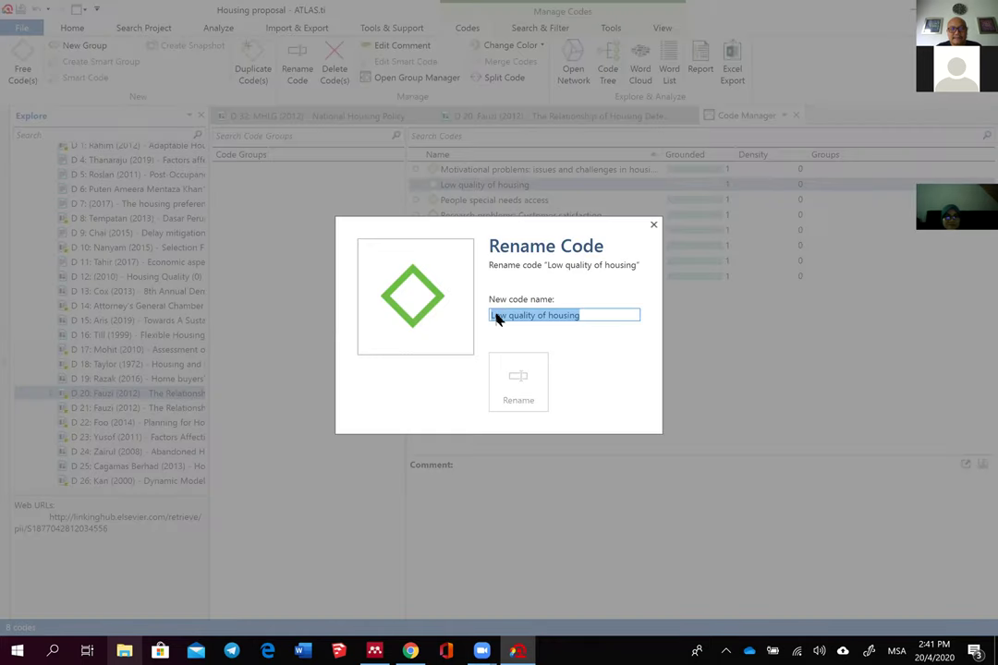
click(492, 316)
text(Motivational problems)
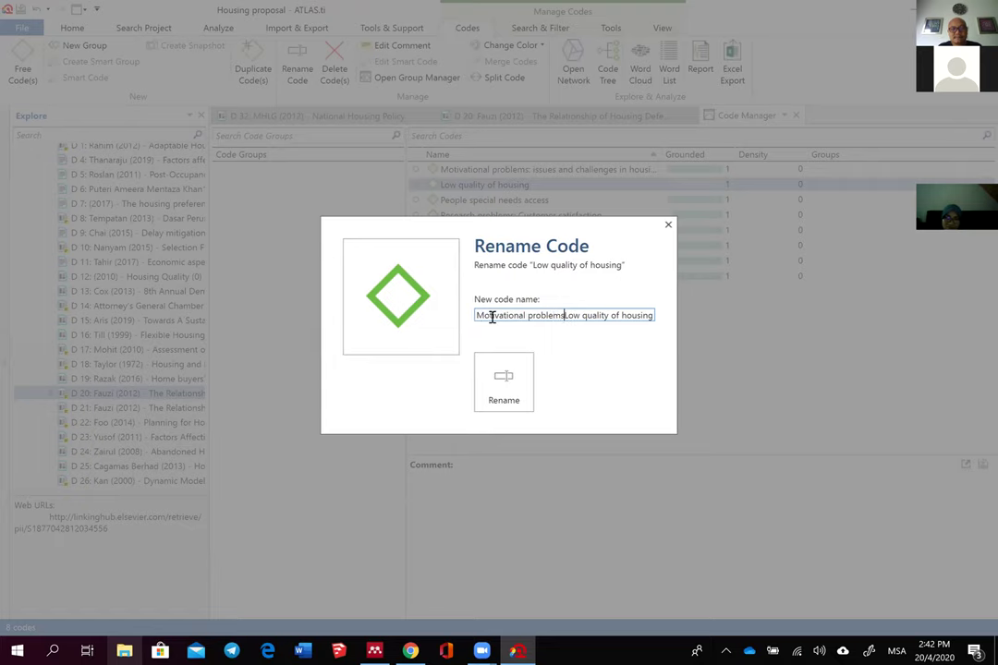
text(:)
click(496, 368)
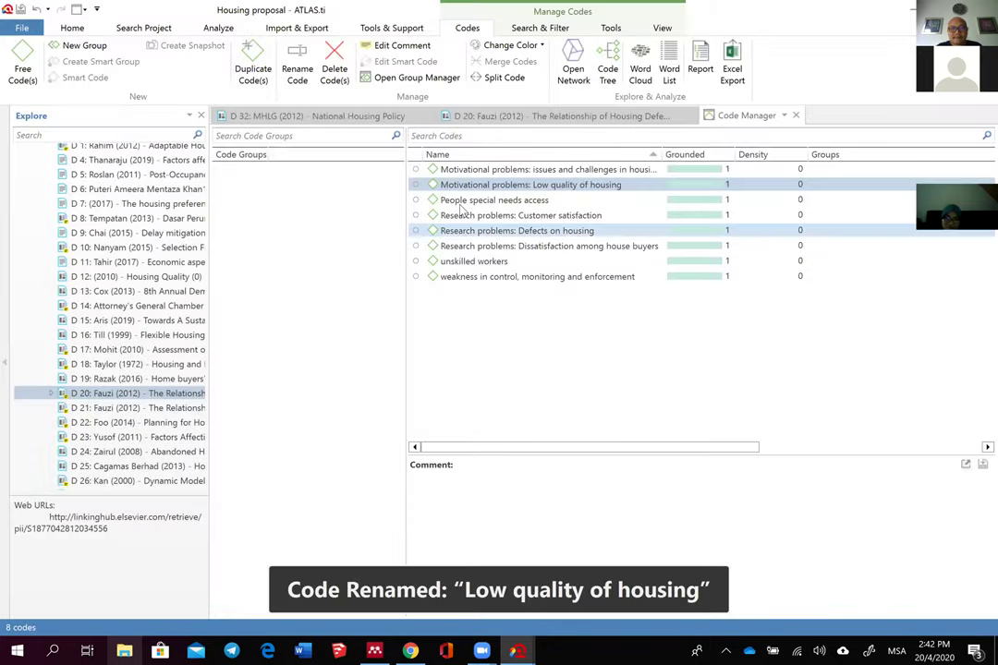
Step: Rename the code "People special needs access" as "Motivational problems: People special needs access"
right_click(453, 202)
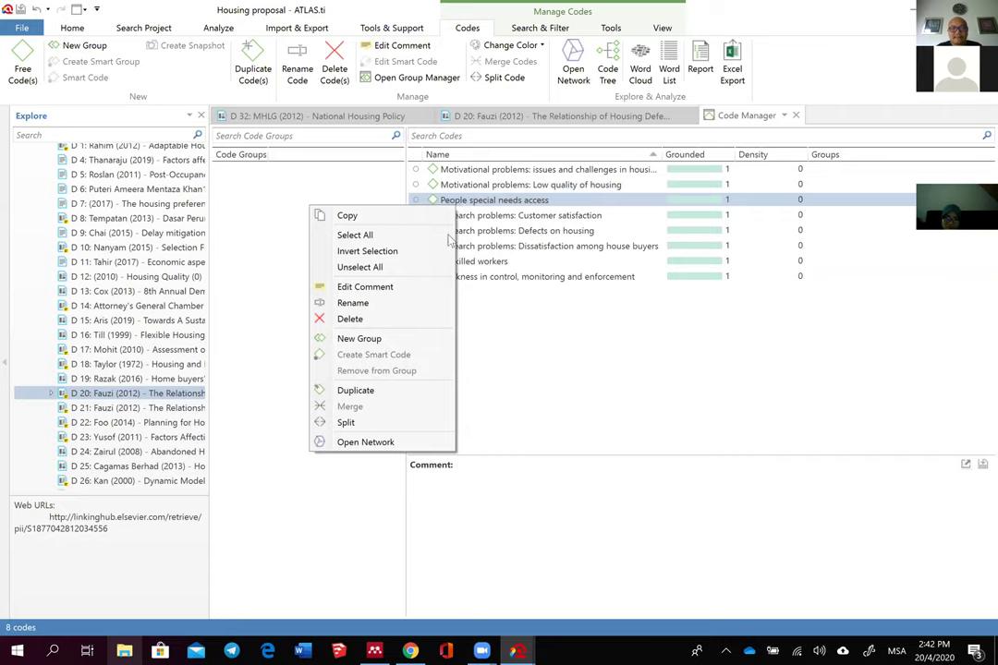
click(388, 303)
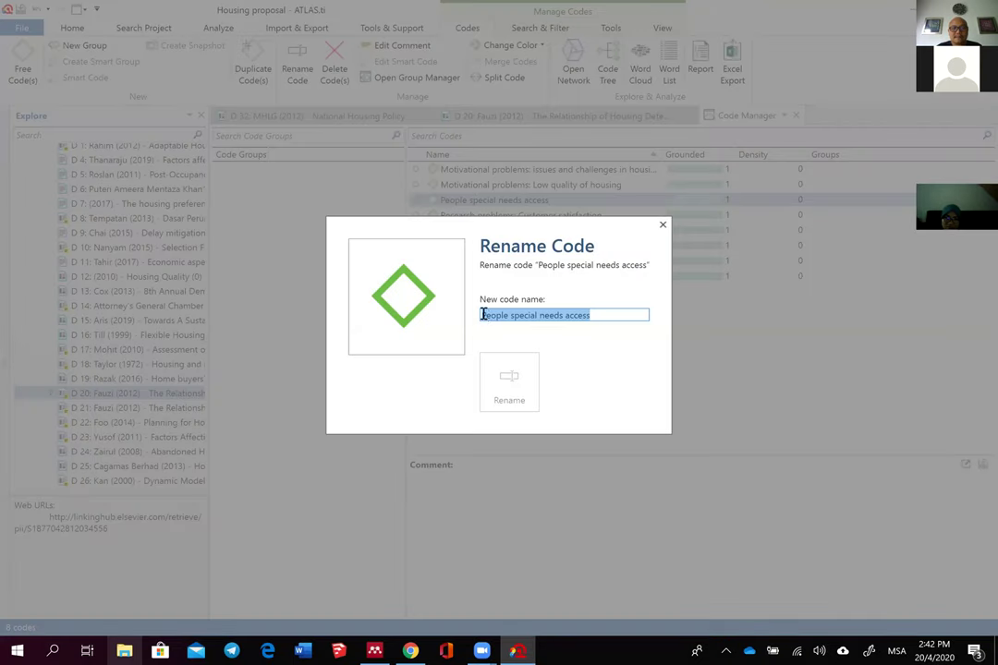
click(480, 317)
text(Motivational problems: People special needs access)
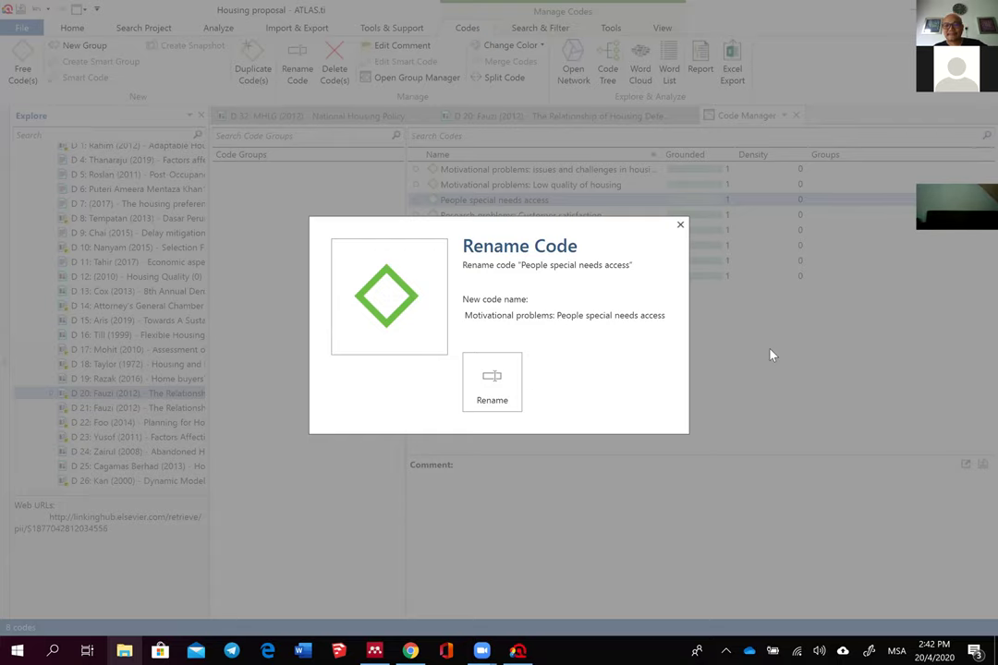
click(487, 402)
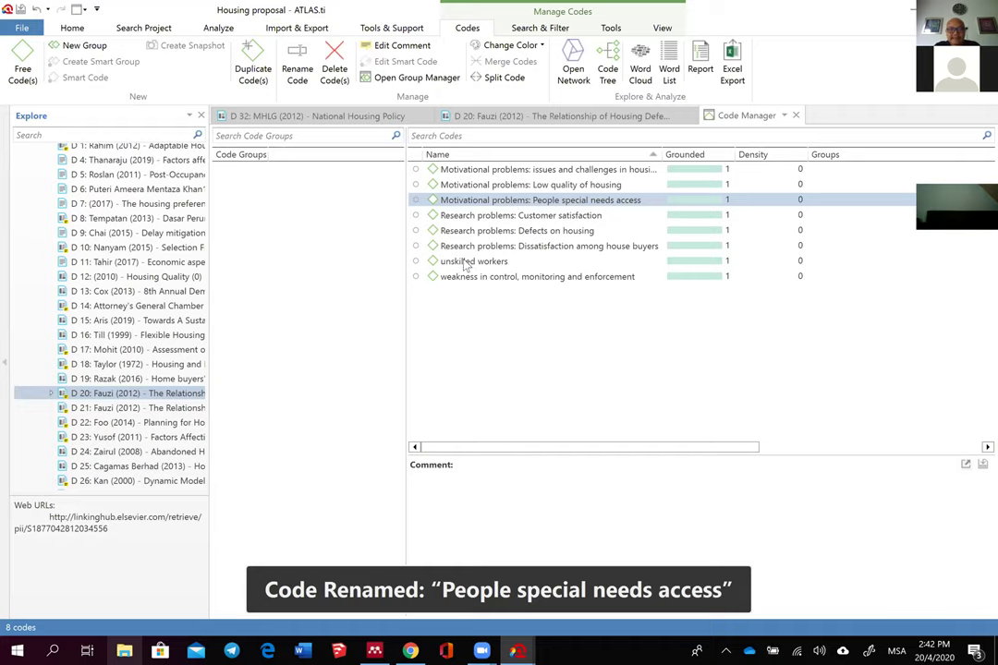
Step: Rename the code "unskilled workers" as "Motivational problems: unskilled workers"
click(465, 264)
right_click(462, 263)
click(379, 360)
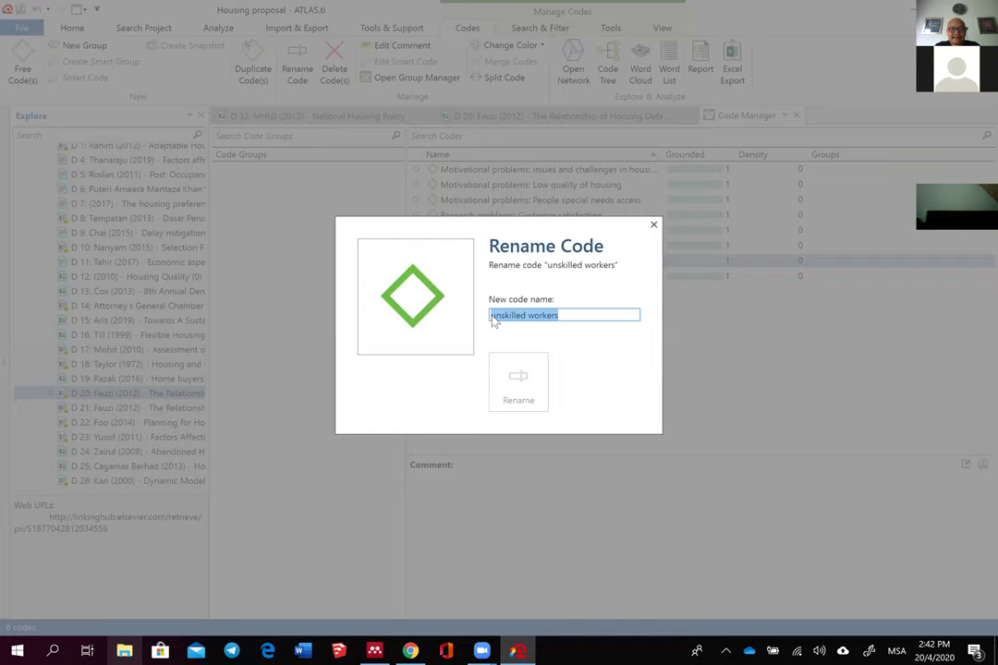
click(493, 316)
text(Motivatio)
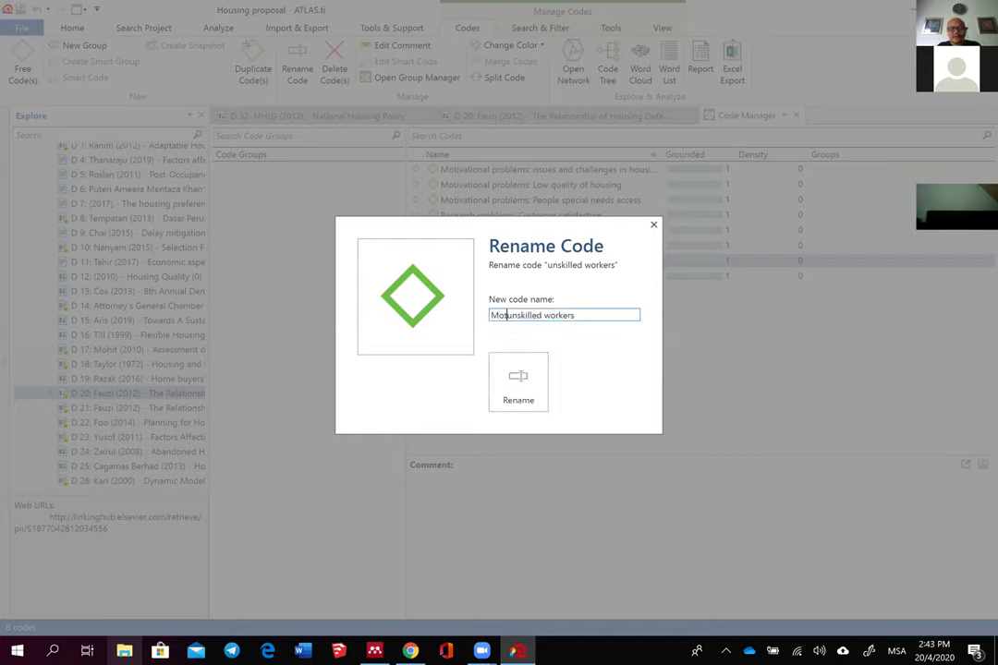
text(nal problems)
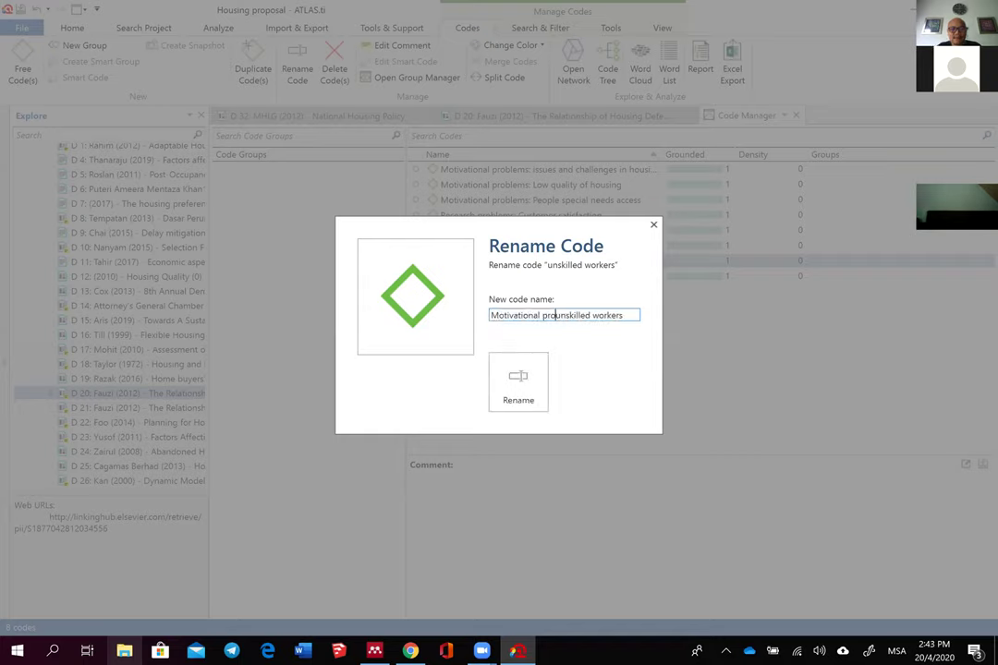
text(:)
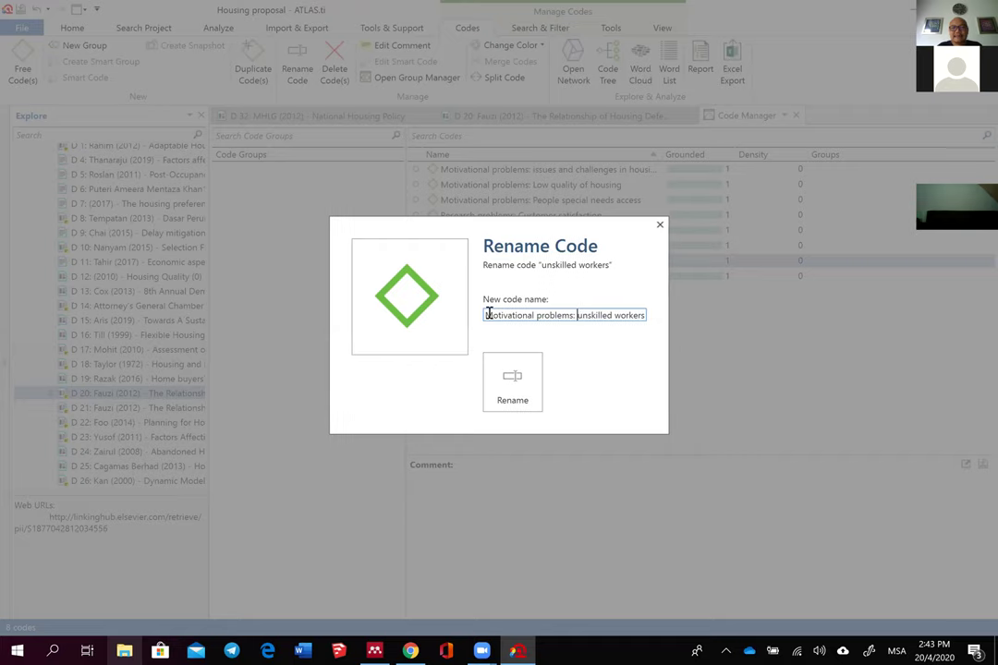
click(525, 393)
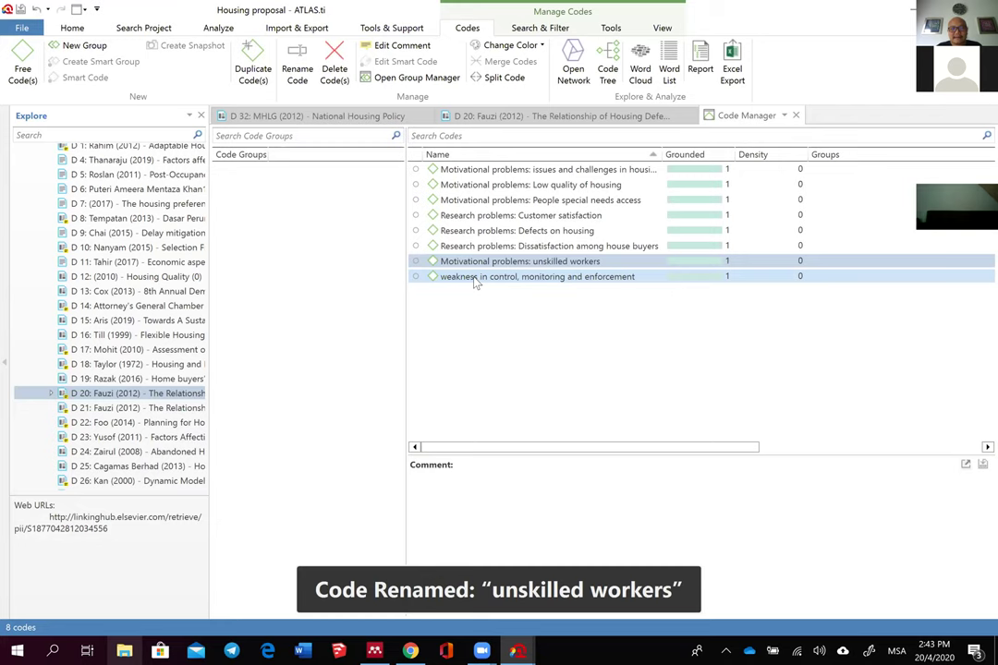
Step: Rename the code "weakness in control, monitoring and enforcement" by adding the prefix "Motivational problems: "
right_click(472, 279)
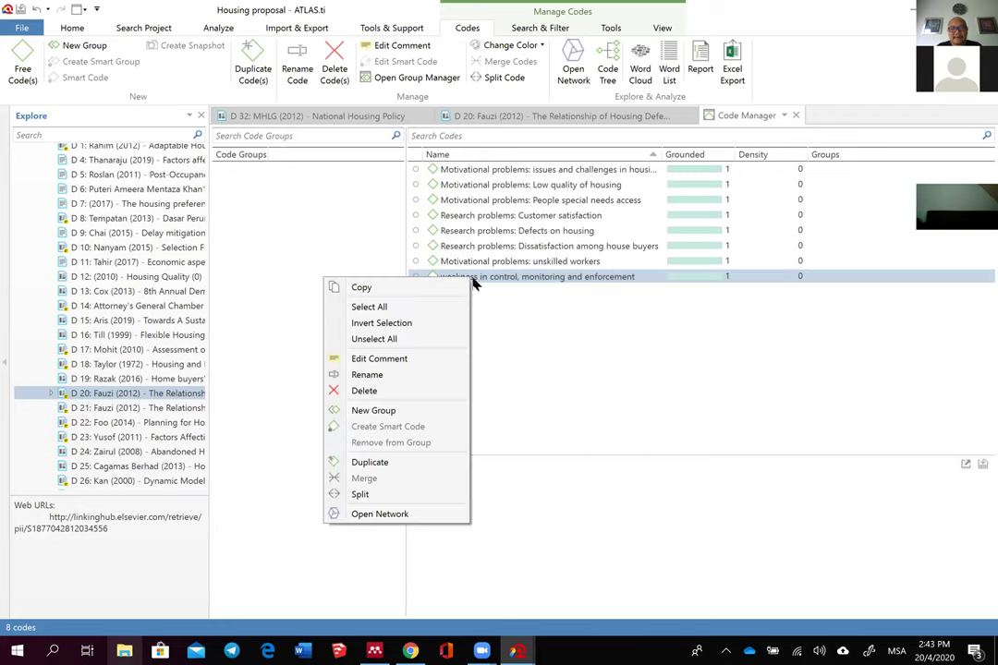
click(397, 373)
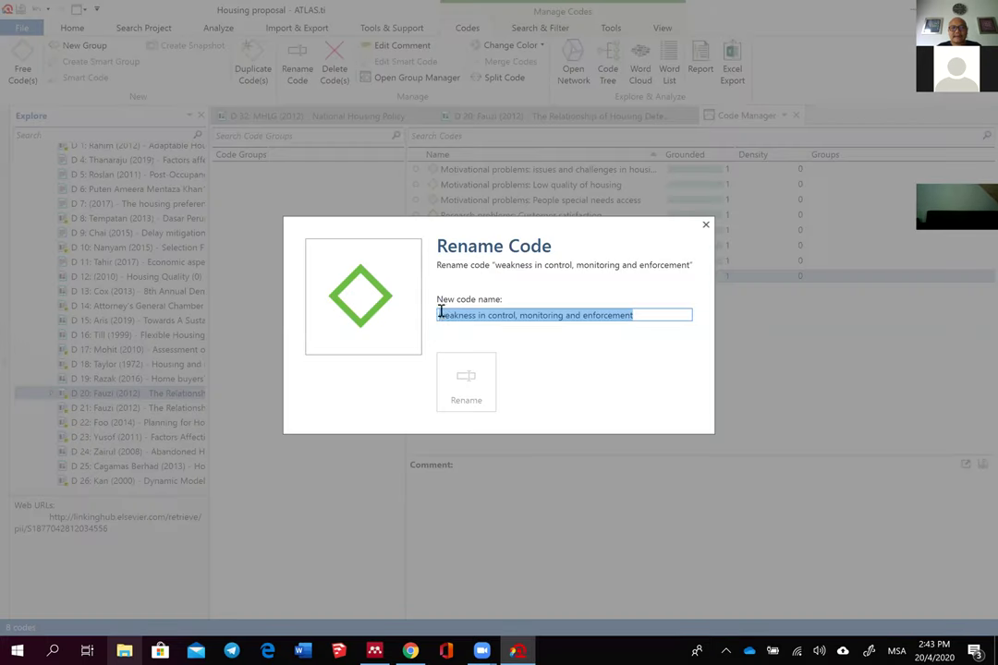
click(440, 314)
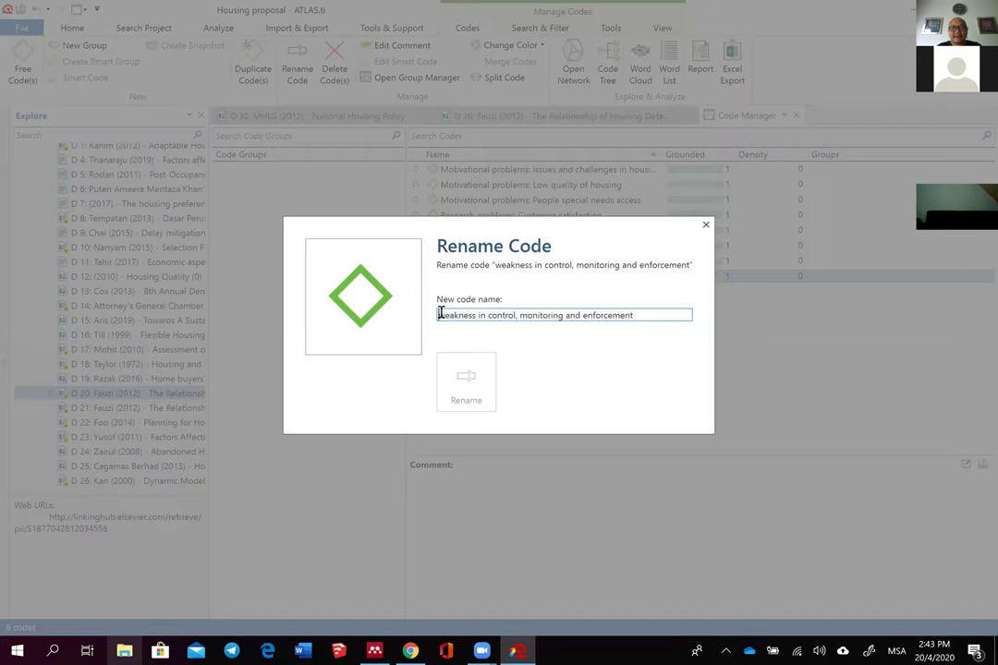
text(Motivationa)
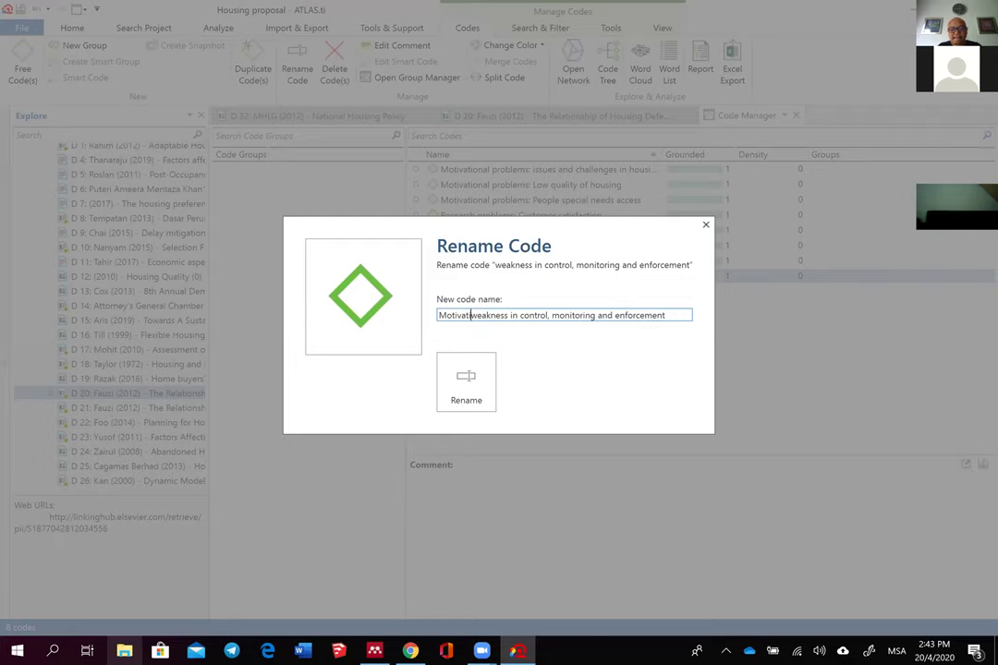
text(l problems)
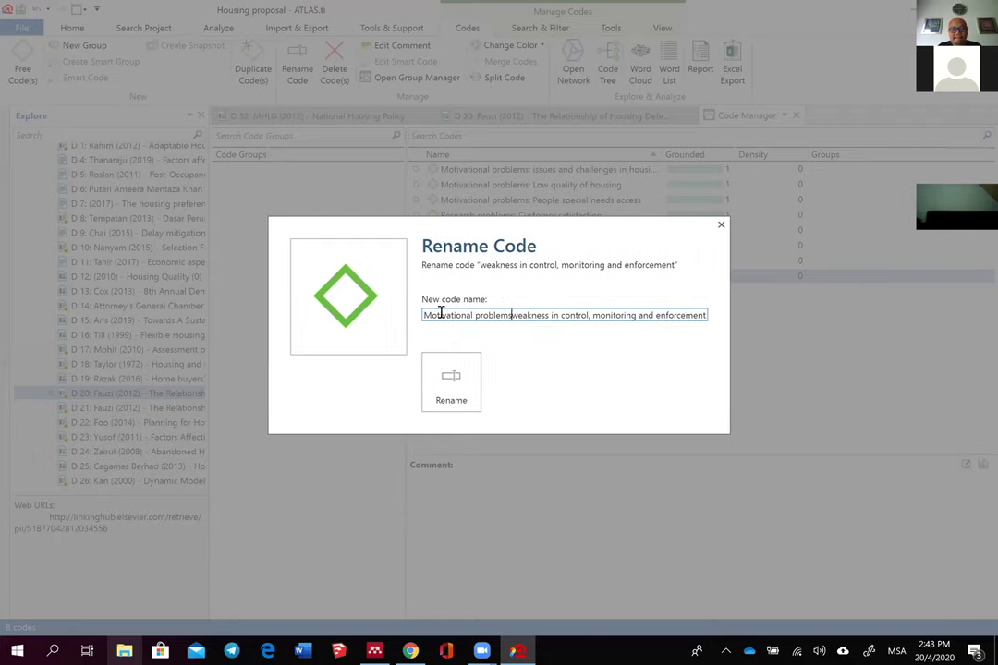
key(BackSpace)
text(s:)
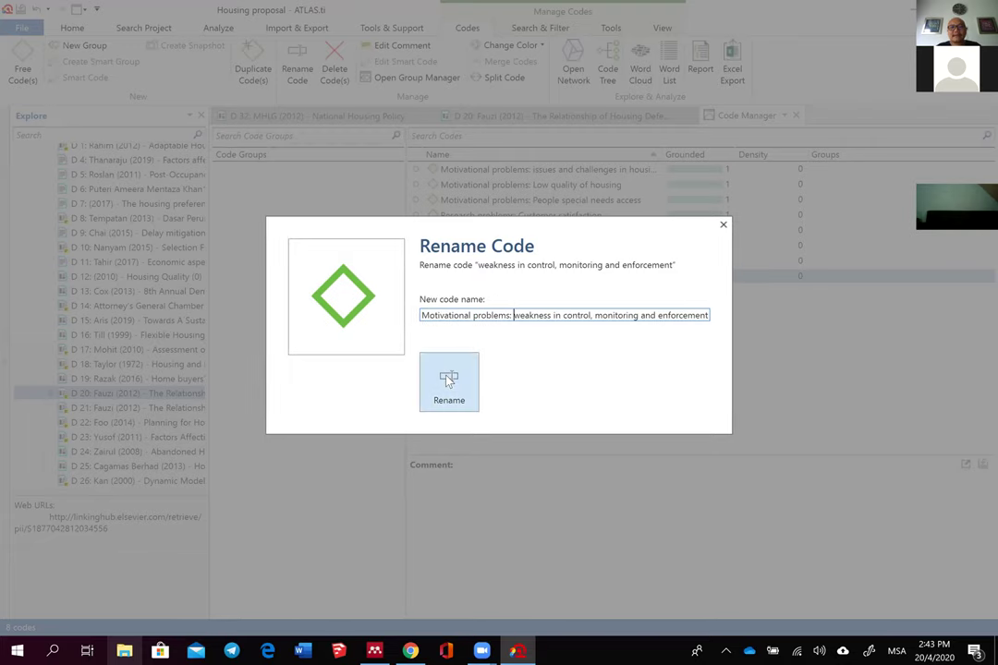
click(448, 380)
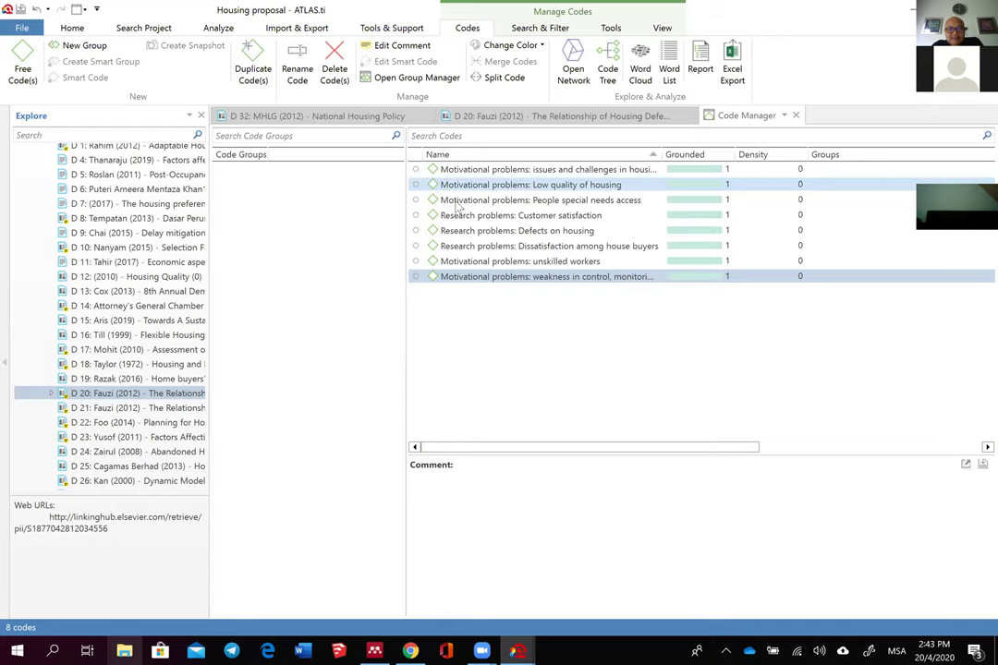
Step: Sort the codes by name and create the code group "Motivational problems" from all codes with that prefix
click(573, 155)
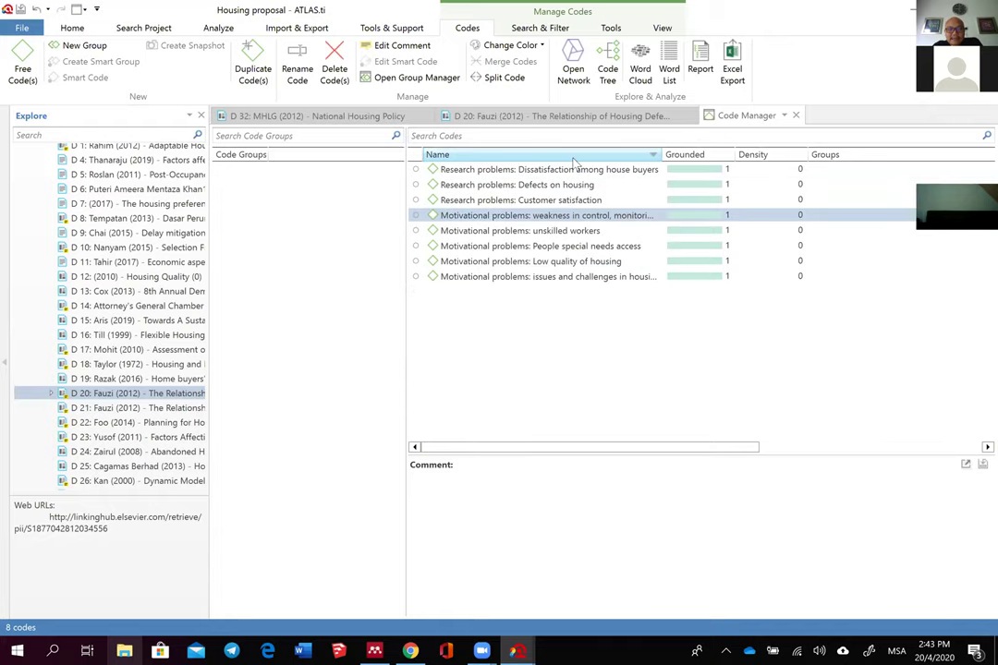
click(573, 155)
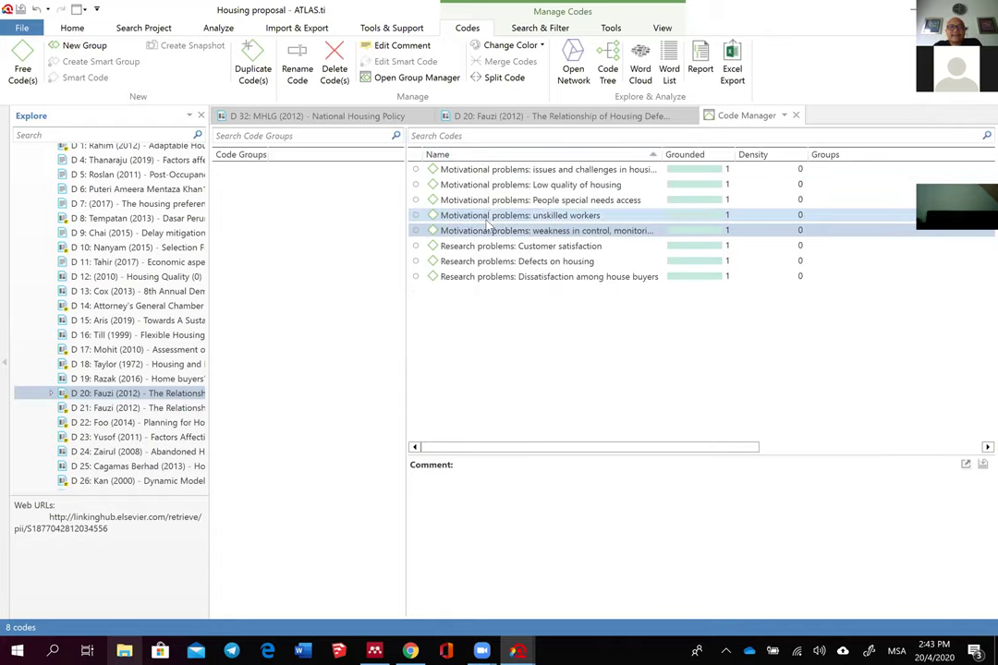
click(495, 171)
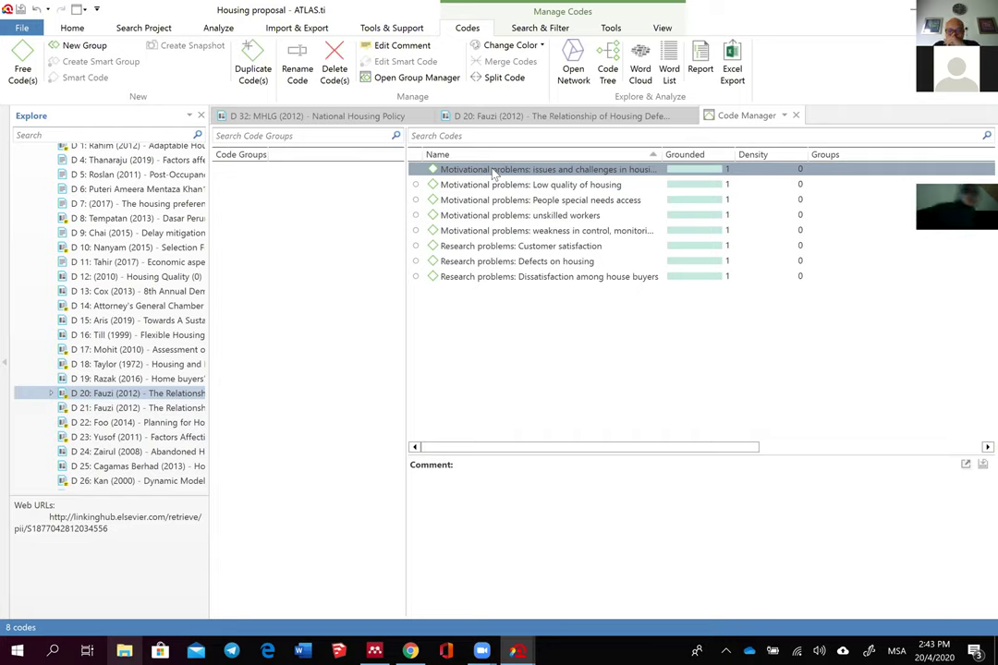
drag(488, 174, 490, 233)
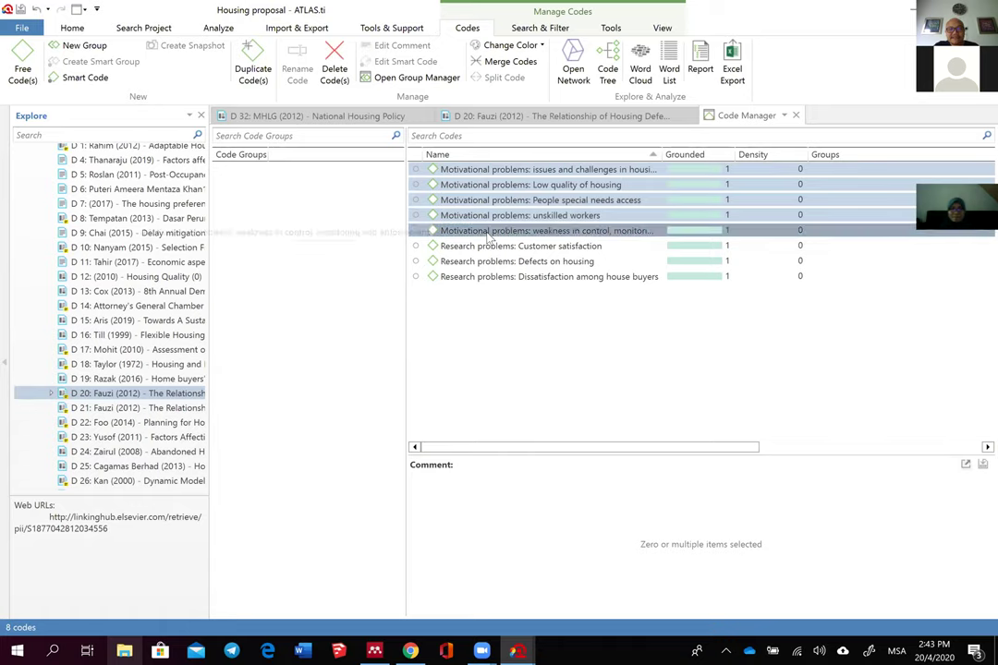
right_click(488, 237)
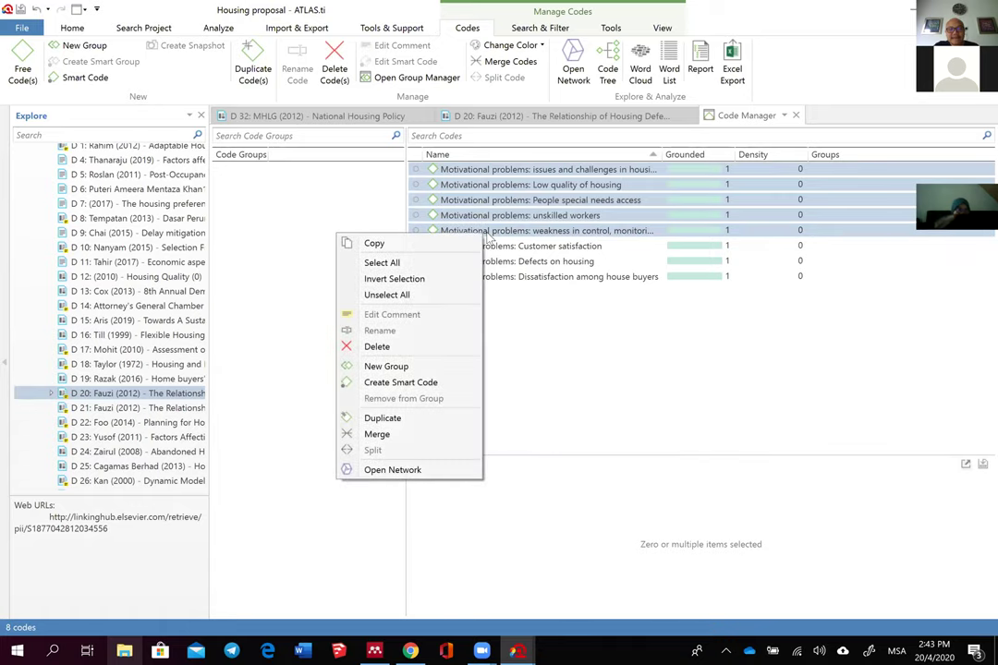
click(393, 366)
text(Motivational)
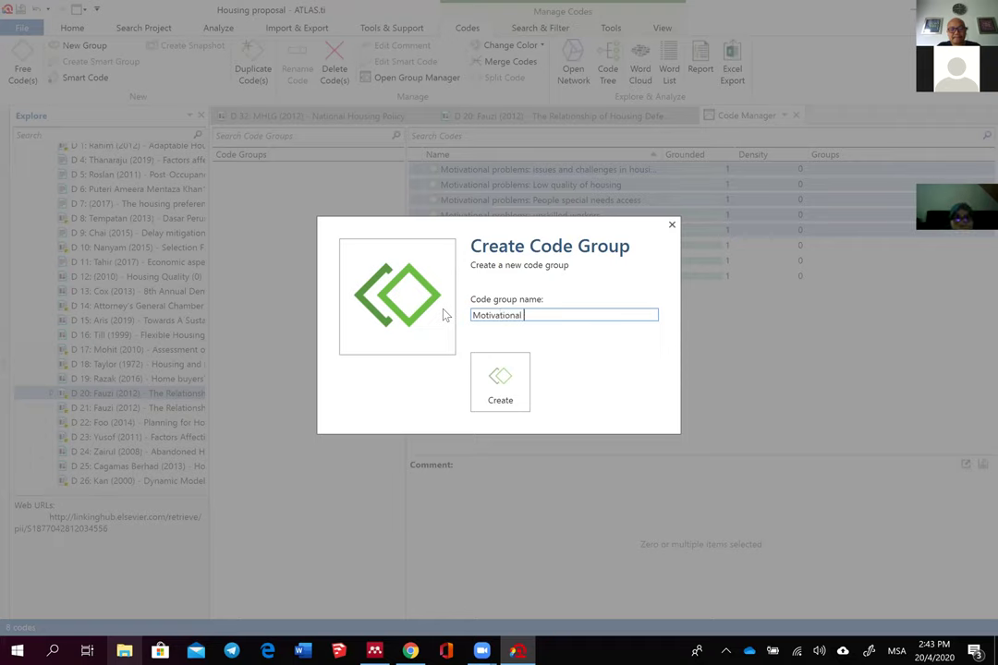
key(Return)
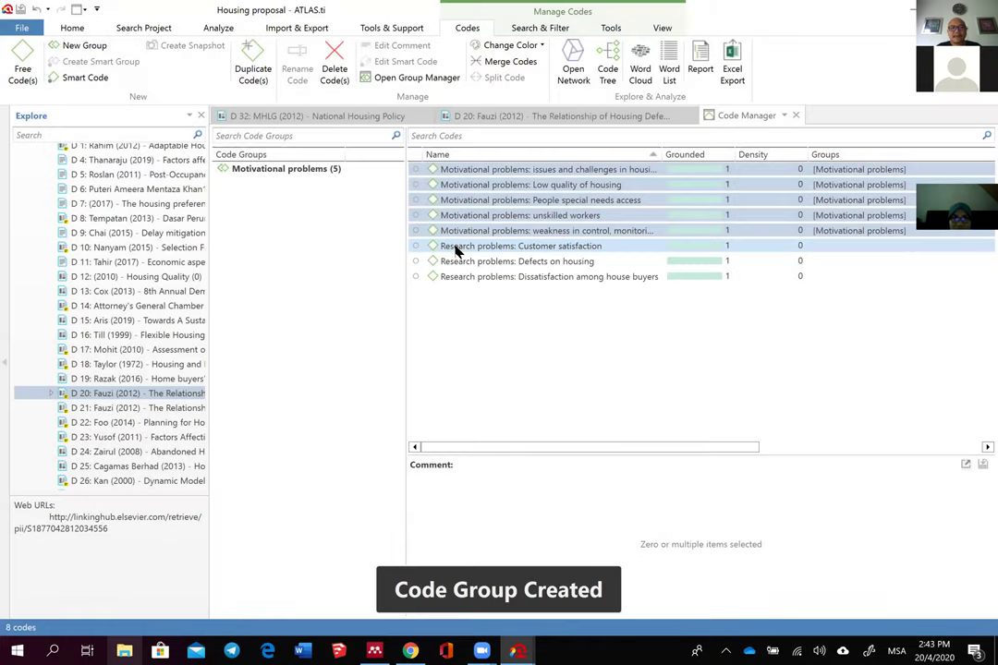
Step: Create the code group "Research problems" from the three codes with the "Research problems" prefix
drag(456, 251, 460, 286)
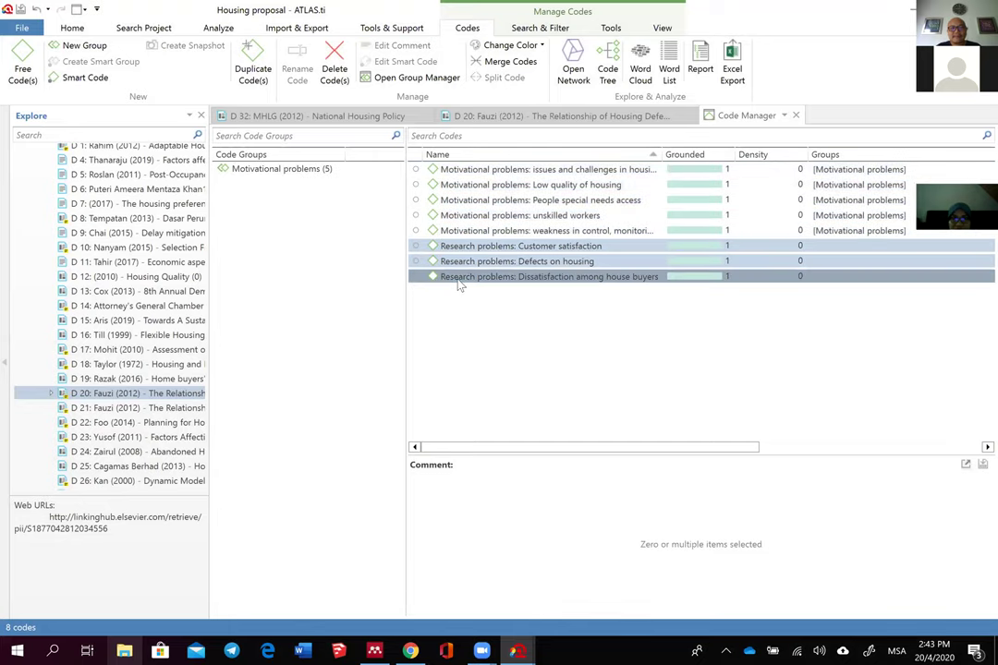
right_click(306, 277)
click(374, 412)
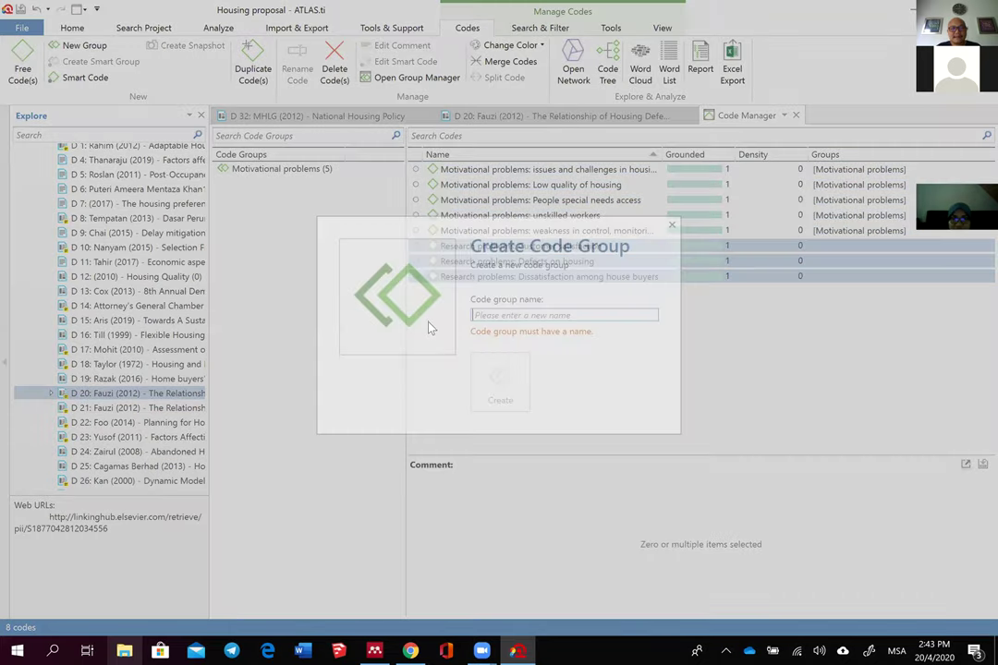
text(Research problems)
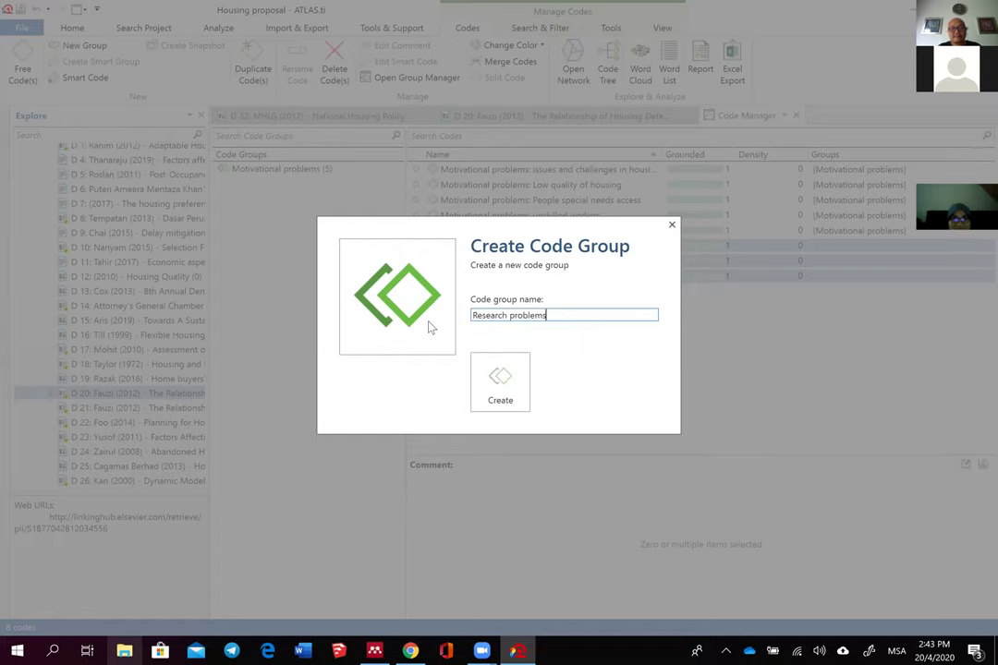
click(518, 377)
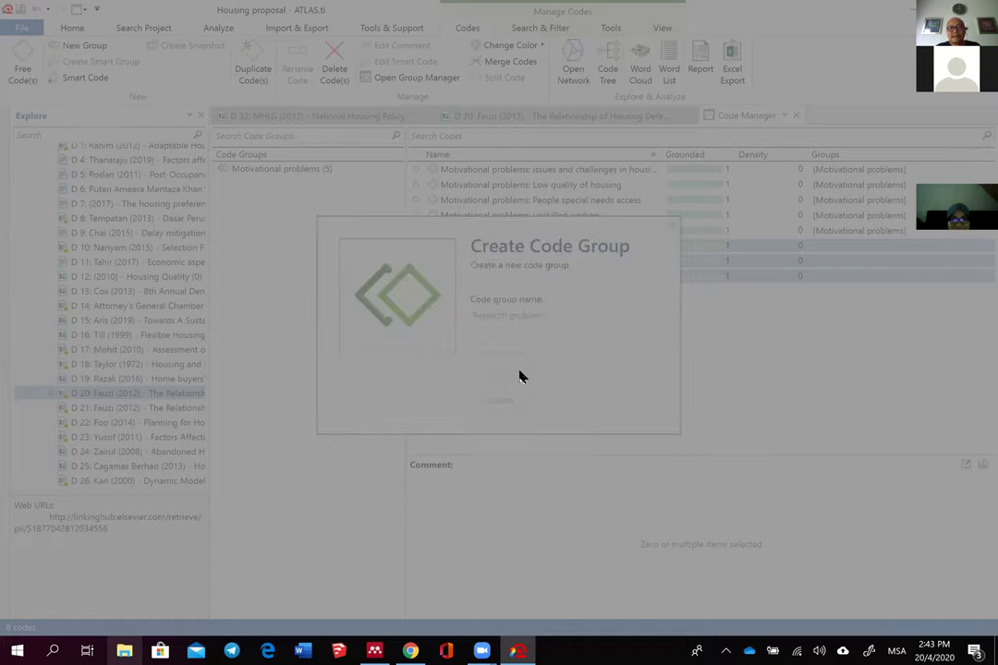
Step: Open a network containing both the "Motivational problems" and "Research problems" code groups
click(243, 169)
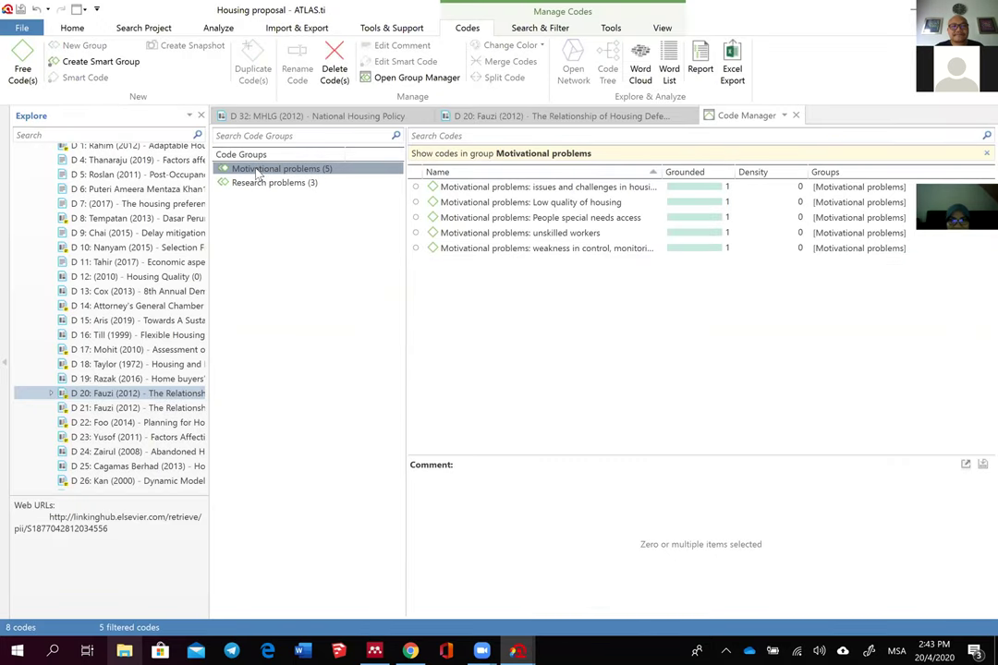
right_click(259, 175)
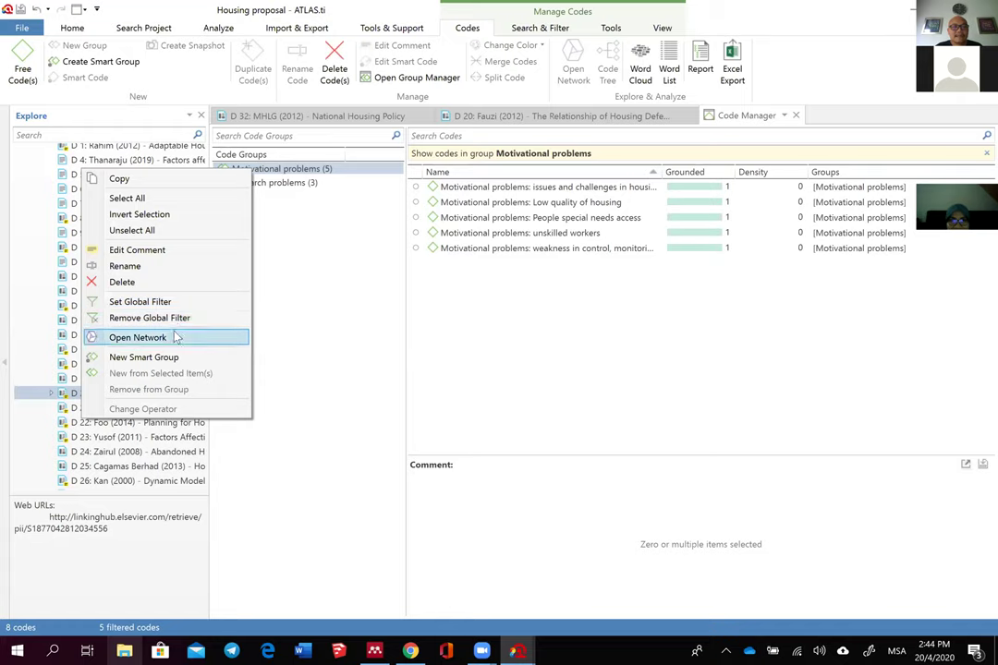
click(338, 183)
key(ctrl+a)
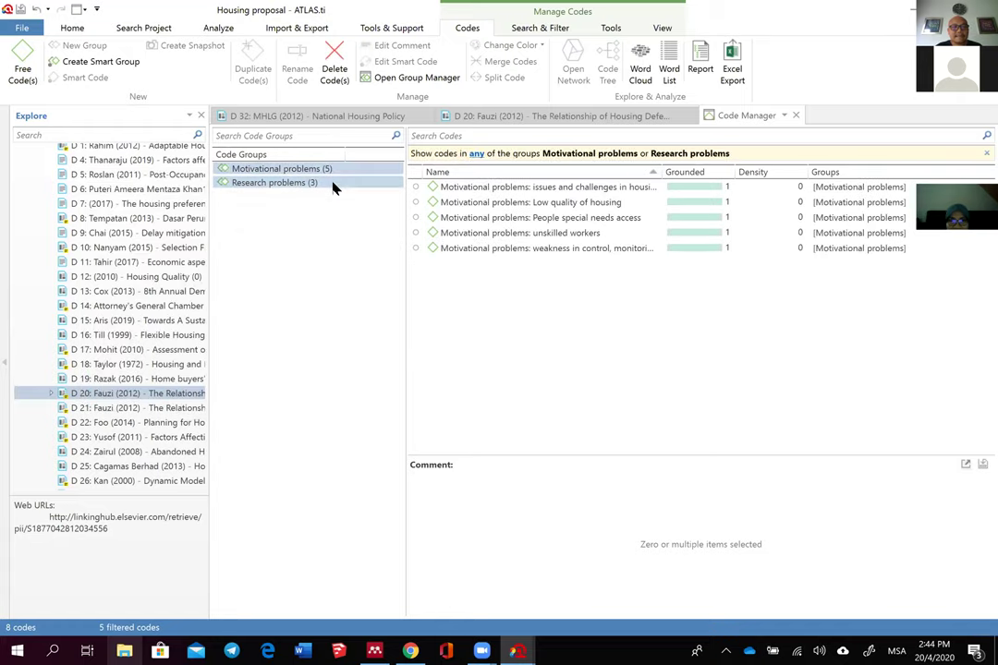
right_click(334, 189)
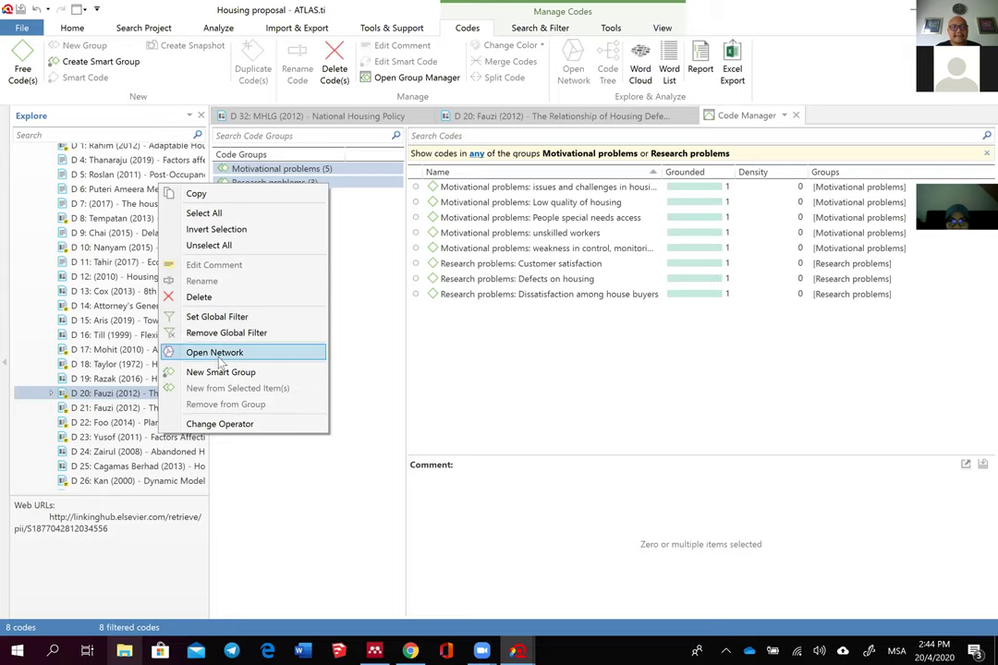
click(227, 353)
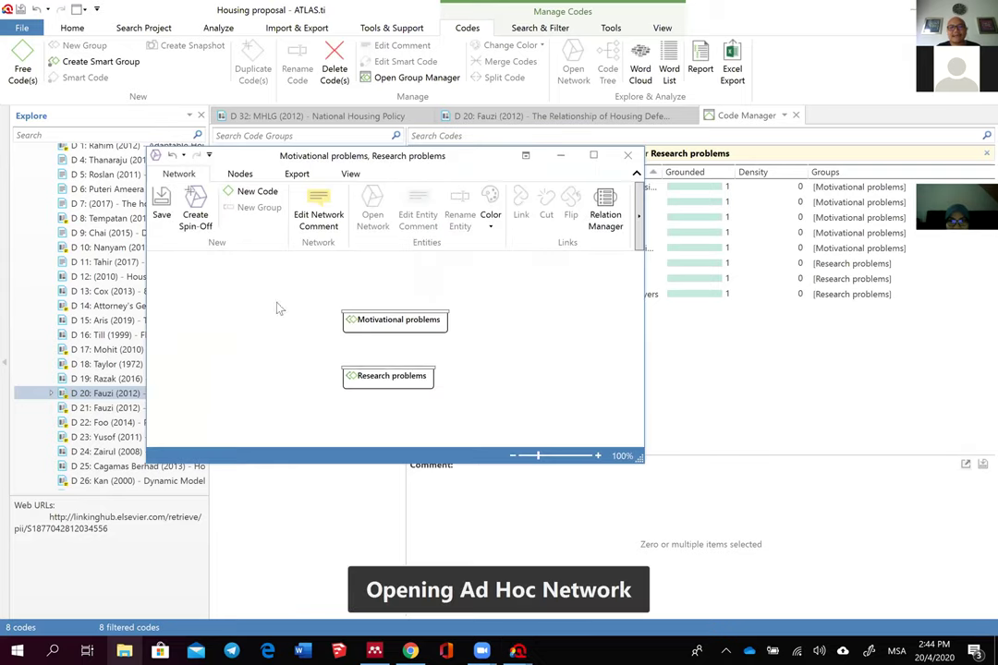
Step: Move the "Motivational problems" node away from "Research problems" and add all its common neighbors to the network
drag(397, 321, 542, 296)
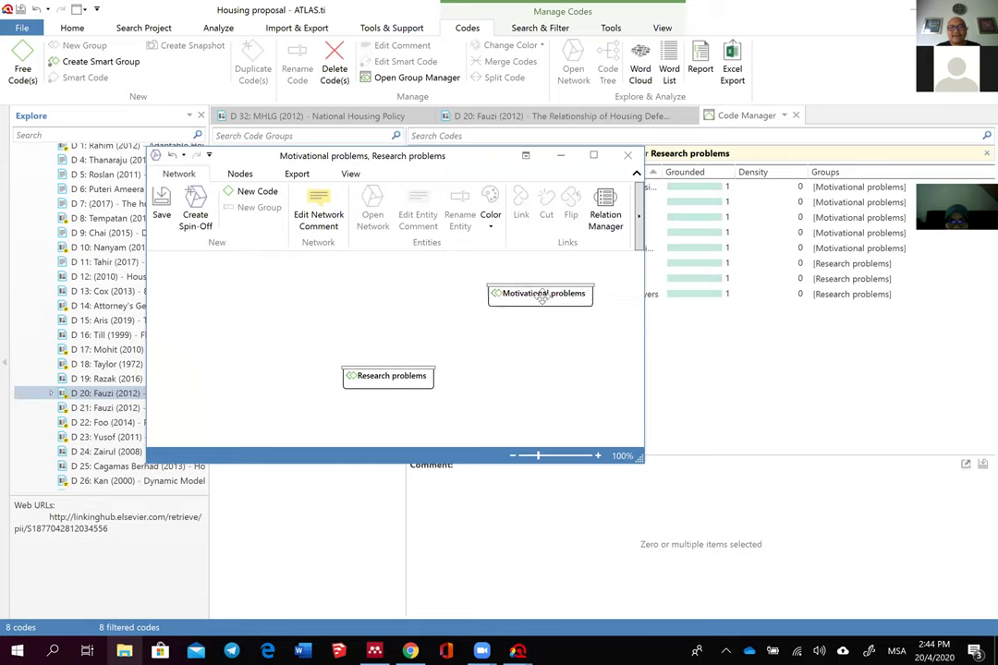
right_click(543, 299)
mouse_move(433, 399)
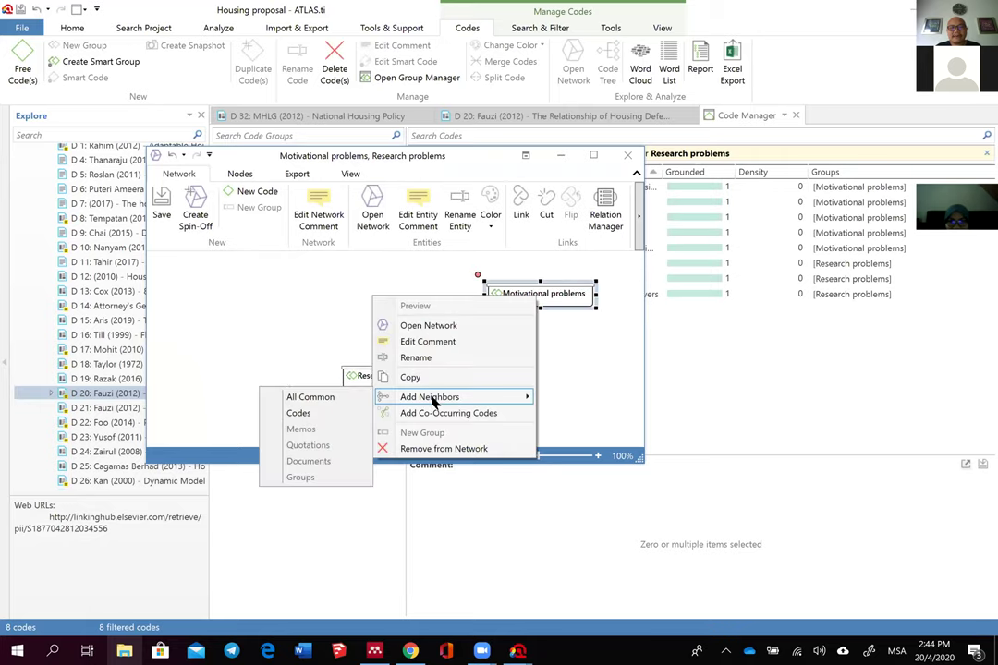
click(268, 397)
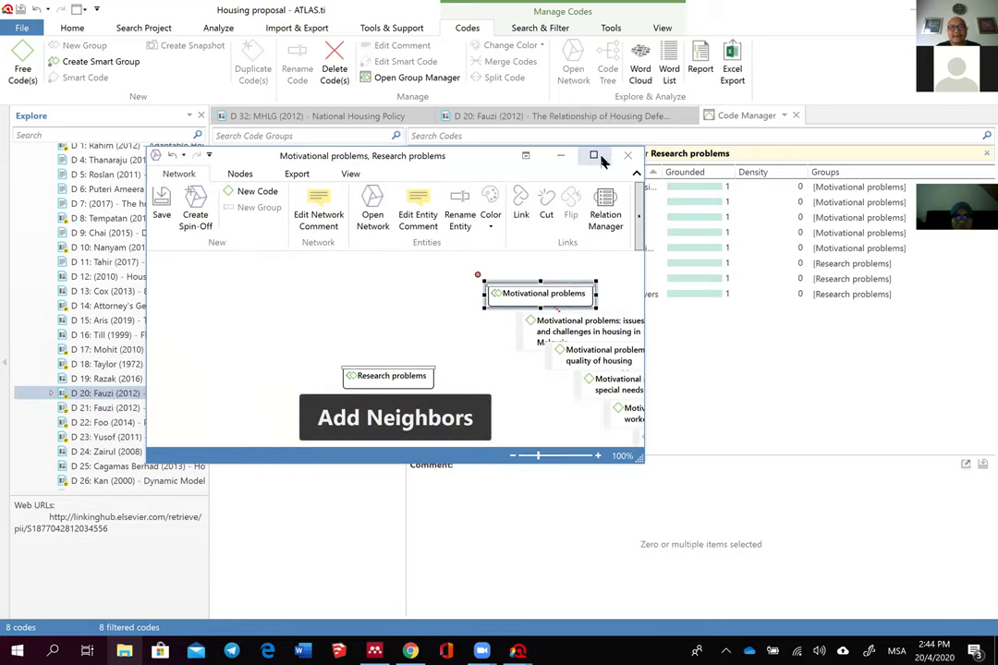
Step: Add all common neighbors of the "Research problems" group to the network
right_click(362, 375)
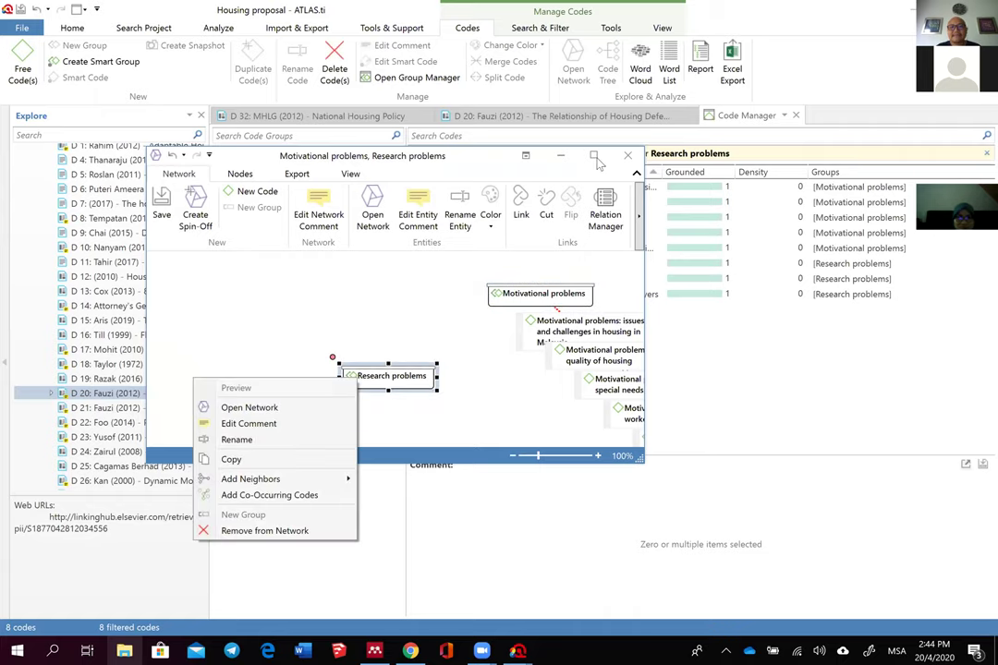
mouse_move(296, 481)
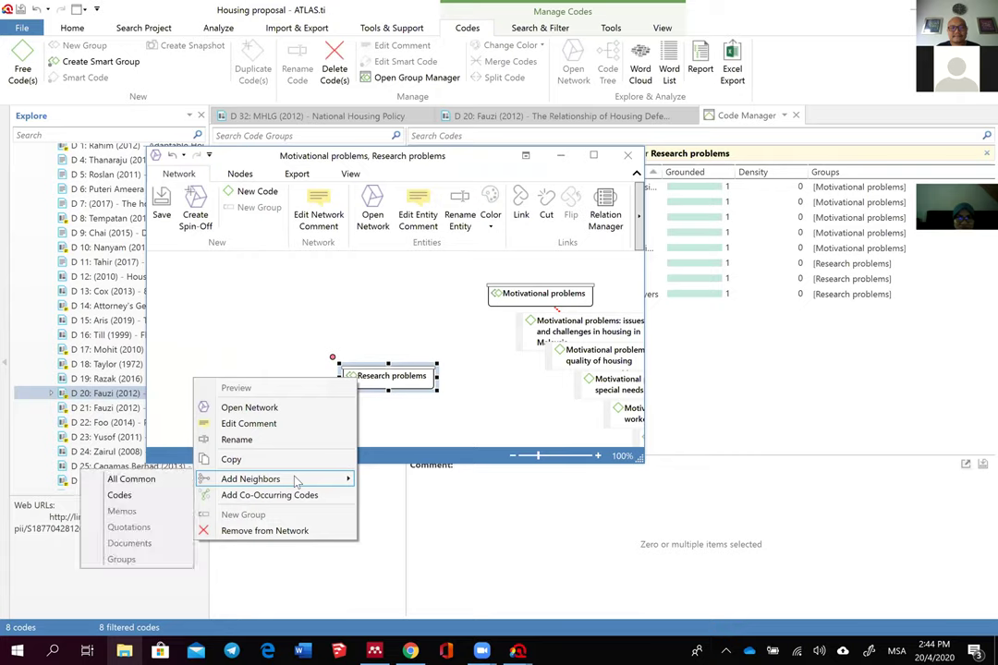
click(134, 479)
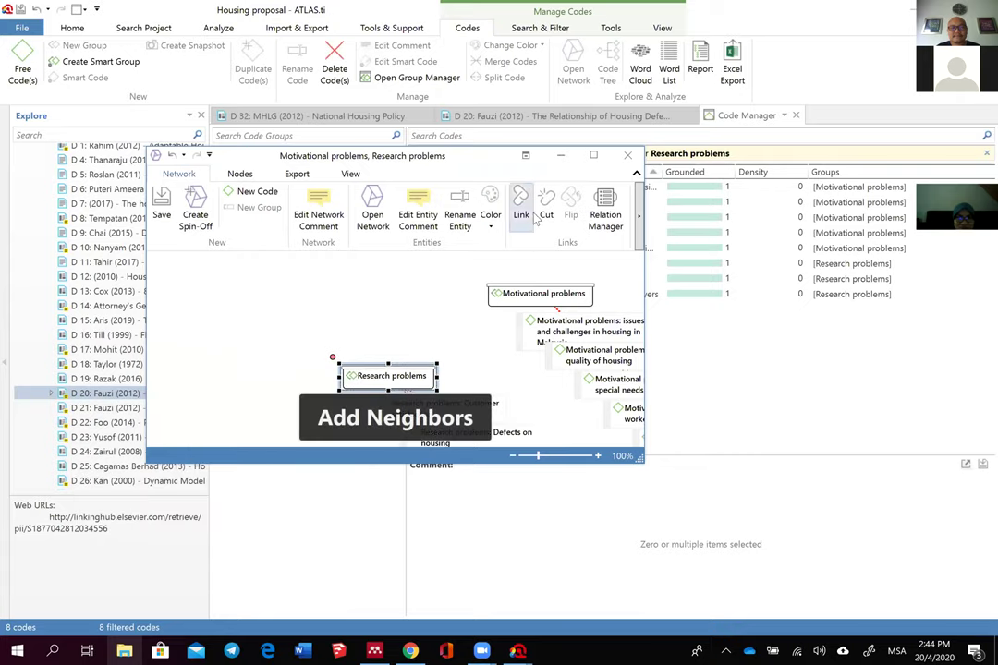
Step: Maximize the network window and spread the "Motivational problems" group and its five codes apart so they no longer overlap
click(595, 156)
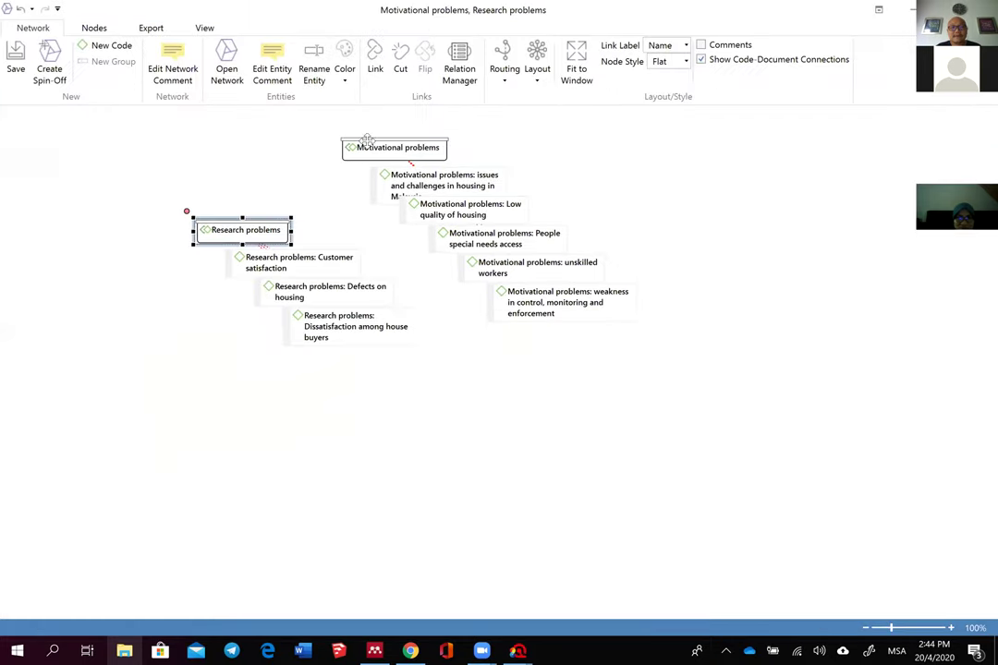
drag(365, 141, 579, 126)
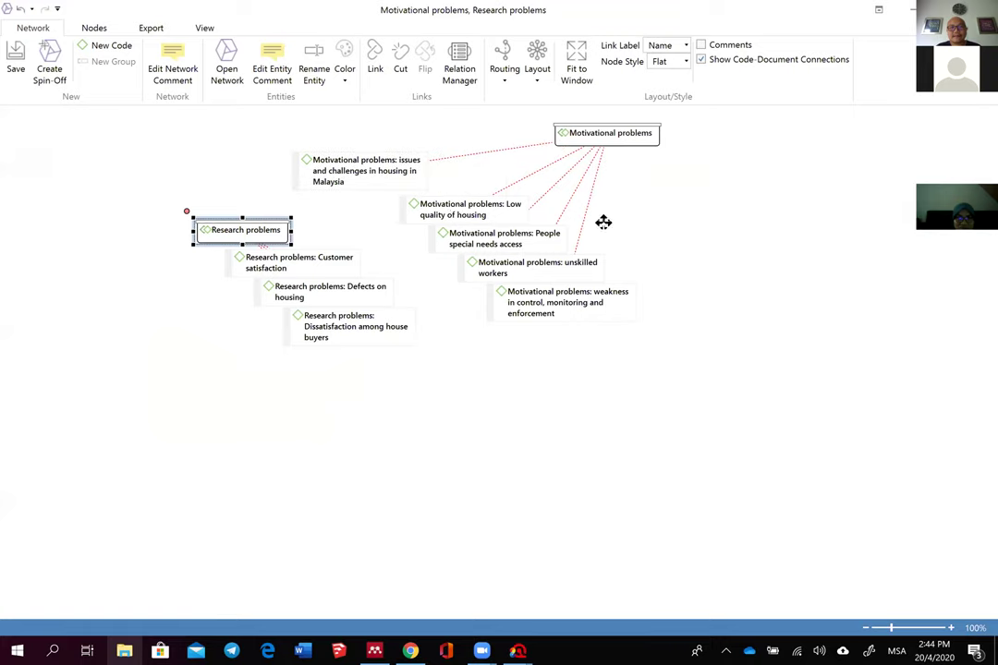
drag(480, 208, 753, 176)
drag(486, 238, 425, 371)
drag(554, 267, 771, 339)
drag(538, 294, 609, 429)
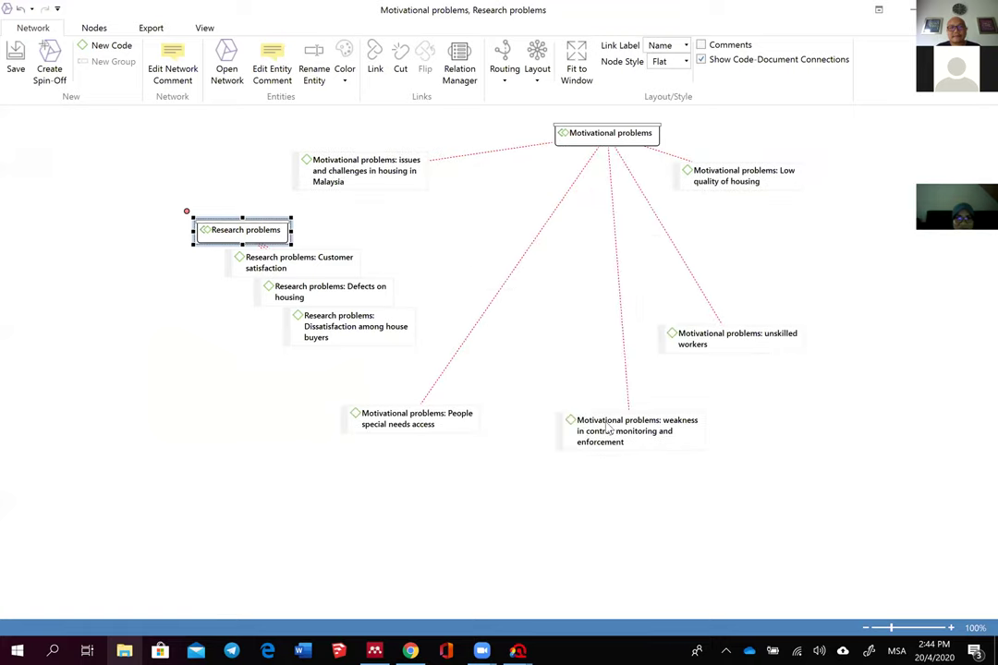
Step: Move the "Research problems" group to the network's upper-left area and spread its three codes around below it
drag(200, 233, 109, 165)
drag(257, 268, 91, 324)
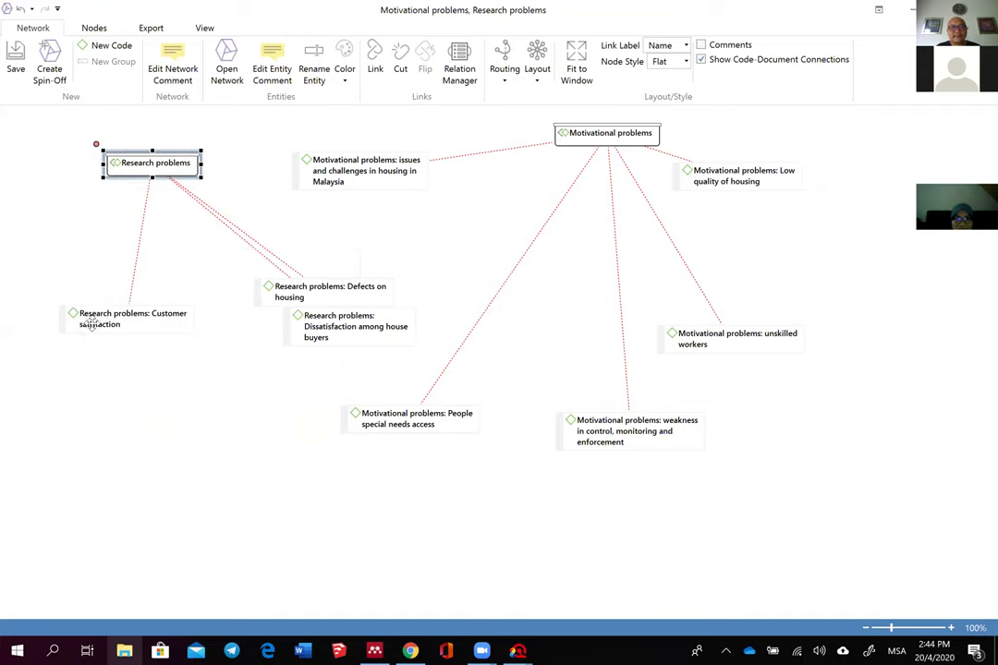
drag(298, 287, 386, 243)
drag(360, 342, 223, 428)
drag(90, 317, 56, 318)
right_click(67, 322)
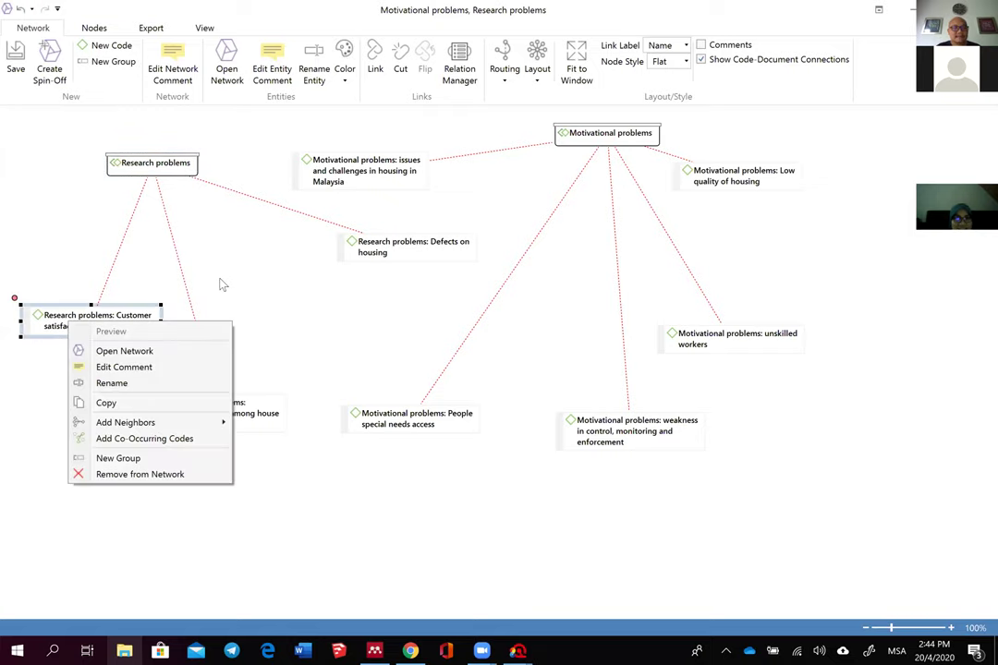
click(189, 241)
drag(114, 321, 89, 291)
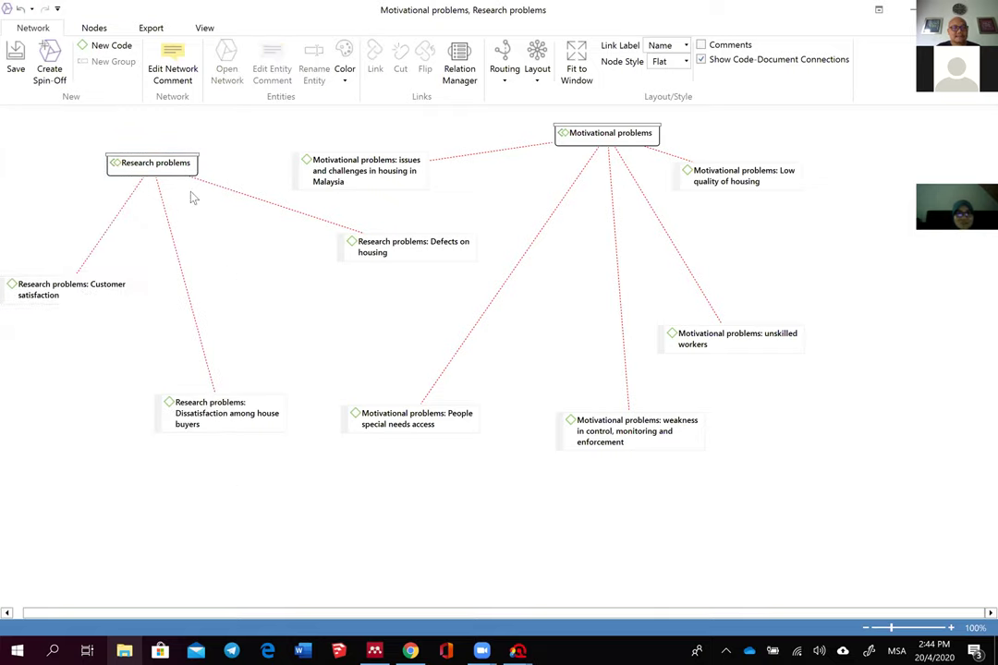
Step: Add all common neighbors of "Research problems: Customer satisfaction" to the network and place its quotation below the code
click(202, 28)
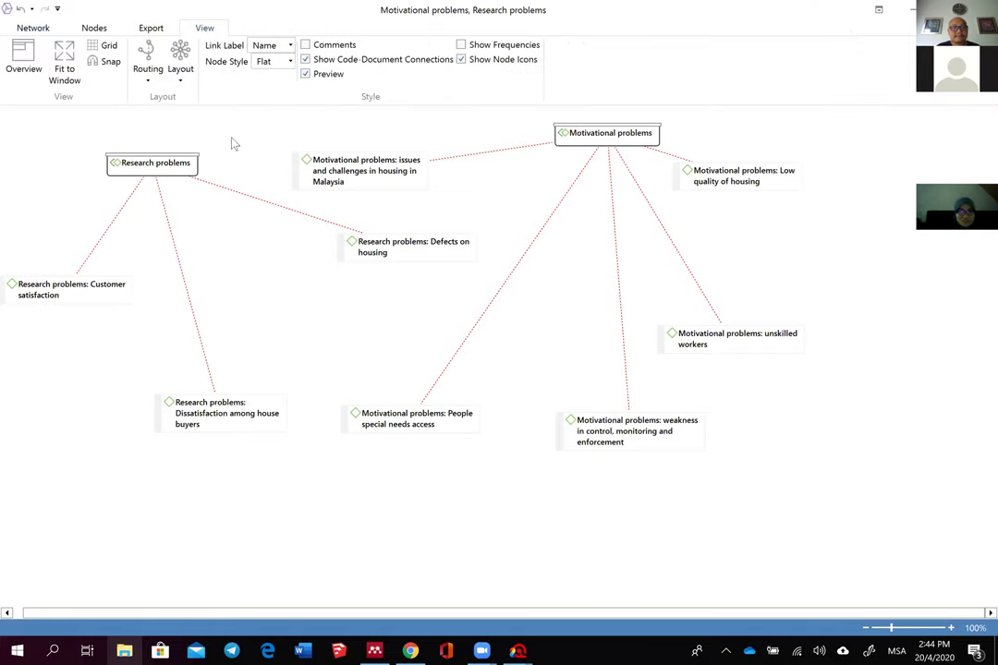
right_click(69, 294)
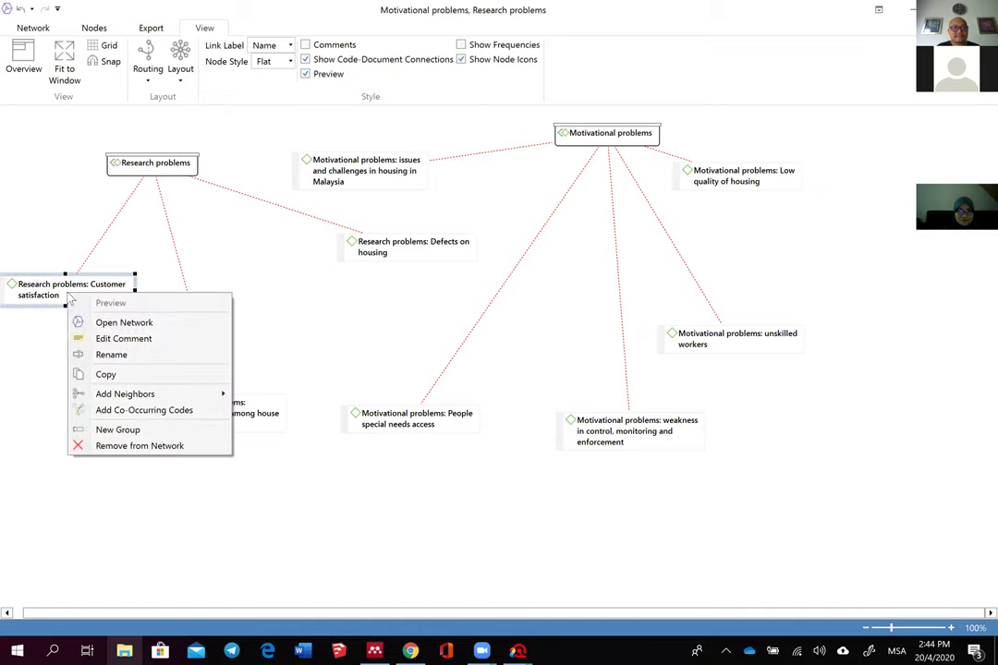
mouse_move(109, 397)
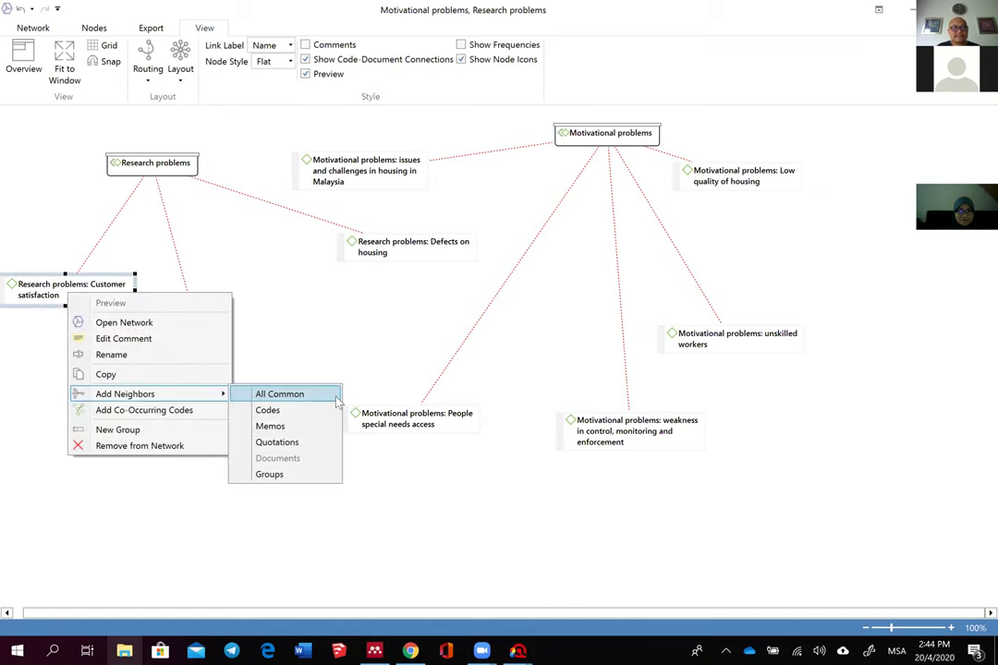
click(333, 396)
mouse_move(95, 423)
mouse_down()
mouse_move(101, 416)
mouse_move(90, 422)
mouse_up()
Step: Add all common neighbors of "Research problems: Dissatisfaction among house buyers" and move the code up, clear of its quotation
click(190, 412)
right_click(213, 420)
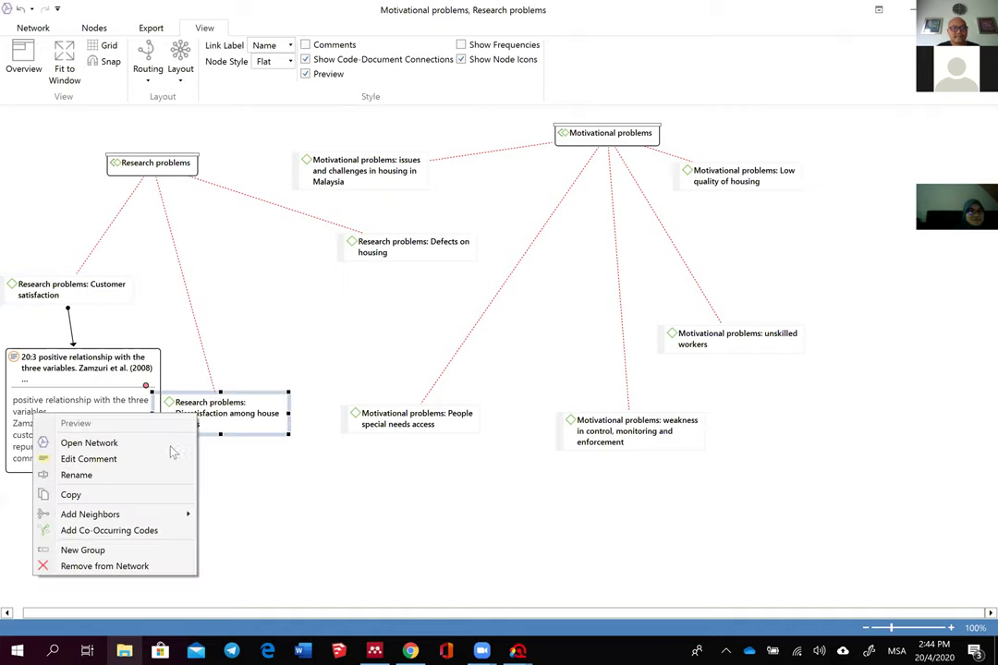
mouse_move(151, 516)
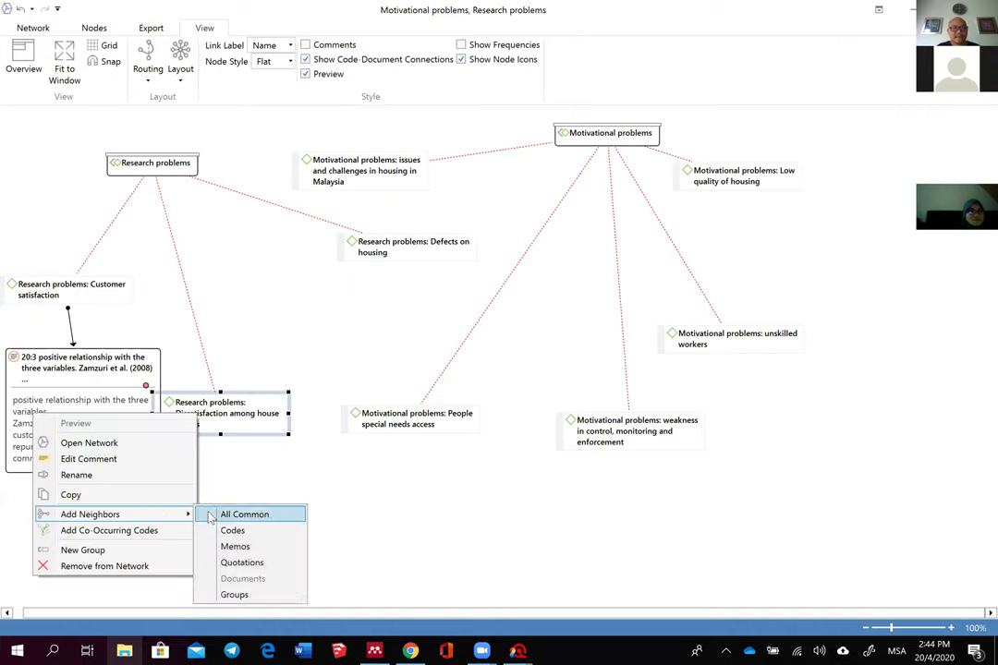
click(238, 514)
drag(240, 427, 265, 308)
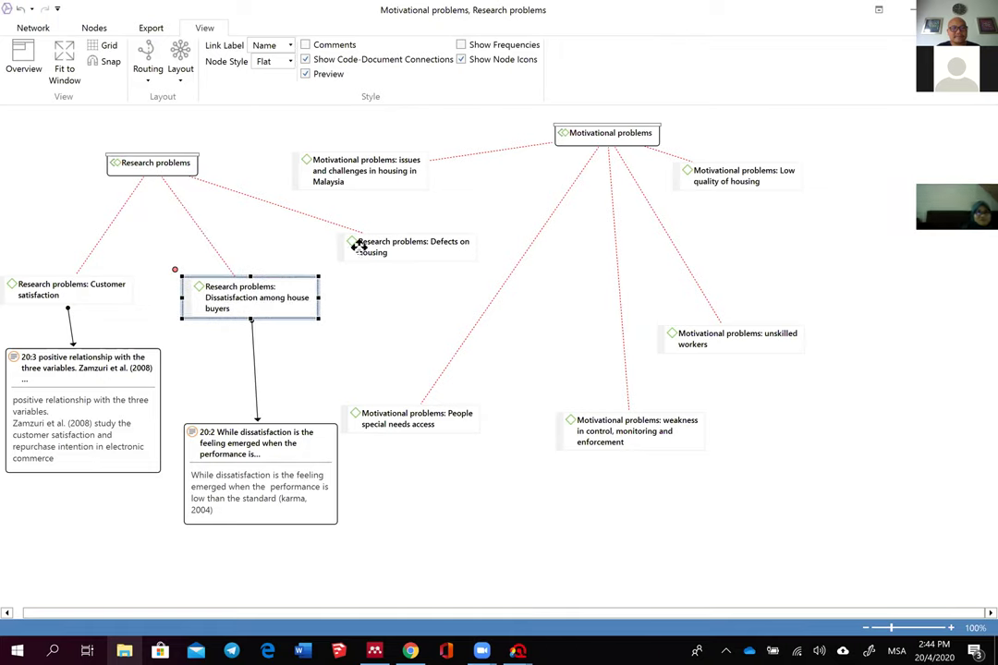
Step: Shift "Motivational problems: People special needs access" slightly away from the neighboring nodes and add its linked quotation to the network
drag(354, 246, 362, 249)
drag(452, 422, 485, 413)
right_click(444, 412)
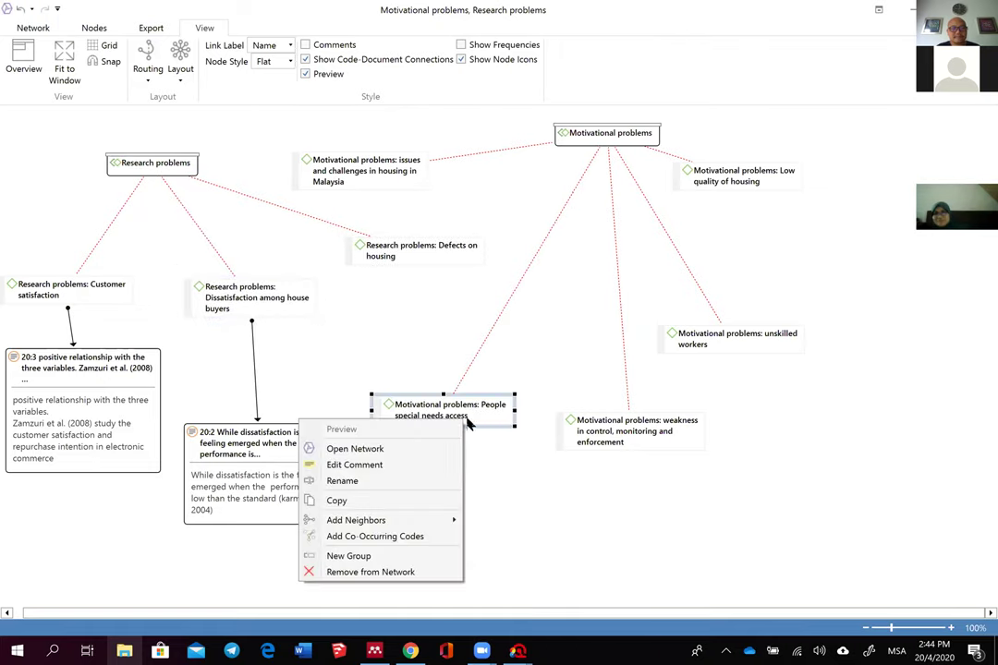
mouse_move(429, 520)
click(264, 583)
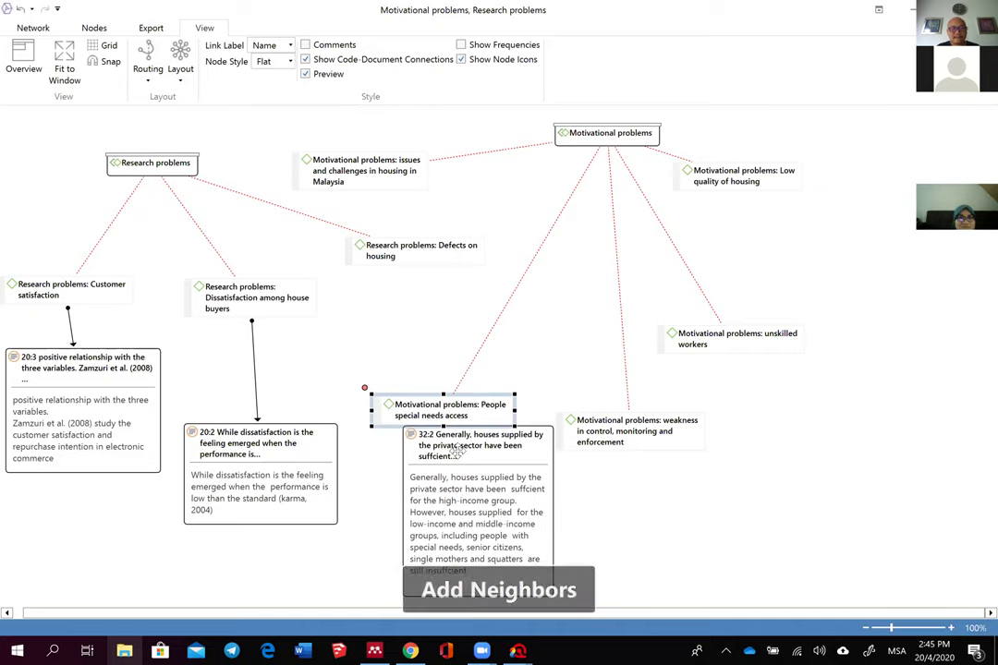
Step: Add all common neighbors of "Motivational problems: weakness in control, monitoring and enforcement" and move the code above its quotation
click(583, 423)
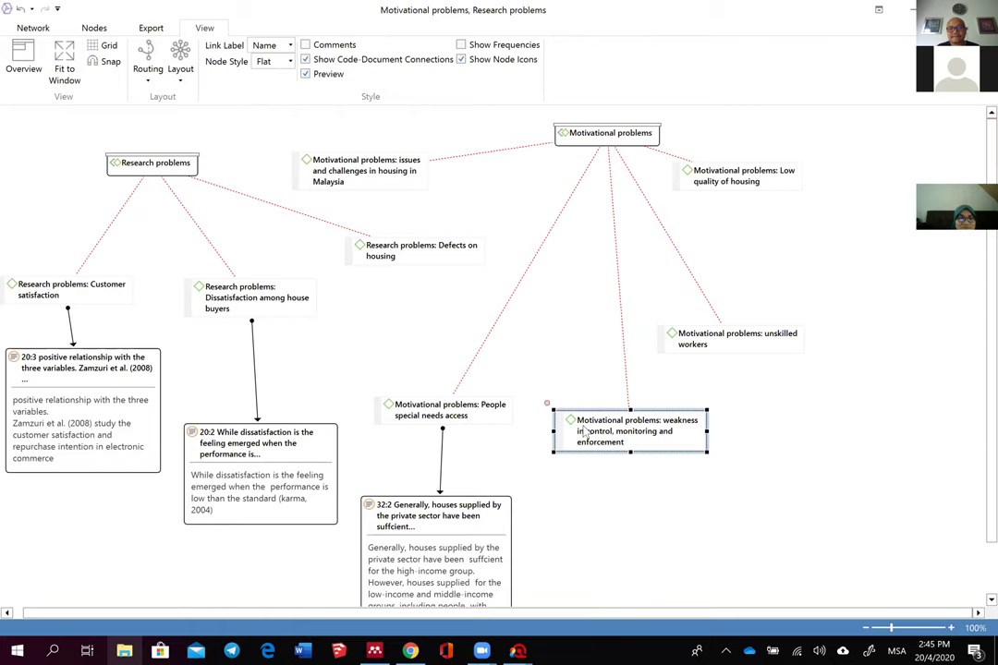
right_click(415, 428)
mouse_move(518, 527)
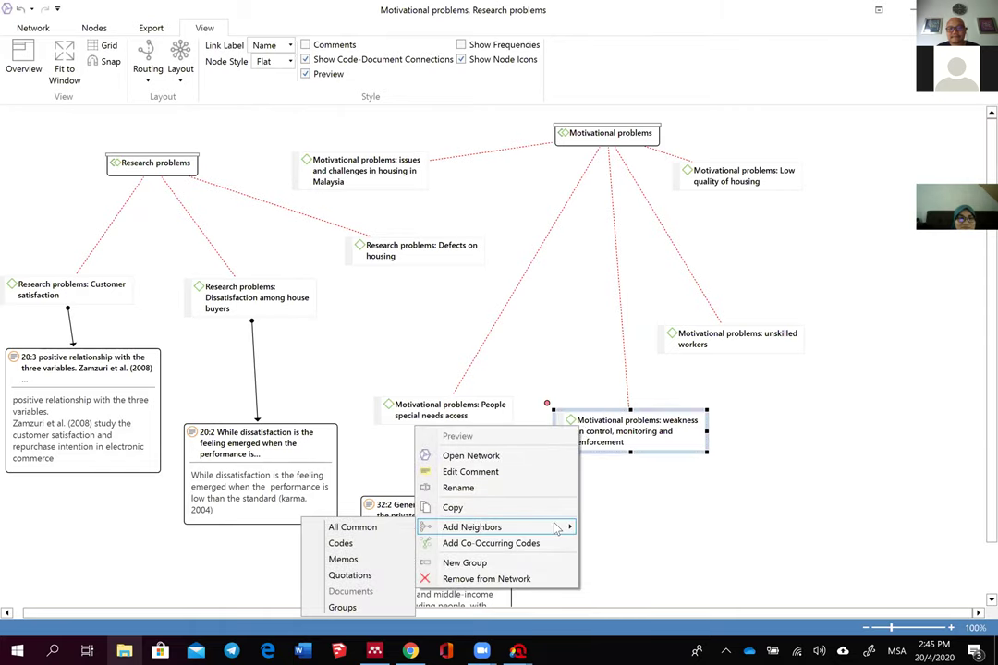
click(370, 529)
drag(585, 412, 565, 375)
Step: Move "Motivational problems: unskilled workers" up toward its group and add all its common neighbors to the network
drag(740, 336, 647, 242)
click(646, 243)
right_click(640, 244)
mouse_move(596, 350)
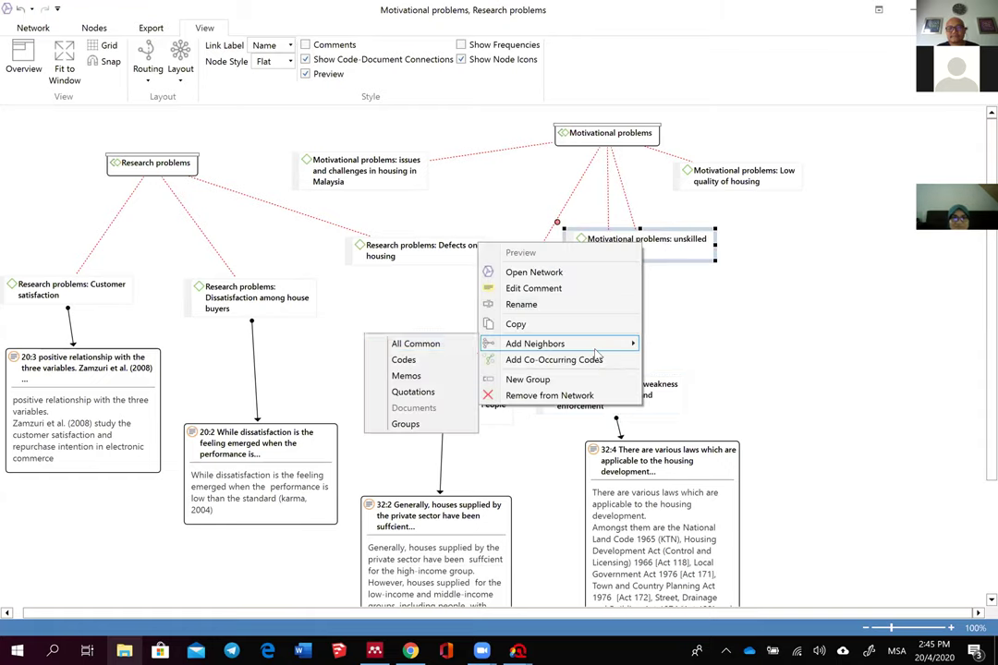
click(416, 343)
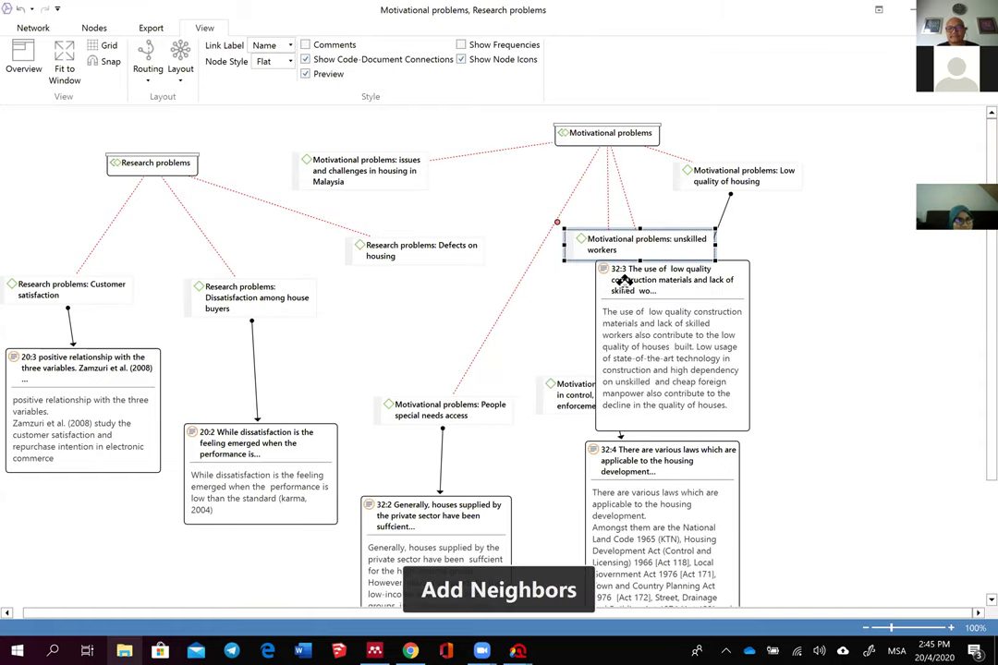
Step: Add all common neighbors of "Motivational problems: issues and challenges in housing in Malaysia" and place quotation 32:1 beside the code
right_click(386, 164)
mouse_move(325, 268)
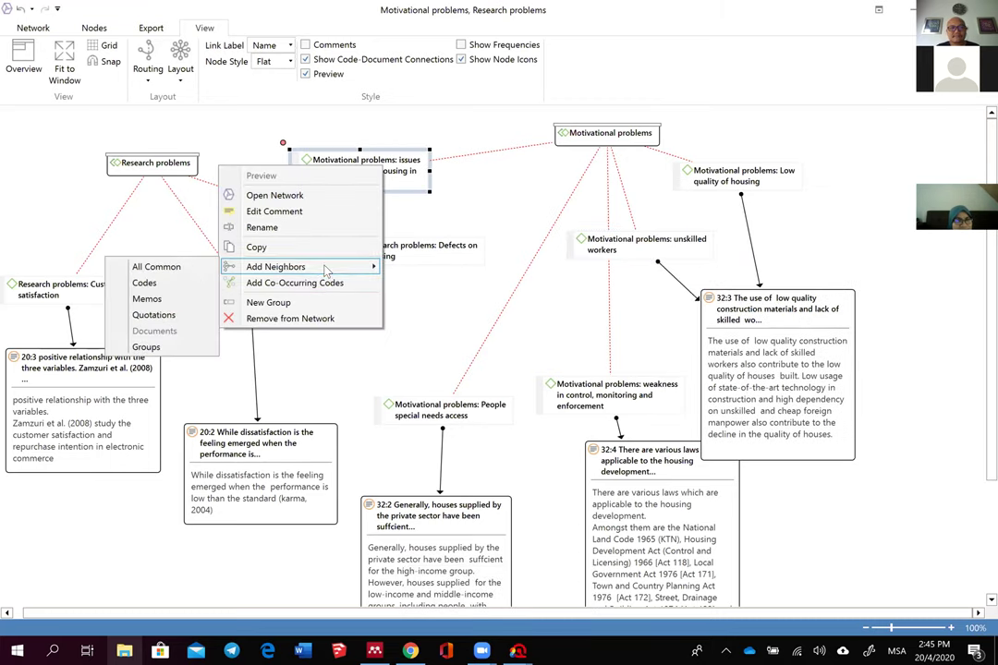
click(195, 266)
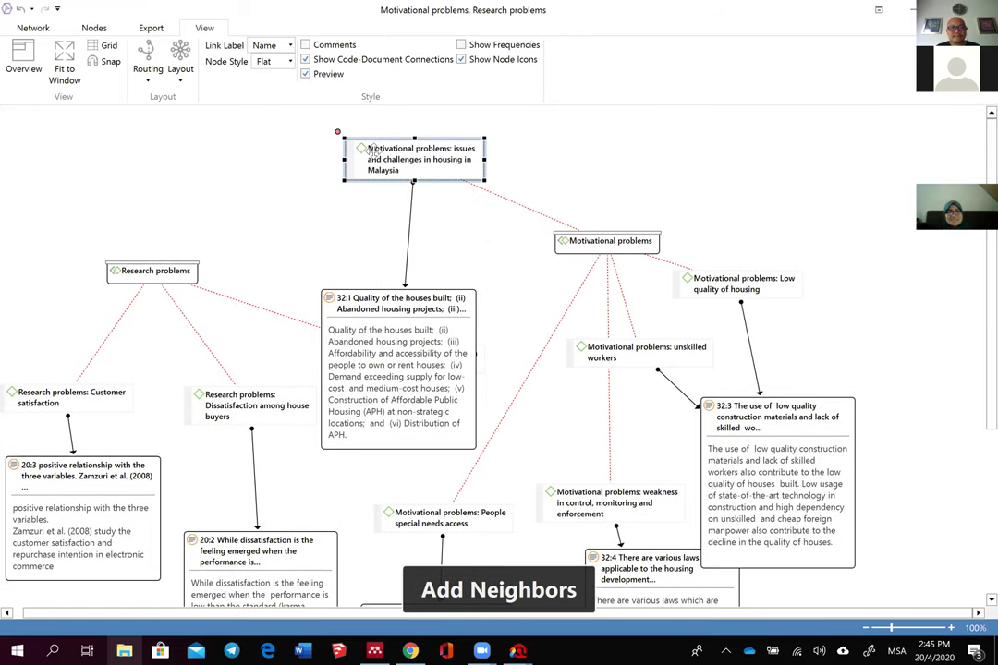
drag(356, 308, 192, 108)
Step: Add all common neighbors of "Research problems: Defects on housing" and arrange the code directly above its quotation
drag(410, 350, 410, 326)
right_click(406, 349)
mouse_move(379, 451)
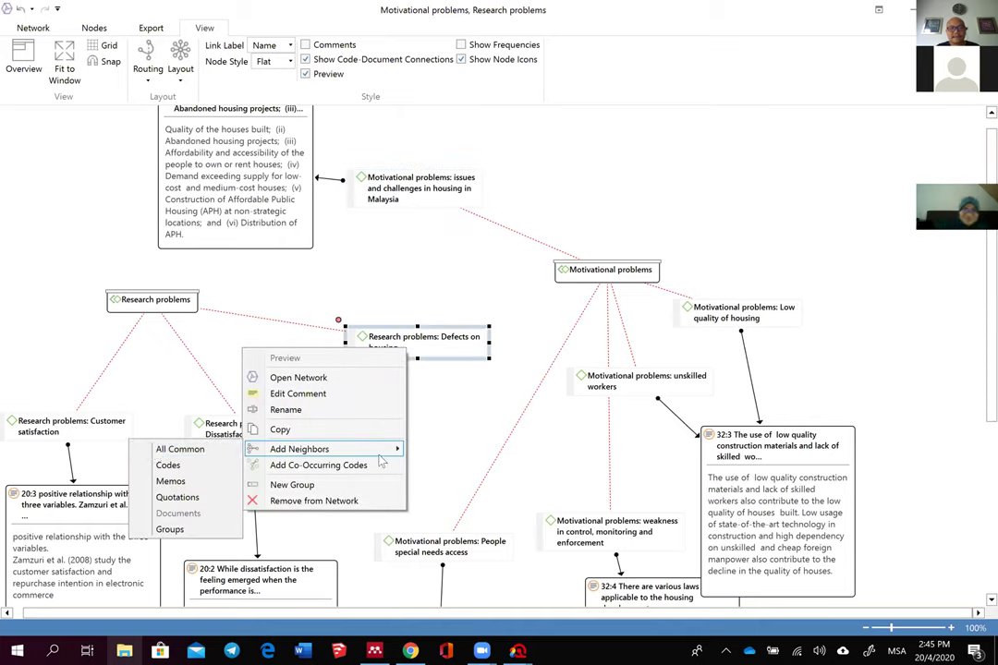
click(180, 449)
drag(354, 353, 348, 282)
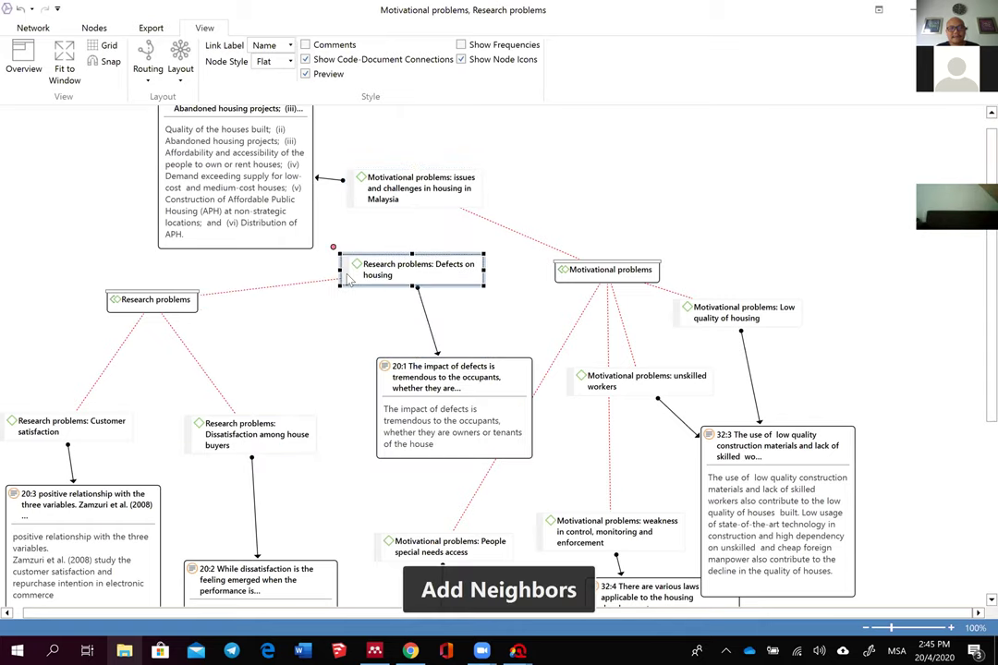
drag(445, 394, 409, 377)
click(574, 174)
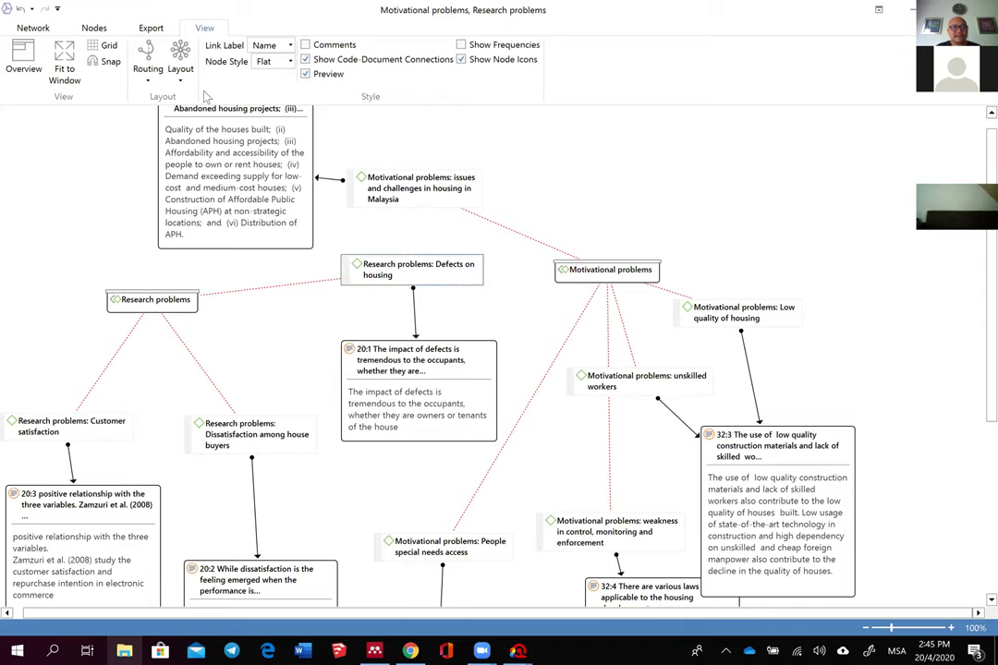
Step: Fit the network to the window and rearrange the "Research problems" group, its dissatisfaction code and quotations 20:3 and 20:2
click(63, 65)
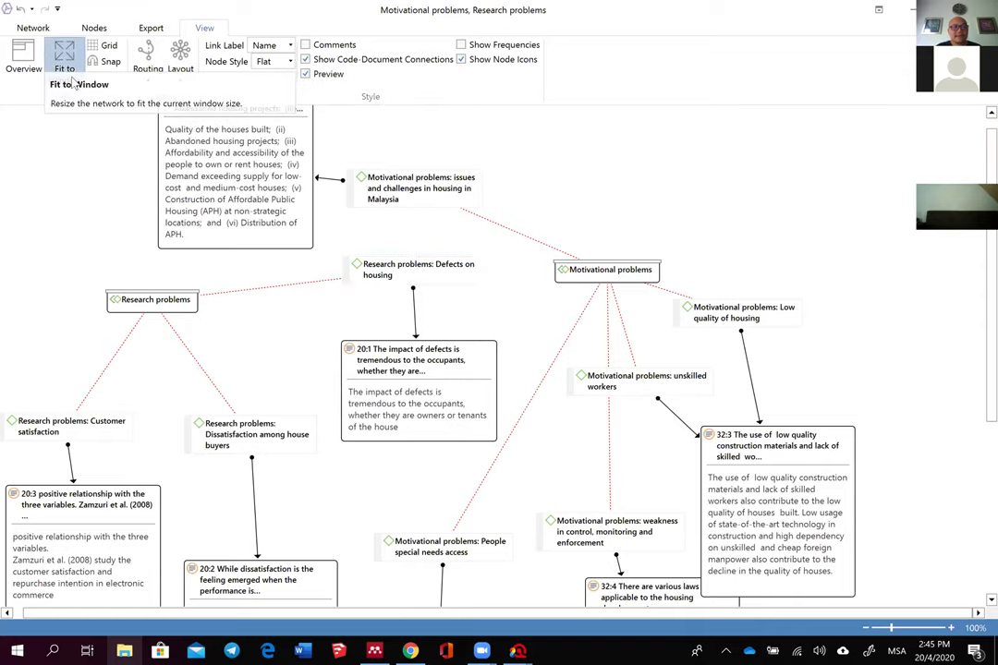
drag(327, 240, 295, 229)
drag(277, 319, 200, 291)
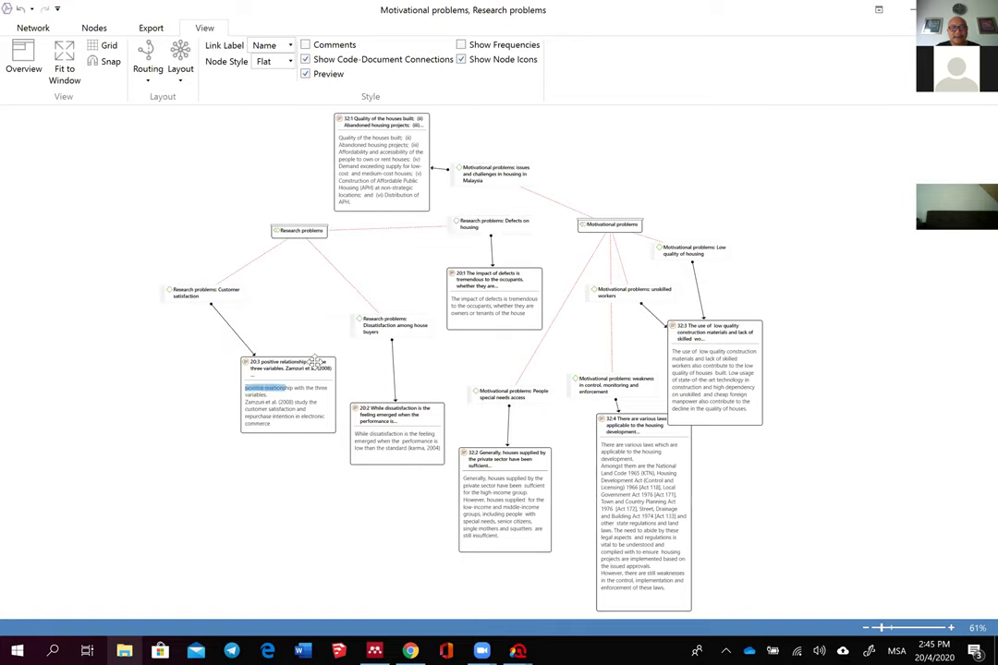
drag(278, 386, 185, 388)
drag(377, 418, 336, 405)
drag(375, 328, 330, 311)
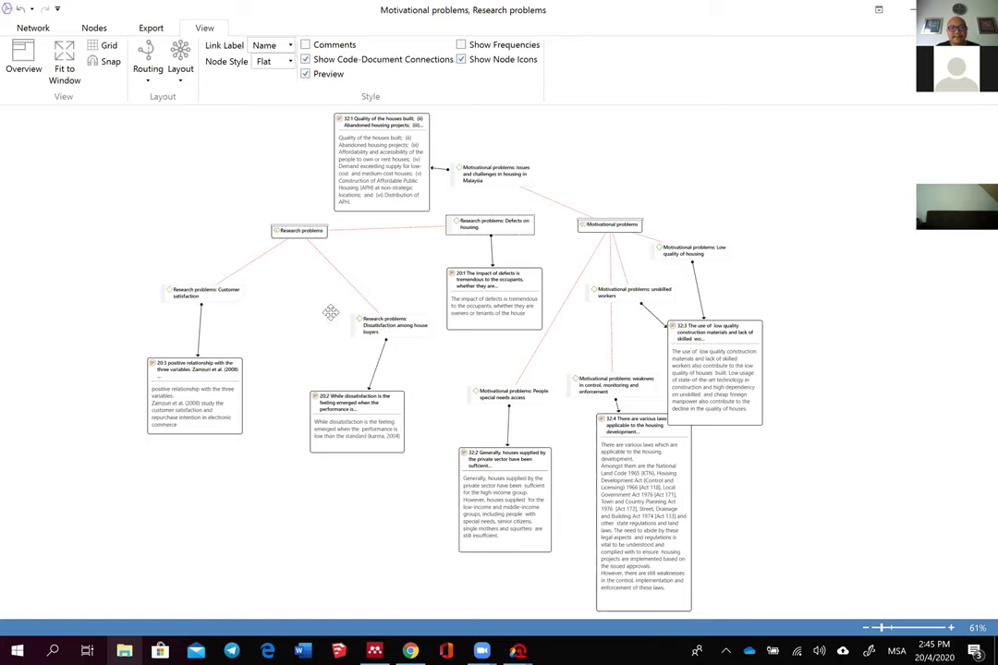
drag(319, 230, 348, 236)
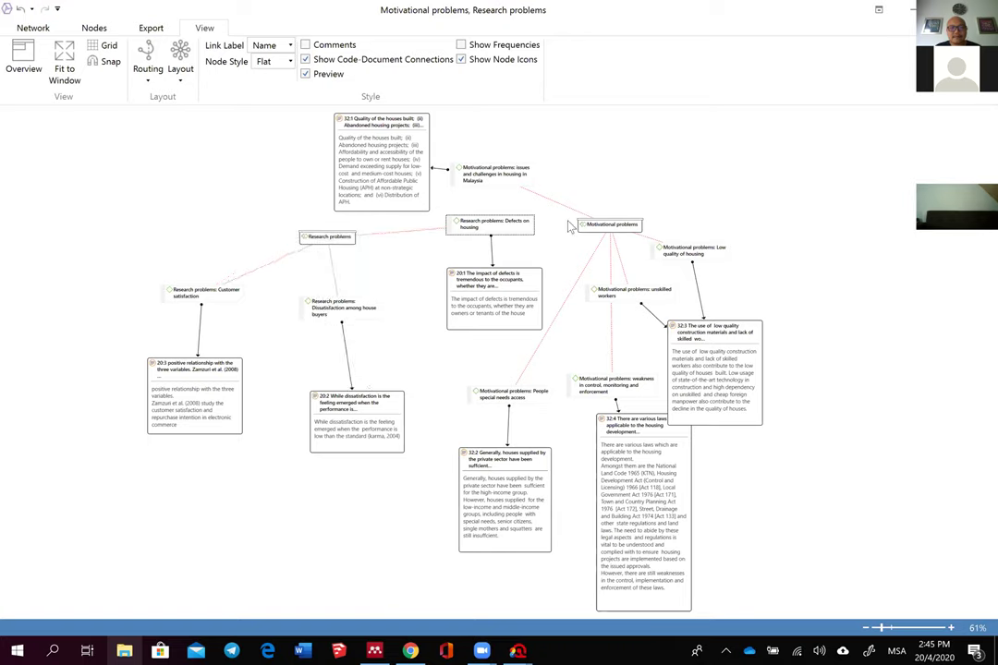
Step: Spread the "Motivational problems" group, its codes and quotations 32:3 and 32:2 apart, shifting the "Defects on housing" code as well
drag(584, 222, 614, 168)
drag(510, 235, 528, 219)
drag(481, 174, 516, 125)
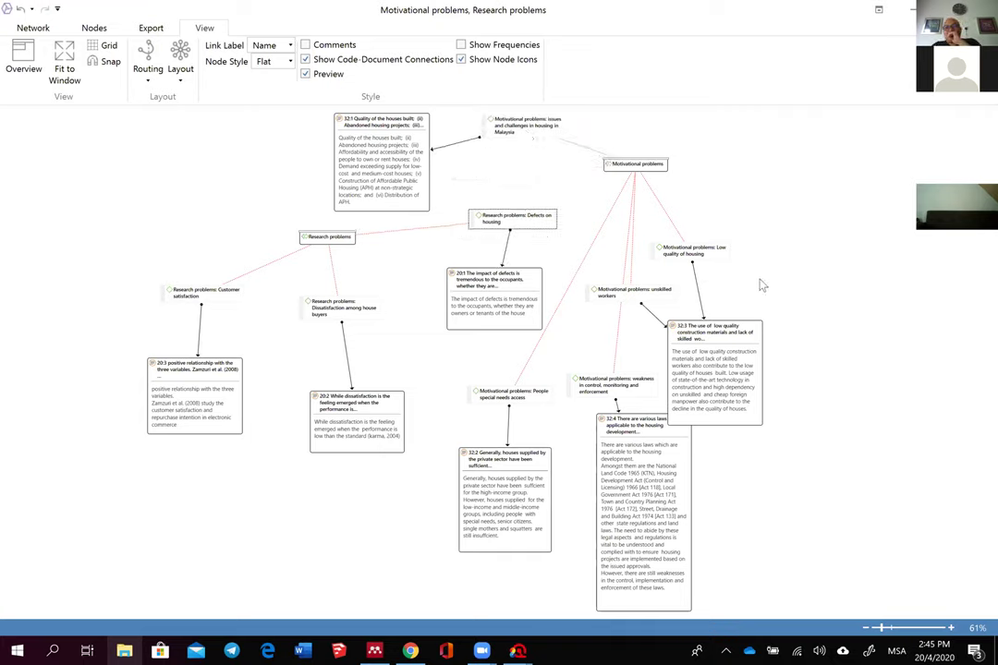
drag(715, 242, 759, 205)
drag(621, 291, 662, 263)
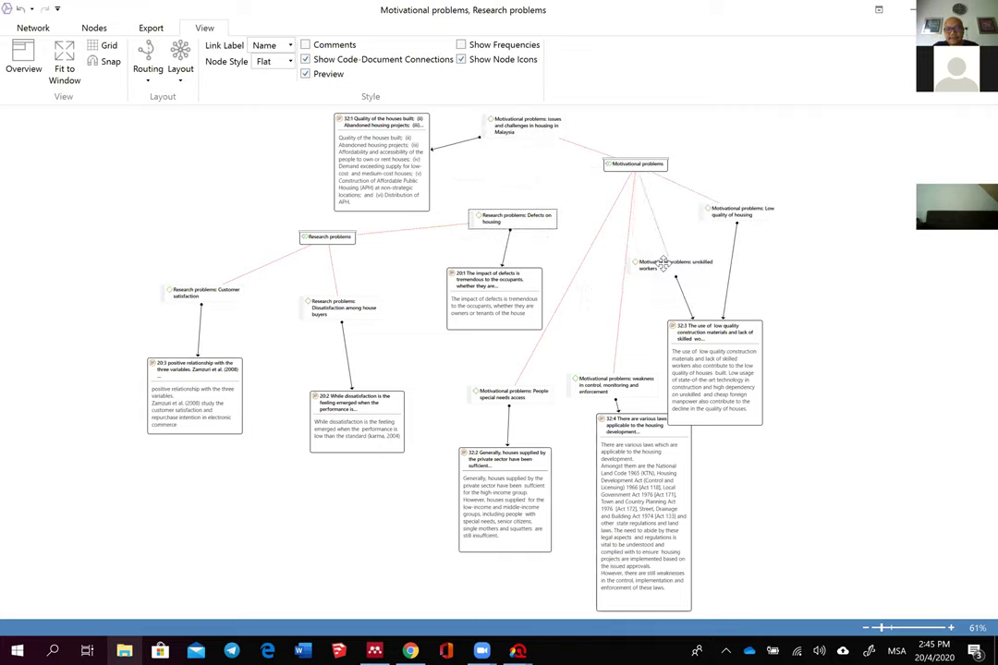
drag(676, 339, 713, 316)
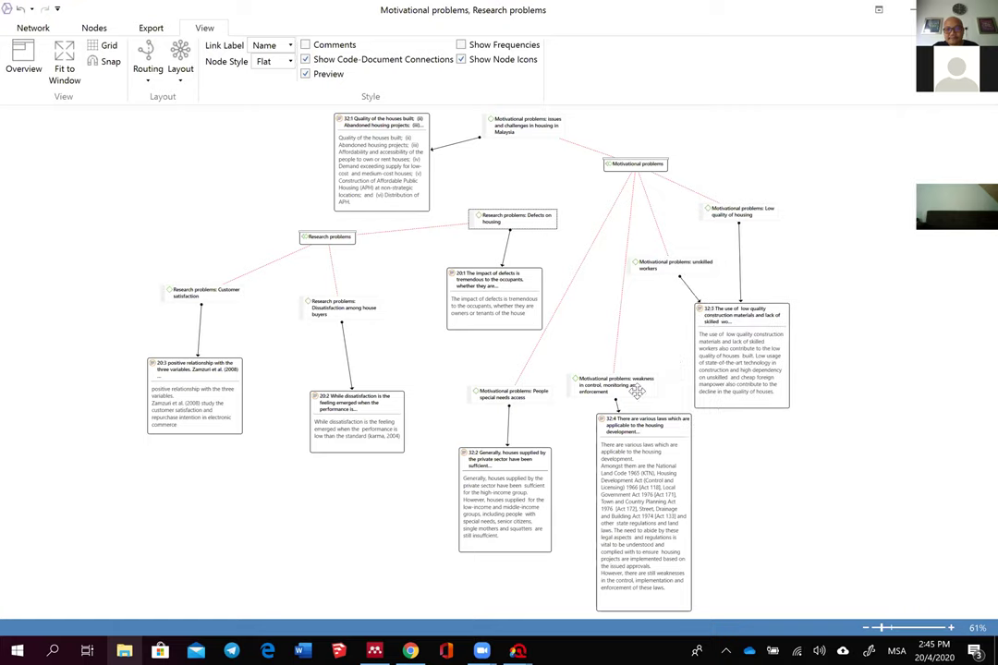
drag(474, 460, 451, 457)
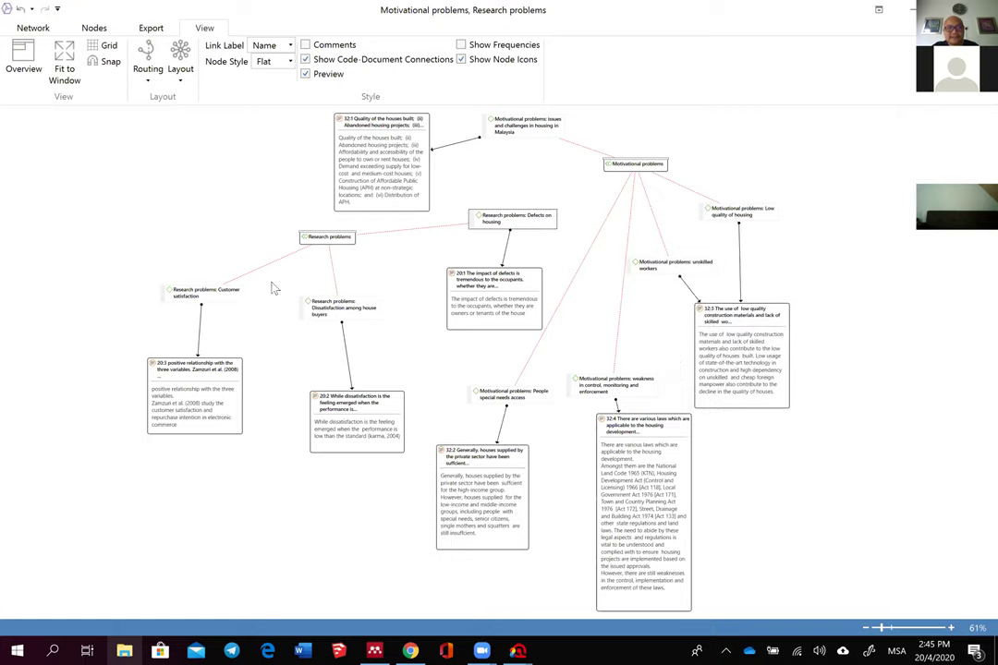
Step: Link quotation 32:1 to quotation 20:2 with the "discusses" relation
click(536, 129)
click(339, 124)
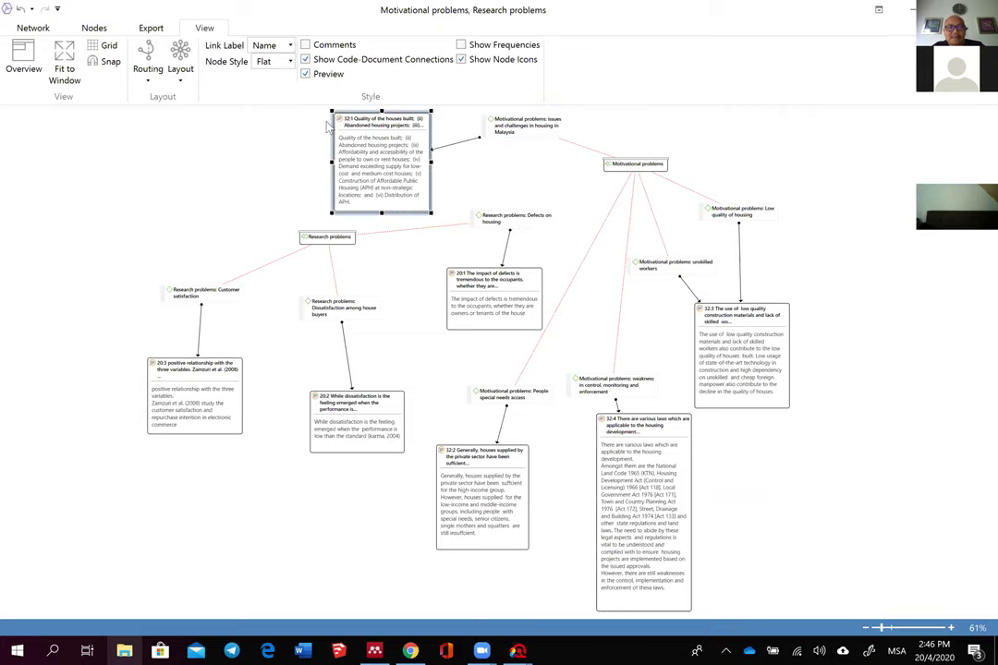
drag(325, 181, 343, 330)
drag(393, 364, 389, 418)
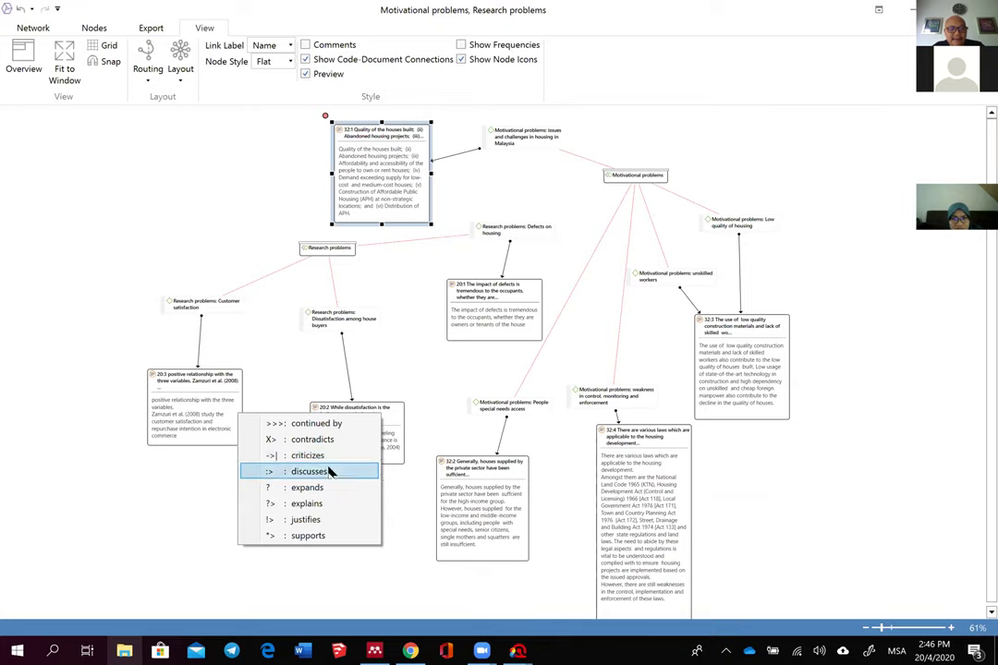
click(328, 472)
Step: Move quotation 20:2, the "Research problems" group and its dissatisfaction code away from the "discusses" link
drag(336, 417, 305, 427)
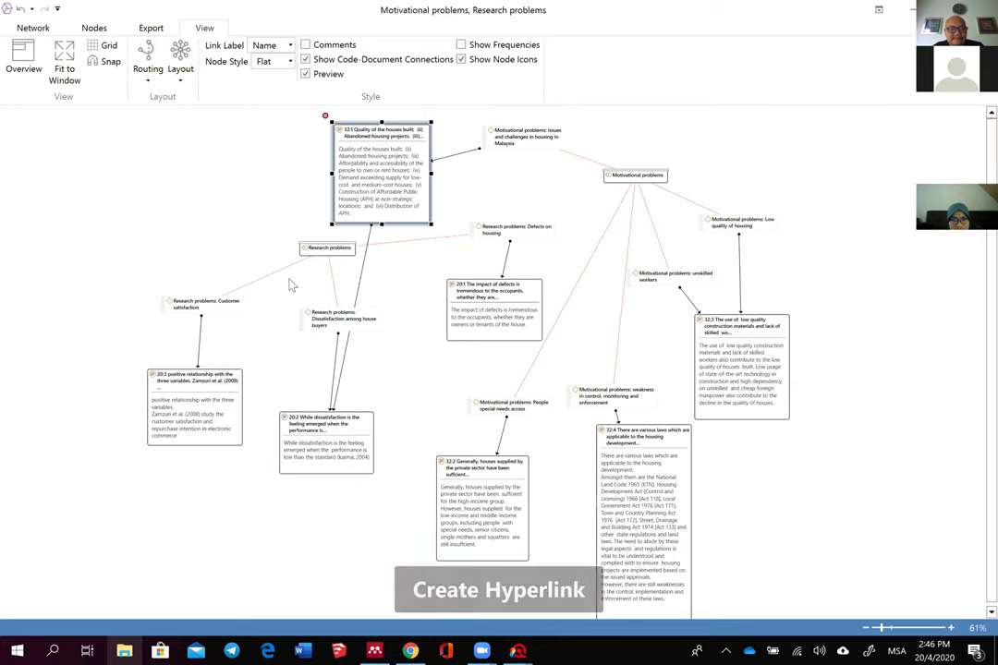
drag(308, 249, 191, 175)
drag(316, 319, 274, 288)
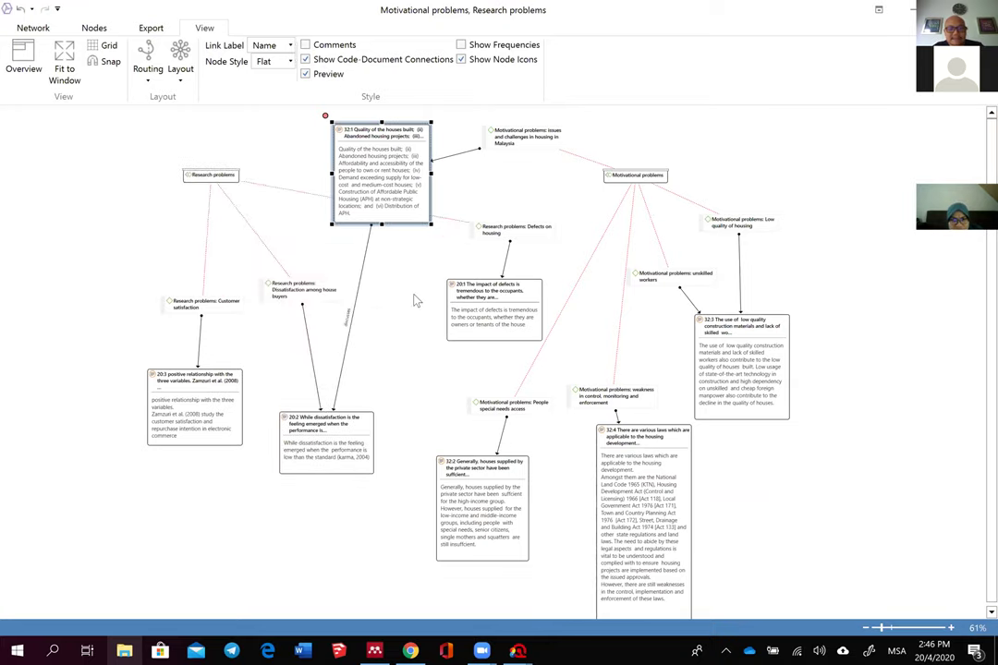
Step: Increase the height of the quotation 32:4 node slightly
click(487, 466)
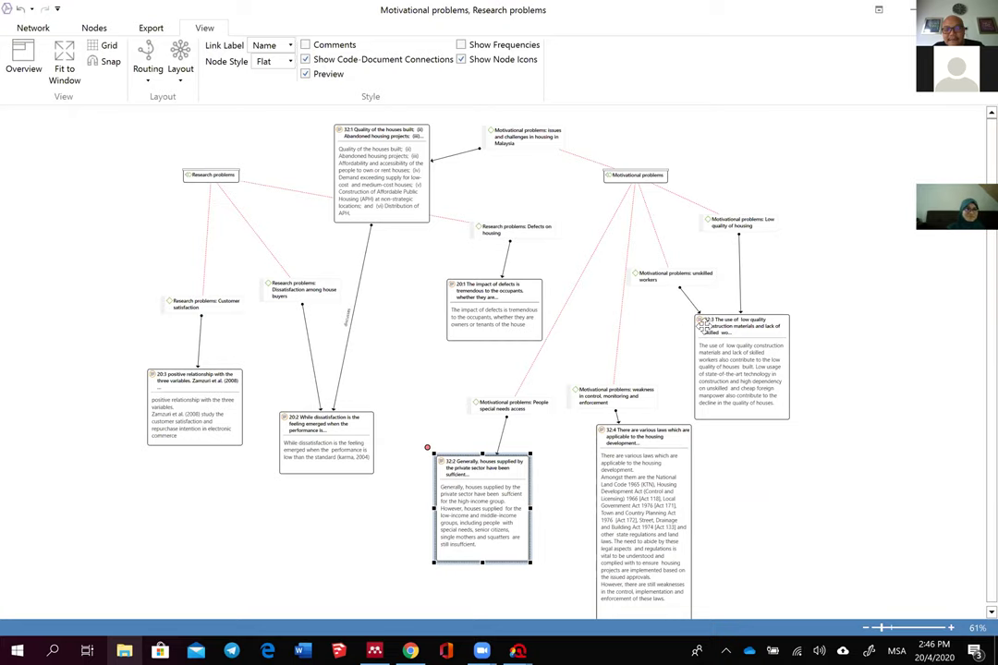
click(673, 447)
scroll(672, 451, down, 2)
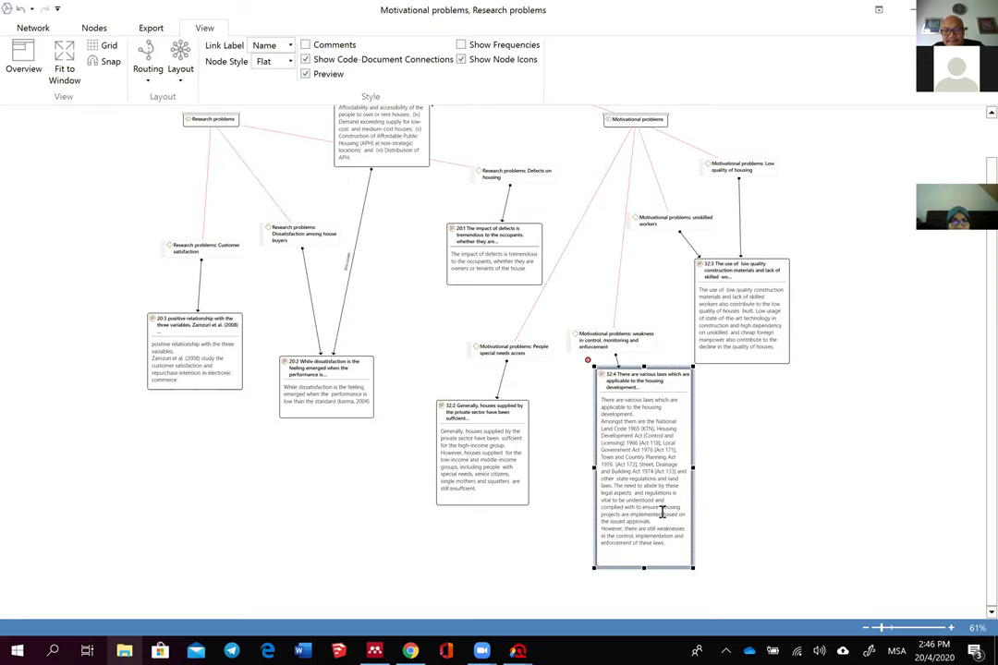
drag(644, 554, 644, 561)
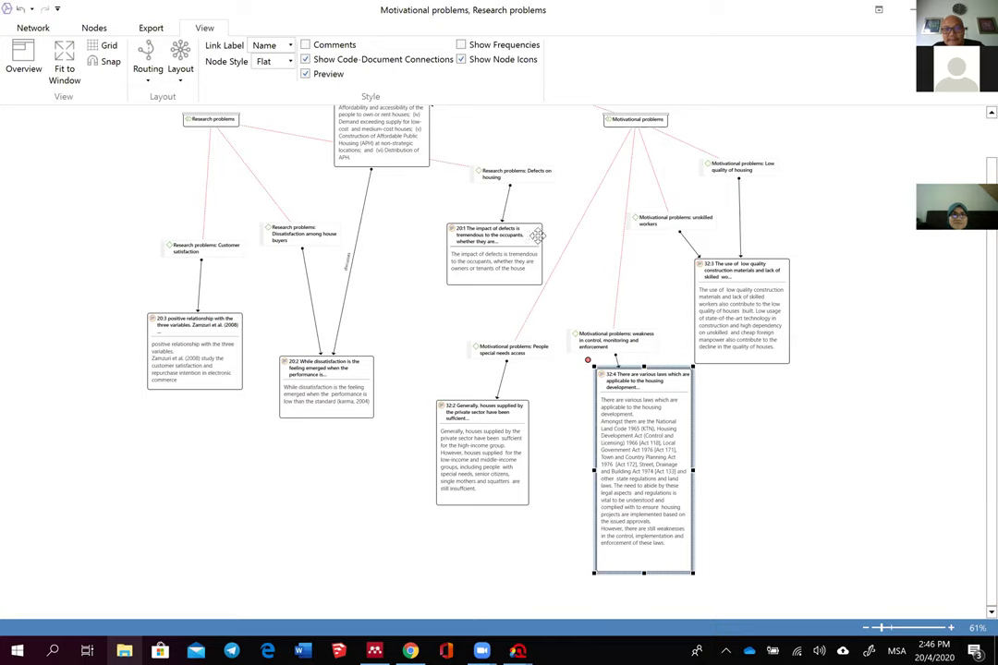
Step: Link quotation 20:1 to quotation 32:2 with the "discusses" relation
click(504, 228)
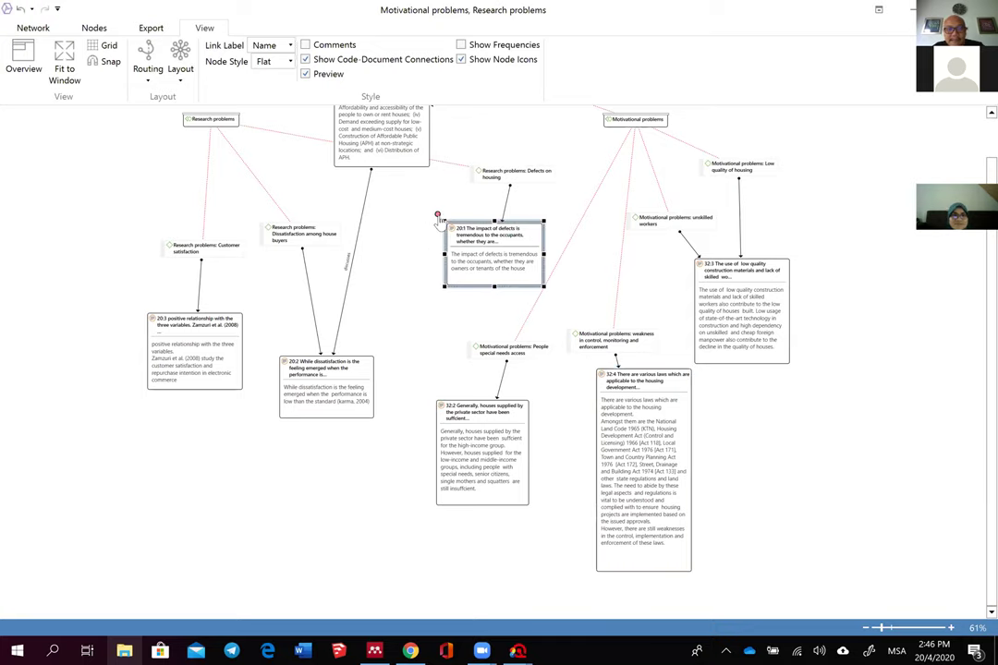
drag(438, 215, 458, 420)
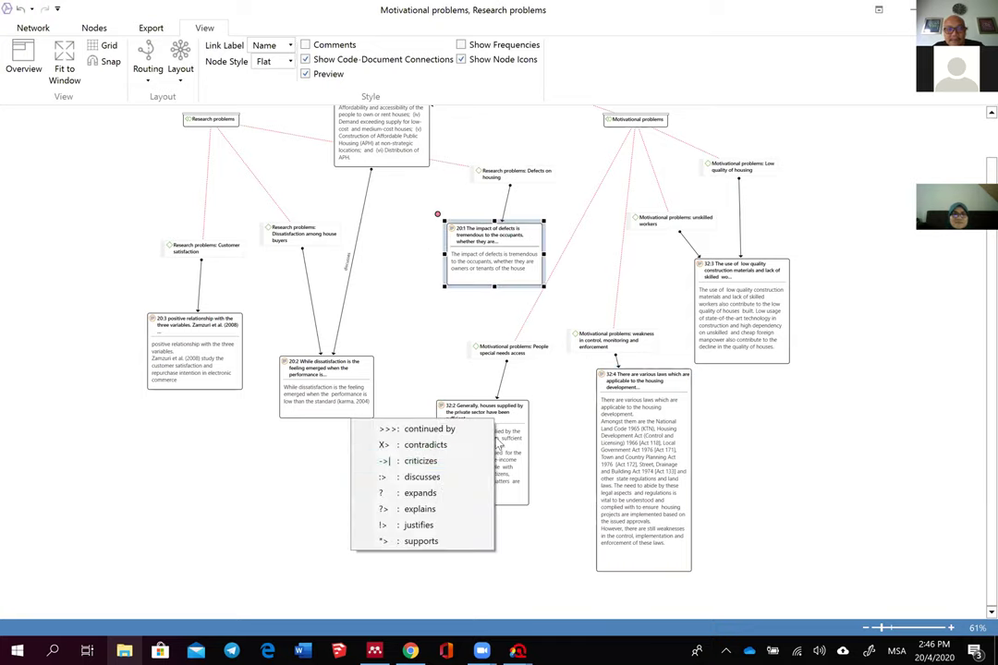
click(459, 478)
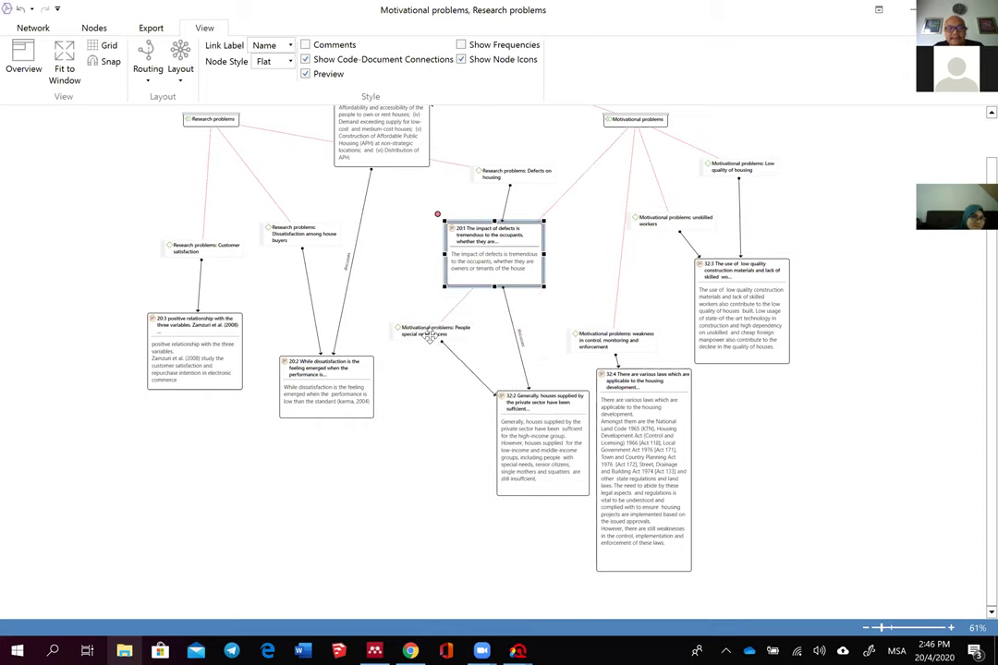
Step: Link quotation 20:2 to quotation 32:3 with the "continued by" relation
click(275, 354)
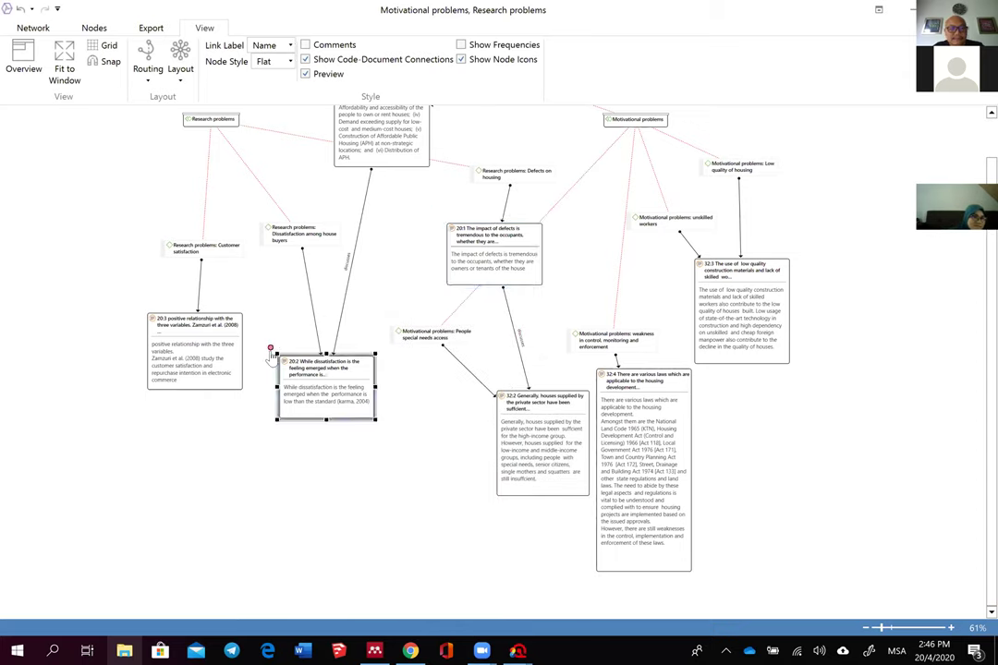
drag(270, 349, 702, 277)
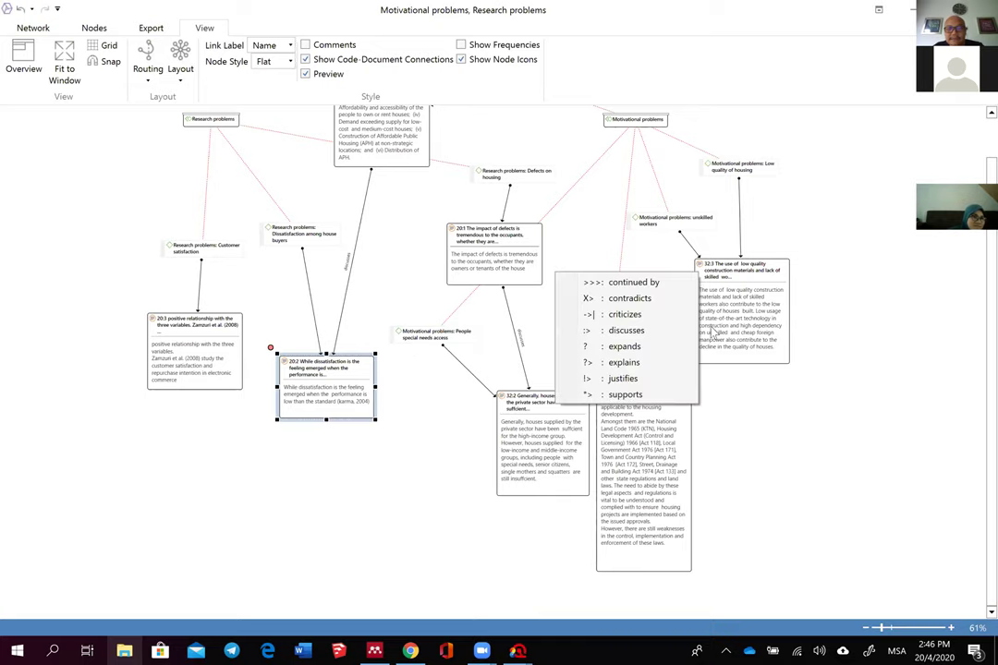
click(647, 283)
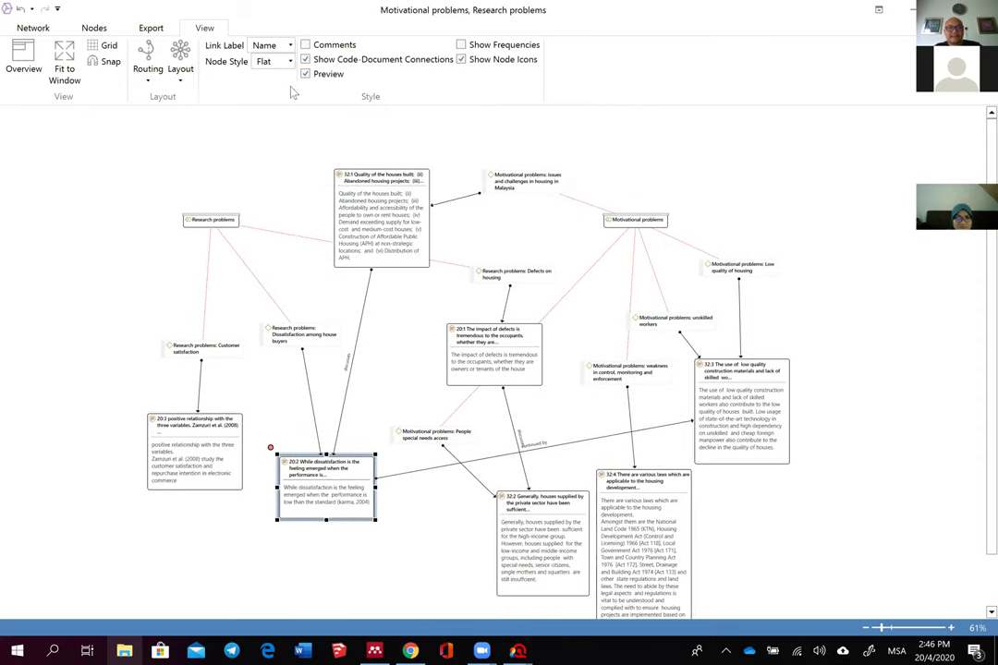
Step: Change the routing of the network's links to right-angled lines
click(148, 65)
click(88, 96)
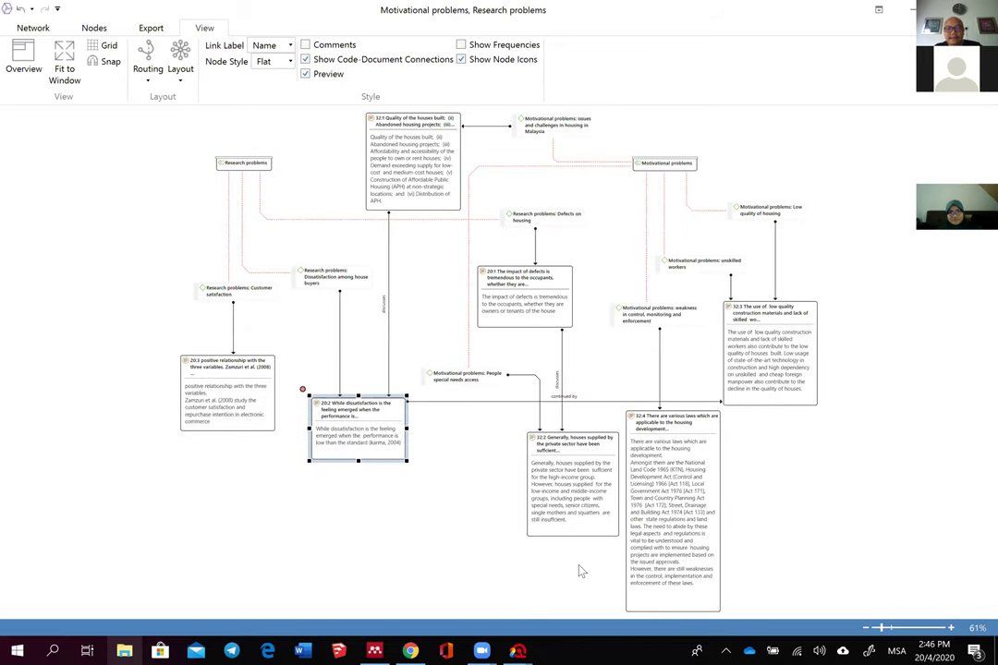
Step: Colour the "Research problems: Dissatisfaction among house buyers" code pink
click(330, 276)
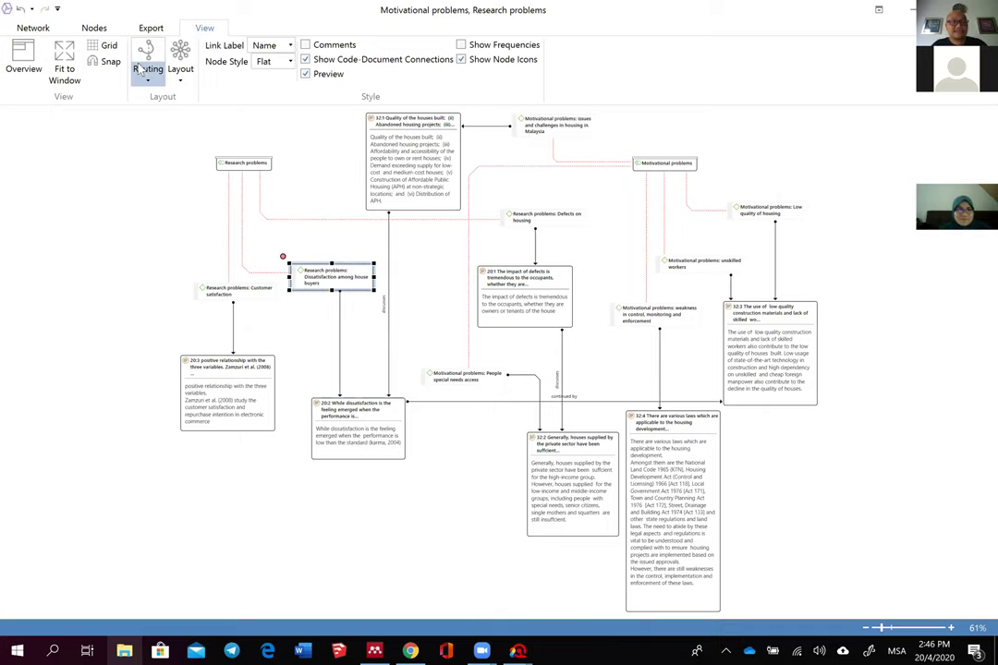
click(96, 27)
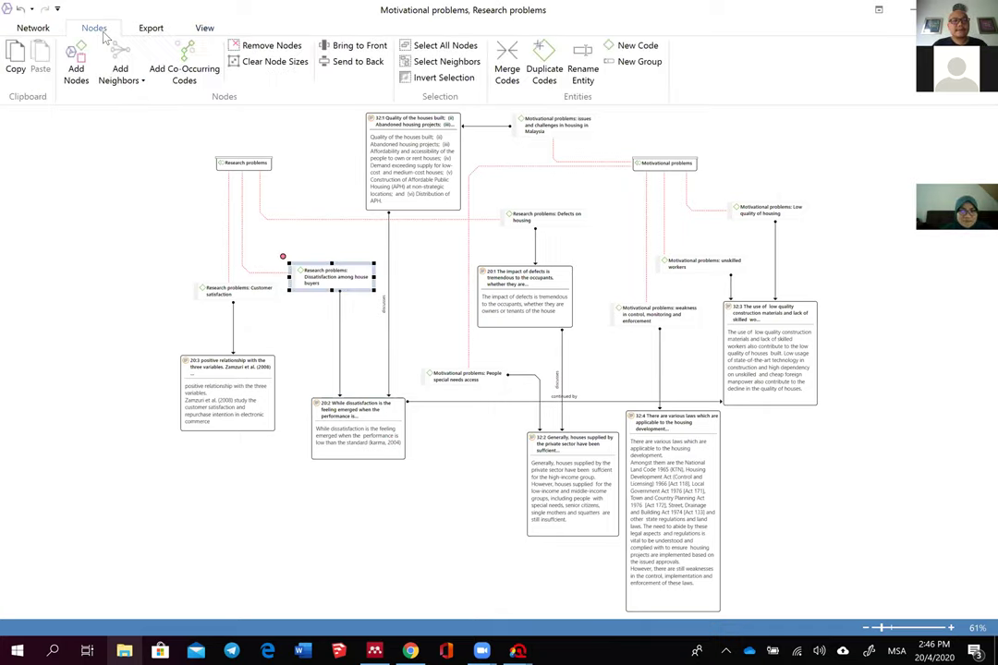
click(151, 30)
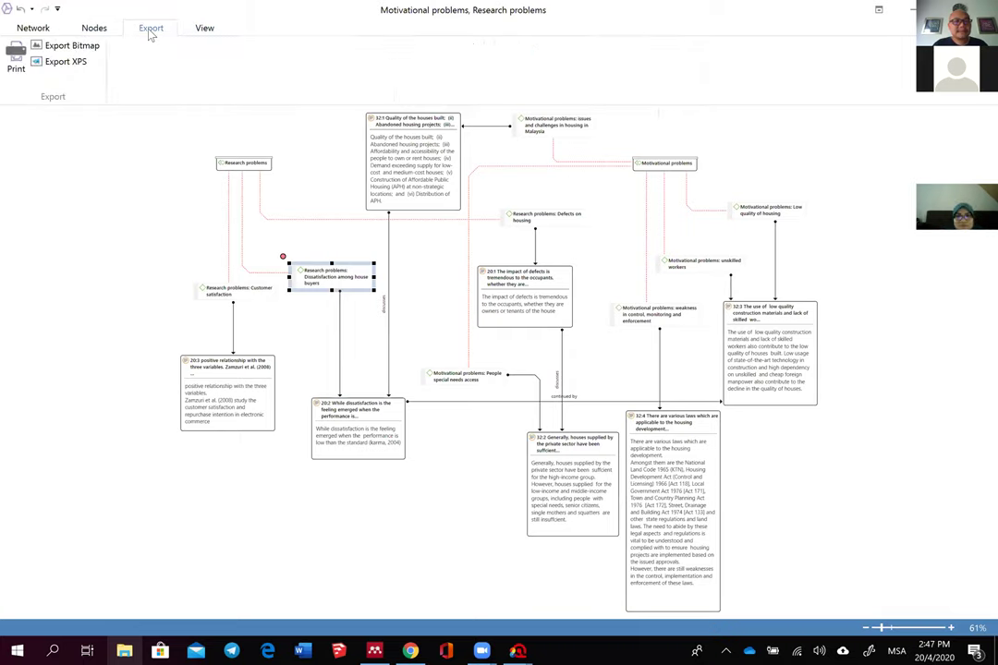
click(202, 29)
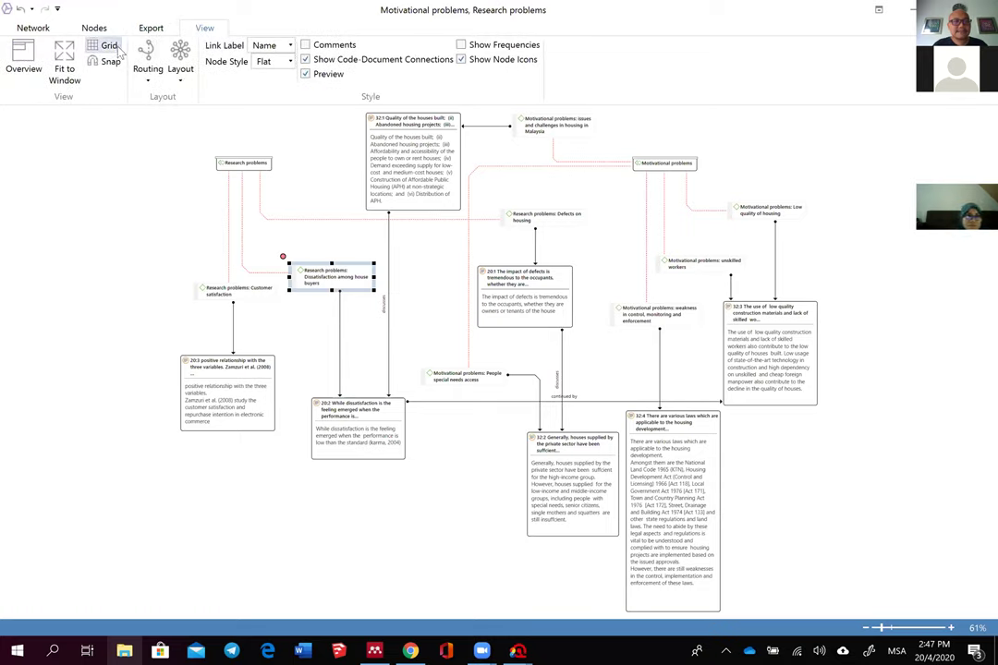
click(94, 28)
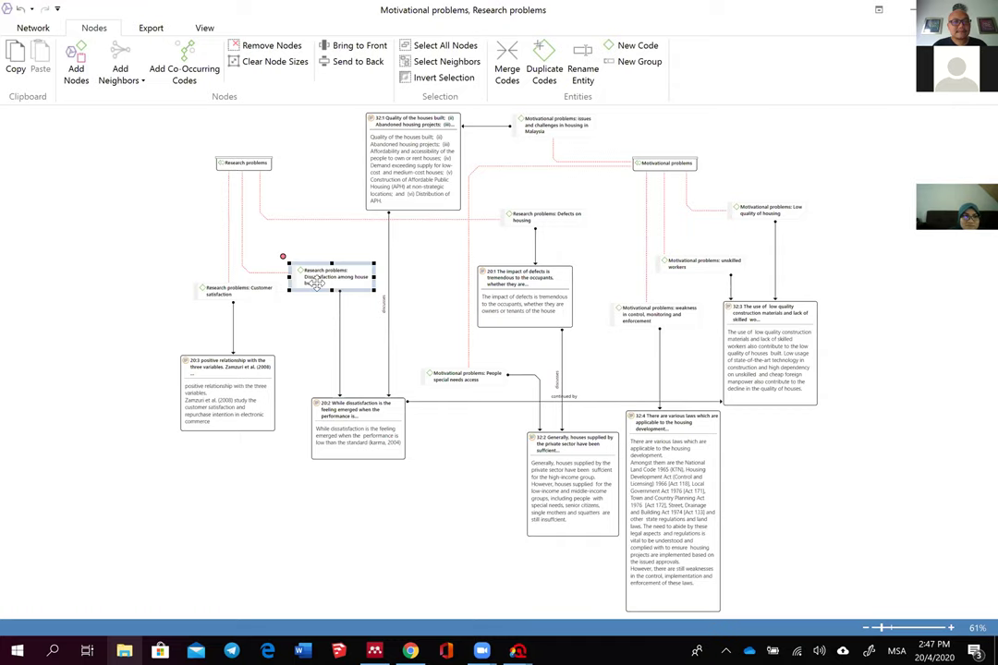
click(33, 28)
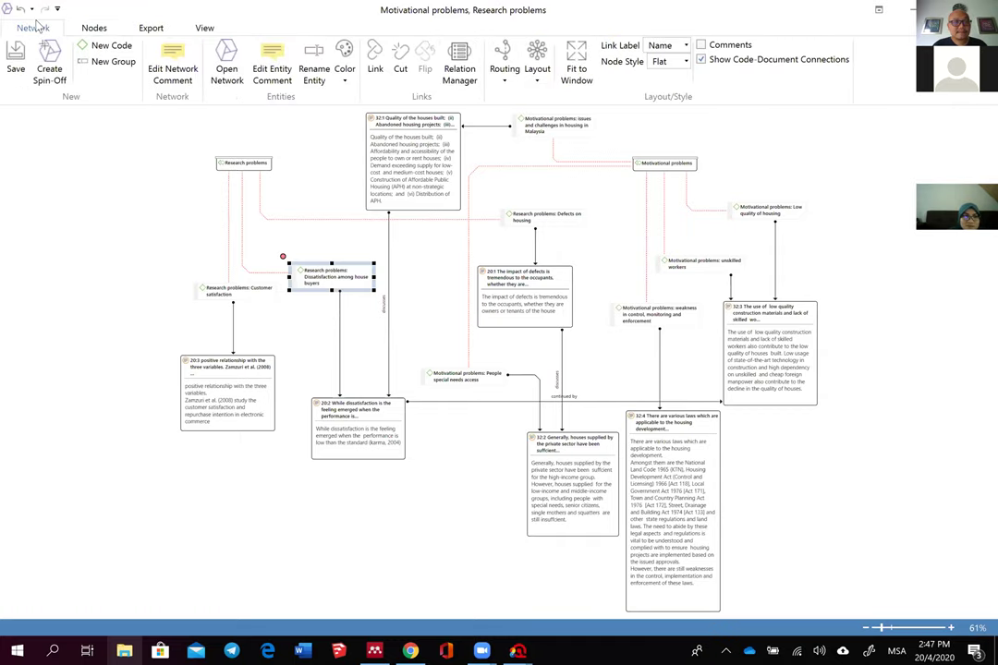
click(344, 71)
click(270, 89)
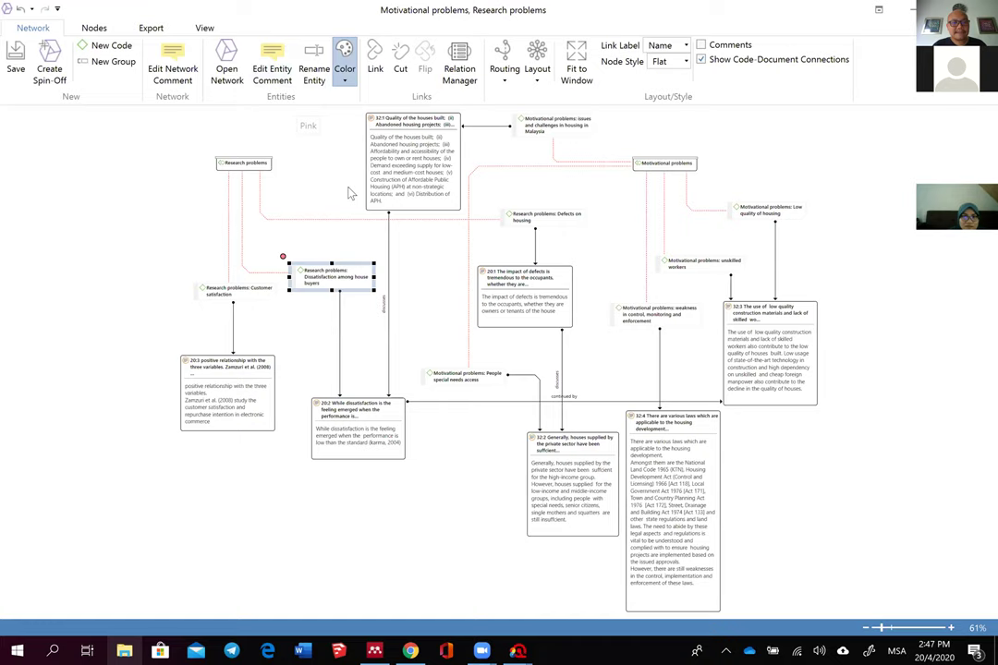
Step: Colour the "Research problems: Defects on housing" code the same pink
click(523, 213)
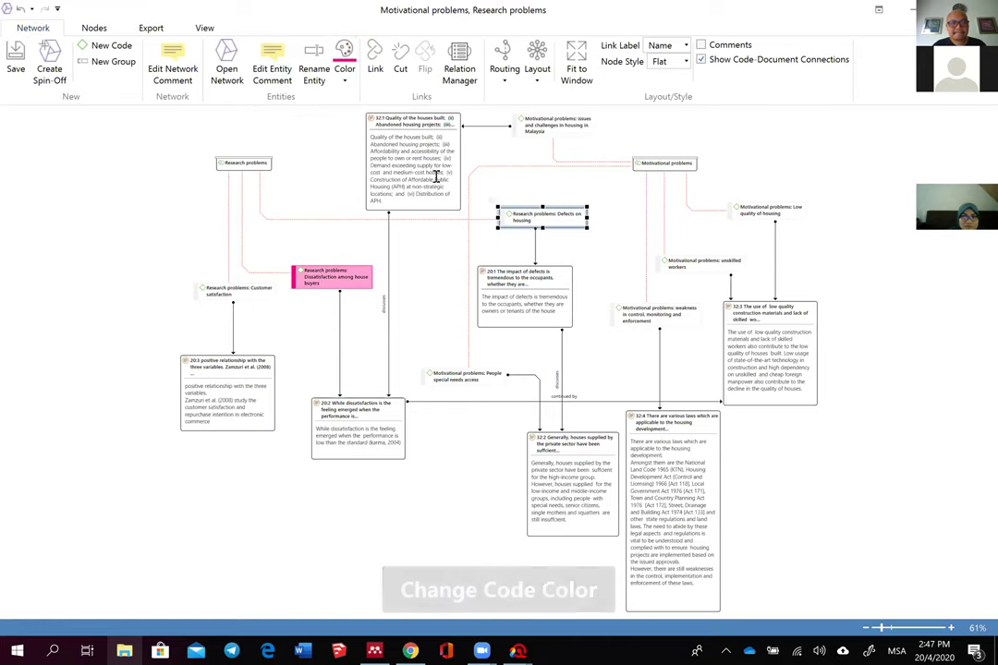
click(344, 70)
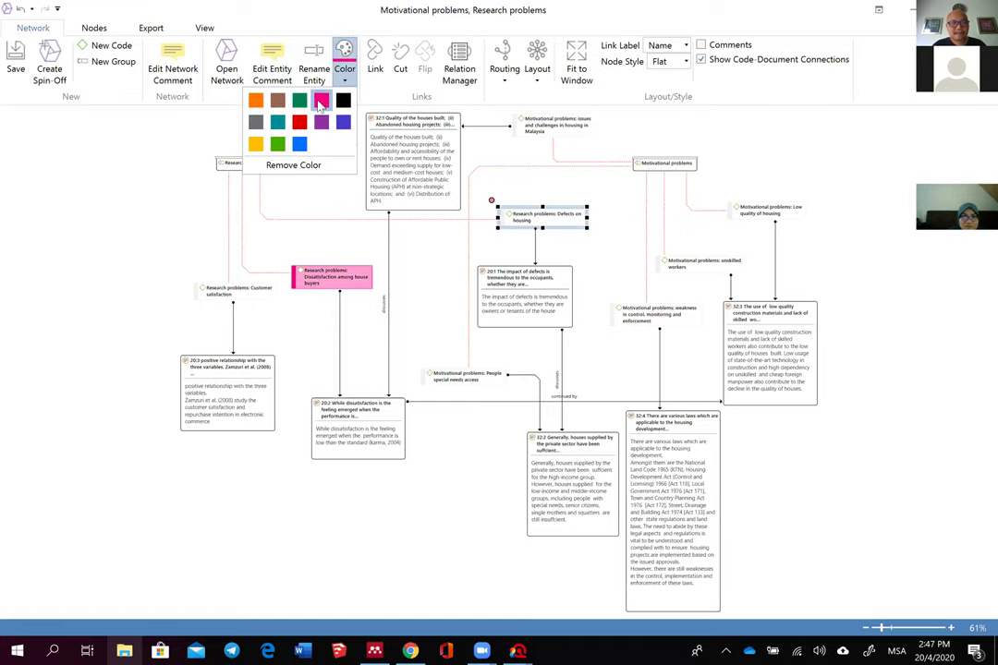
click(397, 254)
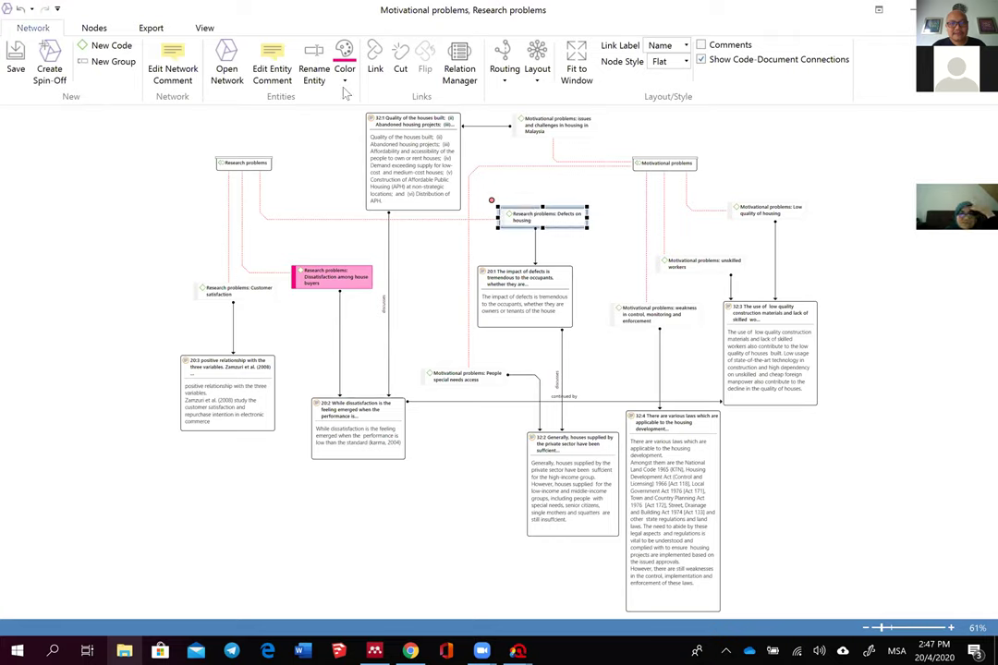
click(344, 55)
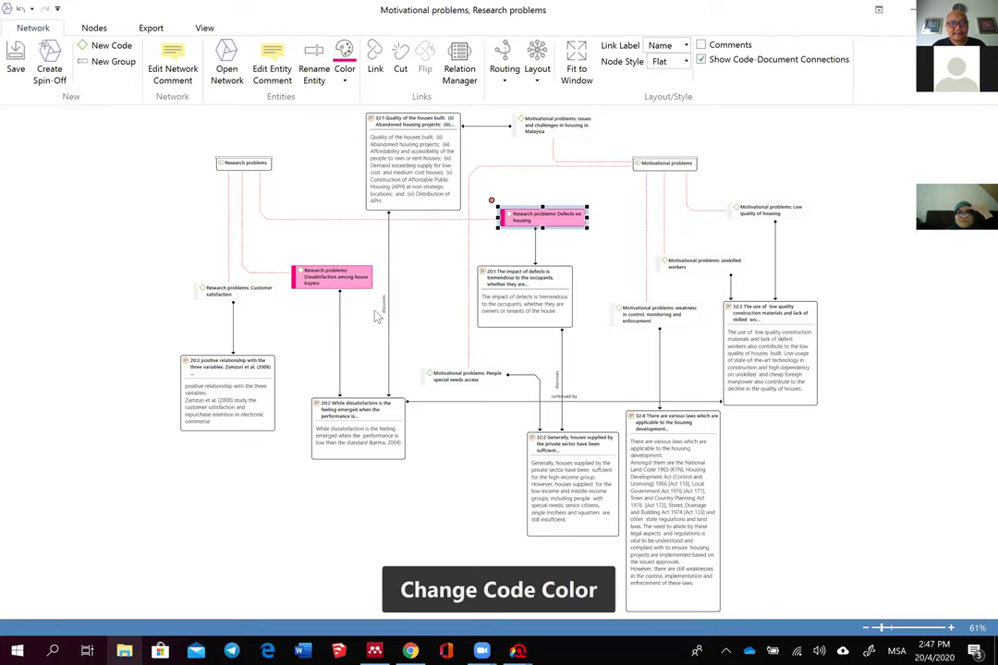
Step: Colour the "Motivational problems" codes for people special needs access and unskilled workers blue-violet
click(427, 373)
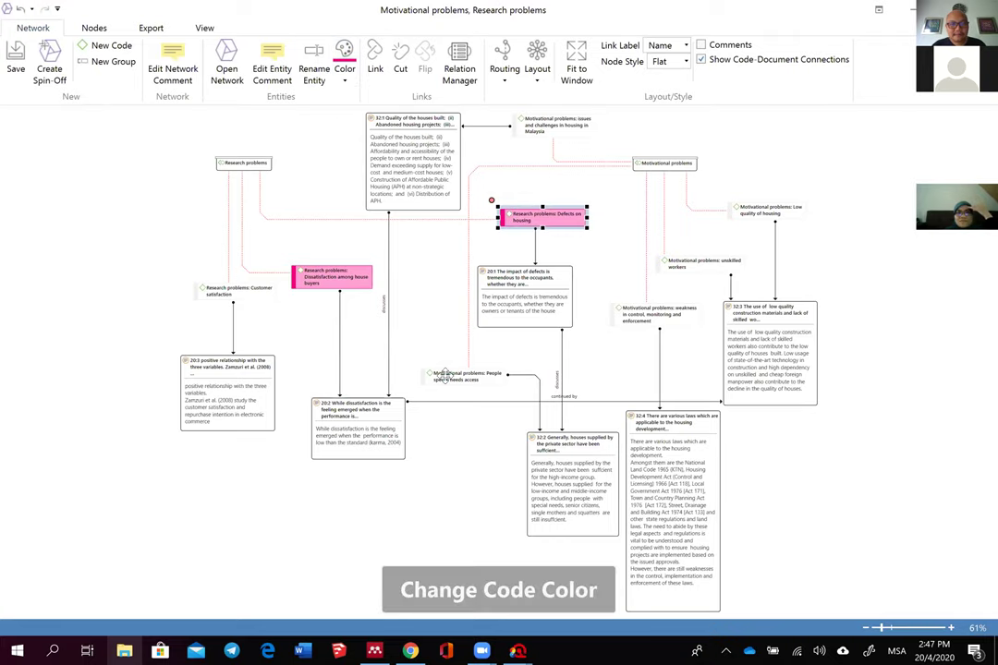
click(345, 80)
click(299, 143)
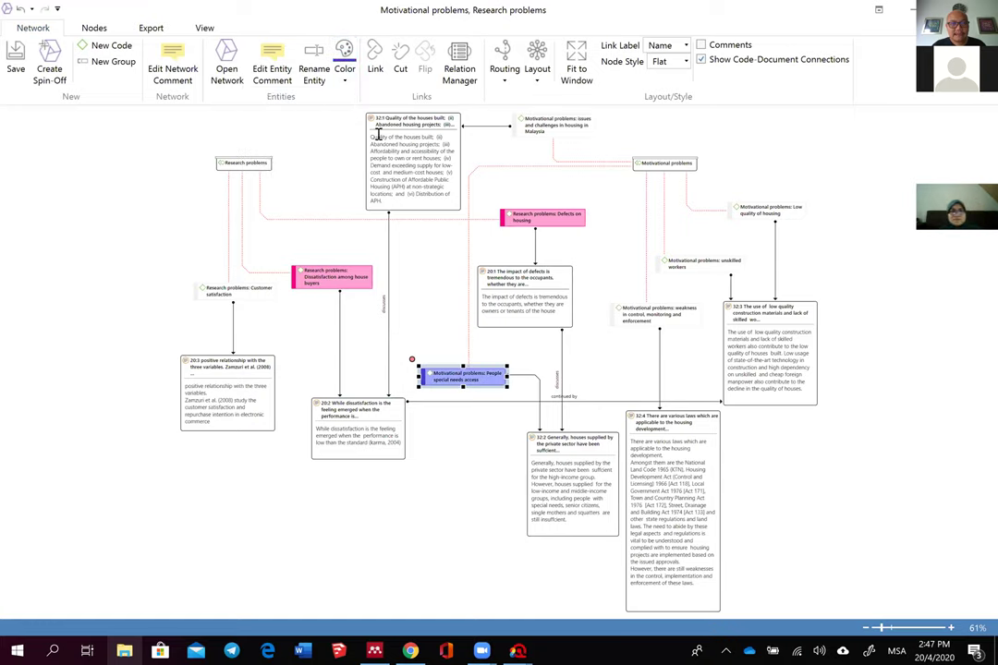
click(735, 262)
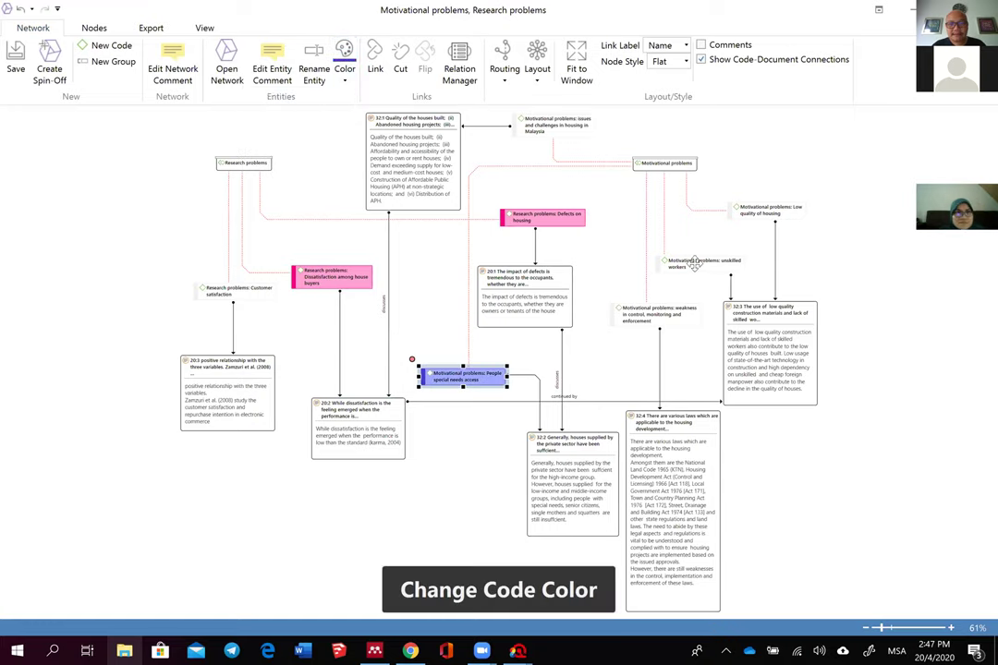
click(345, 81)
click(344, 54)
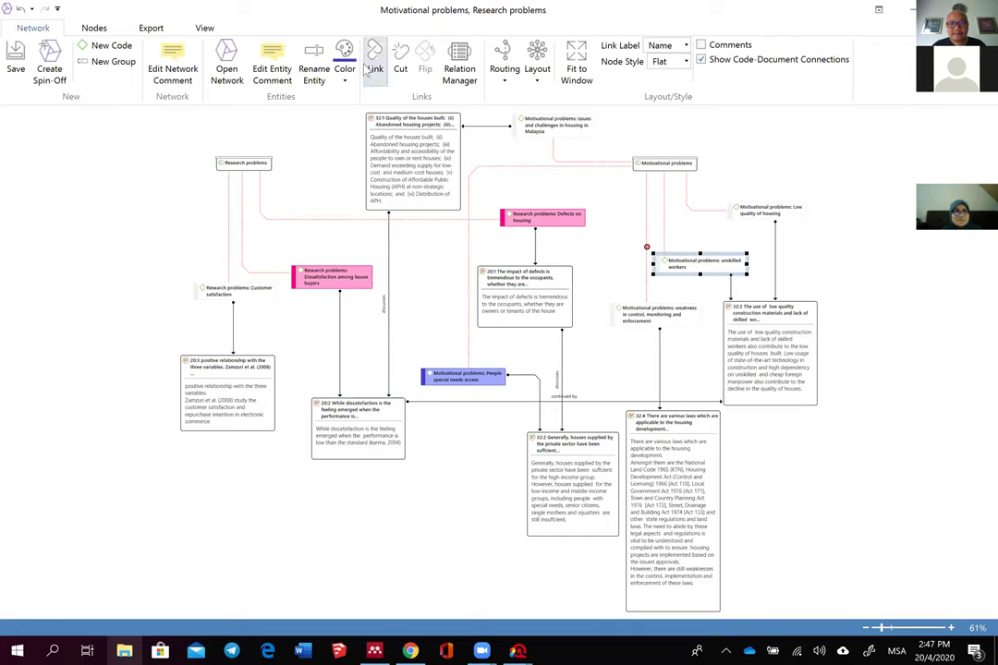
Step: Apply the same blue-violet to the "Motivational problems" codes on low quality of housing, issues and challenges, and weakness in control
click(767, 209)
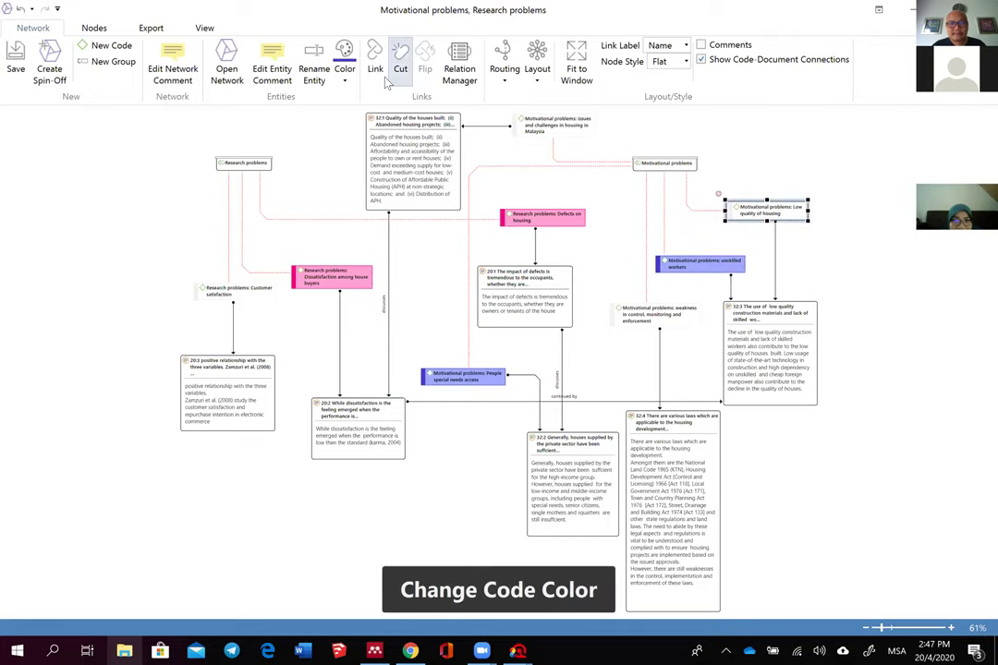
click(345, 51)
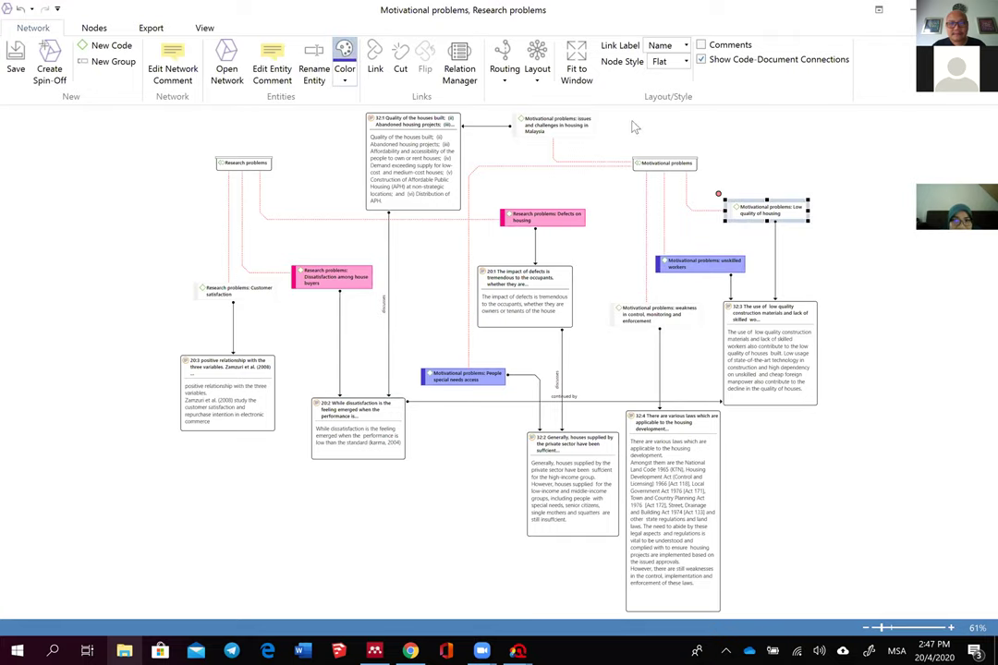
click(539, 127)
click(345, 51)
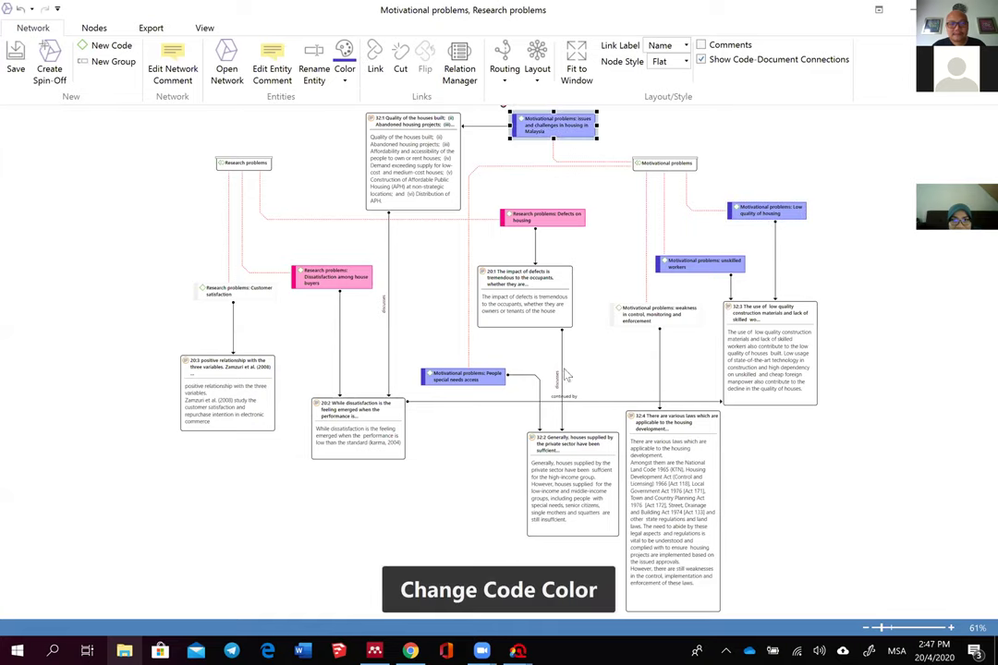
click(651, 315)
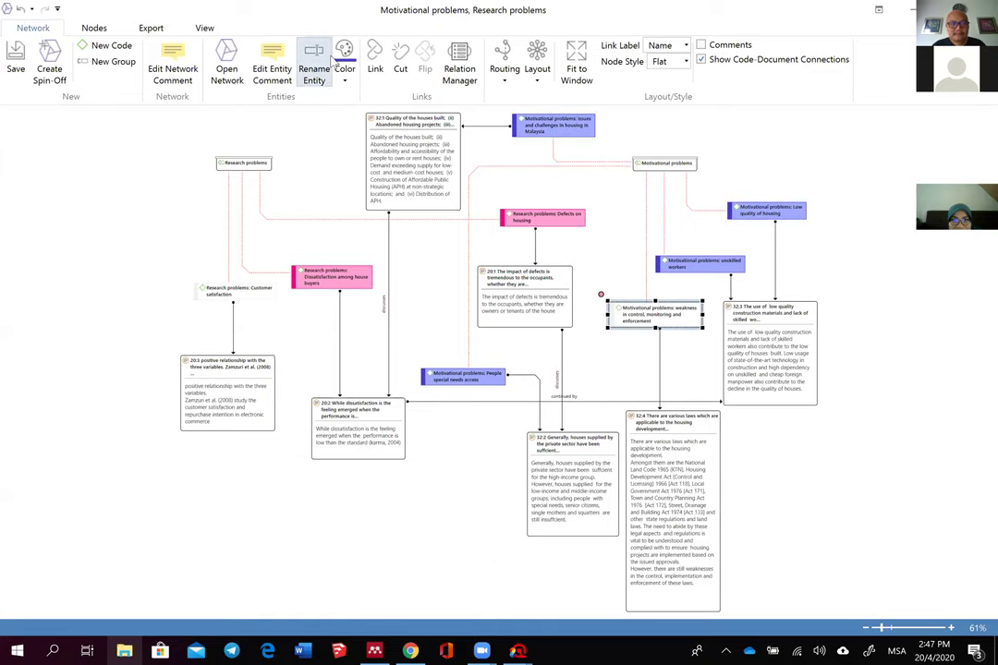
click(344, 51)
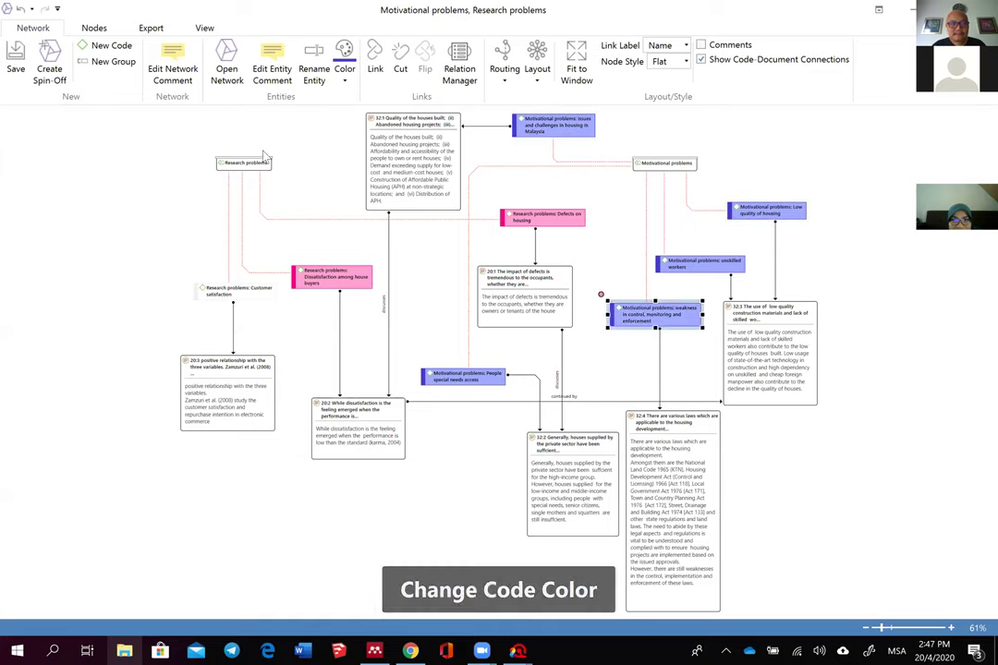
Step: Colour the "Research problems: Customer satisfaction" code pink
click(226, 288)
click(344, 76)
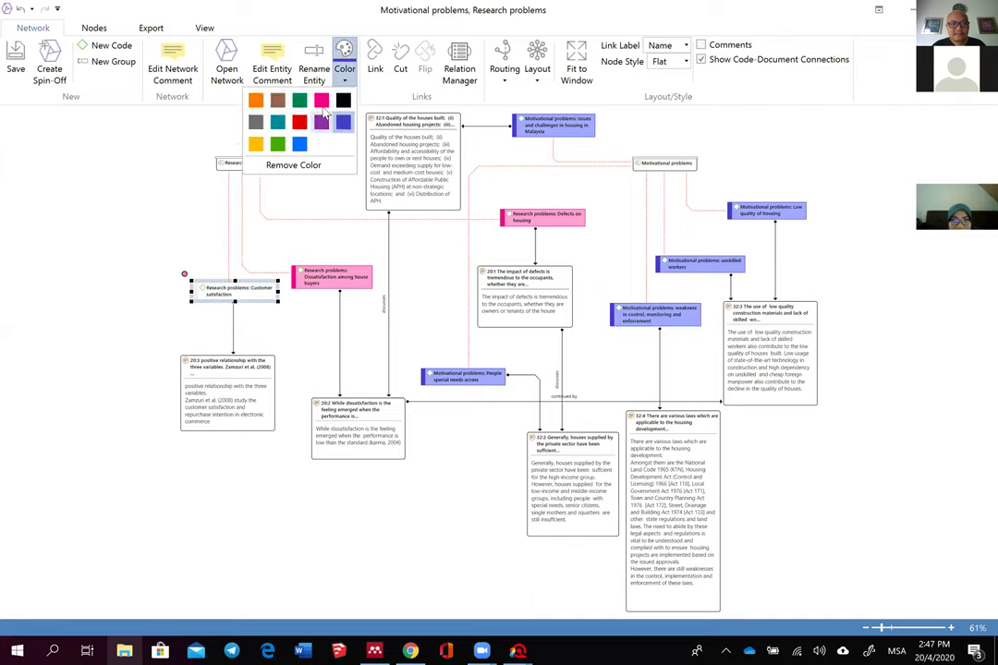
click(321, 100)
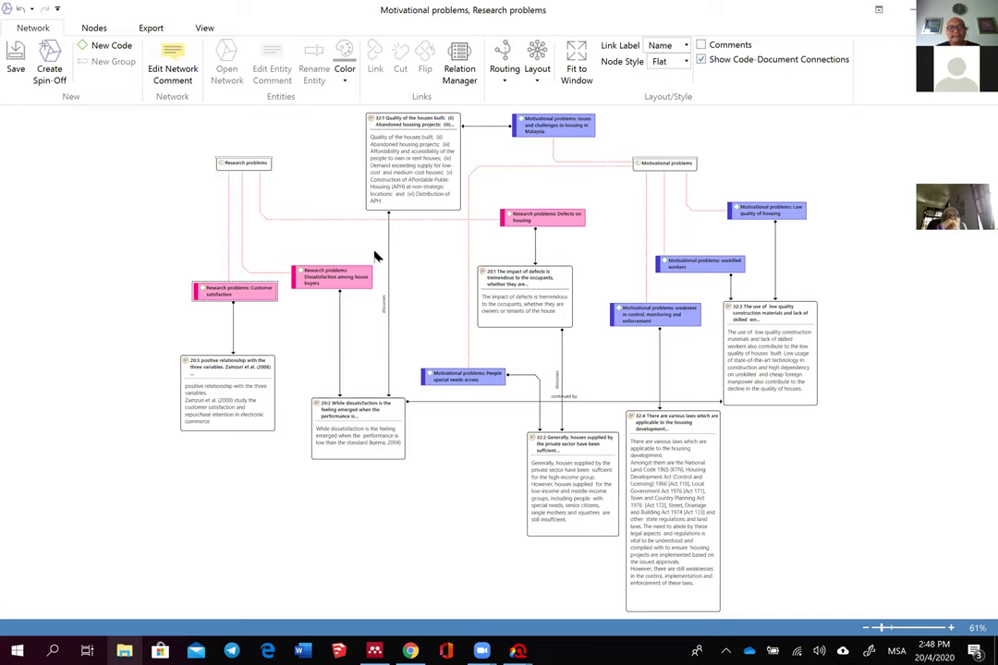
Step: Restore the network window to a smaller size and select document D 32 in the project explorer
scroll(402, 157, up, 1)
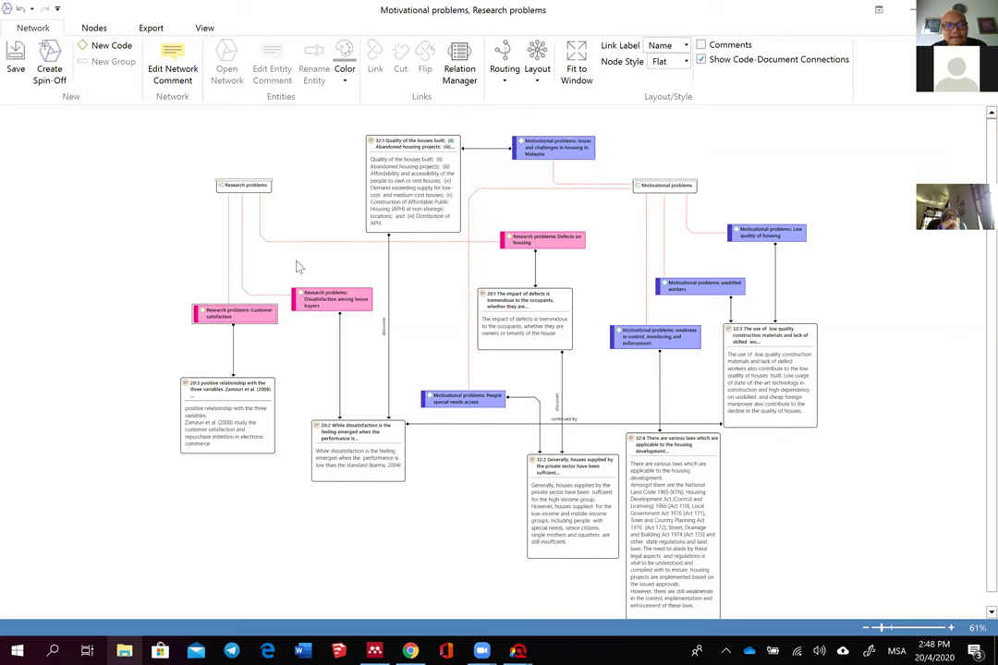
mouse_move(482, 632)
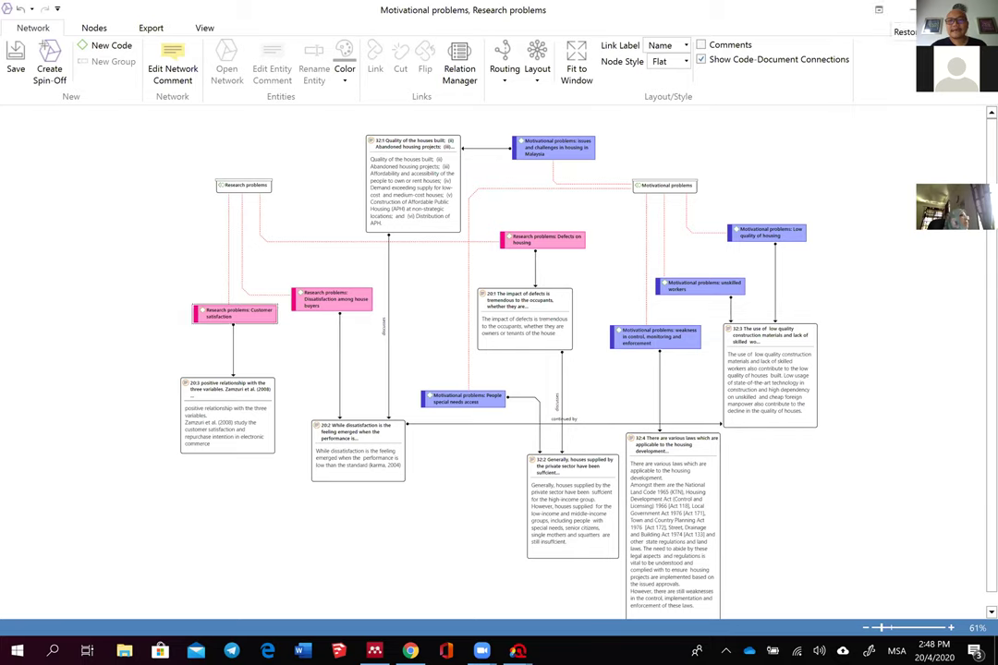
key(super+Down)
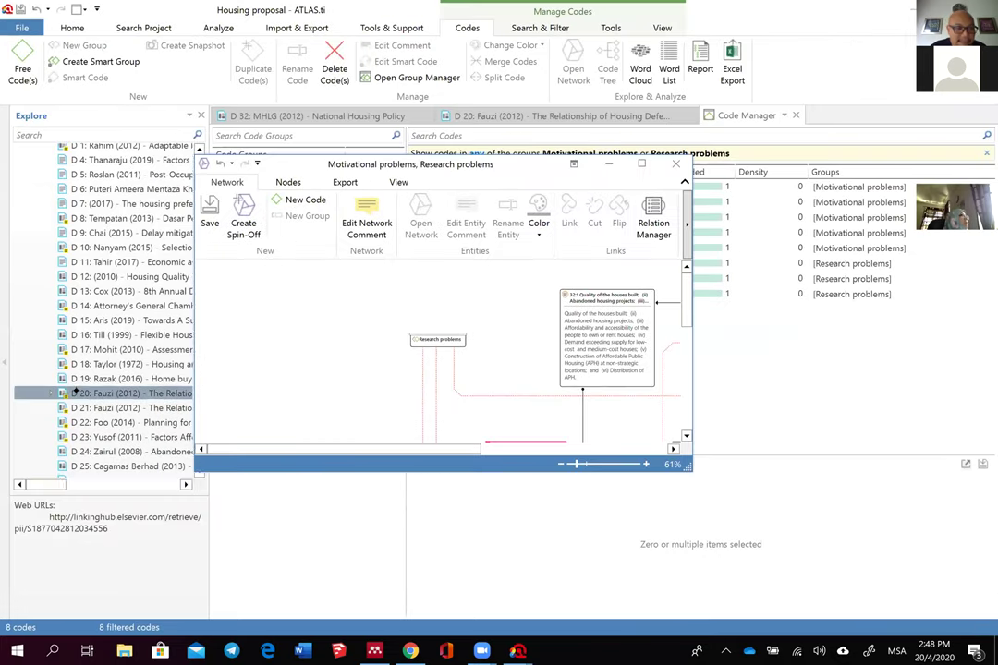
scroll(78, 392, down, 5)
click(97, 354)
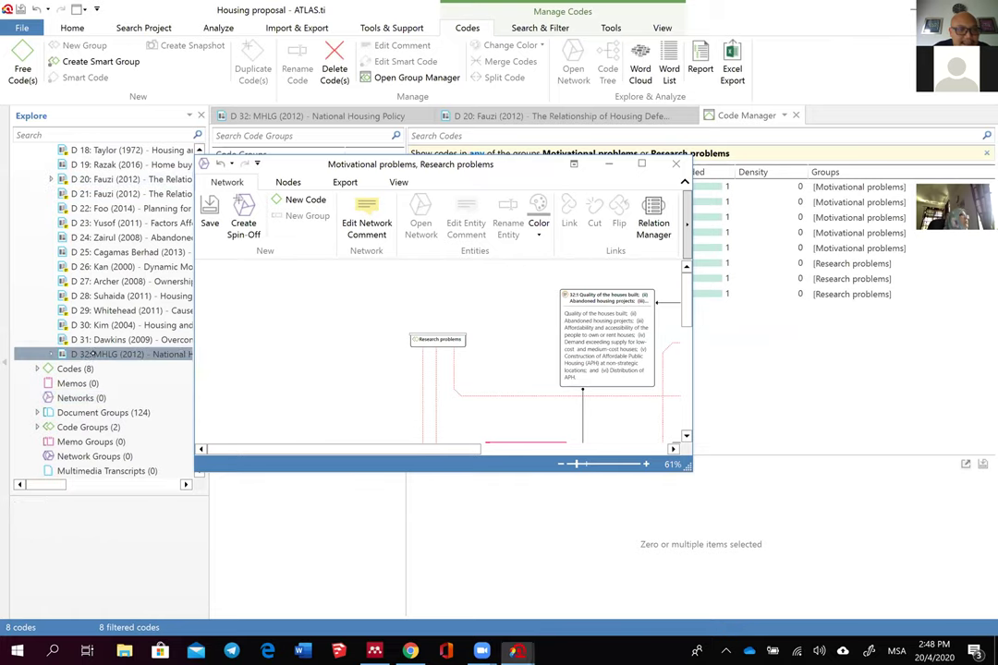
click(74, 340)
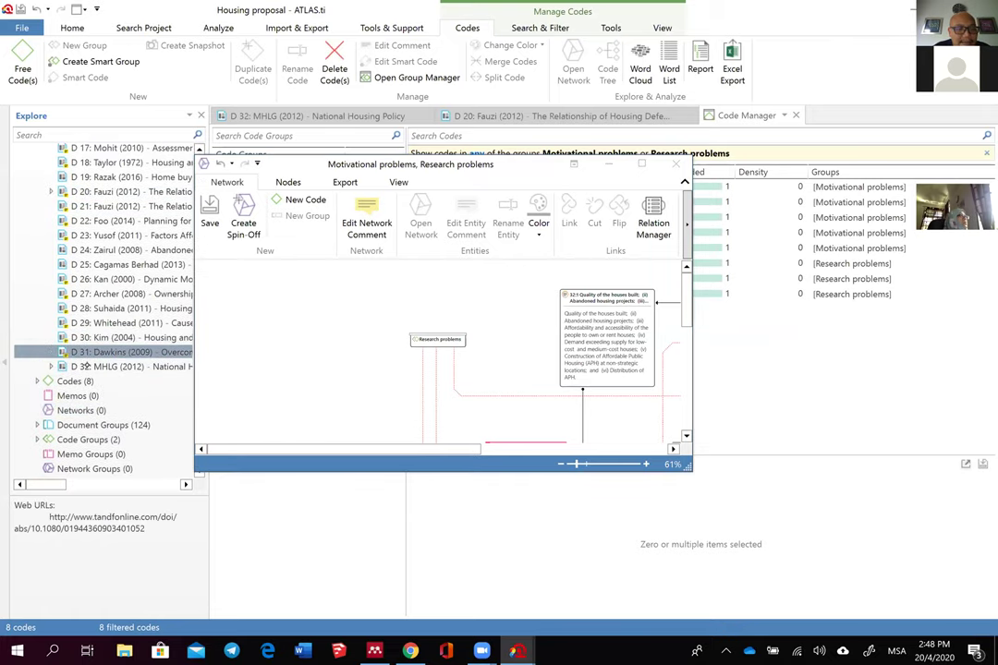
click(86, 367)
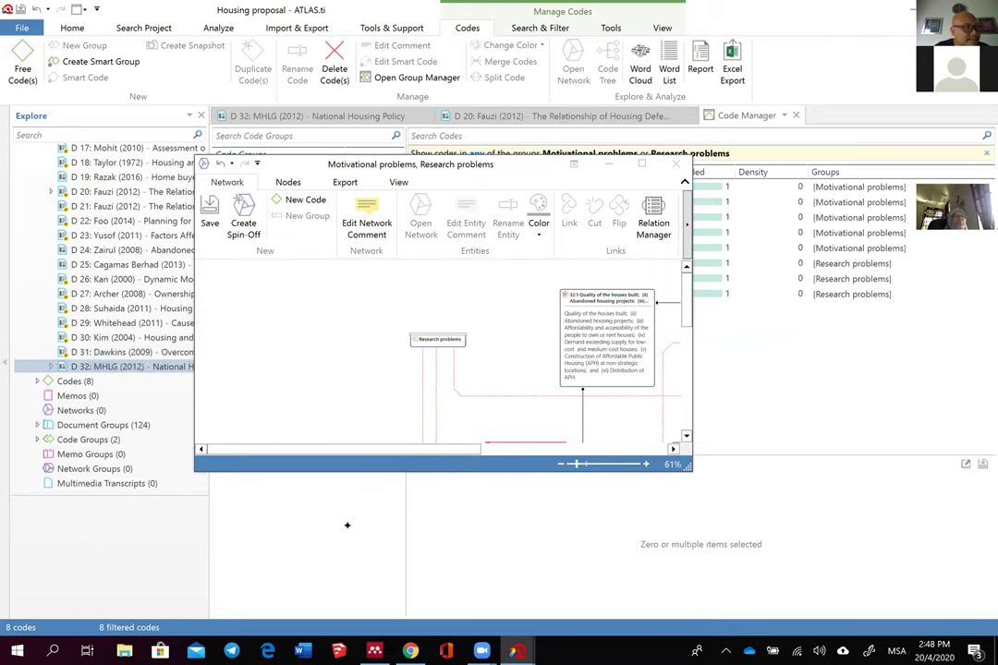
Step: Rename quotation 32:1 on the quality of the houses built as "National Housing policy" and maximize the network window
mouse_move(517, 652)
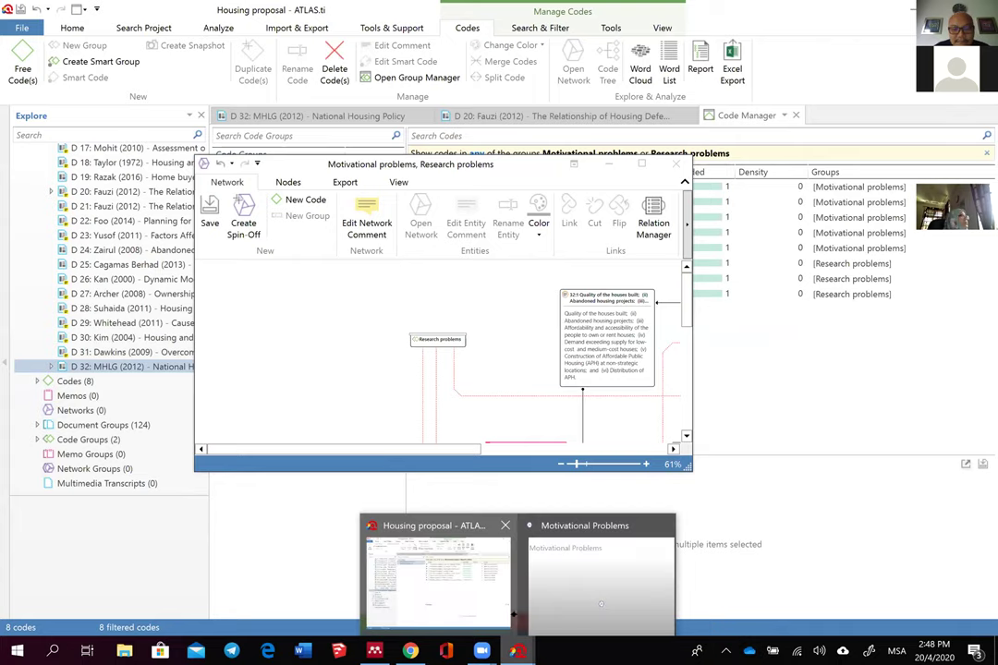
click(600, 592)
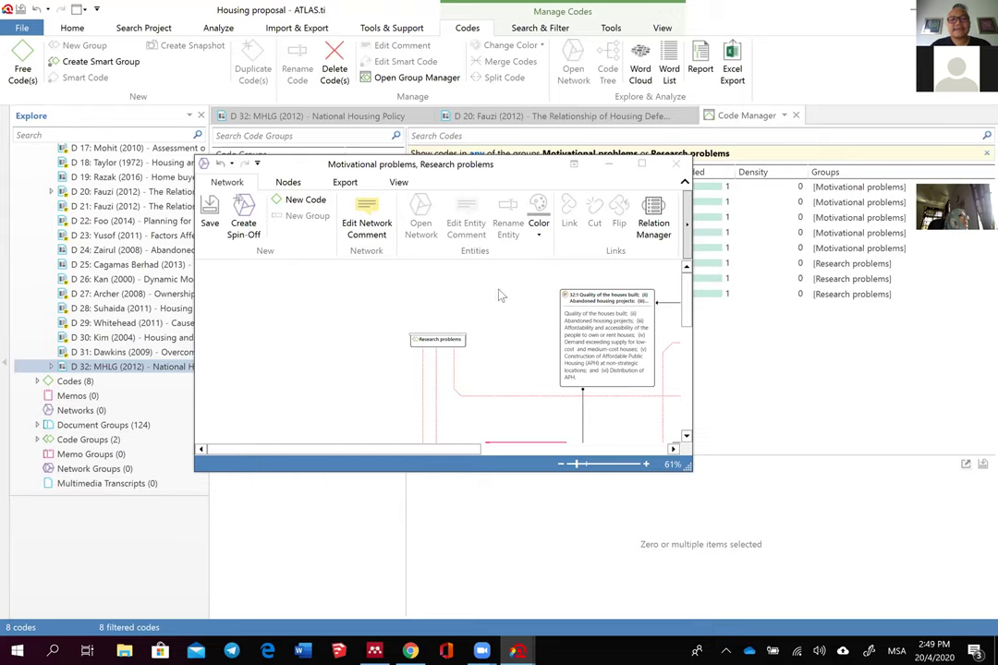
click(603, 303)
right_click(602, 303)
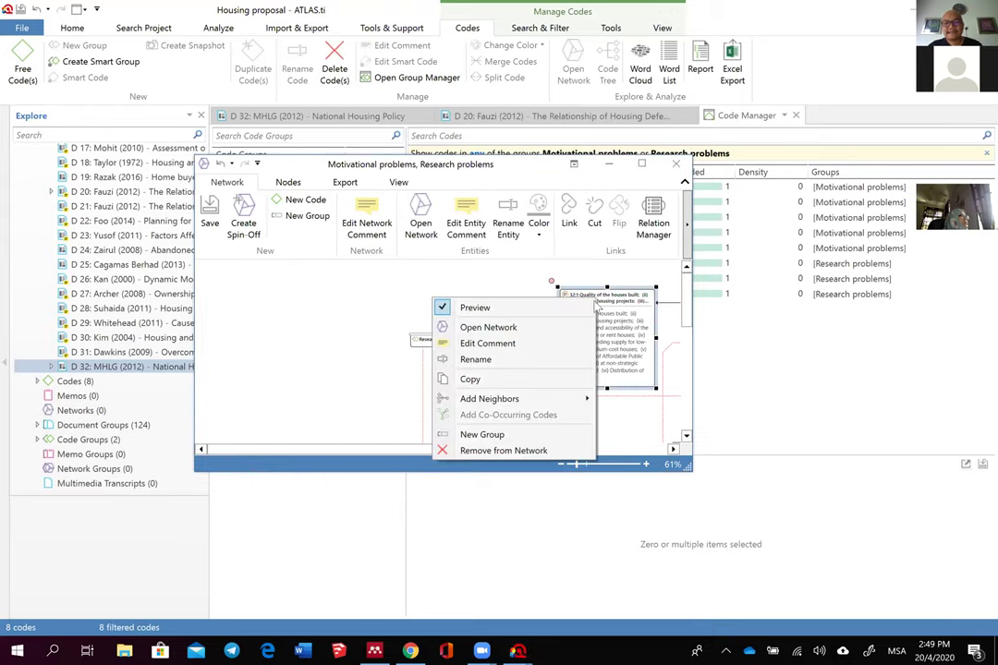
click(555, 359)
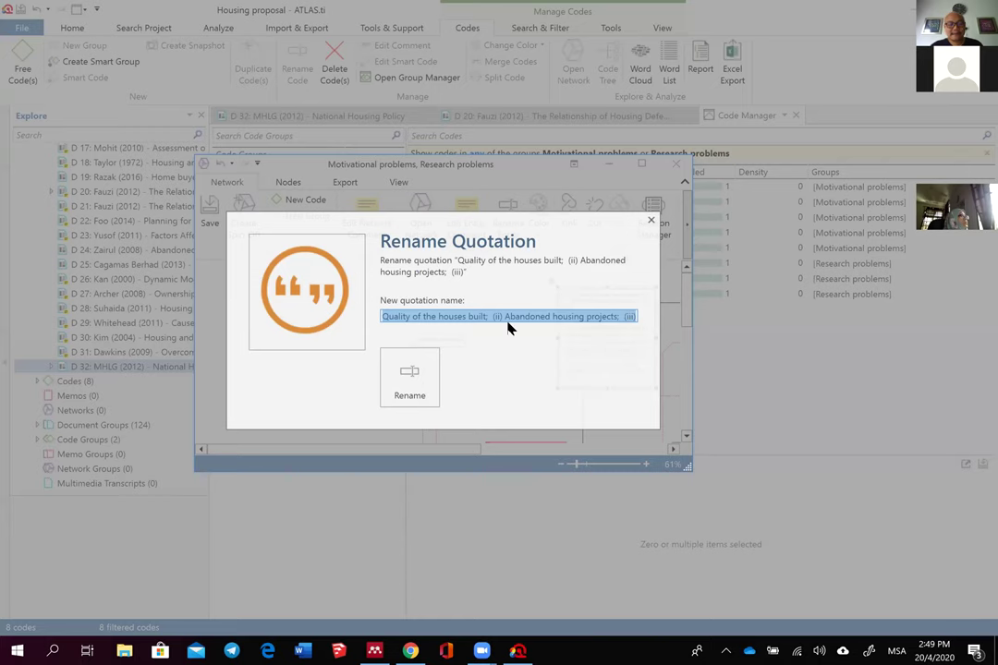
text(National Hou)
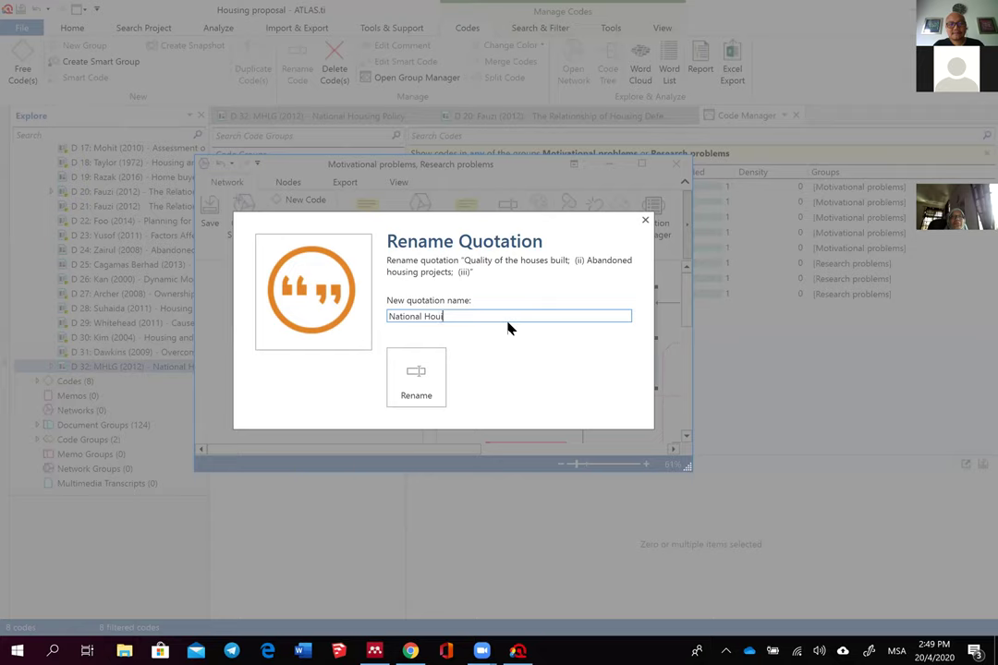
text(sing policy)
click(416, 379)
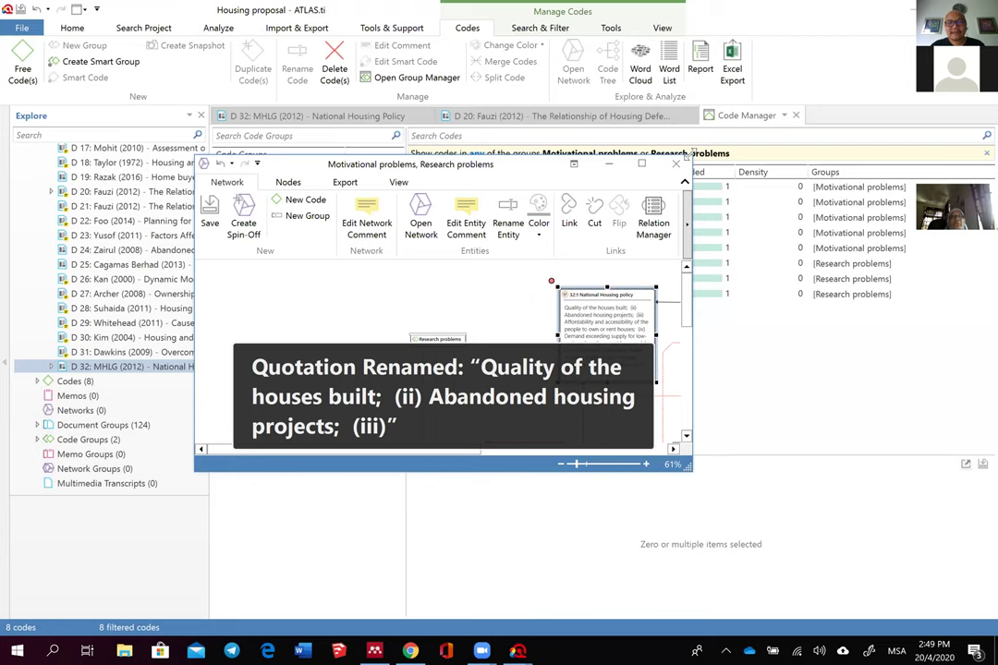
click(645, 165)
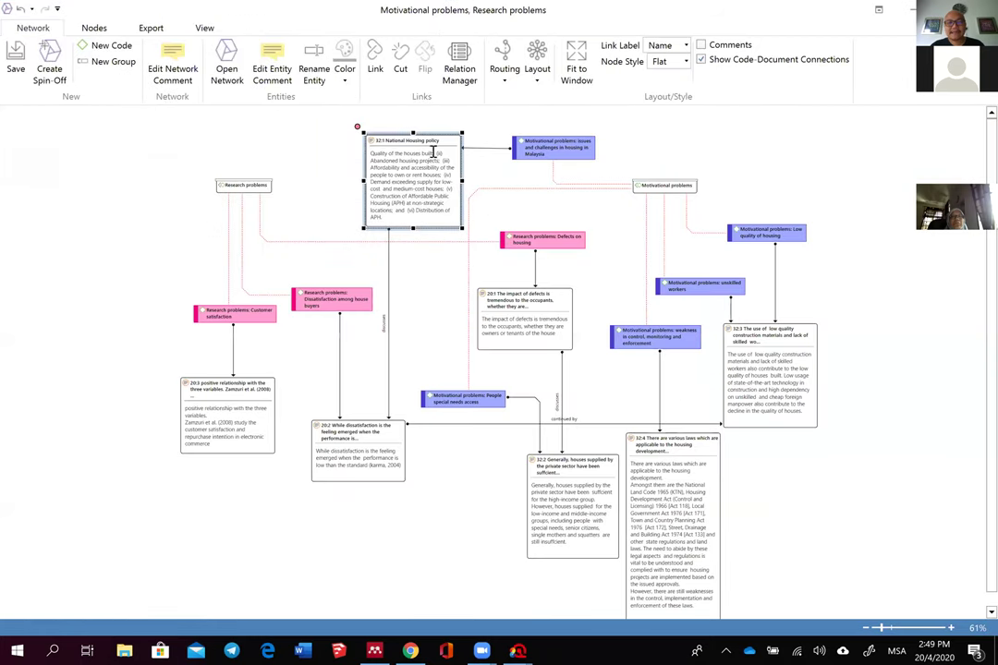
click(351, 123)
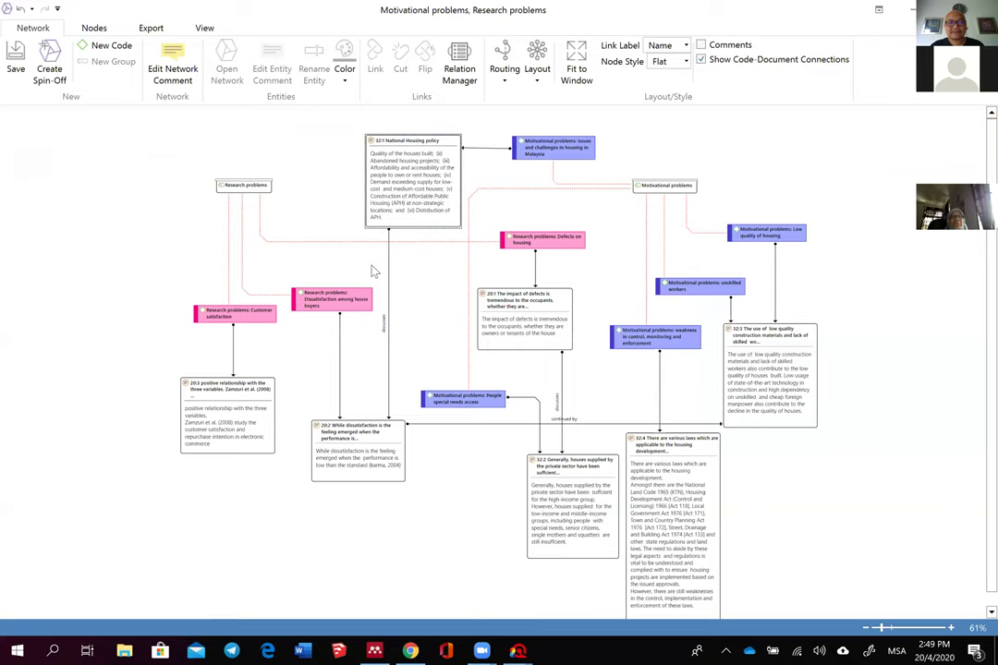
Step: Rename quotation 20:2 on dissatisfaction with its source document's author surname and the year "(2012)"
click(364, 431)
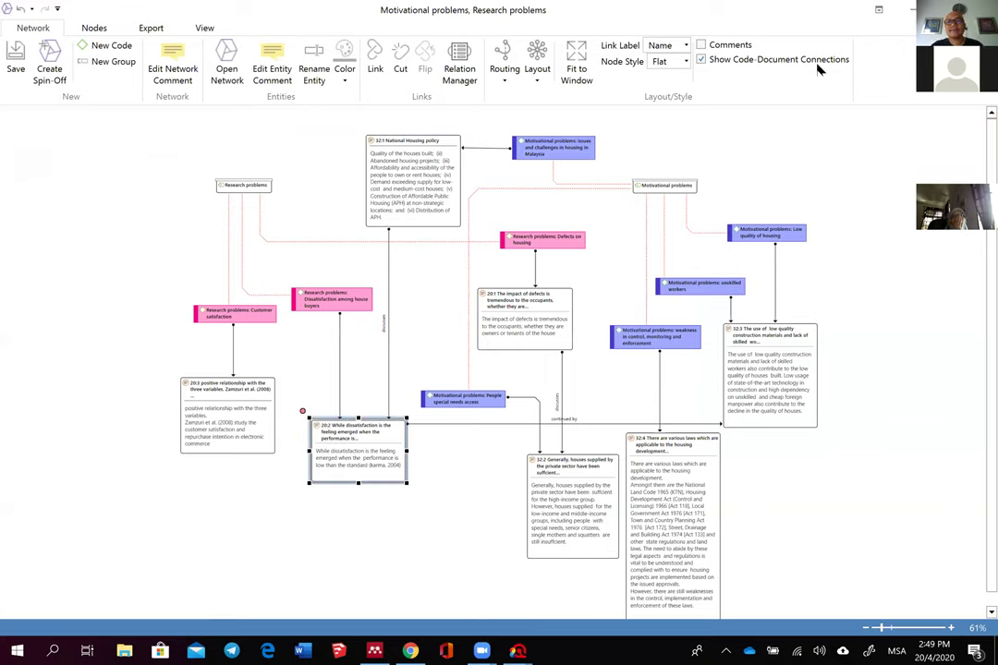
click(879, 9)
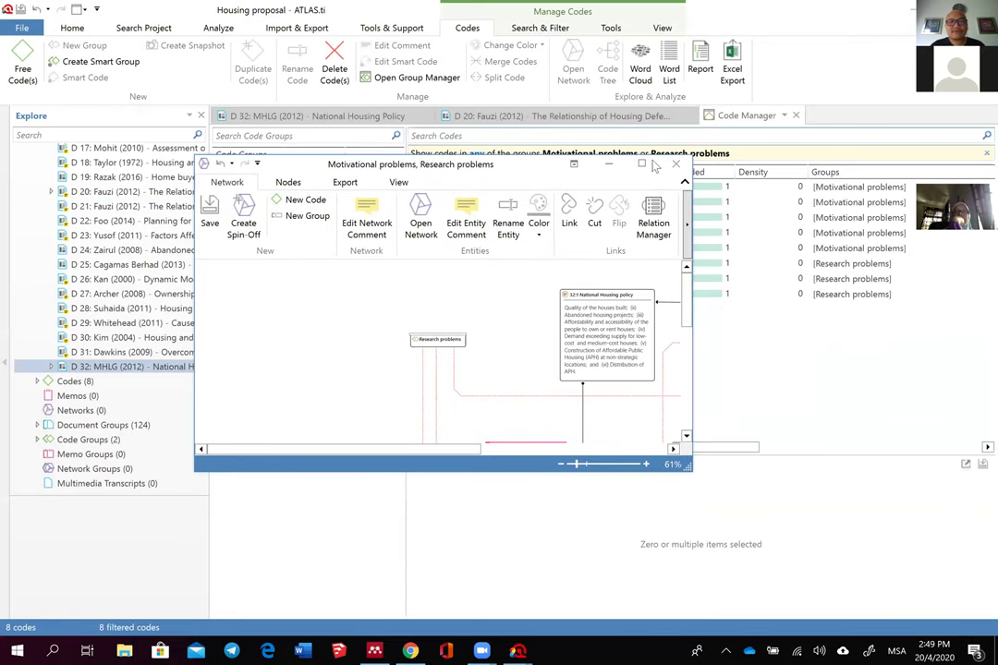
click(642, 164)
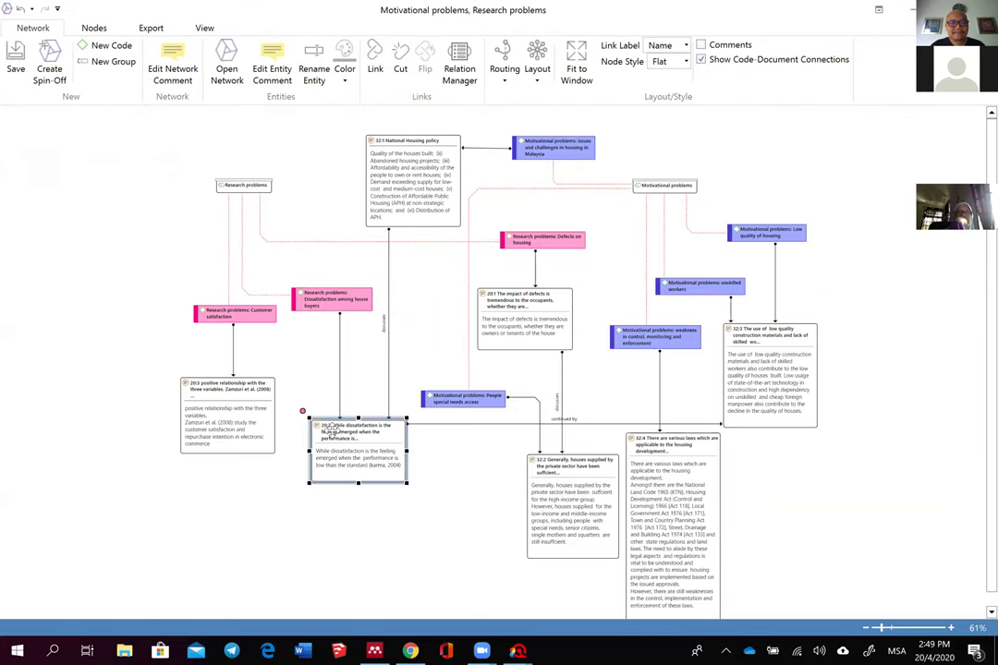
right_click(326, 427)
click(285, 491)
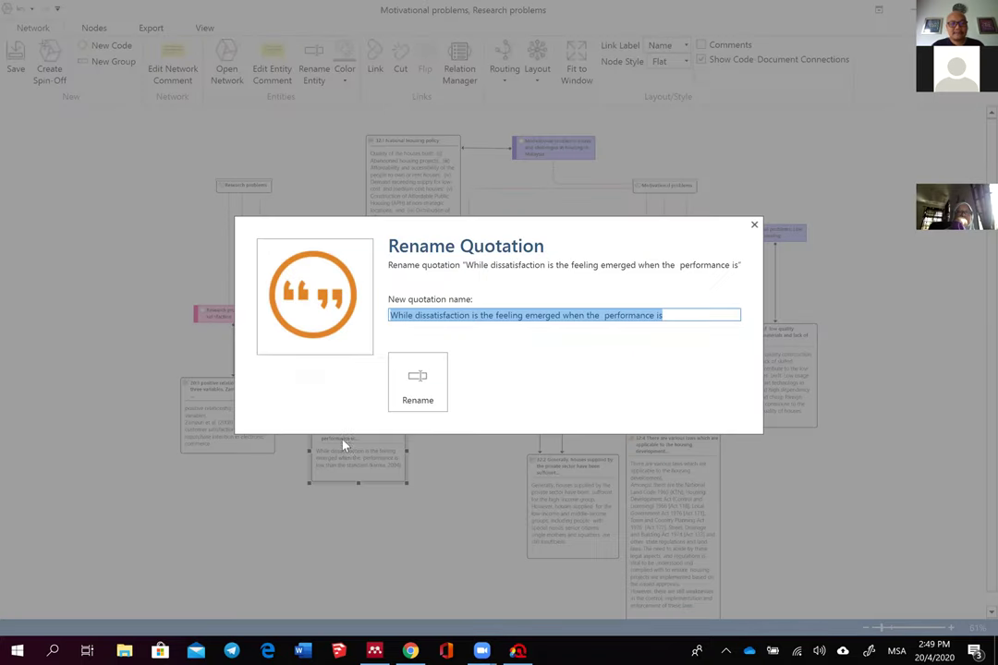
text(Fauzi (2012))
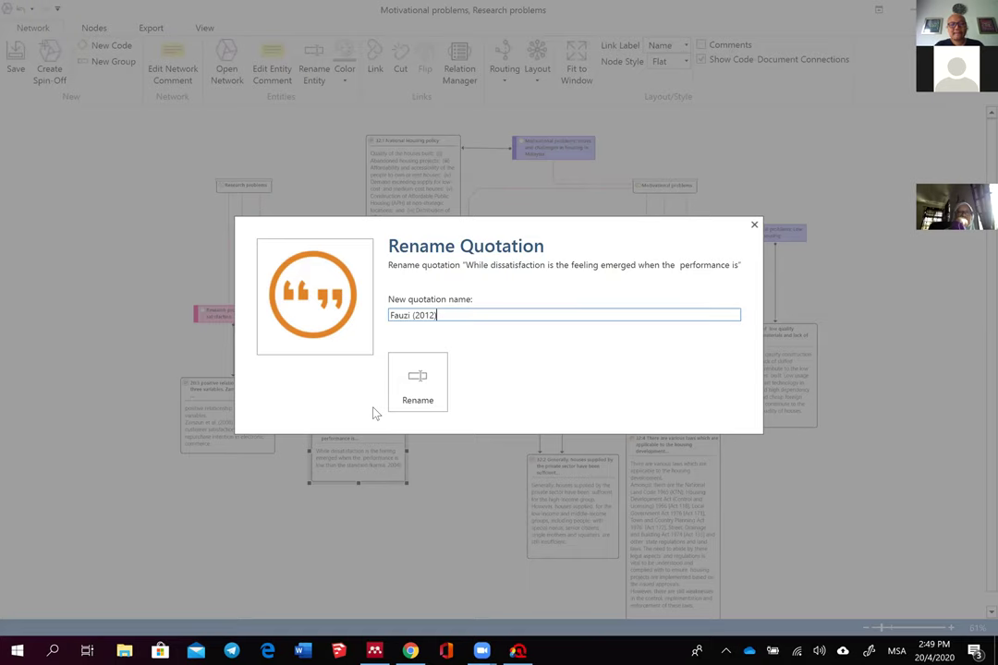
click(422, 402)
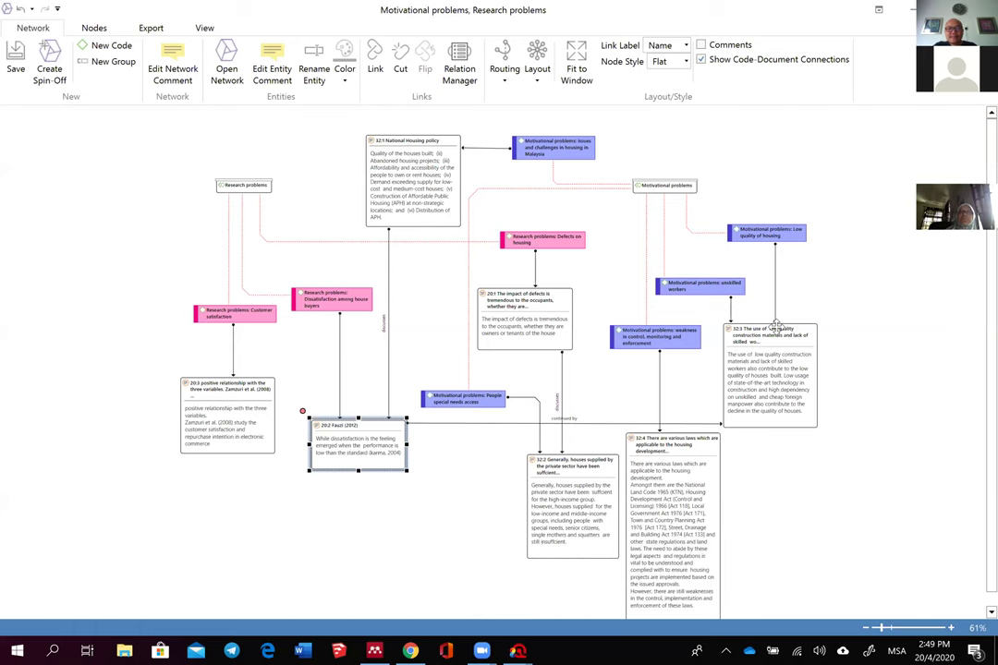
Step: Link quotation 20:2 to quotation 32:2 with the "contradicts" relation and apply Polyline Routing to the network
click(330, 524)
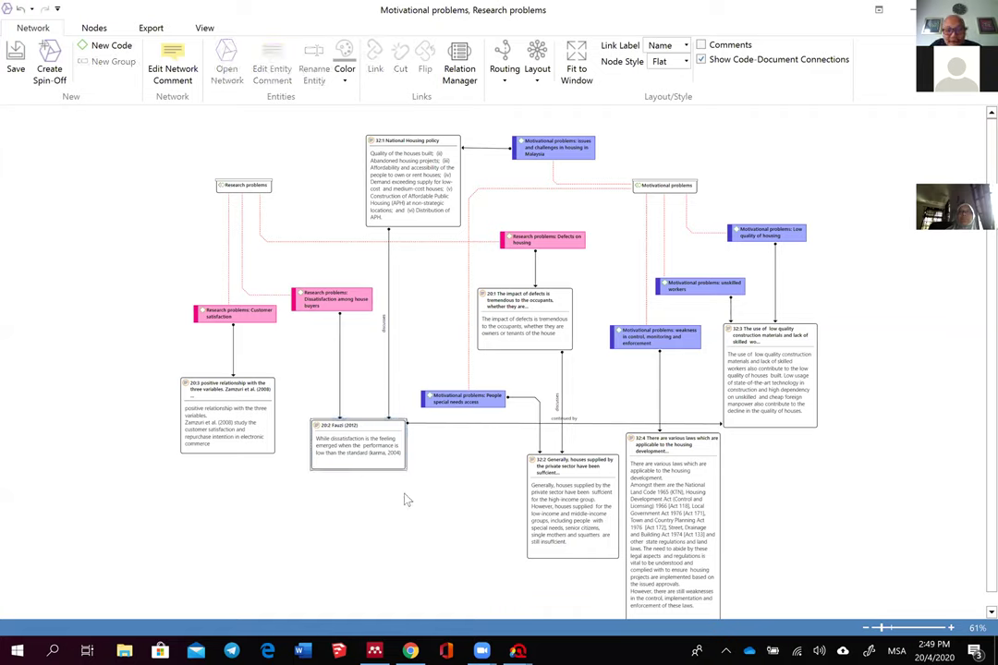
click(316, 427)
drag(303, 410, 573, 508)
click(517, 524)
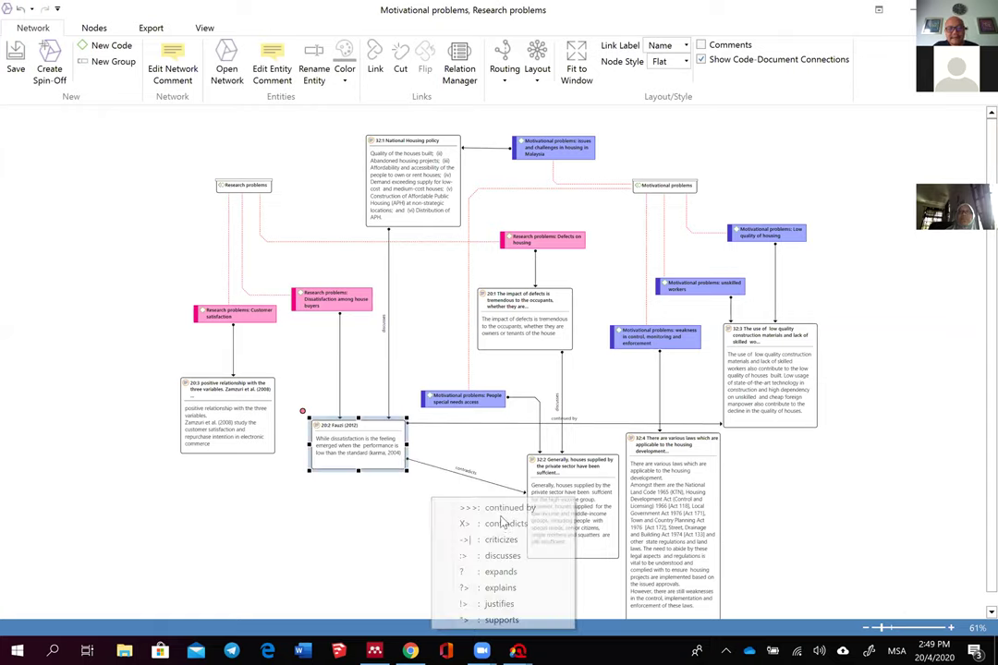
click(503, 81)
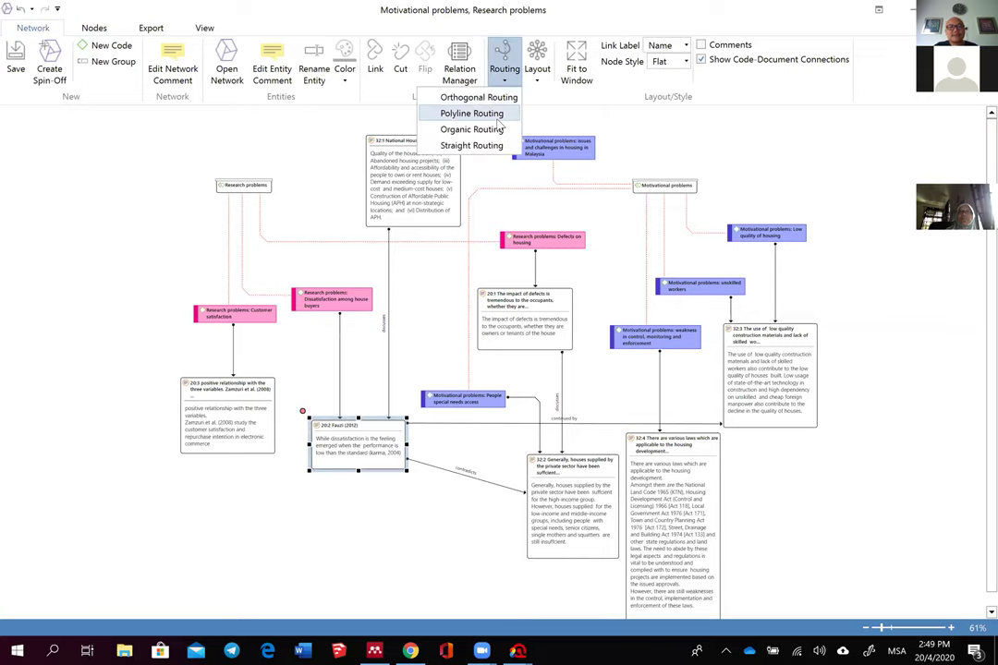
click(500, 115)
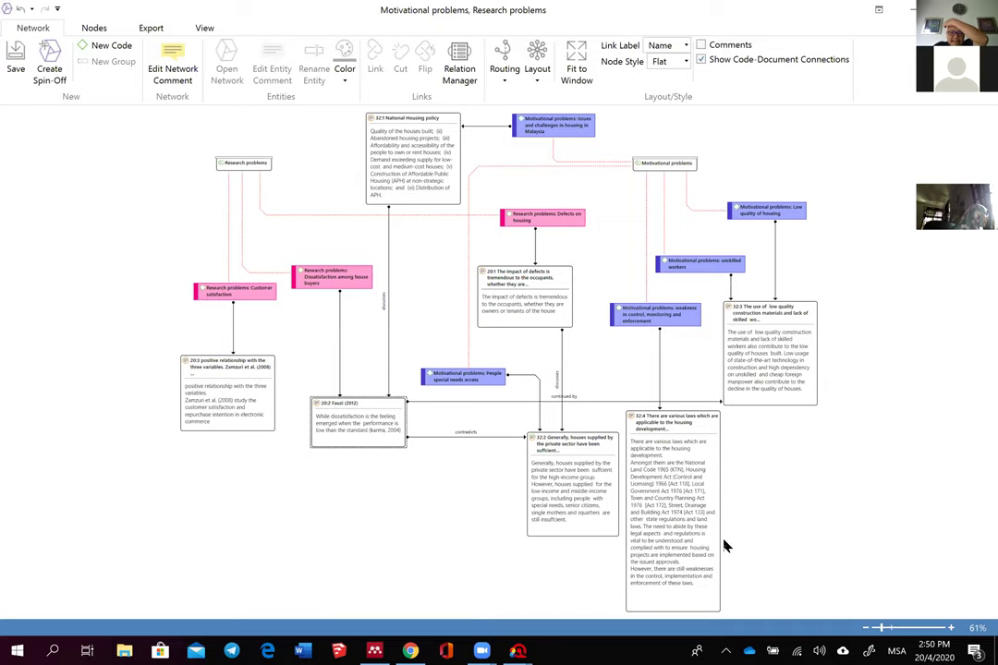
Step: Export the network as a PNG bitmap named "Motivational problems Research problems" to the Desktop
scroll(726, 546, down, 5)
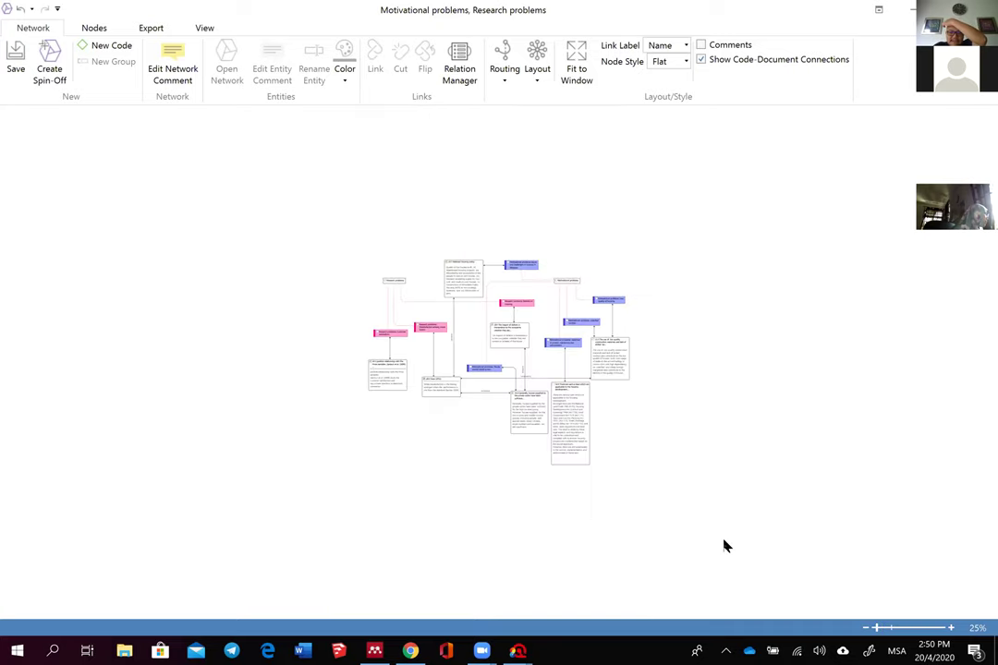
click(951, 628)
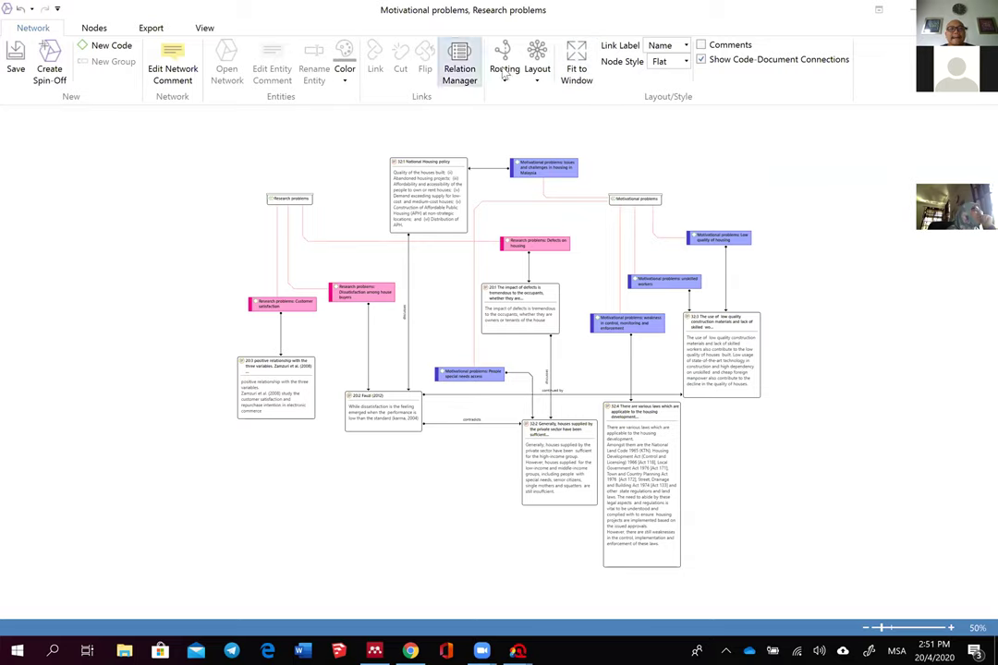
click(151, 27)
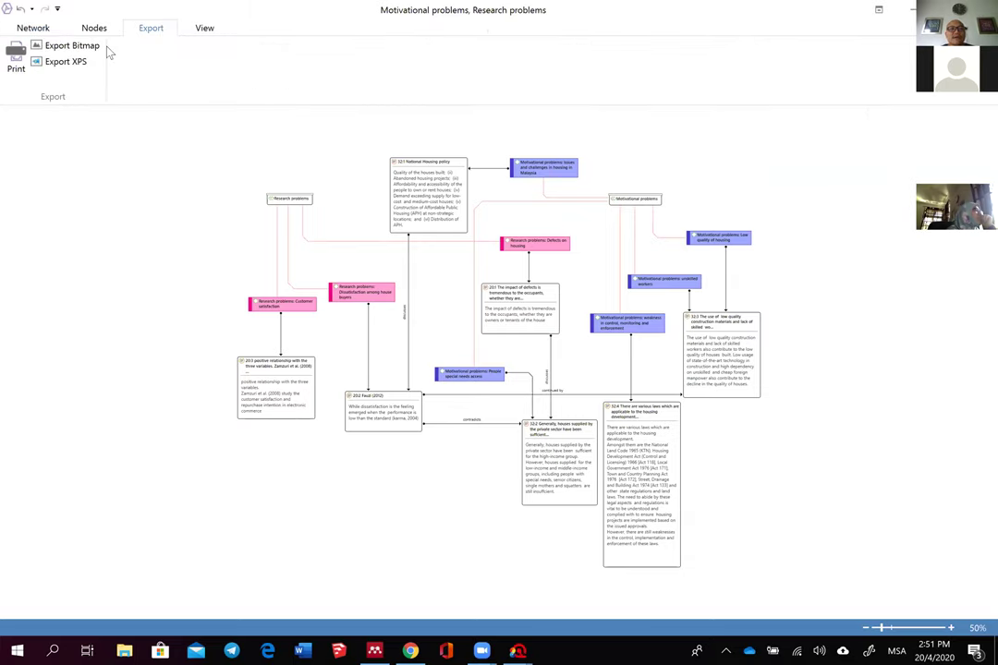
click(71, 46)
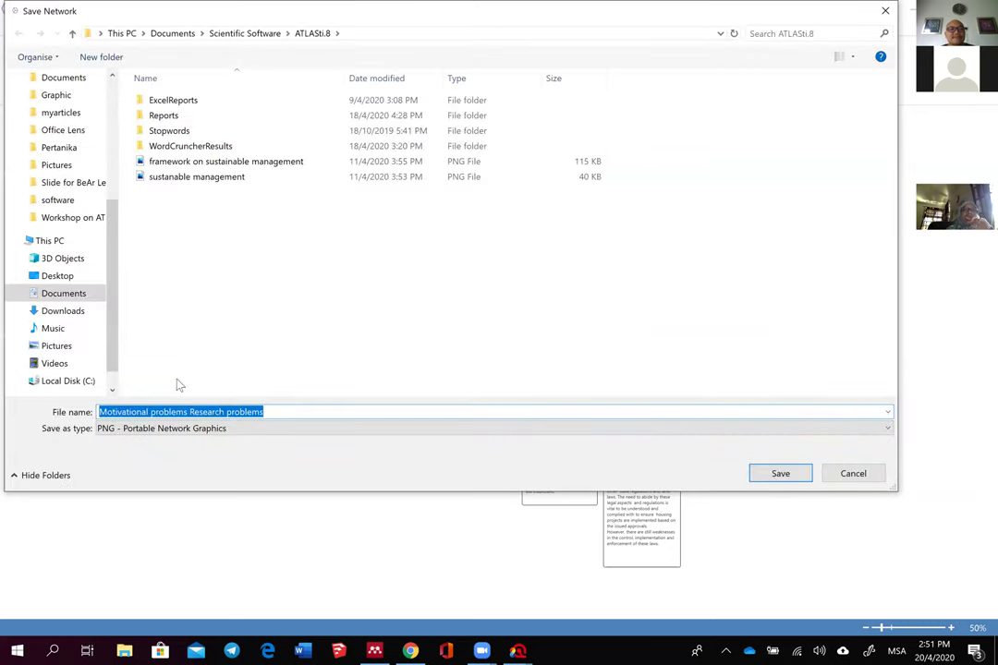
scroll(85, 163, up, 5)
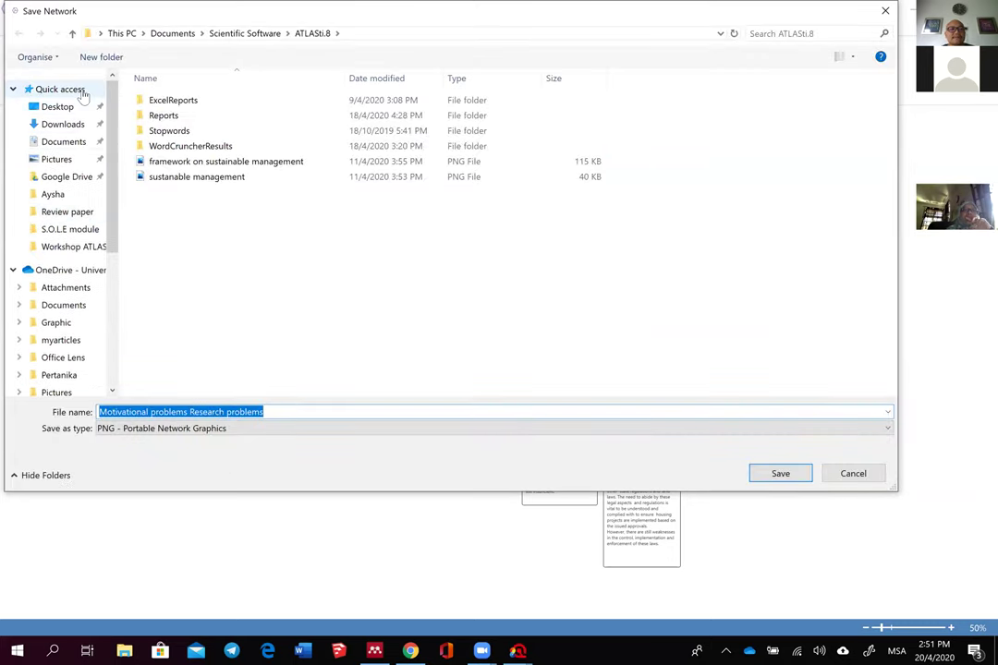
click(58, 107)
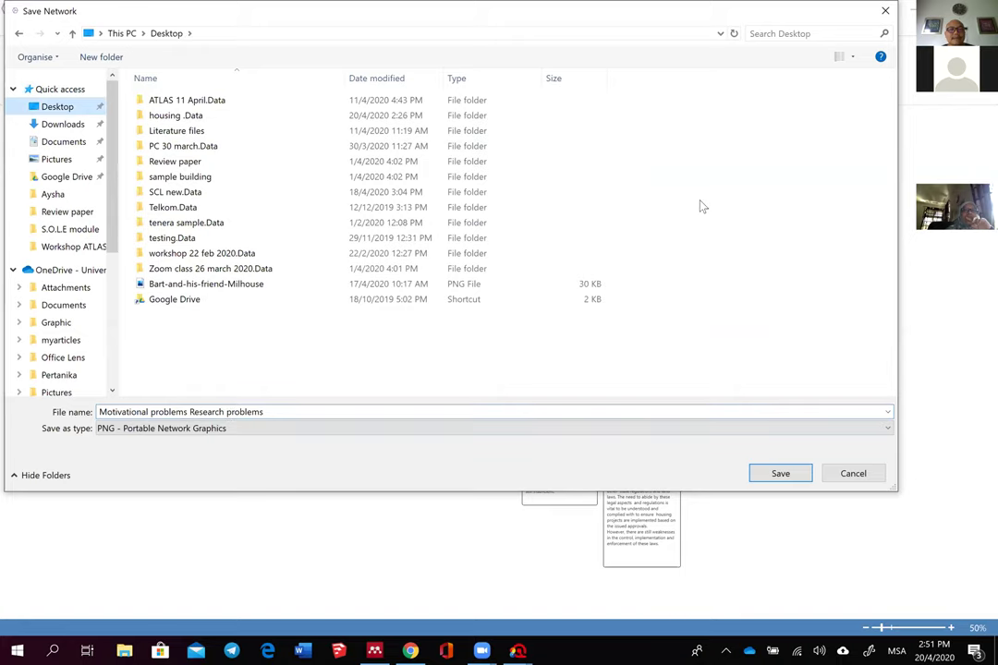
drag(664, 13, 611, 2)
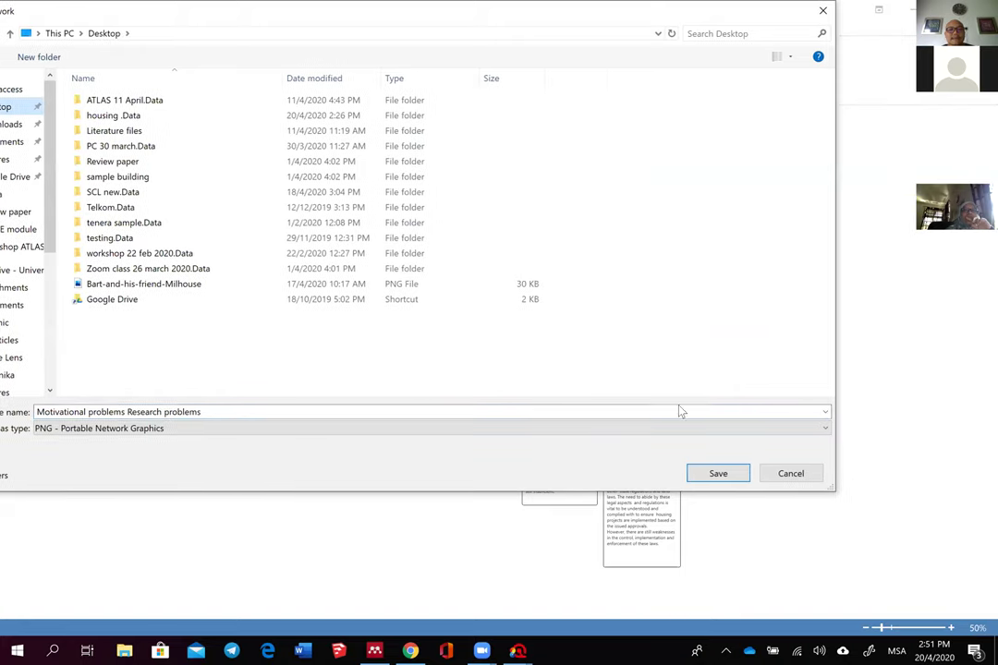
click(730, 475)
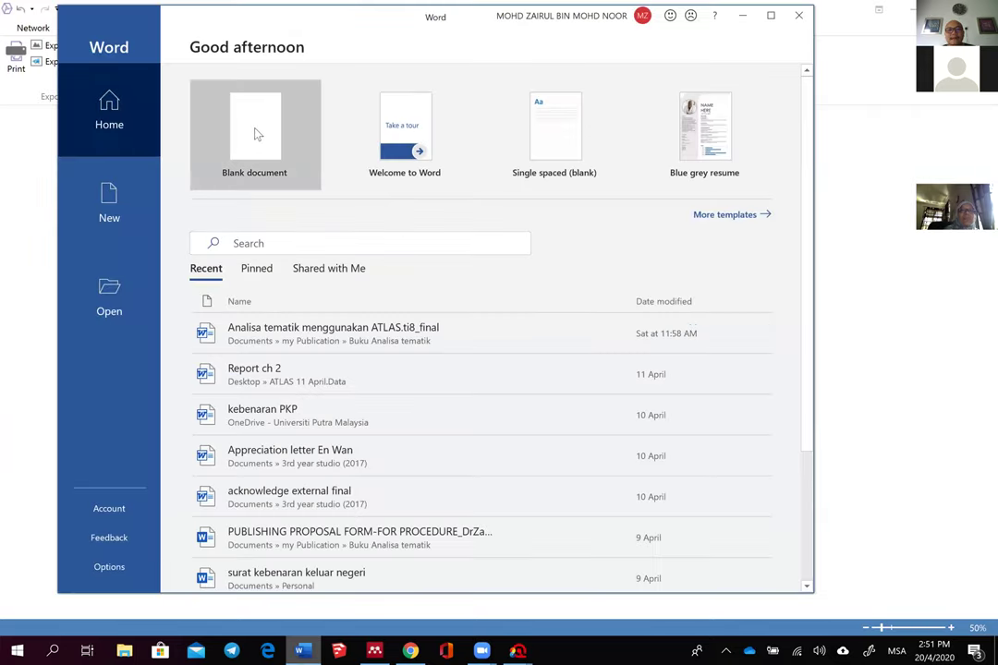
Step: In Word, create a blank document, enter "Research Proposal" and start the "Background study" line after an empty line
click(255, 129)
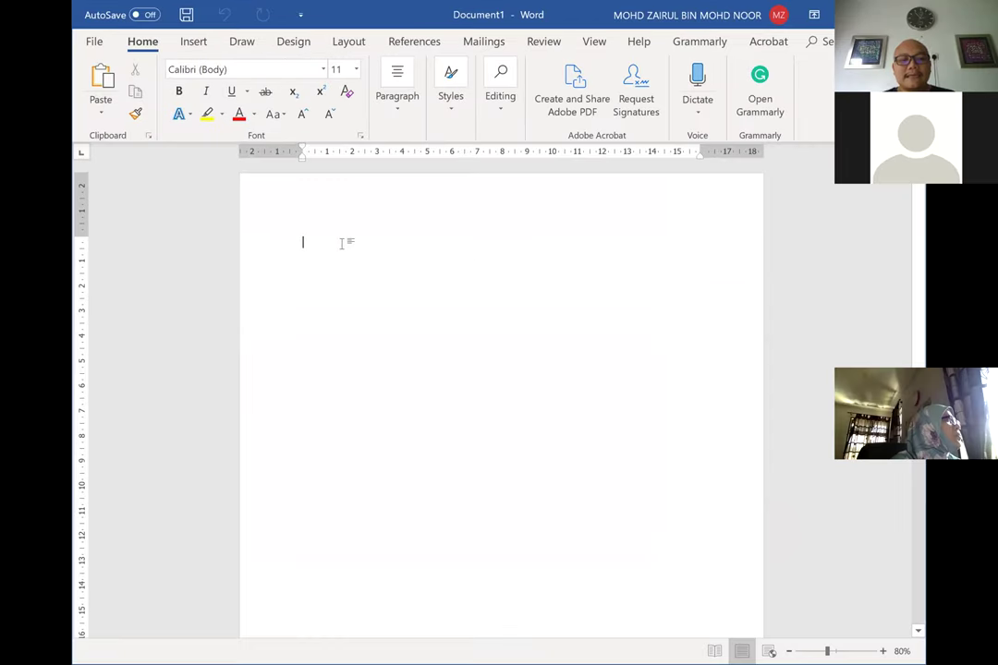
text(Resear)
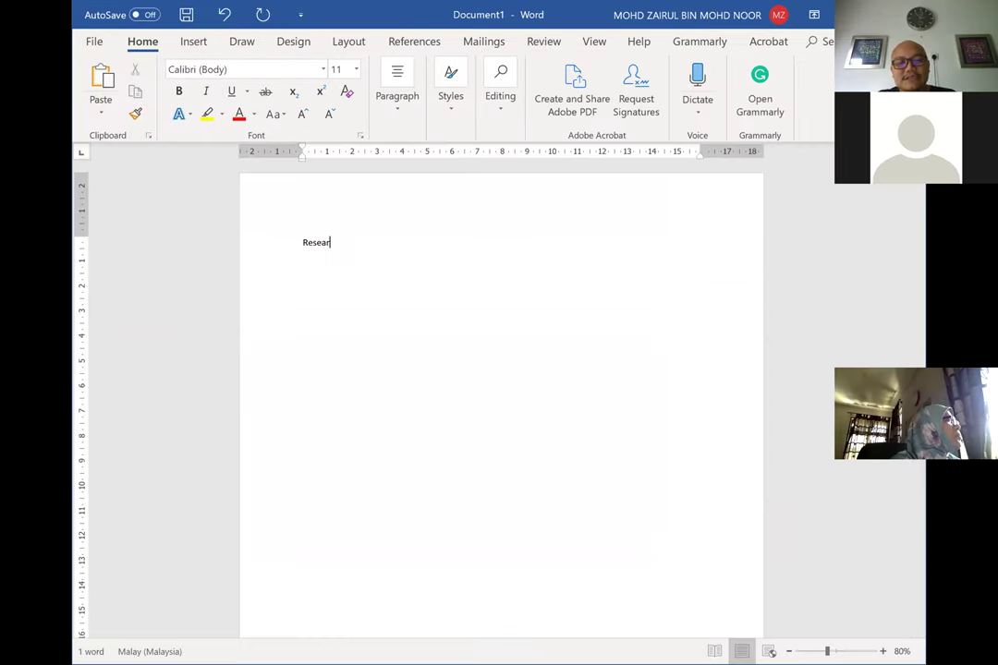
text(ch Proposal)
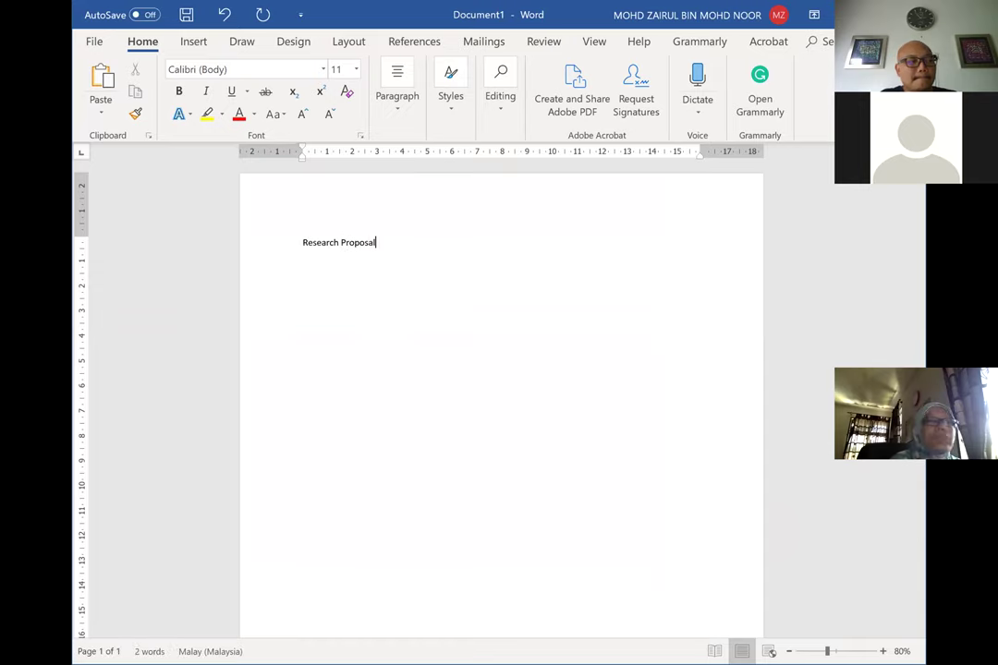
key(Return)
key(Return)
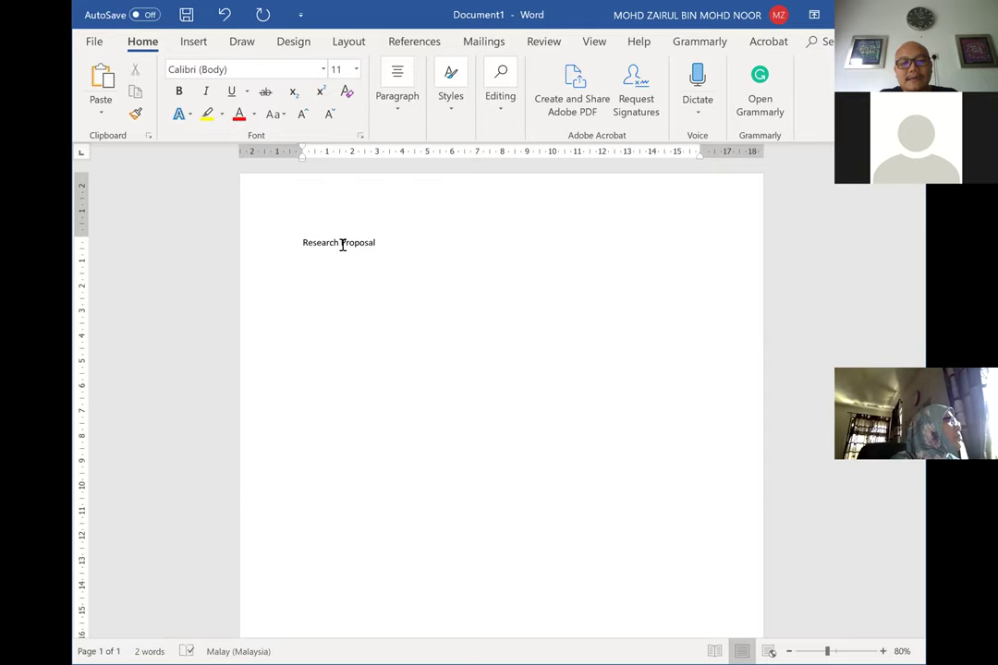
text(Back)
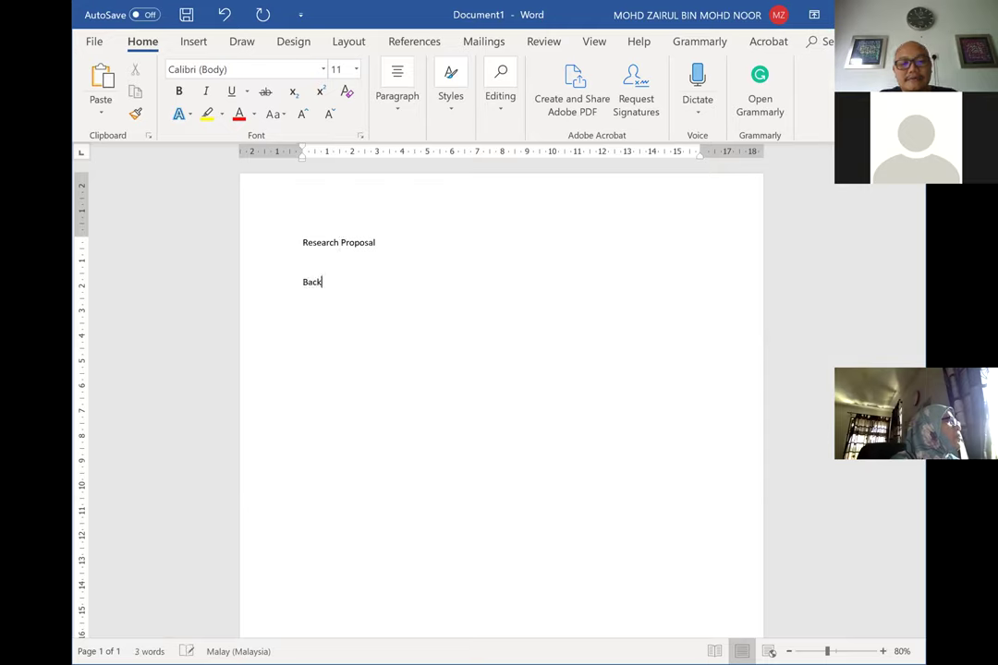
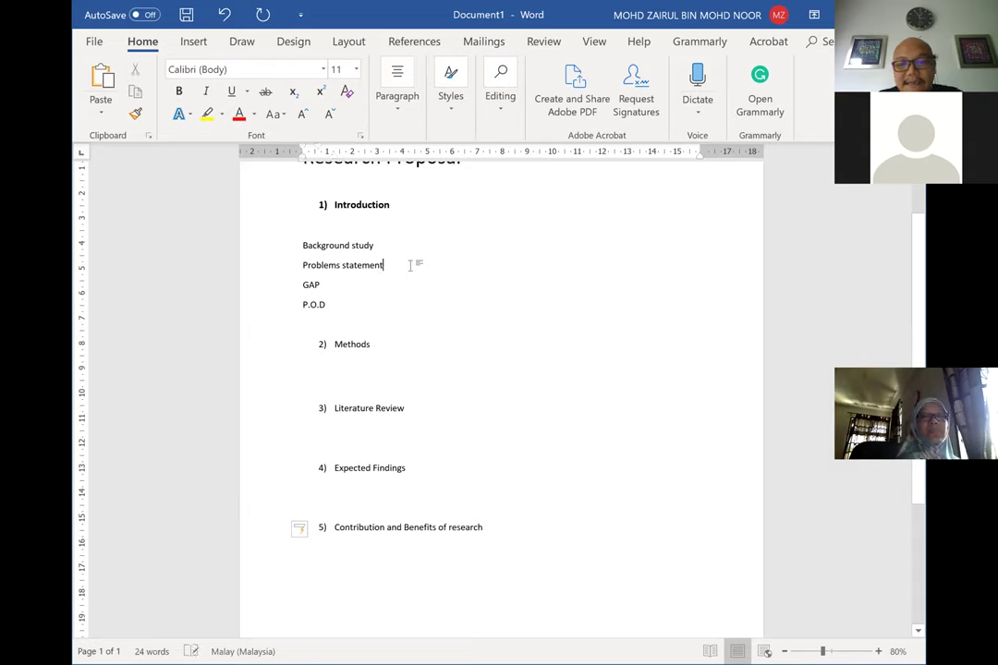
Step: Add an indented "Motivational" line below "Problems statement" and open a new line after it
key(Return)
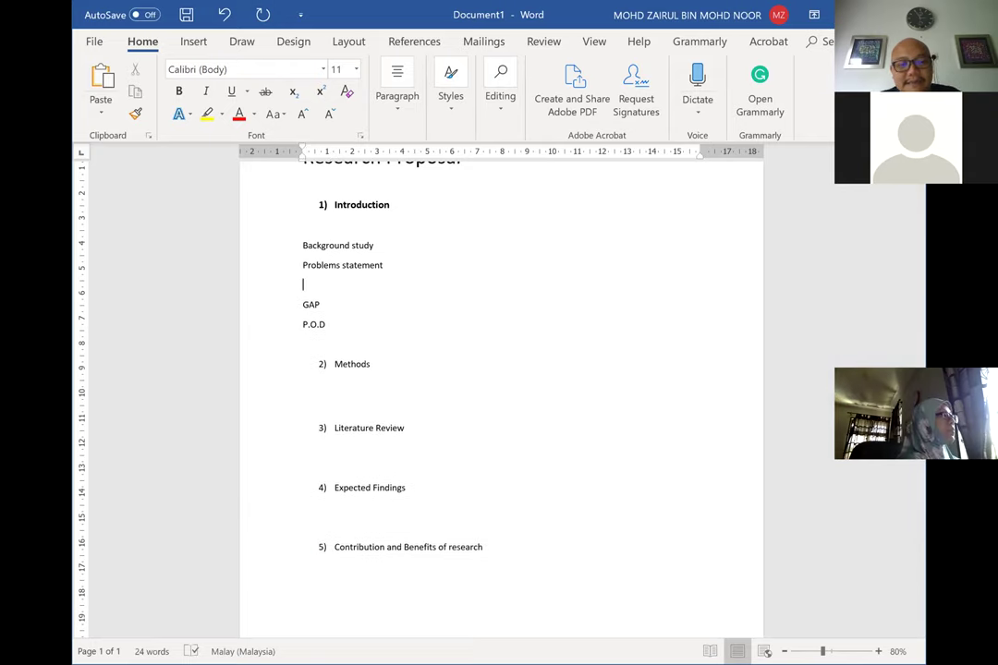
key(Tab)
text(Motivational)
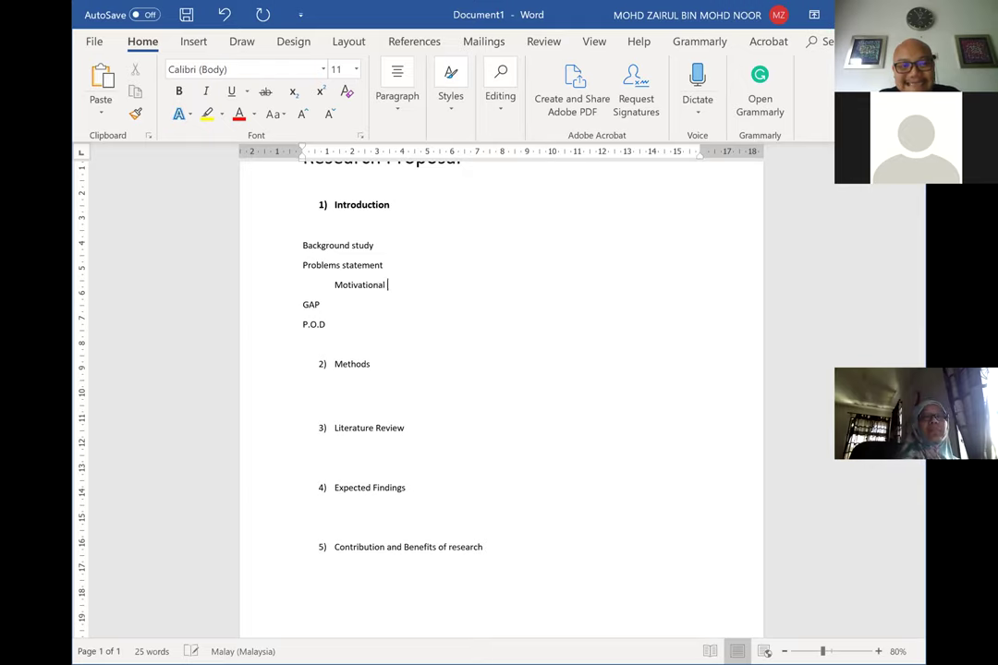
key(Return)
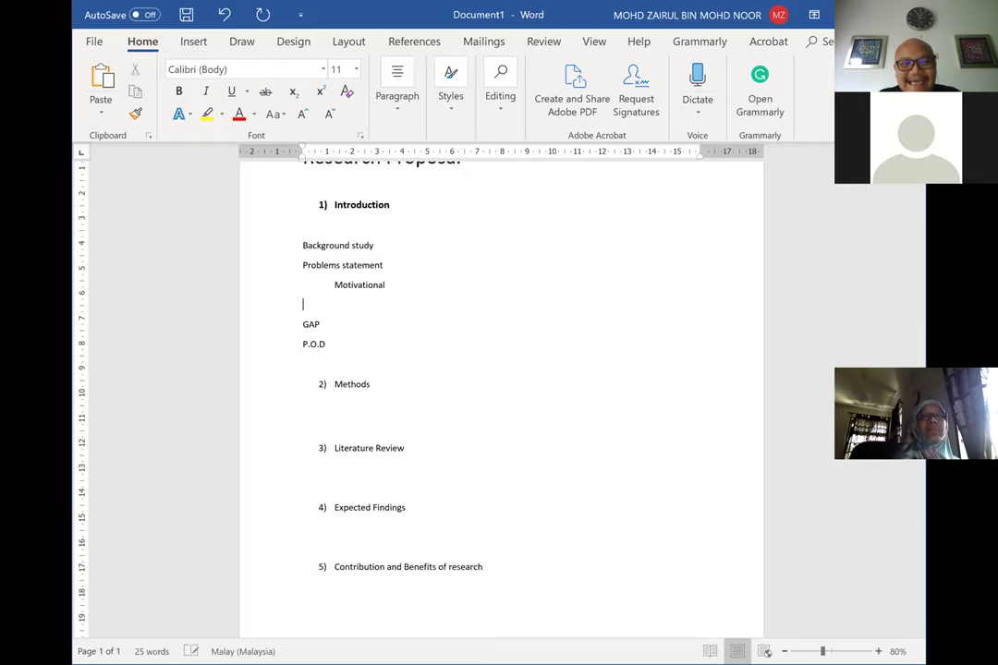
Step: Add "Research problems" as an indented line below "Motivational" and put a hyphen in front of both lines
text(Re)
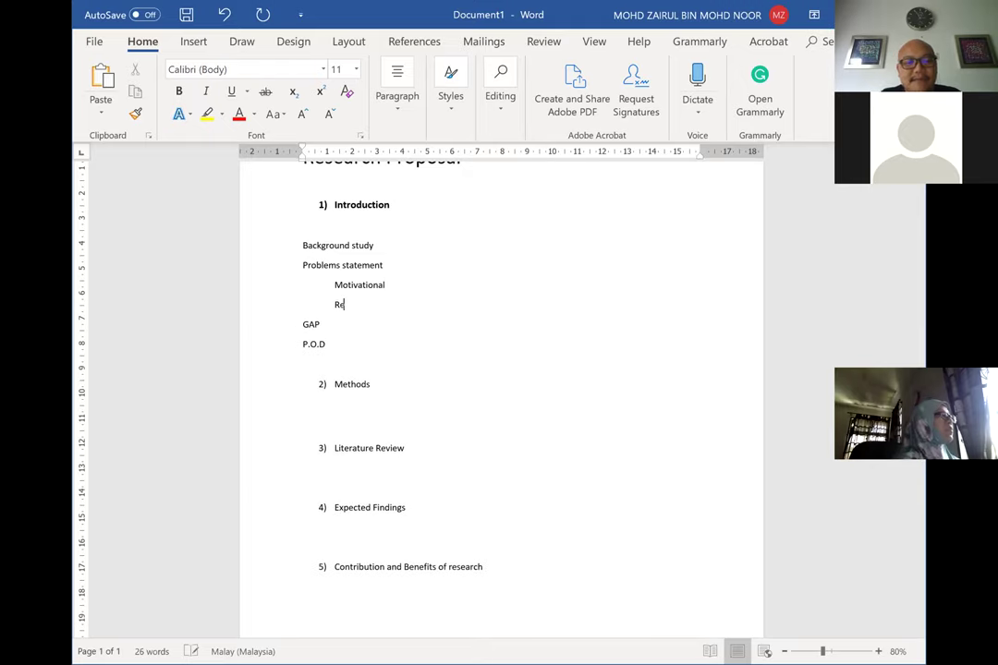
text(search problems)
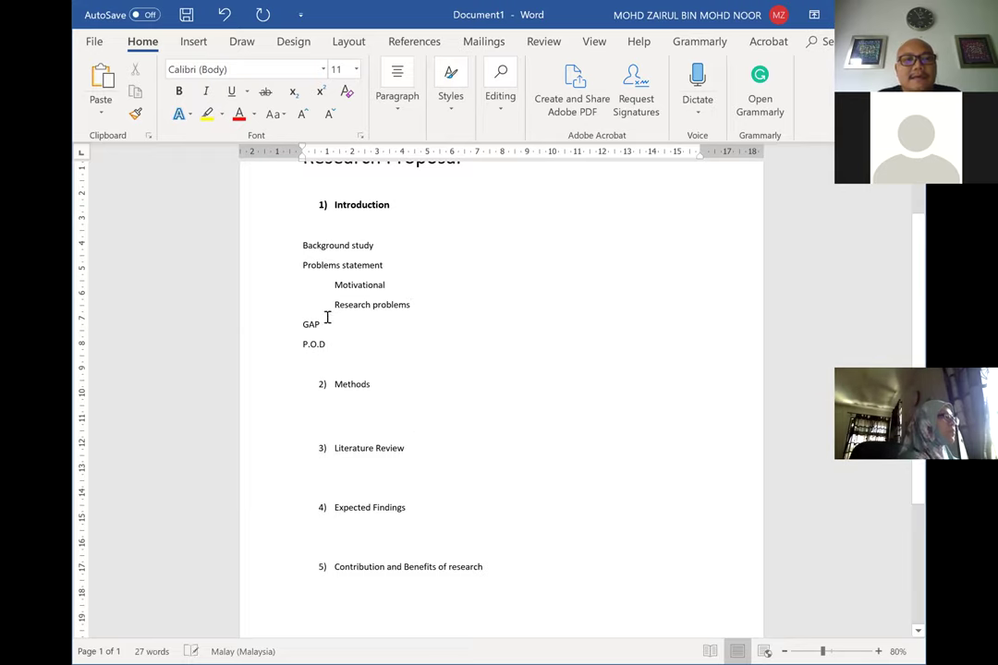
click(331, 287)
text(-)
click(330, 307)
text(-)
click(338, 363)
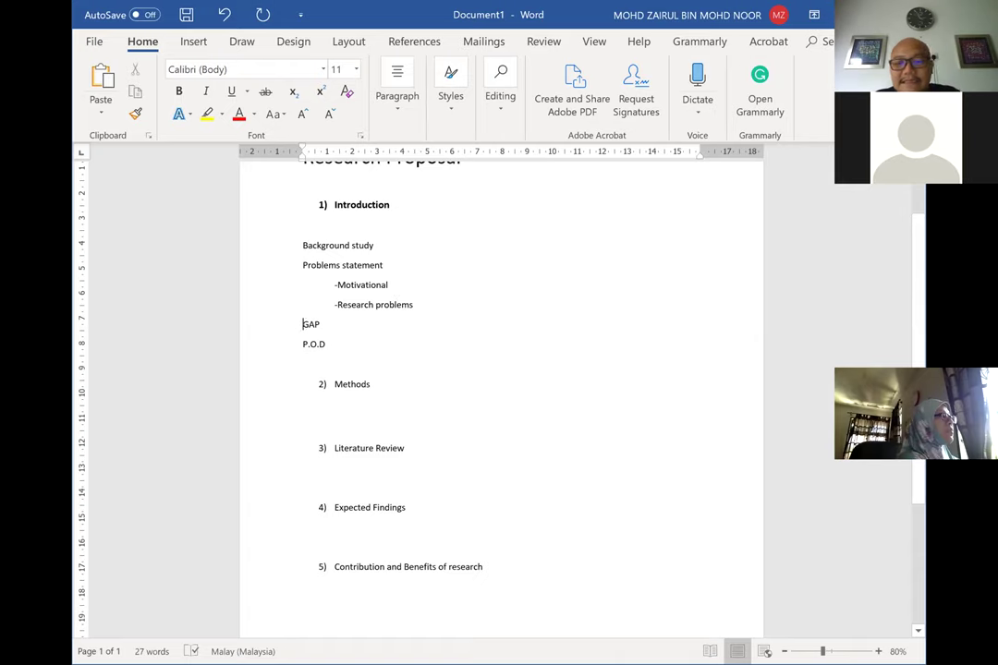
Step: Add four empty lines above "GAP" and insert the exported network picture below the "-Research problems" line
click(303, 325)
key(Return)
key(Return)
key(Return)
key(Return)
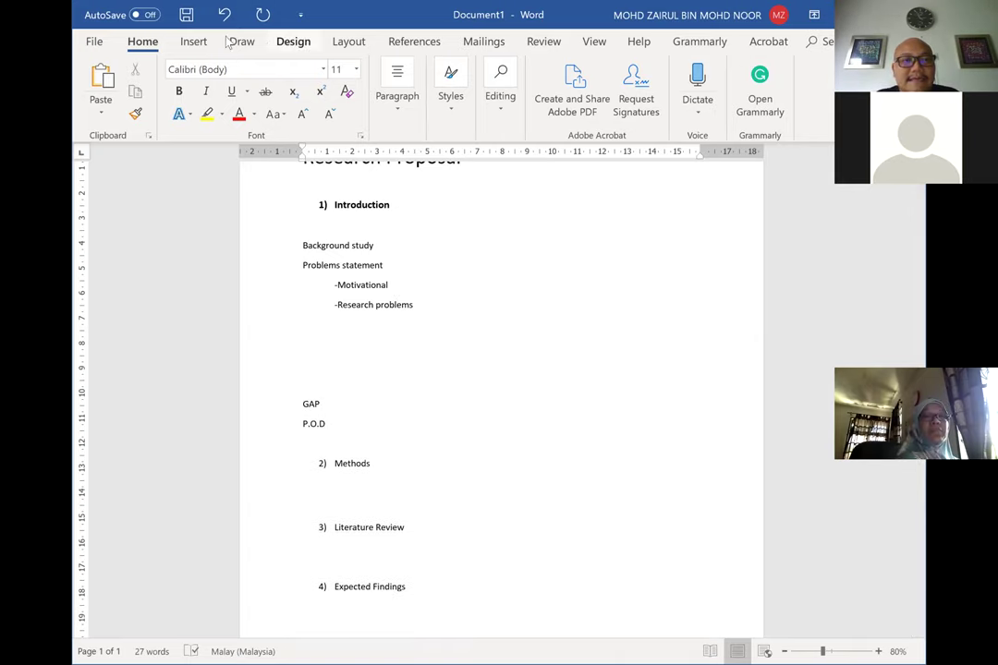
click(189, 42)
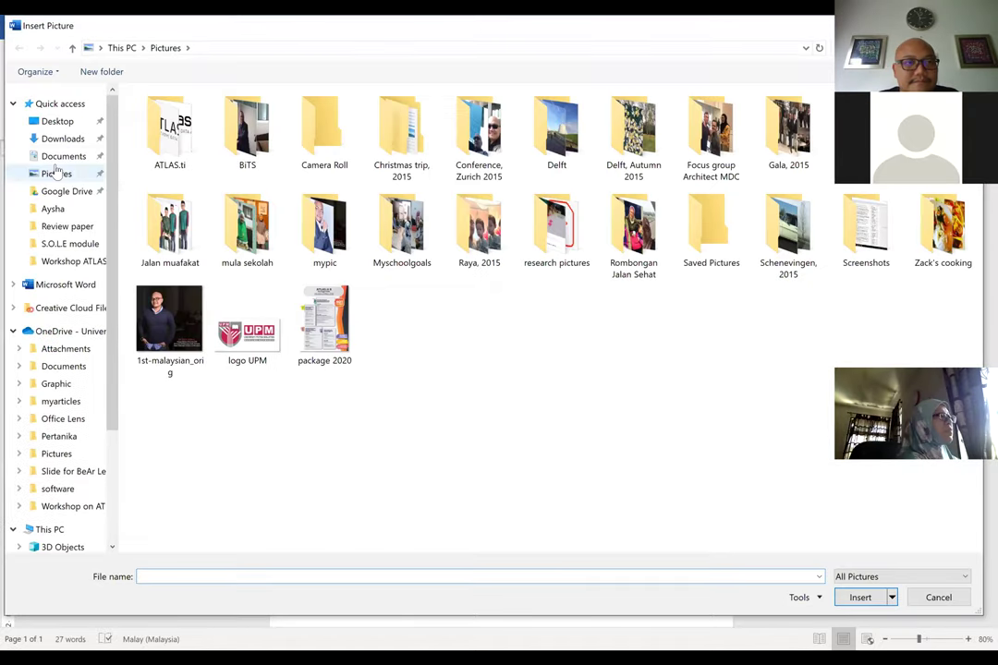
click(60, 103)
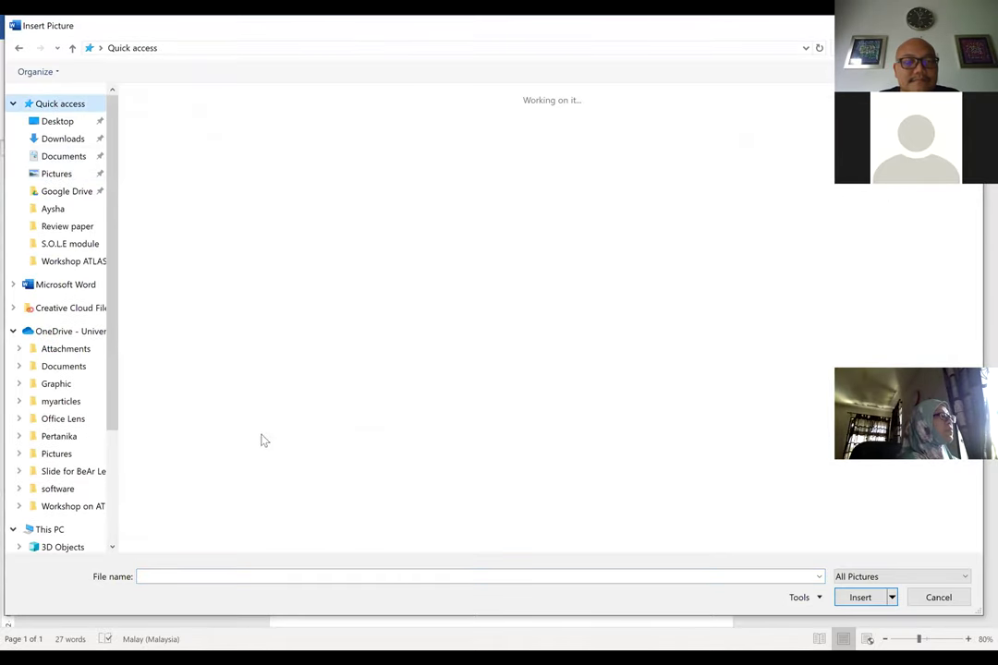
click(269, 250)
double_click(269, 251)
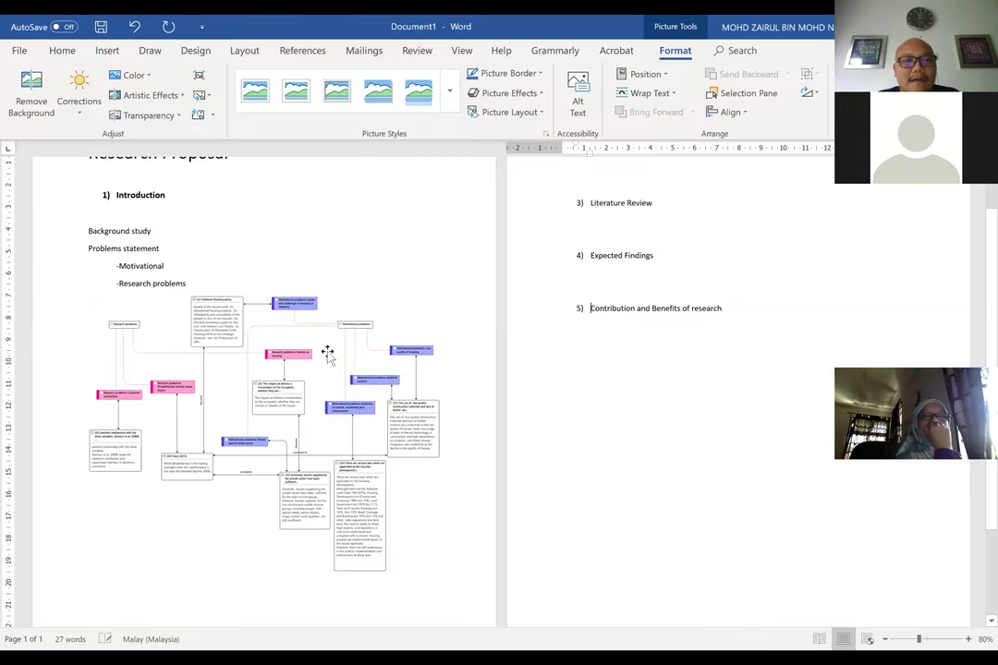
Step: Examine the inserted network picture and how the outline is laid out around it on both pages
click(256, 345)
scroll(149, 303, down, 1)
scroll(178, 311, up, 2)
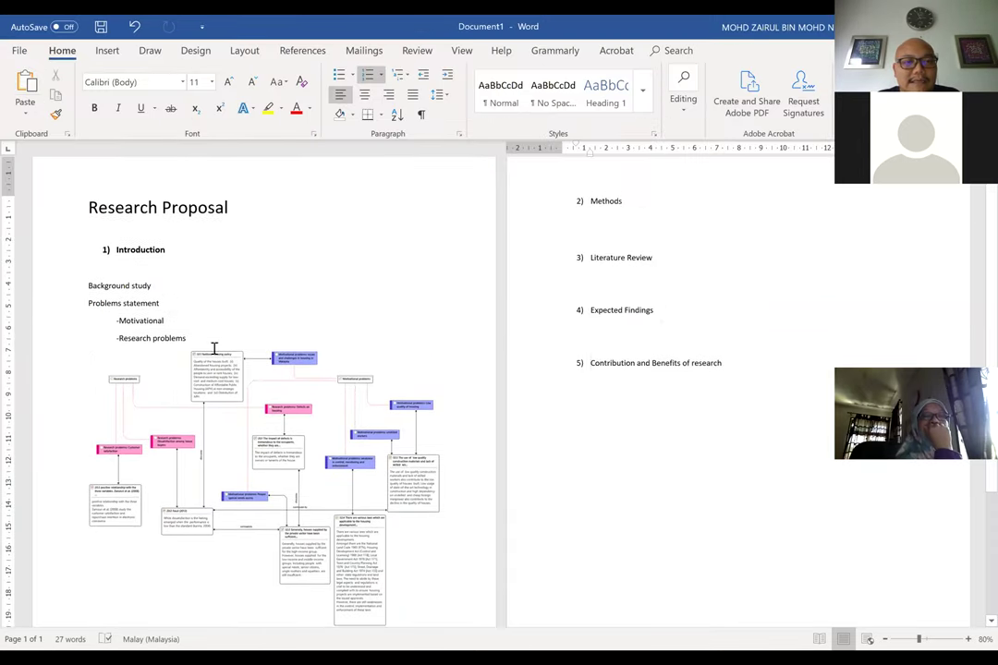
scroll(211, 370, down, 3)
scroll(242, 388, down, 1)
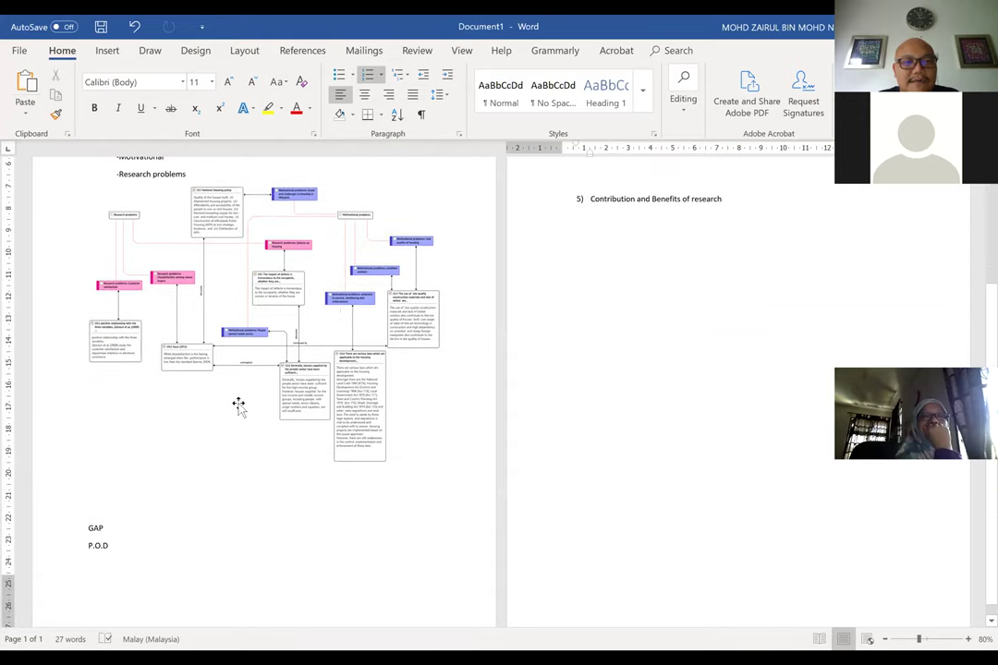
scroll(240, 407, down, 1)
click(104, 493)
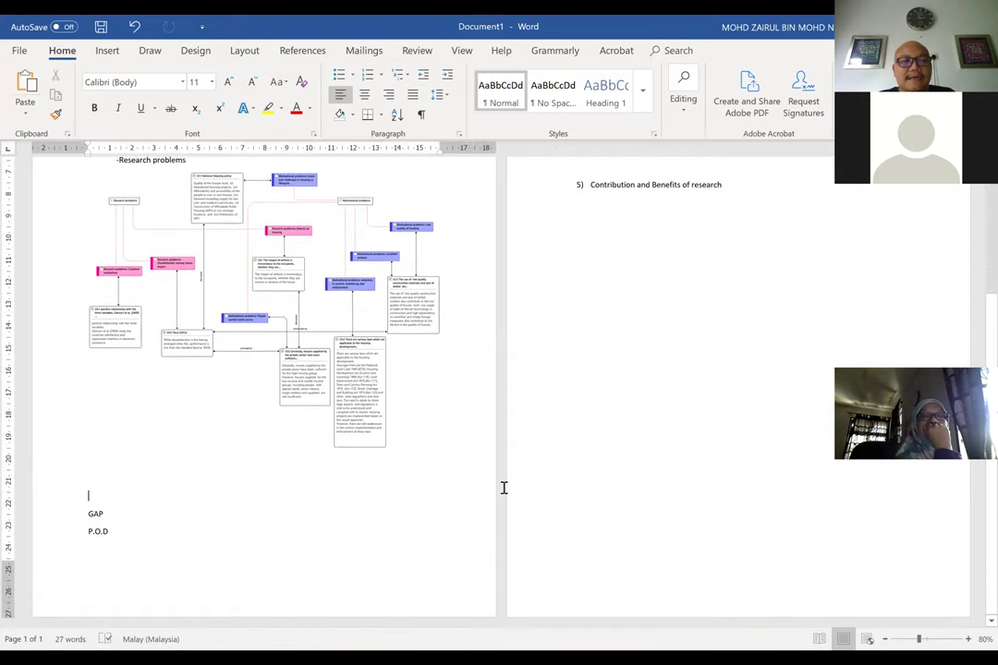
scroll(624, 419, up, 4)
scroll(621, 385, down, 1)
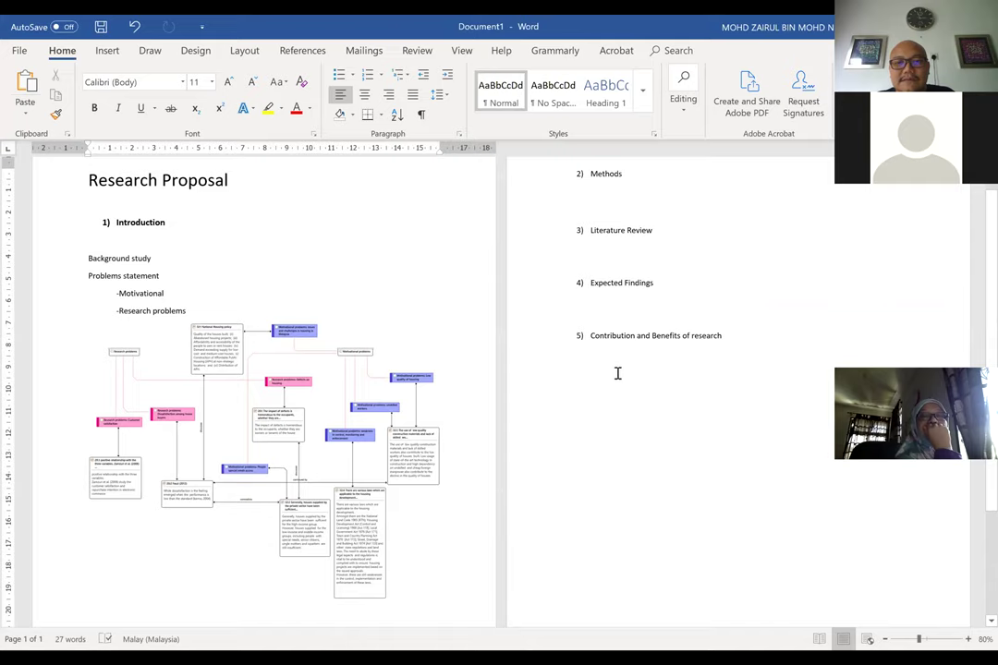
Step: Add numbered heading 6, "Limitation of Research / Future recommendations", below "Contribution and Benefits of research" with space between them
click(615, 336)
click(746, 336)
key(Return)
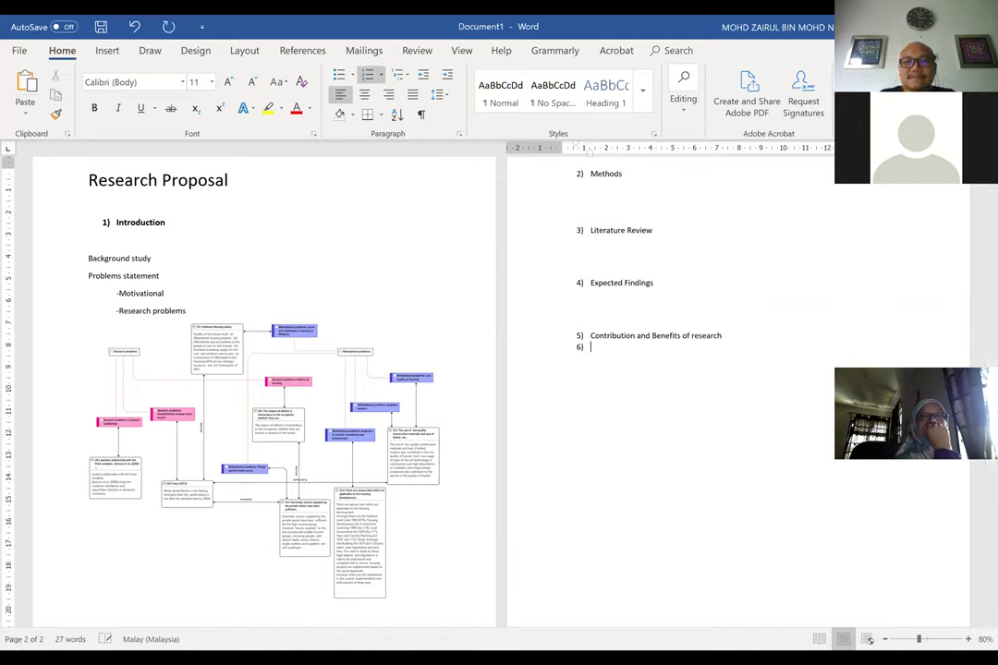
key(Return)
text(6)
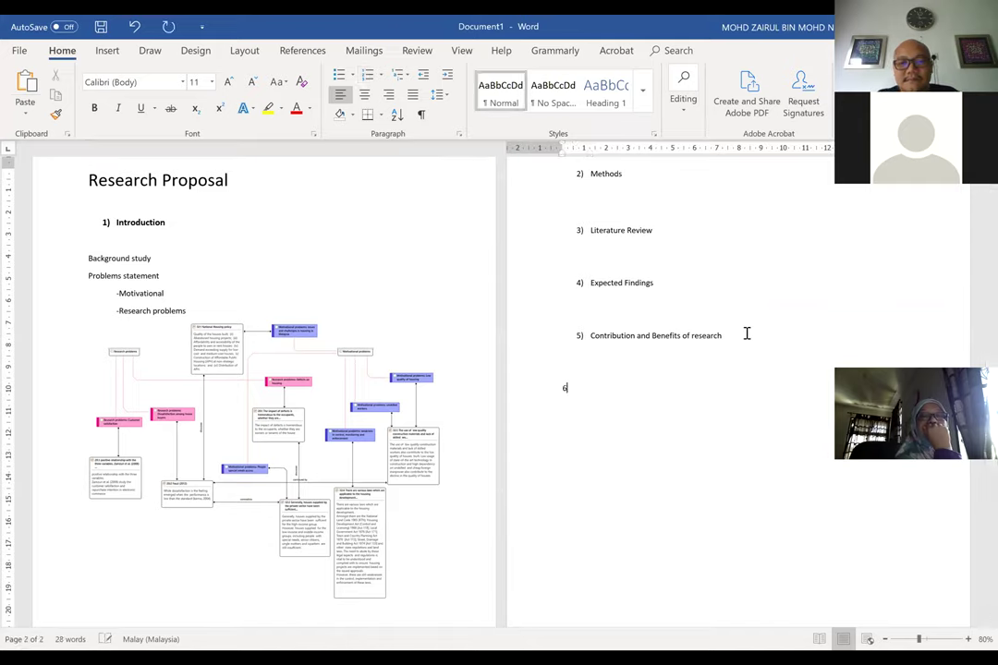
text() Limita)
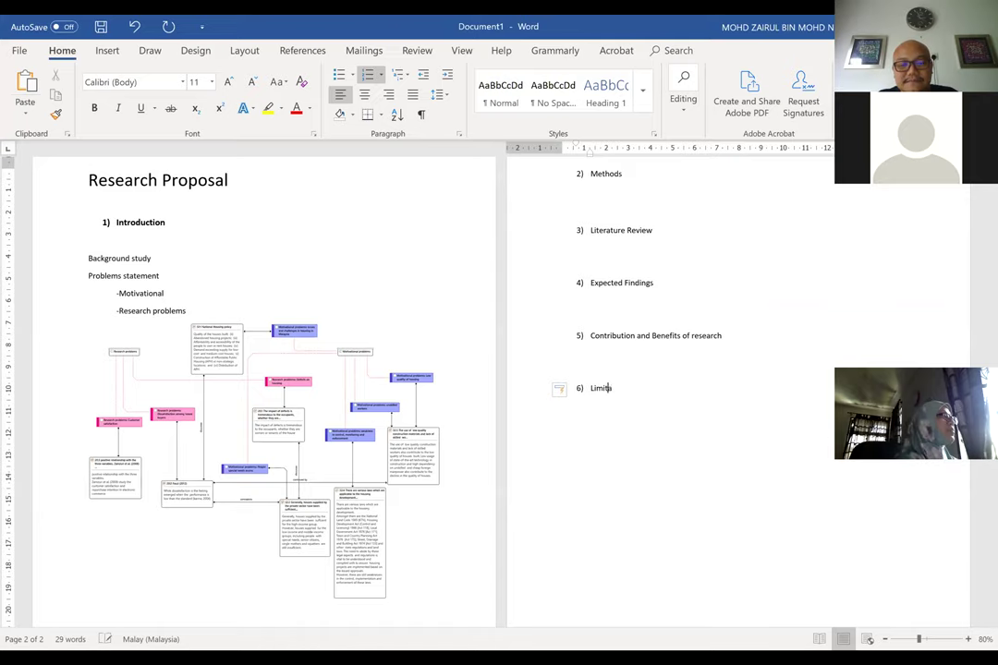
text(tion of Research)
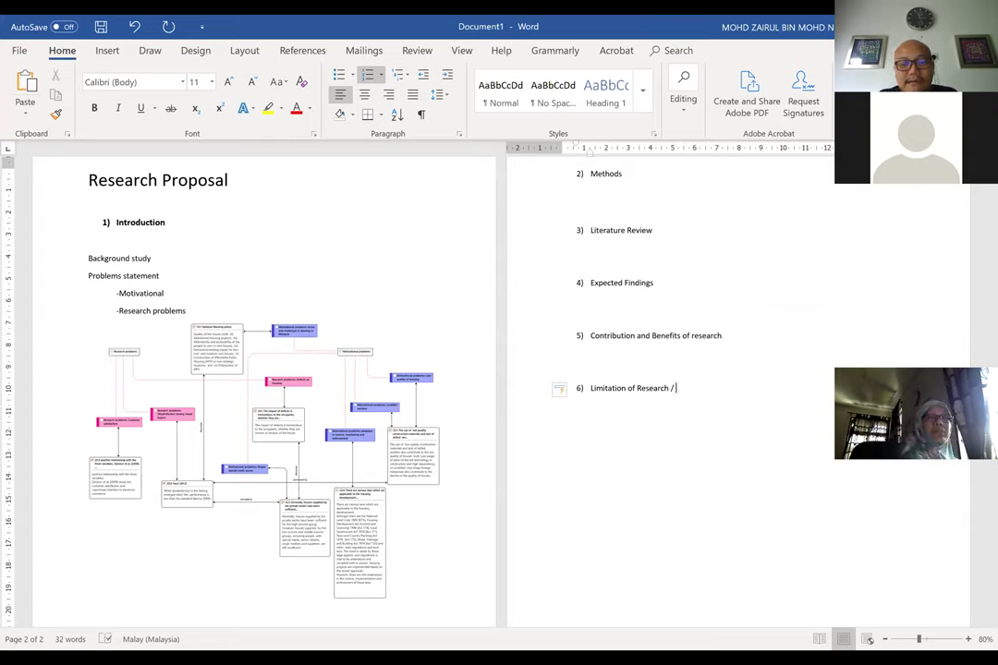
text( / Future recomm)
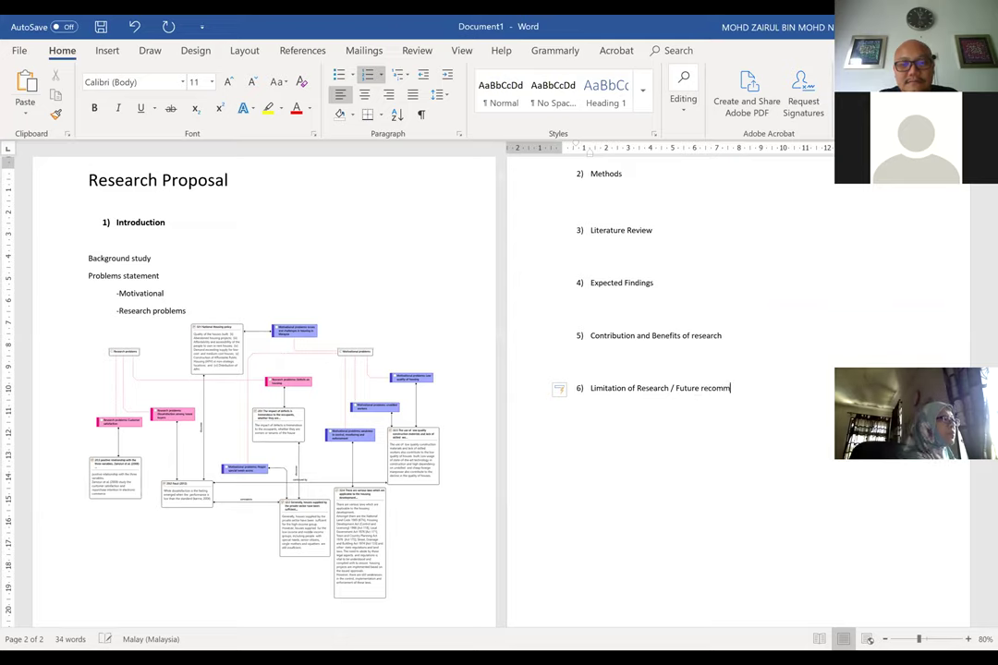
text(endations)
Step: Add numbered heading 7, "References", with space below the limitation and recommendations heading
key(Return)
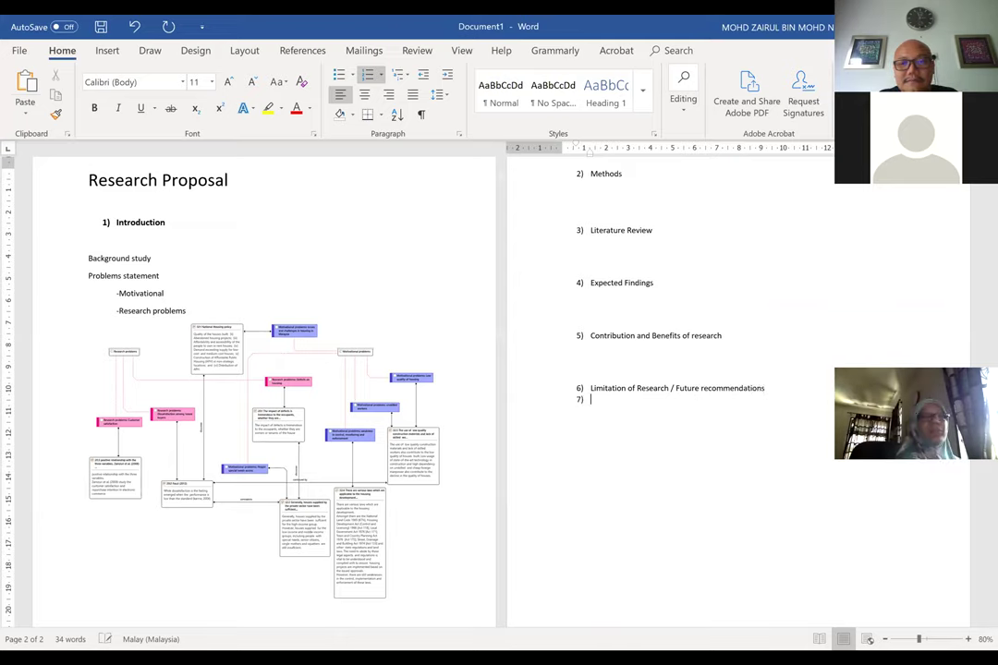
key(Return)
text(8) )
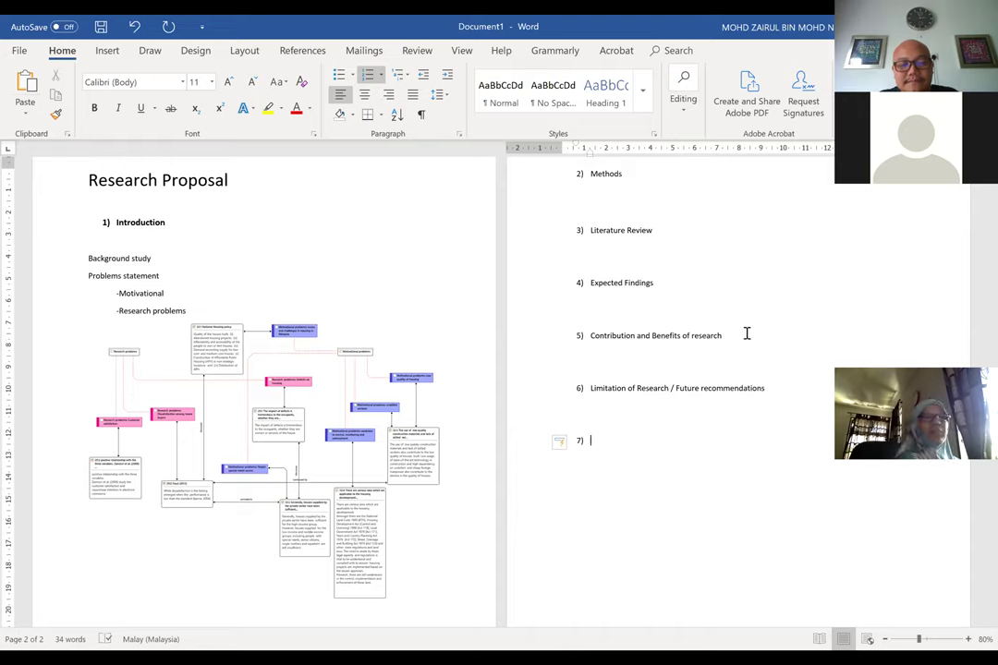
text(References)
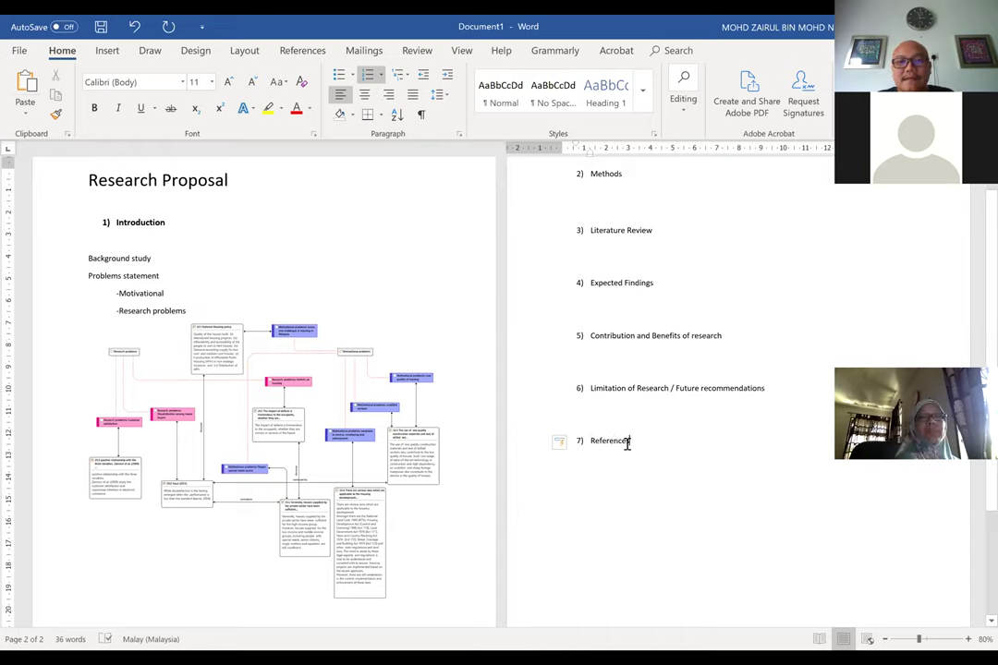
Step: Insert "Milestone" as numbered heading 7 above "References" and leave empty lines between the two headings
scroll(660, 448, down, 2)
scroll(574, 460, down, 1)
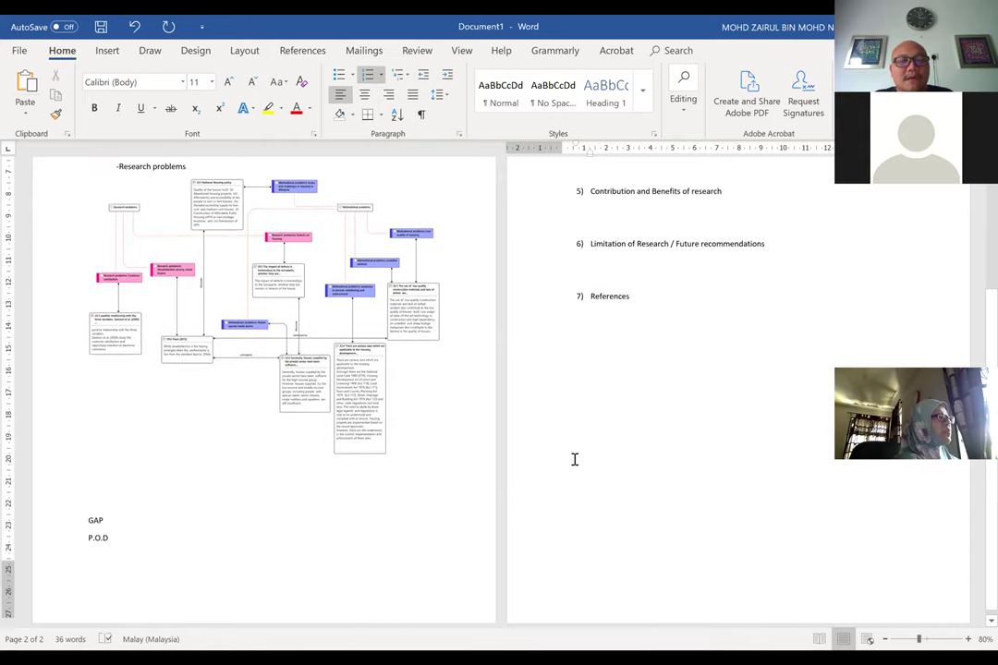
scroll(586, 446, up, 1)
scroll(662, 354, up, 1)
click(662, 353)
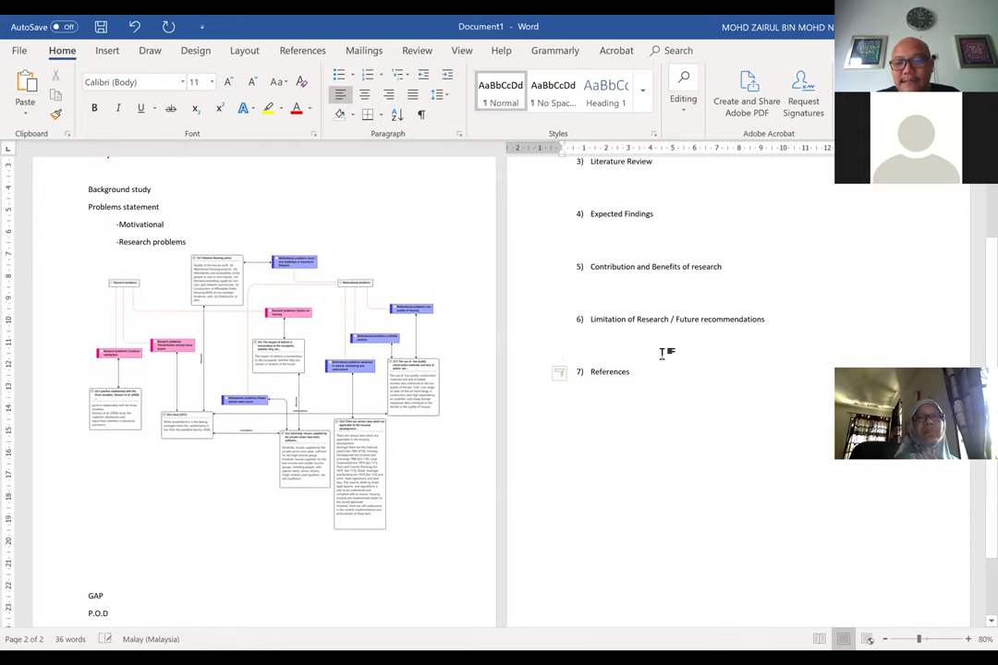
key(Return)
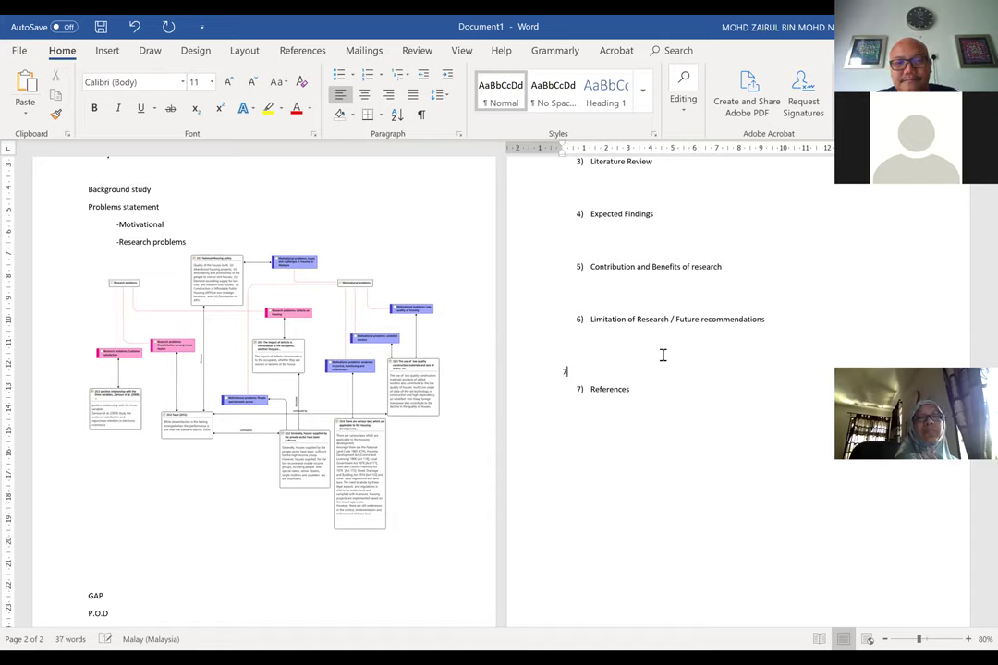
text(7) )
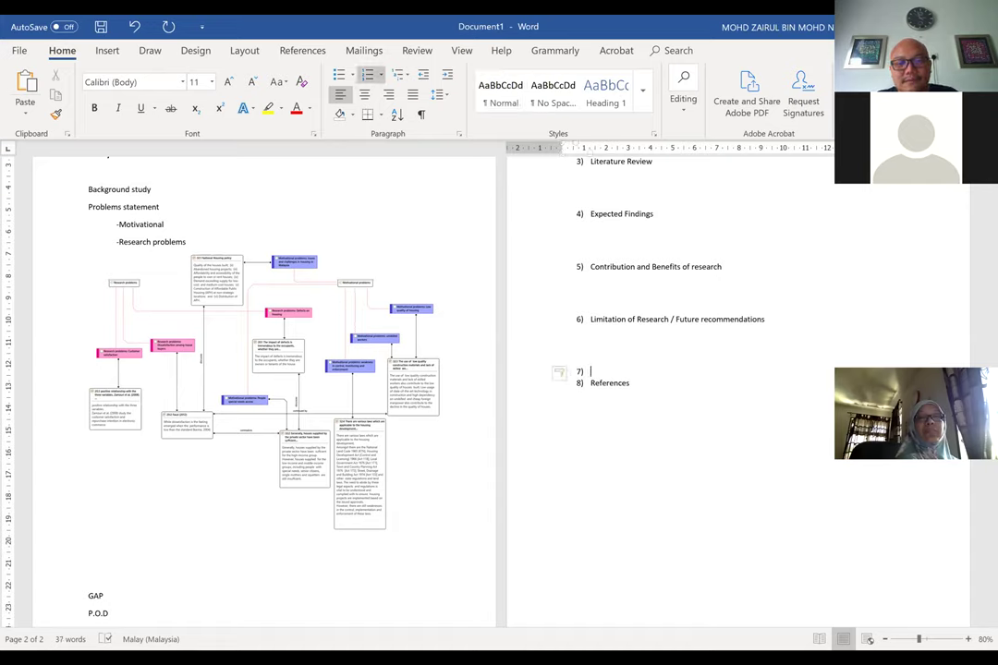
text(M)
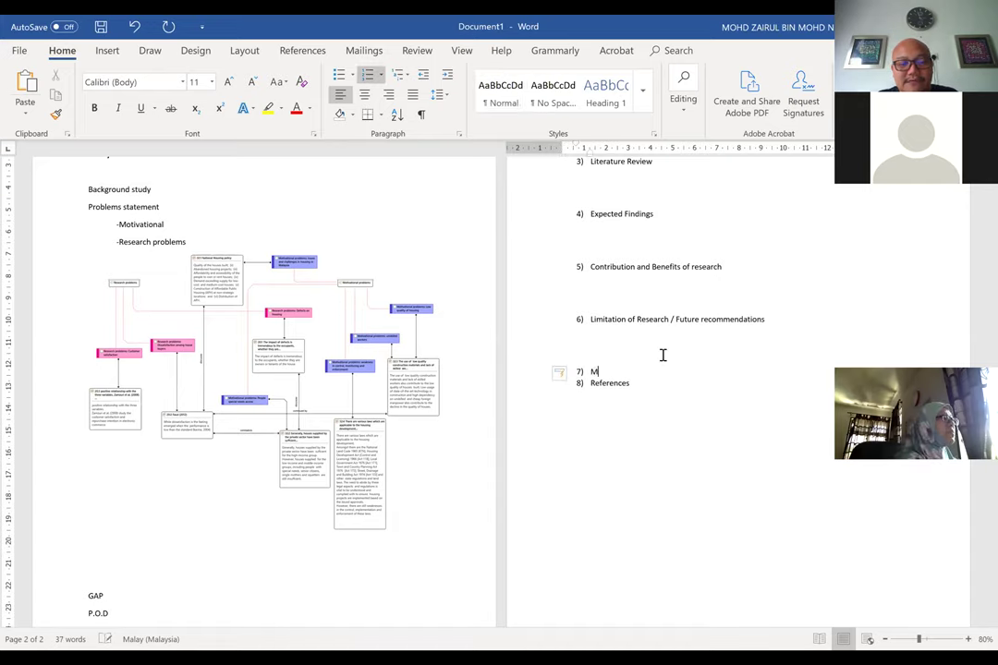
text(ilestone)
key(Return)
key(Return)
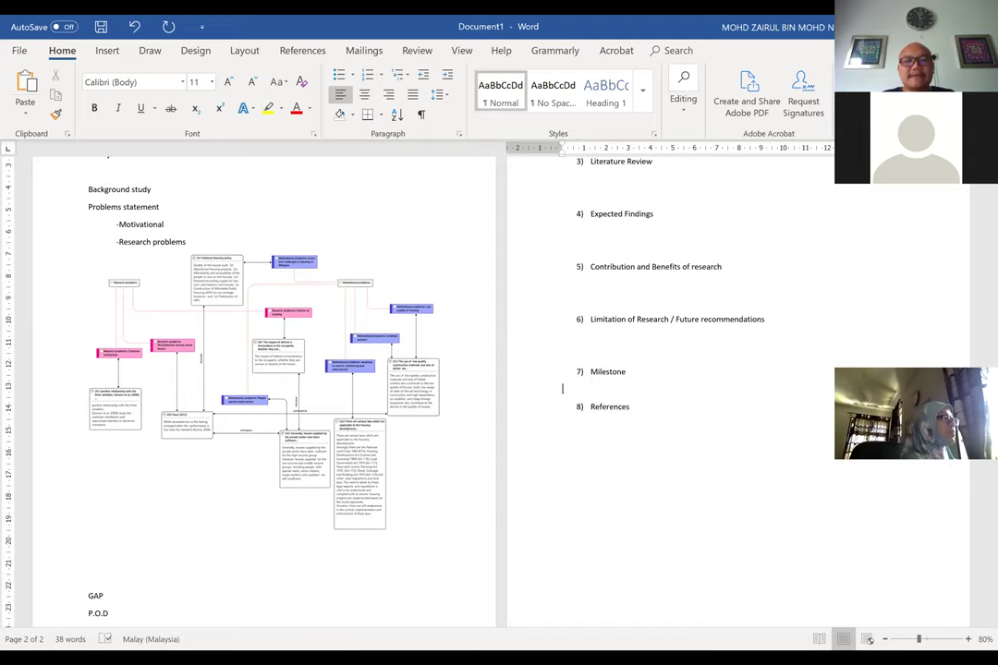
key(Return)
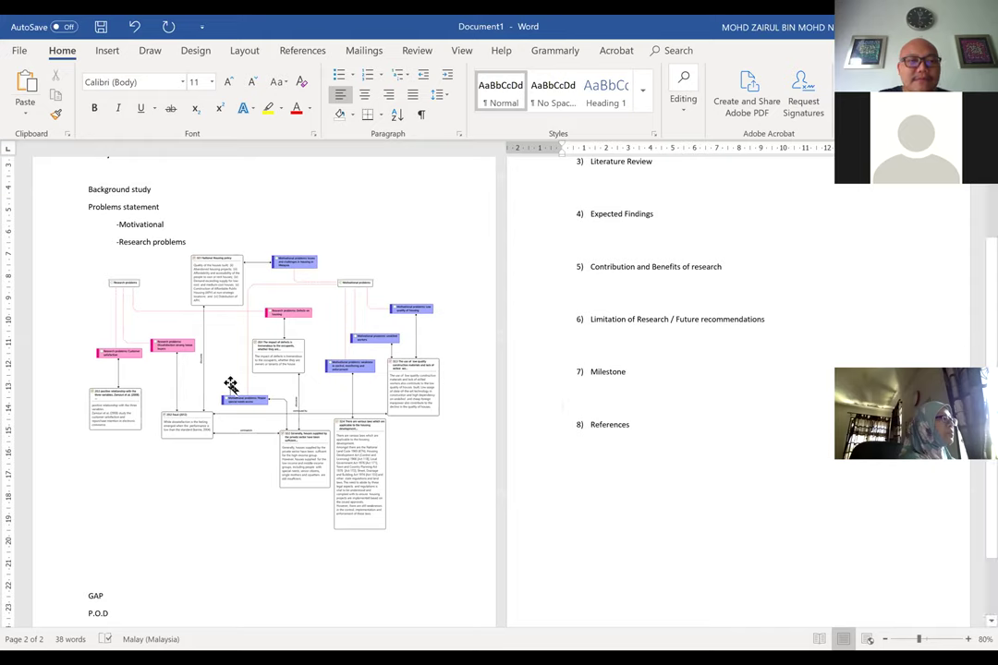
Step: Add an "ABSTRACT" line between the "Research Proposal" title and the "Introduction" heading
scroll(61, 335, up, 3)
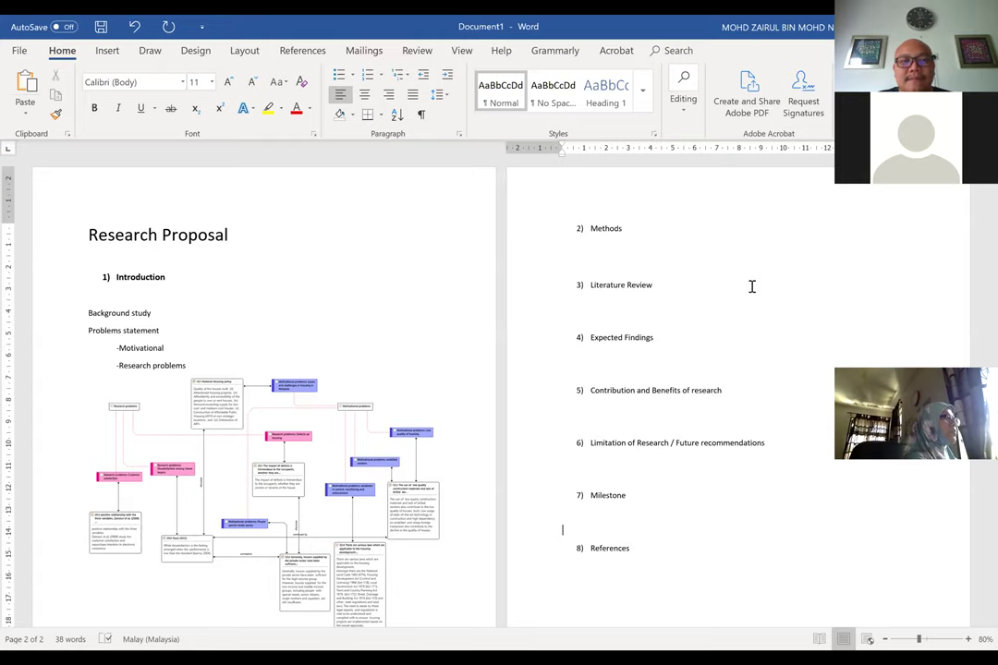
scroll(448, 408, down, 4)
scroll(586, 463, up, 3)
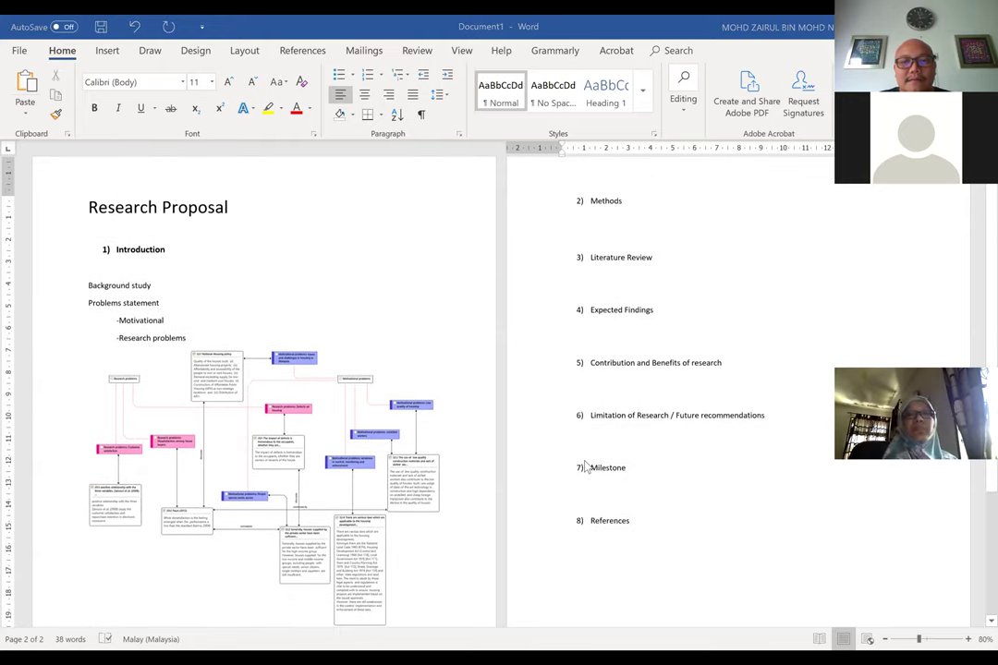
scroll(586, 467, up, 1)
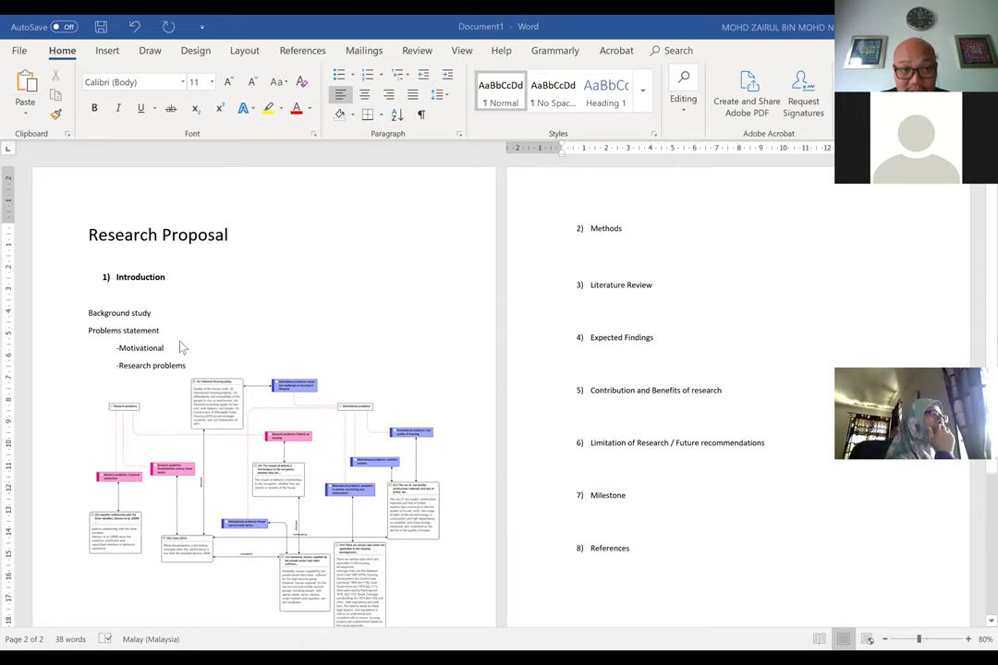
click(132, 258)
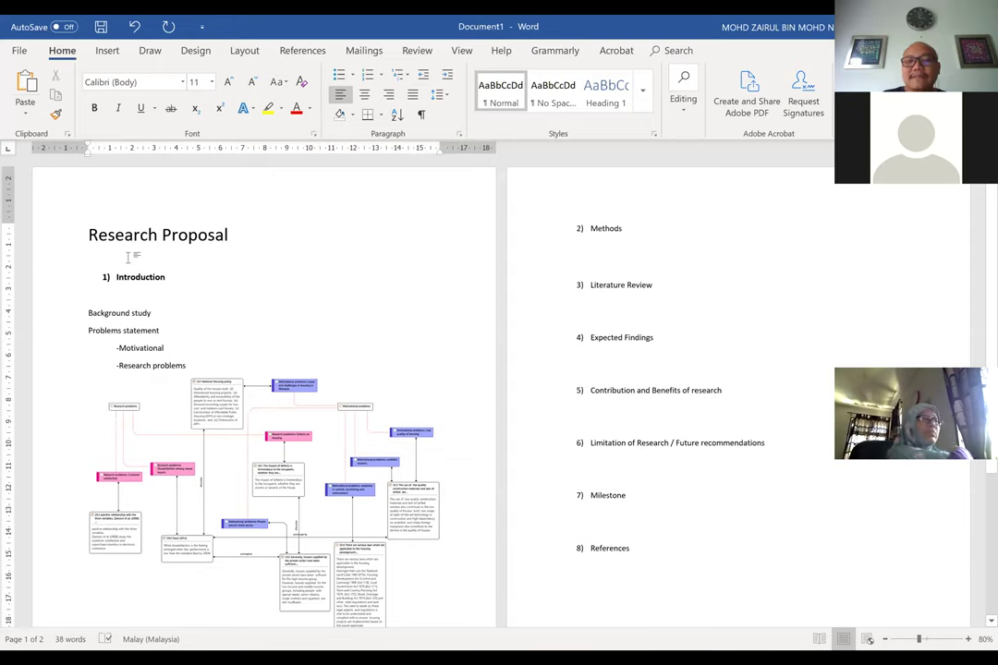
key(Return)
text(ABSTRACT)
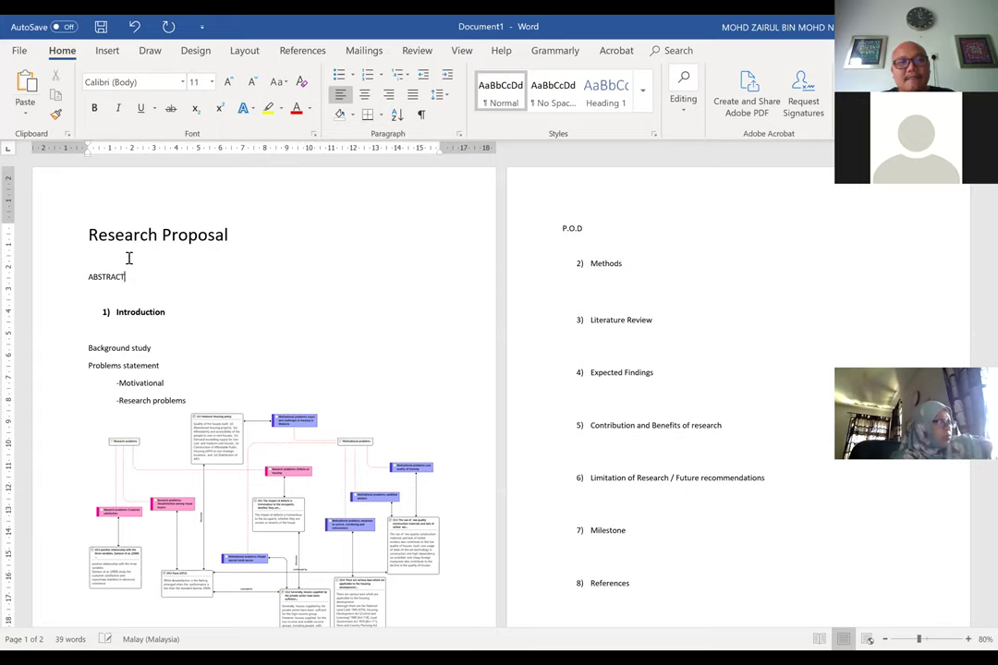
Step: Format the "ABSTRACT" line as bold with font size 18
click(71, 282)
click(93, 107)
click(212, 82)
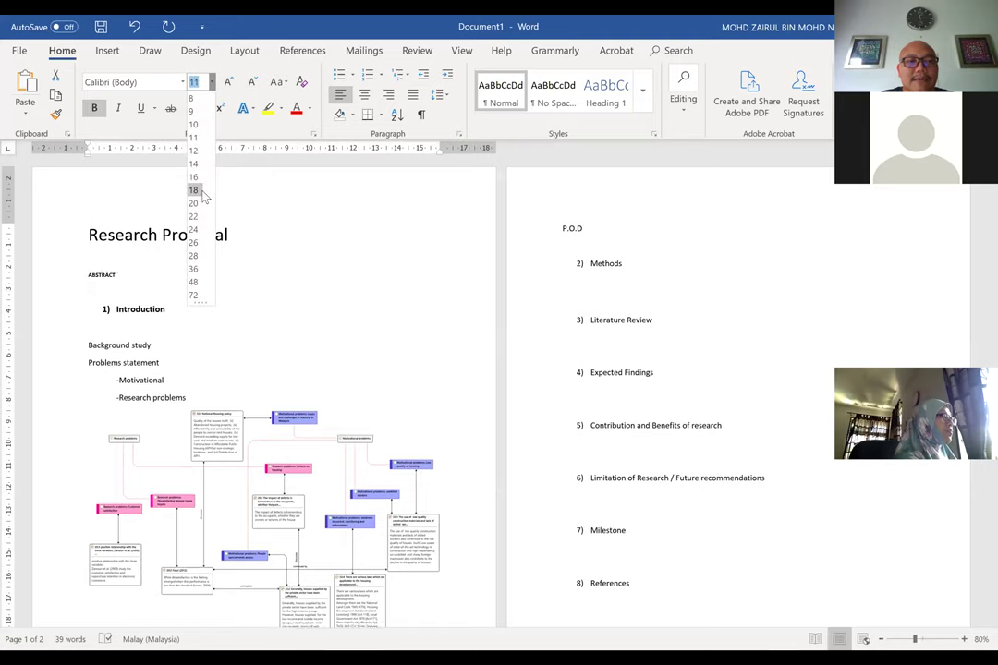
click(204, 192)
Step: Insert a block of eight empty lines between the "ABSTRACT" line and the "Introduction" heading
click(116, 301)
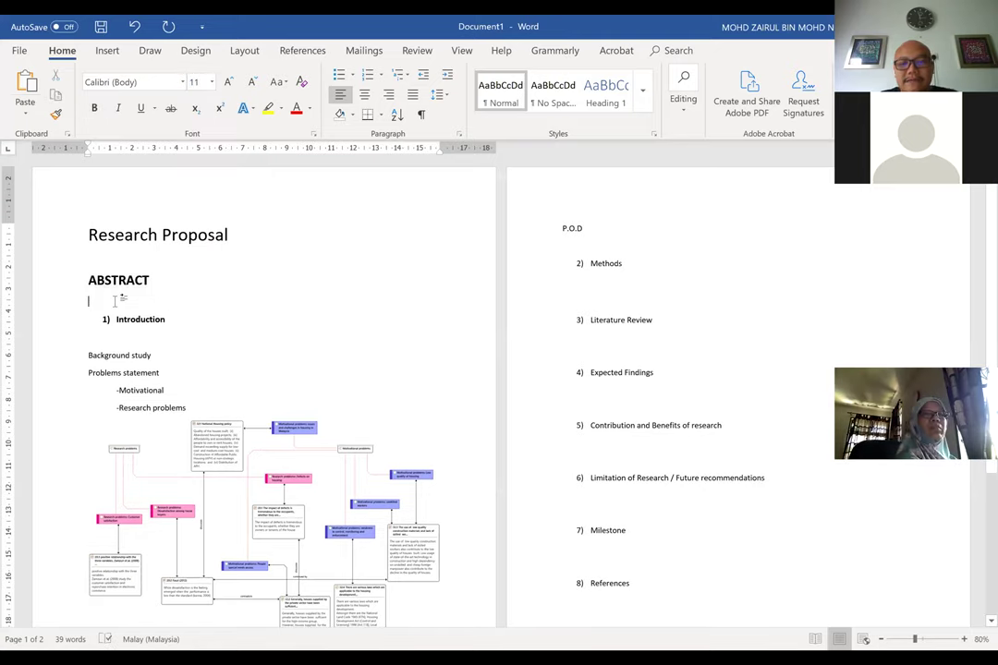
key(Return)
key(Return)
key(Return)
key(Return)
key(Return)
key(Return)
key(Return)
key(Return)
Step: Enter "Background study" and "Problems statement" on separate lines directly below the "ABSTRACT" heading
click(107, 305)
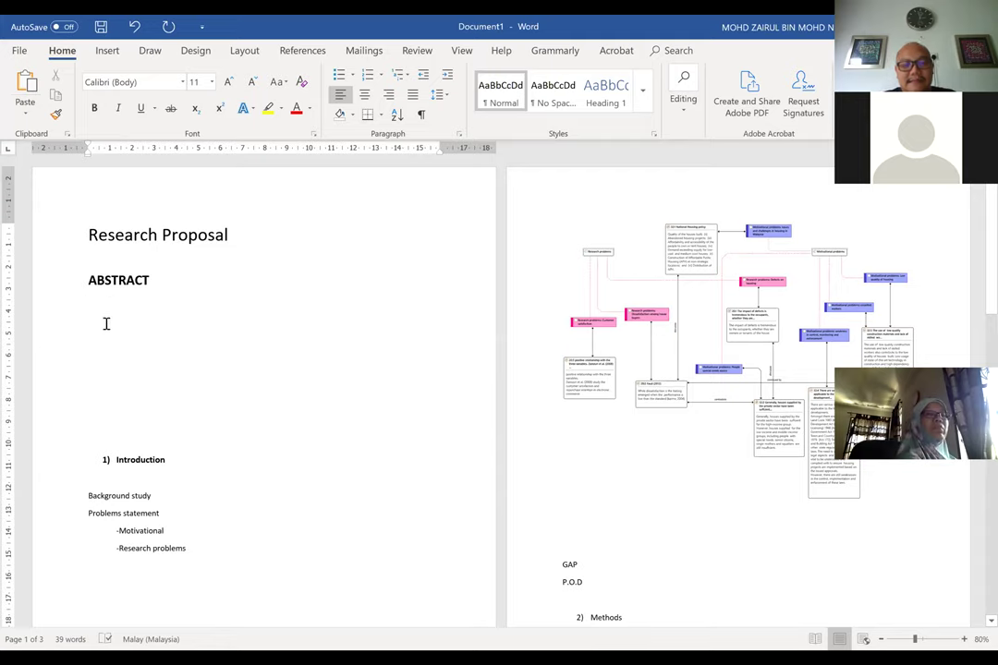
text(Backgrou)
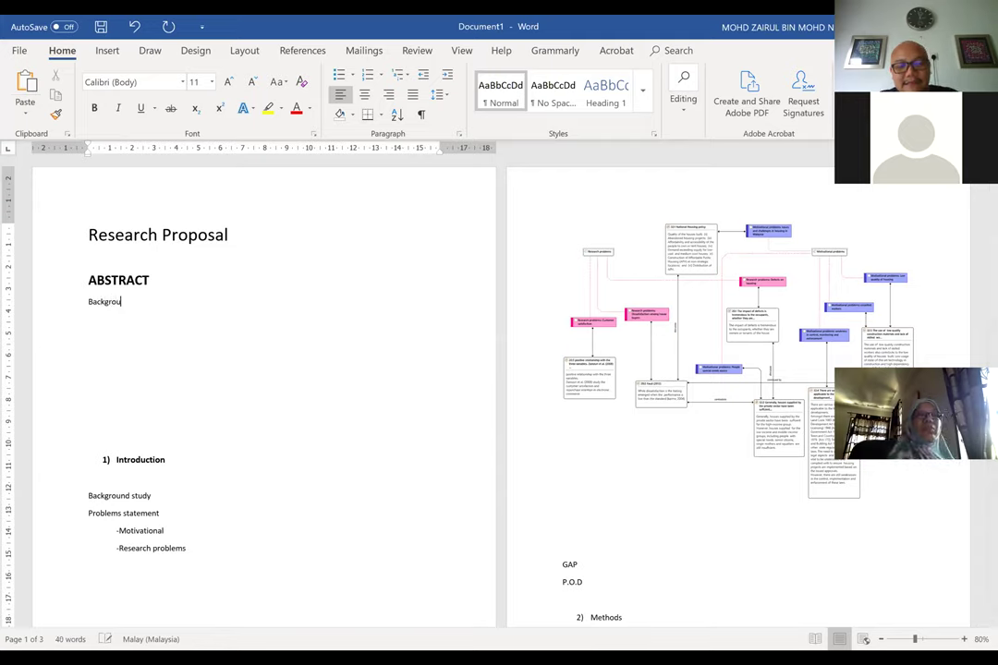
text(nd study)
key(Return)
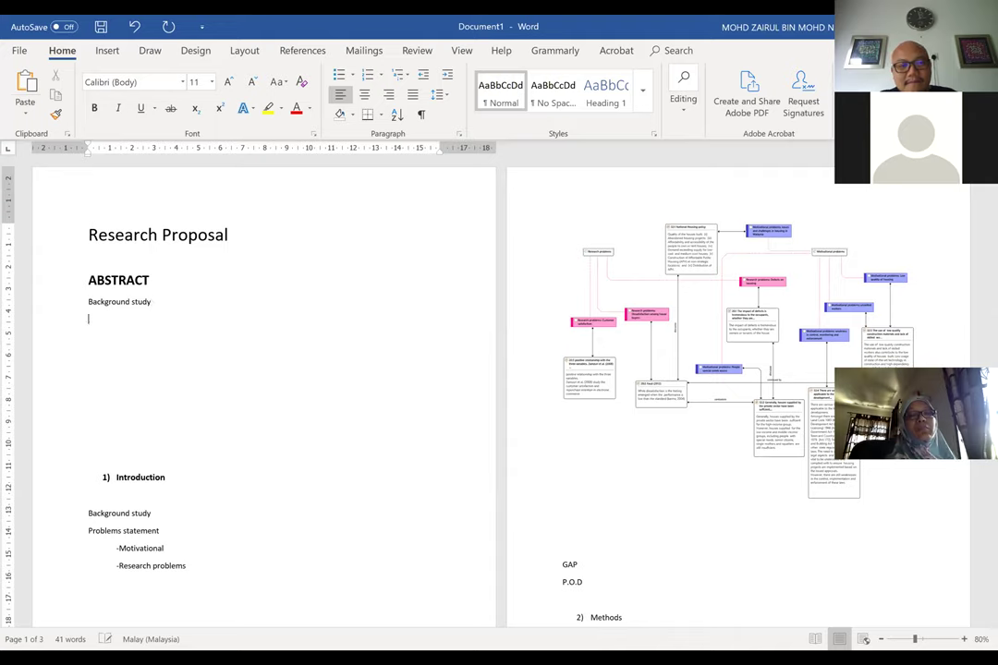
text(Problems statement)
key(Return)
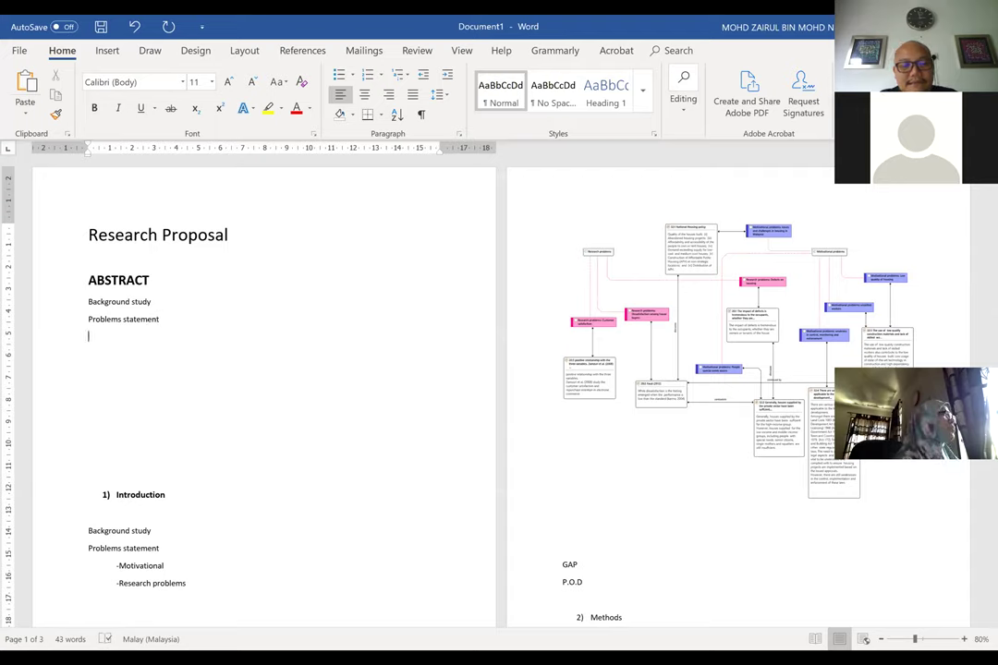
Step: Add "GAP" and "P.O.D" as the following two lines of the abstract outline
text(GAP)
key(Return)
text(P.O.F)
key(BackSpace)
text(D)
key(Return)
Step: Add "Methodology" and "Expected outcome" on separate lines below "P.O.D" in the abstract outline
text(Metho)
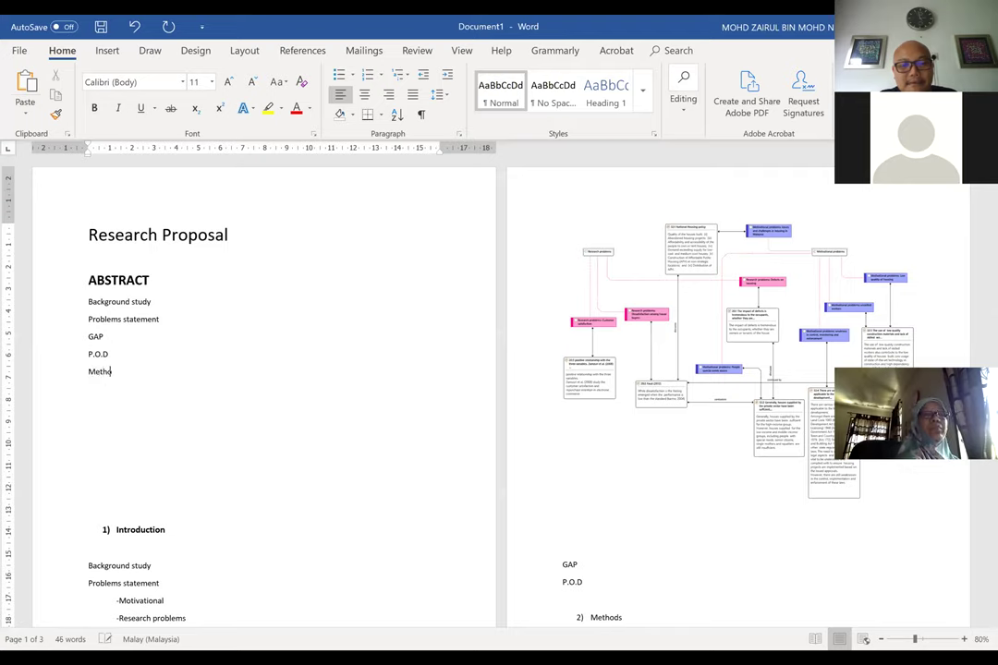
text(dology)
key(Return)
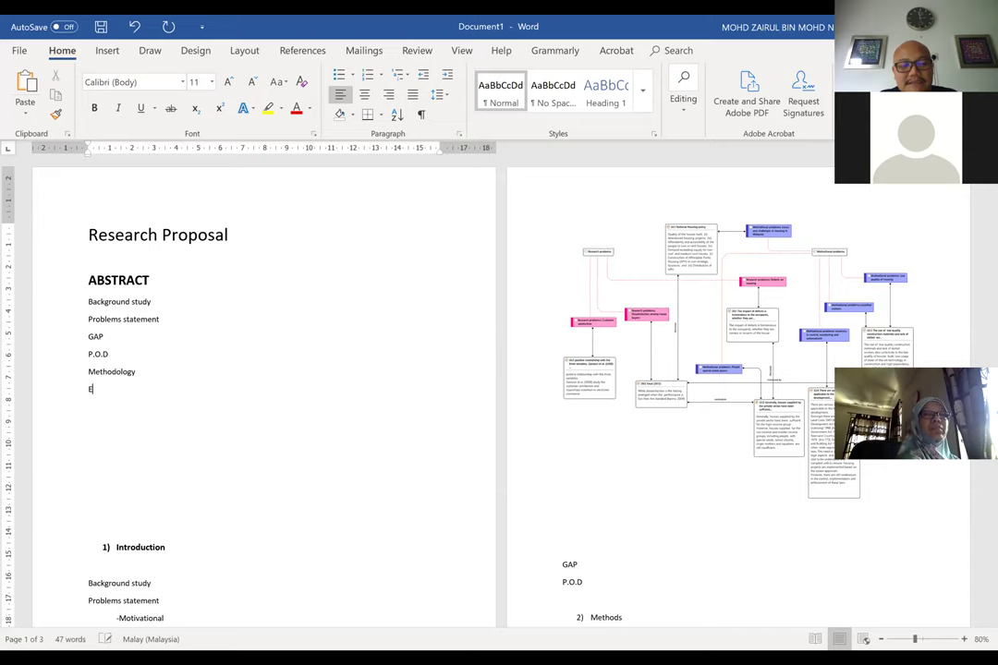
text(Expect)
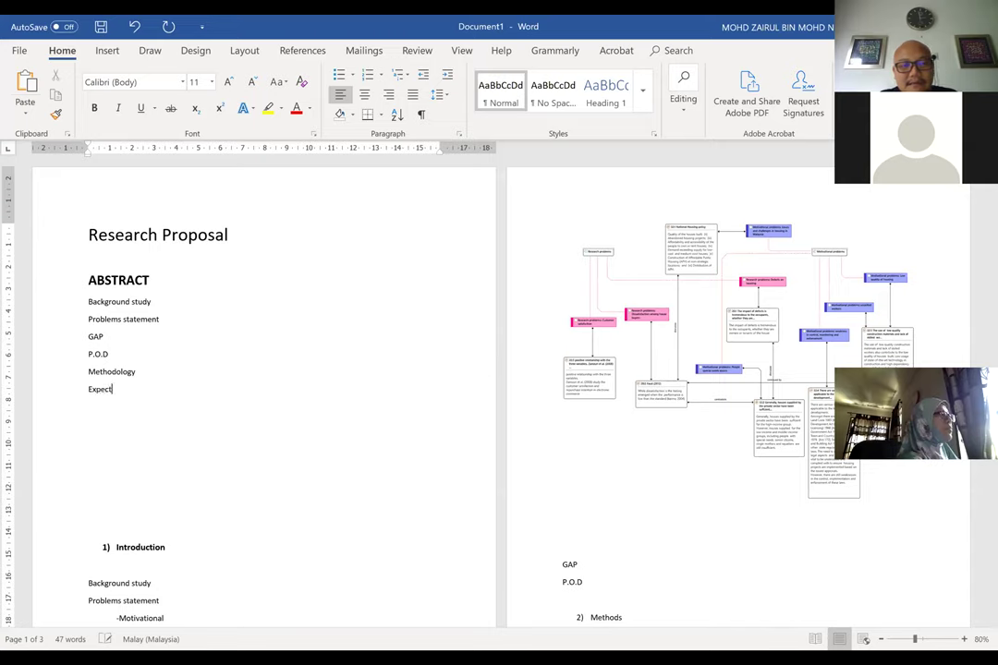
text(ed outcome)
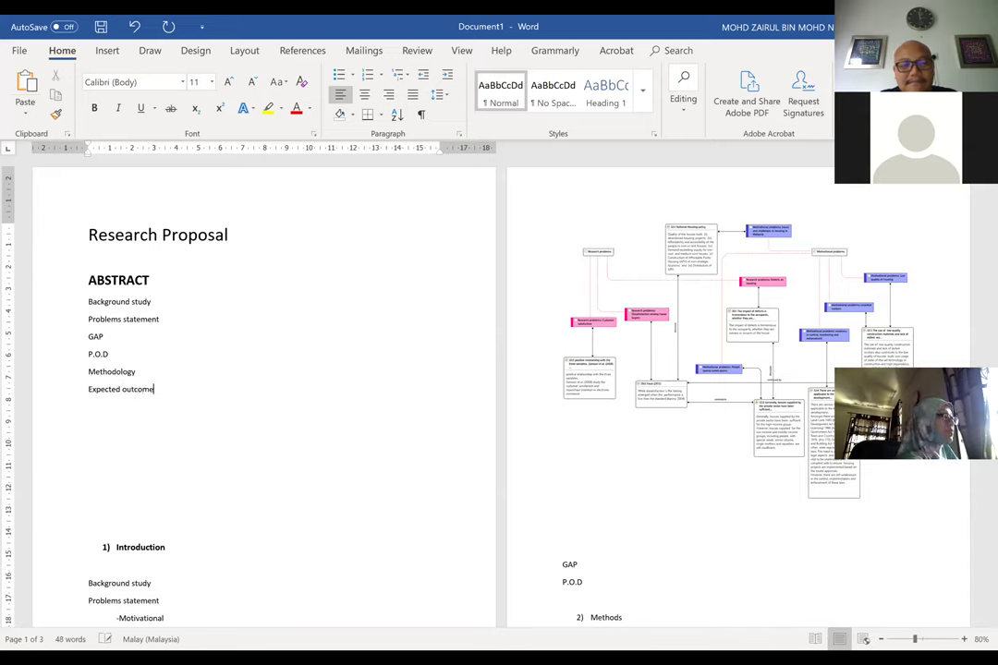
key(Return)
Step: Complete the abstract outline with the lines "Contributions and Benefits" and "Limitation"
text(CO)
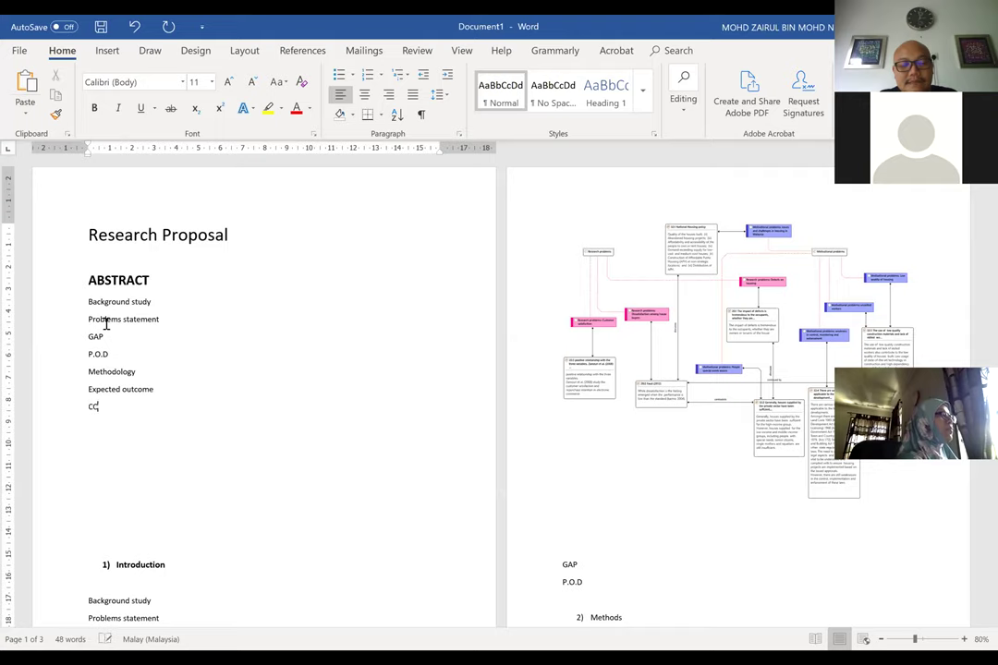
text(ntrub)
key(BackSpace)
key(BackSpace)
key(BackSpace)
key(BackSpace)
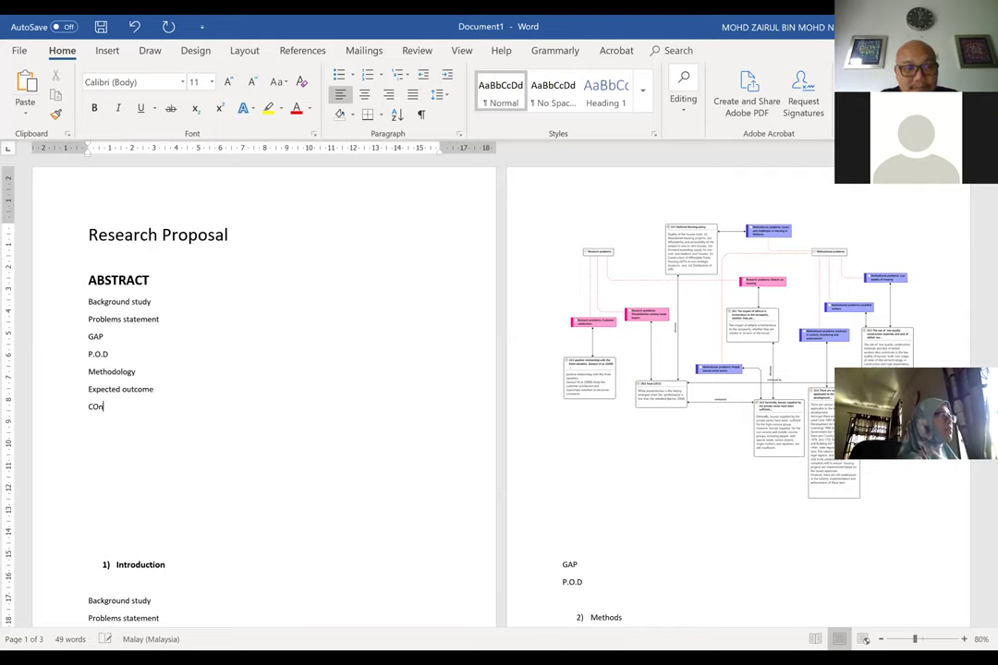
text(ontributions and)
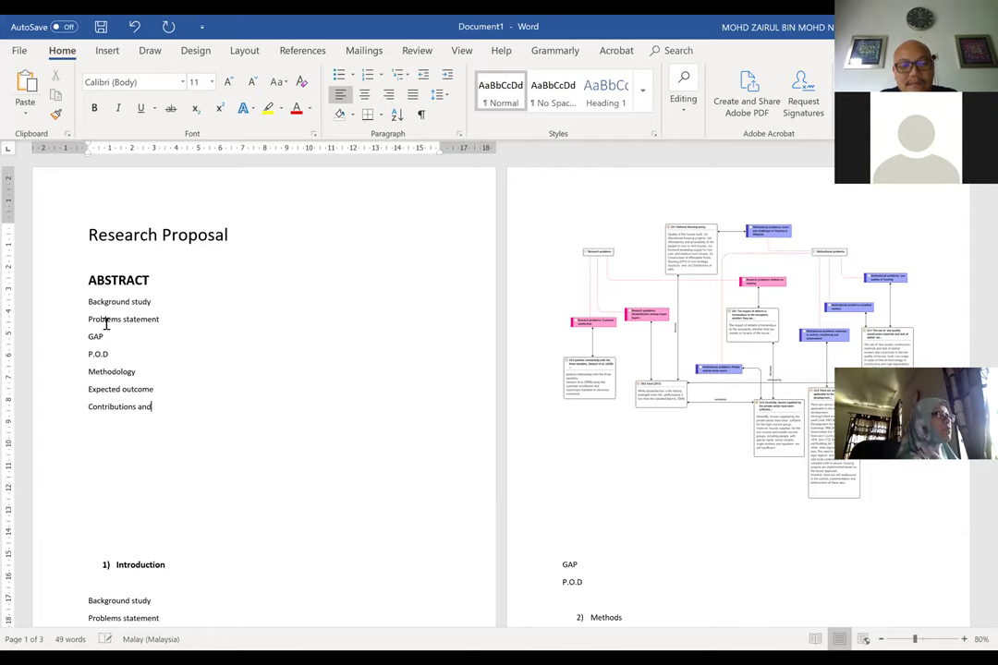
text( BEnefits)
key(Return)
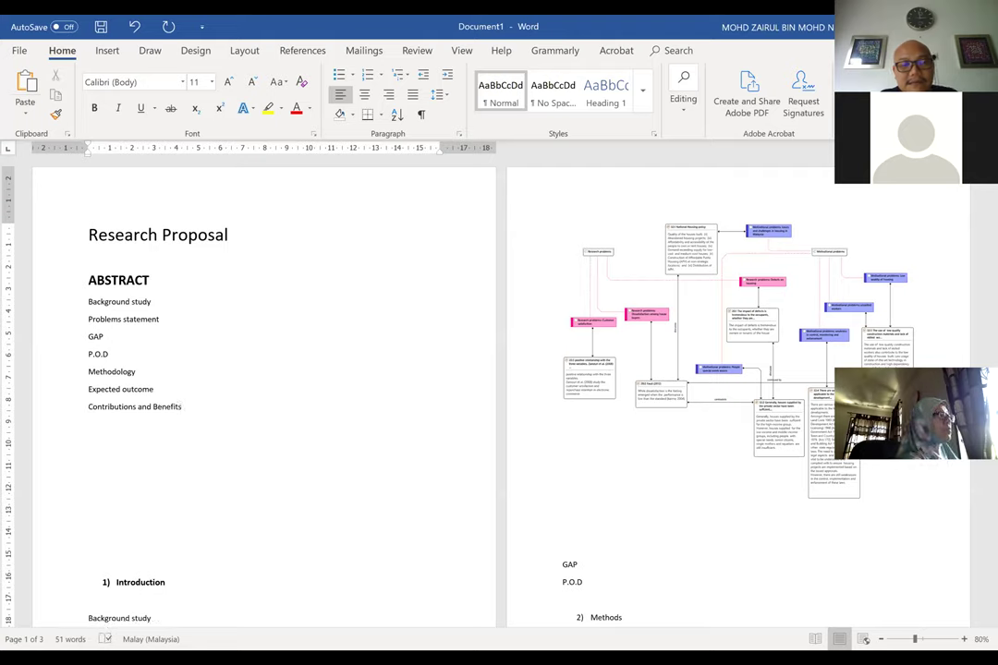
text(Limitation)
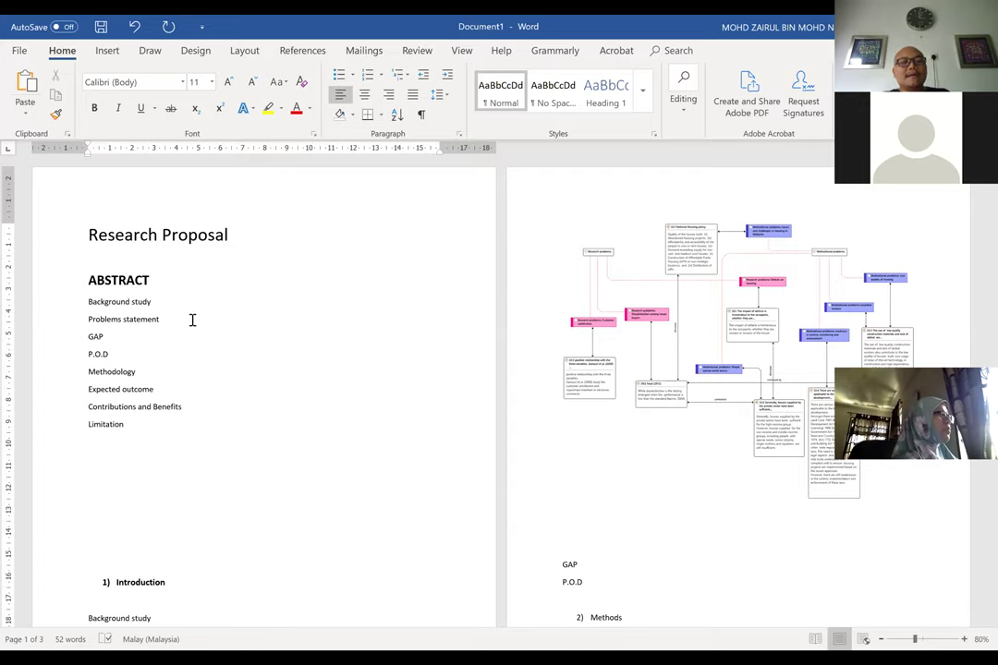
Step: Delete the surplus empty lines between "Limitation" and the "Introduction" heading, leaving one
click(105, 557)
scroll(111, 499, down, 2)
key(BackSpace)
key(BackSpace)
key(BackSpace)
key(BackSpace)
key(BackSpace)
key(BackSpace)
key(BackSpace)
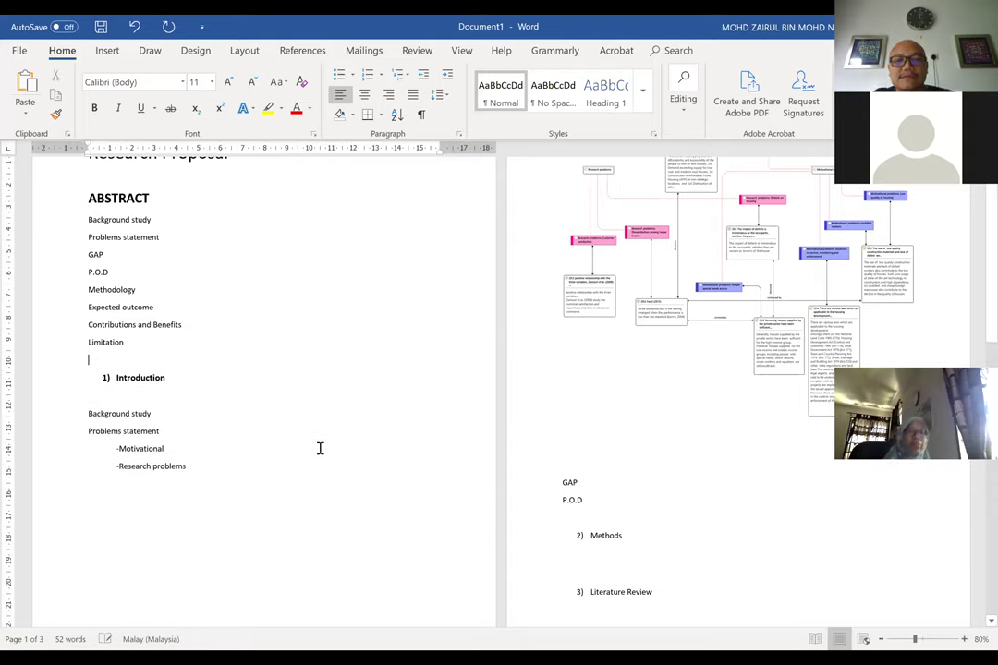
Step: Review the numbered section headings from "Introduction" through "References" across the three pages
scroll(105, 402, down, 3)
scroll(123, 401, down, 3)
scroll(377, 463, up, 7)
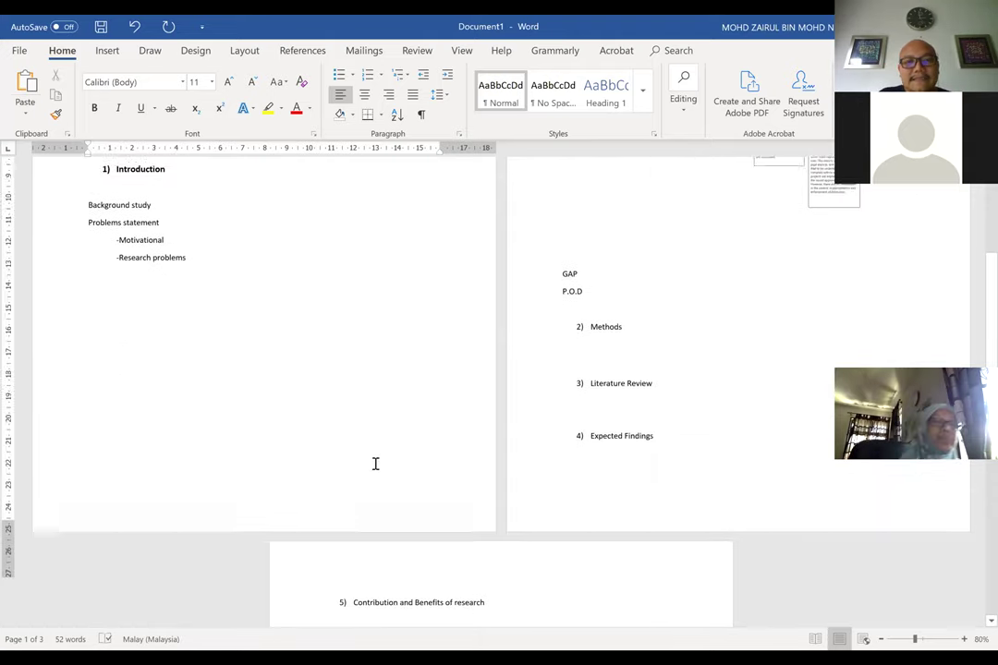
scroll(443, 468, down, 5)
scroll(592, 444, down, 2)
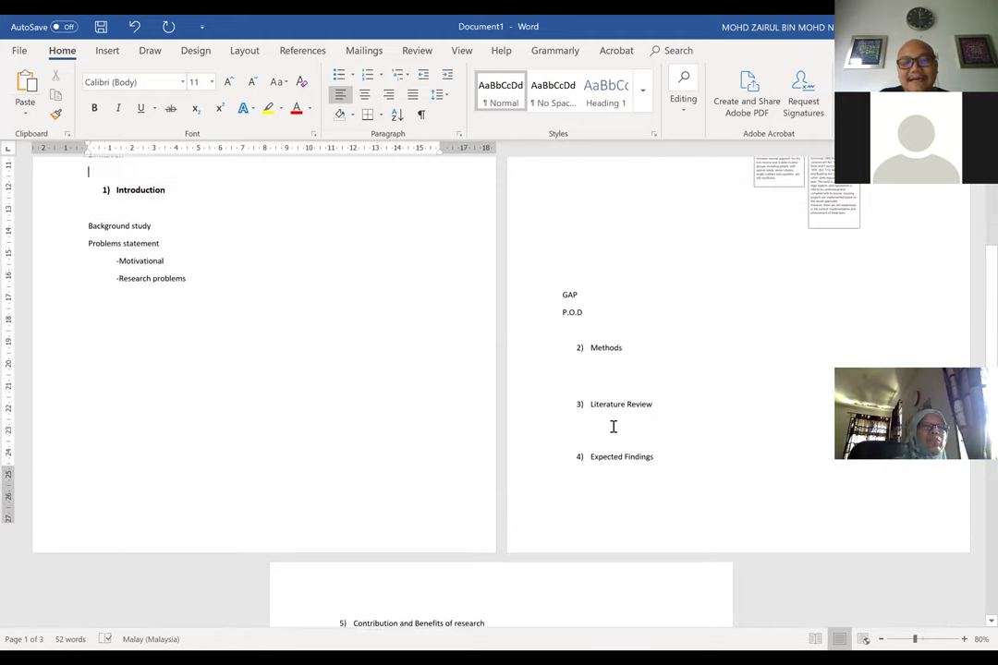
scroll(624, 398, down, 3)
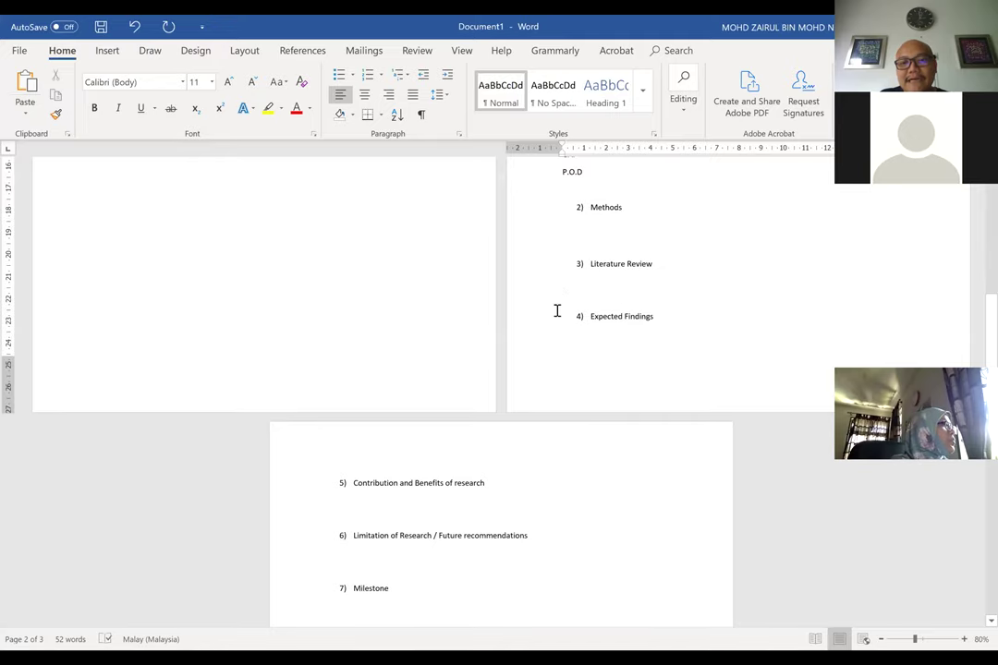
scroll(558, 311, down, 6)
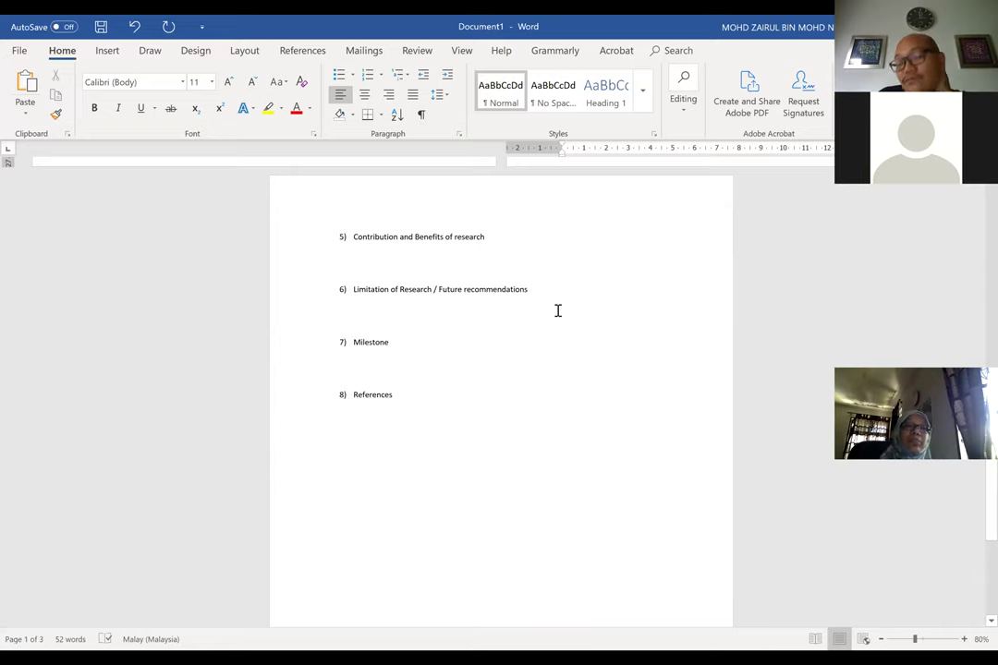
scroll(476, 391, down, 3)
scroll(476, 392, up, 6)
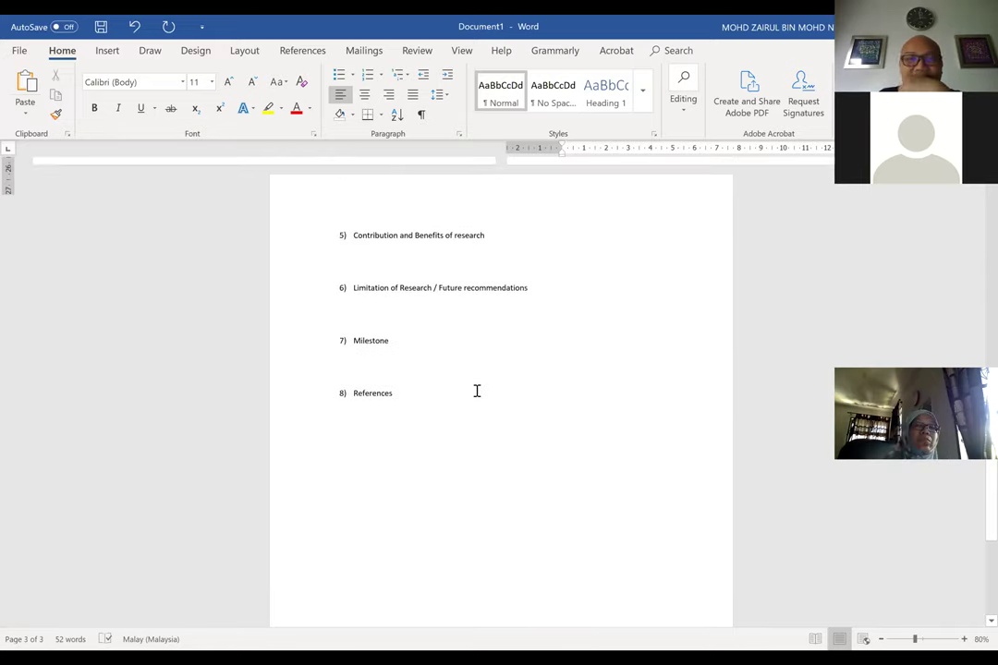
scroll(495, 392, up, 3)
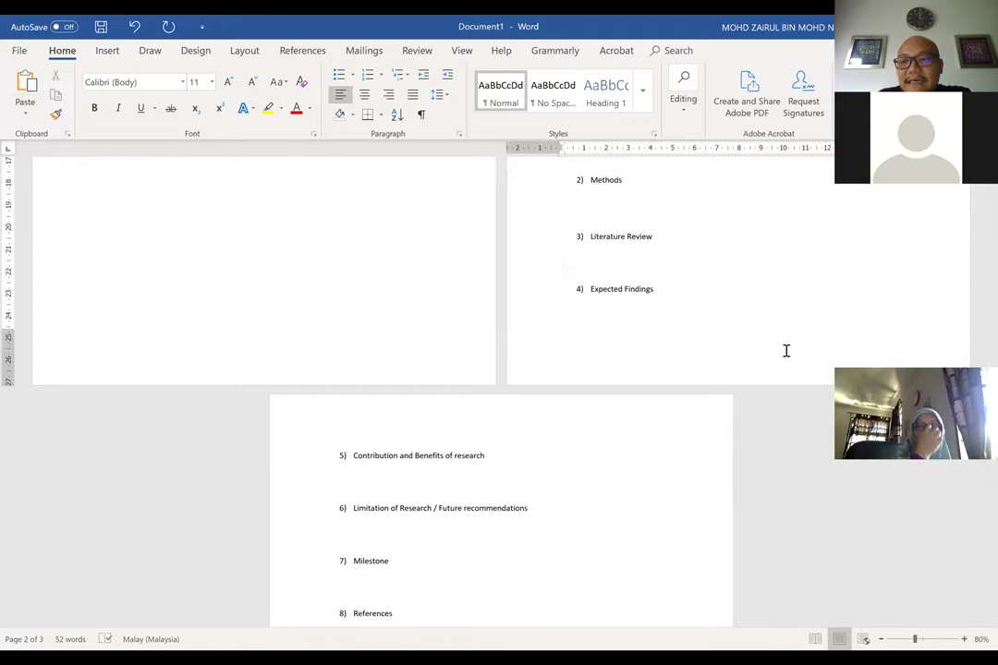
scroll(414, 265, up, 7)
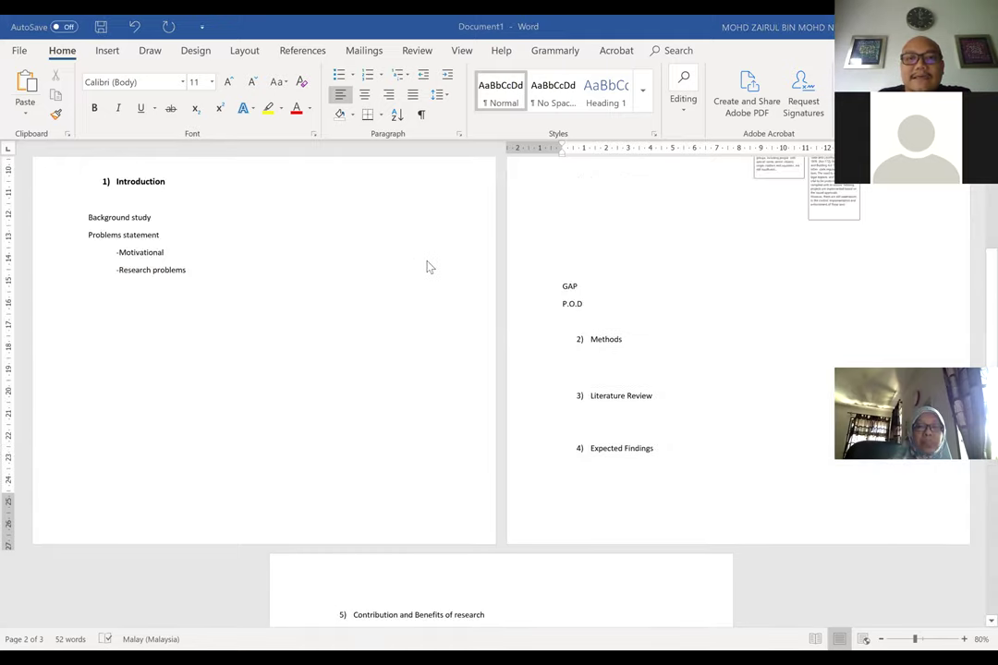
Step: Remove the two empty lines between the network picture and "GAP" on the second page
scroll(642, 398, up, 1)
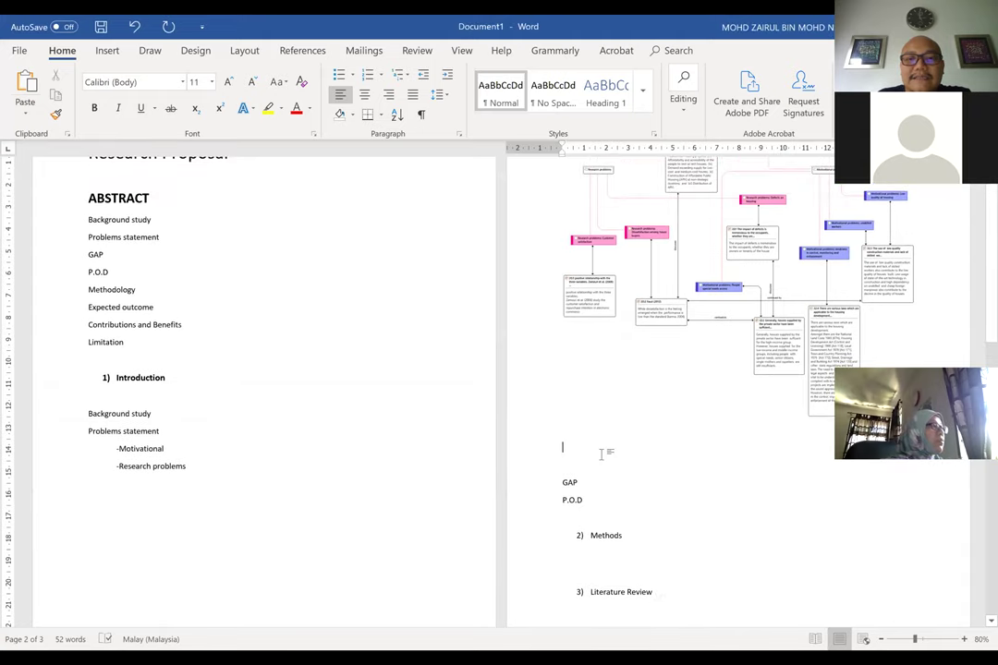
key(BackSpace)
key(BackSpace)
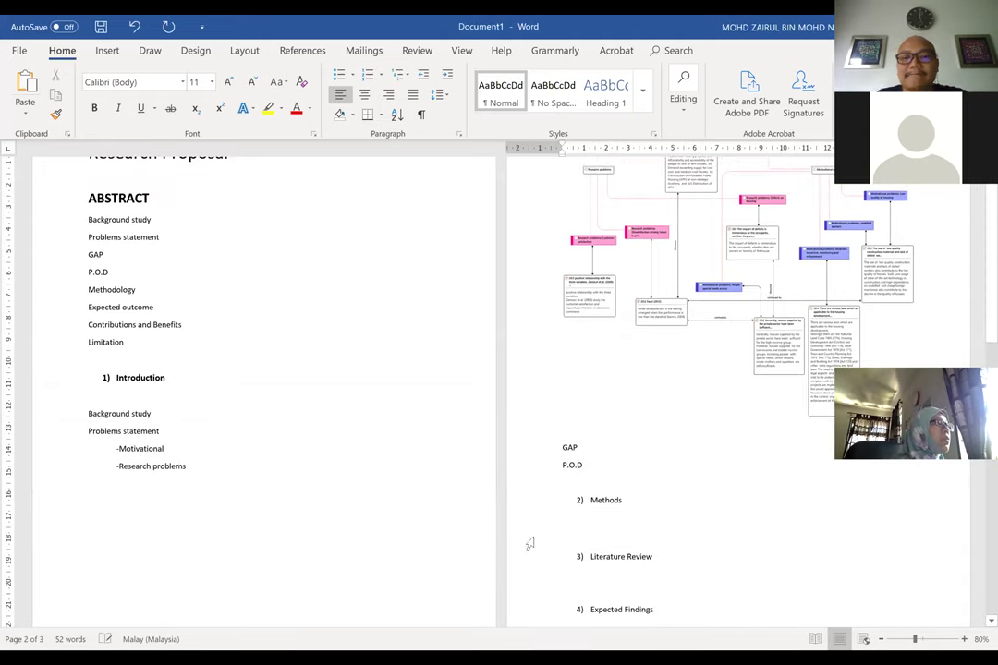
Step: Examine the abstract outline, the introduction items and the section headings on the first two pages
scroll(349, 494, down, 2)
scroll(333, 472, up, 4)
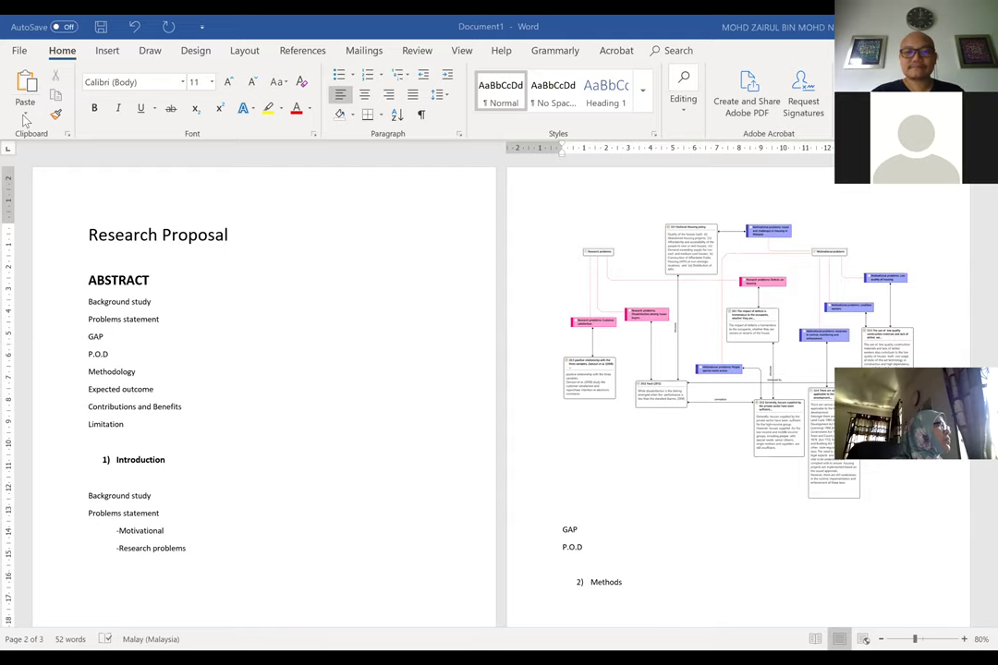
scroll(354, 406, down, 4)
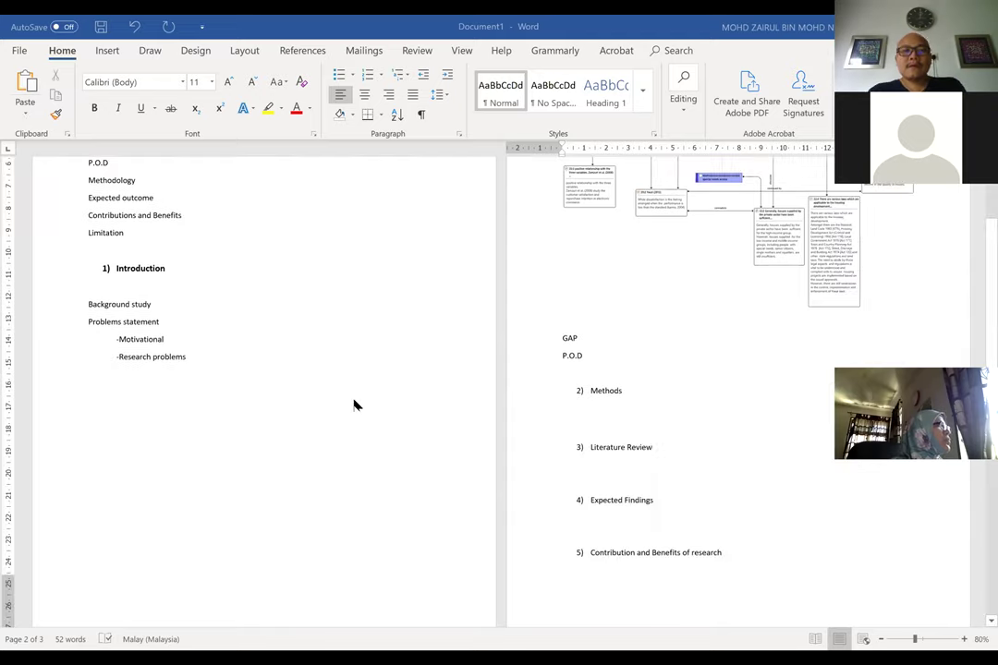
scroll(354, 406, up, 1)
scroll(351, 407, up, 3)
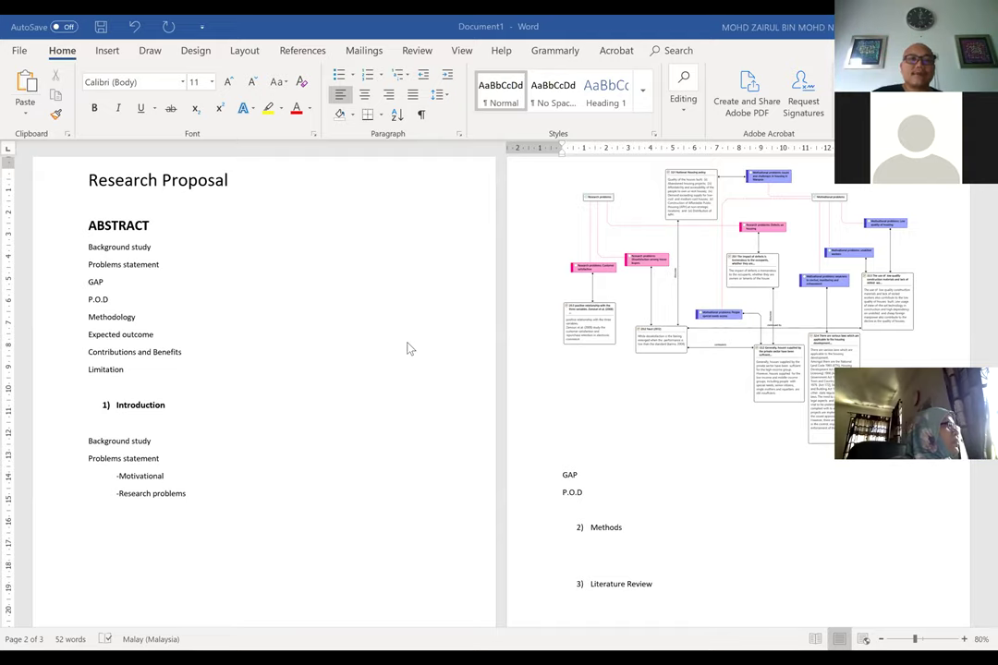
scroll(499, 453, down, 3)
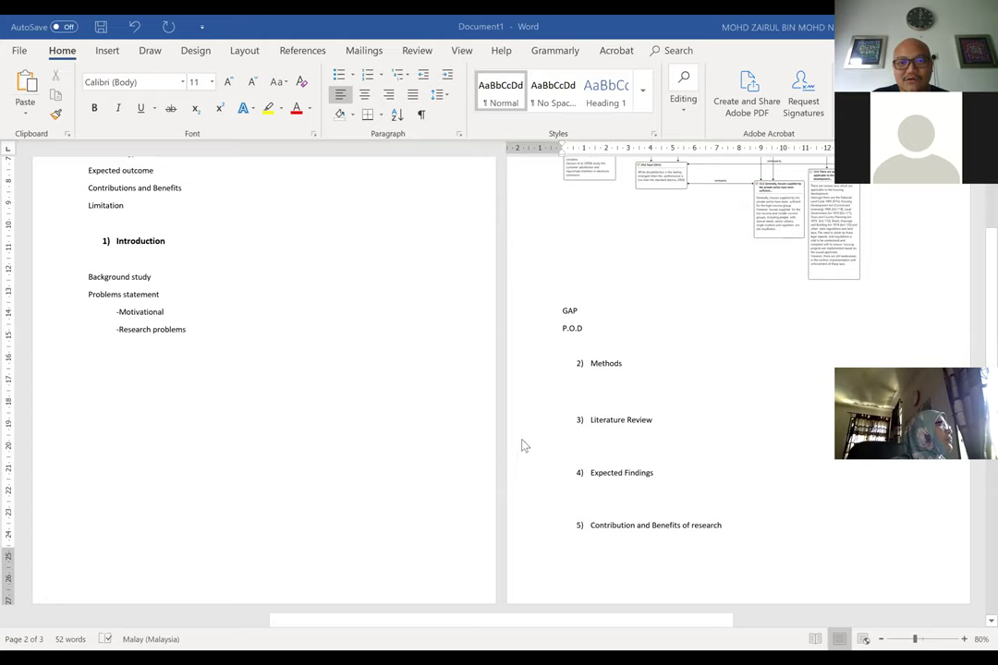
scroll(524, 447, down, 1)
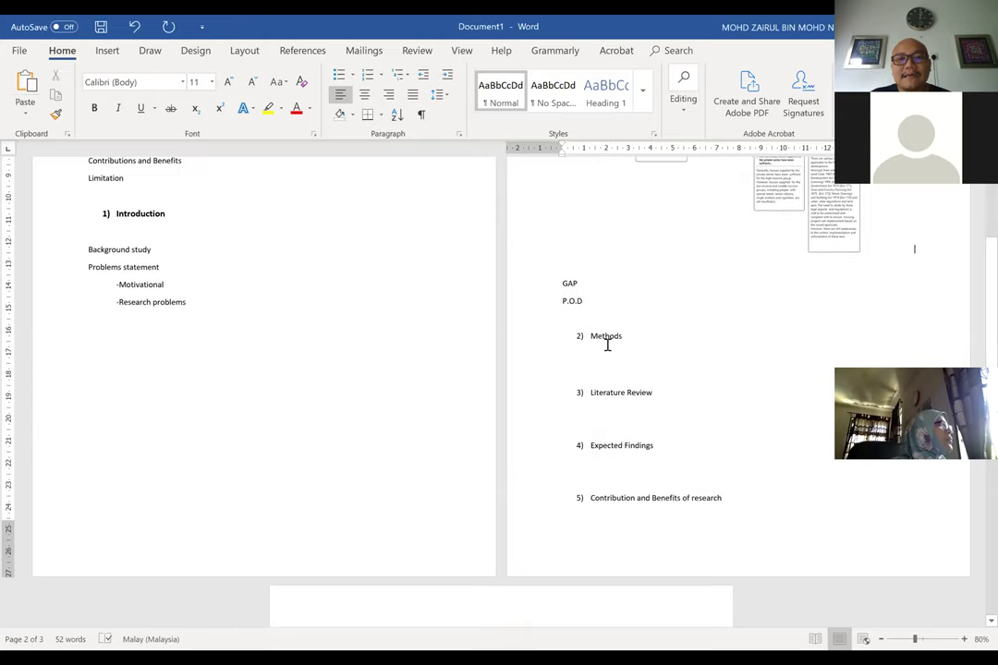
scroll(588, 370, up, 2)
scroll(152, 428, down, 1)
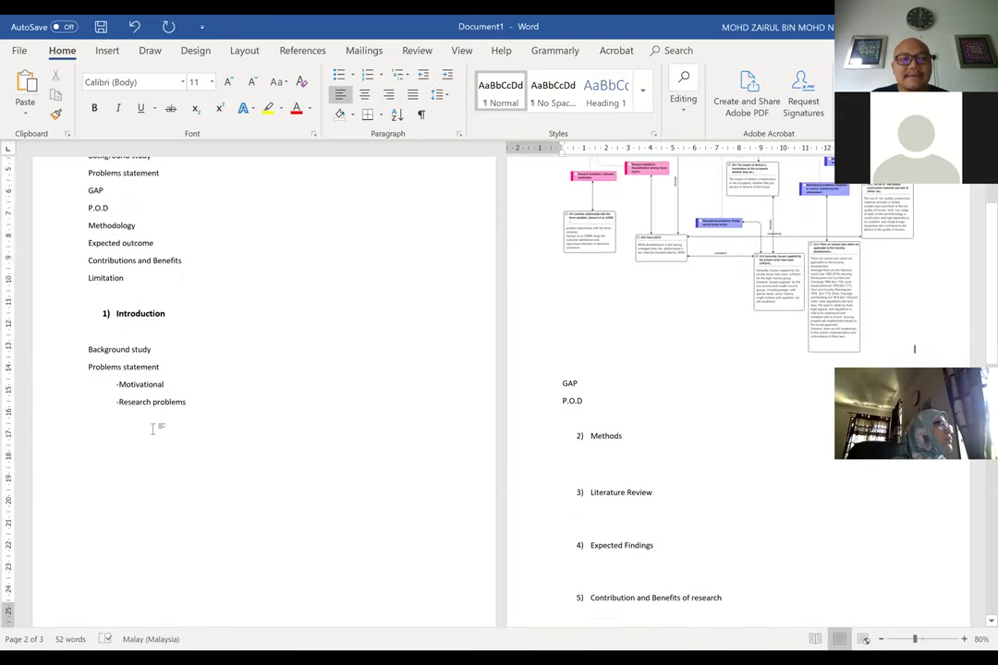
Step: Add the lines "2) Research Questions" and "3) Research Objectives" between "P.O.D" and the "Methods" heading
scroll(153, 428, down, 2)
click(600, 322)
text(2))
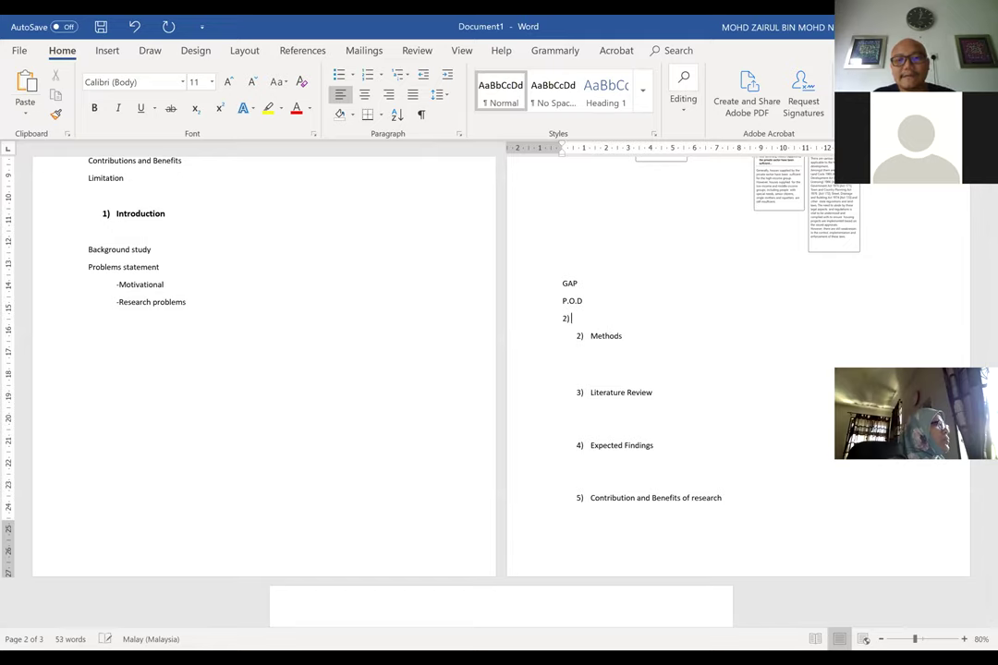
text( Research Questions)
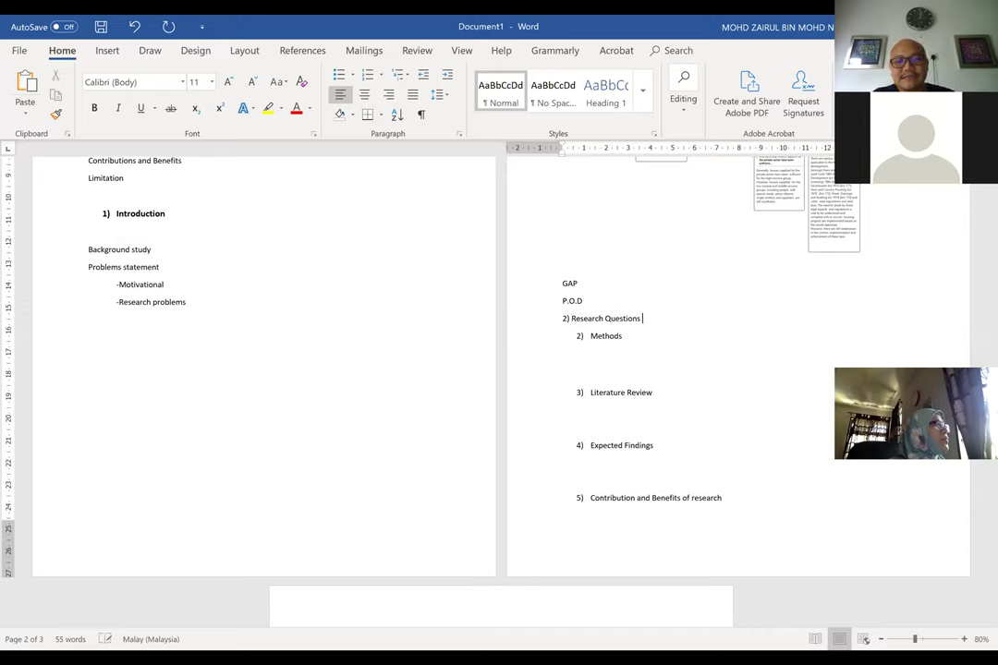
key(Return)
text(3))
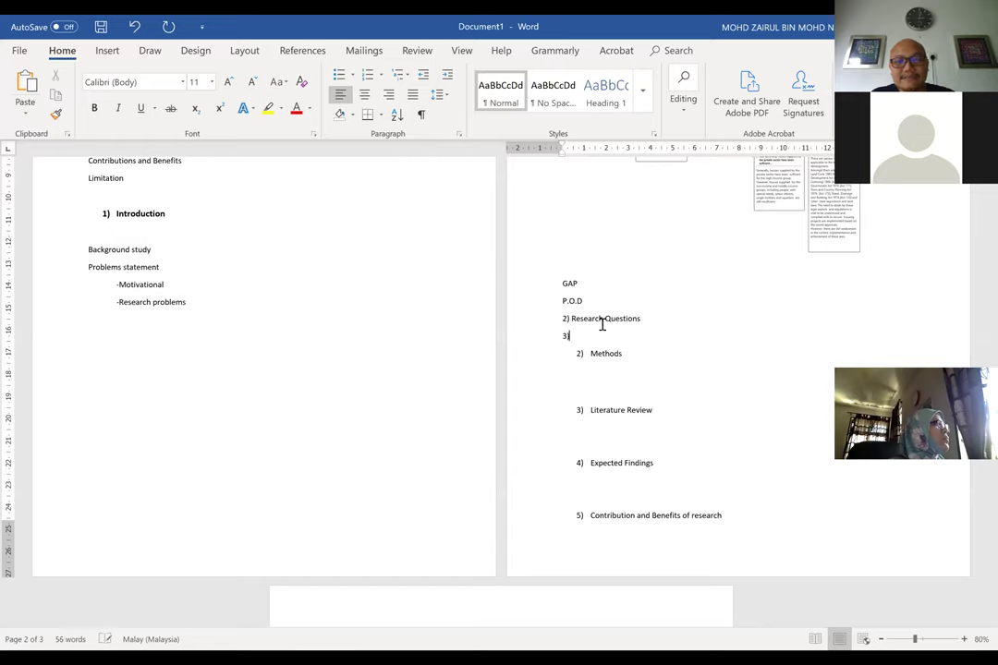
text( Resea)
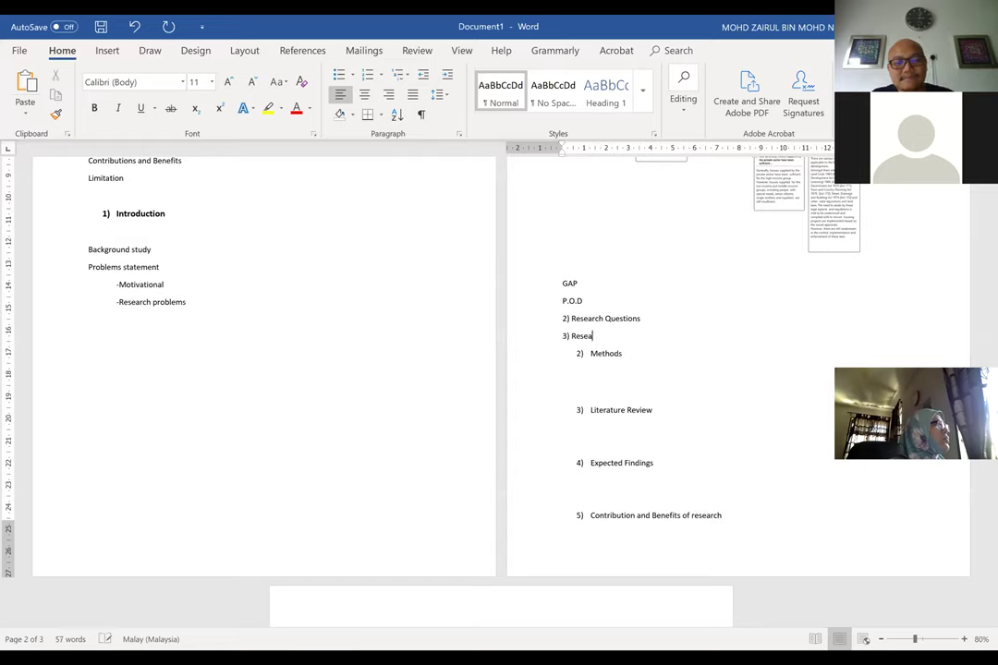
text(rch Objectives)
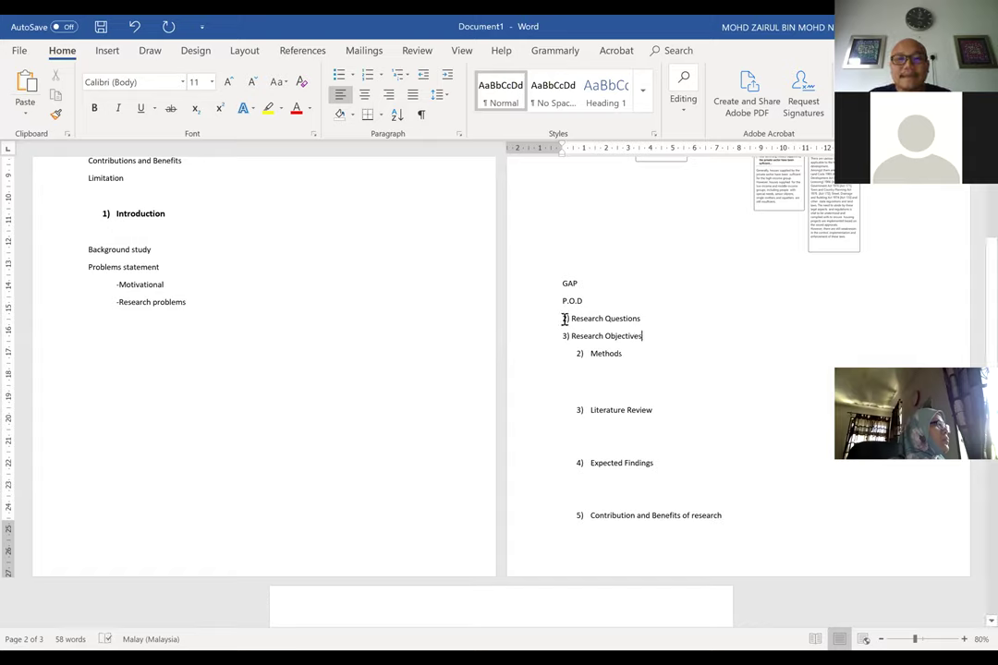
Step: Turn "Research Questions" and "Research Objectives" into items of the numbered heading list and add empty lines below each
drag(542, 323, 540, 342)
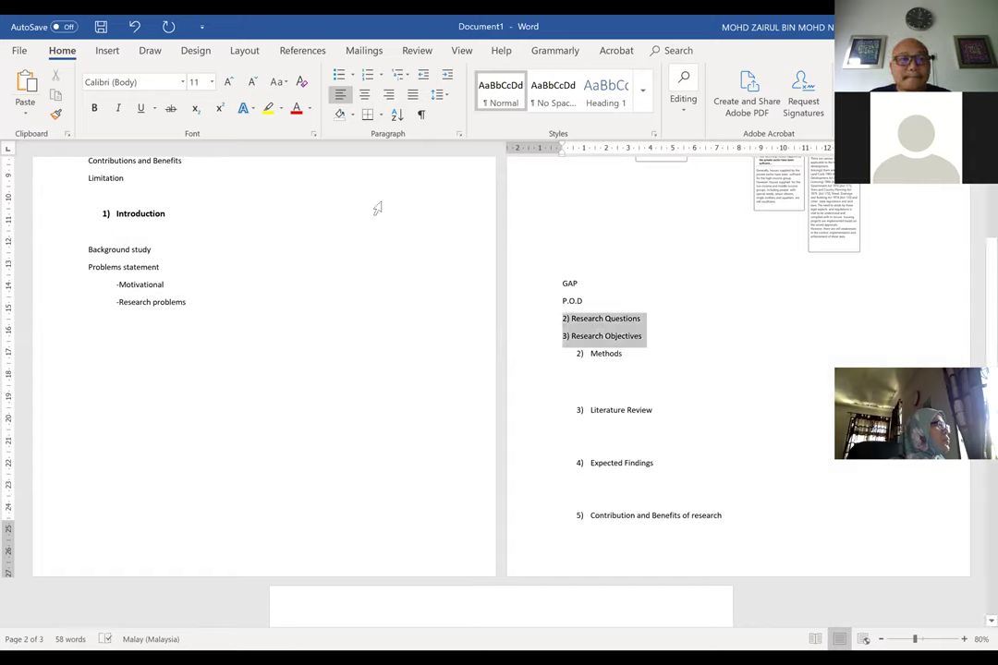
click(367, 74)
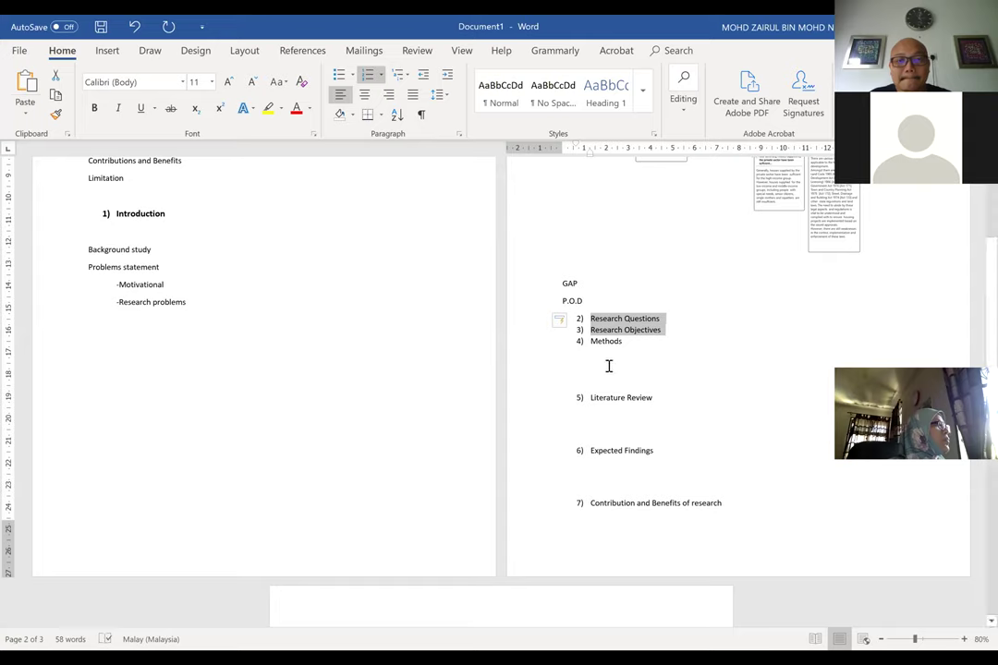
key(Up)
click(672, 319)
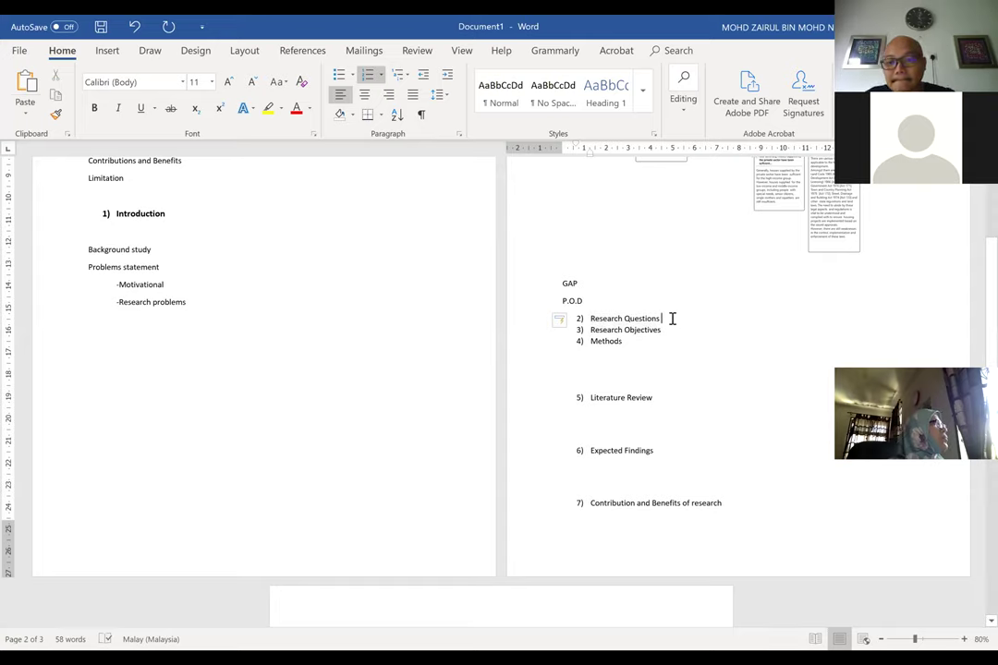
key(Return)
key(Return)
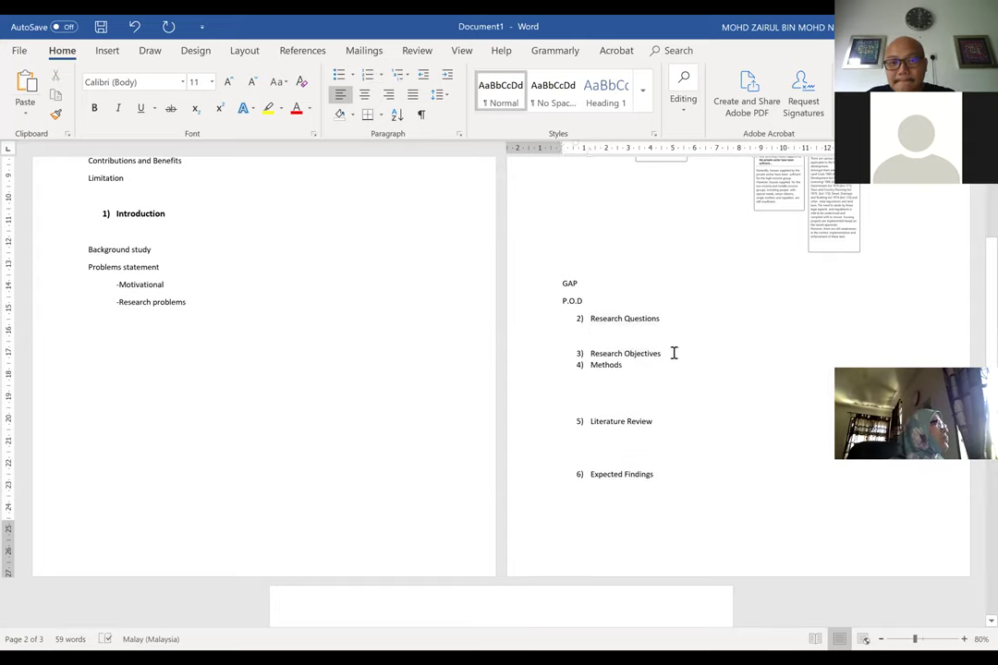
click(673, 352)
key(Return)
key(Return)
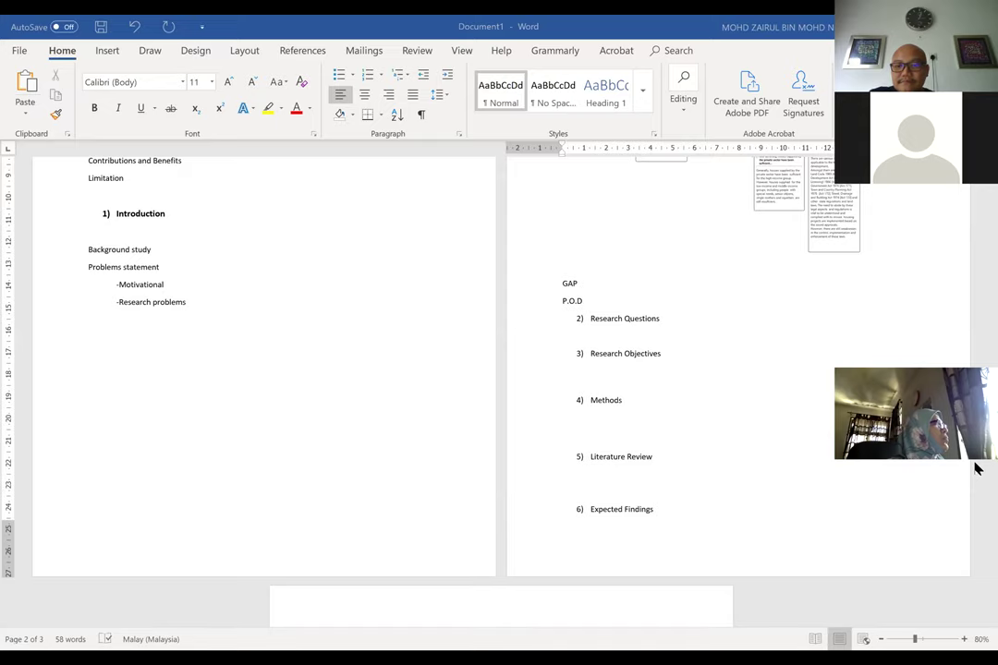
Step: Review the whole proposal outline, from the abstract items and introduction through the numbered headings down to "References"
scroll(664, 386, down, 2)
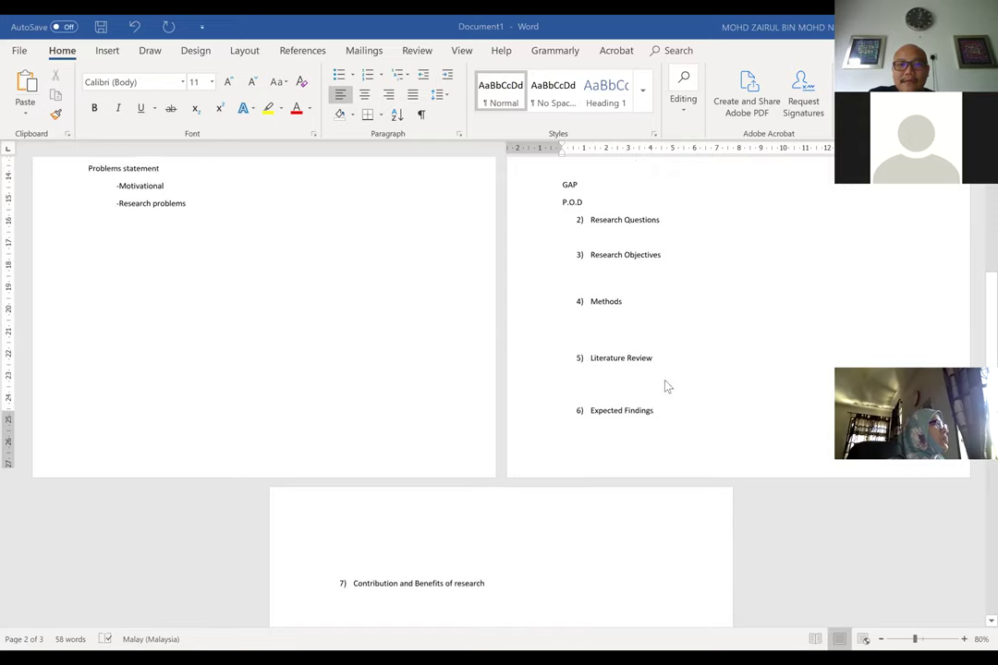
scroll(323, 338, up, 6)
scroll(316, 346, down, 7)
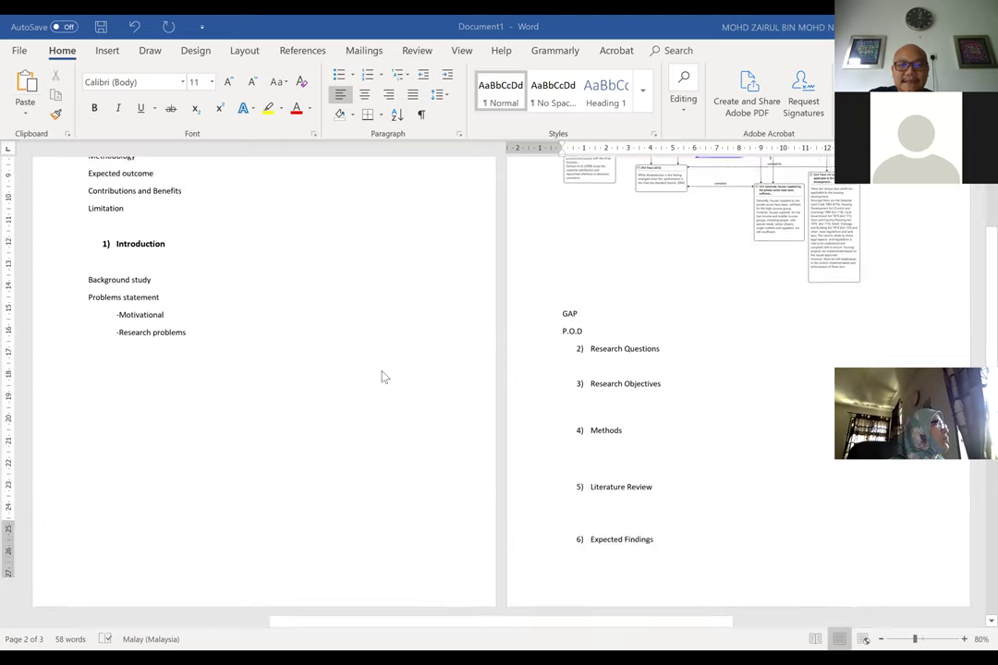
scroll(390, 335, up, 5)
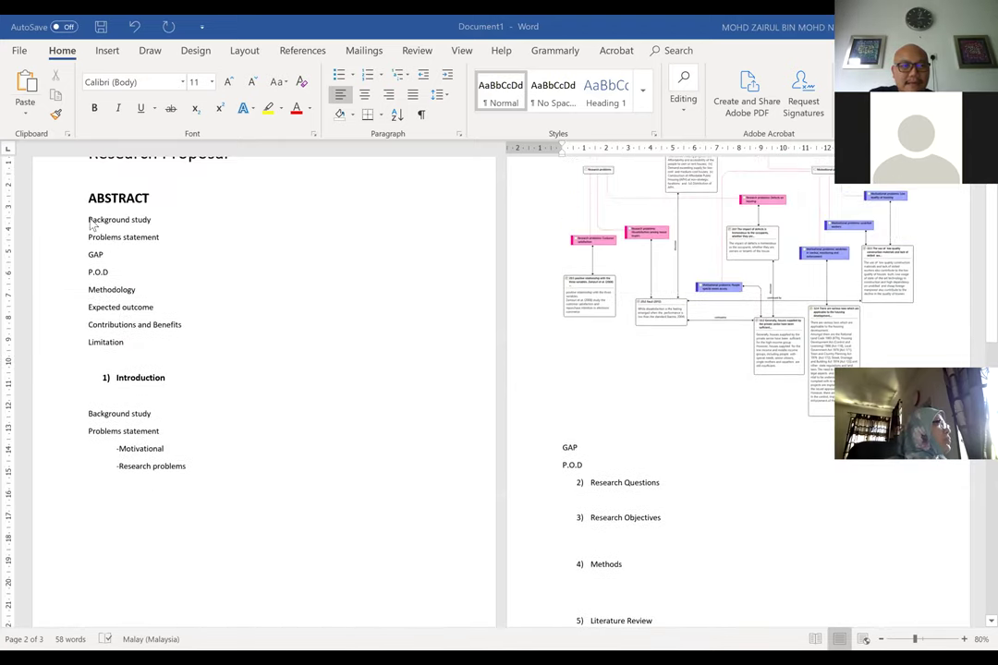
scroll(70, 389, down, 3)
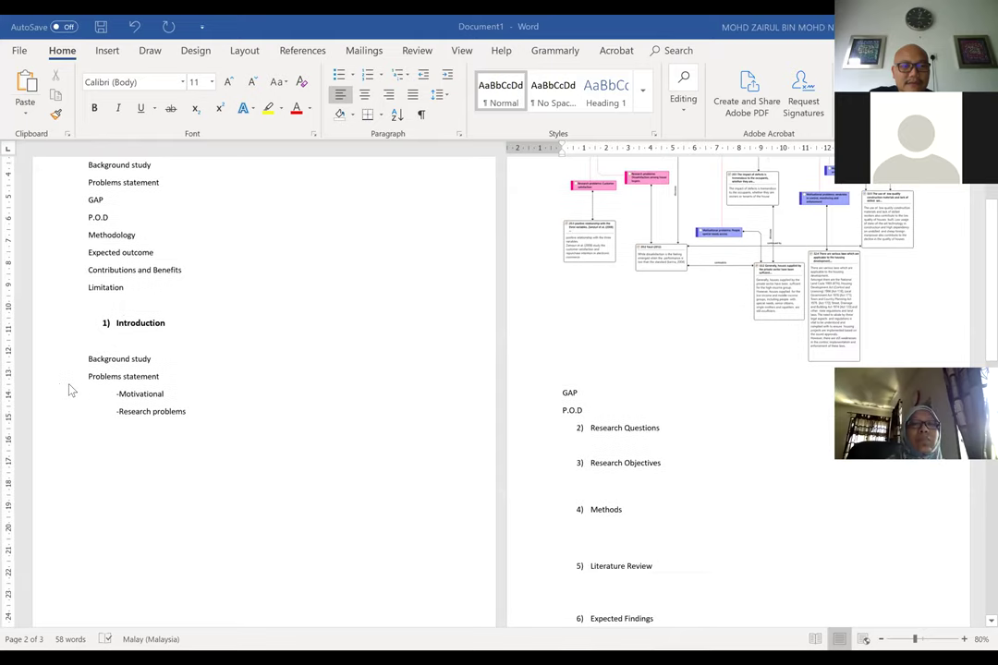
scroll(677, 289, up, 3)
scroll(678, 289, down, 5)
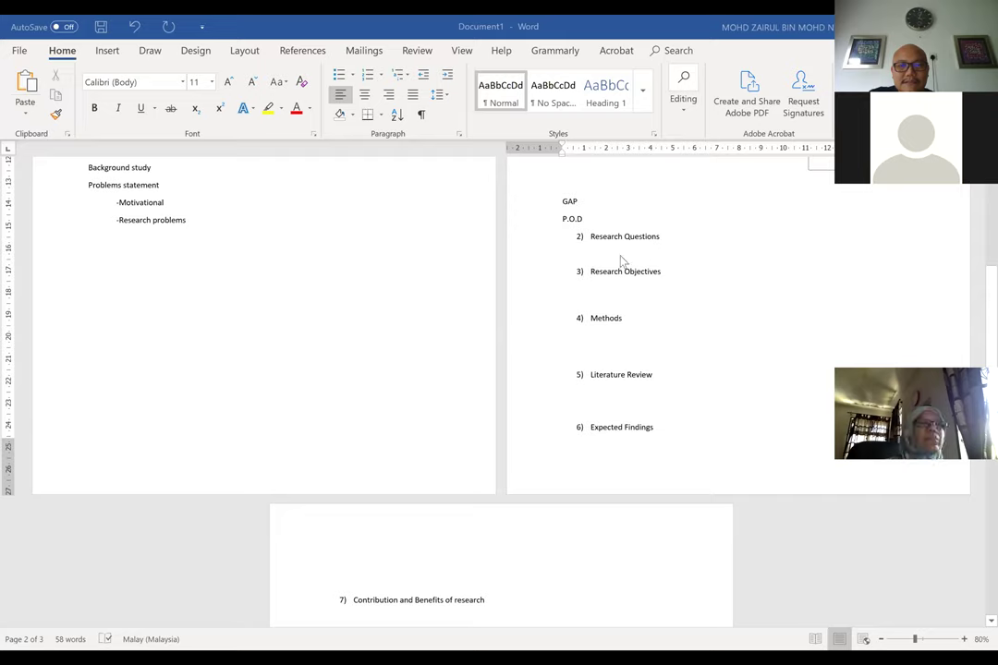
scroll(623, 264, down, 2)
scroll(645, 260, down, 5)
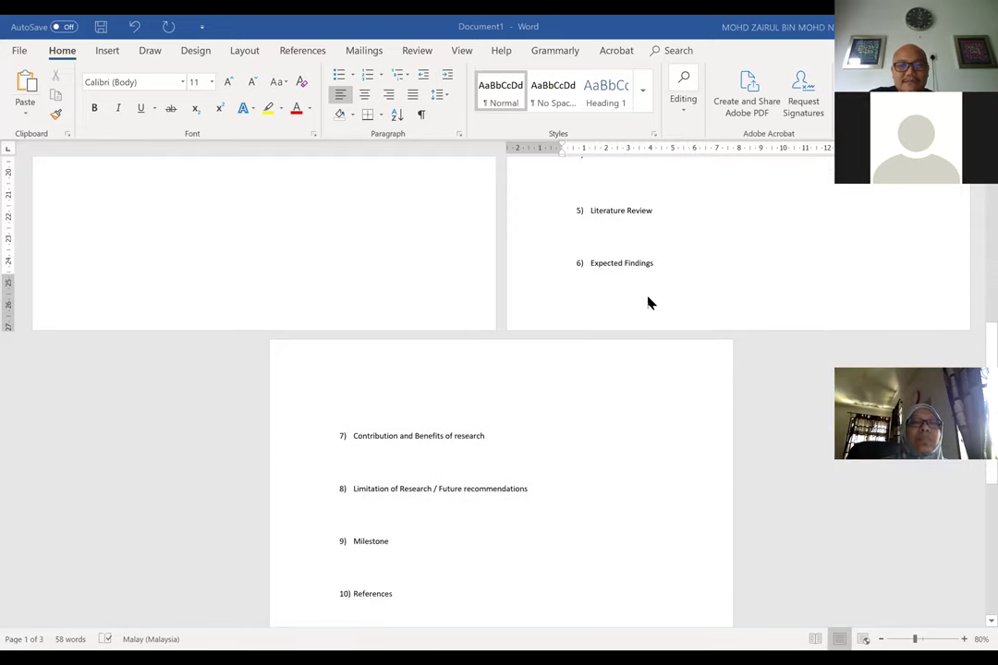
scroll(648, 302, down, 12)
scroll(491, 353, down, 1)
scroll(467, 334, up, 5)
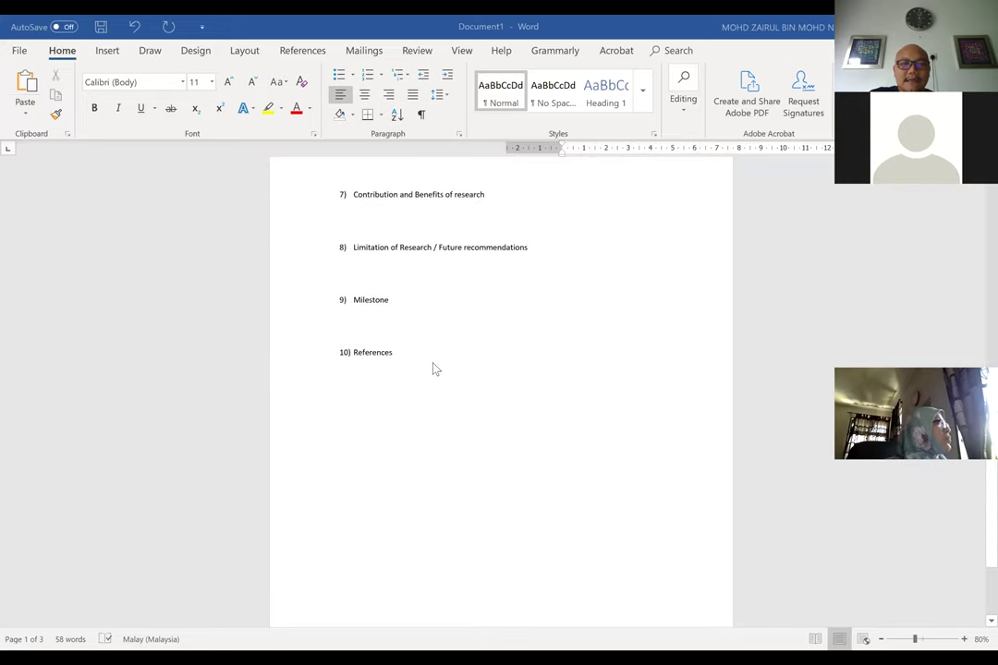
Step: Add the note "Write within 15 – 20 pages" as unnumbered text below the "References" heading
click(434, 365)
key(Return)
key(BackSpace)
key(Return)
text(Write within 15 - )
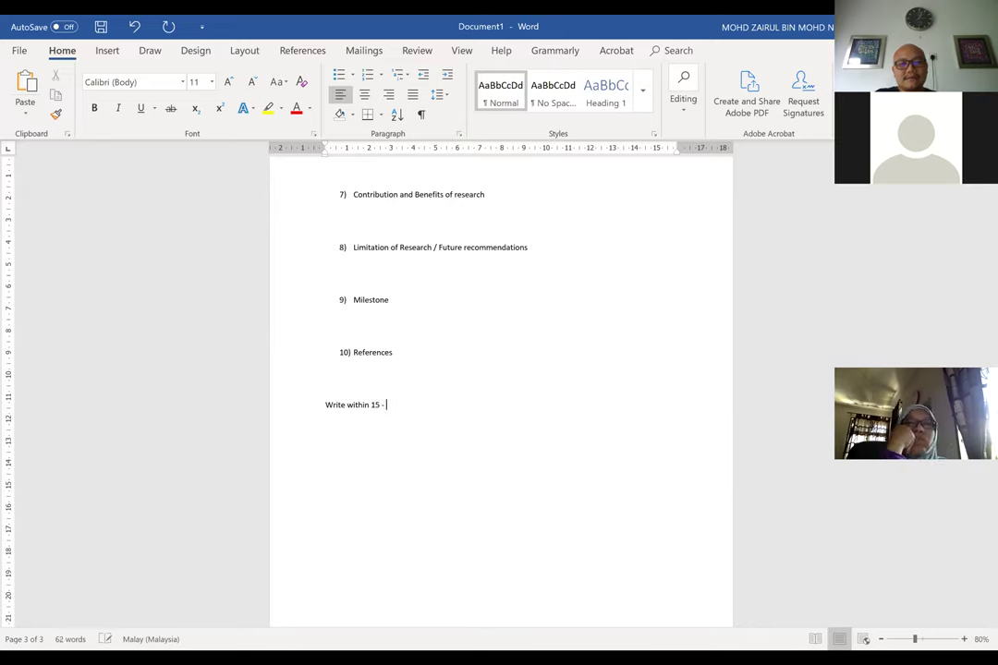
text(20 pages)
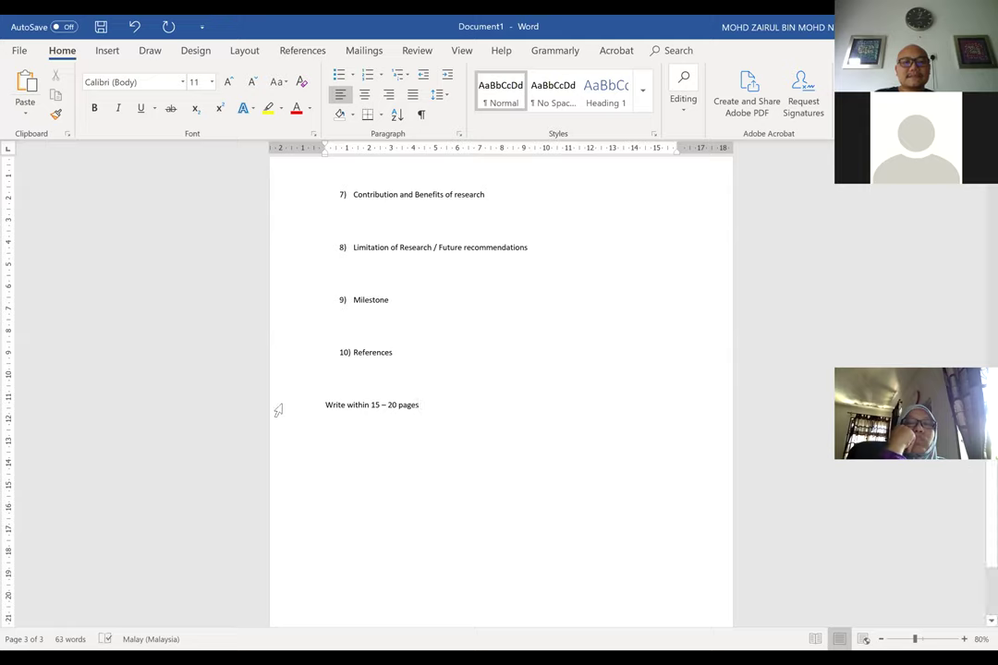
Step: Format the page-length note below "References" with font size 36 and red text
key(shift+Home)
click(210, 82)
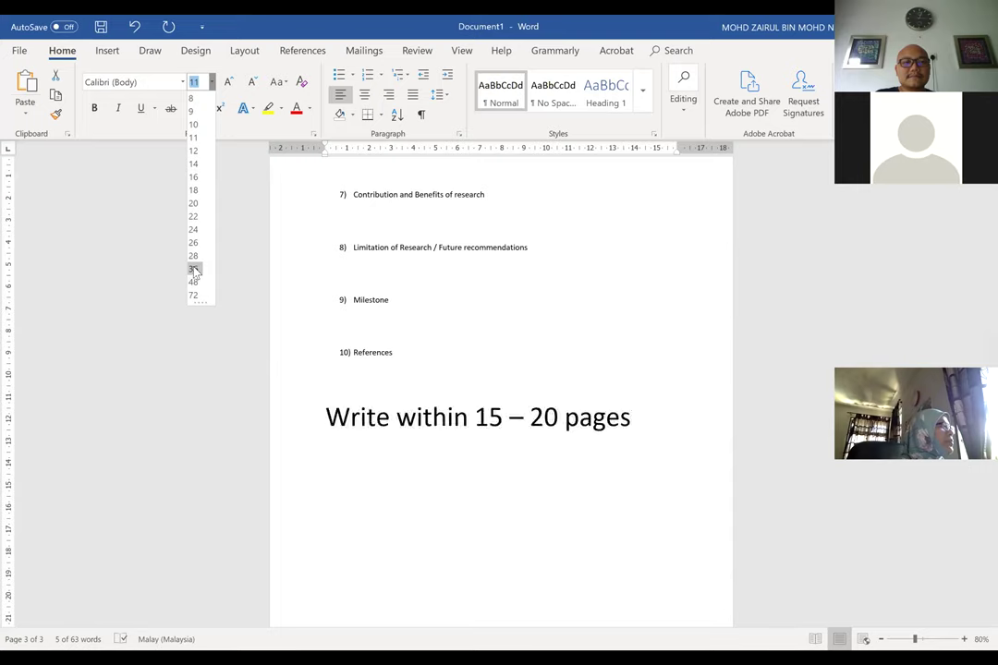
click(194, 271)
click(297, 108)
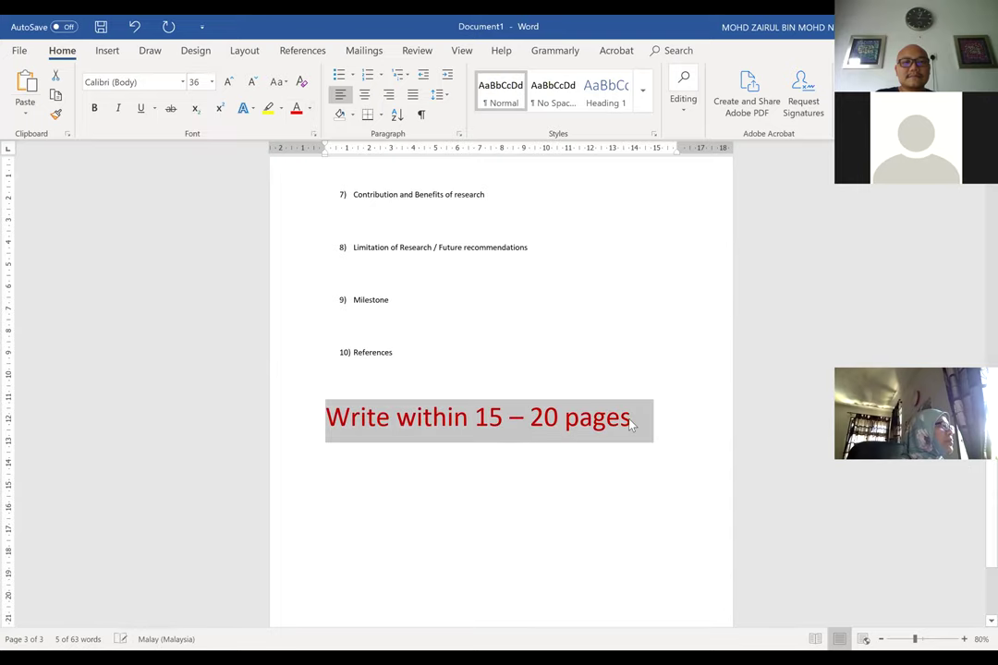
click(630, 422)
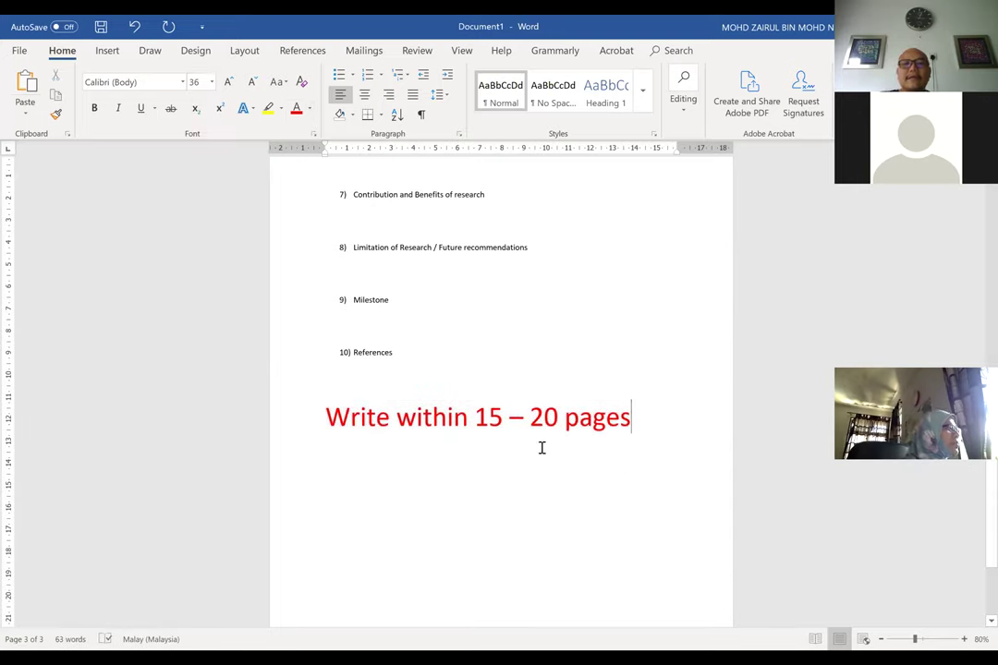
Step: Switch to Mendeley Desktop, select the 2017 paper on young people's housing preference, and look through the Housing documents and the folder list
scroll(536, 453, up, 10)
scroll(419, 316, up, 1)
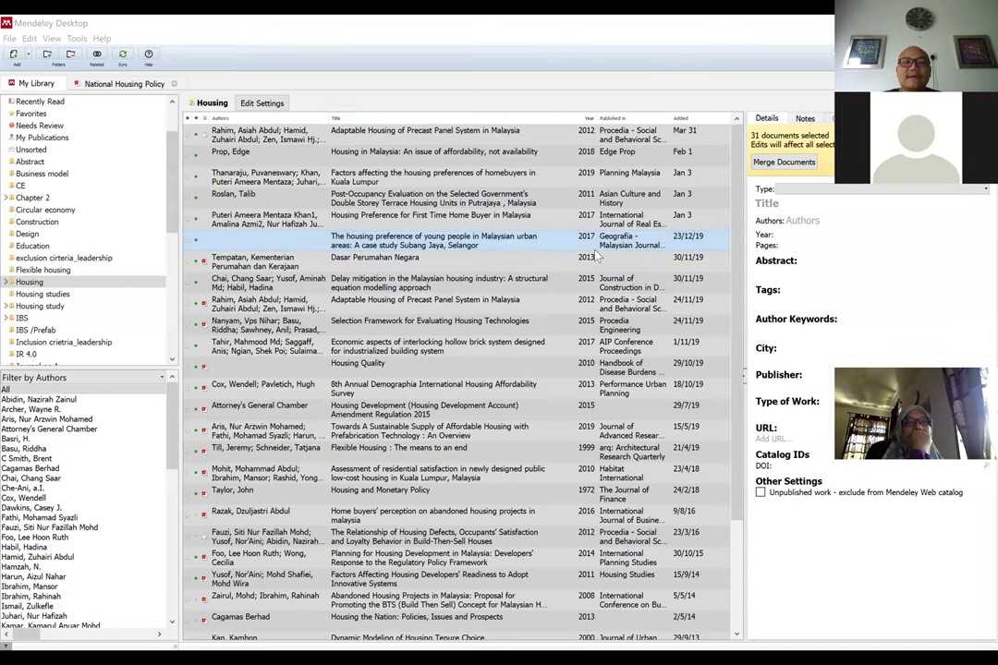
click(324, 241)
scroll(426, 231, down, 2)
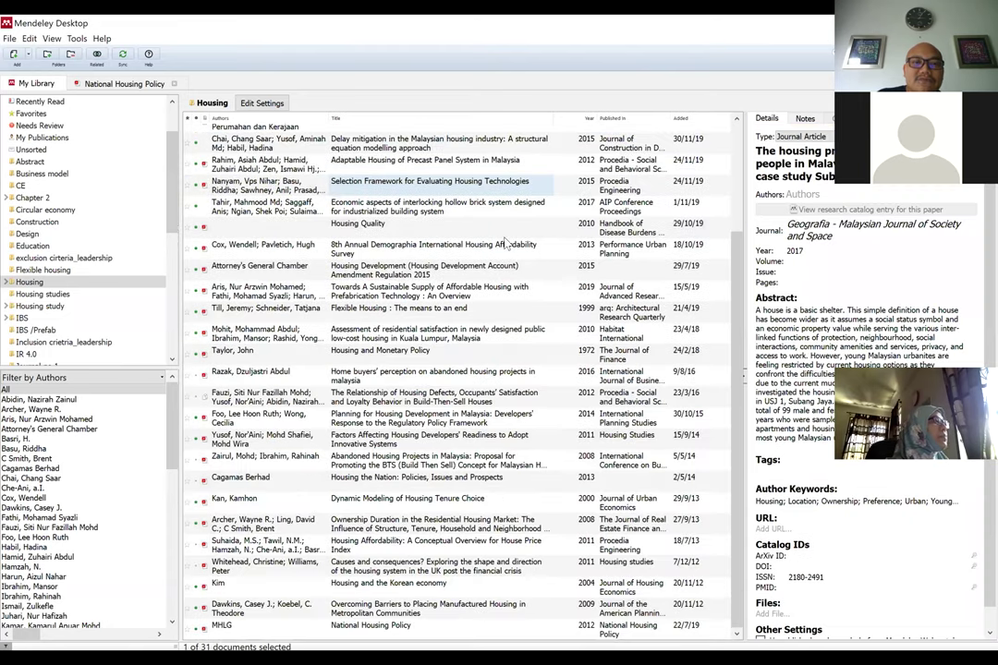
scroll(185, 225, up, 2)
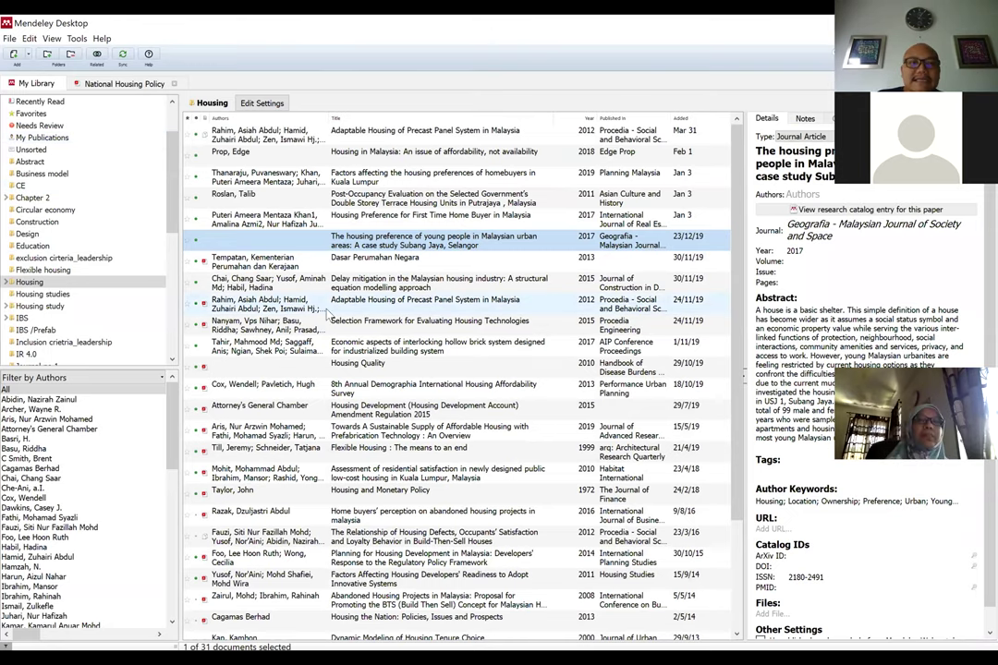
scroll(58, 303, down, 3)
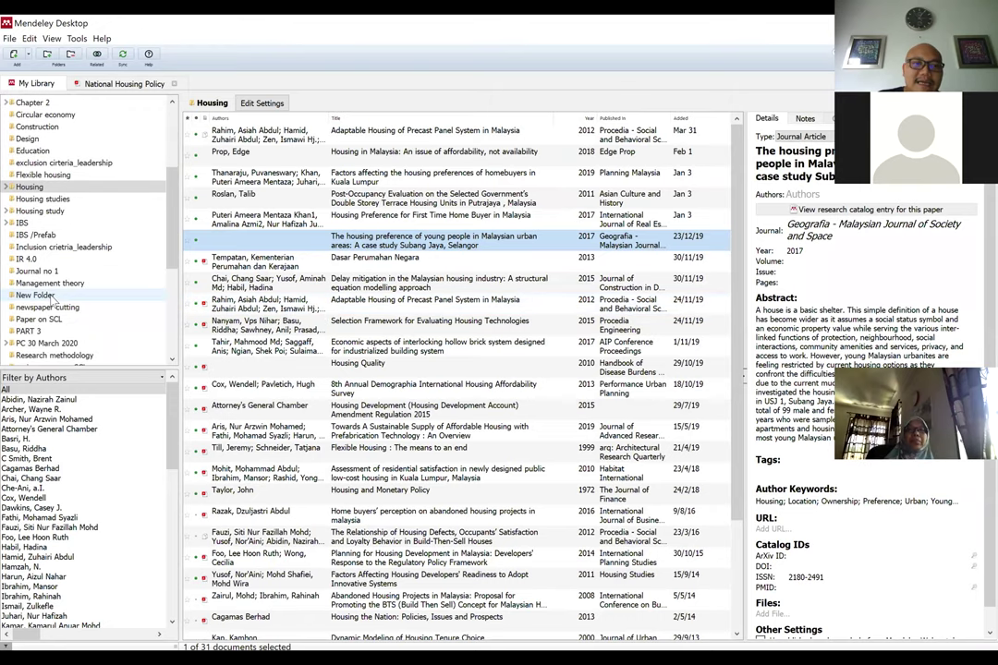
scroll(51, 297, down, 6)
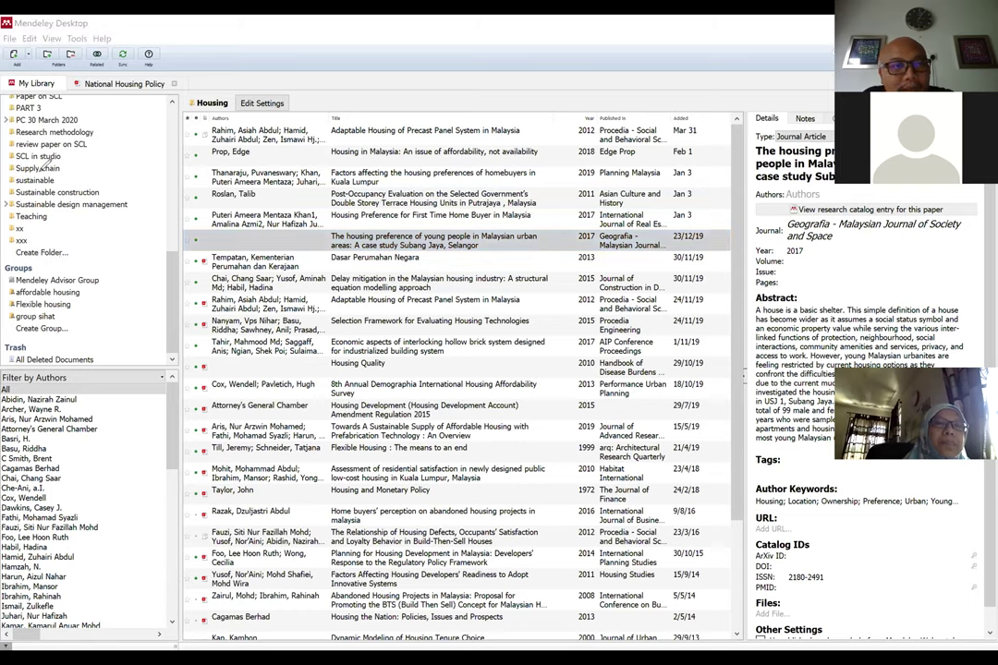
Step: Create a library folder named "My PhD Research Proposal" and find it in the folder list
drag(21, 239, 30, 238)
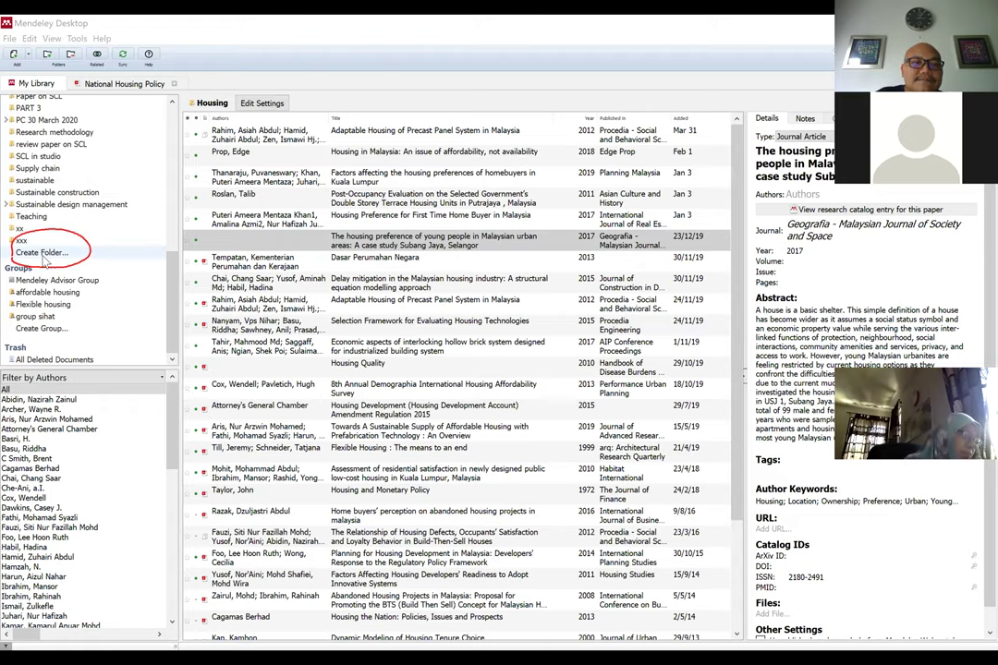
click(43, 257)
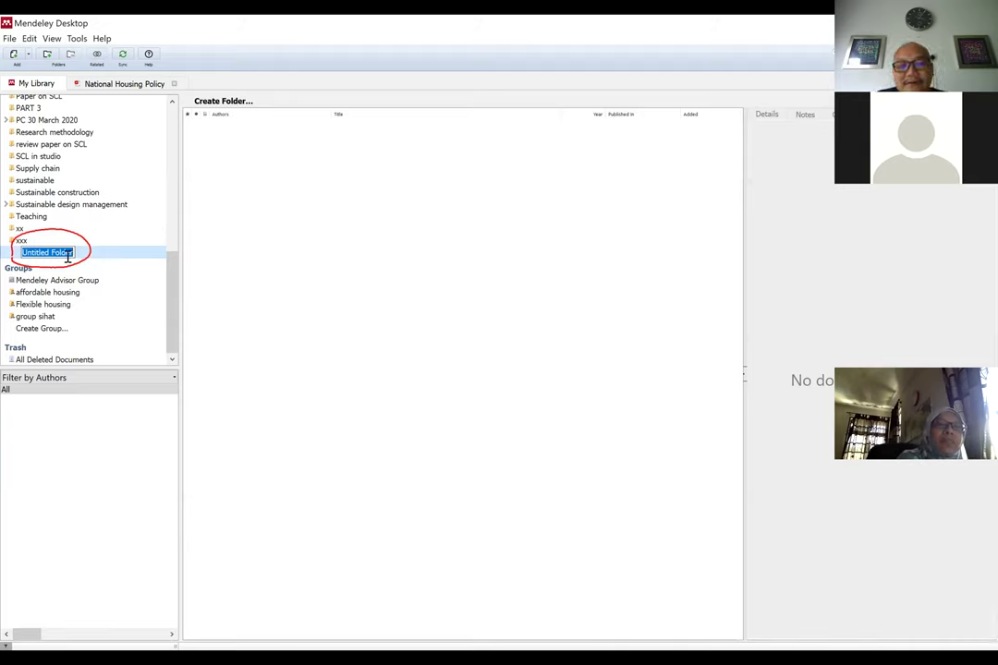
text(Research Proposal)
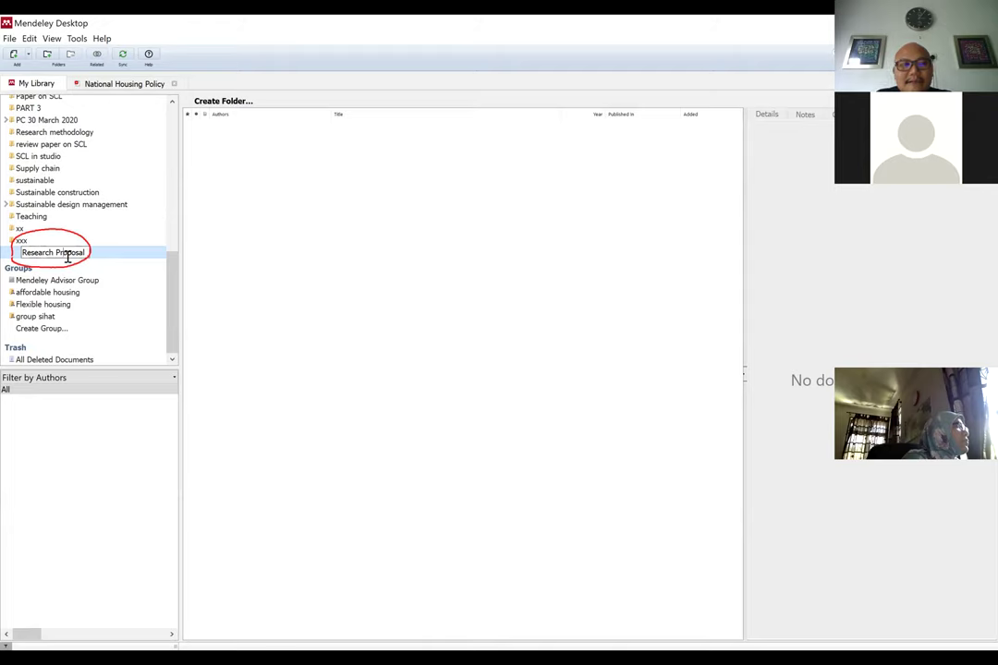
text(My )
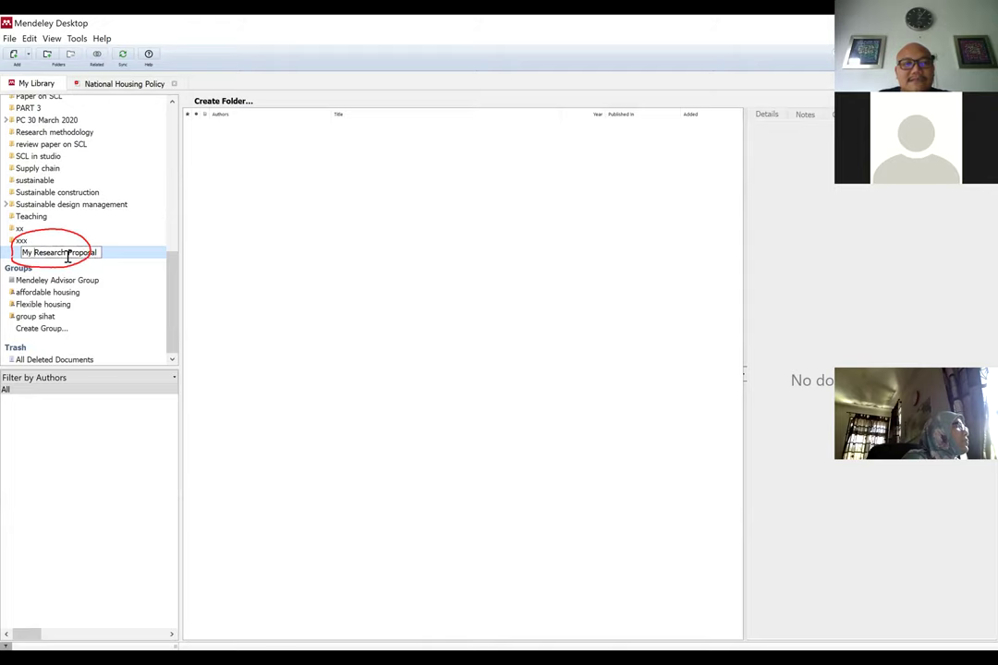
text(PhD)
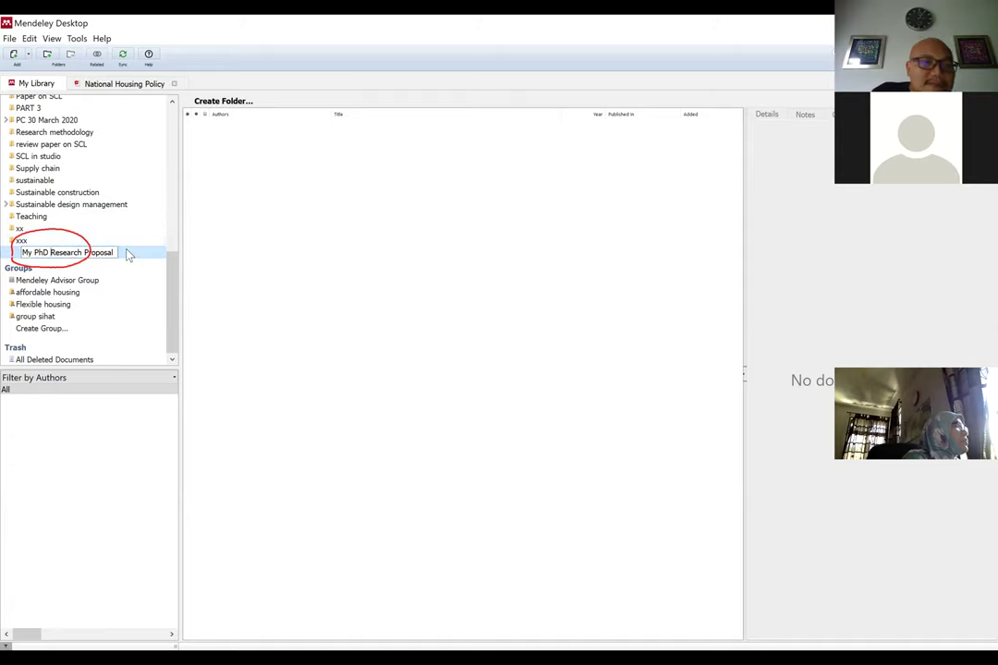
key(Return)
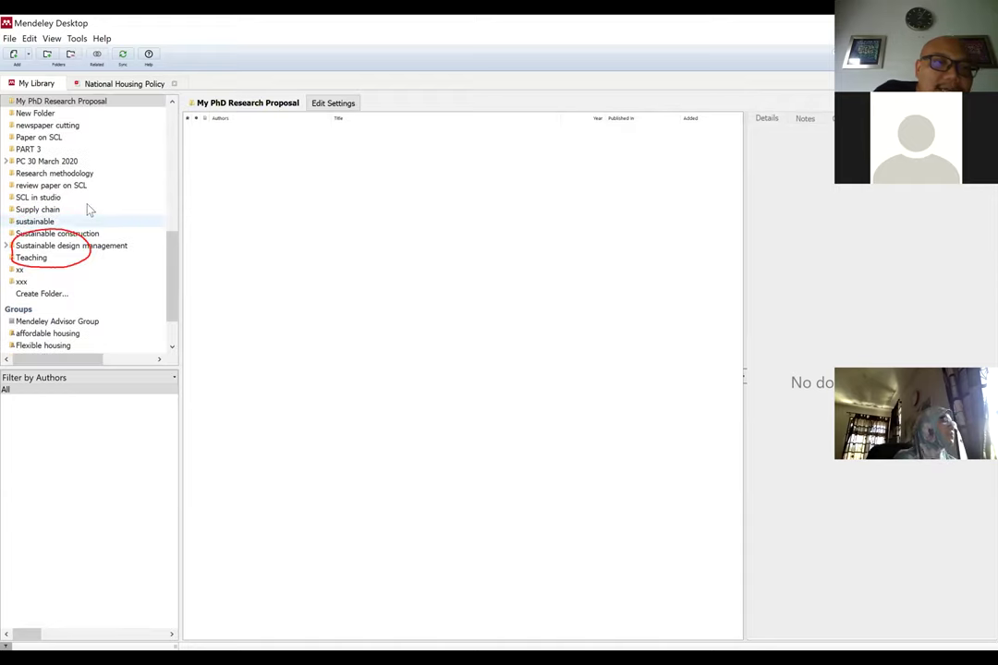
scroll(60, 209, up, 3)
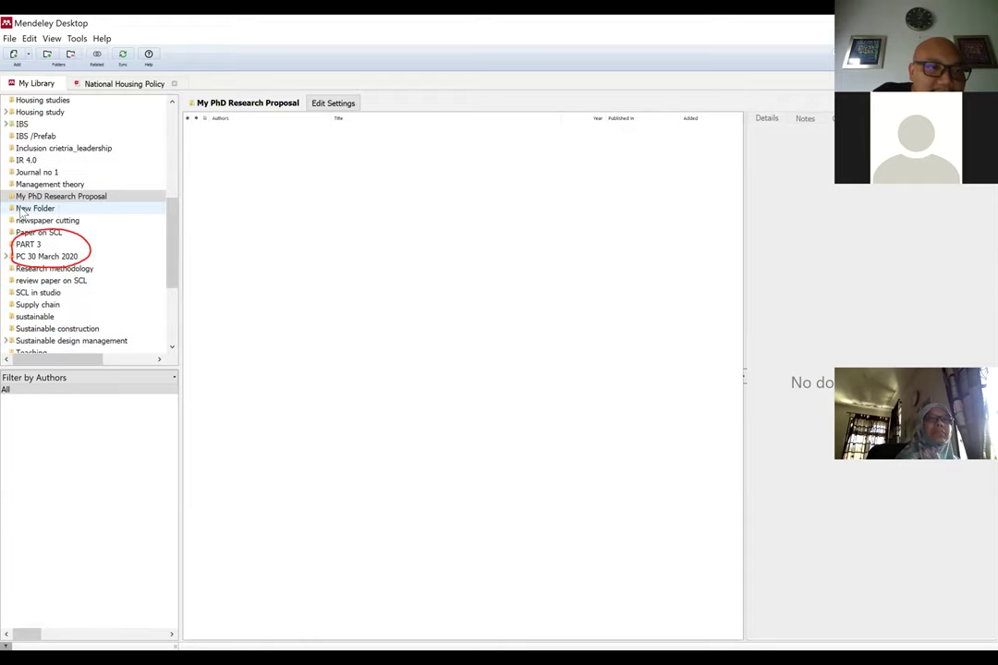
click(49, 196)
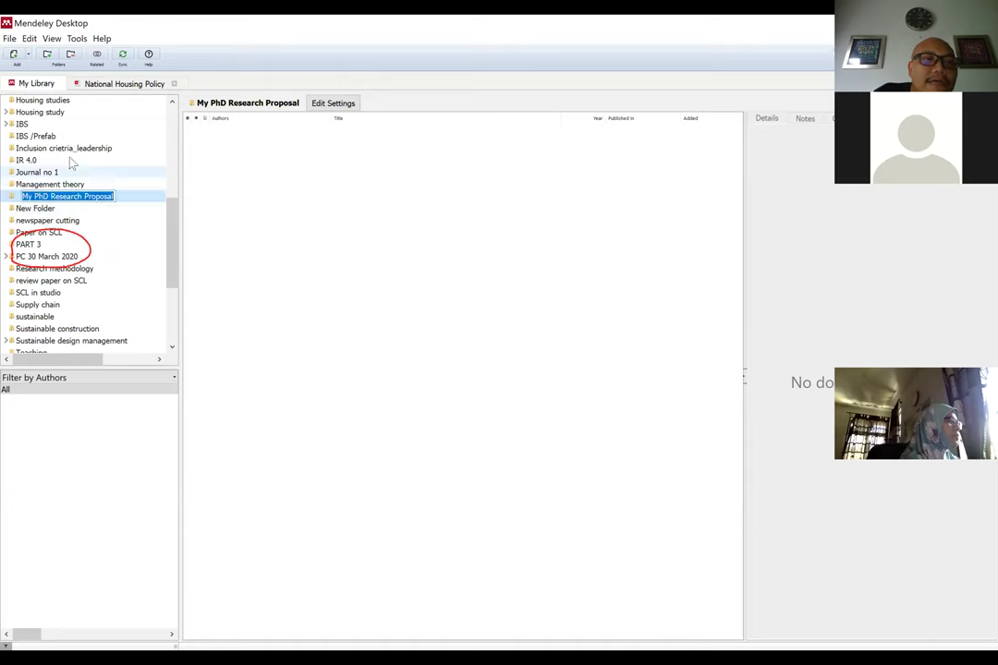
Step: Show all documents in the library and look through the references and the list of folders
scroll(125, 177, up, 6)
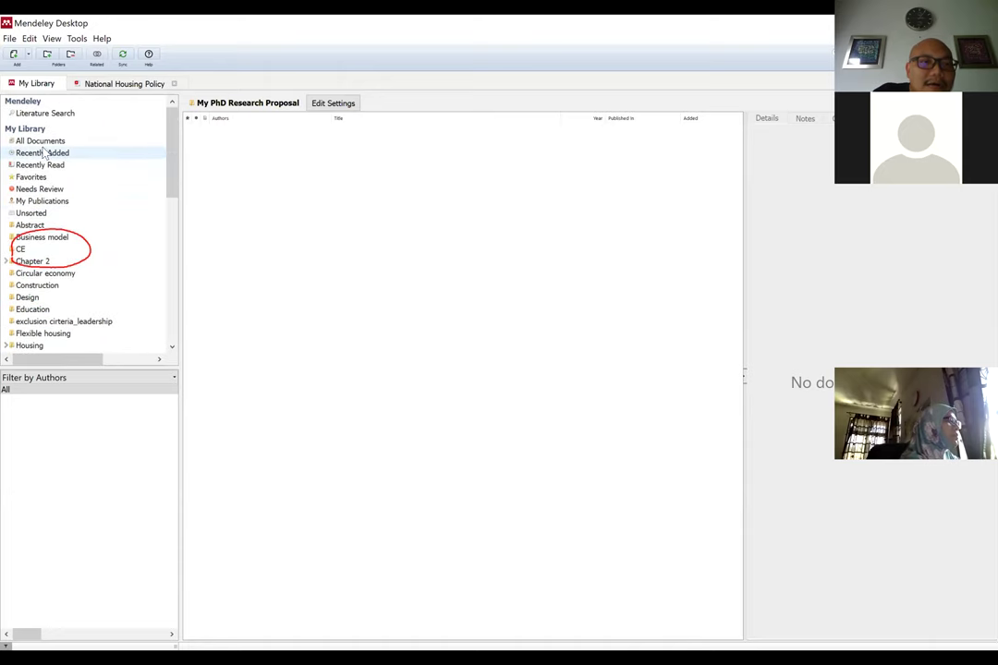
click(42, 141)
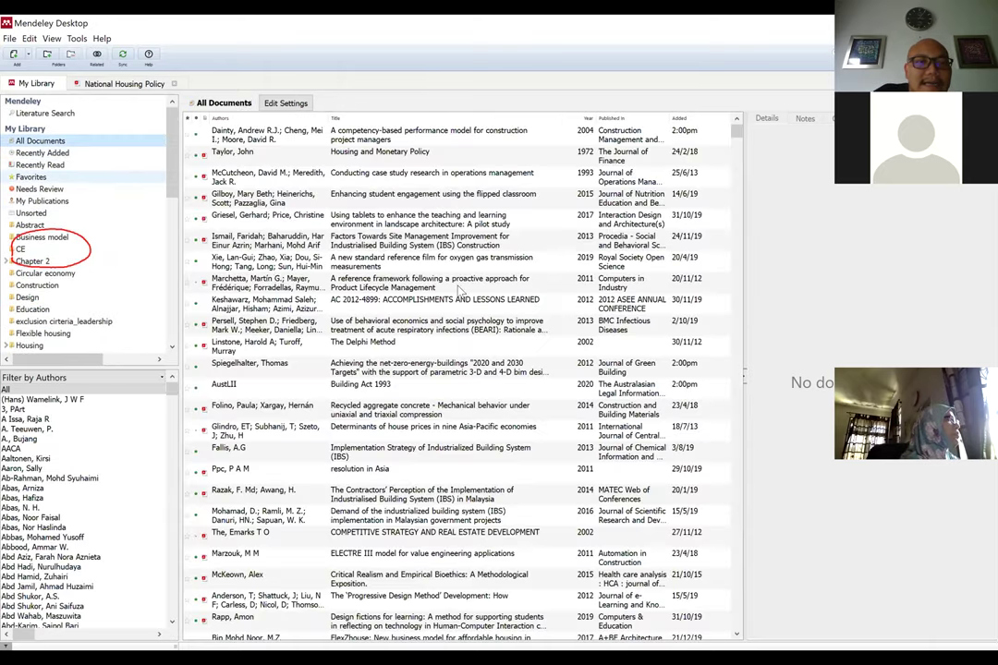
scroll(416, 231, down, 3)
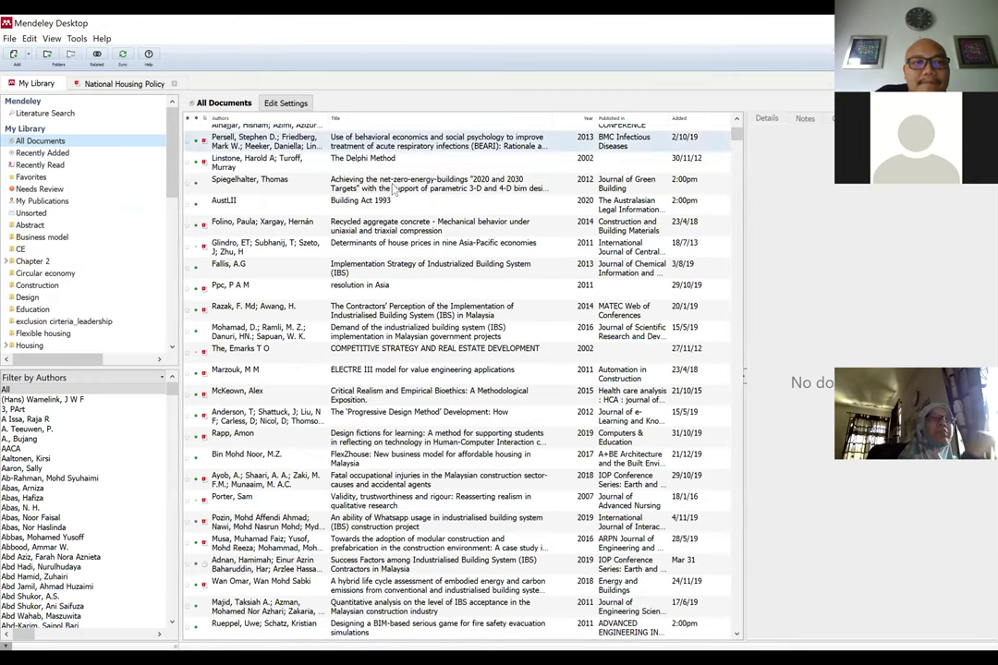
scroll(243, 225, down, 1)
scroll(244, 225, up, 3)
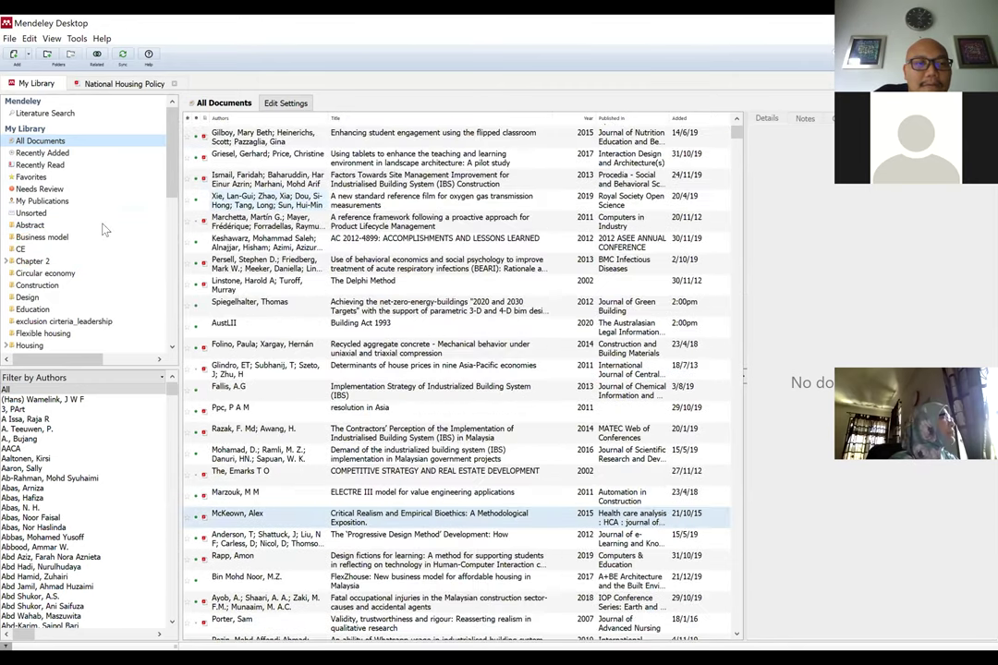
scroll(243, 224, up, 1)
scroll(100, 234, down, 3)
scroll(139, 250, down, 1)
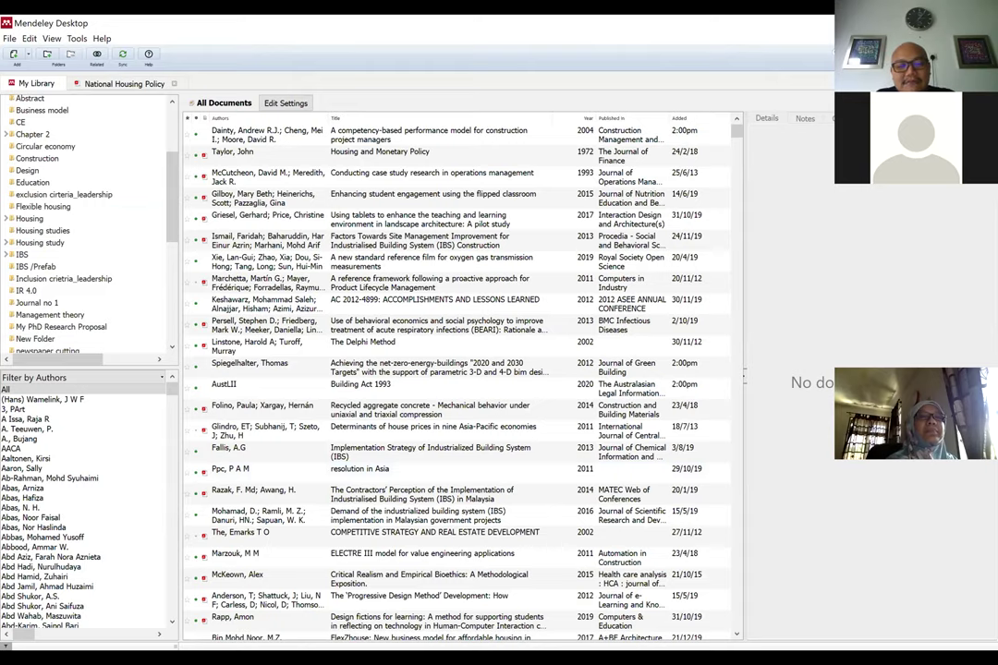
Step: Search all documents for "Housing" and look through the matching references
text(Housi)
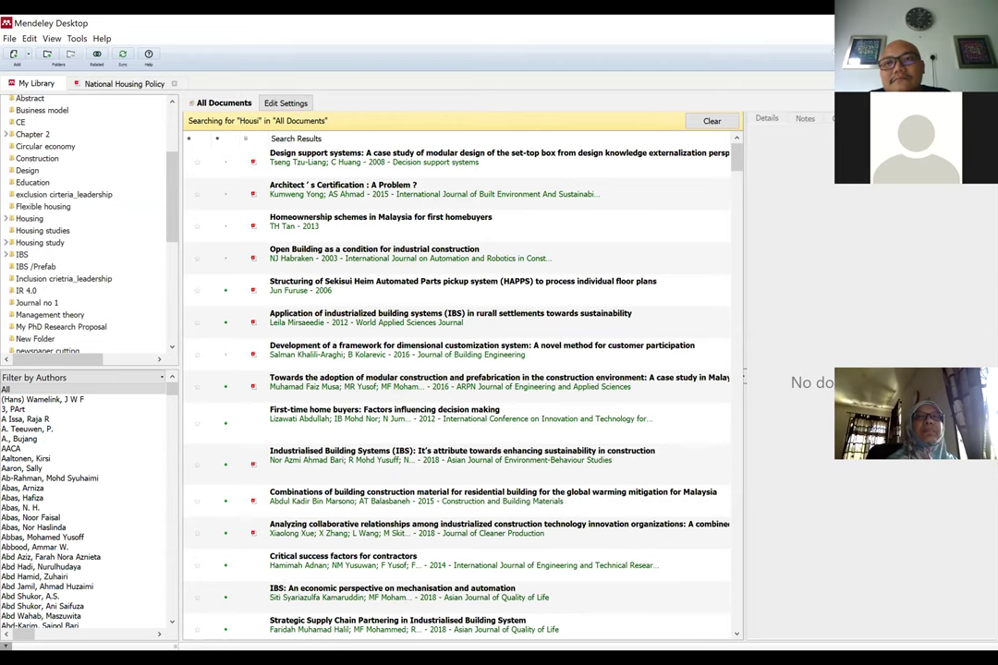
text(ng)
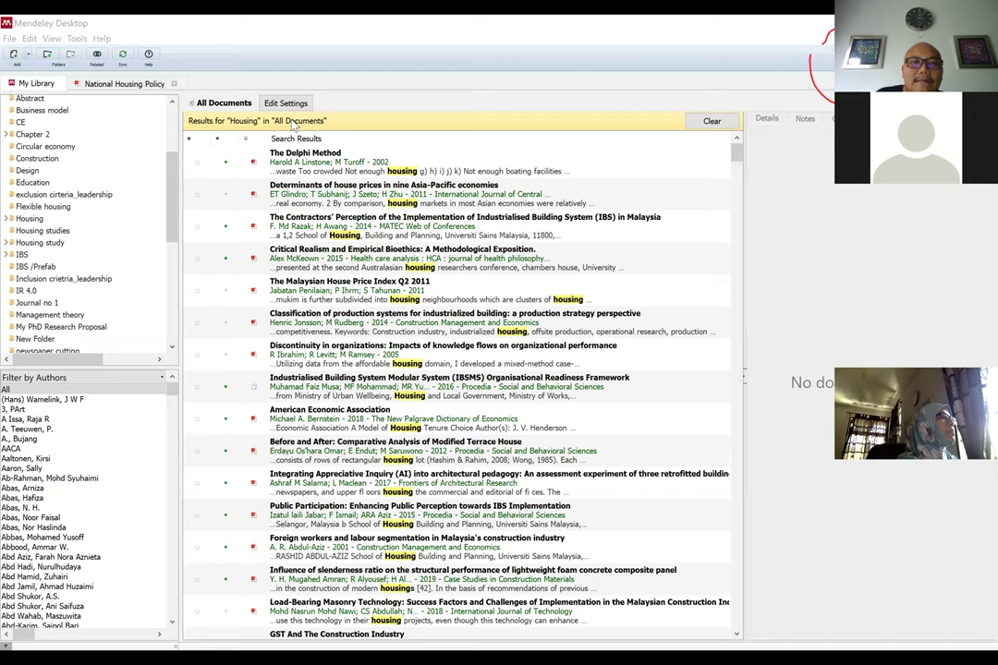
scroll(479, 240, down, 4)
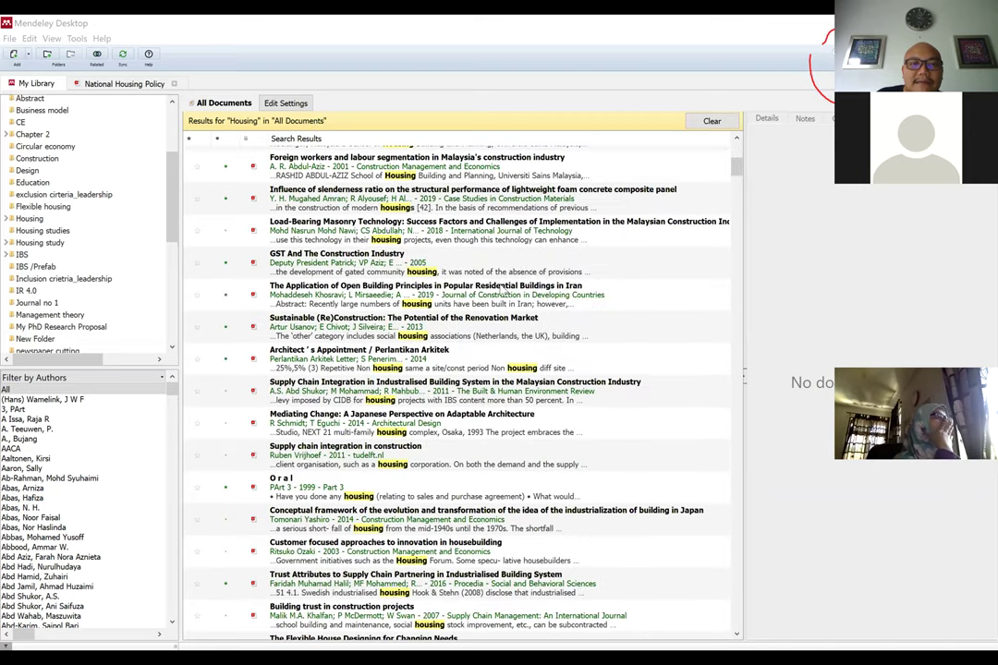
scroll(524, 338, down, 5)
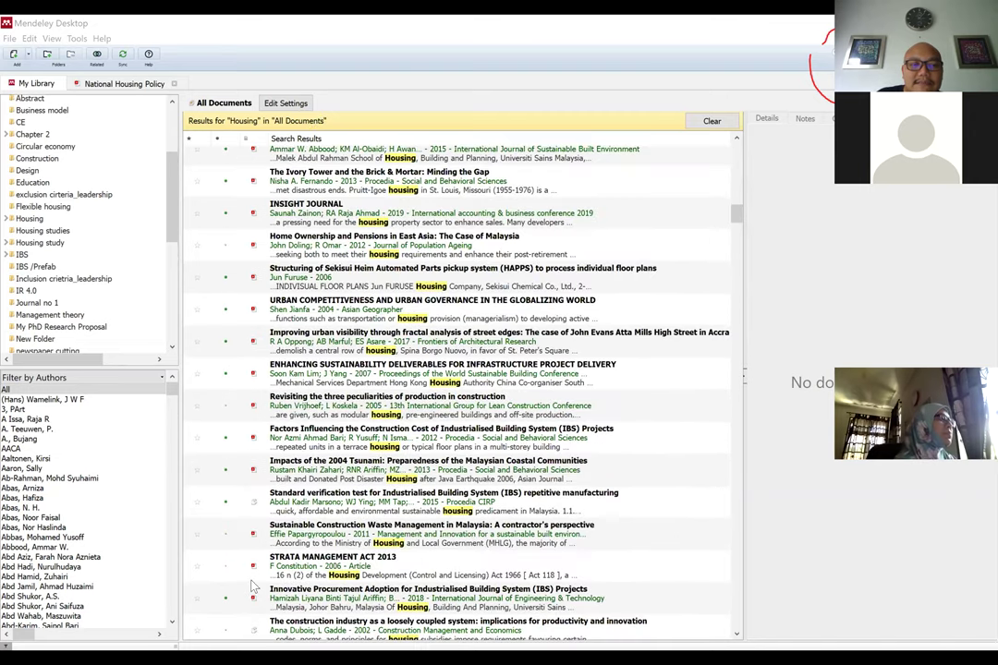
scroll(524, 338, down, 5)
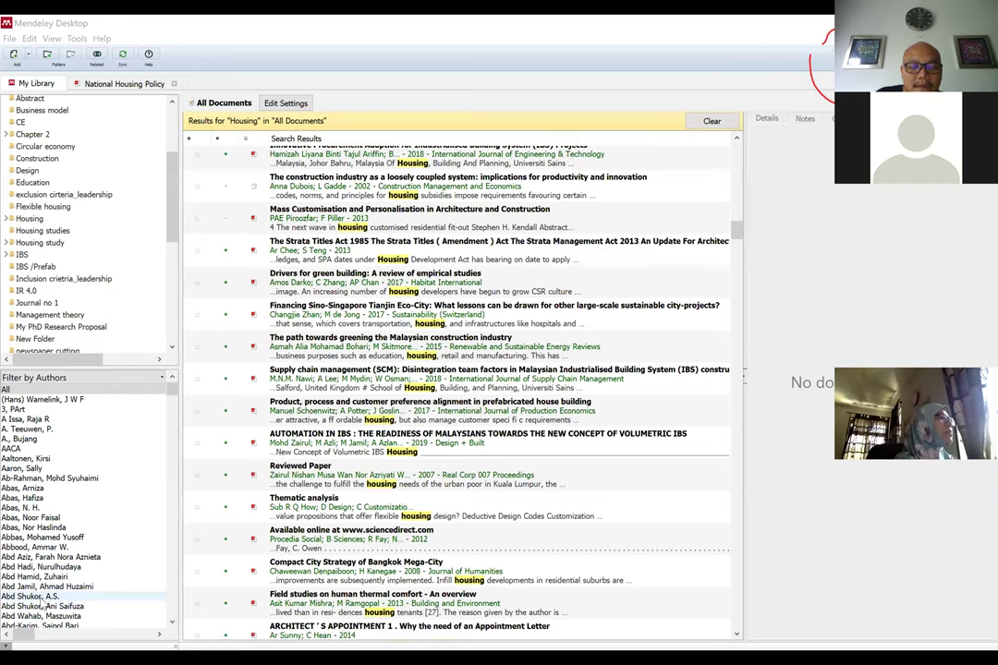
scroll(331, 437, down, 3)
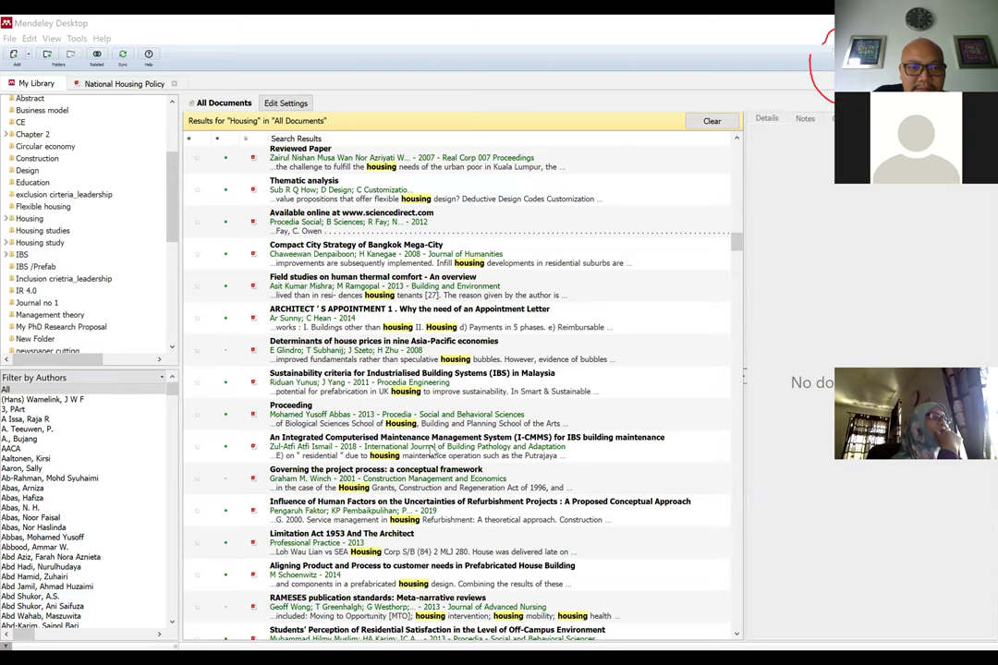
scroll(430, 452, down, 5)
scroll(431, 452, down, 2)
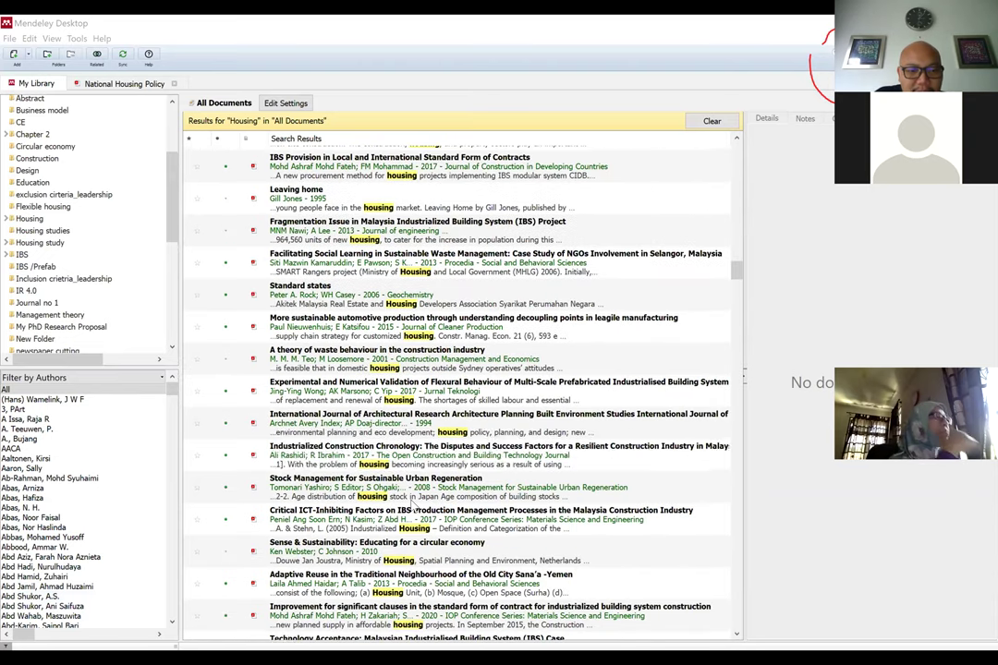
Step: Select the 2017 paper "Industrialized Construction Chronology" and look further through the Housing search results, including the abstract and keyword matches
click(430, 452)
scroll(435, 388, up, 4)
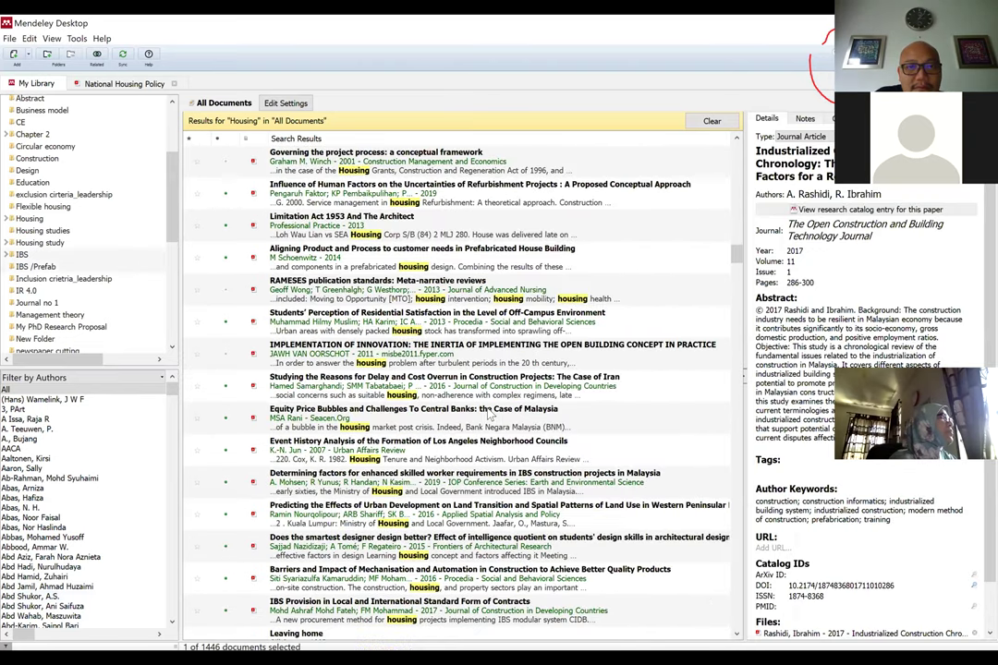
scroll(591, 490, down, 3)
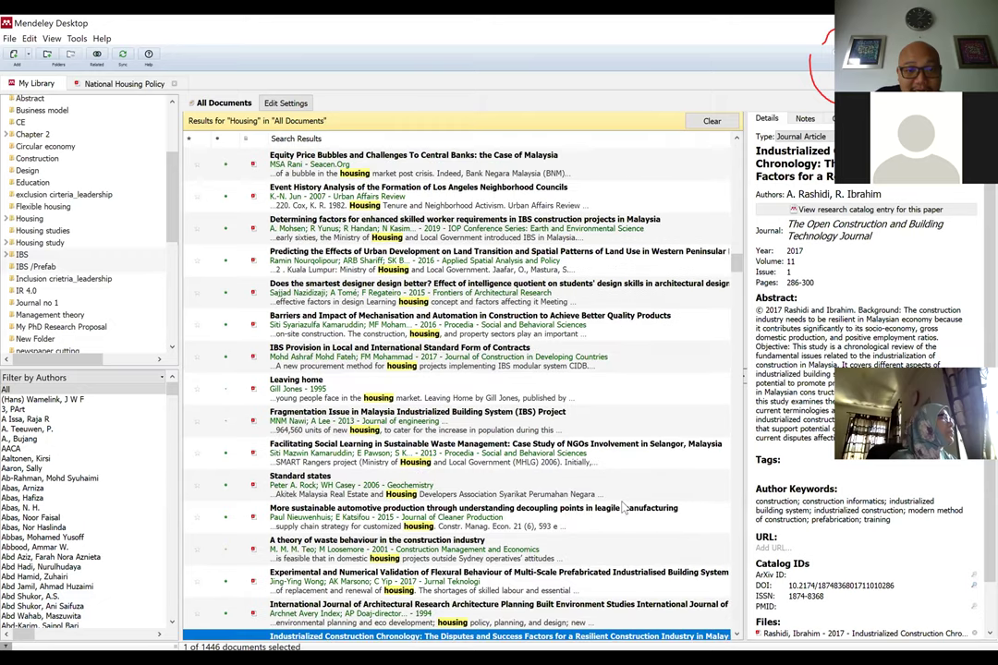
scroll(624, 507, down, 5)
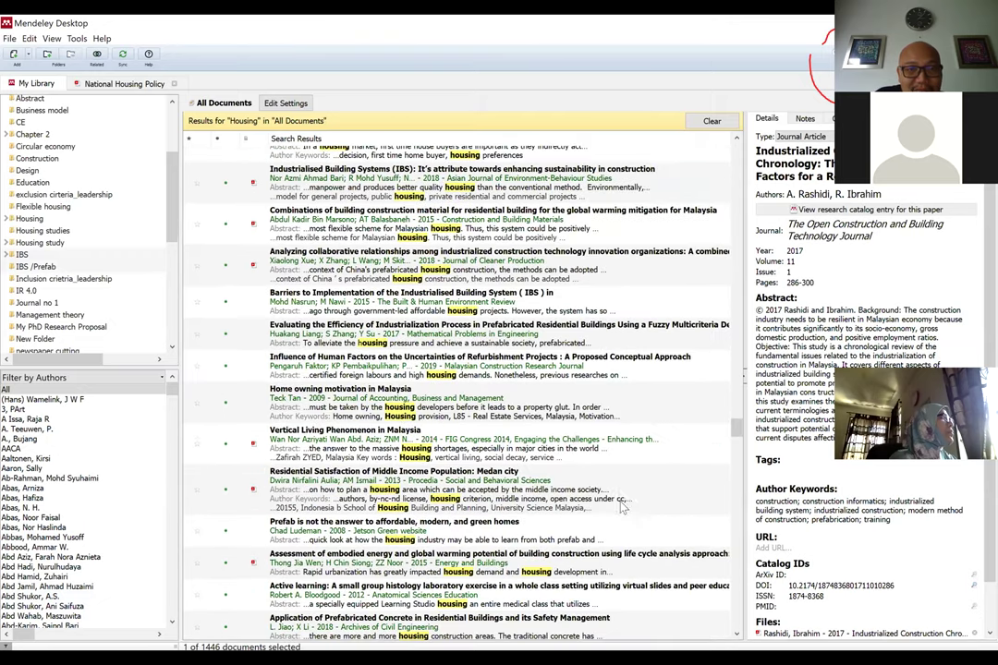
scroll(634, 450, up, 4)
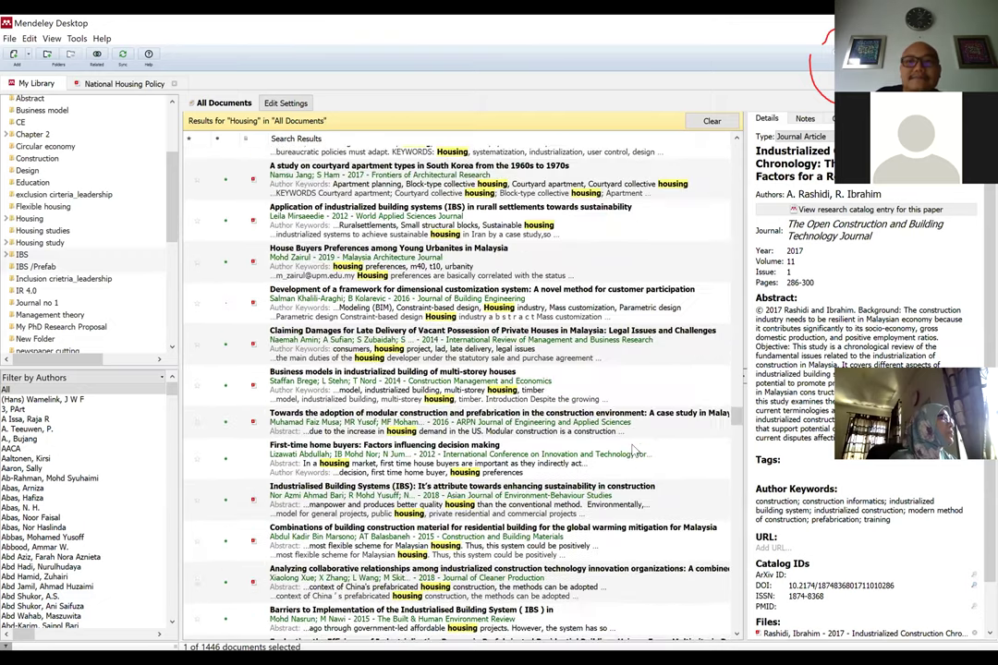
scroll(629, 148, up, 5)
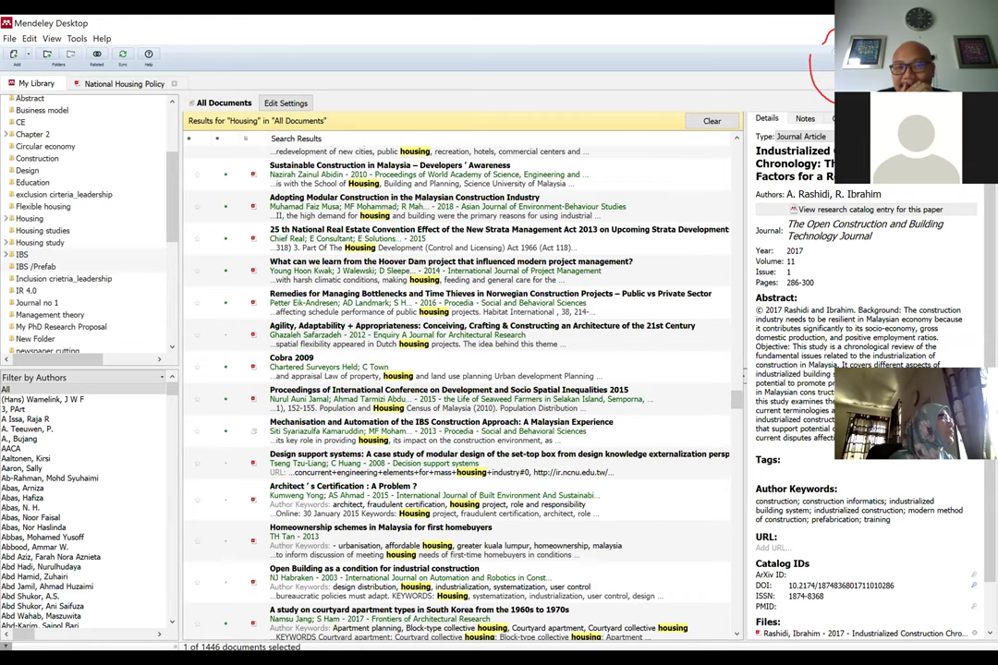
text(AND)
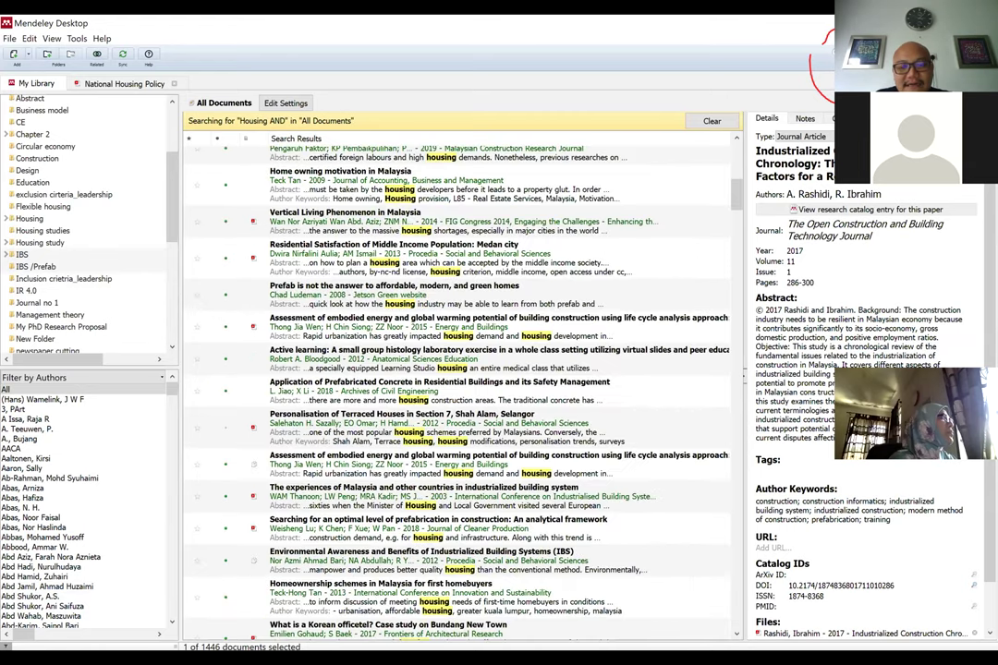
text( Mal)
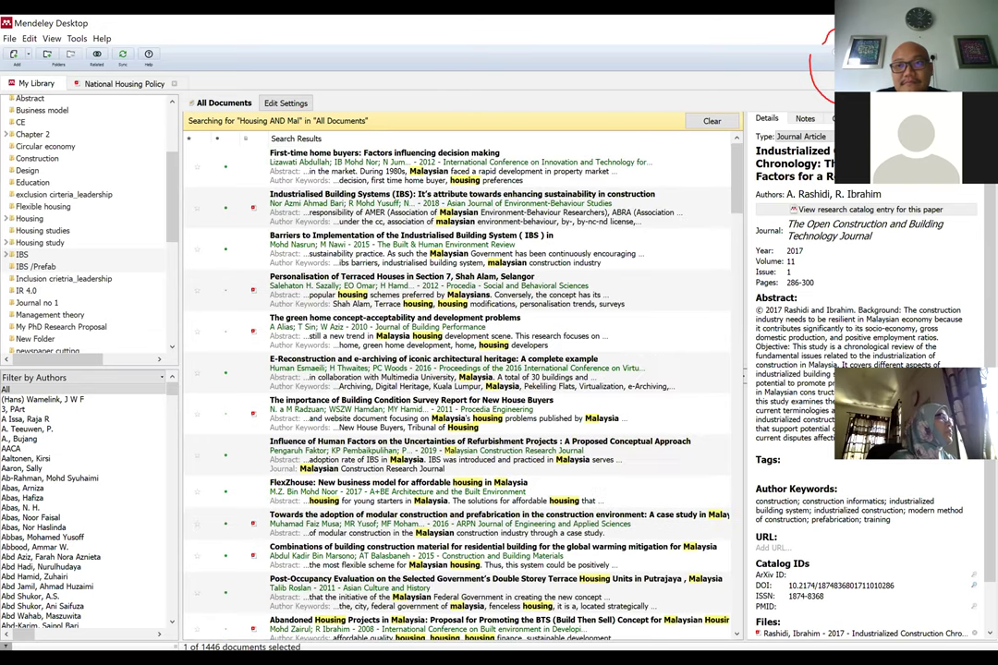
key(BackSpace)
key(BackSpace)
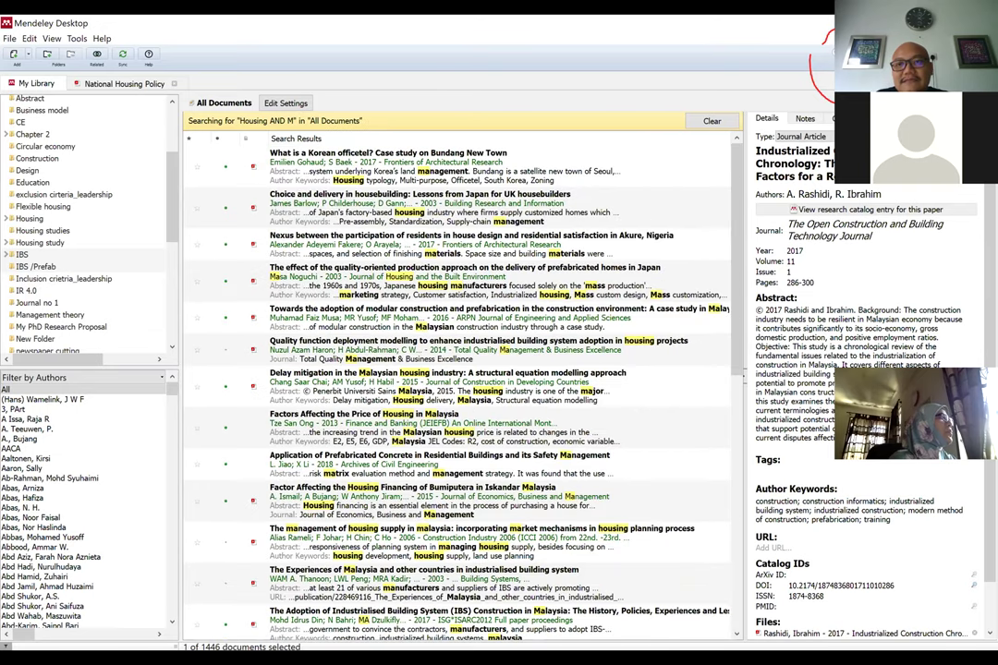
key(BackSpace)
key(BackSpace)
key(BackSpace)
key(BackSpace)
key(BackSpace)
Step: Search all documents for "Housing Industry", select the 2001 paper on foreign workers and labour segmentation, and look through the matching references
text(Industry)
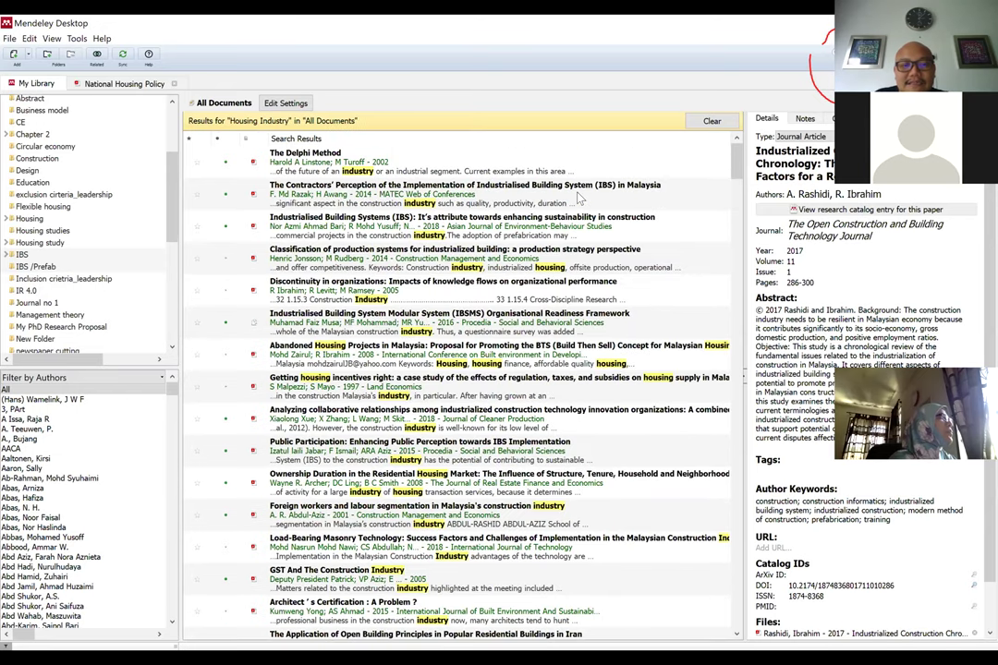
click(397, 514)
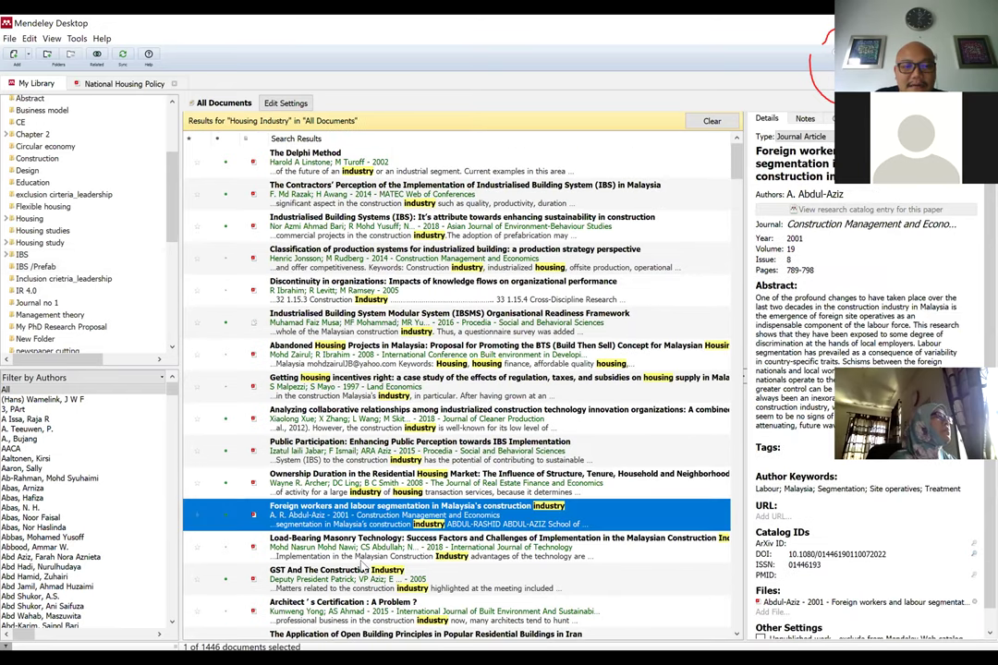
scroll(418, 539, down, 3)
scroll(416, 451, down, 5)
scroll(442, 328, down, 5)
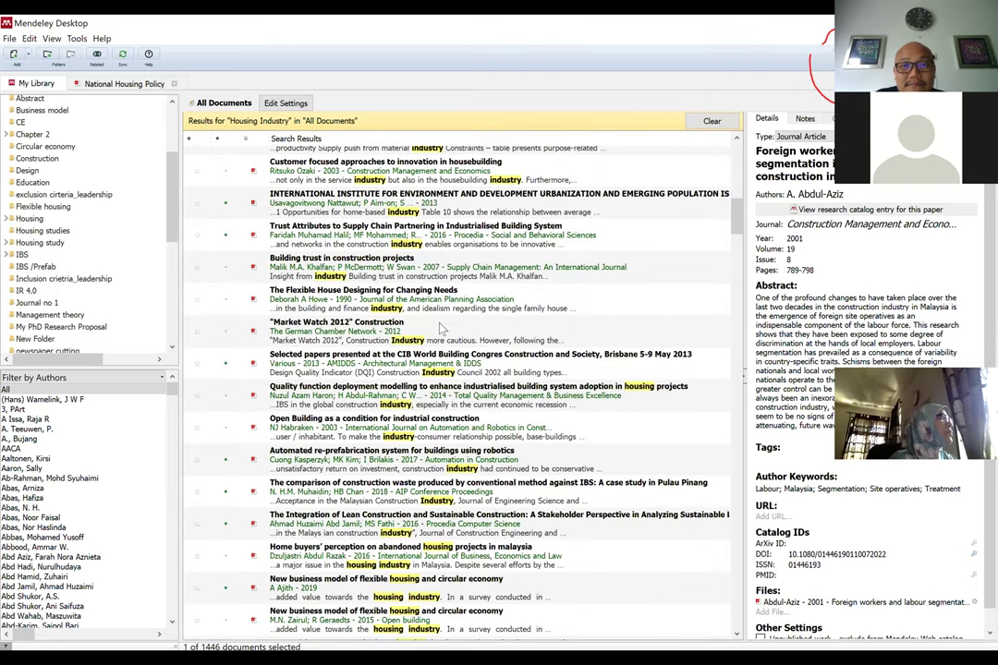
scroll(442, 328, up, 3)
scroll(441, 328, up, 2)
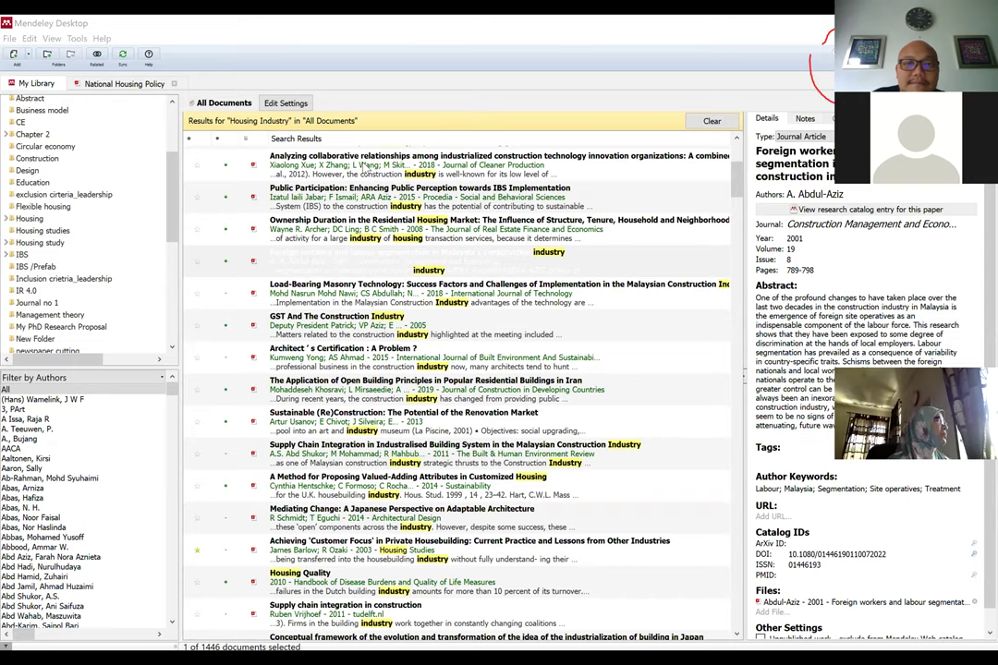
scroll(465, 268, down, 10)
scroll(399, 234, down, 5)
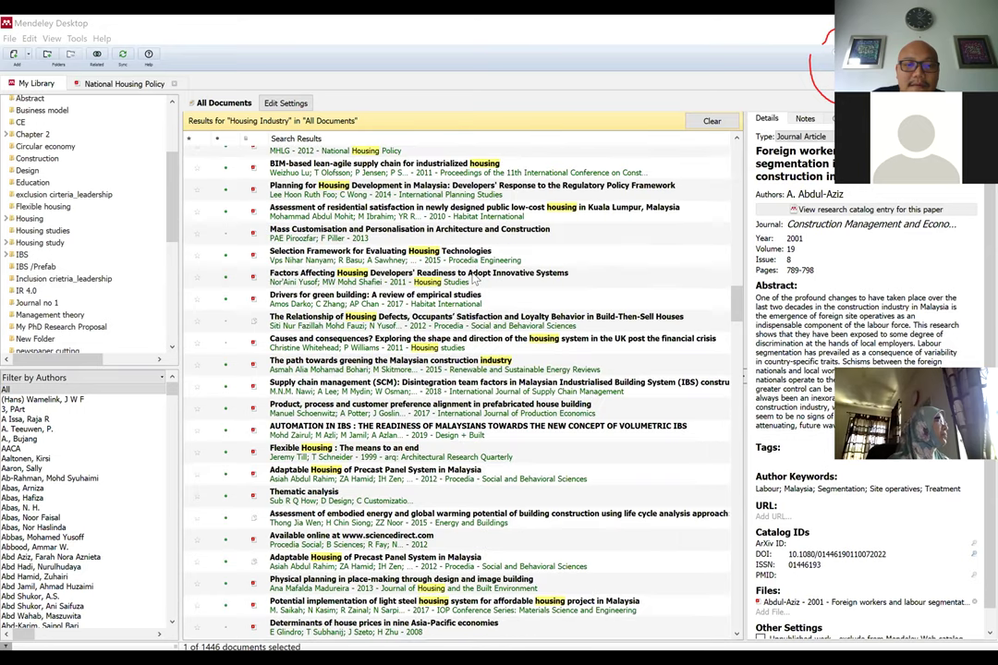
scroll(421, 263, down, 5)
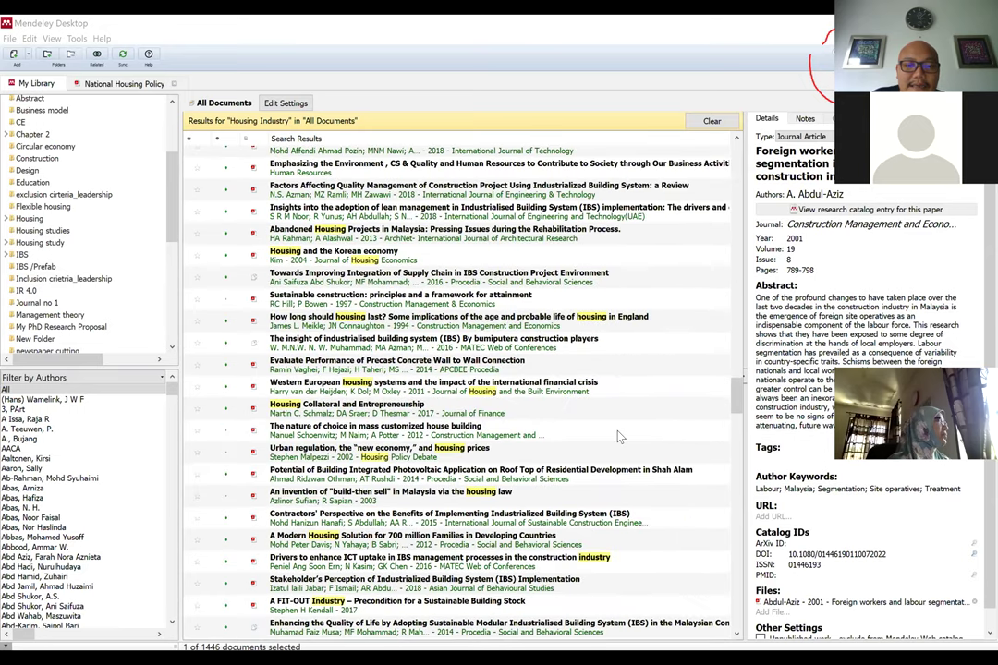
scroll(566, 379, down, 10)
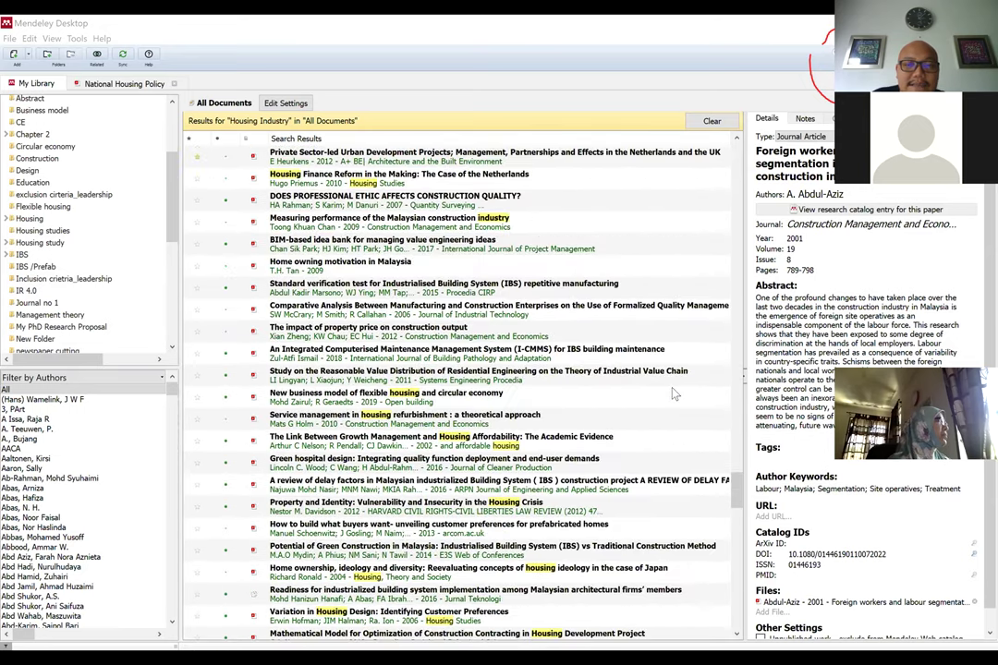
scroll(674, 395, down, 3)
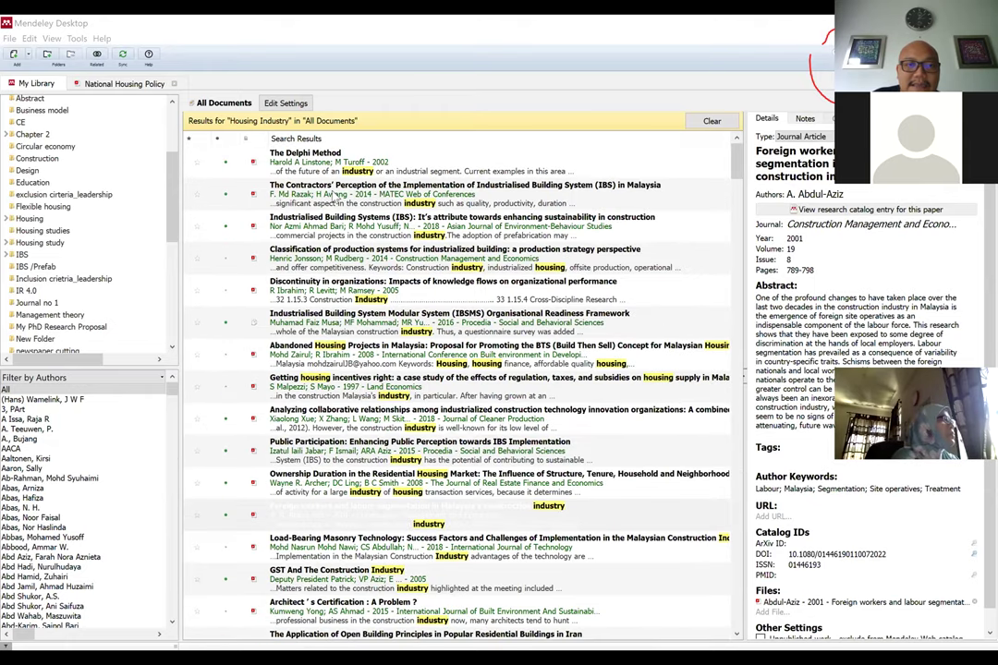
Step: Select several separate papers in the Housing Industry results, from the contractors' perception of IBS paper to the automated re-prefabrication robotics paper
drag(305, 192, 329, 294)
ctrl+click(328, 414)
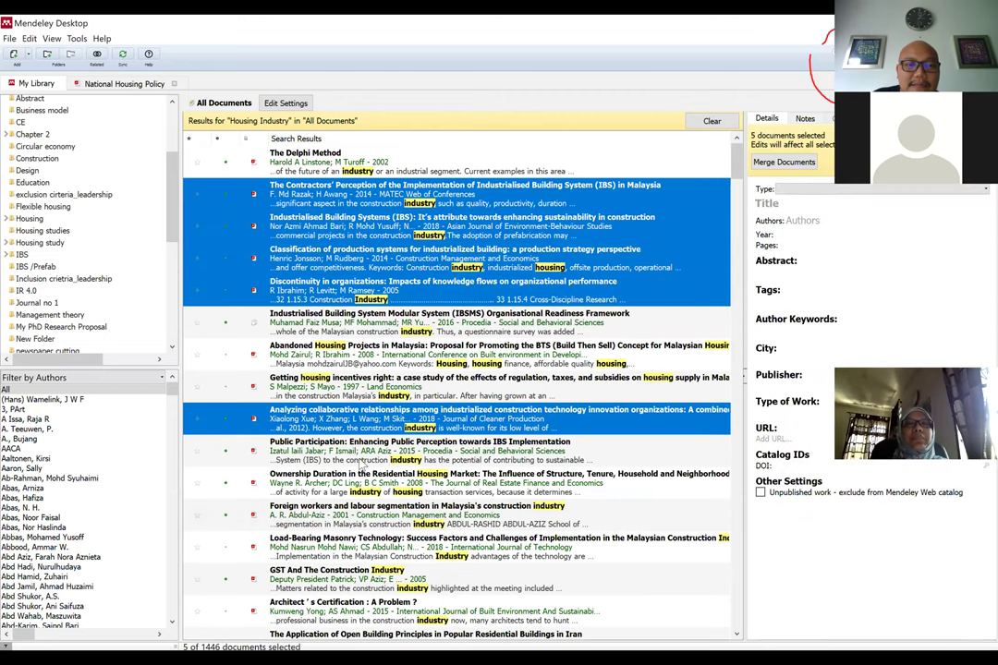
ctrl+click(384, 389)
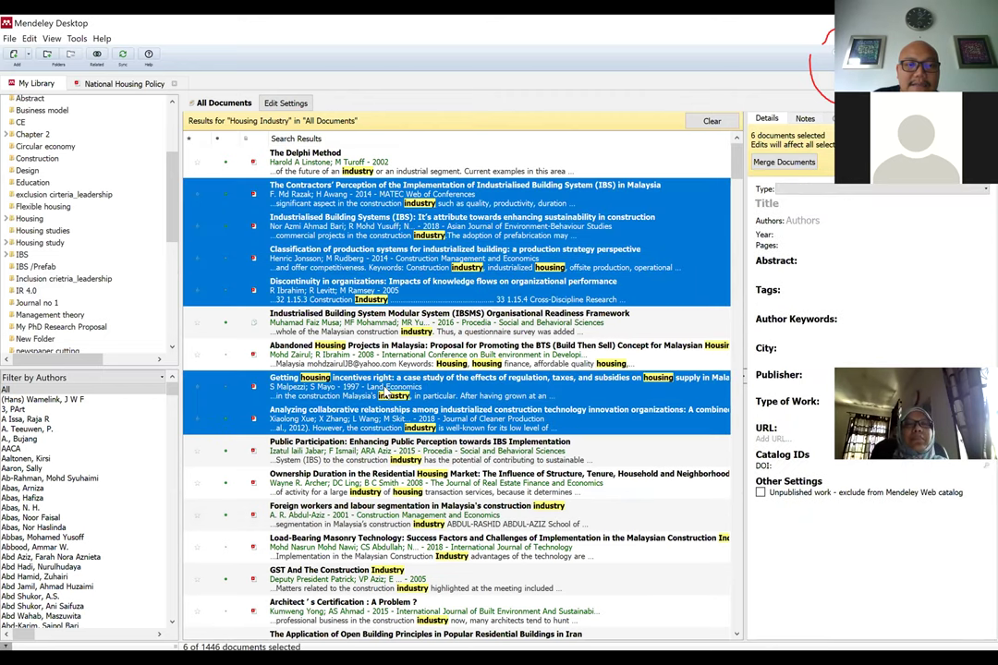
ctrl+click(365, 479)
ctrl+click(360, 547)
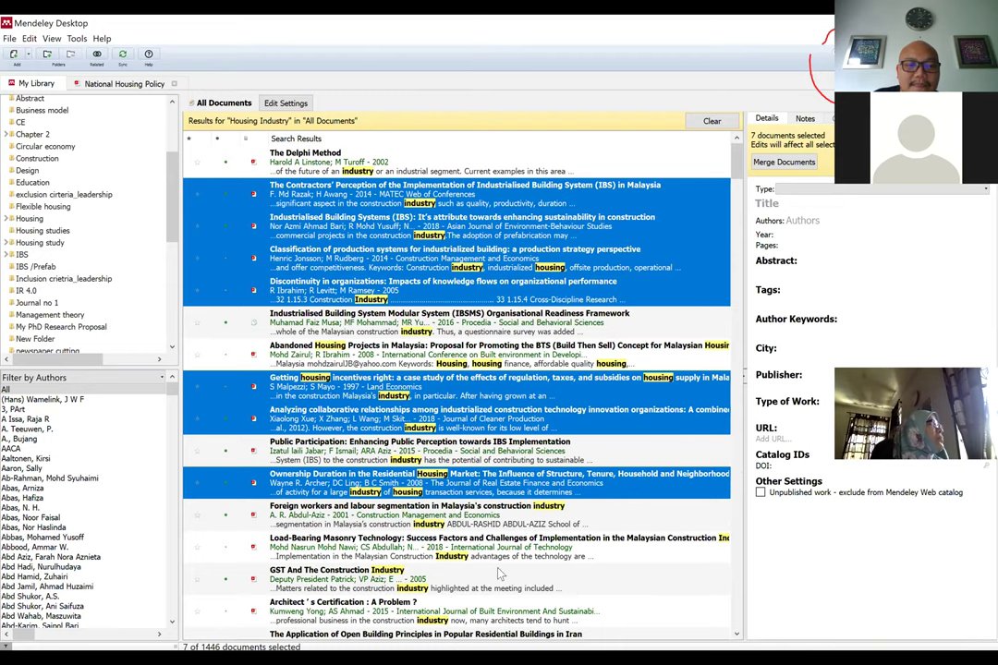
scroll(379, 536, down, 5)
scroll(382, 533, down, 3)
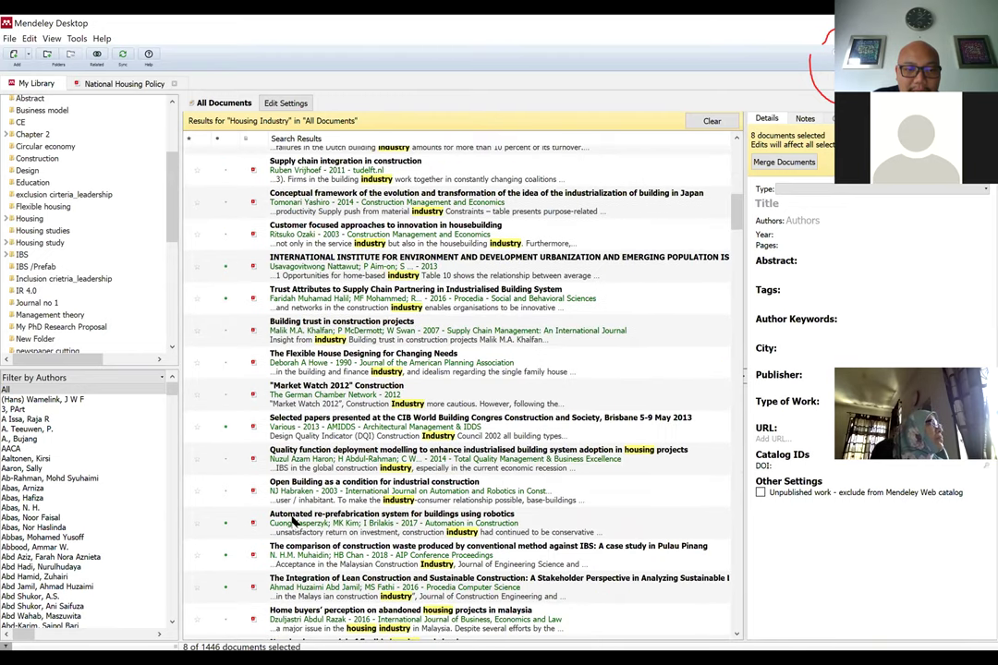
ctrl+click(294, 521)
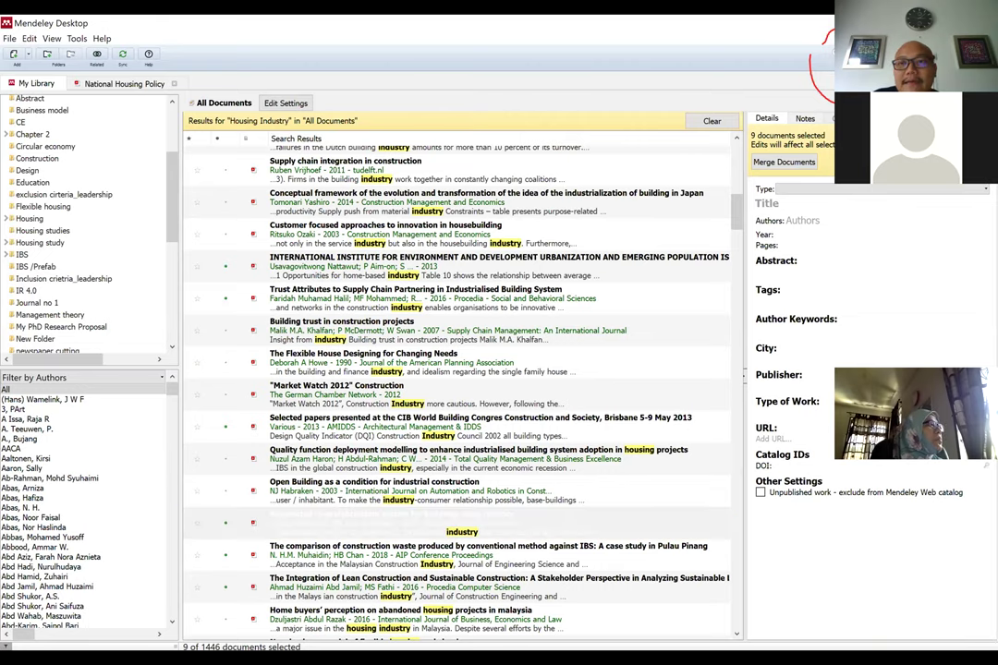
Step: Search all documents for Housing AND Industry, and clear the query
text(AND)
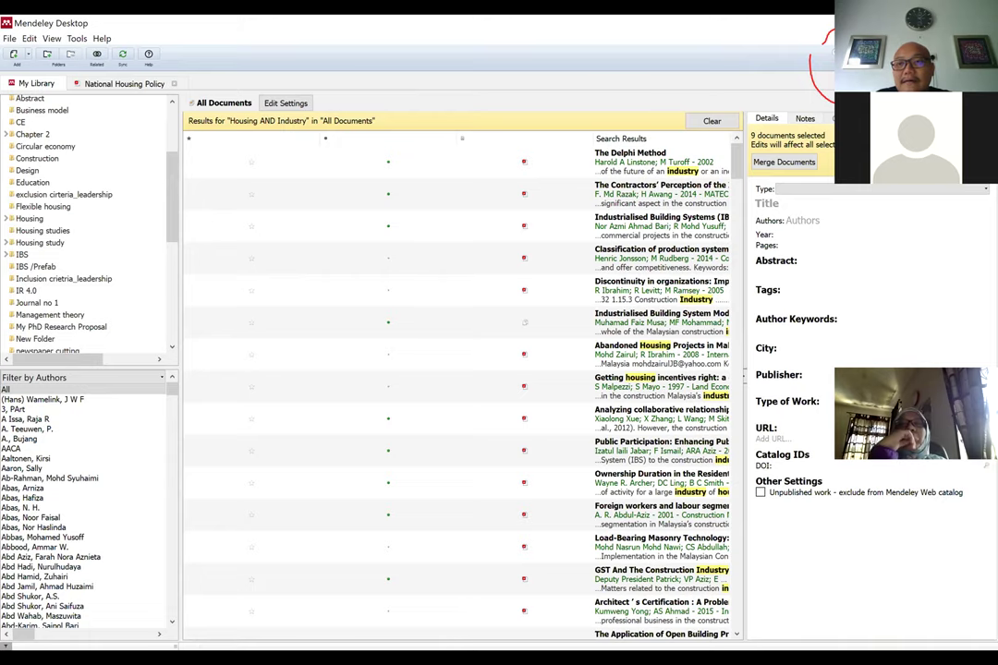
text(Hous)
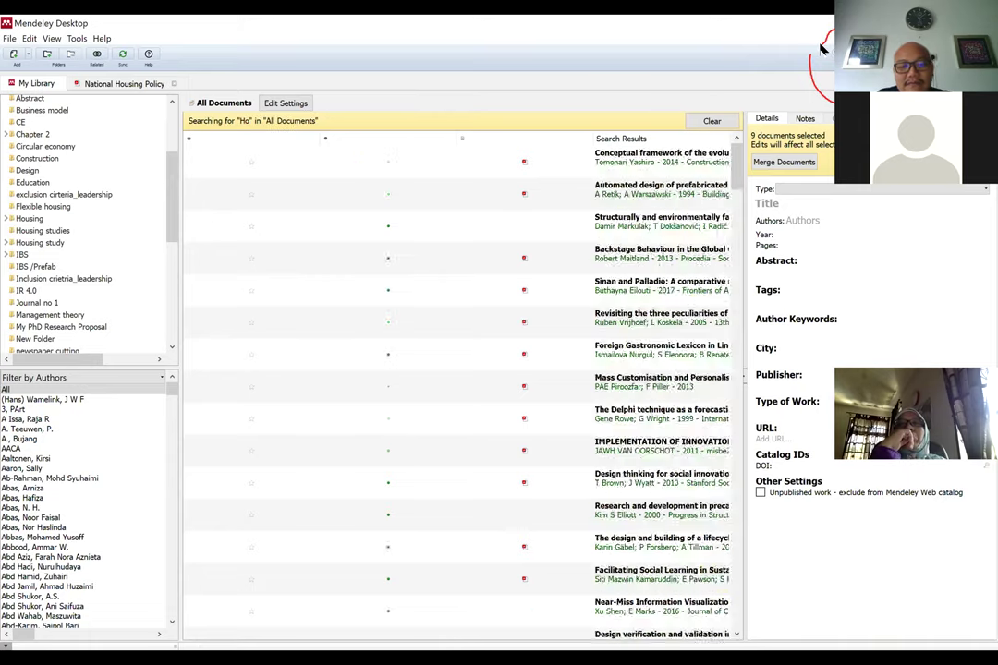
key(BackSpace)
key(BackSpace)
key(BackSpace)
key(BackSpace)
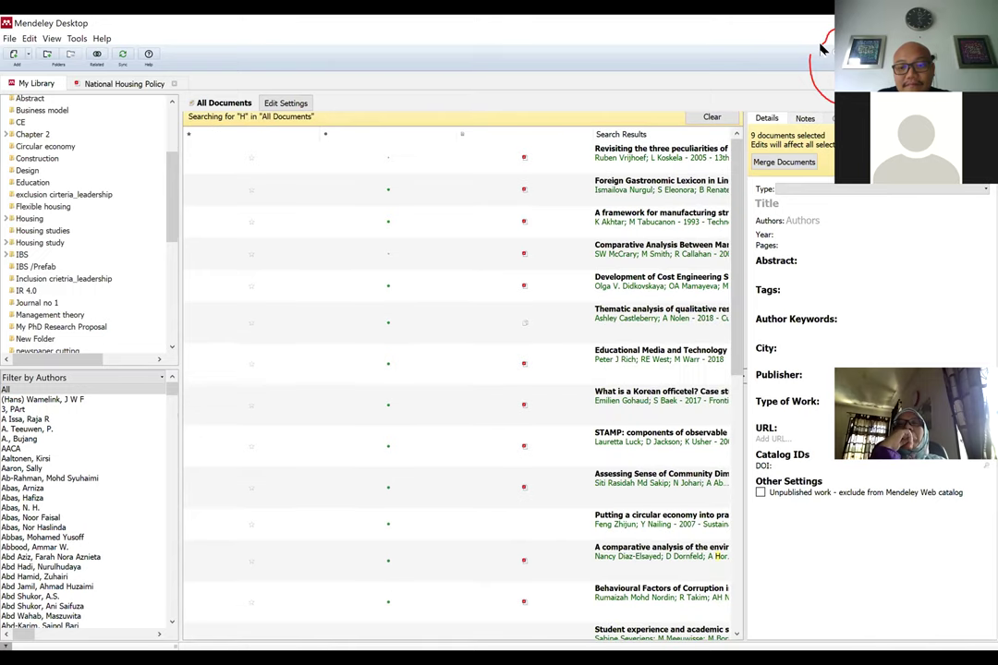
Step: Search all documents for the exact phrase "Housing industry"
text(Hou)
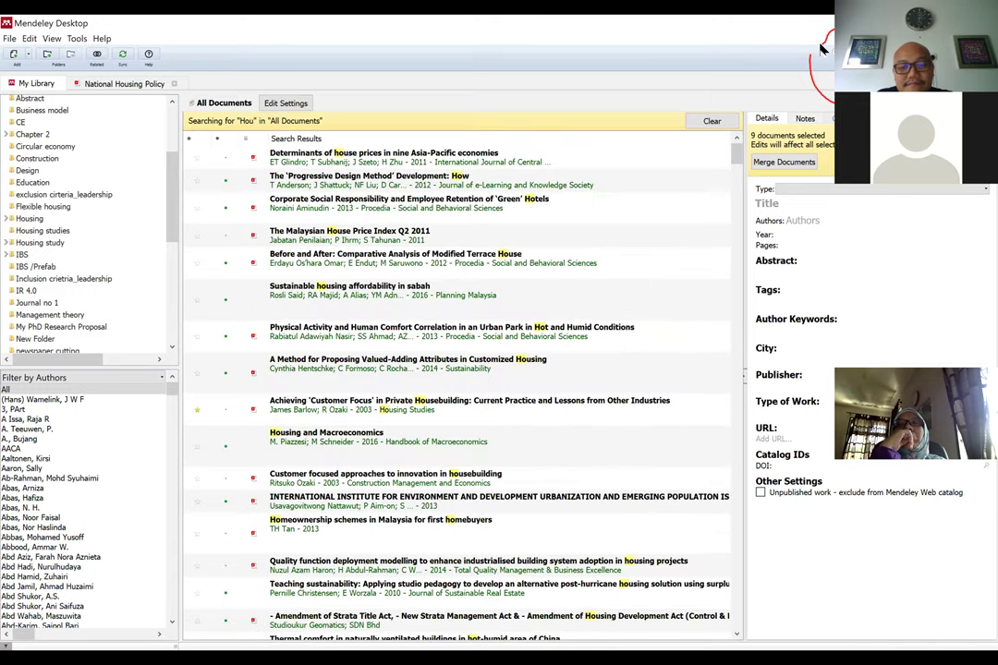
text(sing indu)
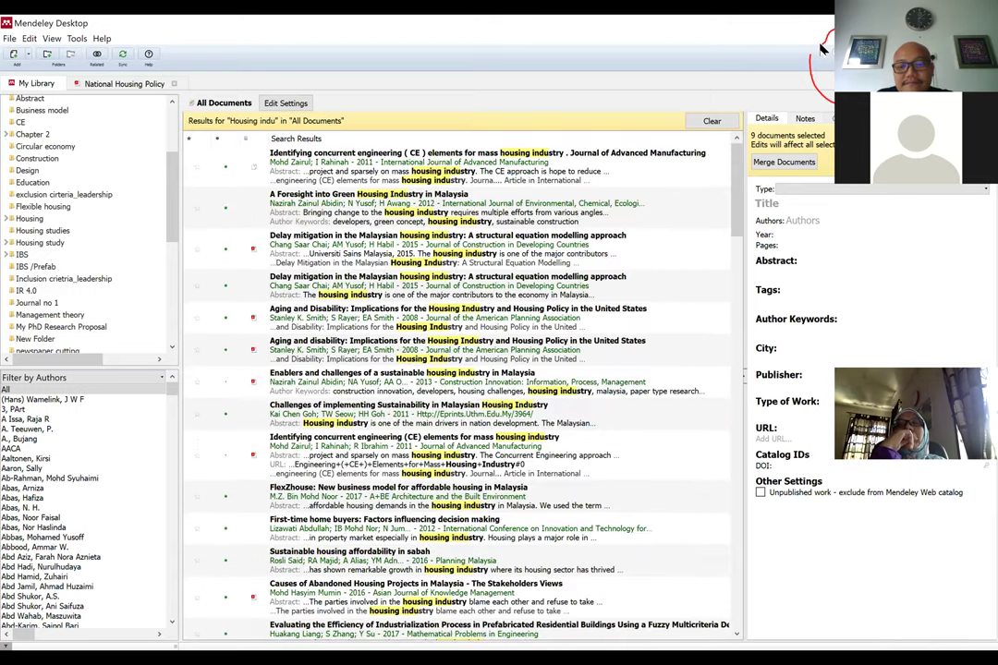
text(stry)
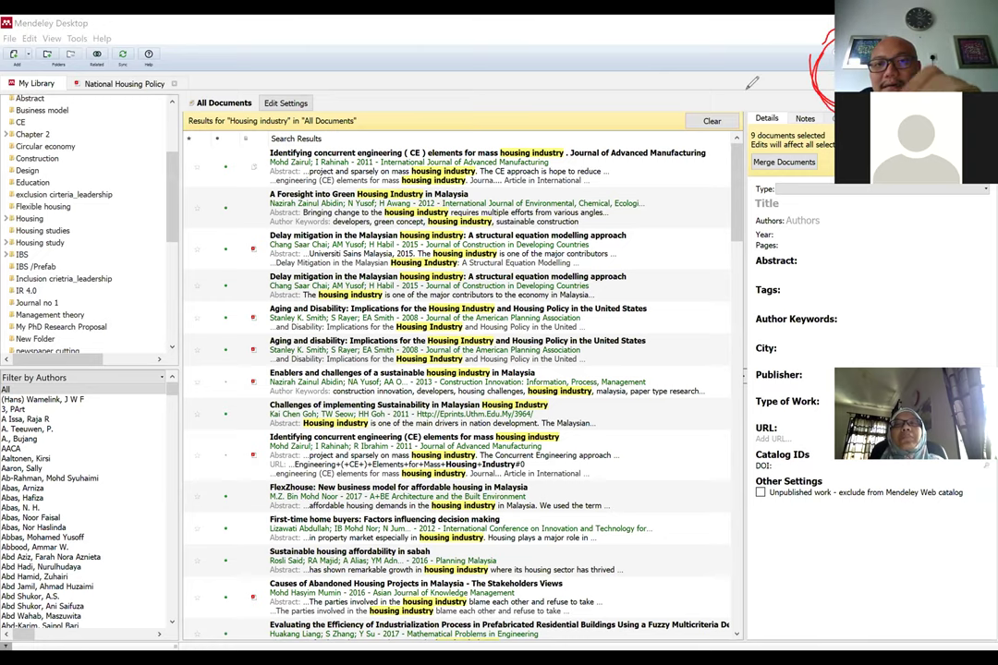
Step: Handwrite a red annotation reading "Housing Industry" with an opening quotation mark above the search results
mouse_move(626, 78)
mouse_down()
mouse_move(643, 103)
mouse_move(655, 100)
mouse_up()
drag(644, 90, 654, 90)
mouse_move(667, 89)
mouse_down()
mouse_move(695, 85)
mouse_move(721, 108)
mouse_move(821, 96)
mouse_up()
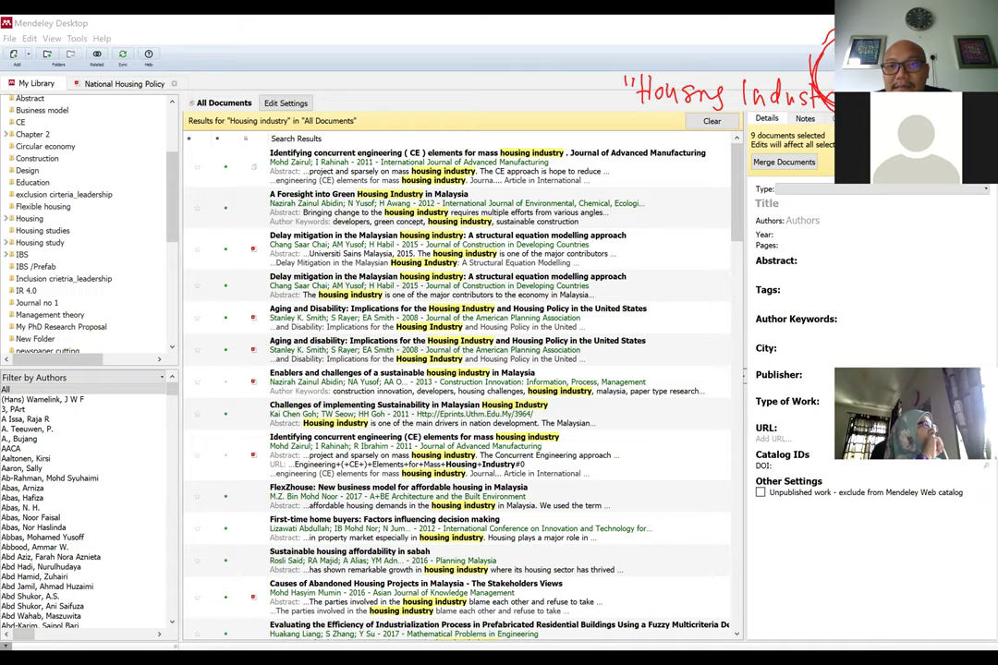
Step: Search for the phrase "Sustainable Housing industry" with the results column widened to show full titles, and return to the "Housing industry" search
text(Sustainable)
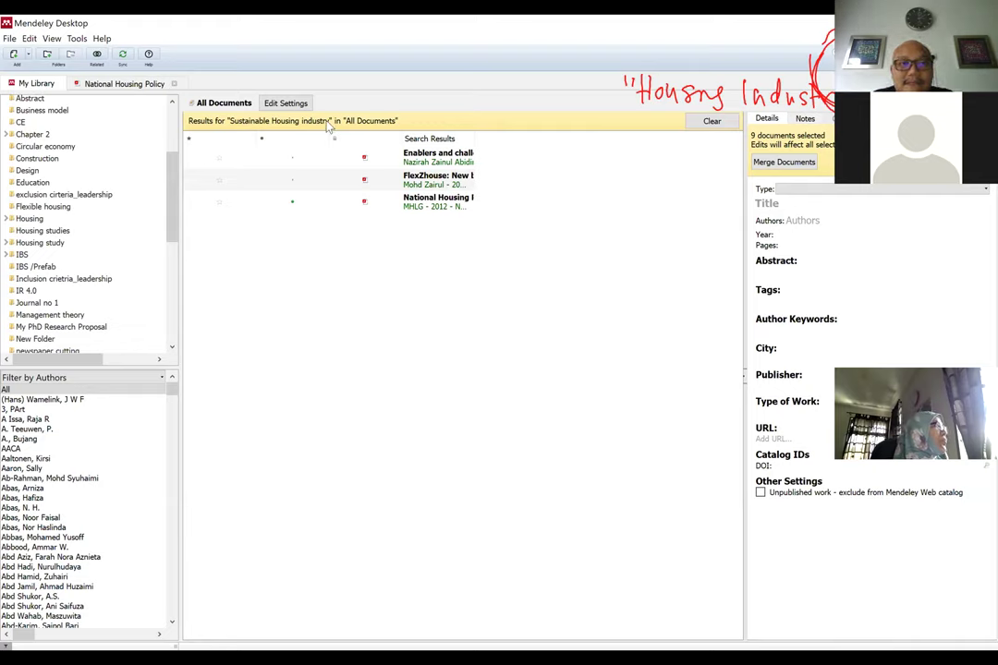
drag(331, 138, 290, 131)
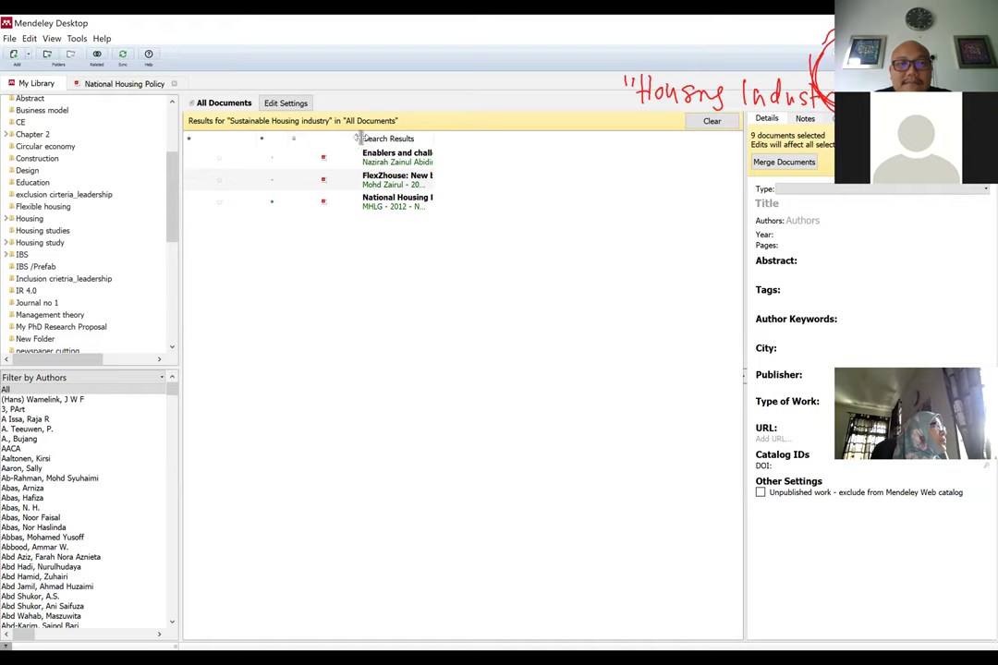
drag(358, 139, 323, 138)
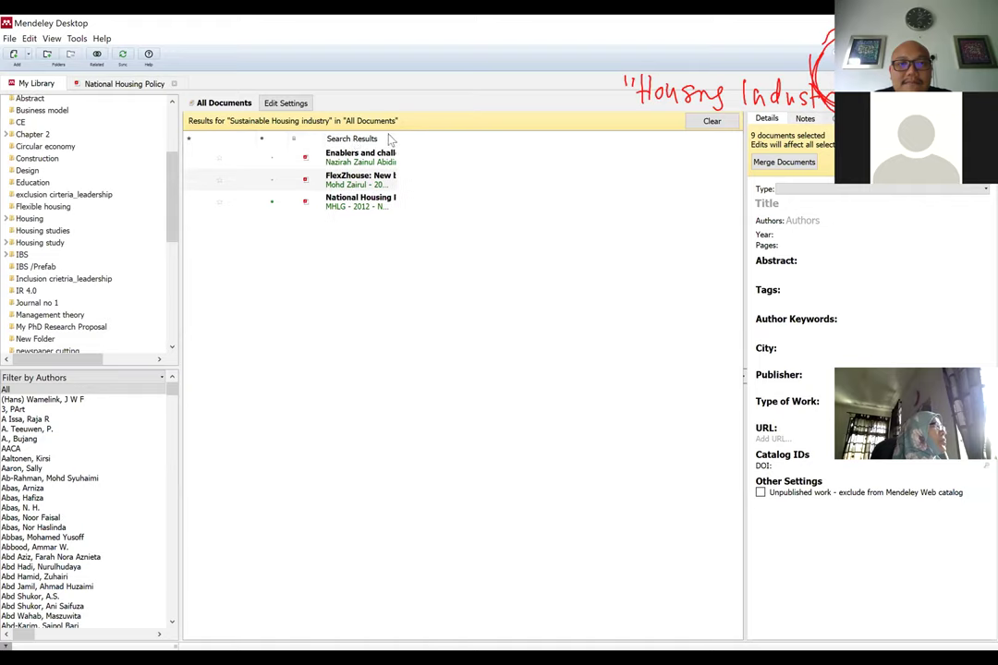
drag(396, 138, 625, 165)
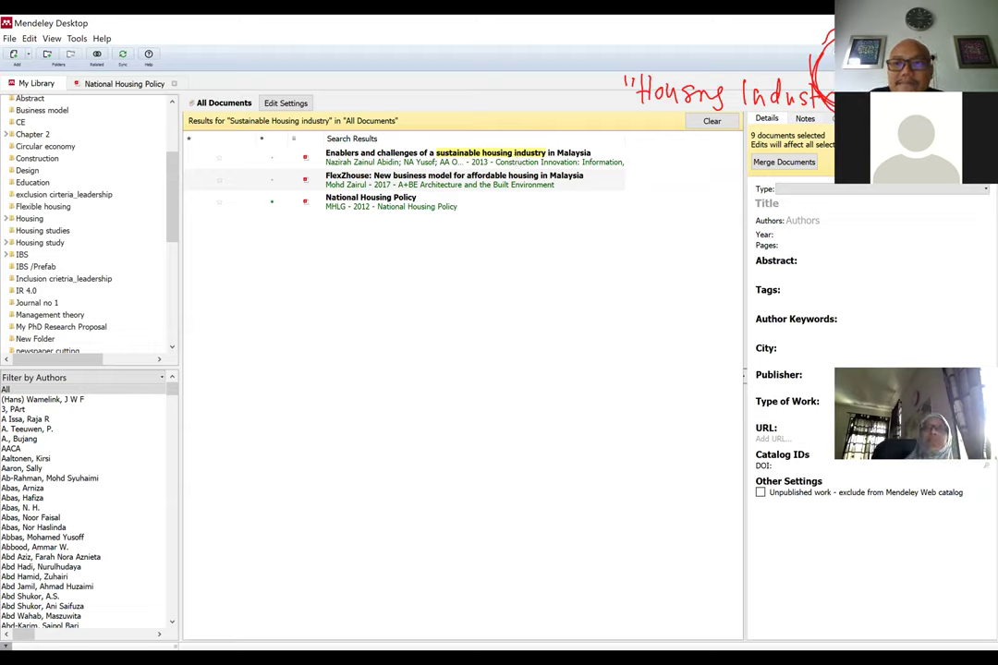
key(Return)
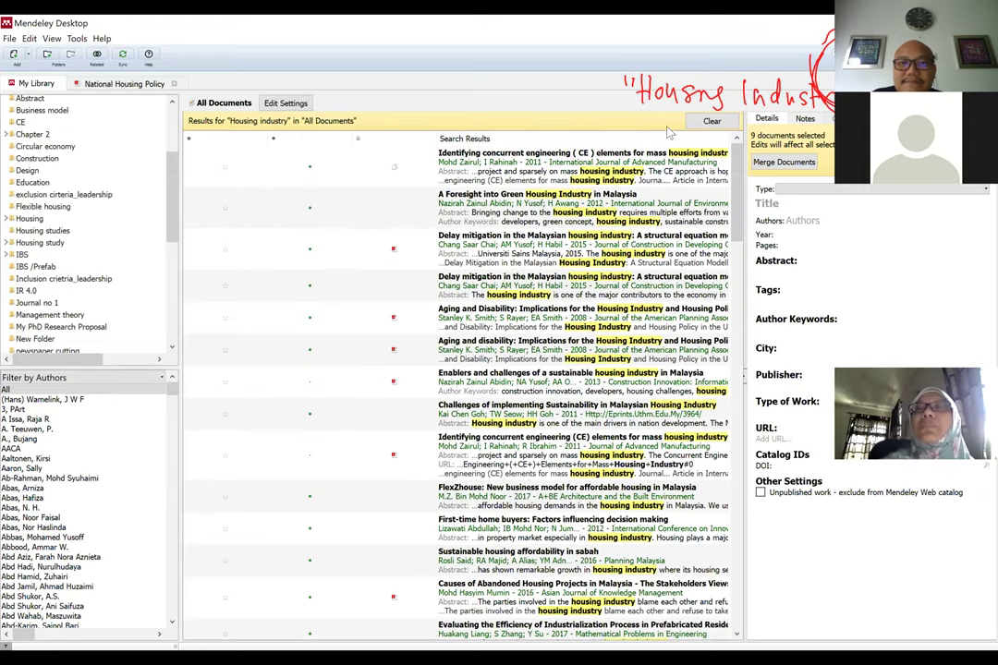
click(582, 174)
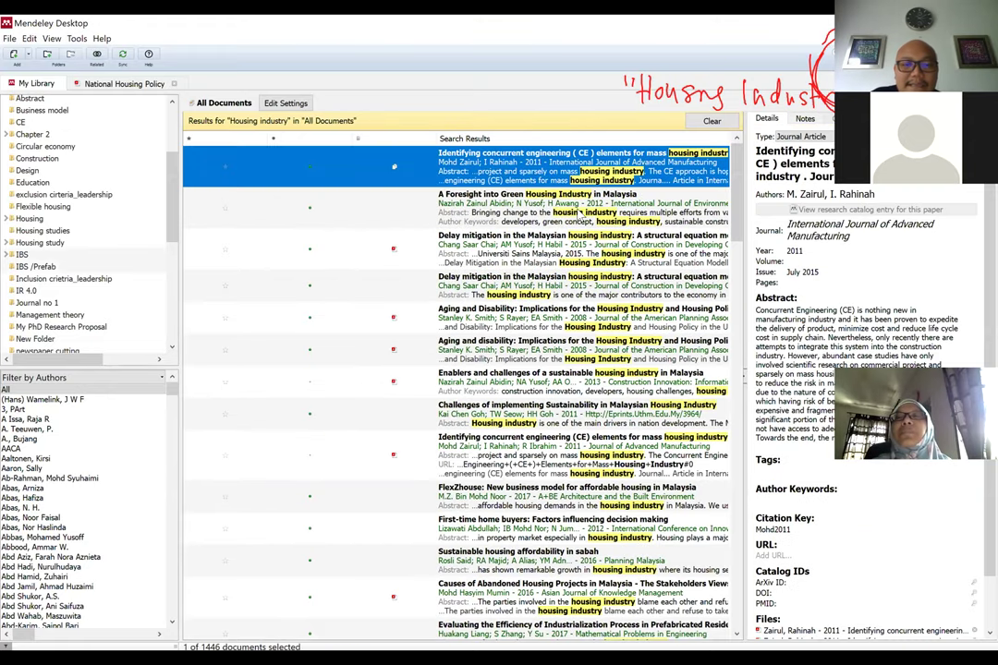
scroll(584, 236, down, 6)
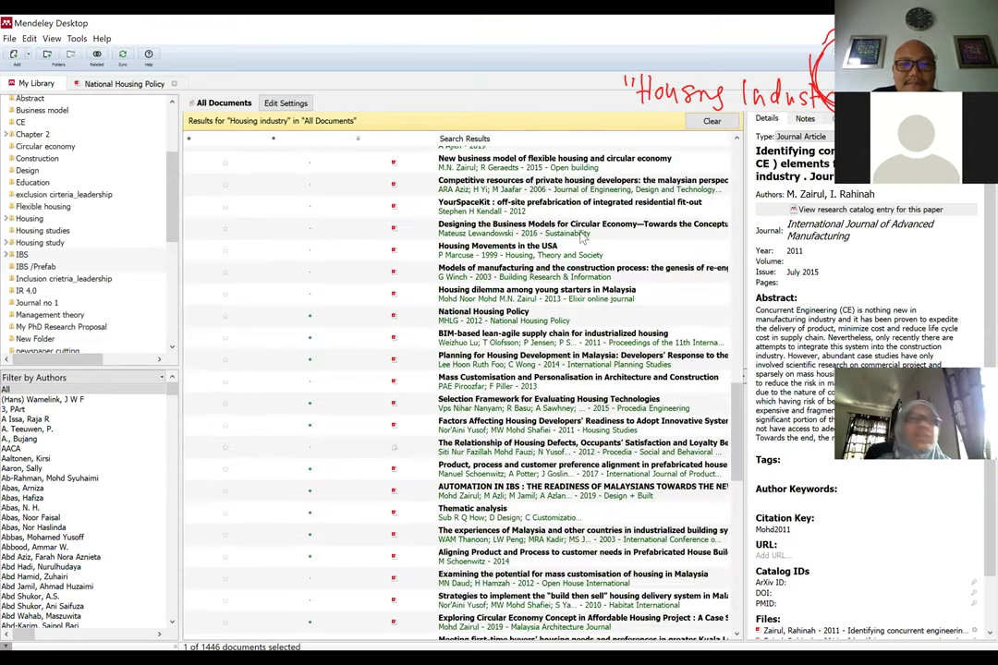
scroll(583, 238, down, 5)
scroll(582, 238, up, 6)
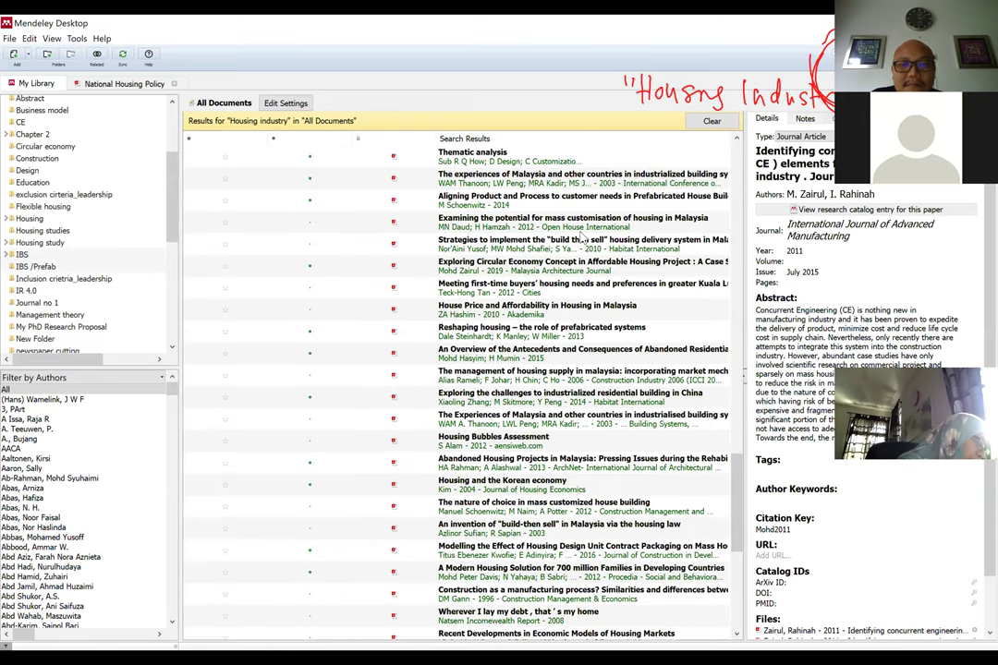
ctrl+click(608, 536)
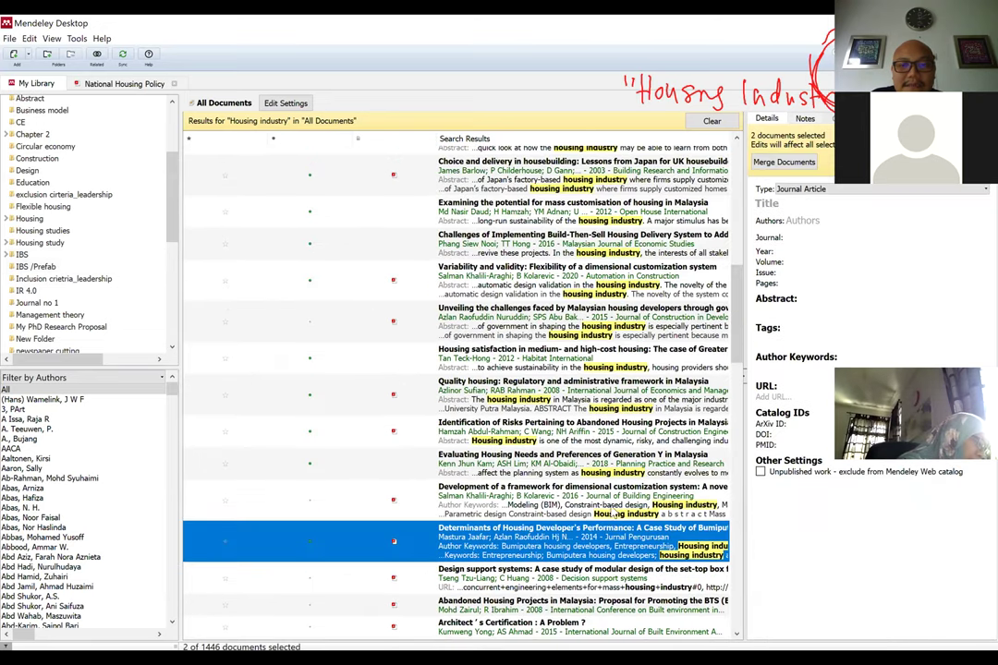
scroll(619, 269, up, 5)
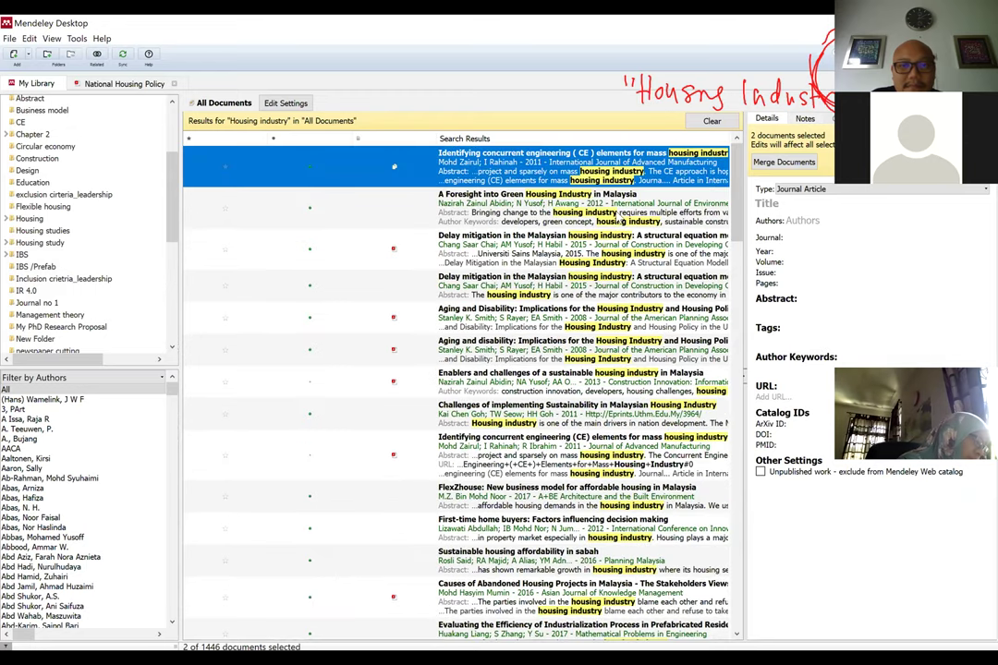
key(ctrl+a)
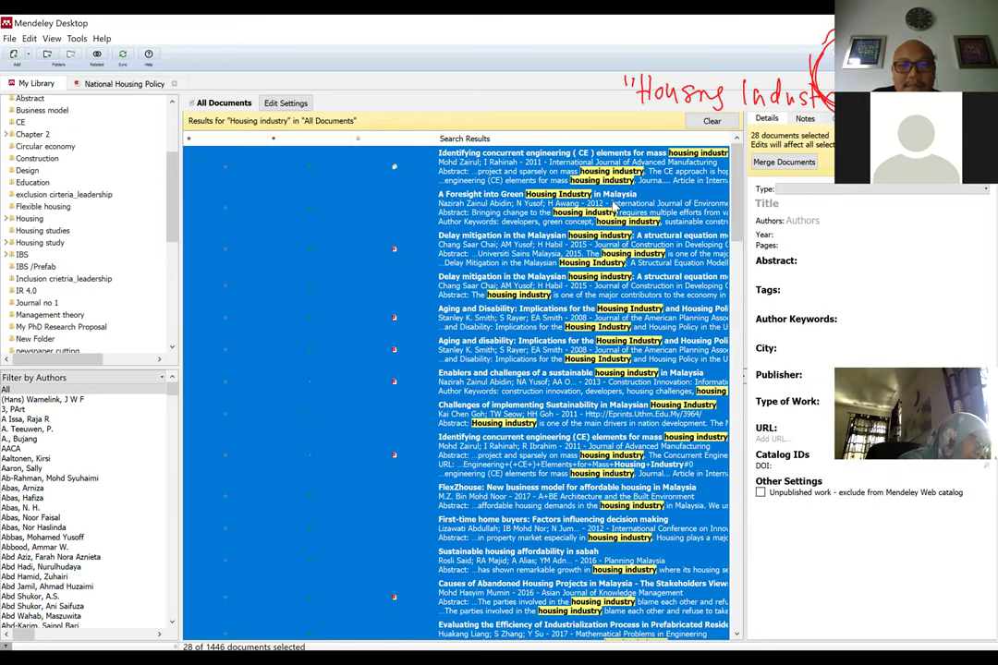
scroll(450, 248, down, 3)
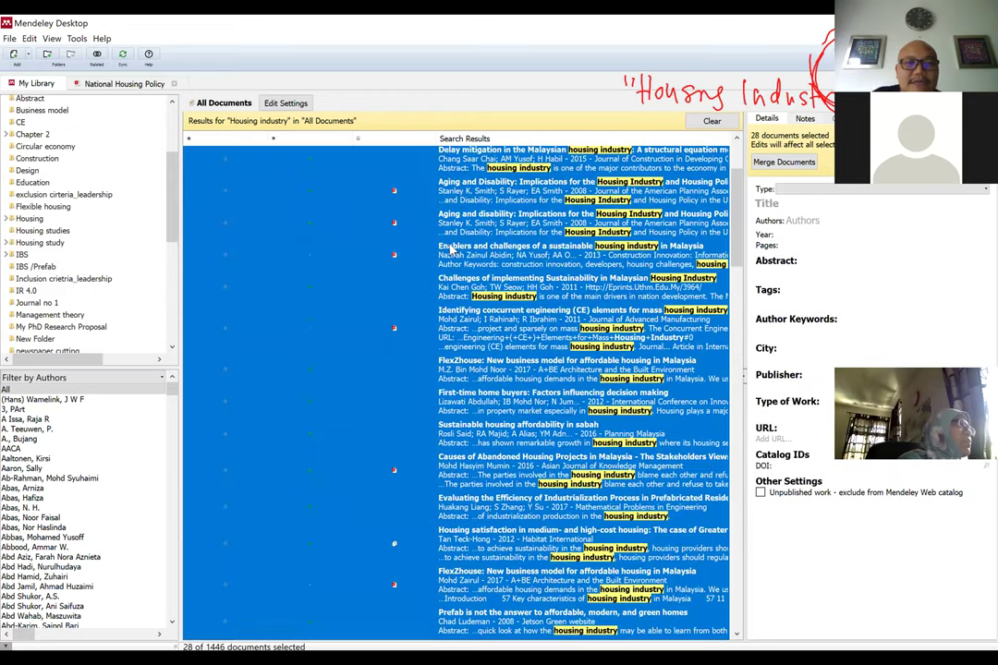
drag(172, 194, 186, 266)
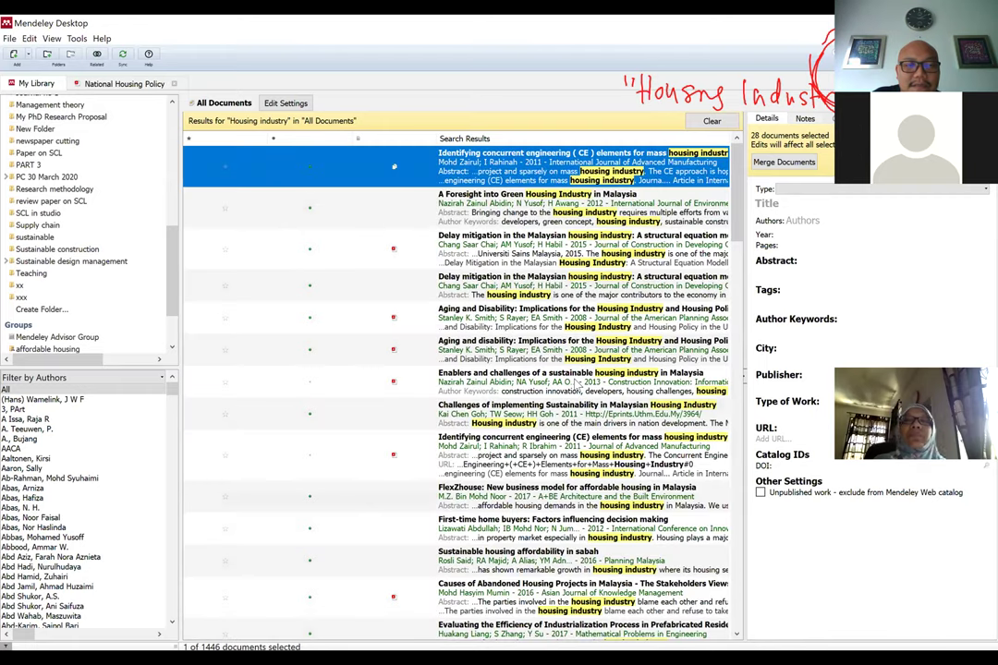
Step: Add all results from the first concurrent engineering paper through "Determinants of Housing Developer's Performance" to the My PhD Research Proposal folder
scroll(168, 255, up, 4)
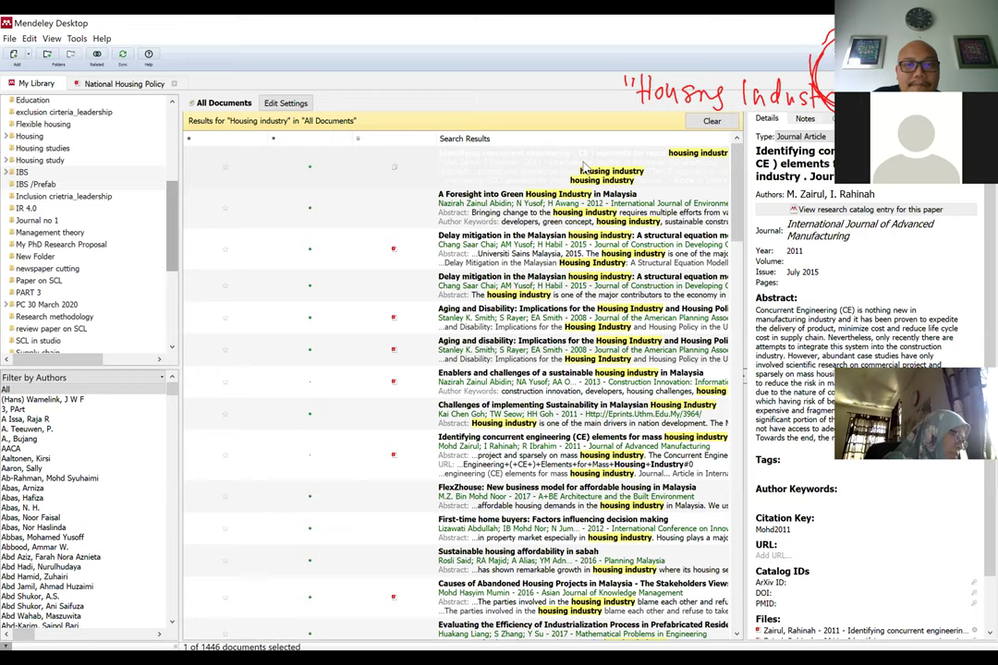
scroll(584, 166, down, 10)
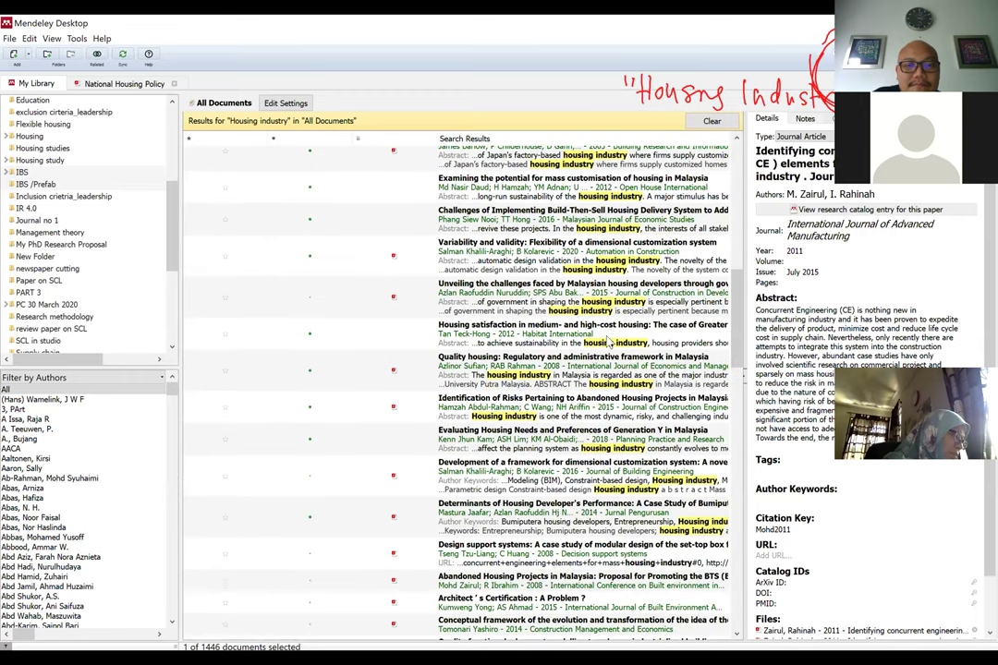
scroll(608, 448, down, 1)
ctrl+click(608, 447)
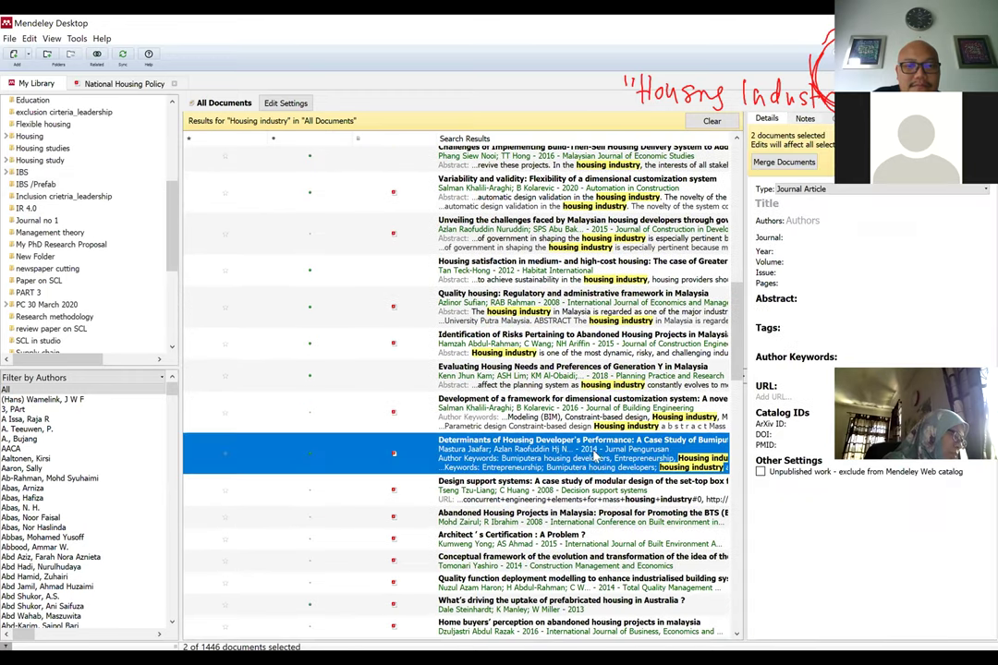
scroll(625, 351, up, 4)
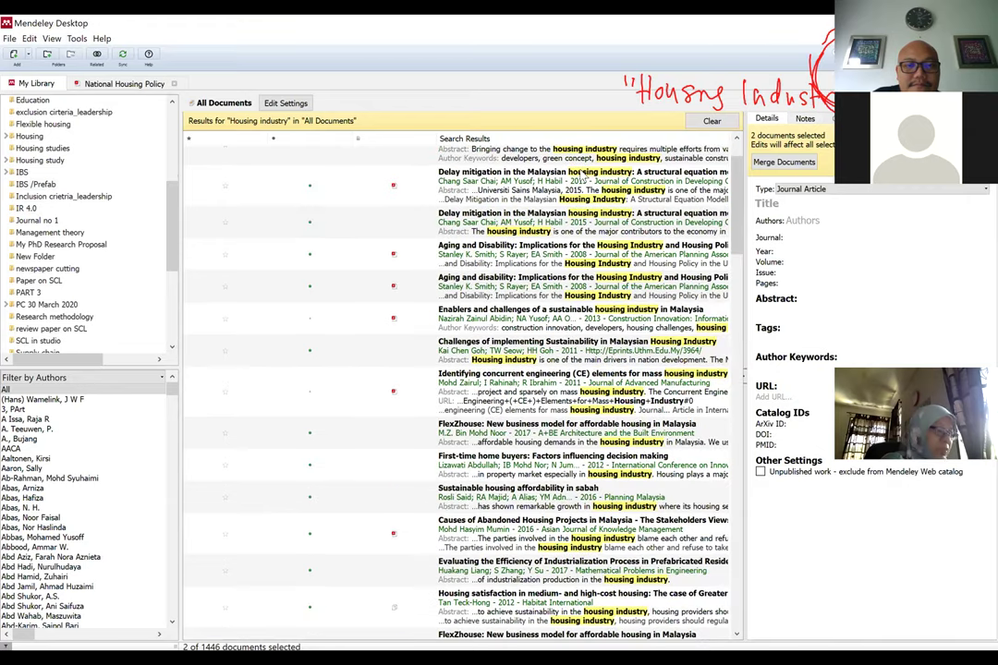
scroll(467, 171, up, 1)
shift+click(465, 172)
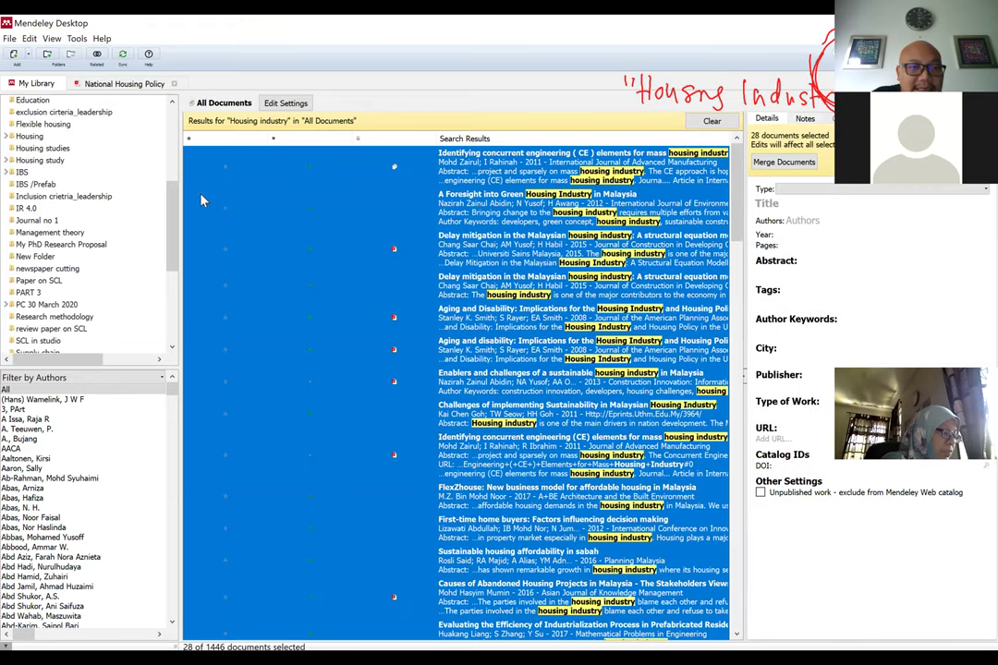
drag(296, 173, 105, 250)
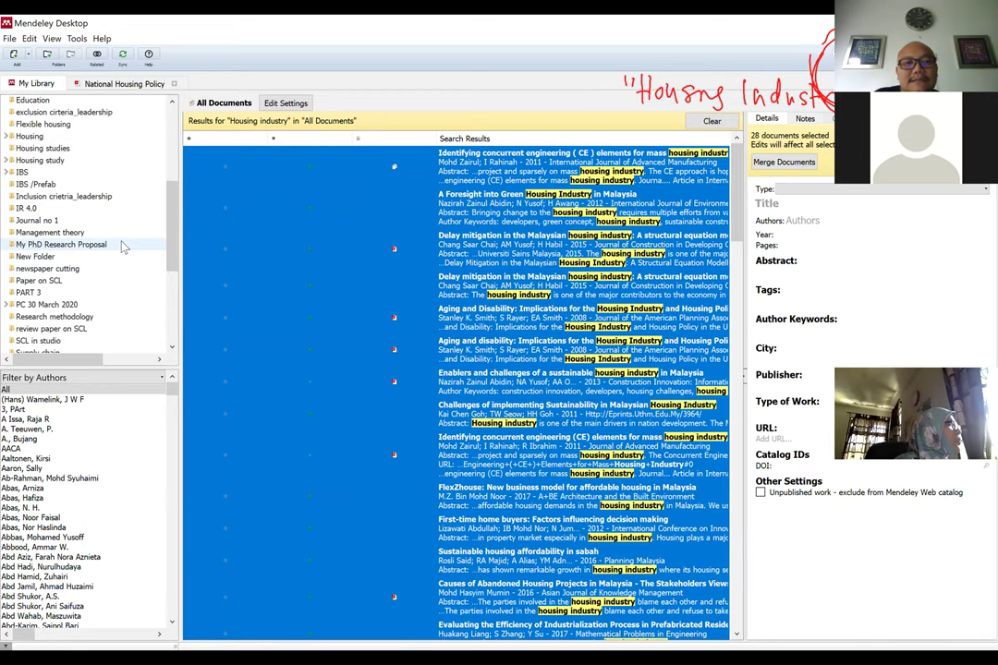
Step: Open the My PhD Research Proposal folder and review the papers added to it
click(123, 246)
scroll(390, 280, down, 5)
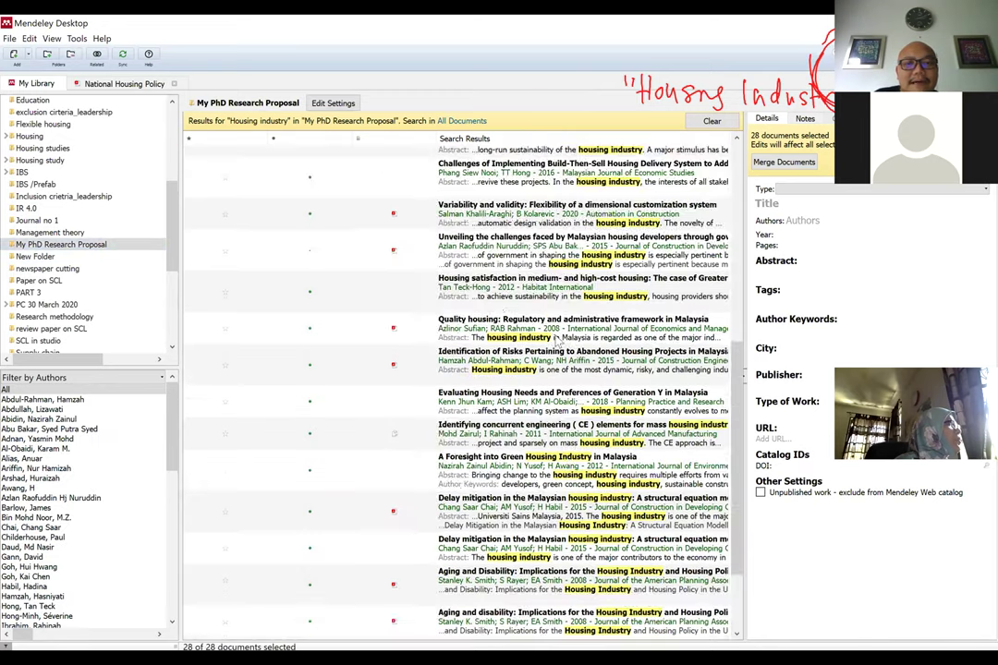
scroll(530, 246, up, 5)
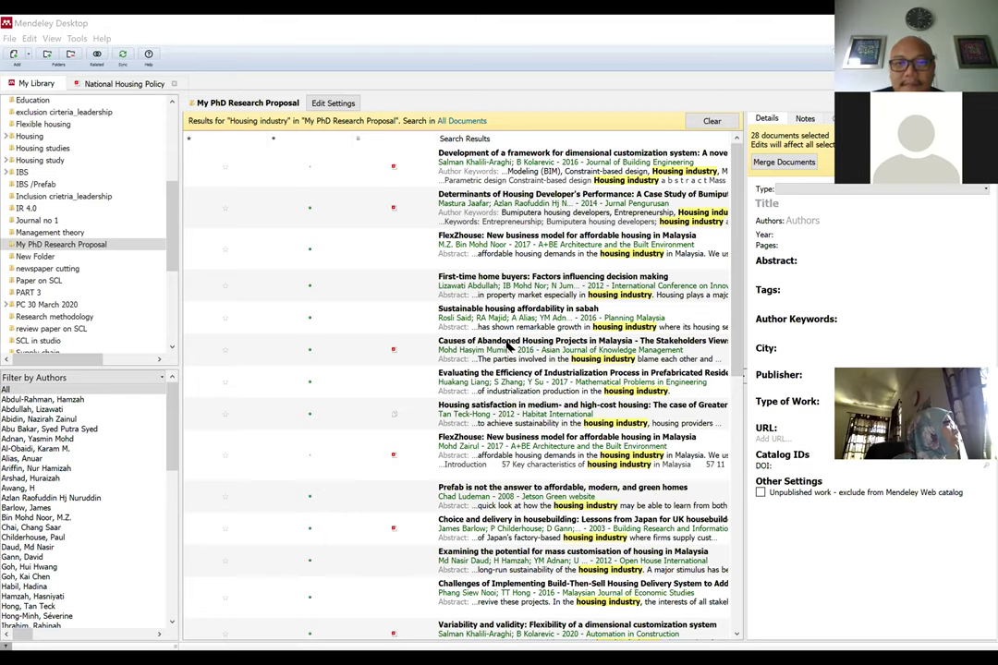
Step: Narrow the icon columns and widen the Search Results column in the My PhD Research Proposal list
click(70, 246)
mouse_move(275, 142)
mouse_down()
mouse_move(218, 138)
mouse_move(344, 145)
mouse_move(294, 140)
mouse_up()
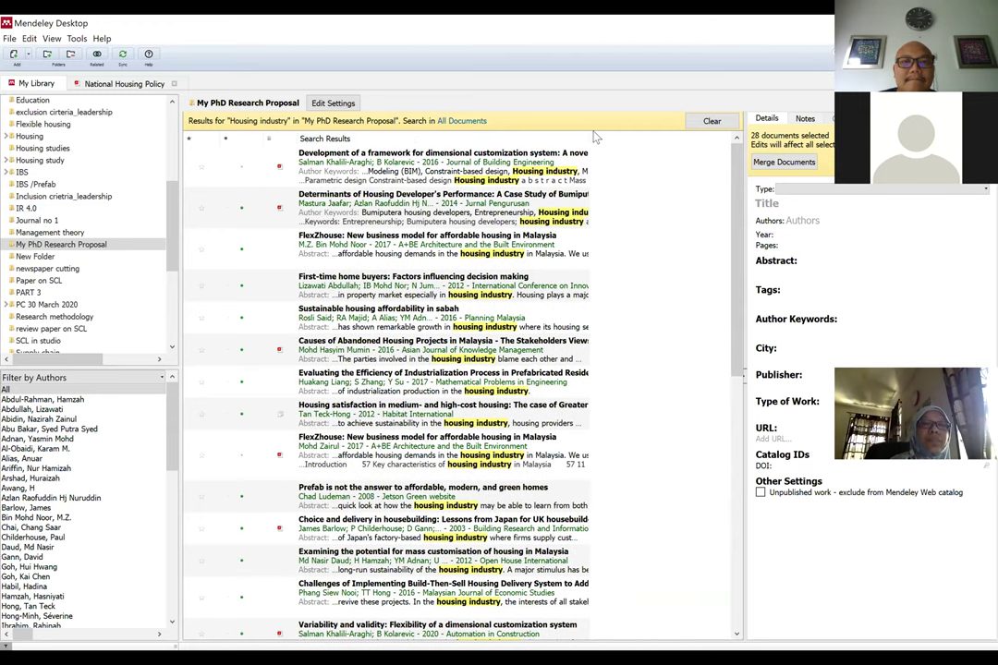
drag(591, 138, 644, 142)
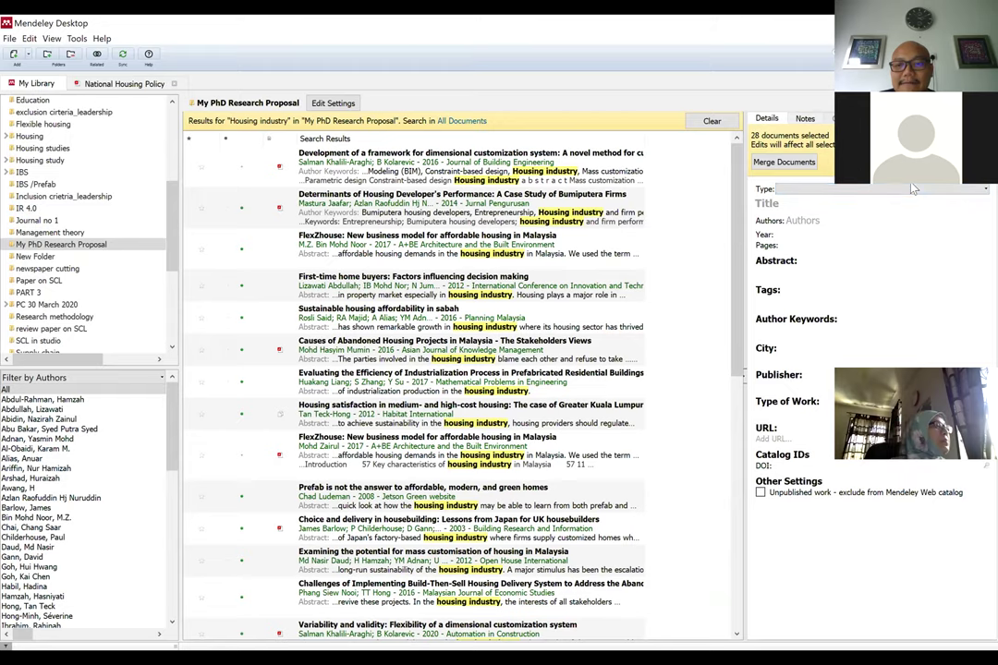
Step: Review the details and PDF of "Development of a framework for dimensional customization system", then close it and the National Housing Policy document
click(610, 178)
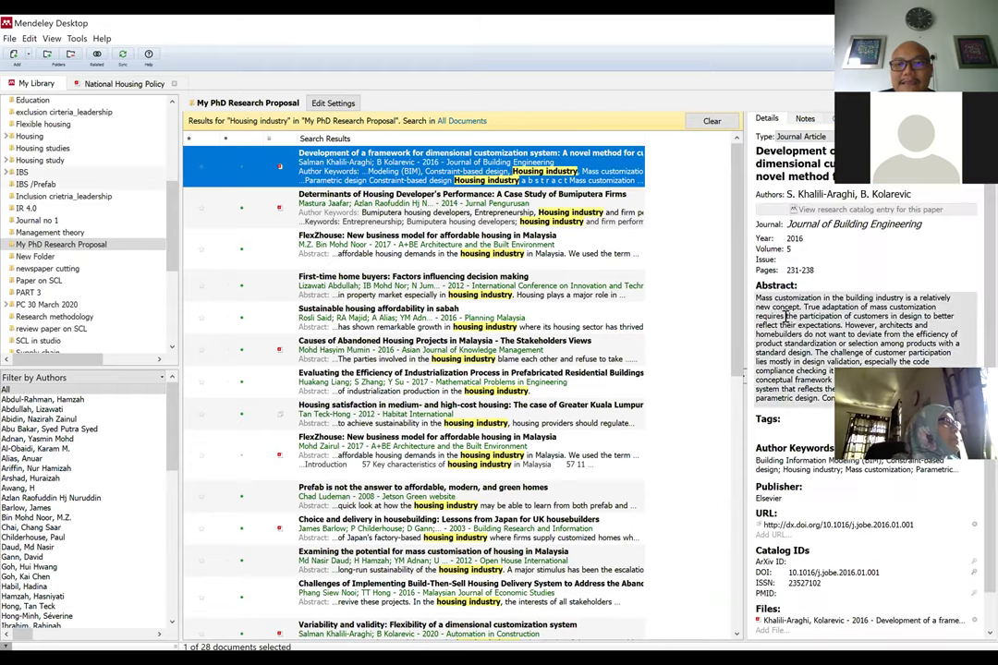
scroll(864, 485, down, 1)
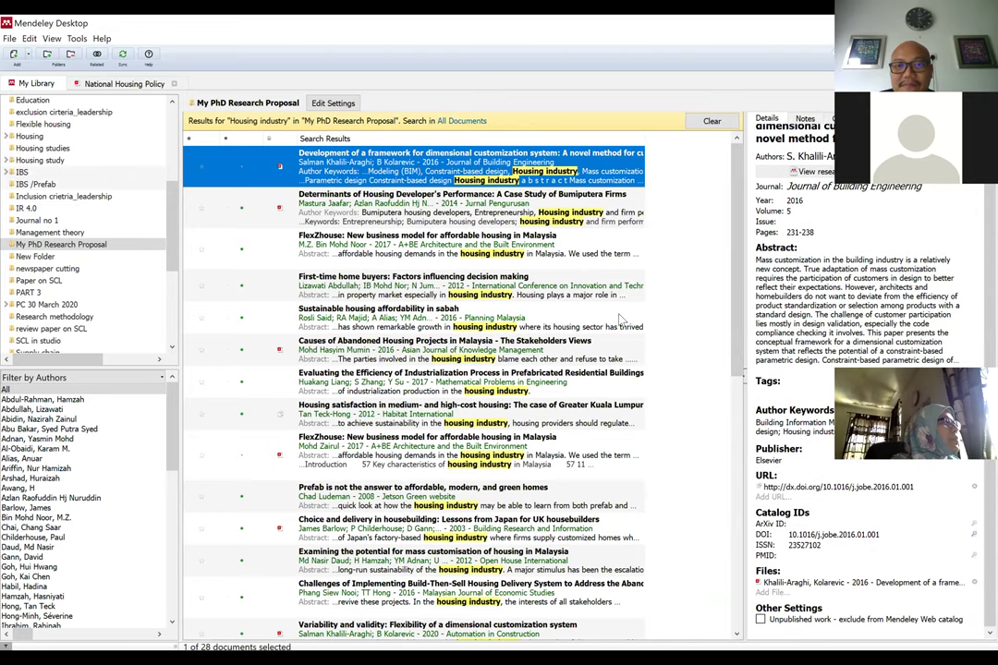
double_click(550, 169)
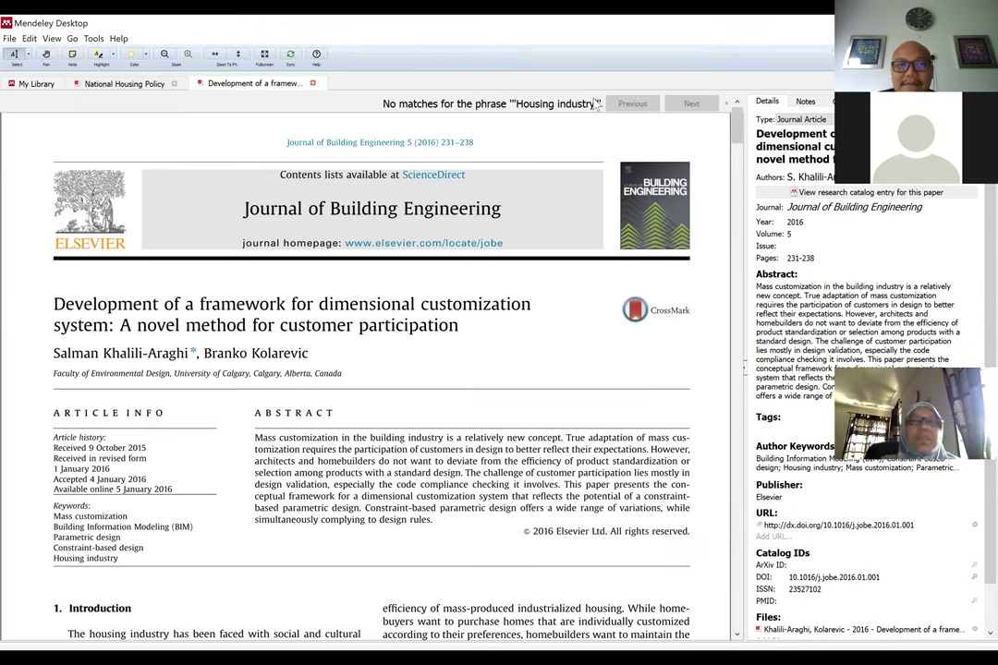
click(312, 83)
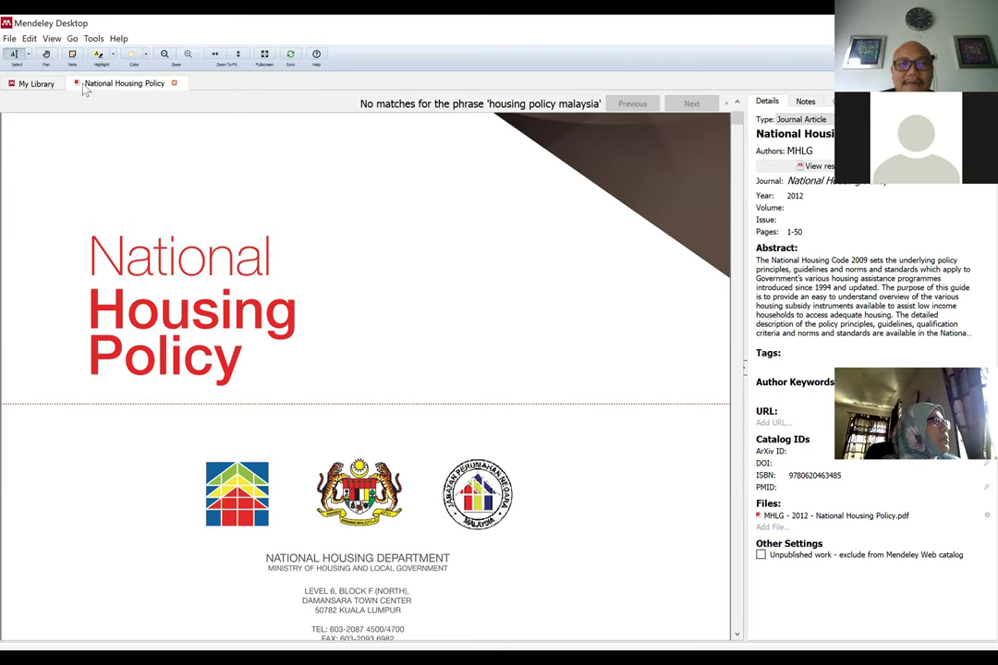
key(ctrl+w)
Step: Open the PDF of "Determinants of Housing Developer's Performance: A Case Study of Bumiputera Firms" and close it again
click(457, 196)
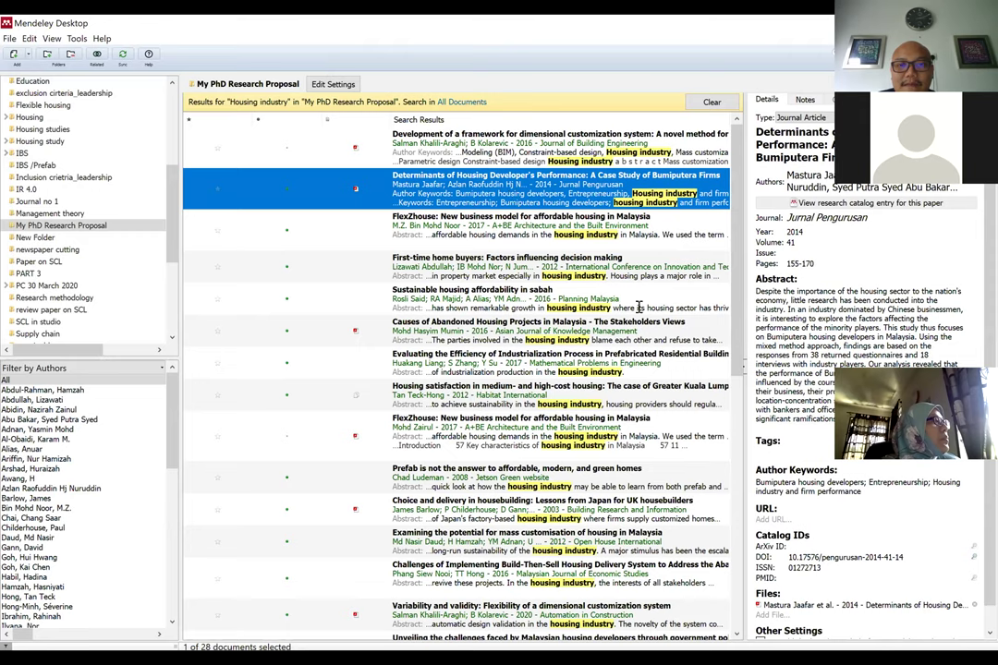
key(Return)
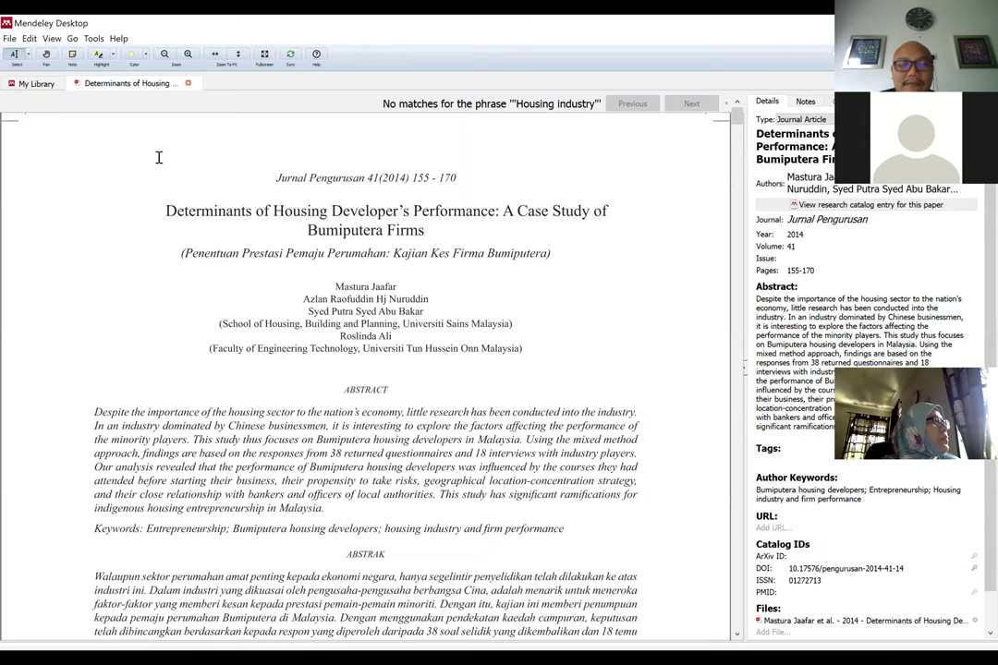
click(188, 84)
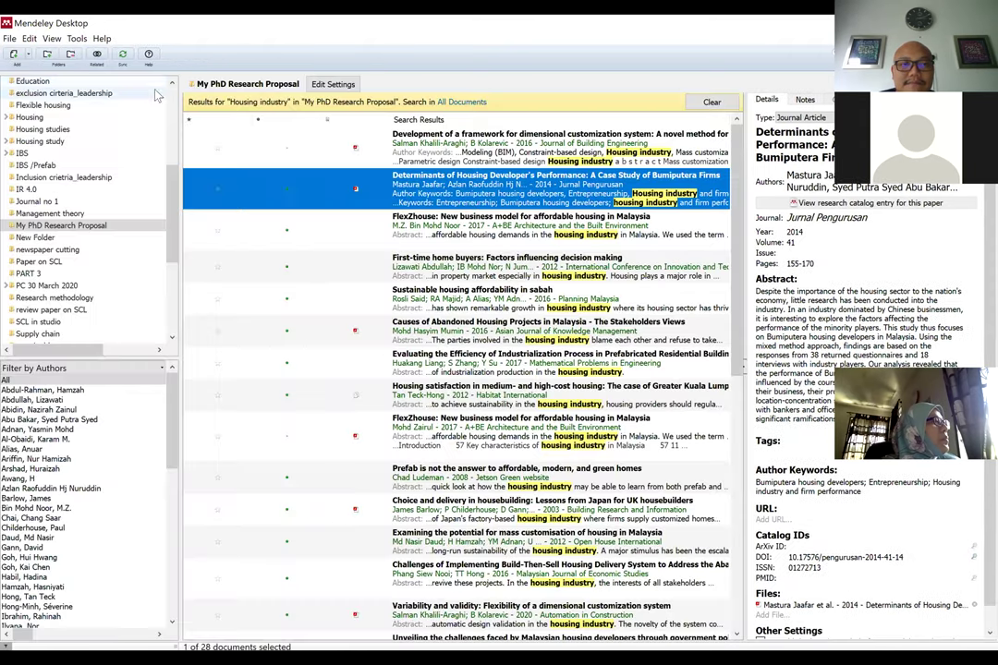
Step: Examine the bibliographic details of the first "FlexZhouse" entry and circle its details-review notice with the annotation pen
click(432, 232)
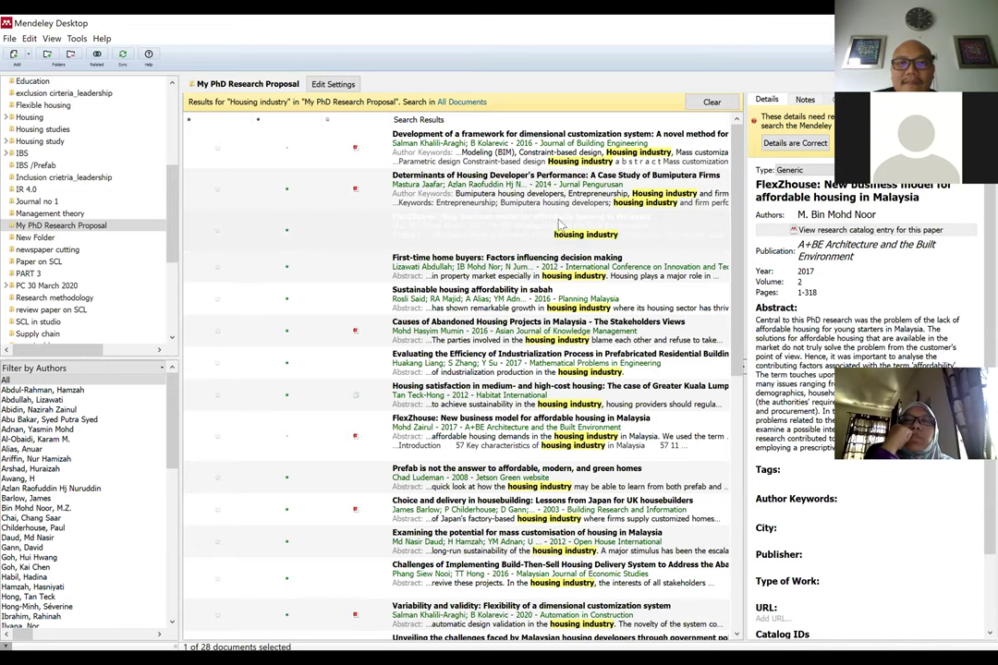
scroll(784, 259, down, 3)
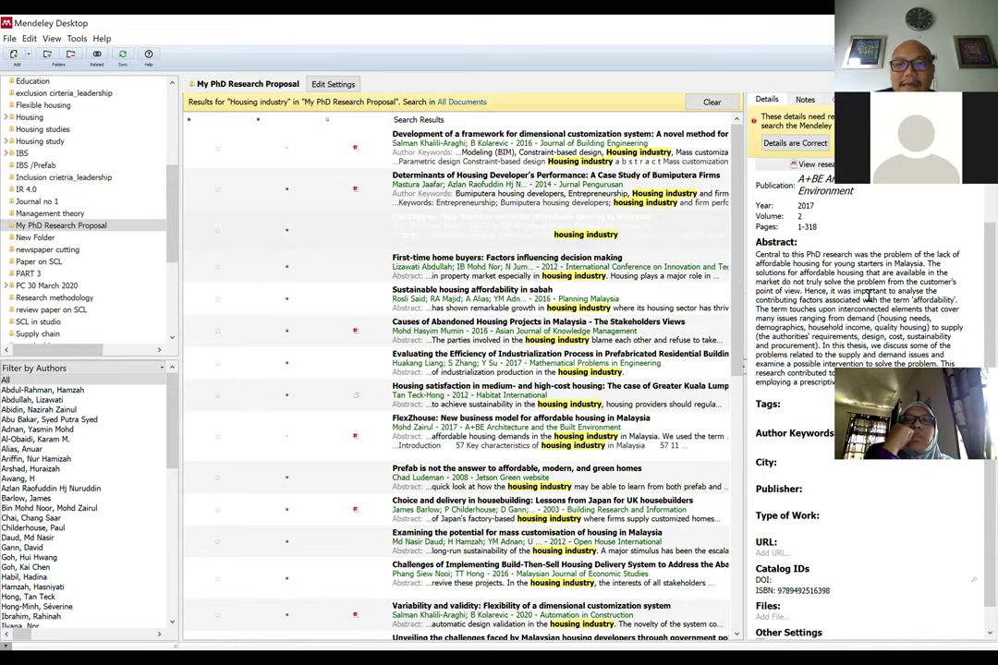
scroll(791, 282, up, 3)
scroll(913, 348, down, 2)
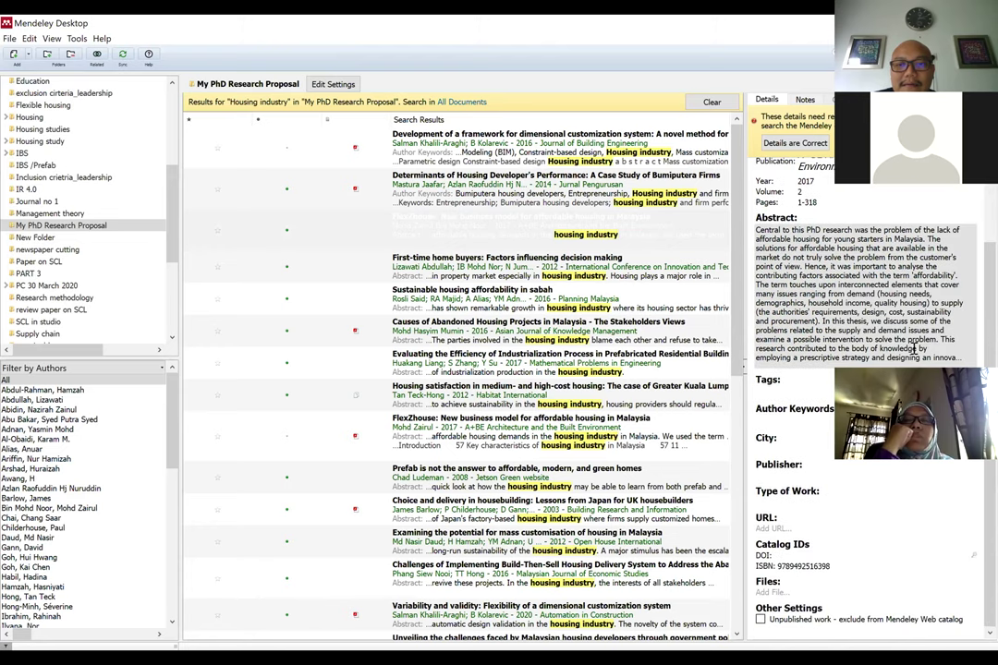
scroll(817, 162, up, 1)
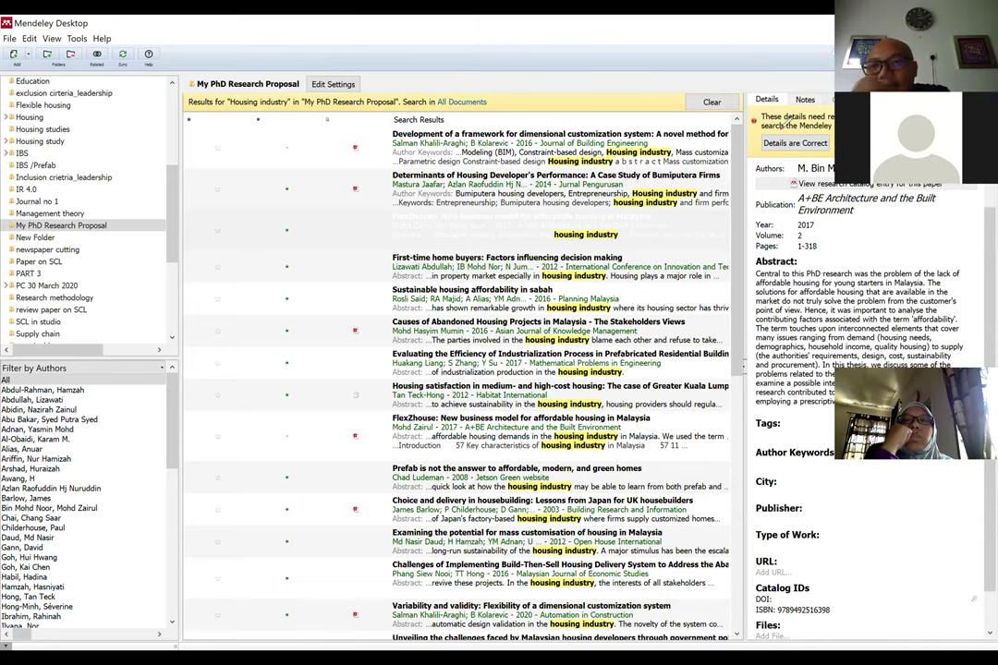
mouse_move(783, 118)
mouse_down()
mouse_move(776, 159)
mouse_move(793, 109)
mouse_up()
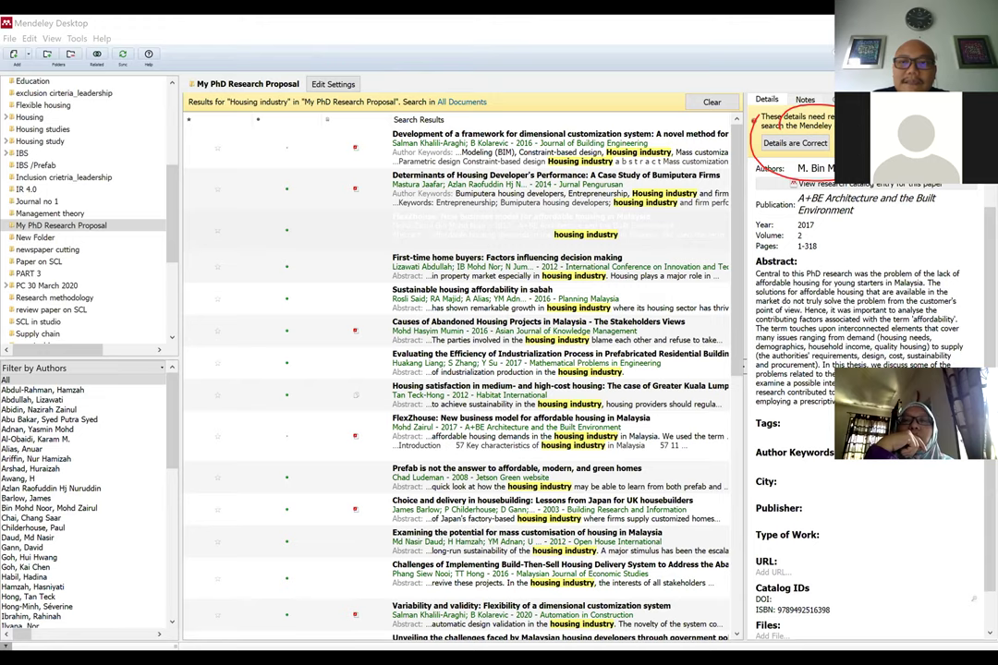
Step: Examine the details of each paper from "First-time home buyers" through "Choice and delivery in housebuilding", checking which need review
click(508, 278)
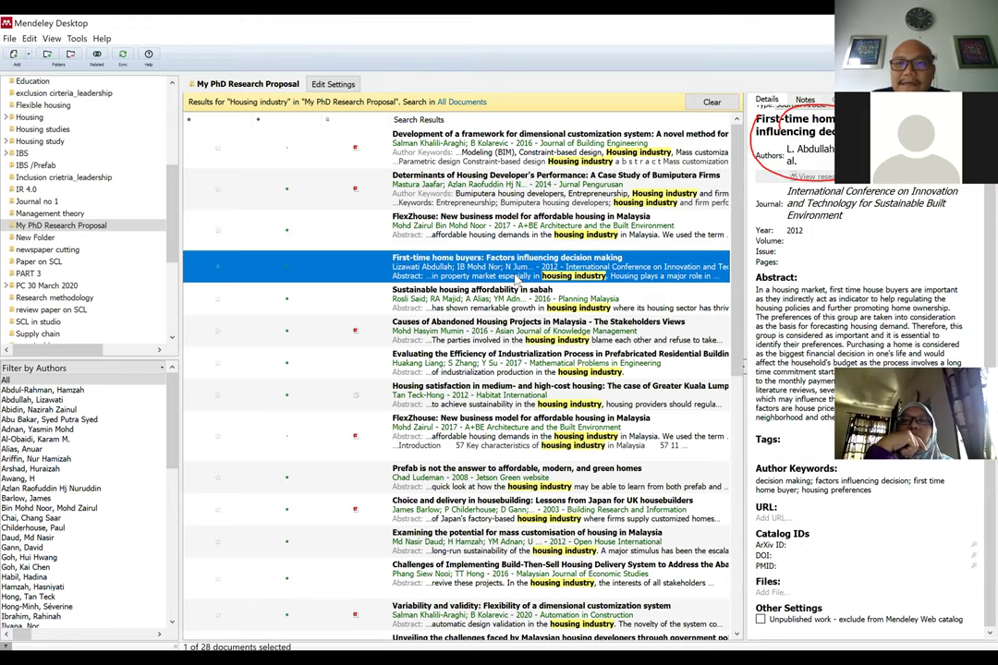
click(510, 309)
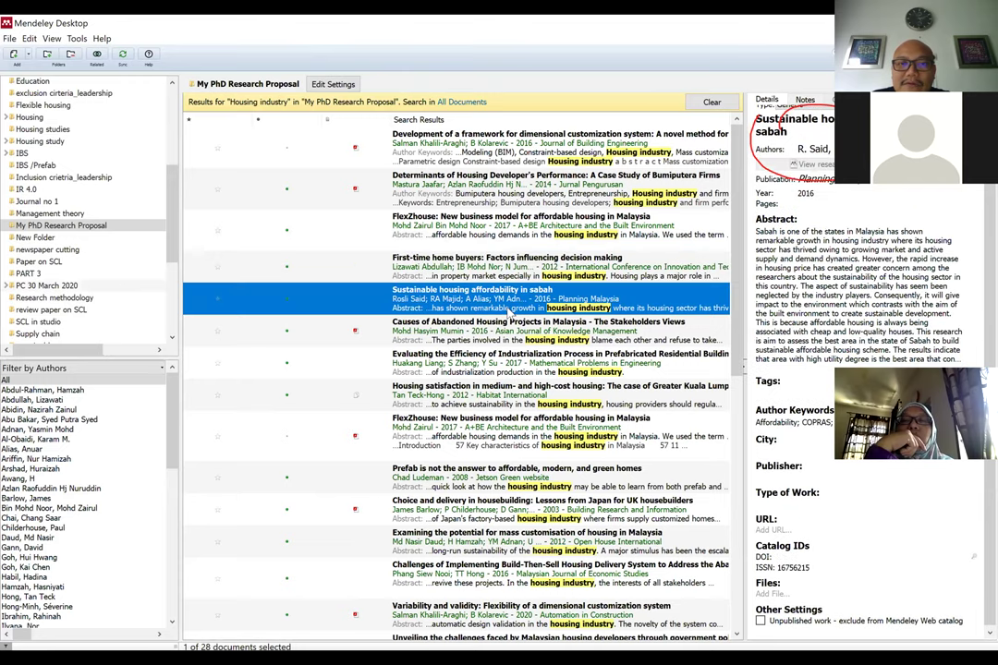
click(511, 339)
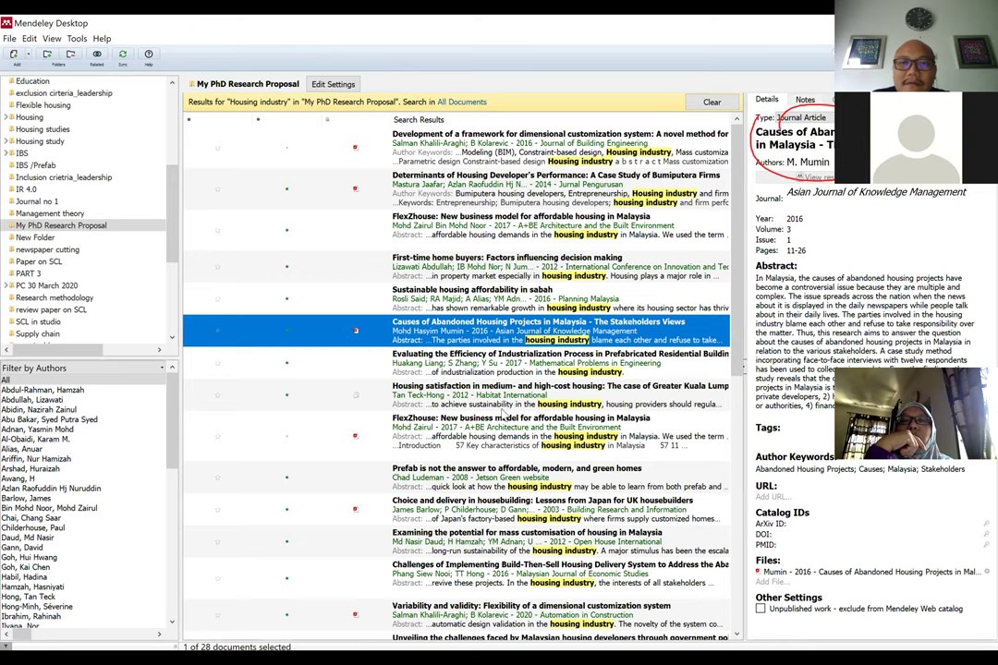
key(Down)
key(Down)
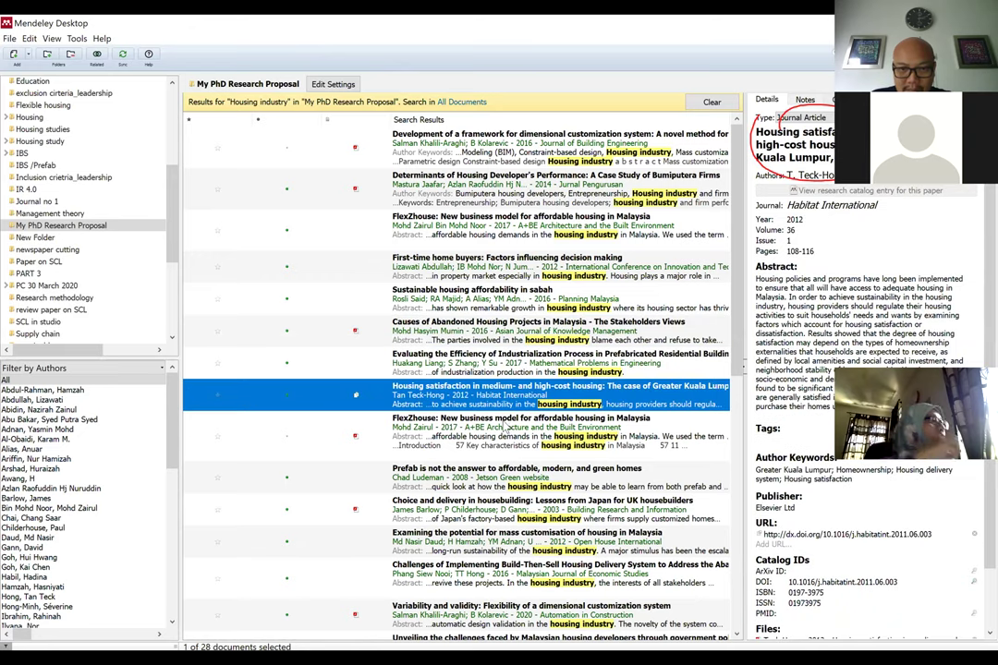
key(Down)
scroll(513, 277, down, 3)
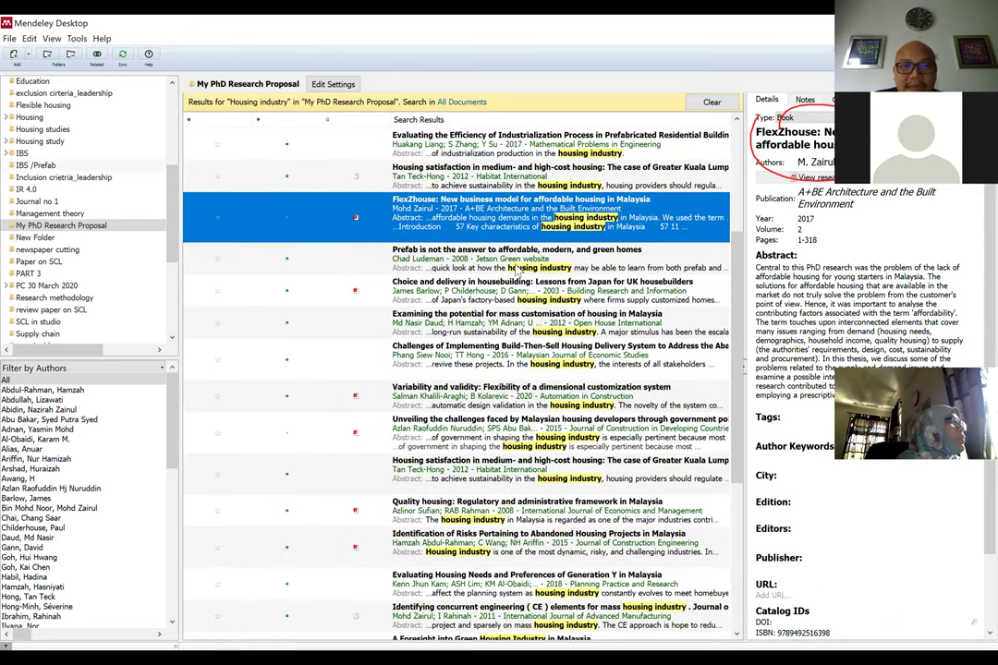
key(Down)
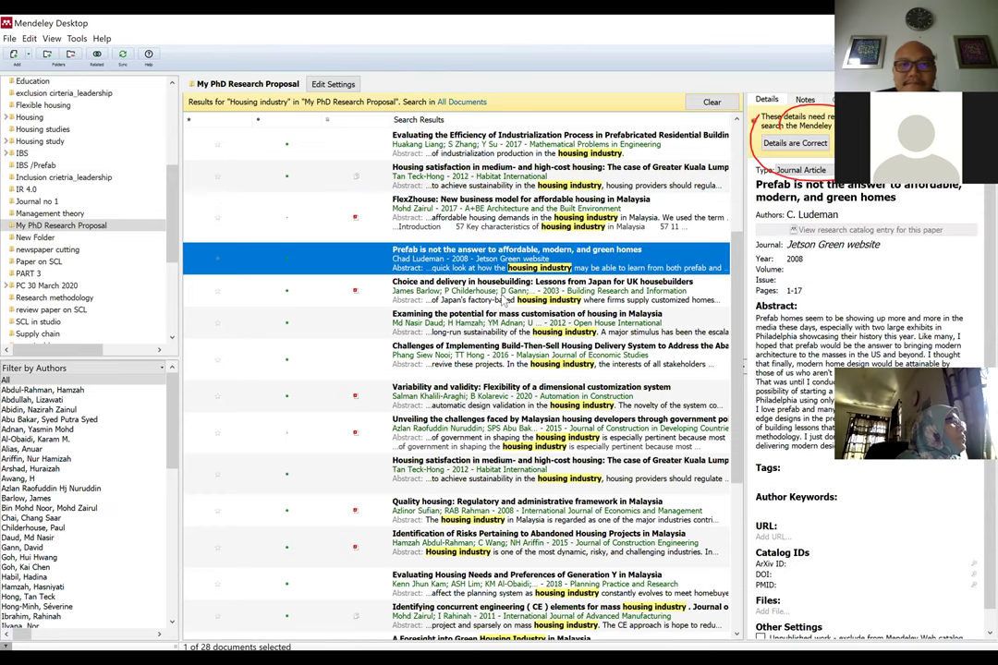
key(Down)
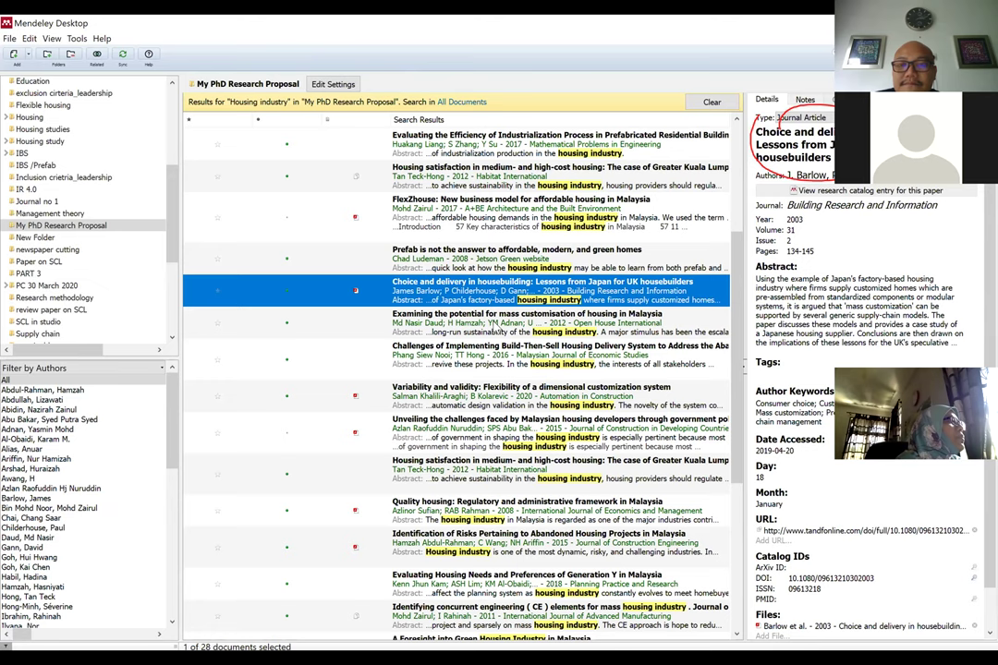
Step: Check "Examining the potential for mass customisation of housing in Malaysia" and mark the details of the Build-Then-Sell housing paper as correct
click(494, 325)
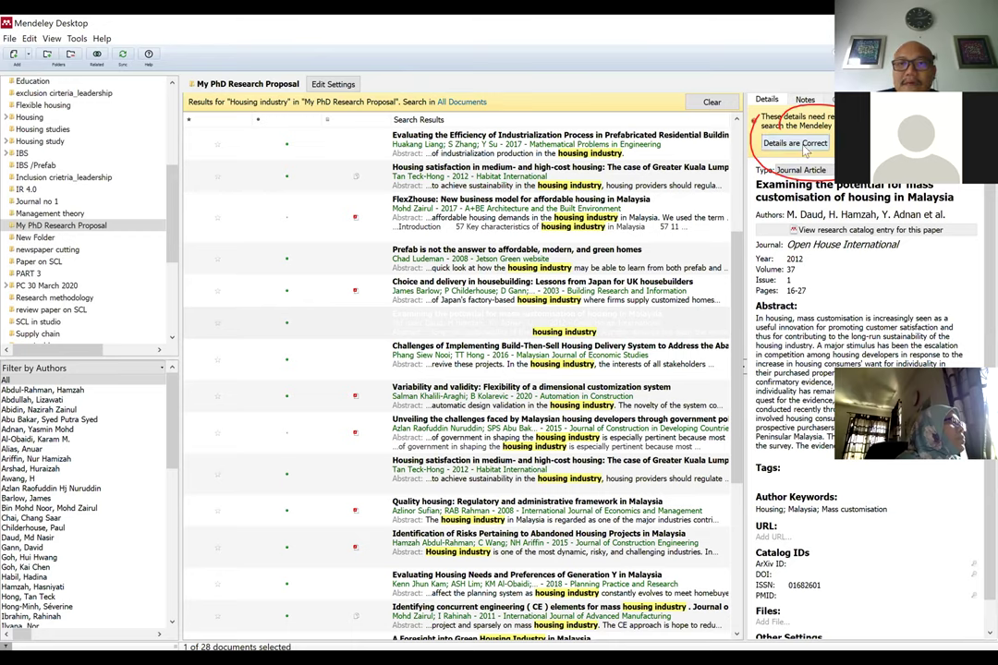
click(594, 365)
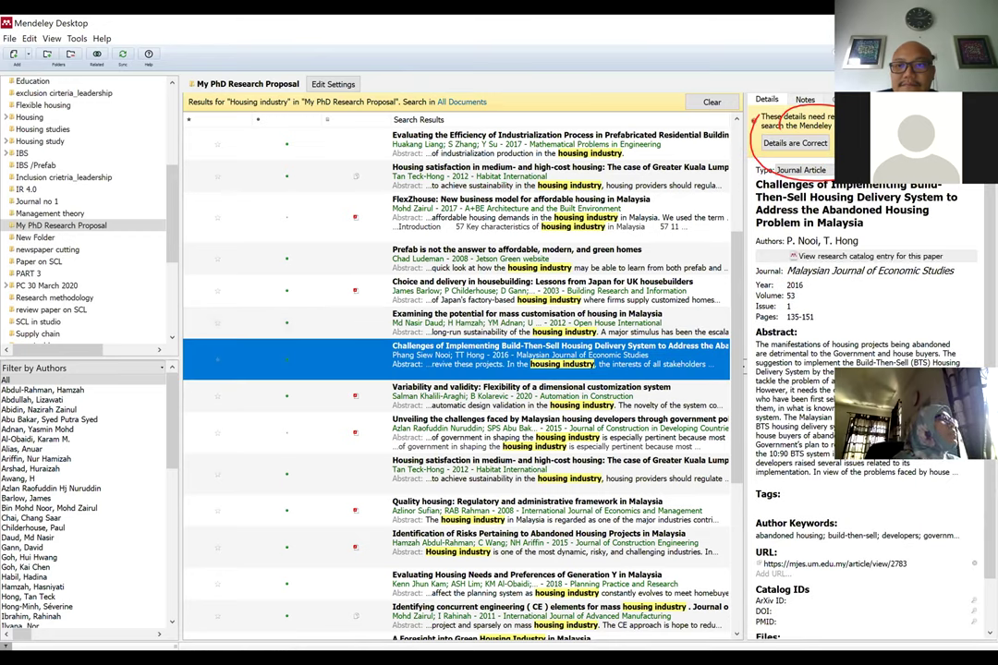
click(781, 144)
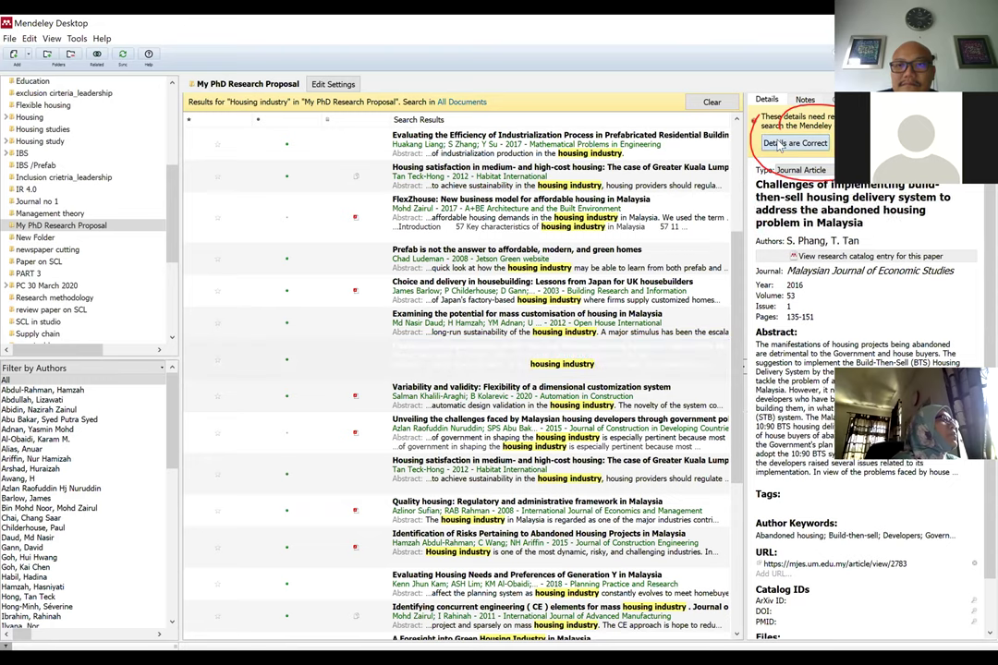
Step: Open the PDF of "Variability and validity: Flexibility of a dimensional customization system" and close it again
click(546, 404)
scroll(555, 387, down, 3)
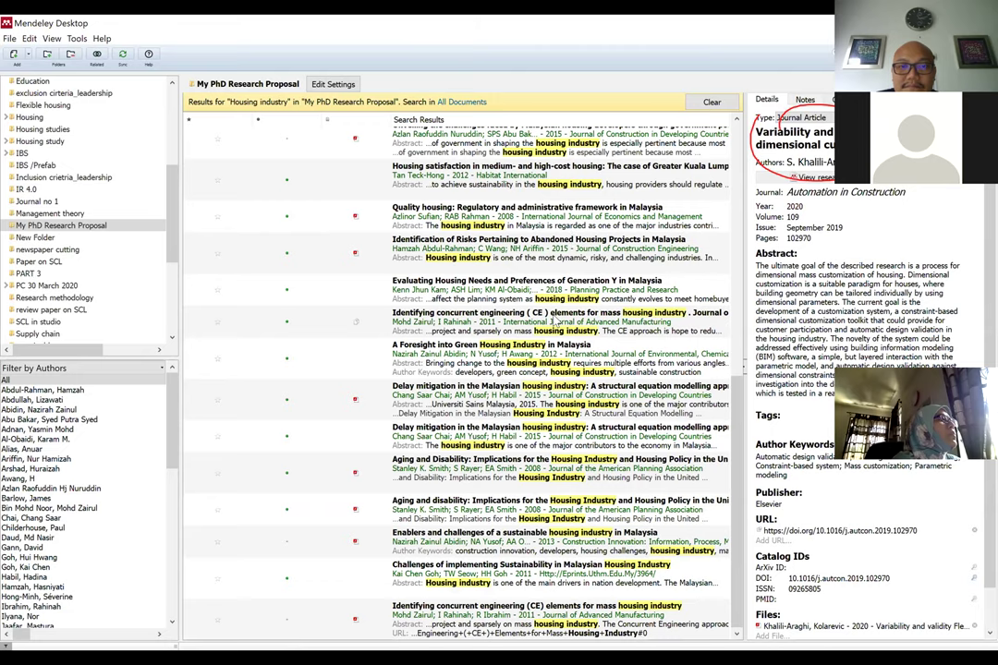
scroll(554, 320, up, 2)
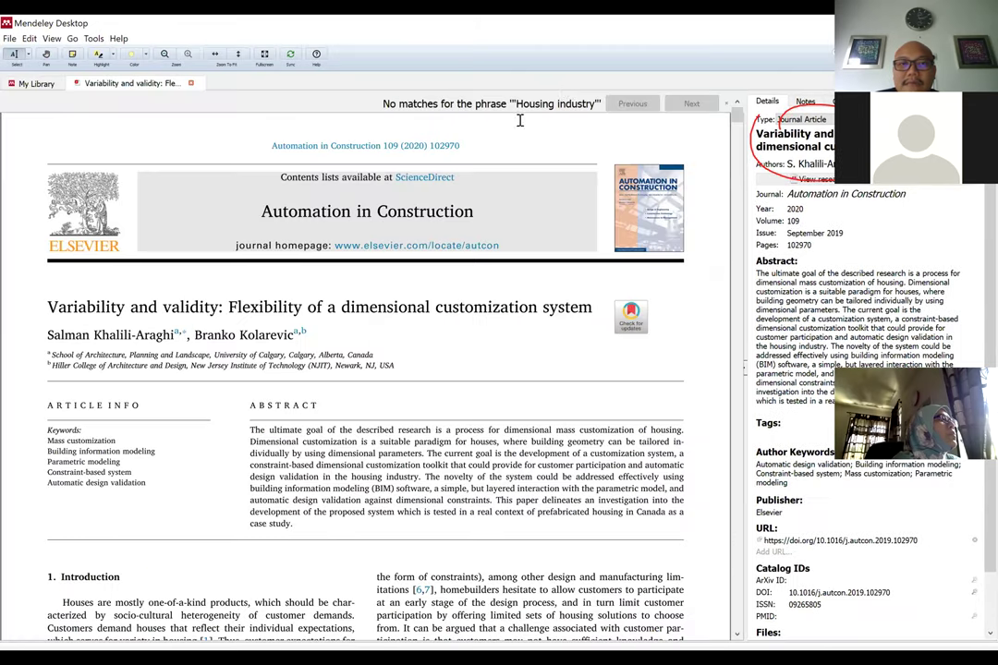
click(190, 83)
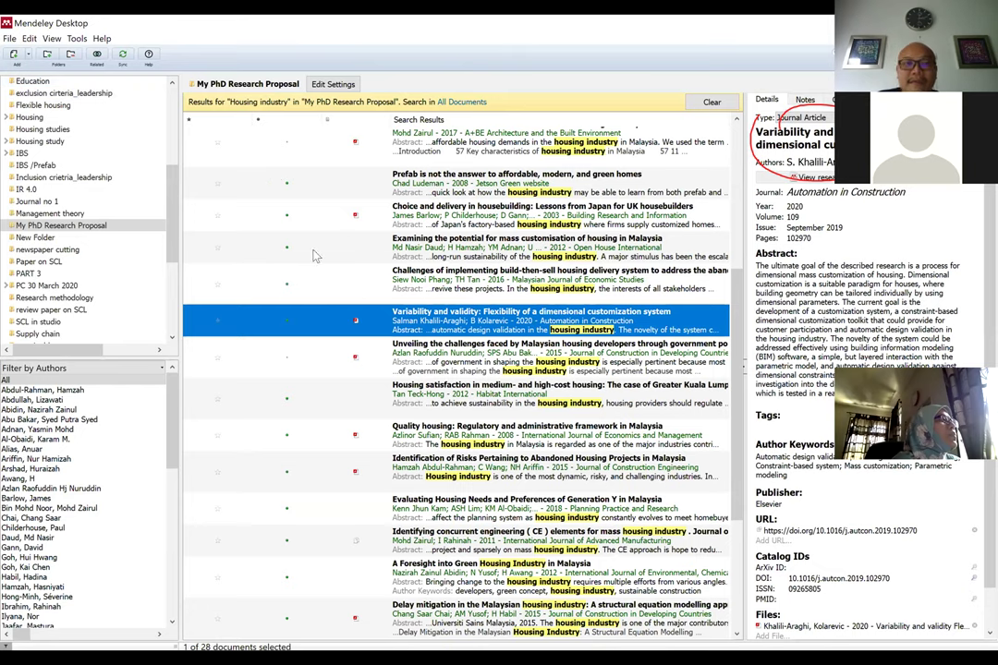
Step: Select all papers listed in the My PhD Research Proposal folder and start exporting them
scroll(563, 282, up, 3)
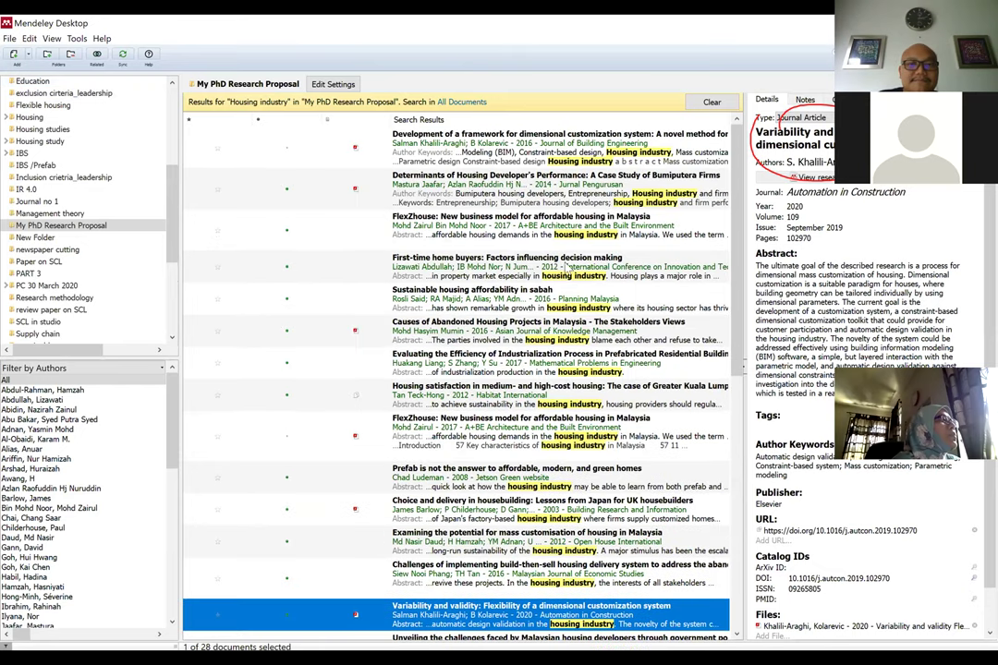
click(620, 148)
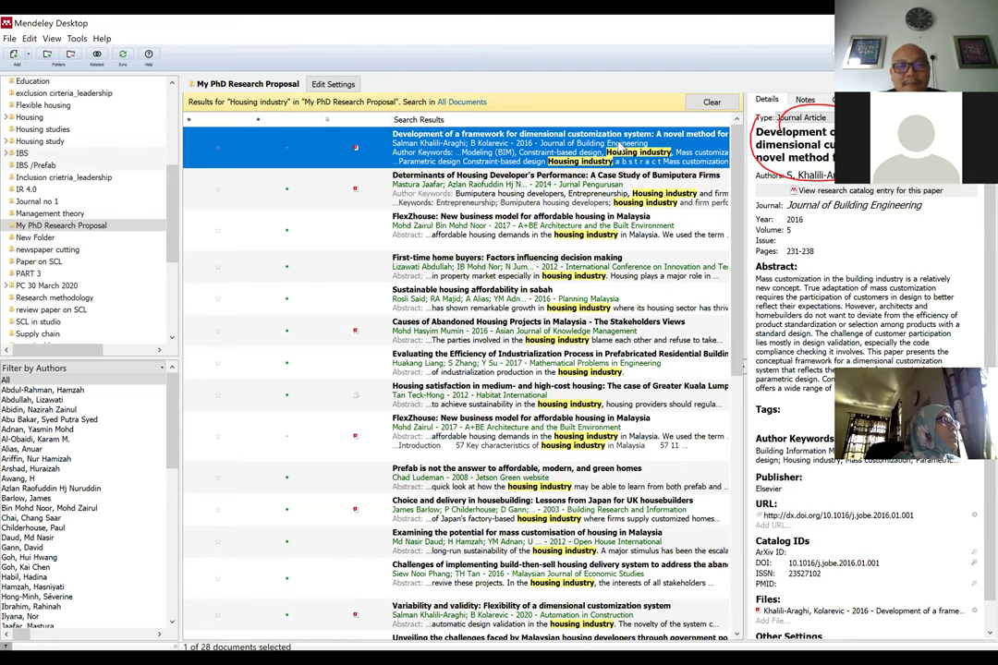
key(ctrl+a)
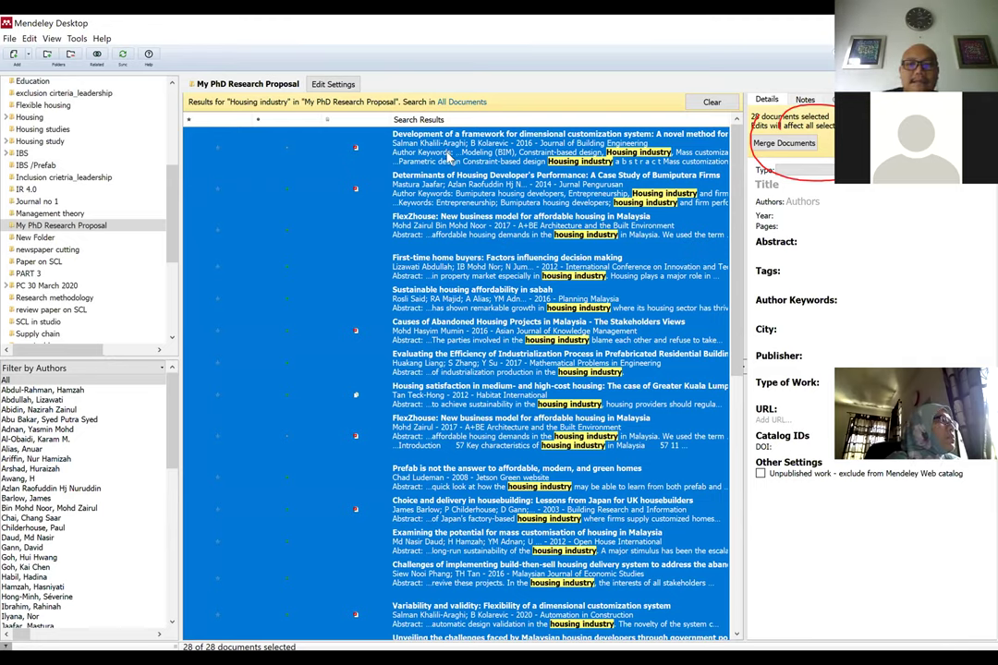
right_click(448, 155)
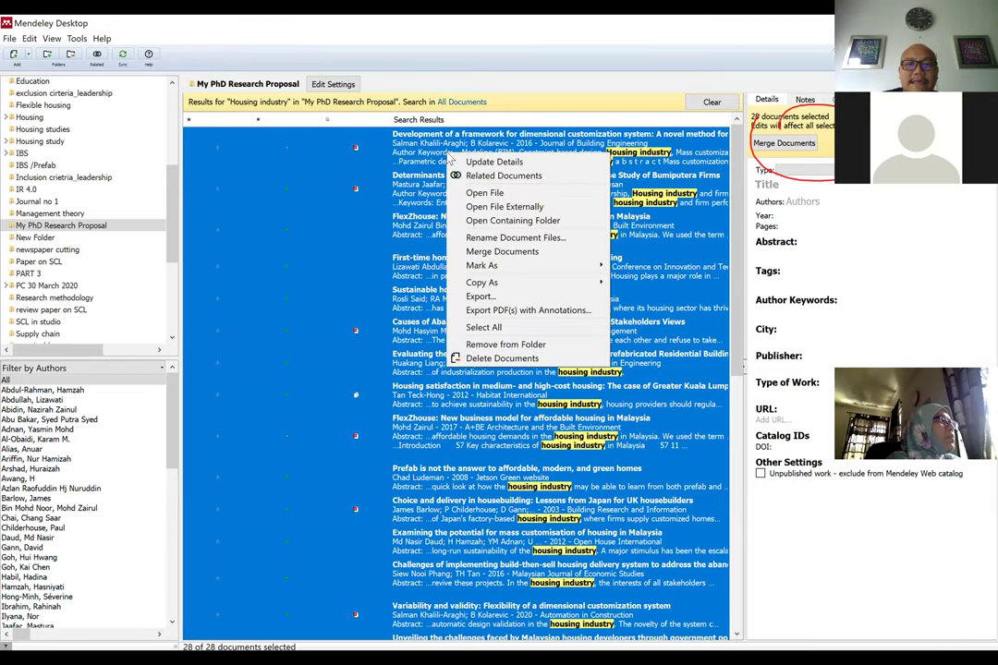
click(535, 297)
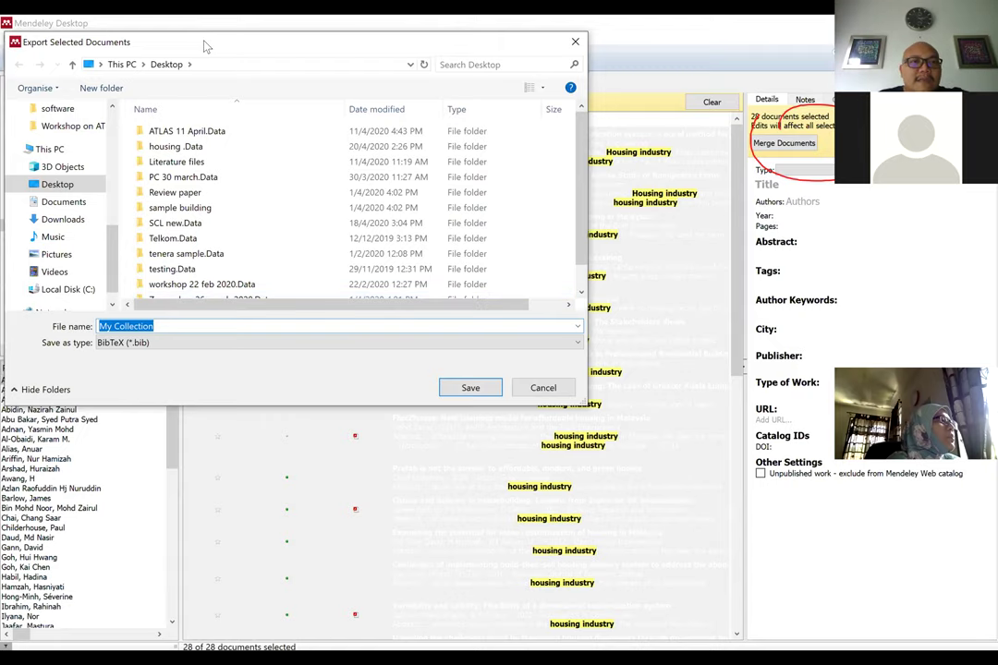
Step: Export the selected papers to the Desktop in EndNote XML format, overwriting the existing housing file
drag(205, 46, 546, 149)
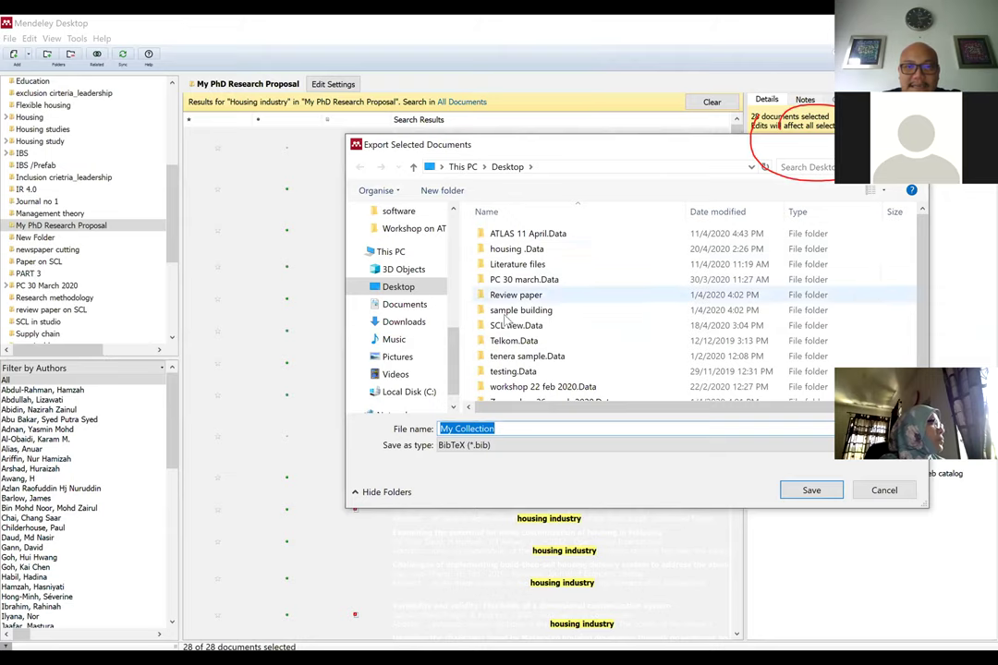
scroll(519, 278, down, 1)
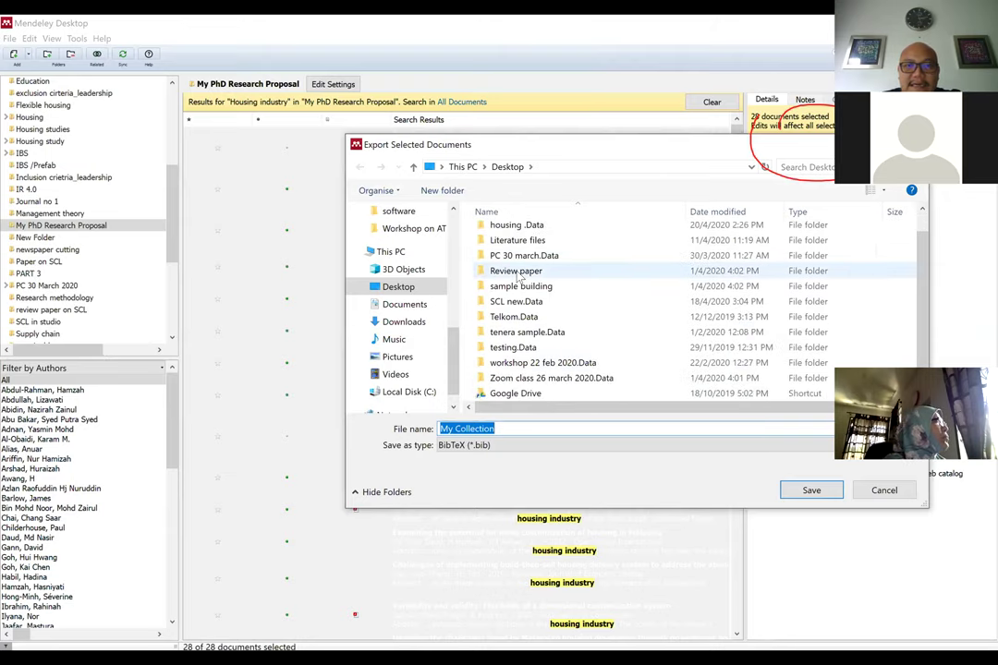
click(507, 448)
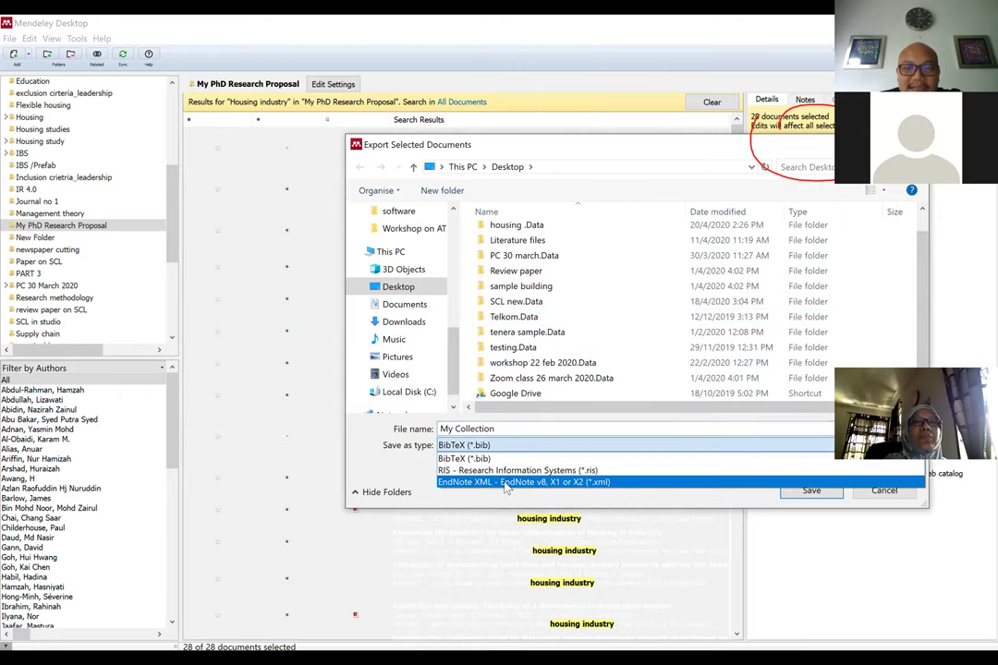
click(507, 482)
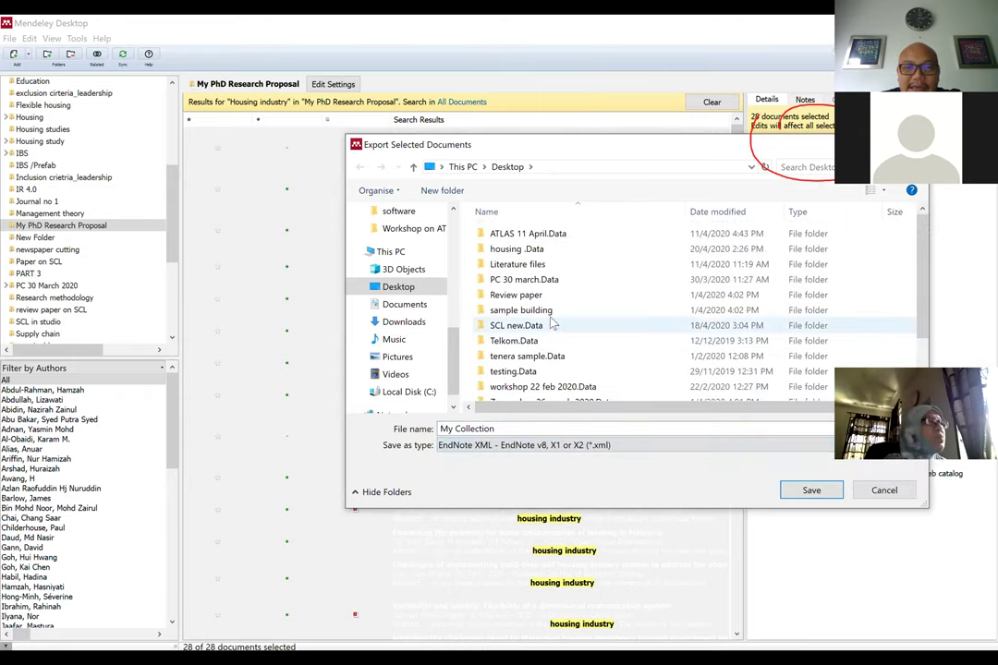
scroll(573, 314, down, 2)
click(558, 395)
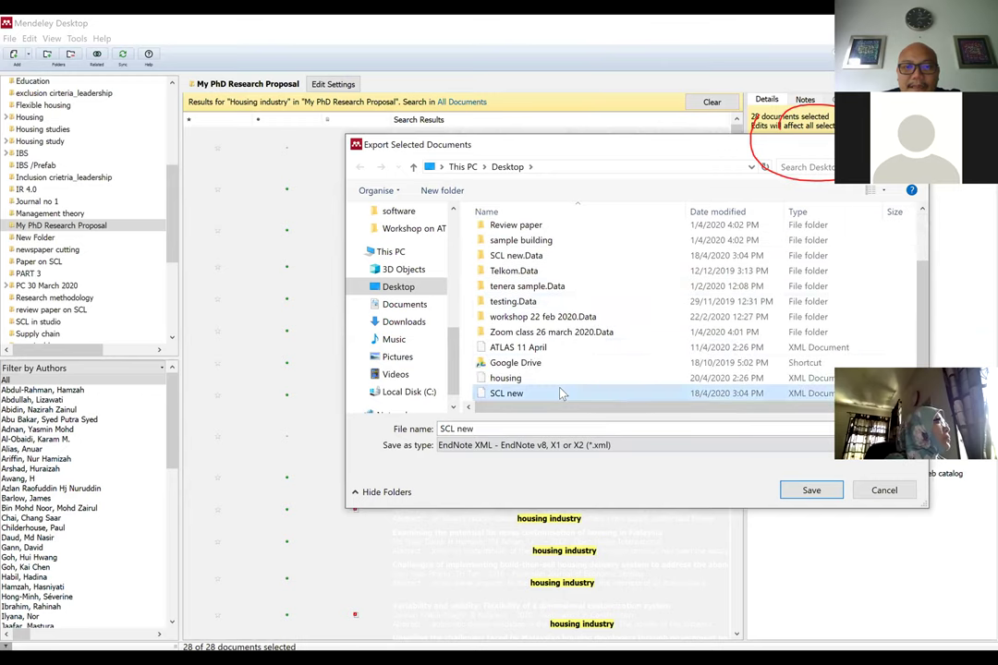
click(569, 380)
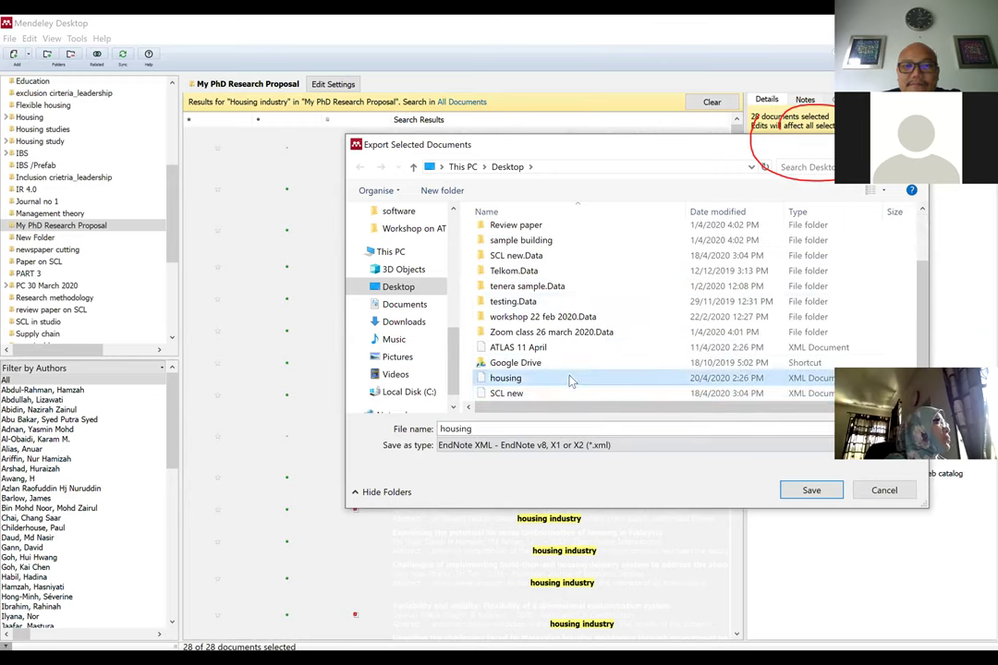
click(811, 495)
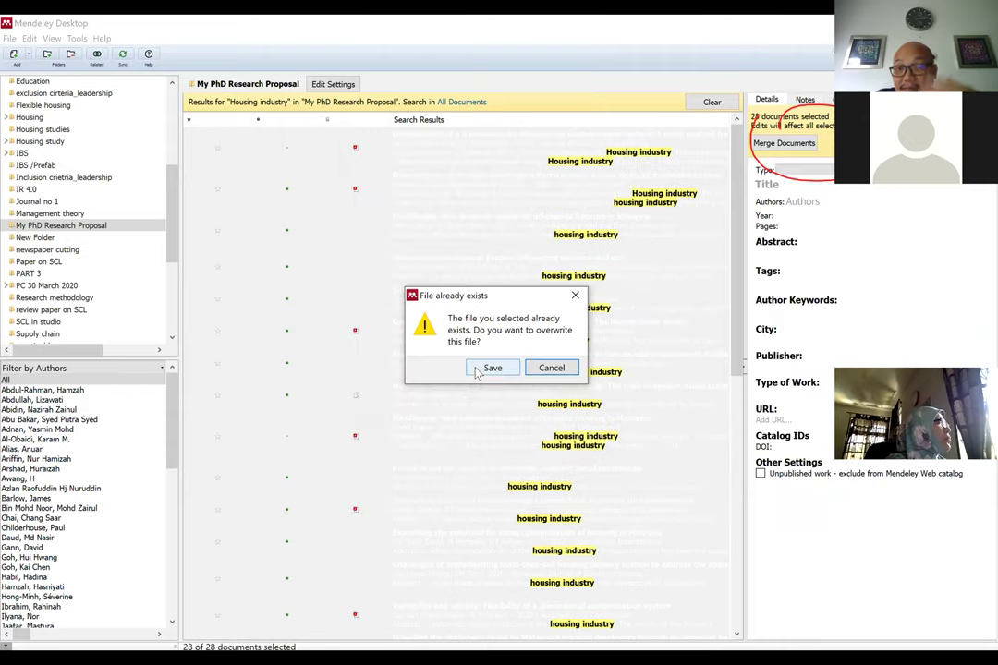
click(491, 367)
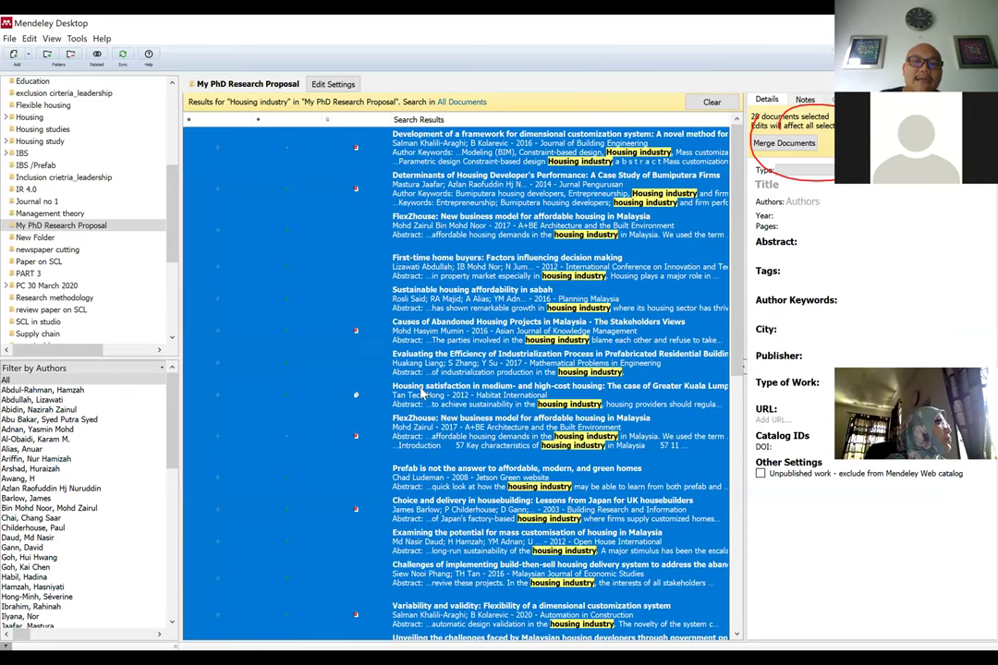
Step: Switch to the Housing proposal project in ATLAS.ti and look through its existing documents and other project items
click(422, 393)
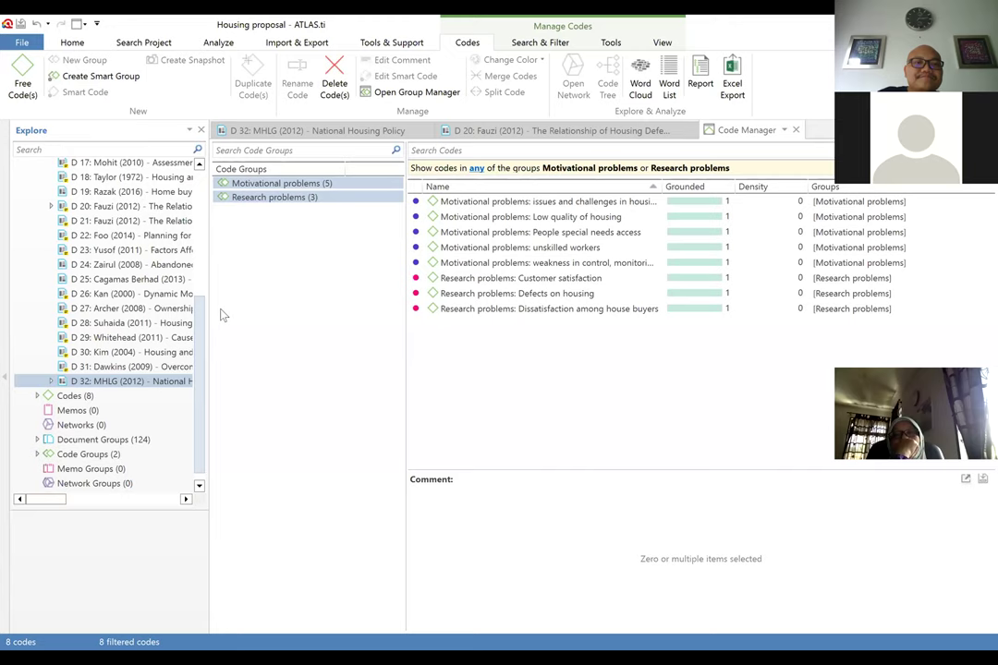
scroll(183, 286, up, 6)
click(23, 210)
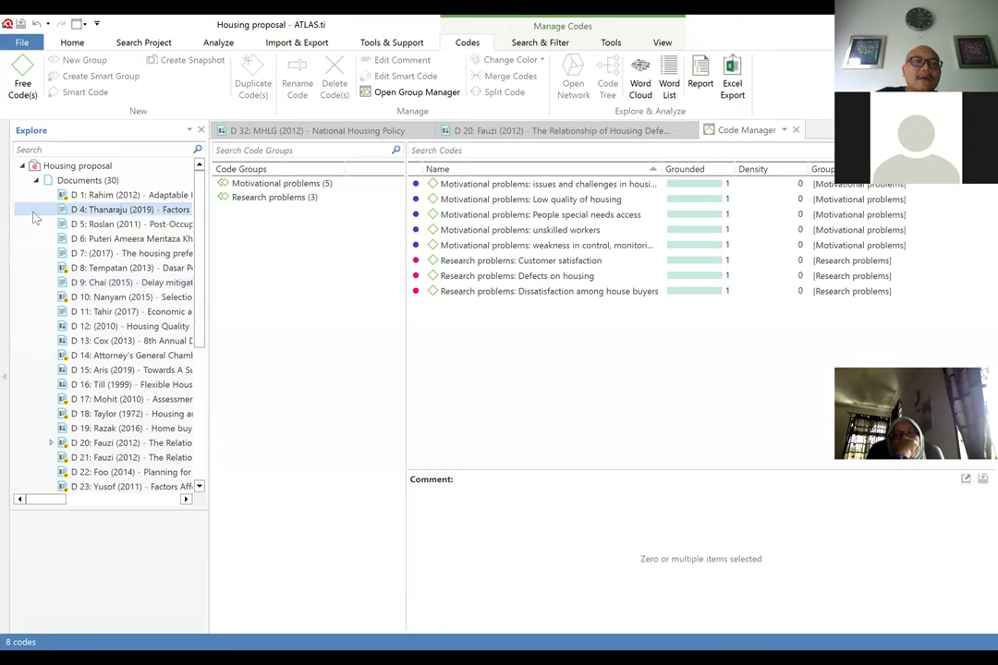
scroll(17, 223, down, 6)
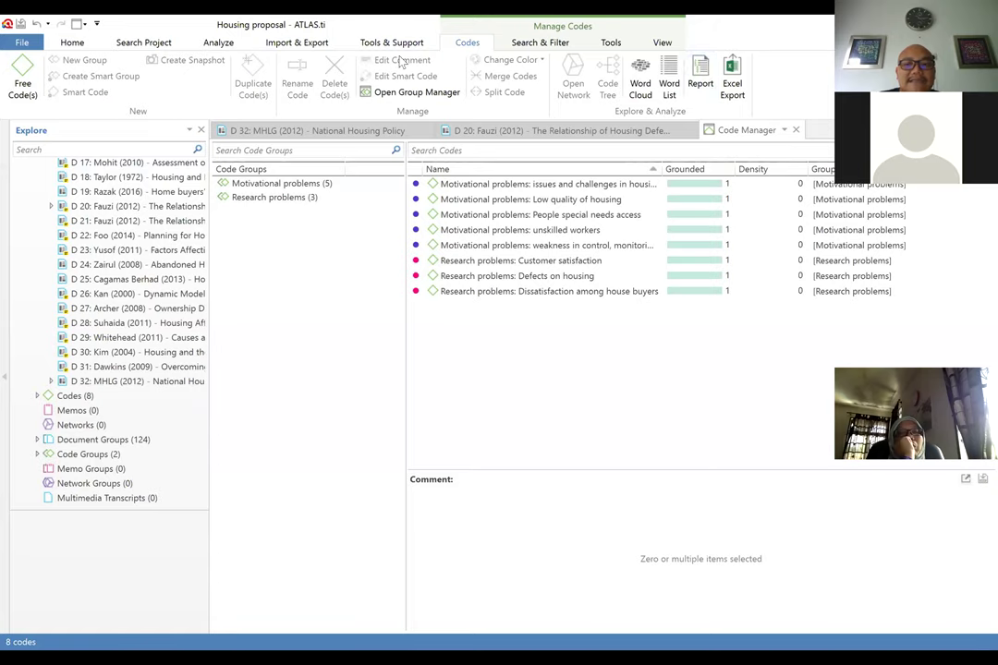
Step: Start a Reference Manager import for the Housing proposal project
click(71, 44)
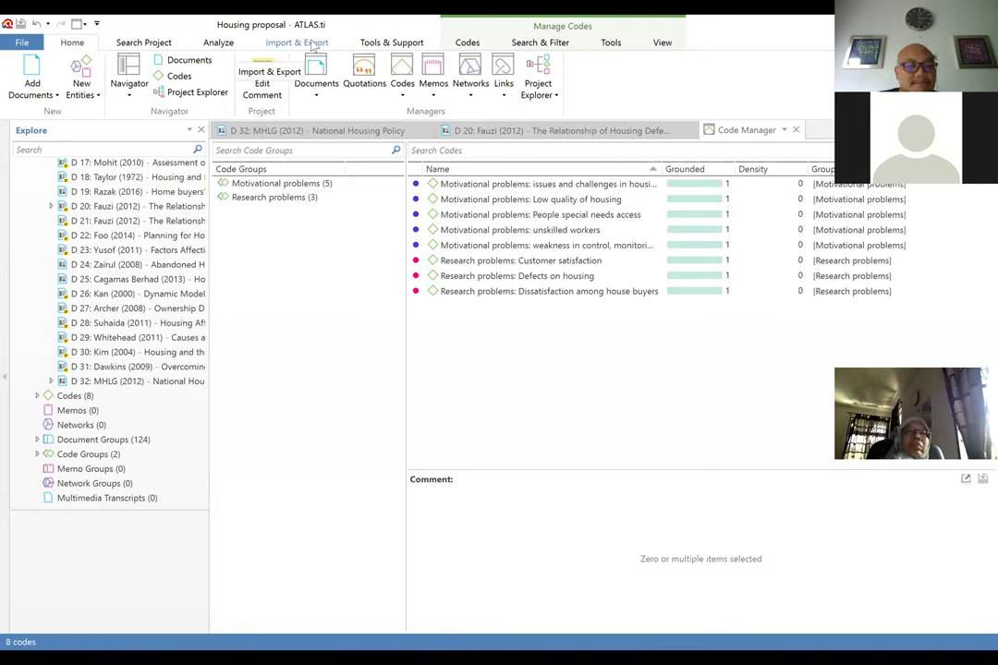
click(313, 44)
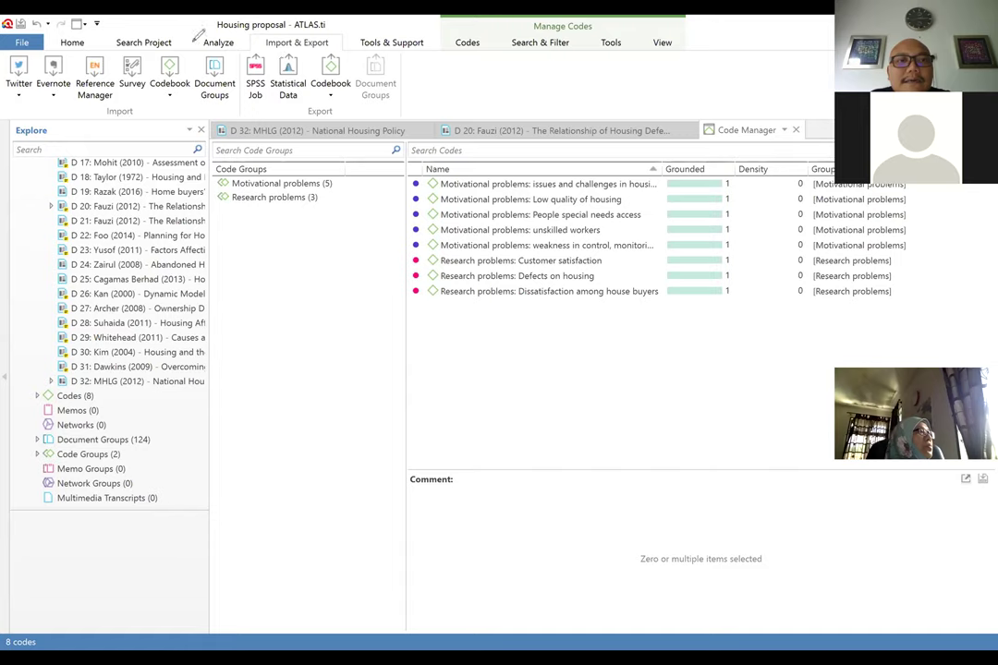
mouse_move(248, 27)
mouse_down()
mouse_move(350, 55)
mouse_move(344, 85)
mouse_up()
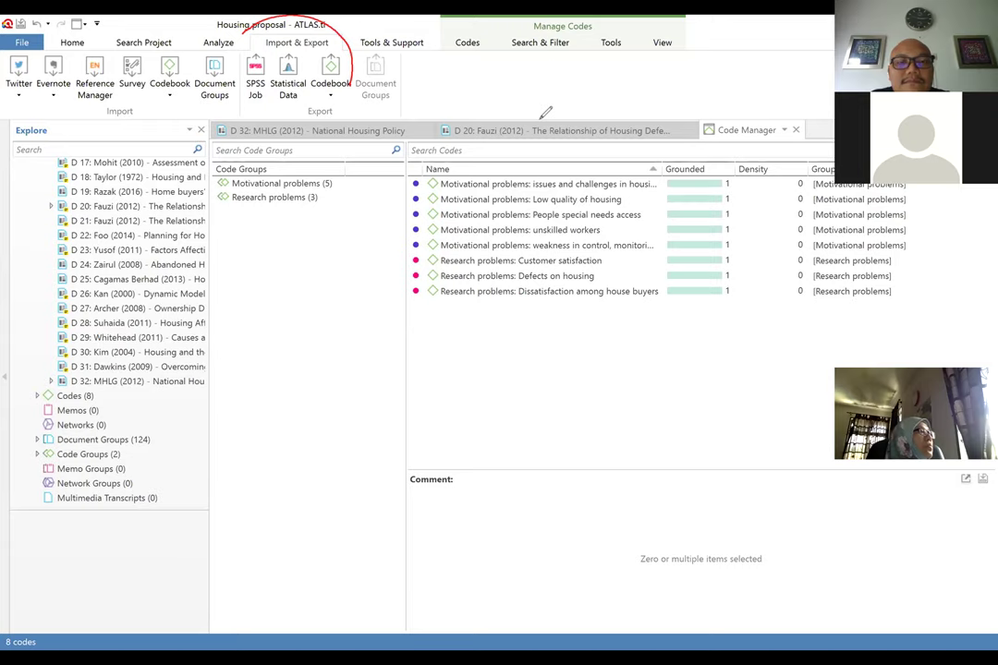
drag(273, 25, 318, 33)
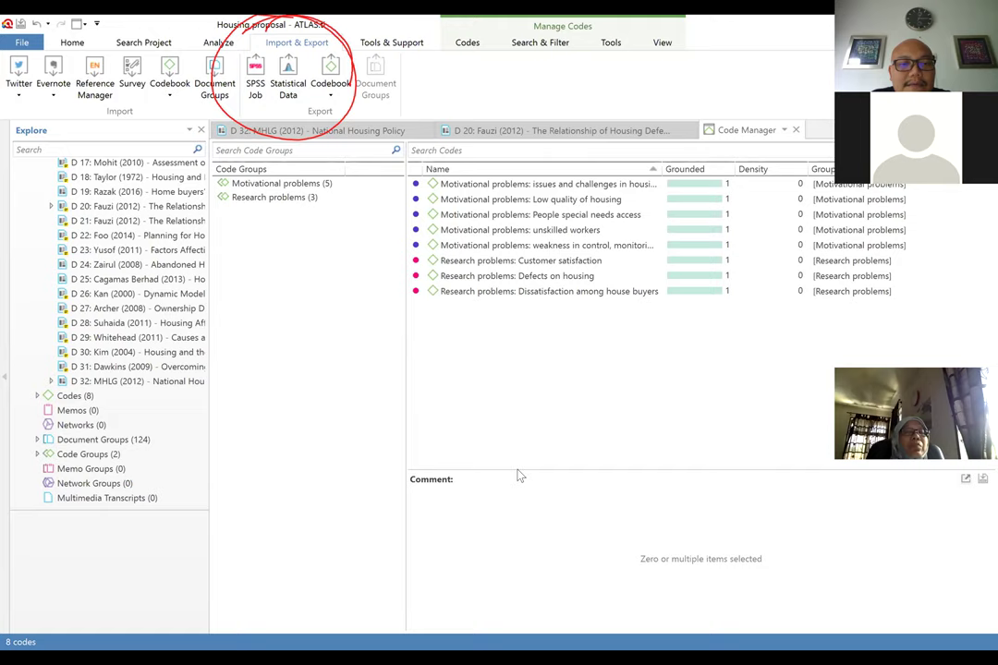
mouse_move(199, 58)
mouse_down()
mouse_move(129, 70)
mouse_move(133, 56)
mouse_move(111, 80)
mouse_up()
mouse_move(104, 35)
mouse_down()
mouse_move(109, 104)
mouse_move(85, 35)
mouse_up()
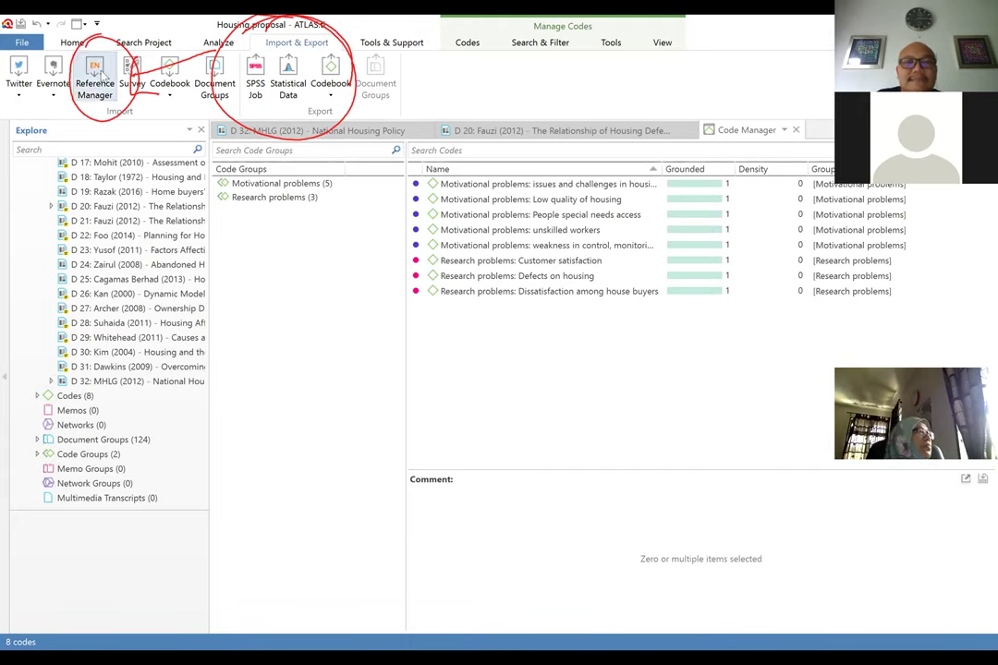
click(94, 76)
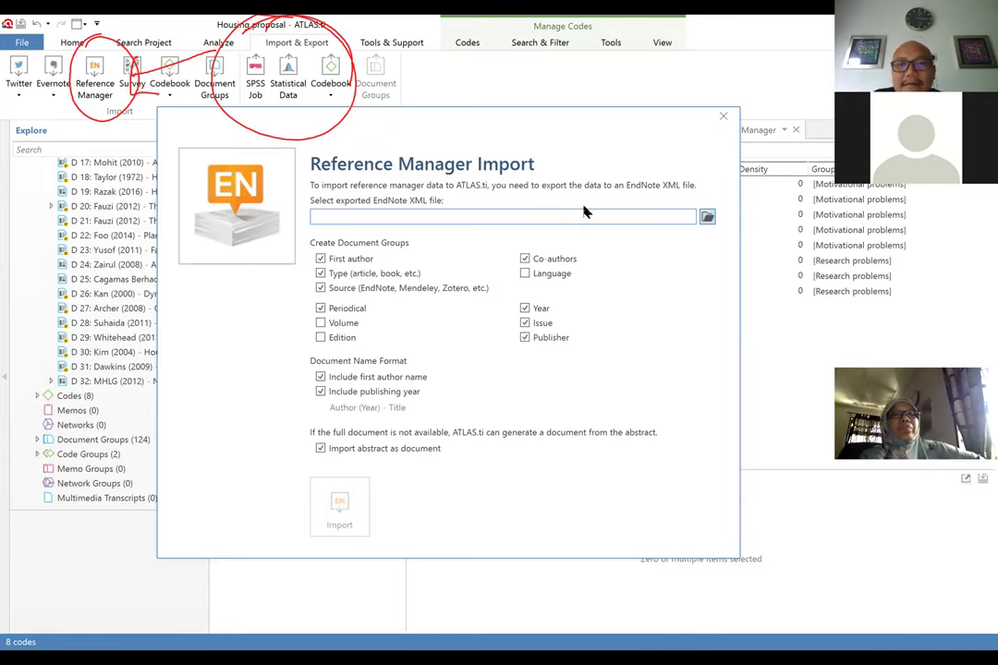
Step: Choose the recently exported housing XML file on the Desktop as the file to import
click(707, 218)
scroll(54, 253, up, 2)
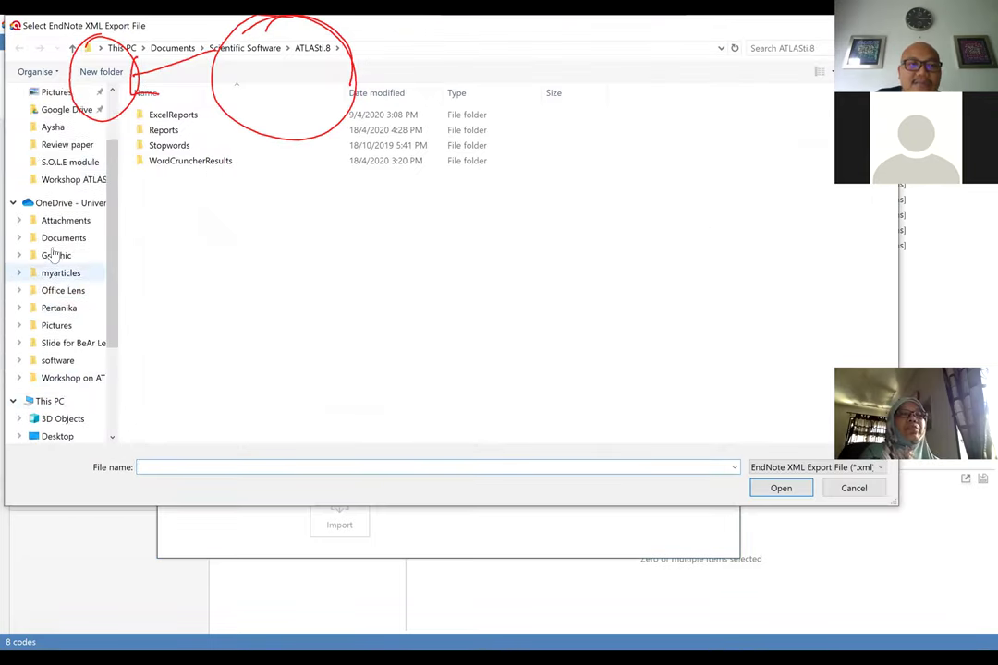
scroll(53, 250, up, 2)
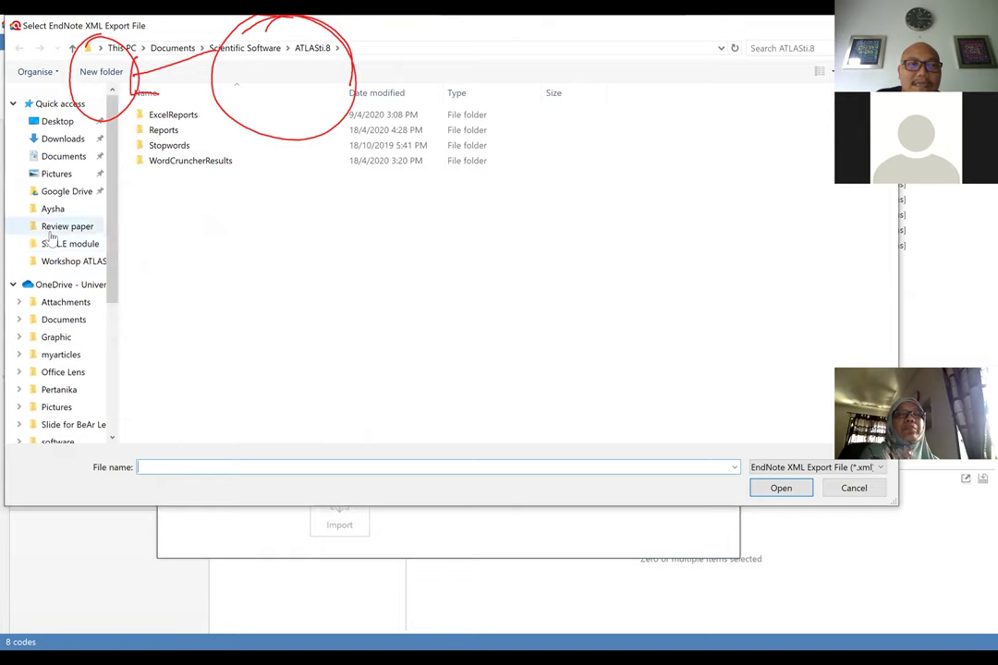
click(48, 103)
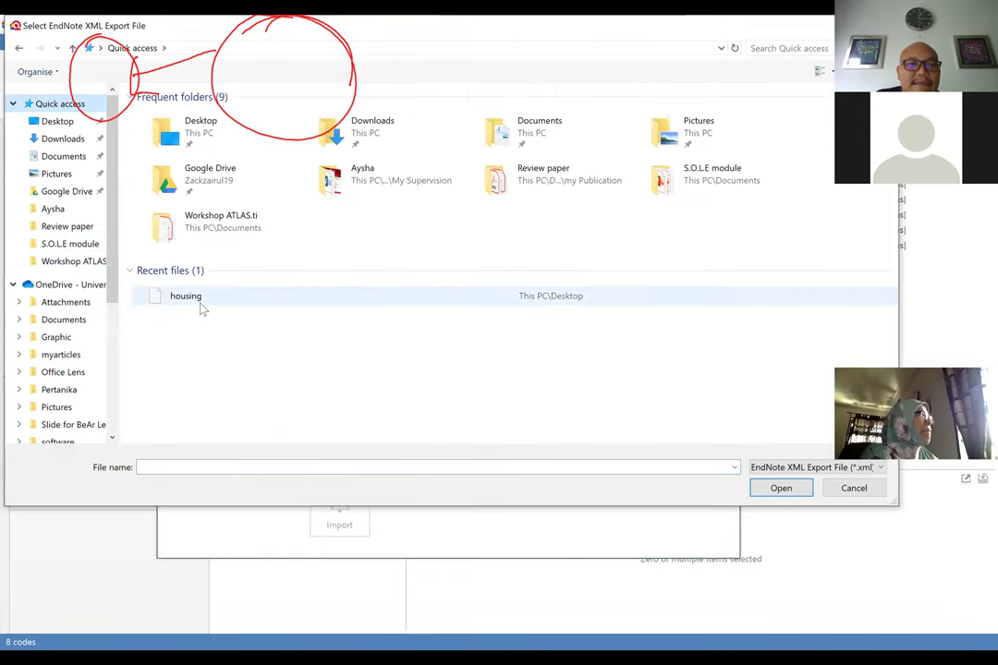
double_click(202, 309)
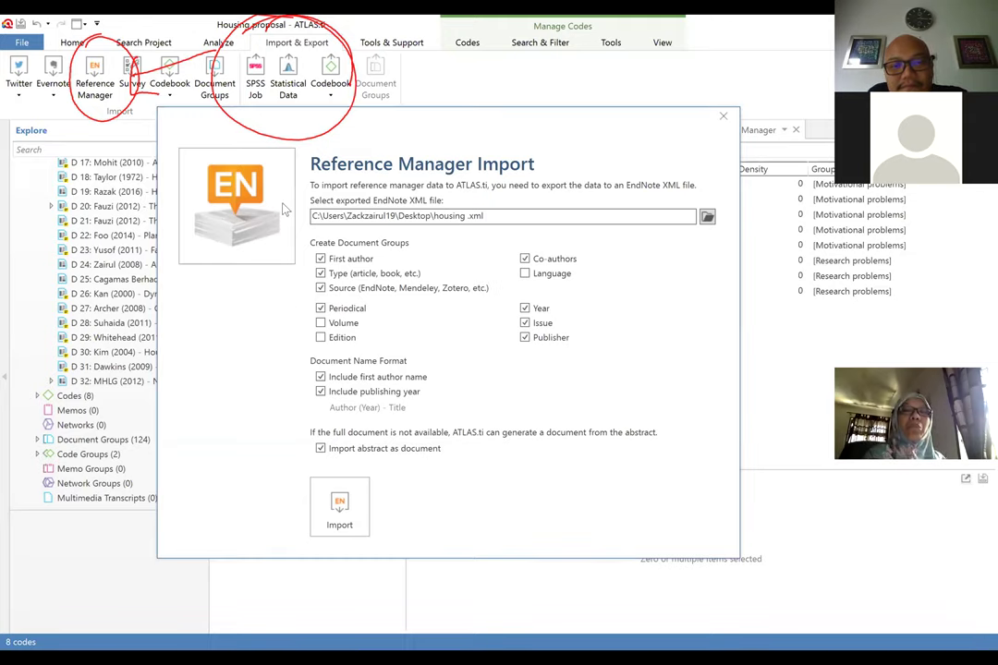
Step: Import the references without creating Volume, Edition or Language document groups, and dismiss the report on the added documents
mouse_move(289, 320)
mouse_down()
mouse_move(303, 330)
mouse_move(290, 330)
mouse_move(312, 333)
mouse_up()
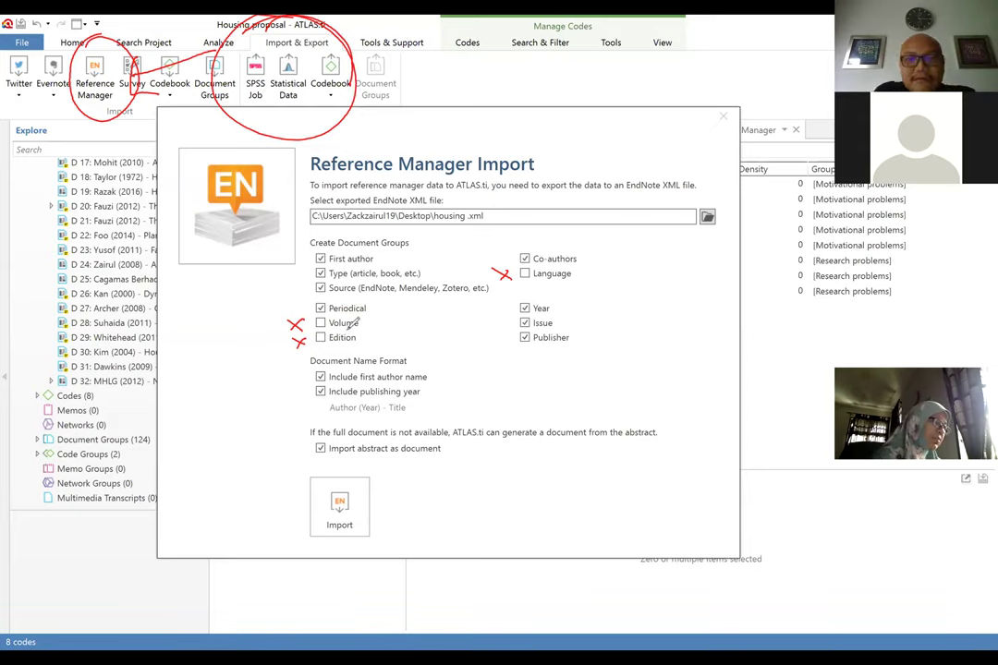
drag(299, 319, 293, 325)
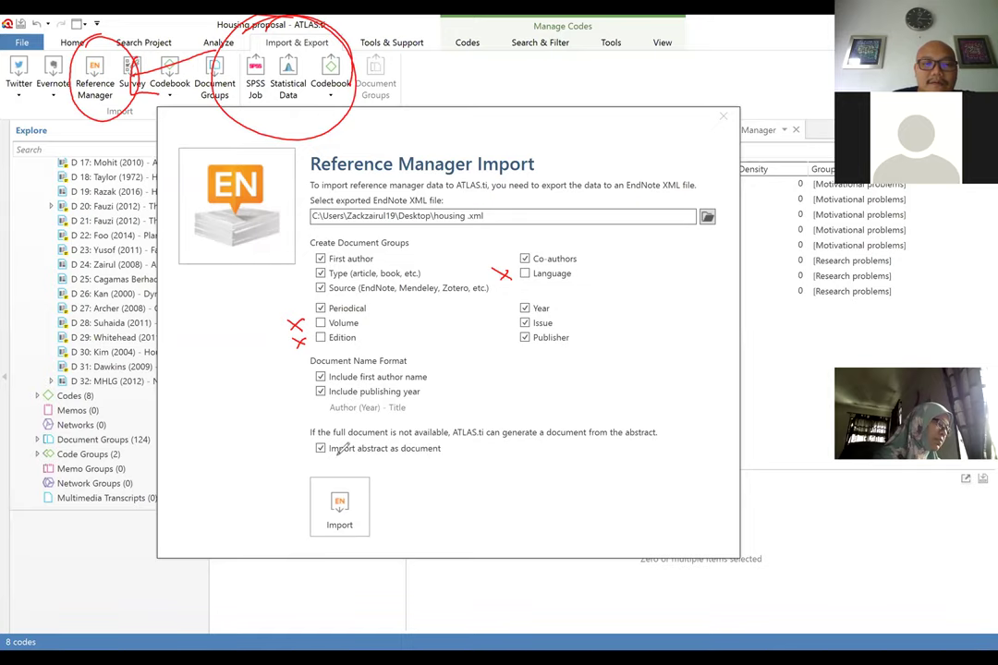
click(361, 527)
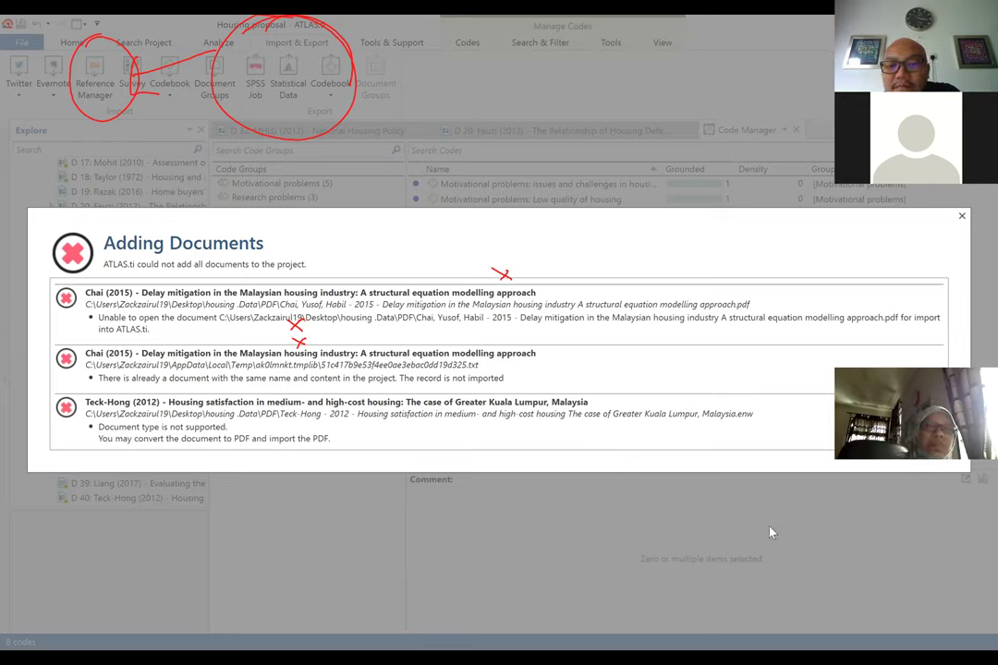
key(Escape)
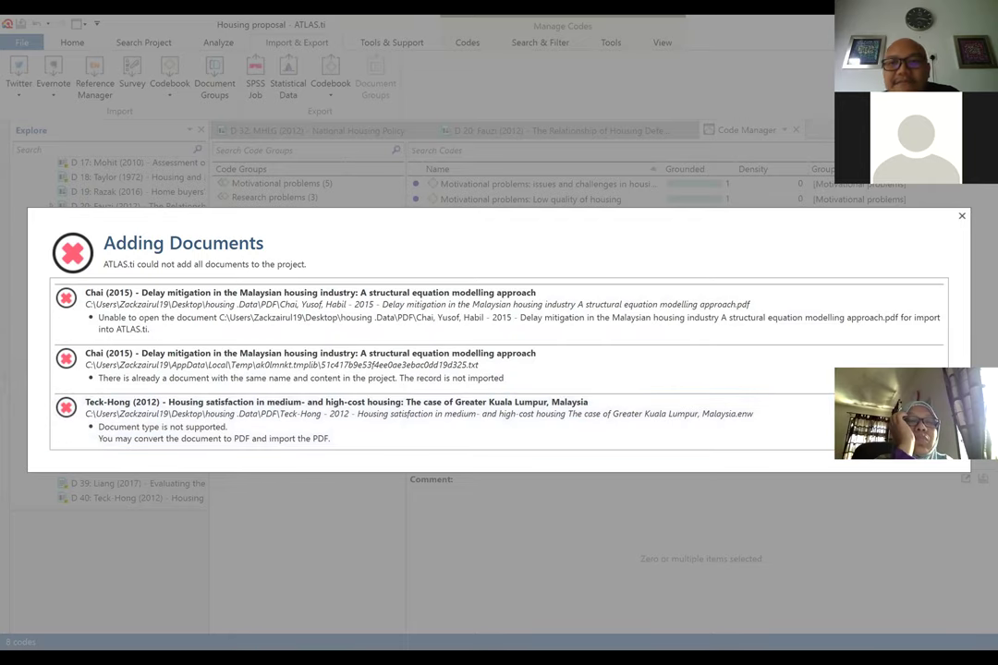
click(961, 217)
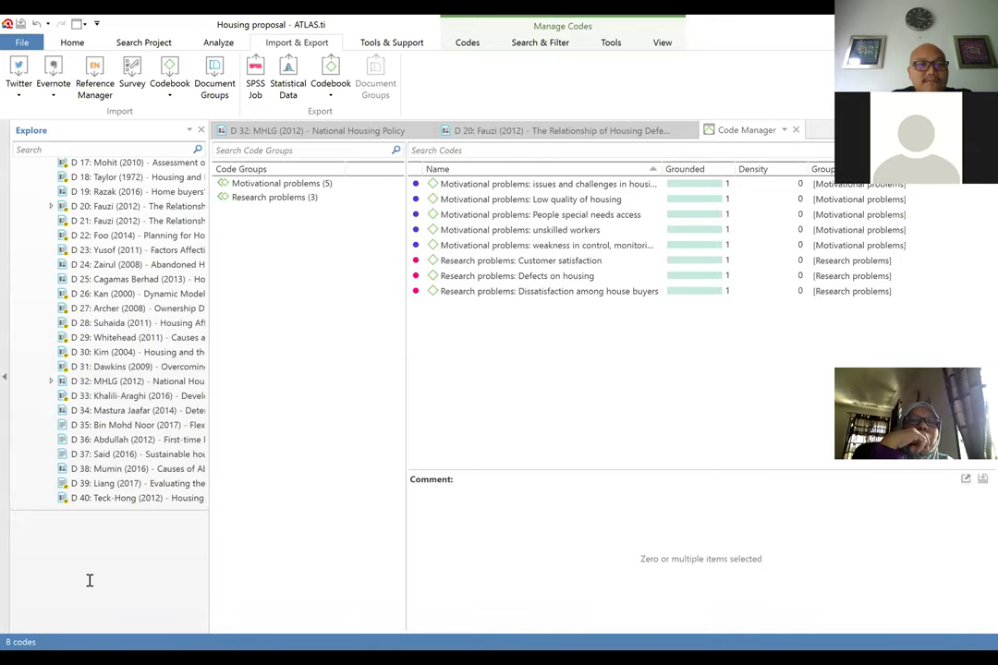
Step: Look through the project's full document list to review the newly imported papers alongside the earlier ones
scroll(108, 351, down, 10)
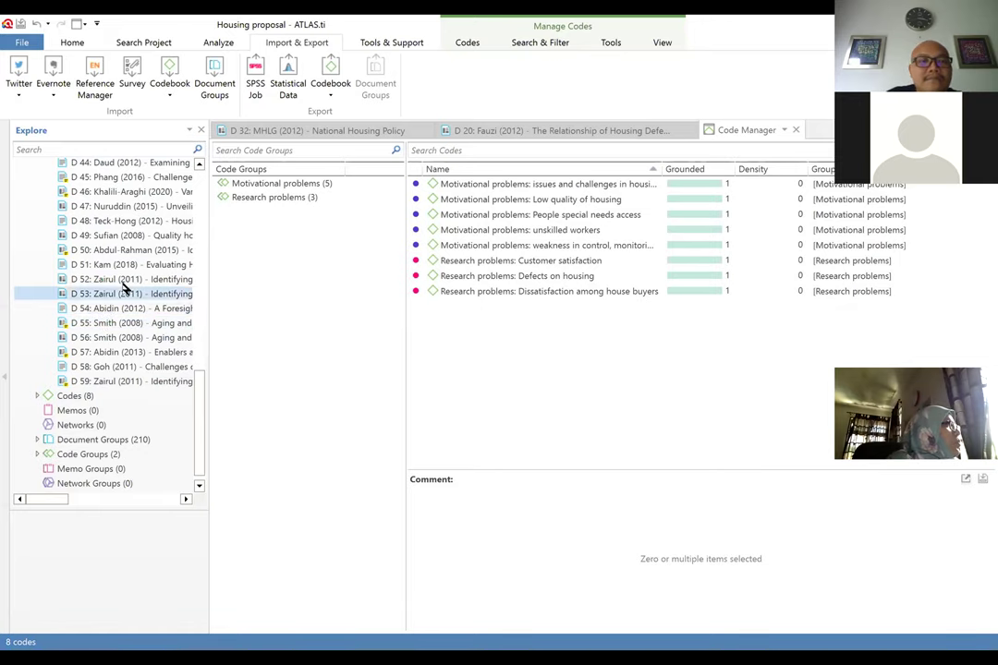
scroll(145, 333, up, 3)
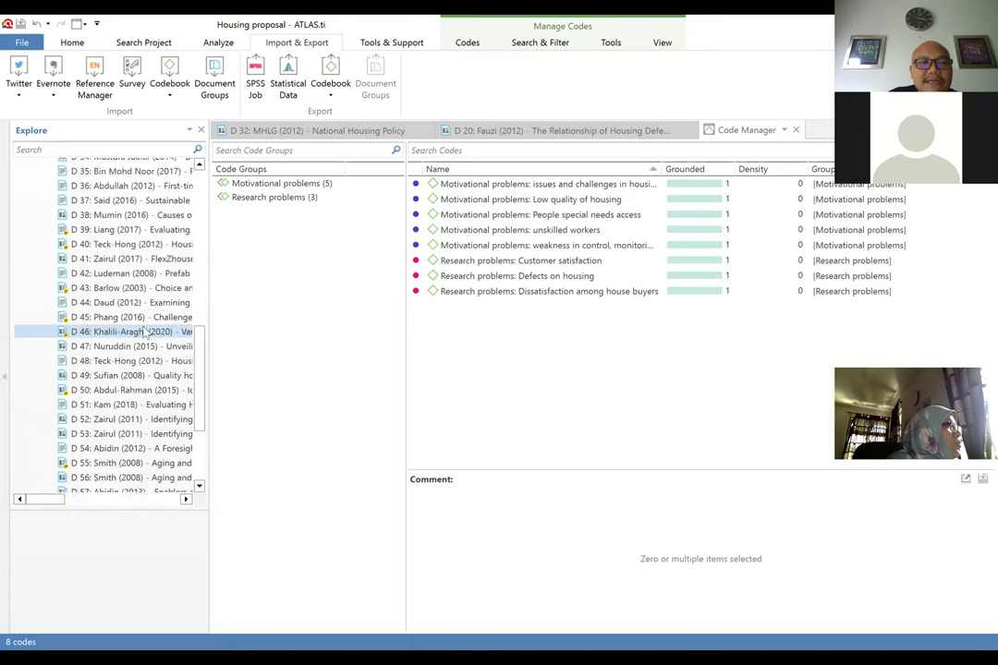
scroll(145, 340, down, 2)
scroll(145, 341, up, 12)
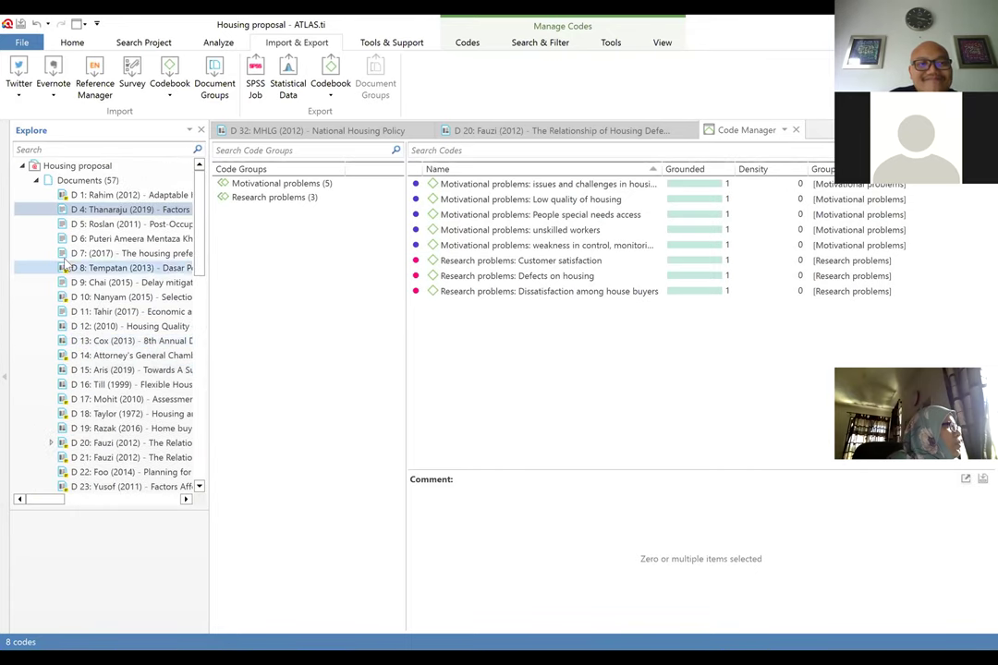
scroll(74, 294, down, 3)
scroll(83, 277, up, 3)
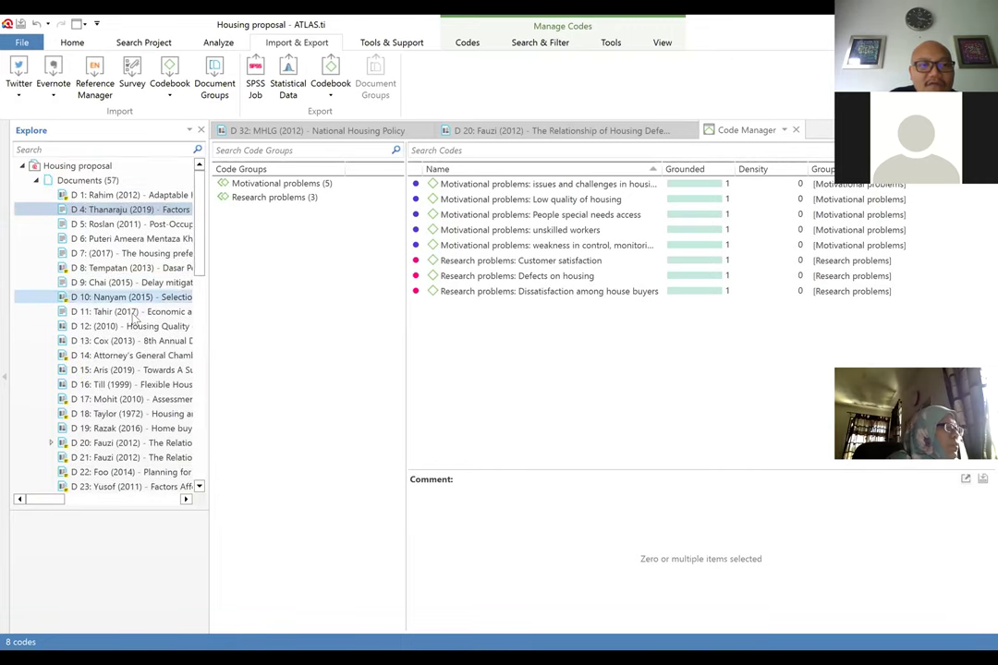
scroll(134, 319, down, 1)
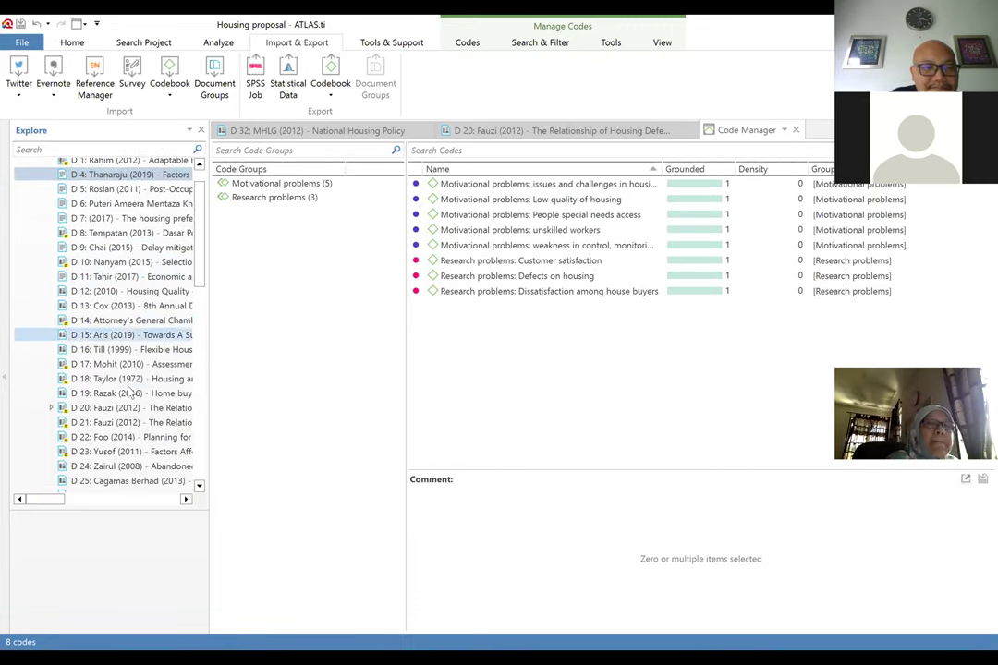
Step: Widen the project explorer to show full titles and delete duplicate document D 21, "The Relationship of Housing Defects"
drag(209, 385, 356, 377)
scroll(138, 388, down, 3)
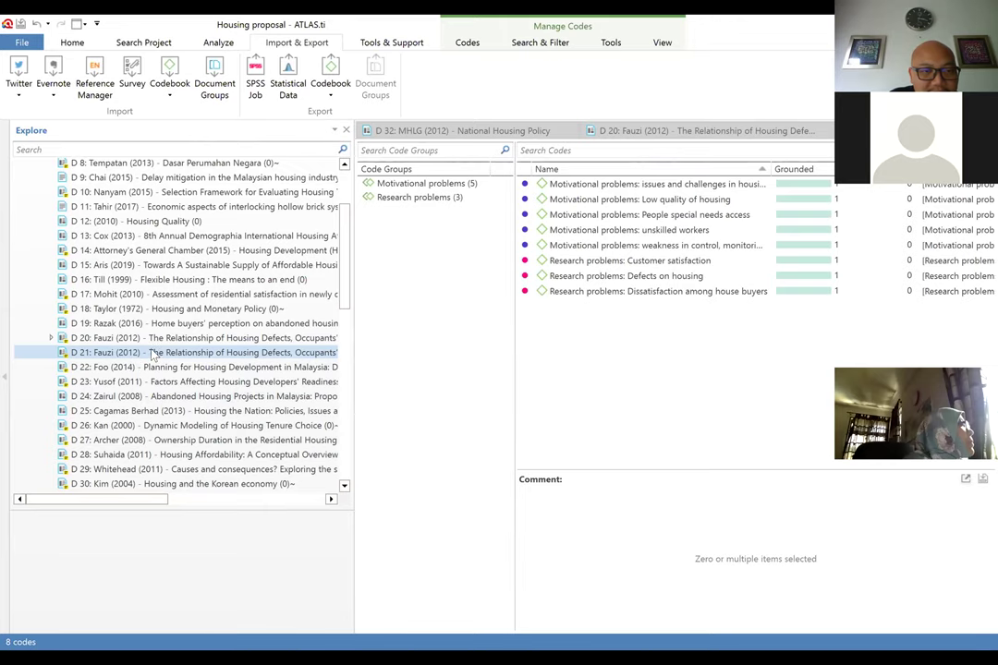
right_click(153, 359)
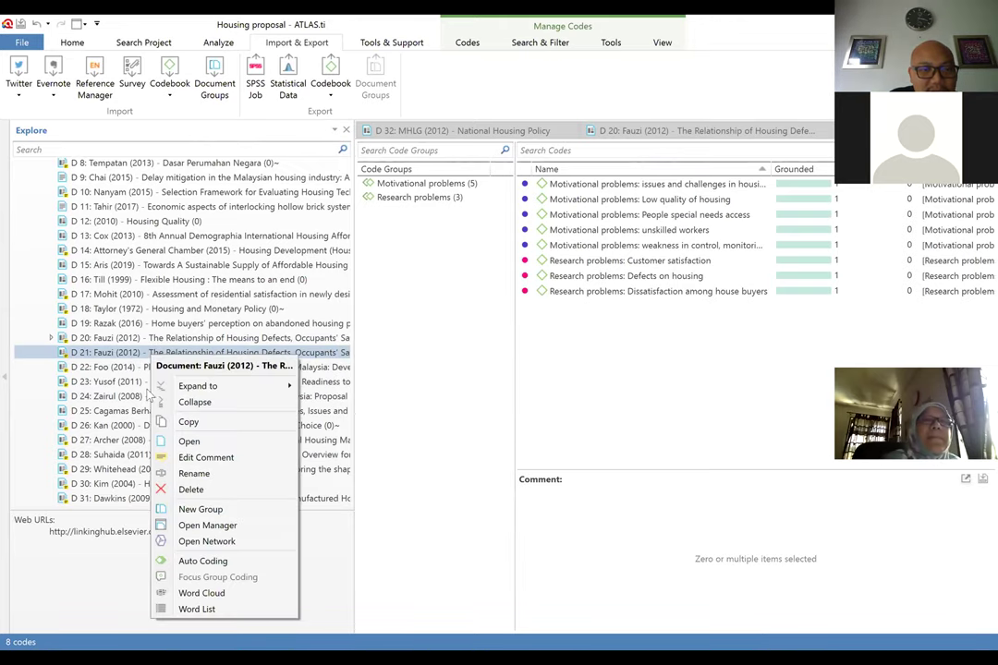
click(191, 490)
Step: Delete duplicate document D 53, "Identifying concurrent engineering (CE) elements", from the project's document list
scroll(157, 379, down, 3)
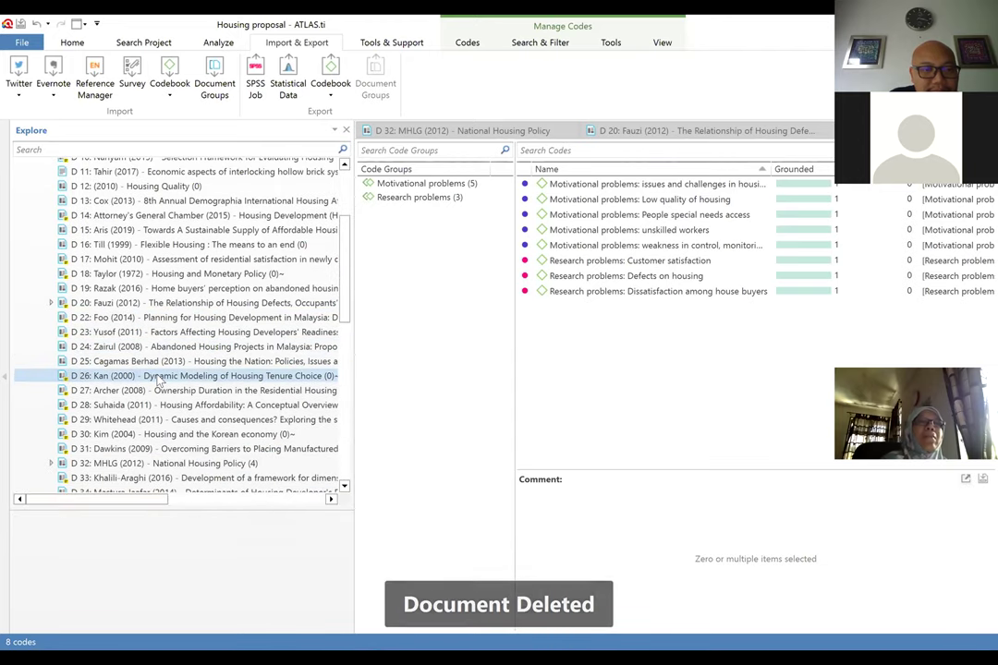
scroll(157, 379, down, 4)
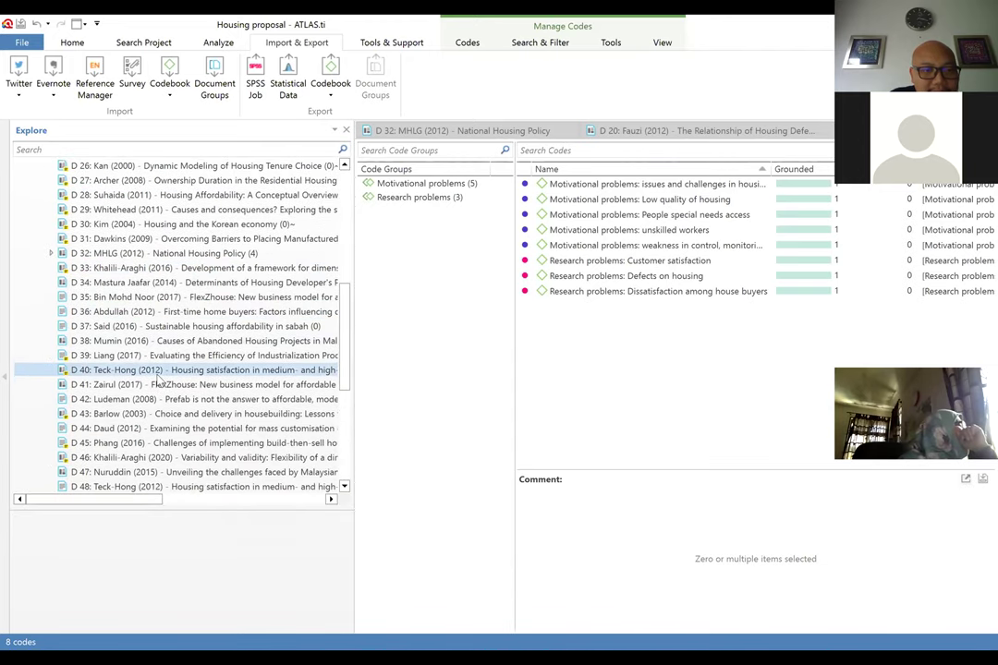
scroll(158, 384, down, 2)
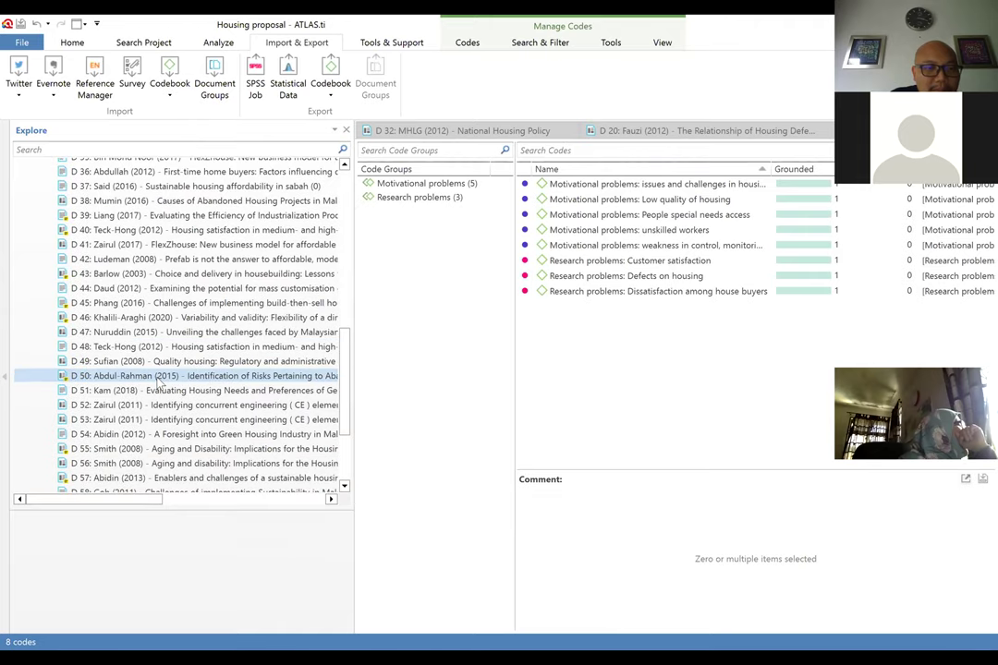
click(167, 421)
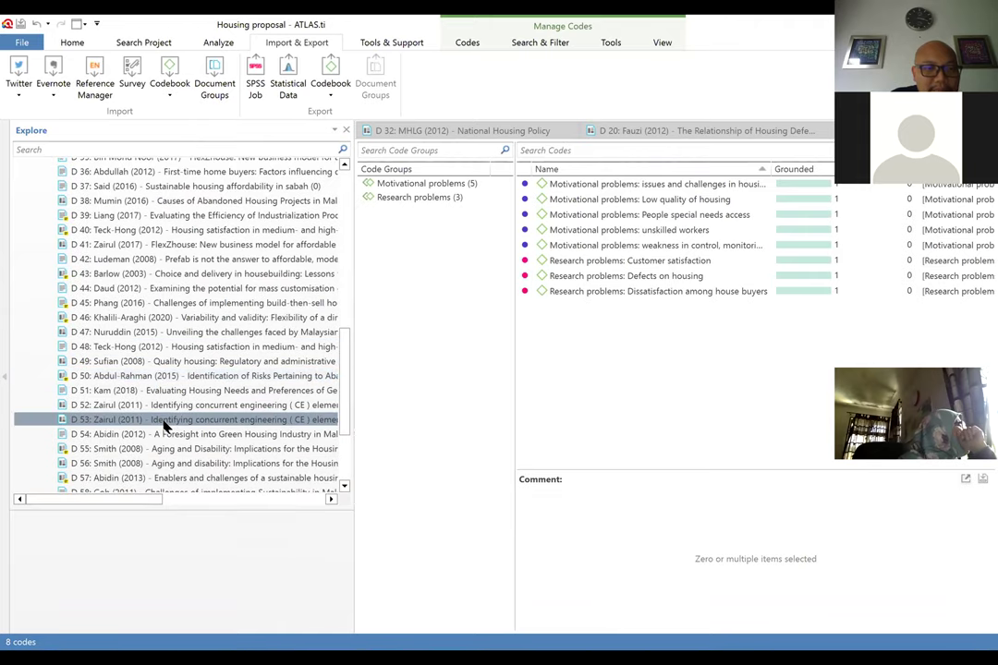
right_click(166, 423)
click(133, 395)
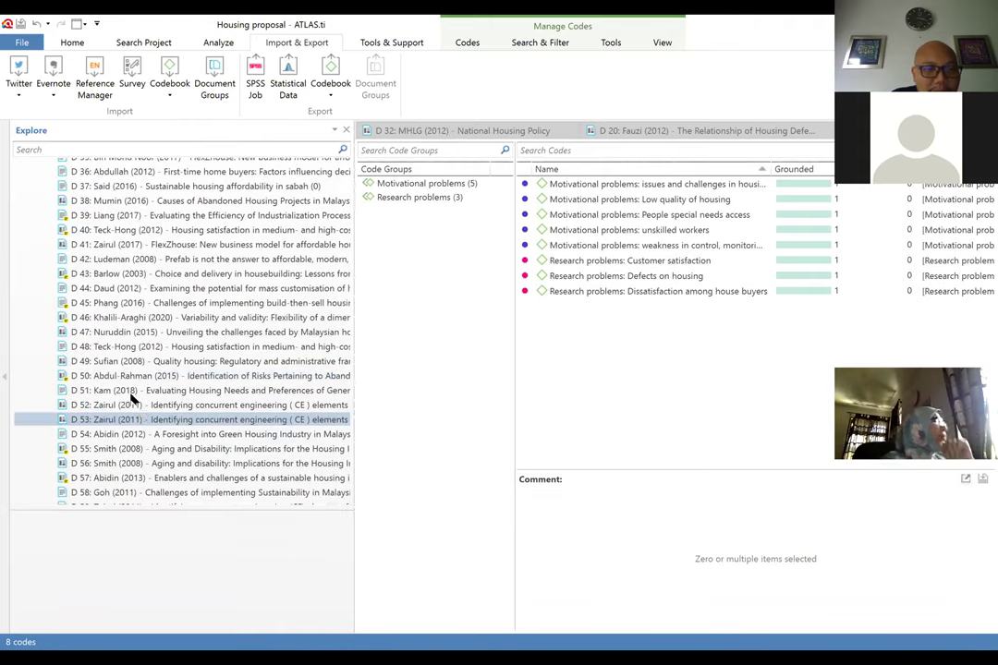
scroll(153, 425, down, 2)
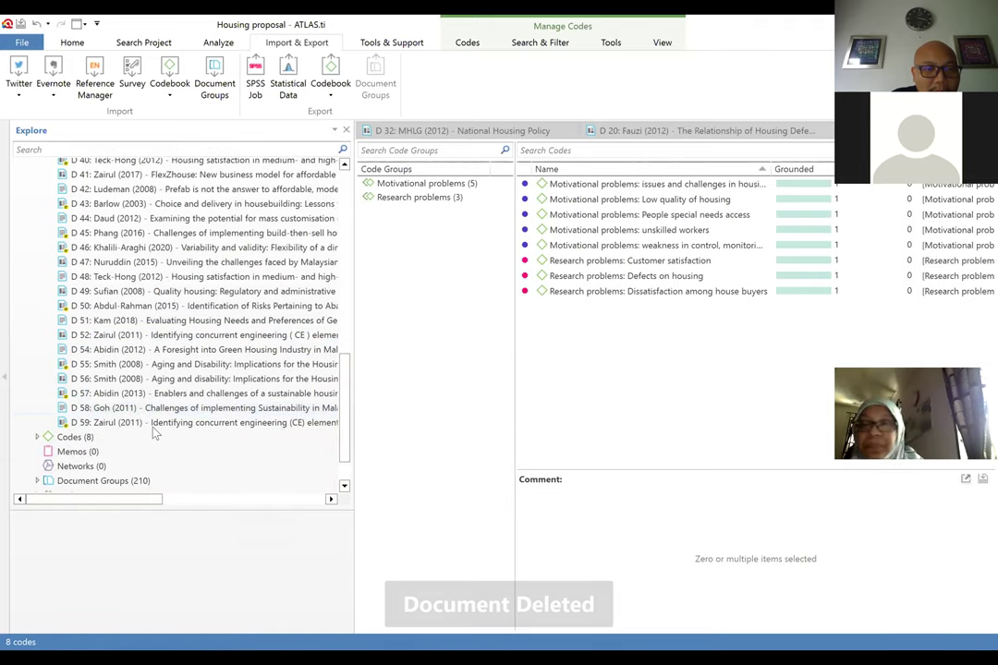
Step: Renumber all project documents consecutively with start number 1 and check the new numbering through the whole list
scroll(176, 379, up, 10)
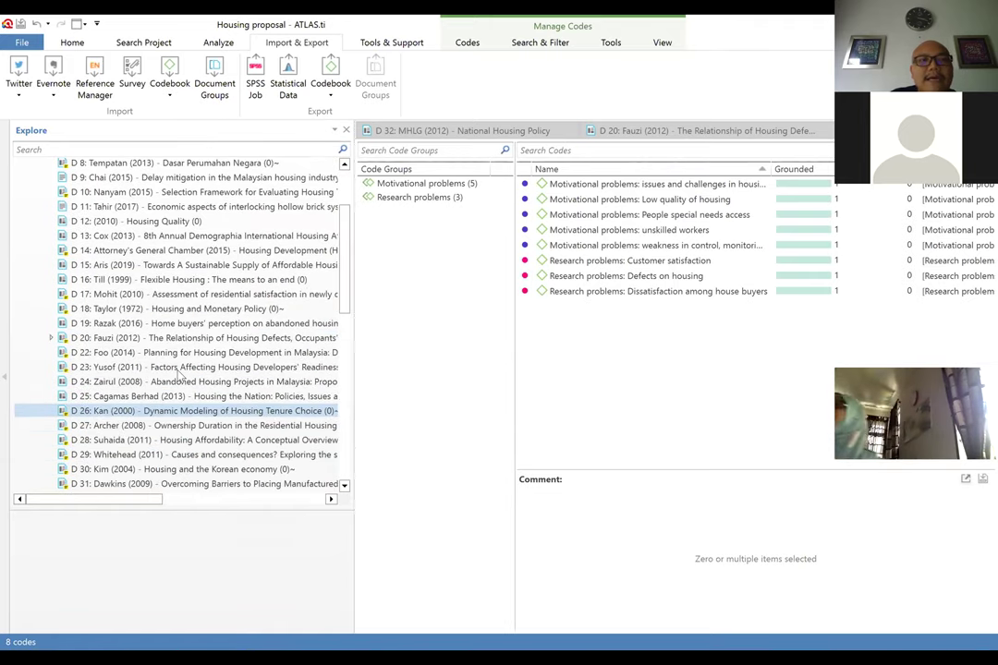
scroll(180, 377, up, 3)
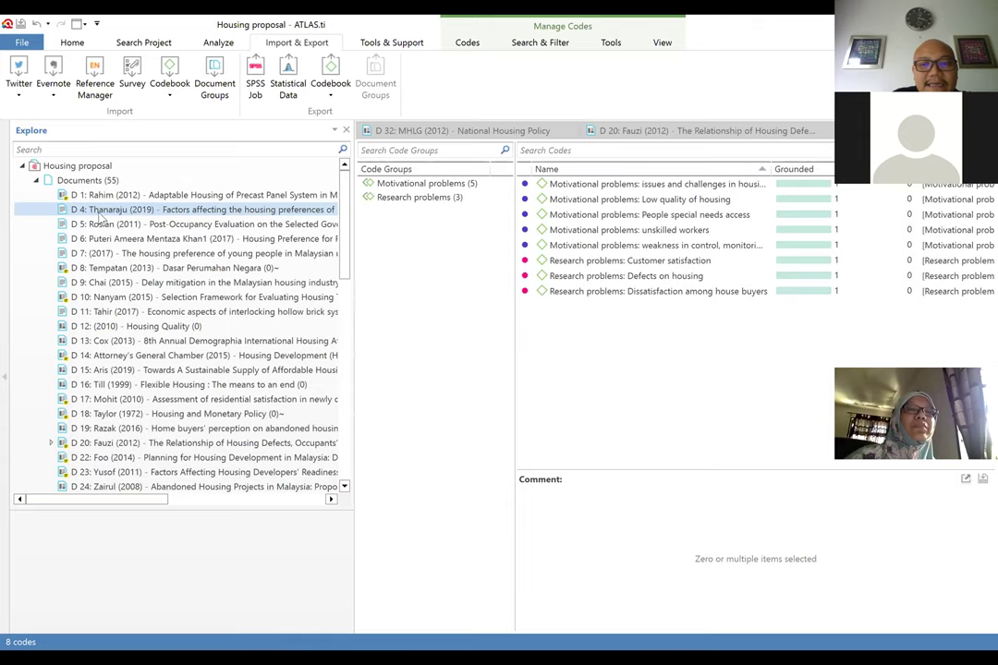
click(74, 43)
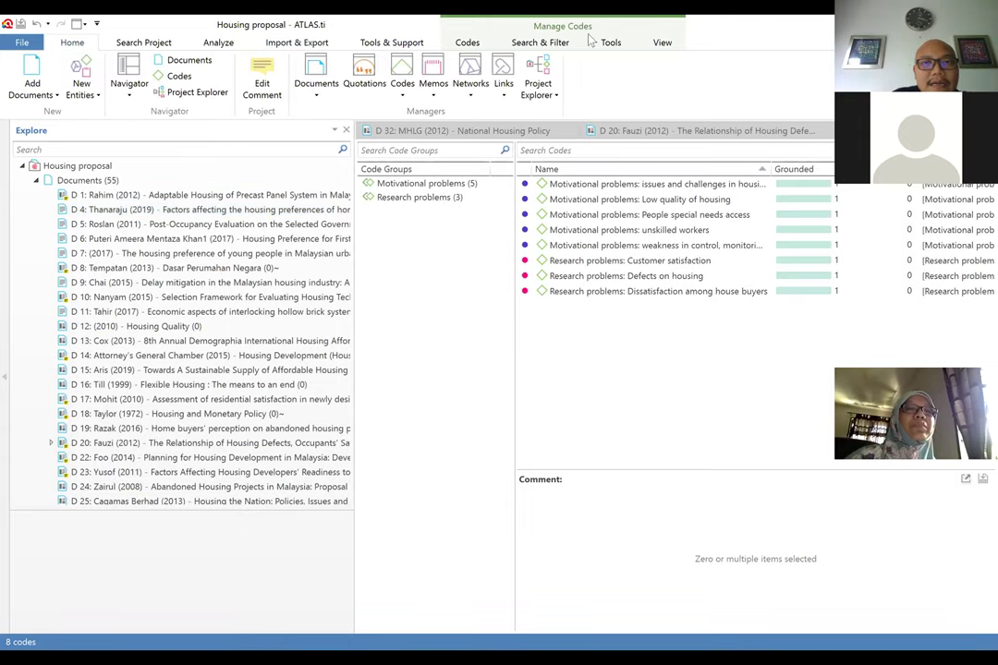
click(610, 43)
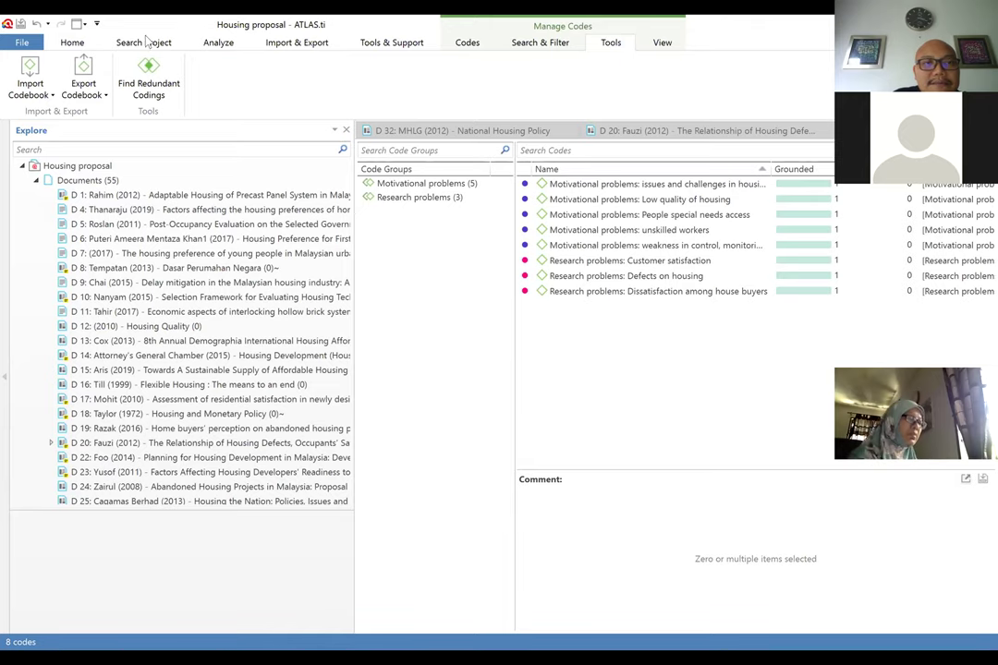
click(62, 44)
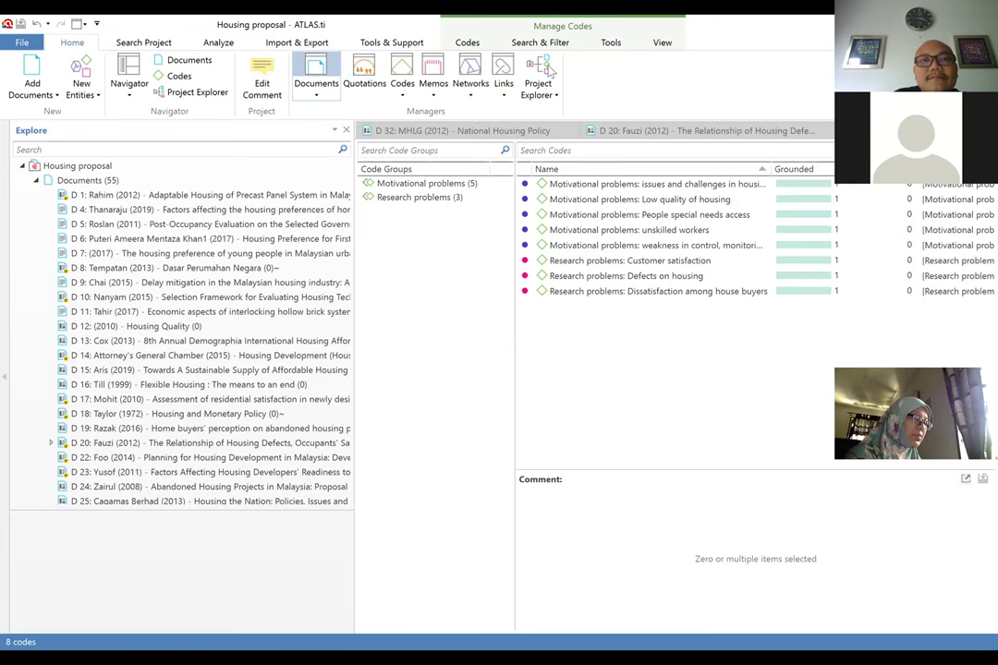
click(633, 44)
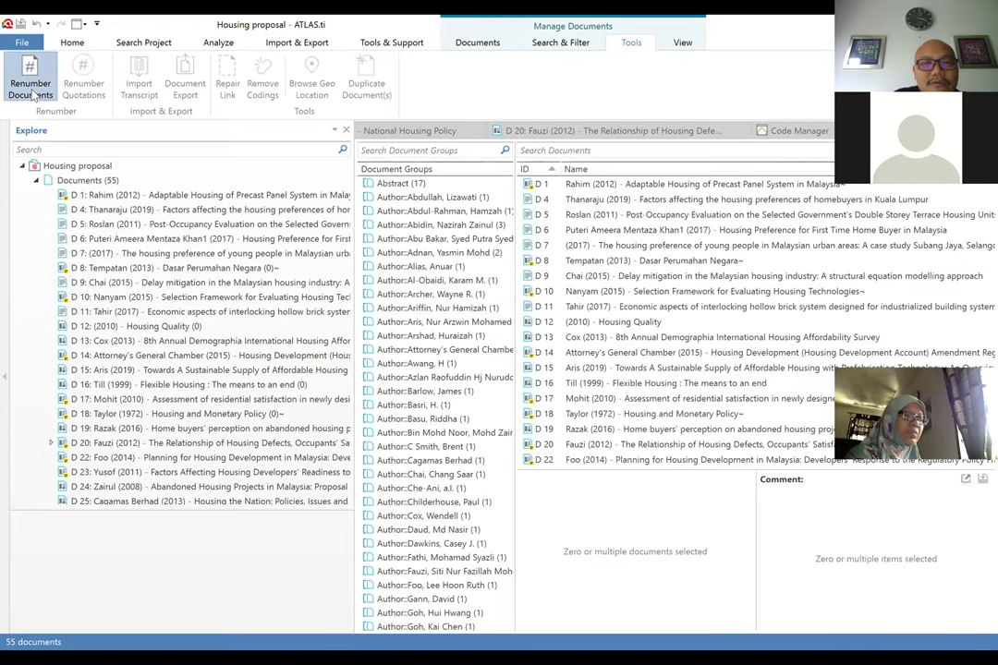
click(31, 88)
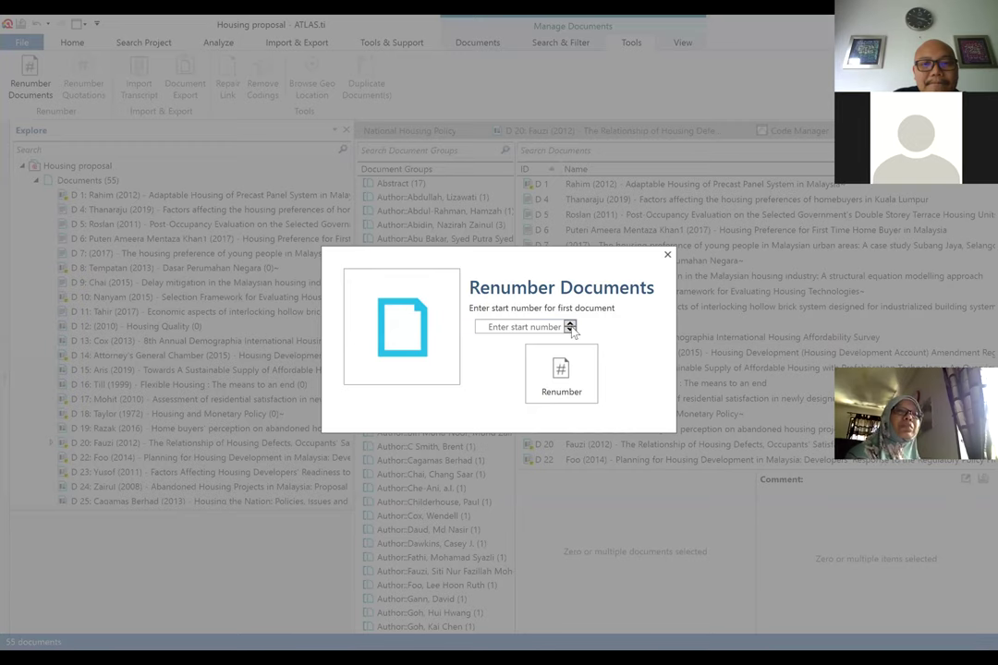
click(570, 324)
click(561, 375)
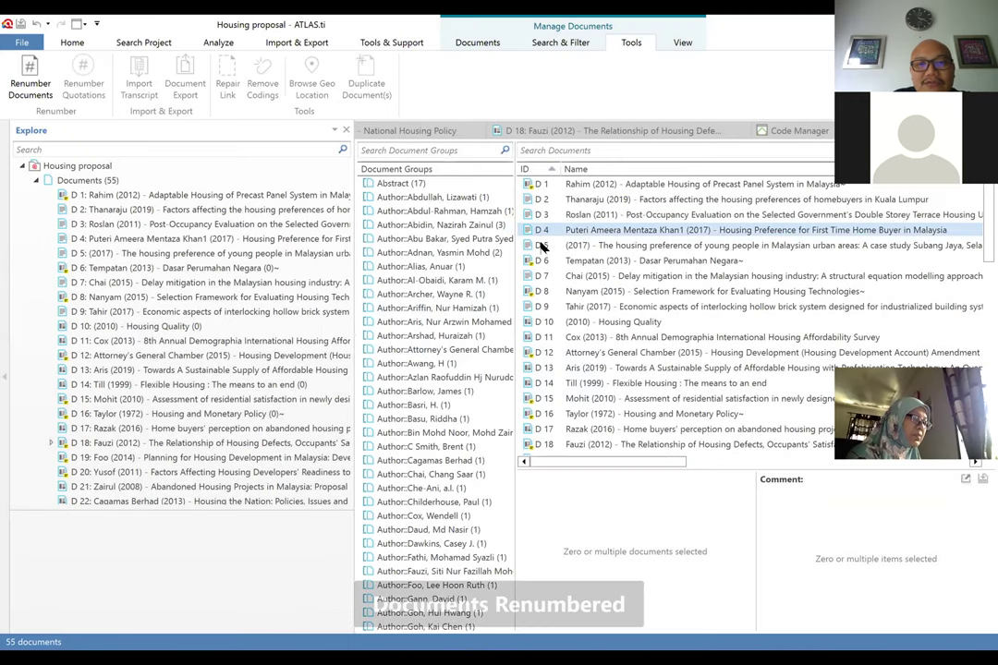
scroll(561, 314, down, 12)
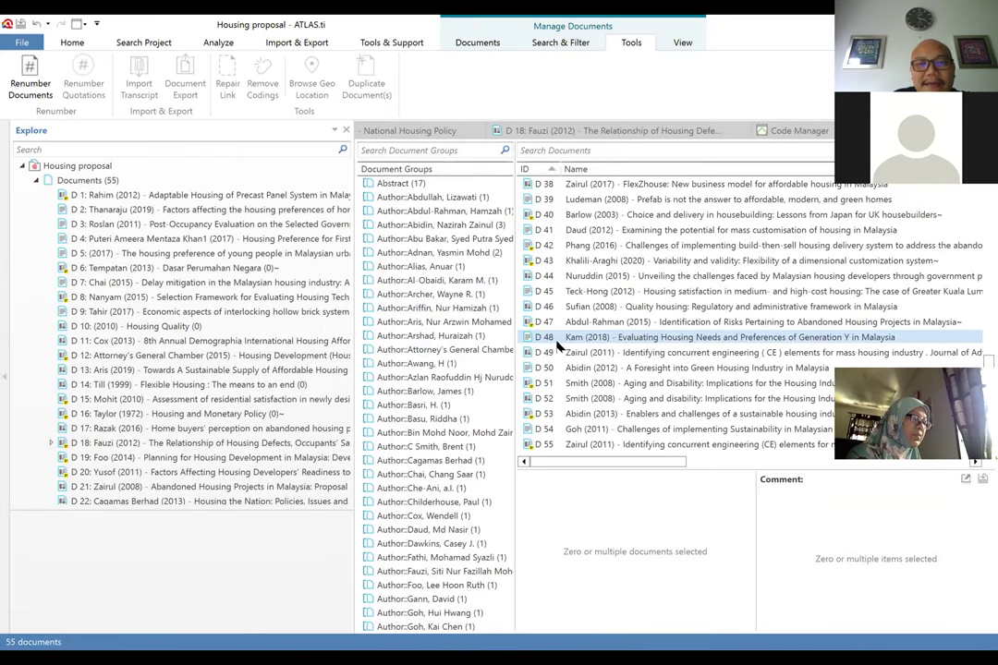
scroll(522, 240, up, 12)
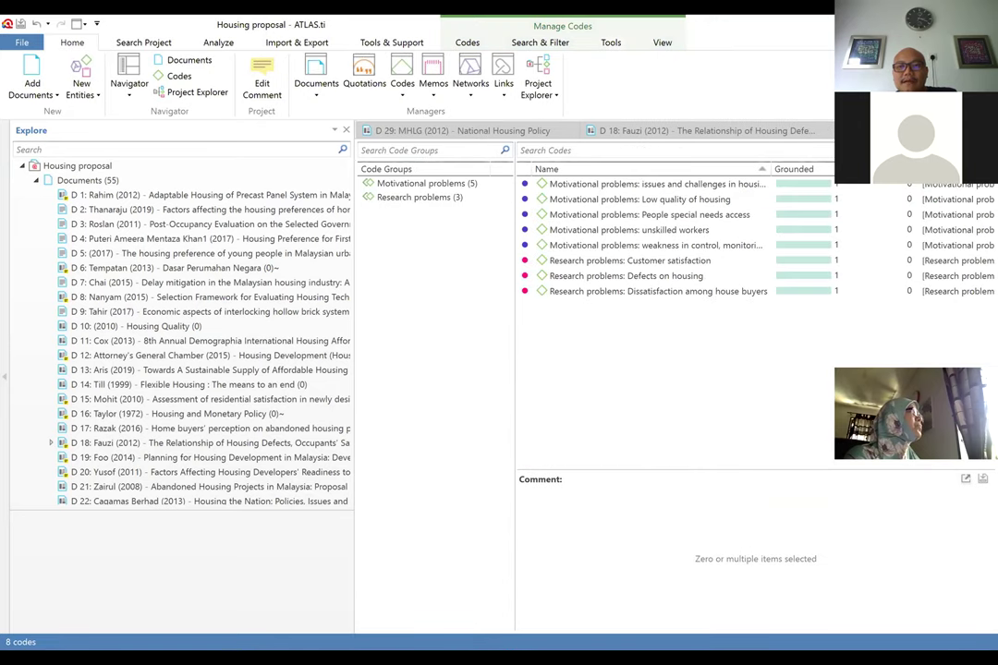
Step: Close the open documents D 18, "The Relationship of Housing Defects", and D 29, "National Housing Policy"
click(698, 130)
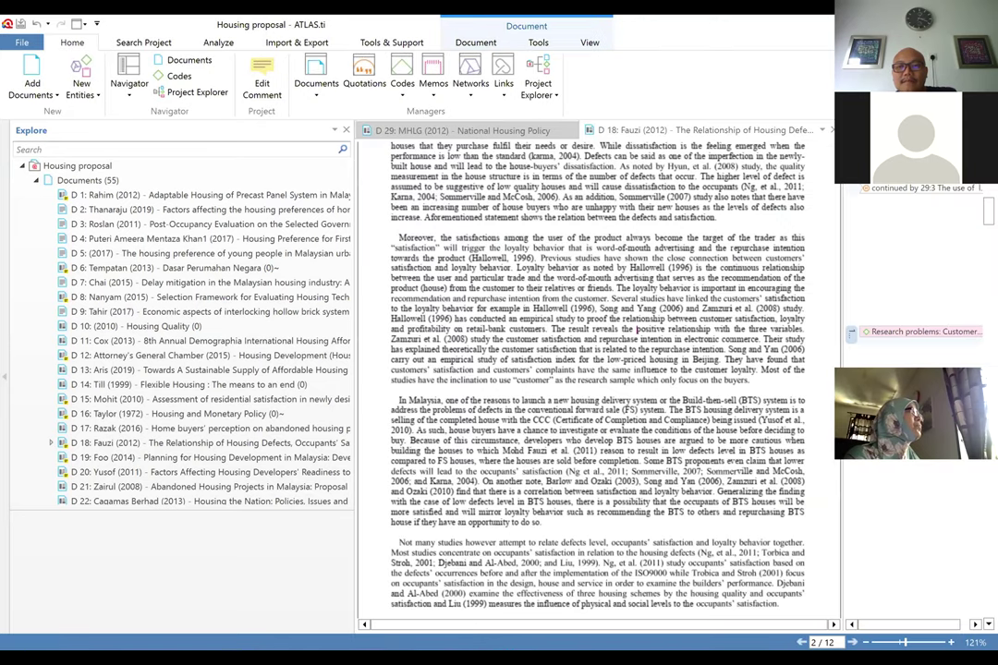
middle_click(767, 129)
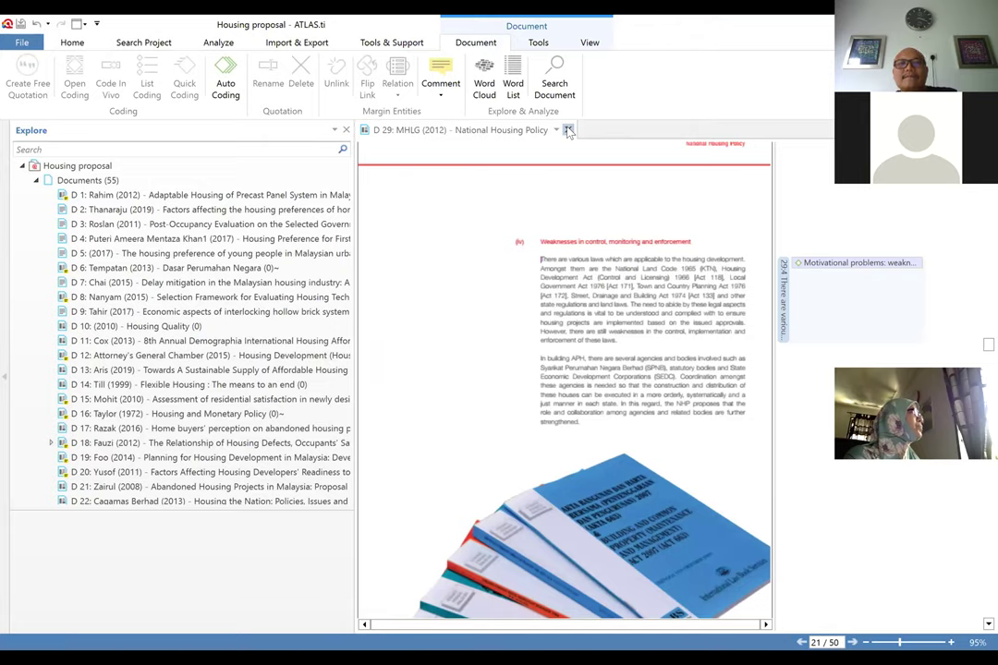
click(569, 130)
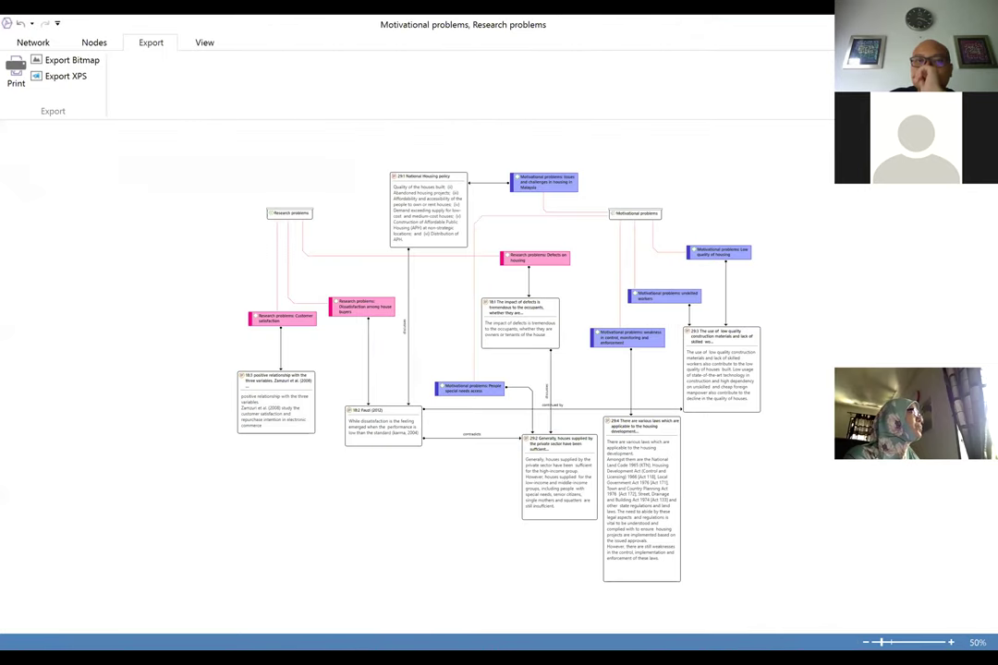
Step: Save the "Motivational problems, Research problems" code network and close the "Motivational Problems" document network without saving it
click(32, 43)
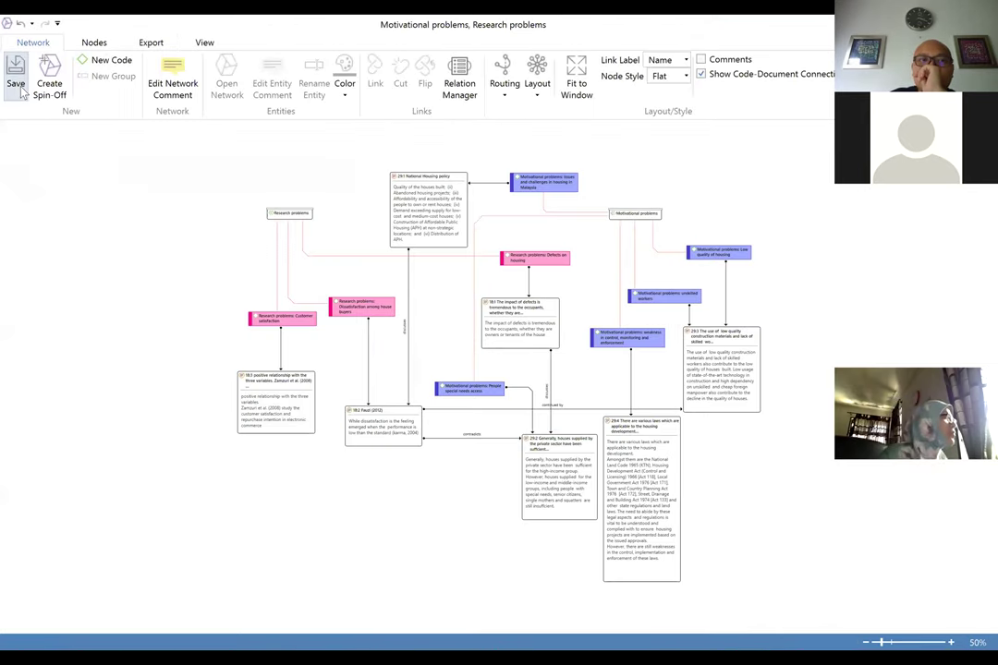
click(16, 82)
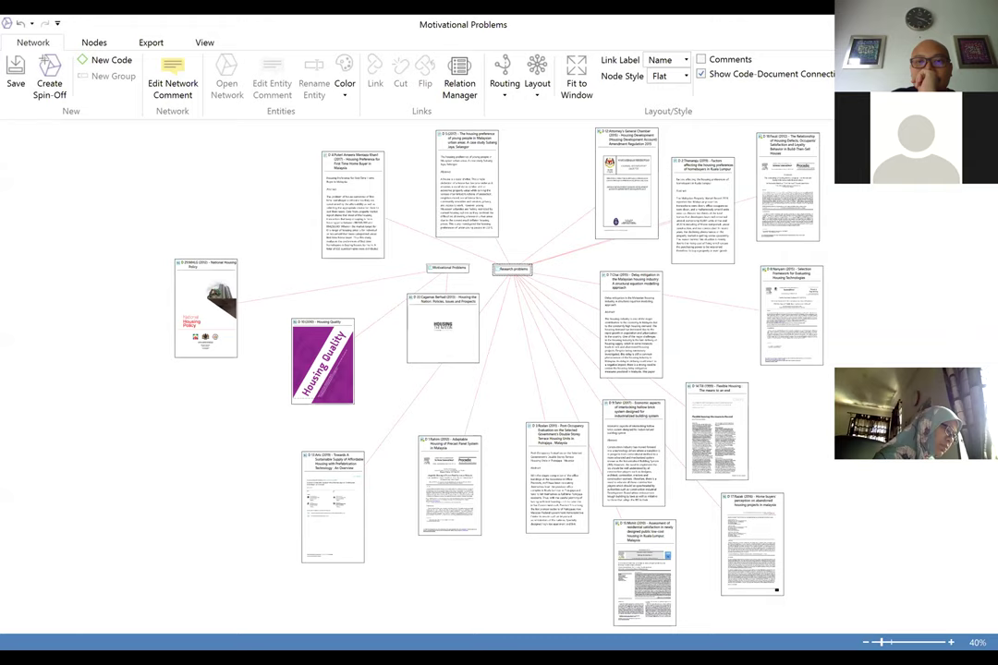
key(alt+F4)
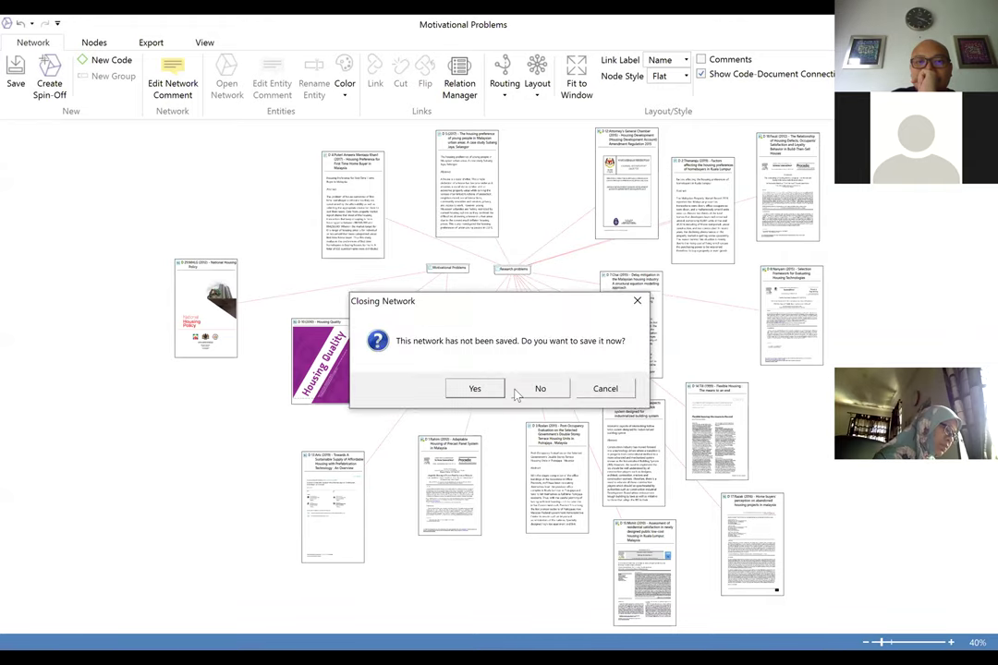
click(520, 392)
Step: Narrow the project explorer and look through all the document groups in the Document Manager
drag(350, 292, 243, 293)
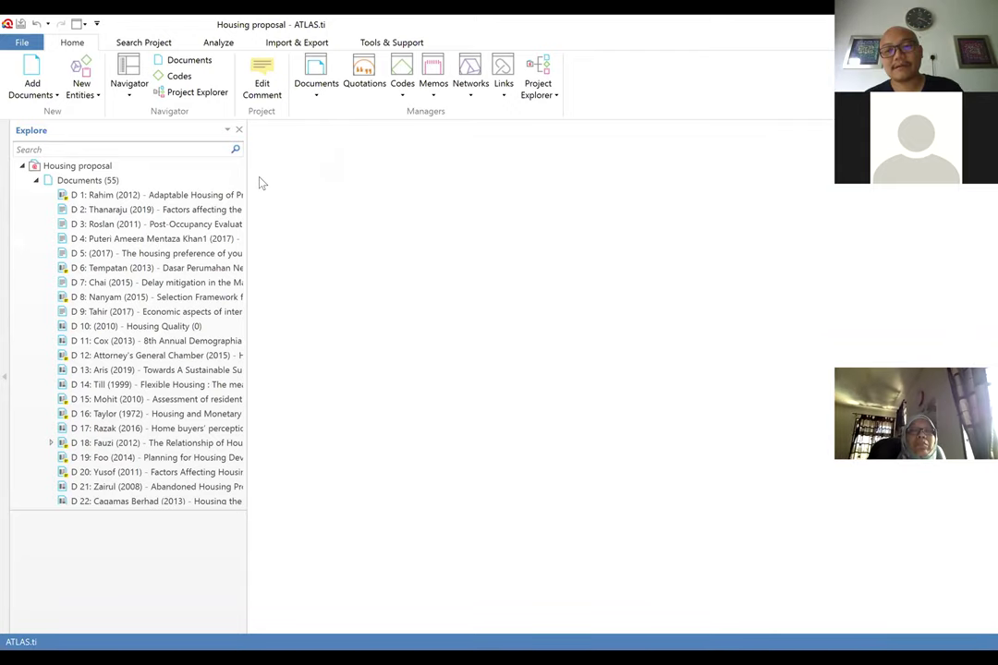
click(319, 72)
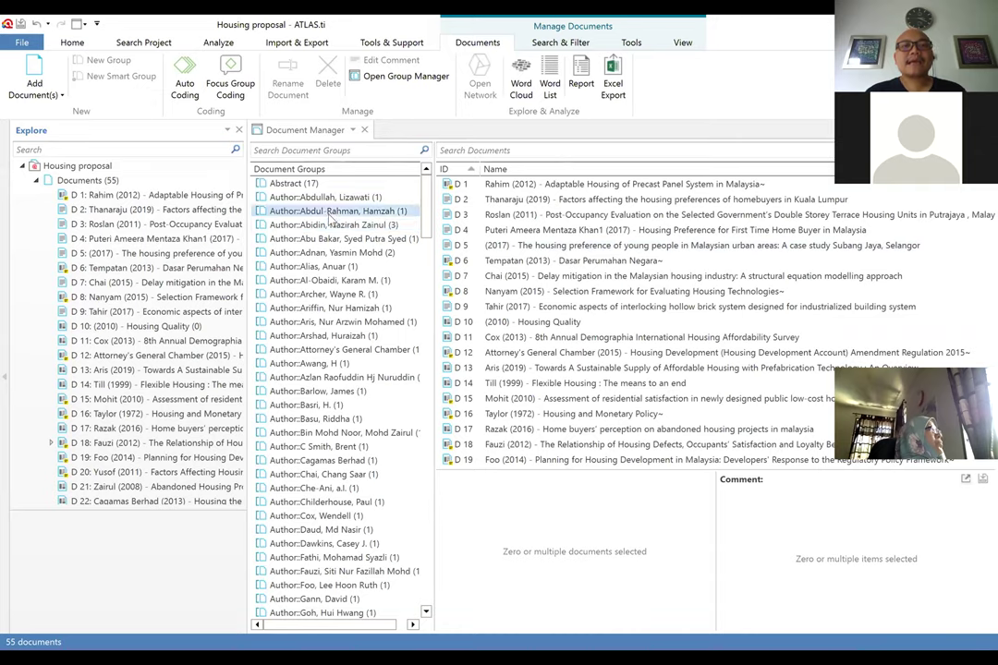
scroll(330, 218, down, 4)
scroll(330, 225, down, 20)
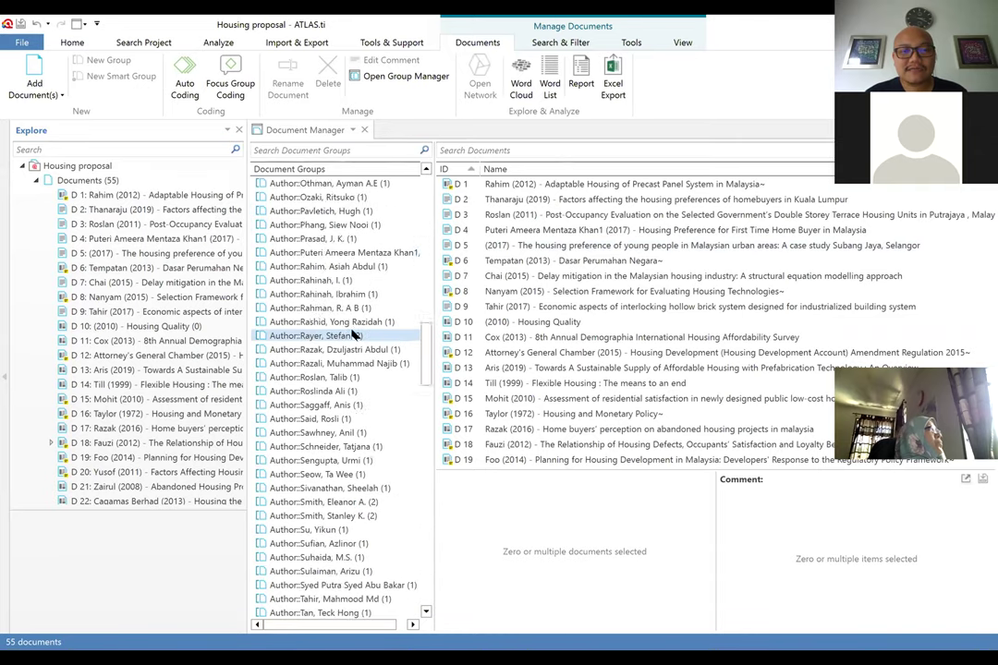
scroll(364, 340, down, 13)
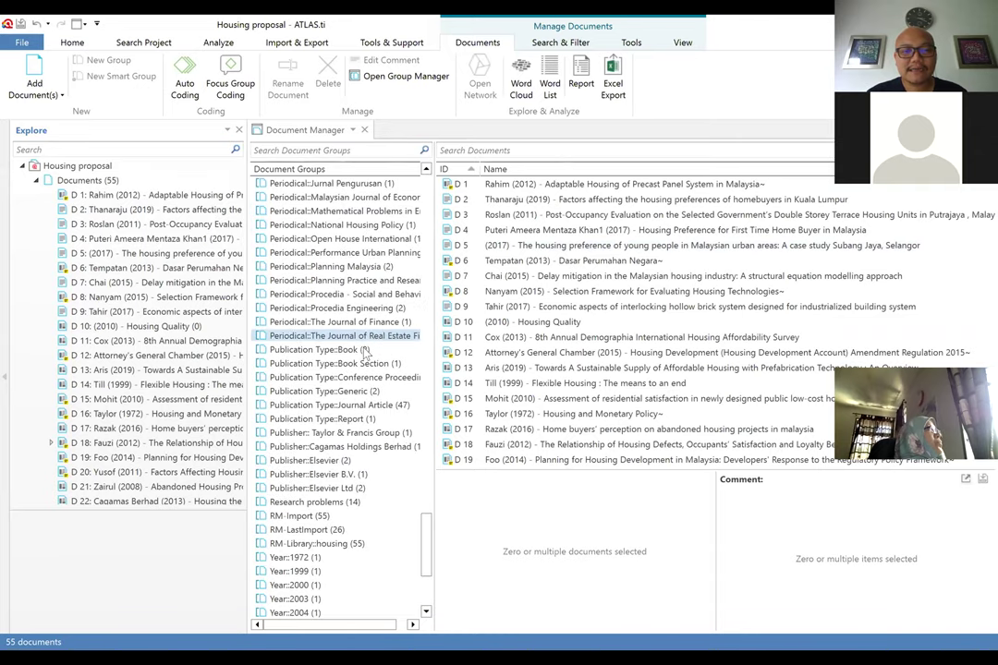
scroll(389, 361, up, 7)
scroll(386, 333, up, 20)
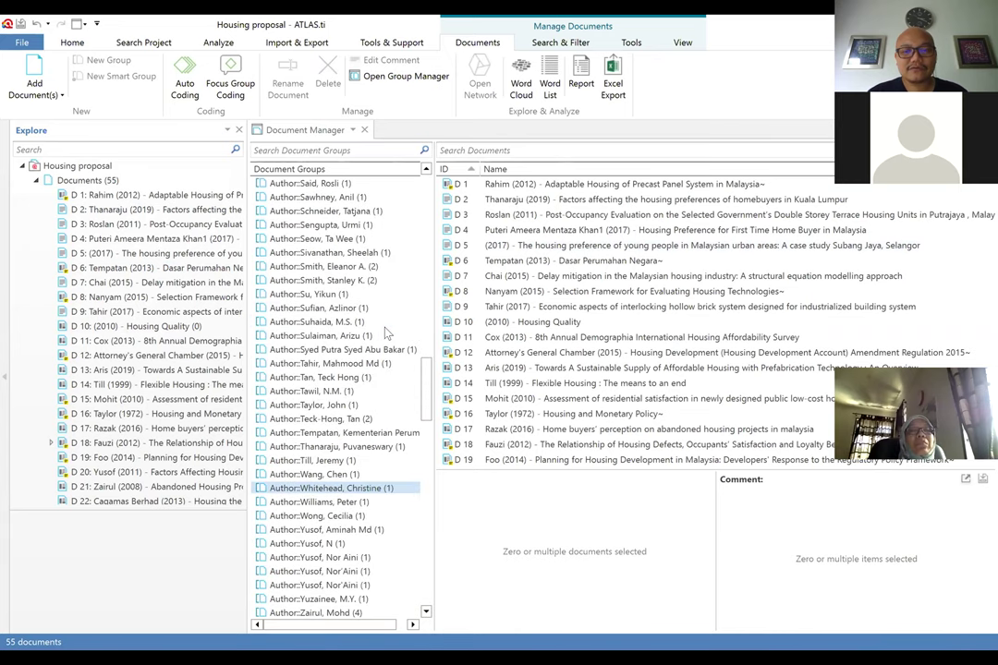
scroll(387, 333, up, 20)
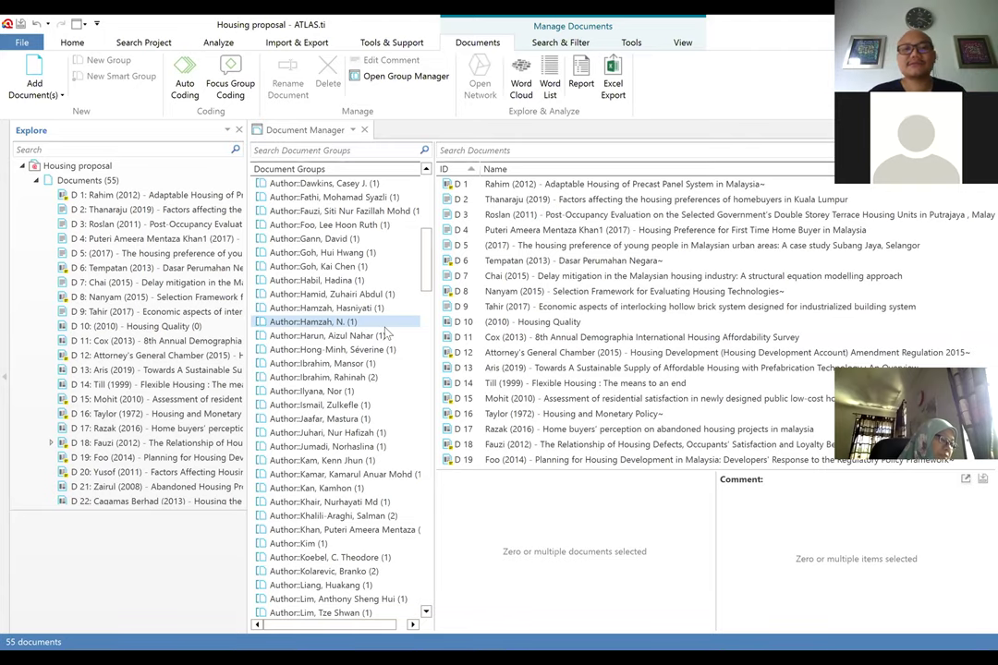
scroll(384, 335, down, 20)
scroll(382, 338, up, 8)
scroll(382, 338, up, 20)
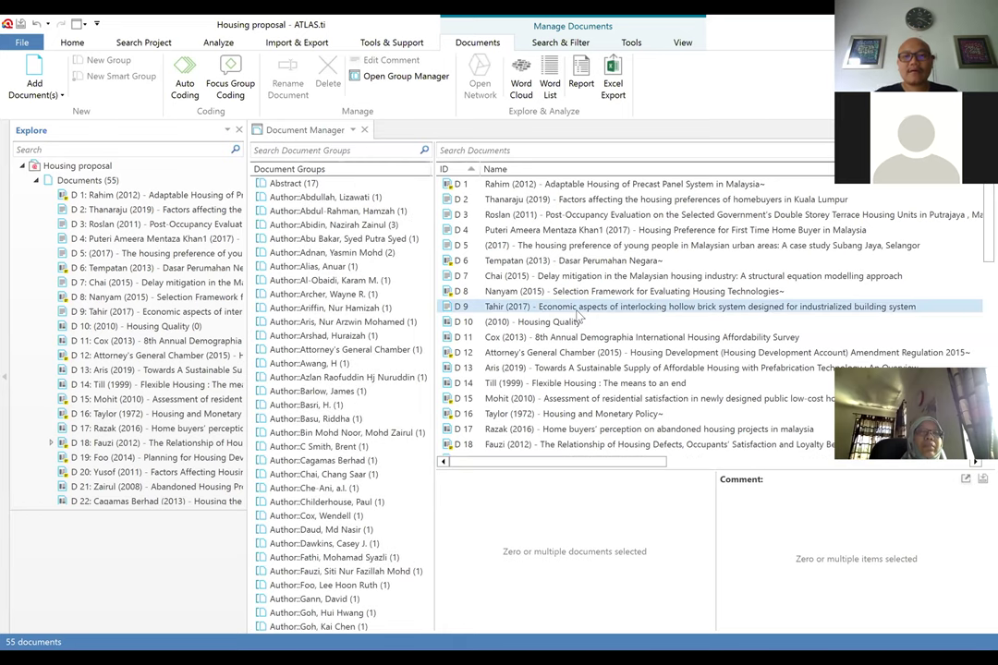
Step: Select document D 12, the Housing Development Amendment Regulation 2015, and examine which document groups it belongs to
click(597, 355)
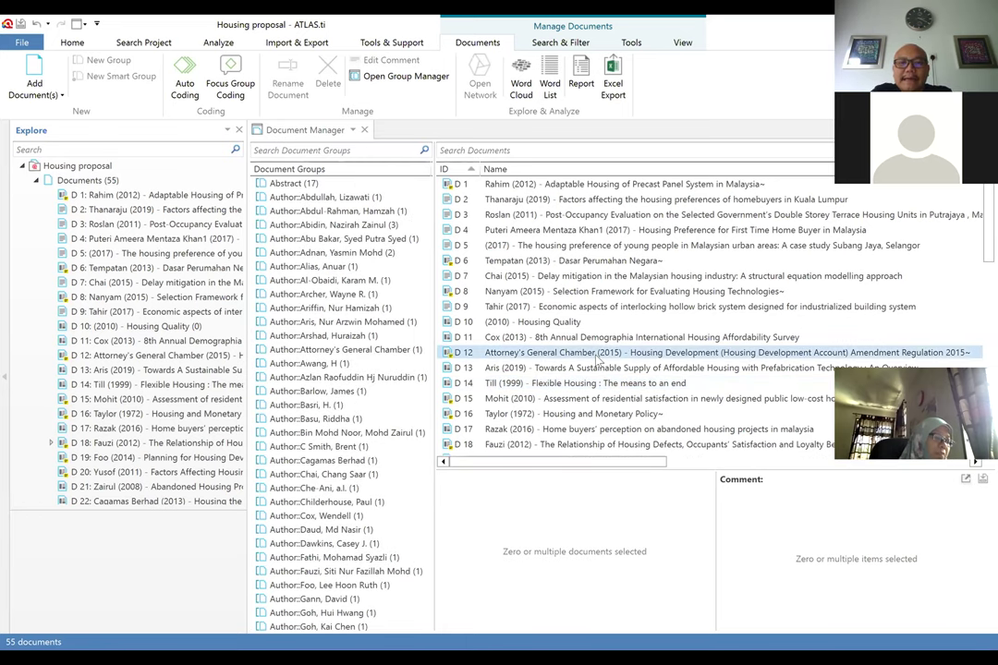
click(598, 356)
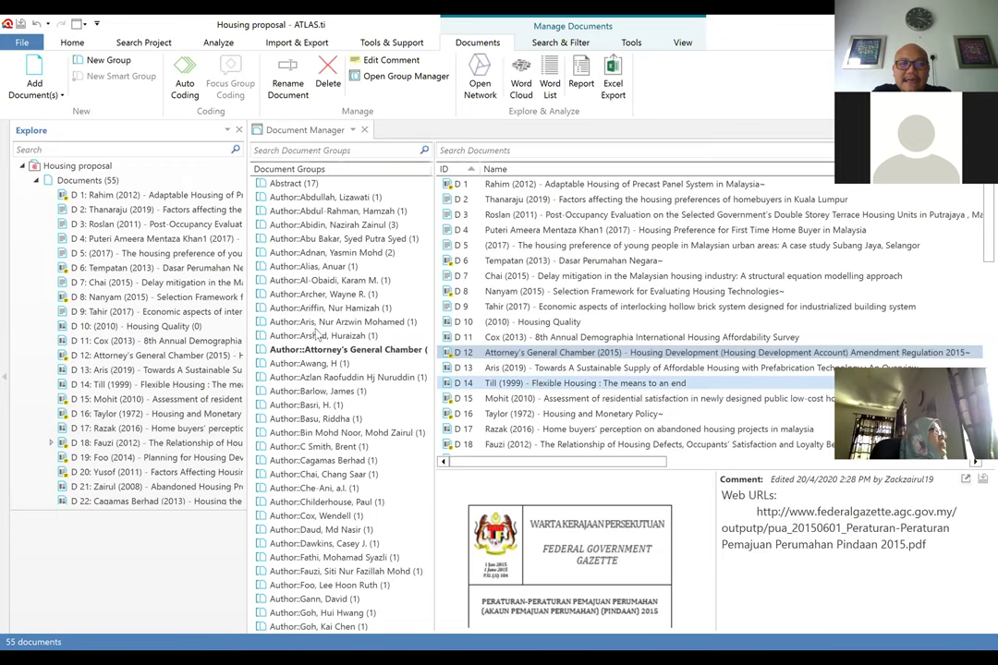
scroll(314, 333, down, 3)
scroll(314, 333, down, 20)
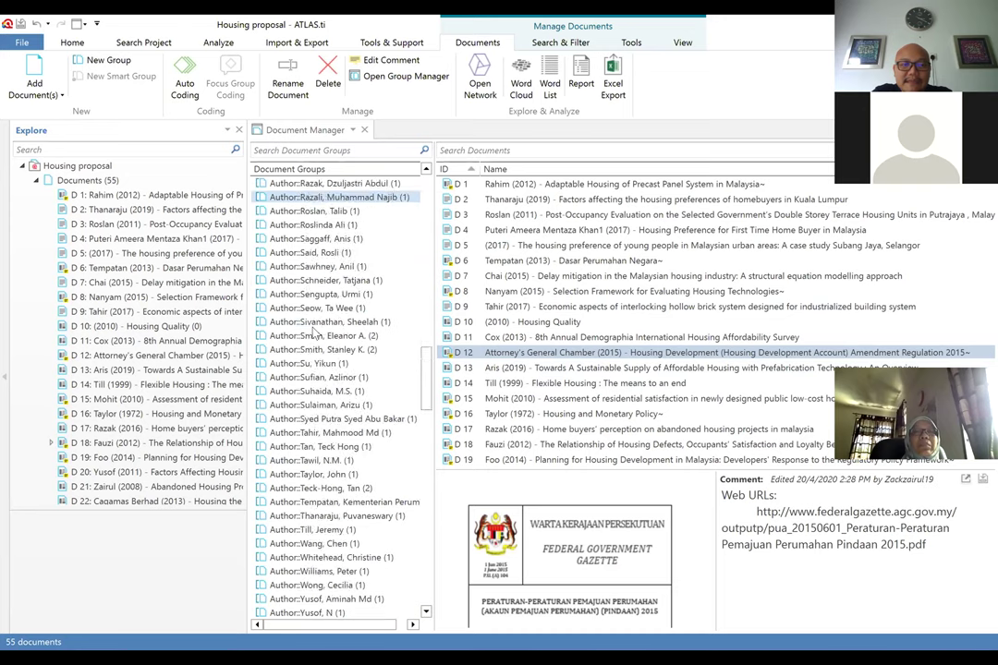
scroll(315, 335, down, 10)
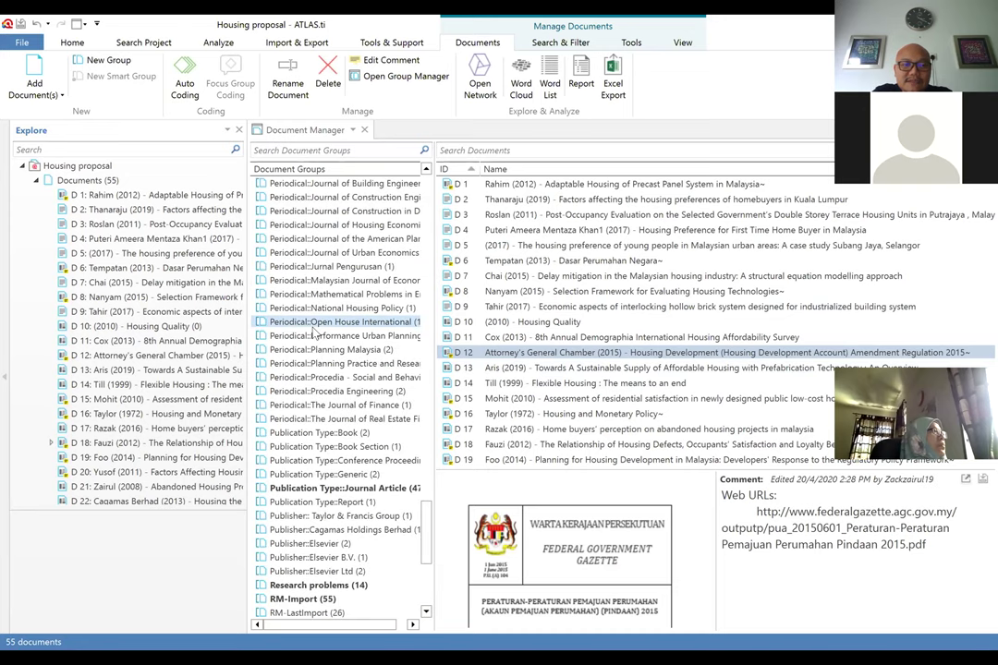
scroll(320, 325, up, 20)
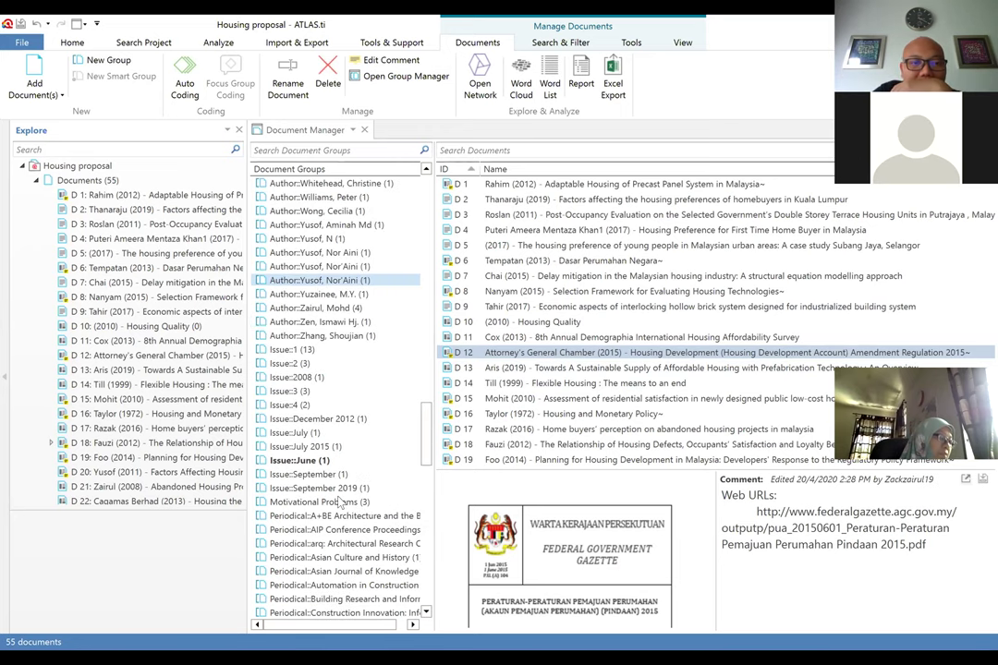
scroll(337, 443, down, 1)
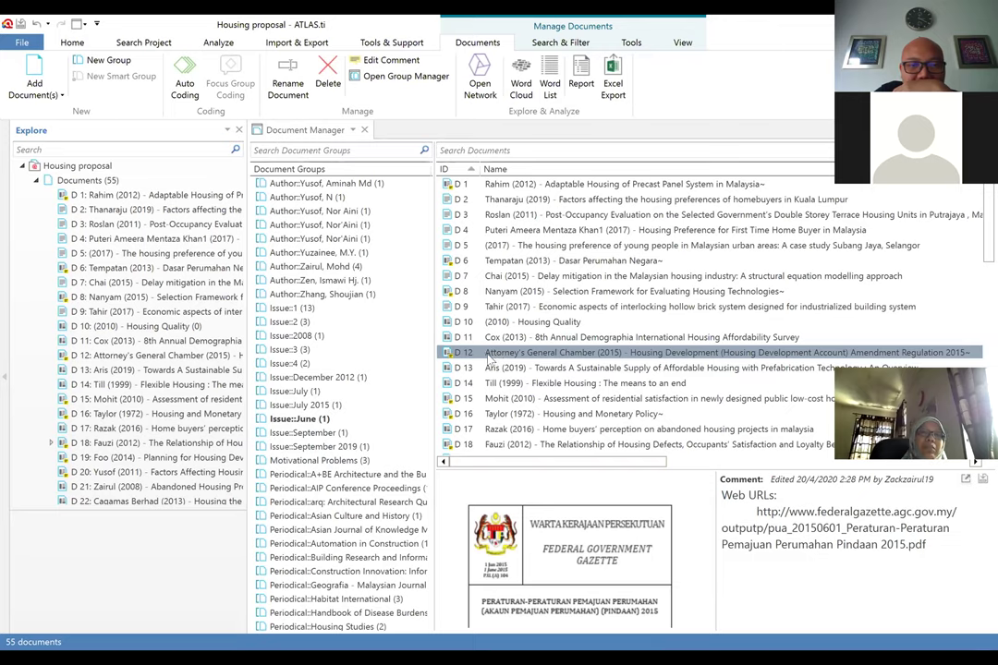
Step: Add document D 12, the Housing Development Amendment Regulation 2015, to the Motivational Problems document group
drag(356, 467, 355, 463)
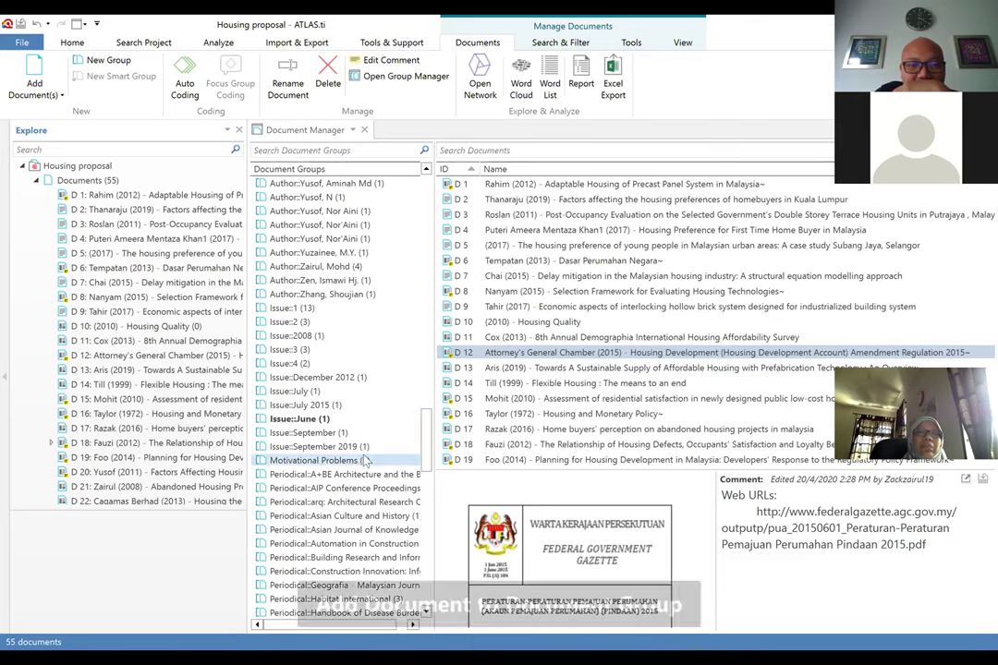
Step: Look through the remaining documents in the Document Manager down to the end of the list
key(Down)
key(Down)
key(Down)
key(Down)
key(Down)
key(Down)
key(Down)
key(Down)
key(Down)
key(Down)
key(Down)
key(Down)
key(Down)
key(Down)
key(Down)
key(Down)
key(Down)
key(Down)
key(Down)
key(Down)
key(Down)
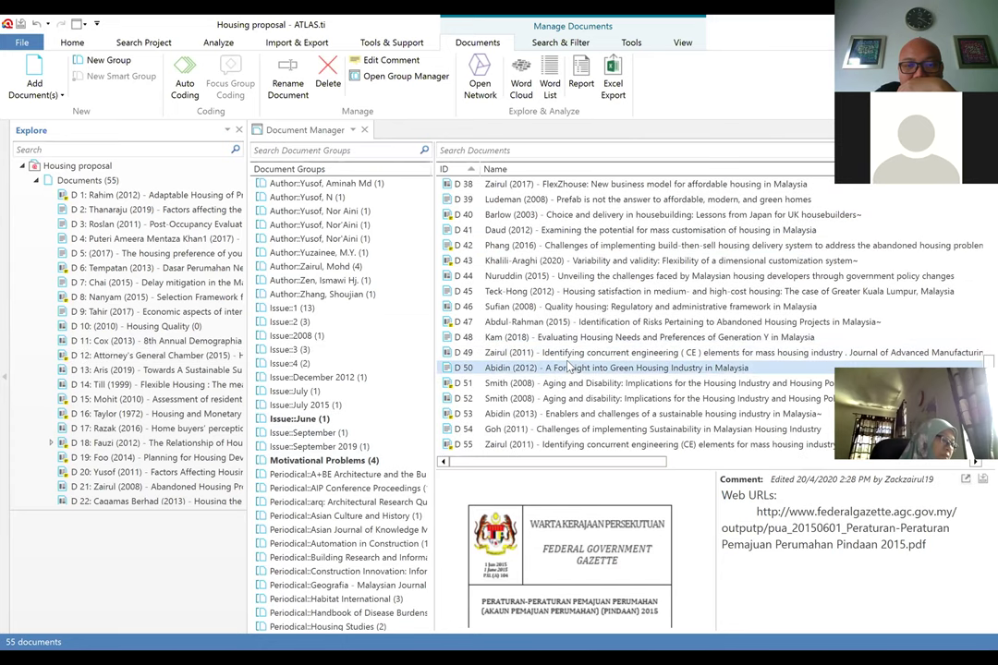
click(538, 417)
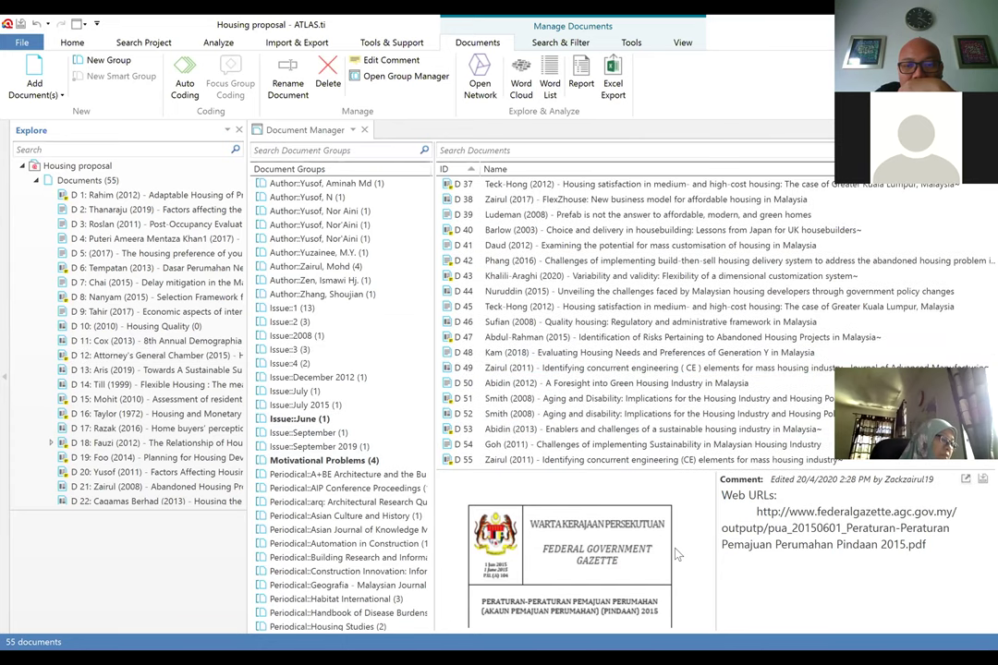
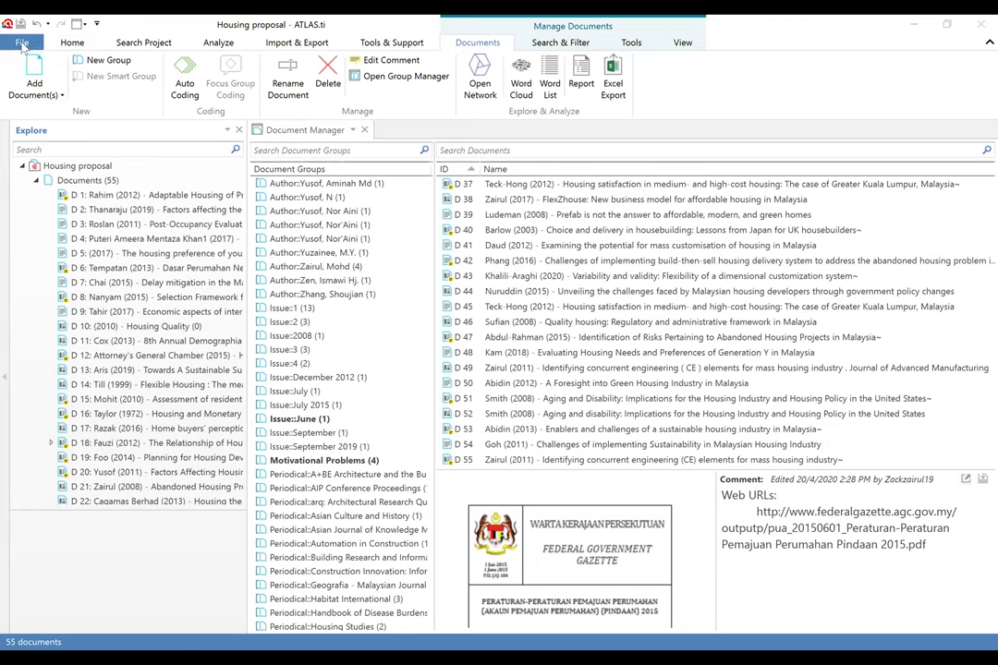
Step: Renumber the project documents with a start number of 1 for the first document
click(72, 43)
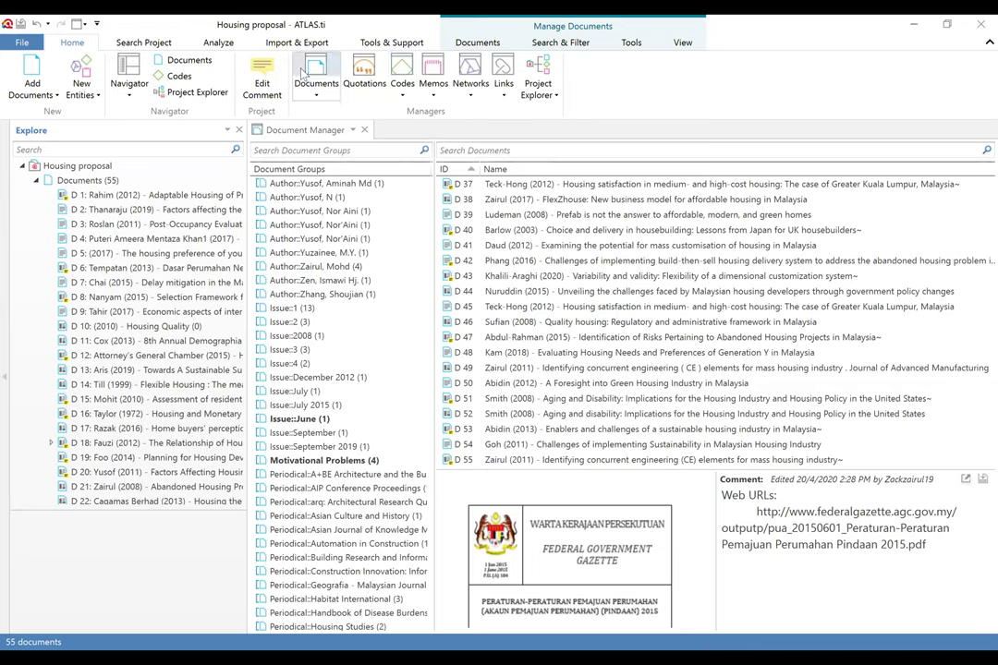
click(632, 46)
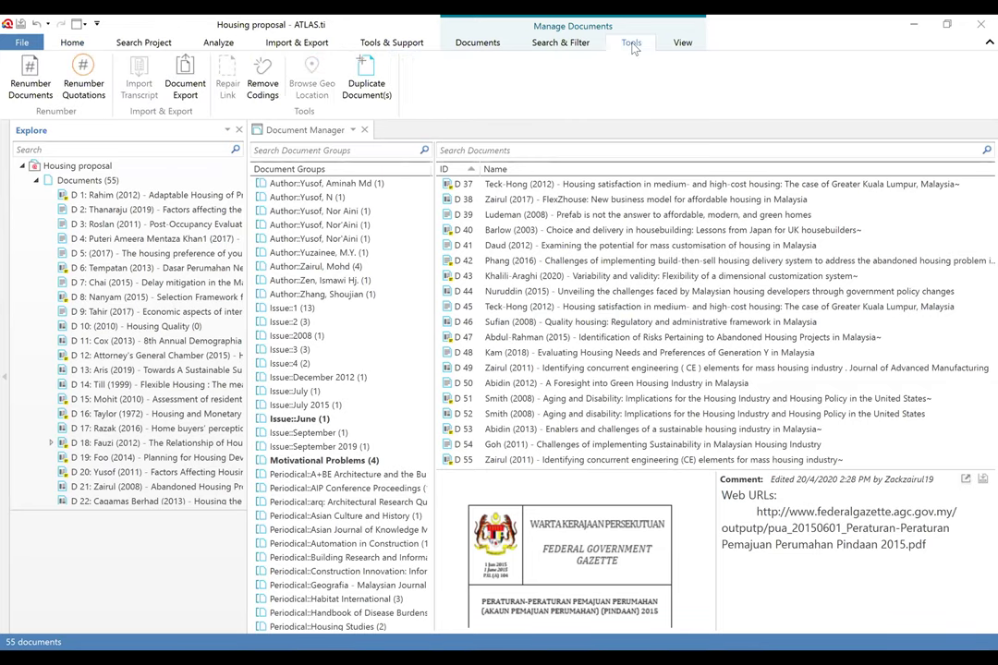
click(36, 89)
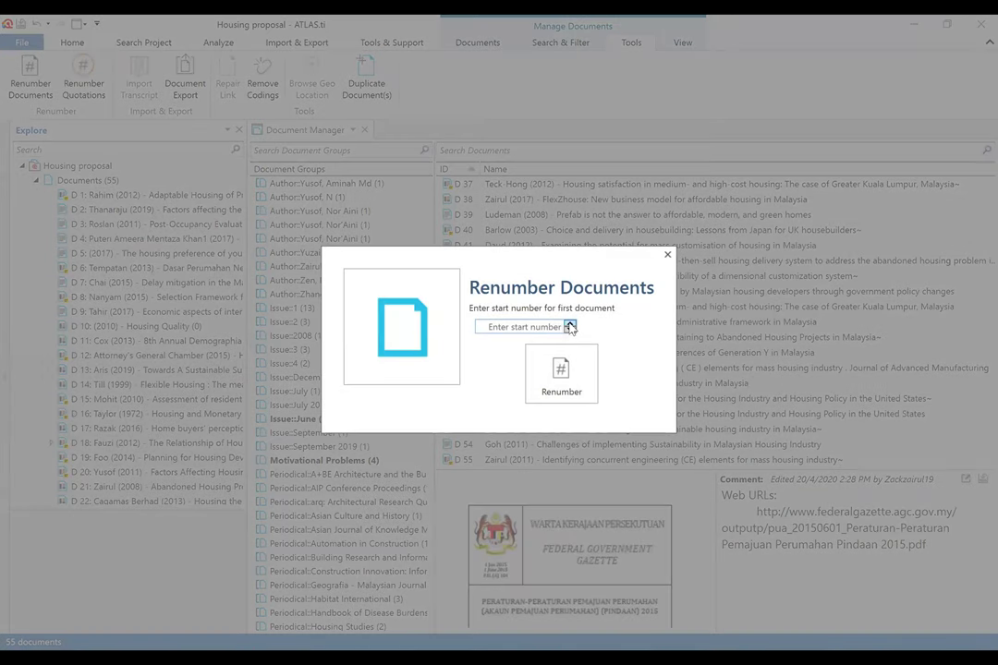
click(570, 325)
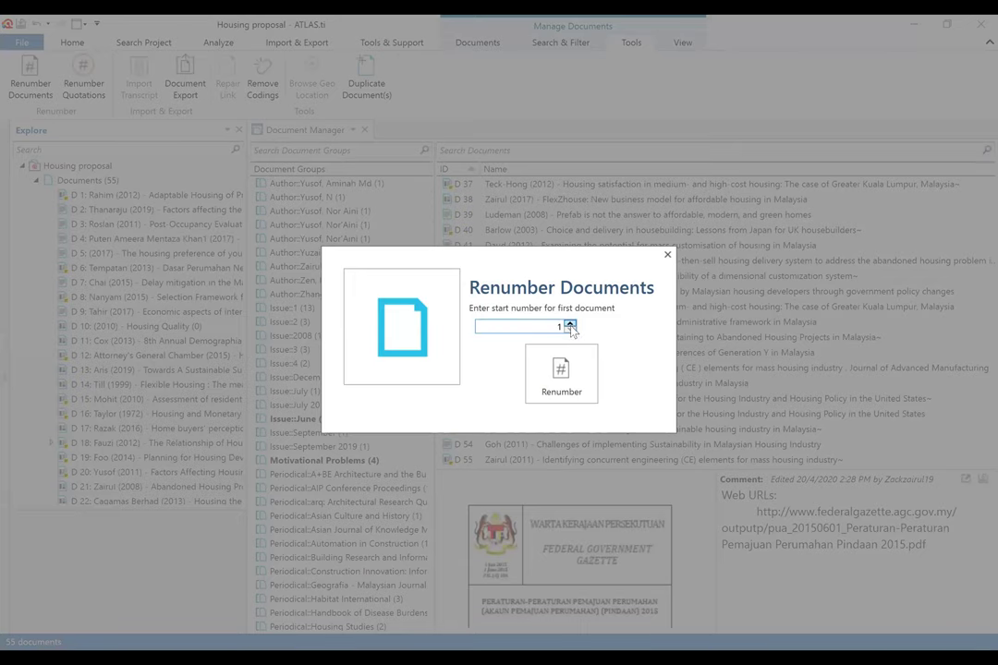
click(566, 379)
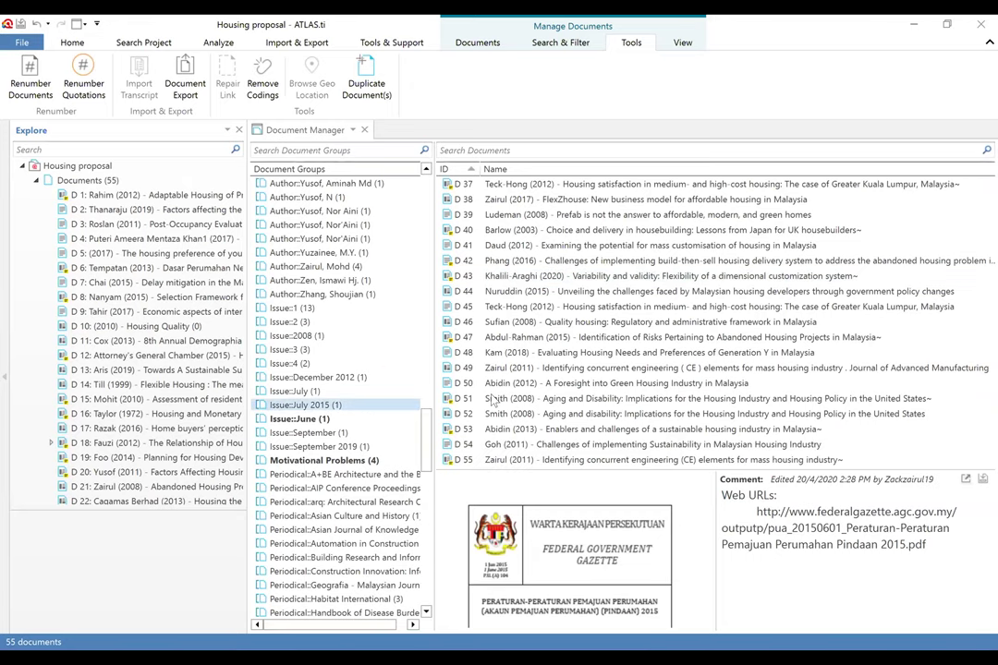
Step: Delete the duplicate document D 52, "Aging and disability: Implications for the Housing Industry and Housing Policy in the United States", and renumber the documents
click(541, 416)
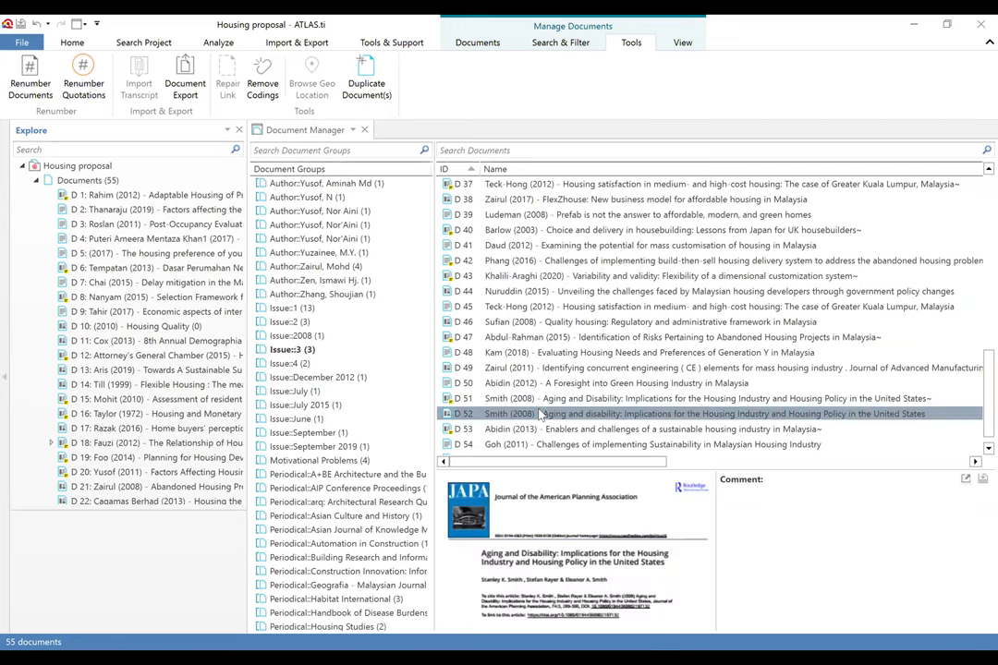
right_click(539, 417)
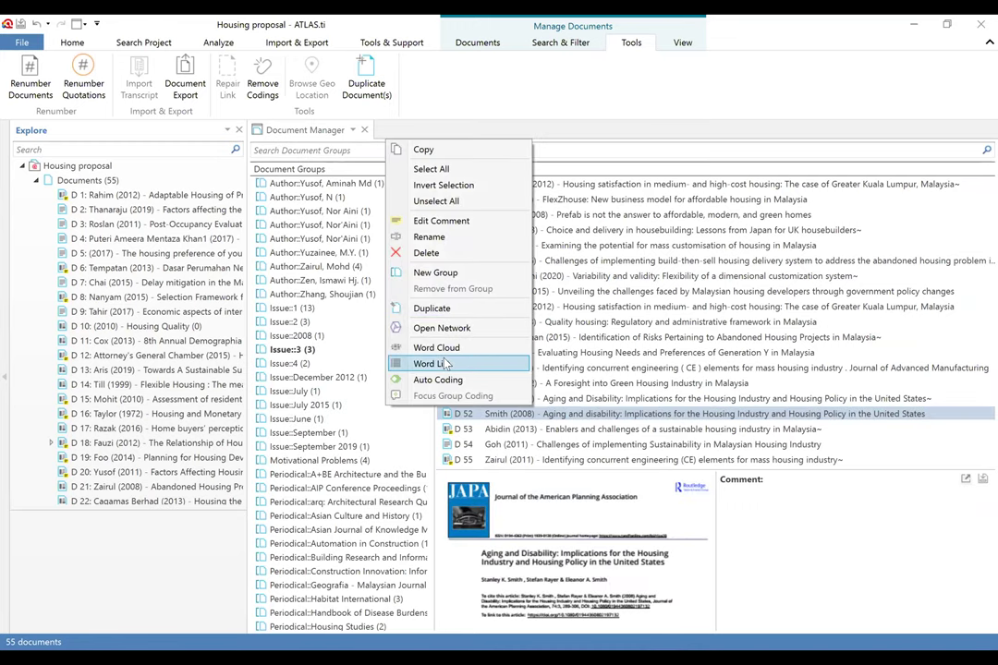
click(434, 253)
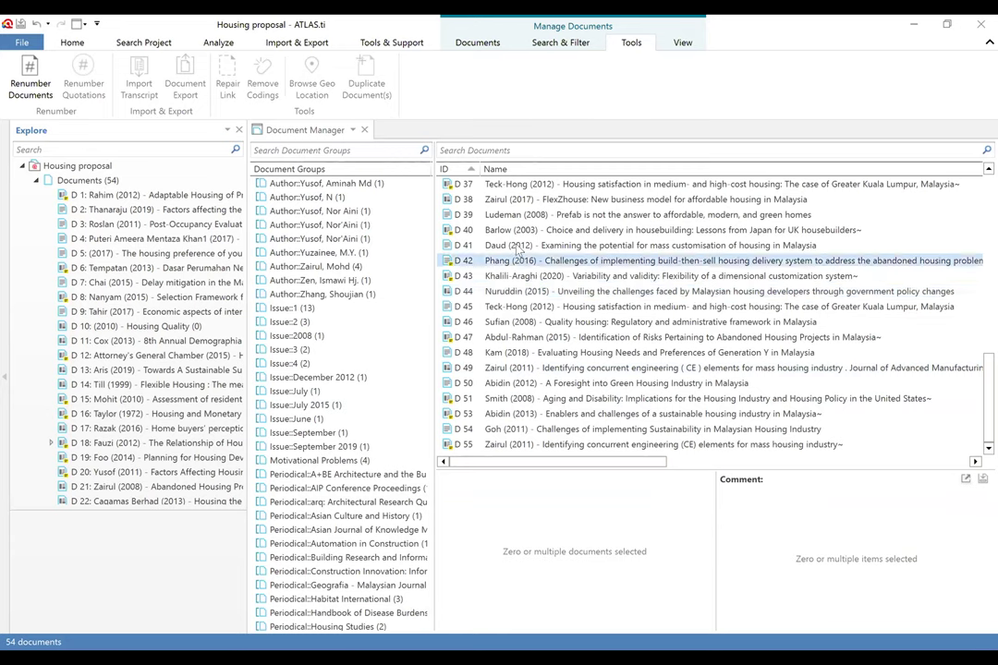
click(30, 78)
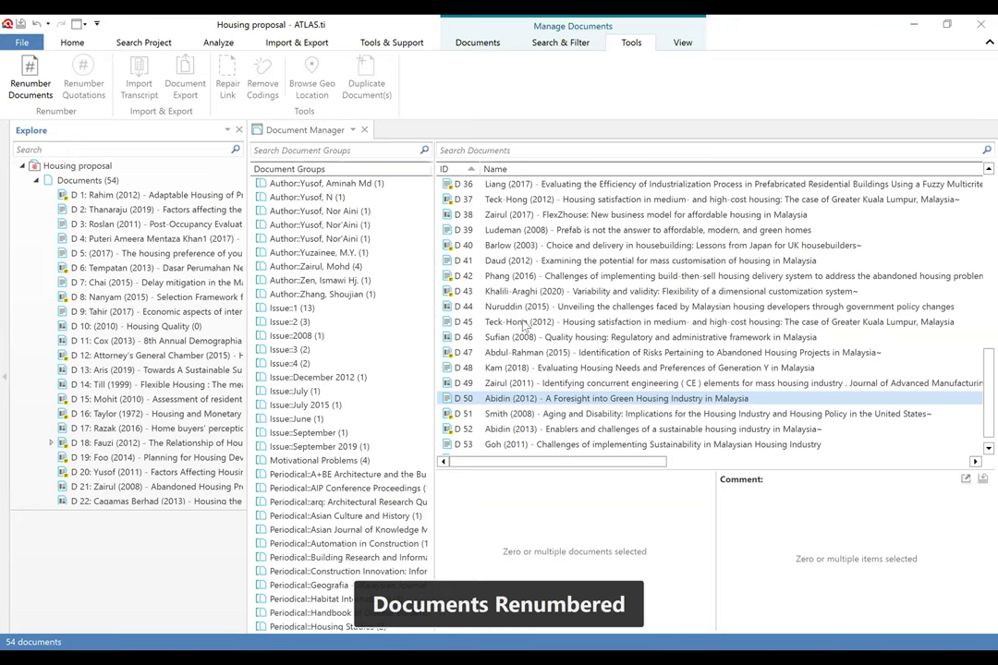
Step: Look back through the renumbered document list and check the document groups of D 29, "National Housing Policy"
click(524, 323)
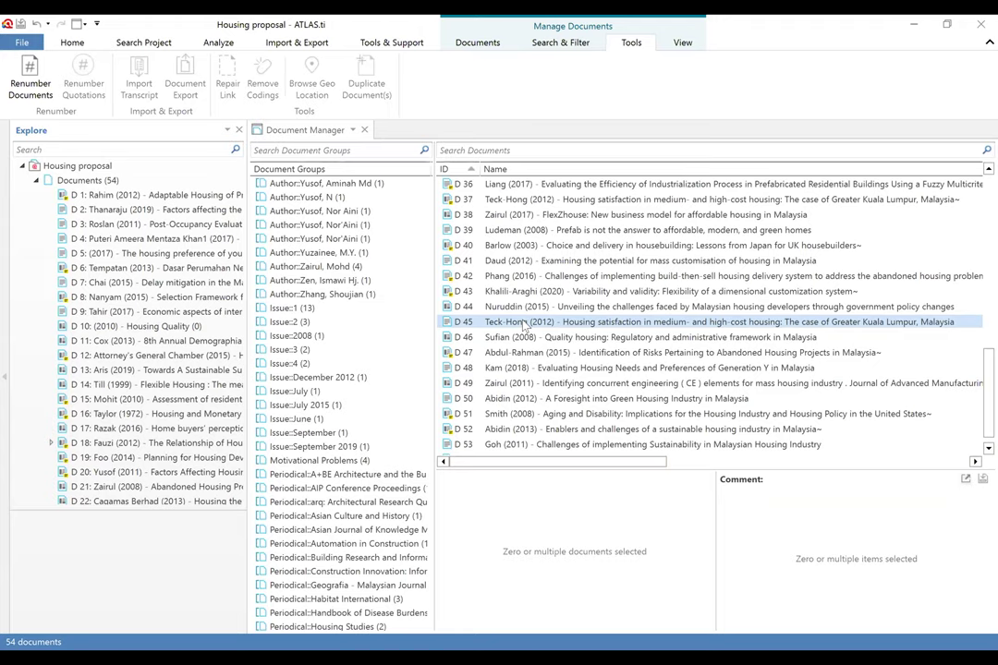
click(670, 338)
click(664, 353)
click(551, 338)
click(551, 352)
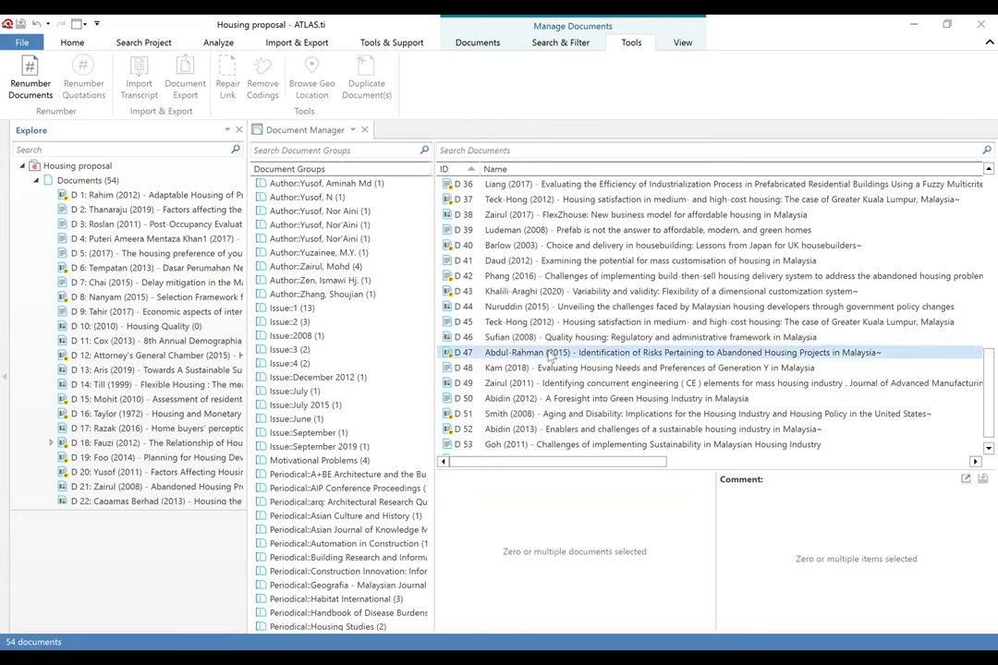
scroll(552, 355, down, 1)
click(551, 355)
scroll(553, 350, up, 4)
click(555, 338)
click(559, 292)
click(571, 245)
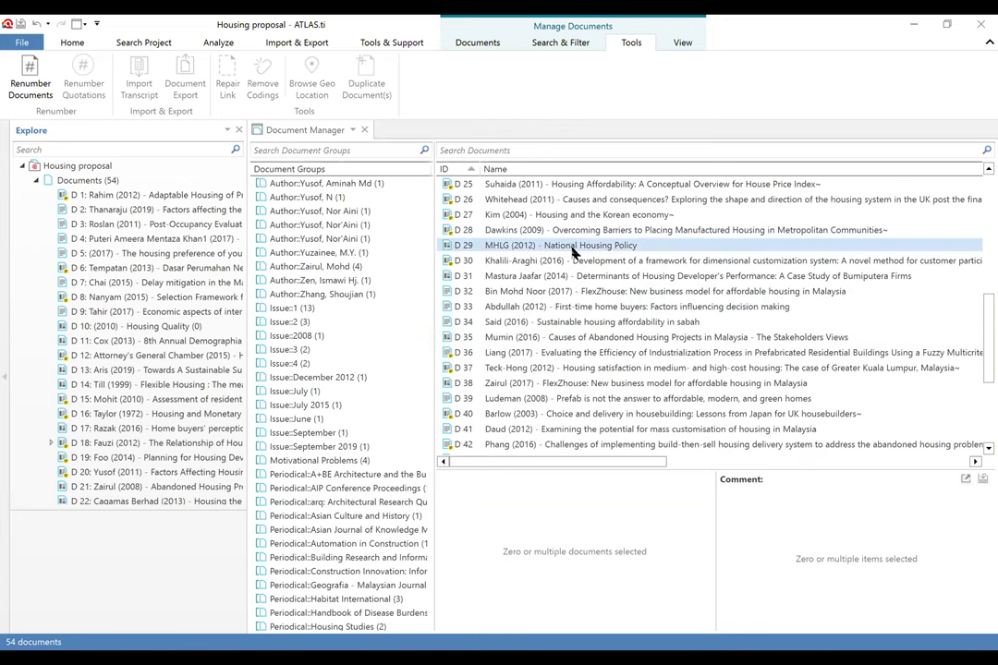
Step: Add document D 16, "Housing and Monetary Policy", to the Motivational Problems document group
scroll(571, 249, up, 4)
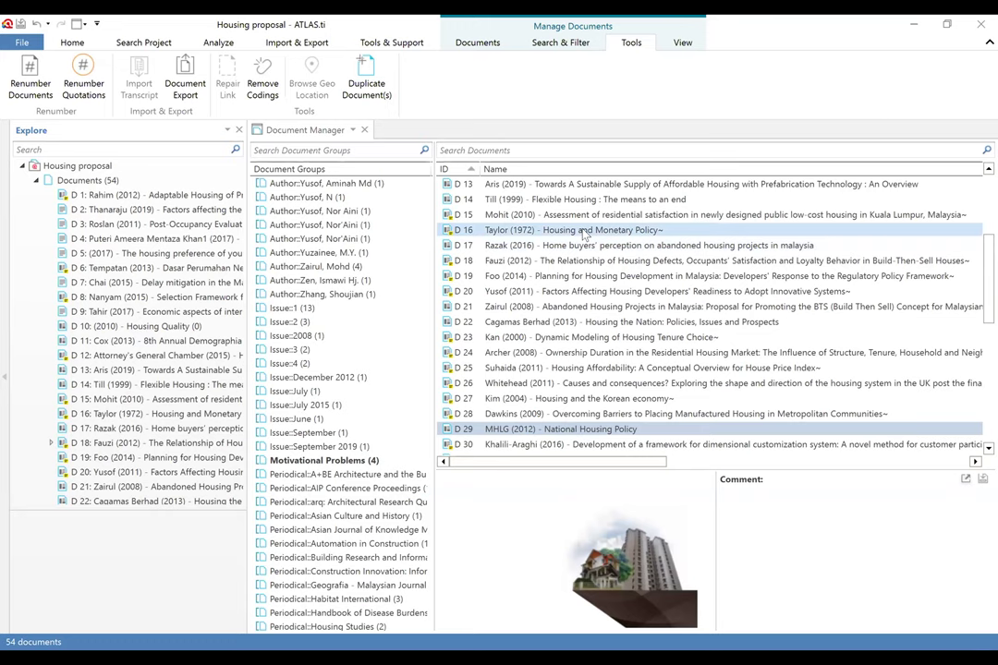
click(584, 235)
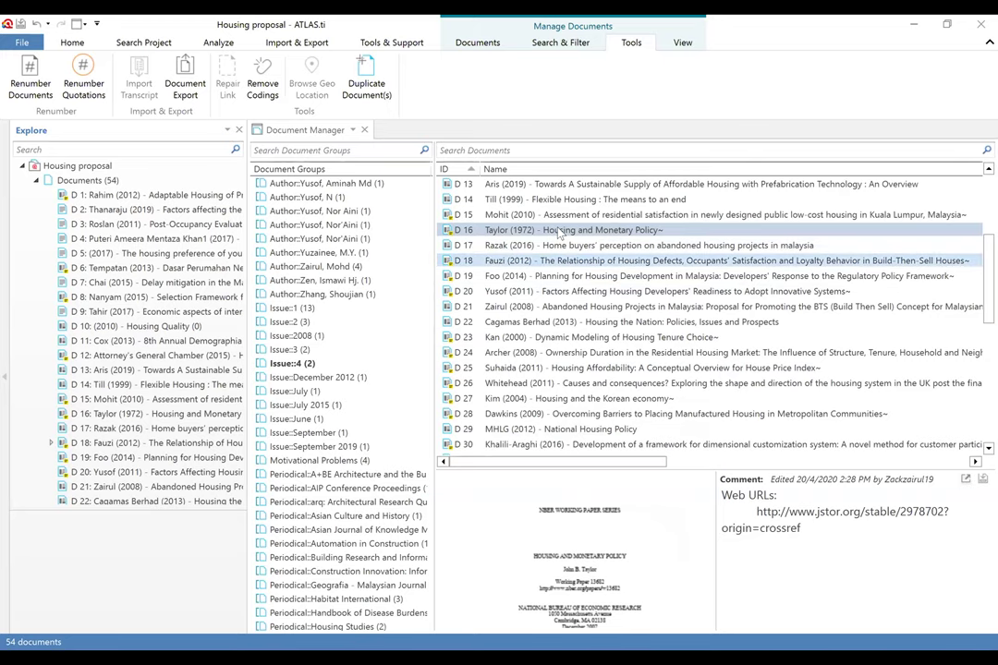
scroll(314, 365, down, 3)
scroll(314, 365, down, 5)
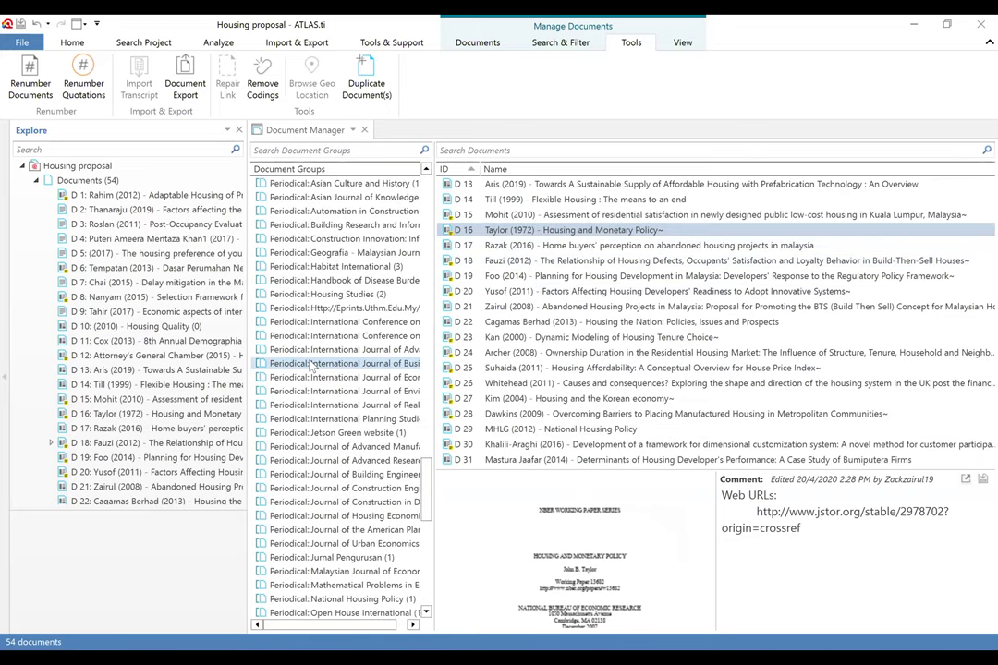
scroll(311, 367, up, 7)
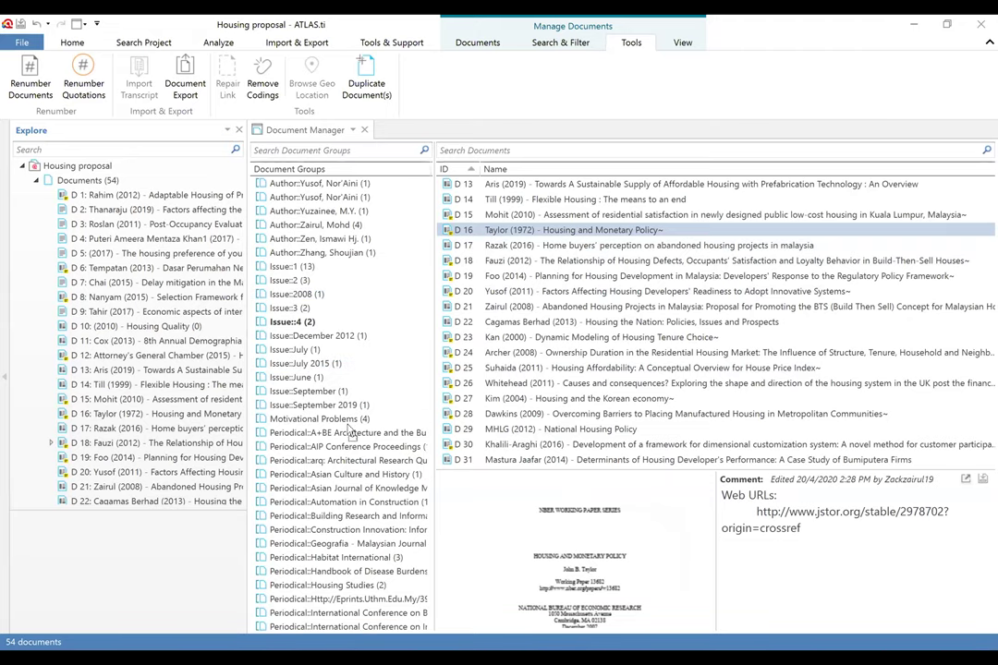
drag(350, 421, 356, 421)
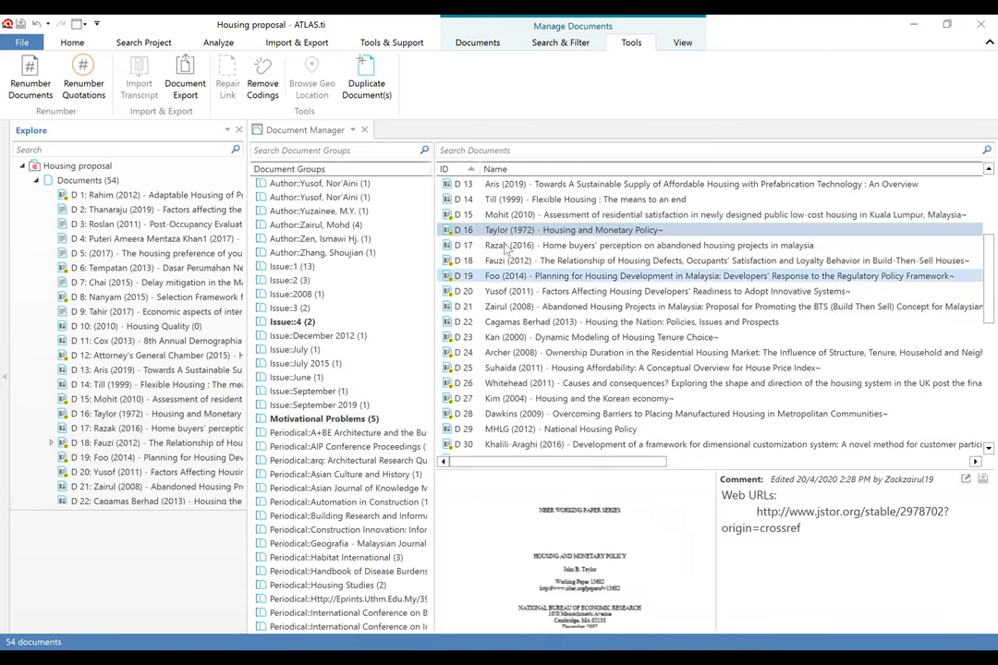
click(546, 188)
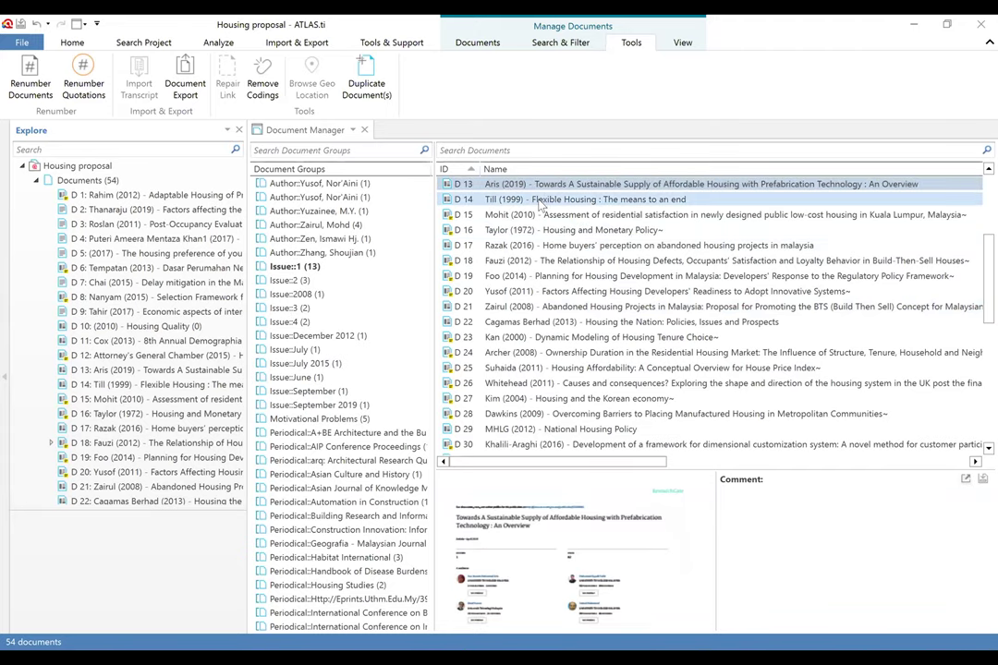
click(66, 43)
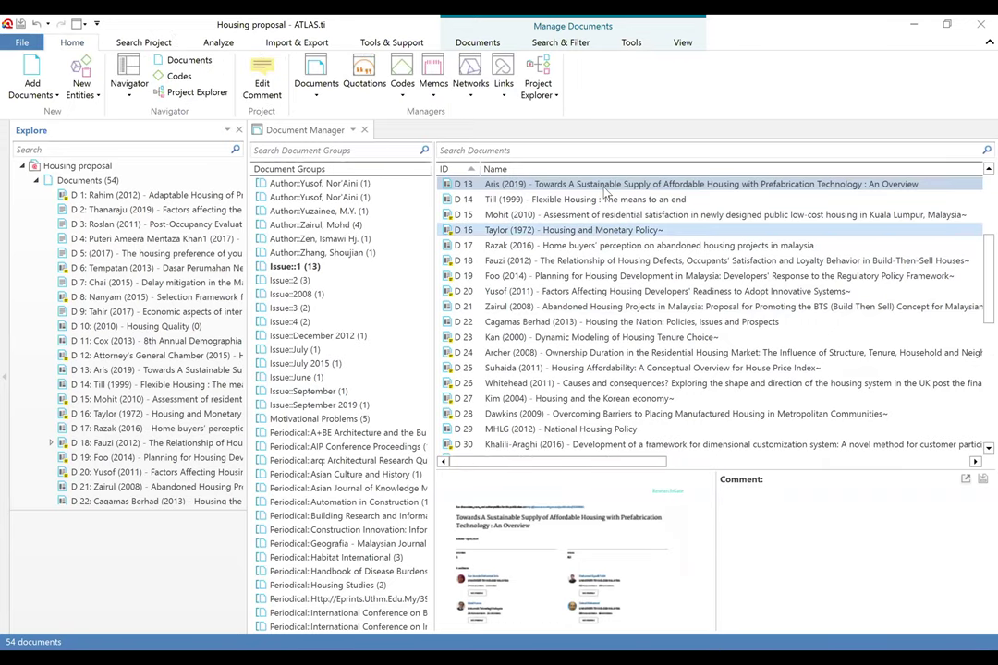
ctrl+click(584, 216)
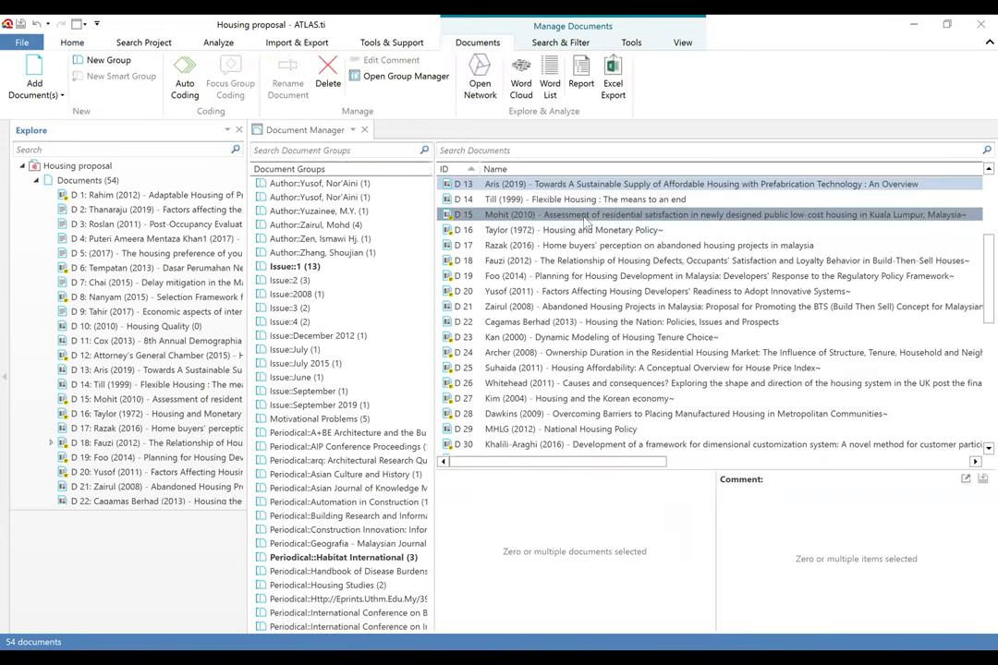
ctrl+click(598, 247)
ctrl+click(599, 261)
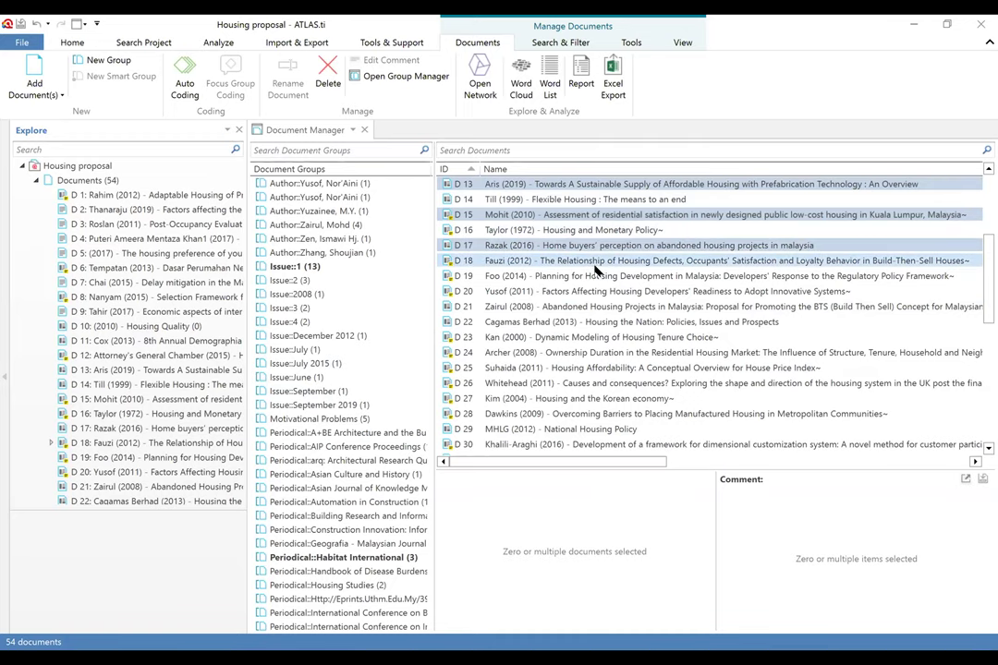
ctrl+click(601, 277)
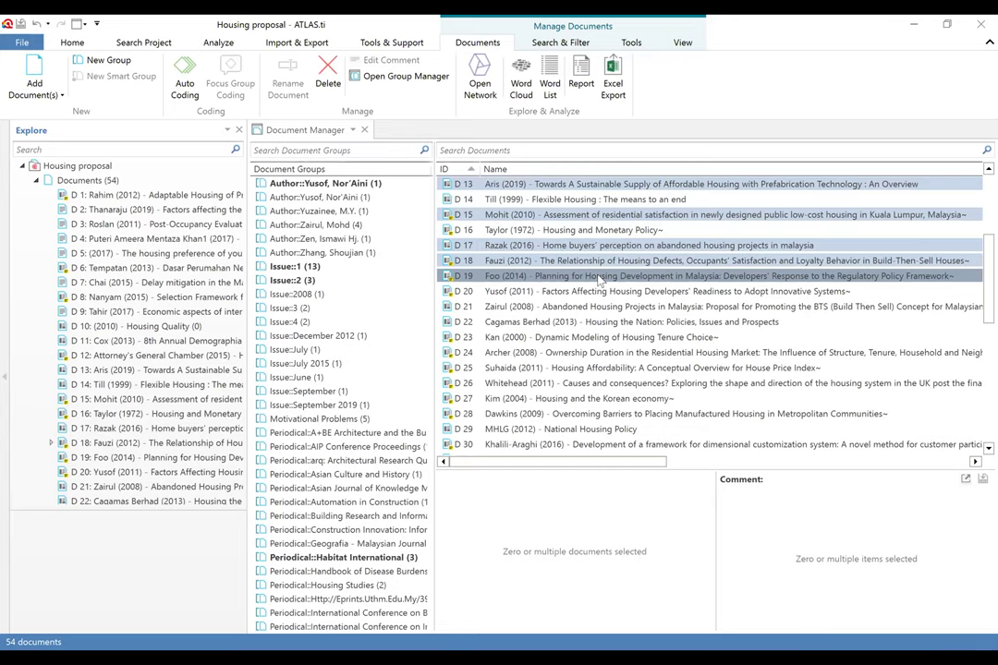
right_click(447, 277)
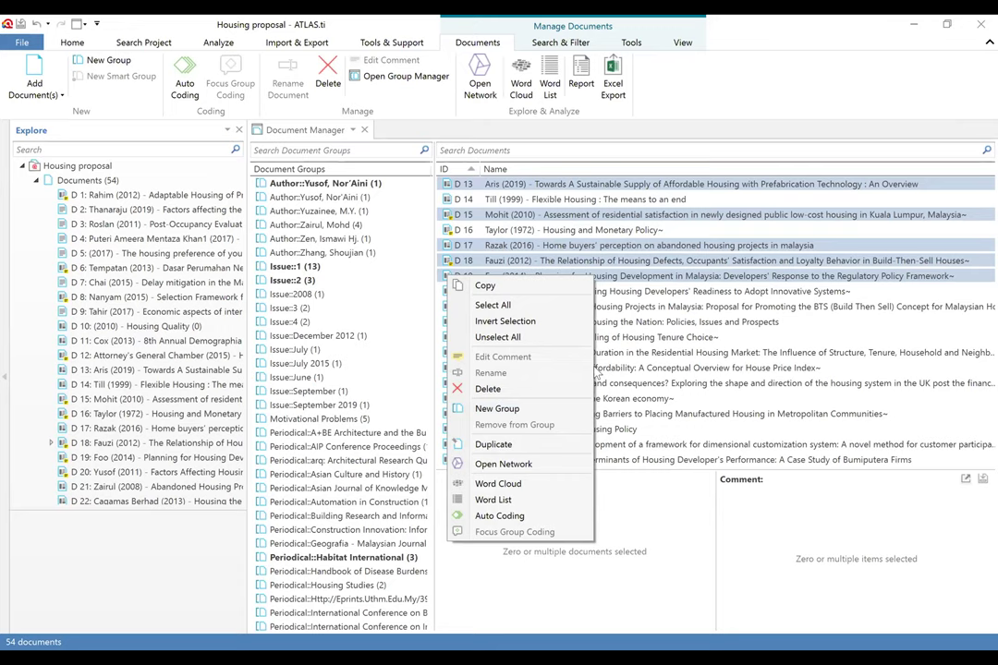
click(610, 275)
Step: Look through the full list of author, issue and periodical document groups with document D 19 selected
scroll(342, 392, down, 6)
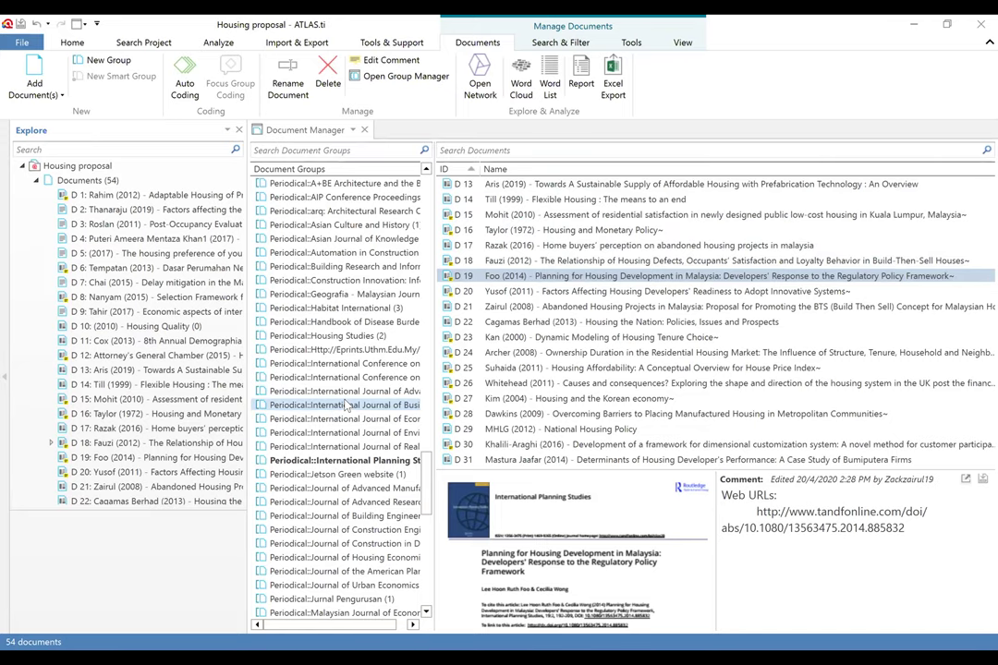
scroll(344, 398, up, 10)
scroll(340, 383, up, 20)
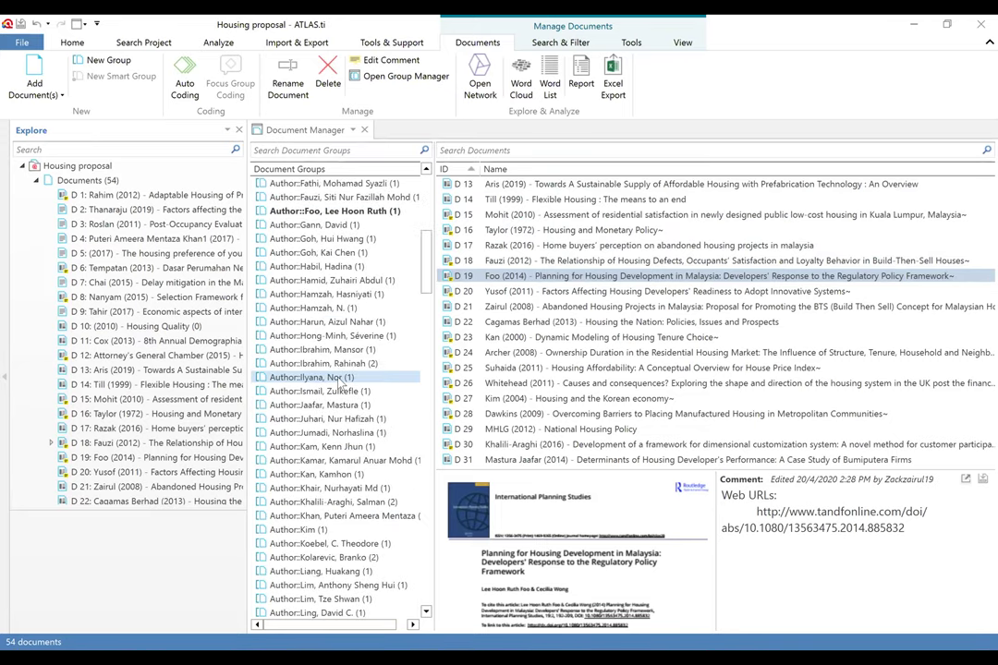
scroll(343, 383, up, 6)
scroll(344, 383, up, 1)
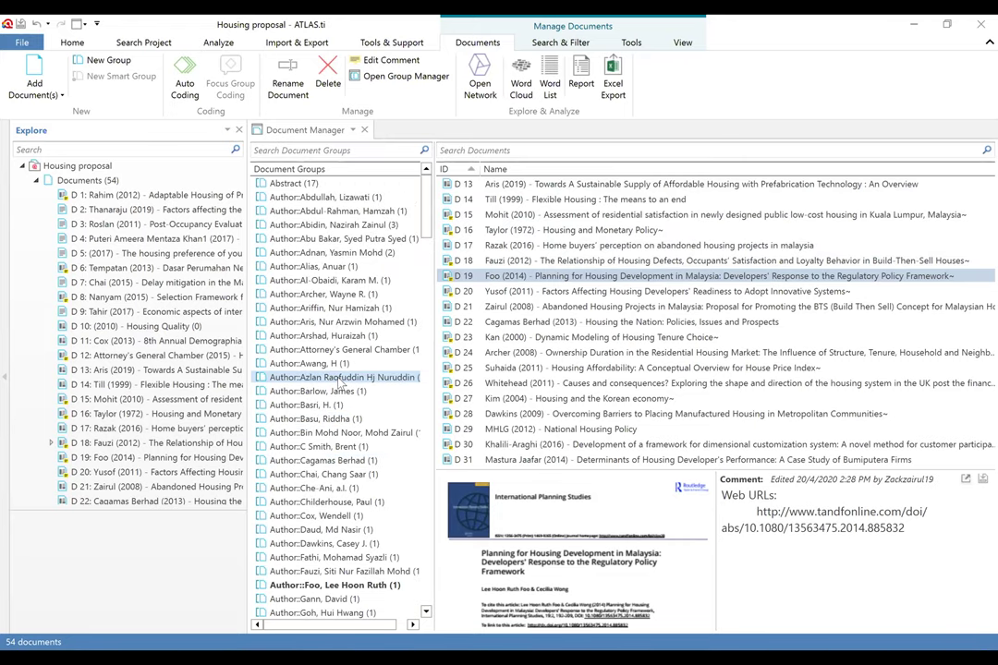
scroll(344, 388, down, 12)
scroll(347, 412, down, 15)
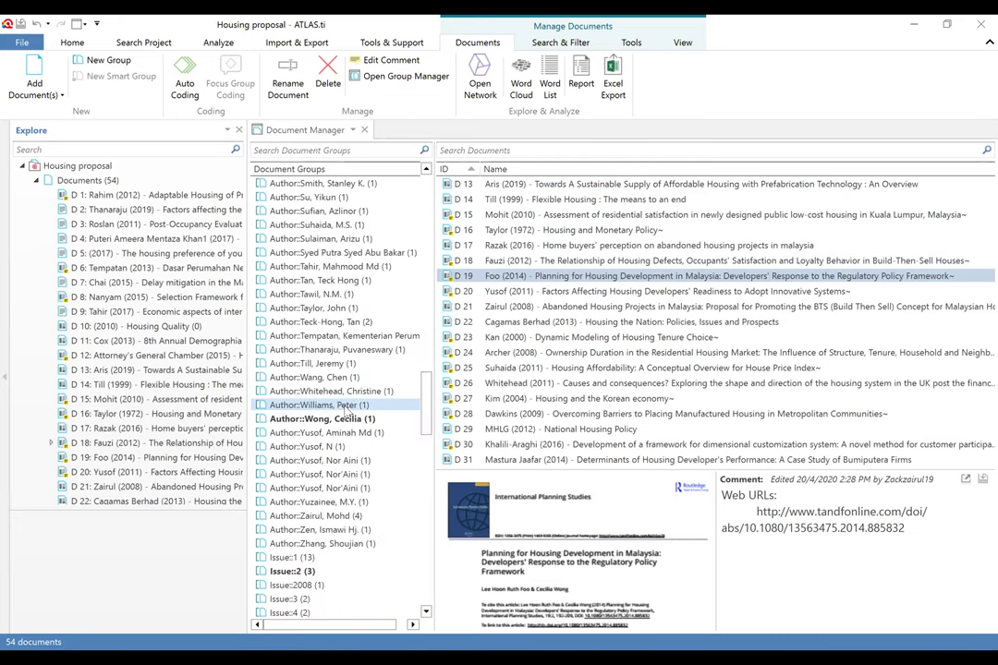
scroll(346, 413, down, 6)
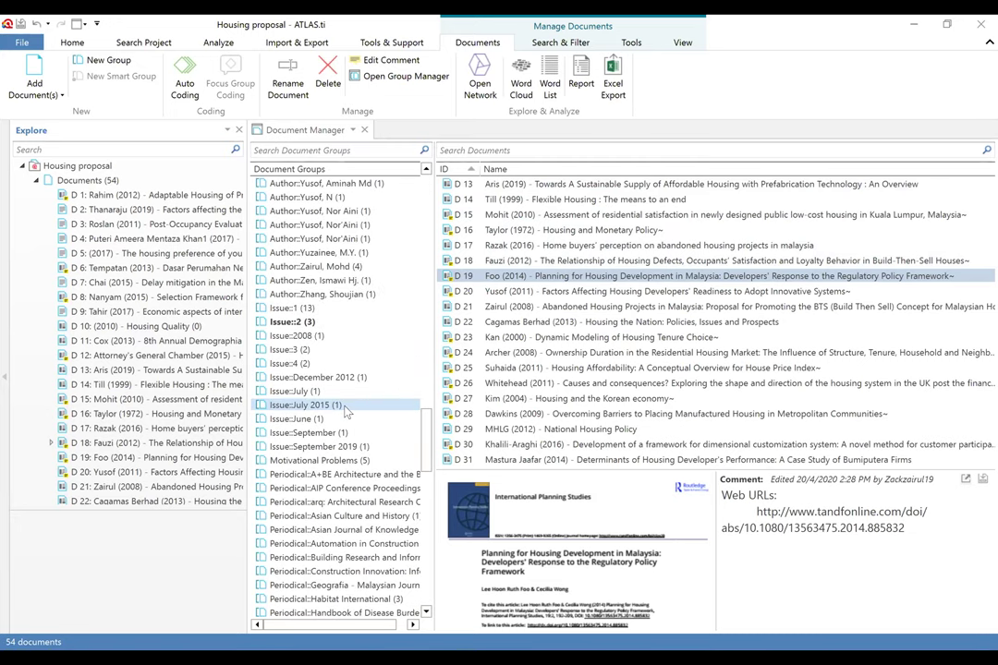
Step: Filter the document list to show documents in any of the groups Motivational Problems or Research problems
click(350, 460)
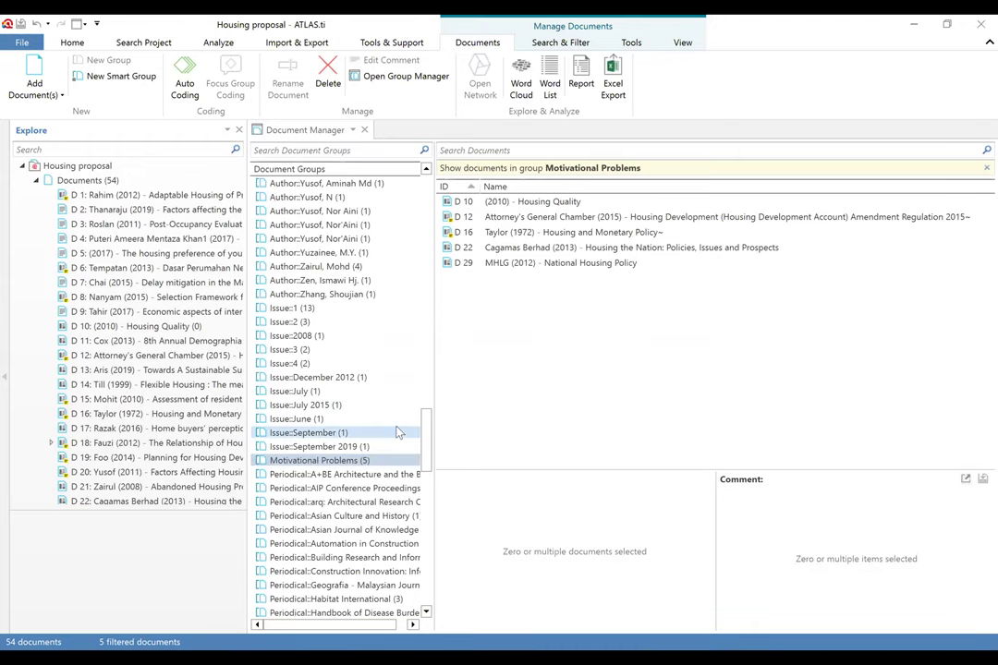
scroll(398, 432, down, 5)
scroll(395, 439, down, 5)
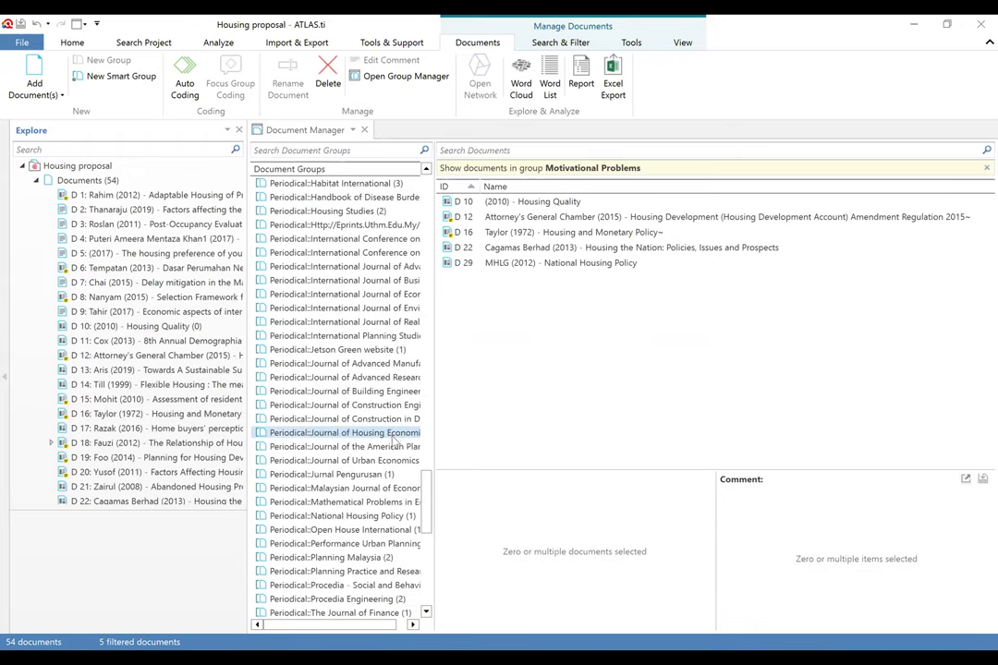
scroll(395, 442, down, 7)
ctrl+click(331, 502)
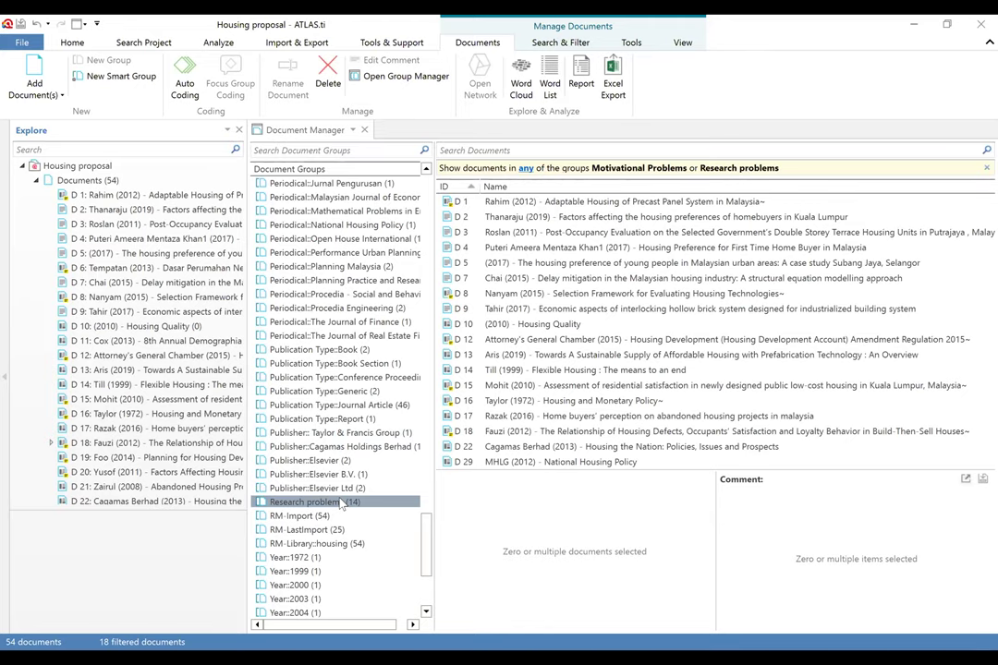
Step: Open a network of the selected Motivational Problems and Research problems document groups and maximise its window
right_click(342, 503)
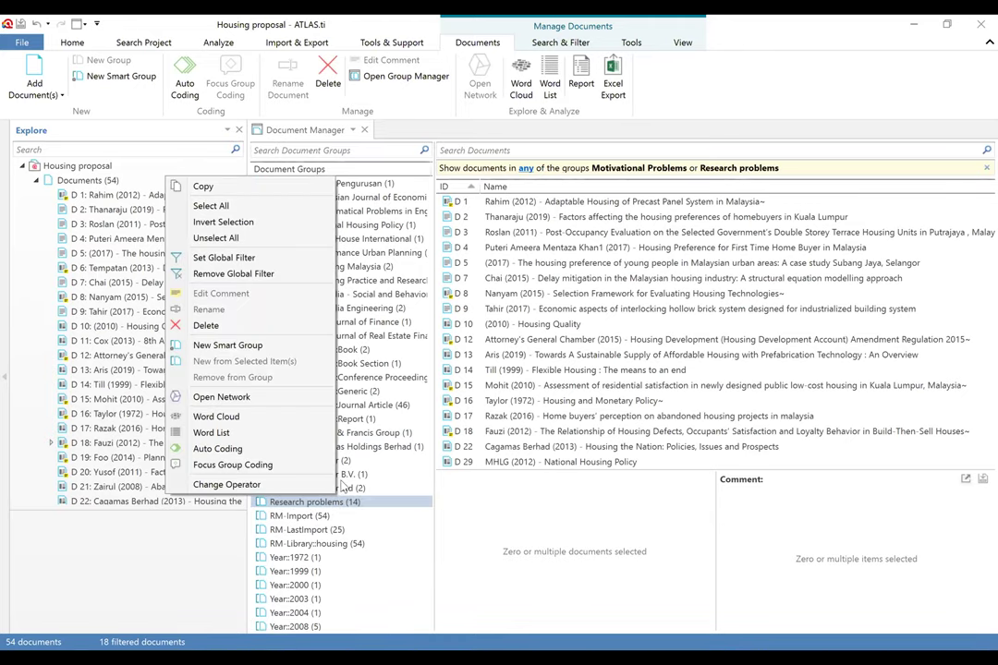
click(262, 397)
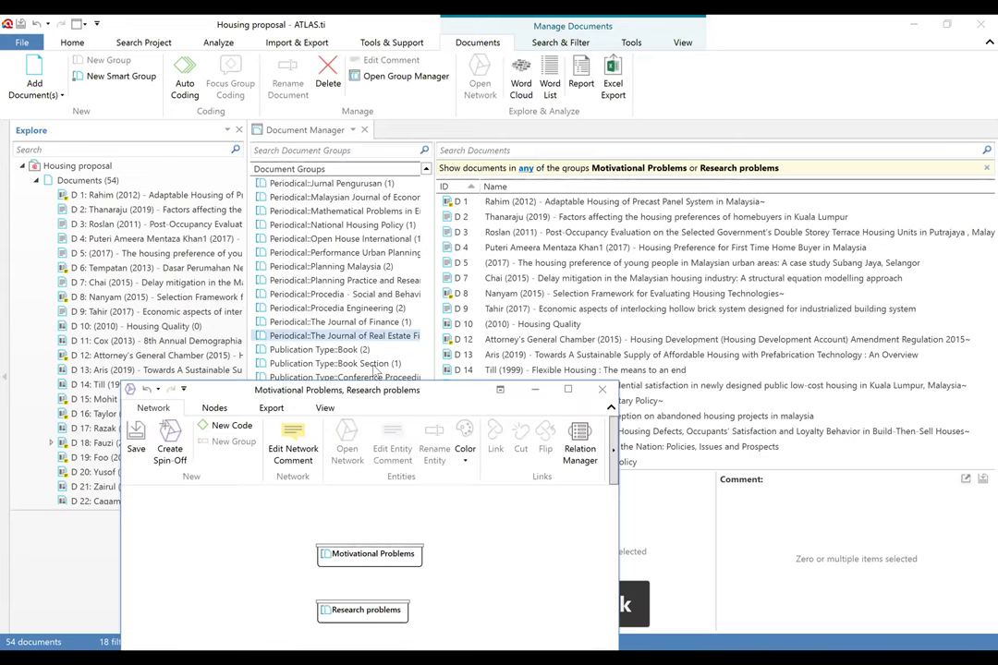
drag(391, 393, 425, 61)
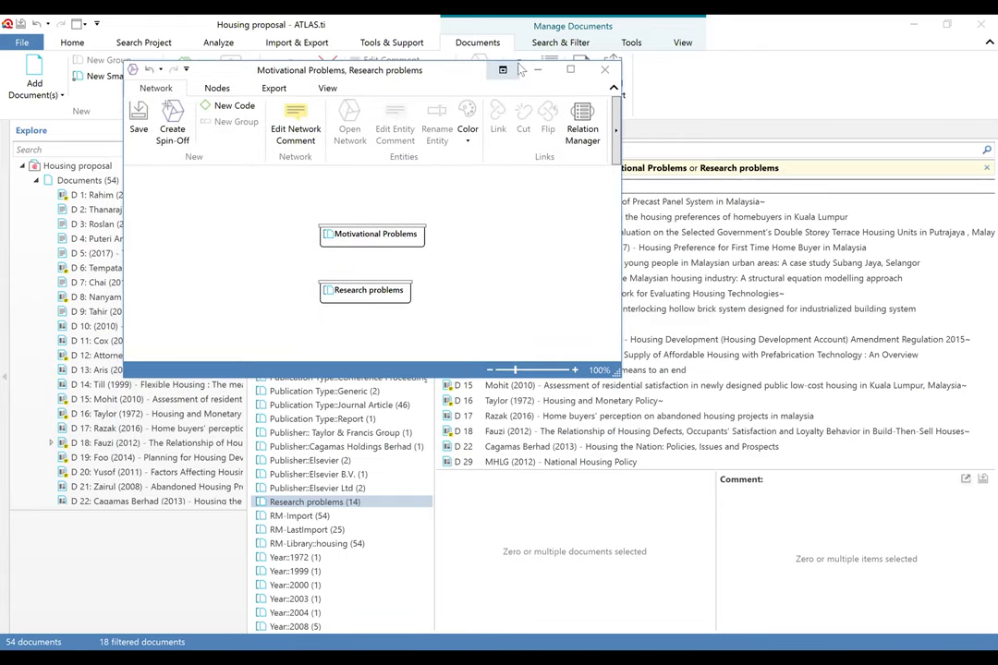
click(572, 72)
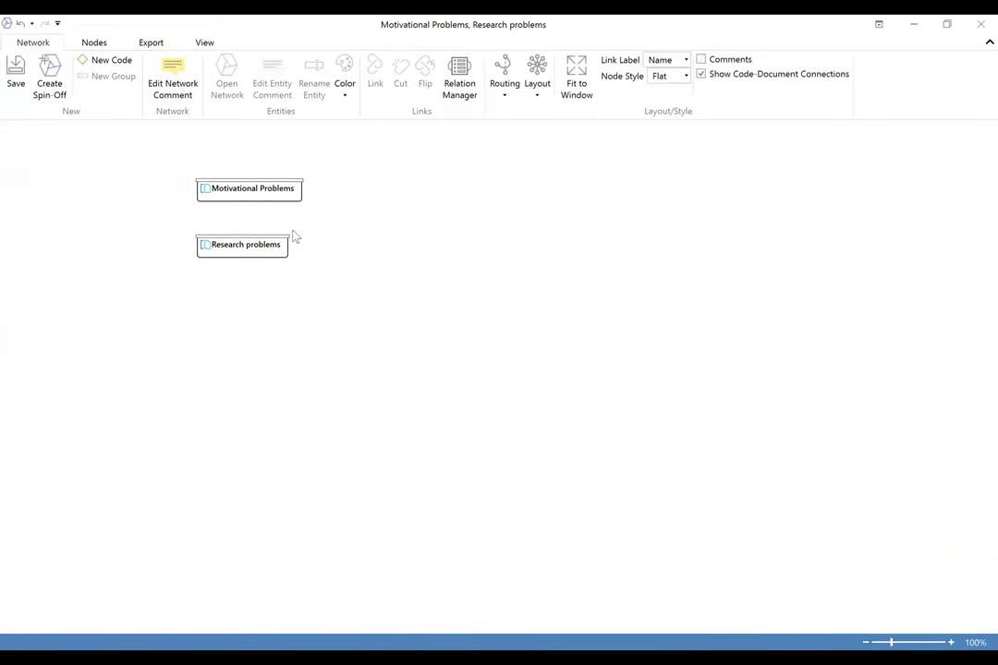
Step: Move the Motivational Problems node away from the Research problems node and add its neighbouring documents to the network
drag(289, 189, 505, 208)
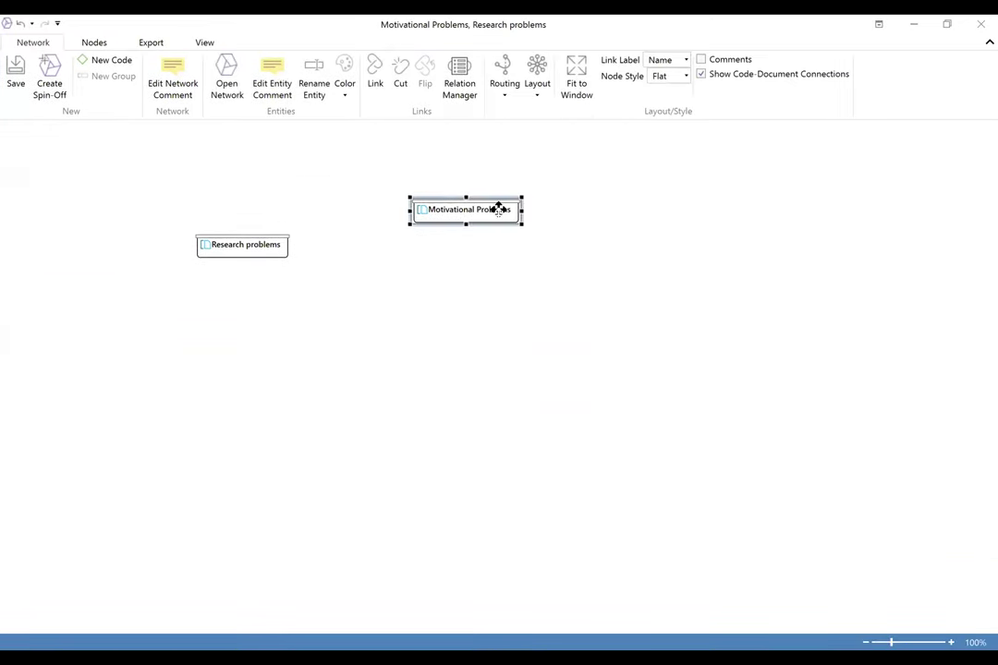
right_click(499, 210)
mouse_move(439, 324)
click(250, 316)
Step: Spread document nodes D 10, D 29, D 22, D 12 and D 16 around the Motivational Problems node
drag(480, 238, 352, 429)
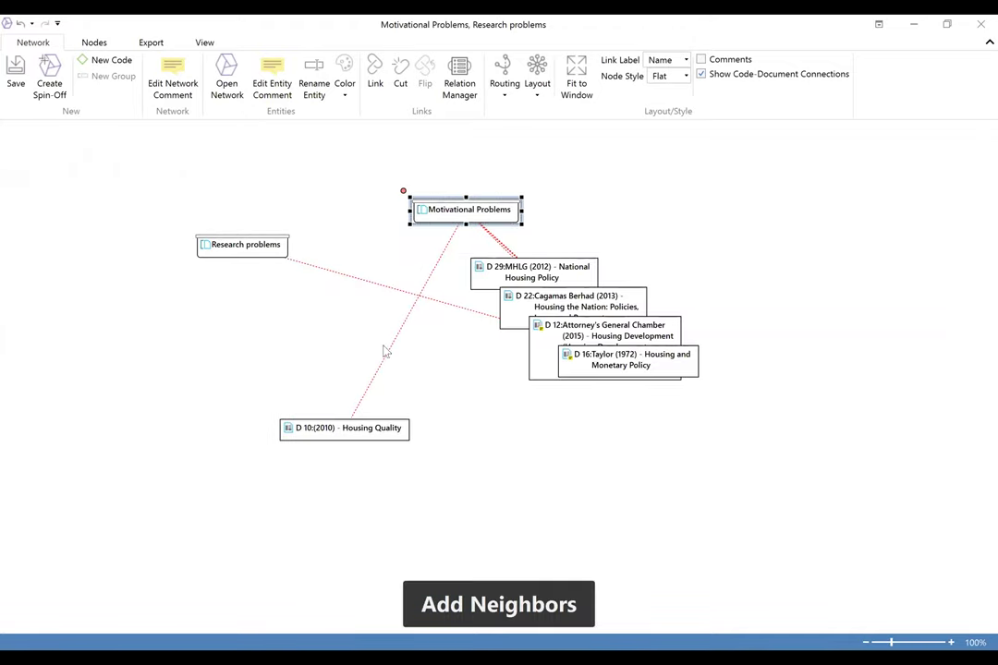
drag(536, 269, 684, 127)
drag(577, 296, 671, 220)
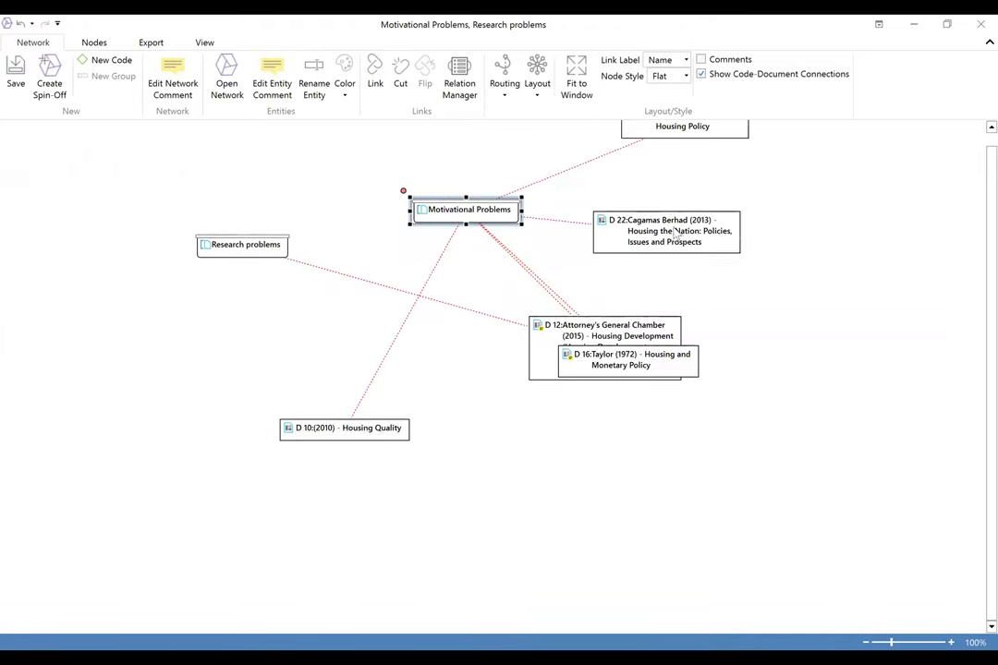
drag(592, 330, 672, 303)
drag(643, 362, 566, 511)
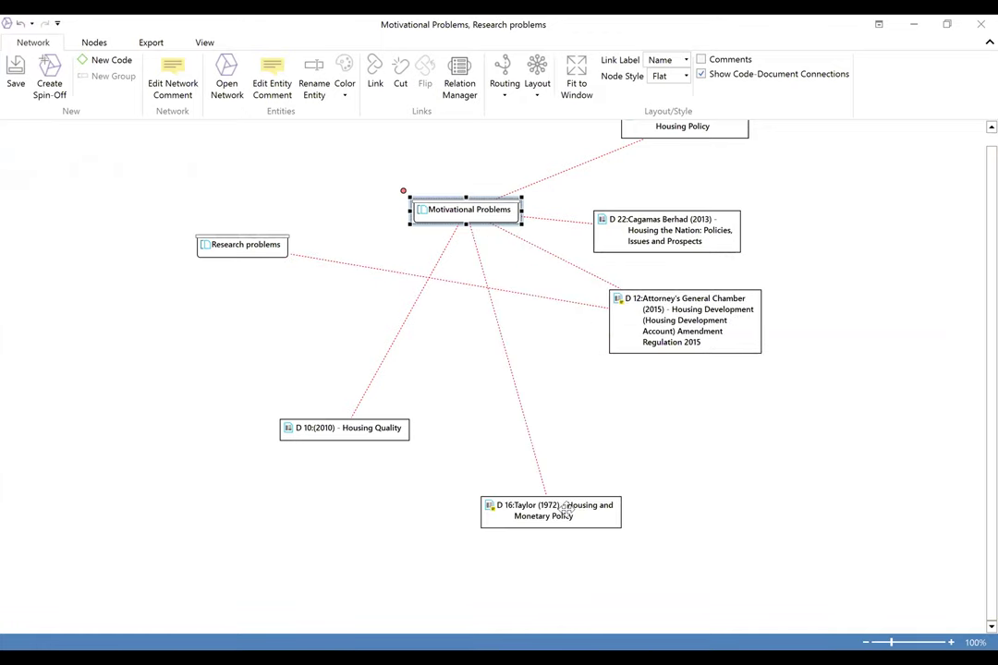
Step: Move the Research problems node further from Motivational Problems and add all its common neighbours to the network
drag(227, 235, 167, 207)
right_click(177, 222)
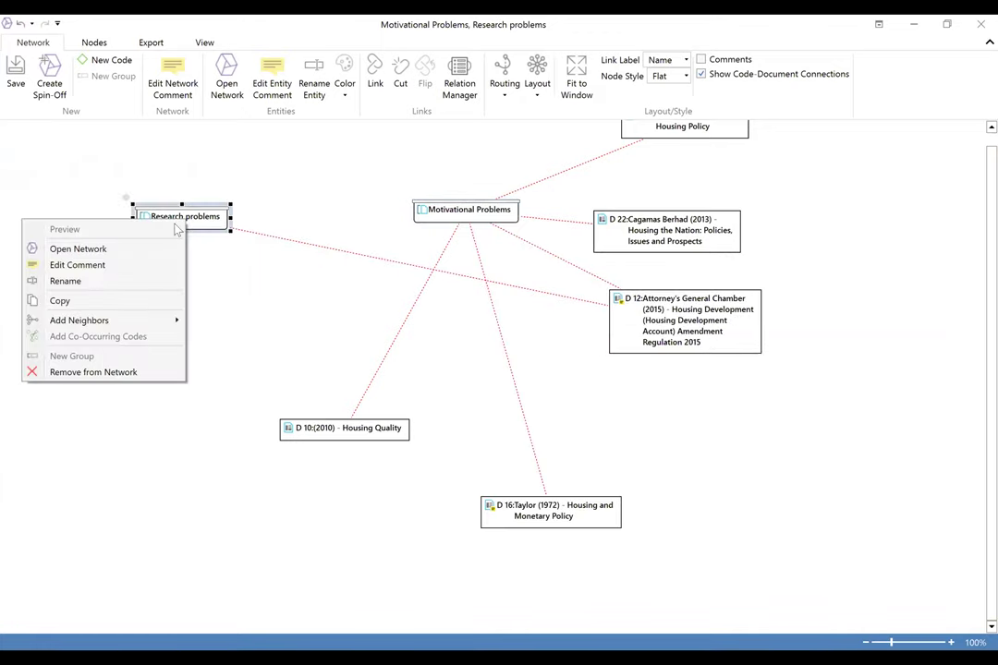
mouse_move(138, 321)
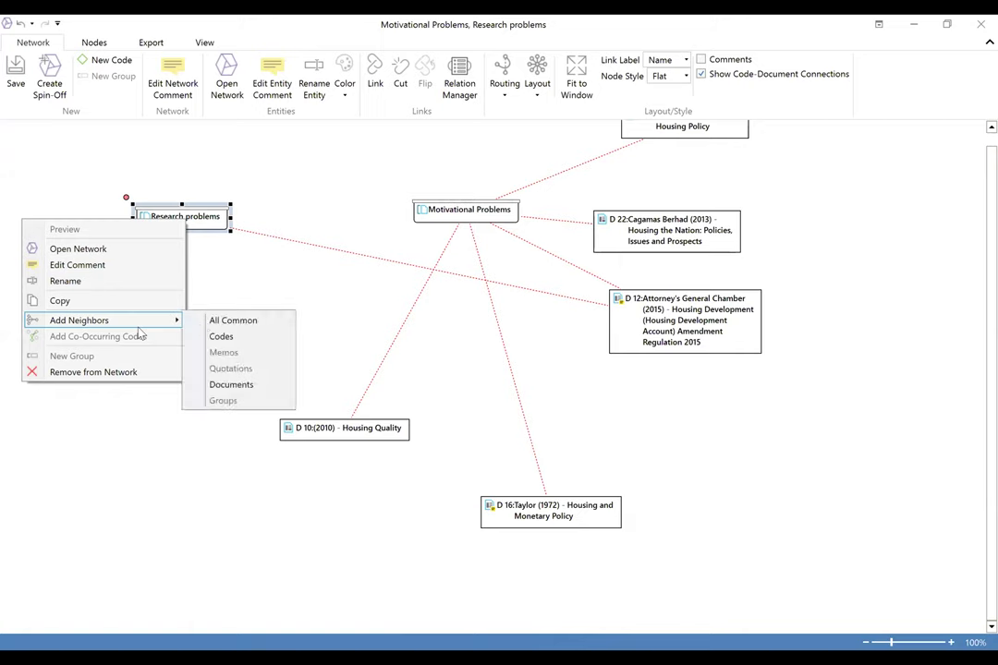
click(227, 321)
Step: Spread document nodes D 1 and D 2 below and D 3 above the Research problems node
drag(247, 259, 75, 347)
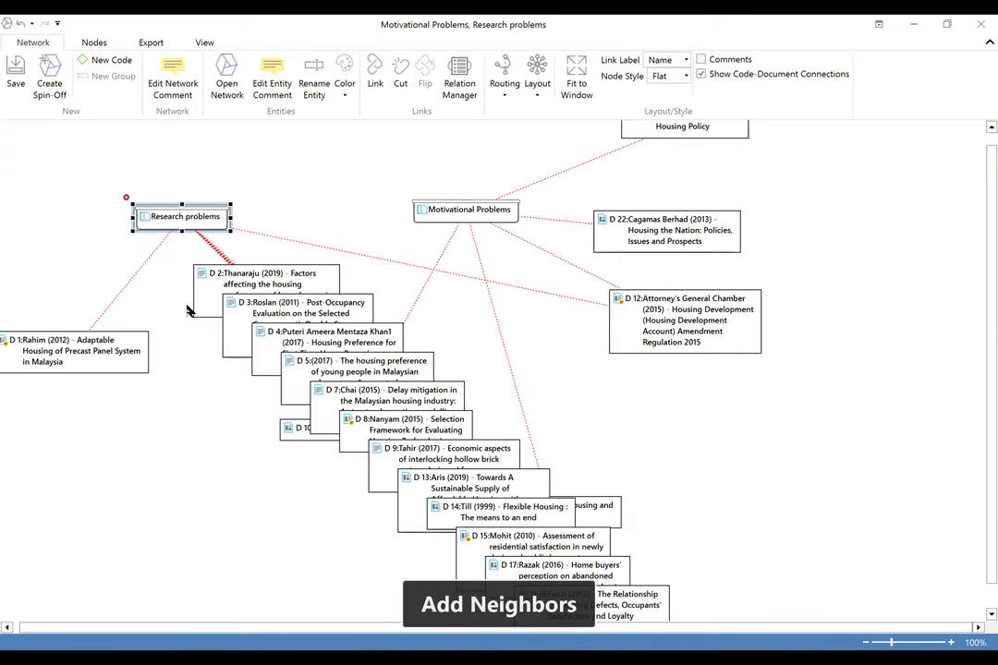
drag(230, 278, 44, 427)
drag(222, 361, 190, 185)
Step: Turn on content previews for the network nodes, pull D 4, D 5 and D 7 out of the stack, and minimise the network
click(204, 42)
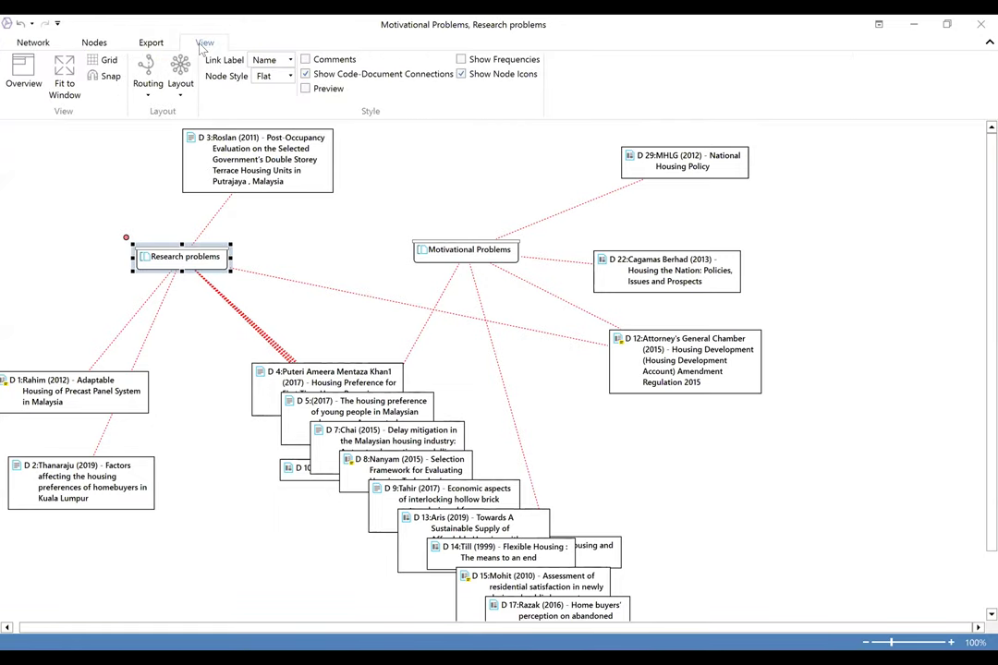
click(306, 90)
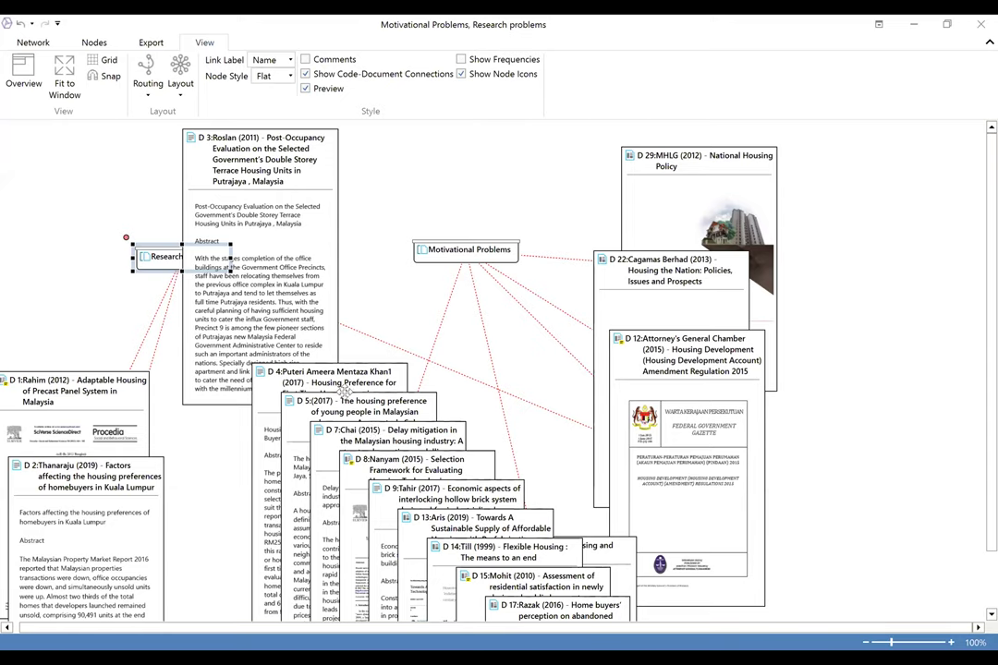
drag(365, 403, 287, 466)
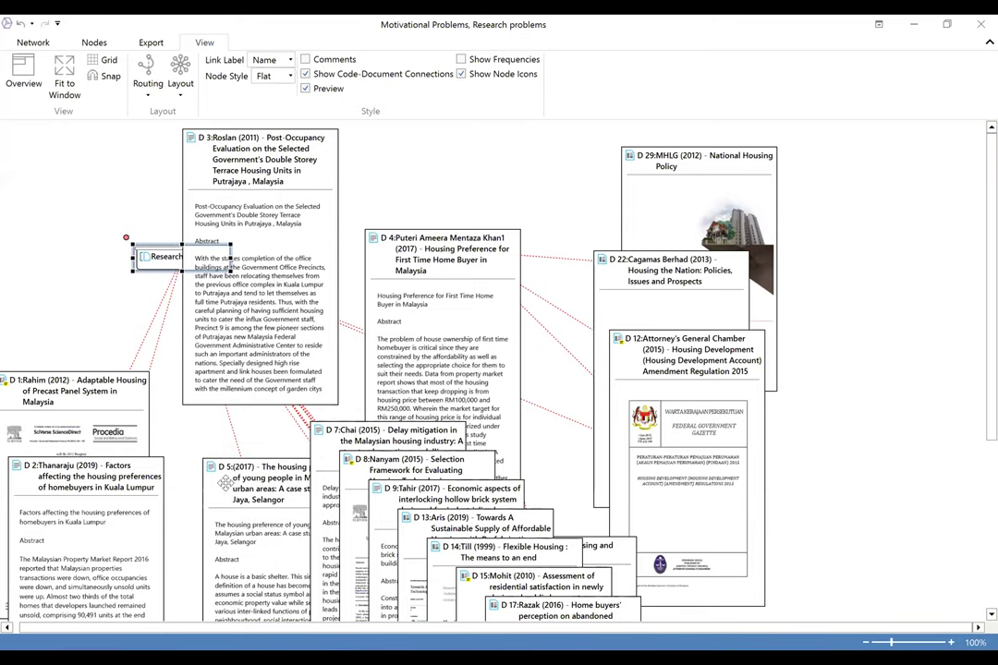
drag(351, 427, 412, 115)
scroll(462, 125, up, 1)
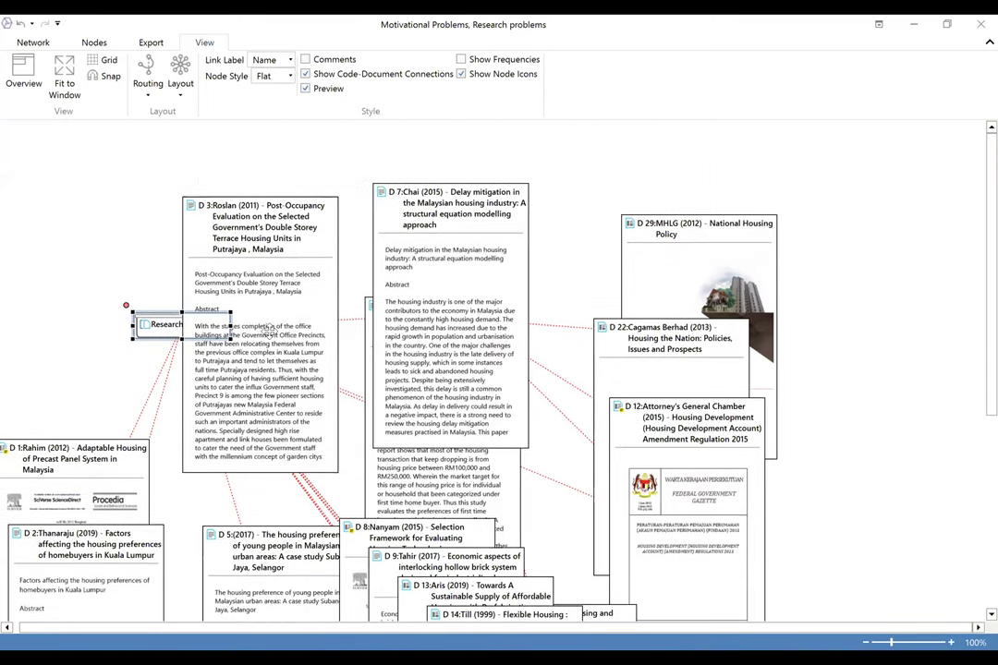
scroll(517, 129, up, 2)
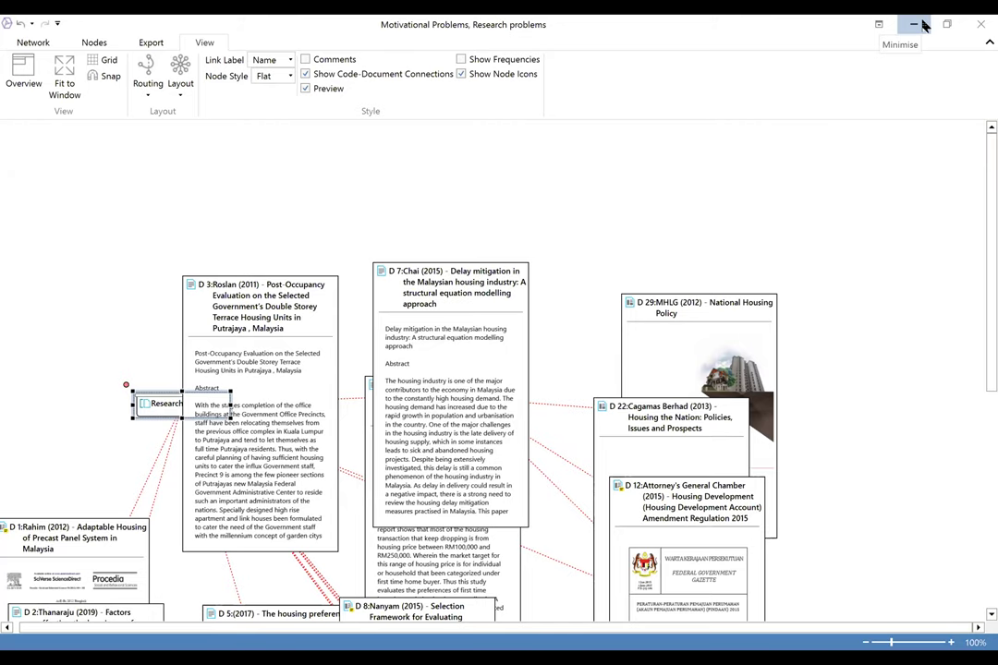
click(914, 25)
Step: Create the entered codes "1) Background study", "2) Problems statement", "3) GAP", "4) P.O.D" and "5) Methods"
scroll(344, 292, up, 2)
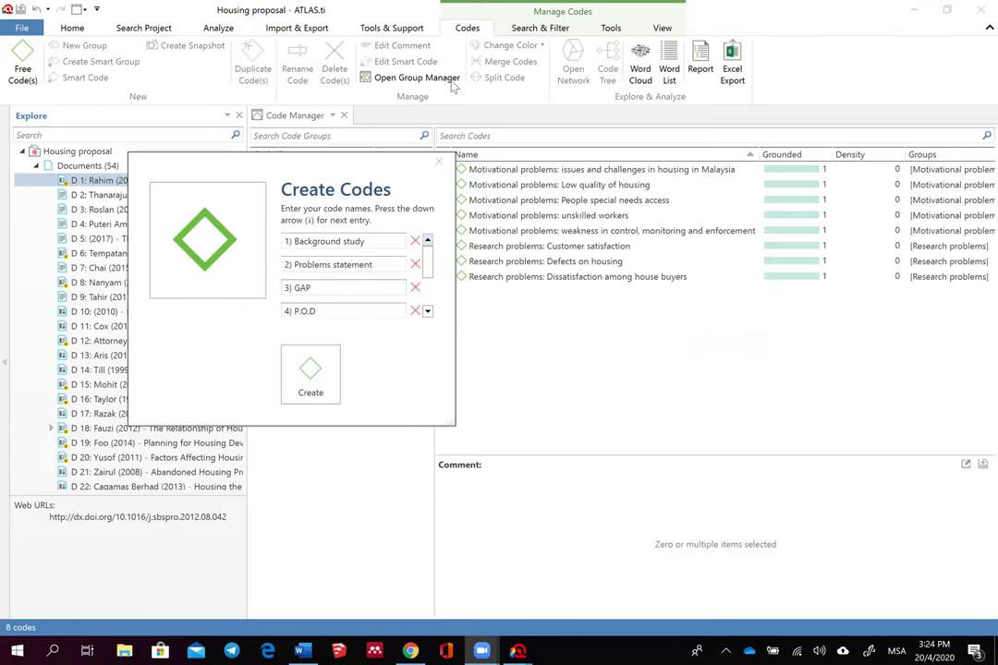
scroll(390, 249, down, 2)
scroll(390, 249, up, 2)
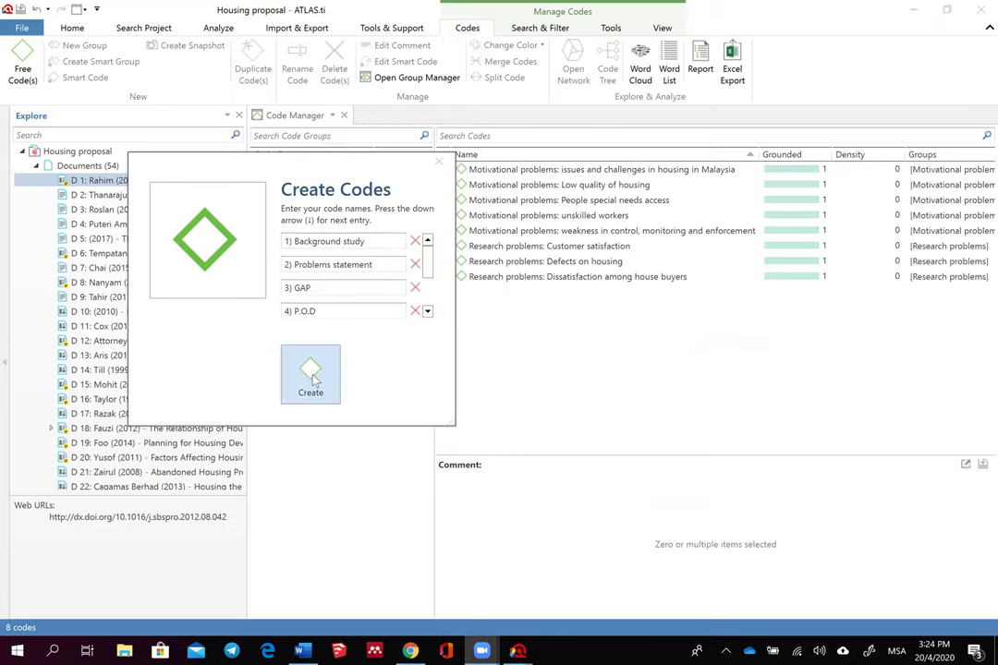
click(319, 368)
click(440, 217)
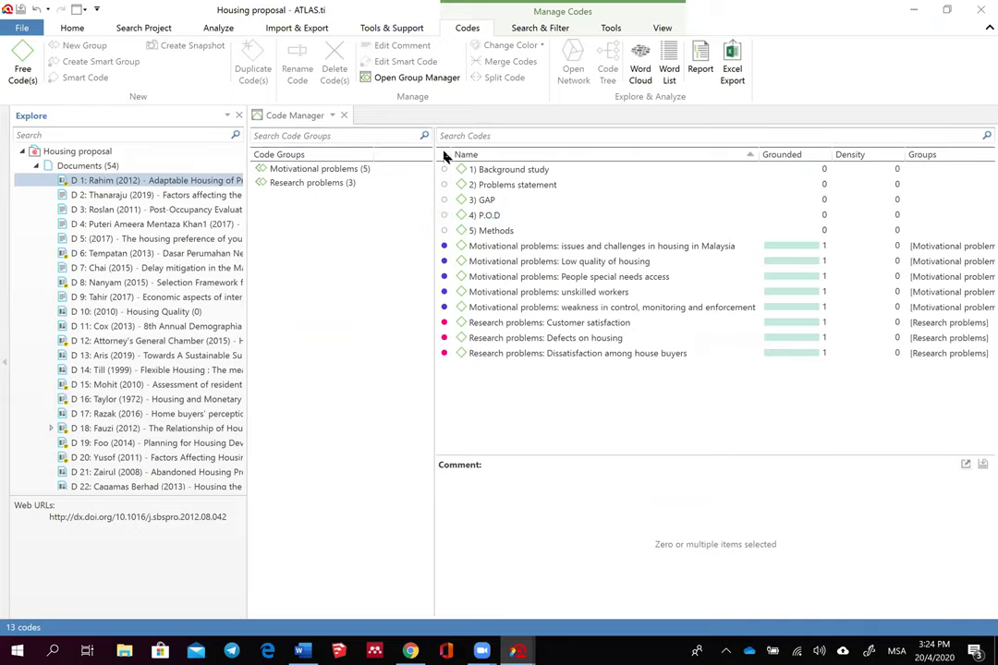
click(442, 185)
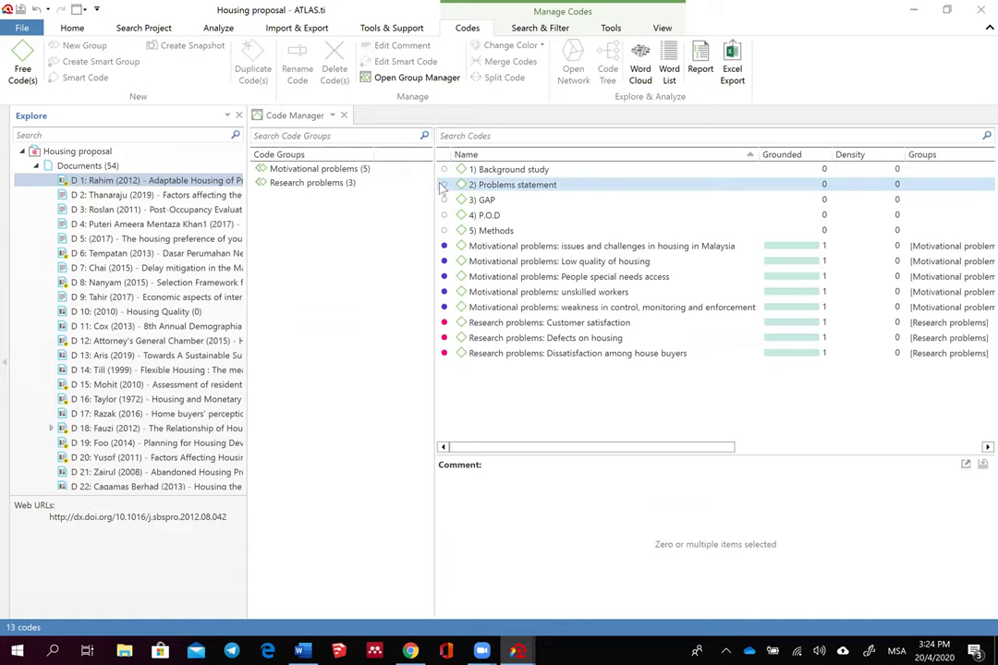
Step: Start a new set of free codes and enter "6) Results" as the first code name
click(71, 29)
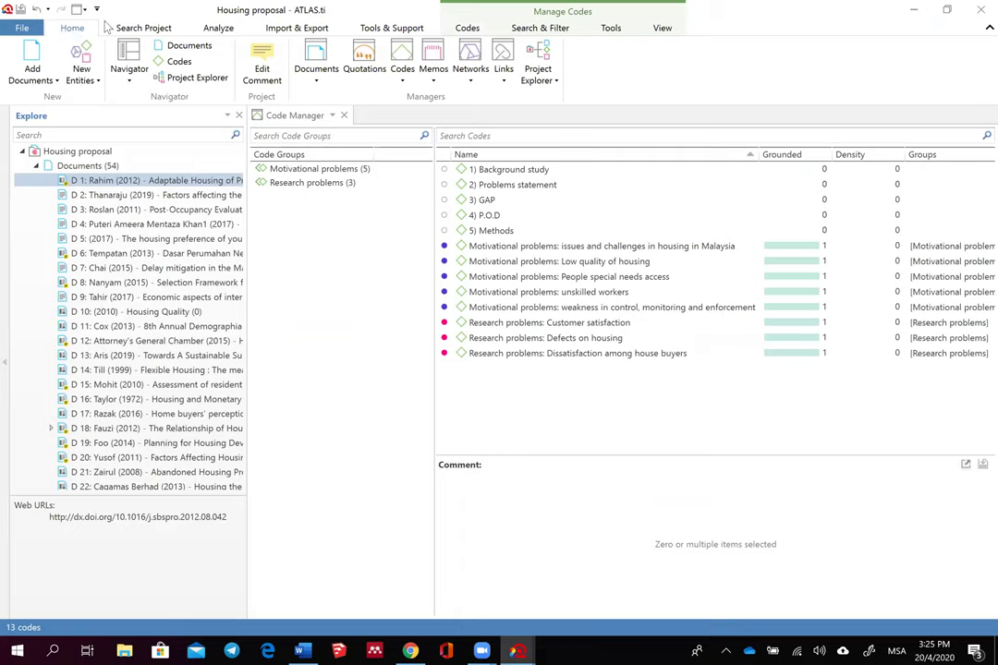
click(466, 27)
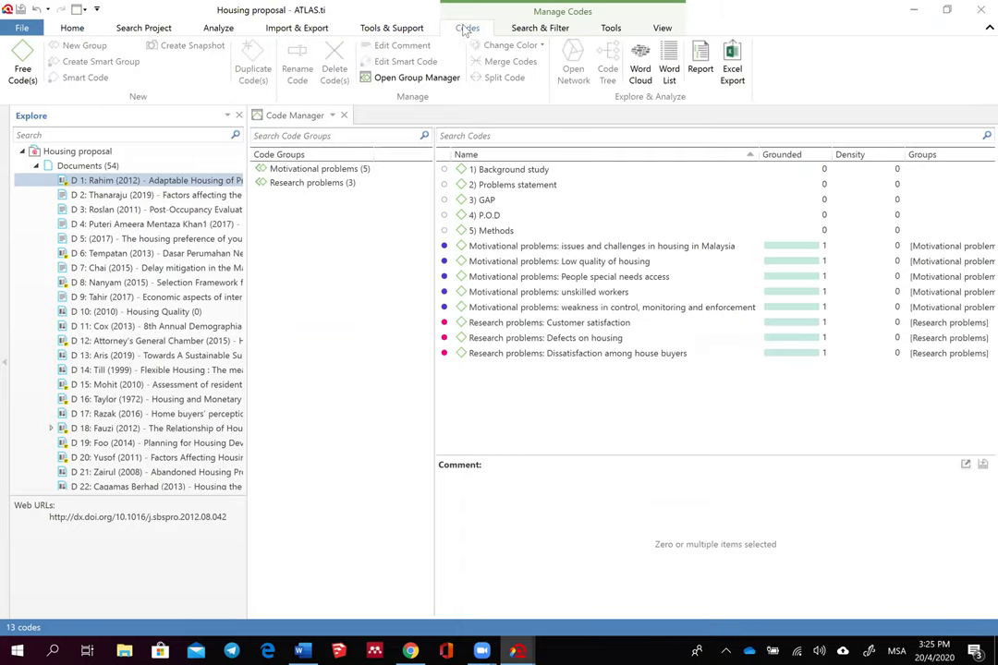
click(19, 77)
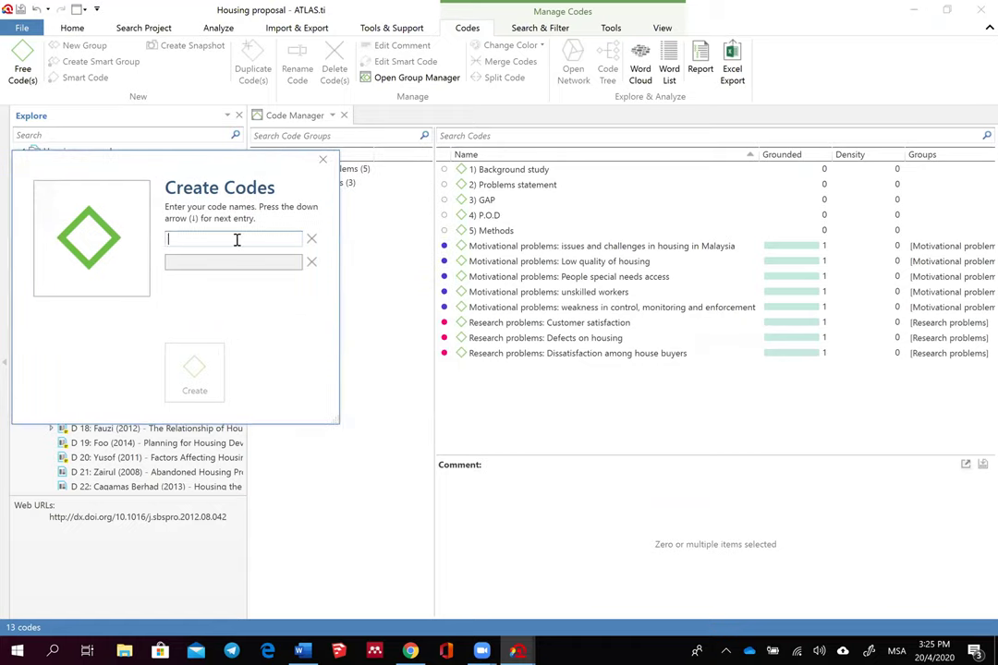
text(6) )
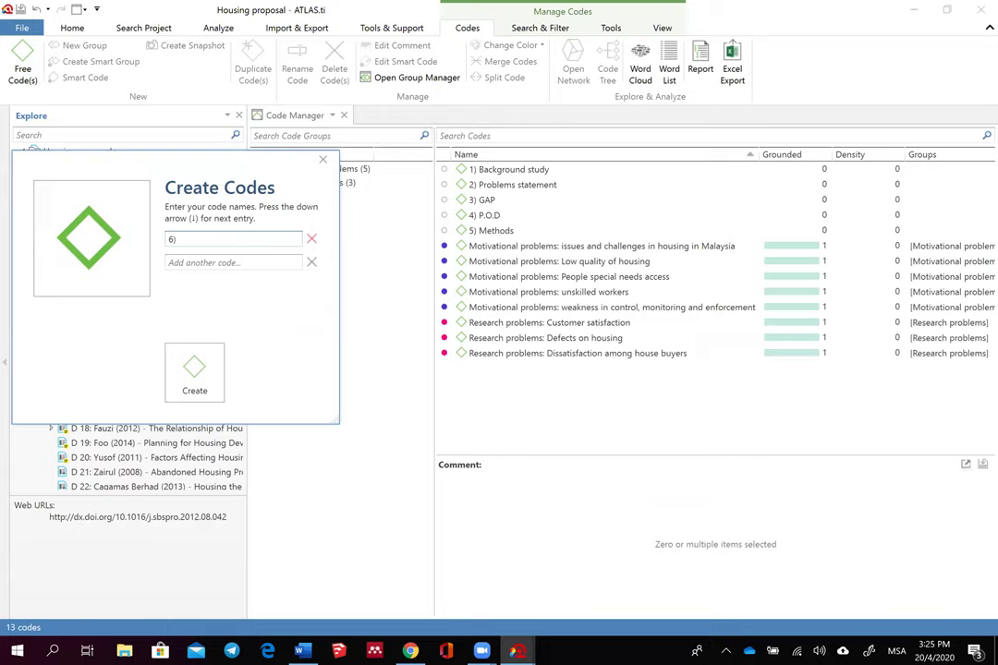
text(Results)
key(Down)
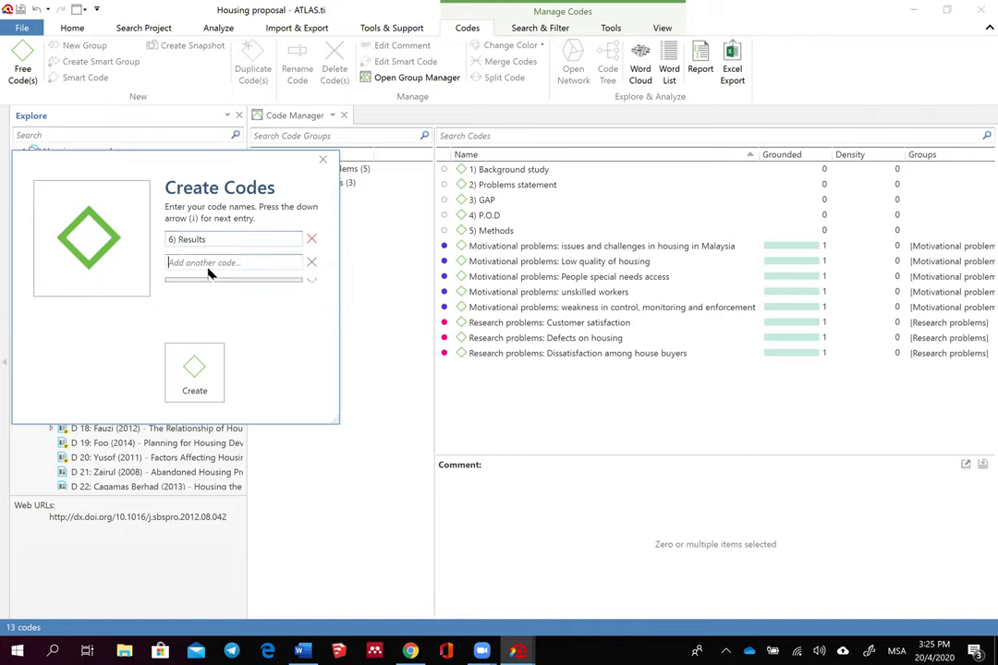
Step: Enter "7) Conclusion" as the second code name in the new set of free codes
text(7) )
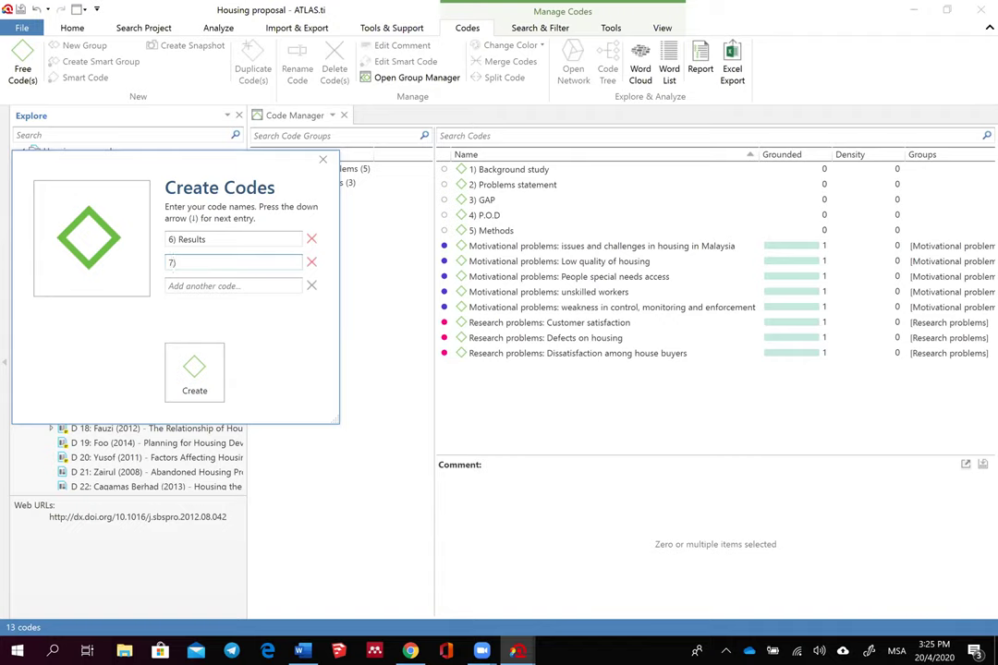
text(COntribution)
key(BackSpace)
key(BackSpace)
key(BackSpace)
key(BackSpace)
key(BackSpace)
key(BackSpace)
key(BackSpace)
key(BackSpace)
key(BackSpace)
key(BackSpace)
key(BackSpace)
text(onclusion)
key(Down)
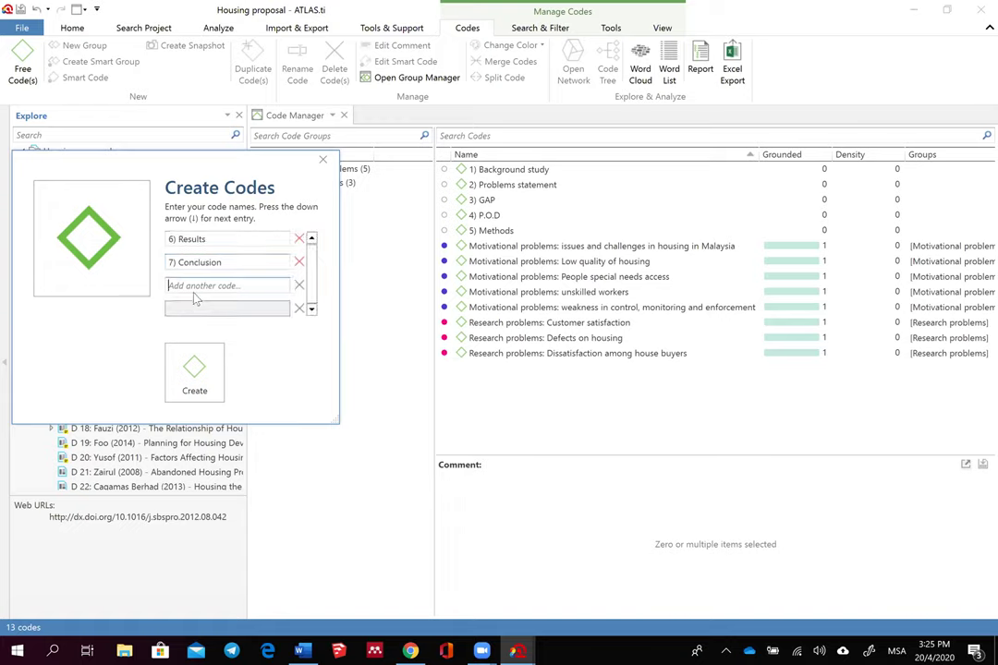
Step: Add the code names "8) Contribution" and "9) Limitation / Future reseach" and create all the entered codes
text(8))
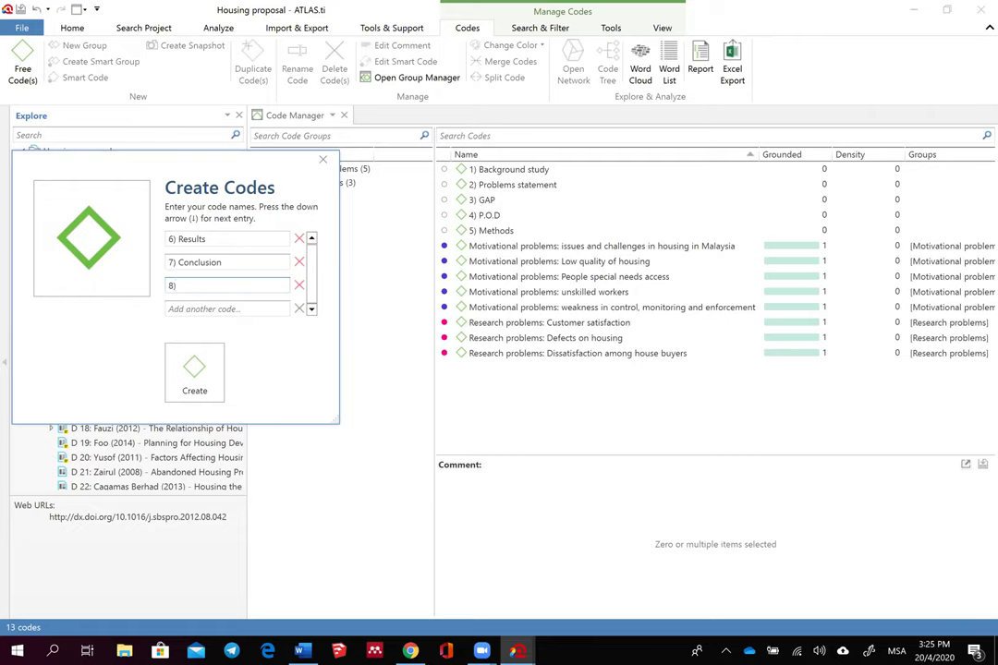
text( Contribution)
click(196, 305)
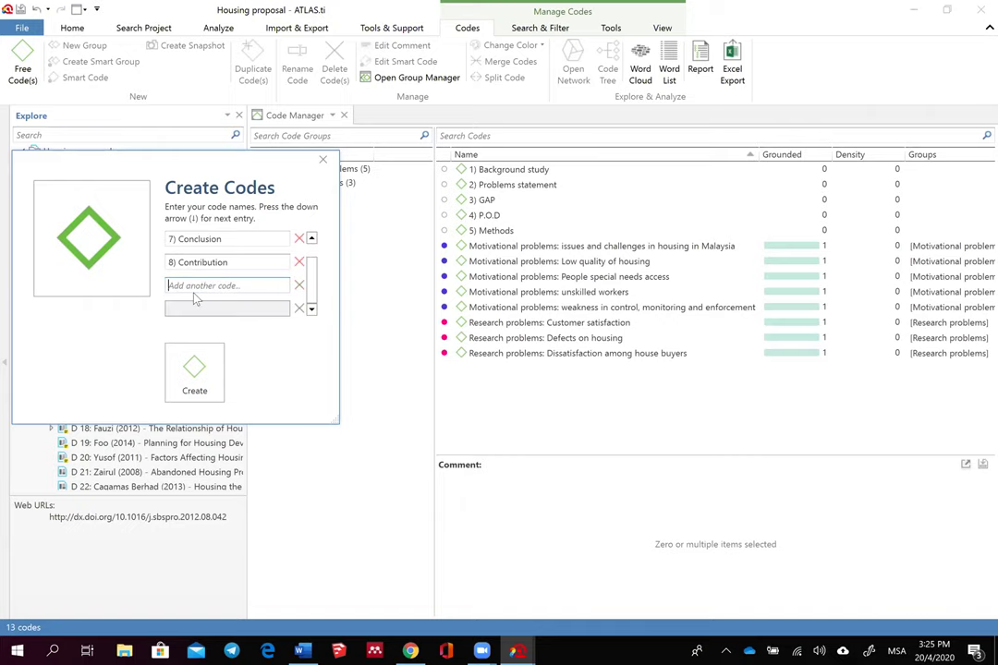
text(9) )
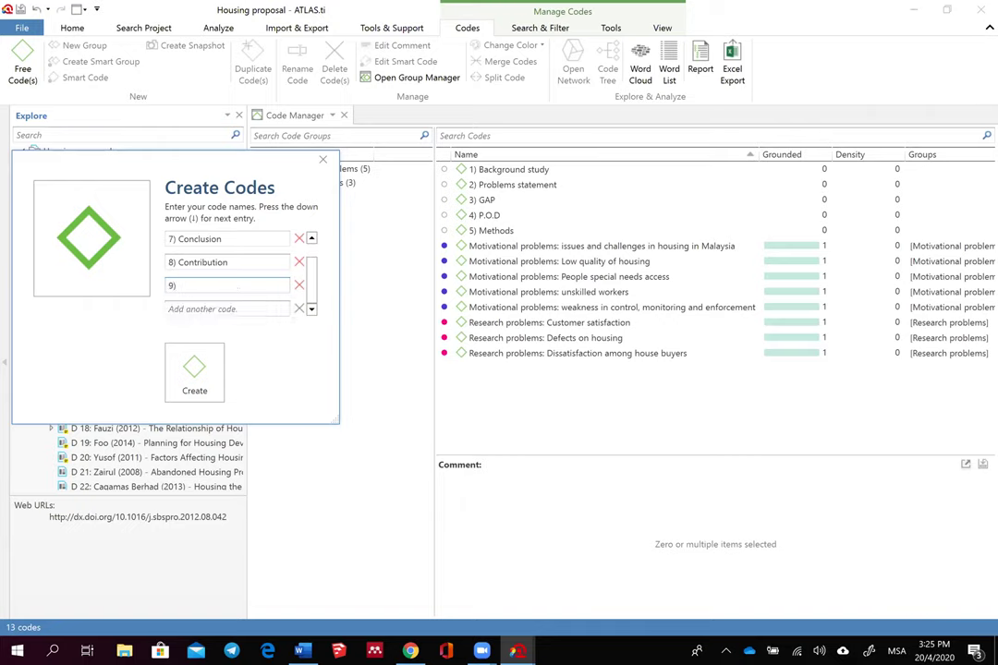
text(Limitation / Future reseach)
click(209, 393)
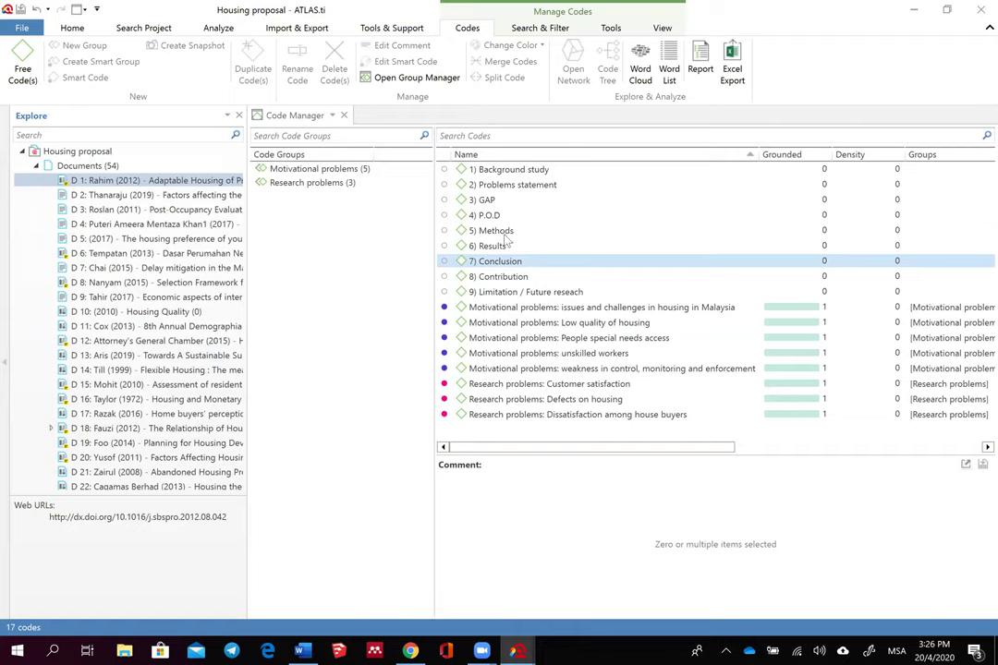
key(Up)
key(Up)
key(Up)
key(Up)
key(Up)
key(Up)
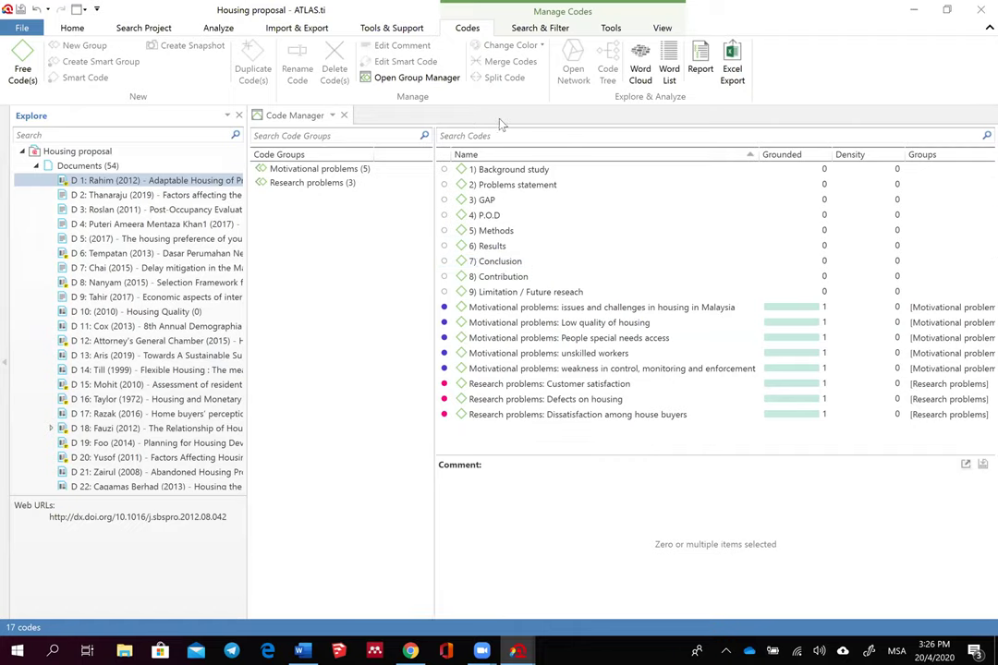
Step: Close the Code Manager and close the Motivational Problems, Research problems network without saving it
click(343, 116)
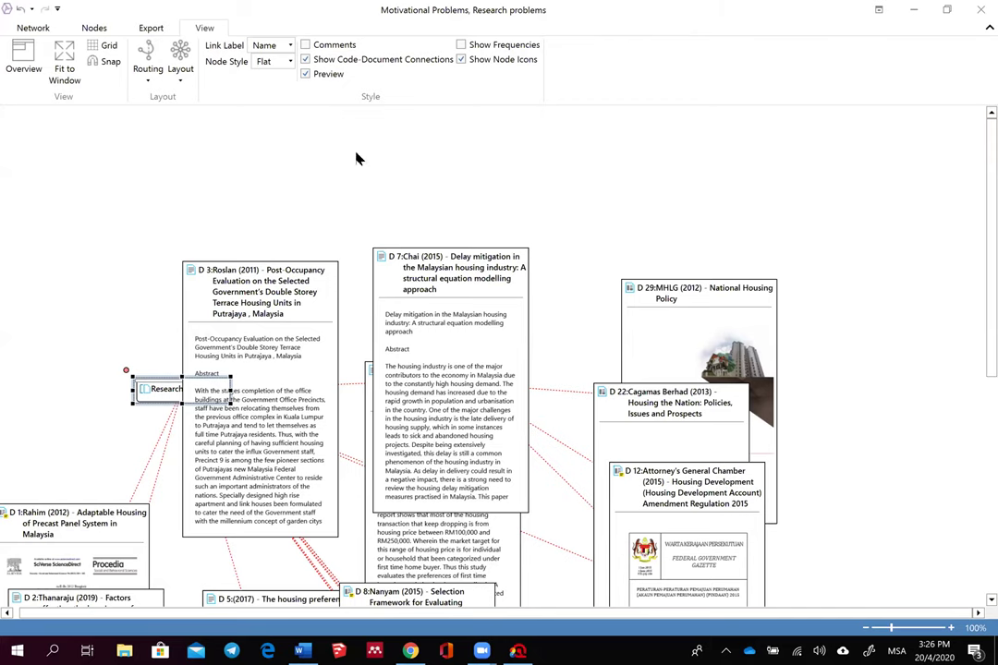
click(827, 9)
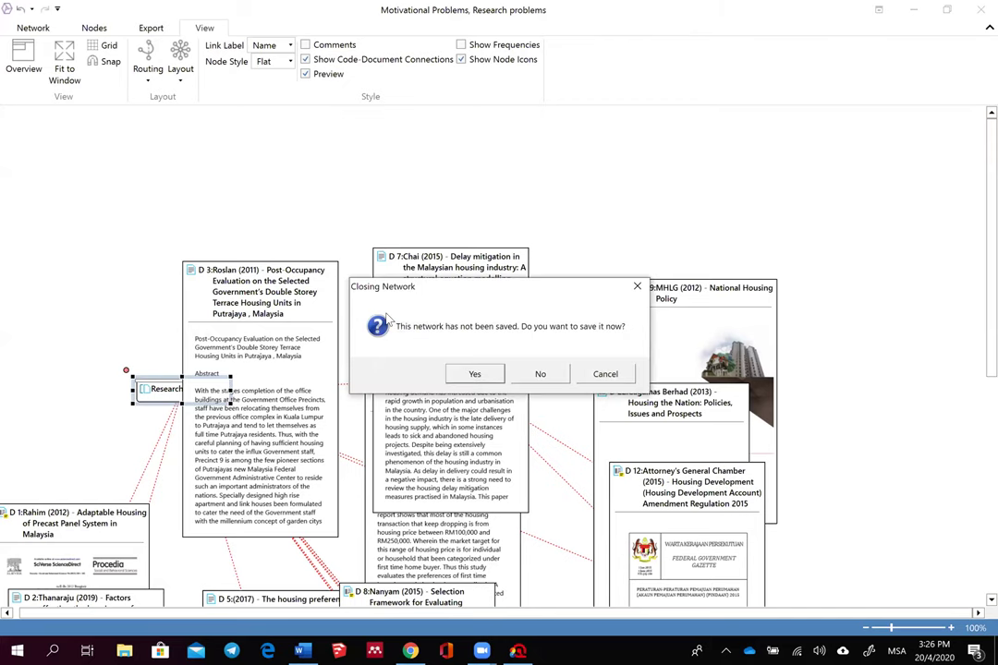
click(540, 373)
Step: Open document D 1, "Adaptable Housing of Precast Panel System in Malaysia", for reading
double_click(158, 180)
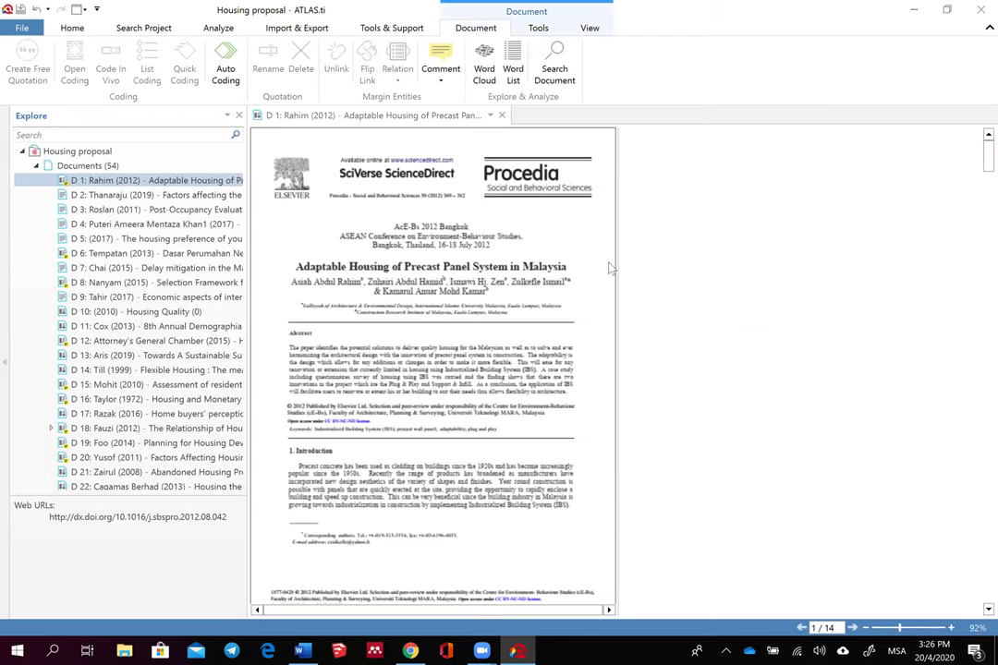
Step: Enlarge the first page of document D 1 and expand the project's code list beside it
scroll(684, 370, up, 1)
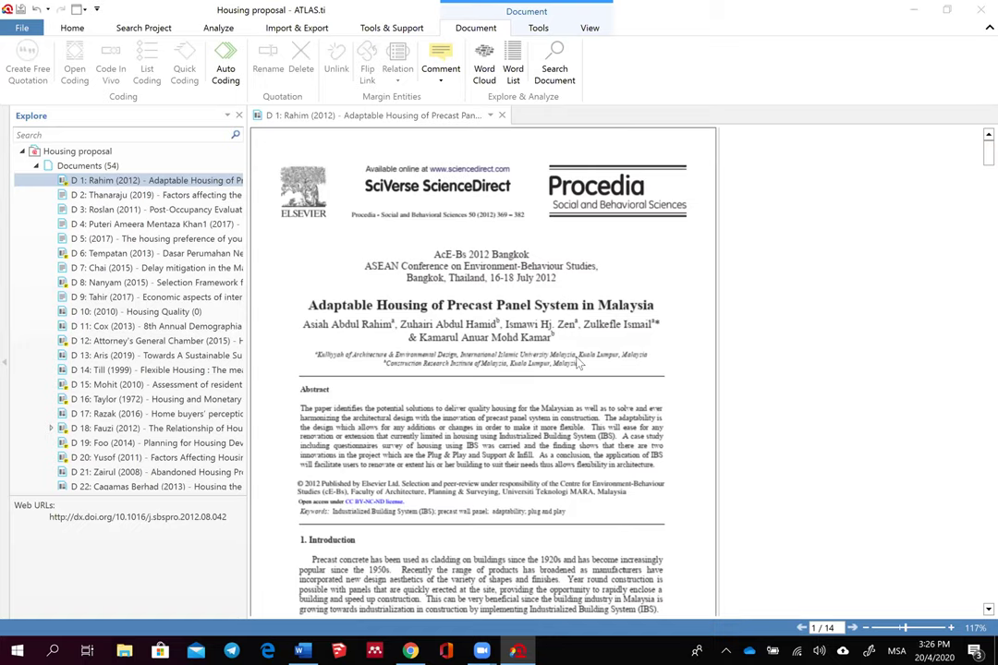
scroll(578, 363, down, 3)
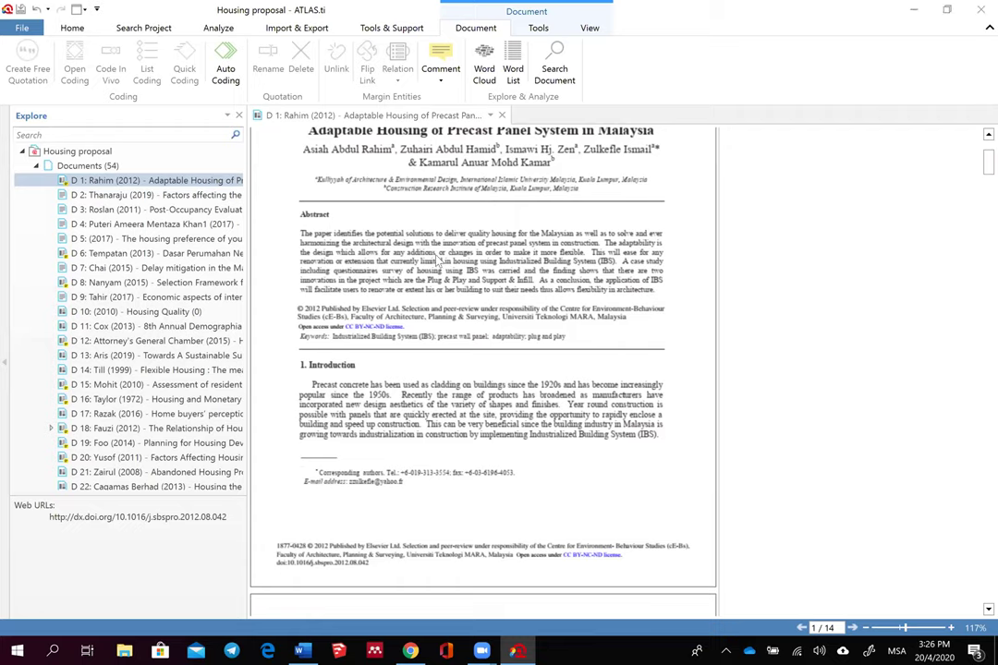
scroll(440, 263, down, 3)
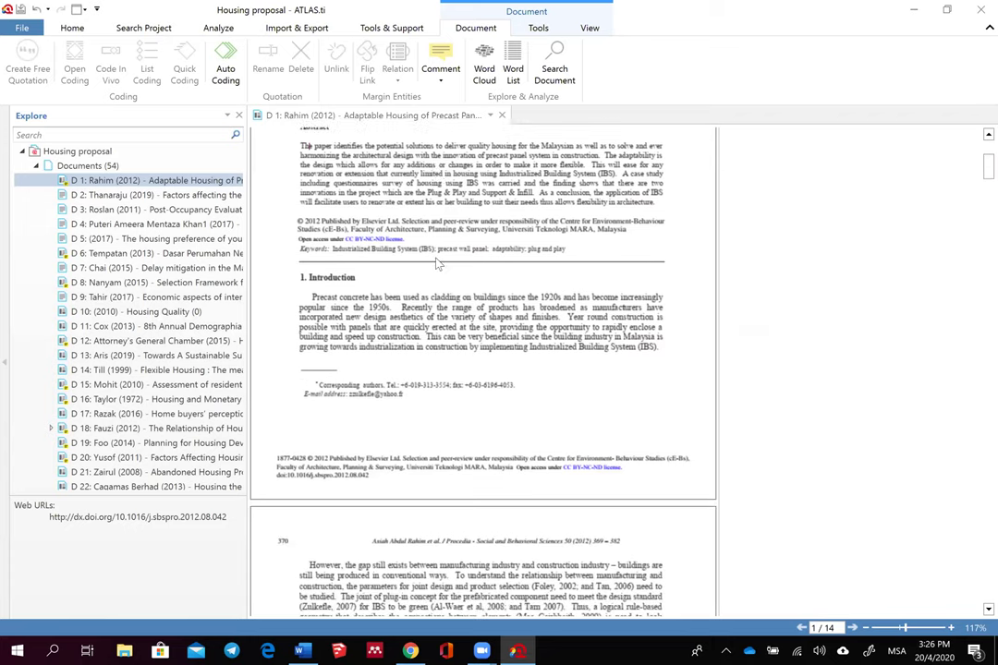
scroll(425, 286, up, 4)
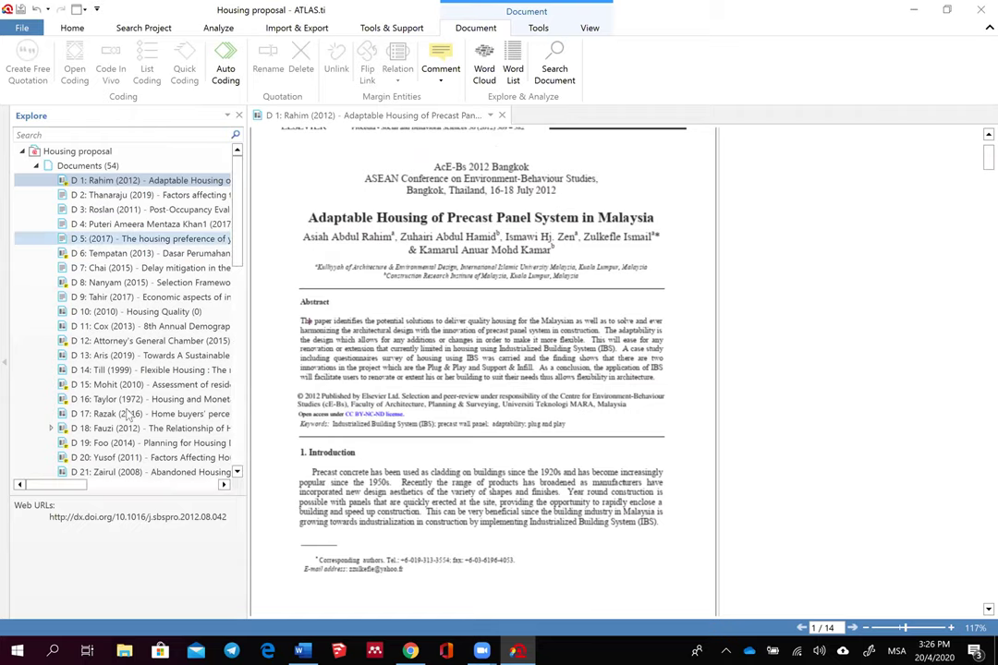
scroll(136, 432, down, 3)
scroll(136, 431, down, 9)
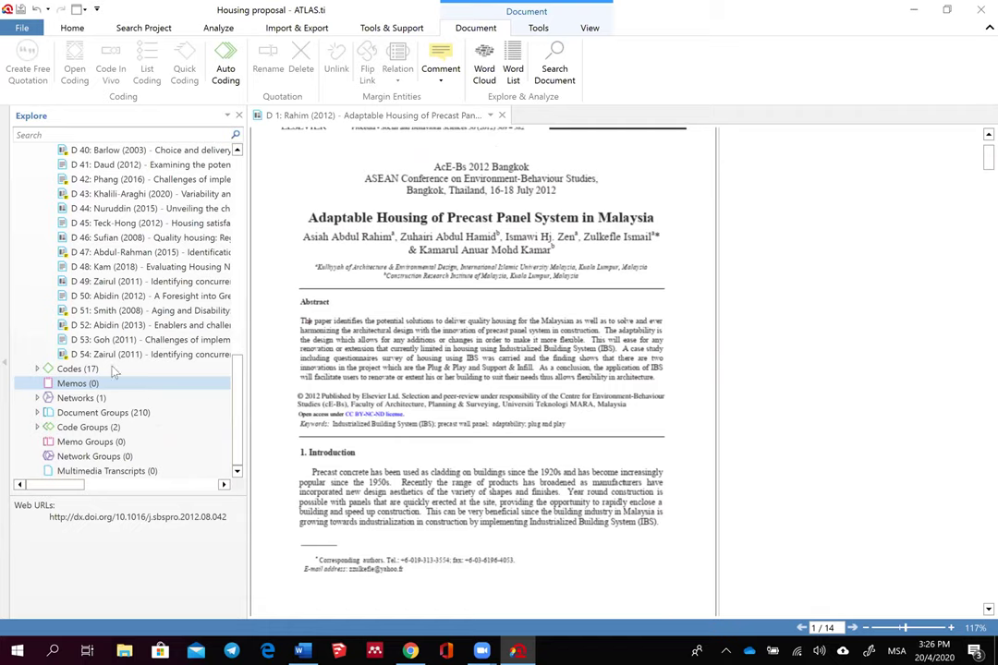
scroll(23, 384, up, 1)
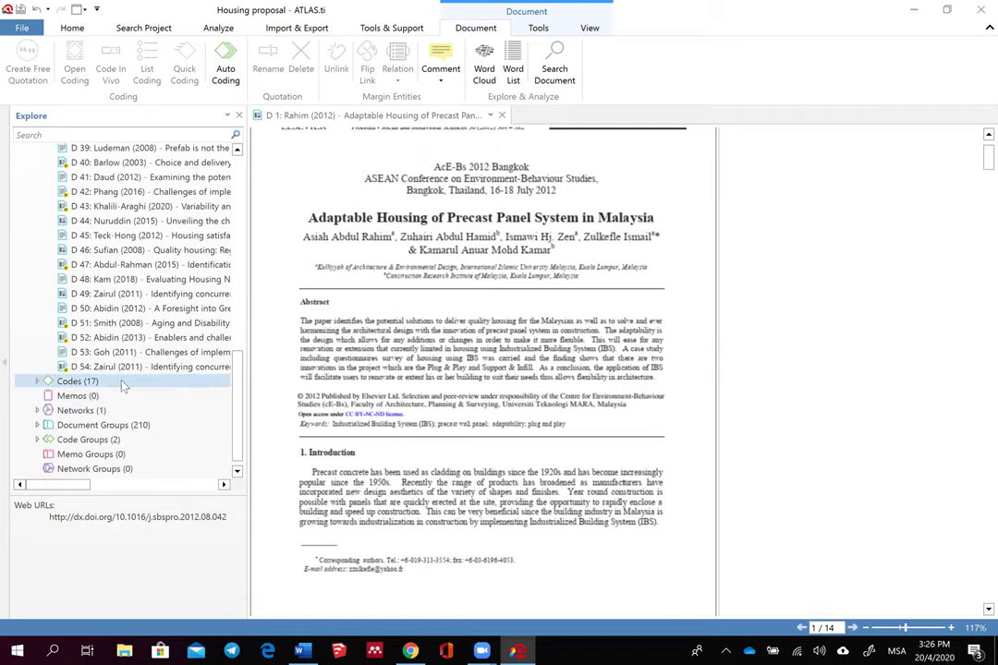
click(37, 384)
scroll(47, 377, down, 4)
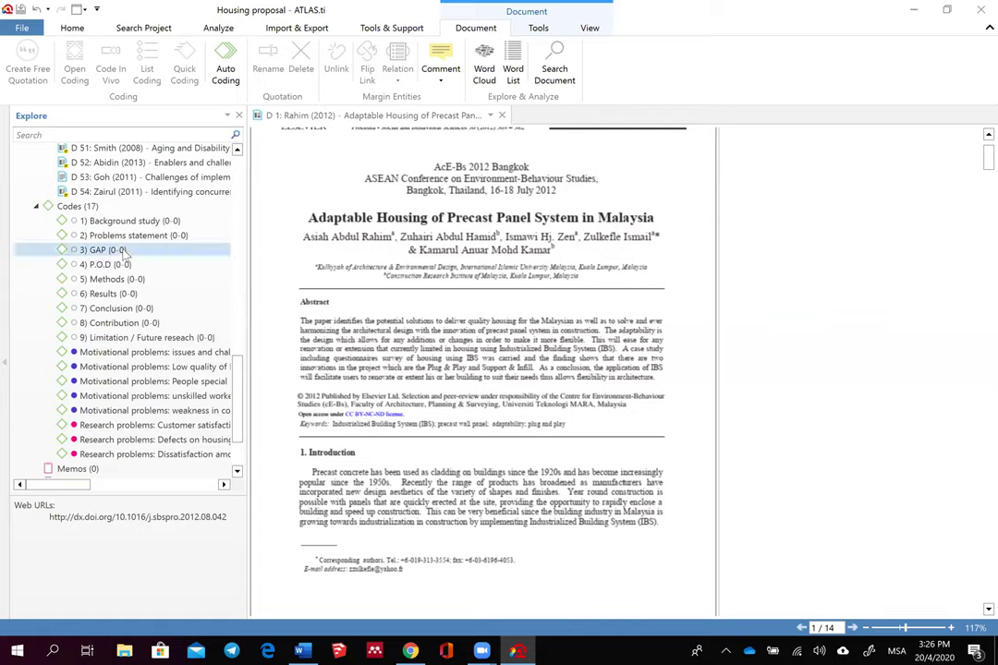
click(120, 337)
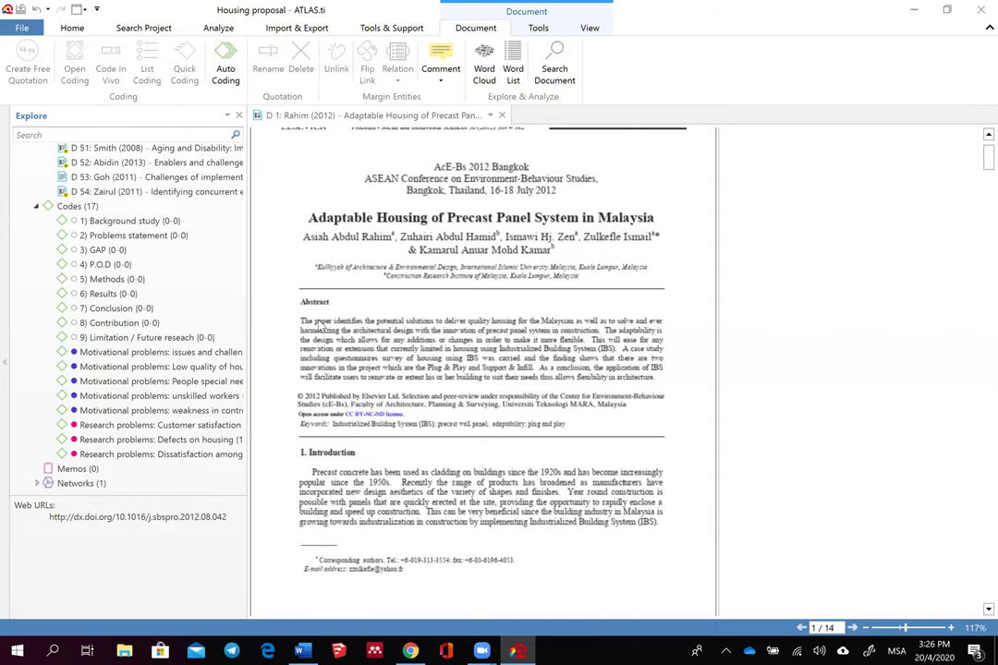
Step: Code the abstract's first sentence, on solutions to deliver quality housing, with "4) P.O.D" and narrow the page beside the coding margin
scroll(322, 328, down, 1)
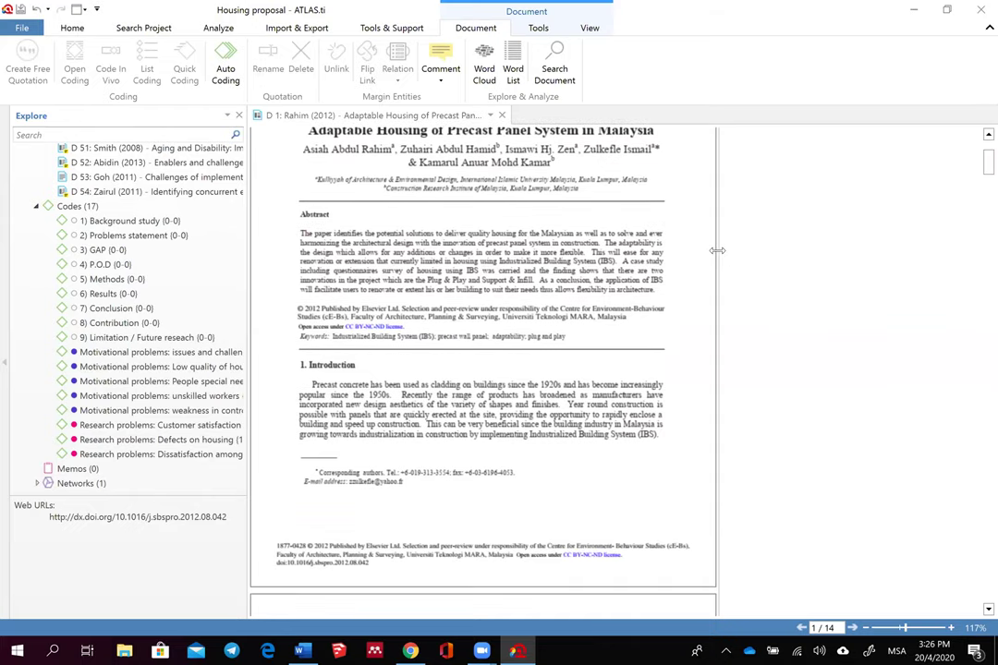
drag(717, 250, 780, 263)
scroll(571, 342, down, 2)
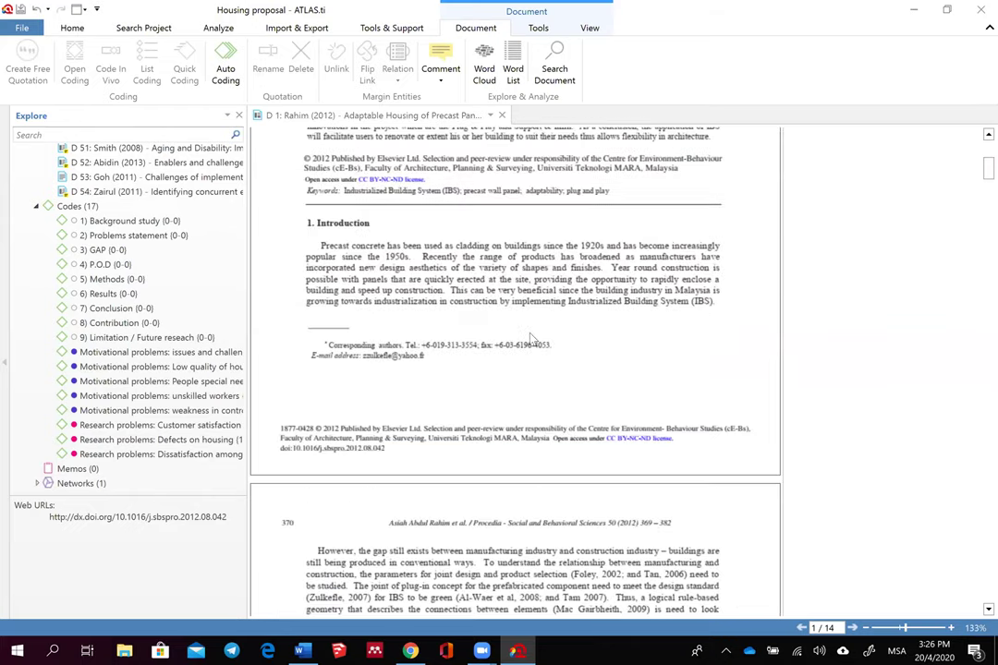
scroll(401, 266, up, 2)
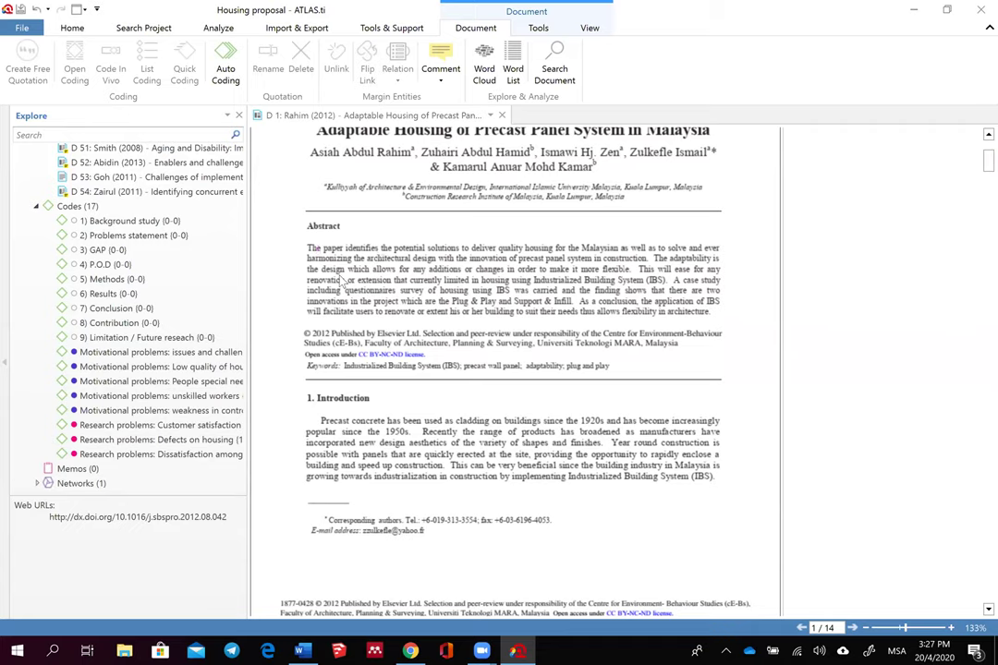
drag(307, 249, 373, 260)
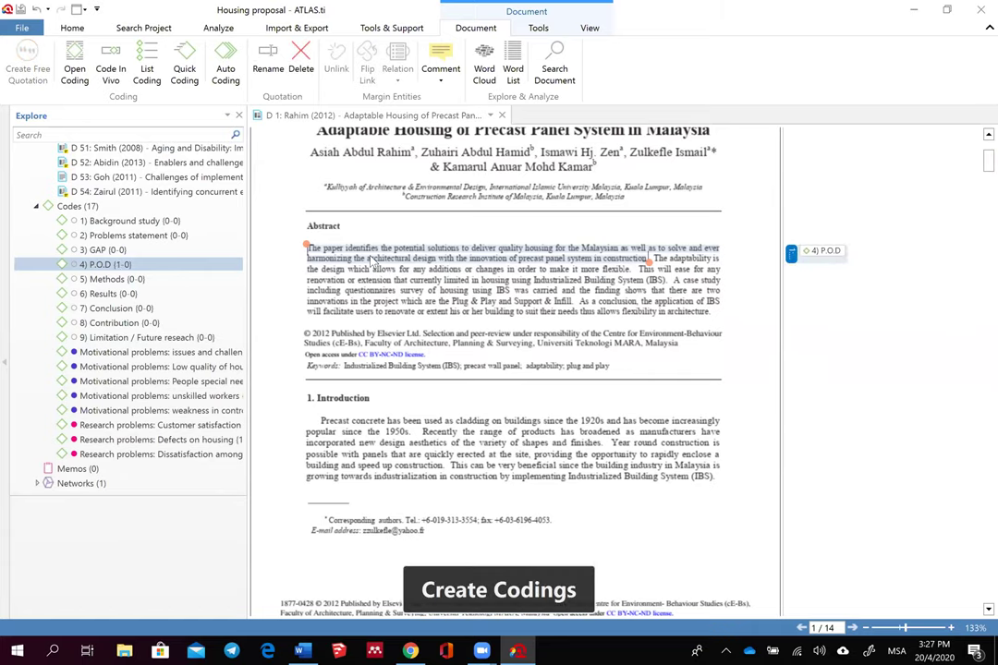
drag(783, 310, 710, 294)
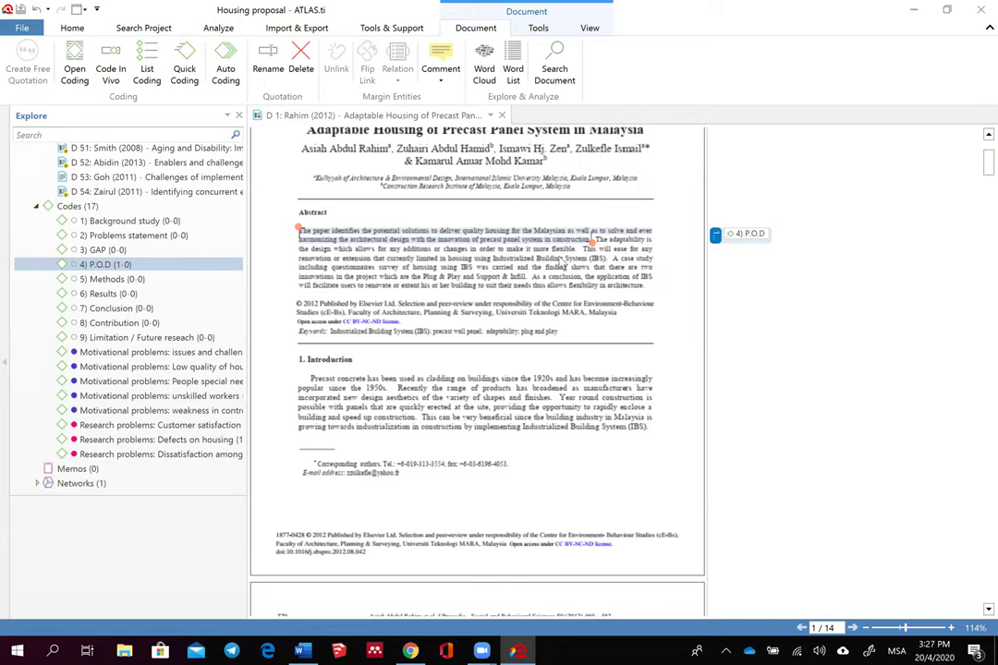
click(601, 246)
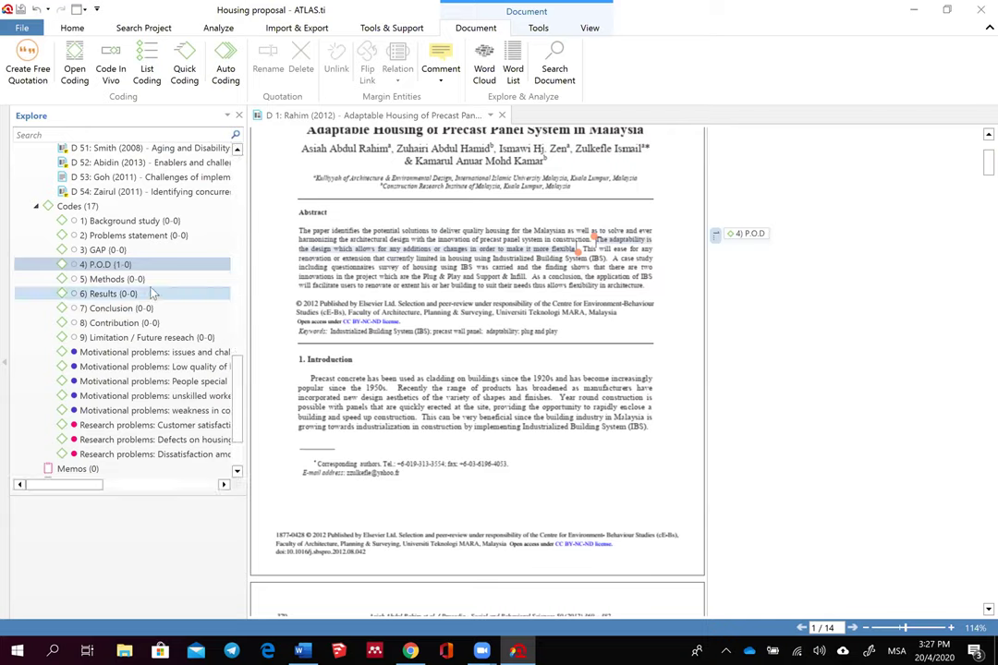
mouse_move(155, 294)
mouse_down()
mouse_move(201, 284)
mouse_move(158, 297)
mouse_up()
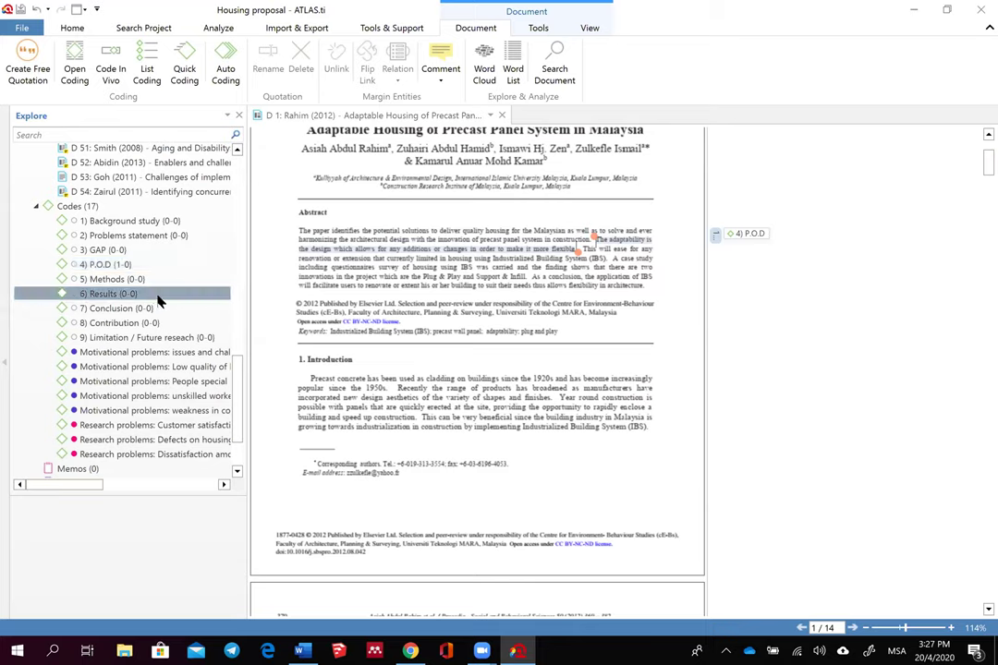
drag(591, 245, 606, 264)
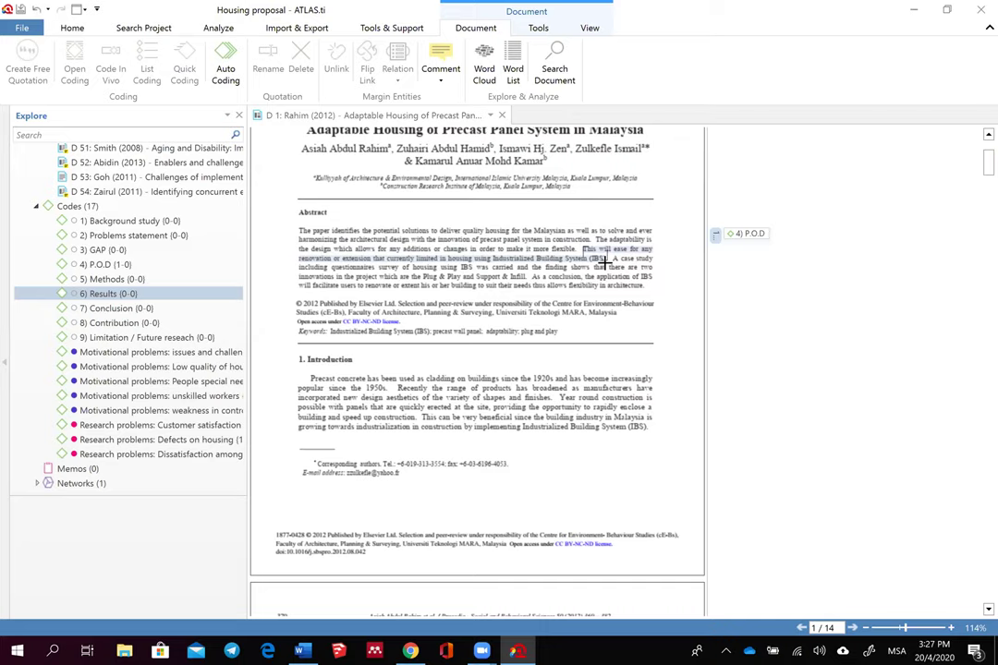
drag(606, 264, 610, 262)
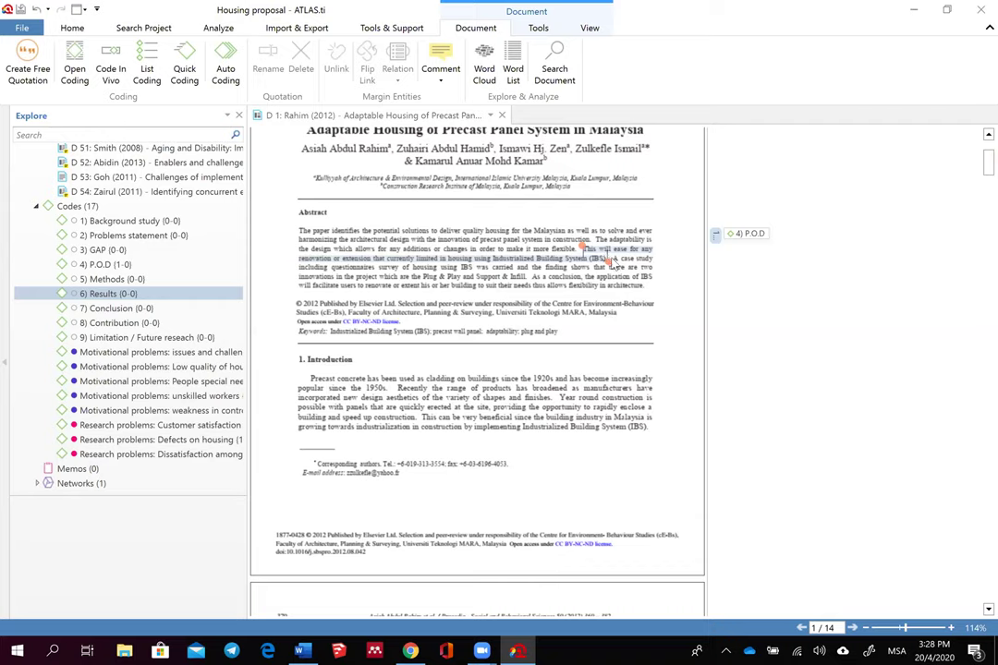
Step: Code the abstract's case study sentence with "5) Methods" and its closing "As a conclusion" sentence with "7) Conclusion"
click(485, 282)
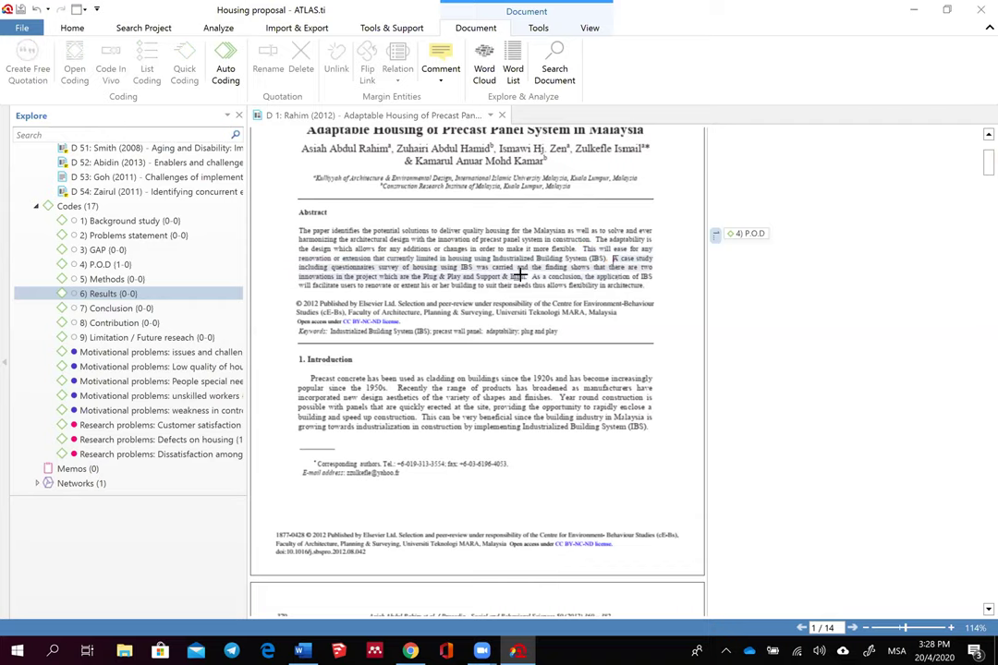
drag(522, 275, 610, 259)
drag(201, 278, 407, 275)
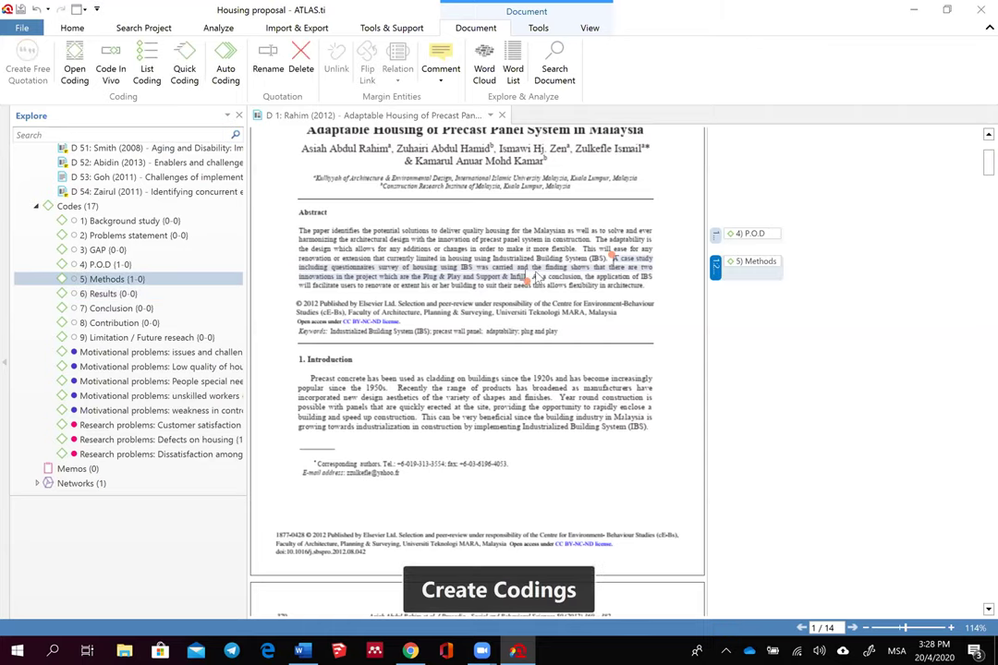
click(644, 290)
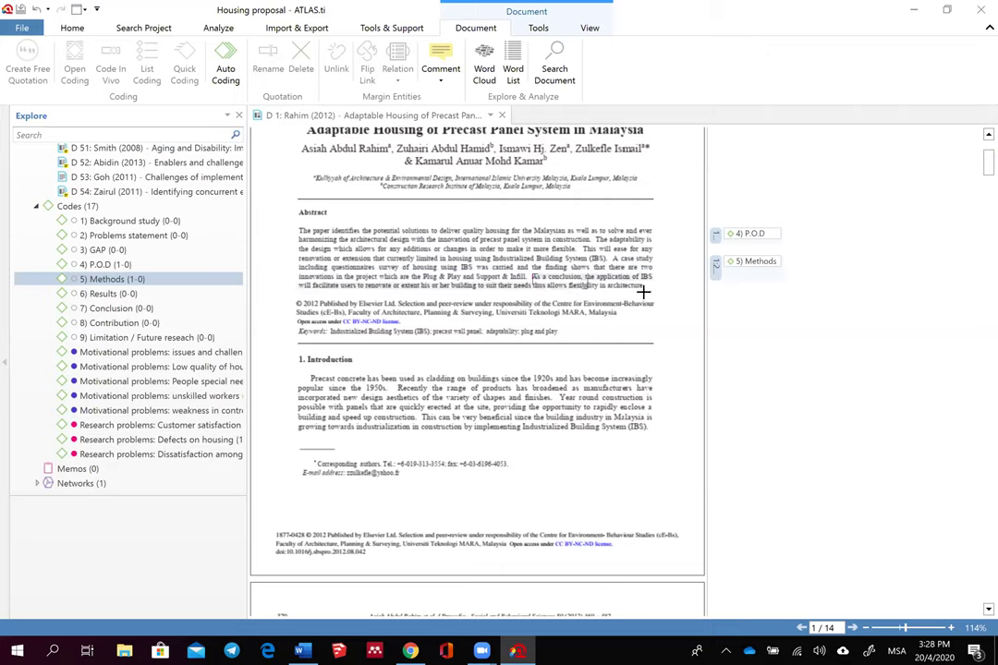
drag(176, 309, 370, 294)
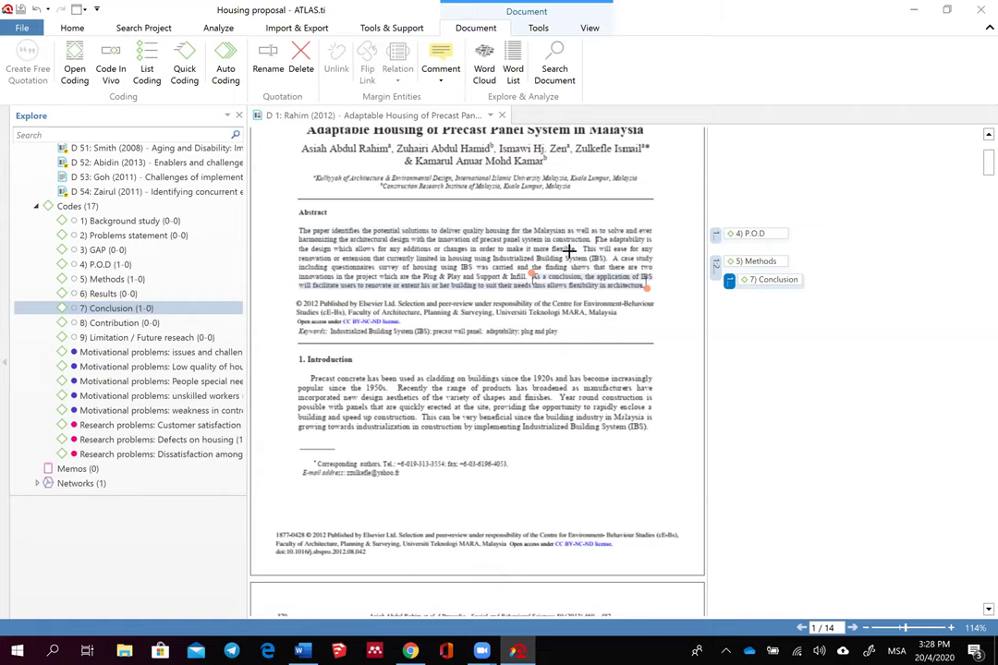
Step: Code the abstract's adaptability sentence with "6) Results" and the first two Introduction sentences with "1) Background study"
click(571, 250)
drag(160, 293, 418, 259)
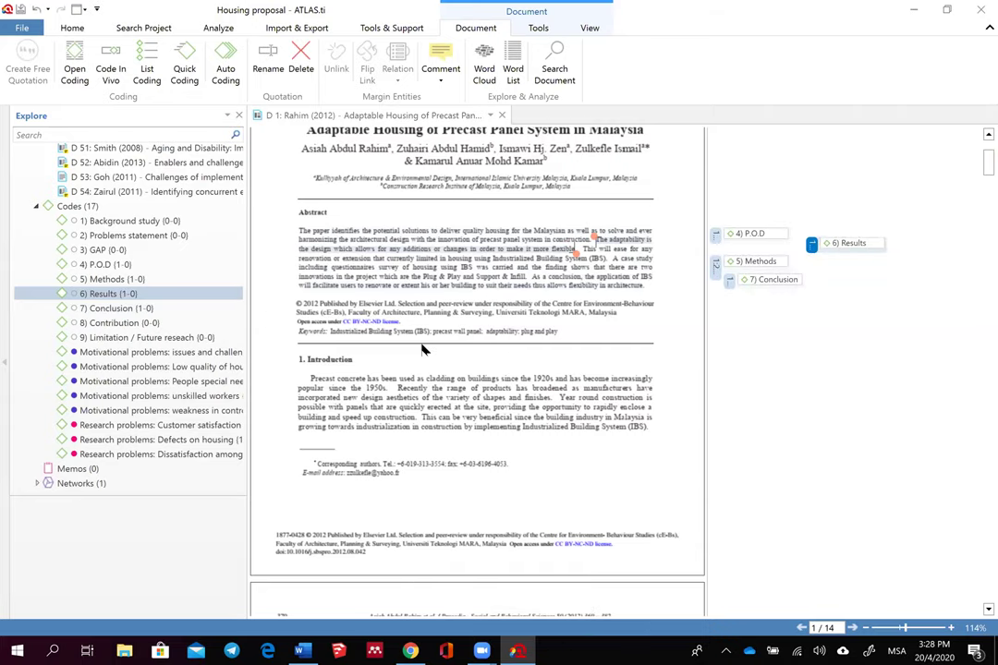
scroll(295, 200, down, 3)
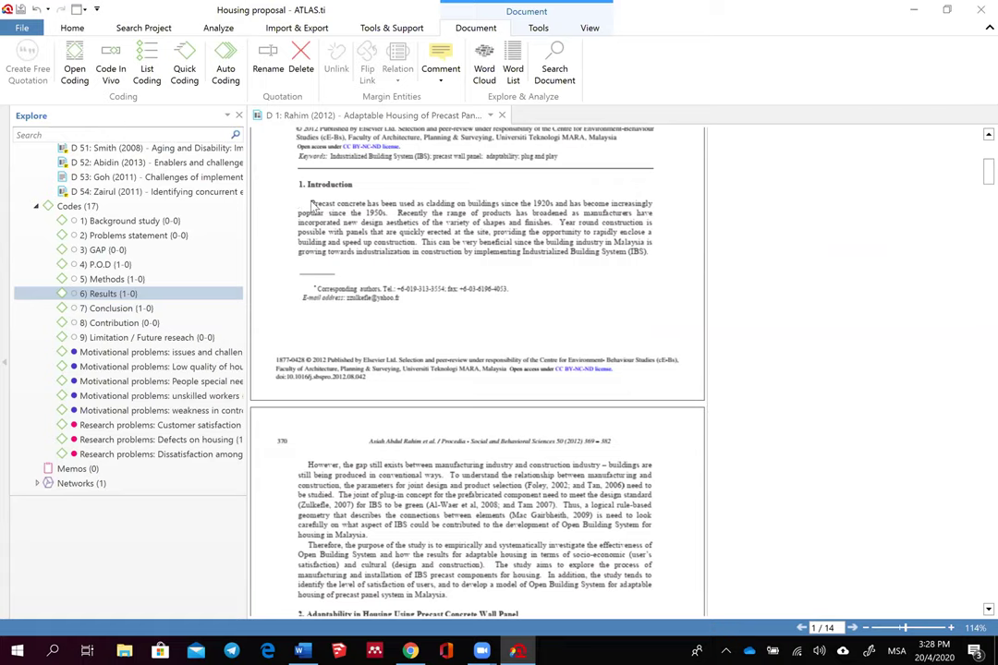
drag(314, 206, 559, 223)
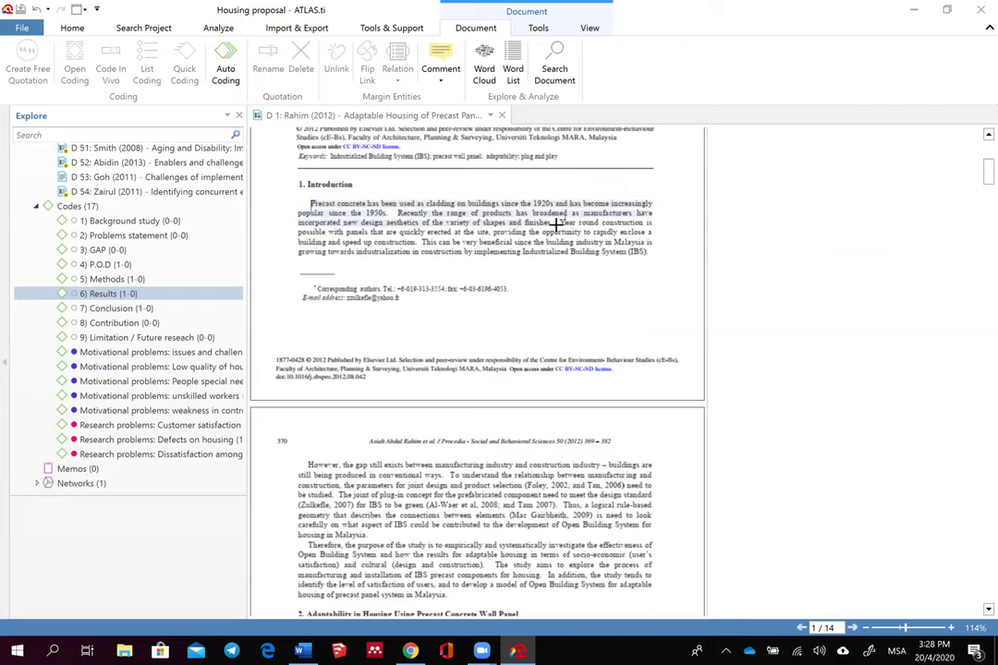
mouse_move(130, 221)
mouse_down()
mouse_move(336, 190)
mouse_move(423, 216)
mouse_up()
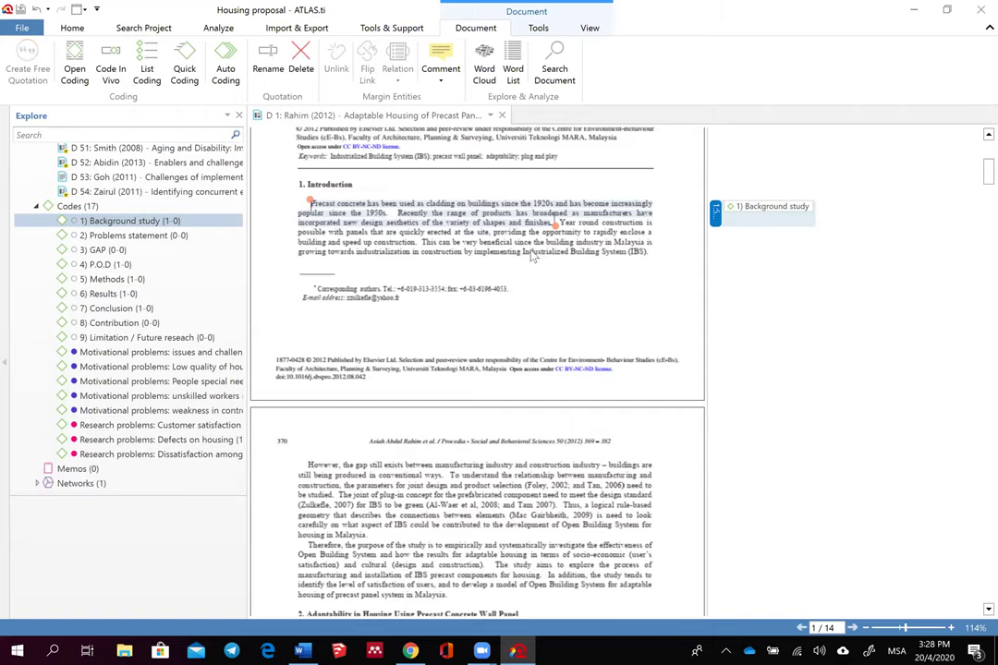
Step: Code the sentence starting "However, the gap still exists" on the second page with "3) GAP"
scroll(533, 292, down, 4)
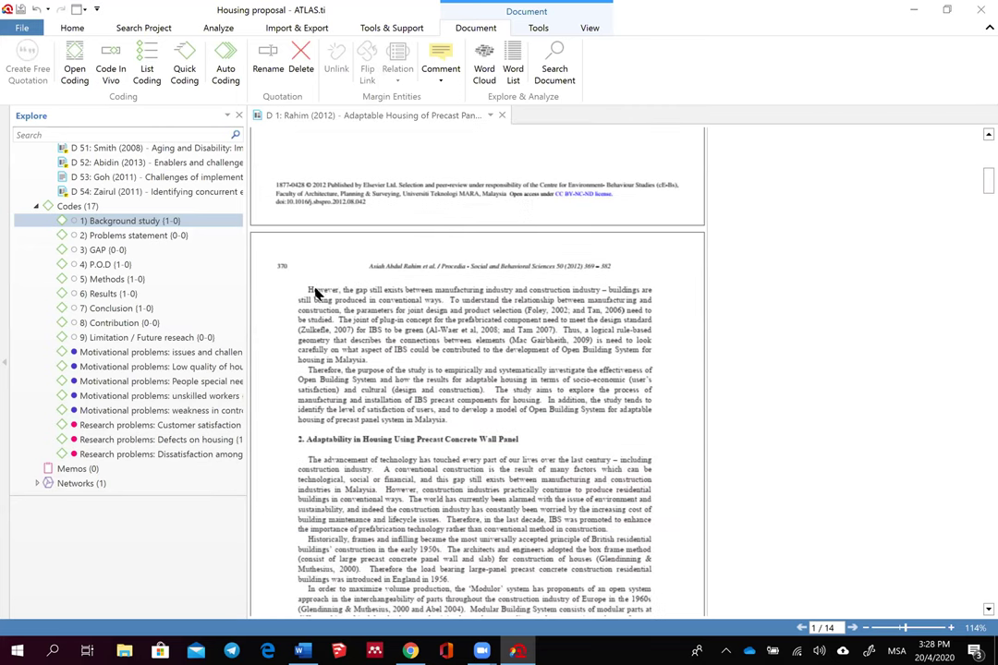
drag(312, 294, 442, 301)
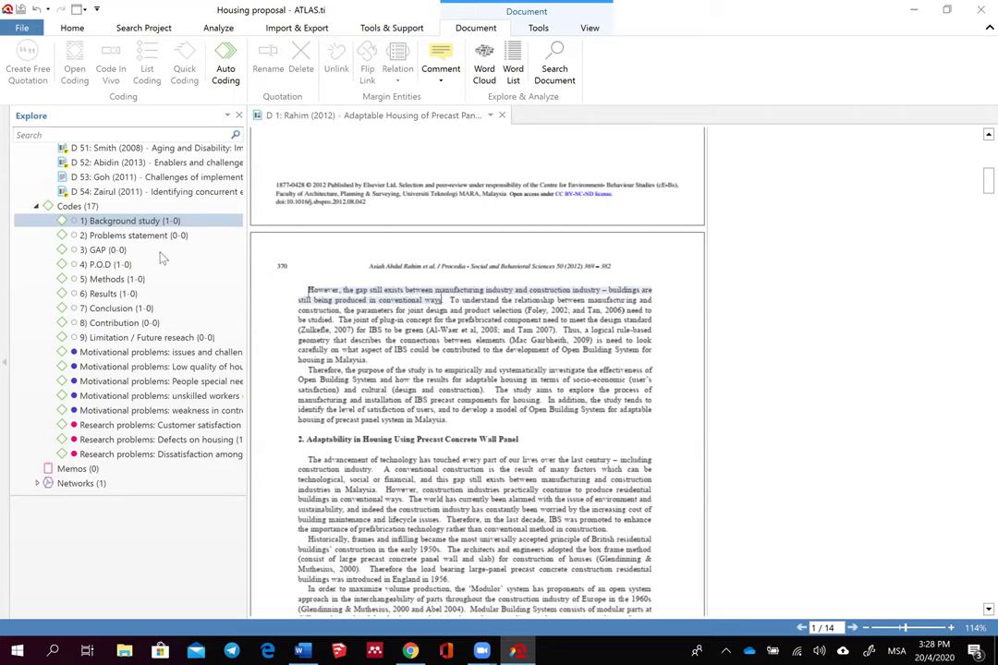
click(102, 250)
drag(325, 288, 396, 296)
click(456, 301)
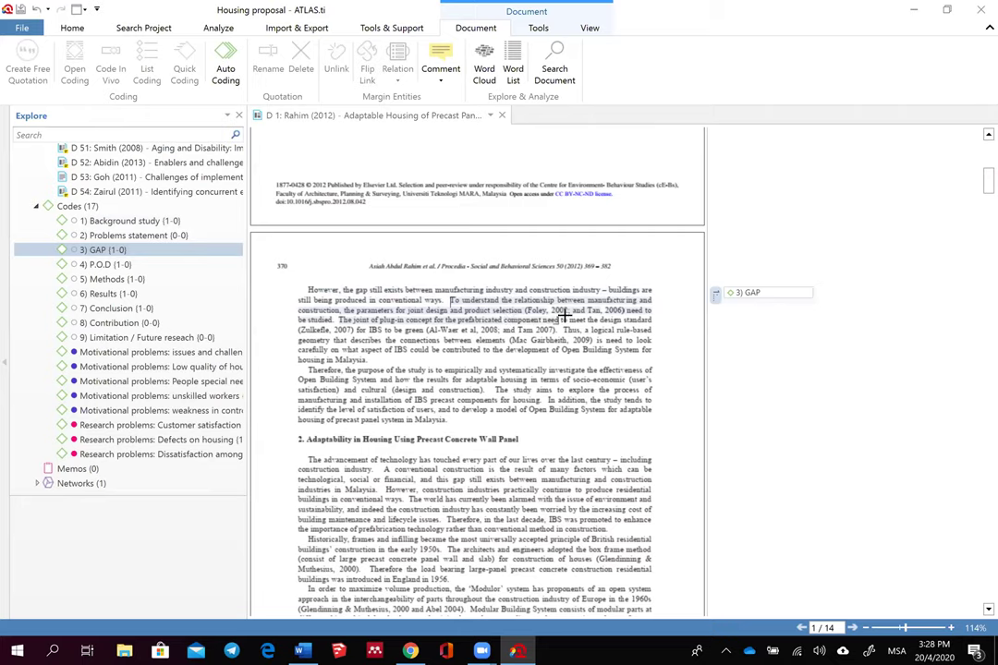
drag(335, 317, 332, 320)
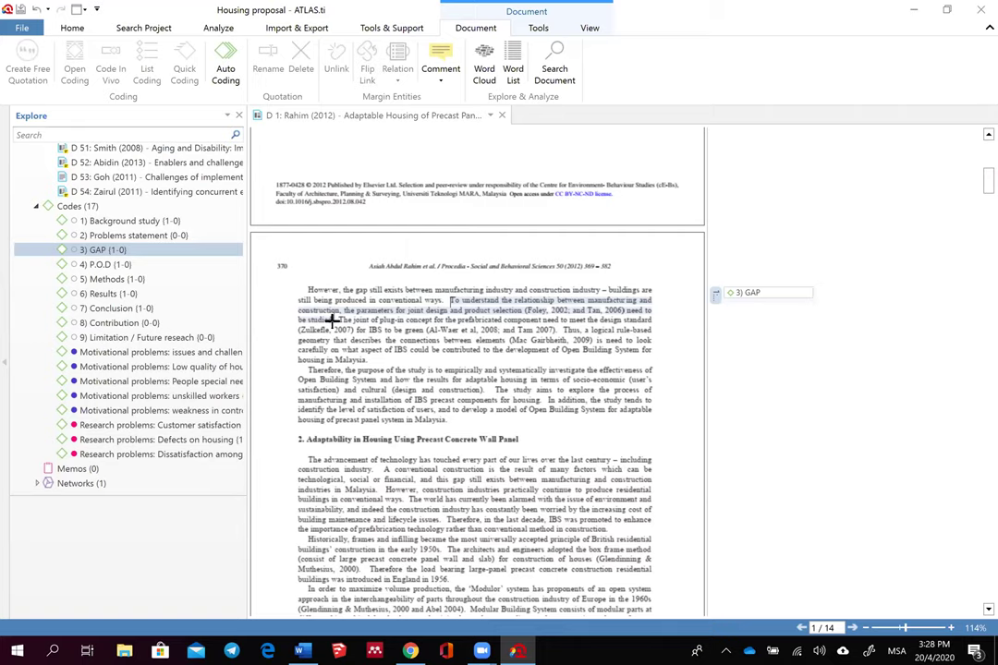
drag(332, 319, 336, 320)
drag(311, 370, 482, 393)
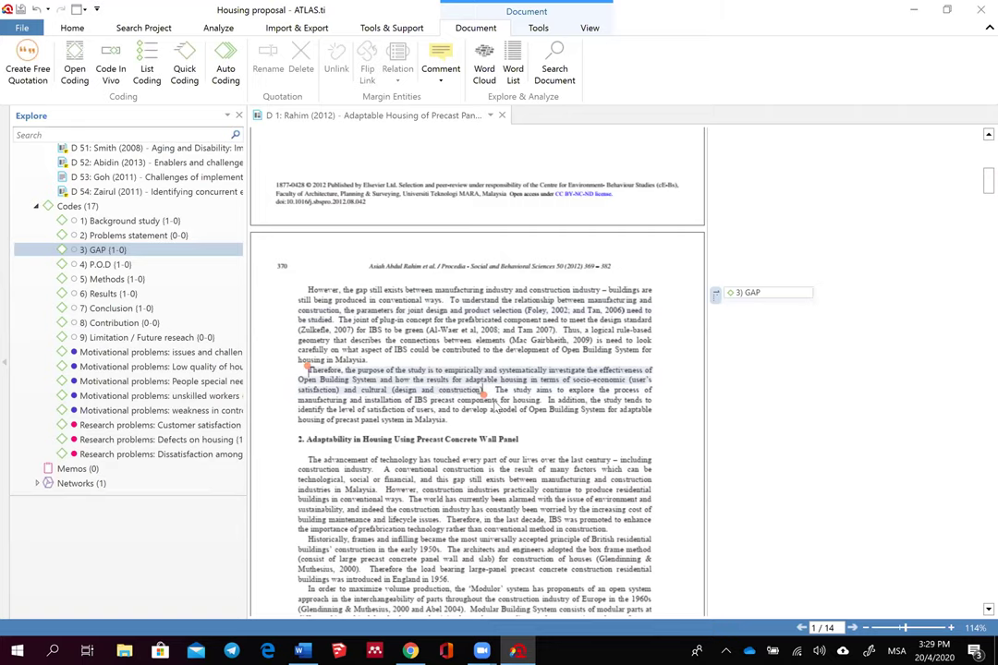
Step: Code the Introduction sentence starting "Year round construction is possible" with "2) Problems statement"
scroll(577, 435, down, 2)
scroll(254, 327, up, 8)
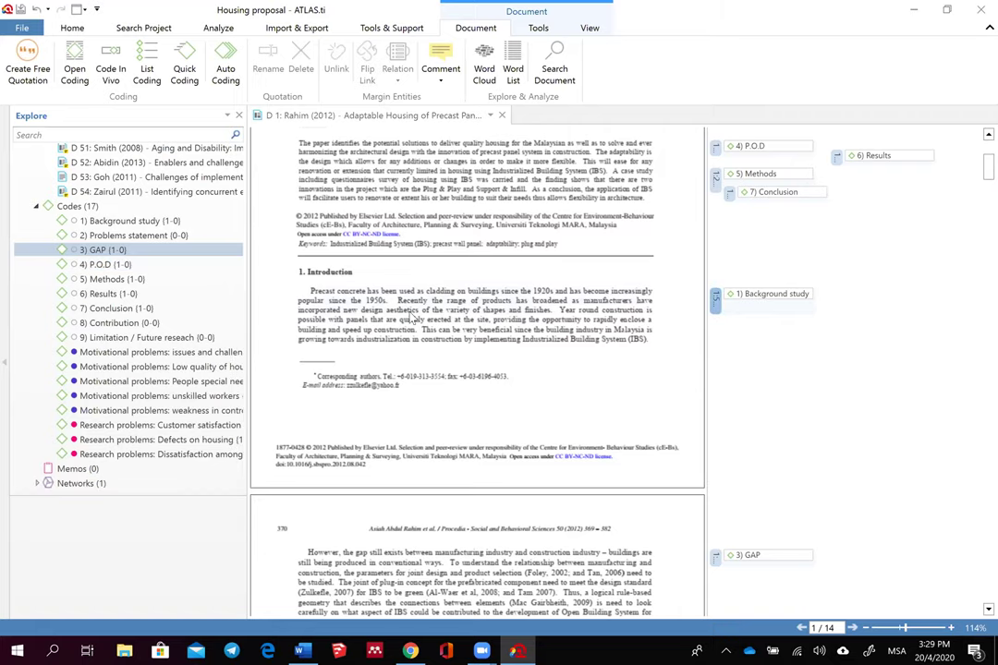
click(554, 313)
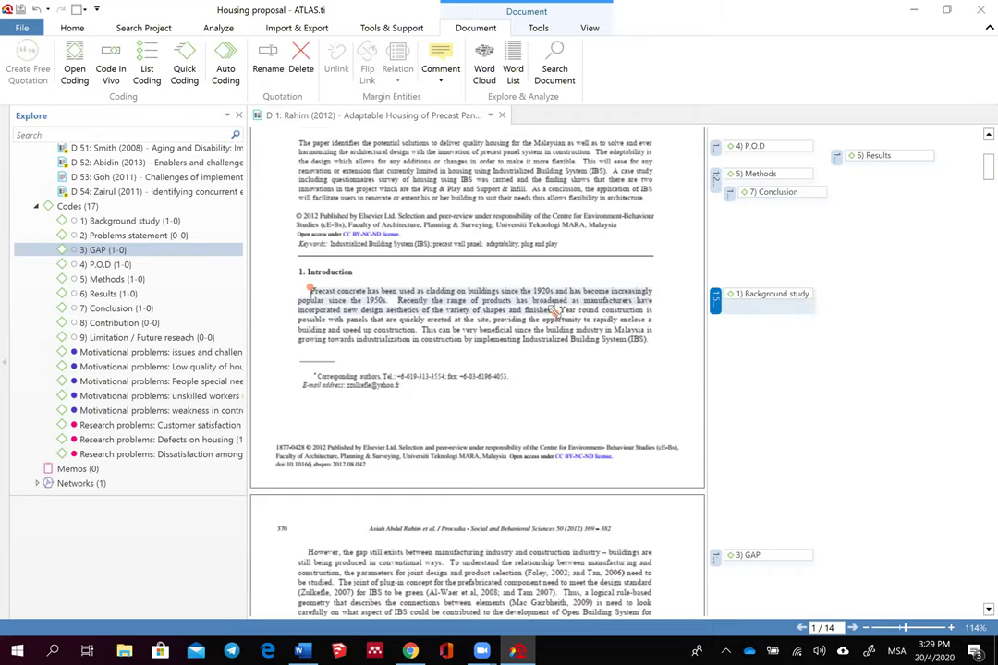
drag(559, 311, 418, 333)
drag(116, 235, 307, 301)
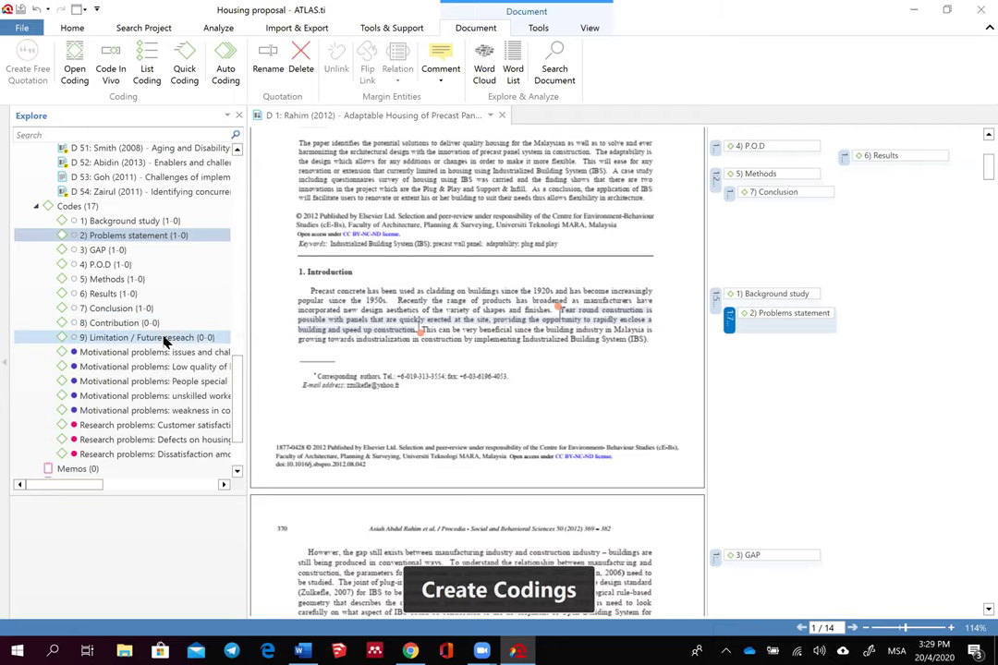
Step: Code the sentence starting "The construction of the served areas" on paper page 378 with "8) Contribution"
scroll(502, 479, down, 3)
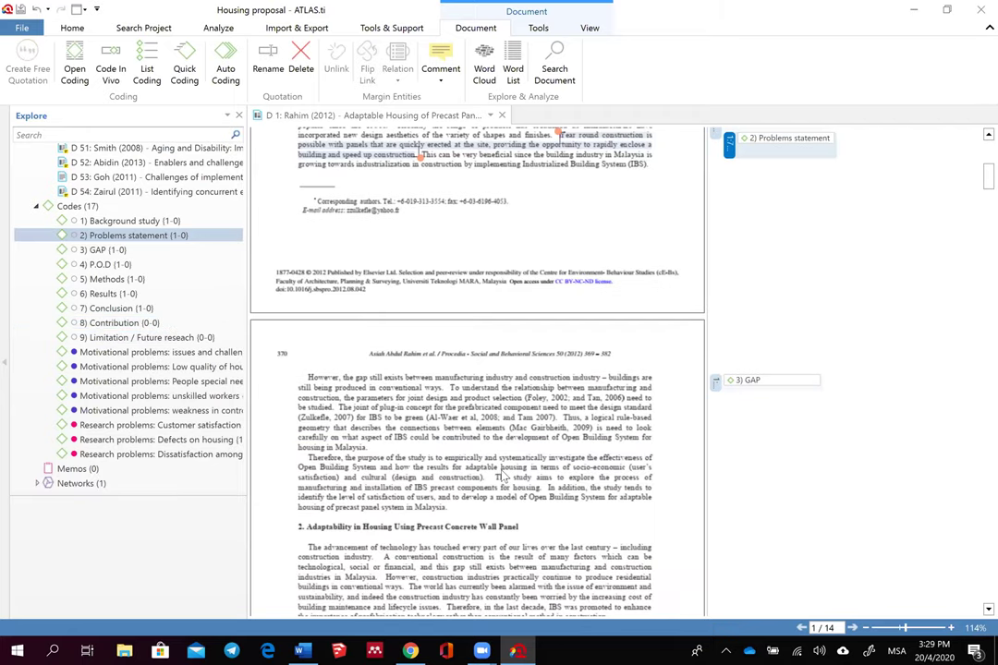
scroll(504, 477, down, 20)
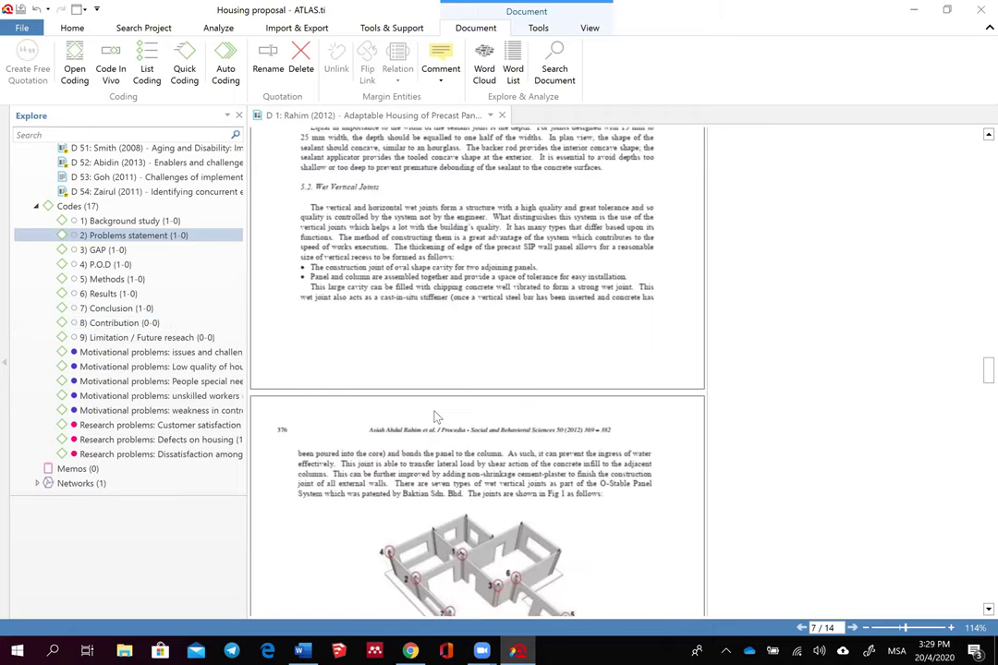
scroll(438, 418, up, 3)
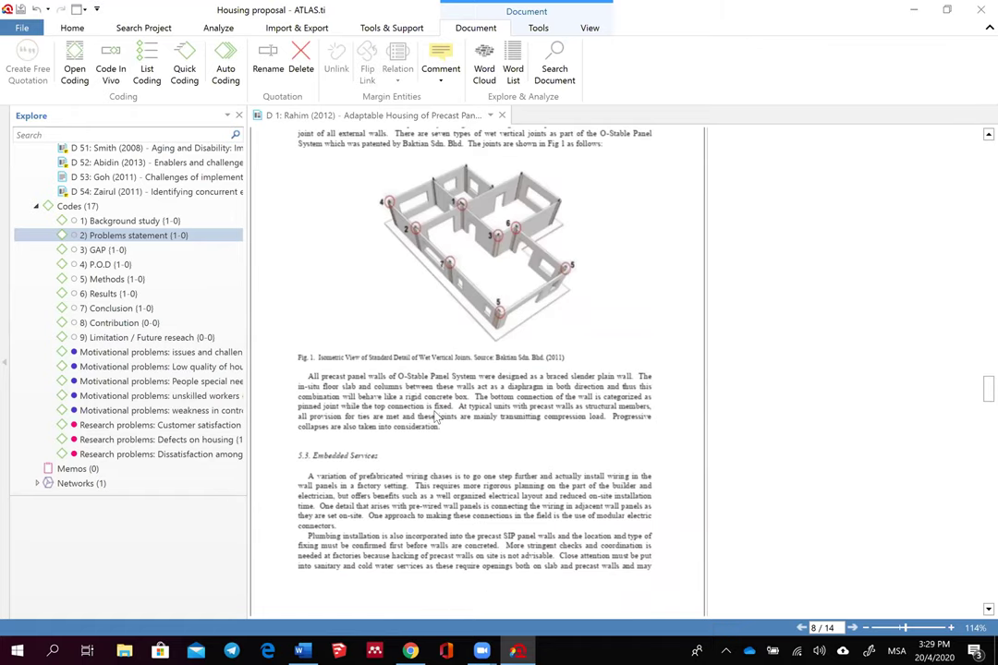
scroll(437, 418, down, 7)
scroll(437, 418, down, 6)
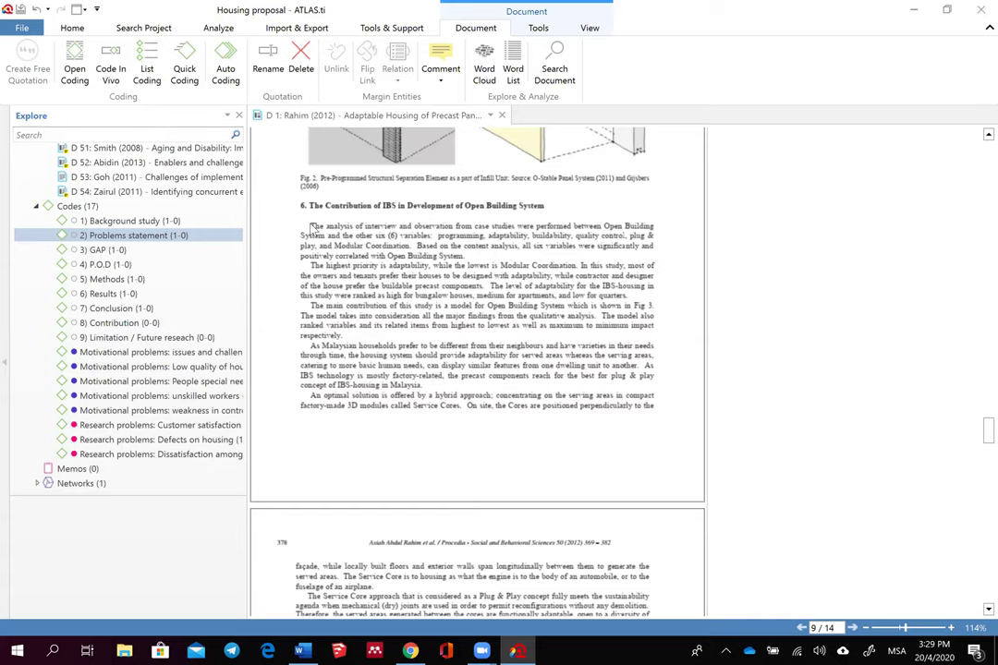
scroll(344, 273, down, 3)
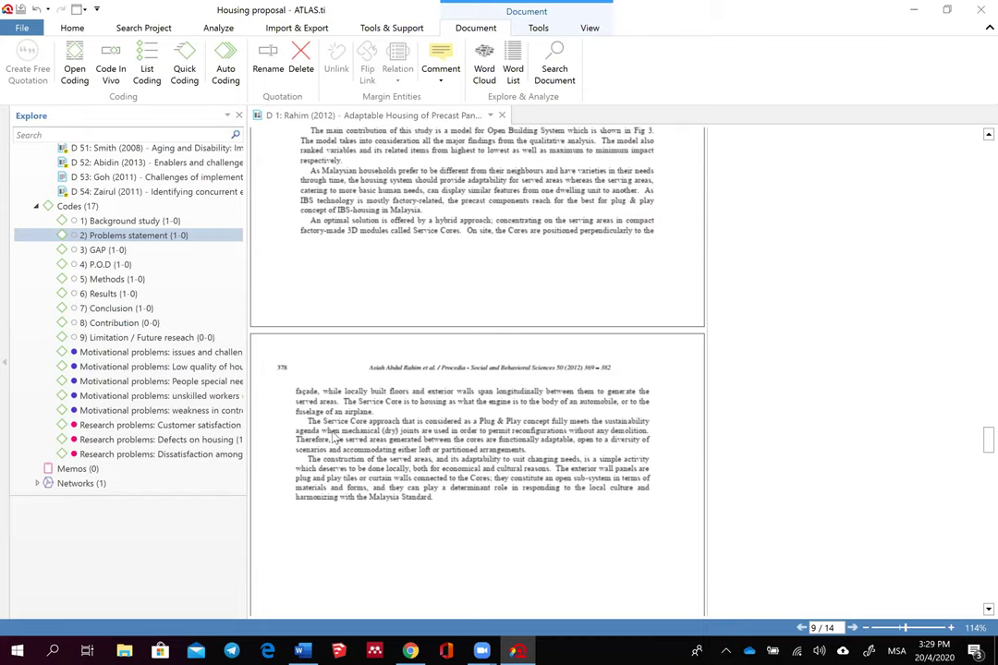
scroll(333, 440, down, 2)
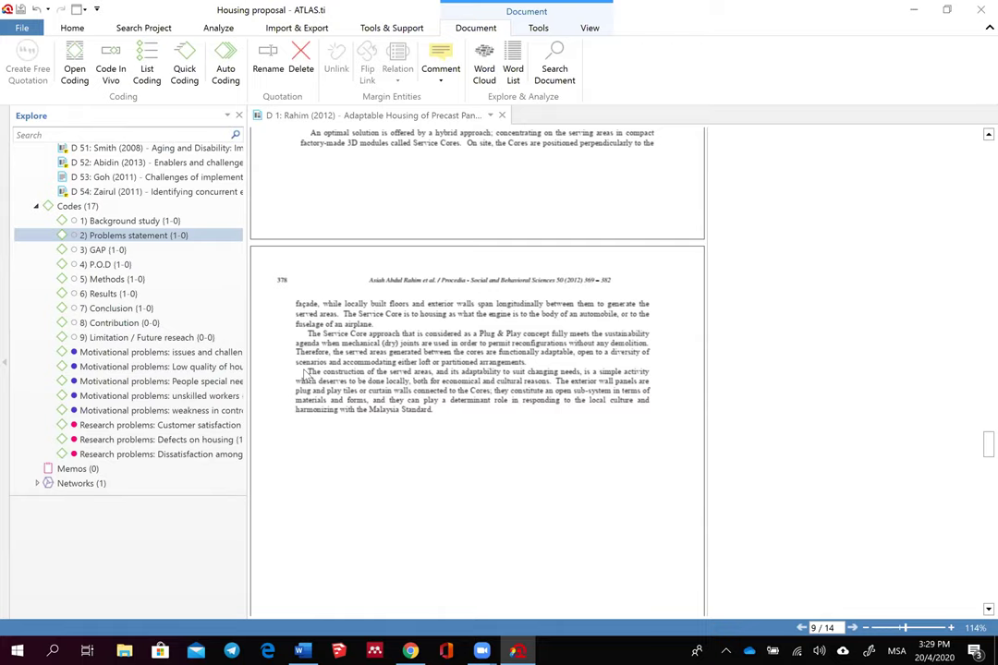
drag(308, 373, 549, 384)
drag(129, 323, 355, 381)
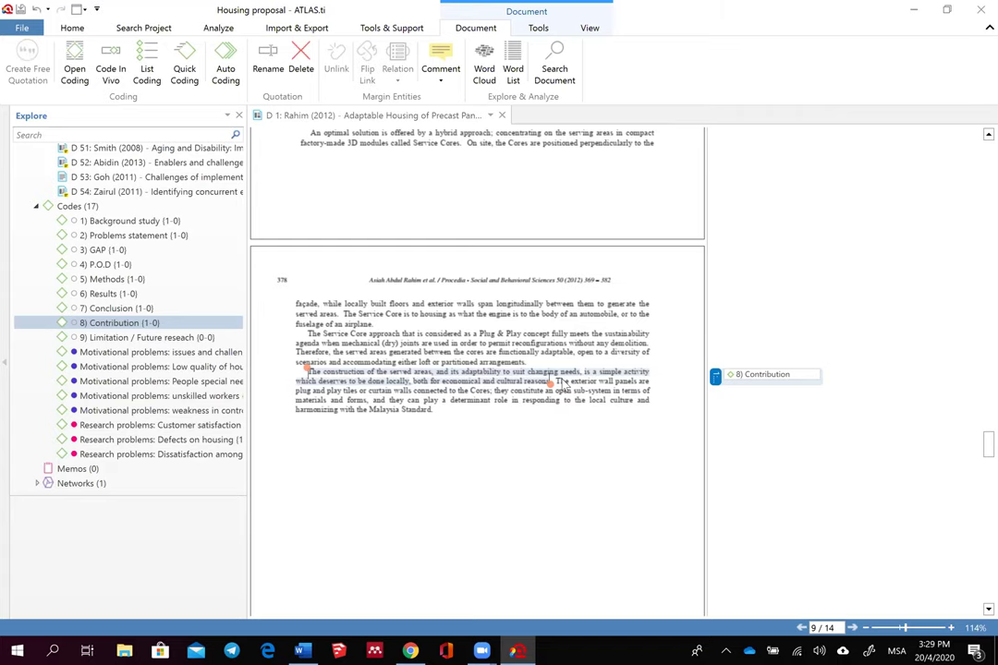
Step: Unlink the "8) Contribution" code from the quotation starting "The construction of the served areas"
scroll(564, 381, up, 2)
scroll(564, 384, up, 2)
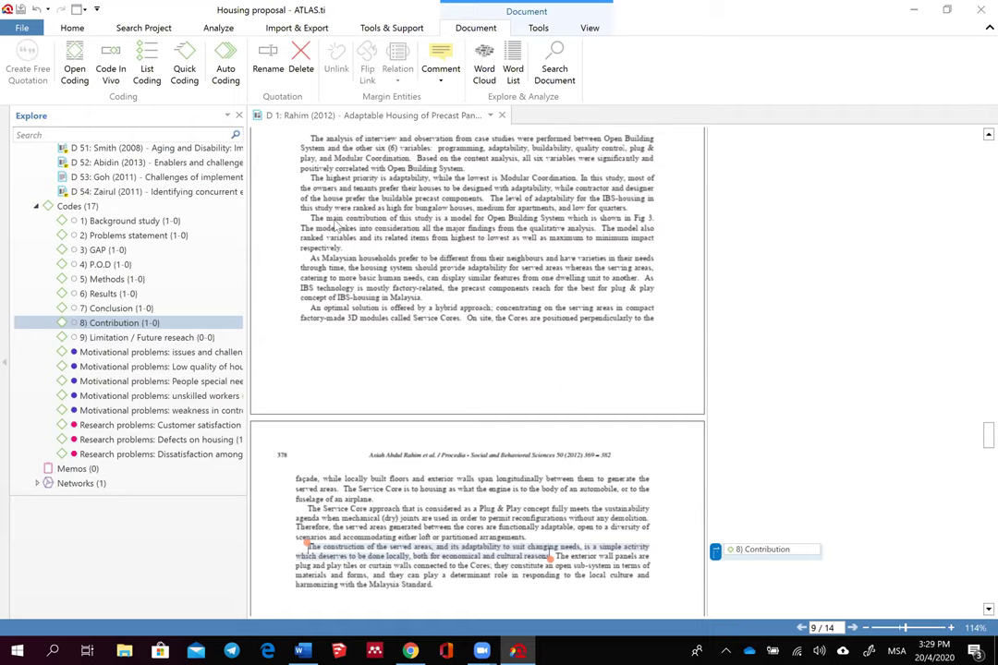
drag(312, 218, 379, 241)
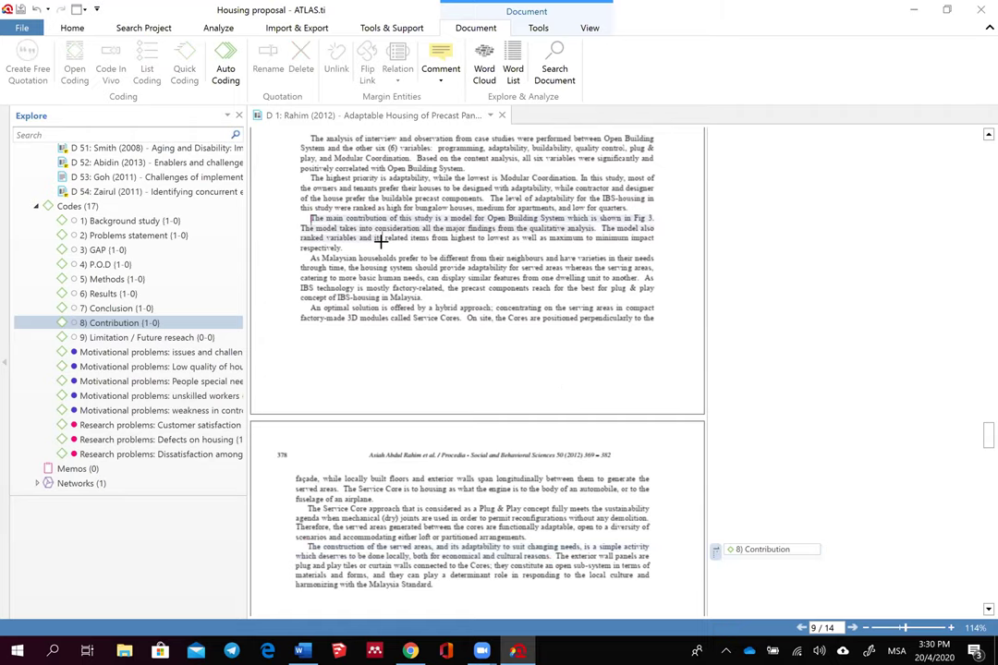
click(749, 552)
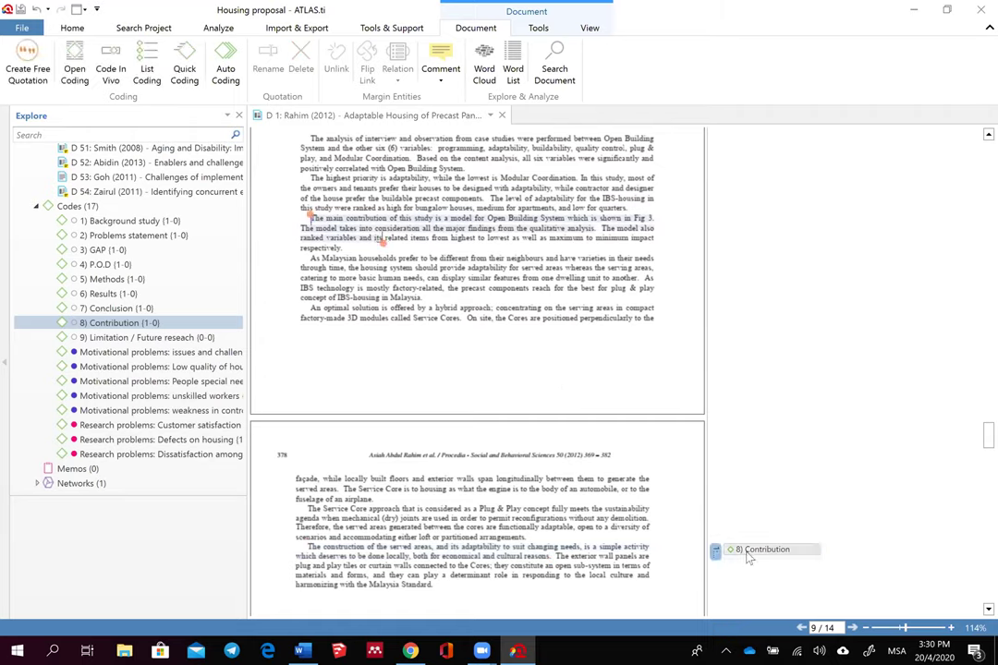
right_click(749, 555)
click(646, 537)
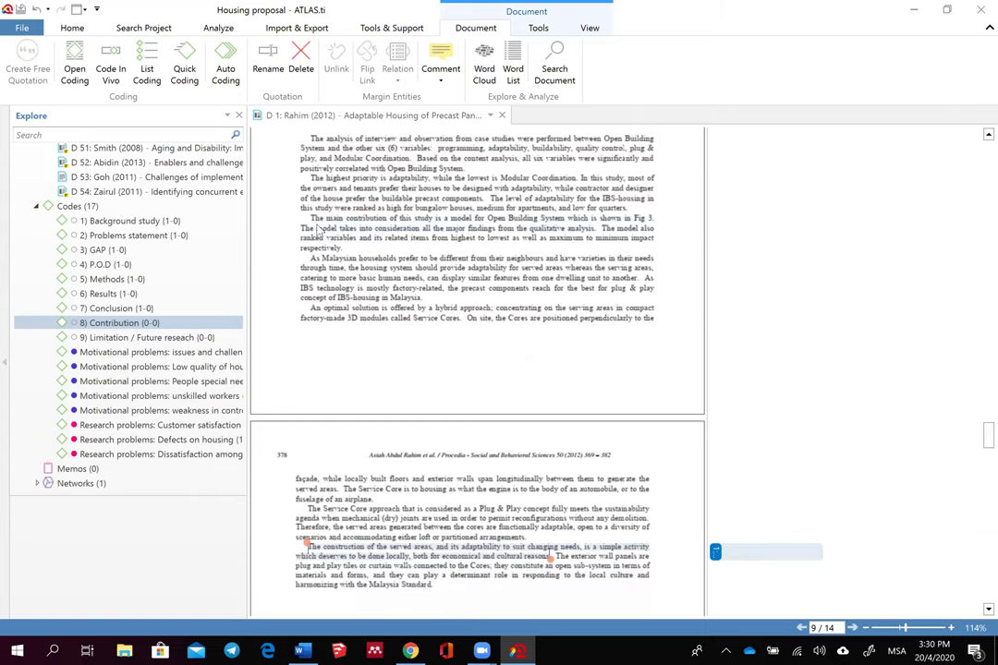
Step: Code the paragraph "The main contribution of this study" with "8) Contribution" and "The construction of the served areas" paragraph with "9) Limitation / Future reseach"
drag(312, 219, 344, 250)
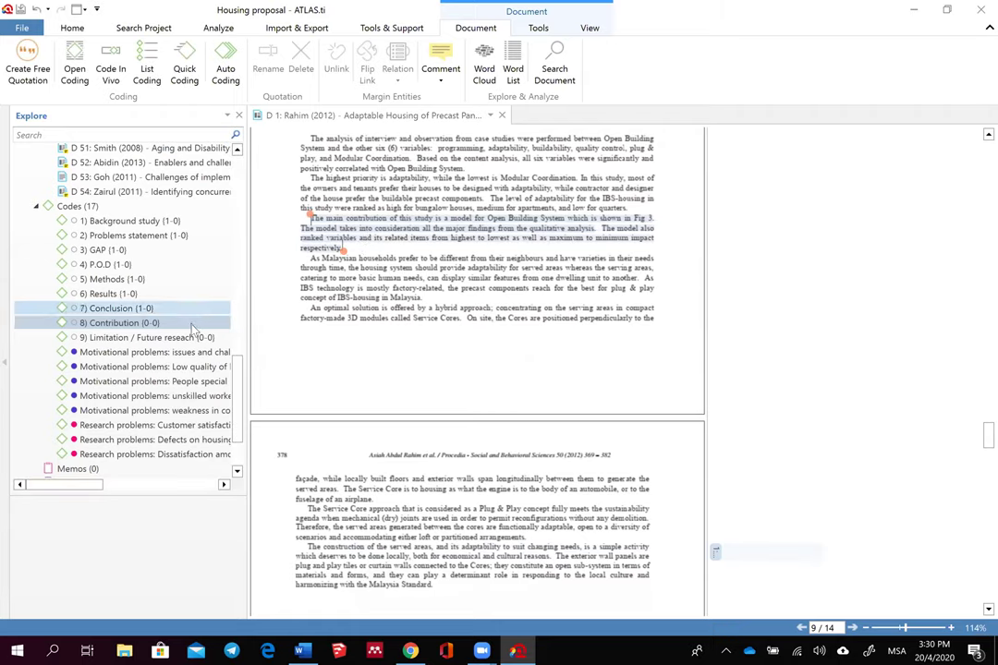
drag(277, 268, 278, 199)
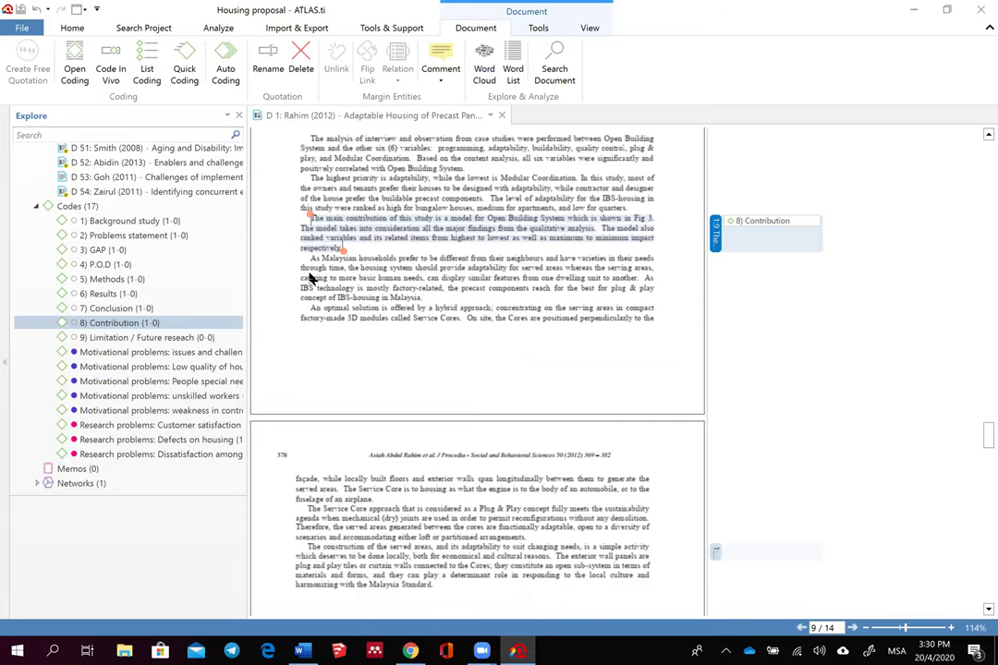
scroll(312, 280, down, 2)
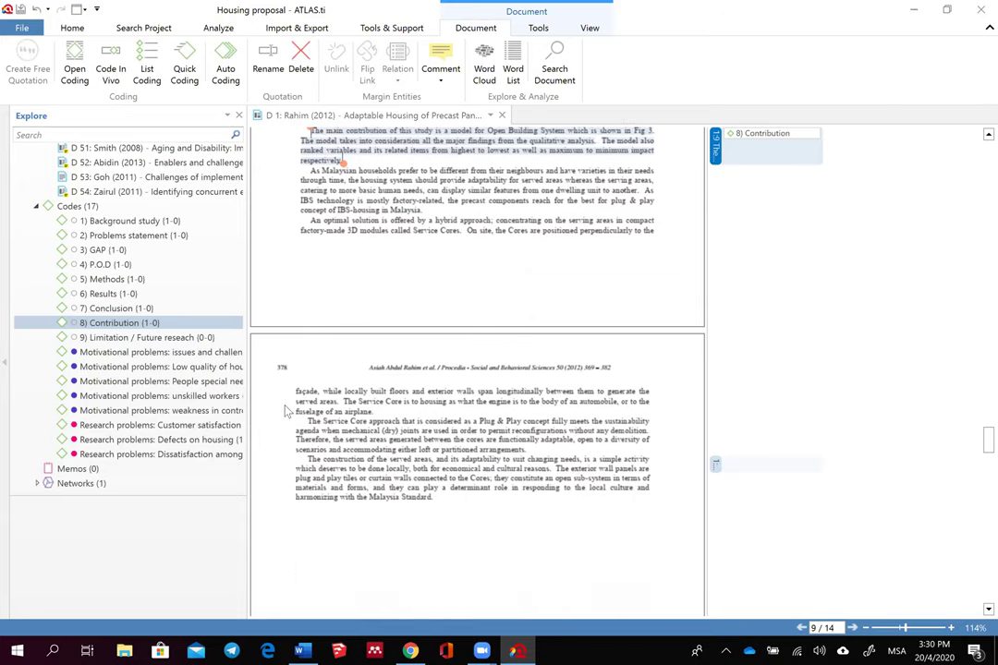
scroll(278, 323, down, 2)
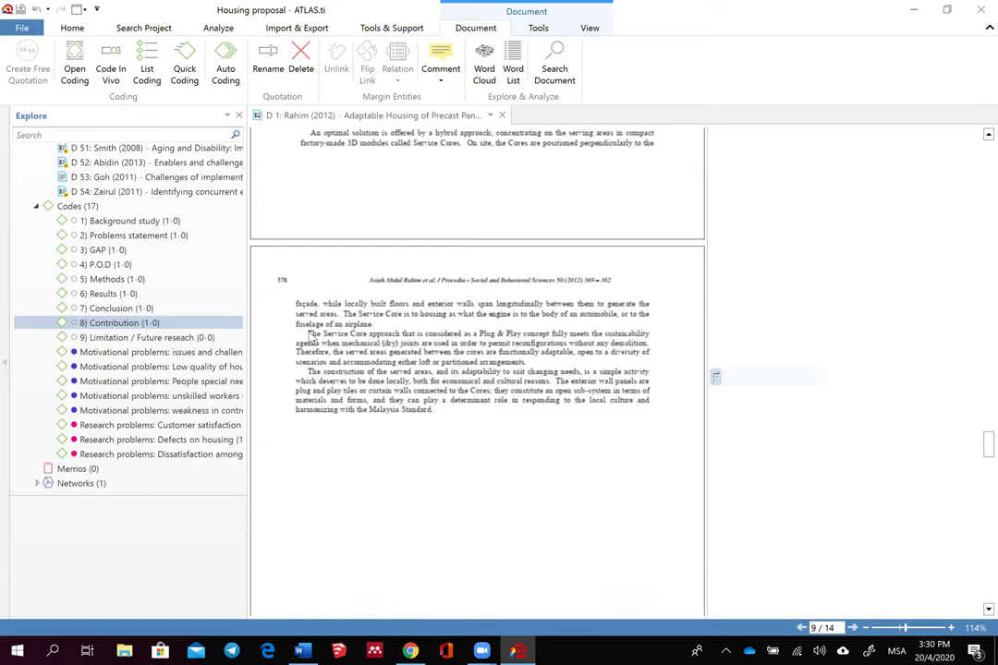
drag(307, 372, 459, 416)
drag(139, 338, 325, 366)
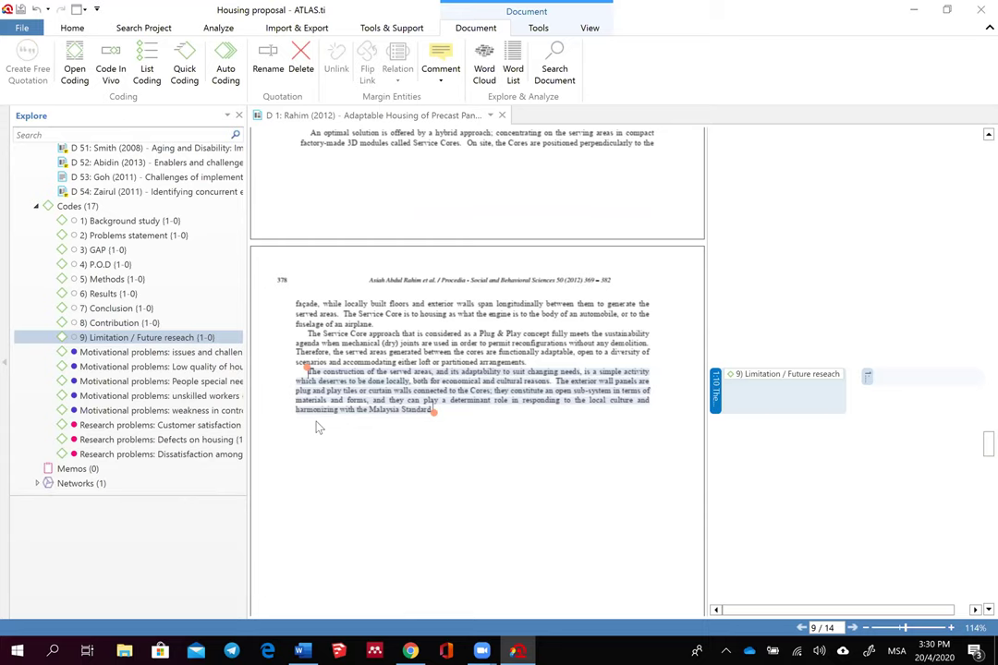
Step: Open document D 17 on home buyers' perception of abandoned housing projects and widen its page area
scroll(323, 406, up, 5)
scroll(348, 411, up, 15)
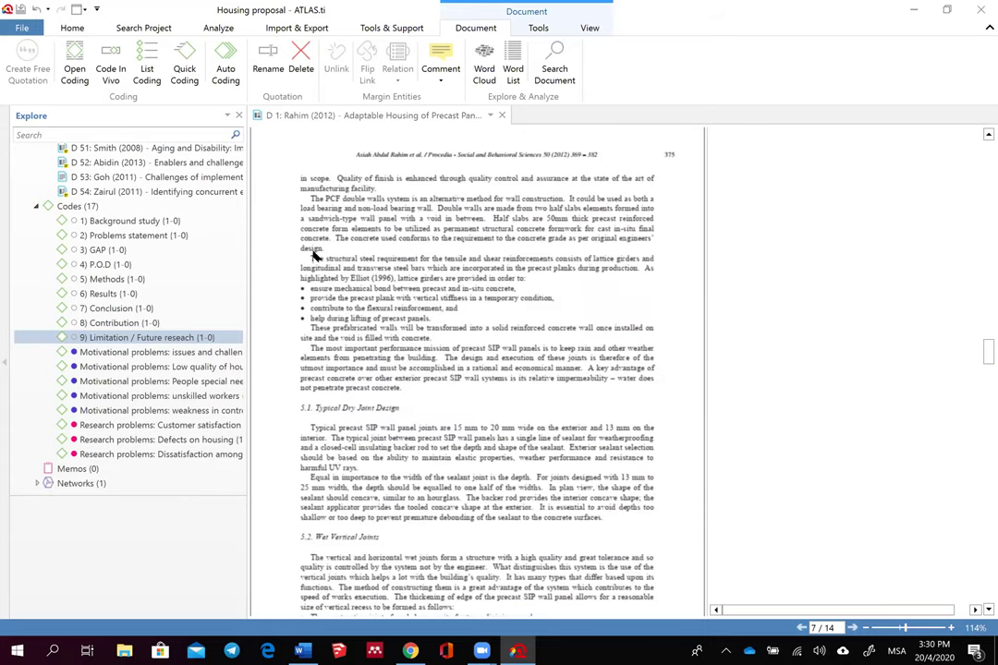
scroll(159, 232, up, 4)
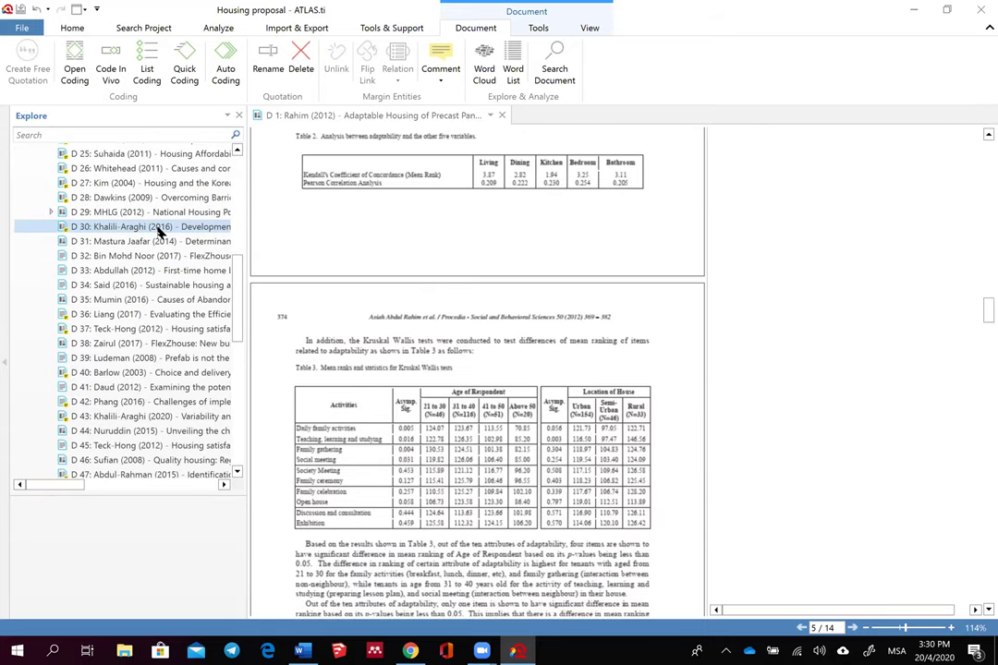
scroll(158, 232, up, 6)
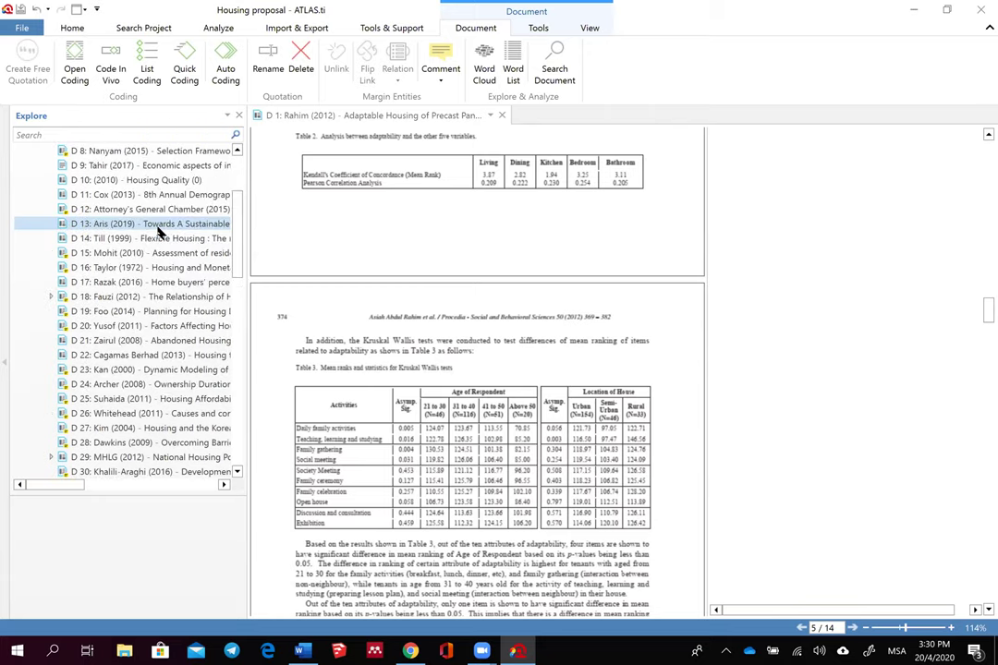
double_click(162, 285)
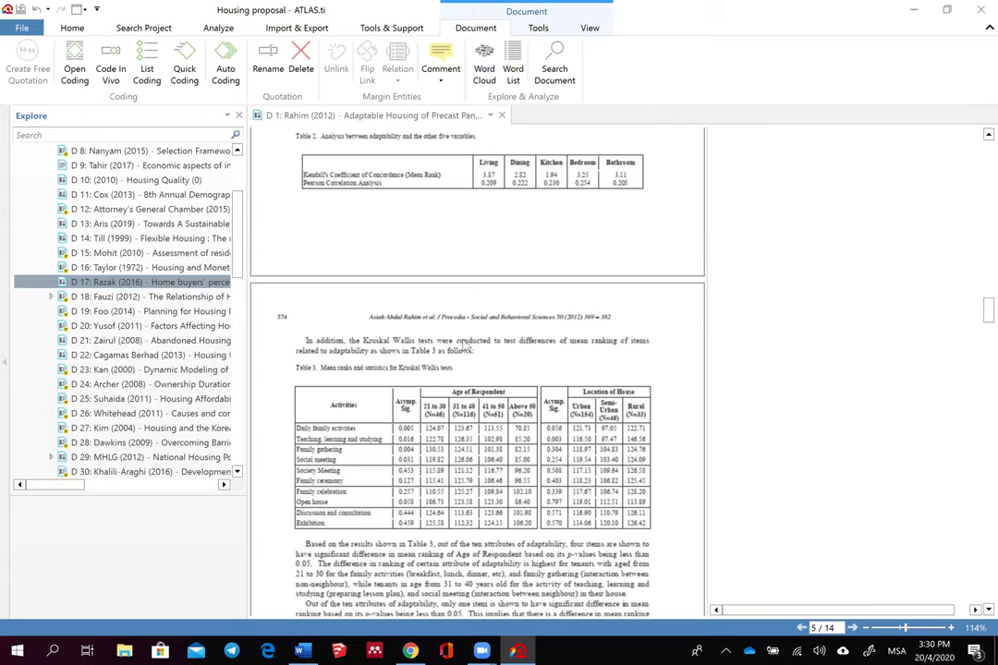
drag(619, 339, 769, 352)
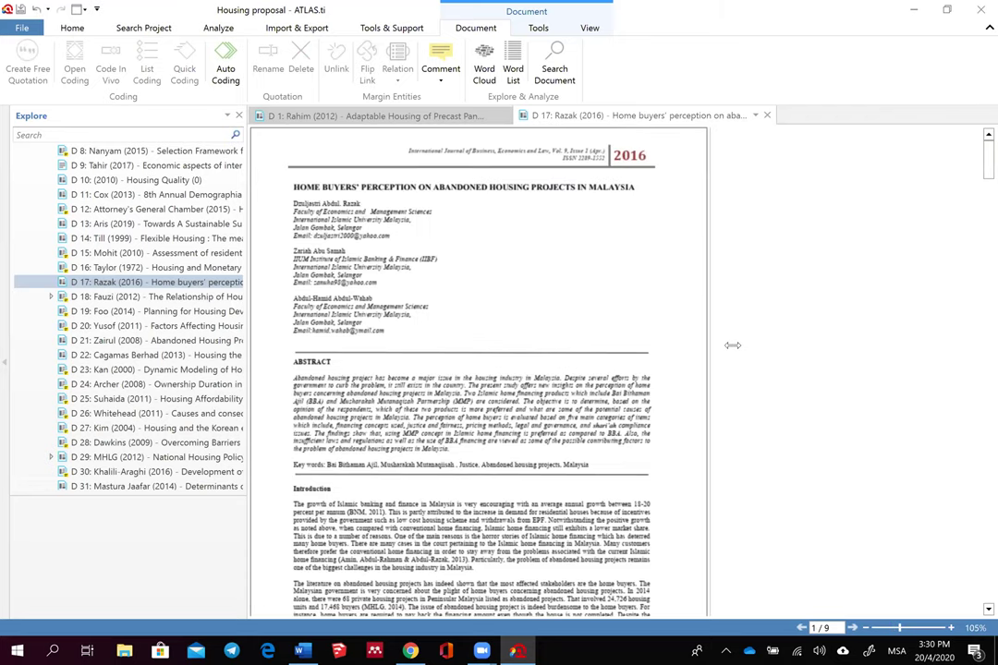
Step: Code the first Introduction sentence of D 17, "The growth of Islamic banking and finance", with "1) Background study"
scroll(480, 410, down, 4)
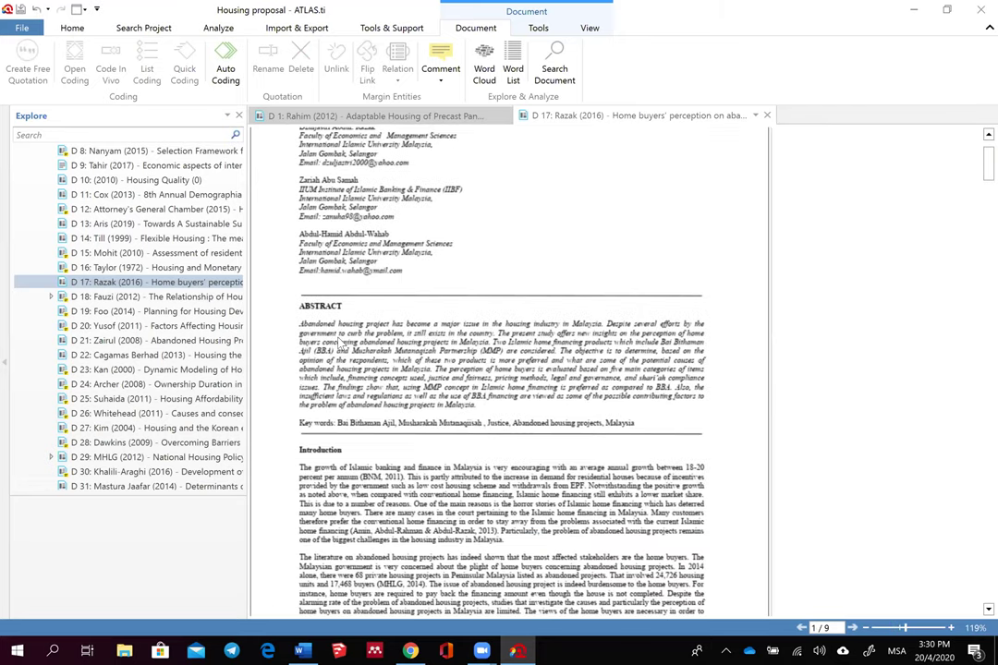
scroll(257, 247, down, 1)
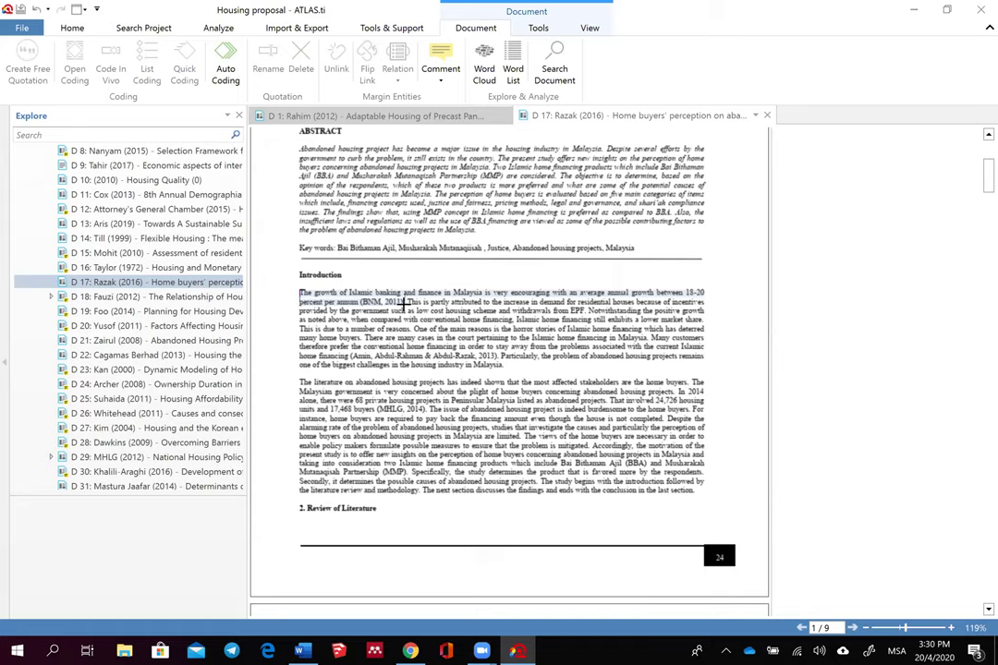
drag(298, 292, 404, 303)
scroll(146, 255, down, 4)
scroll(146, 255, down, 12)
scroll(132, 211, up, 1)
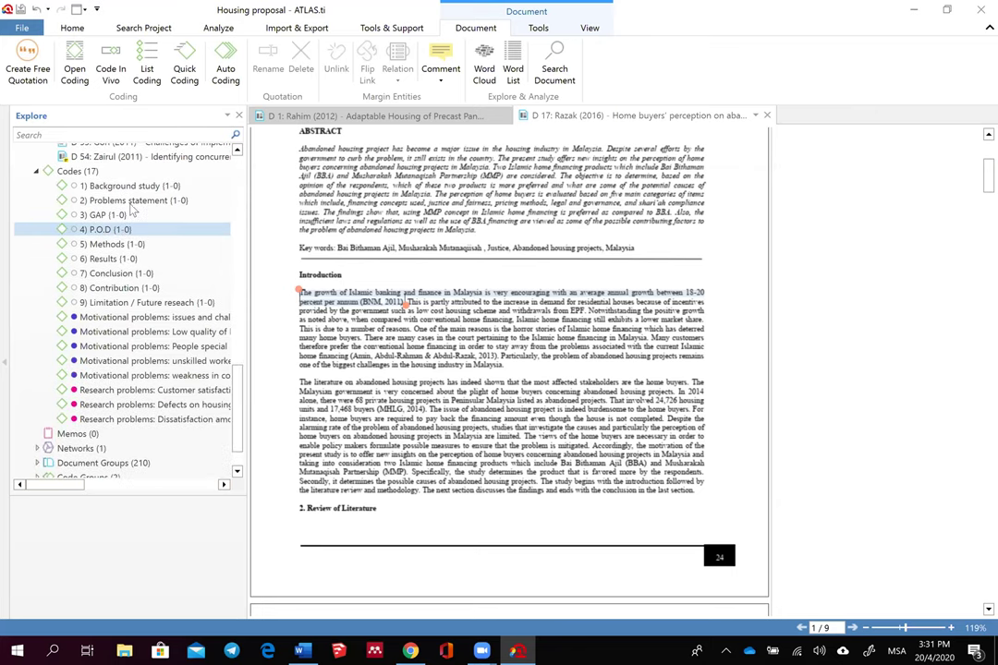
click(138, 200)
drag(148, 189, 334, 309)
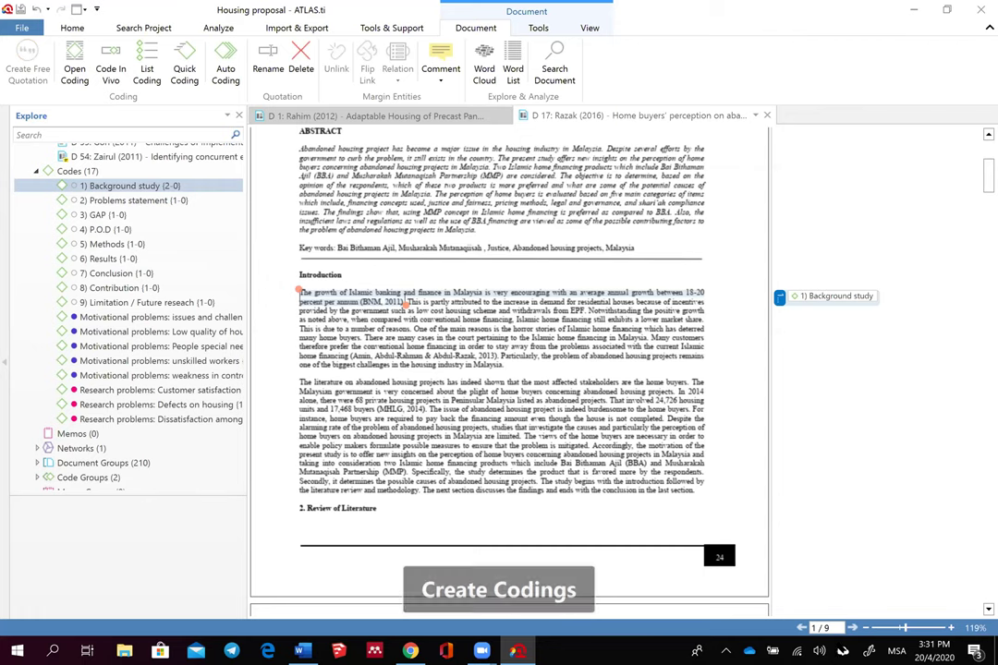
Step: Delete the "1) Background study" quotation from the first Introduction sentence of D 17
click(952, 628)
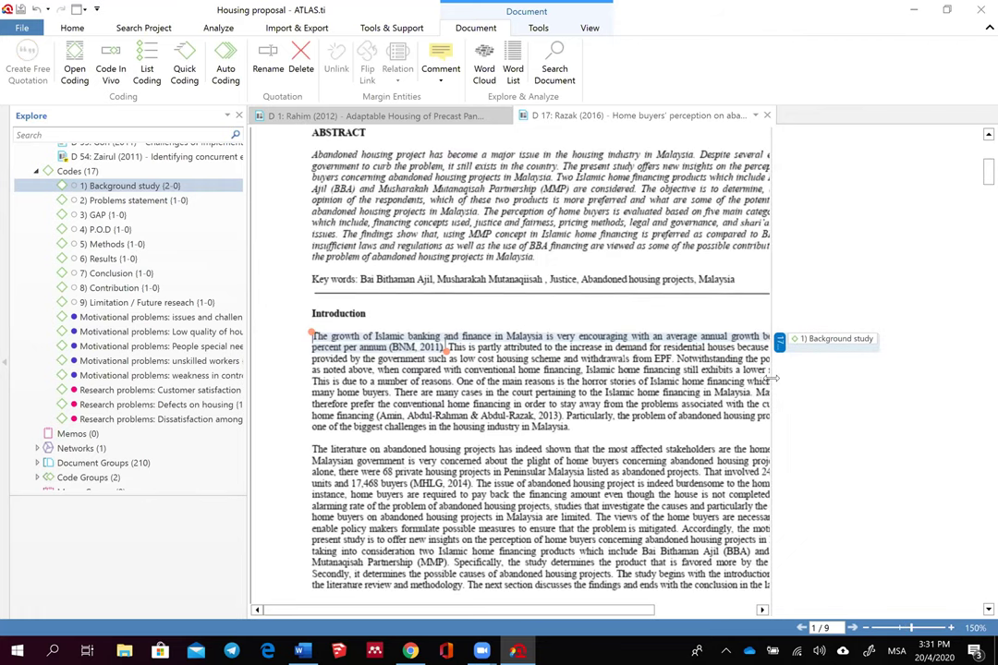
drag(775, 378, 904, 378)
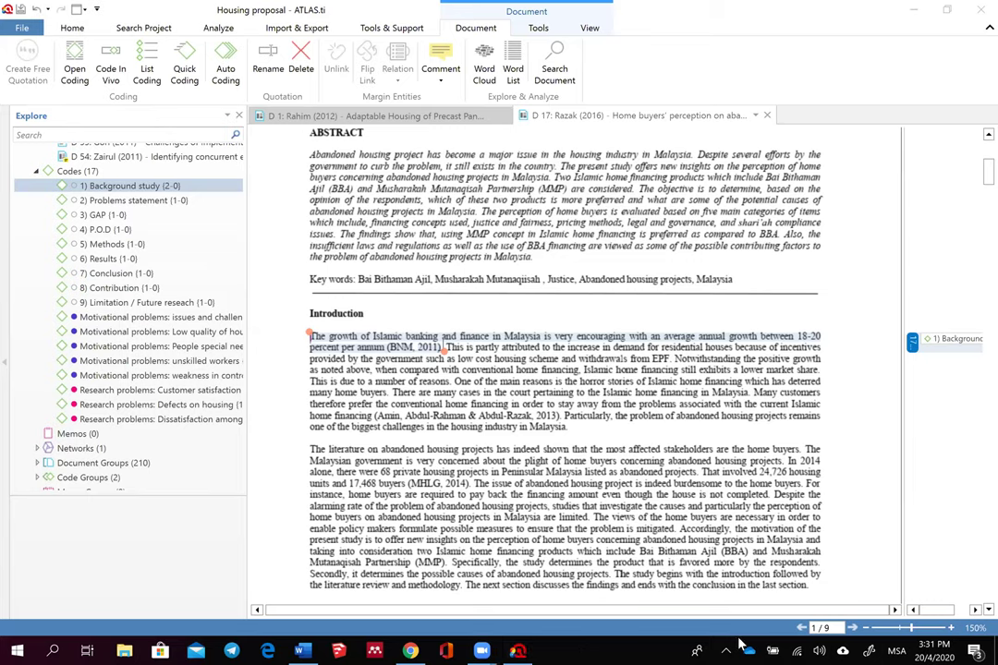
click(760, 349)
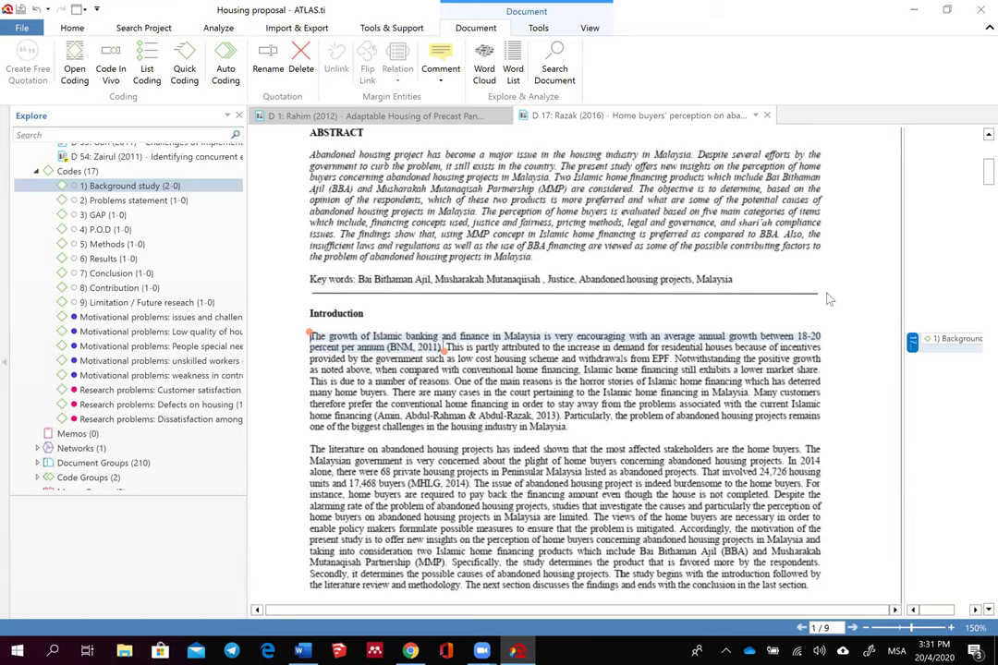
right_click(913, 345)
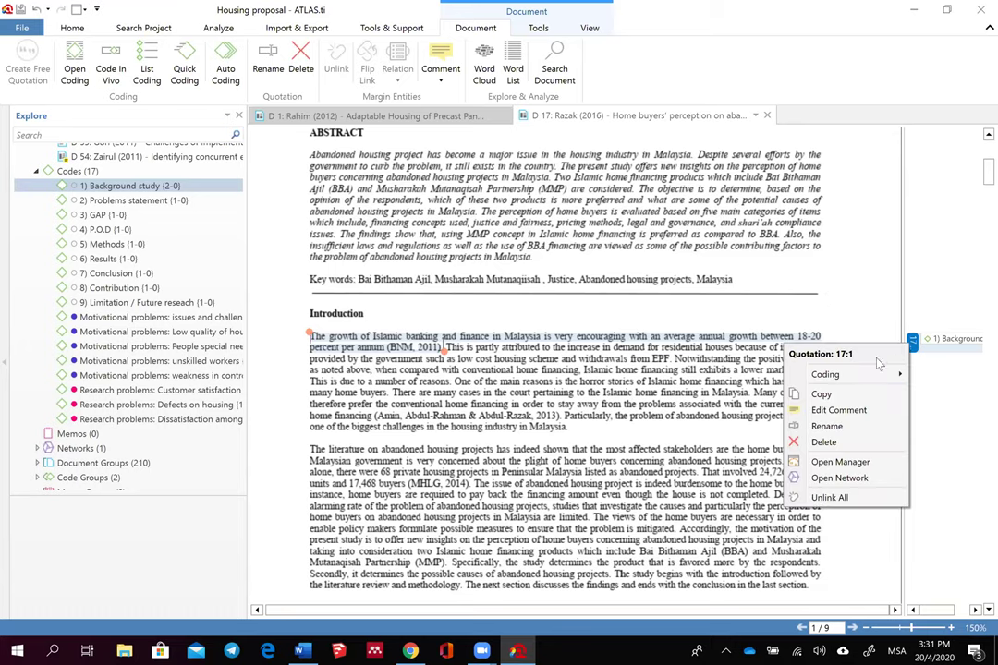
click(814, 444)
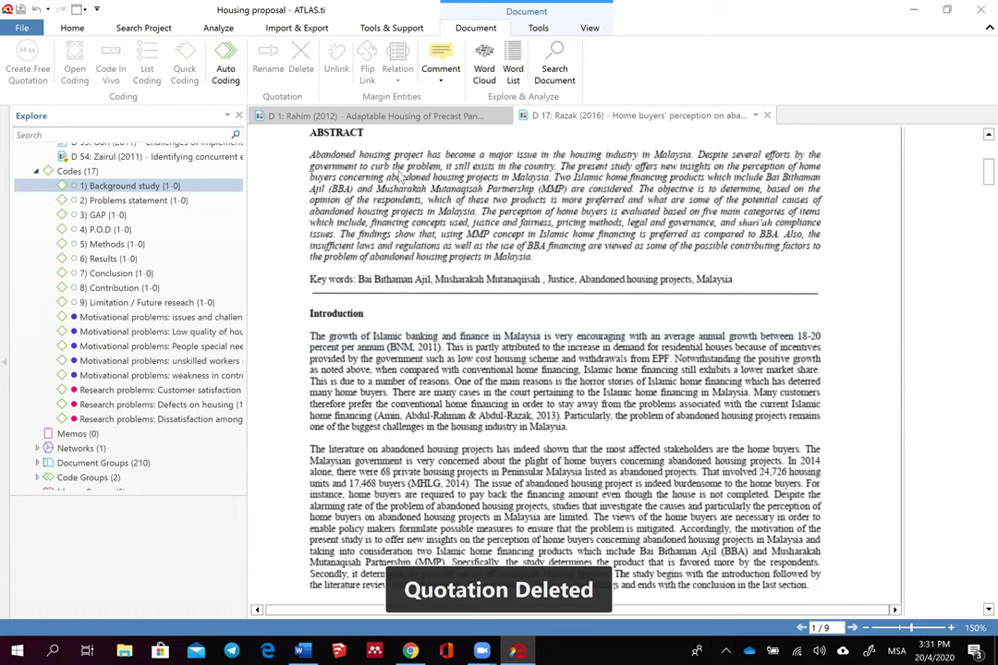
Step: Code the first abstract sentence of D 17 with "2) Problems statement" and the "Despite several efforts" sentence with "3) GAP"
drag(309, 156, 695, 155)
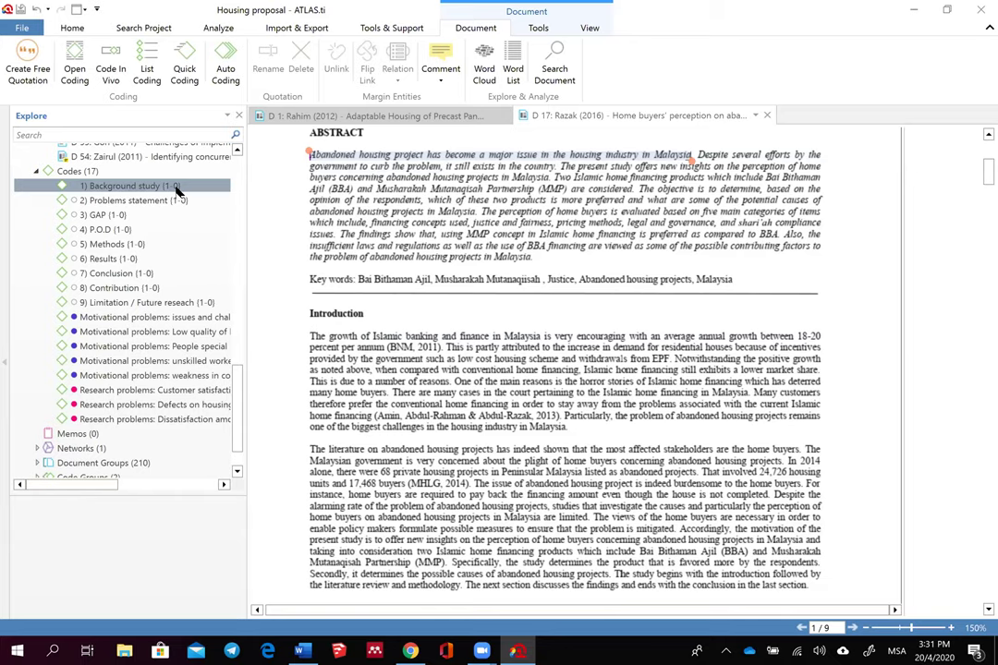
drag(139, 201, 551, 166)
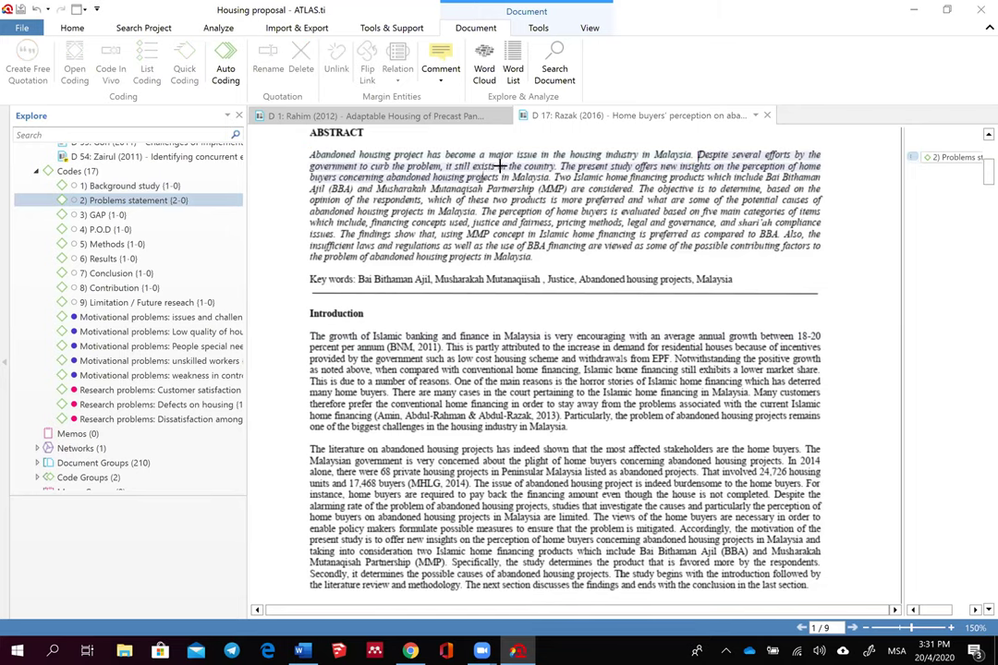
drag(139, 215, 553, 179)
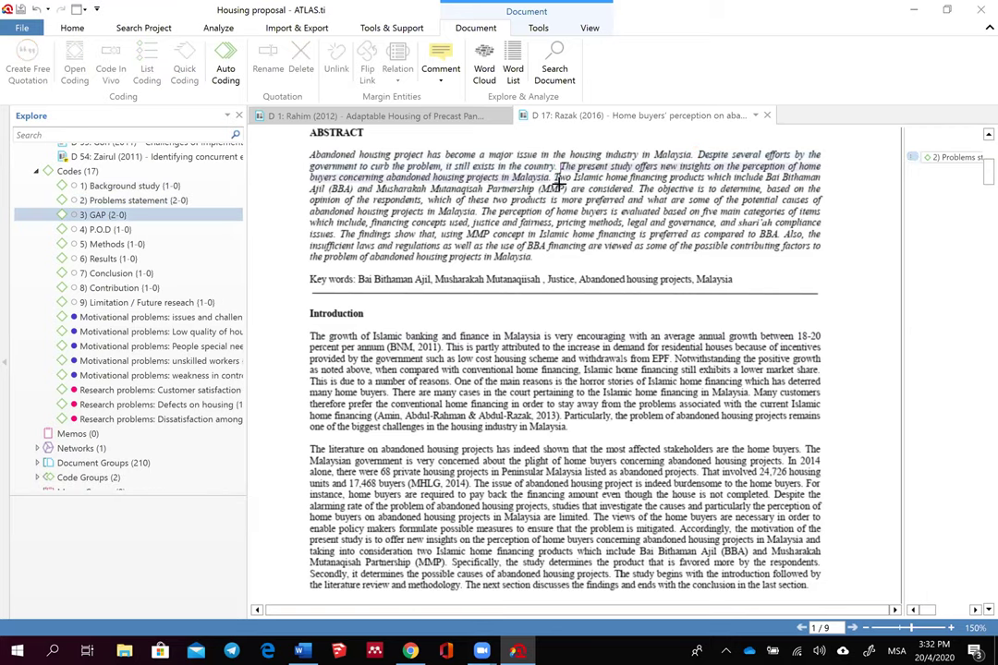
Step: Code the abstract sentence "The present study offers new insights" with "4) P.O.D" and "Two Islamic home financing products" with "5) Methods"
click(107, 229)
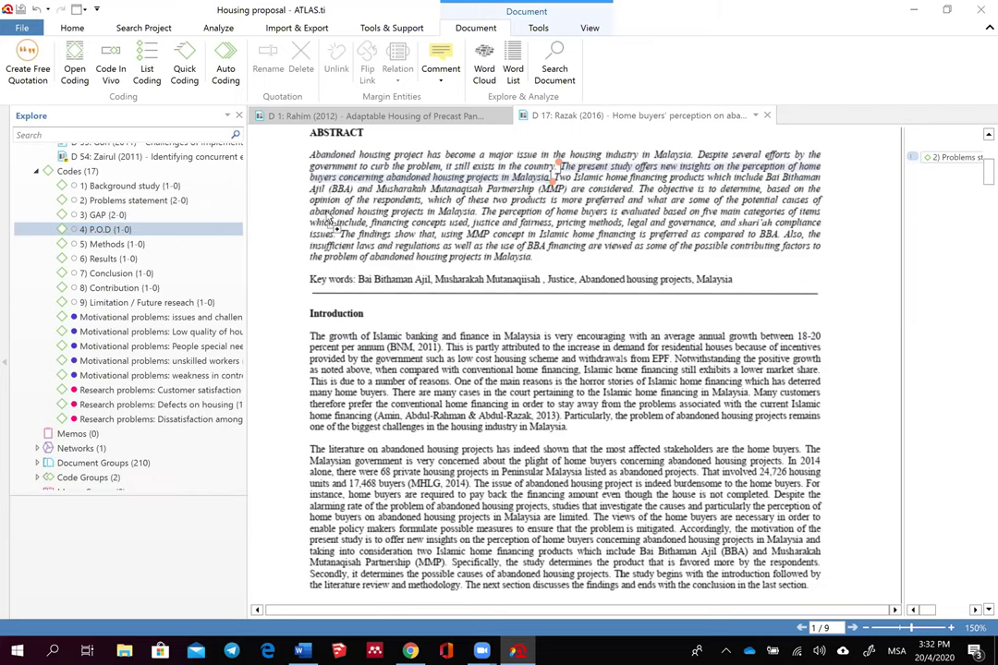
drag(552, 178, 626, 192)
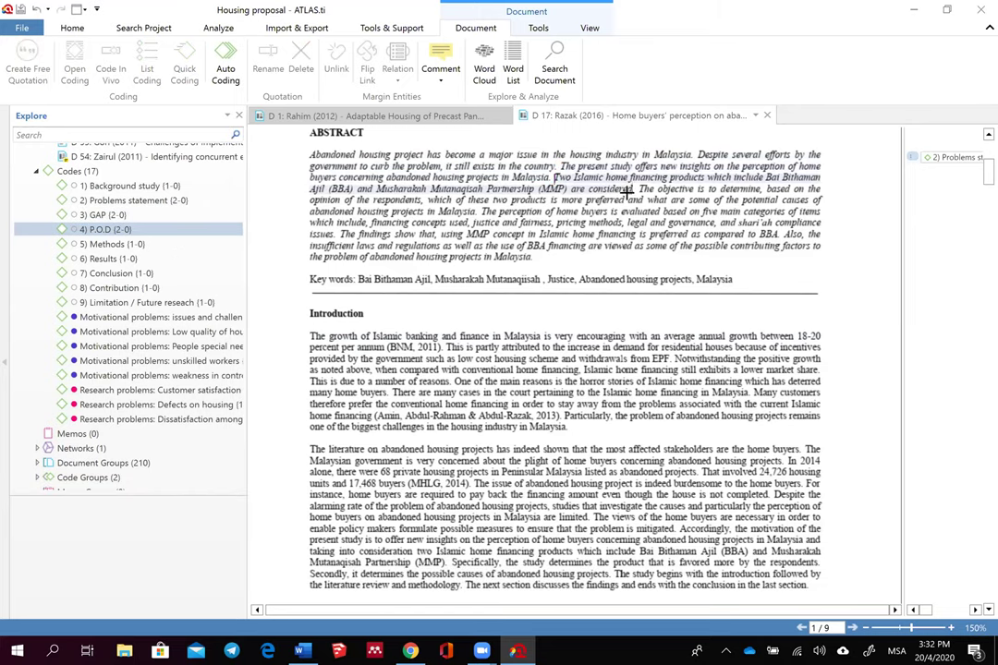
ctrl+click(111, 244)
drag(110, 244, 416, 188)
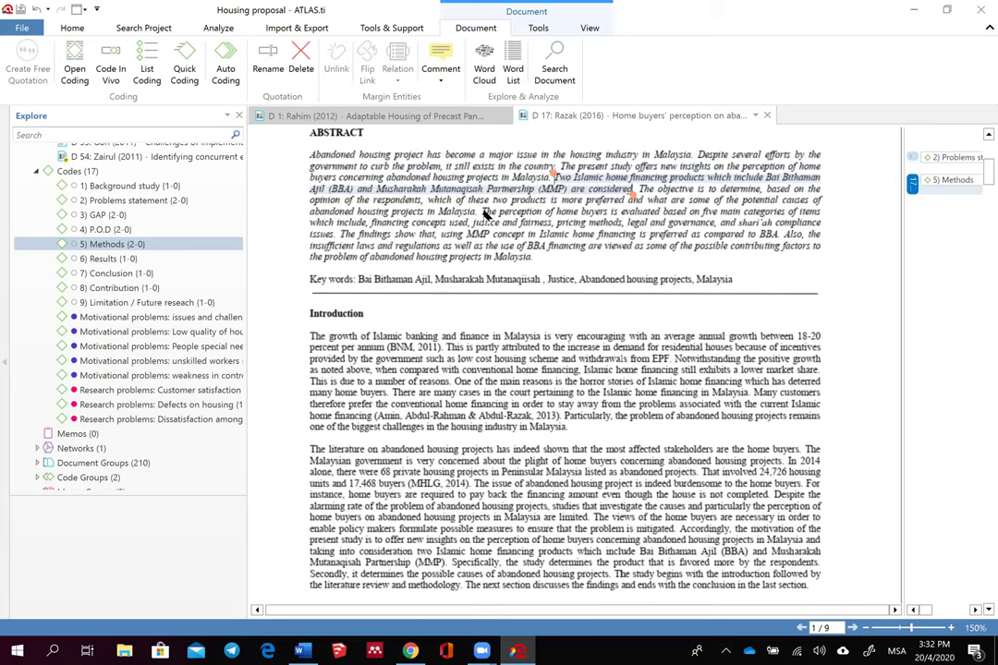
Step: Code the abstract sentence "The findings show that, using MMP concept" with "6) Results" and the first Introduction sentence with "1) Background study"
drag(483, 211, 781, 234)
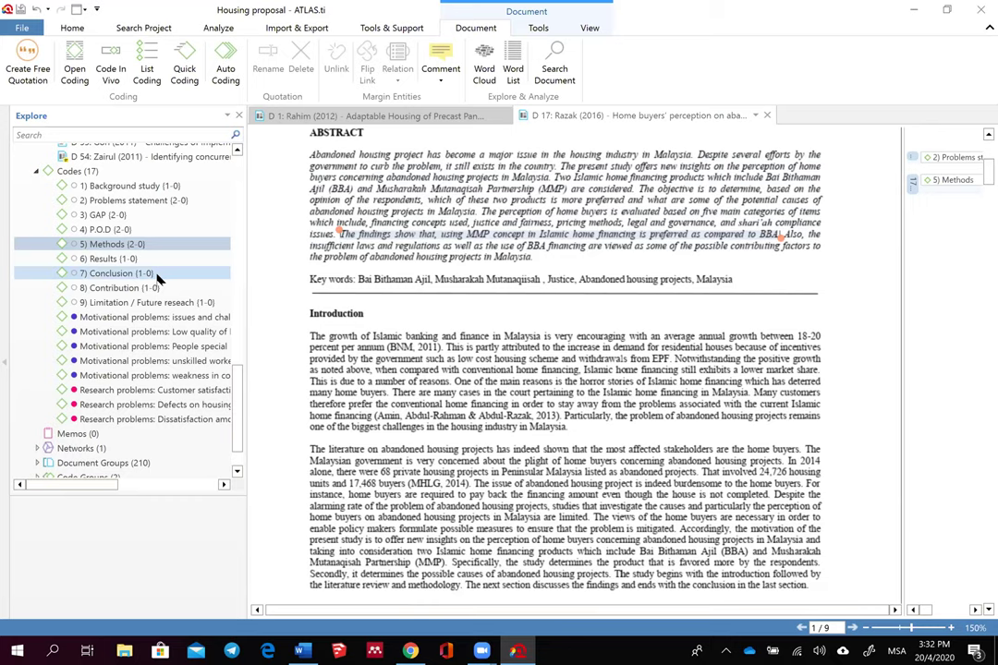
drag(159, 266, 407, 229)
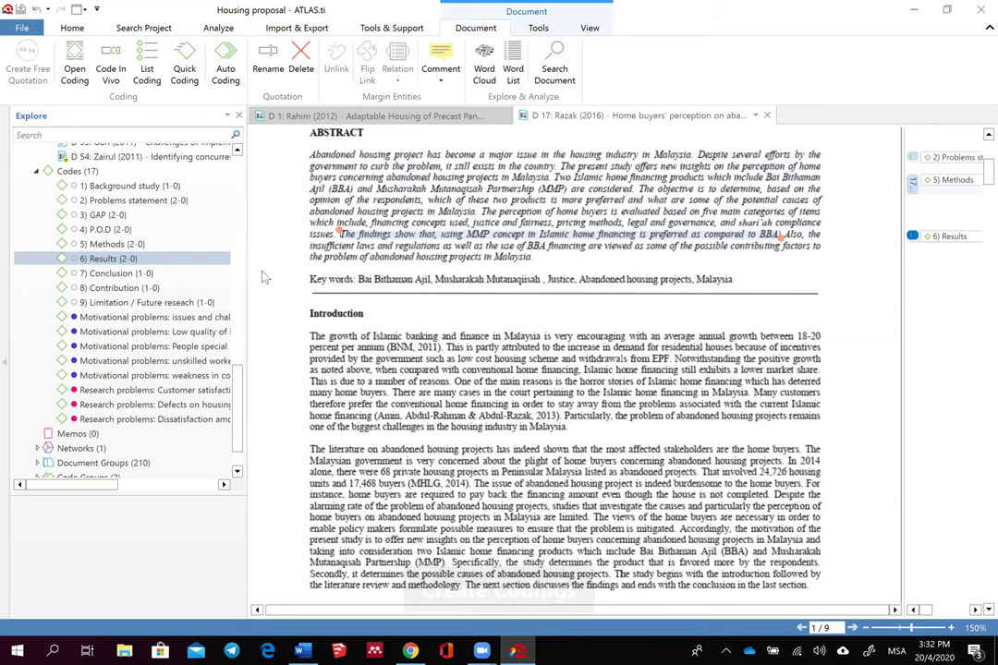
click(311, 337)
shift+click(443, 347)
click(216, 186)
drag(365, 324, 370, 331)
Step: Code the last paragraph before the References, "The study utilizes only descriptive statistics", with "9) Limitation / Future reseach"
scroll(457, 398, down, 8)
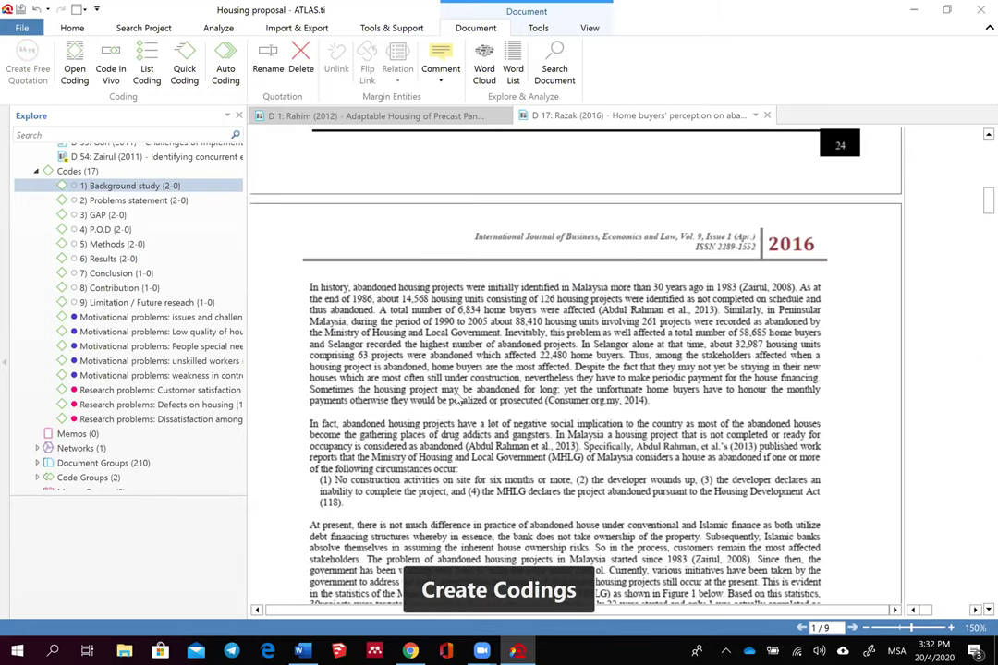
scroll(455, 404, down, 10)
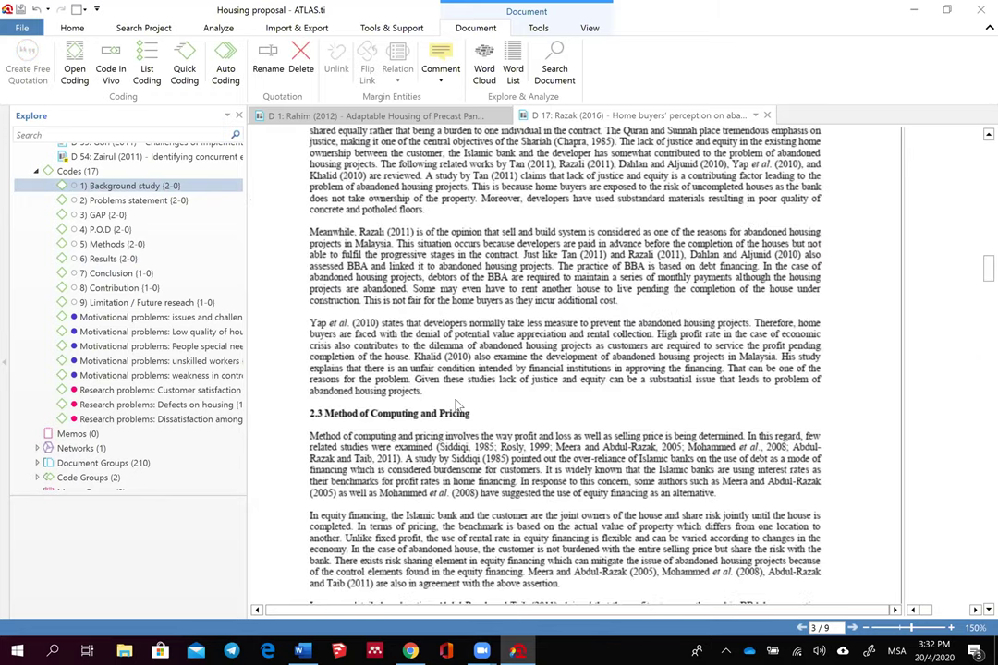
scroll(456, 404, down, 8)
scroll(458, 404, down, 20)
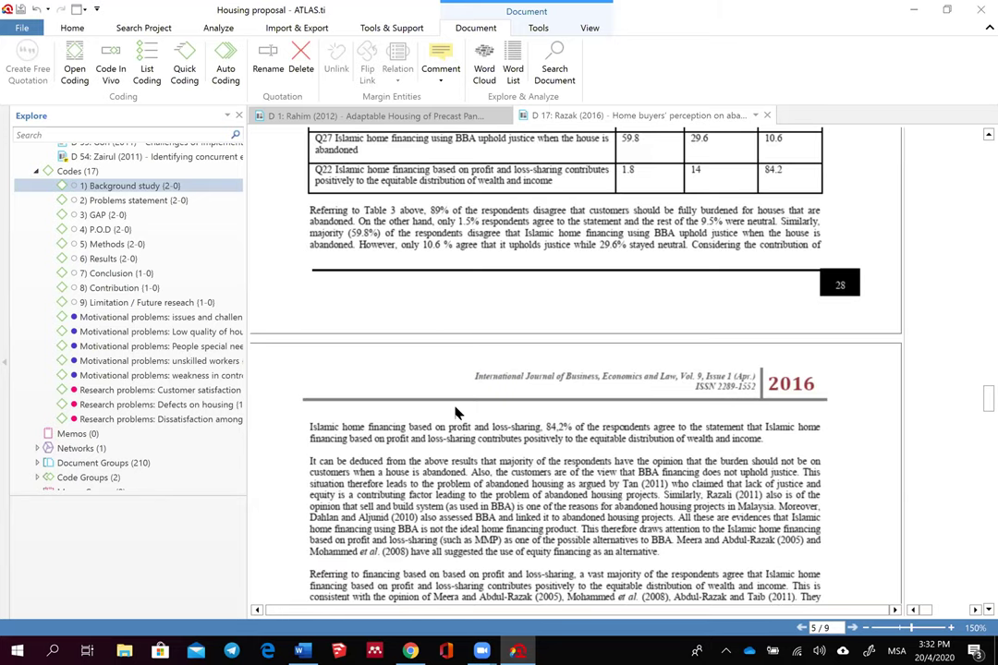
scroll(456, 420, up, 3)
scroll(456, 421, down, 6)
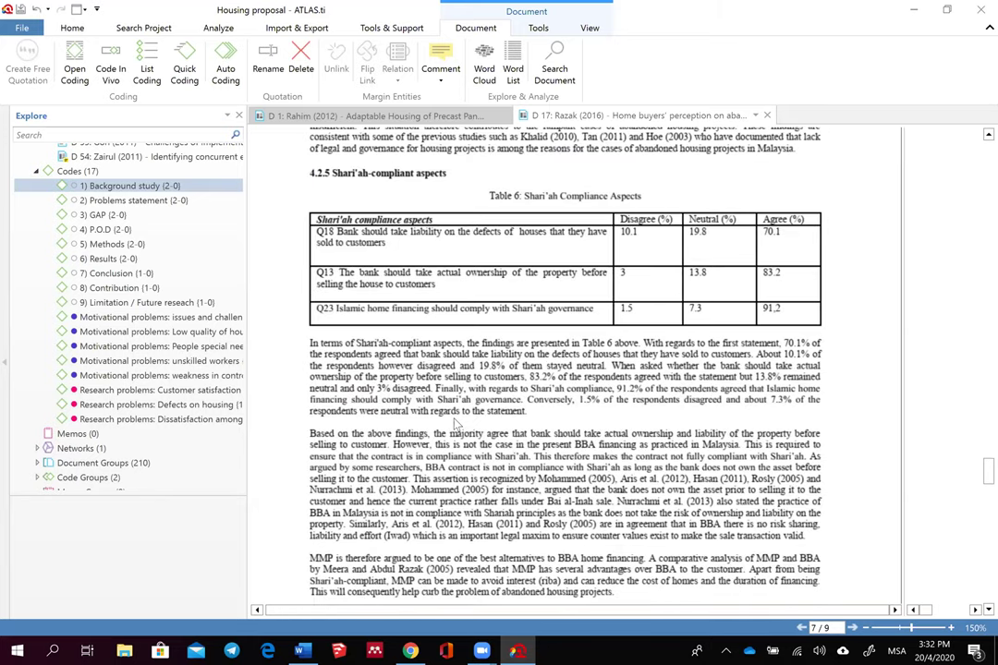
scroll(454, 426, down, 15)
scroll(453, 426, up, 6)
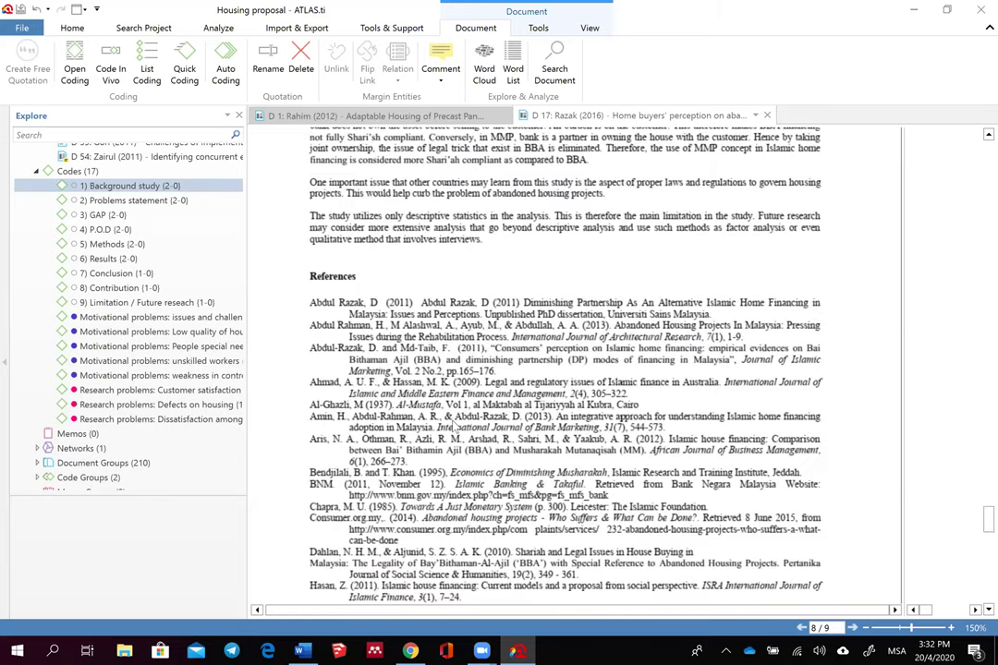
scroll(454, 426, up, 5)
scroll(453, 426, down, 1)
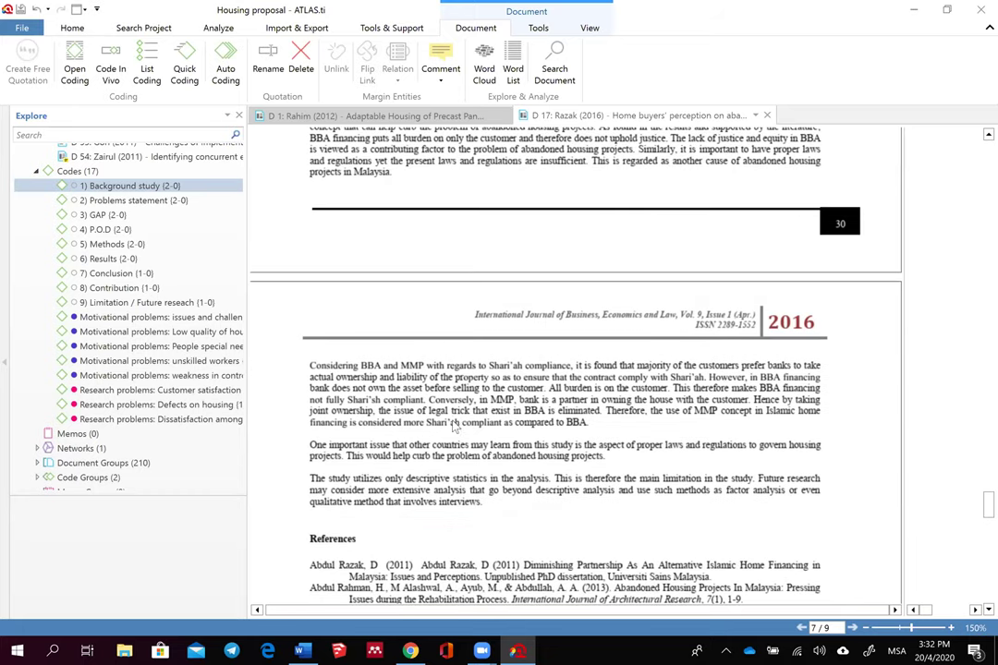
drag(309, 479, 495, 509)
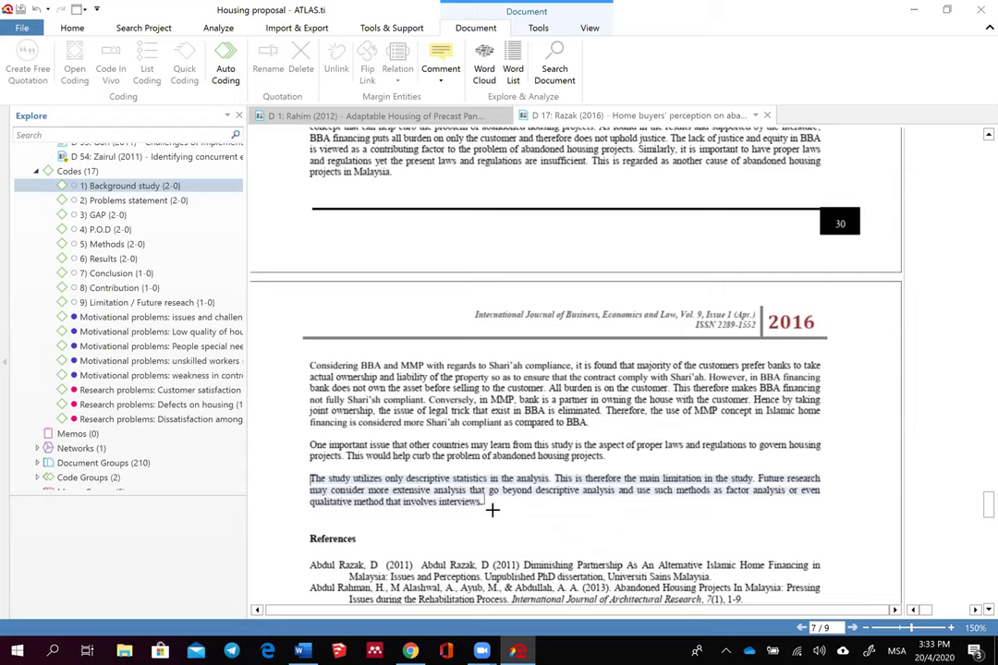
drag(492, 509, 493, 509)
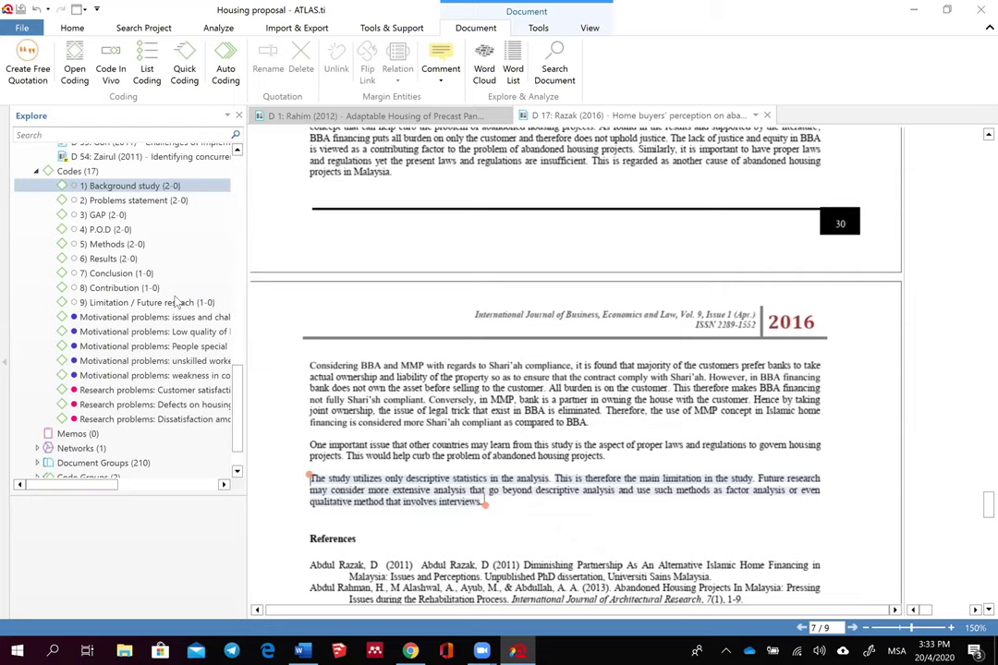
drag(158, 314, 362, 497)
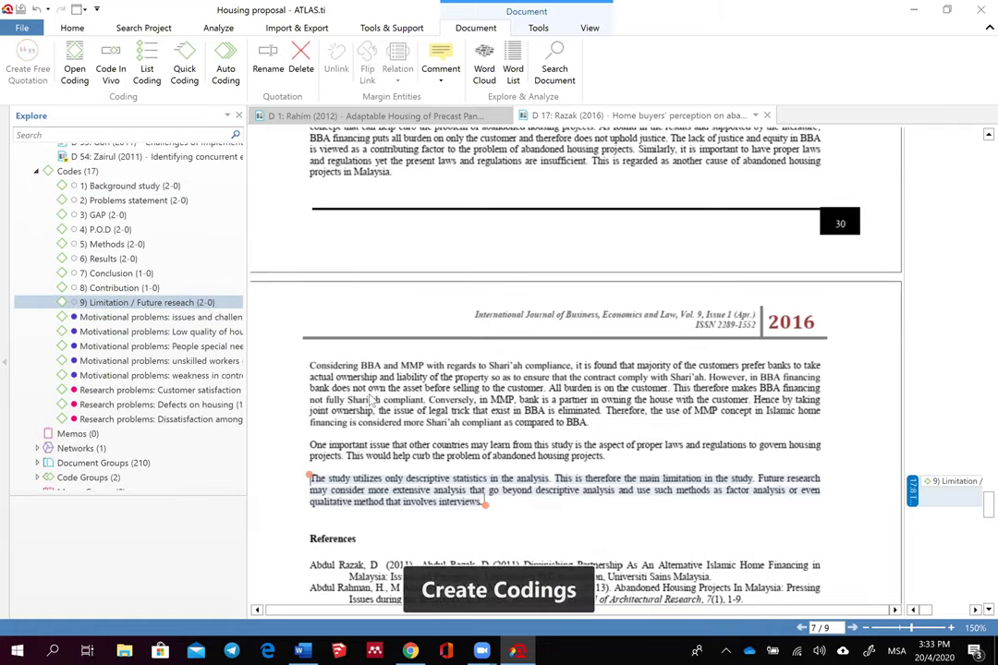
Step: Code the first two sentences of section 5 with "7) Conclusion" and its "The findings show that, while majority" sentence with "8) Contribution"
scroll(370, 401, up, 1)
scroll(369, 400, up, 1)
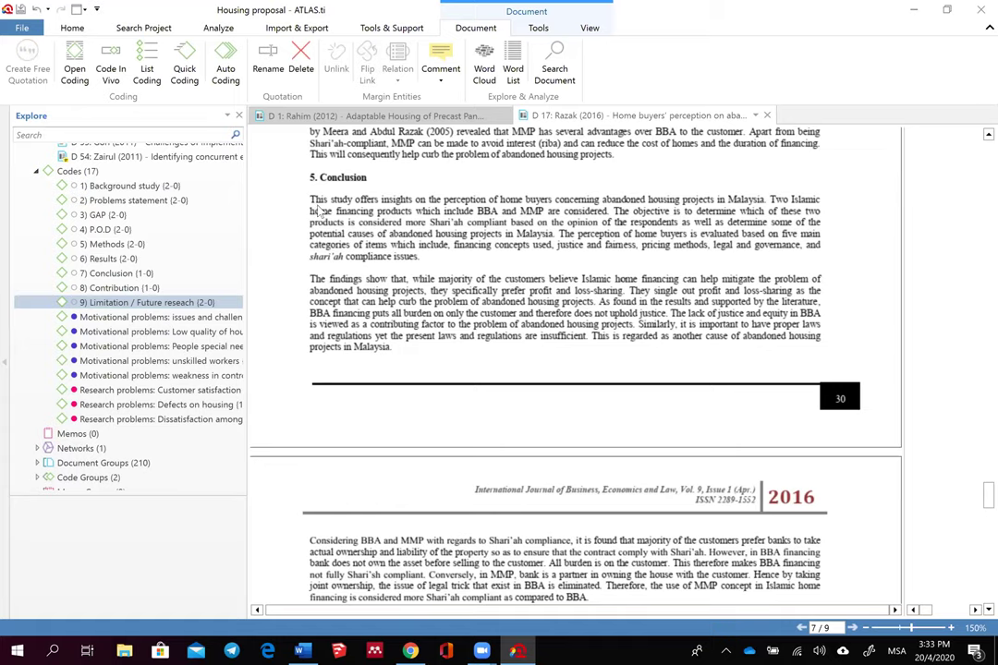
drag(314, 200, 420, 259)
drag(487, 234, 611, 211)
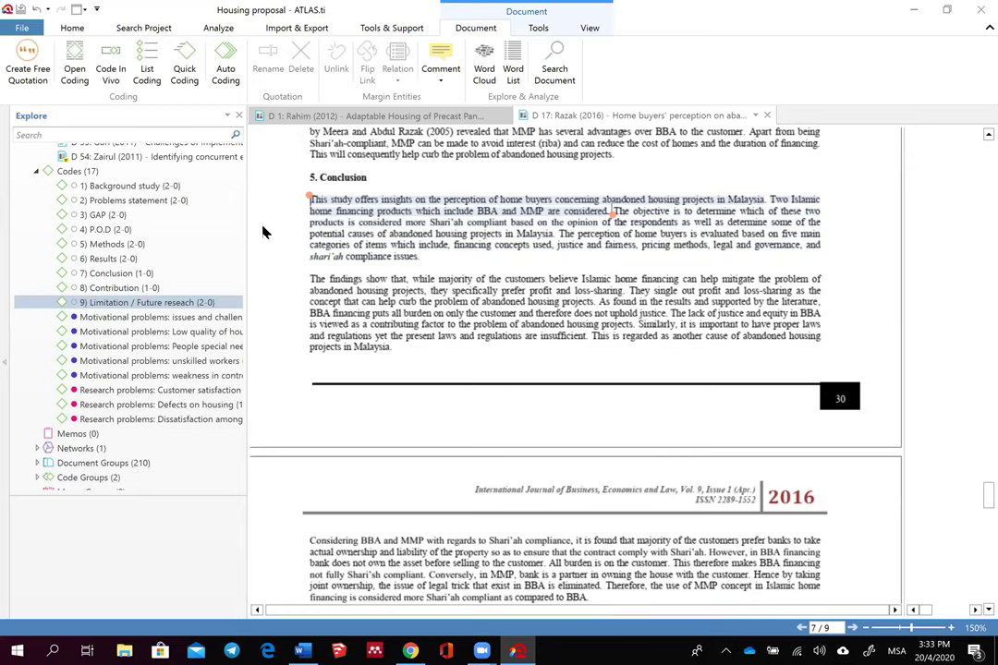
click(116, 273)
drag(352, 220, 354, 222)
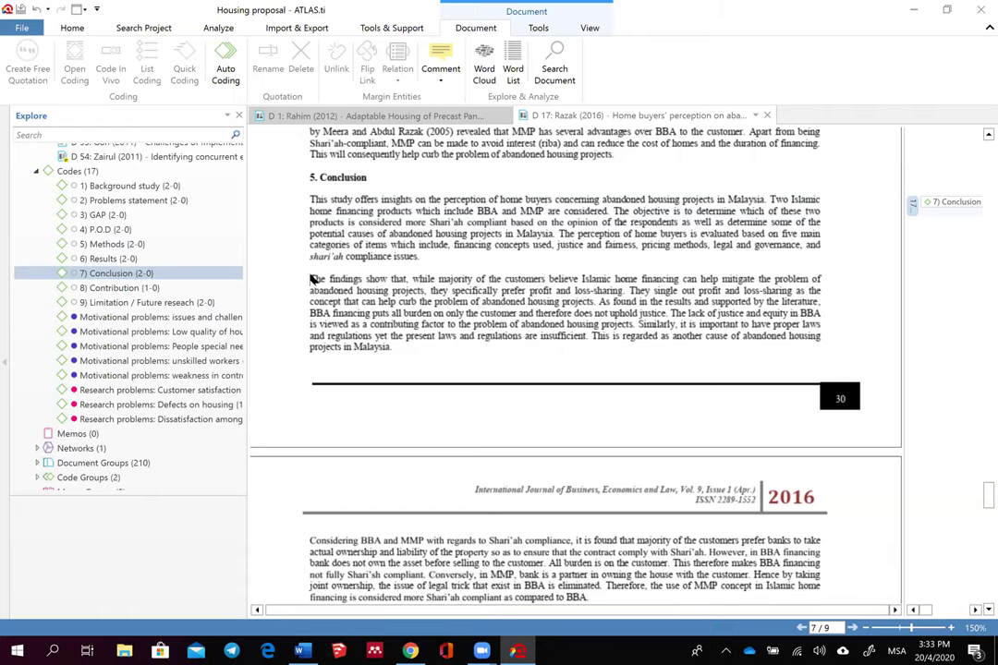
drag(312, 279, 629, 292)
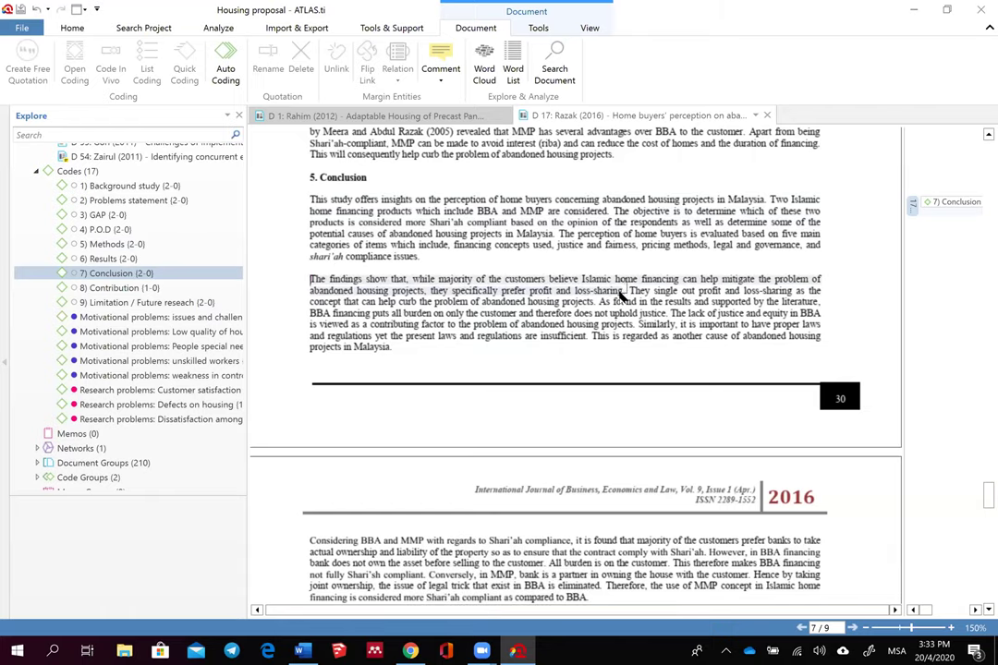
drag(109, 287, 314, 259)
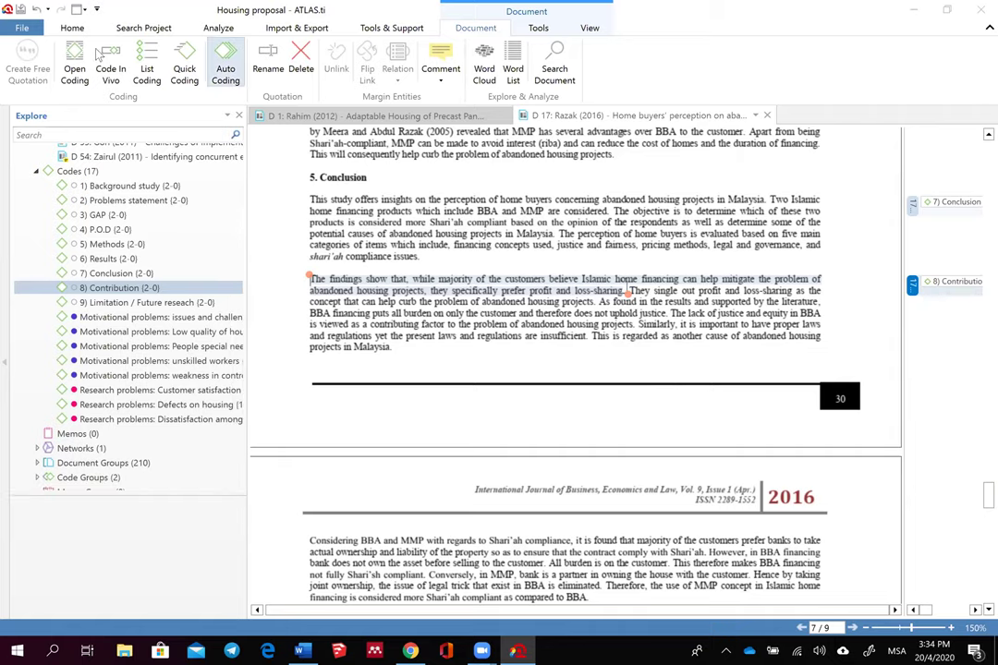
Step: Create a code group named "Literature Review" from the nine numbered codes, 1) Background study to 9) Limitation / Future reseach, in the Code Manager
click(71, 33)
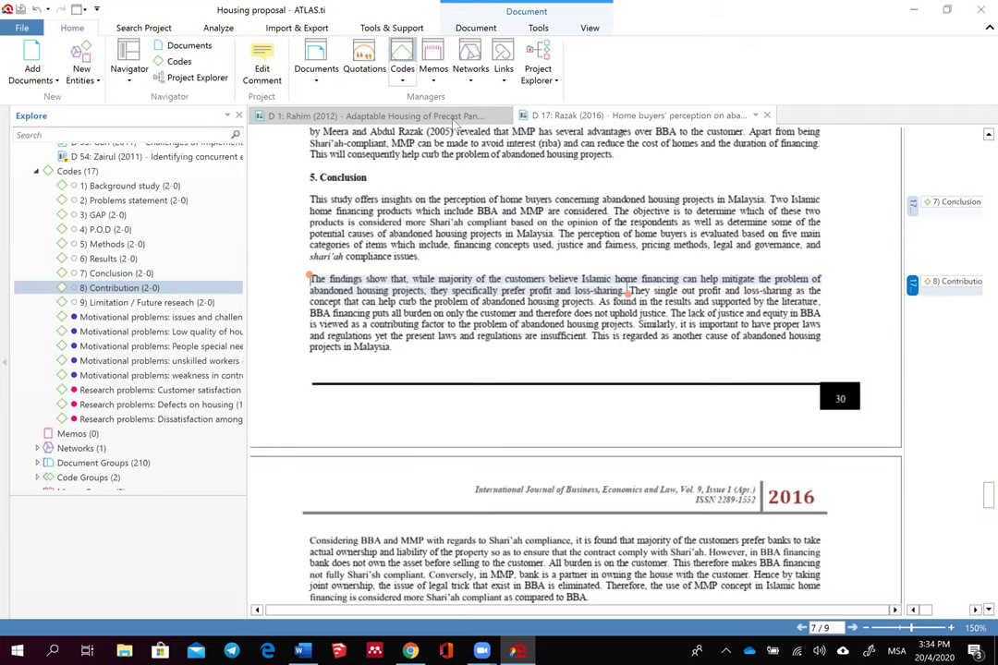
click(402, 69)
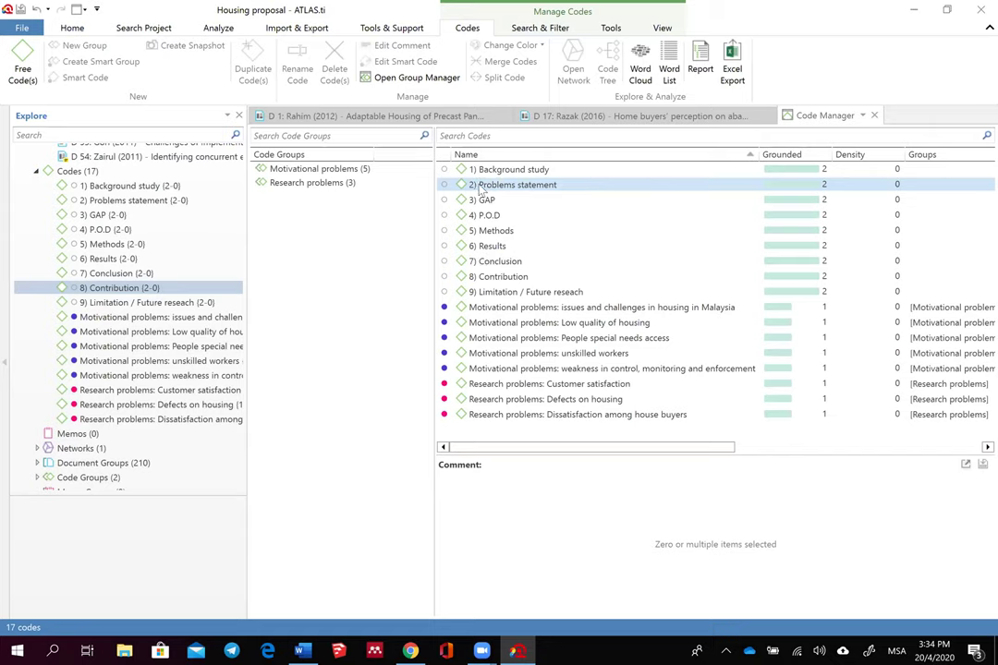
click(494, 175)
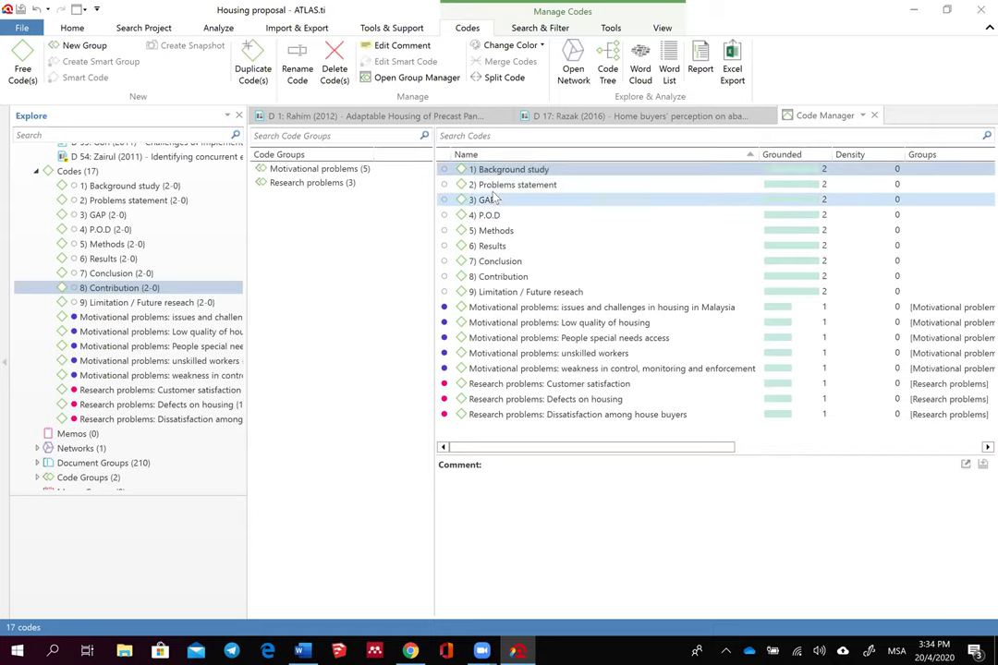
drag(499, 189, 491, 293)
right_click(490, 293)
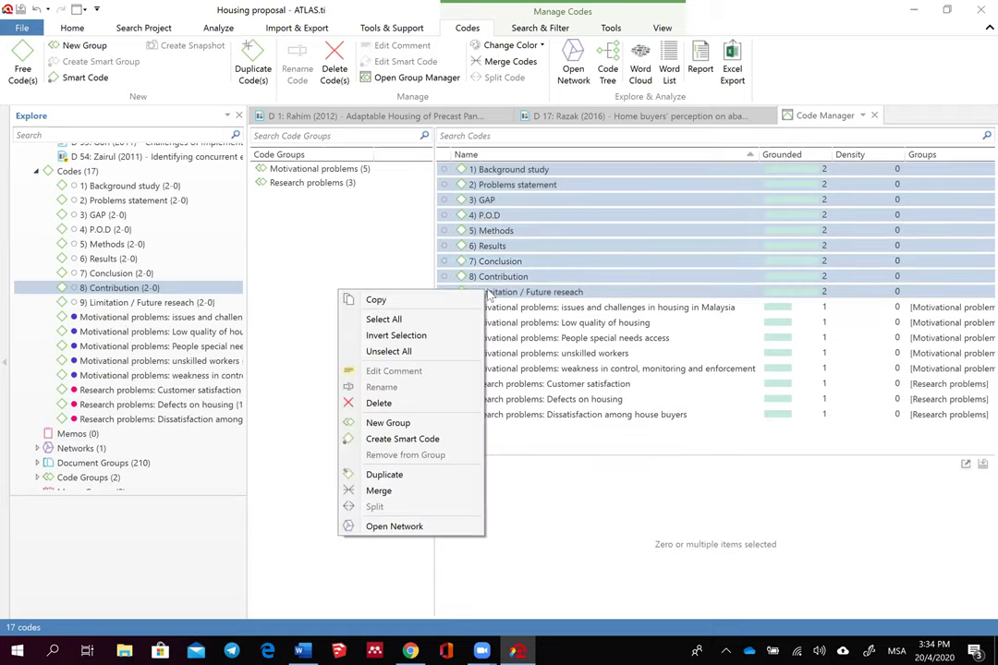
click(410, 426)
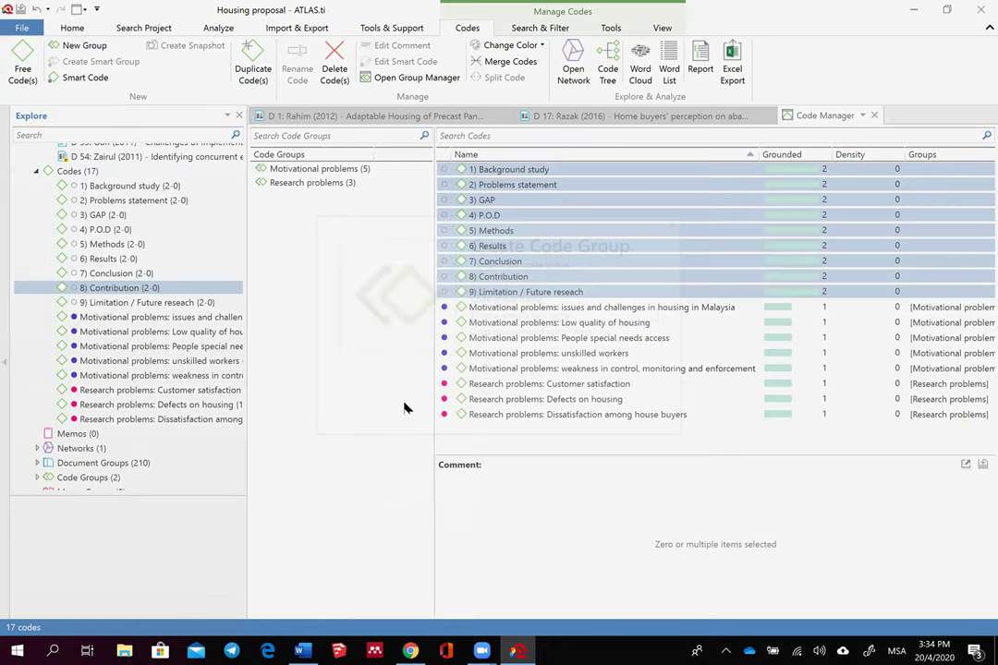
text(Lit)
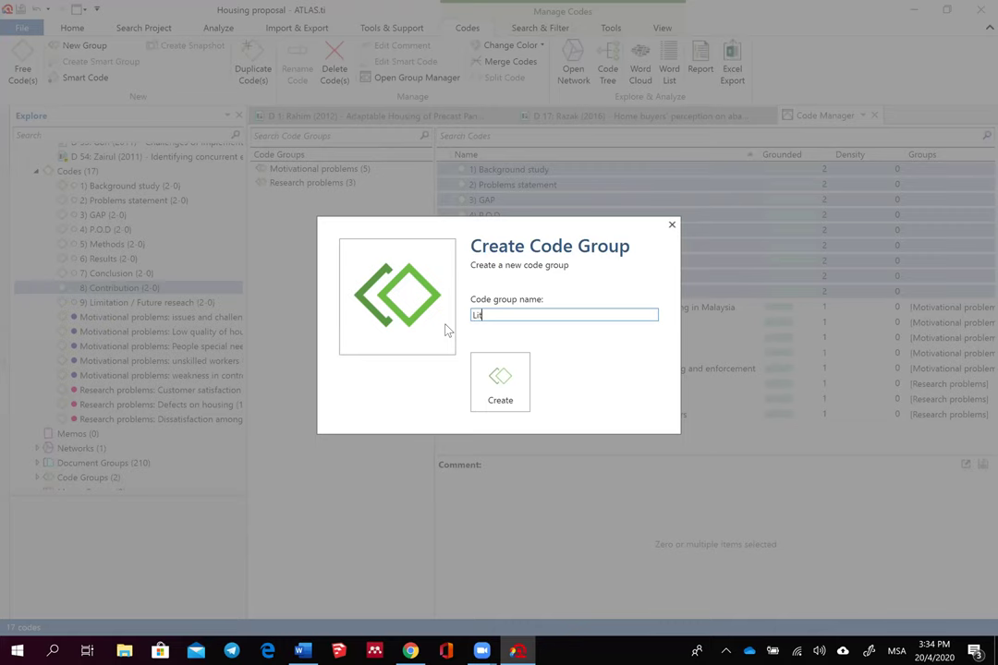
text(erature Review)
click(502, 381)
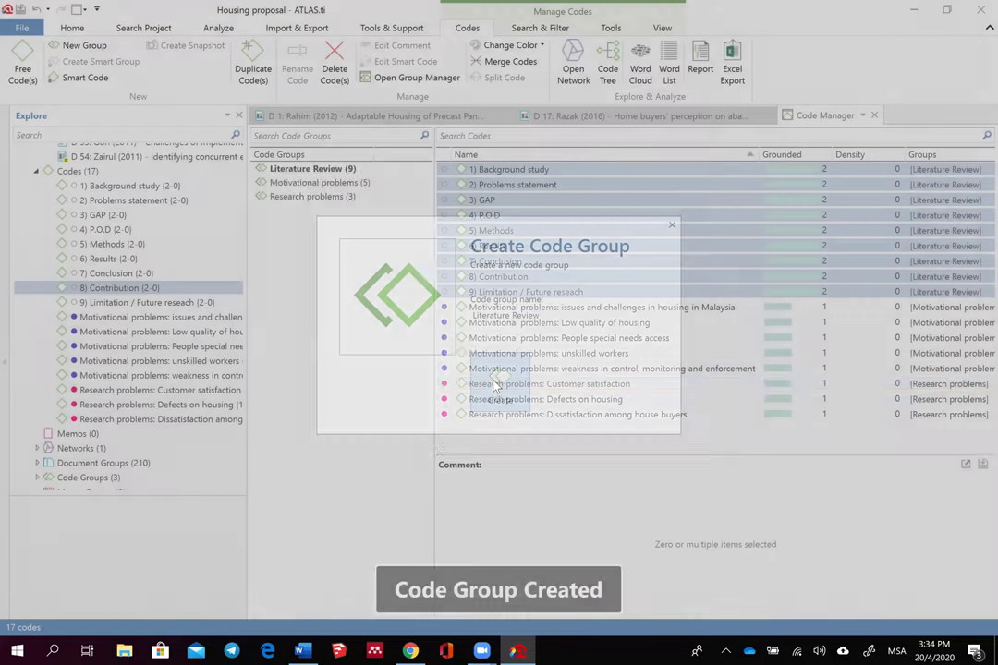
Step: Open the network of the Literature Review code group, maximise its window and fit the diagram to it
click(314, 196)
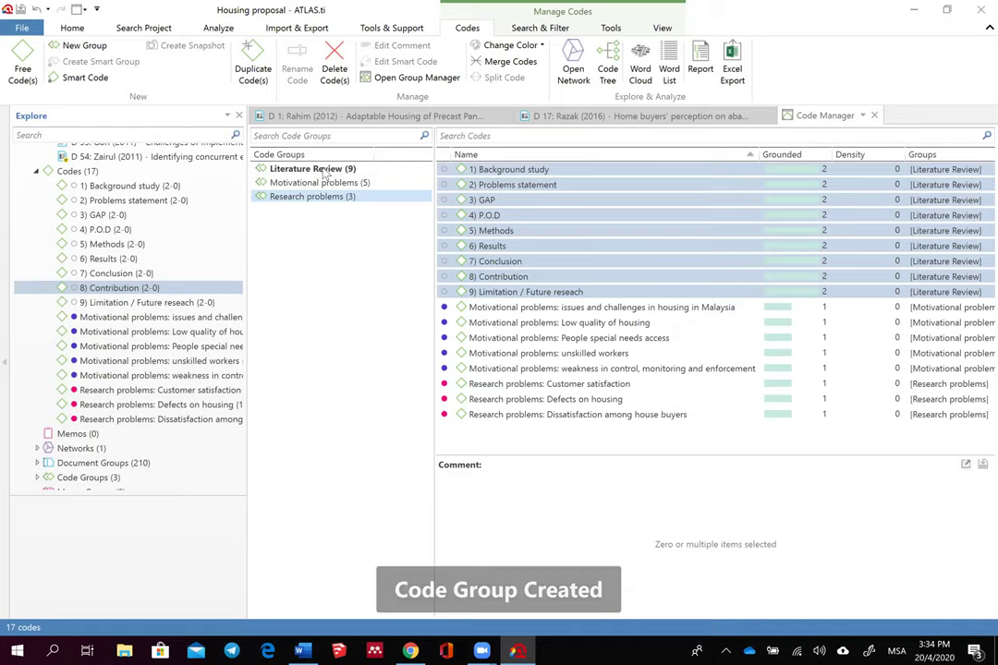
click(315, 170)
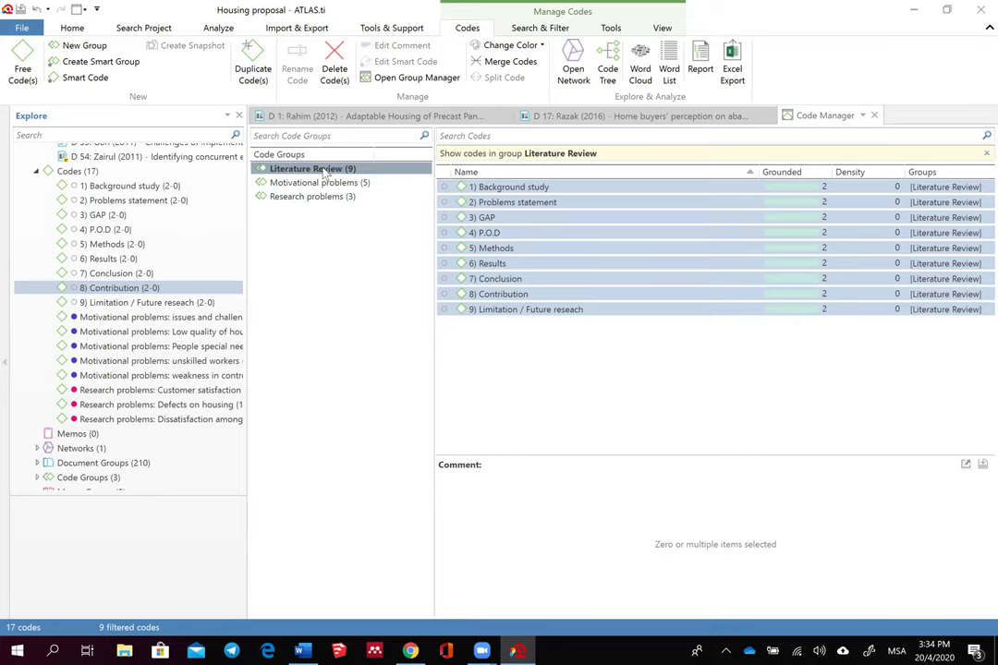
right_click(325, 174)
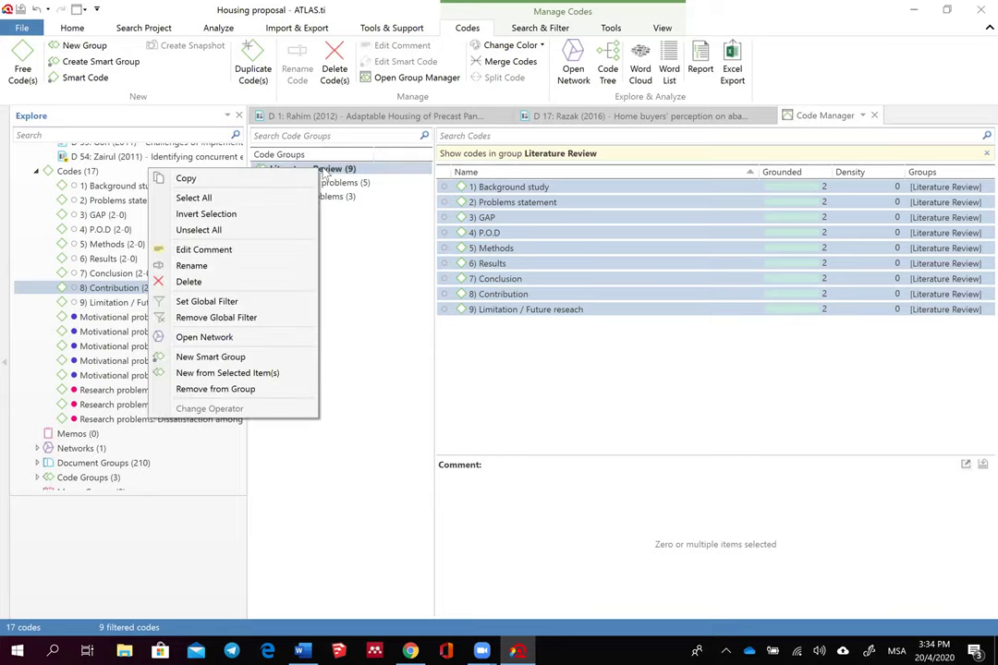
click(403, 327)
click(338, 170)
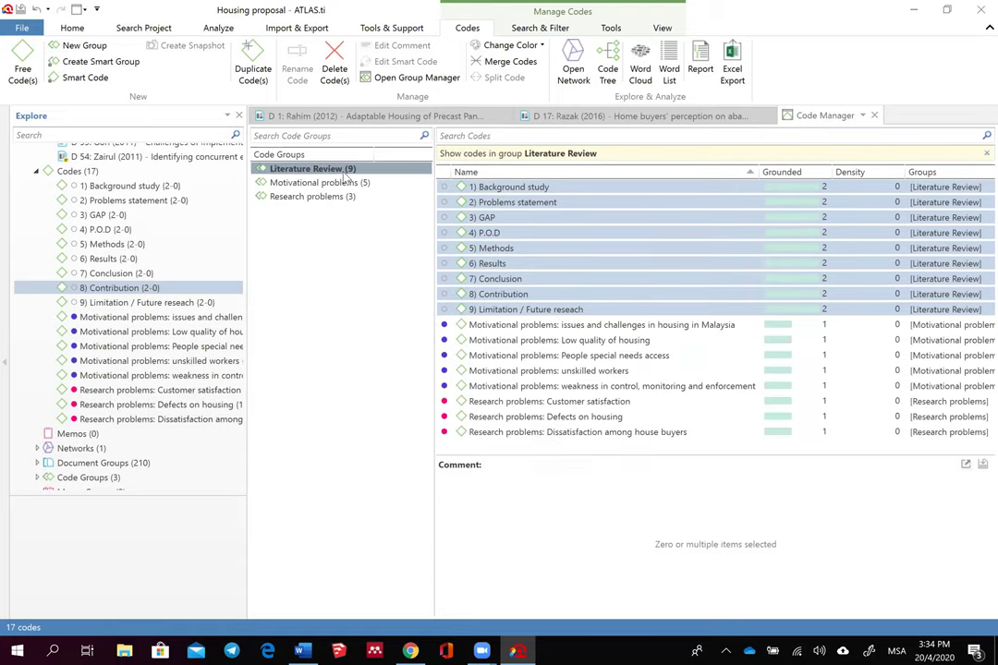
right_click(340, 171)
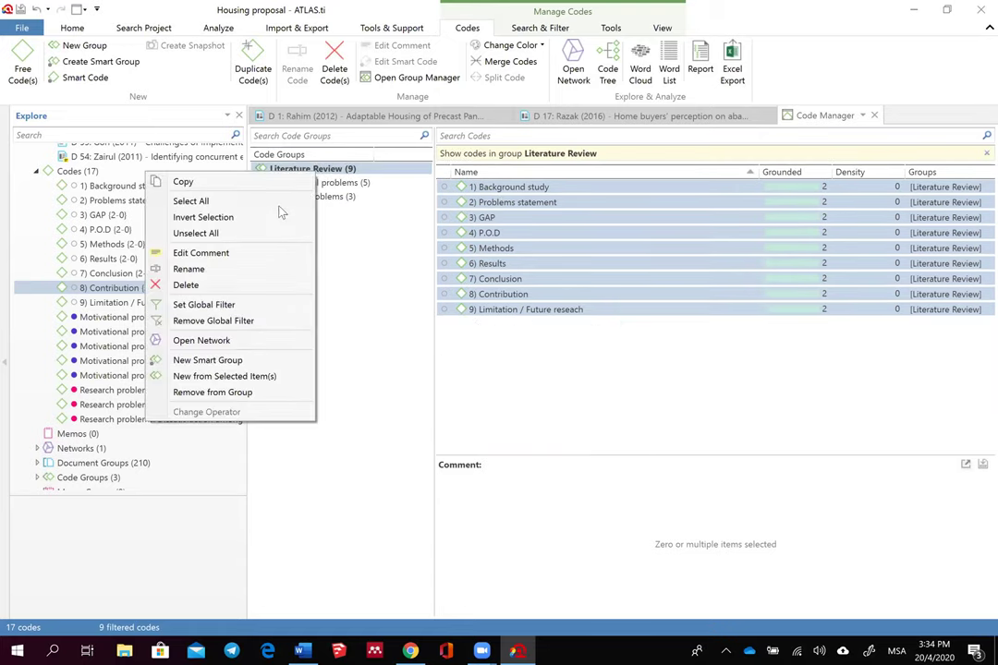
click(233, 341)
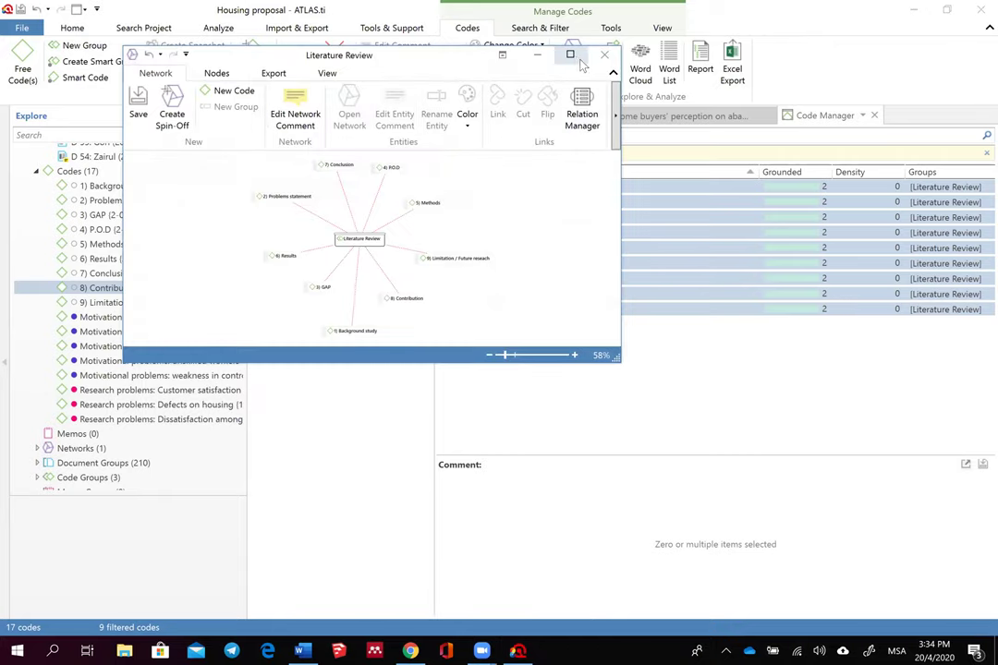
click(570, 54)
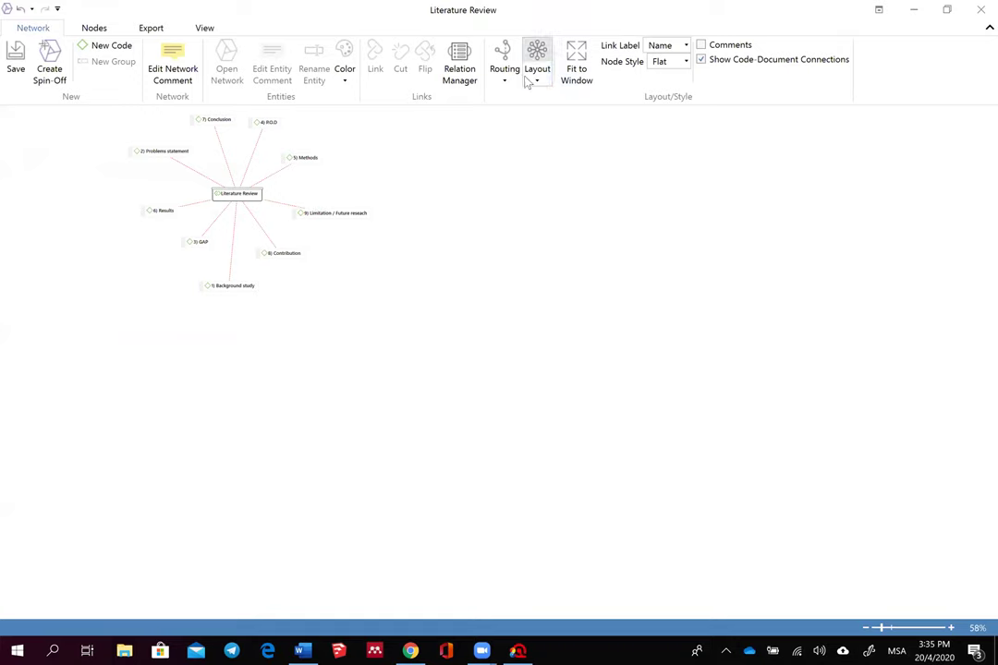
click(575, 74)
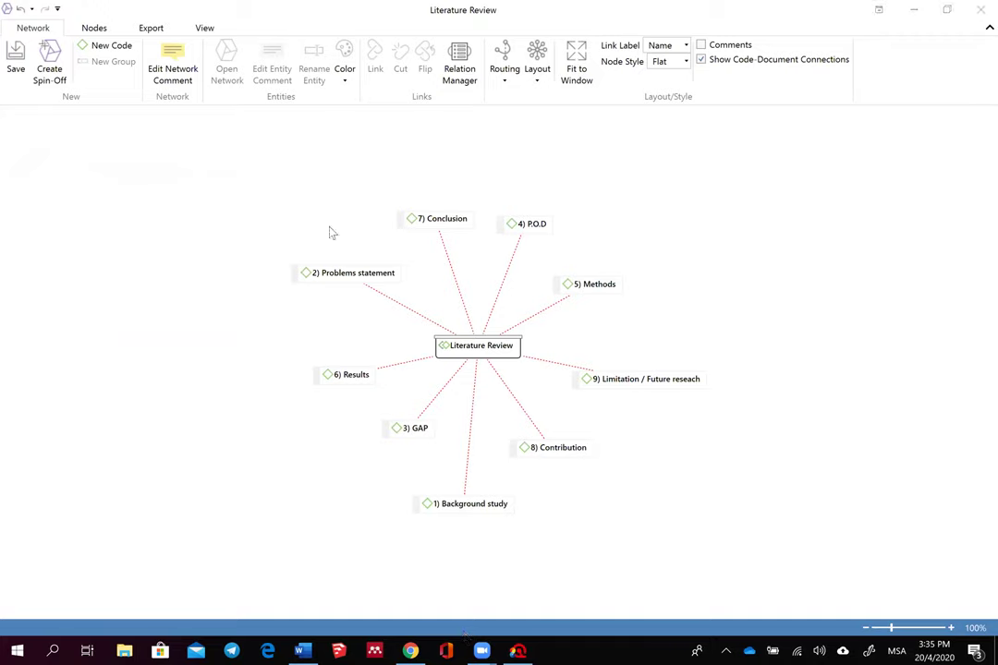
Step: Move the 2) Problems statement and 4) P.O.D nodes further outward and add all common neighbors of 4) P.O.D to the network
drag(342, 273, 331, 273)
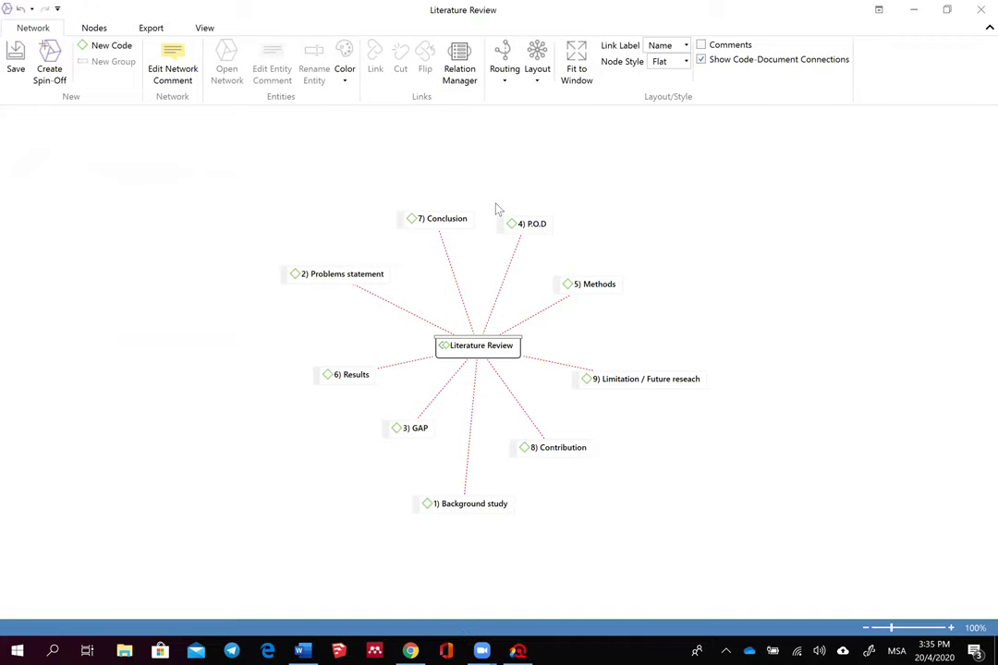
drag(536, 223, 572, 200)
right_click(571, 200)
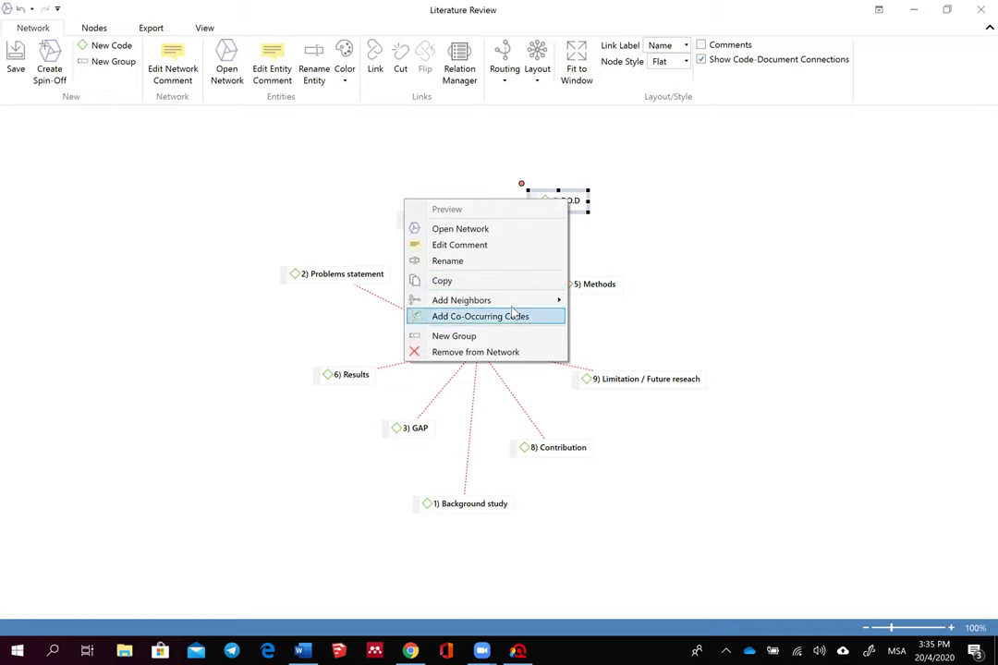
click(397, 300)
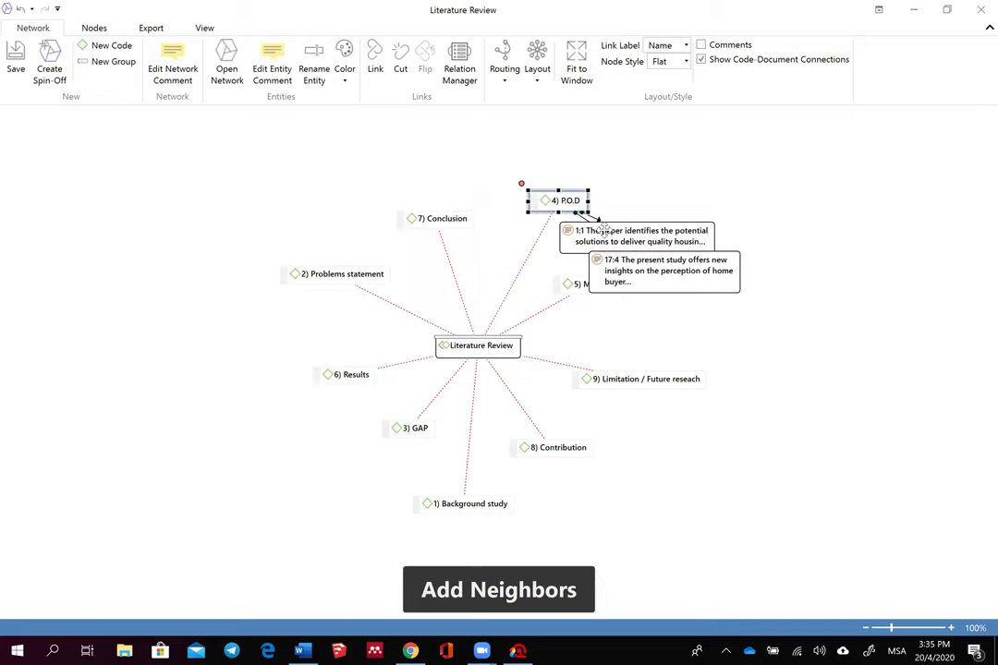
Step: Add all common neighbors of 5) Methods and spread quotations 1:2 and 17:5 apart to the right of the code
click(591, 285)
right_click(591, 286)
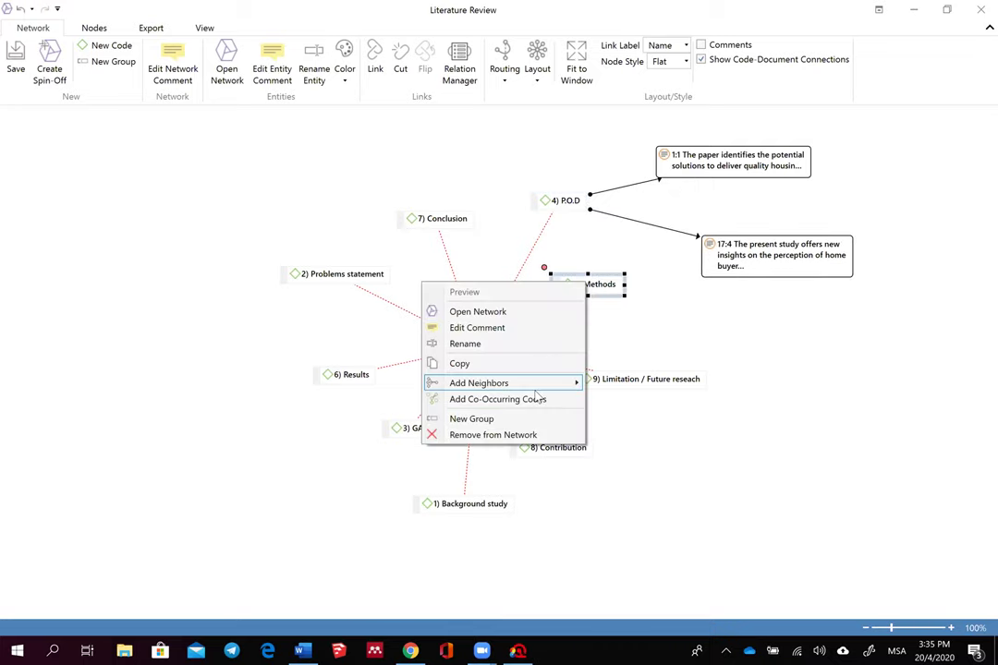
mouse_move(481, 382)
click(390, 388)
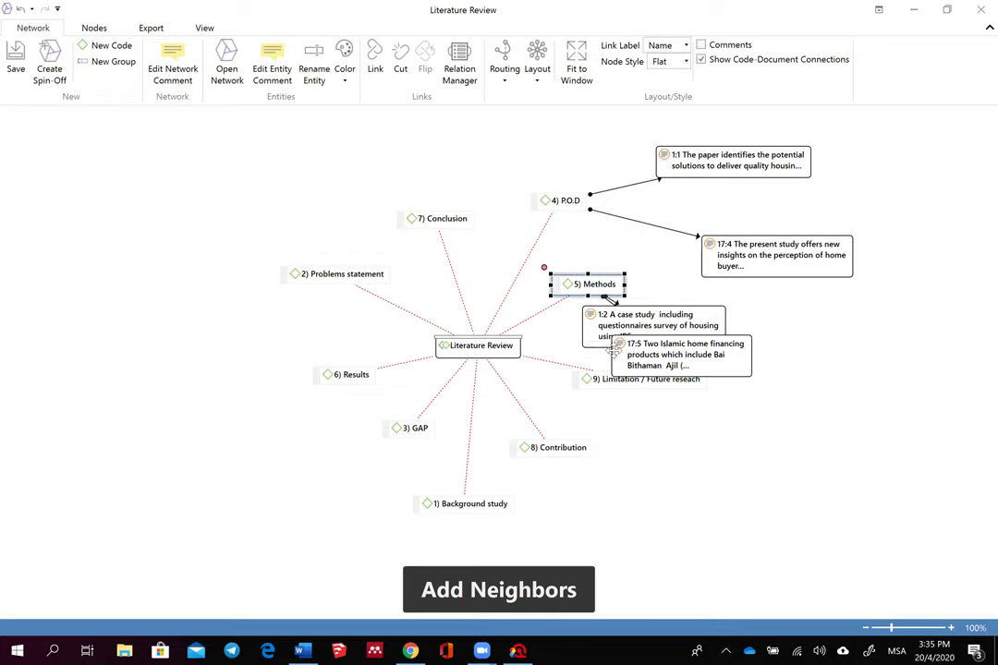
drag(644, 315, 869, 315)
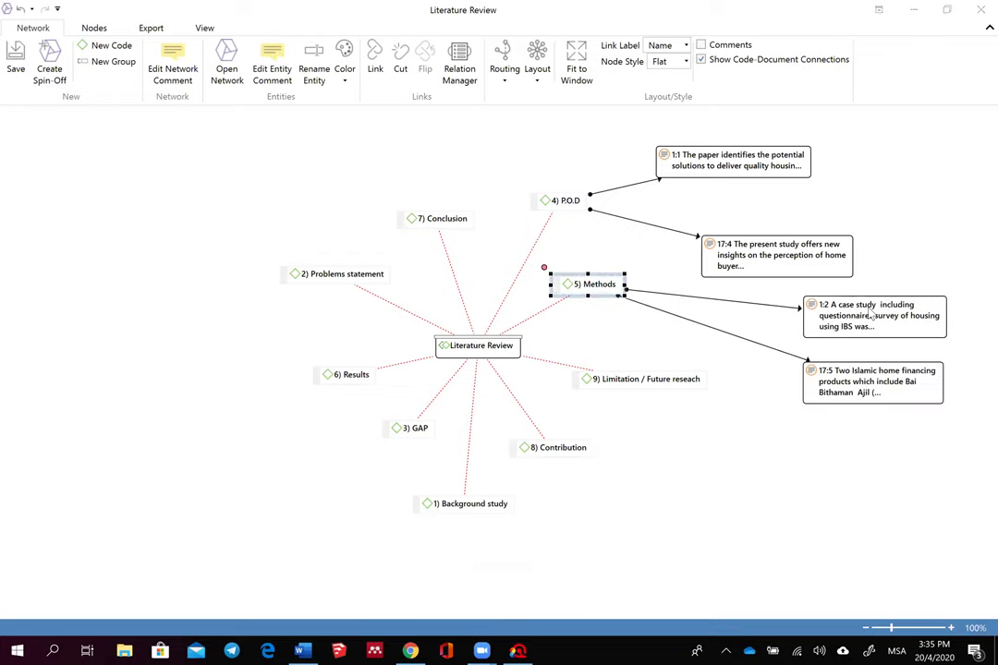
drag(869, 393, 852, 429)
Step: Add all common neighbors of 9) Limitation / Future reseach and move quotations 17:8 and 1:10 below the code
click(647, 381)
right_click(650, 389)
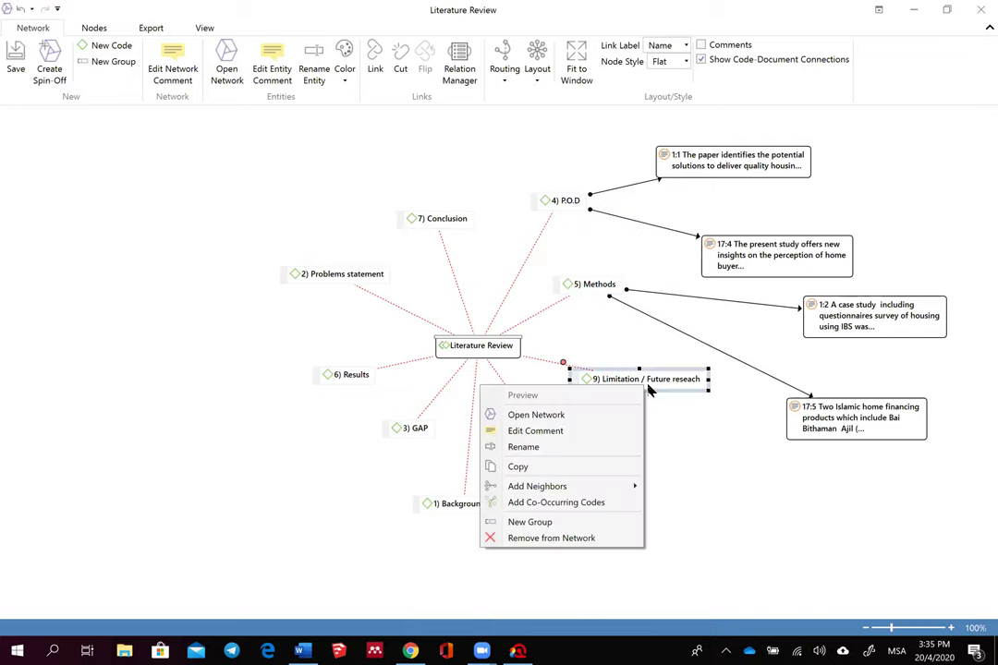
mouse_move(575, 490)
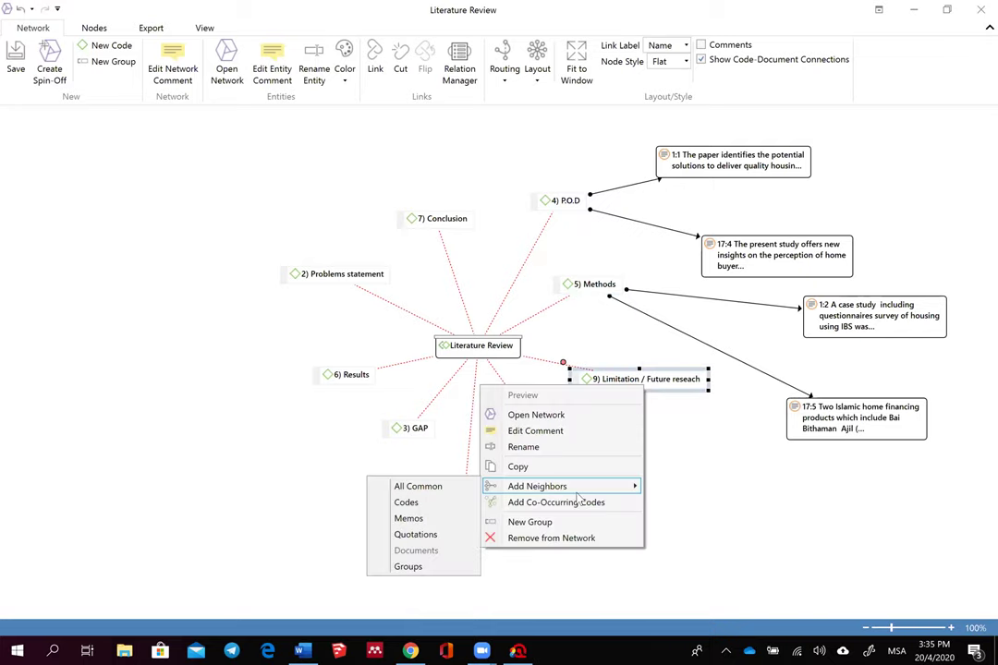
click(433, 487)
drag(642, 482, 693, 514)
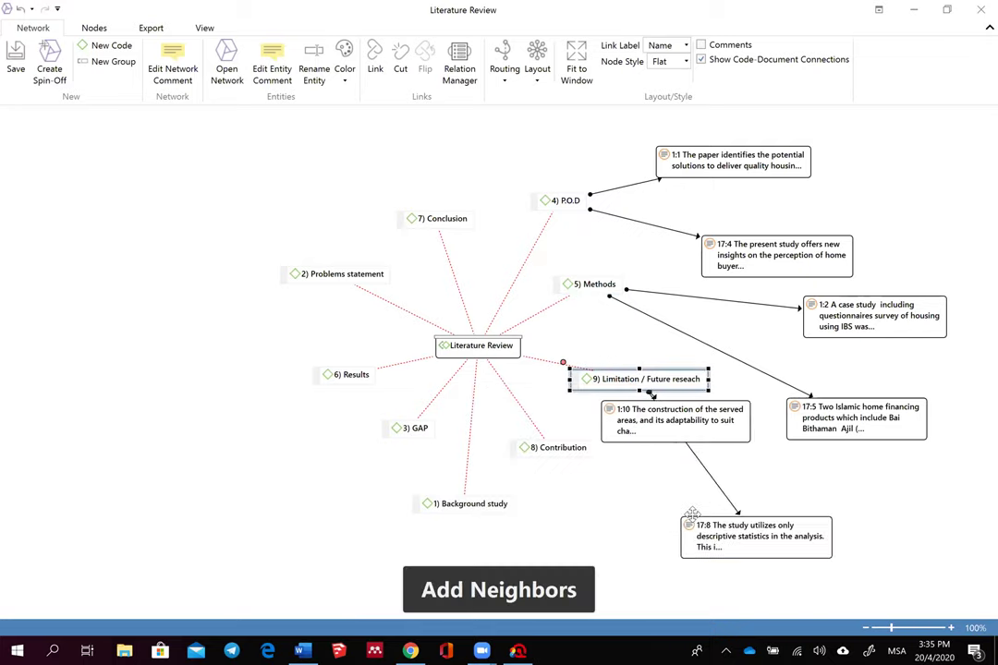
drag(637, 418, 600, 562)
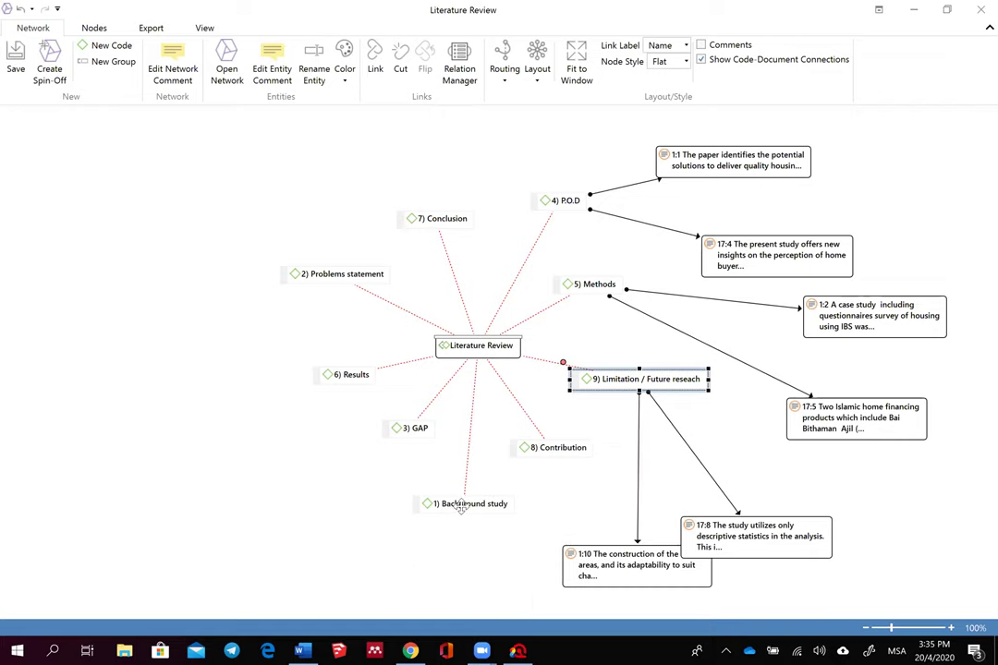
Step: Shift 1) Background study to the left, add all its common neighbors and arrange quotations 17:7 and 1:5 below it
drag(461, 507, 376, 499)
right_click(377, 496)
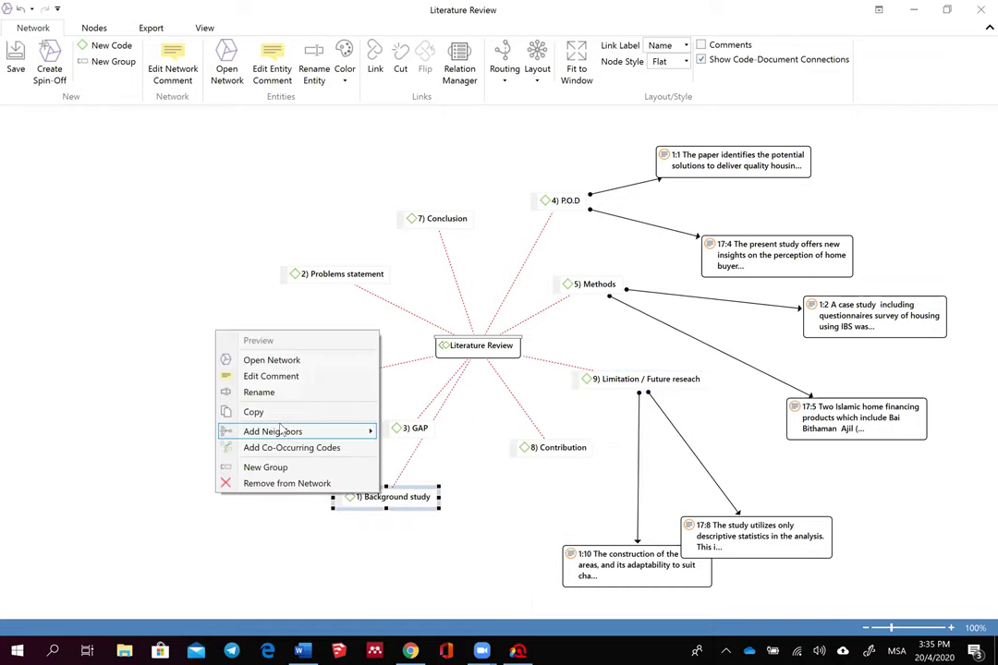
mouse_move(280, 431)
click(195, 430)
drag(391, 544, 377, 571)
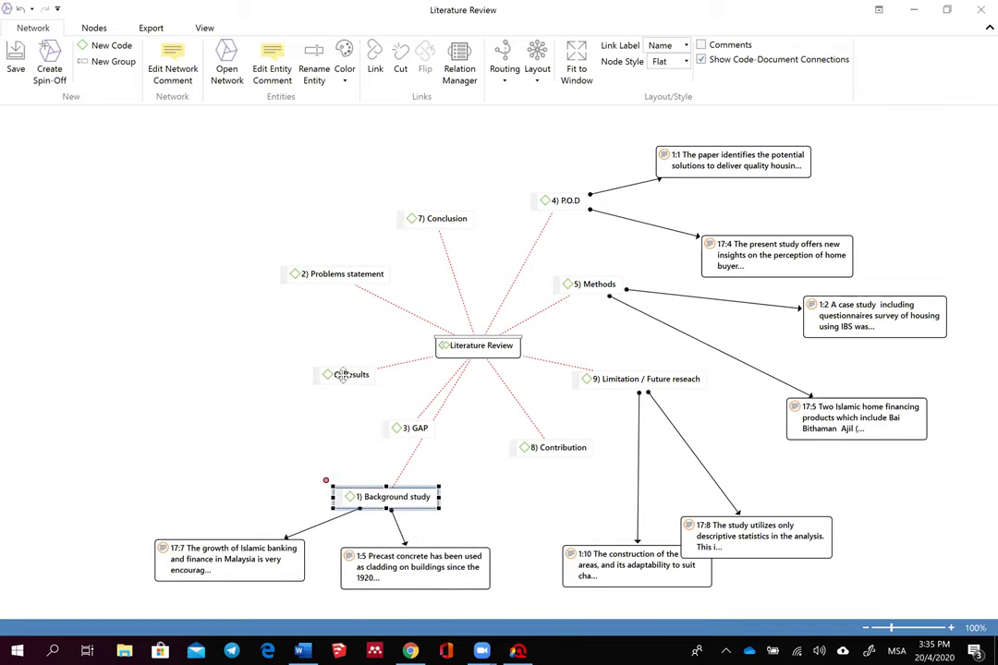
Step: Move 3) GAP out to the left, add all its common neighbors and place quotations 1:6 and 17:3 beside it
drag(413, 432, 294, 430)
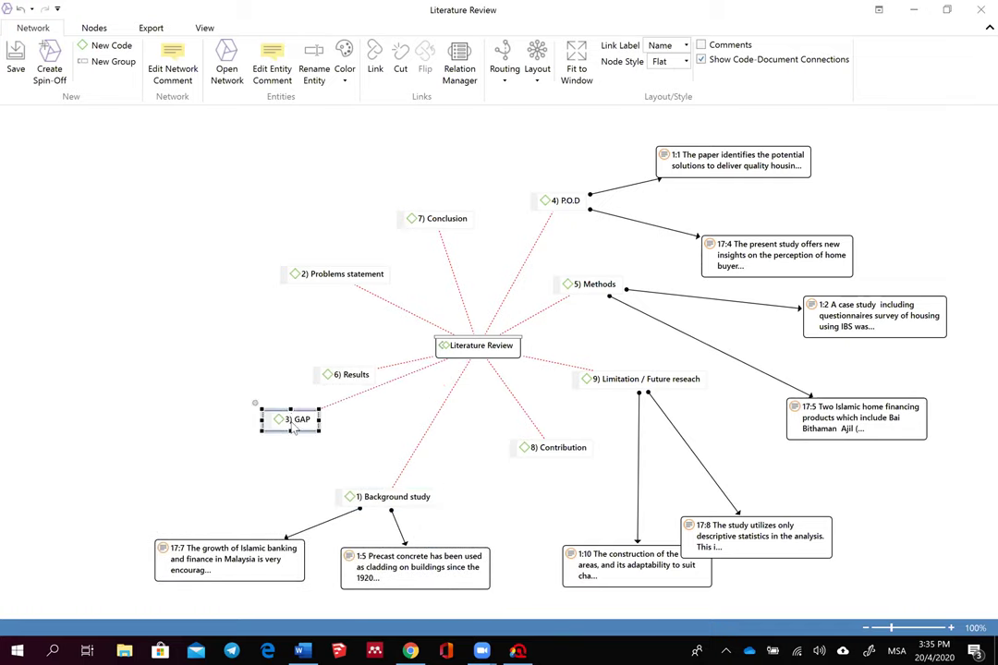
right_click(292, 427)
mouse_move(222, 525)
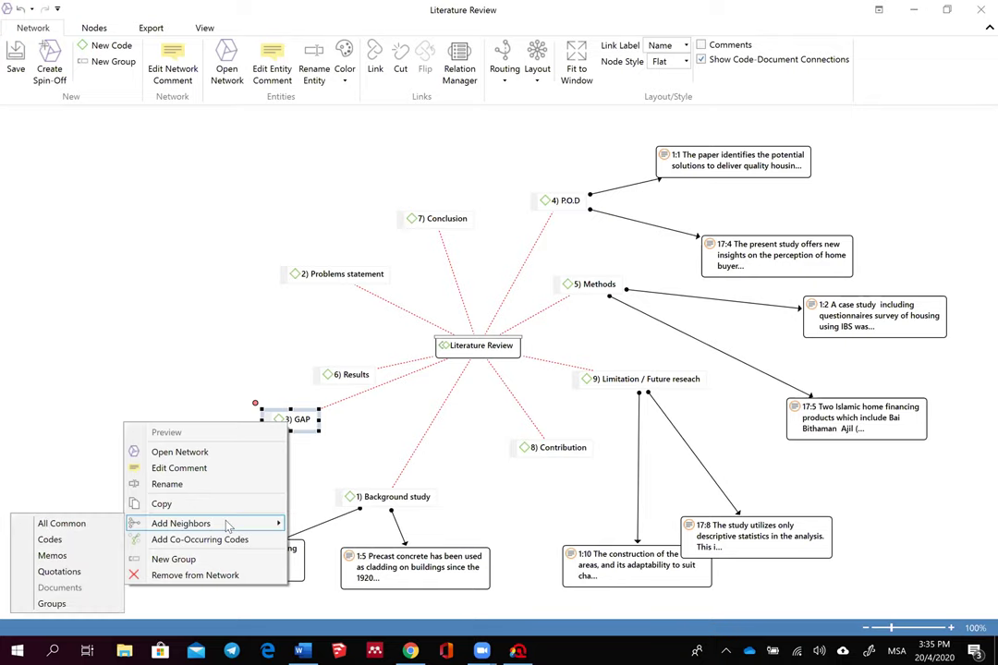
click(116, 524)
drag(369, 482, 70, 460)
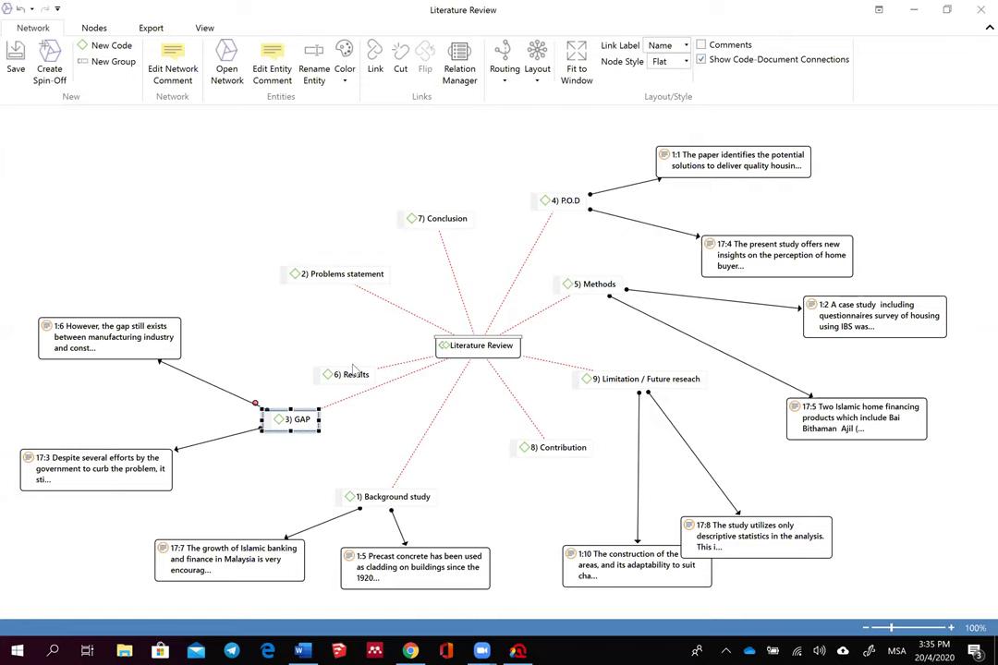
Step: Turn on node previews and move the Literature Review node above the codes and quotation 1:1 clear of quotation 17:4
click(207, 28)
click(305, 73)
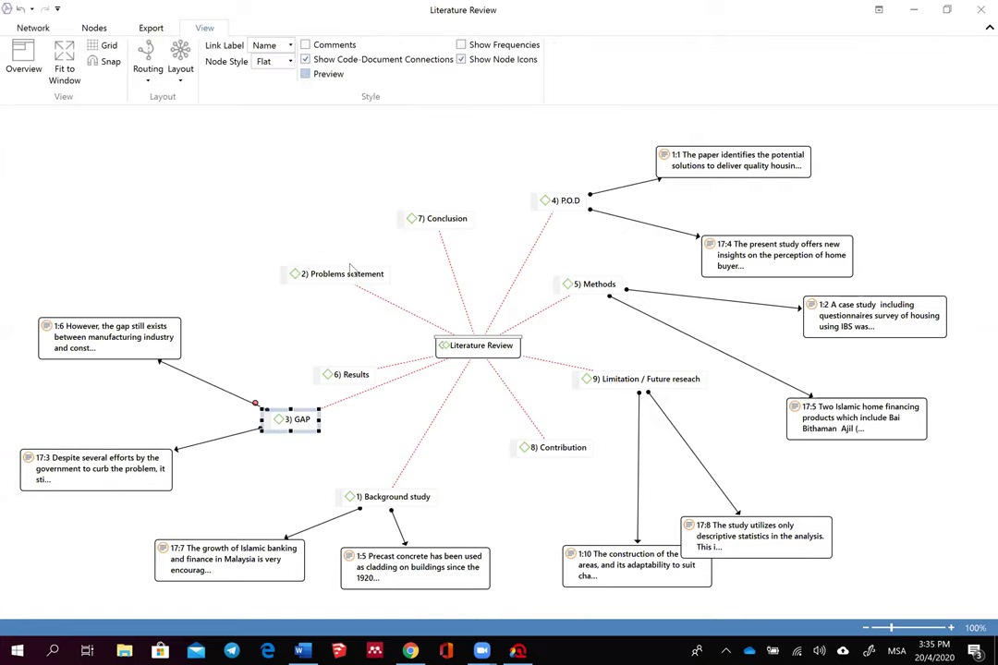
scroll(462, 314, up, 3)
drag(474, 392, 470, 189)
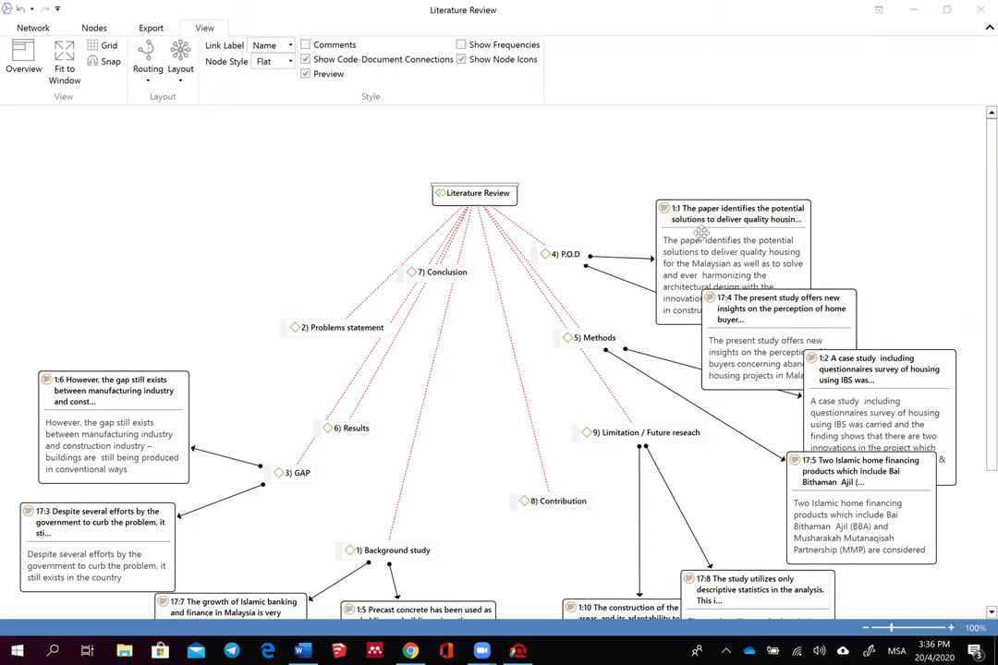
drag(669, 209, 700, 141)
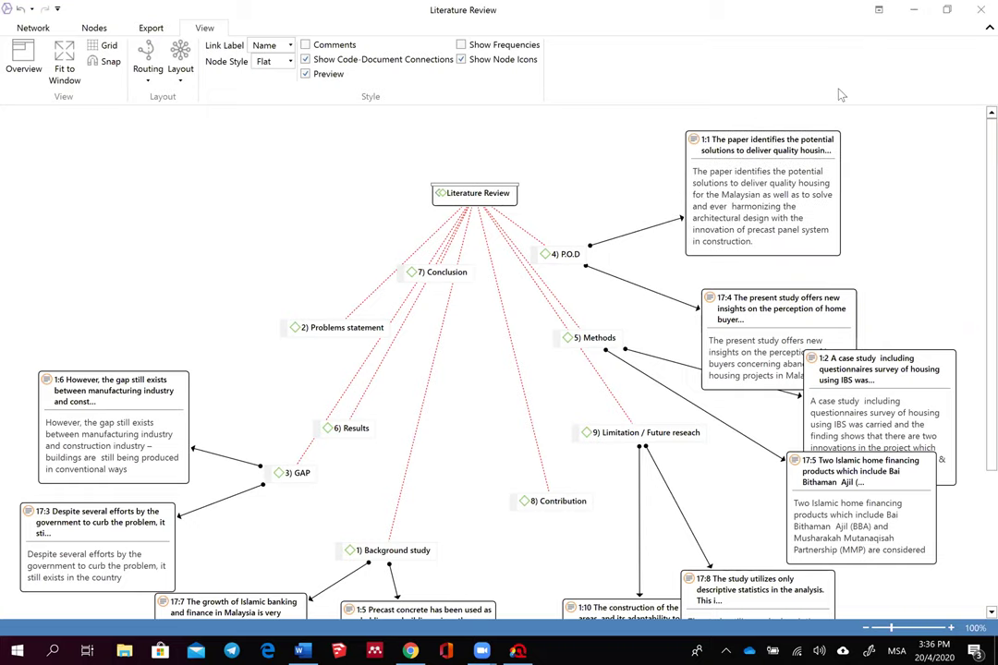
Step: Minimise the network, clear the Literature Review filter from the code list and open document D 1
click(913, 10)
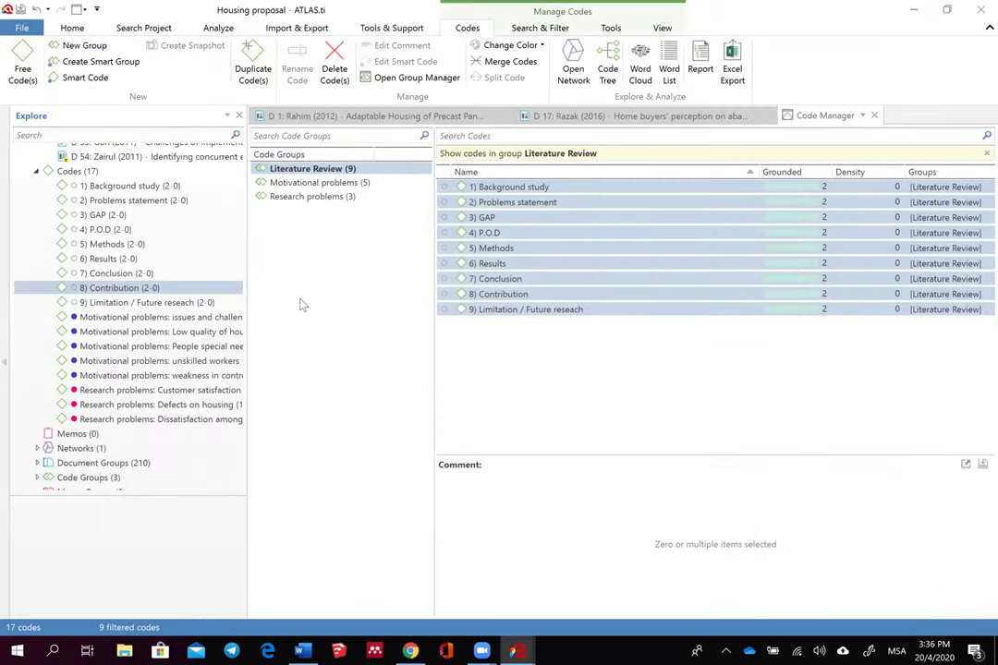
click(299, 305)
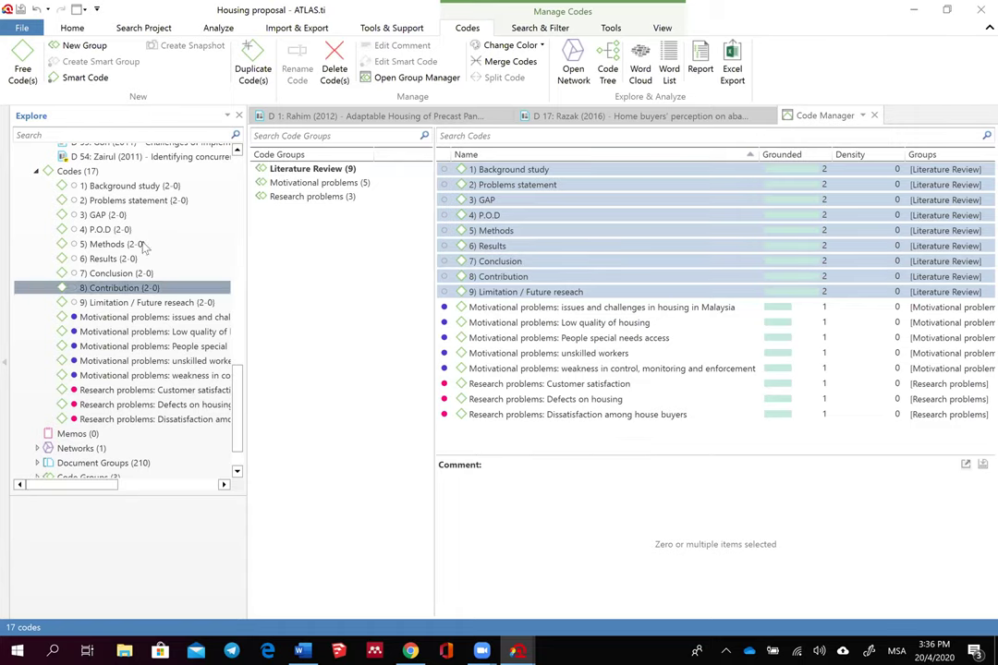
scroll(139, 242, up, 18)
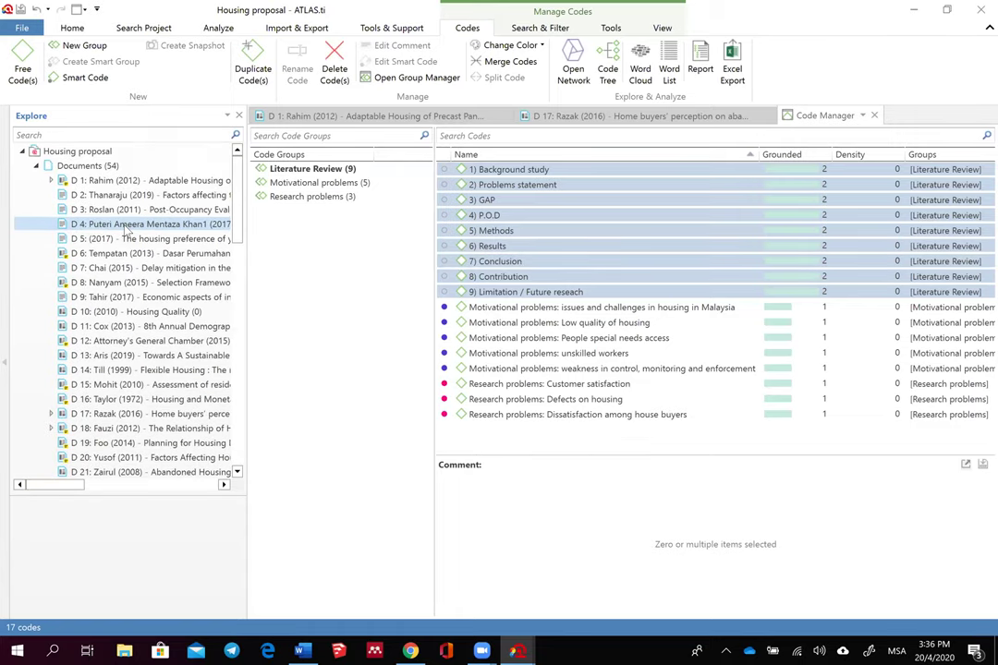
double_click(130, 181)
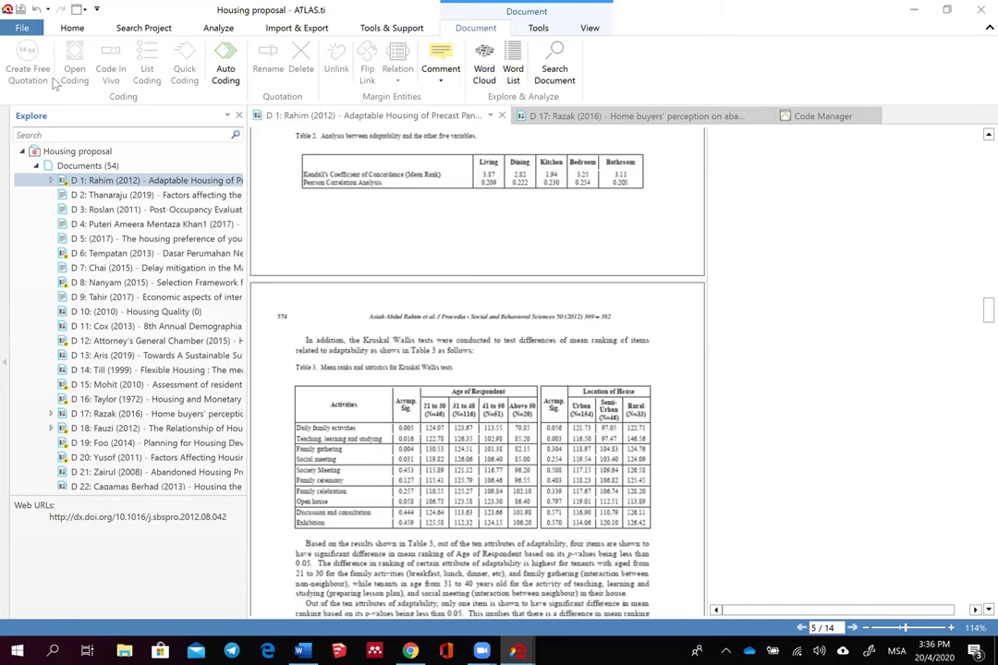
Step: Start a new free code in the Code Manager and name it "Workmanship issues in housing construction"
click(74, 27)
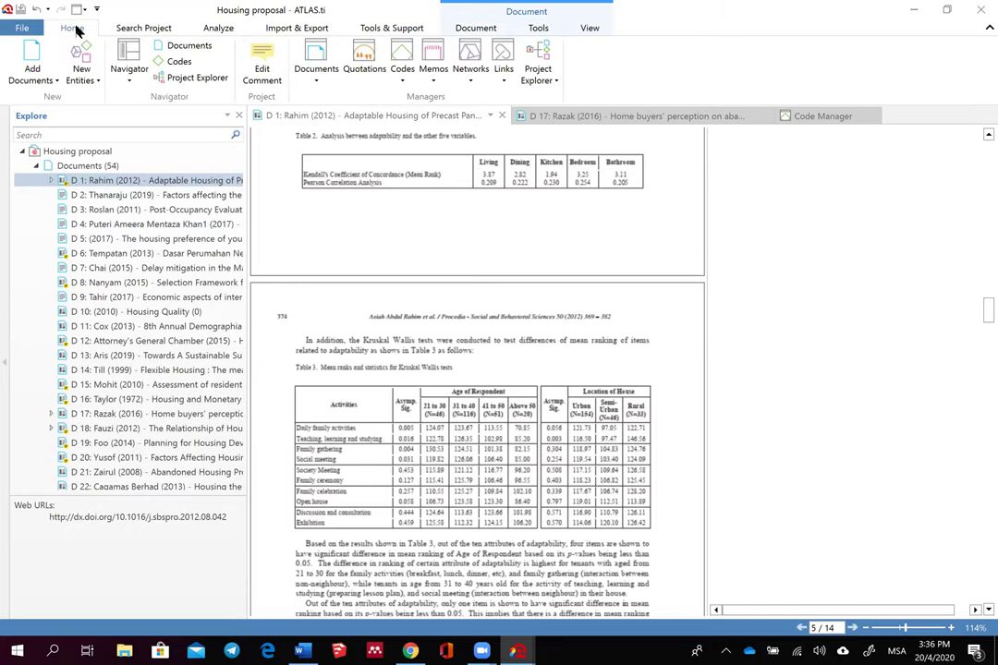
click(337, 45)
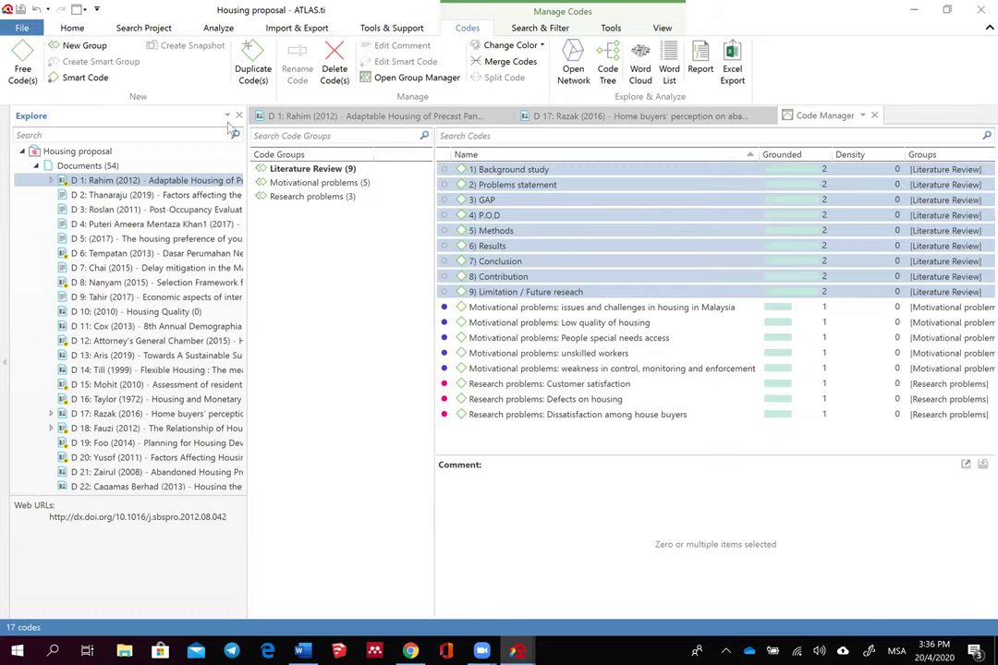
click(22, 69)
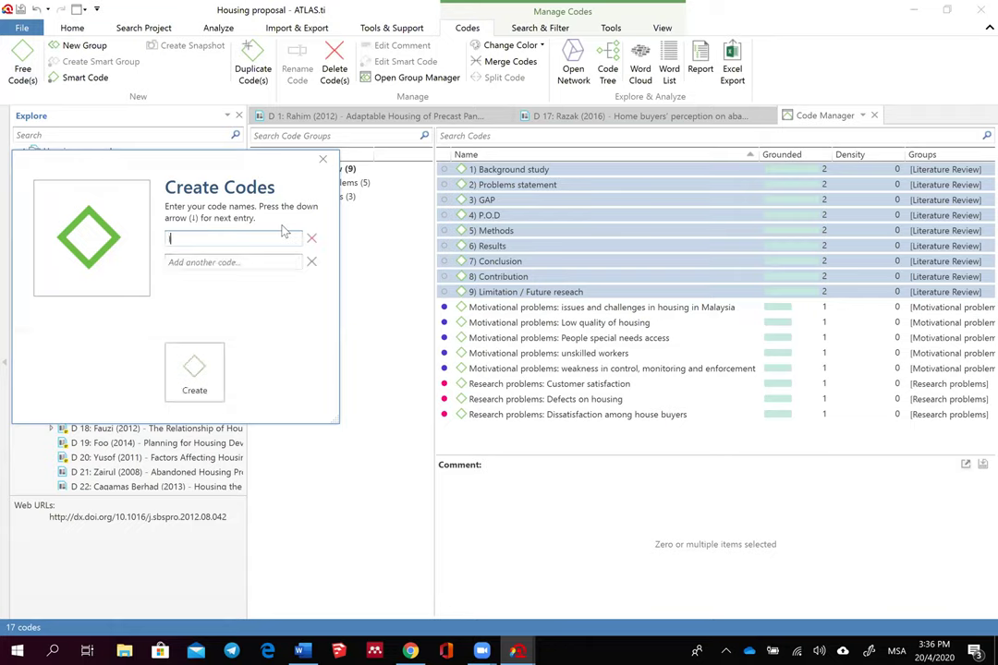
text(Wo)
text(ing )
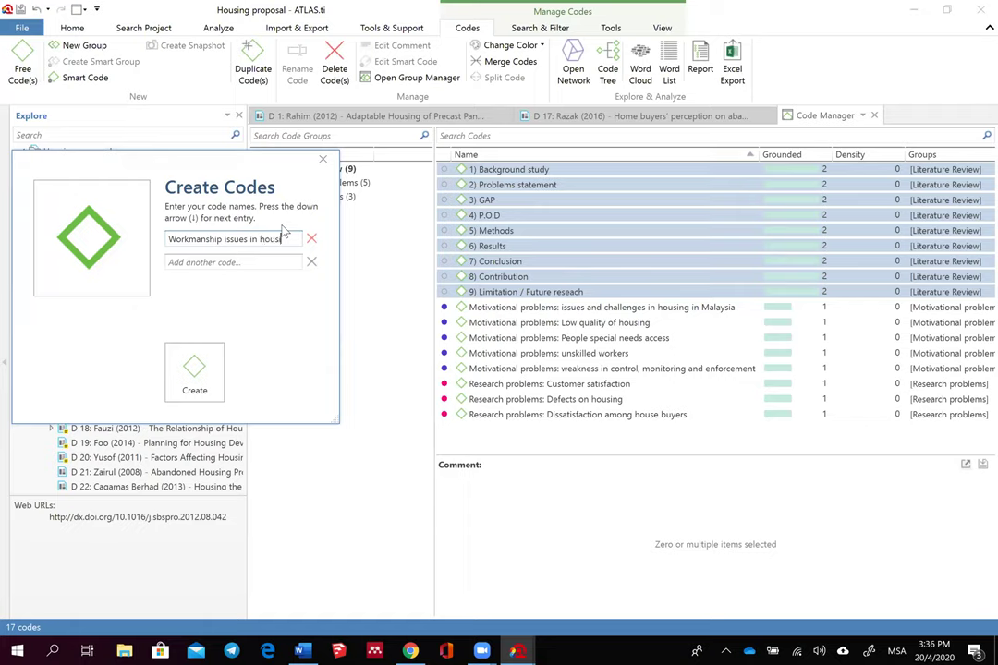
text(construction)
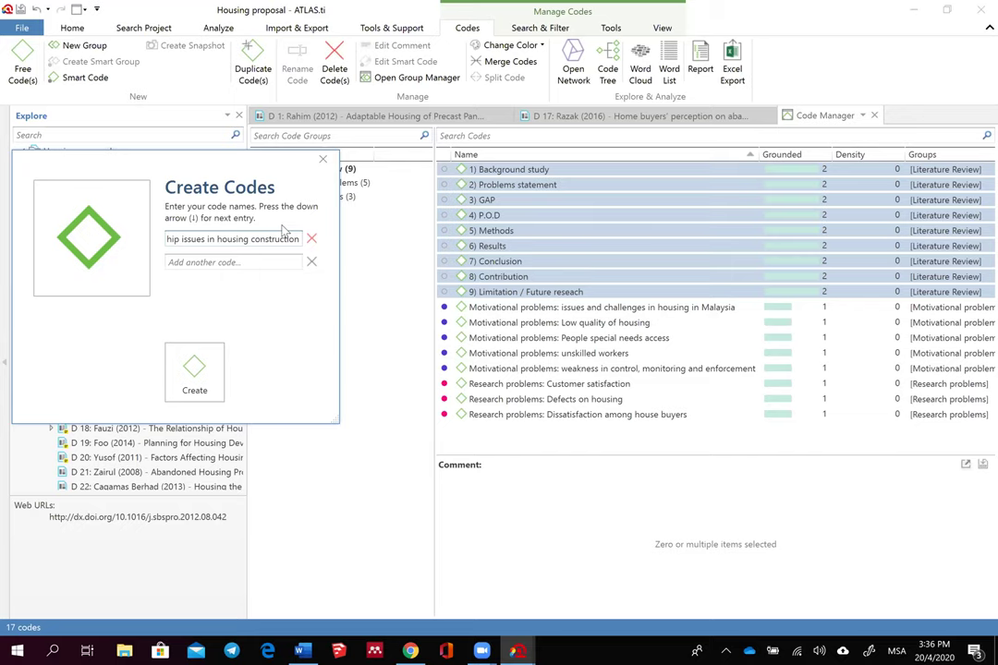
Step: Create the free code "Workmanship issues in housing construction" and close the Code Manager
click(194, 388)
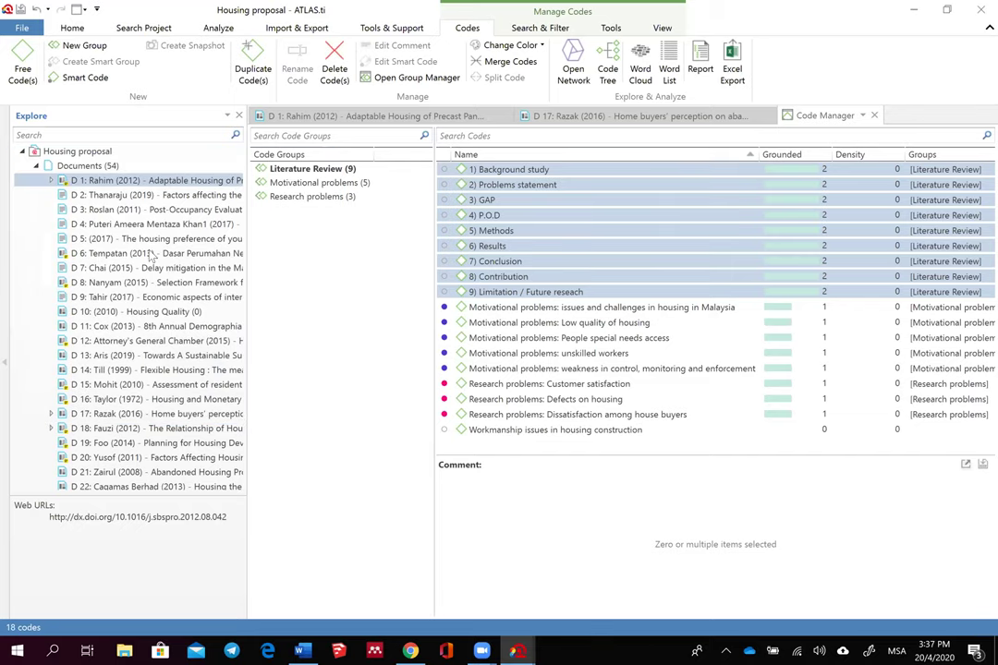
scroll(150, 258, down, 10)
scroll(150, 258, up, 5)
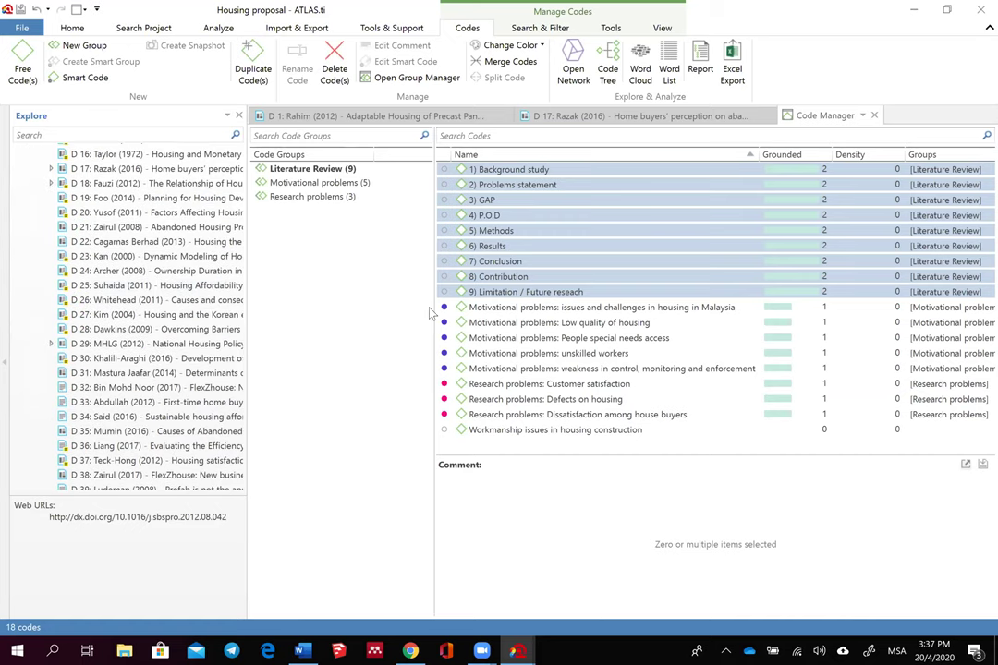
click(874, 116)
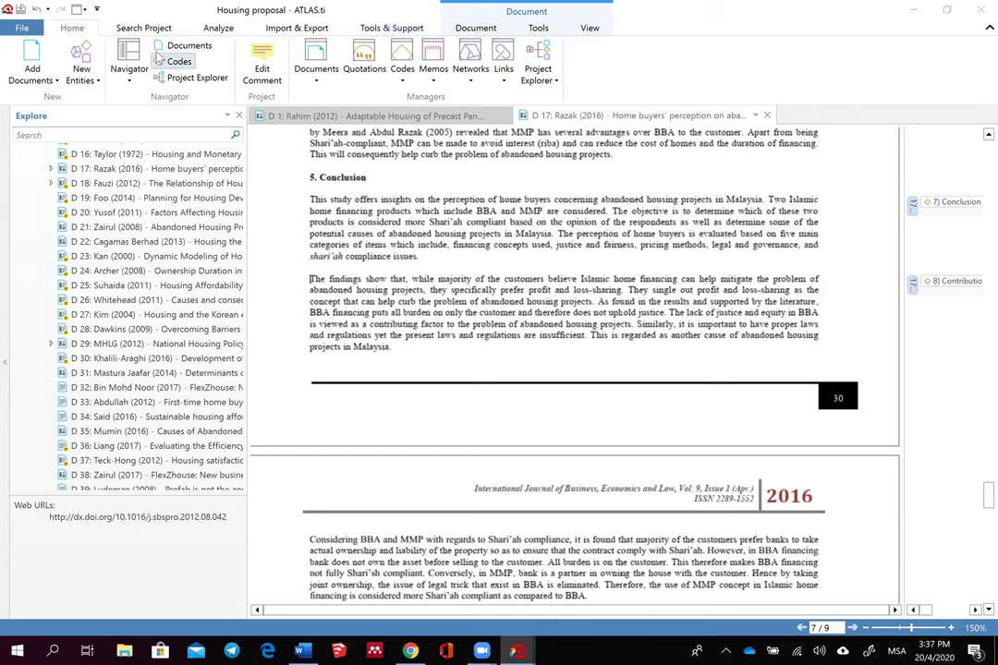
Step: Search the whole project for "Defects" with grep and case-sensitive matching enabled
scroll(127, 165, up, 6)
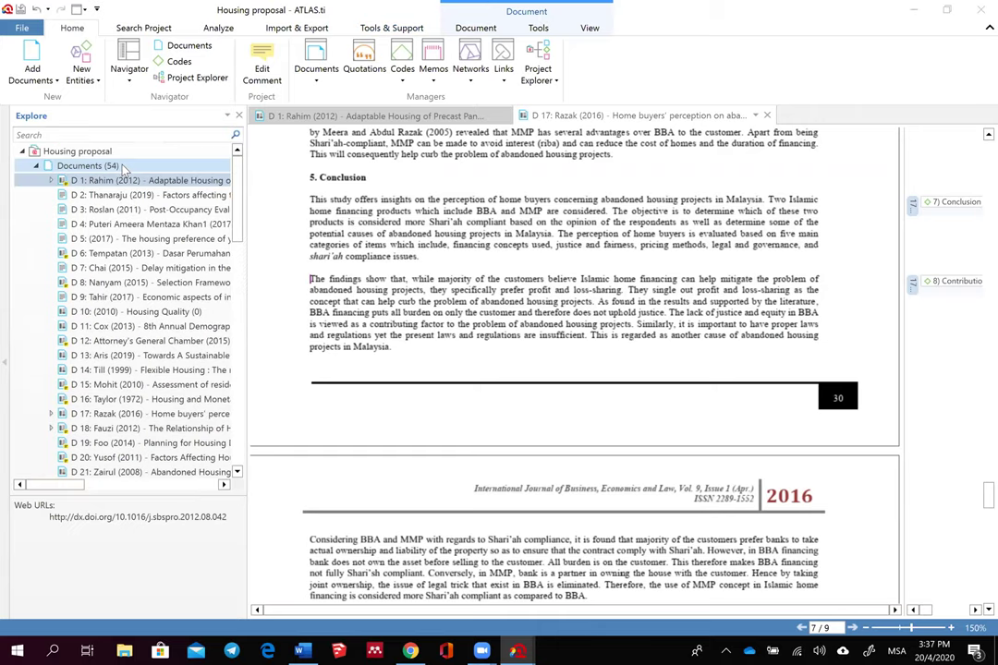
click(127, 165)
click(143, 29)
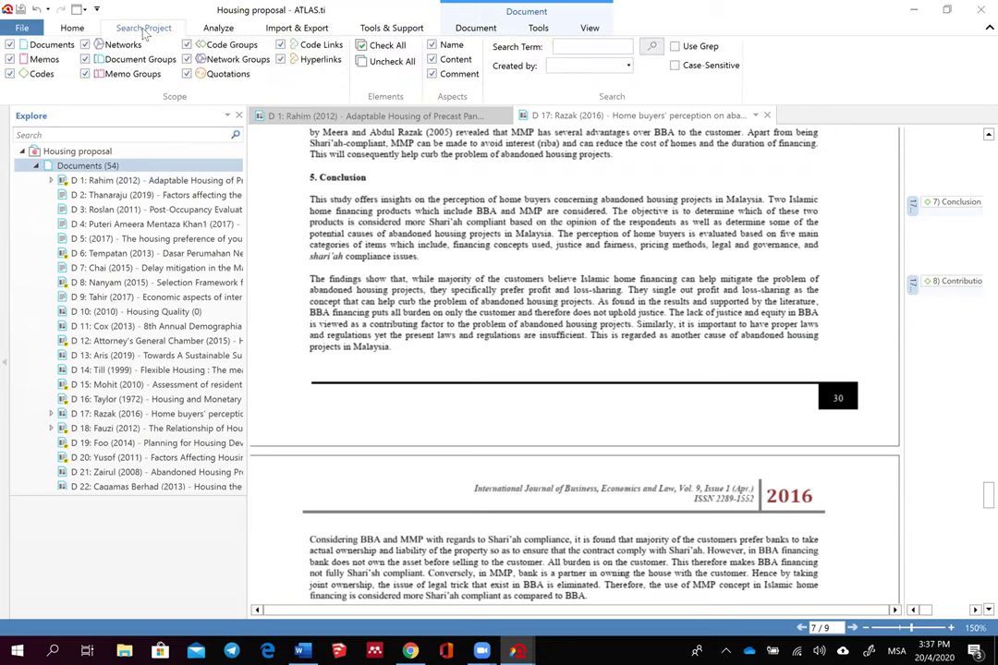
click(570, 45)
text(Defercts)
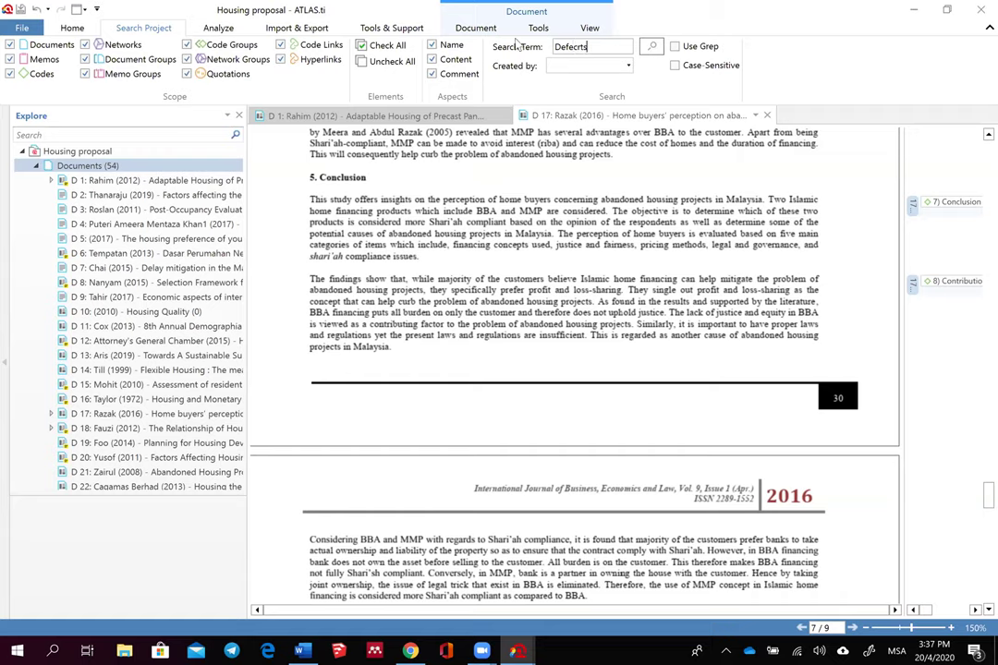
key(BackSpace)
key(BackSpace)
text(ts)
click(674, 46)
click(675, 65)
click(658, 52)
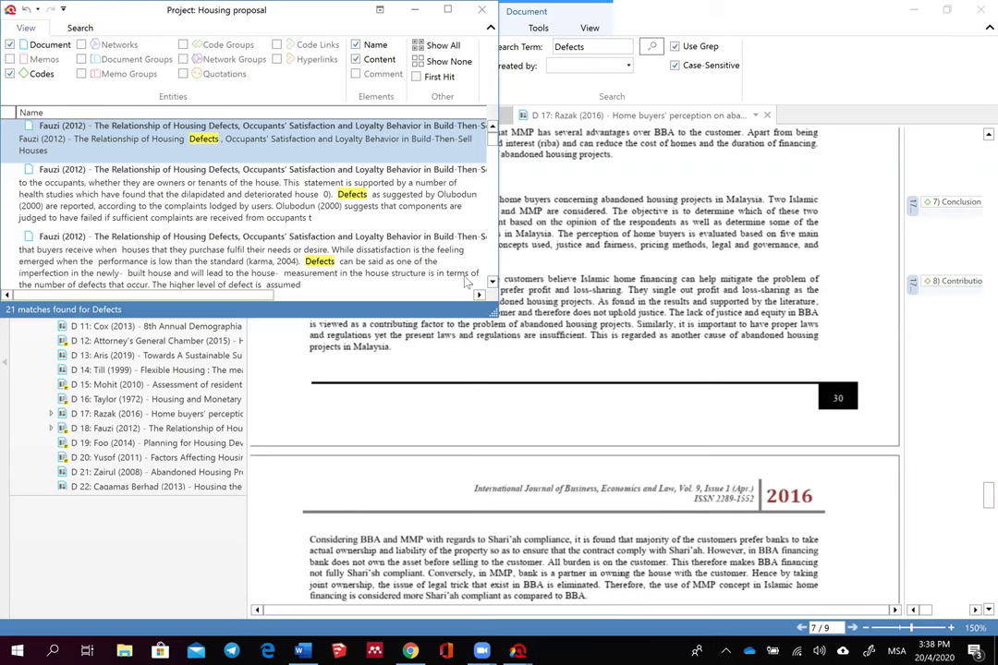
Step: Open the first match, the 2012 article on housing defects and occupants' satisfaction, widen its page display and examine the first page
click(327, 151)
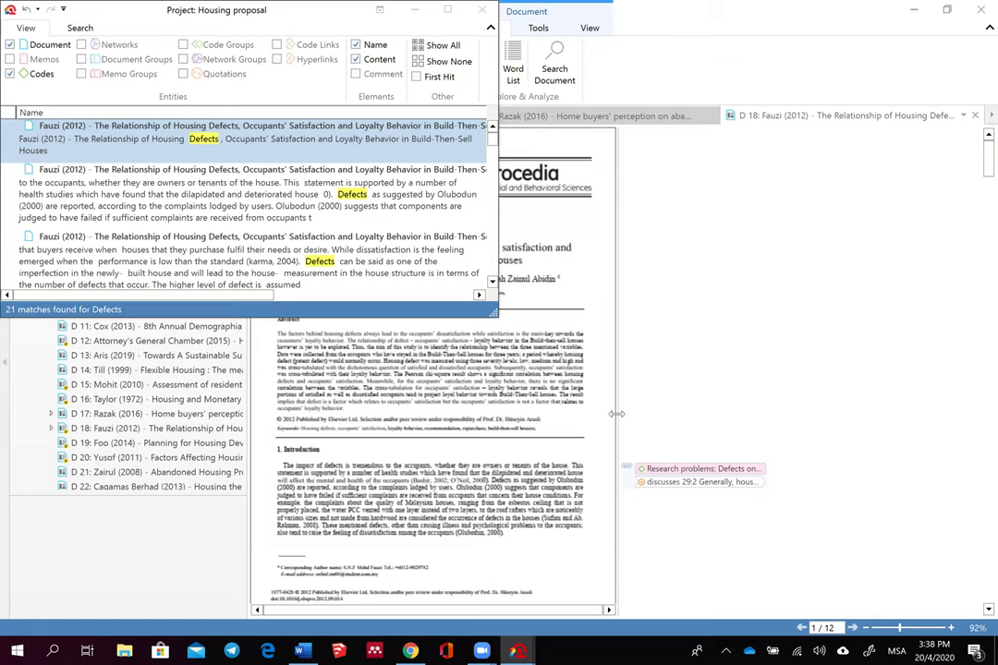
drag(618, 414, 742, 414)
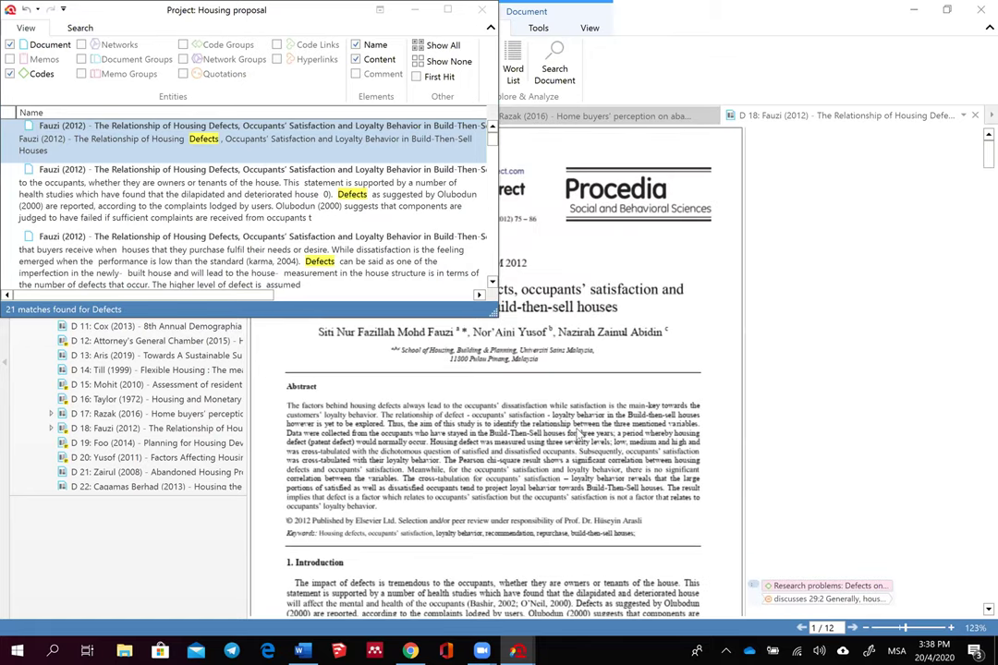
scroll(579, 435, down, 3)
scroll(580, 434, up, 1)
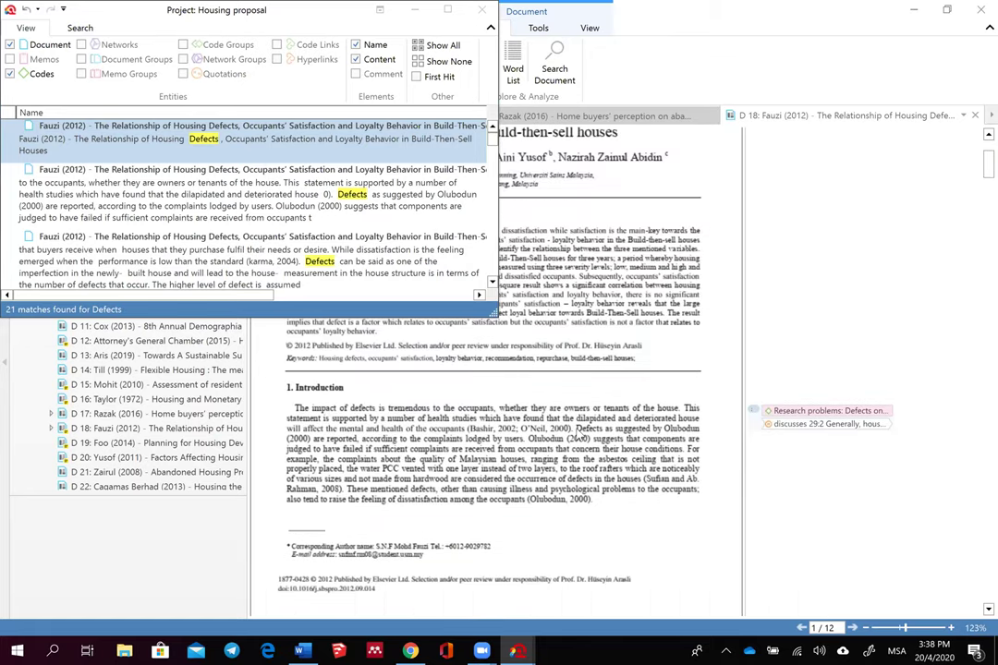
scroll(580, 434, down, 3)
scroll(579, 434, up, 5)
scroll(311, 168, right, 1)
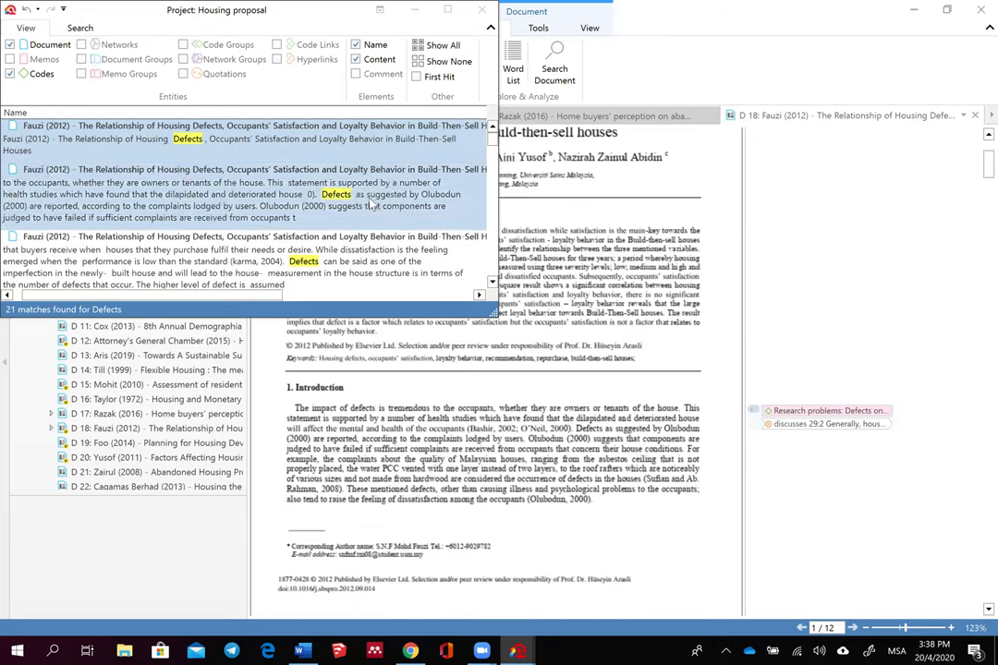
scroll(593, 385, up, 3)
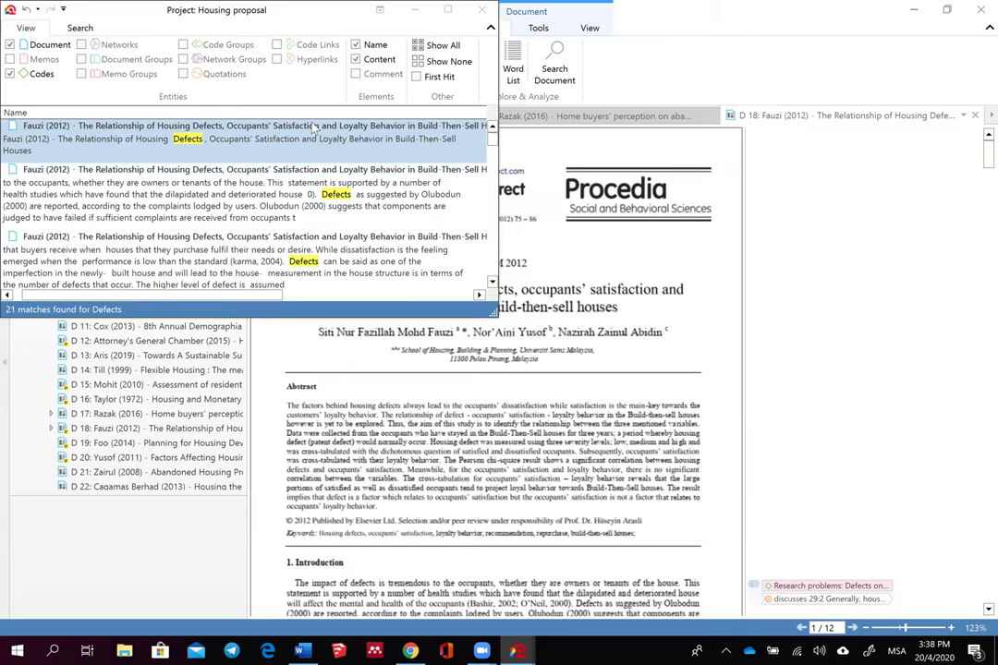
Step: Examine the match list at full window size, restore and reposition the results window, and look through the article's first two pages
click(447, 9)
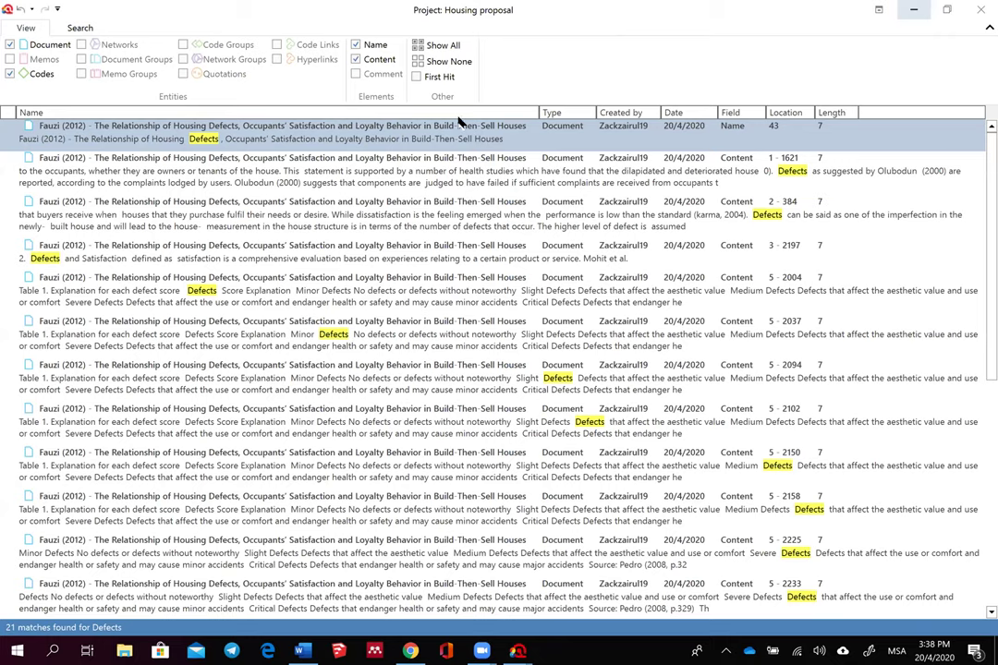
double_click(240, 10)
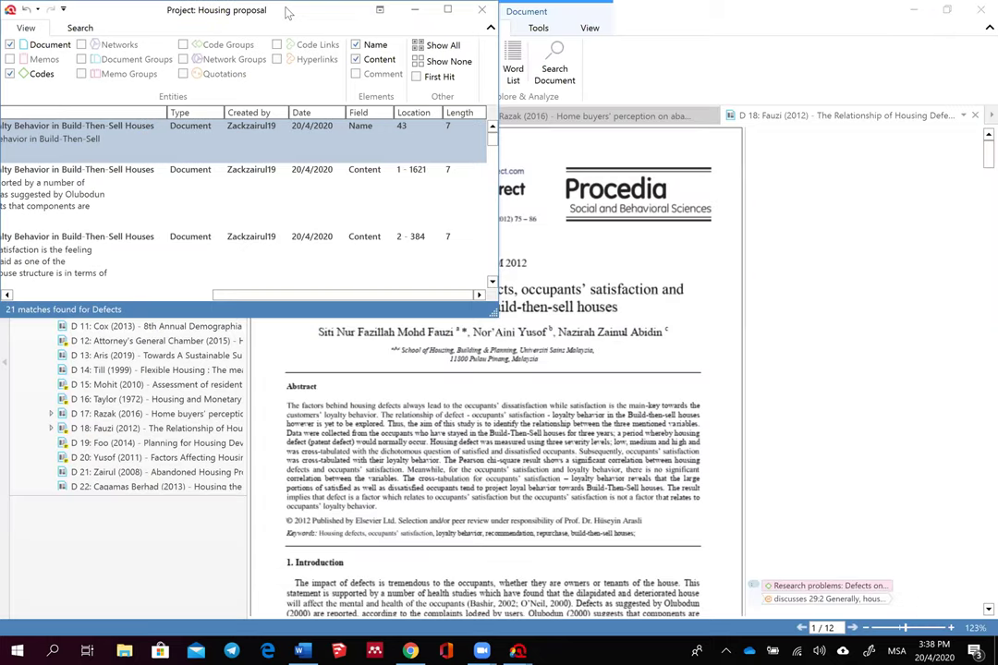
drag(287, 12, 371, 12)
scroll(118, 244, left, 5)
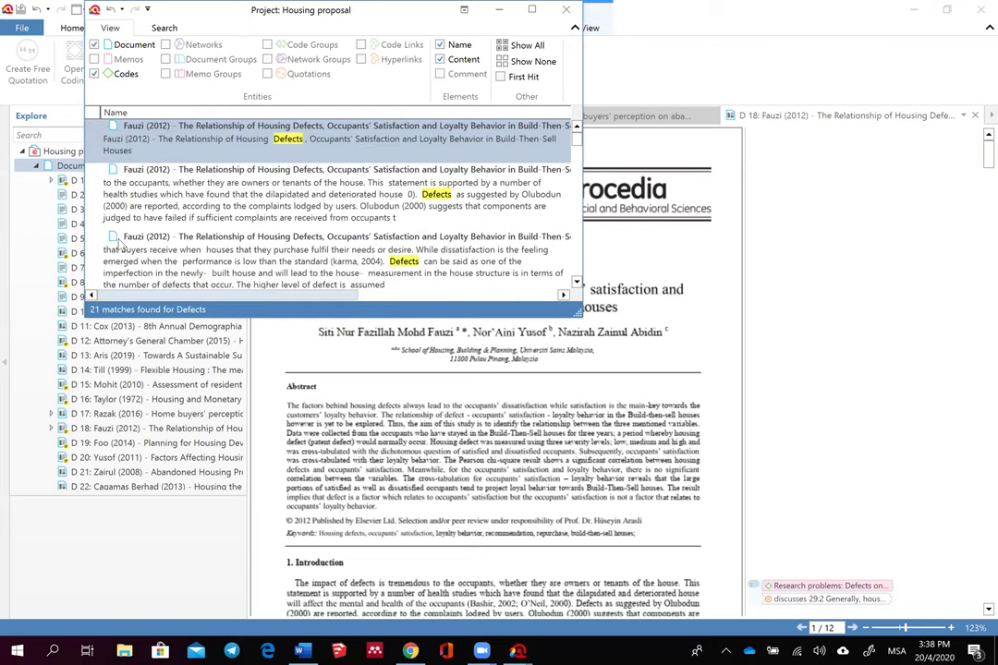
scroll(475, 460, down, 3)
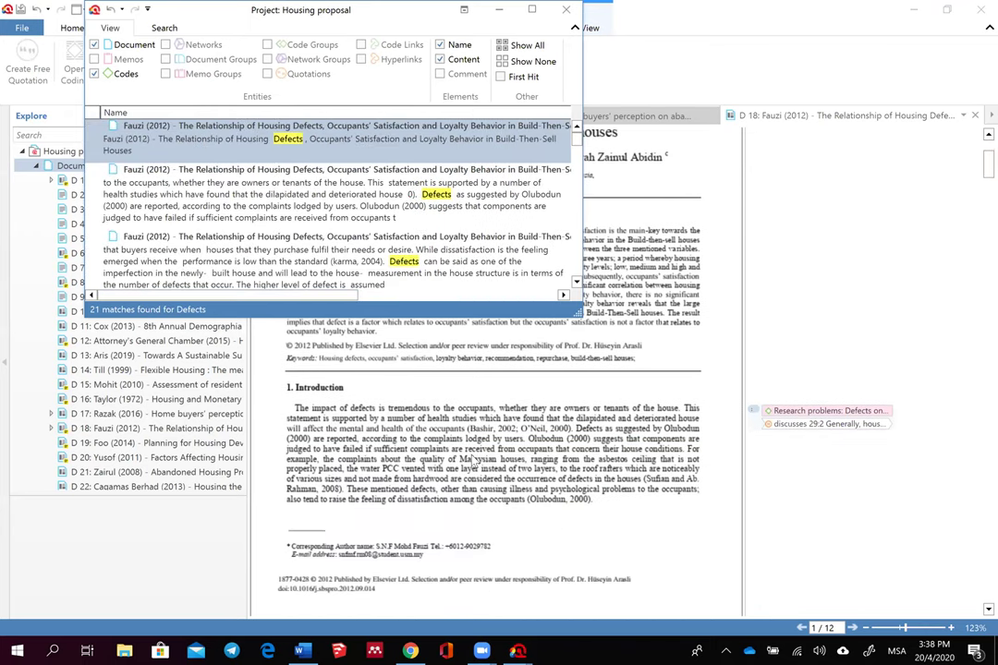
scroll(475, 460, down, 5)
scroll(473, 462, down, 3)
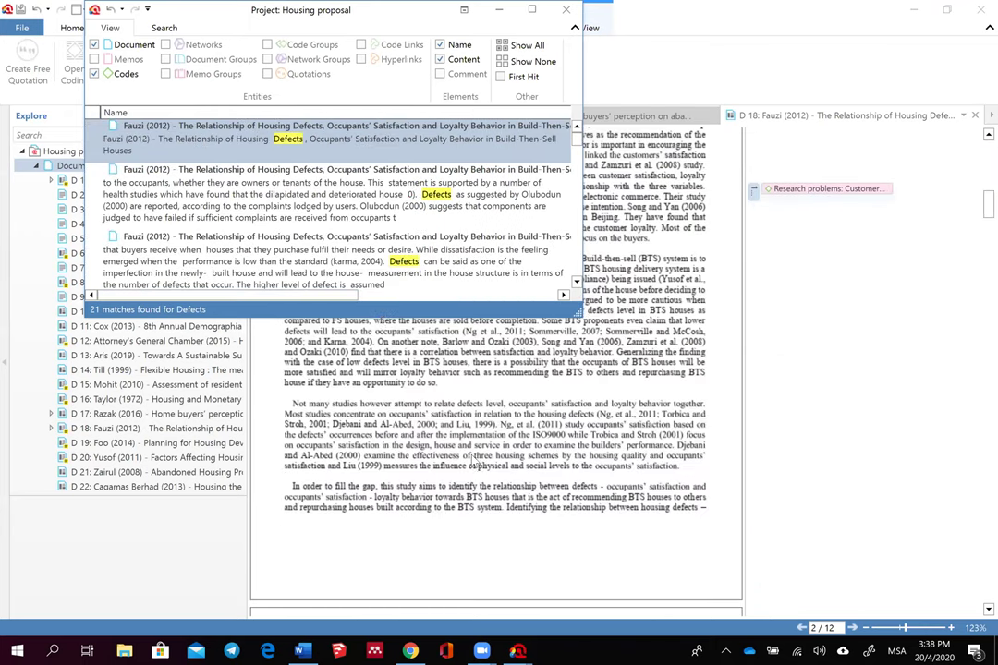
Step: Code the introduction passage from "Defects as suggested by" to "their house conditions" with a new open code named "Defects : Definition"
click(354, 219)
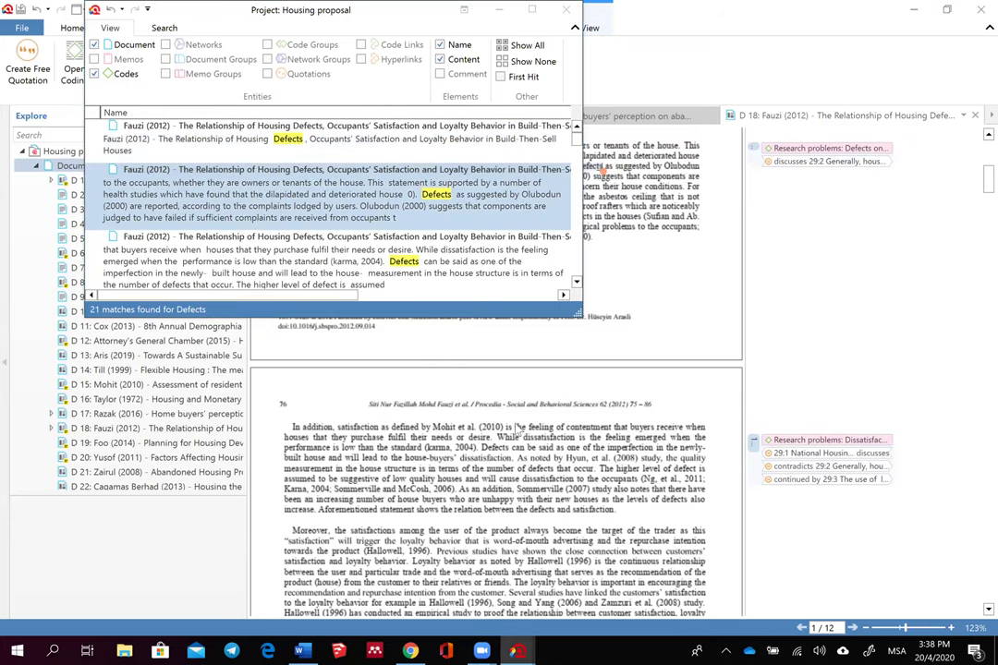
scroll(557, 453, down, 3)
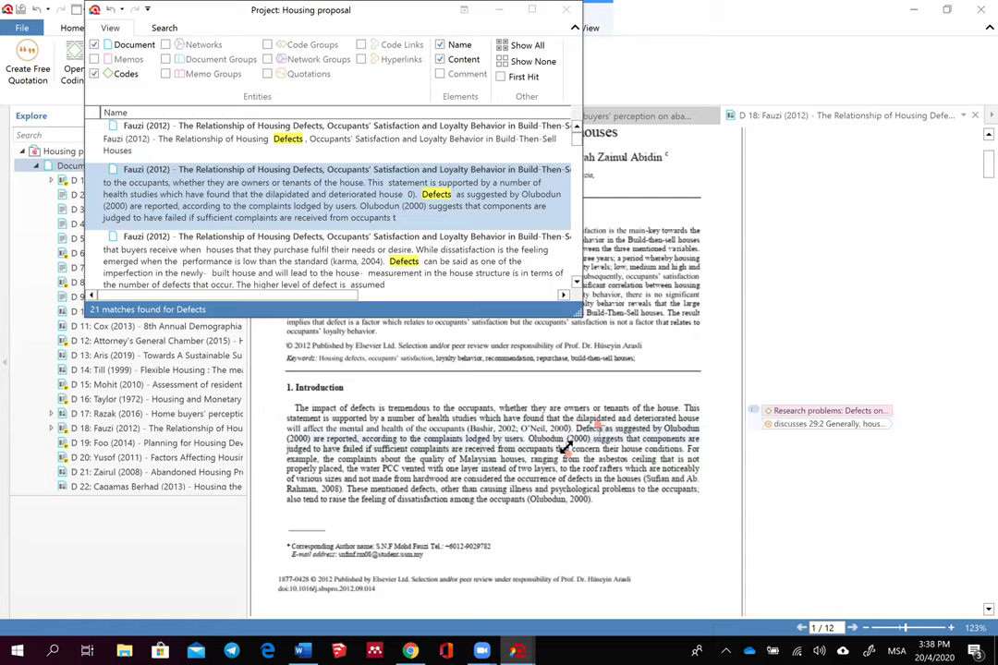
drag(576, 428, 660, 449)
scroll(647, 443, down, 2)
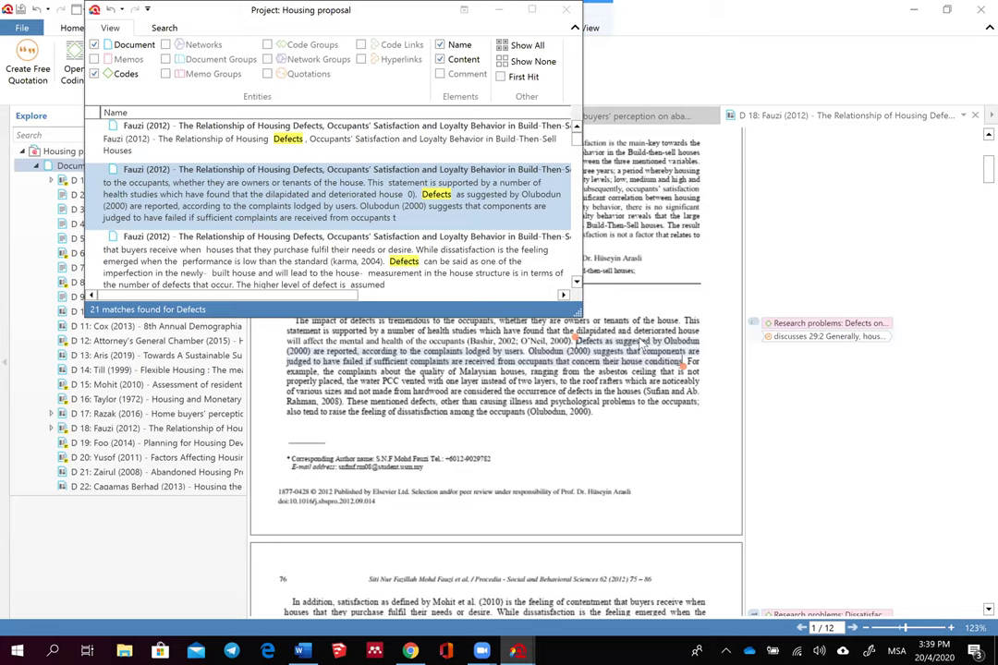
right_click(483, 340)
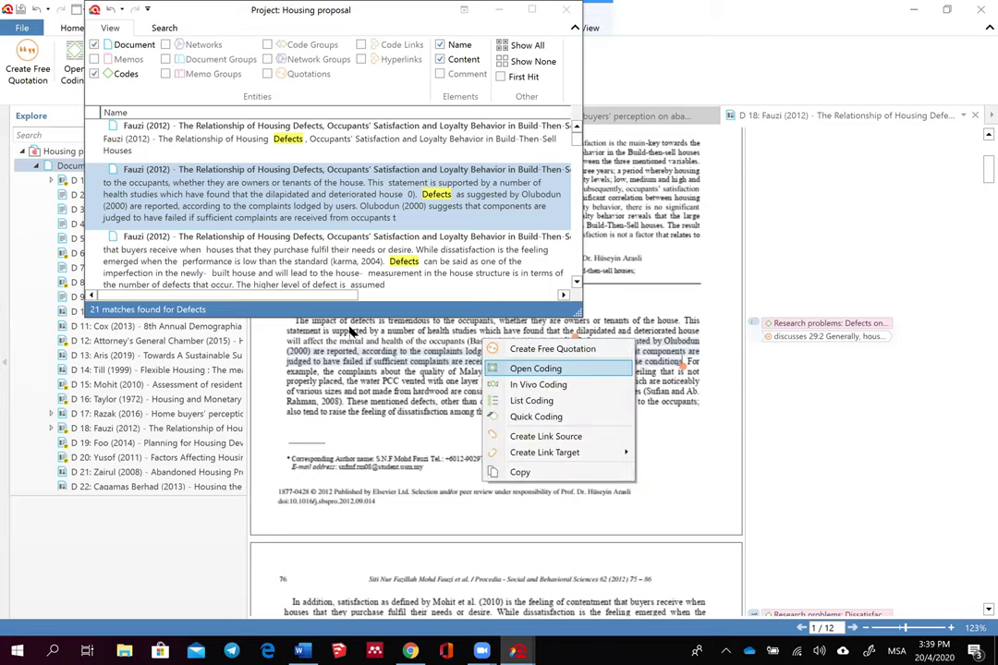
key(Return)
text(D)
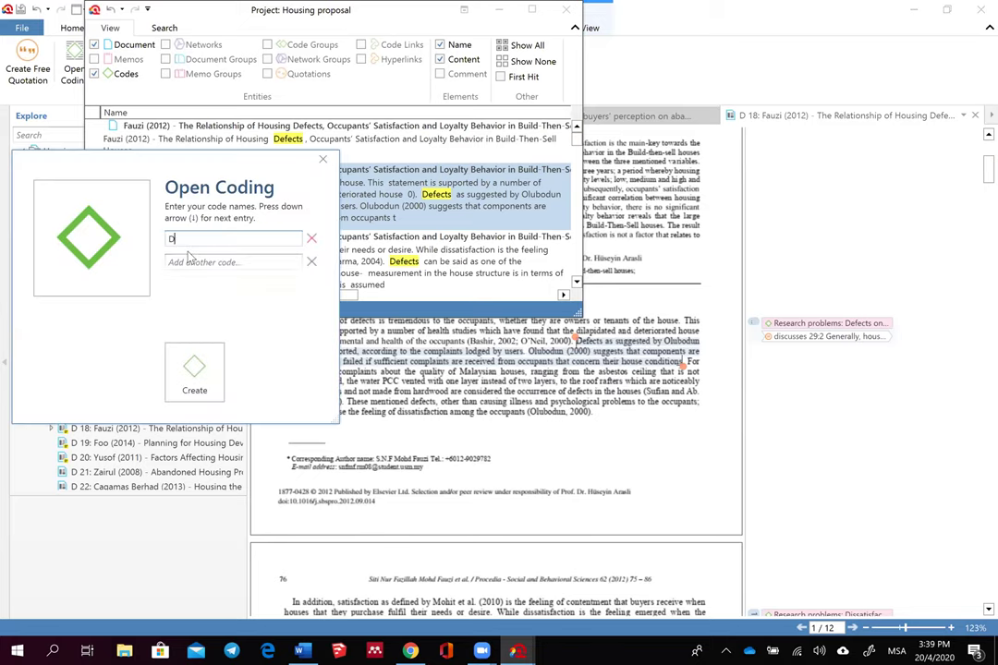
text(efects : Definition)
click(194, 369)
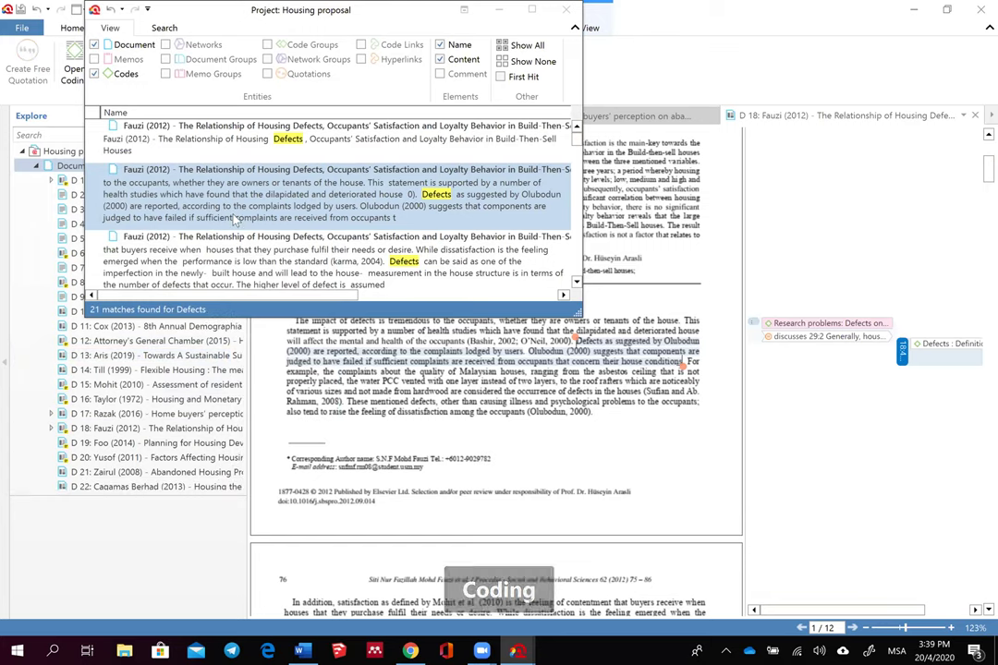
Step: Open the "Building Defects" match in the Cagamas Berhad (2013) document and inspect the matching reference with the page display widened
scroll(350, 201, down, 3)
click(315, 261)
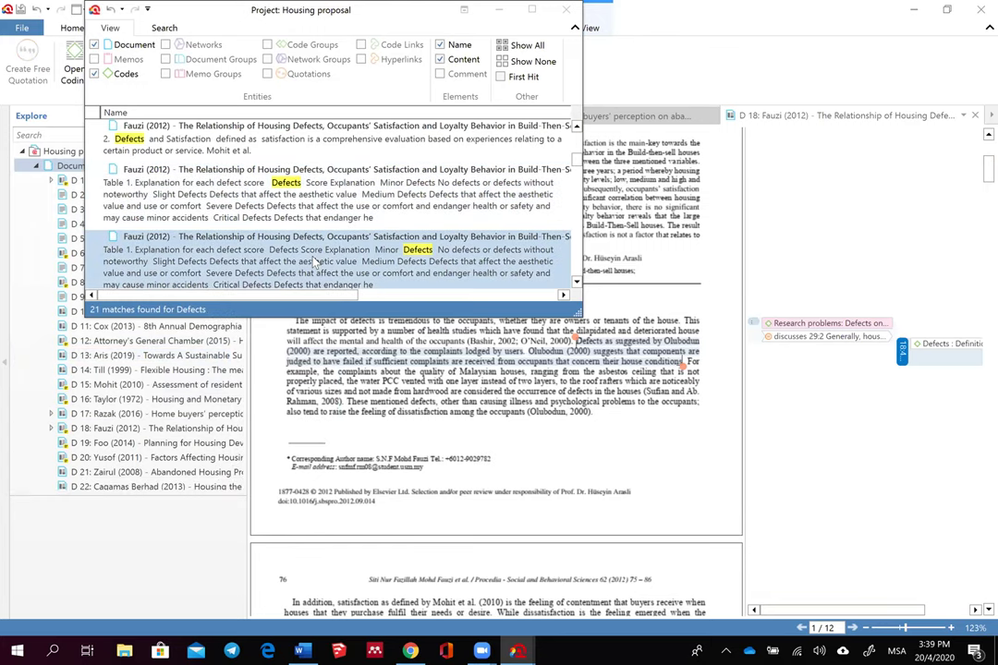
scroll(316, 261, down, 3)
scroll(314, 260, down, 3)
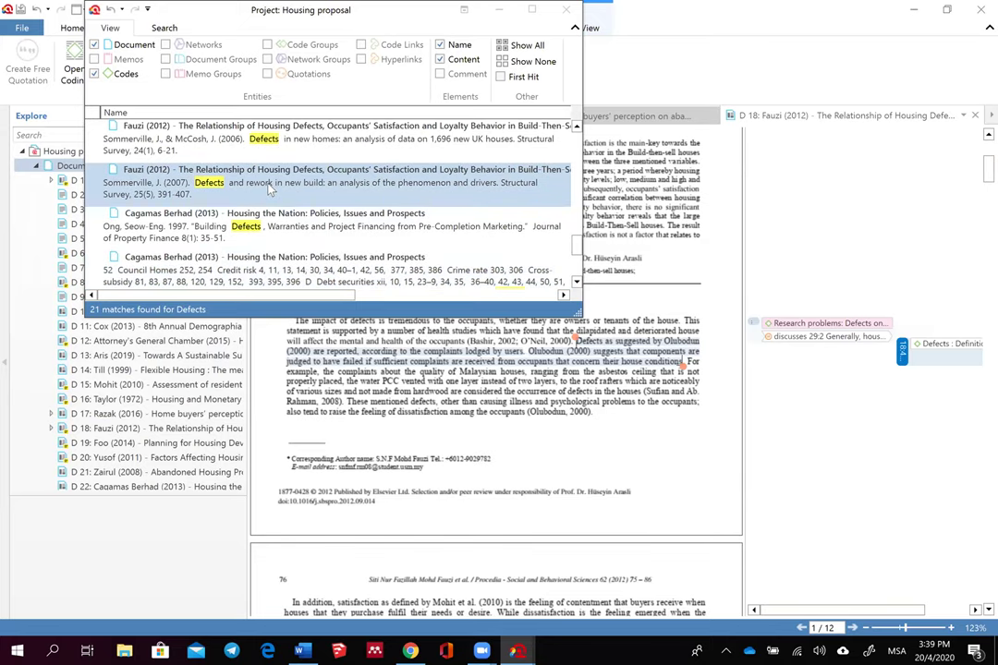
click(305, 243)
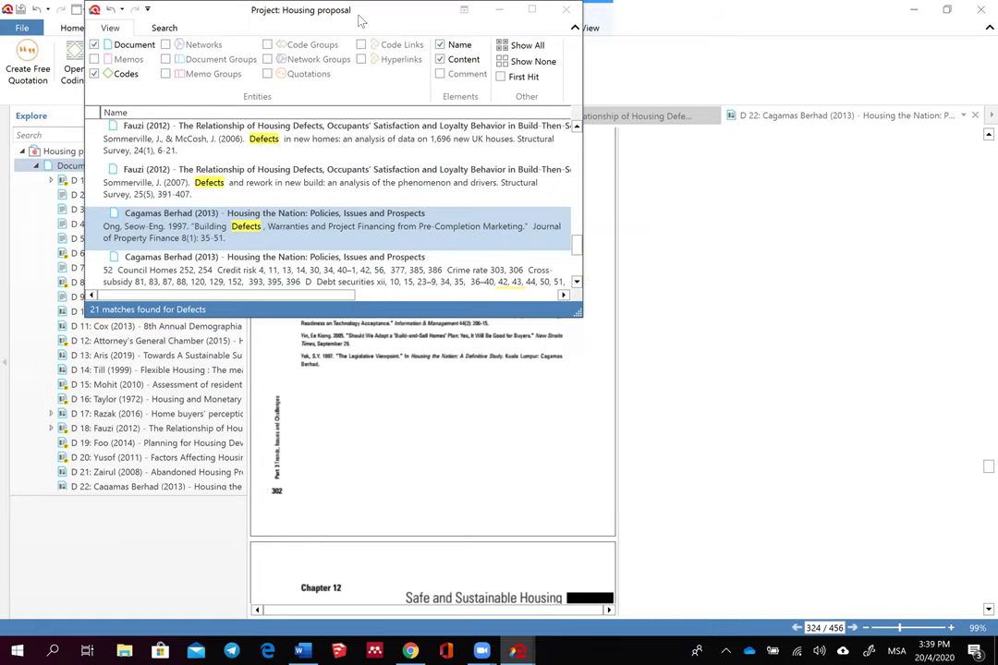
drag(360, 21, 181, 20)
scroll(517, 332, down, 5)
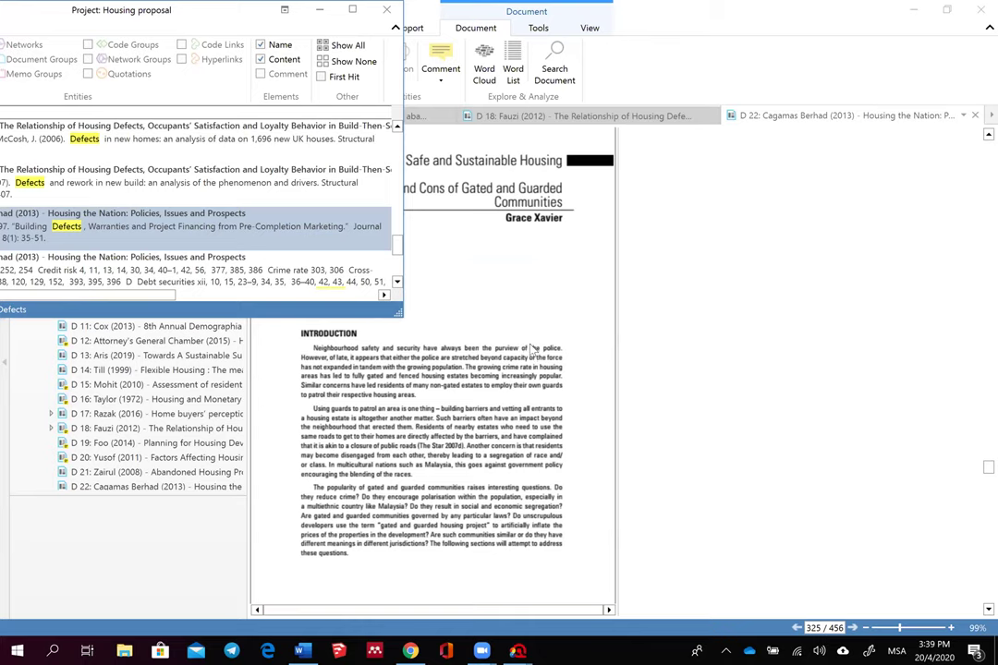
scroll(602, 362, up, 2)
drag(617, 359, 614, 404)
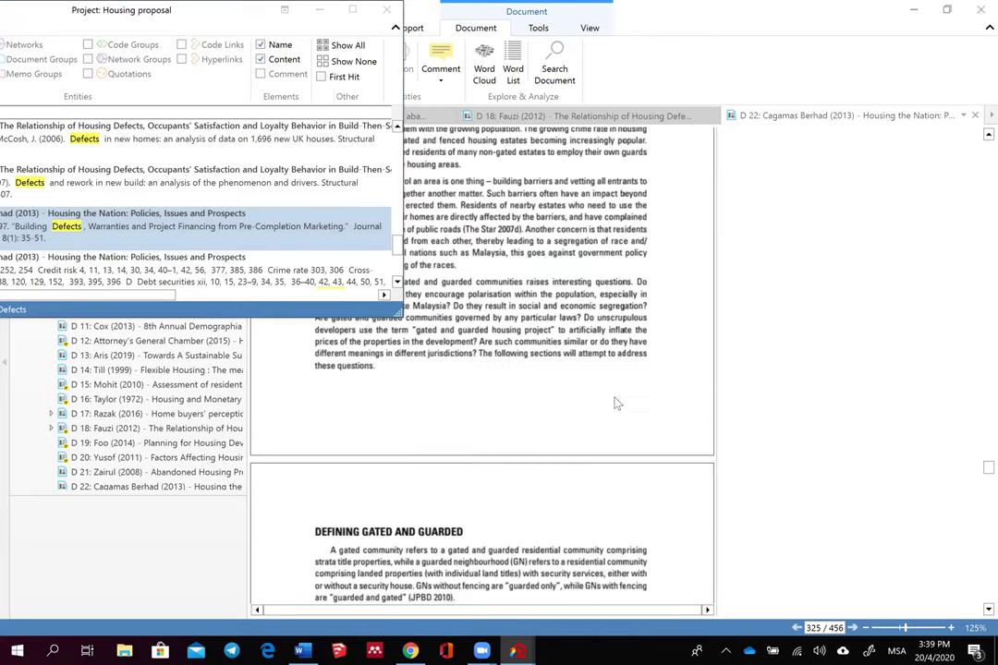
scroll(610, 424, up, 6)
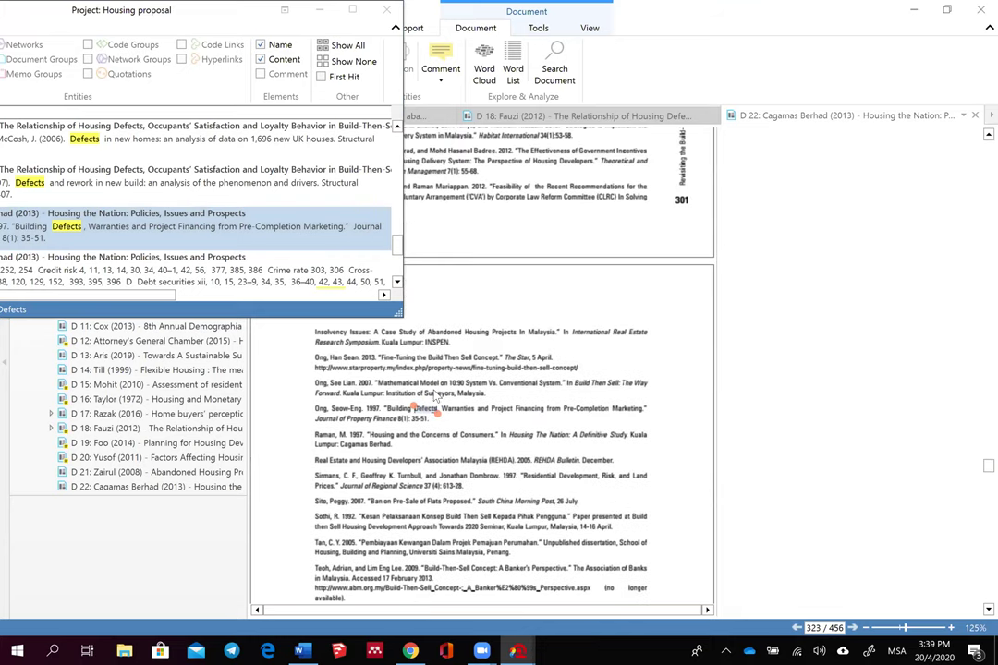
drag(224, 19, 356, 41)
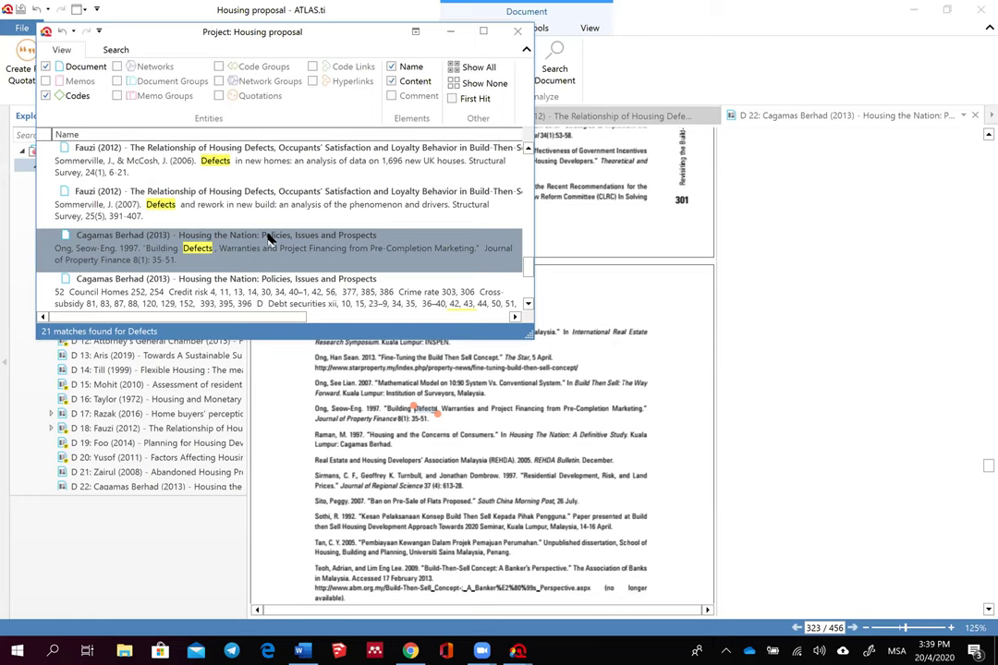
Step: Open the match in the 2017 FlexZhouse document and look through the whole list of Defects matches
scroll(267, 234, down, 3)
click(232, 229)
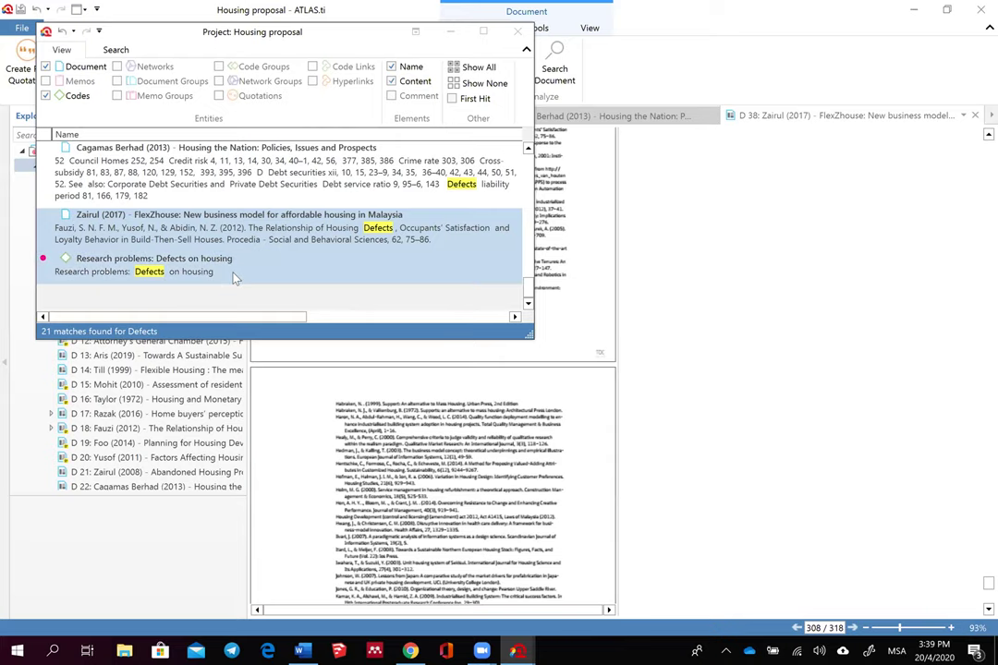
scroll(268, 240, up, 10)
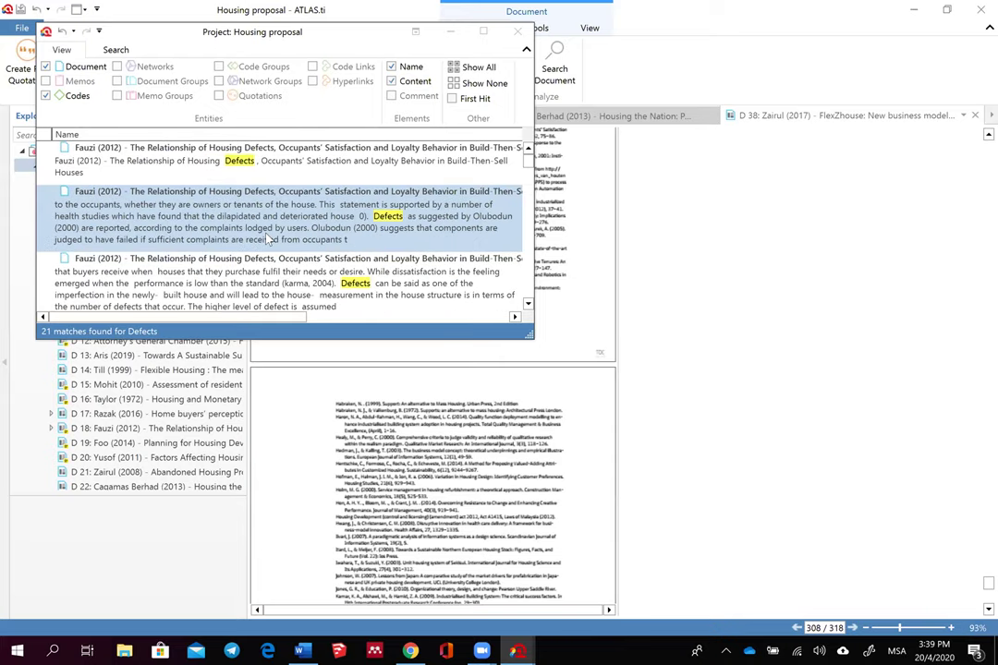
scroll(267, 240, down, 10)
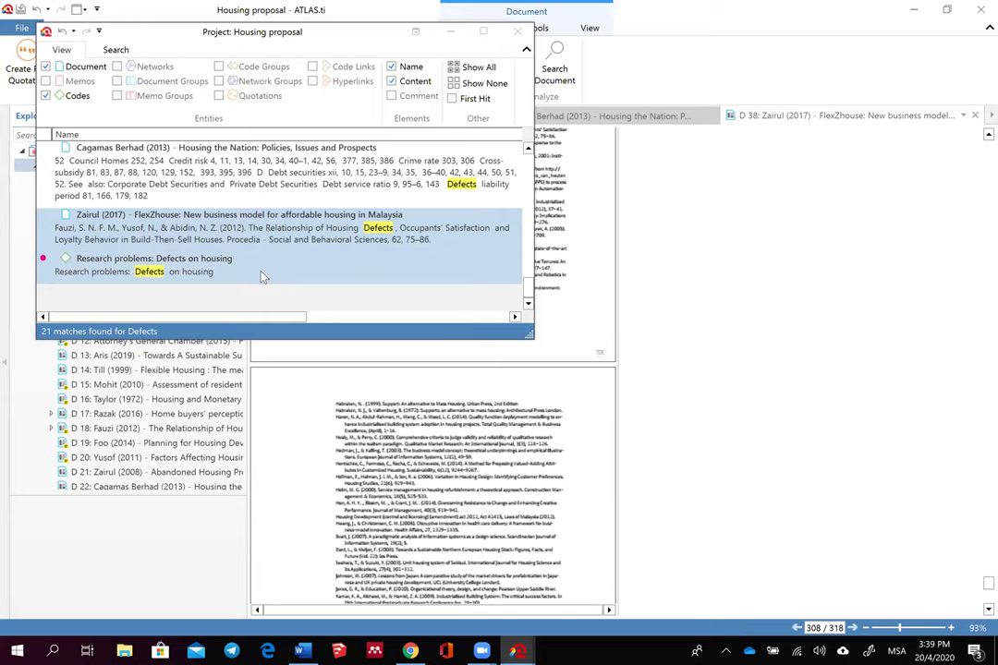
Step: View the quotation linked to the matching code "Research problems: Defects on housing" and close its quotation list
click(262, 277)
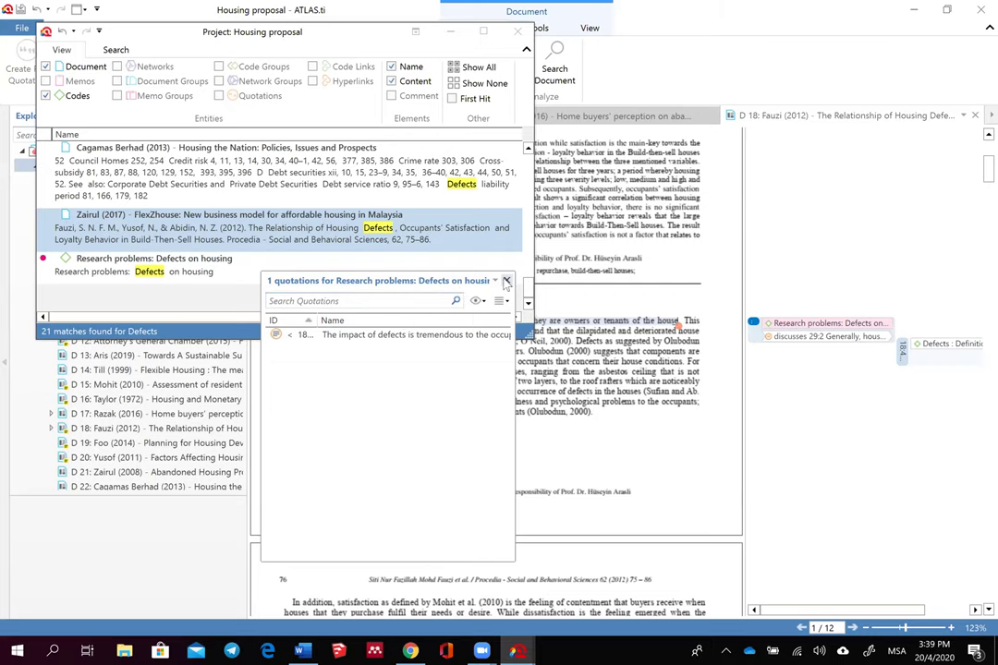
click(506, 281)
scroll(647, 424, up, 5)
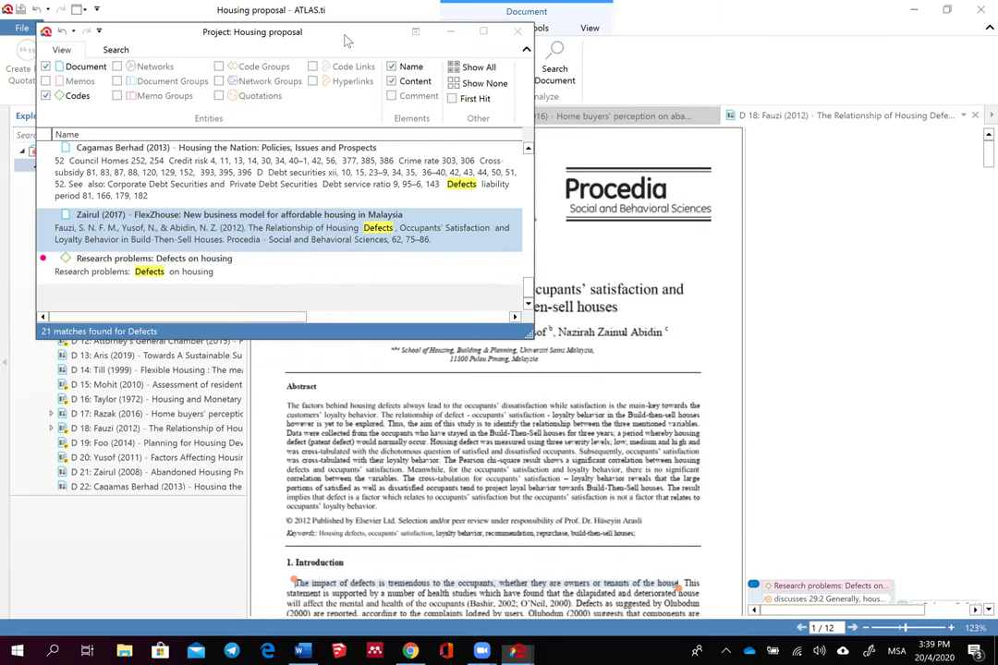
Step: Review the introduction passage of the 2012 housing defects paper and the Defects match list, and close the search results
drag(346, 41, 330, 19)
scroll(638, 545, down, 2)
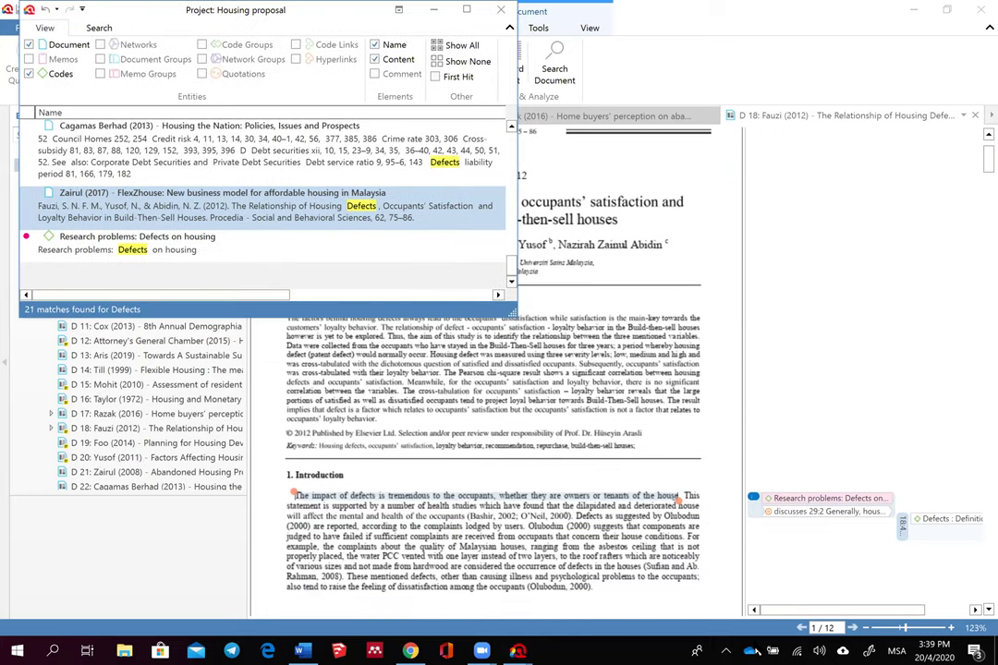
scroll(692, 539, down, 2)
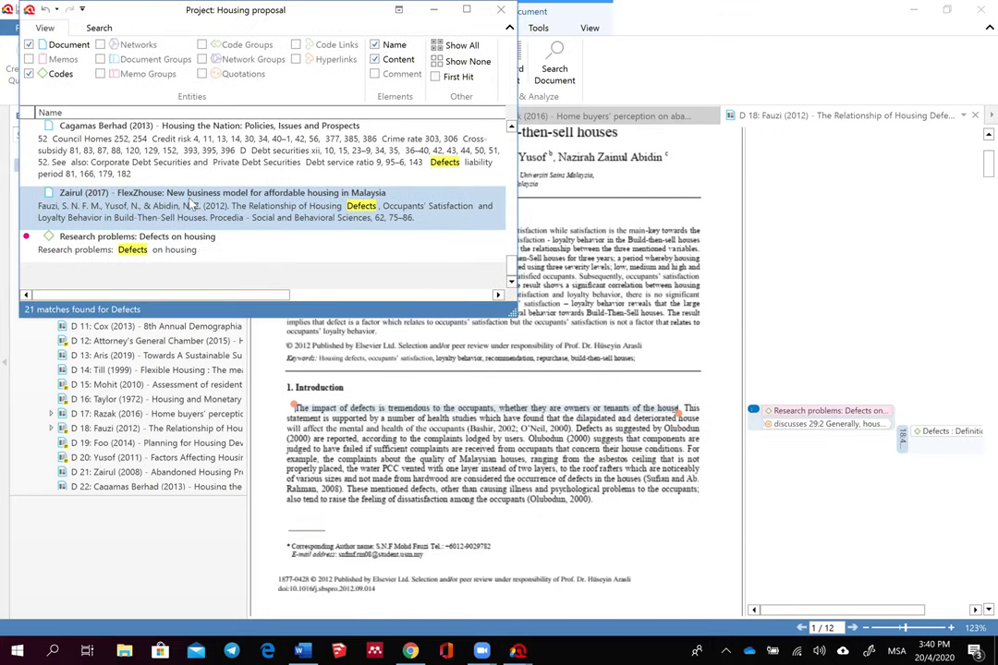
scroll(171, 185, up, 5)
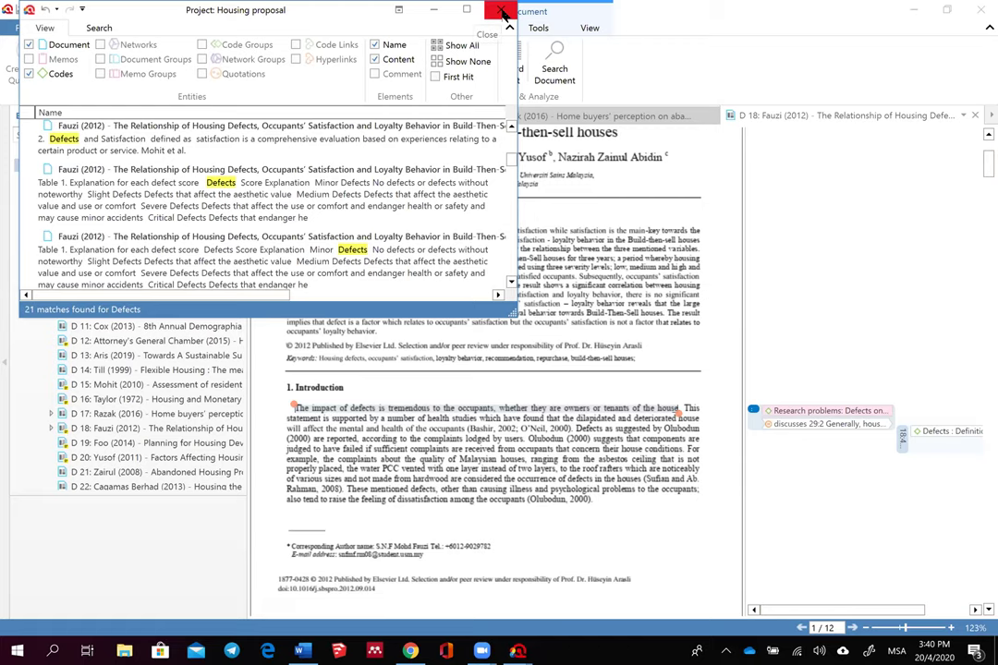
click(501, 9)
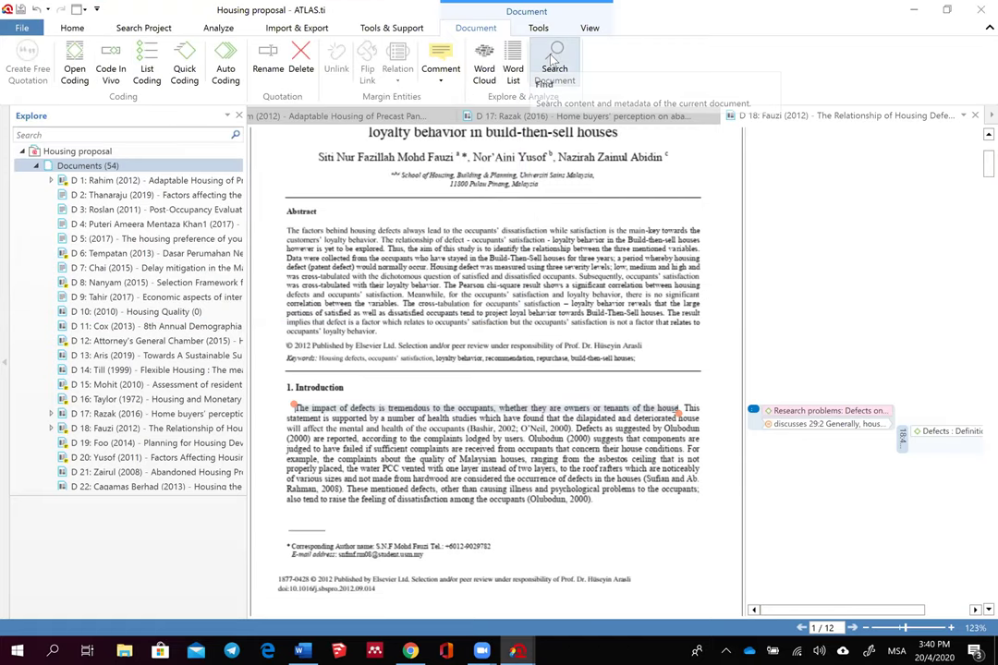
Step: Search the 2012 housing defects paper for "workmanship" with Grep and case sensitivity enabled, and look through the pages around the match
click(560, 72)
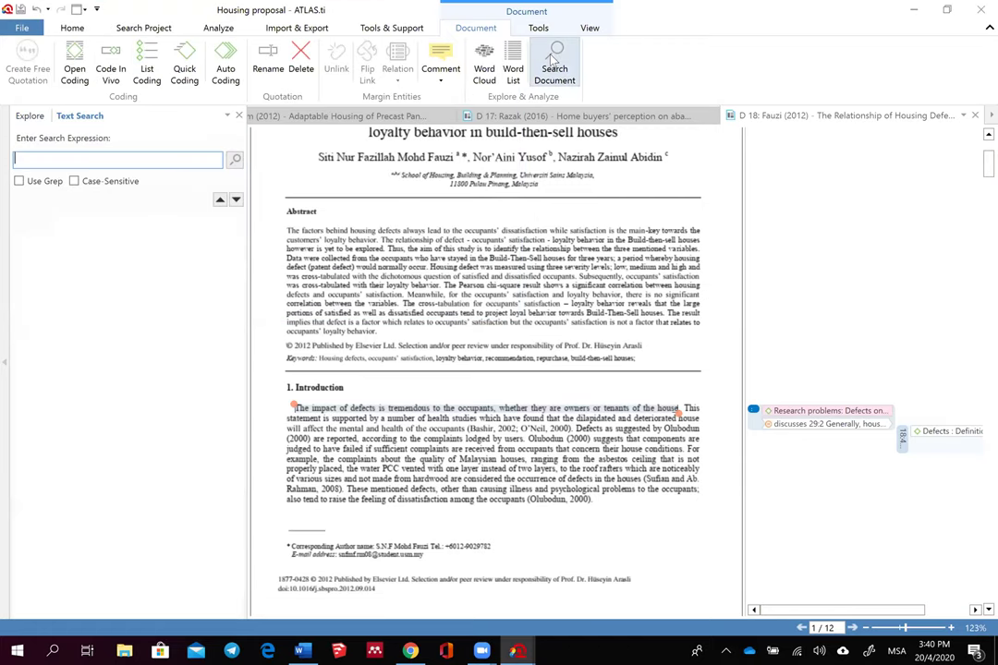
click(239, 116)
click(555, 72)
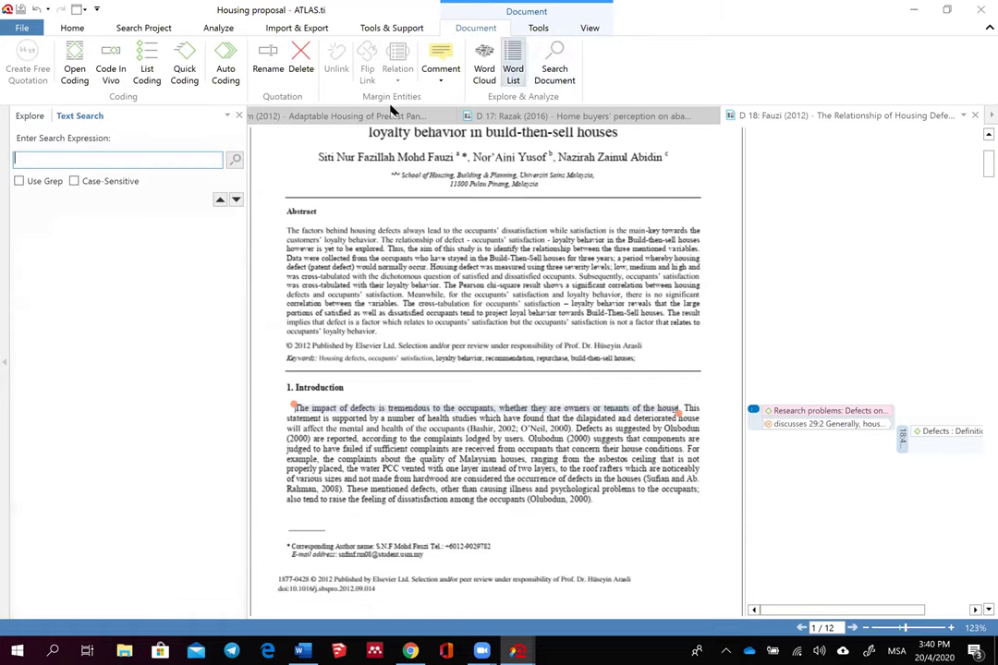
text(wor)
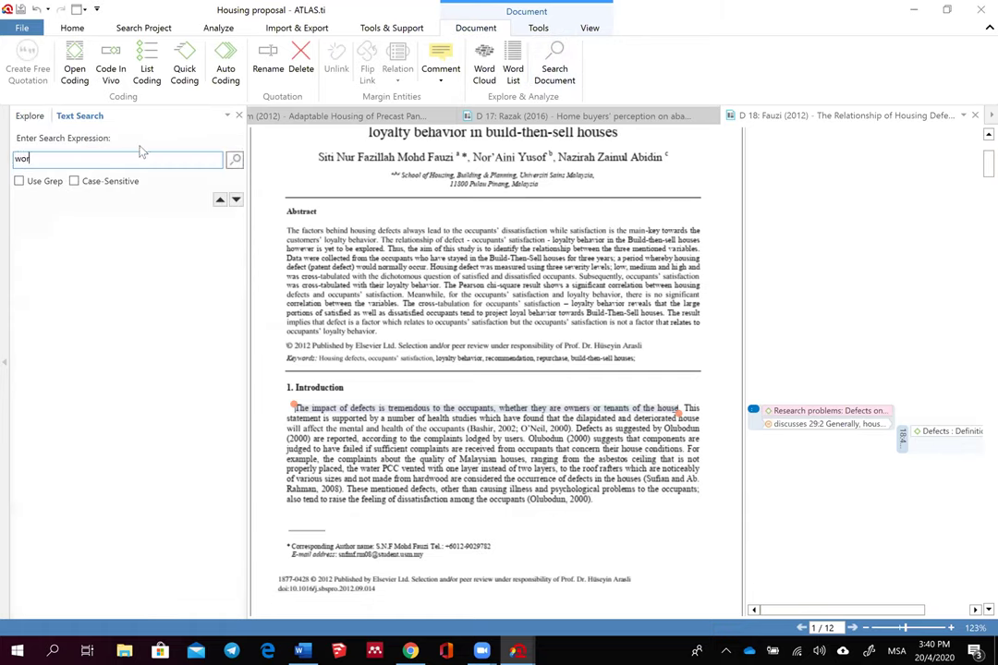
text(kmanship)
key(Return)
click(18, 181)
click(74, 182)
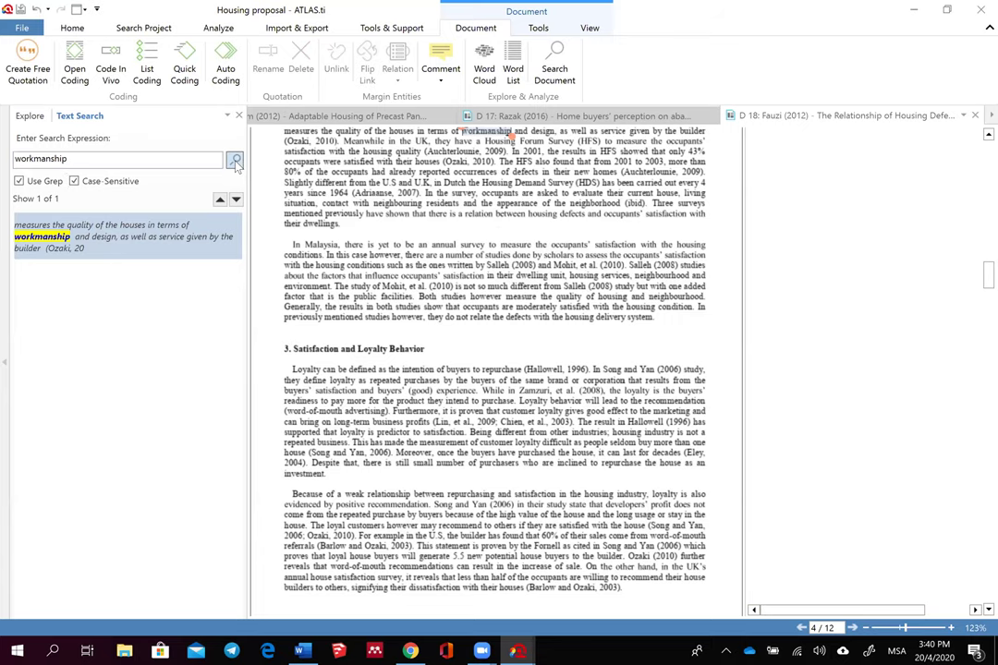
scroll(423, 222, up, 5)
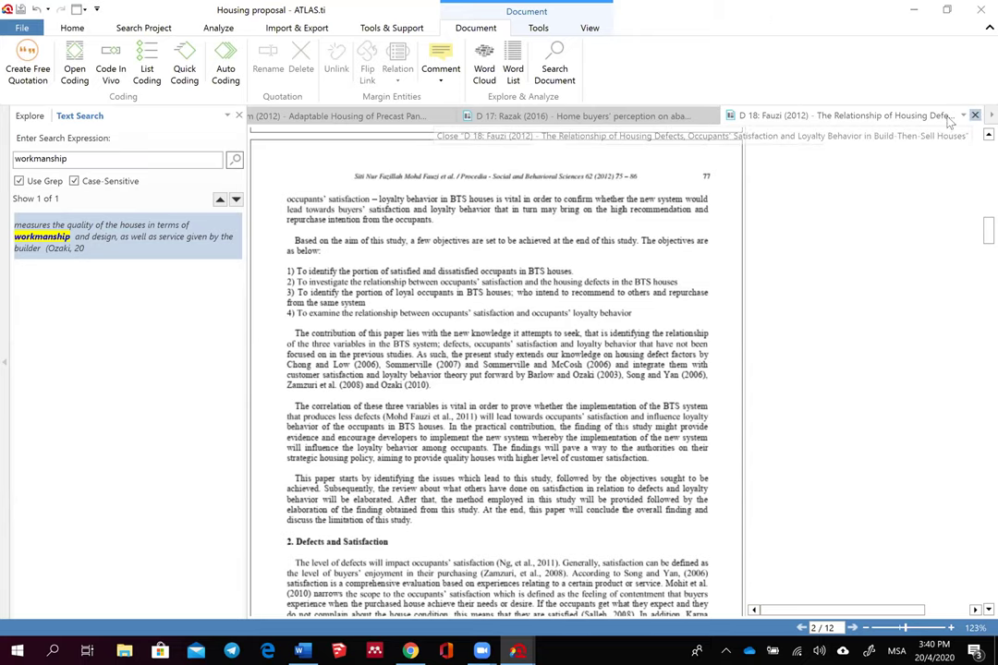
Step: Close all open documents and minimize the Literature Review network window
click(977, 119)
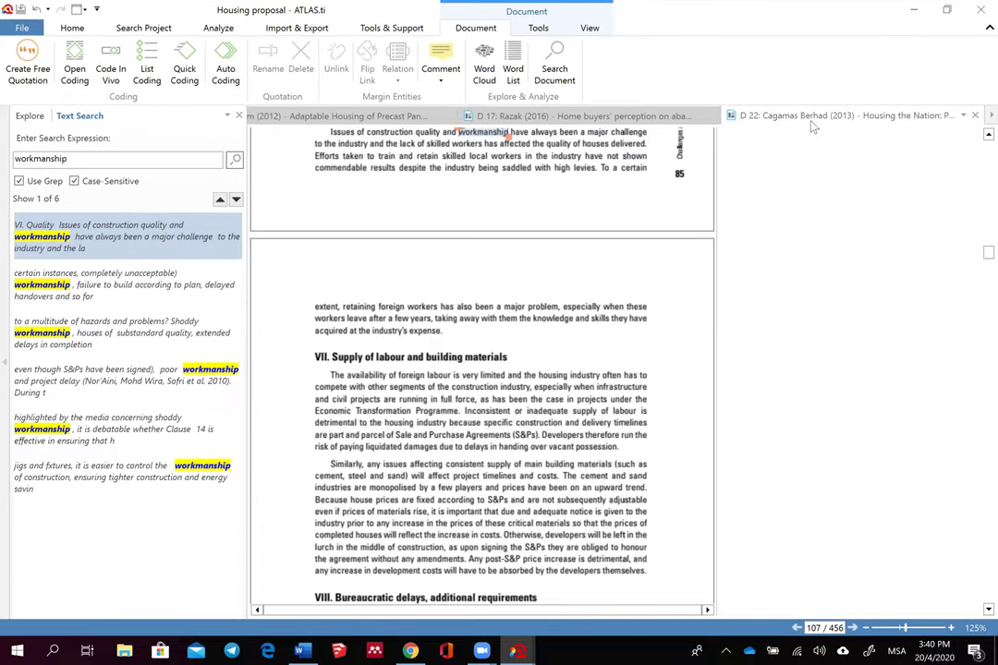
click(975, 116)
click(964, 115)
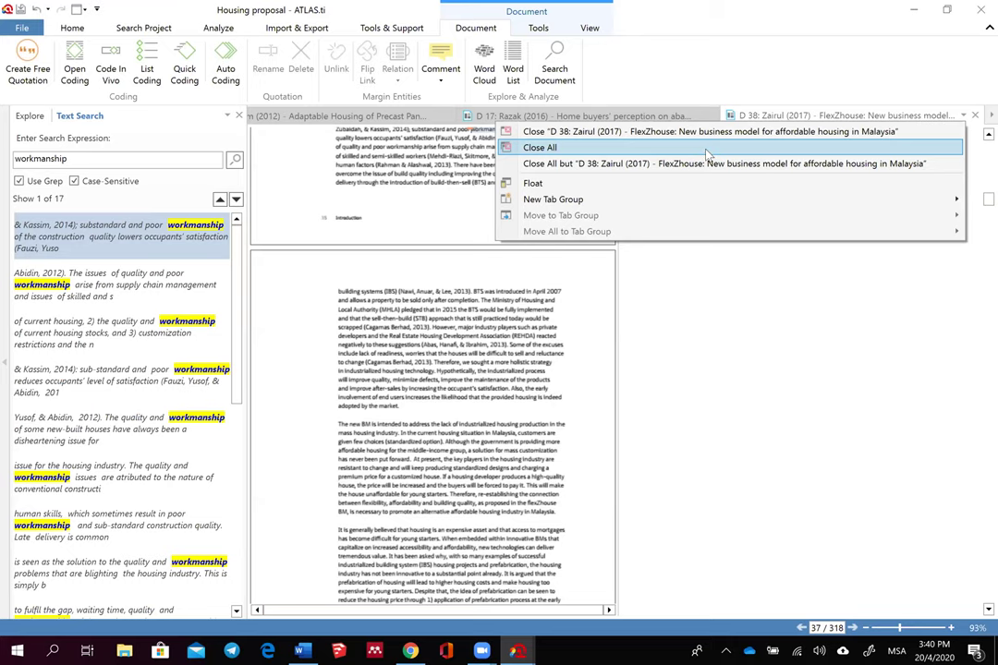
click(707, 150)
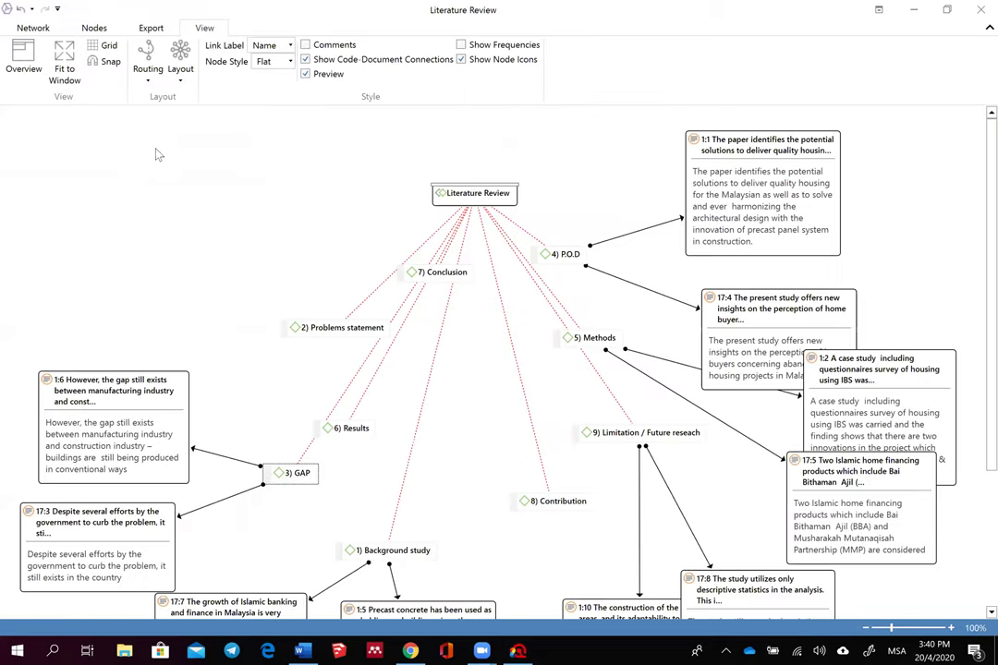
click(911, 11)
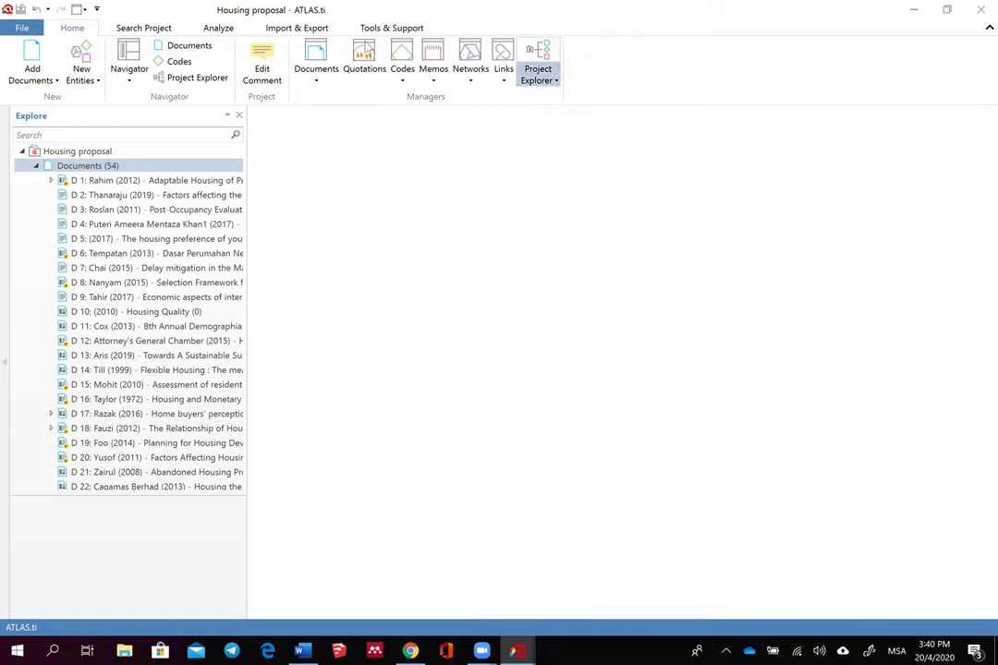
Step: Search the whole project for the term "workmanship"
click(143, 27)
drag(596, 45, 536, 44)
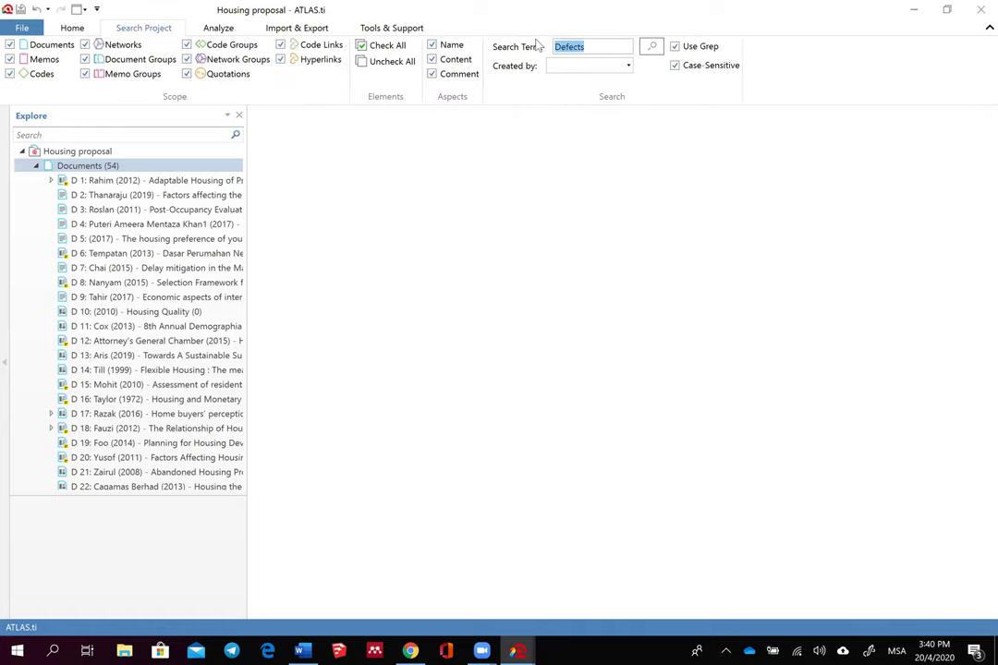
text(workmanship)
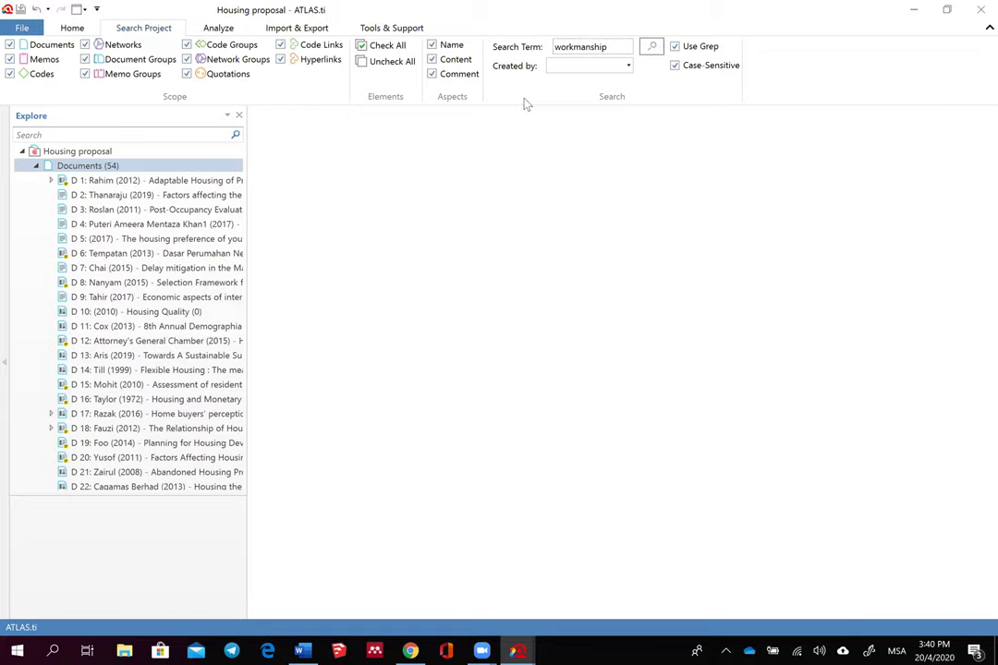
key(Return)
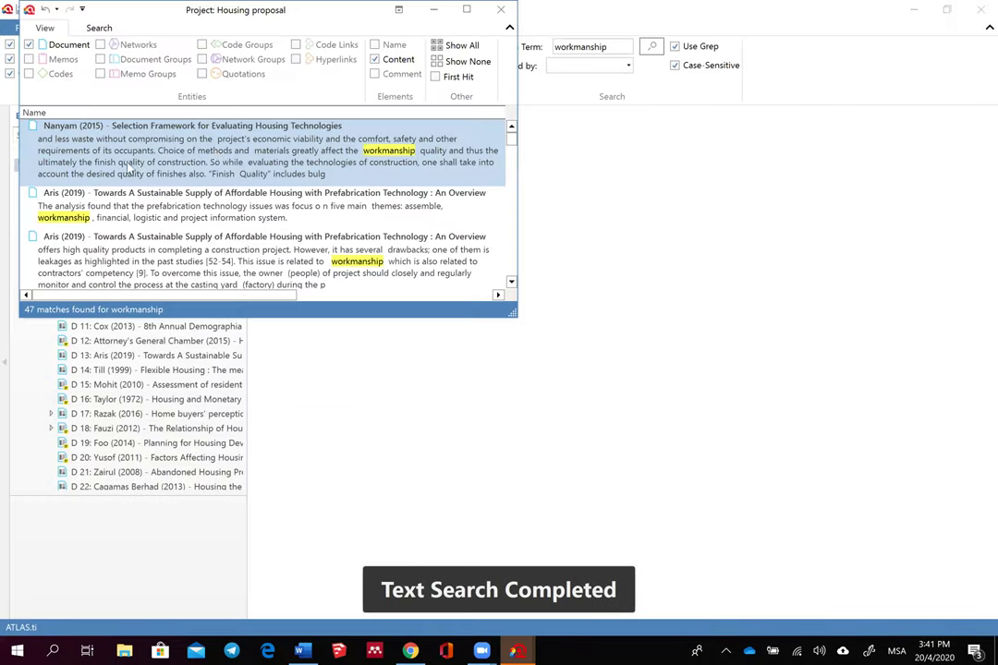
Step: In the "Selection Framework for Evaluating Housing Technologies" match, code the sentence from "Choice of methods" to "construction" with a new open code "Defects: Choice of methods"
click(305, 173)
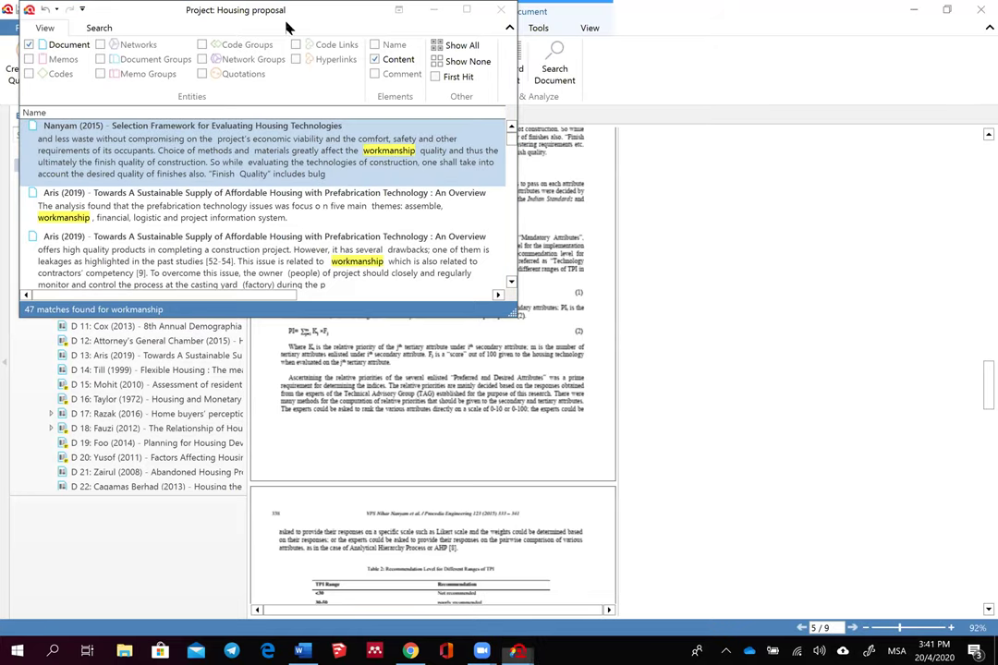
drag(287, 26, 114, 134)
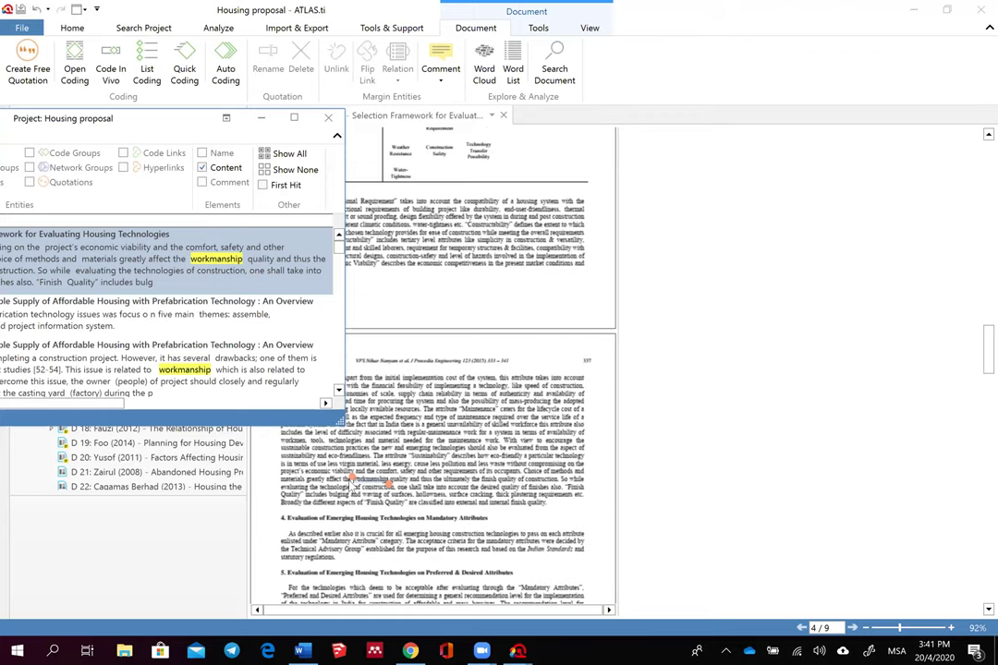
click(499, 467)
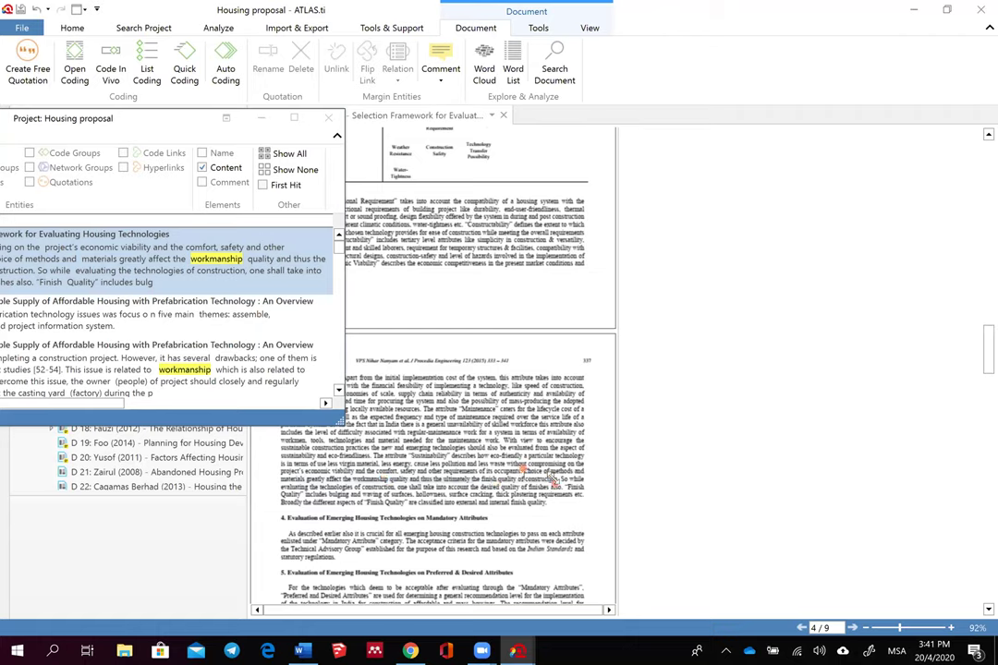
right_click(539, 485)
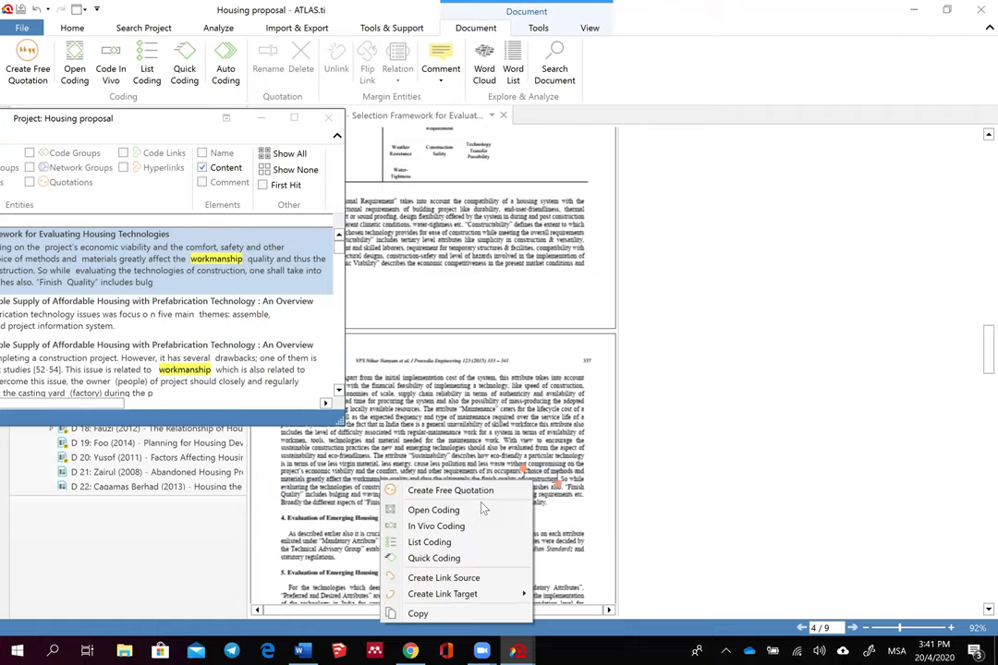
click(479, 511)
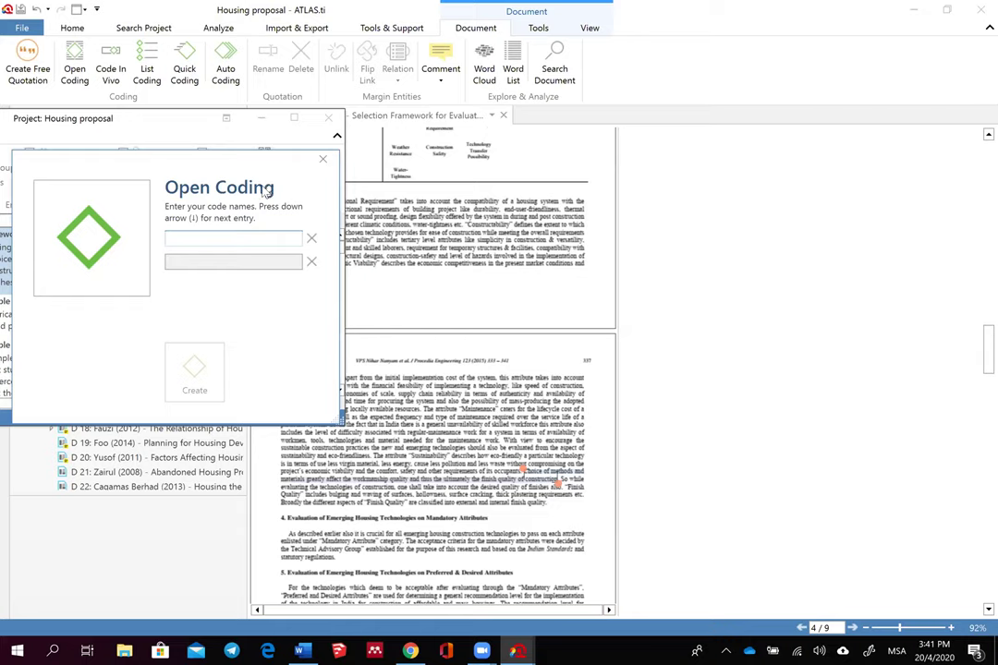
text(Defe)
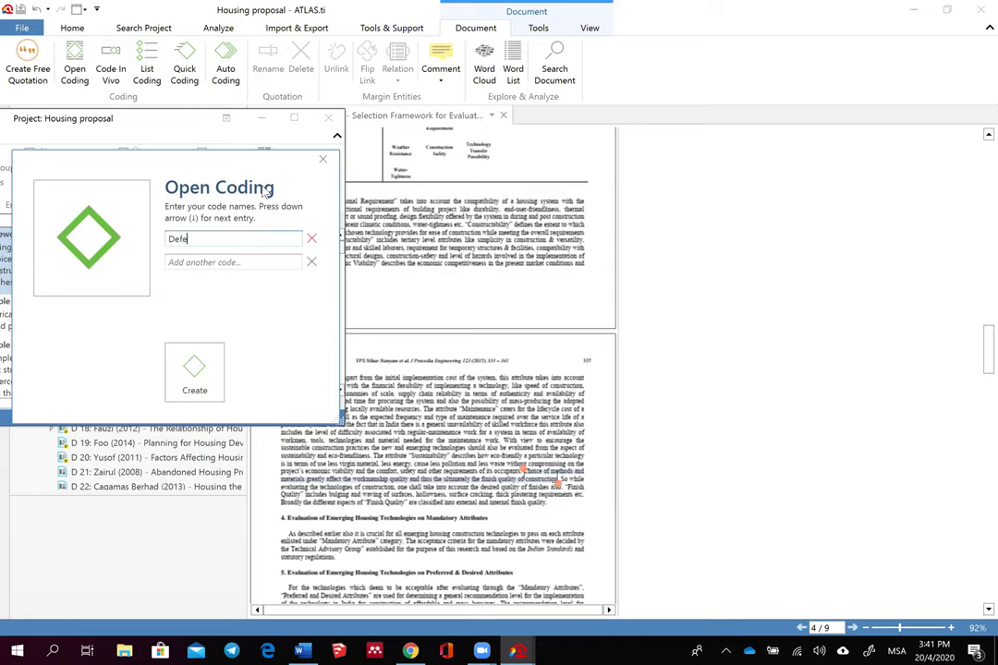
text(cts: Choice of methods)
click(178, 351)
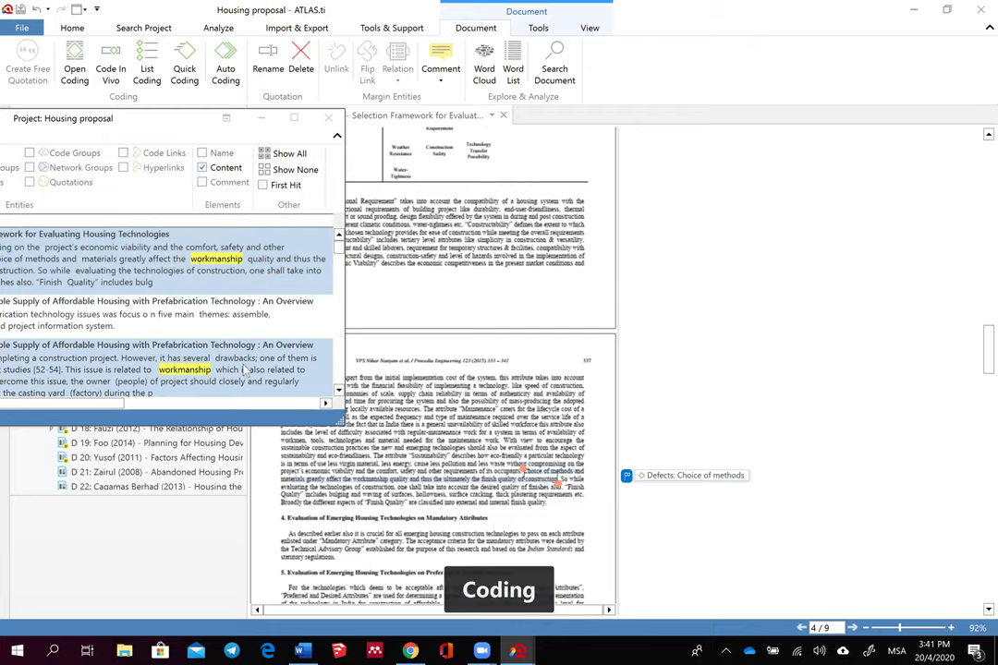
Step: Open the first workmanship match in the 2019 prefabrication technology overview and read its abstract with the page enlarged to 125%
drag(141, 121, 385, 91)
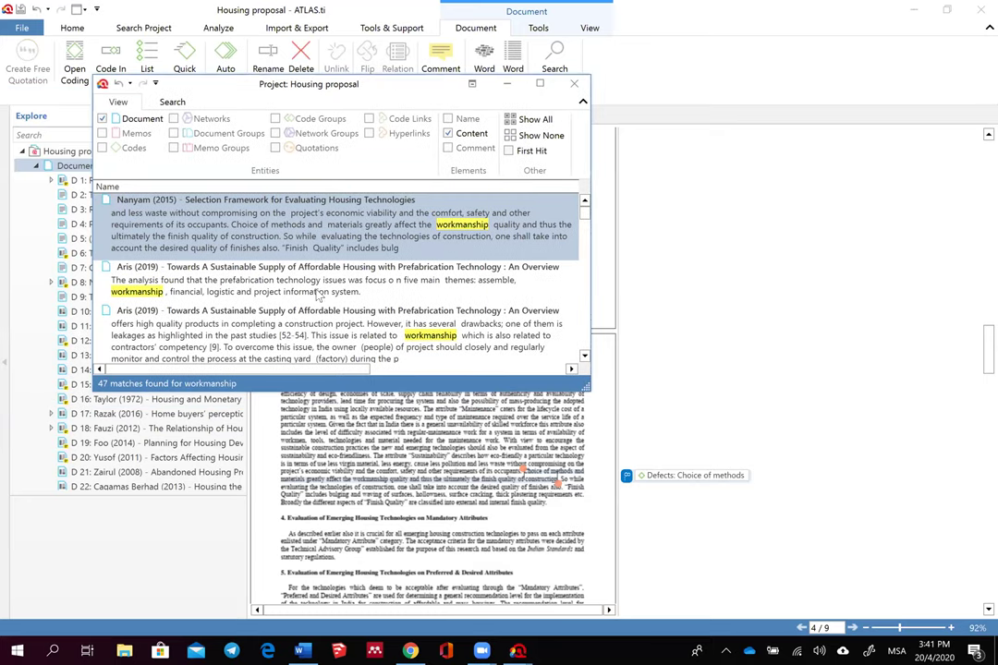
click(315, 291)
double_click(315, 291)
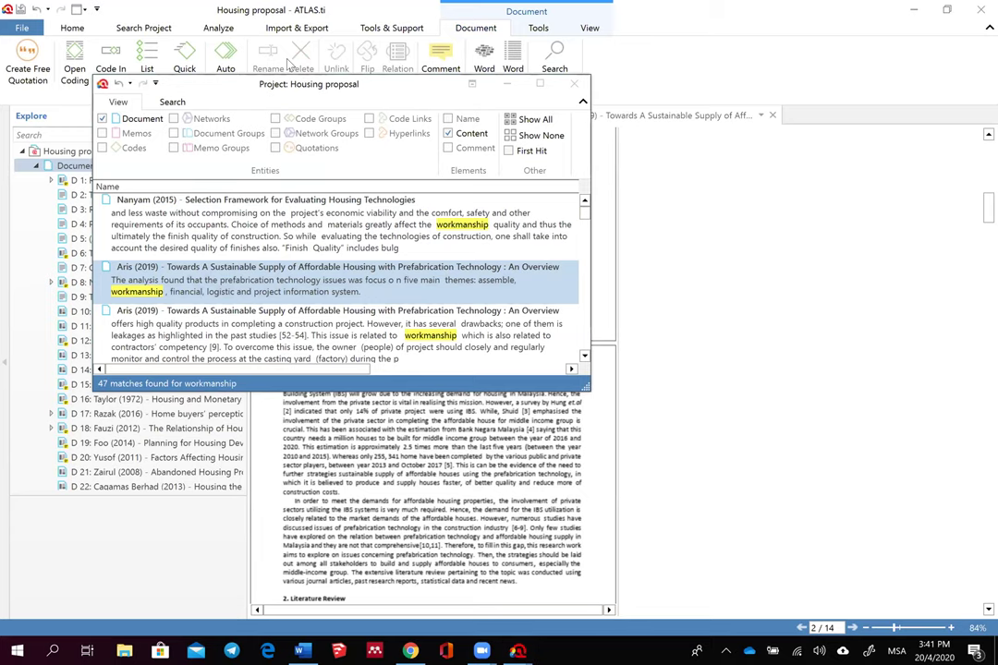
scroll(331, 338, up, 5)
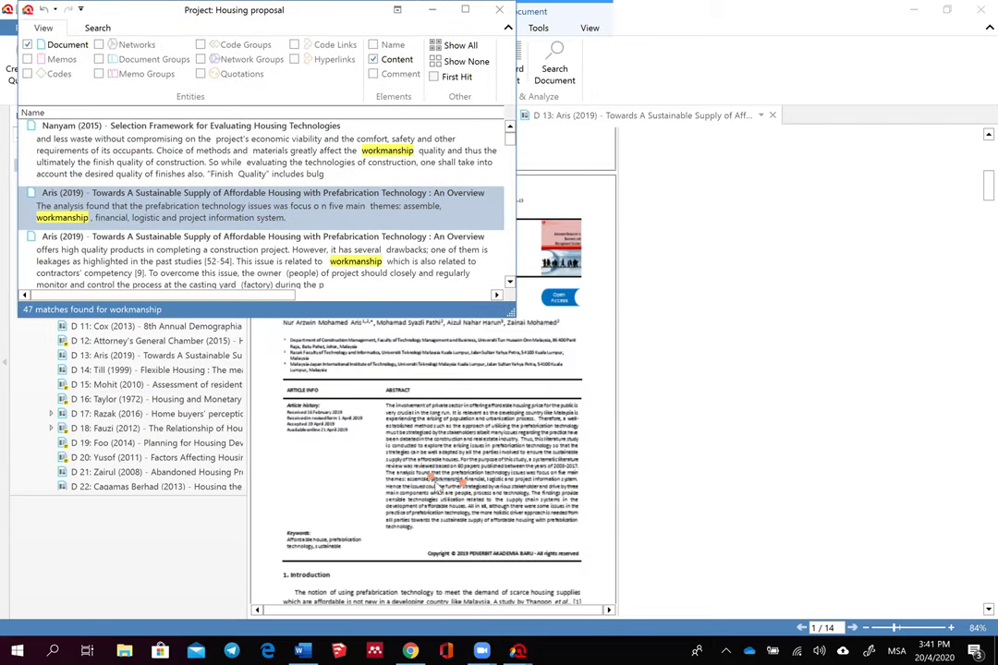
click(952, 630)
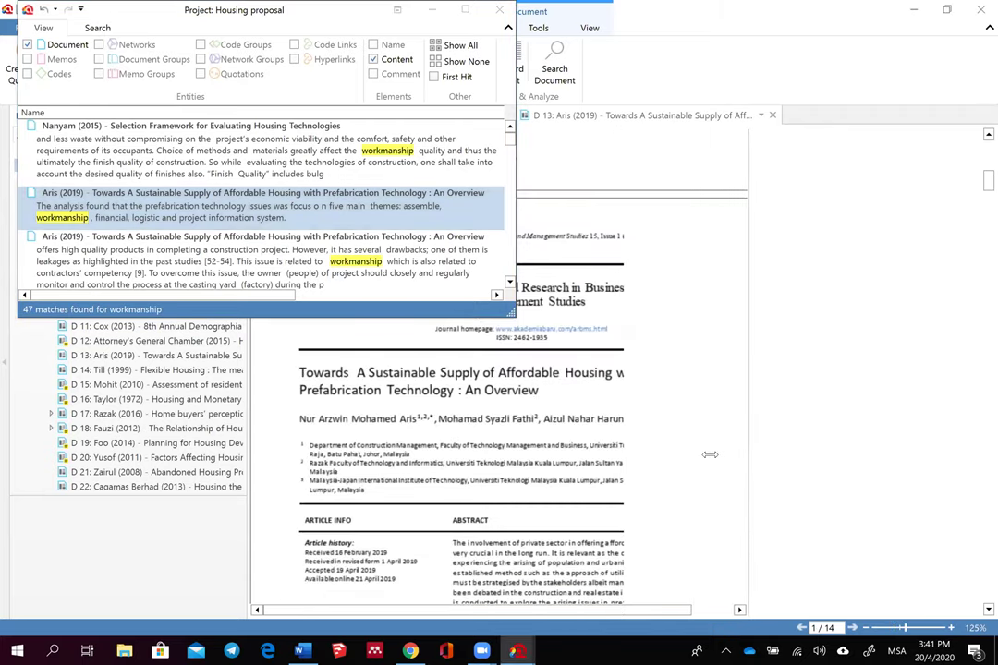
scroll(621, 476, down, 3)
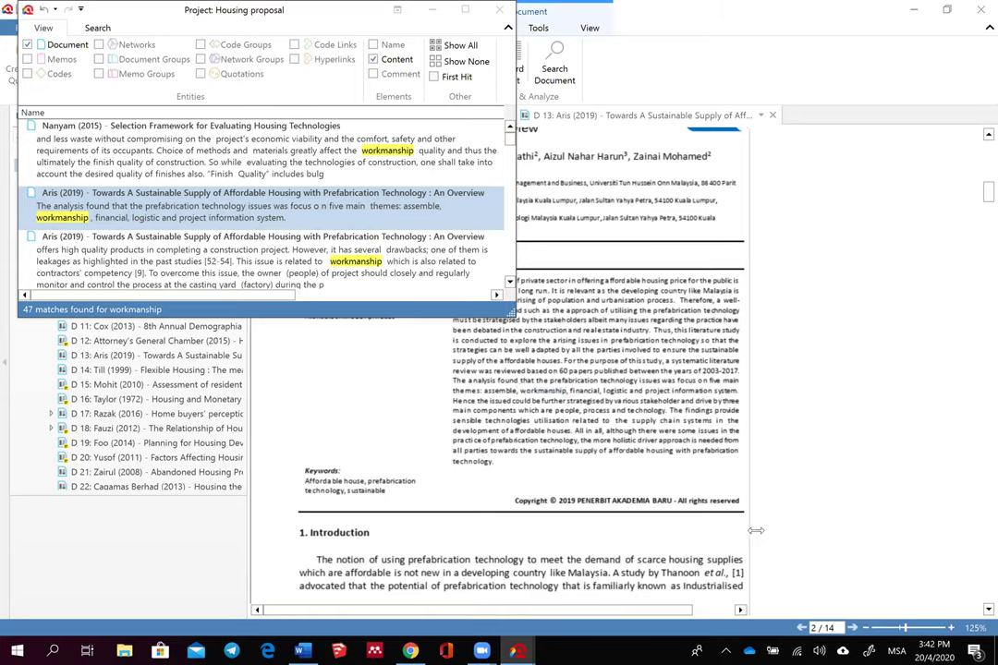
scroll(560, 414, right, 2)
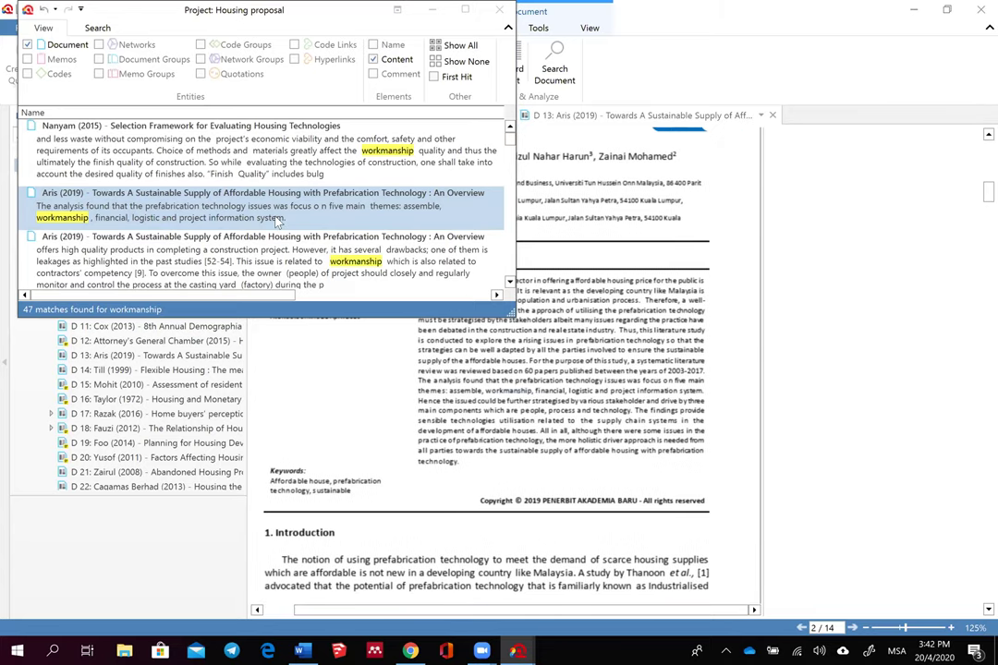
Step: Open the second workmanship match in the 2019 prefabrication overview and view section 4.2.2, "Workmanship issues and strategies"
click(277, 248)
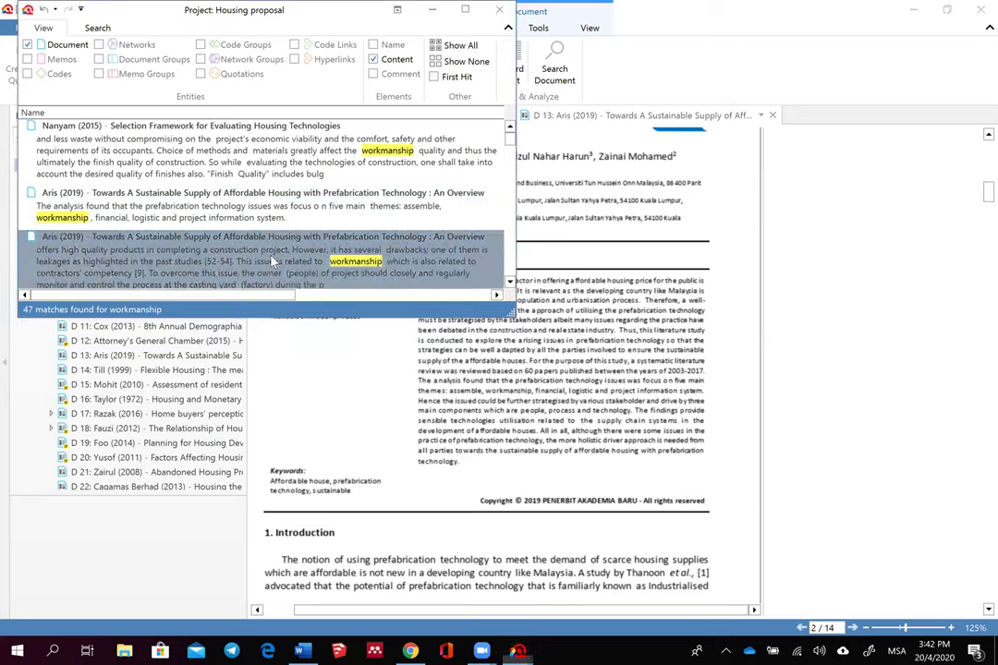
scroll(480, 406, up, 10)
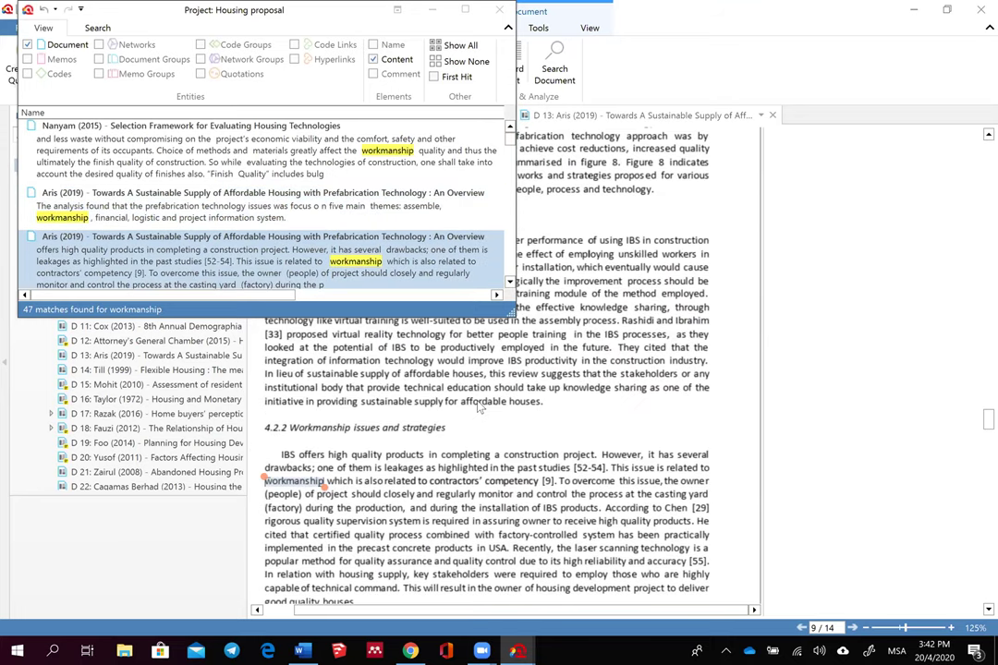
scroll(467, 423, down, 3)
scroll(351, 383, down, 4)
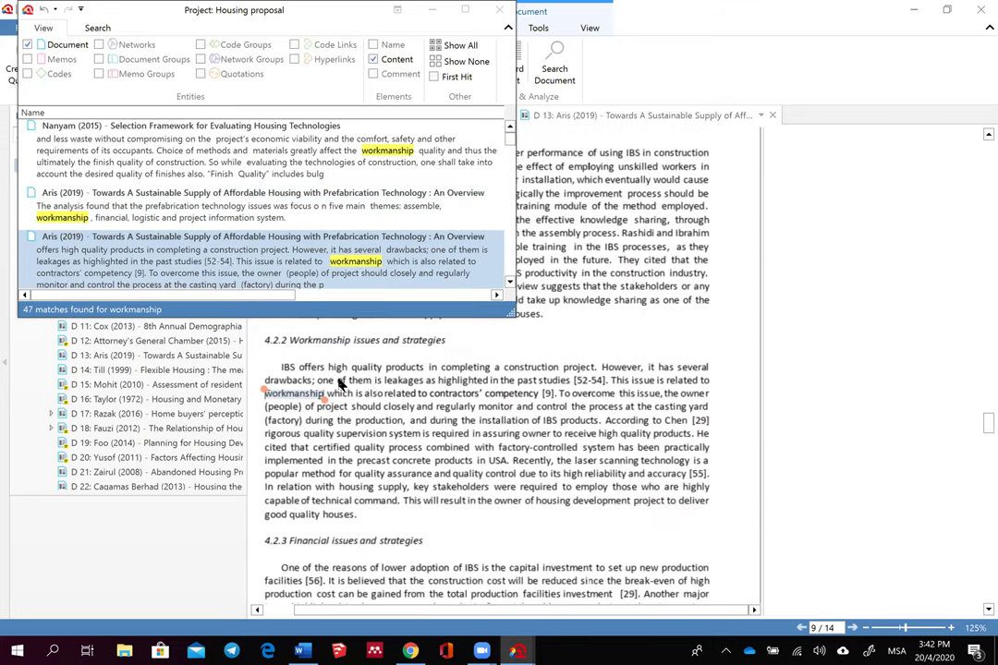
Step: Code the section 4.2.2 text from "This issue is related to workmanship" to "competency" with a new open code "Defects: Contractor's competency"
drag(531, 380, 612, 378)
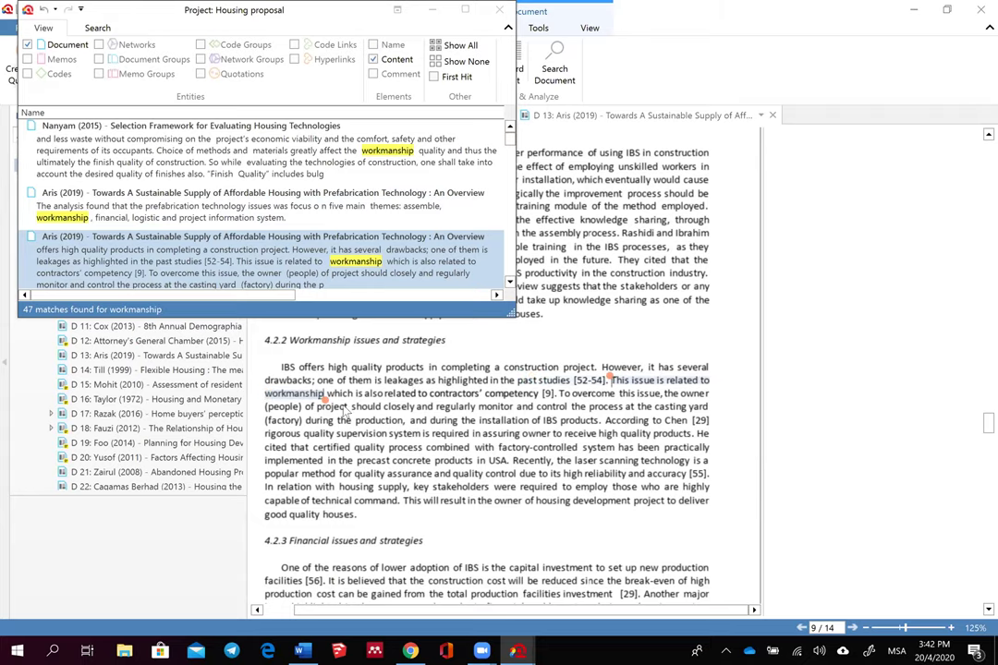
click(457, 378)
drag(323, 394, 536, 396)
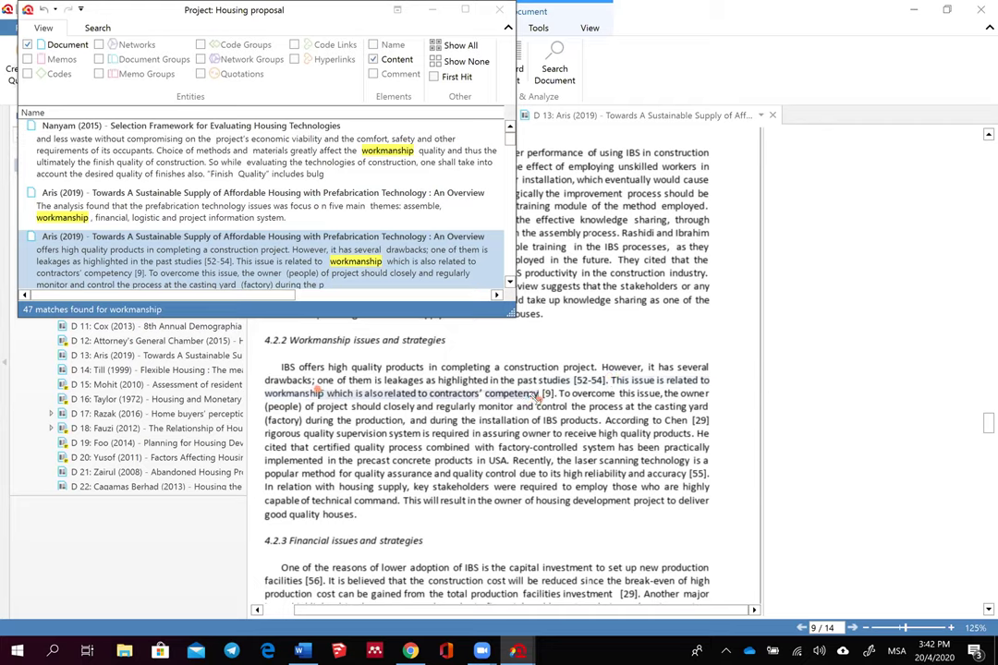
shift+click(610, 378)
drag(324, 393, 539, 396)
shift+click(610, 379)
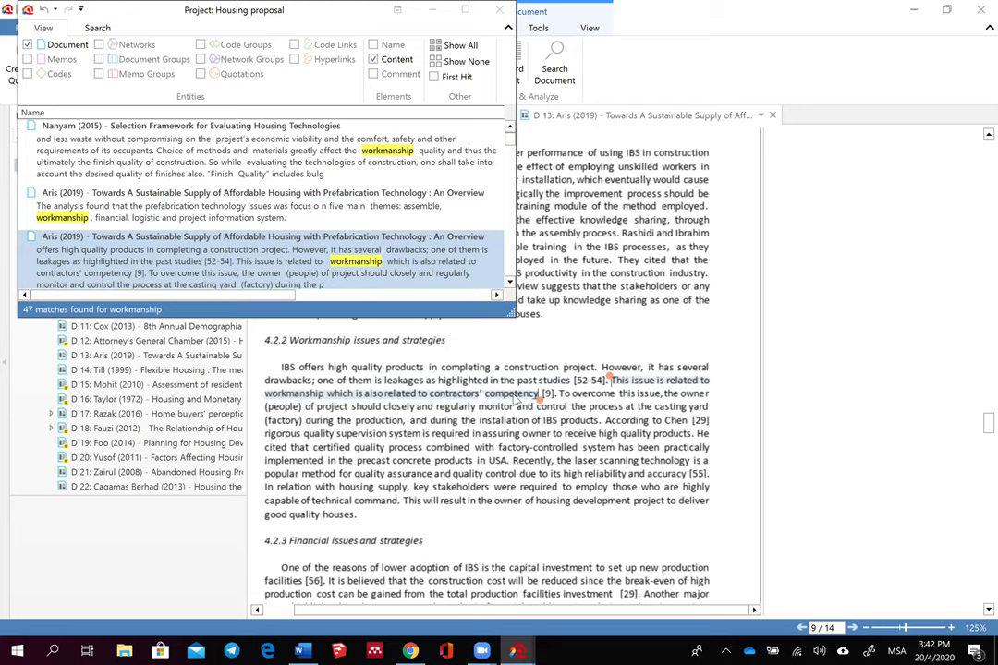
right_click(355, 392)
click(466, 426)
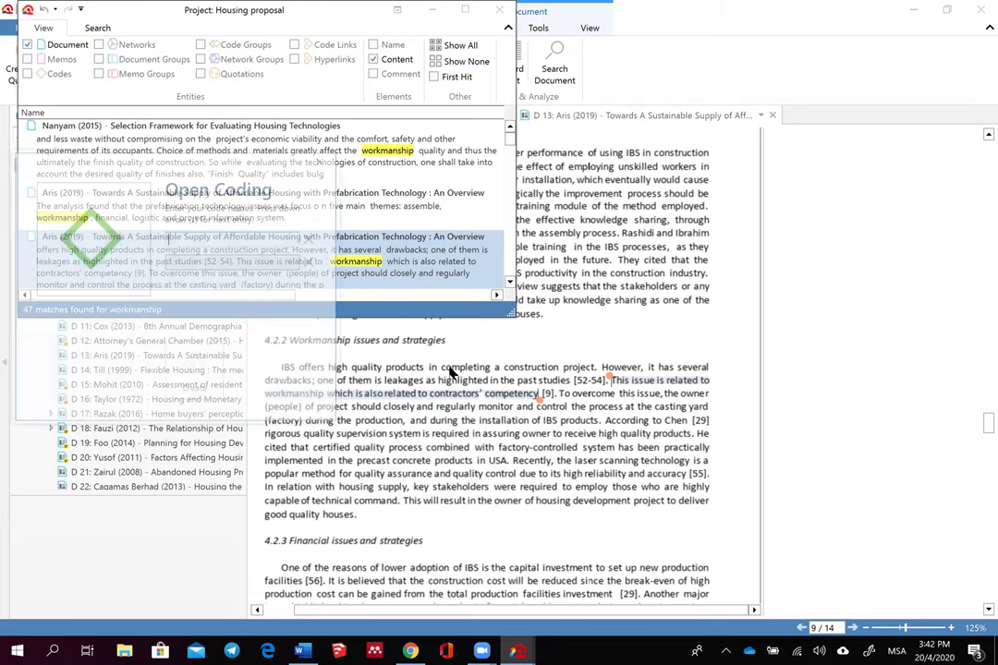
text(Defects)
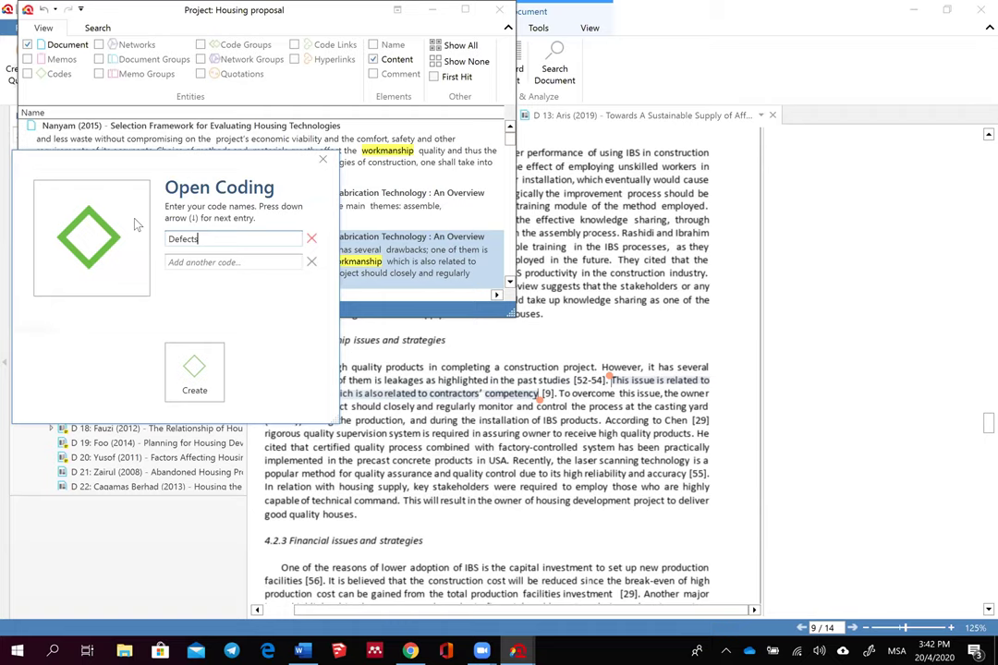
text(: Contracotr's competency)
click(244, 238)
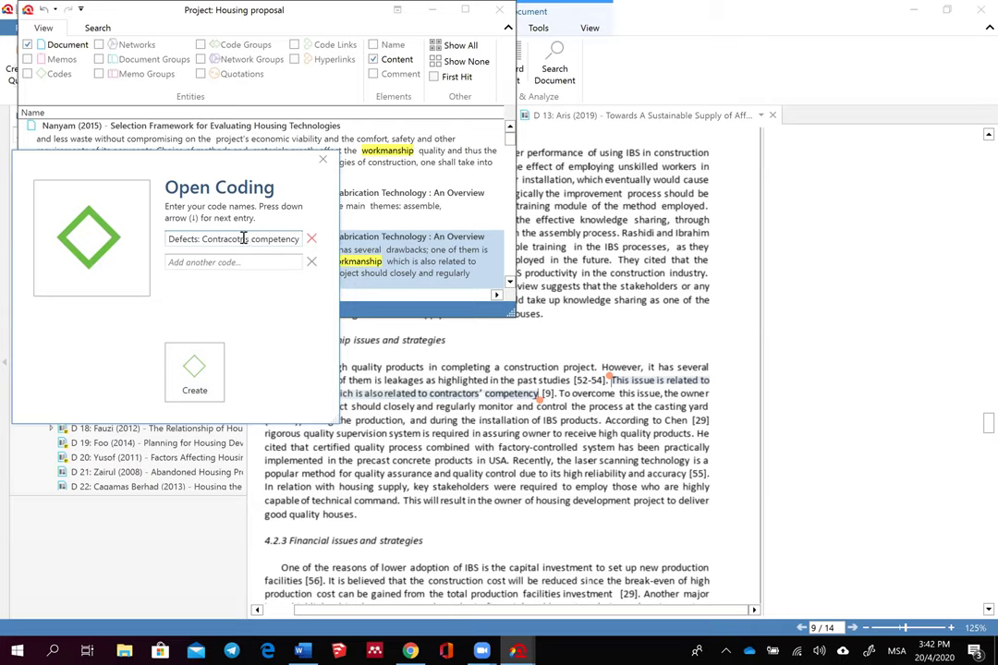
key(BackSpace)
key(BackSpace)
key(BackSpace)
text(tor)
click(220, 345)
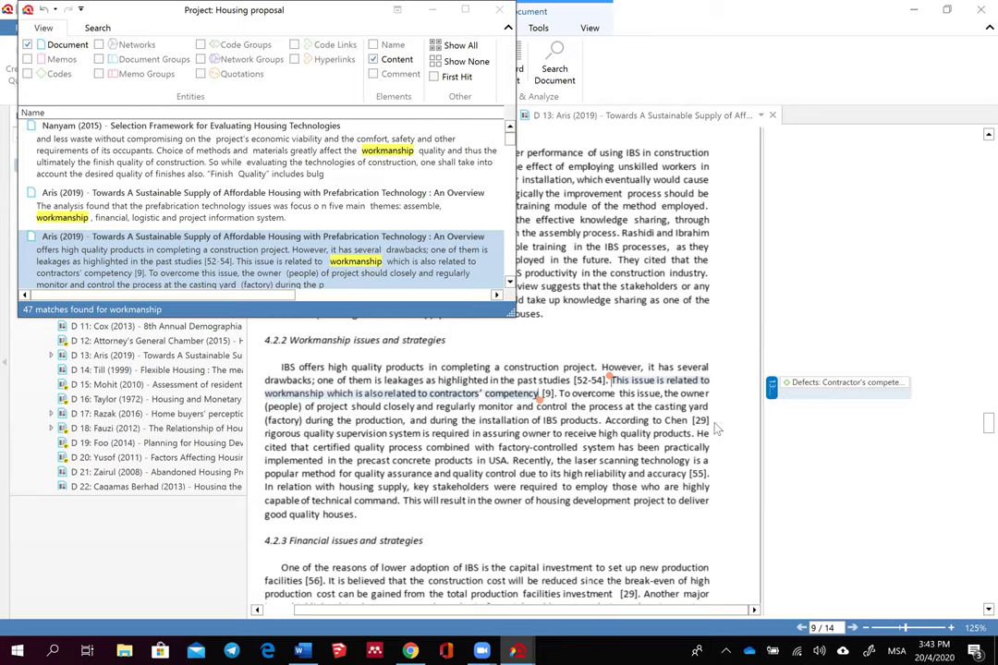
Step: Close the search results and open documents, and search the whole project again for "workmanship"
click(498, 10)
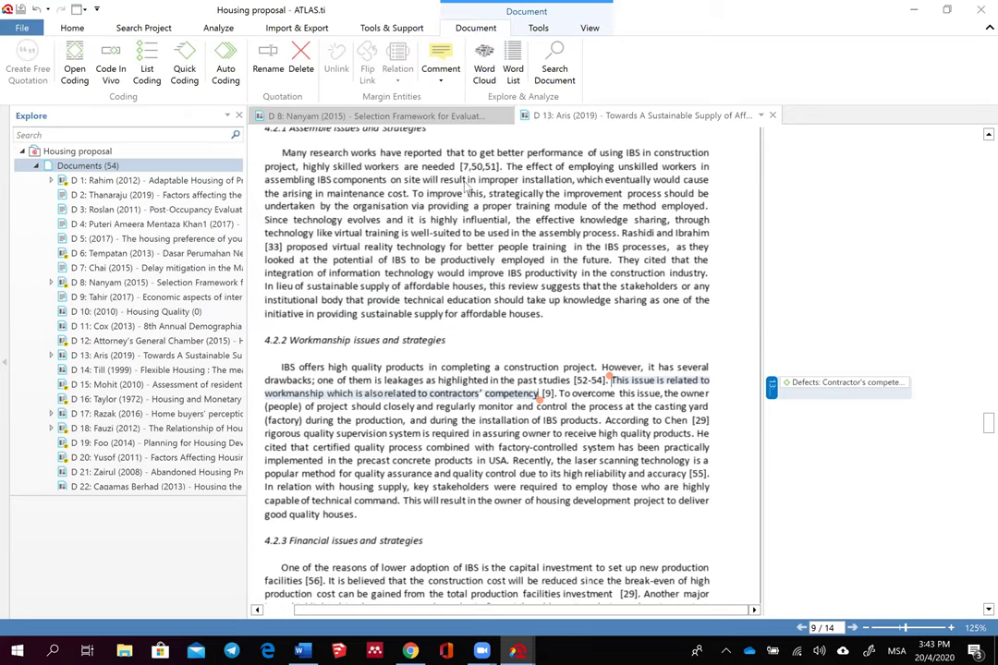
middle_click(577, 118)
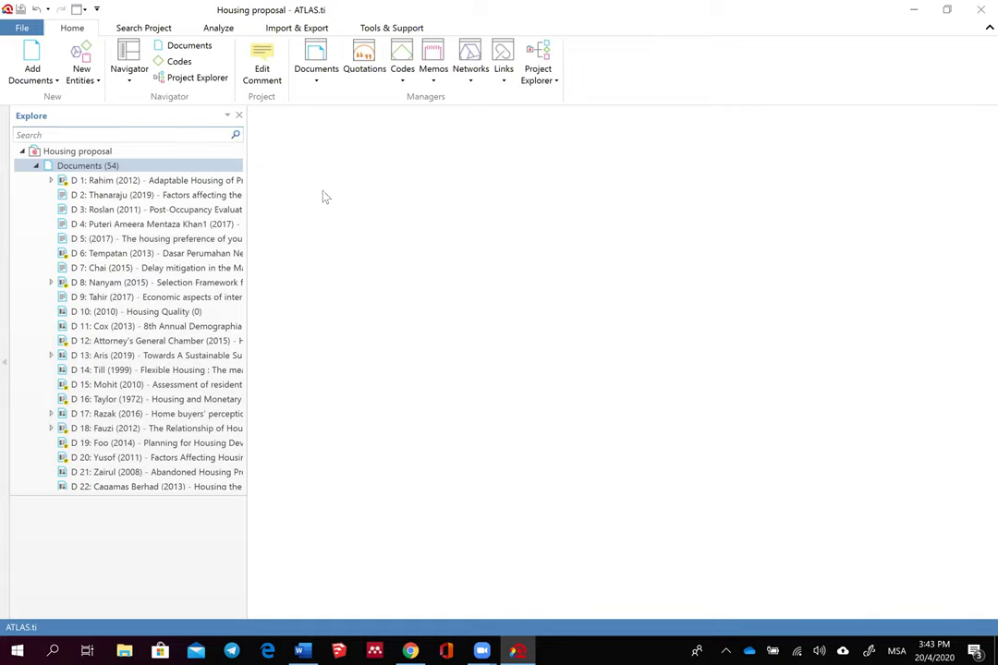
click(83, 167)
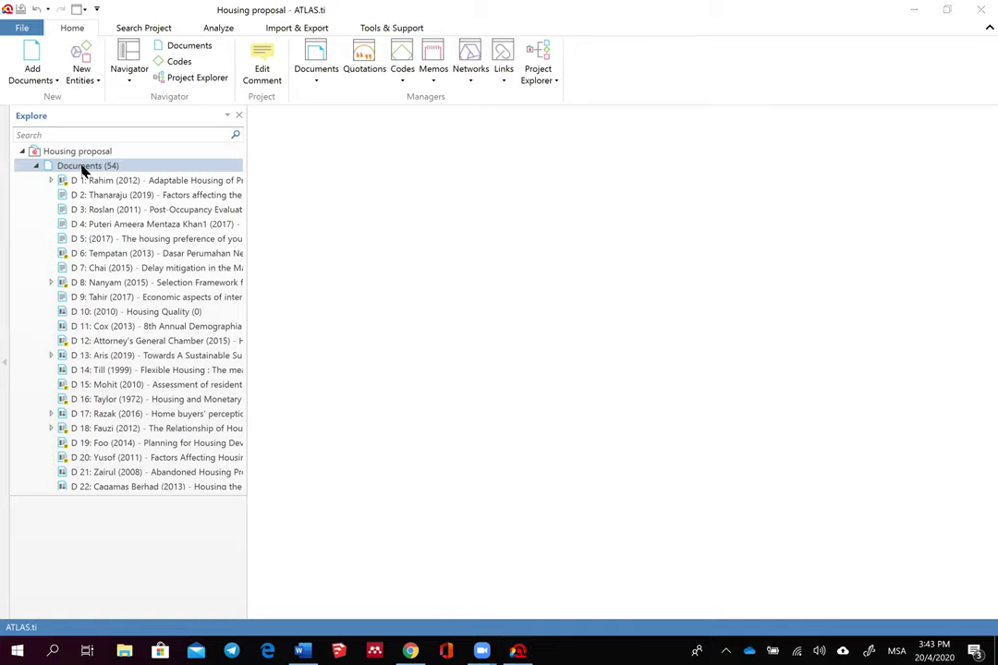
mouse_move(57, 153)
mouse_down()
mouse_move(139, 154)
mouse_move(89, 181)
mouse_move(39, 165)
mouse_move(56, 148)
mouse_up()
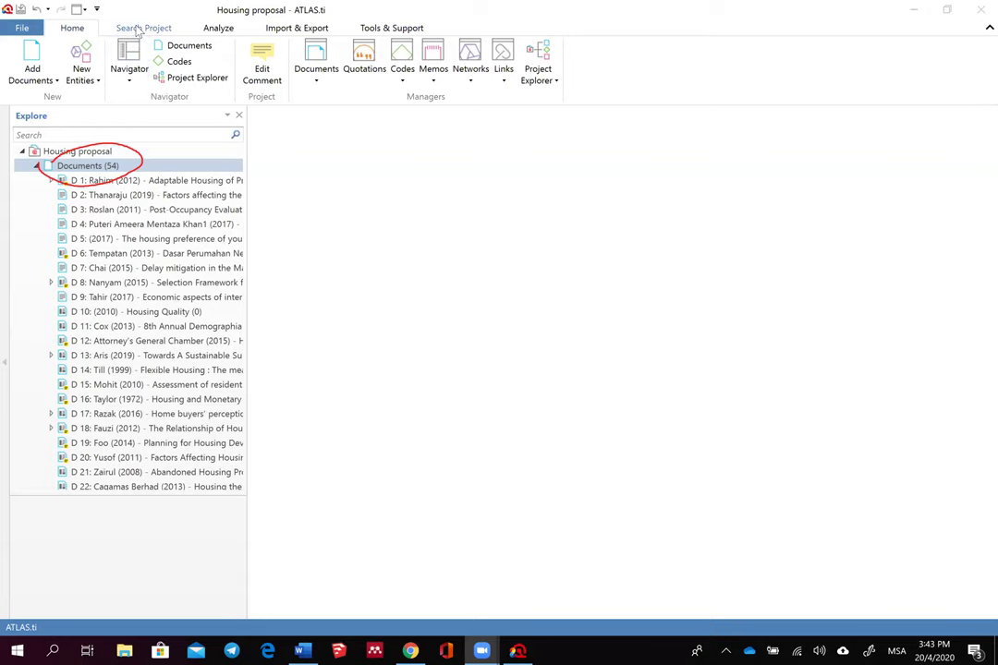
click(139, 29)
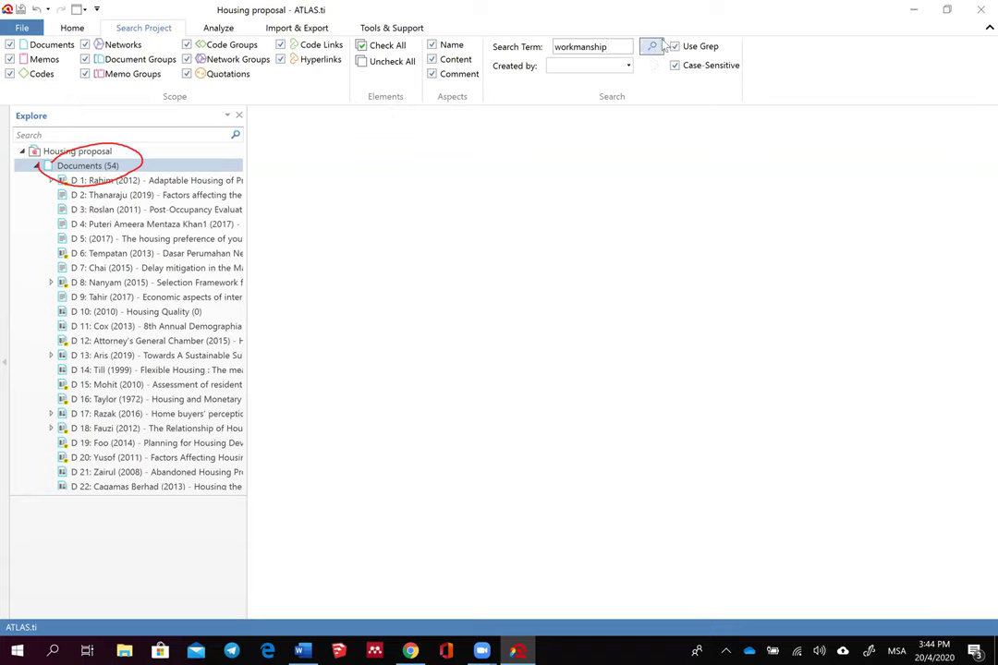
click(653, 53)
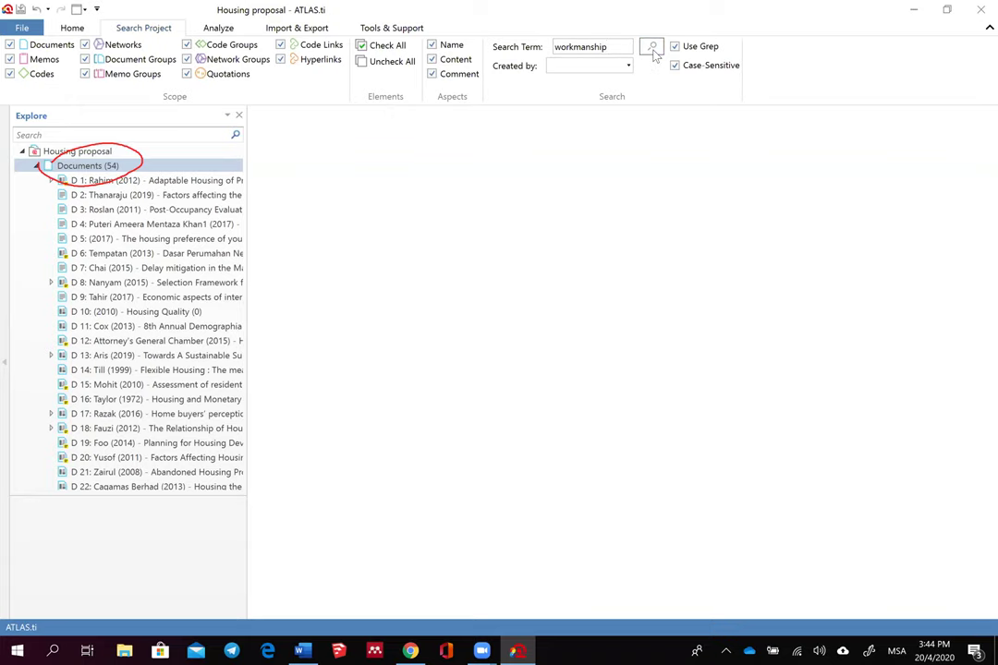
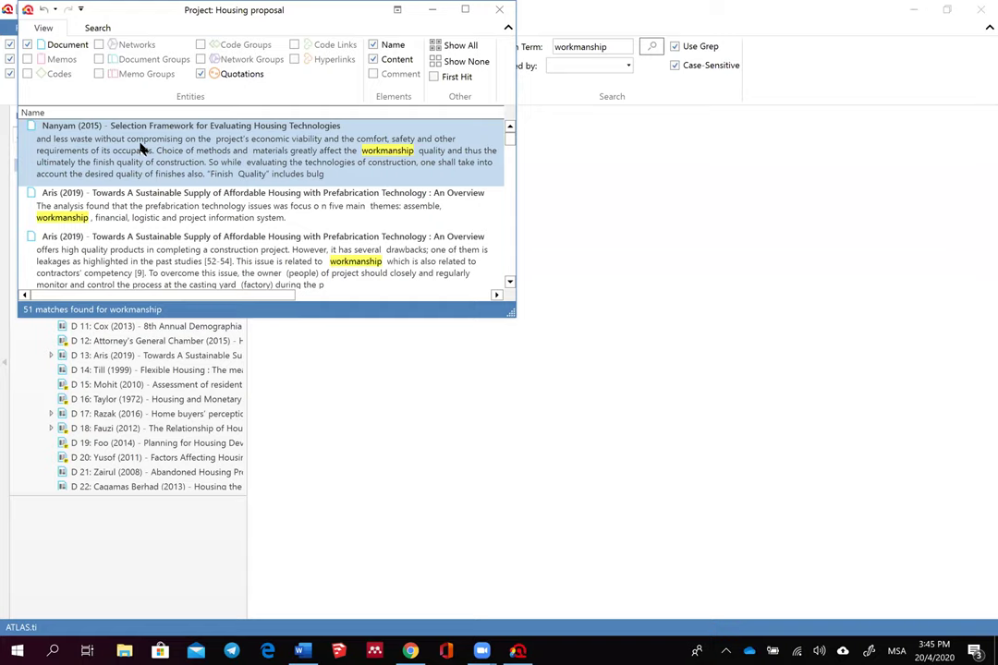
Step: Open the workmanship match in "Selection Framework for Evaluating Housing Technologies" and highlight its coded sentence from "Choice of methods" to "construction" at 109% zoom
double_click(233, 159)
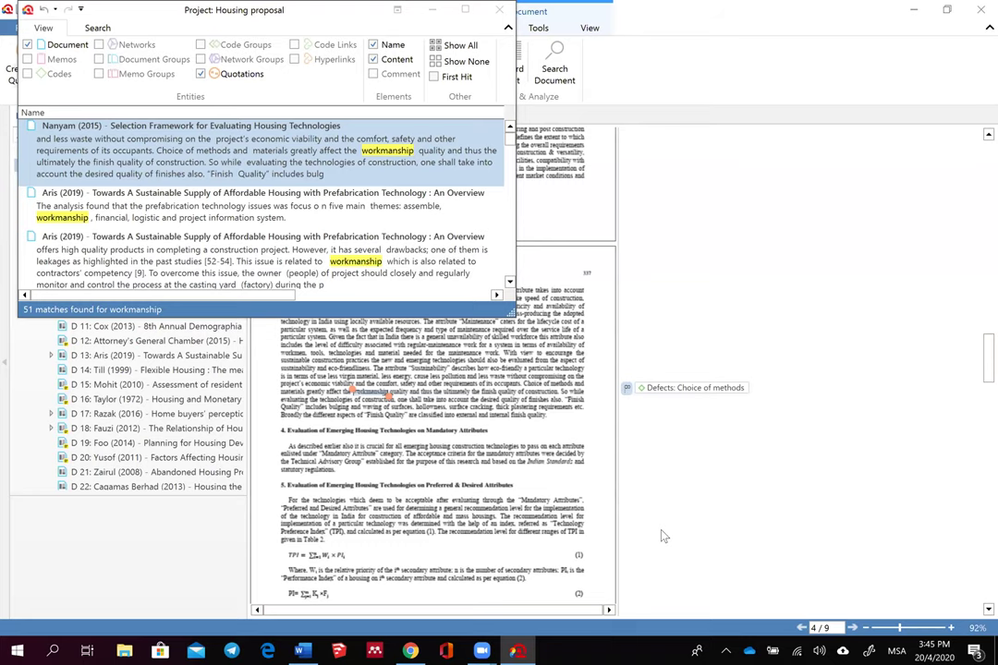
drag(641, 455, 700, 453)
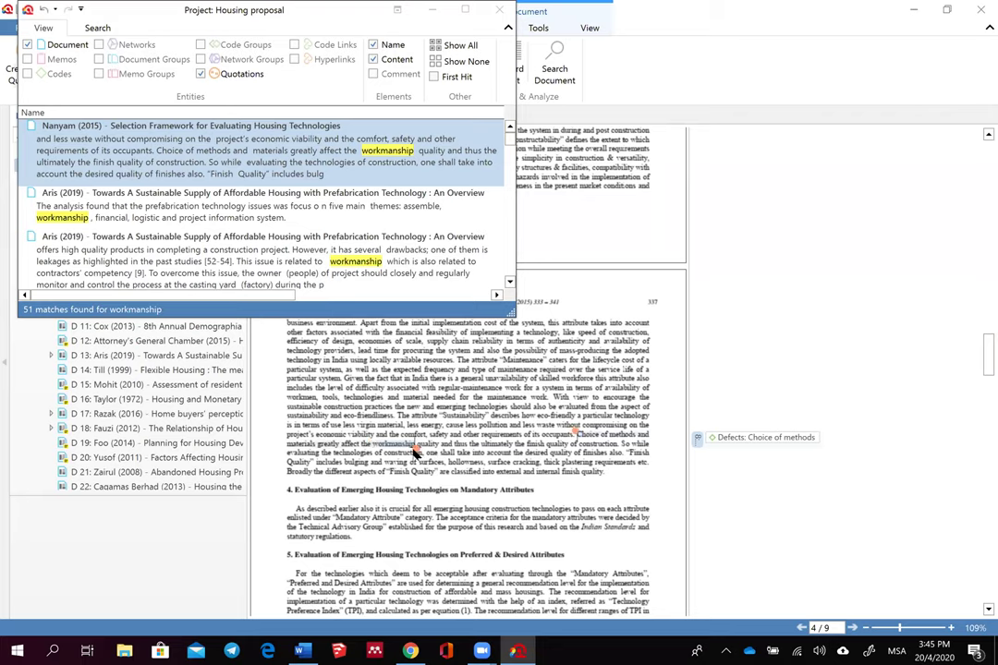
drag(416, 447, 617, 445)
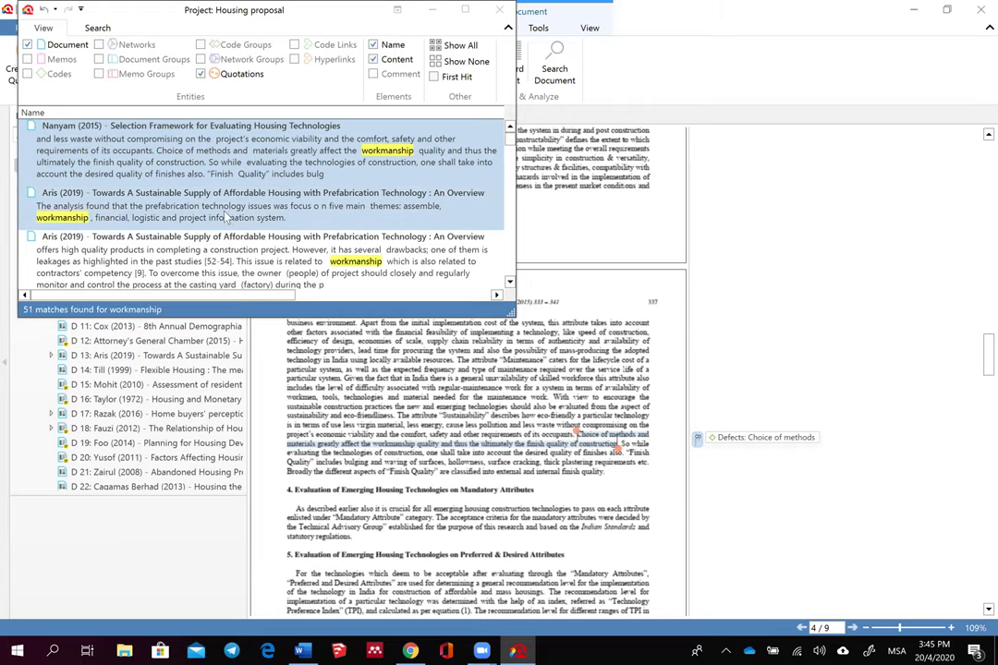
Step: Open the workmanship match in "Factors Affecting Housing Developers' Readiness to Adopt Innovative Systems" and enlarge the page to 134%
click(222, 216)
scroll(159, 216, down, 2)
scroll(159, 216, up, 2)
scroll(159, 216, down, 3)
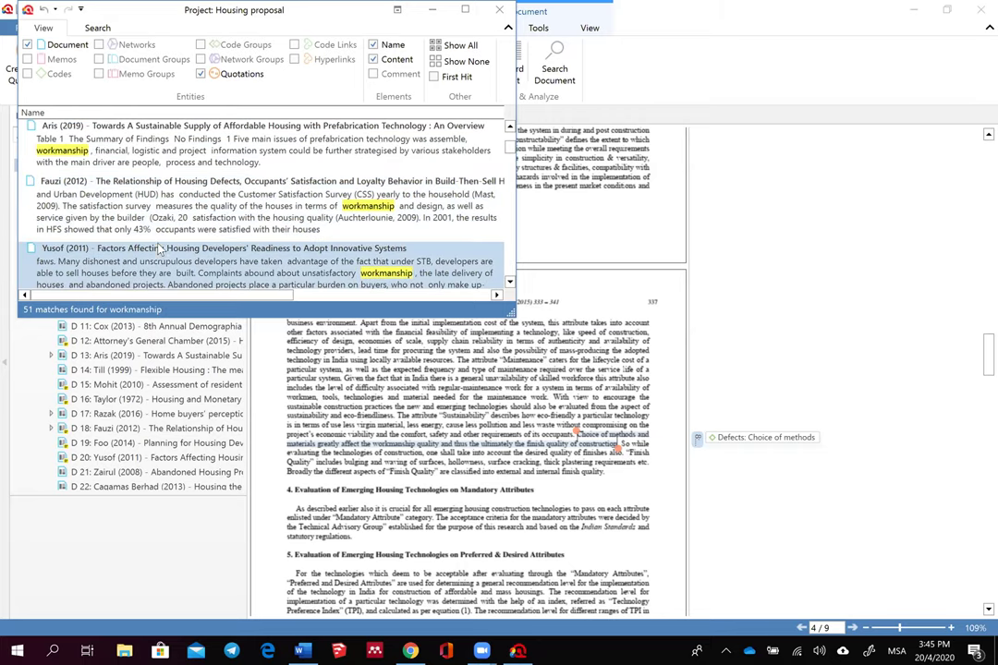
double_click(162, 274)
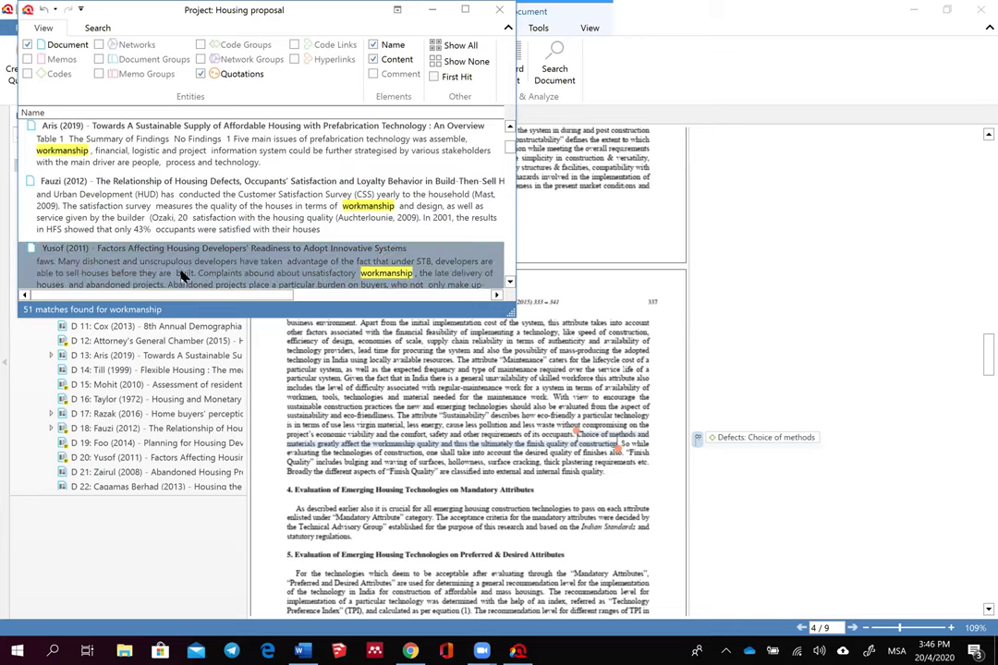
scroll(541, 430, up, 15)
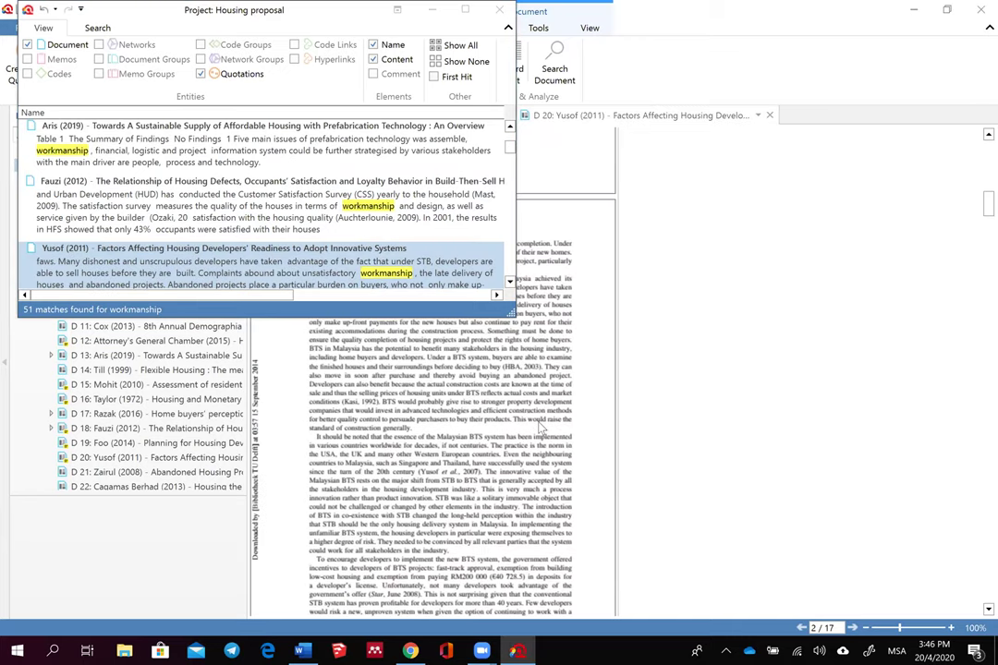
scroll(543, 431, down, 10)
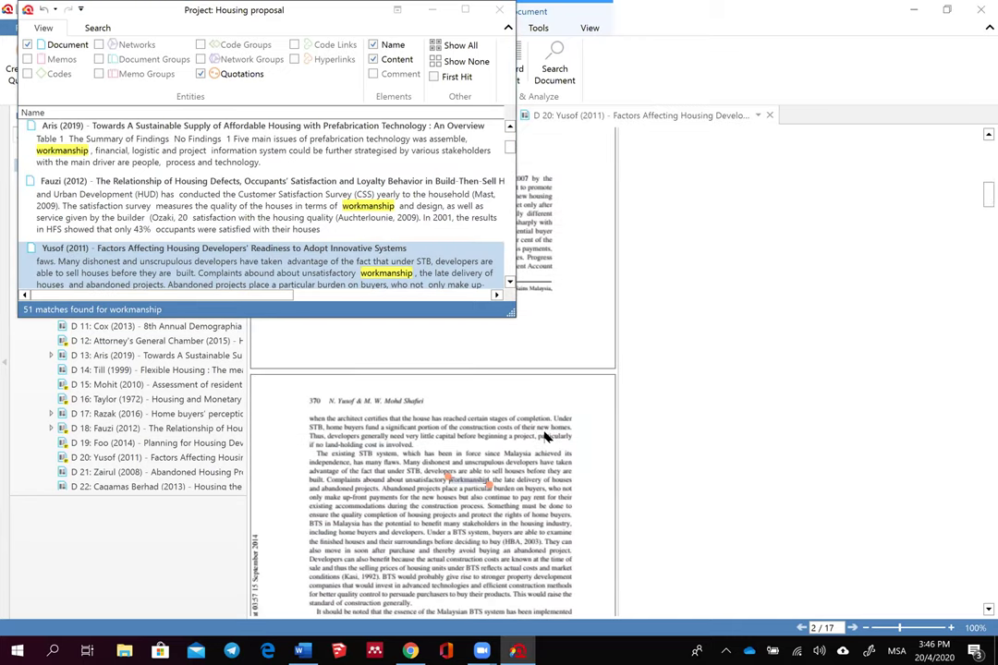
drag(613, 391, 729, 421)
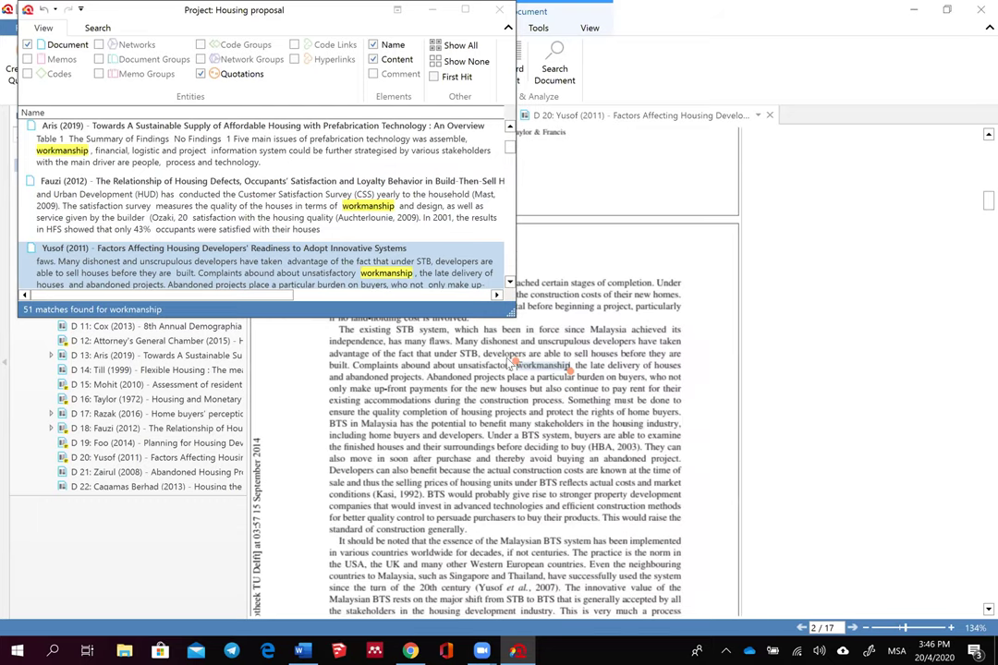
Step: Code the sentence from "Complaints abound" to "abandoned projects" with a new open code "Defects: unsatisfactory"
drag(515, 360, 352, 363)
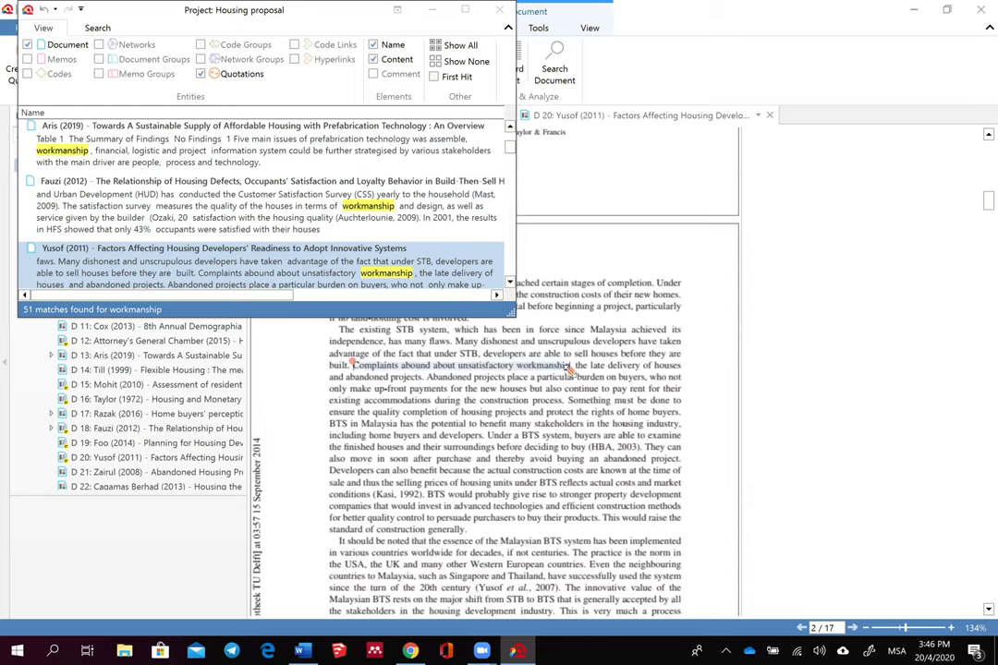
drag(572, 379, 421, 379)
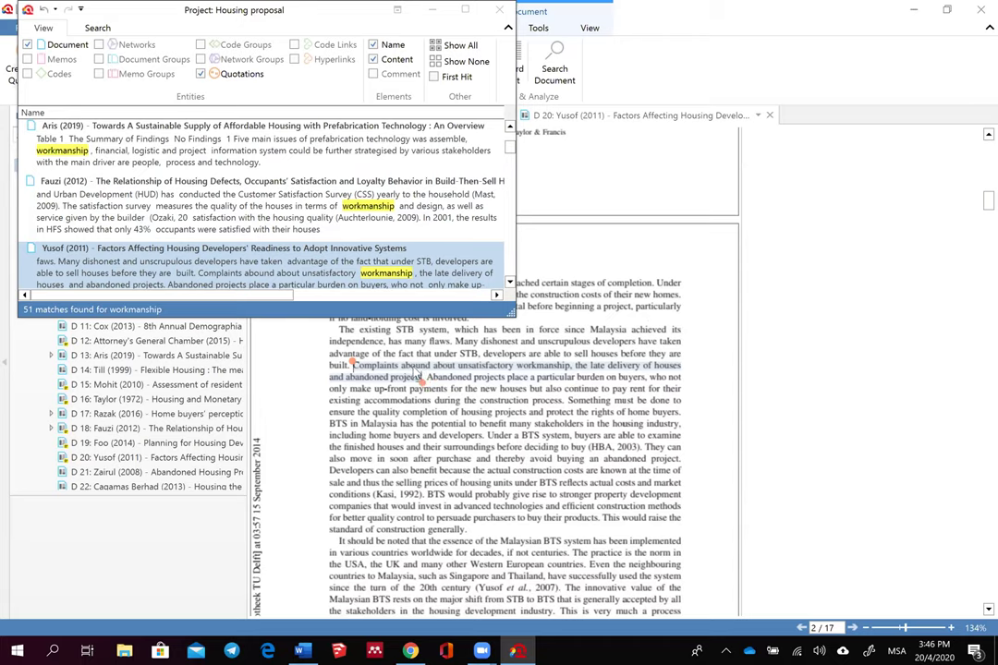
right_click(416, 371)
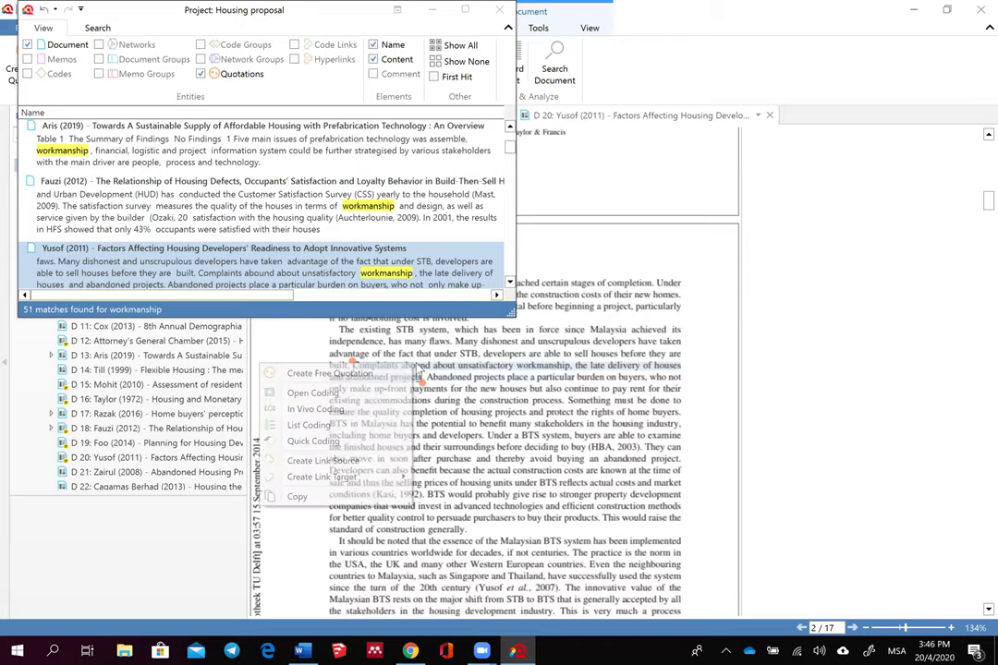
click(385, 398)
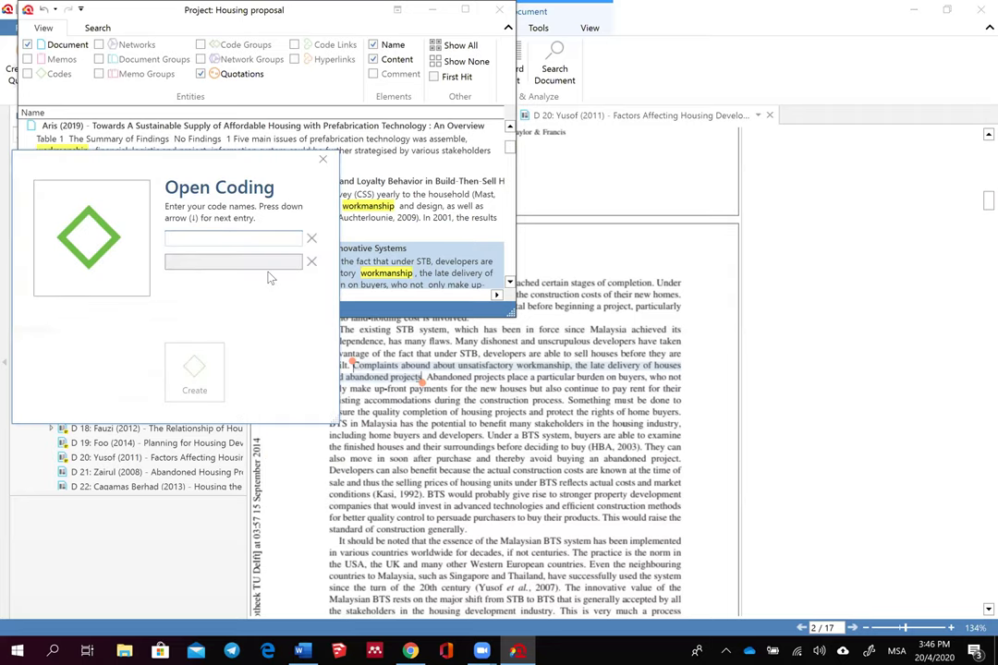
text(Defects)
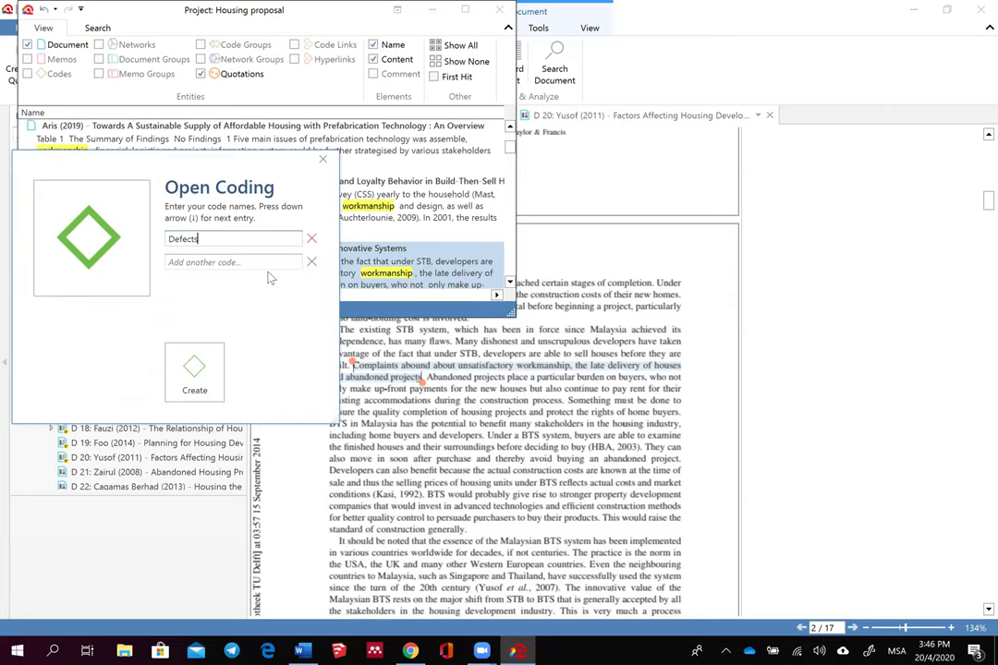
text(: unsatisfactory)
click(194, 365)
Step: Open the FlexZhouse match on the three main issues, enlarge the page to 115% and read the passage around "workmanship"
scroll(229, 199, down, 5)
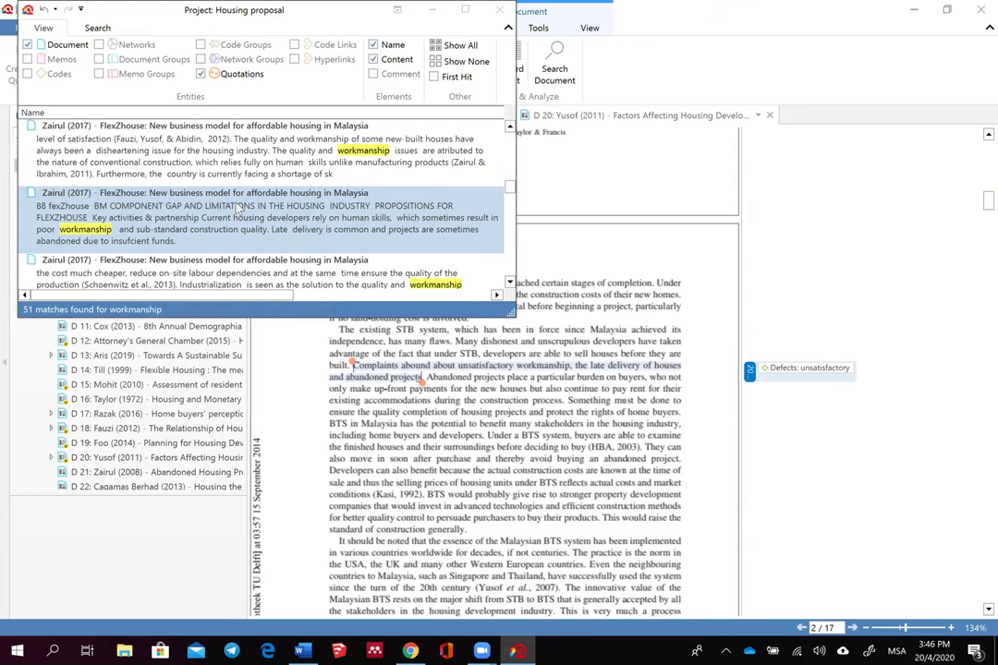
scroll(230, 225, up, 1)
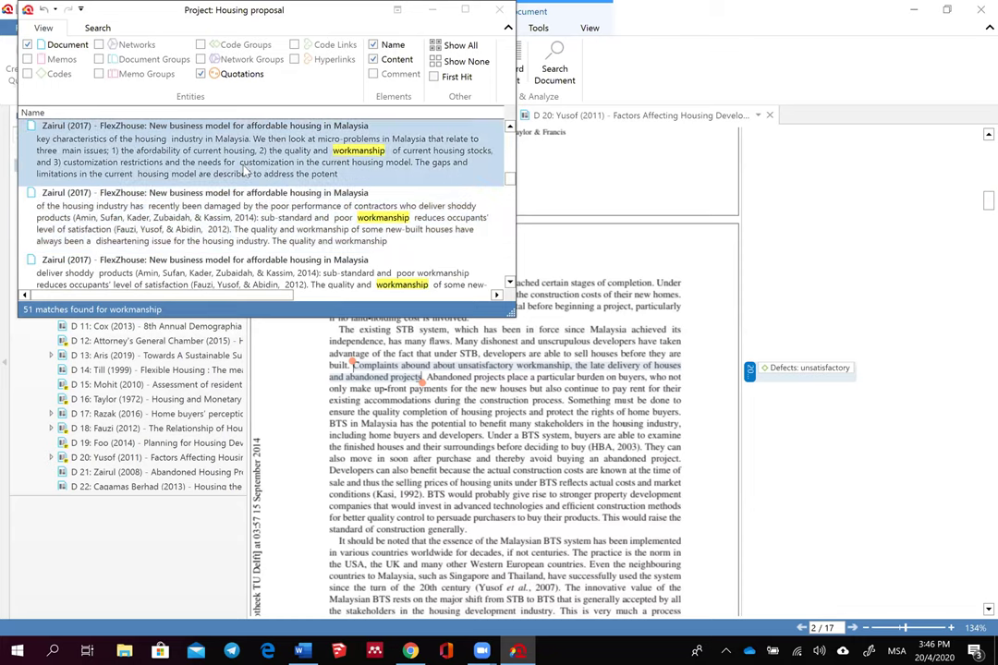
click(205, 137)
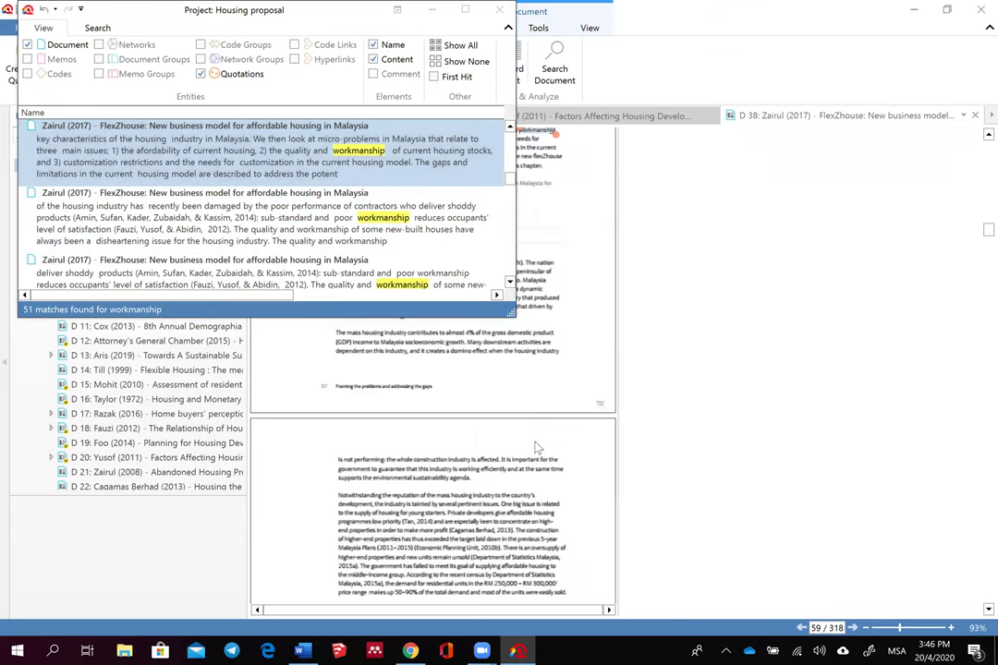
scroll(618, 317, up, 2)
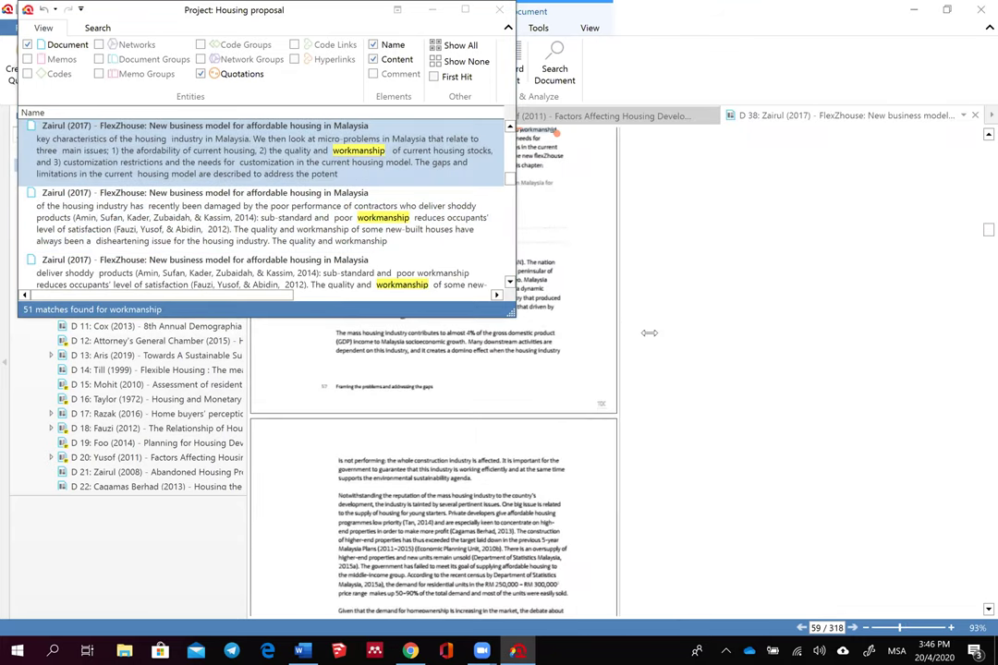
scroll(613, 358, up, 4)
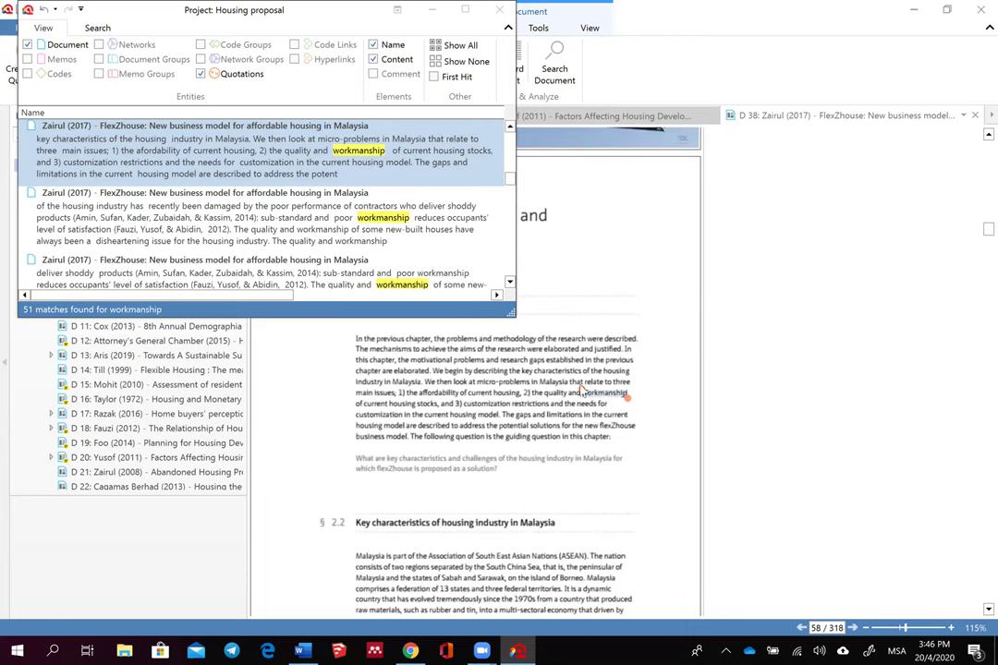
drag(578, 388, 440, 408)
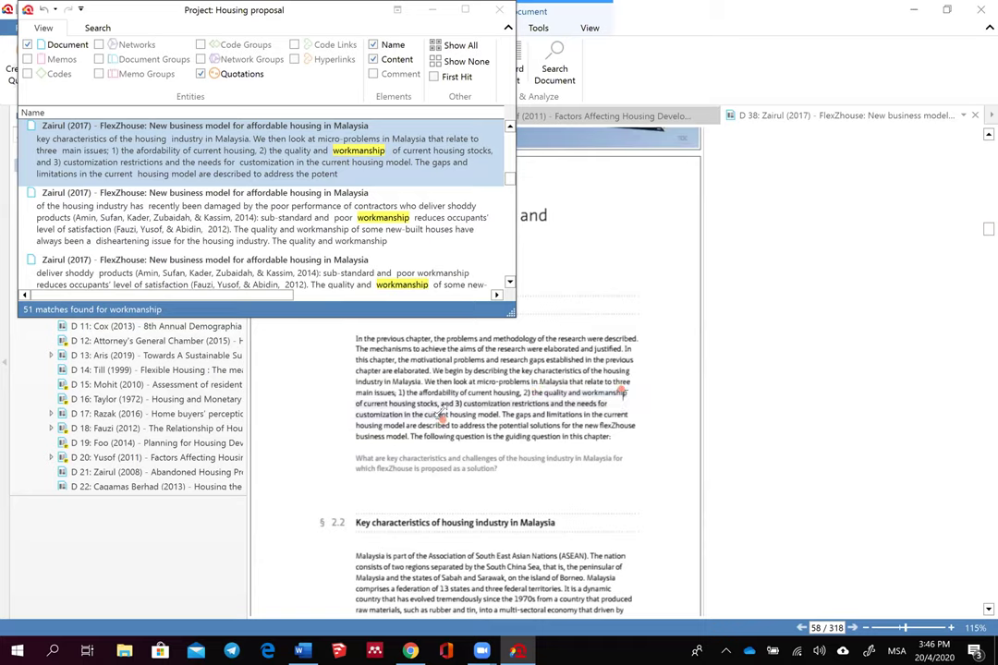
Step: Open the next FlexZhouse workmanship match and view section 2.4.2, "Problem 2: Quality of newly built housings"
drag(201, 182, 257, 235)
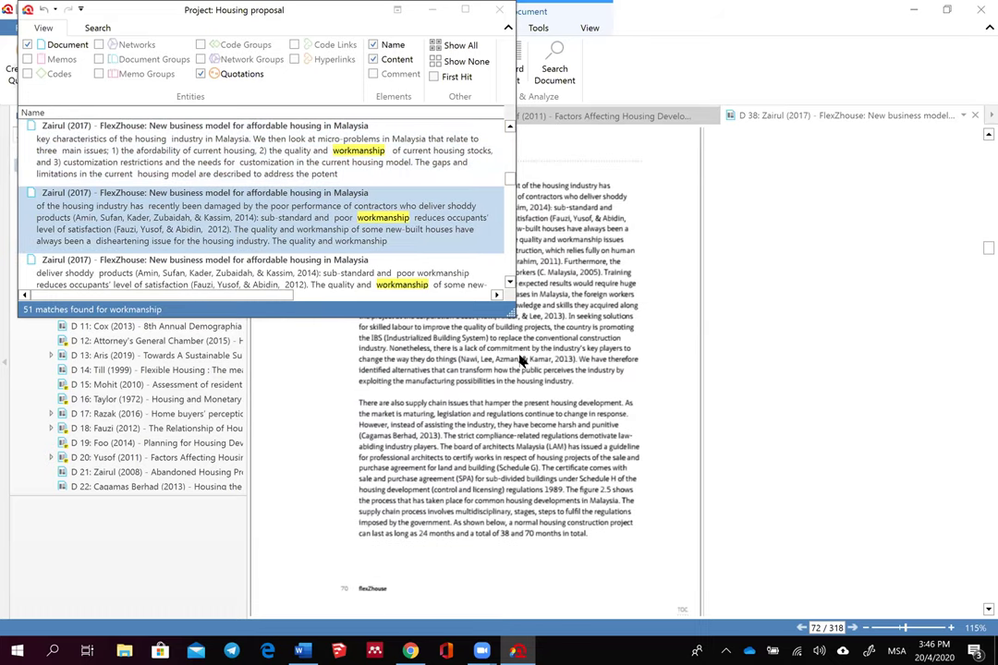
scroll(520, 360, down, 1)
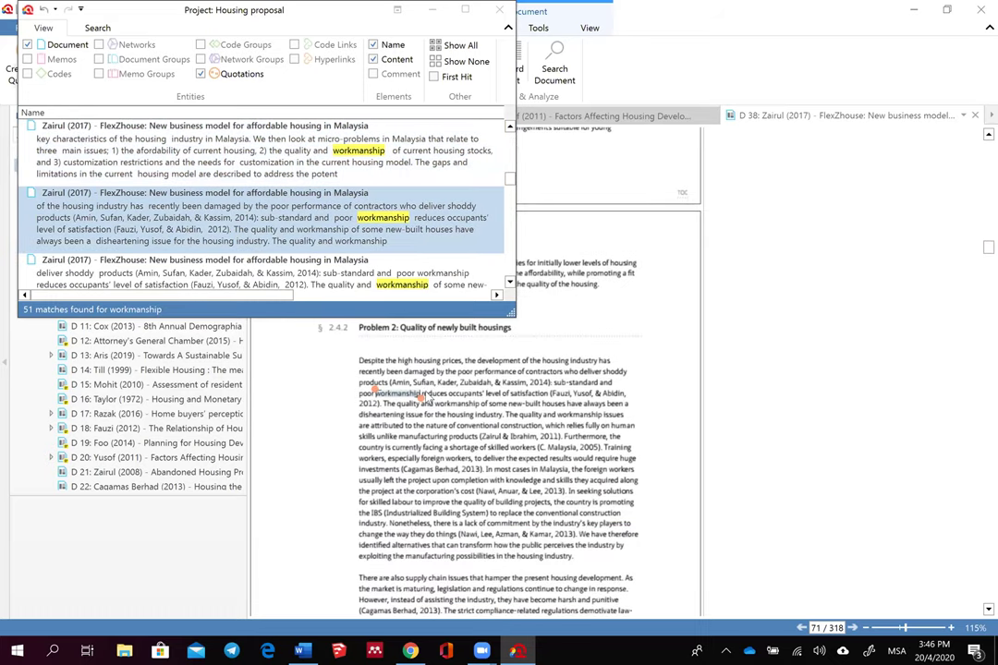
Step: Code the passage from "sub-standard and poor workmanship" through its citation with a new open code "Defects: sub-standard" and close the search results
drag(417, 393, 548, 393)
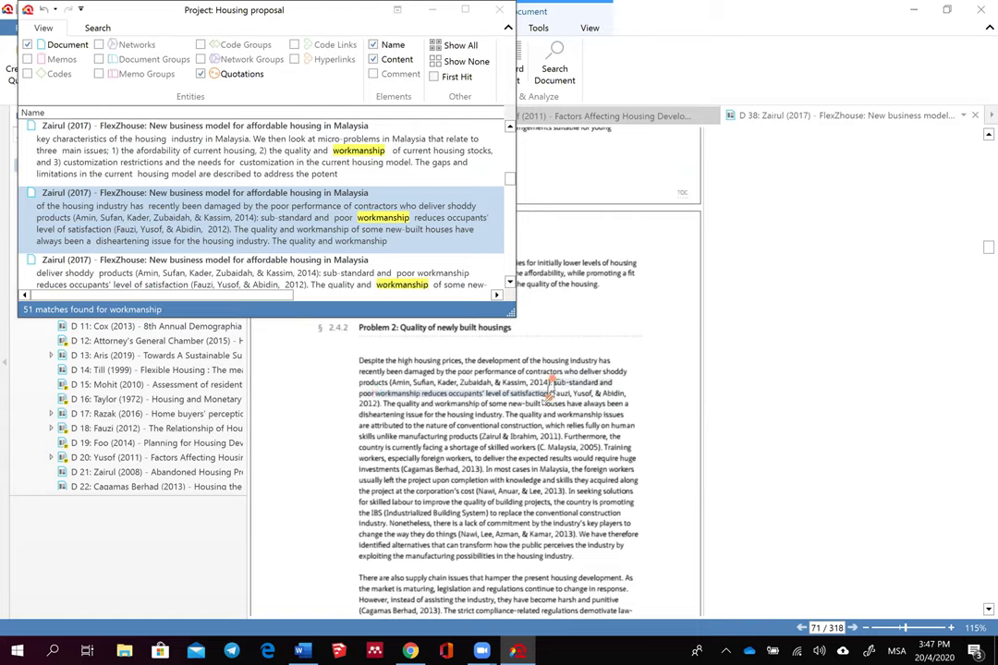
drag(551, 390, 625, 395)
right_click(404, 396)
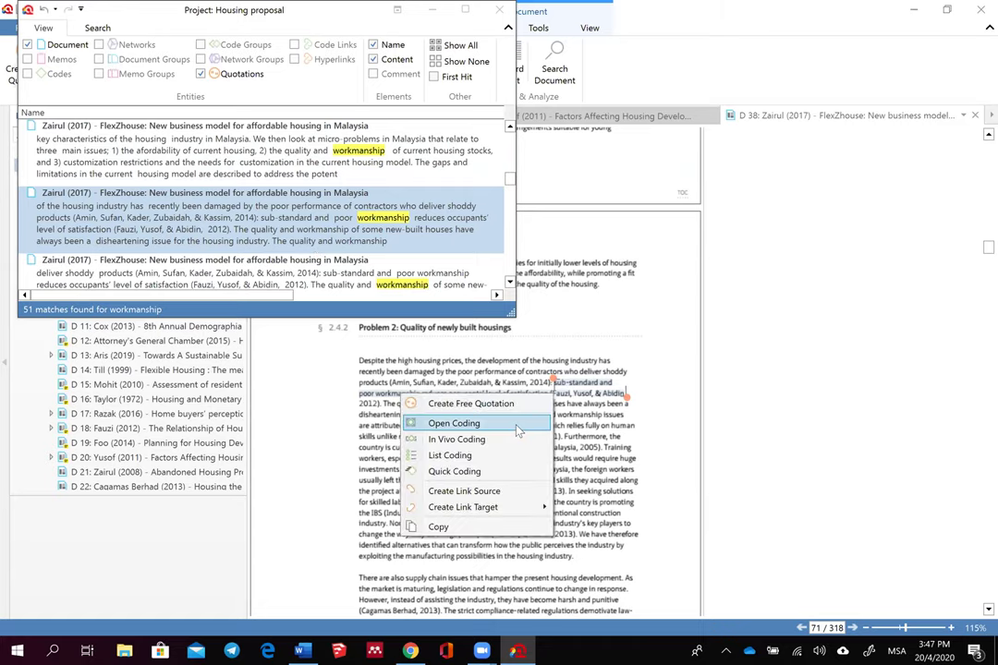
click(517, 428)
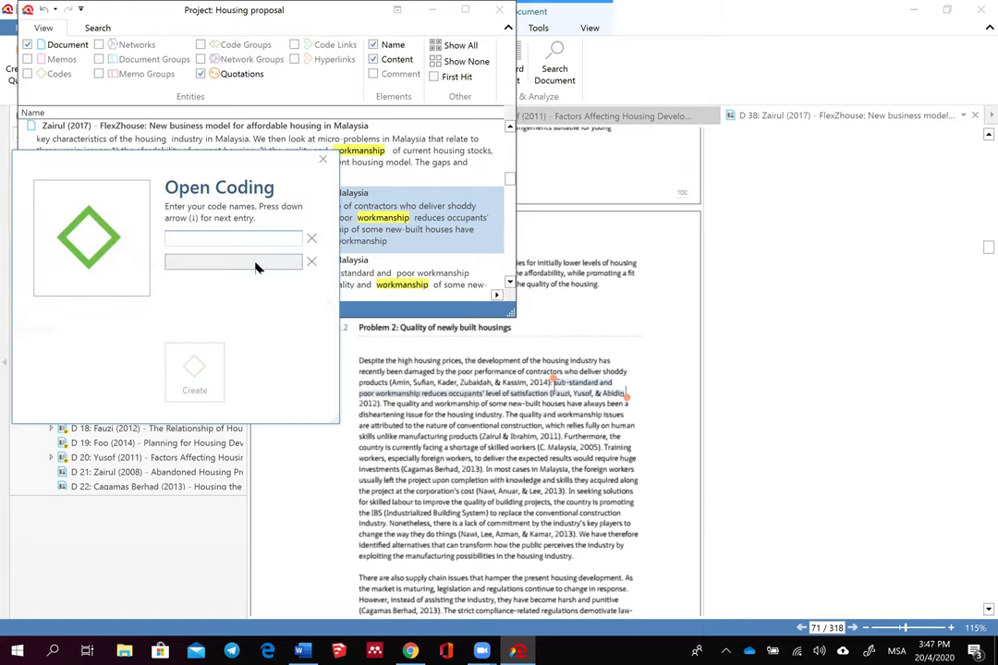
text(Defects)
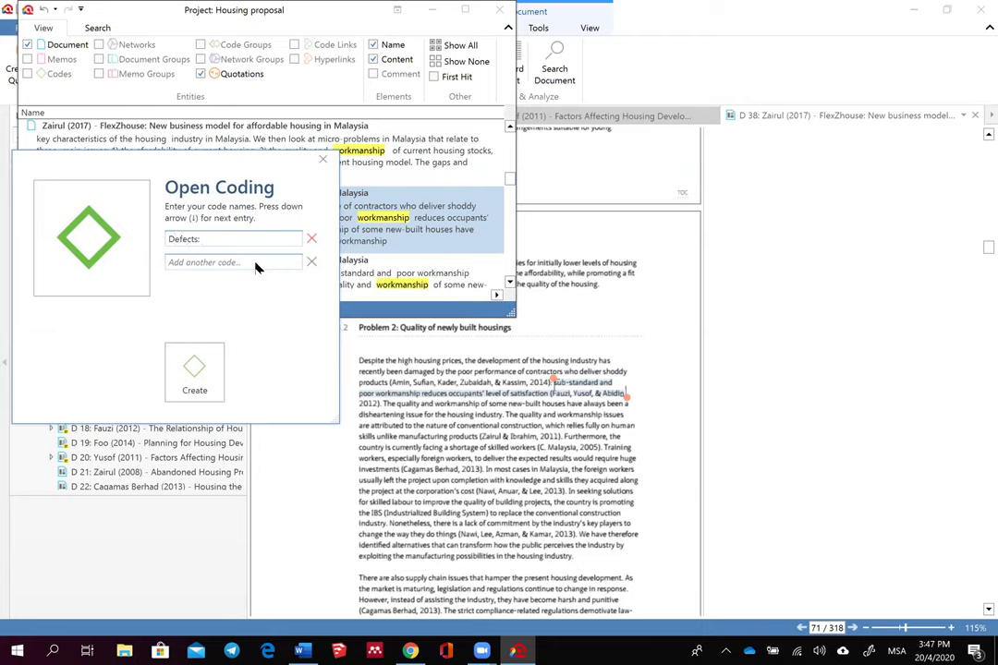
text(: sub-standard)
click(199, 370)
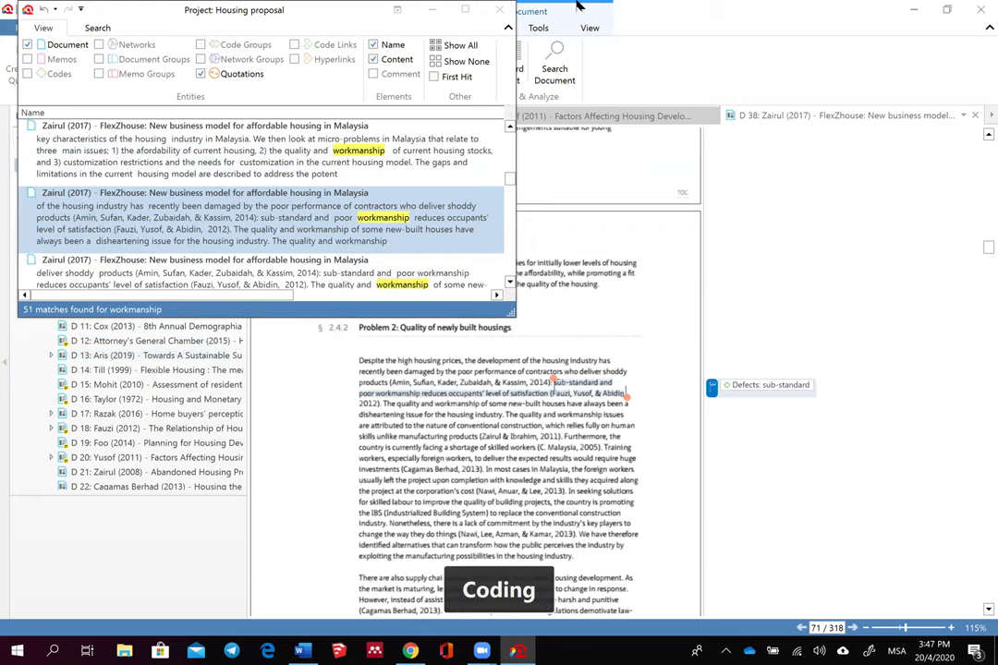
click(504, 9)
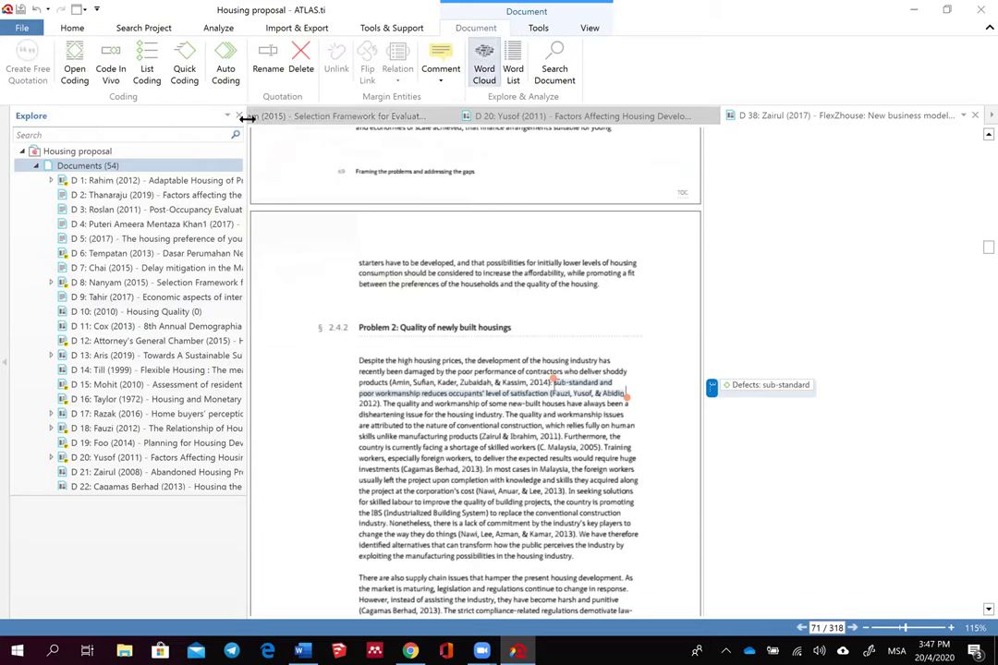
Step: In the Code Manager, group the five codes from "Defects : Definition" to "Defects: unsatisfactory" into a new code group "Defects"
click(72, 27)
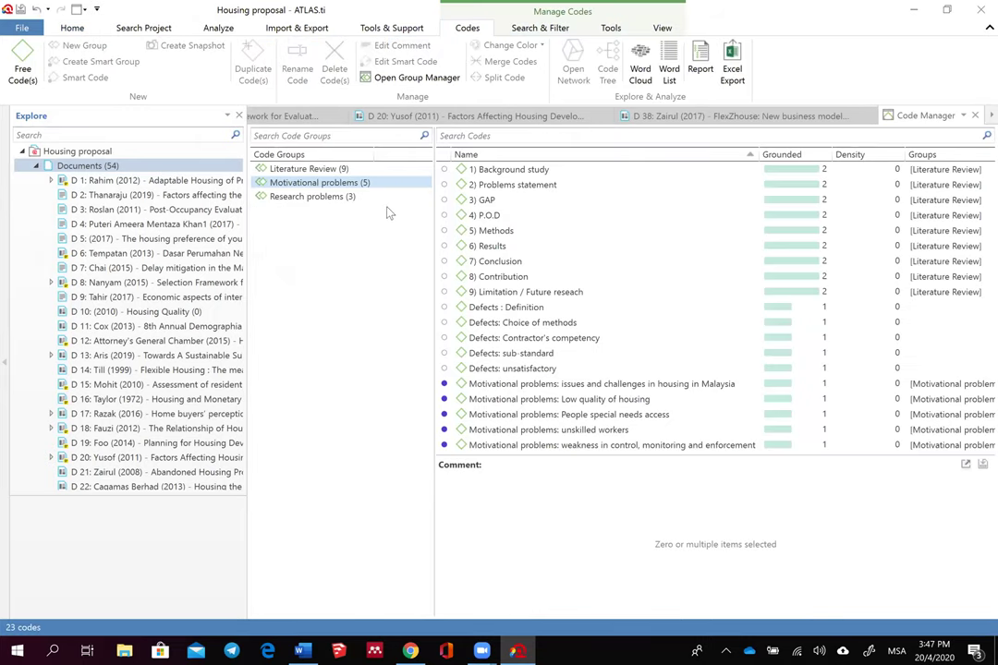
click(390, 213)
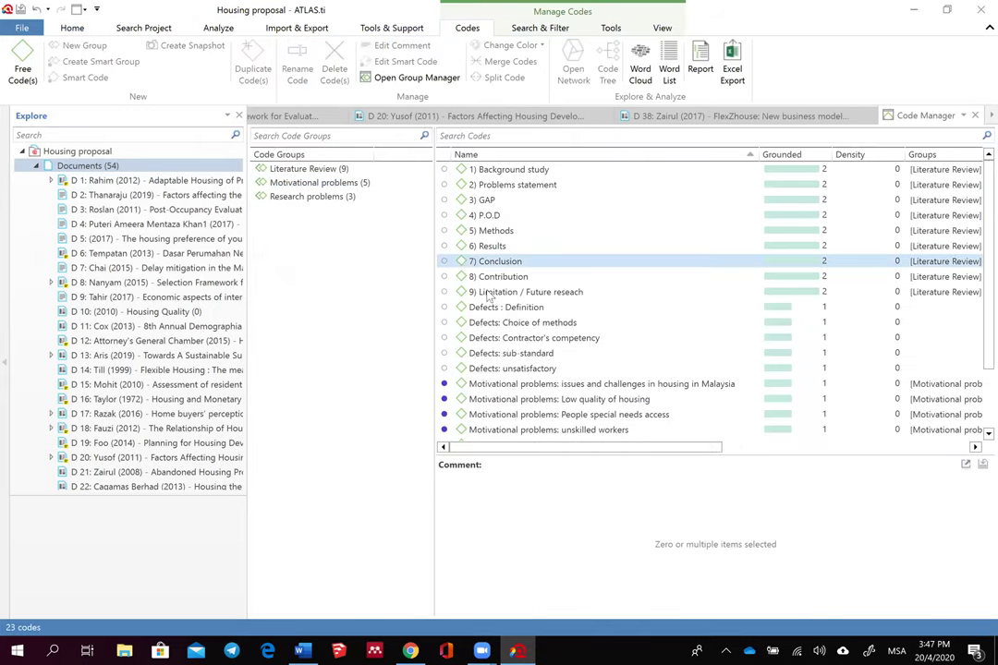
click(534, 310)
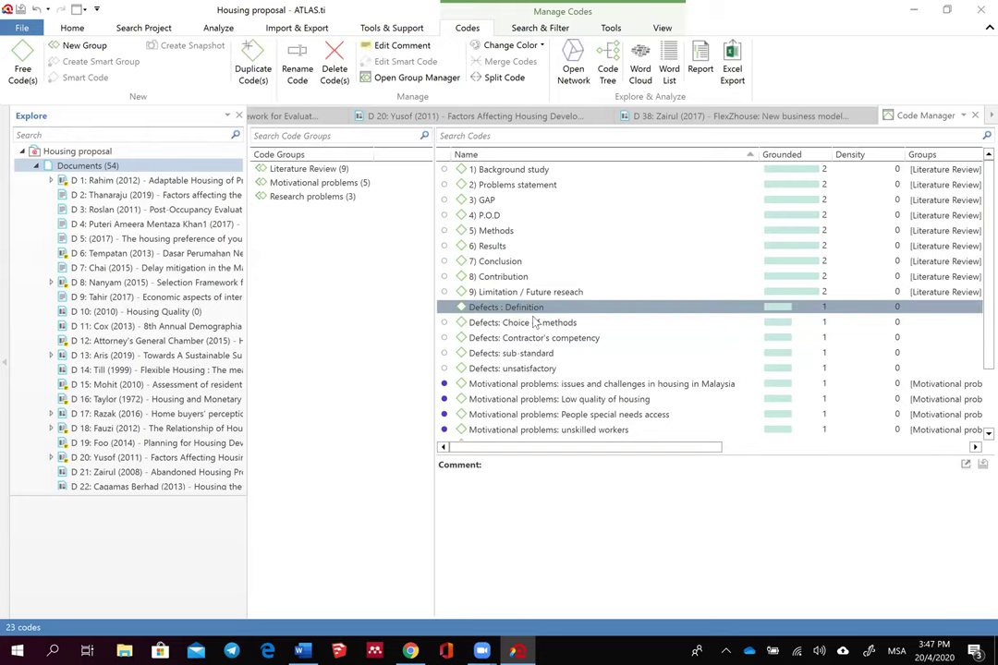
ctrl+click(534, 322)
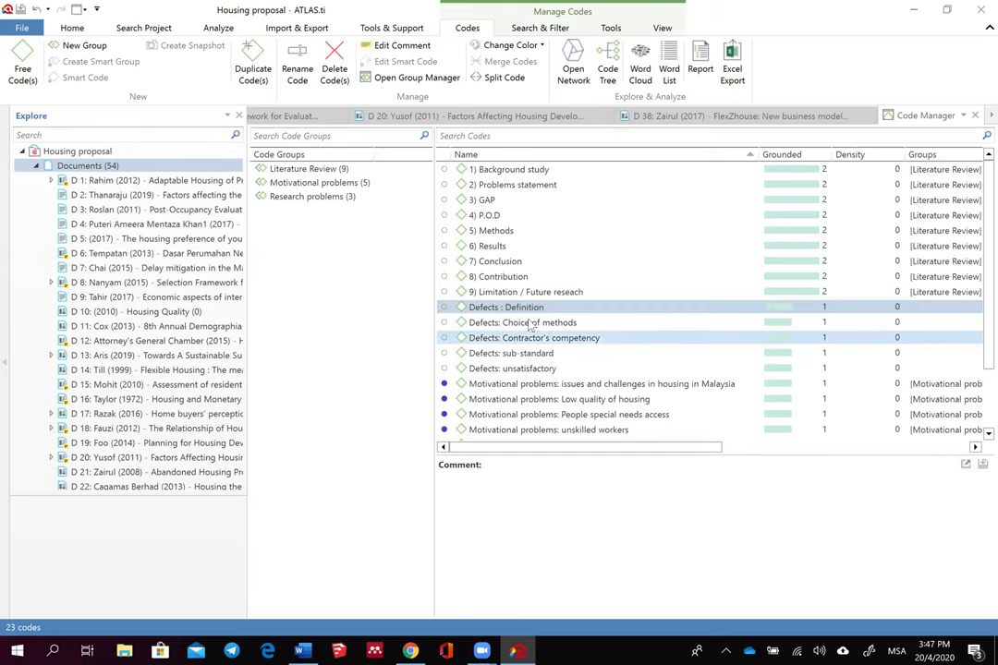
drag(530, 330, 524, 373)
right_click(524, 373)
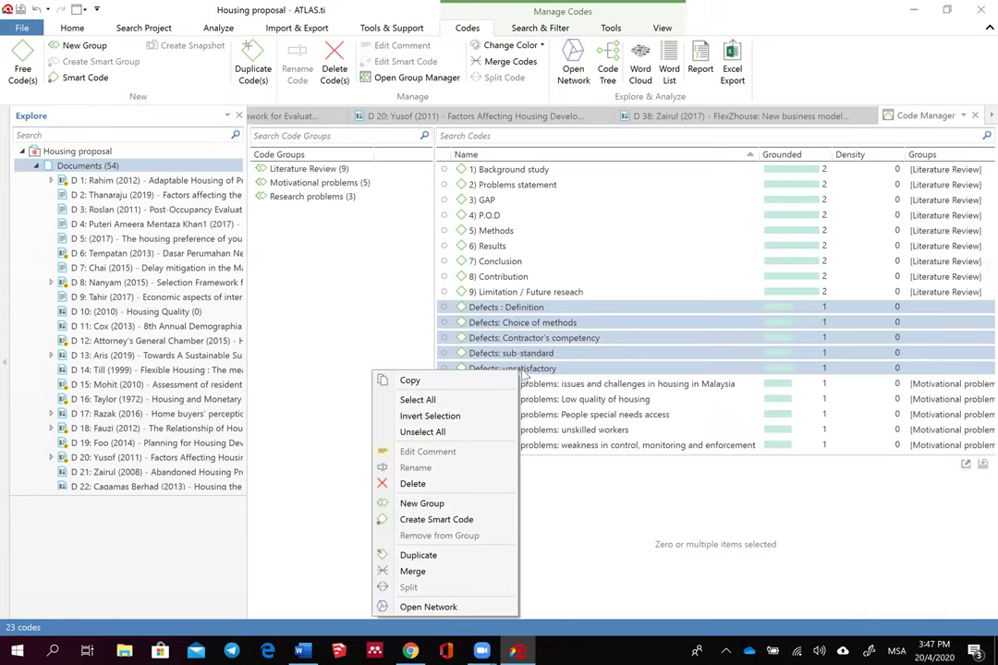
click(411, 504)
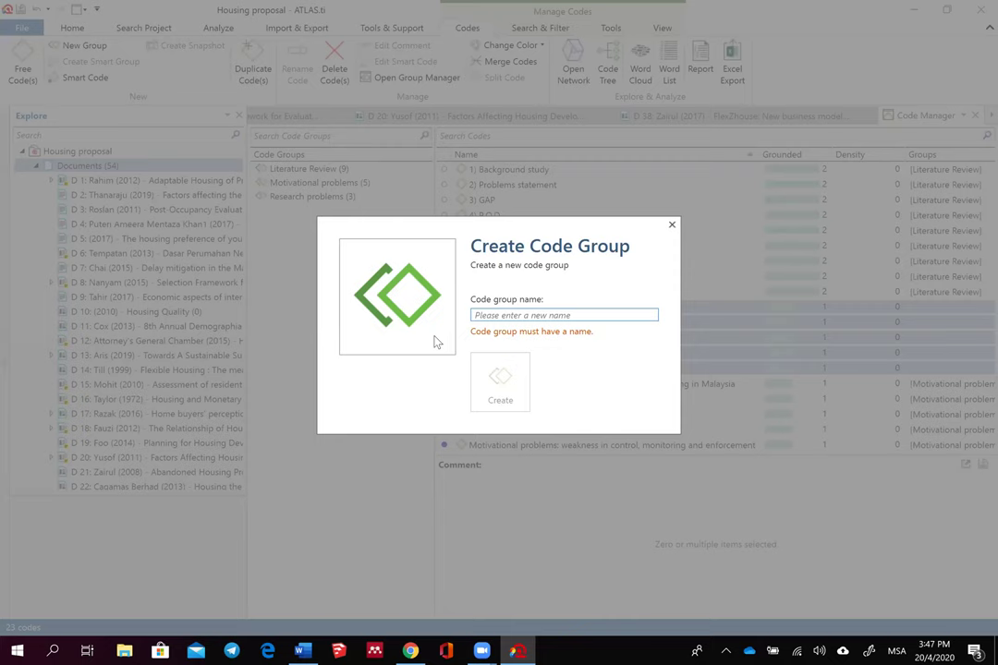
text(Defects)
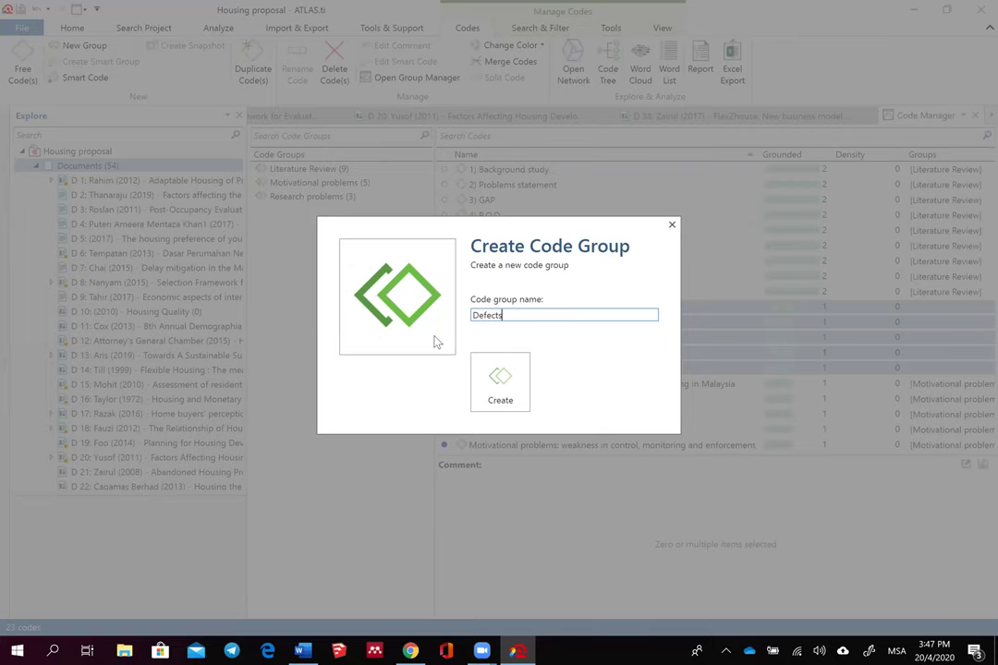
click(500, 379)
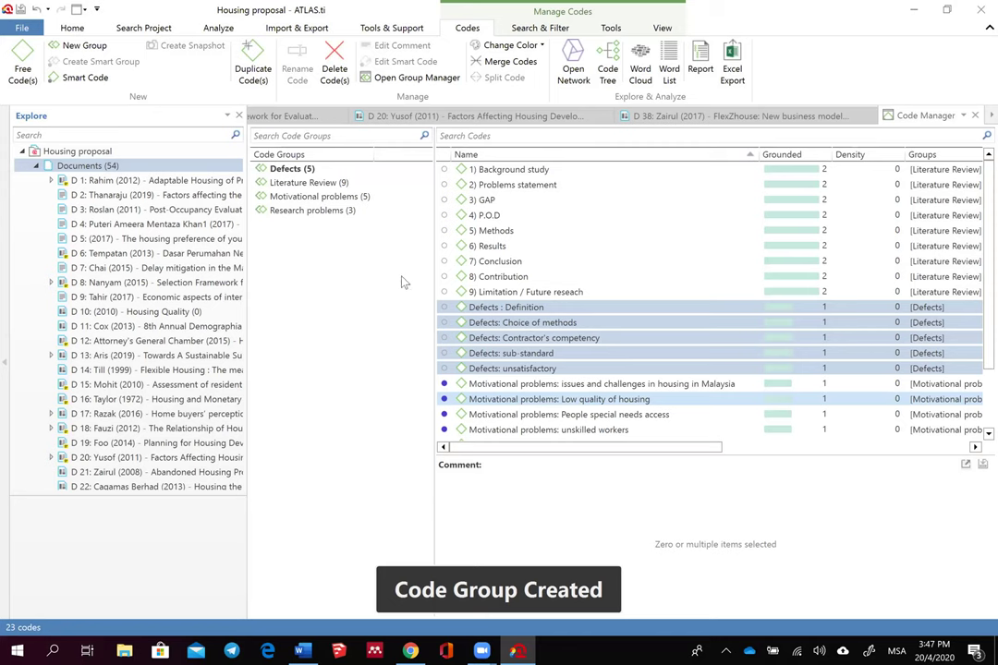
Step: Filter the codes by the Defects group, generate a code report for the selected codes and read through its quotations
click(313, 170)
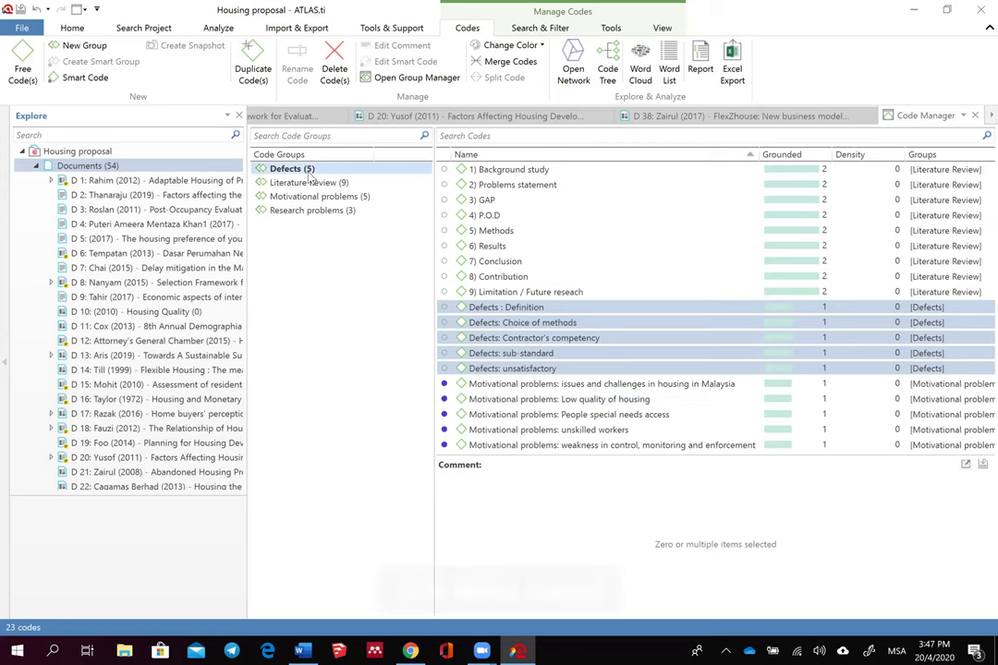
click(310, 172)
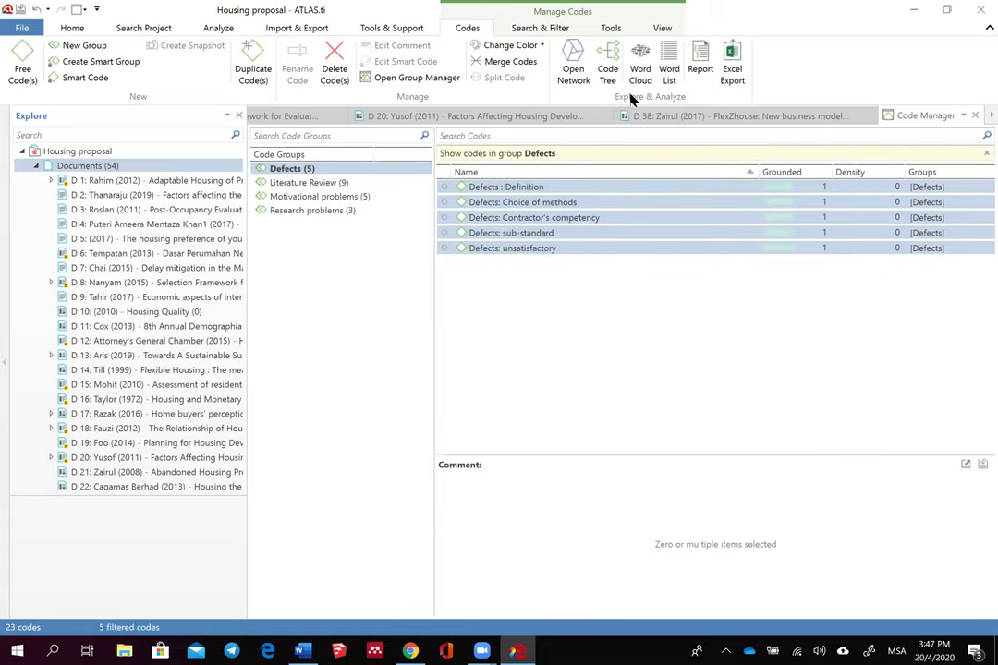
click(700, 57)
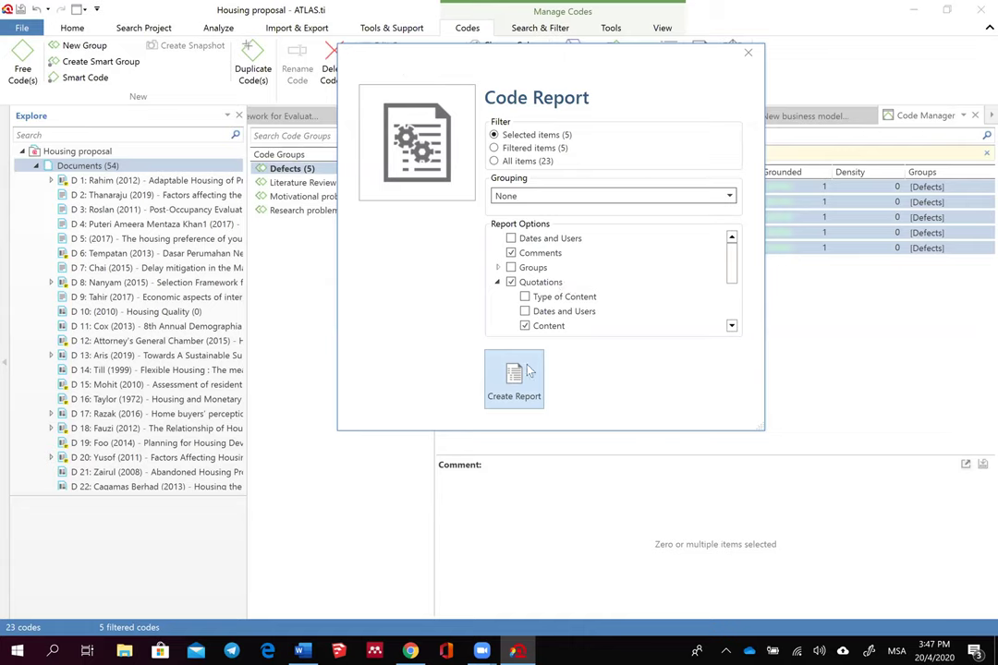
click(514, 379)
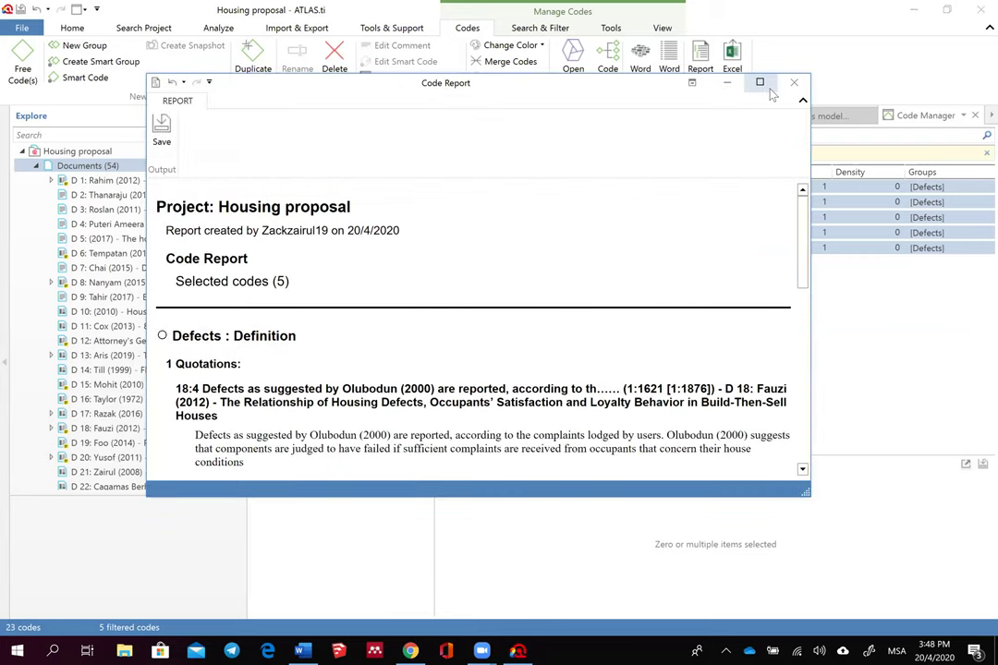
click(759, 82)
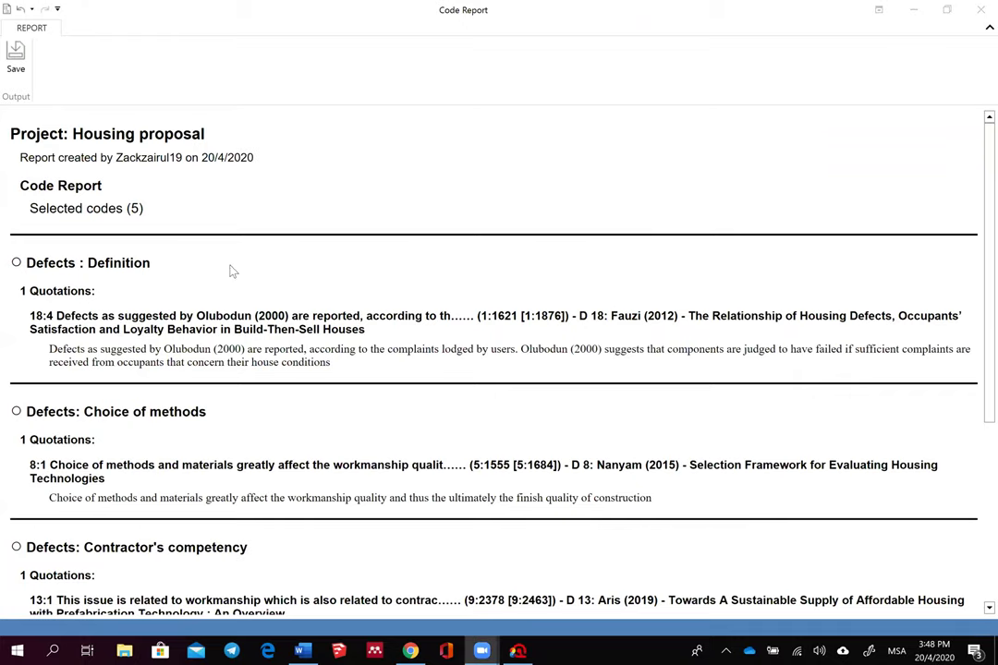
scroll(201, 236, down, 3)
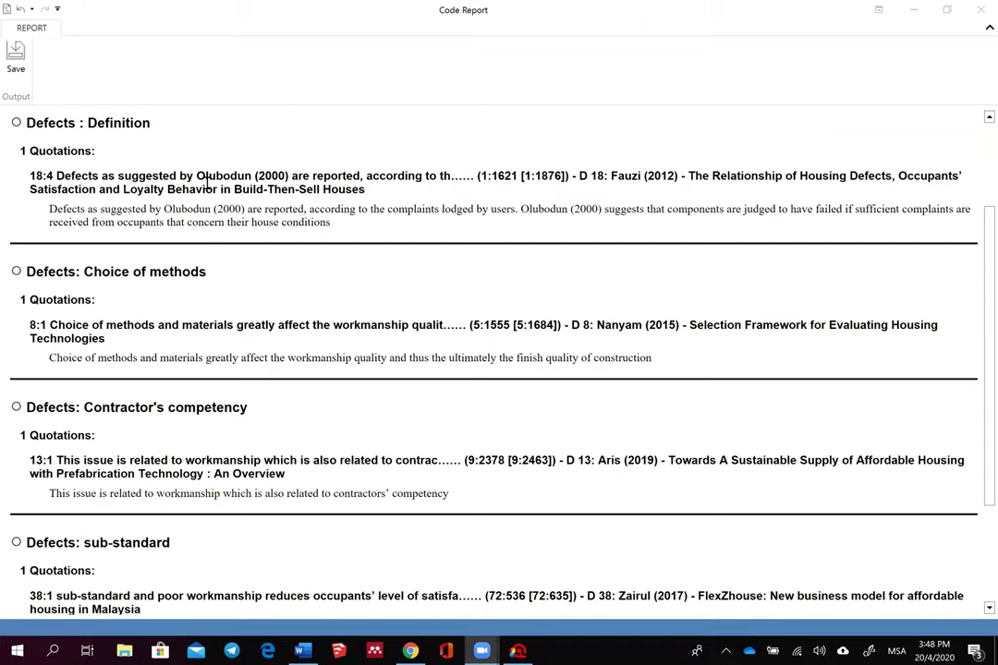
scroll(205, 185, down, 3)
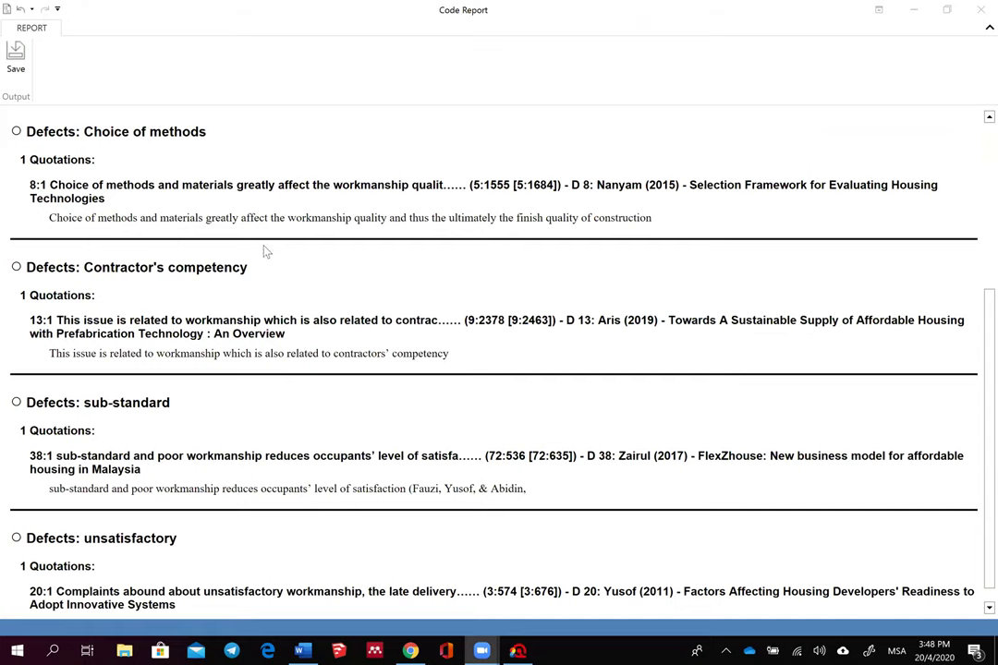
scroll(266, 252, down, 1)
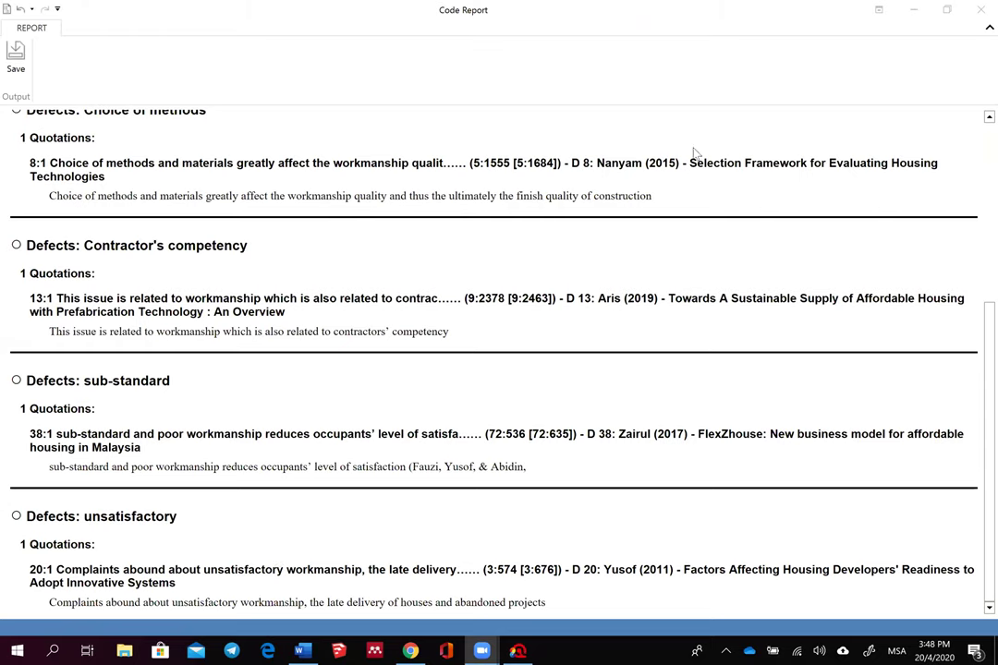
scroll(695, 153, up, 5)
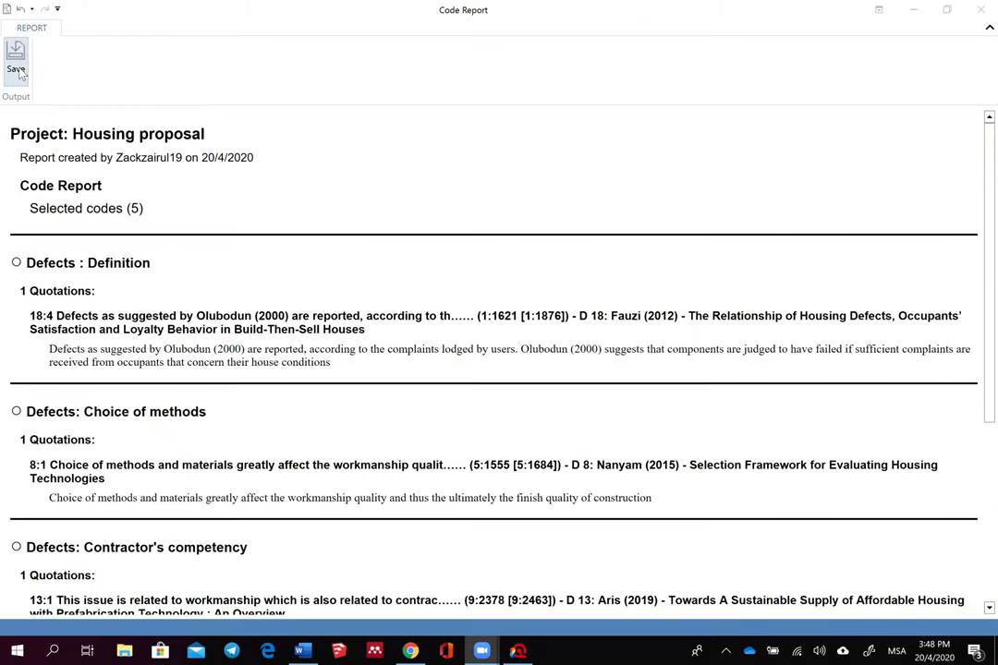
Step: Save the code report as a Word document named "Literature review on defects and worksmanship" in the Reports folder
click(17, 73)
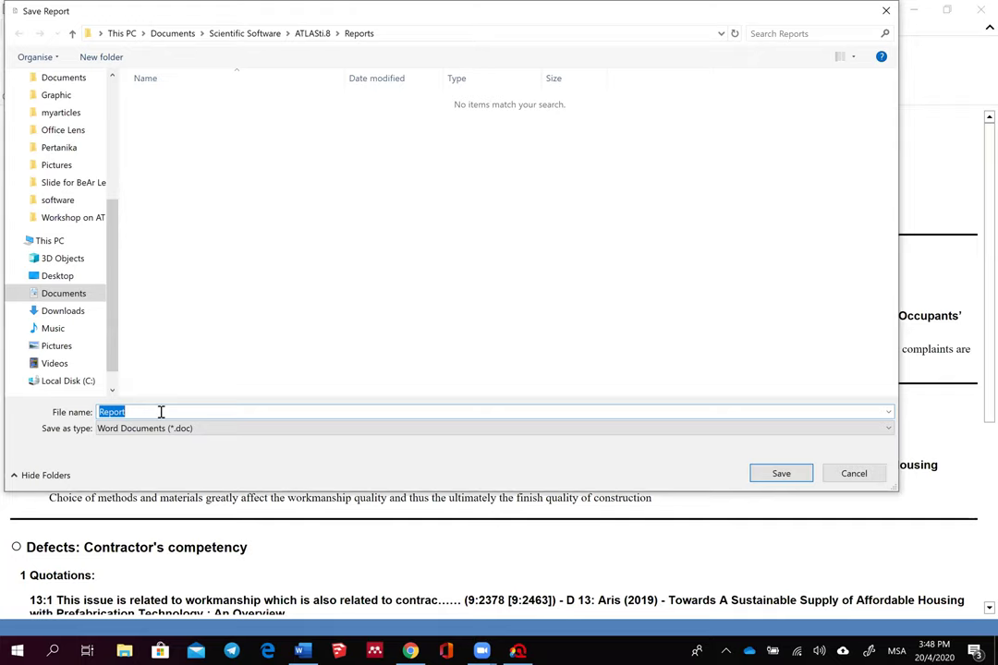
text(Literature review on)
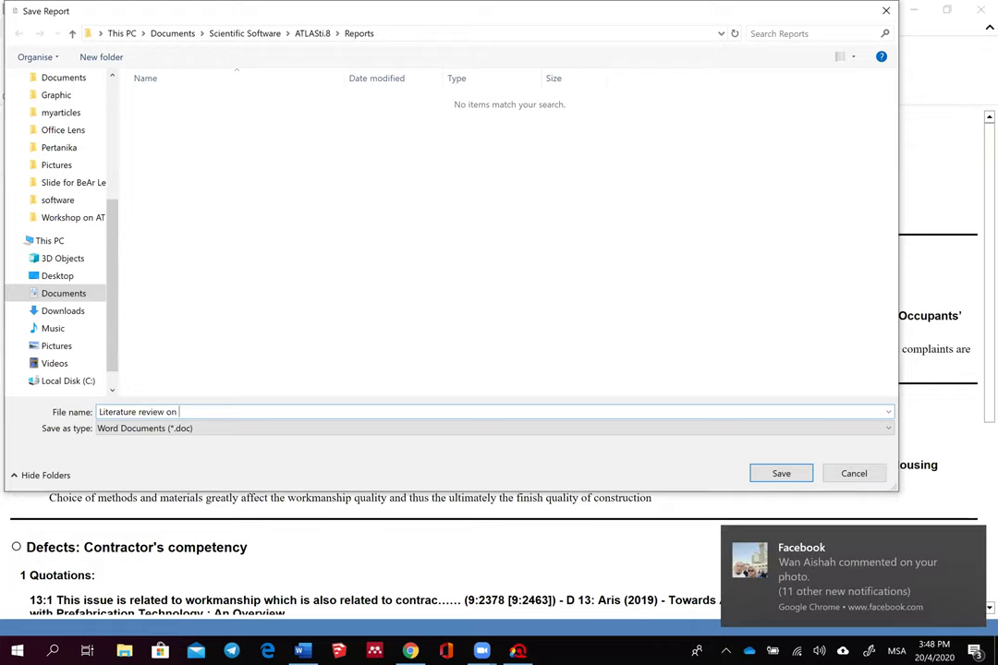
text( defects and )
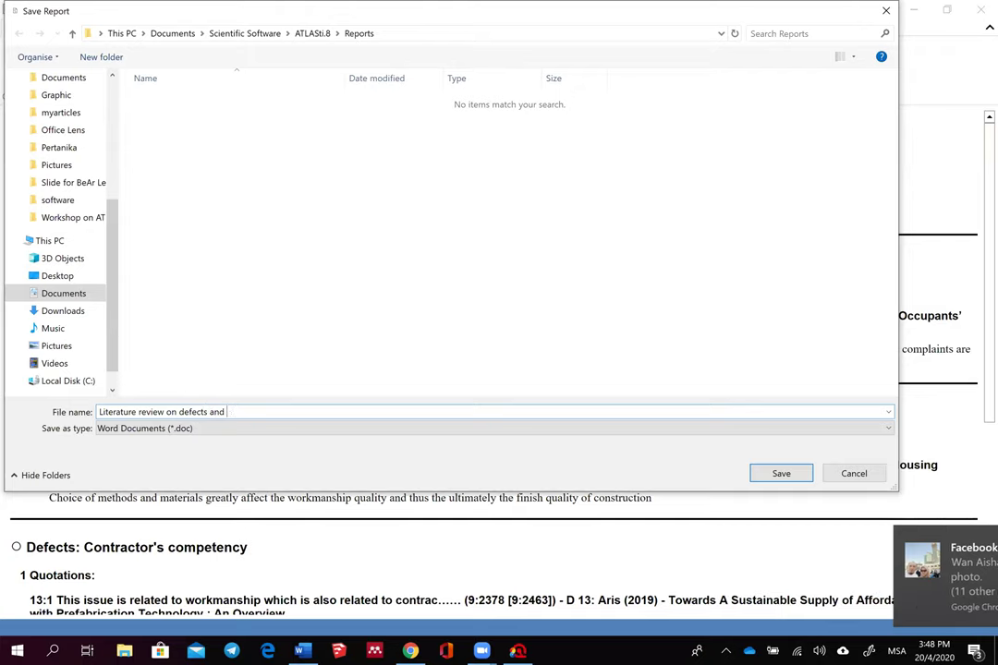
text(workmanship)
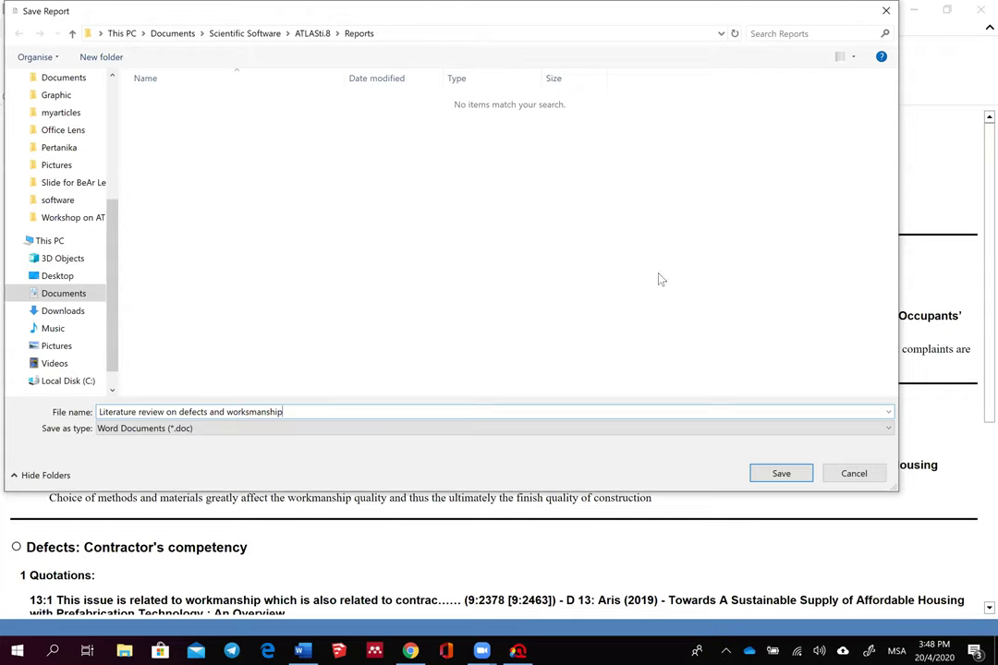
key(Return)
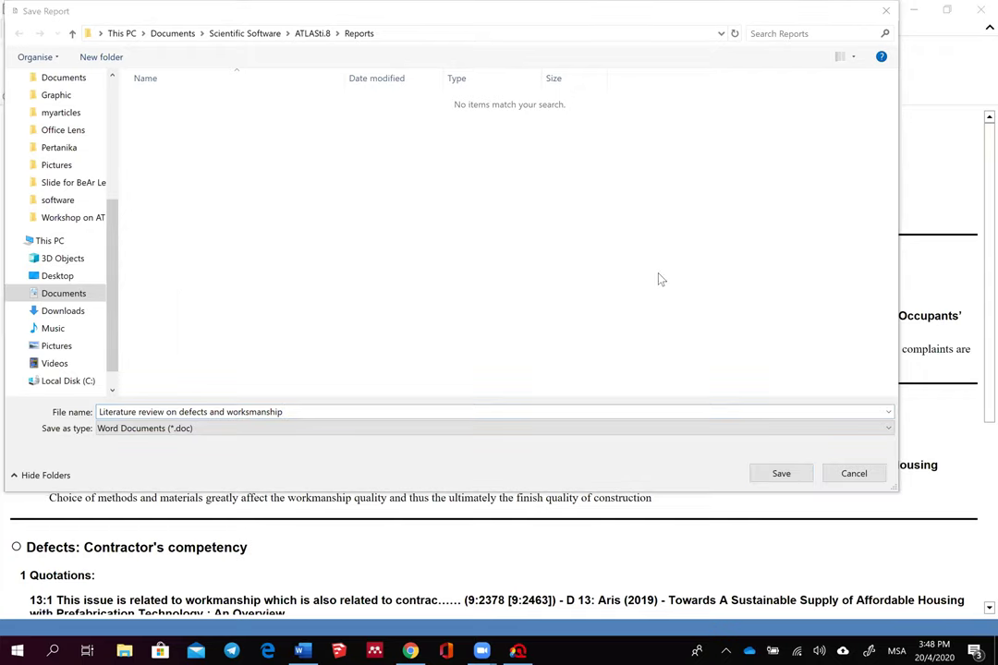
click(786, 476)
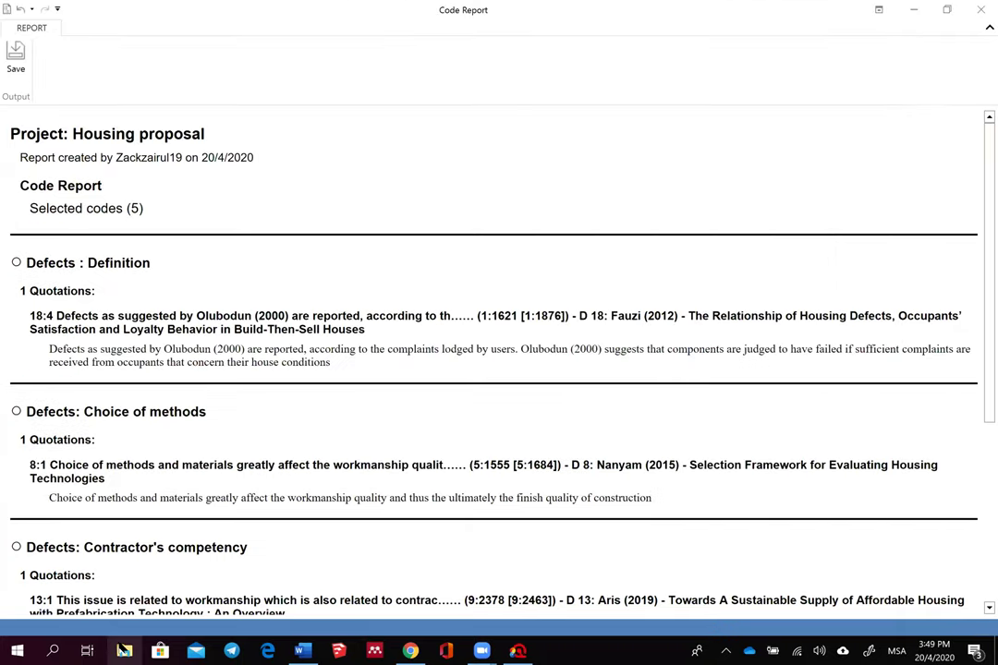
Step: Open the saved "Literature review on defects and worksmanship" report in Word from File Explorer's recent files and read it to the end
key(super+e)
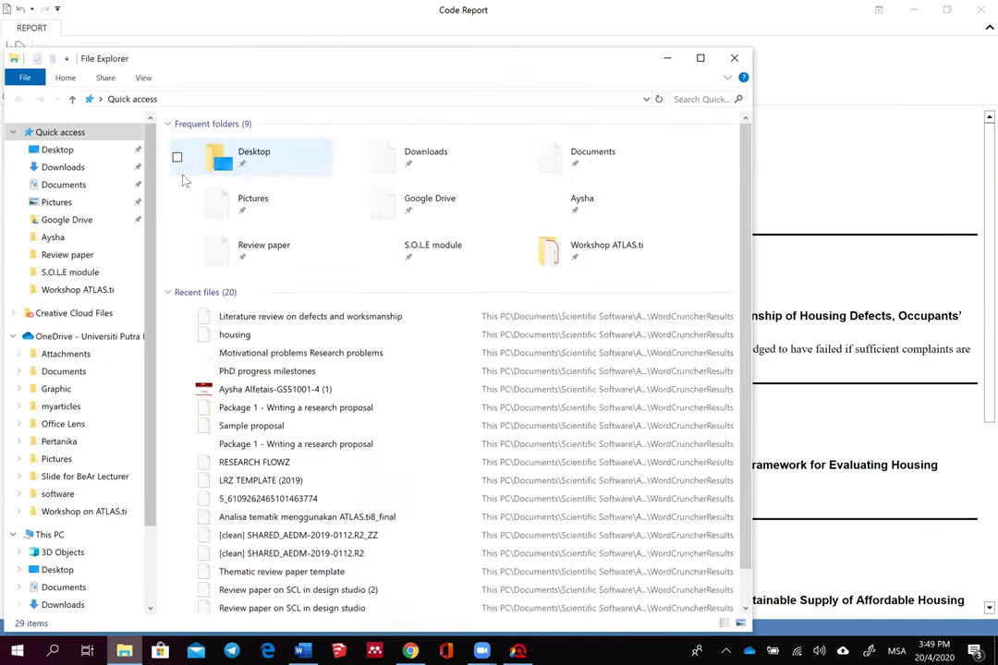
click(356, 325)
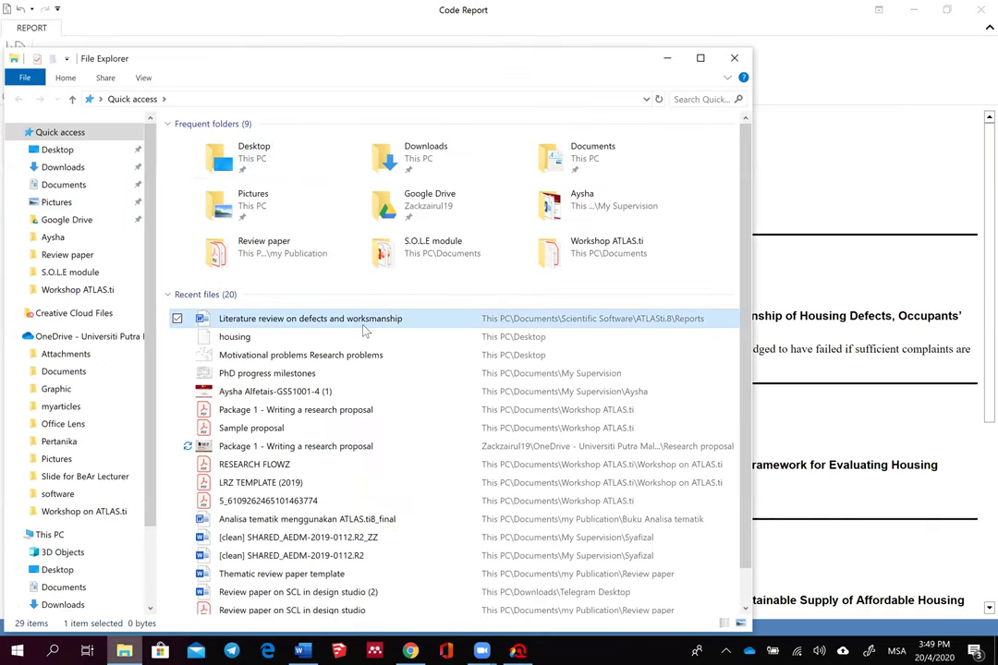
double_click(362, 326)
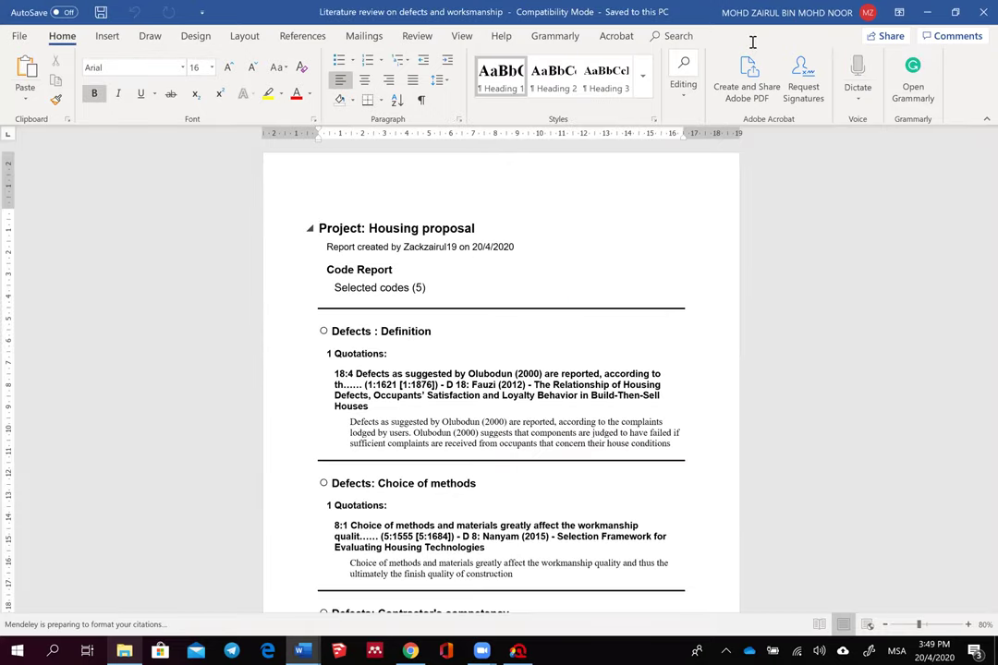
scroll(467, 324, down, 5)
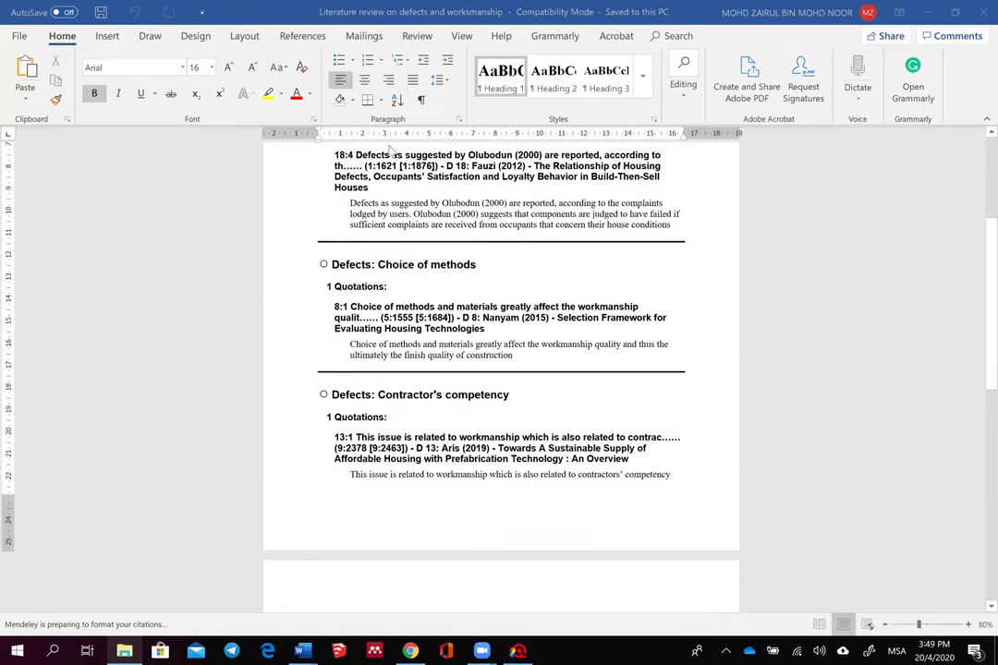
scroll(452, 348, down, 4)
scroll(452, 348, down, 8)
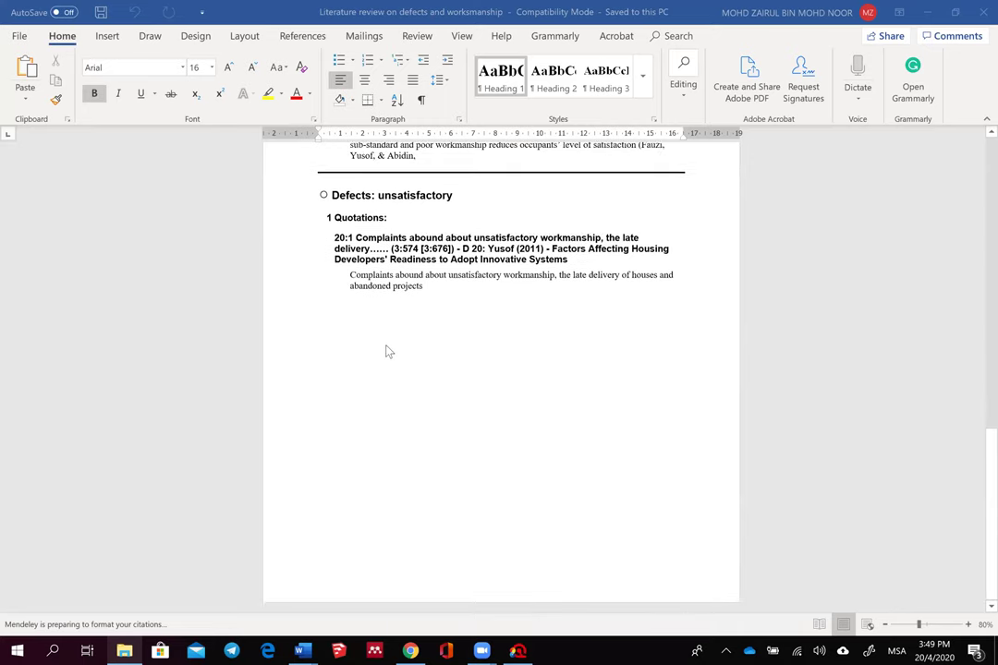
scroll(392, 341, up, 5)
scroll(443, 345, down, 5)
click(452, 364)
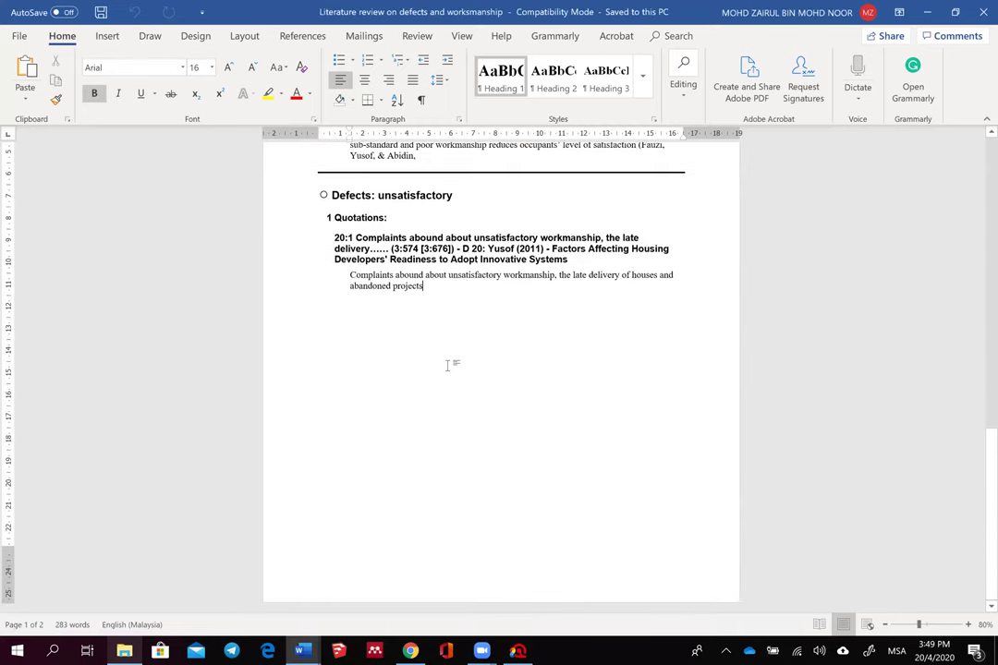
Step: Add the line "Copy, paraphrase, rewrite" below the last quotation of the report, with an empty line after it
key(Return)
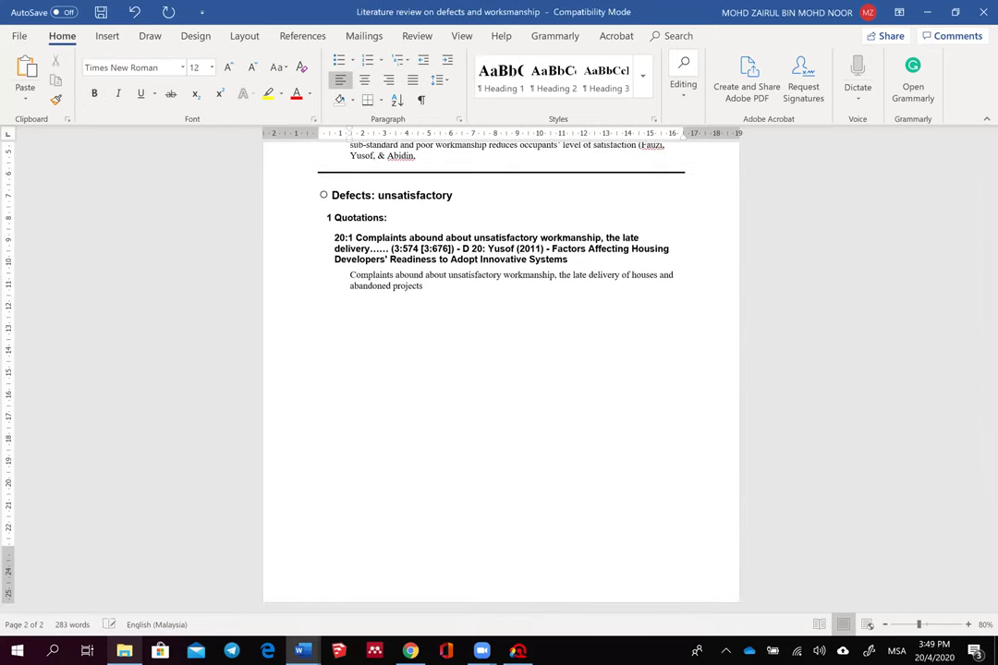
text(Ca)
text(py)
key(BackSpace)
key(BackSpace)
text(opy , paraphrase, r)
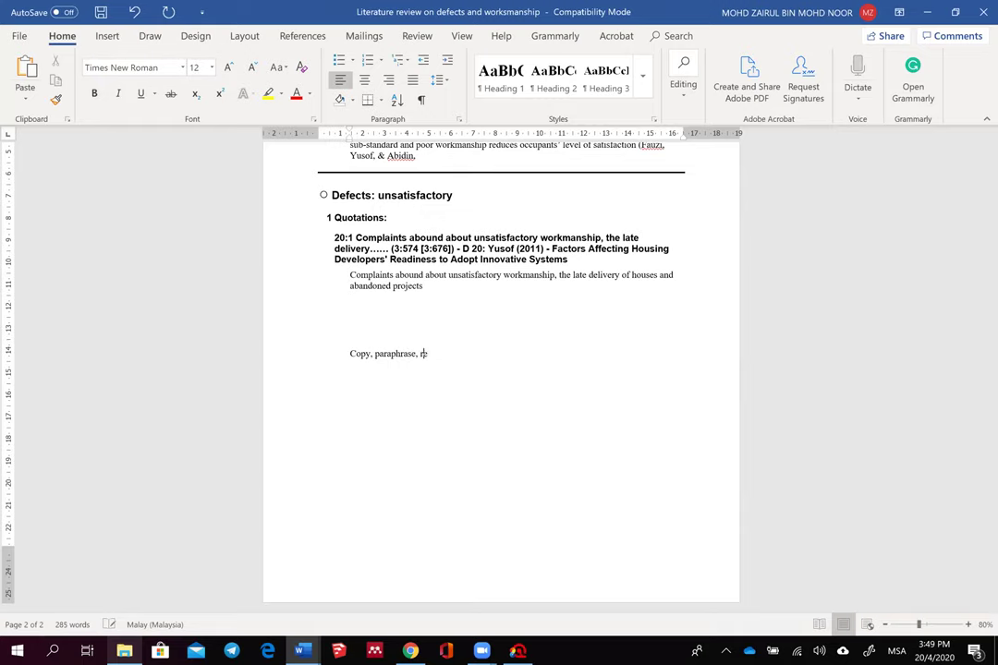
text(ewrite)
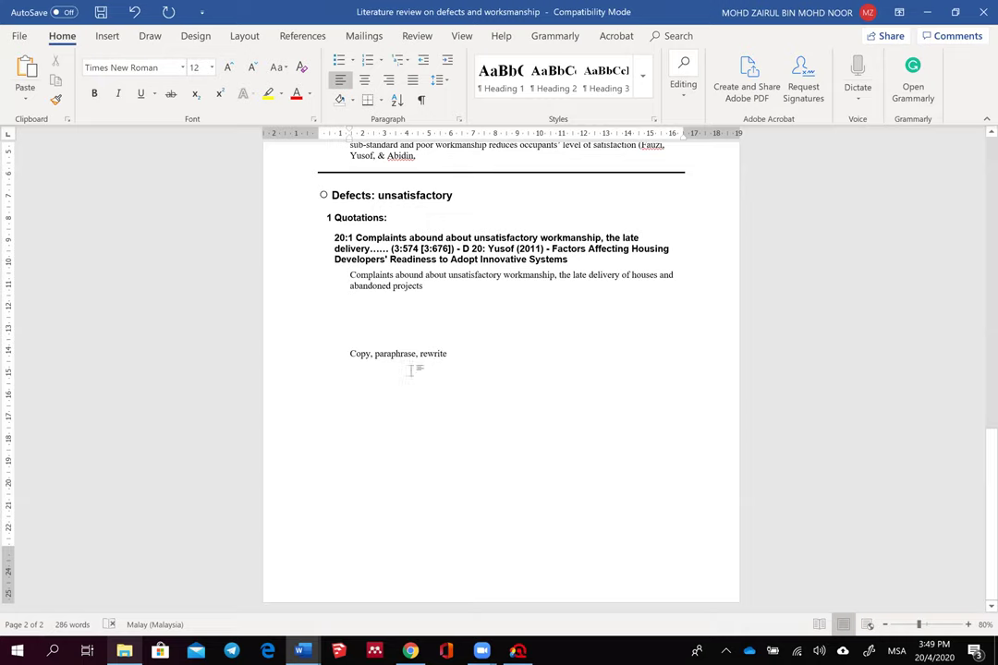
key(Return)
Step: Enlarge the "Copy, paraphrase, rewrite" line to font size 24 and return to the empty line below it
click(273, 355)
click(212, 68)
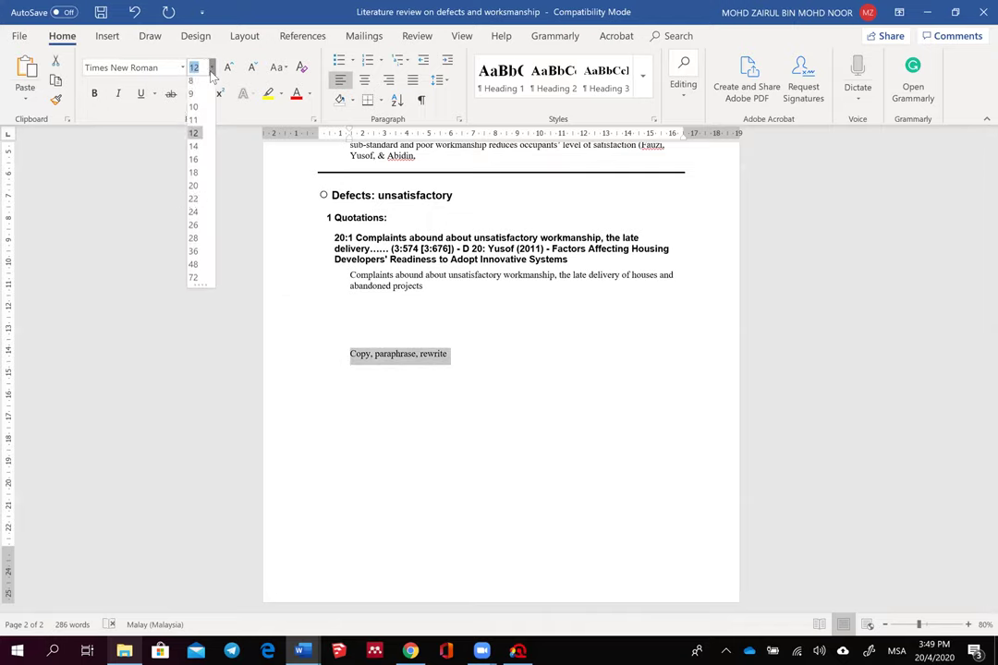
click(172, 213)
click(444, 407)
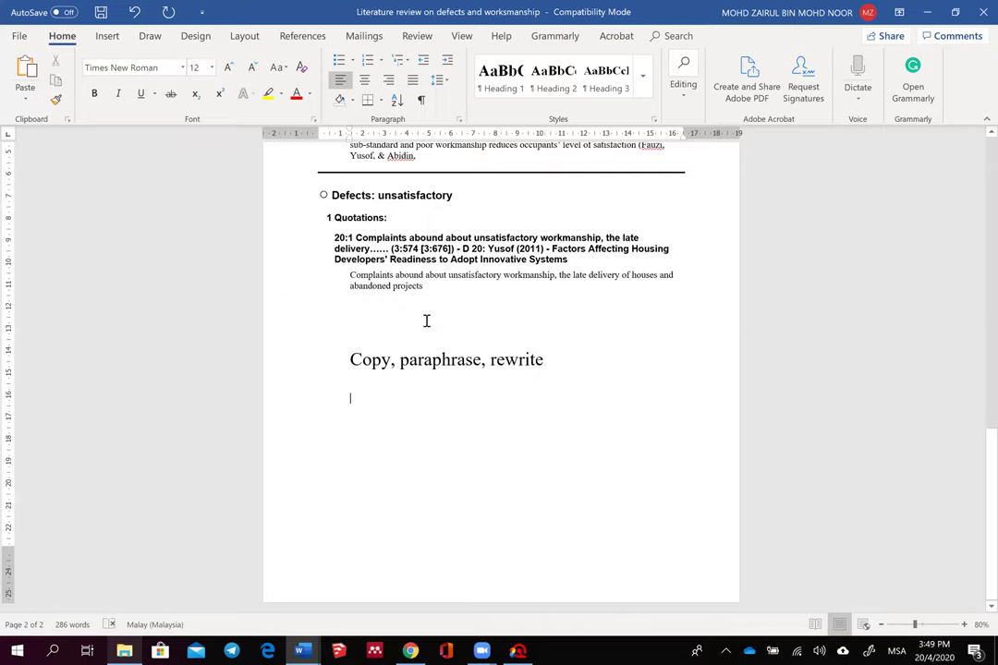
Step: Copy the quotation text under "Defects : Definition" and paste it below the "Copy, paraphrase, rewrite" line
scroll(425, 321, up, 6)
scroll(404, 313, up, 5)
drag(350, 396, 677, 419)
right_click(652, 421)
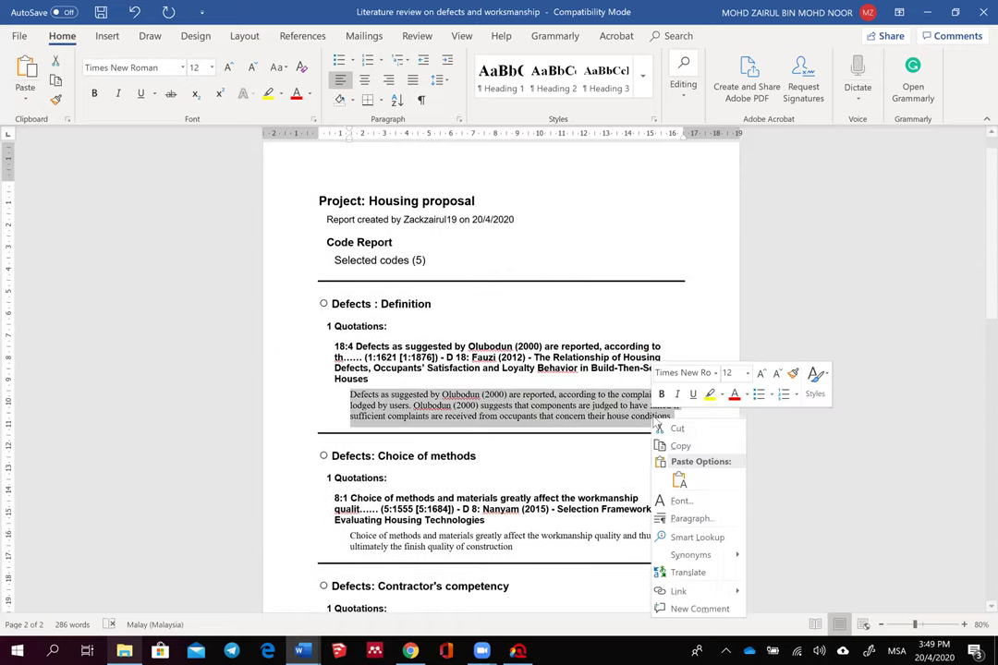
scroll(452, 434, down, 10)
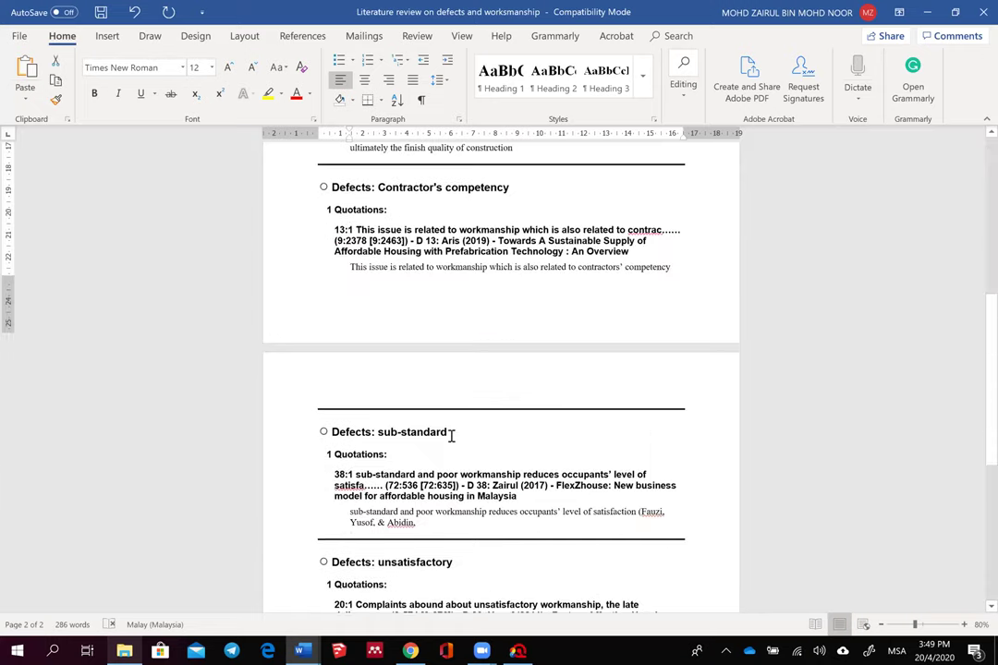
click(347, 407)
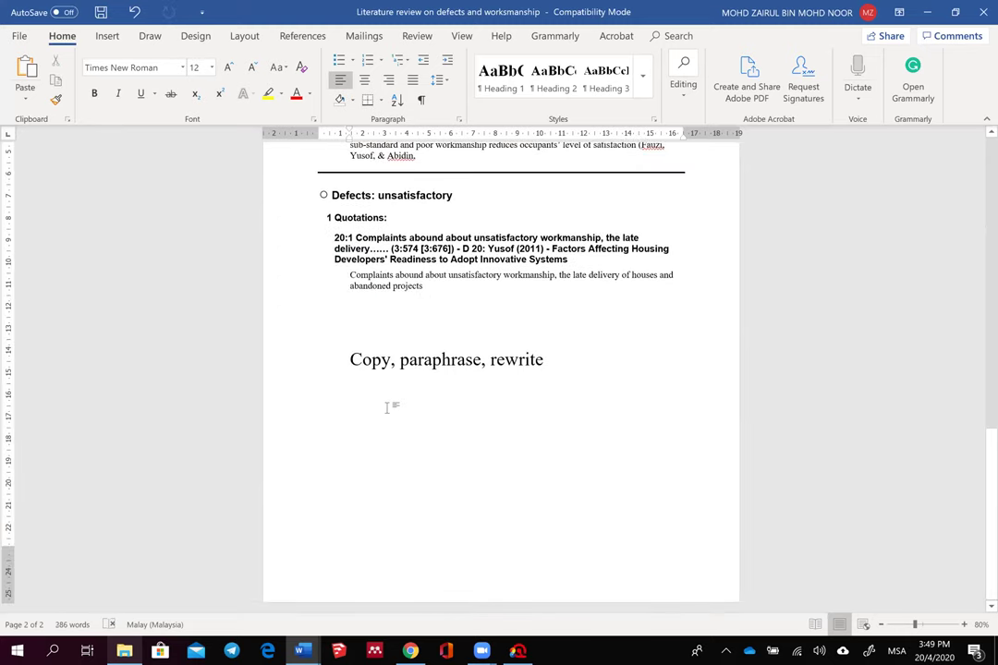
key(ctrl+v)
Step: Insert "According to" at the start of the pasted passage and compare it with the report's original quotations
click(353, 399)
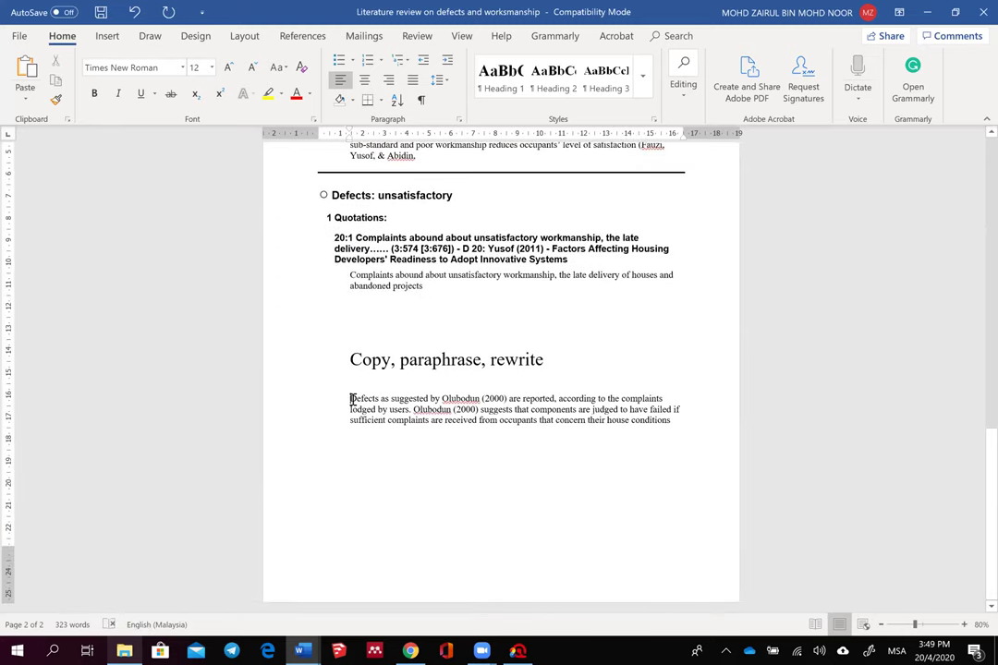
text(According to)
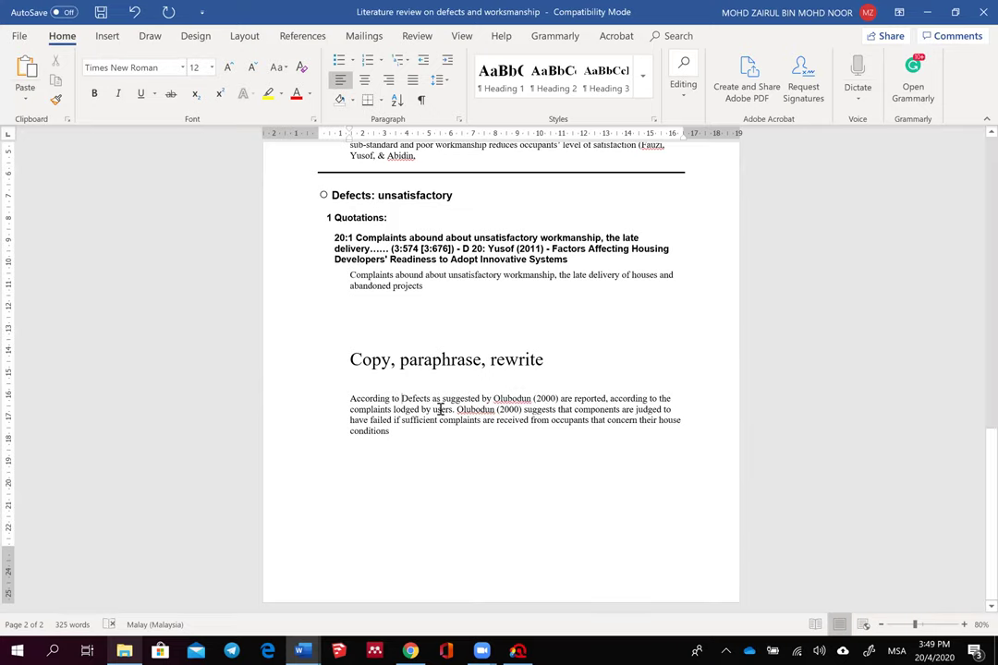
scroll(465, 403, up, 5)
scroll(465, 403, up, 15)
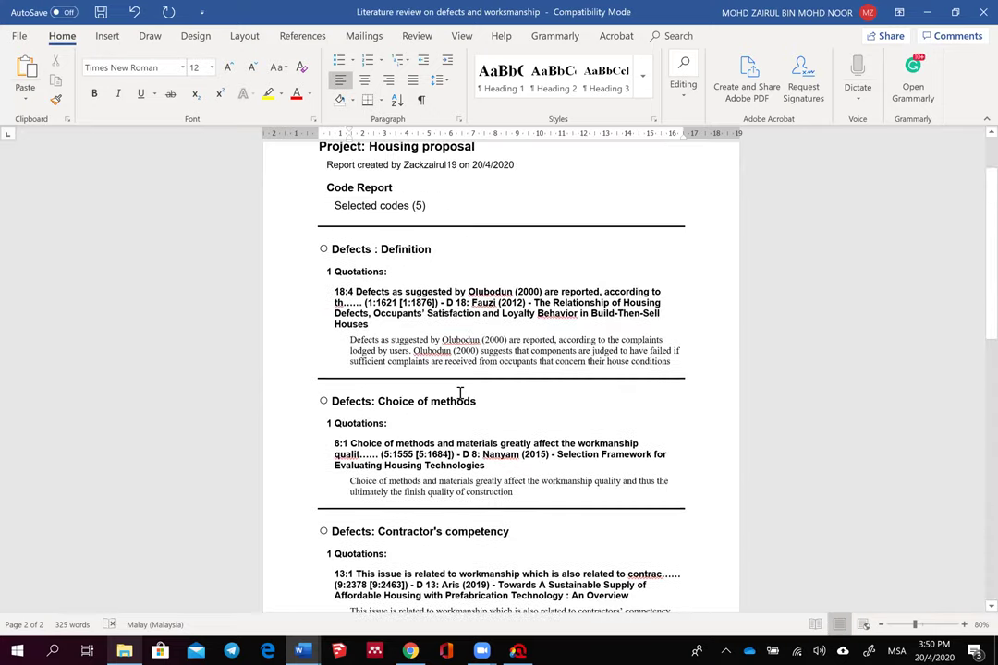
scroll(533, 390, down, 18)
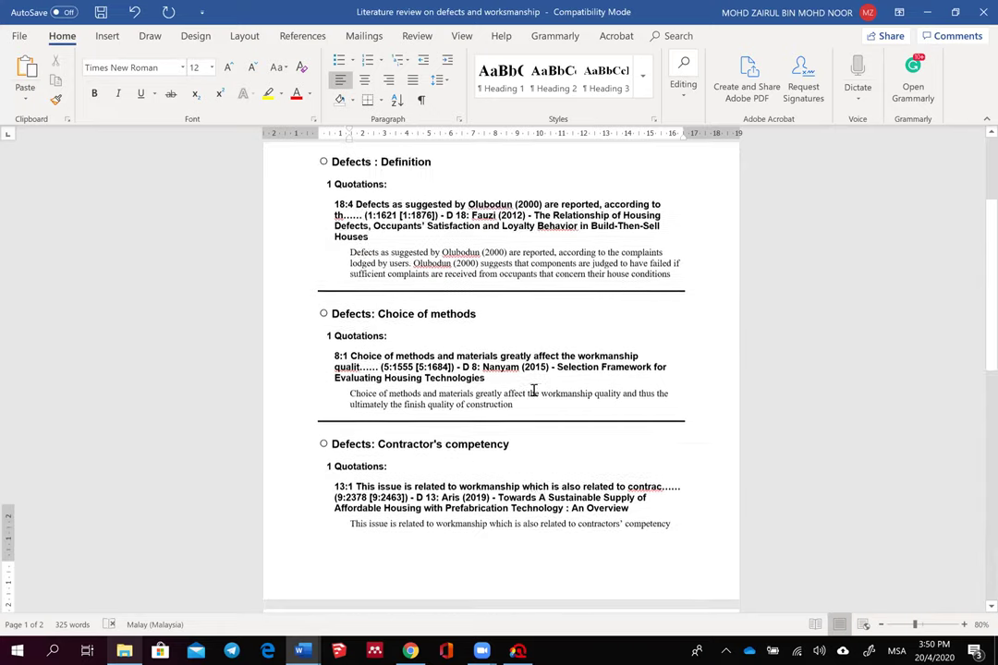
scroll(533, 390, down, 1)
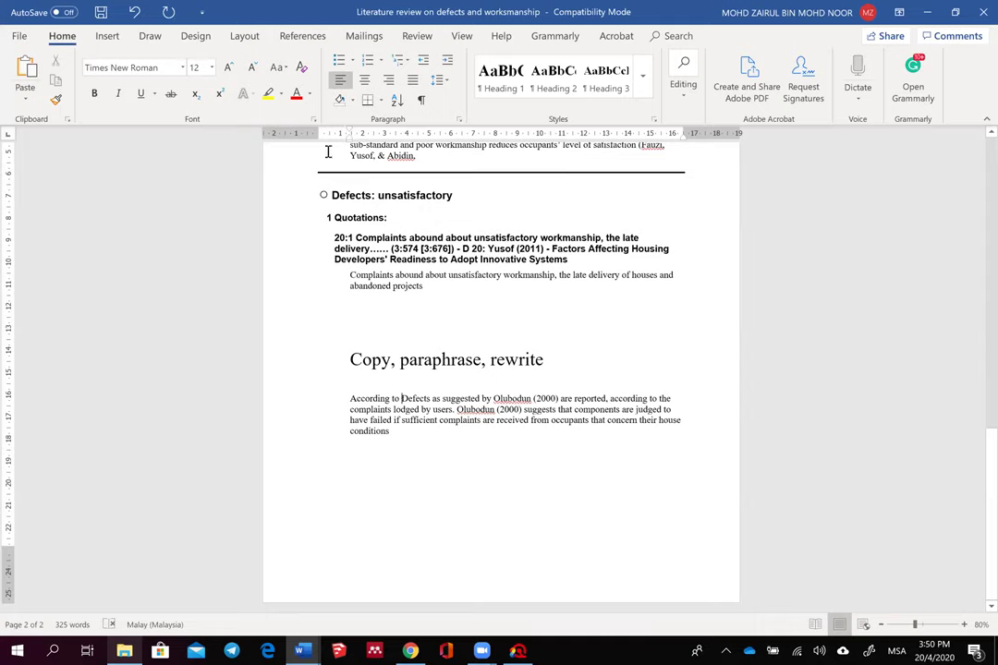
Step: Try to insert a Mendeley citation after "According to" by searching the library for the surname of the author cited in the passage
click(302, 41)
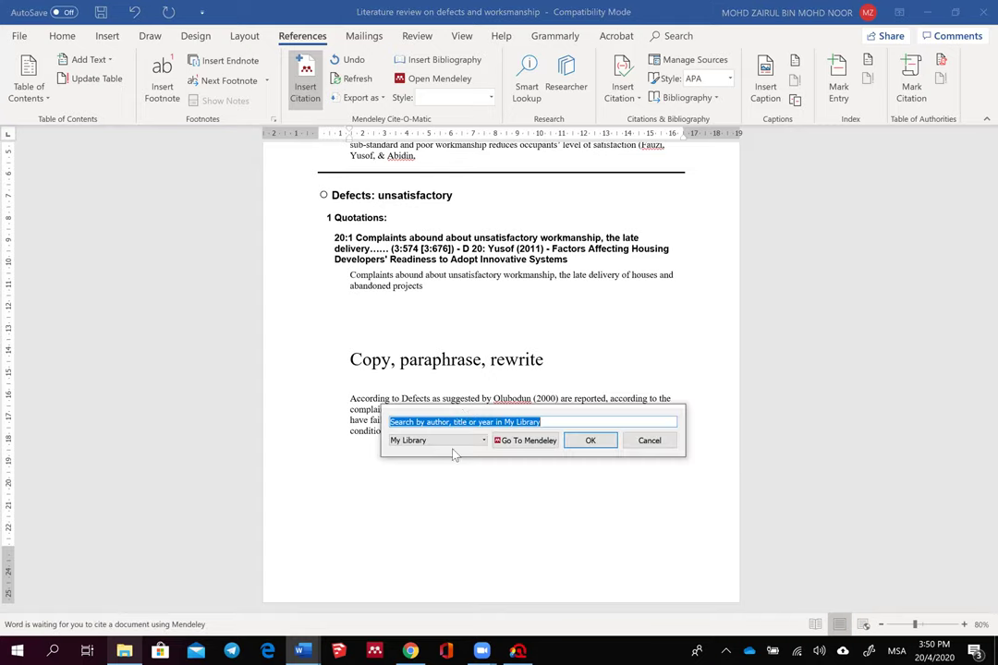
text(olu)
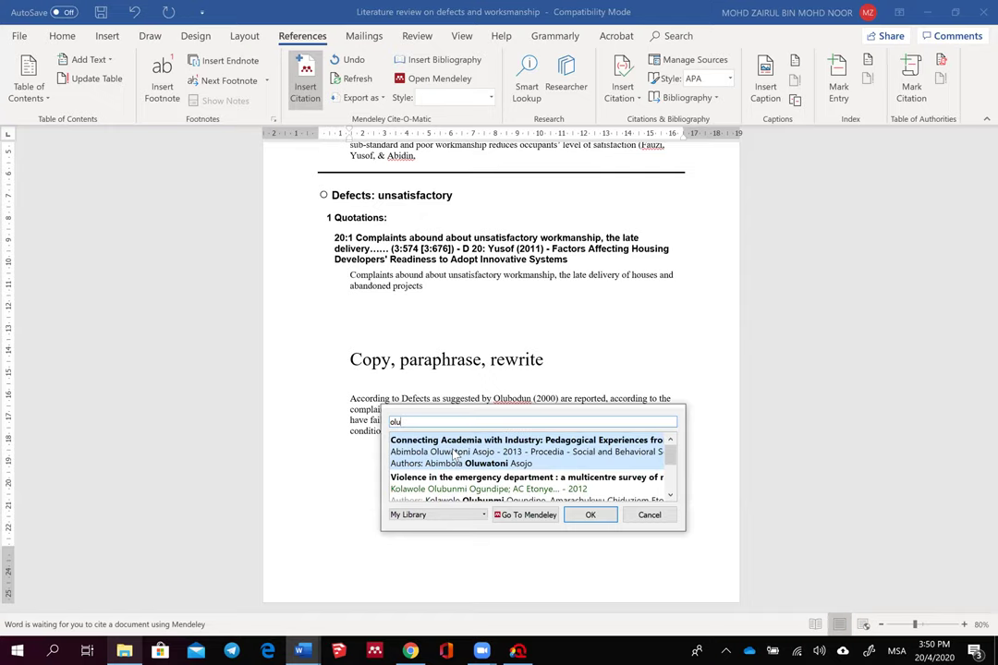
text(bo=)
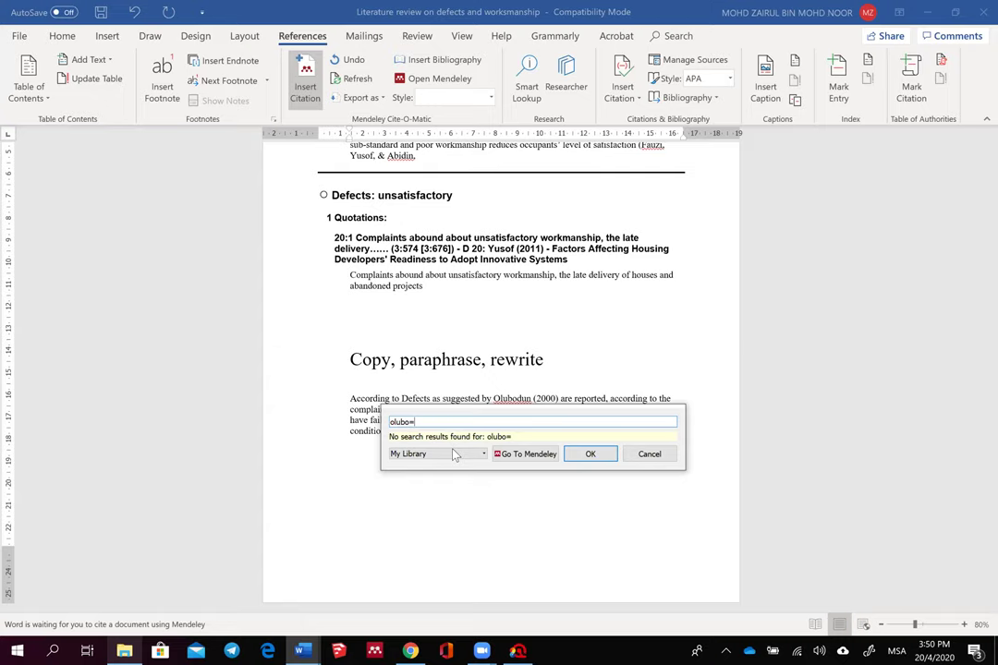
key(BackSpace)
text(d)
key(BackSpace)
key(BackSpace)
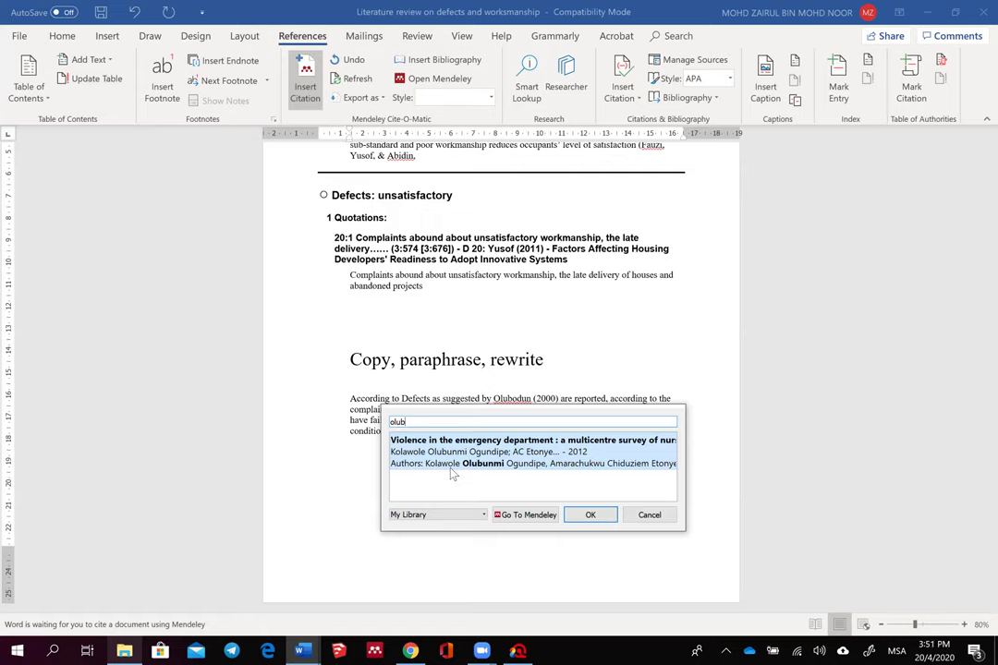
text(odu)
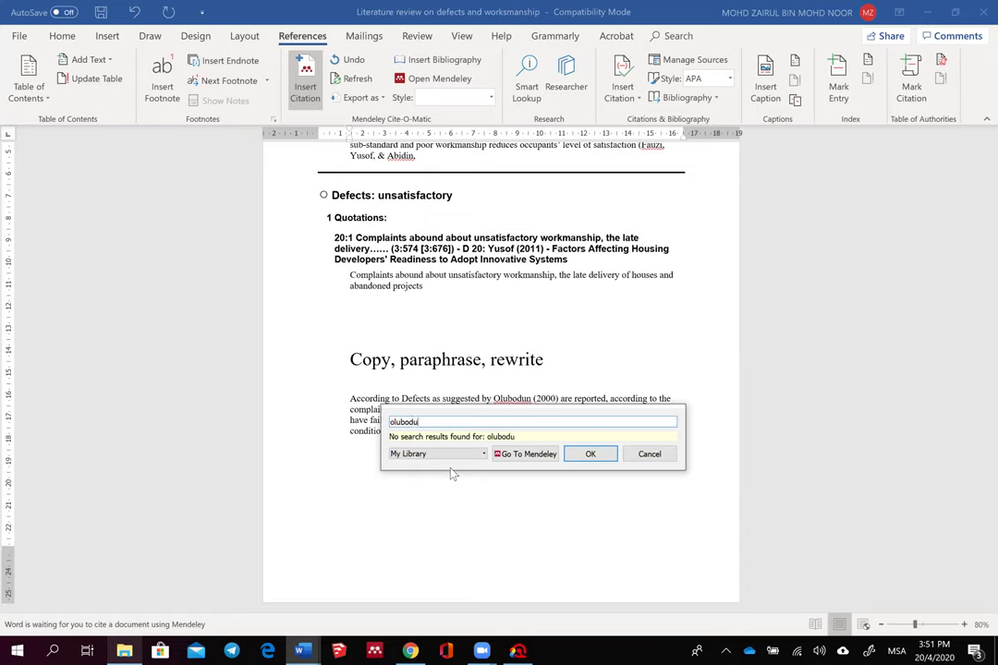
click(642, 454)
scroll(483, 379, up, 15)
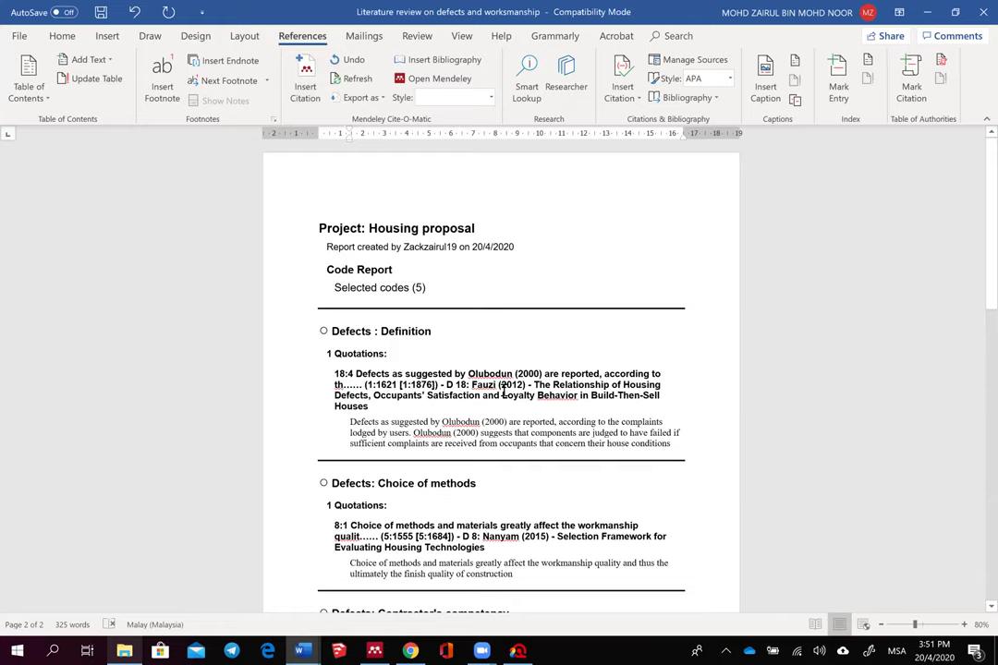
scroll(512, 400, down, 15)
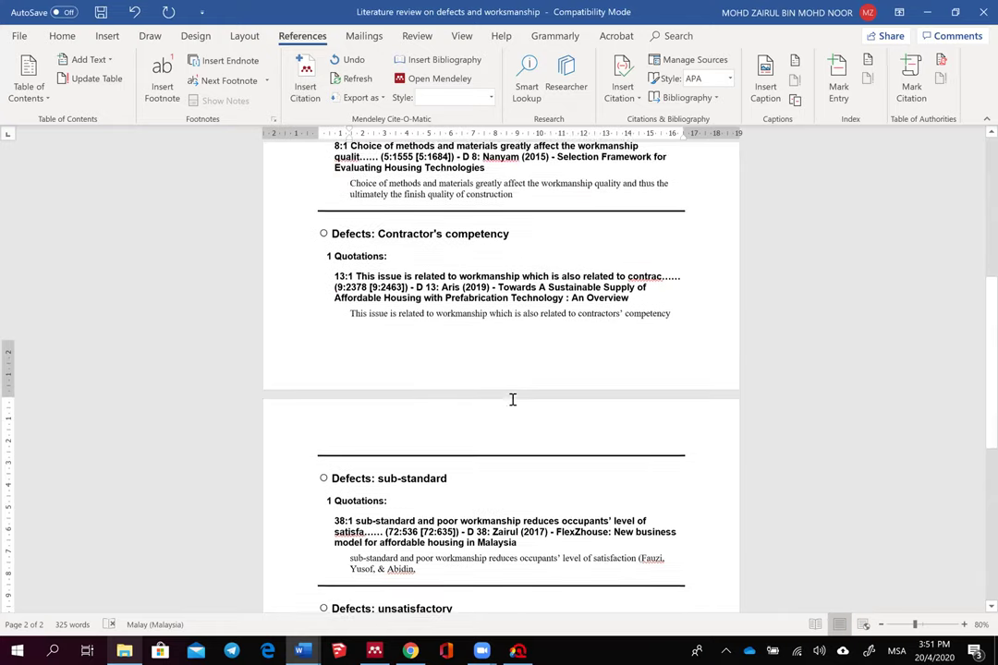
scroll(512, 400, down, 2)
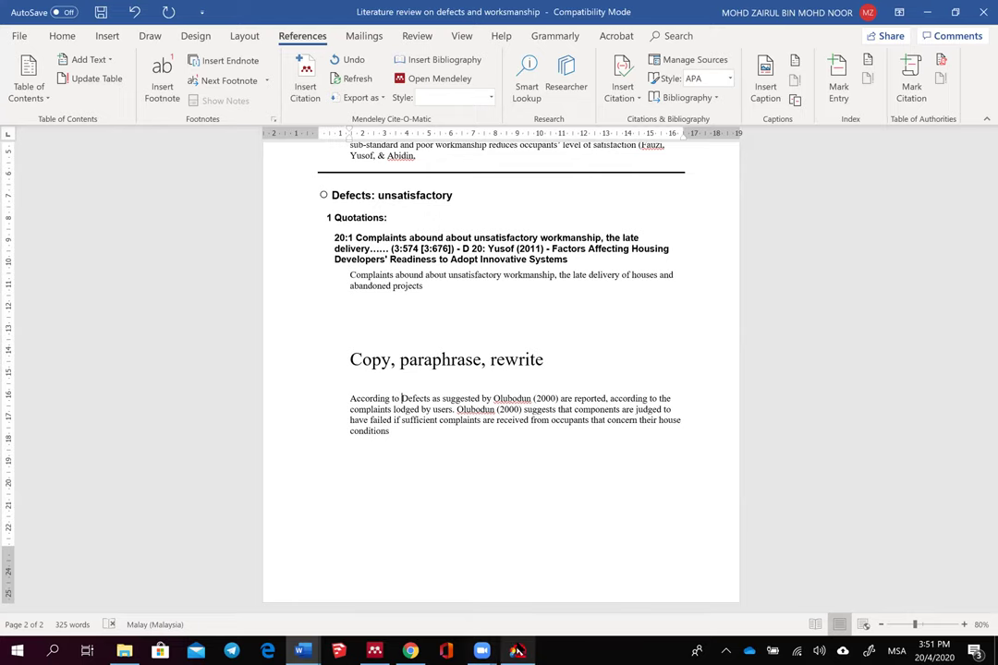
Step: Switch to Mendeley Desktop and search all documents for the surname of the author cited in the pasted passage
click(374, 651)
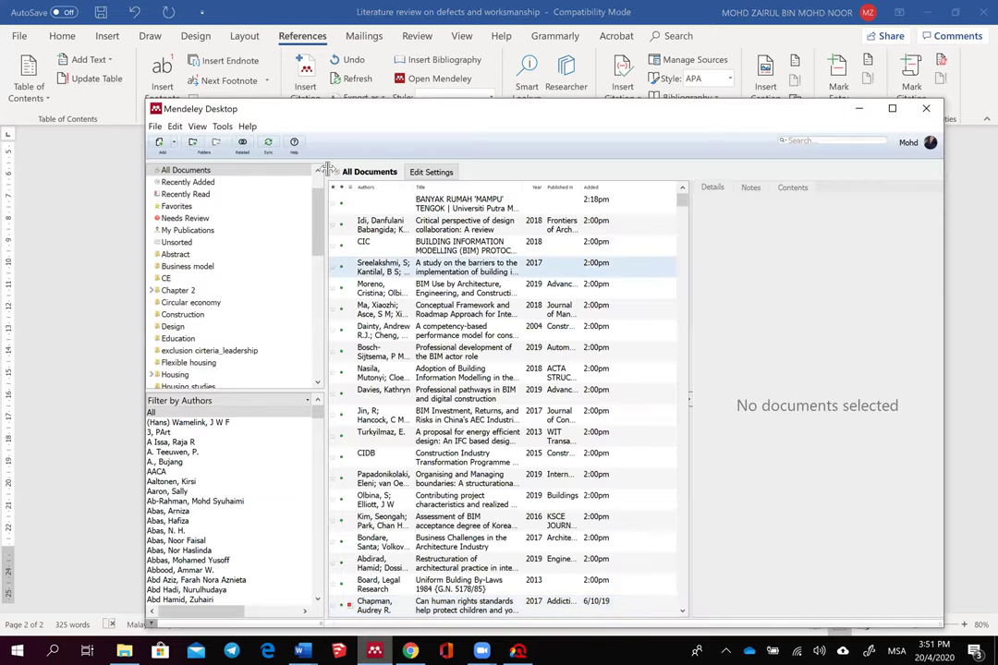
drag(566, 121, 420, 96)
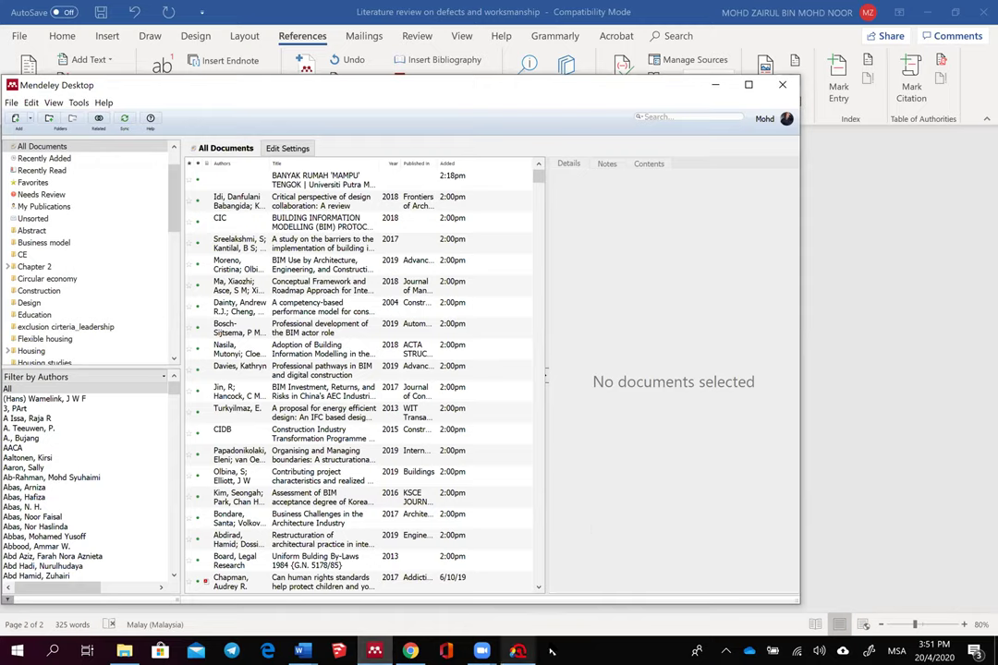
click(863, 20)
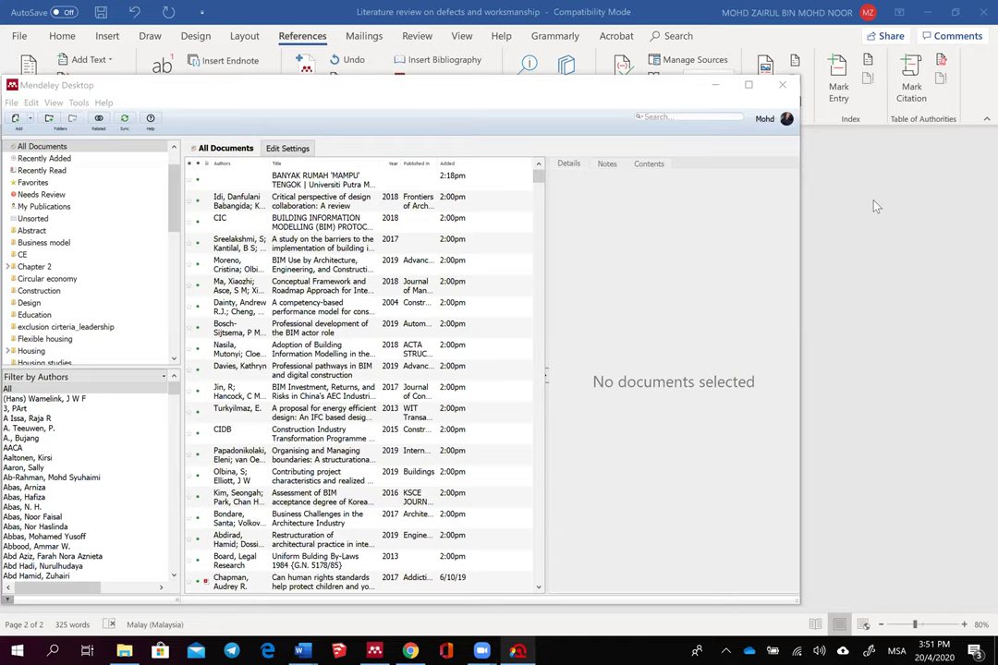
click(655, 116)
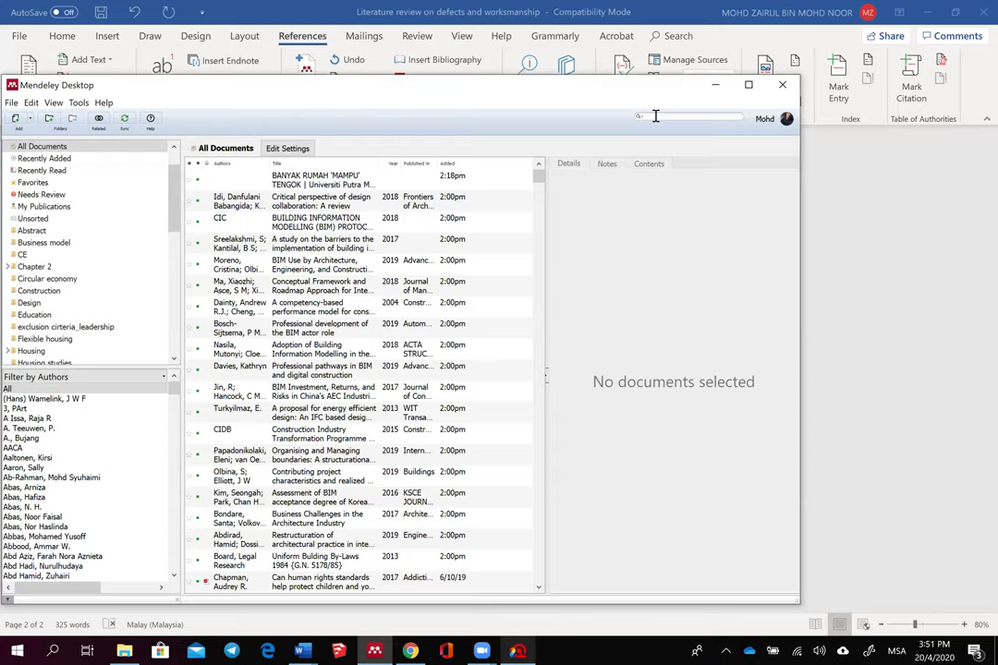
text(olu)
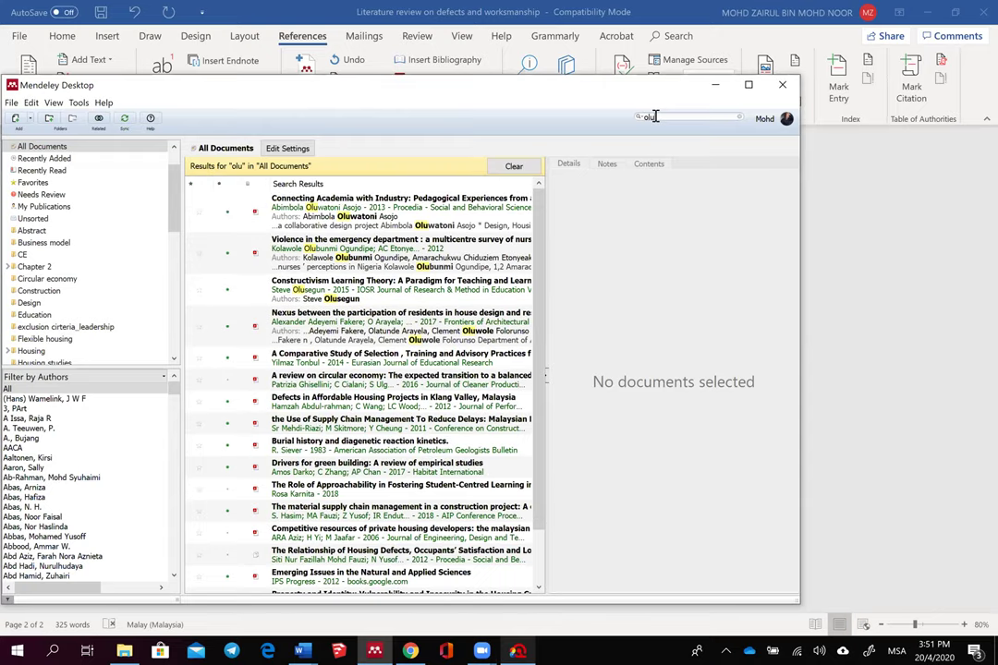
text(b)
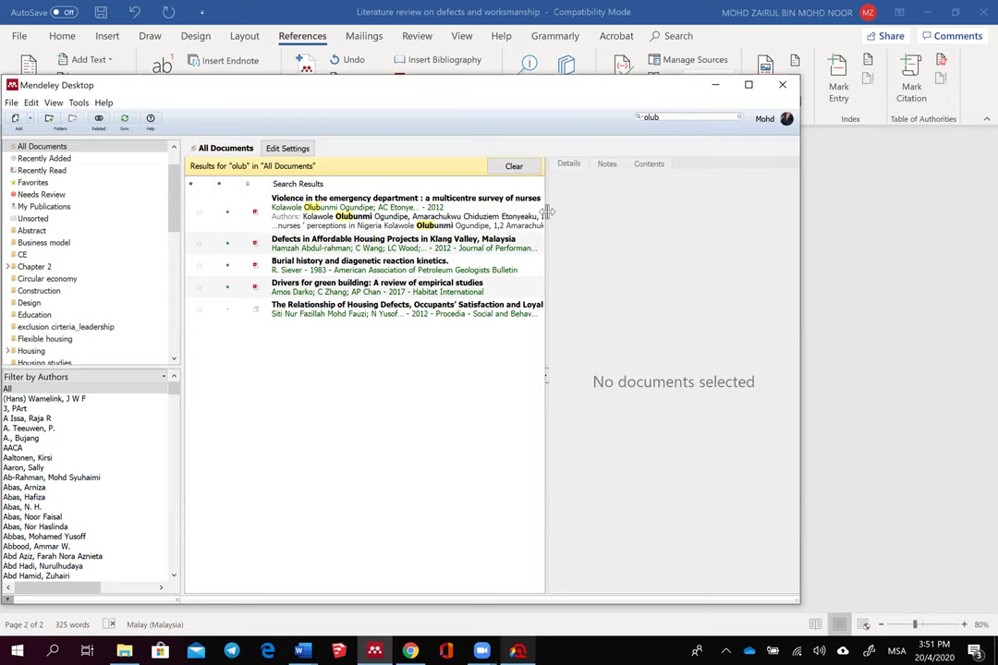
text(odu)
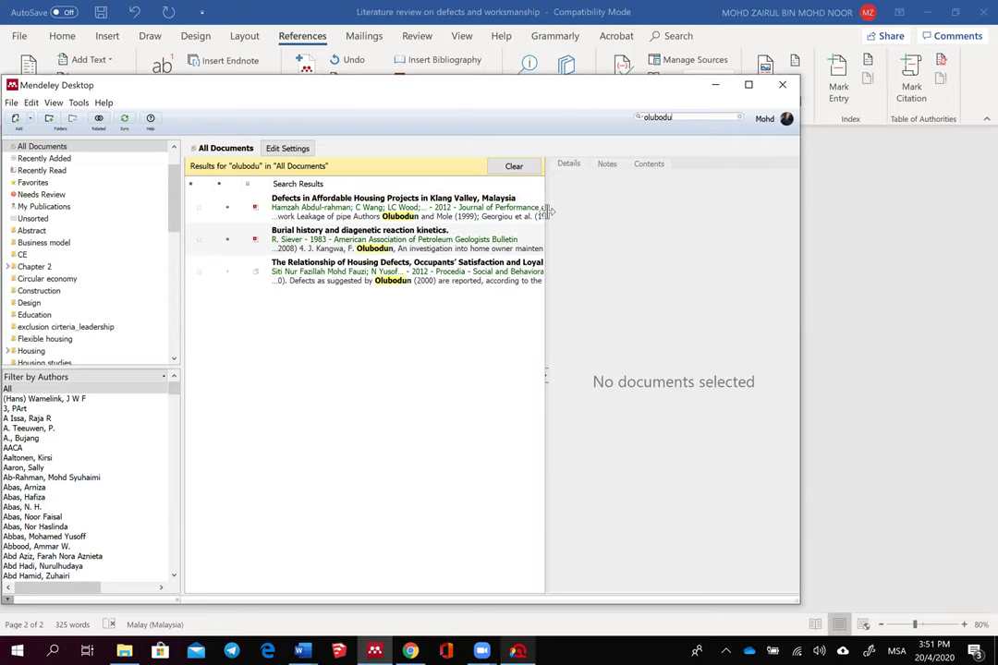
Step: Open the paper "The Relationship of Housing Defects, Occupants' Satisfaction and Loyalty Behavior in Build-Then-Sell Houses" and find the cited author's entry in its reference list
click(395, 207)
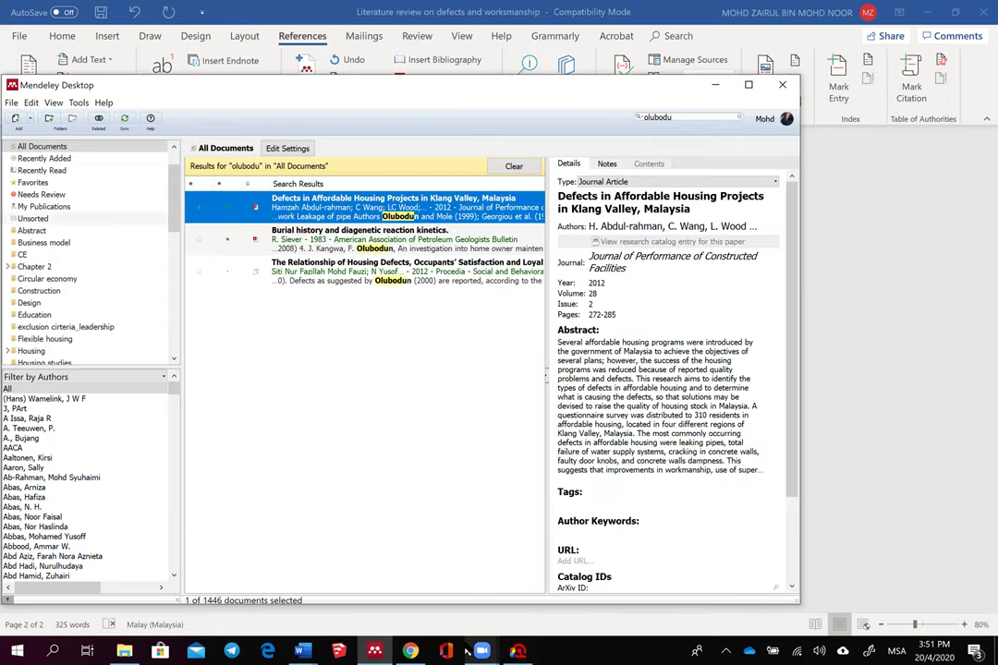
click(468, 651)
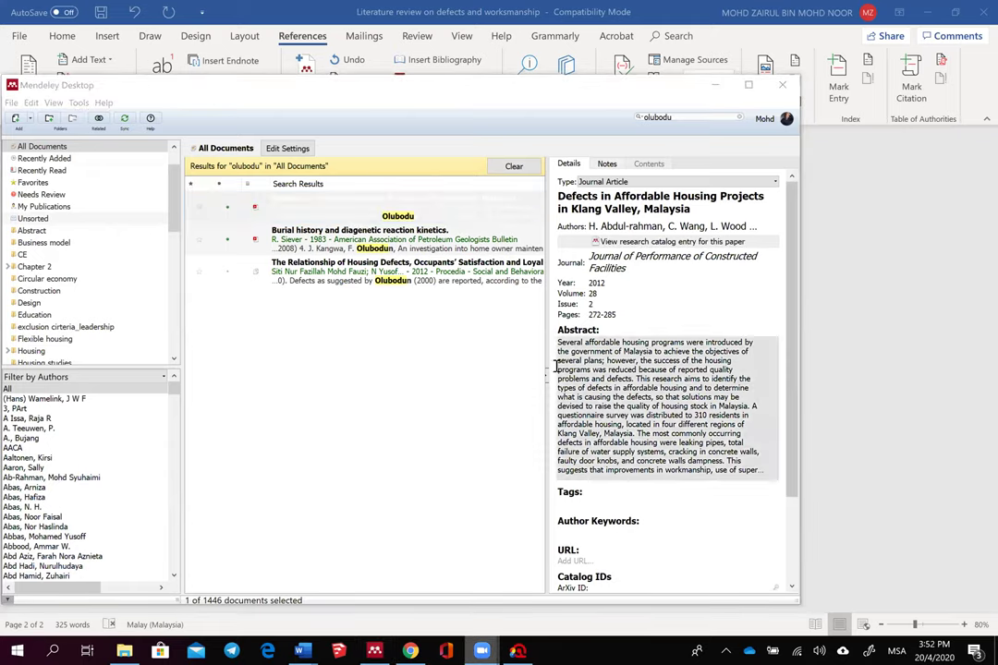
double_click(356, 280)
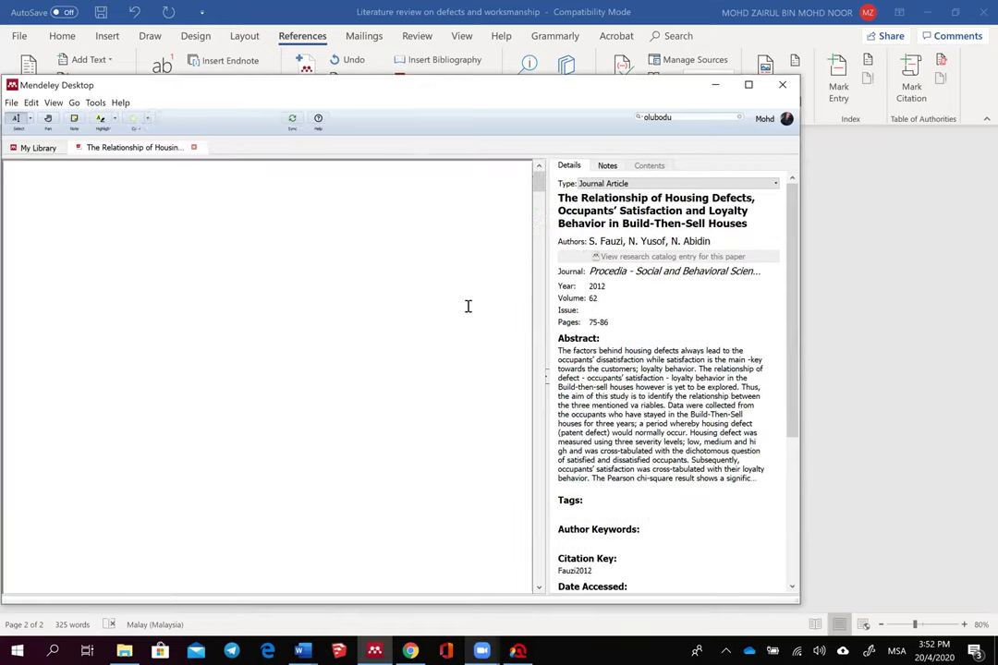
scroll(424, 367, down, 6)
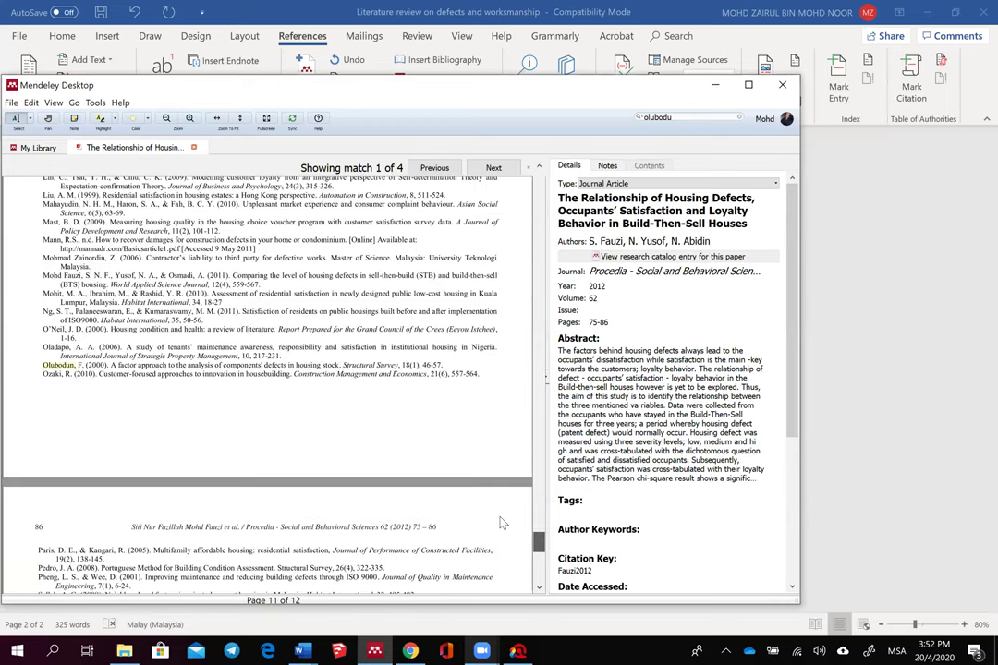
scroll(501, 524, up, 3)
scroll(161, 521, down, 2)
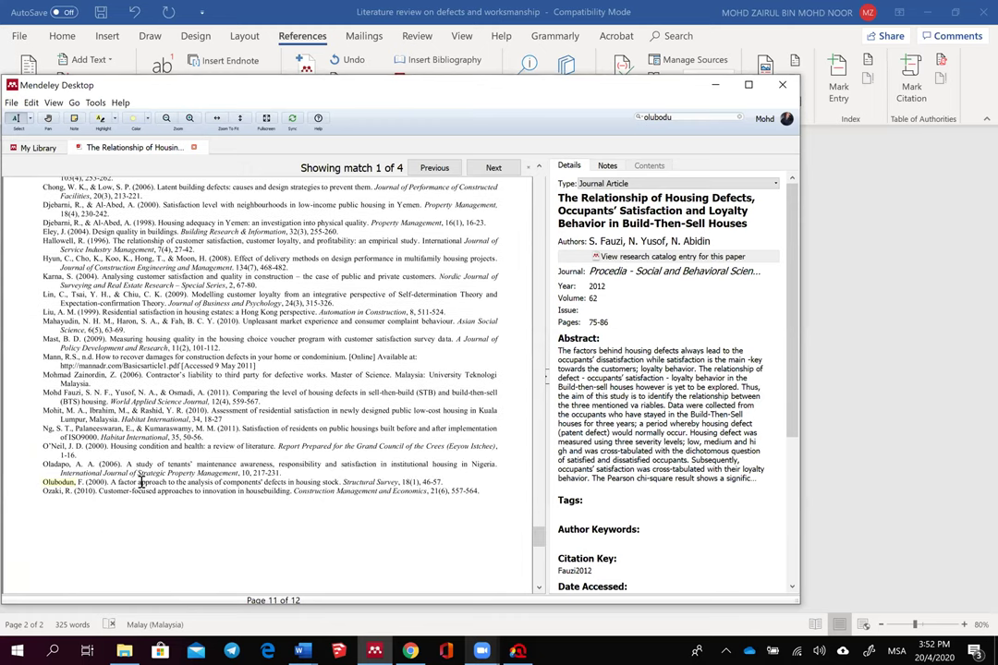
Step: Copy the reference title "A factor approach to the analysis of components' defects in housing stock" with its journal name and return to the library
drag(111, 482, 390, 482)
right_click(389, 482)
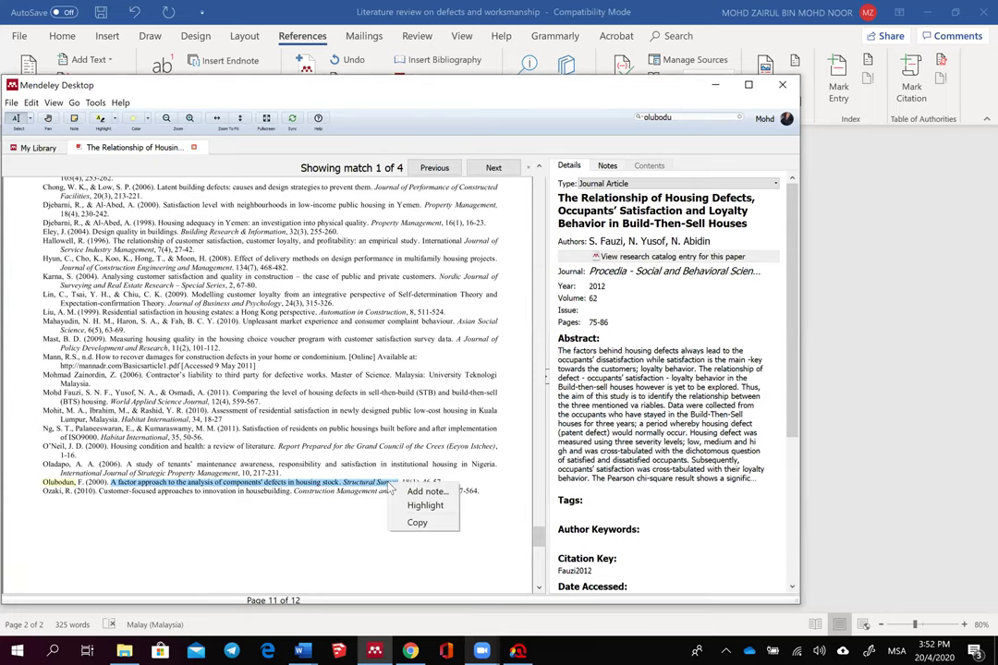
click(420, 523)
click(35, 146)
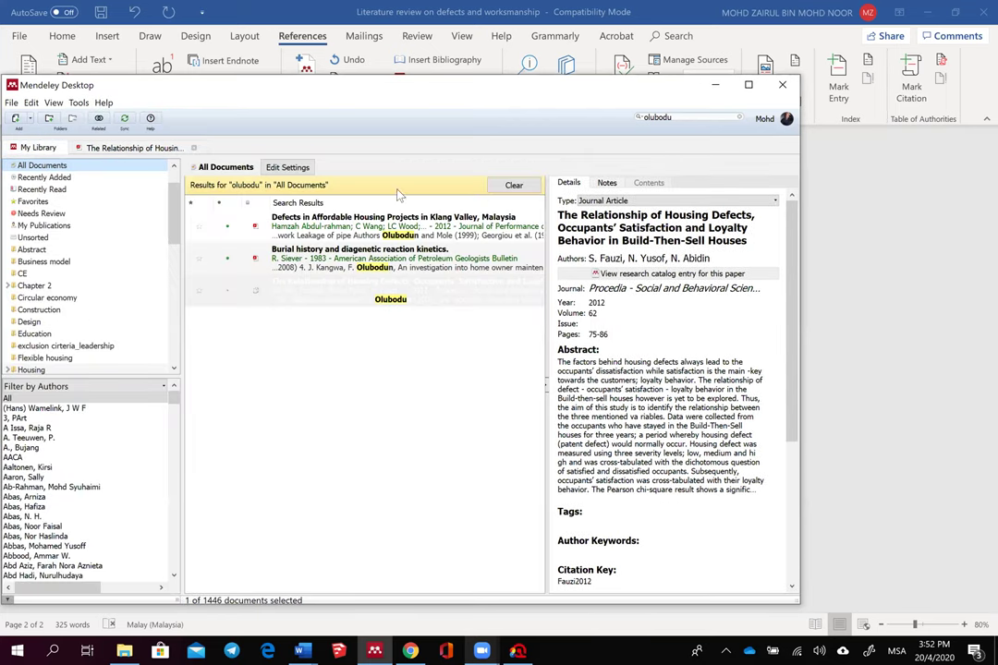
Step: Search Mendeley's literature catalog for the copied title "A factor approach to the analysis of components' defects in housing stock" and save the matching reference to the library
scroll(138, 188, up, 1)
click(55, 176)
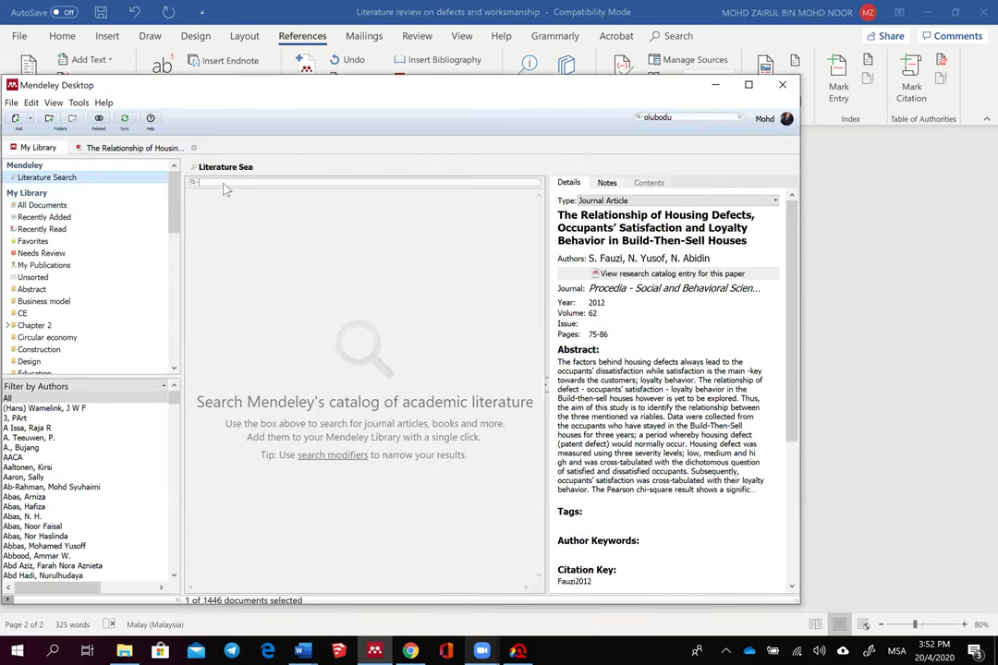
key(ctrl+v)
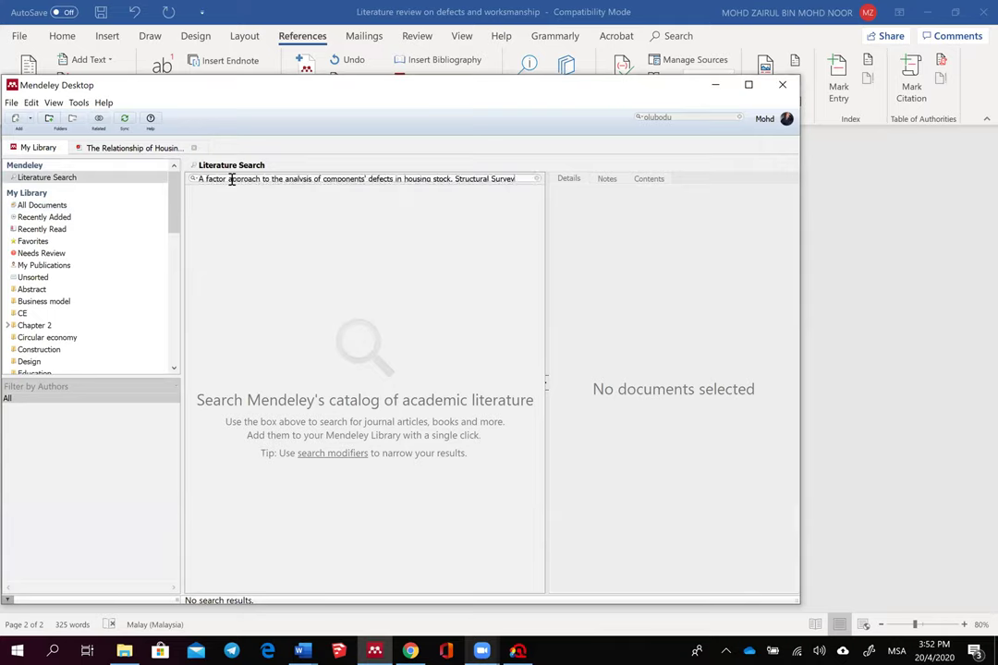
key(Return)
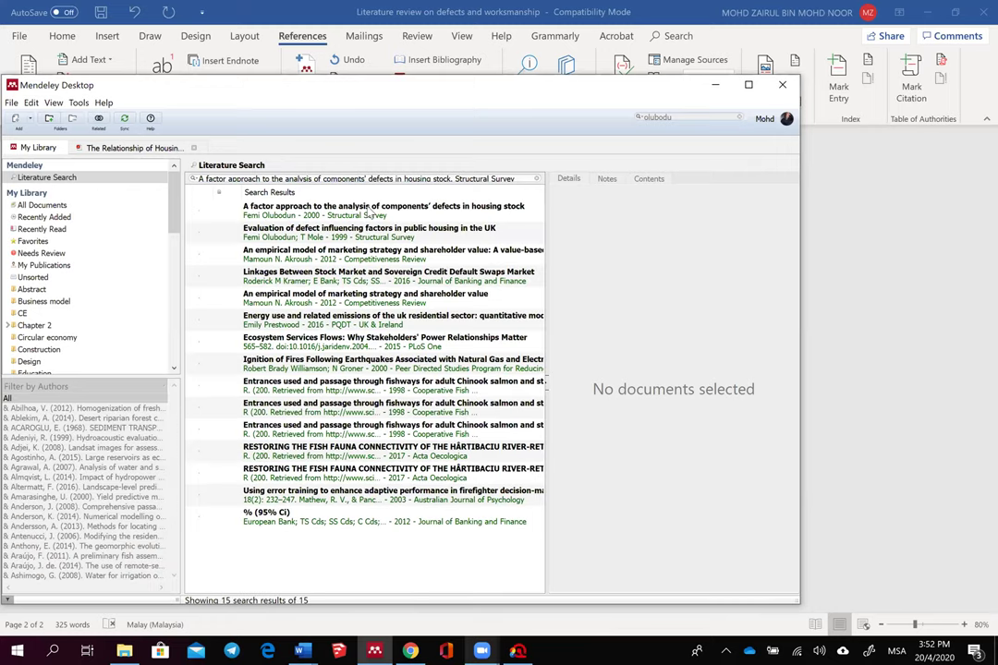
click(294, 214)
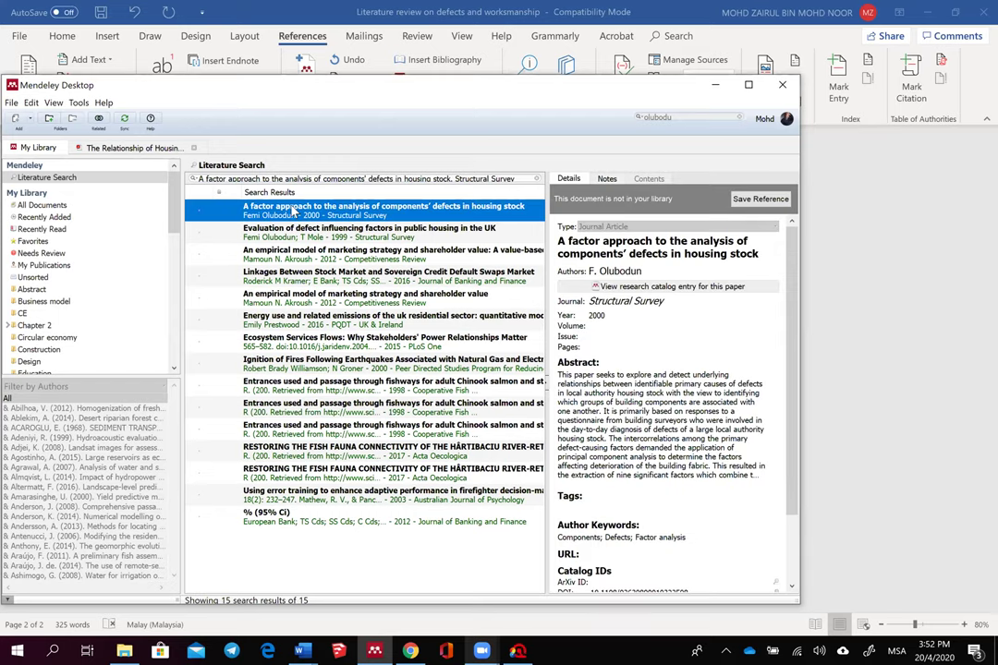
click(747, 202)
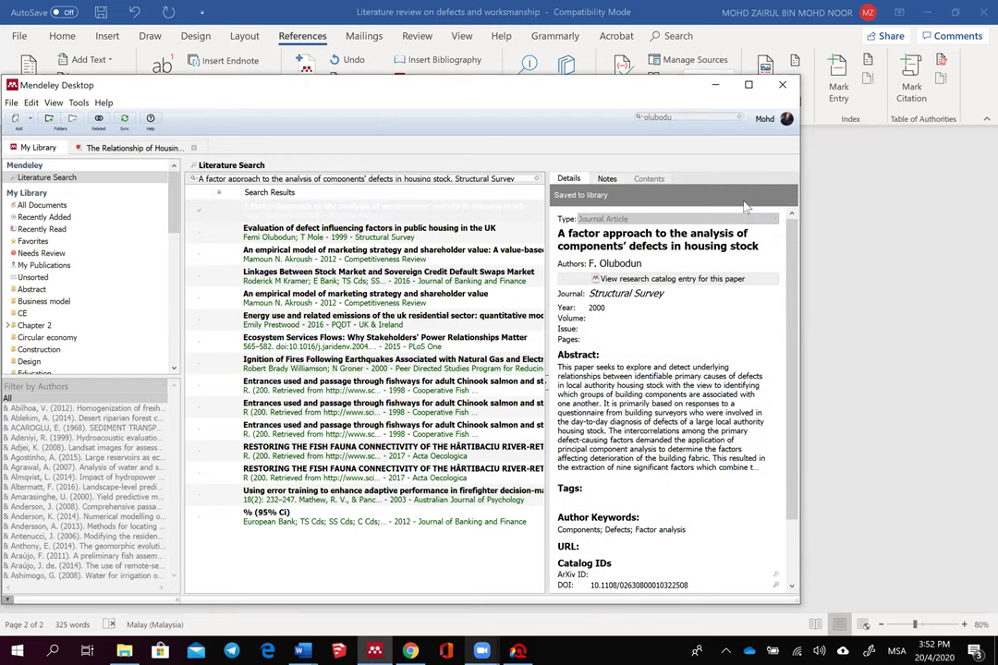
Step: Return to the Word document and insert the Mendeley citation for "A factor approach to the analysis of components' defects in housing stock" after "According to"
click(714, 84)
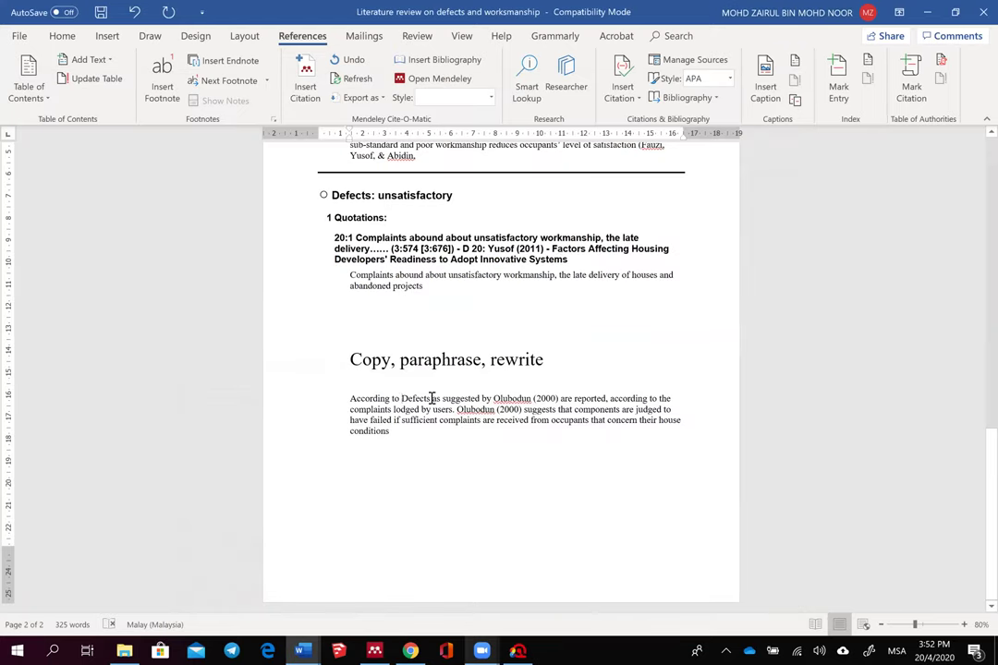
click(409, 395)
click(305, 88)
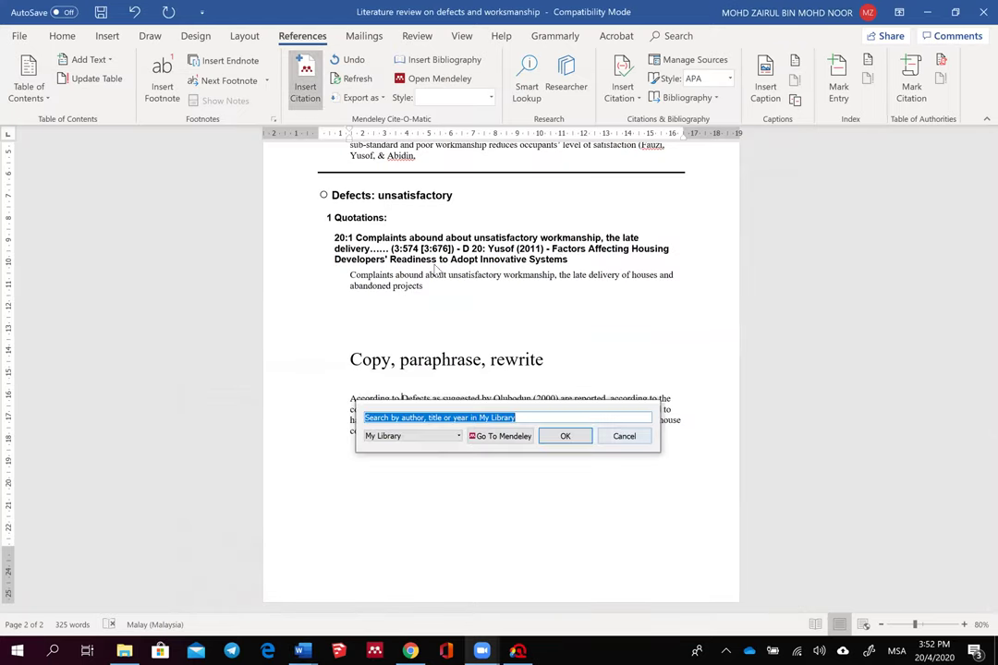
text(olu)
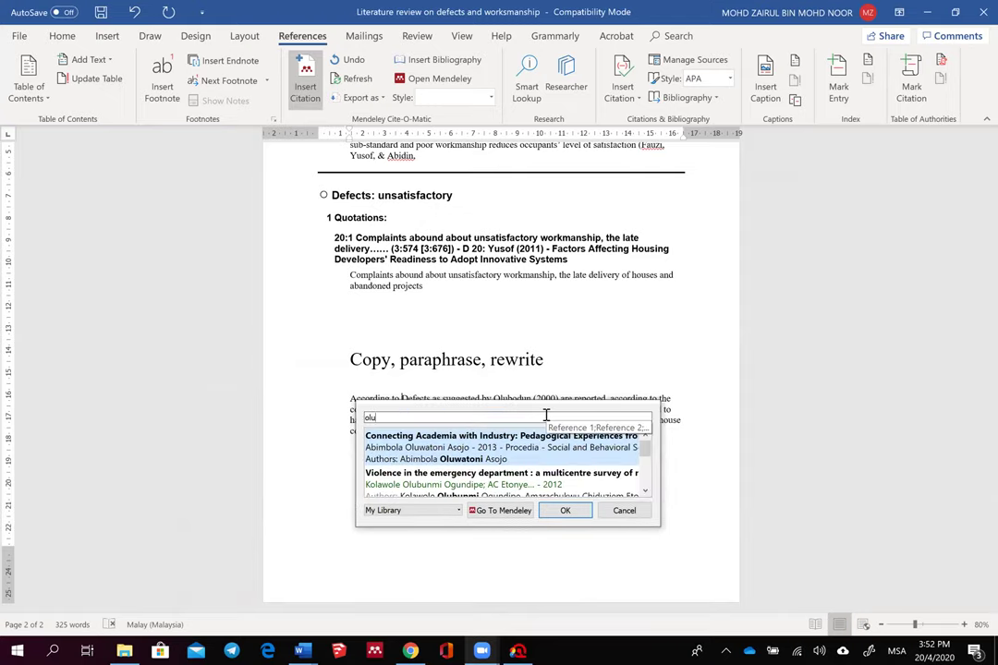
text(n)
key(BackSpace)
text(b)
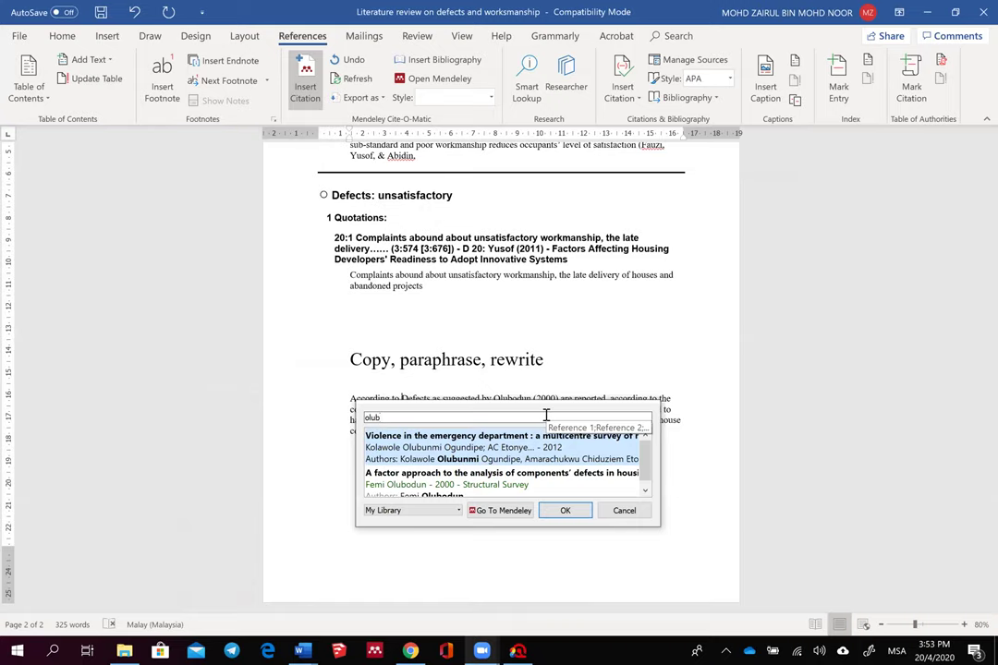
click(545, 484)
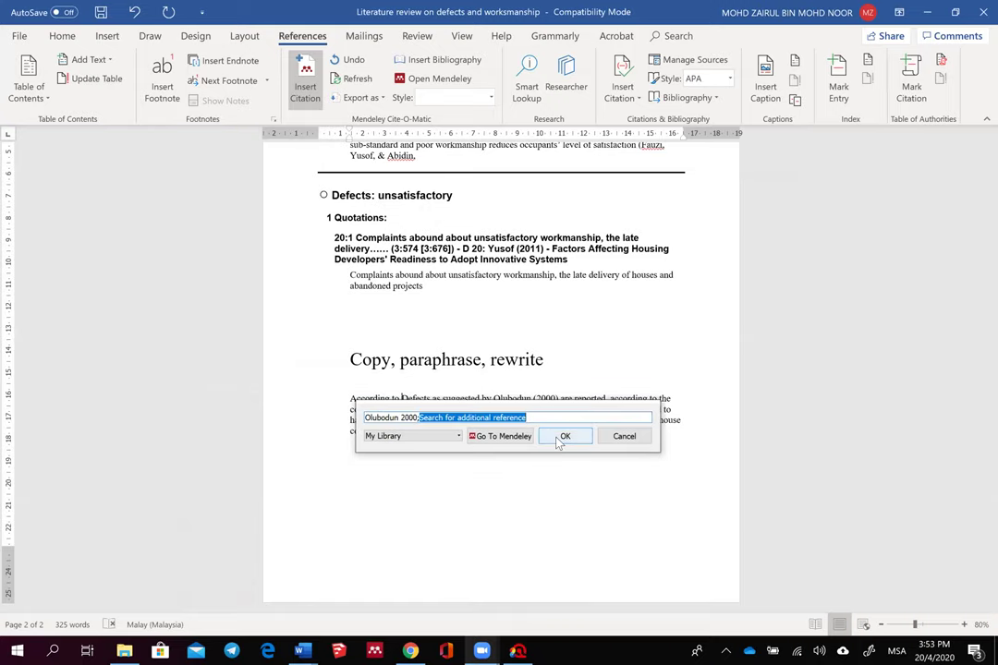
click(561, 436)
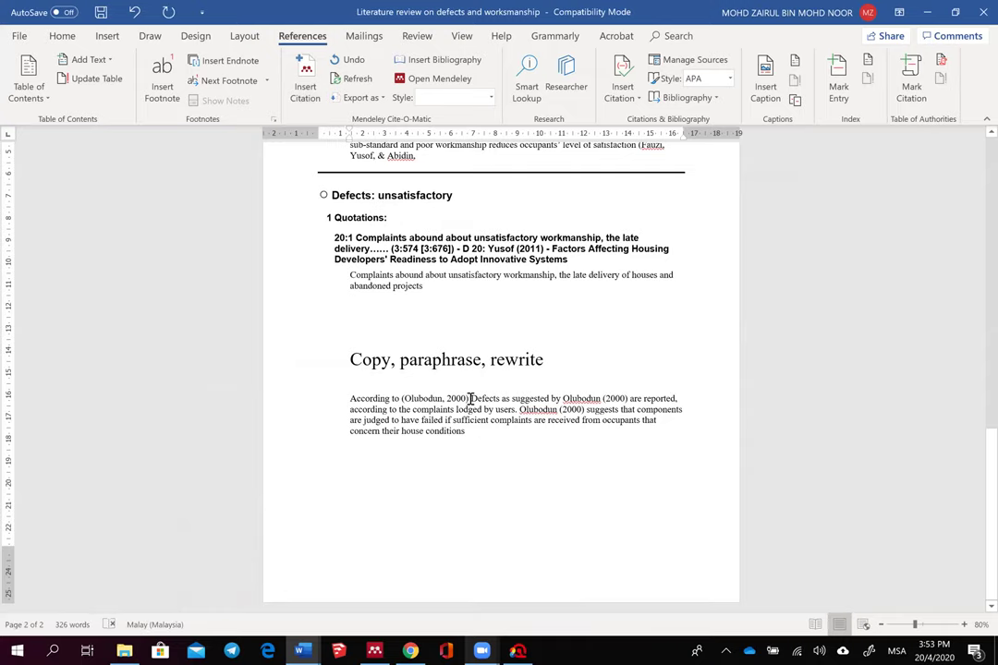
Step: Delete the repeated wording between the citation and "suggests", then bracket only the year 2000 in the citation and keep the manual edit
drag(471, 399, 582, 407)
key(Delete)
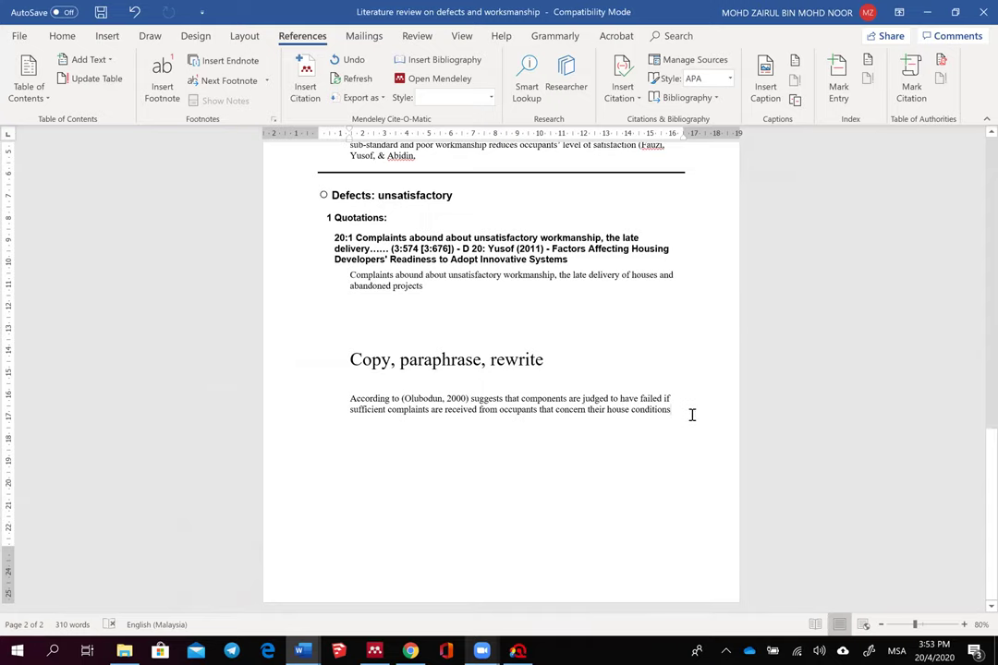
click(407, 399)
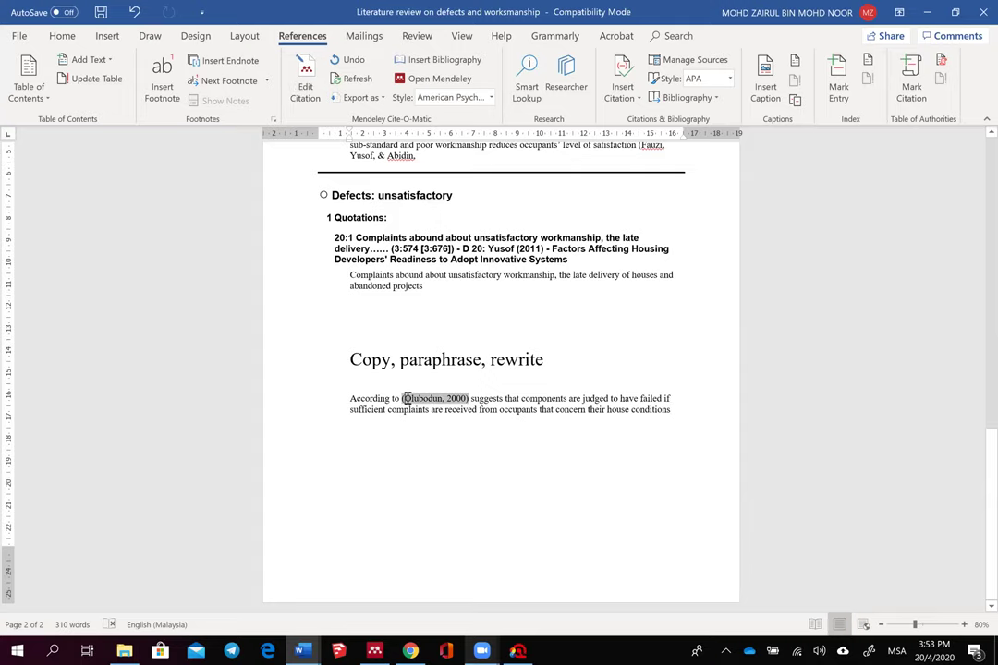
key(BackSpace)
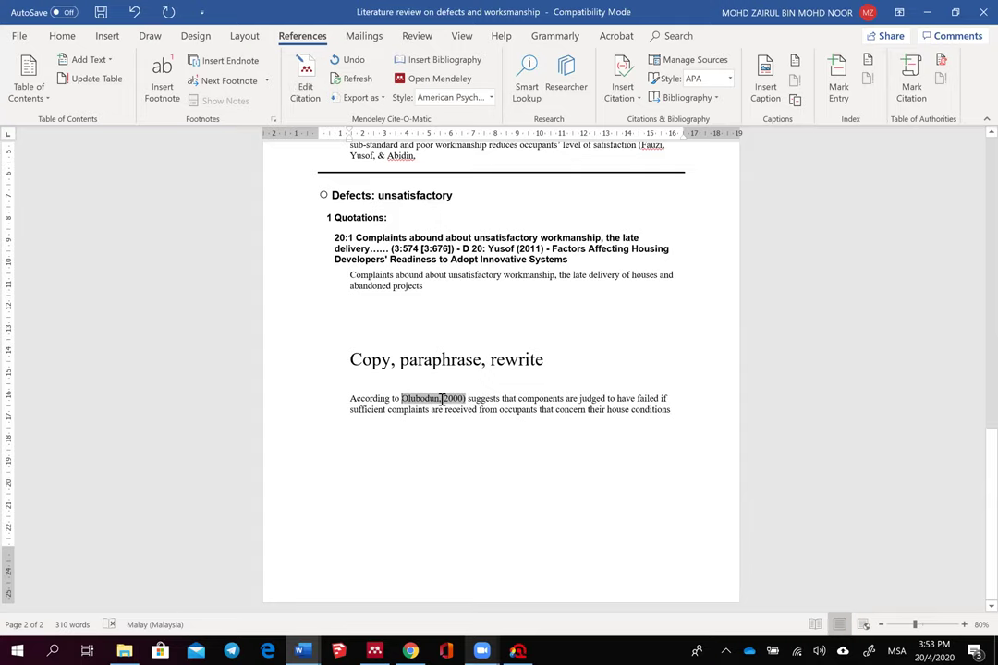
click(447, 398)
text(()
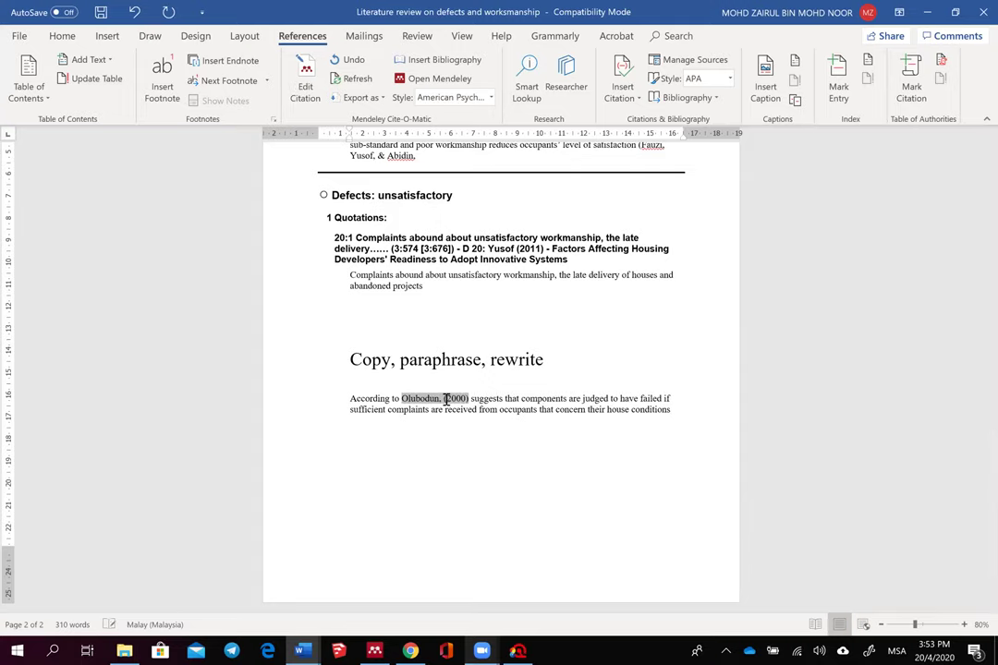
key(ctrl+End)
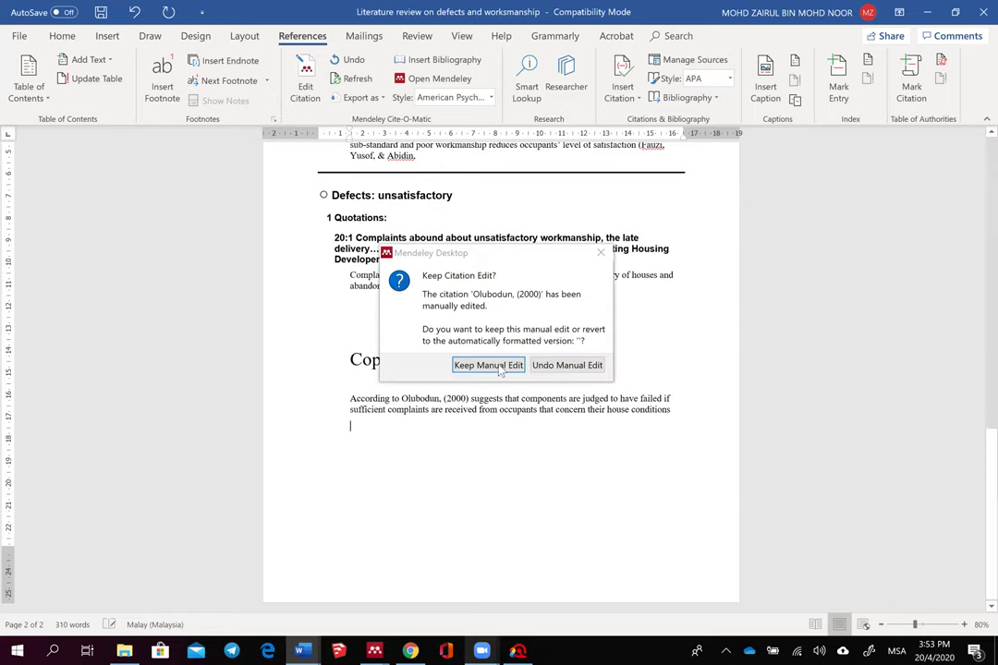
click(517, 365)
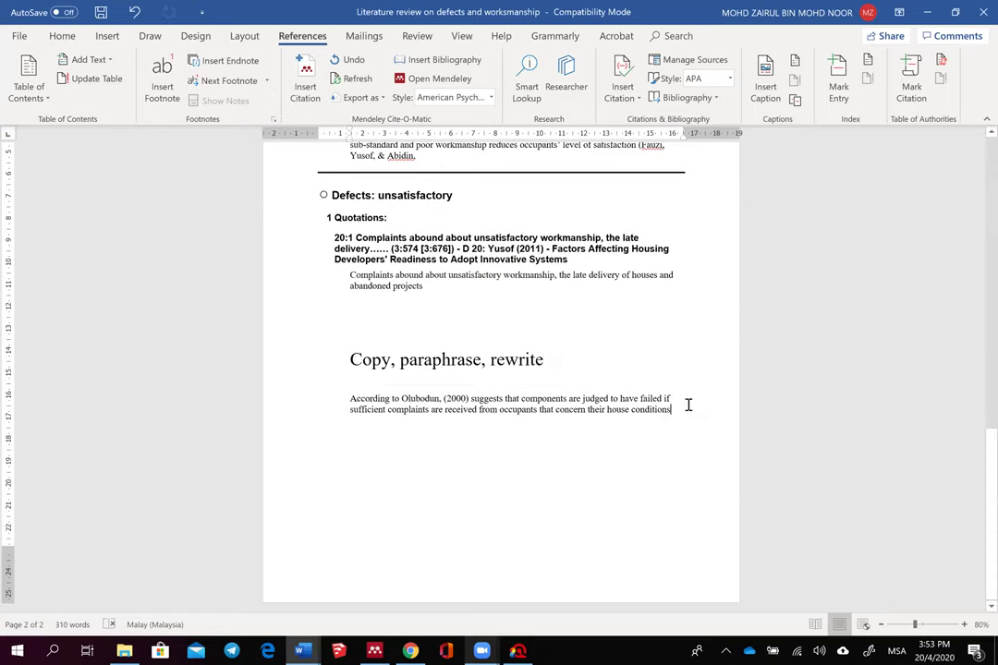
Step: End the sentence after "house conditions" with a period and start the following sentence with "Further,"
text(.)
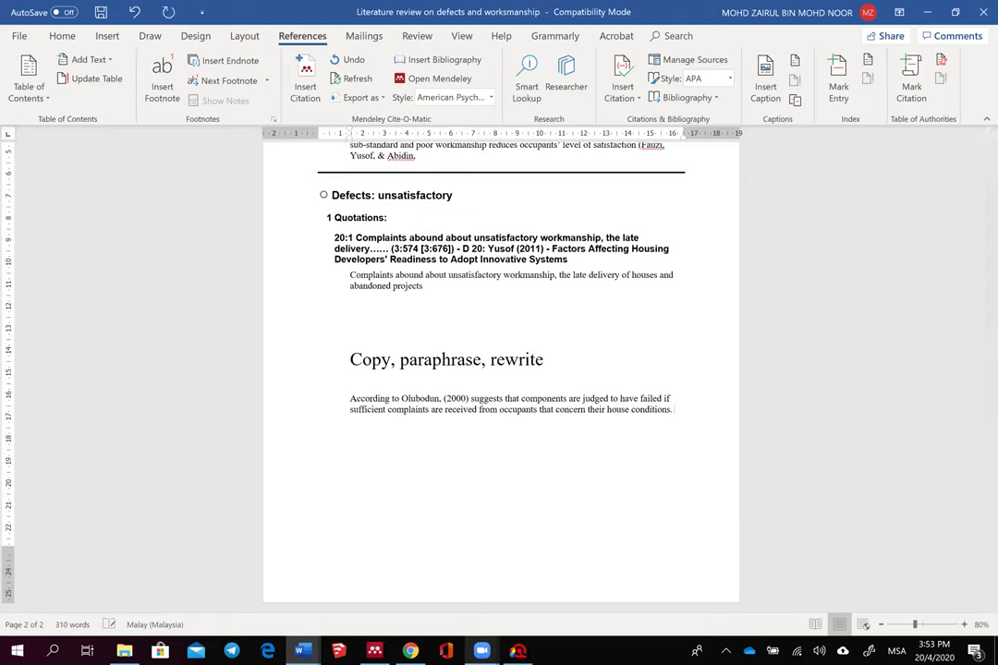
key(Return)
text(Further,)
Step: Copy the quotation under "Defects: Choice of methods" and paste it after "Further,", with "choice" in lowercase and its spelling flag cleared
scroll(379, 388, up, 15)
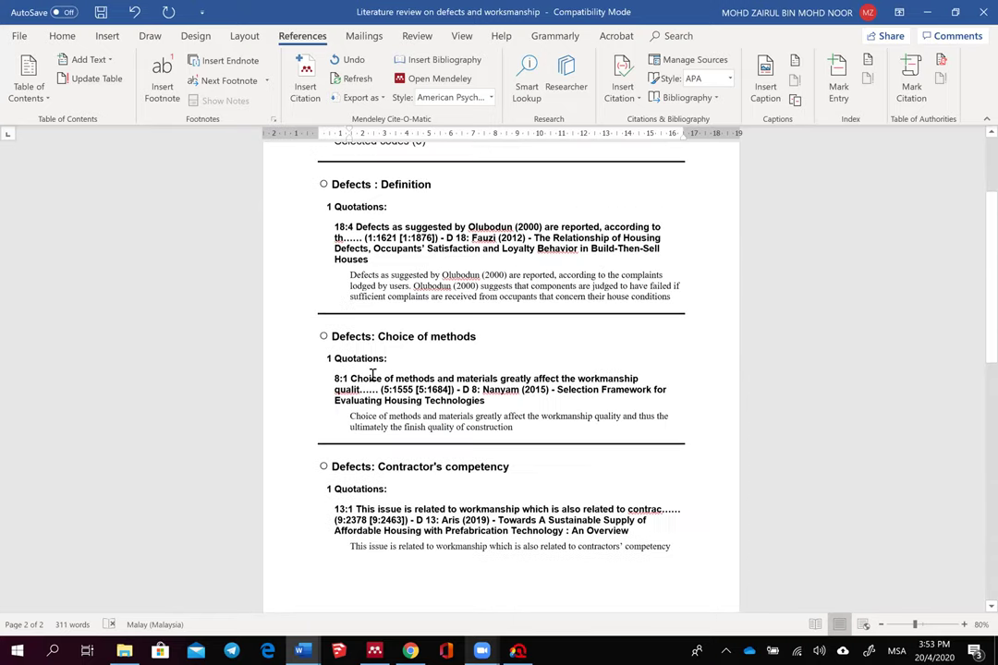
scroll(372, 373, up, 5)
scroll(372, 379, down, 5)
click(351, 348)
shift+click(510, 357)
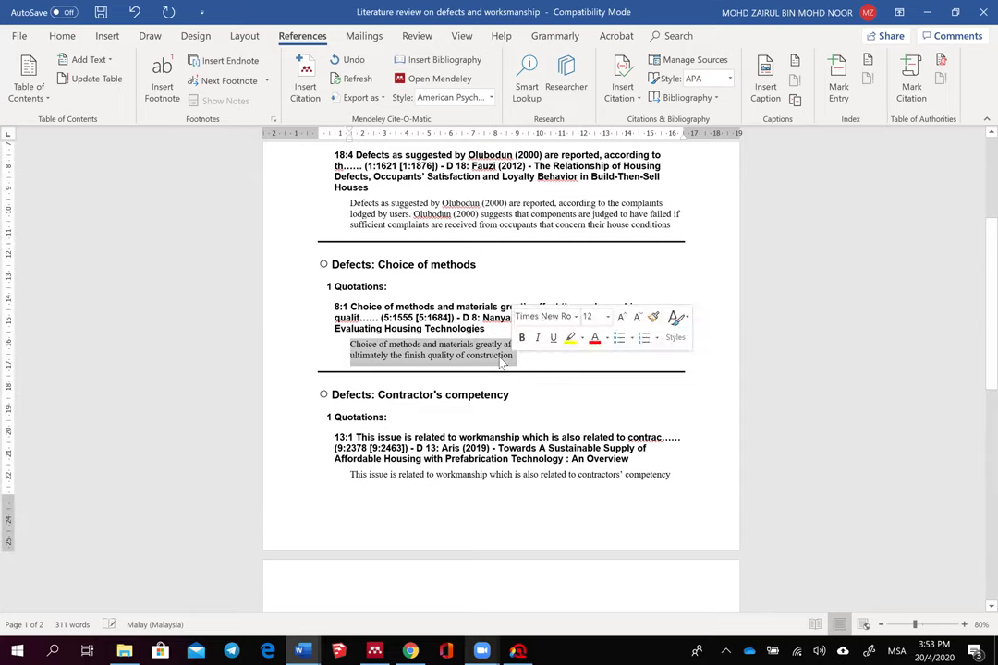
right_click(501, 365)
click(517, 446)
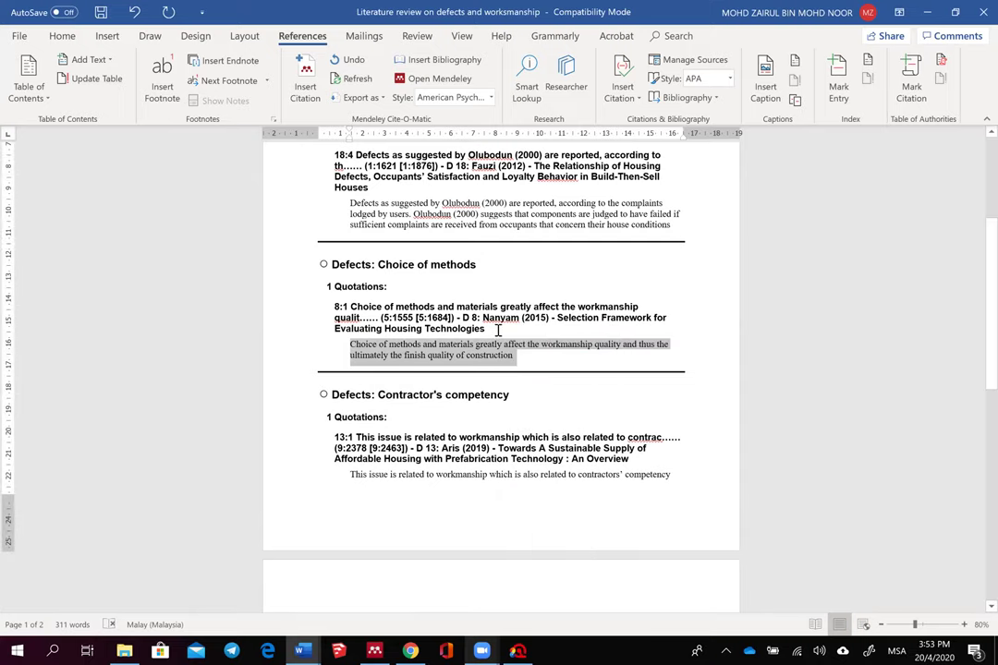
scroll(497, 351, down, 10)
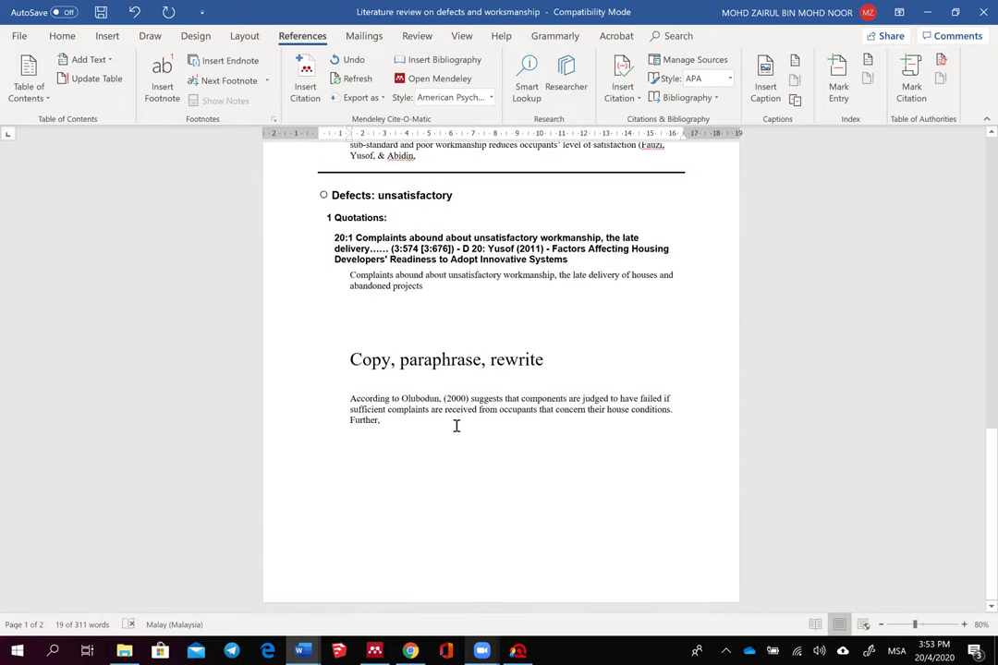
click(457, 426)
key(ctrl+v)
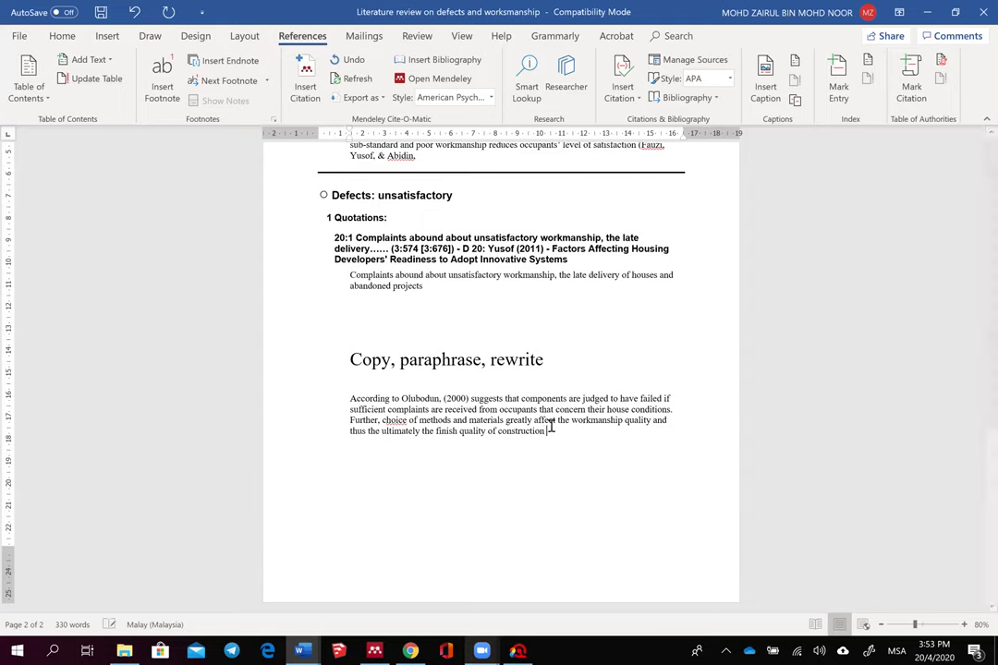
right_click(394, 421)
click(472, 432)
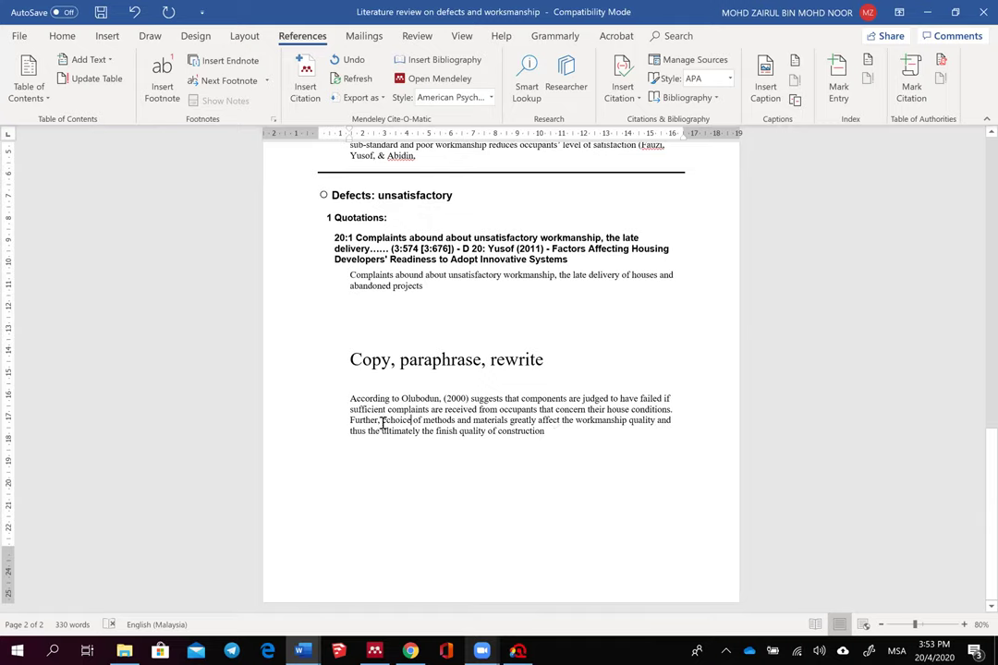
Step: Insert the Mendeley citation for the 2015 paper "Selection Framework for Evaluating Housing Technologies" after "finish quality of construction"
click(550, 433)
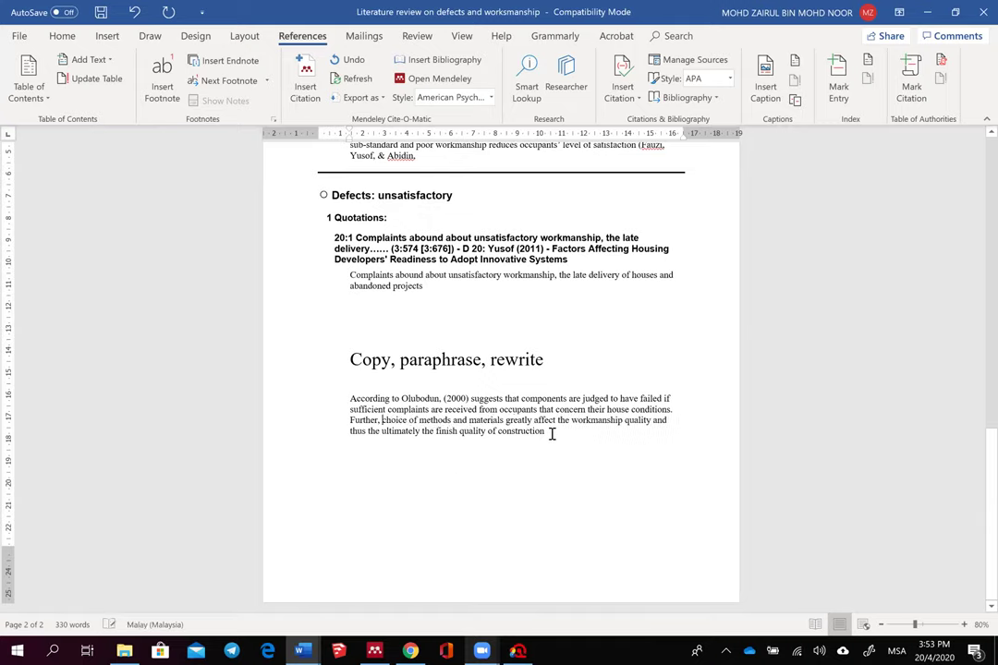
click(305, 86)
text(nanyam)
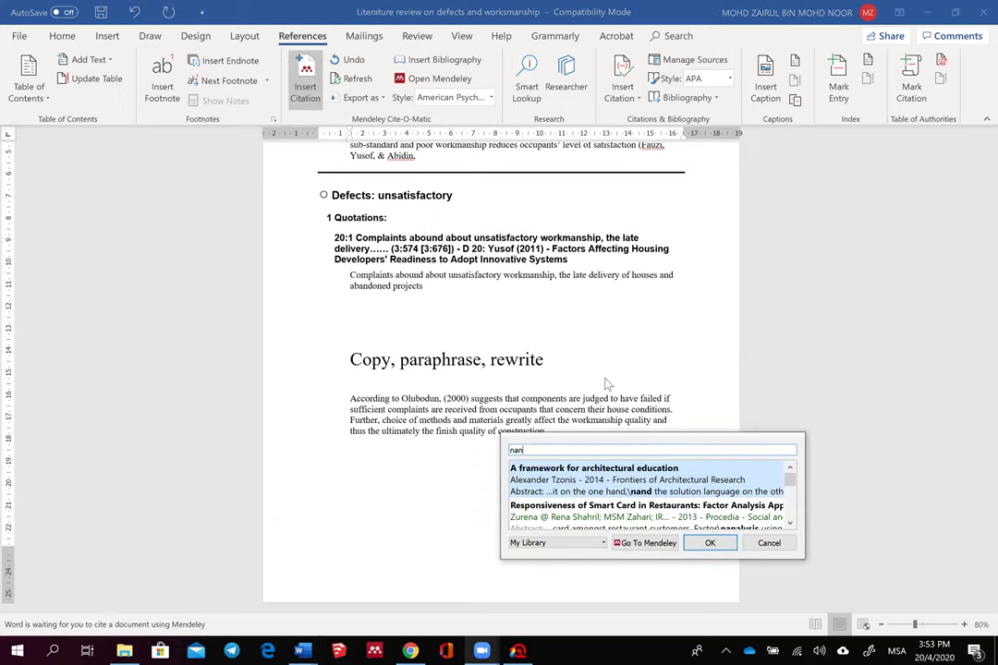
click(702, 476)
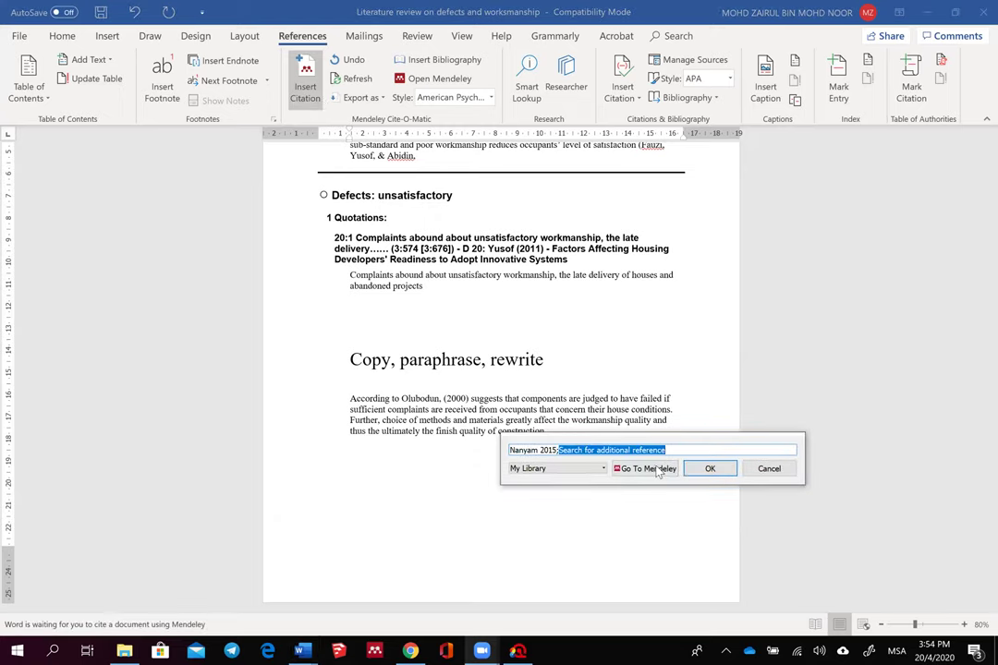
click(707, 468)
Step: Add a period and "However," after the 2015 citation, and paste in the quotation copied from "Defects: unsatisfactory"
text(. However)
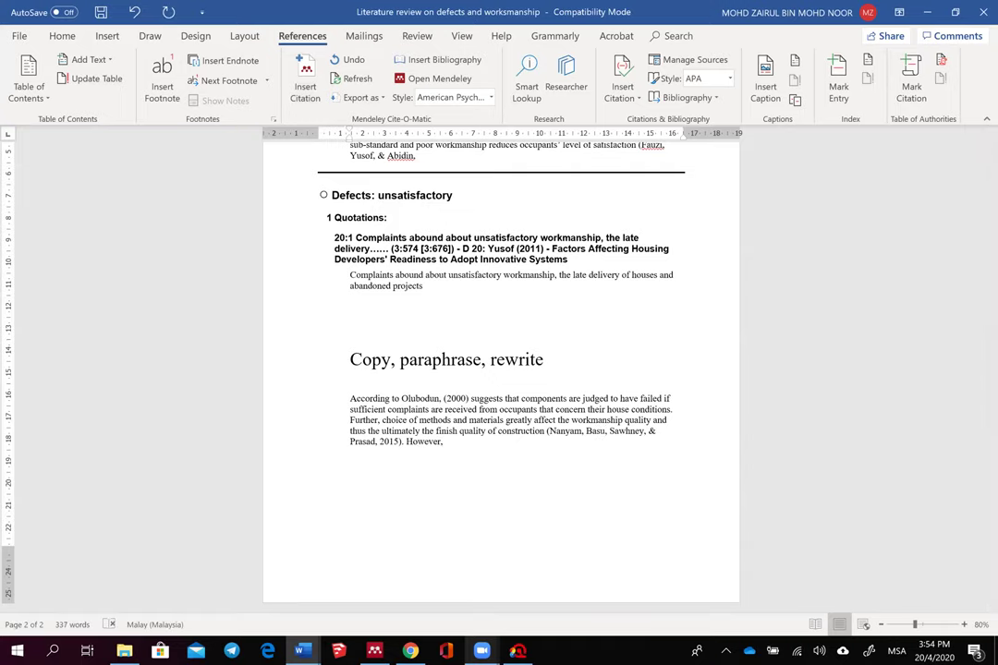
text(,)
scroll(395, 374, up, 2)
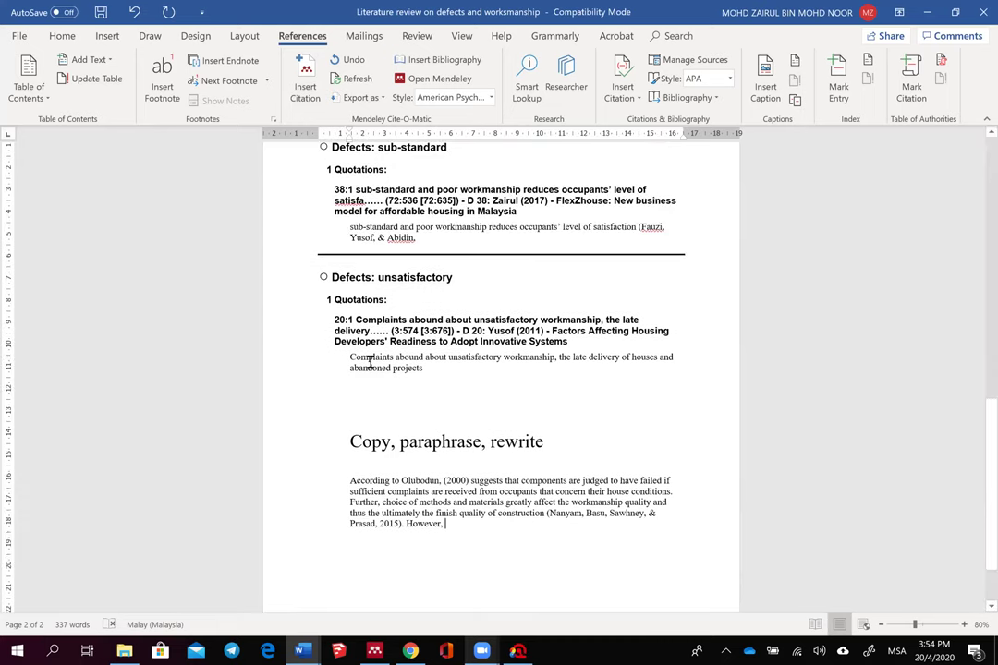
scroll(370, 361, up, 1)
mouse_move(348, 391)
mouse_down()
mouse_move(428, 398)
mouse_move(334, 380)
mouse_up()
click(428, 398)
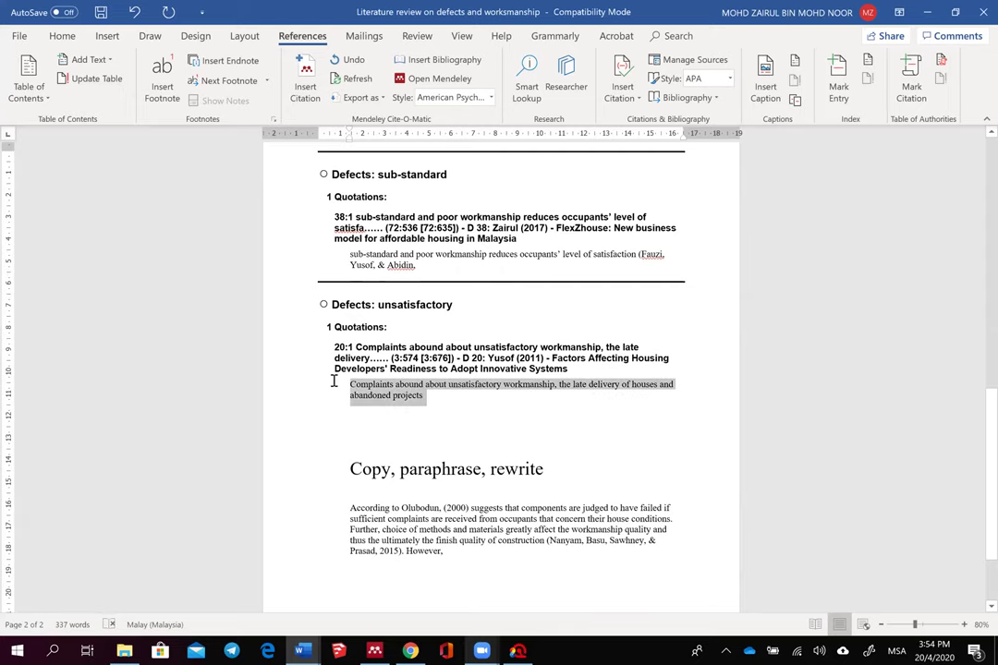
right_click(375, 384)
click(396, 409)
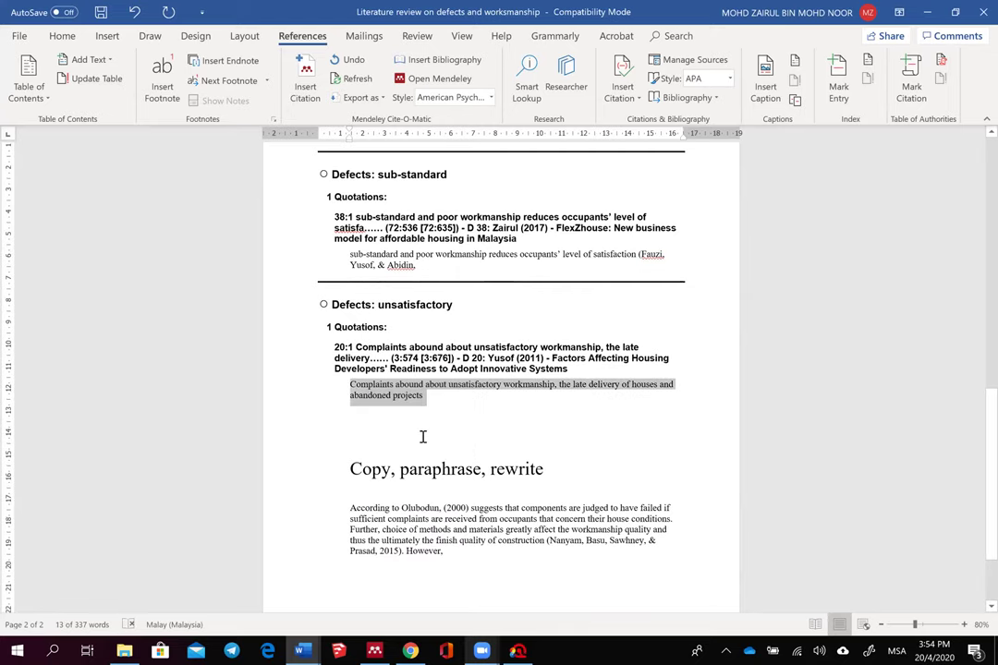
scroll(422, 436, down, 3)
click(467, 445)
key(ctrl+v)
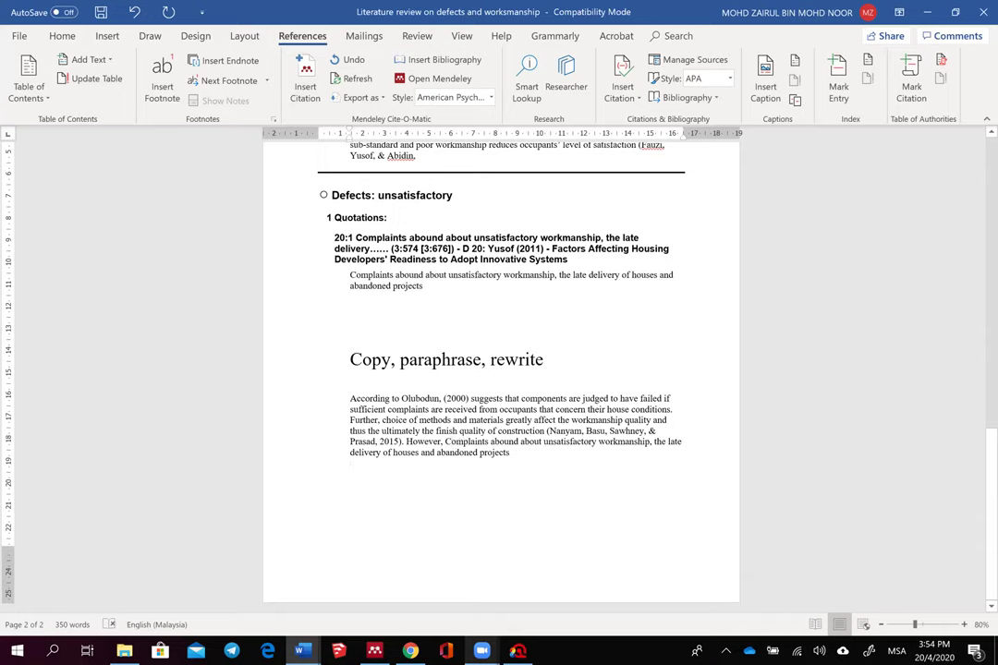
Step: Change "Complaints" after "However," to lowercase and place the insertion point after "abandoned projects"
click(452, 443)
key(BackSpace)
text(c)
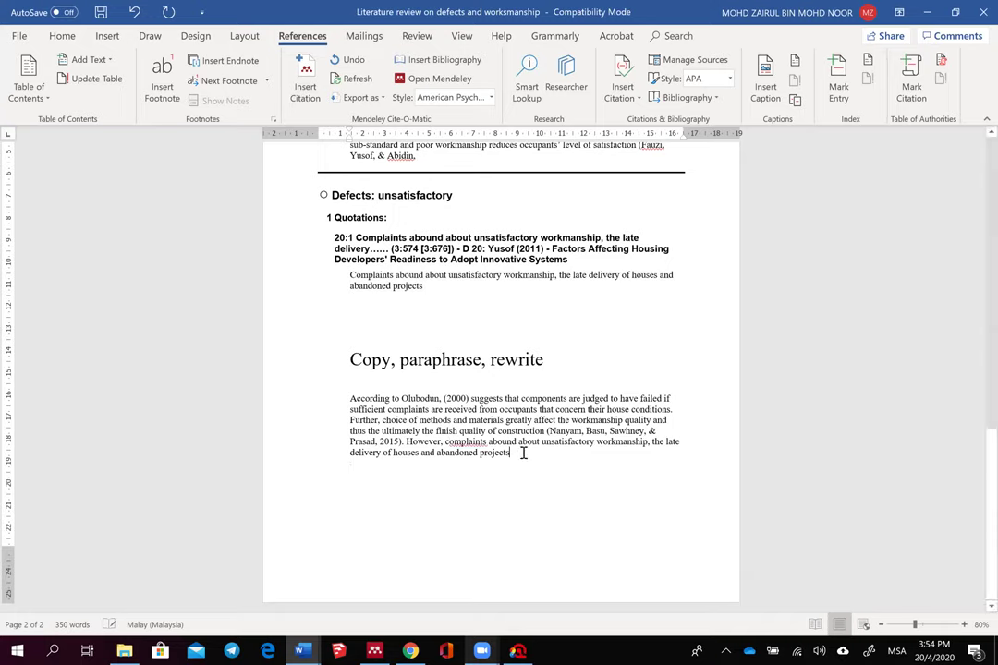
click(649, 466)
scroll(621, 482, up, 1)
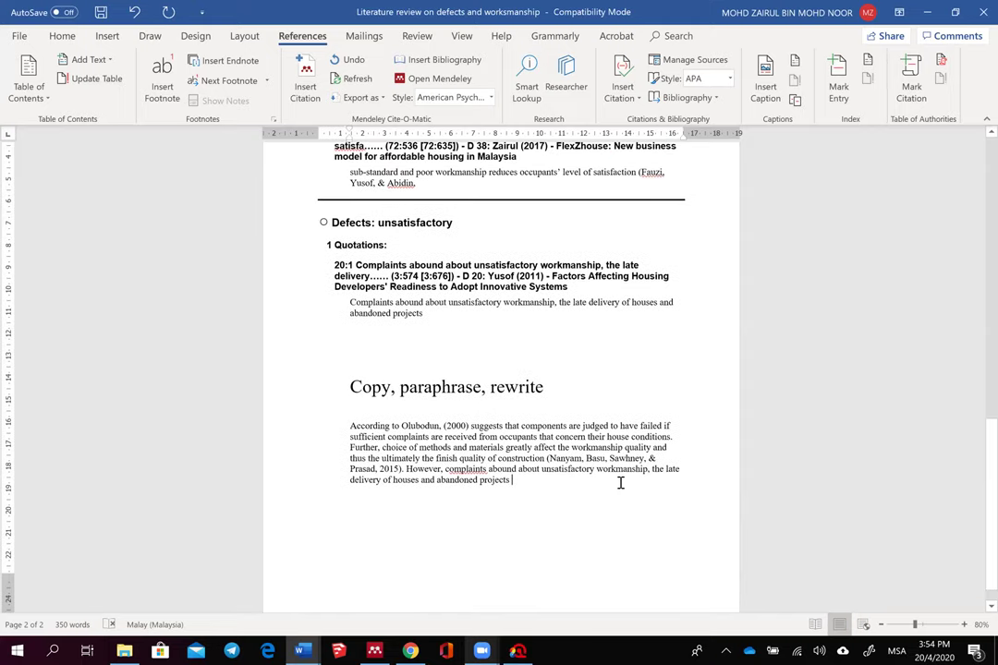
scroll(508, 459, up, 2)
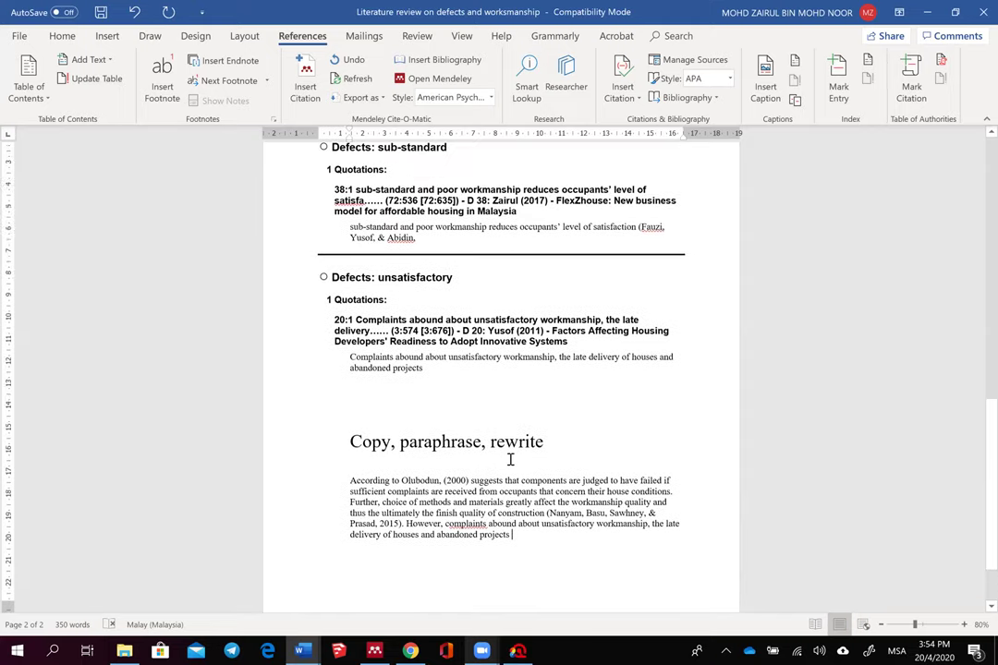
Step: Insert the Mendeley citation for the 2011 paper "Factors Affecting Housing Developers' Readiness to Adopt Innovative Systems" after "abandoned projects" and end the sentence with a period
scroll(510, 460, down, 2)
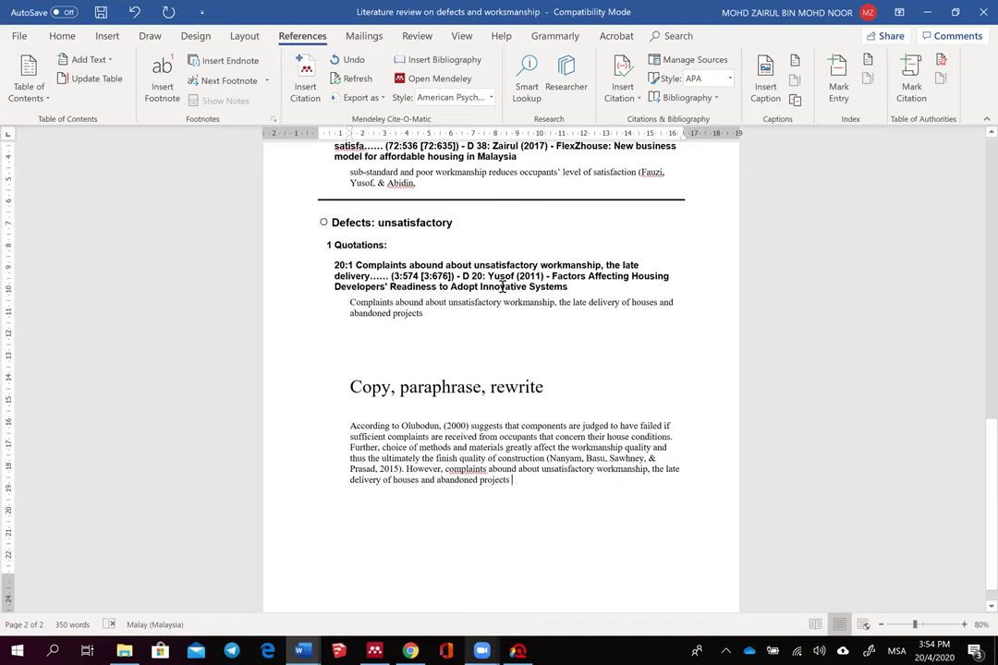
click(305, 92)
text(yuso)
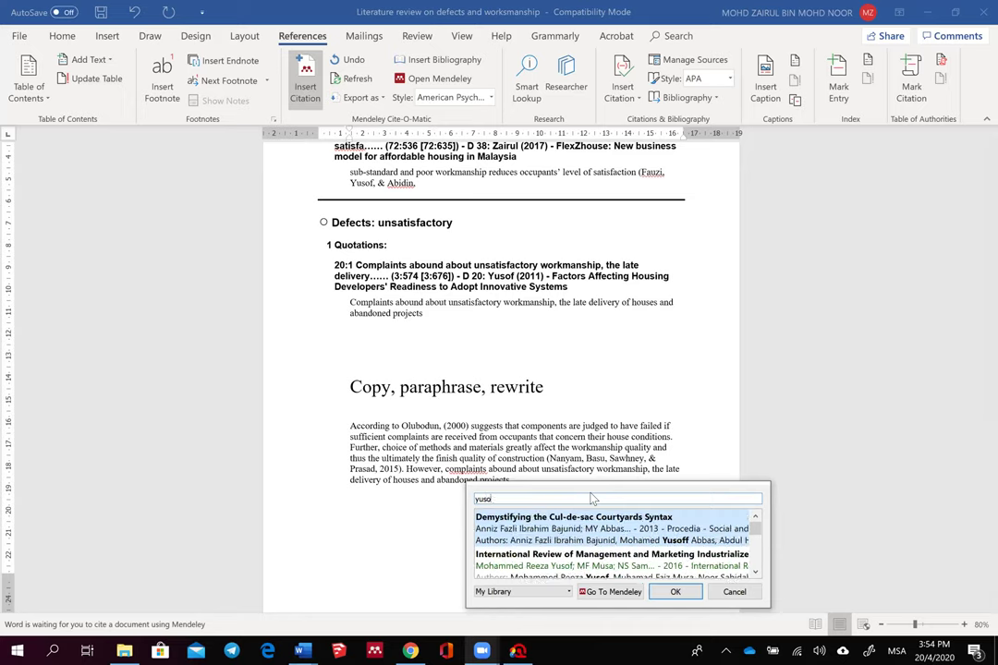
text(f factors )
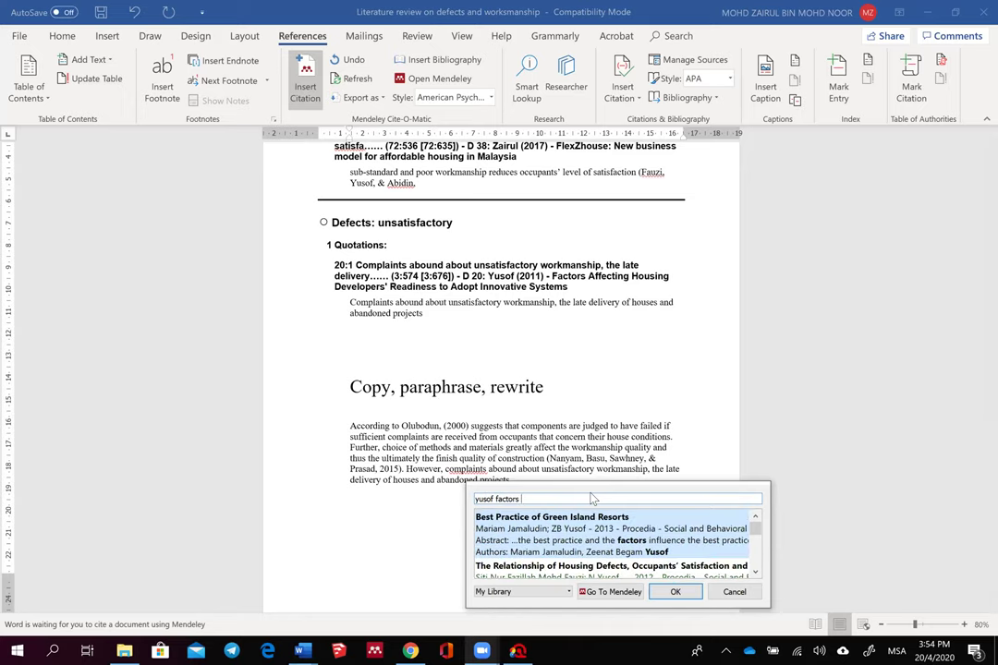
text(affe)
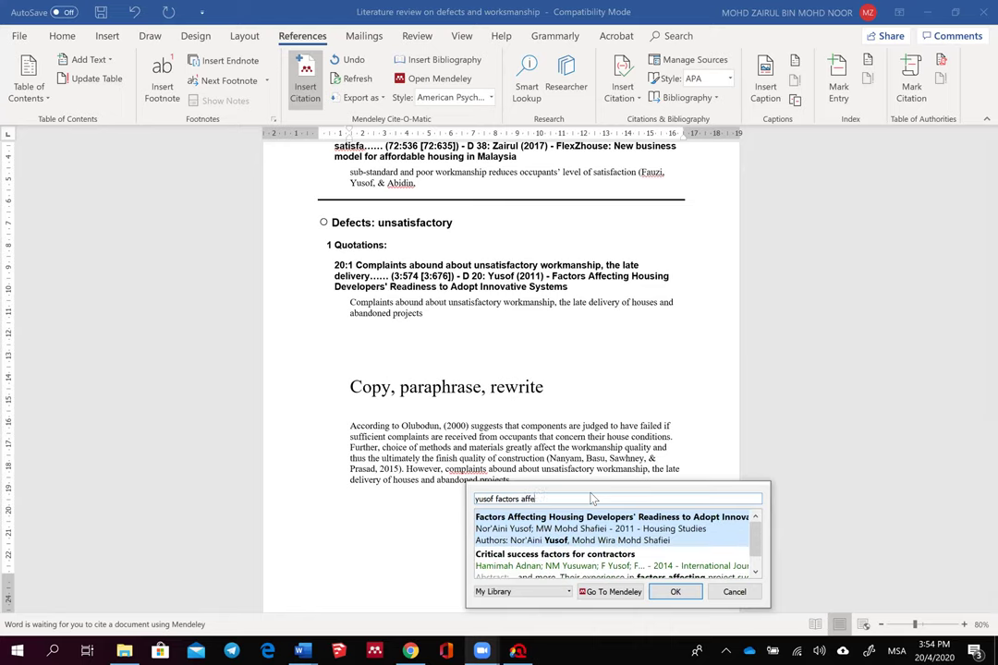
text(ctin)
click(618, 529)
click(674, 516)
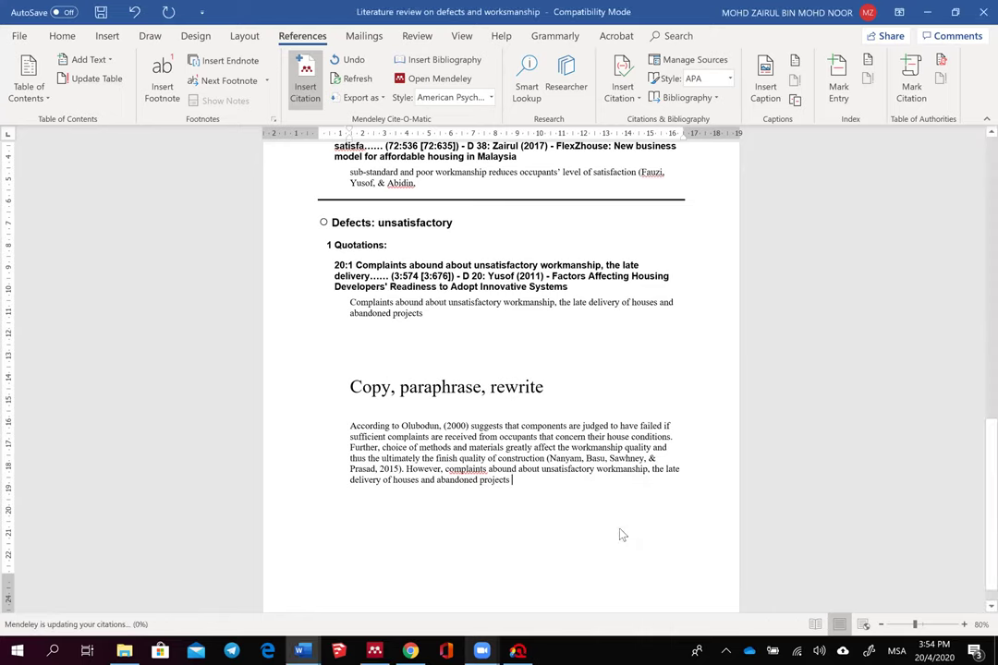
text(.)
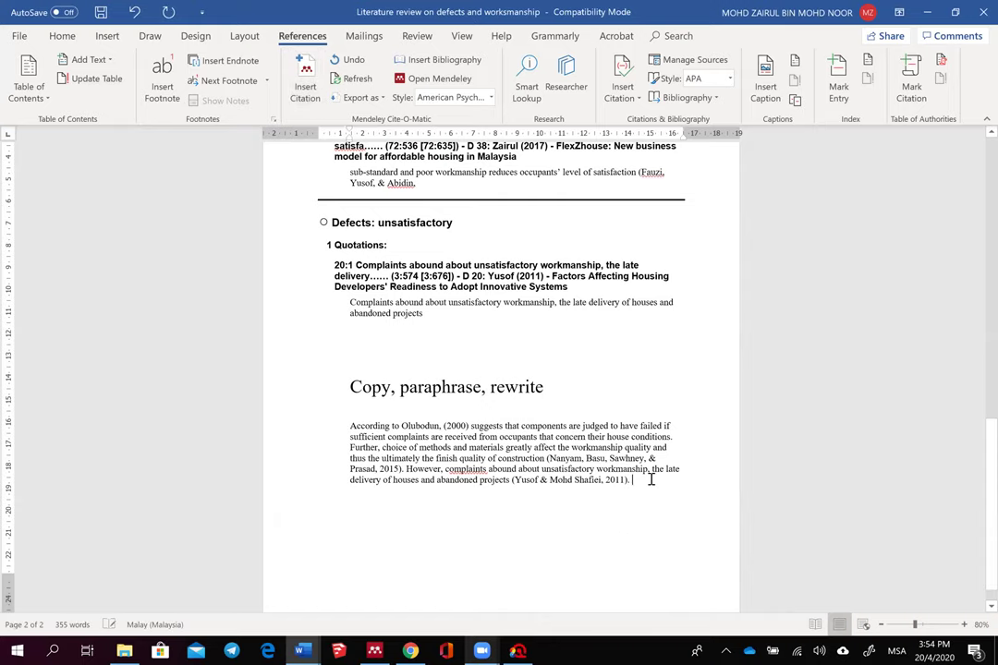
Step: Remove the extra blank space above the "Copy, paraphrase, rewrite" heading and insert the Mendeley bibliography two lines below the paragraph
key(Return)
key(Return)
scroll(646, 481, down, 1)
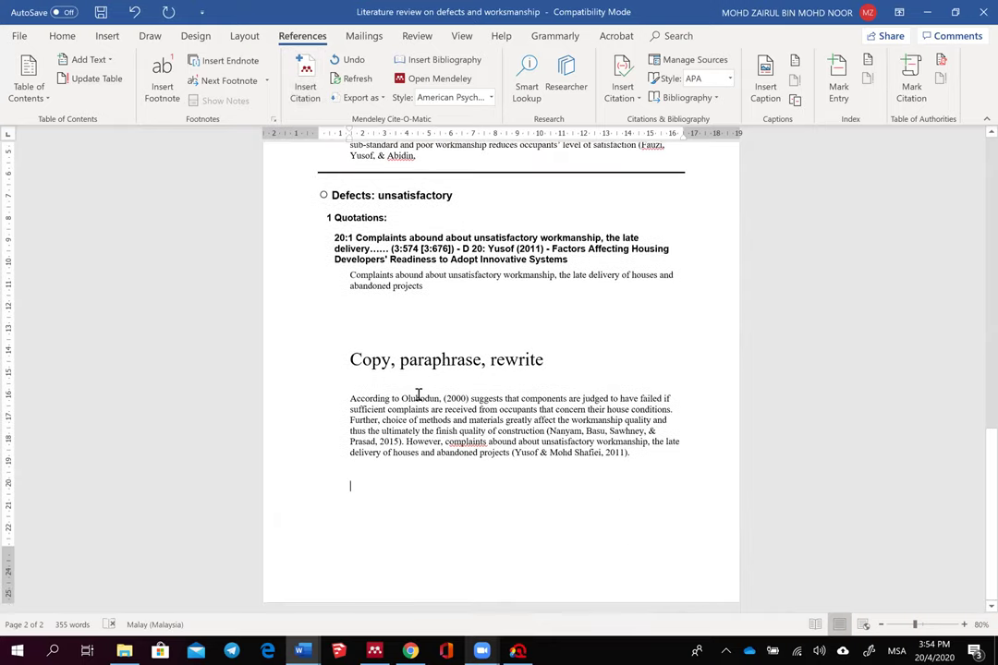
click(354, 332)
key(BackSpace)
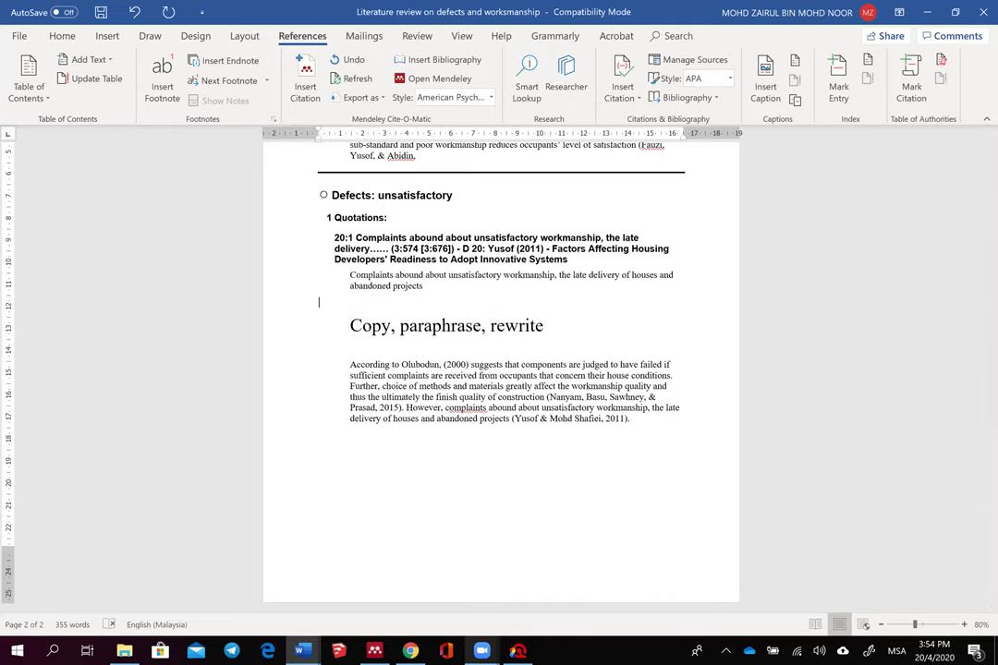
click(346, 456)
click(435, 59)
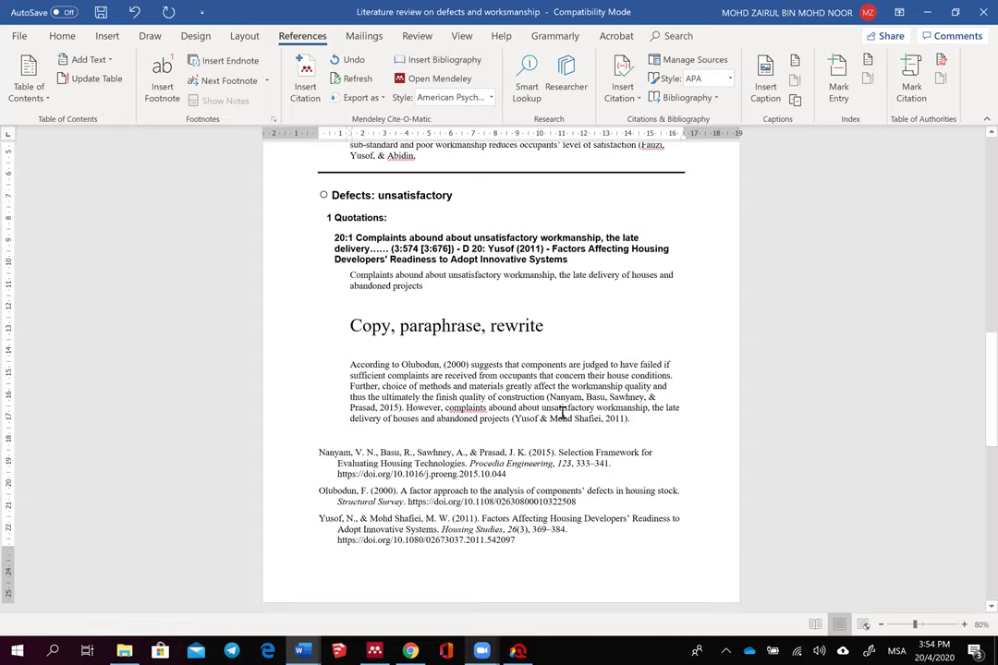
Step: Add blank lines between the paragraph and the bibliography so the reference list starts on the following page
scroll(489, 375, down, 2)
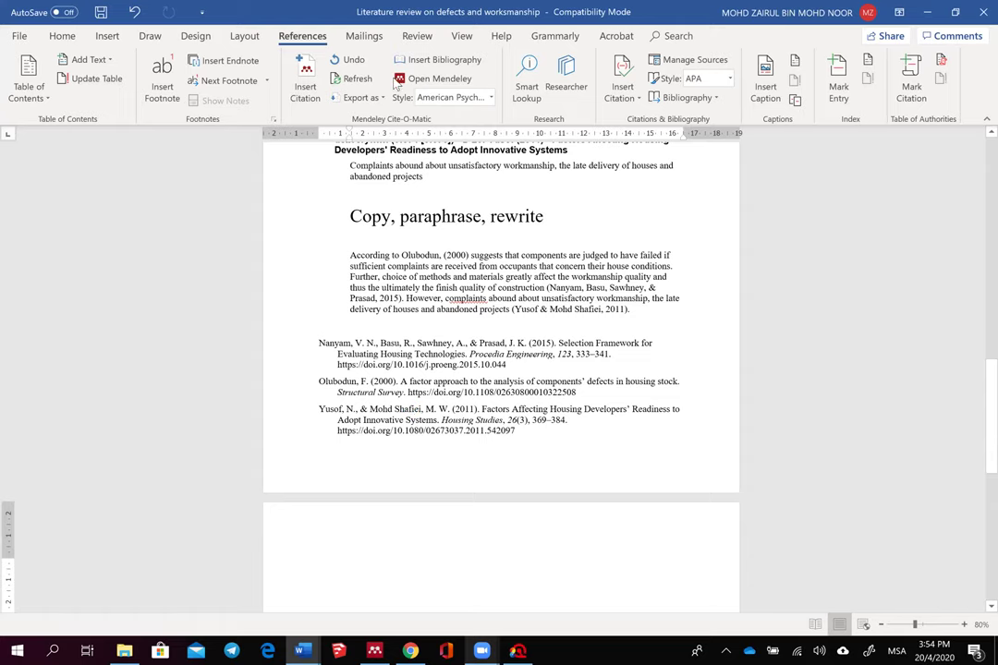
scroll(488, 387, down, 3)
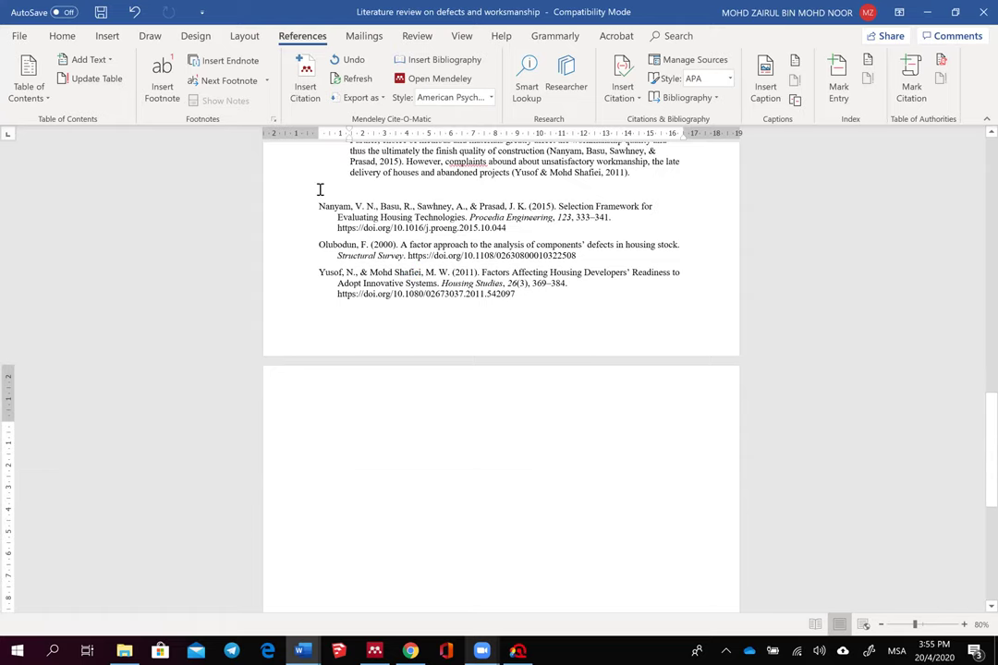
click(320, 190)
key(Return)
key(Return)
key(Return)
key(Return)
key(Return)
key(Return)
key(Return)
key(Return)
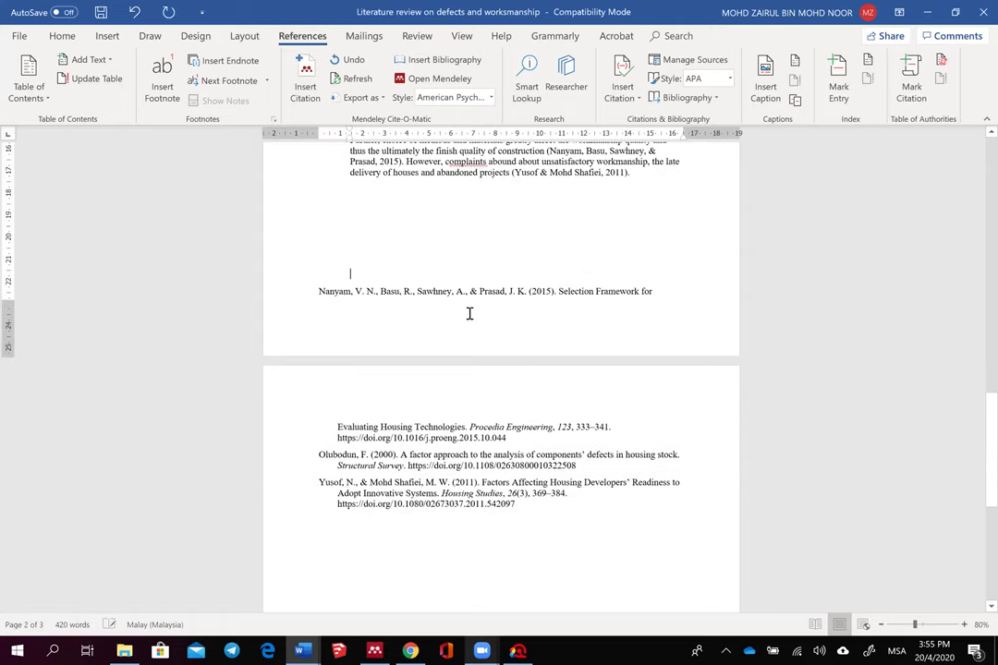
scroll(508, 380, up, 3)
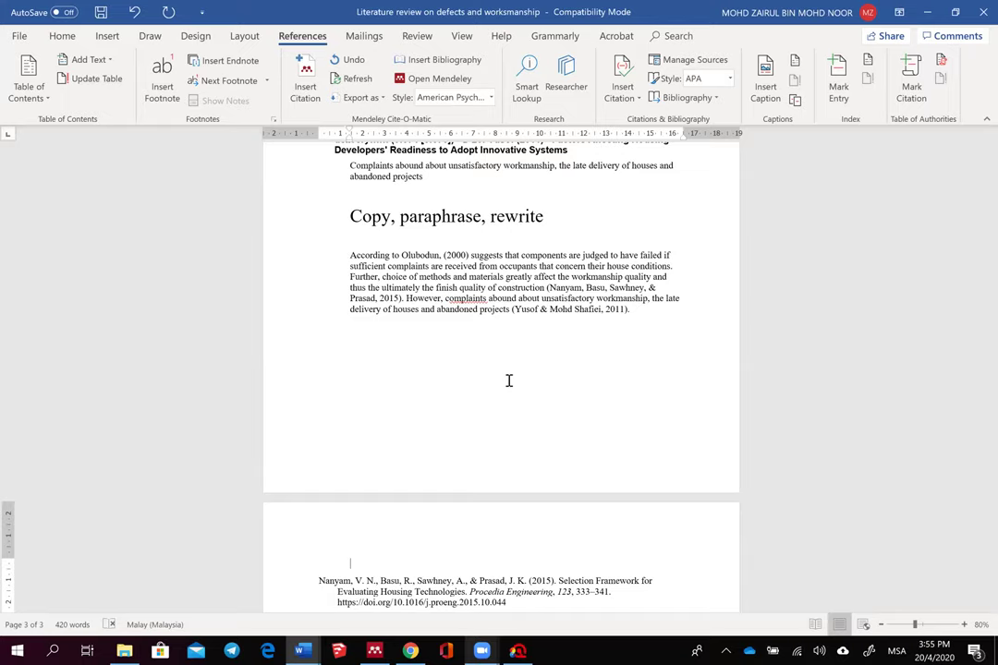
Step: Switch to the research proposal in Document1 and add "5.1 Definition", "5.2 Issues on defects and workmanship" and the number "5.3" under Literature Review
click(928, 13)
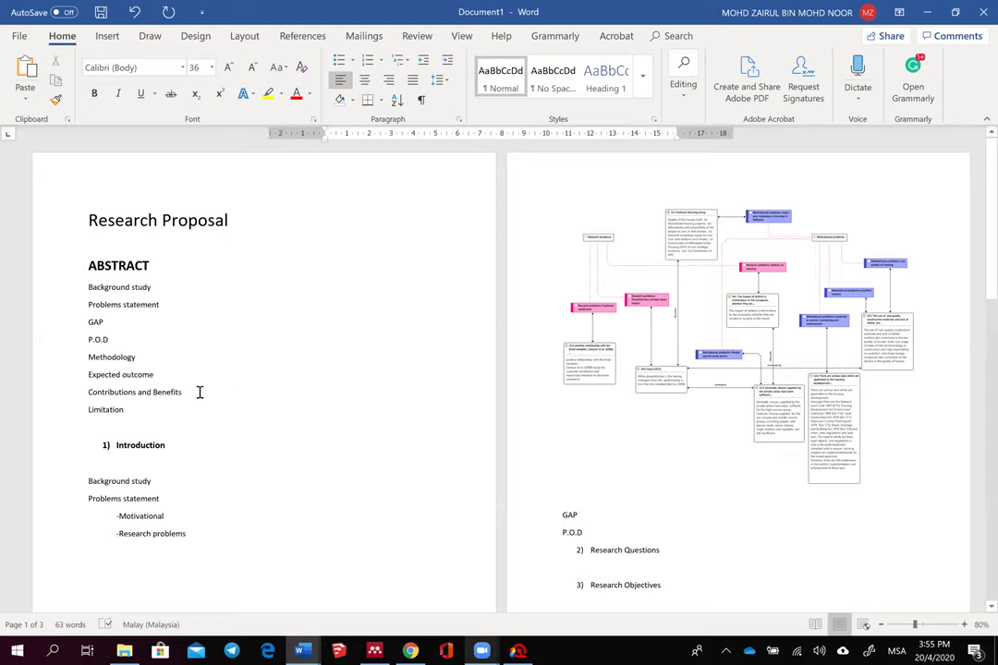
scroll(223, 417, down, 4)
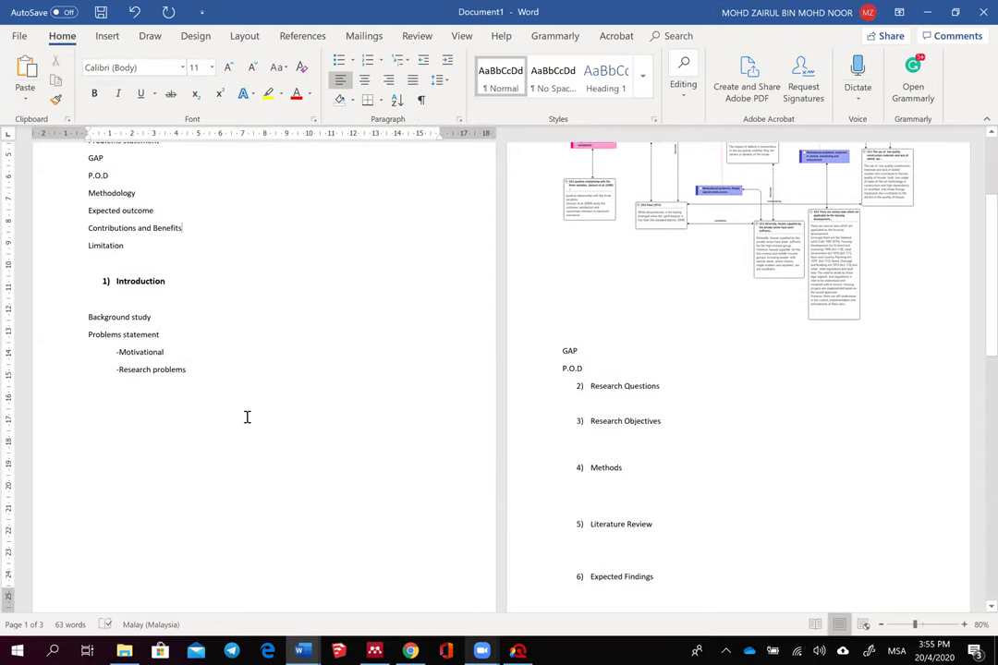
scroll(607, 421, down, 5)
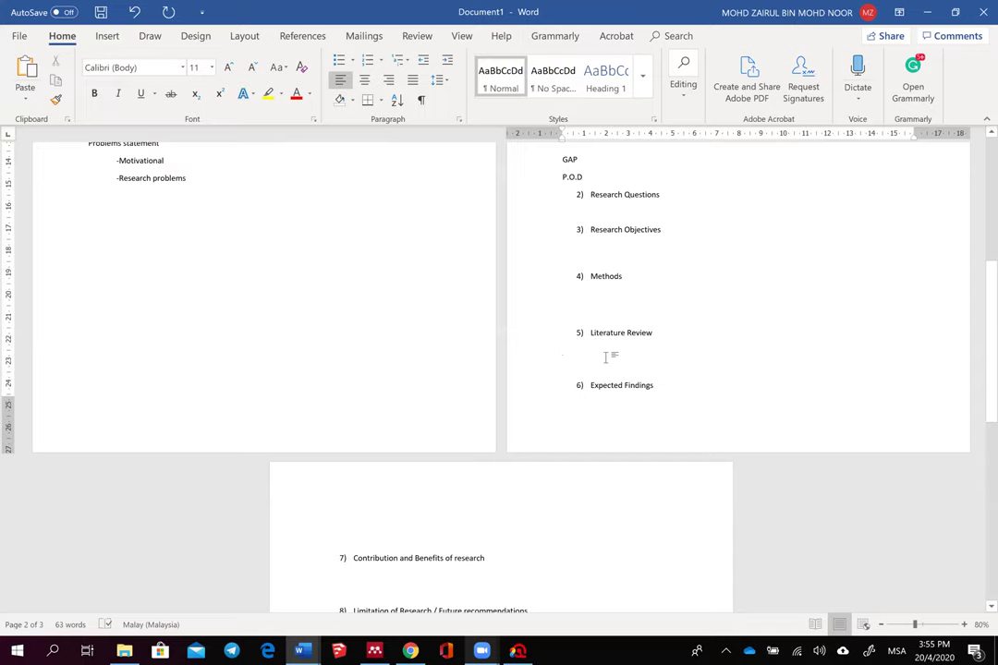
click(607, 358)
text(5)
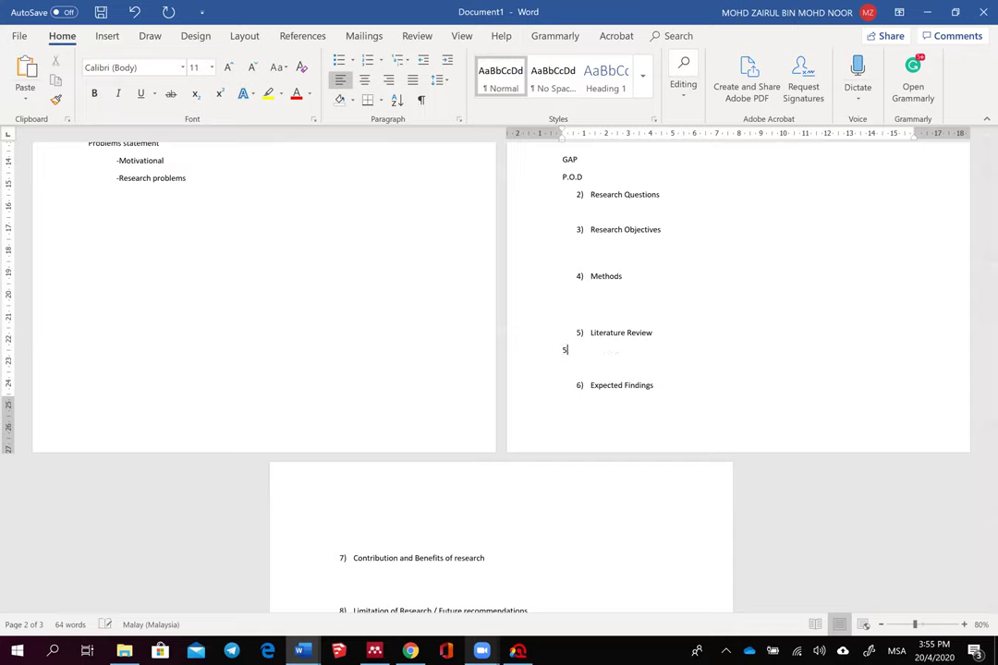
text(.1 Definition)
key(Return)
text(\)
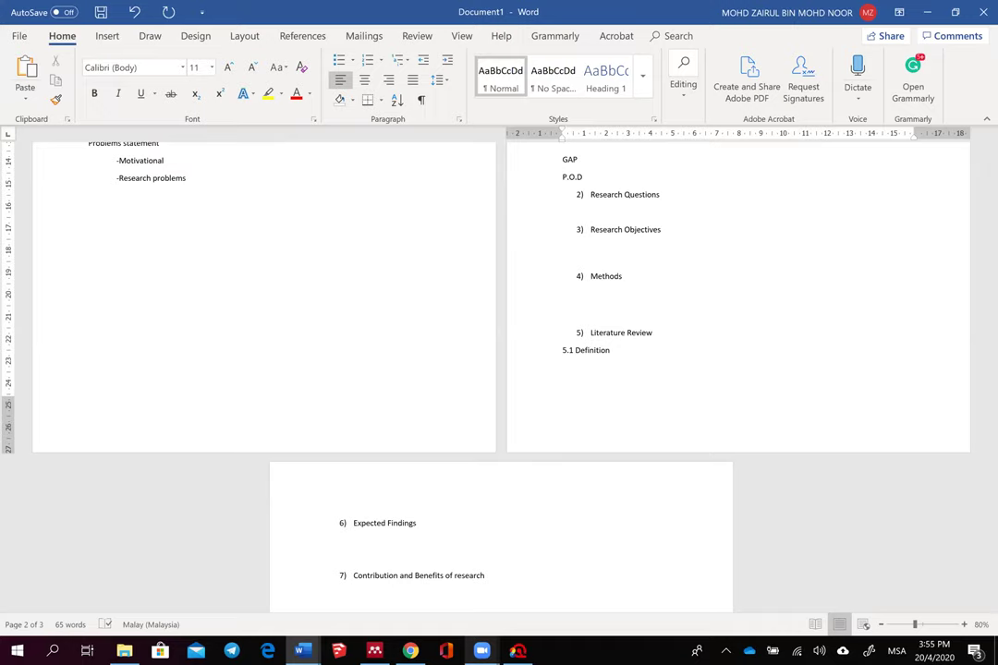
text(5.2 Issues on defects and workmanship)
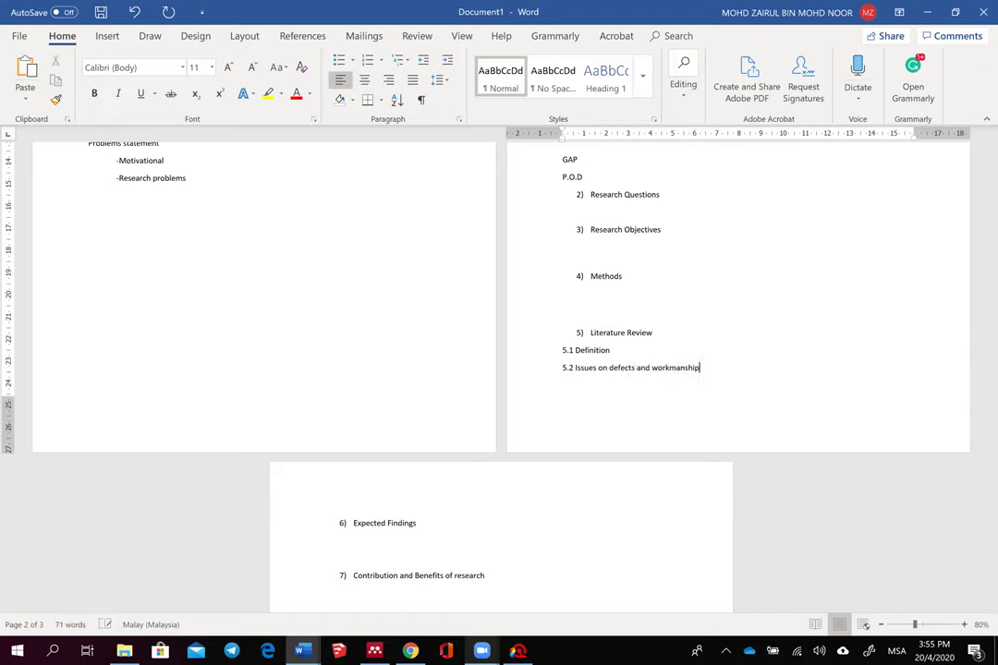
key(Return)
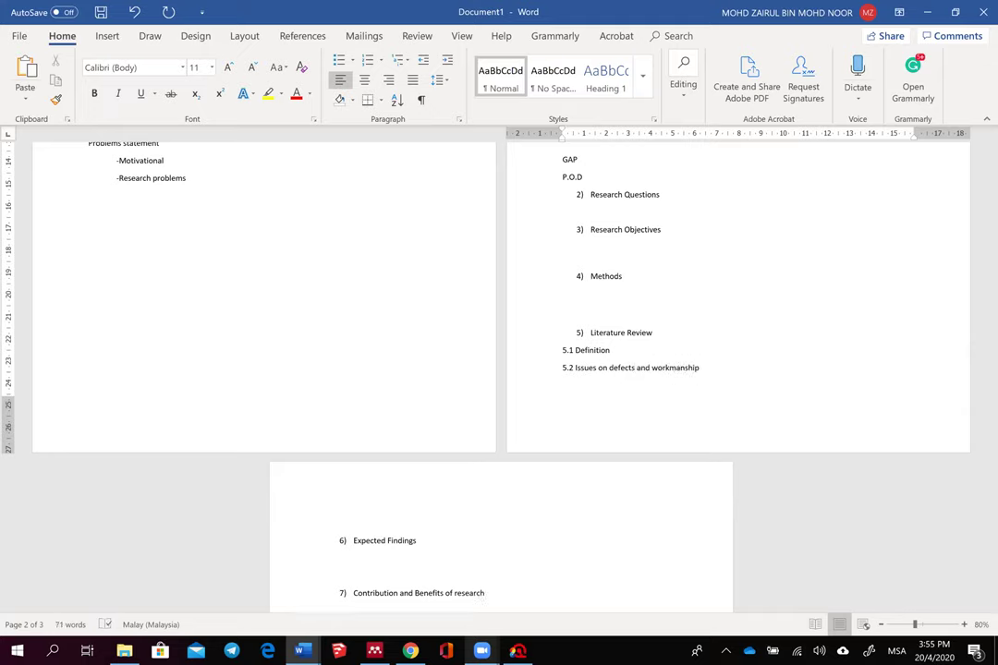
text(5.3)
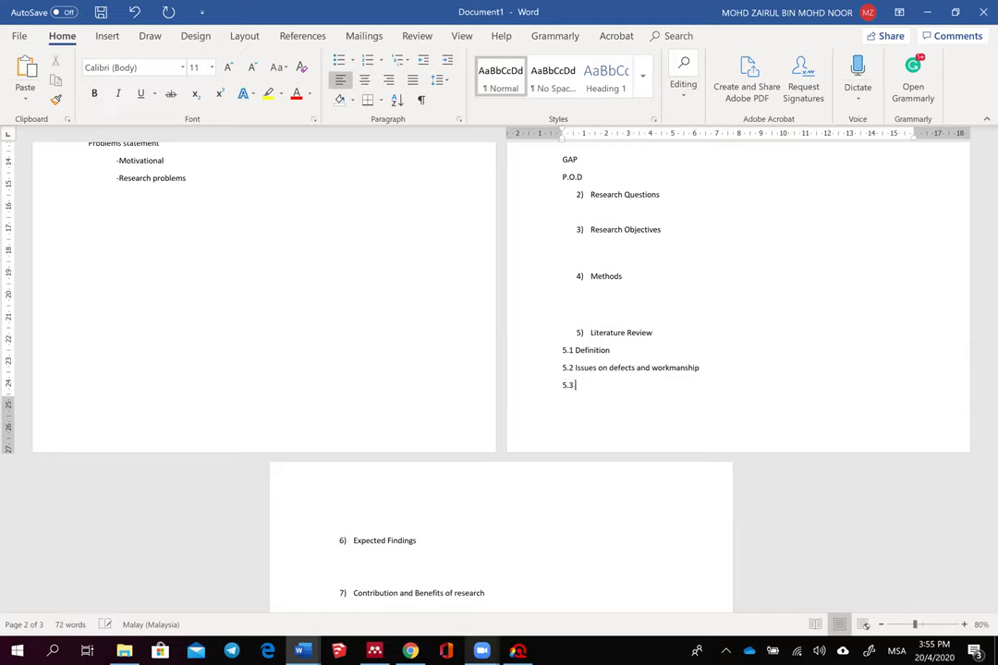
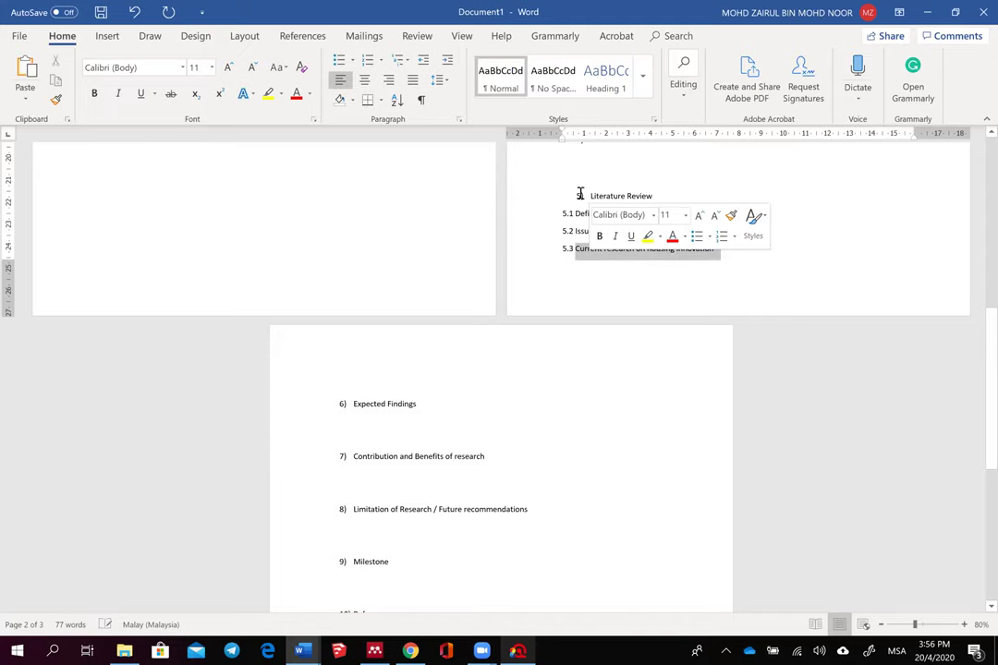
Step: Make the "Literature Review" heading bold and place the insertion point after "Current research on housing innovation"
click(681, 197)
shift+click(556, 190)
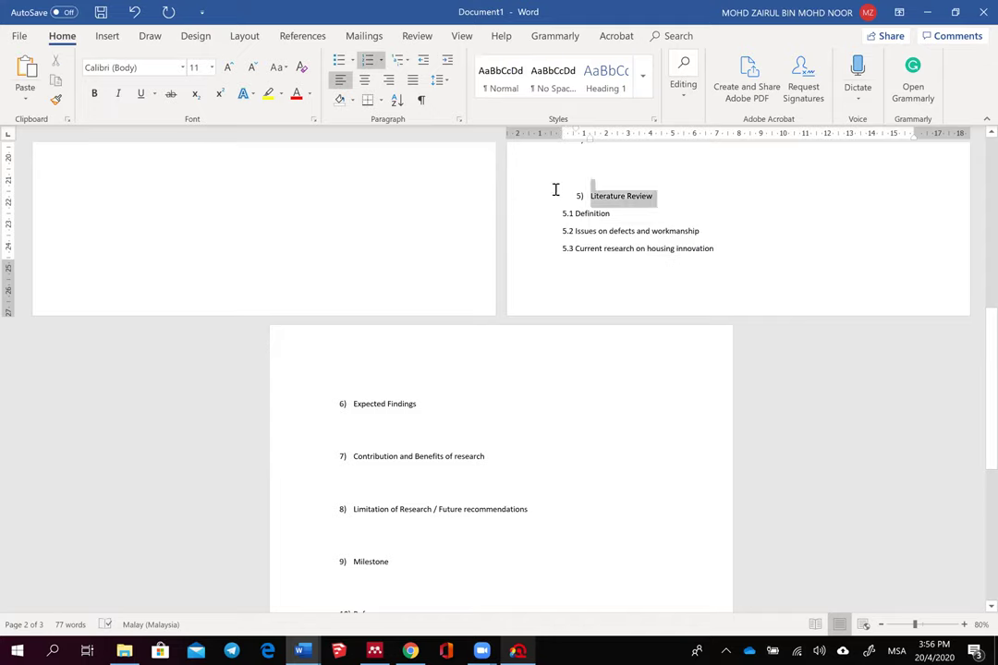
click(638, 232)
click(718, 248)
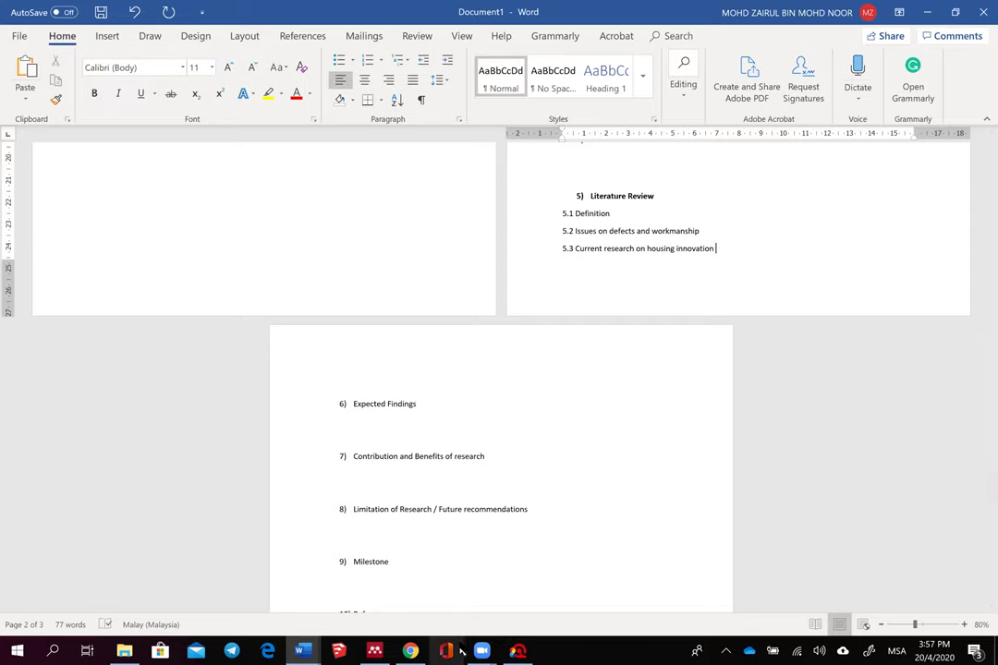
Step: Switch to ATLAS.ti, minimize the code report and clear the Defects group filter so the Code Manager lists all codes
click(514, 652)
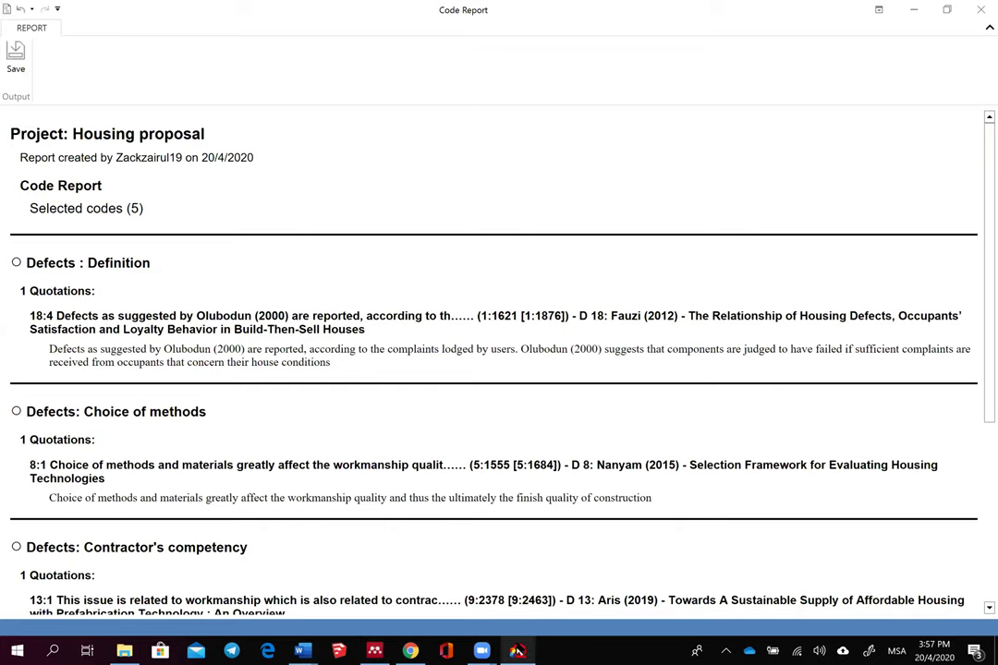
click(913, 11)
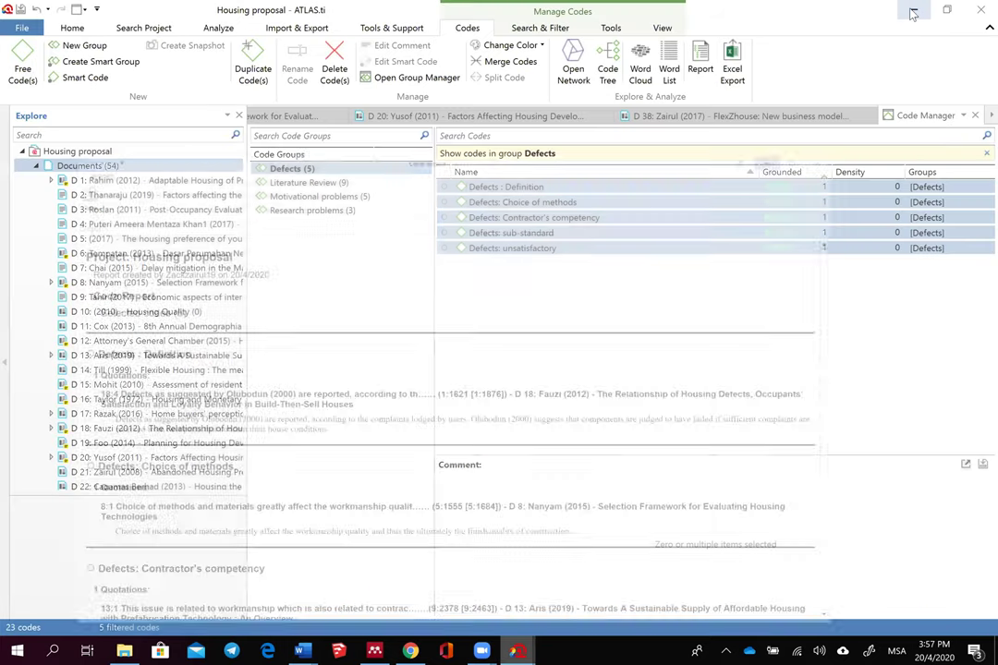
click(292, 303)
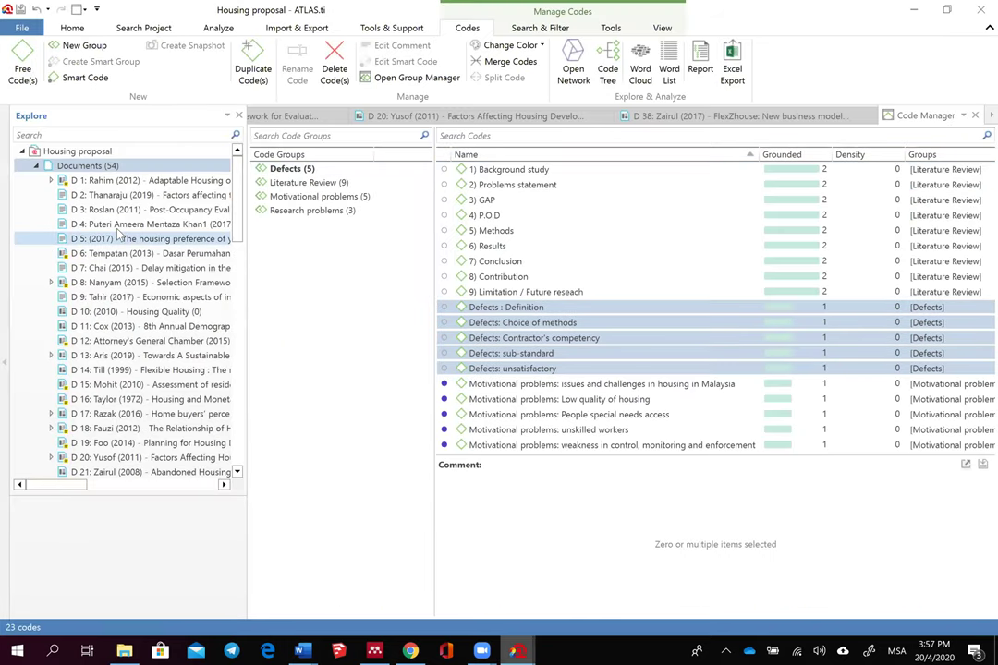
click(100, 180)
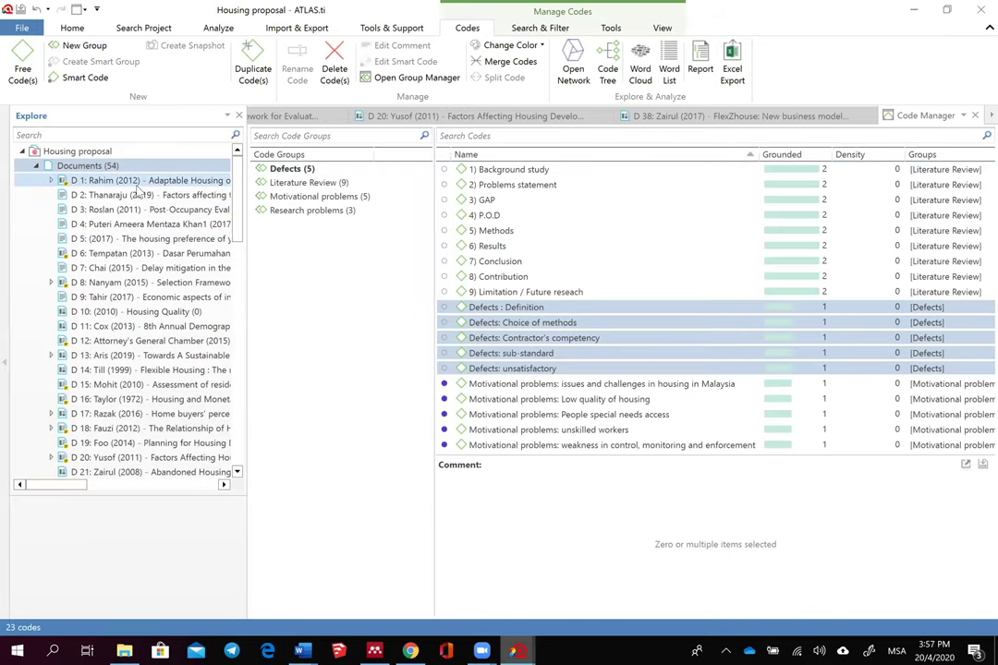
click(88, 167)
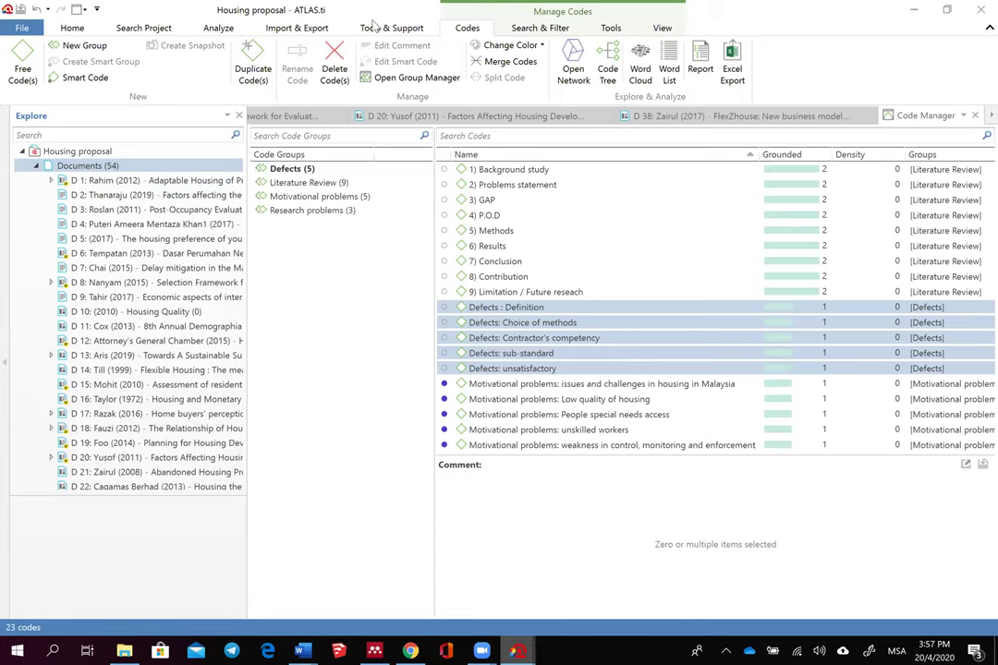
Step: Search the whole project for the term "innovation"
click(134, 28)
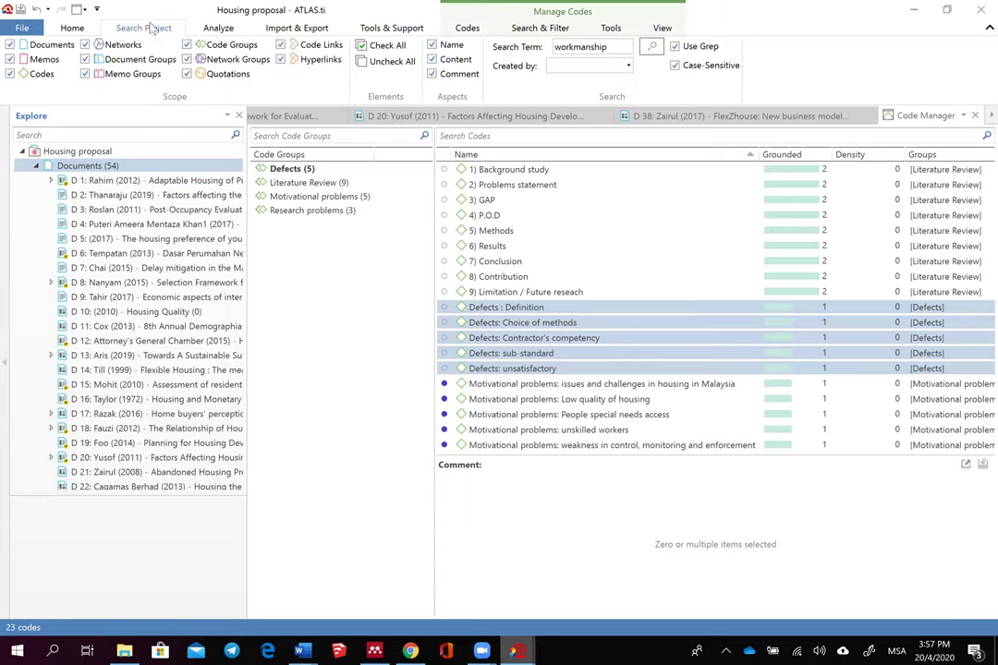
double_click(549, 46)
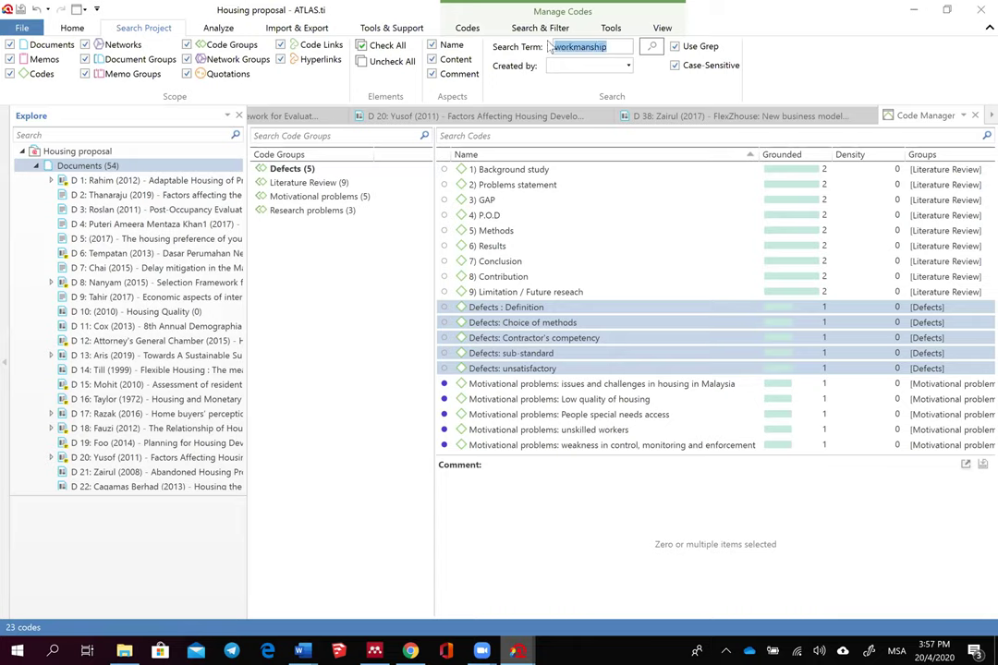
text(innovation)
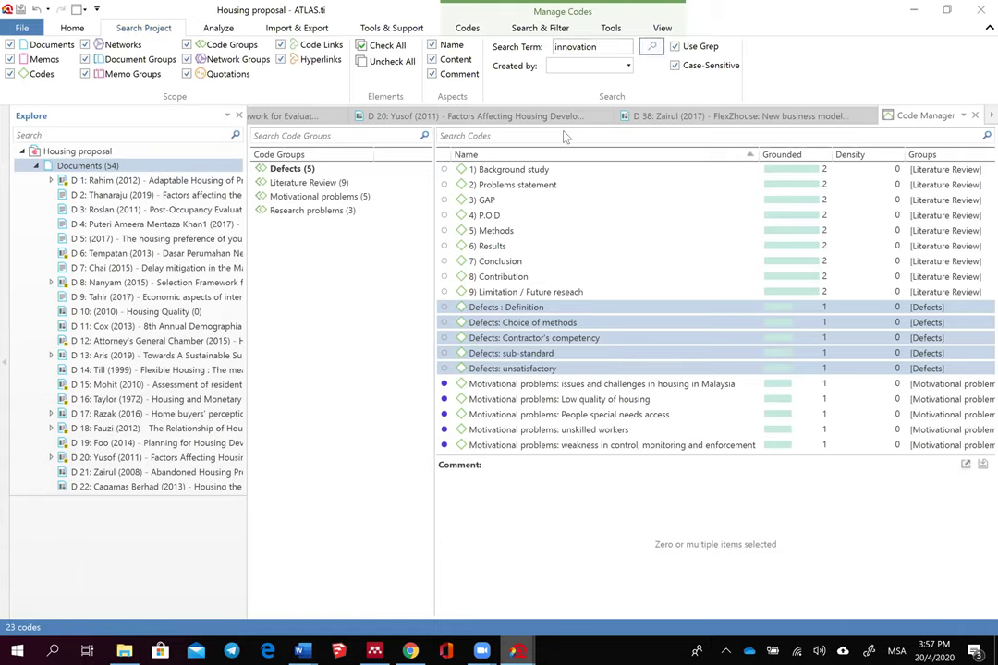
key(Return)
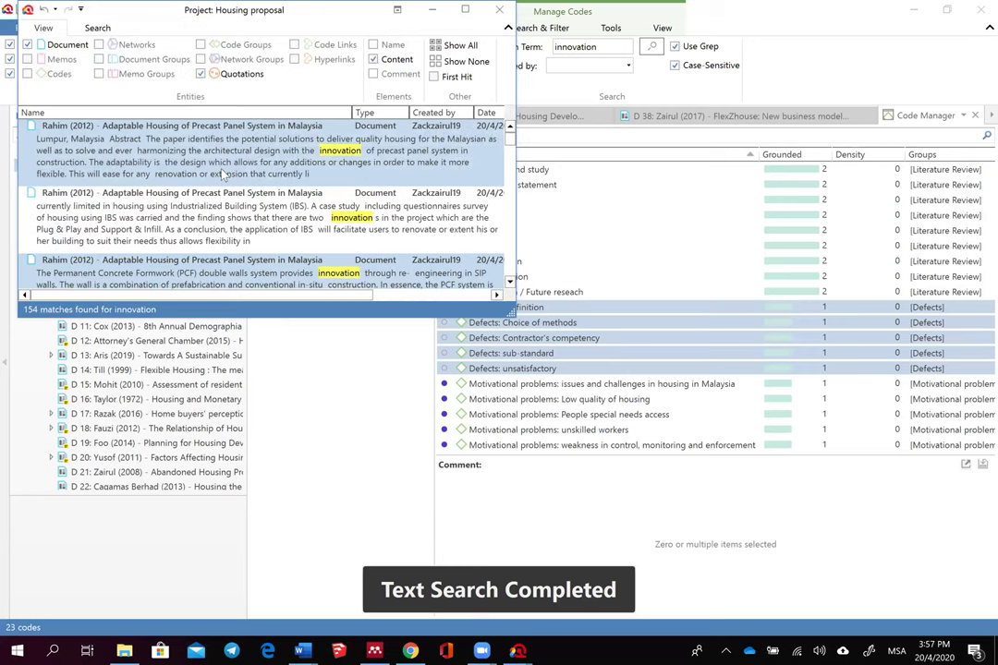
Step: Code "innovation of precast panel system in construction" in the Adaptable Housing of Precast Panel System abstract with a new code "Innovation: precast"
click(238, 167)
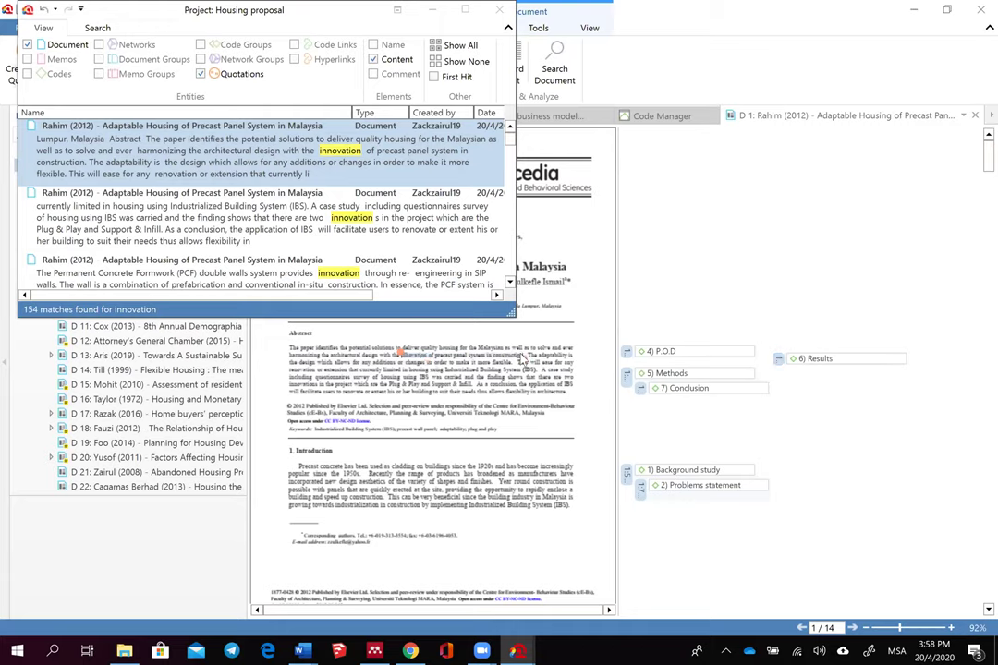
right_click(350, 357)
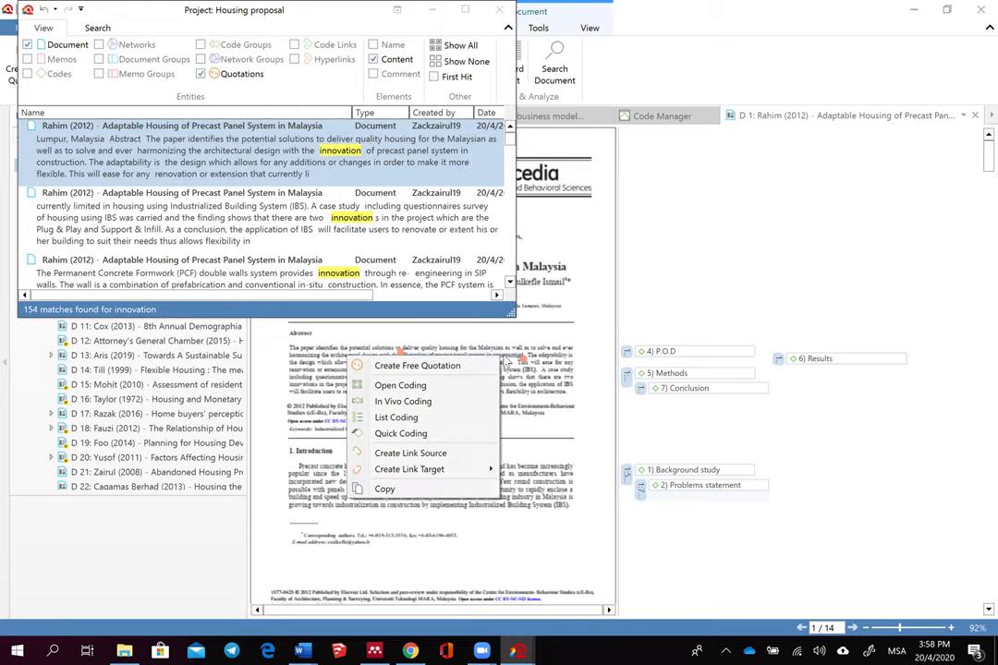
click(427, 391)
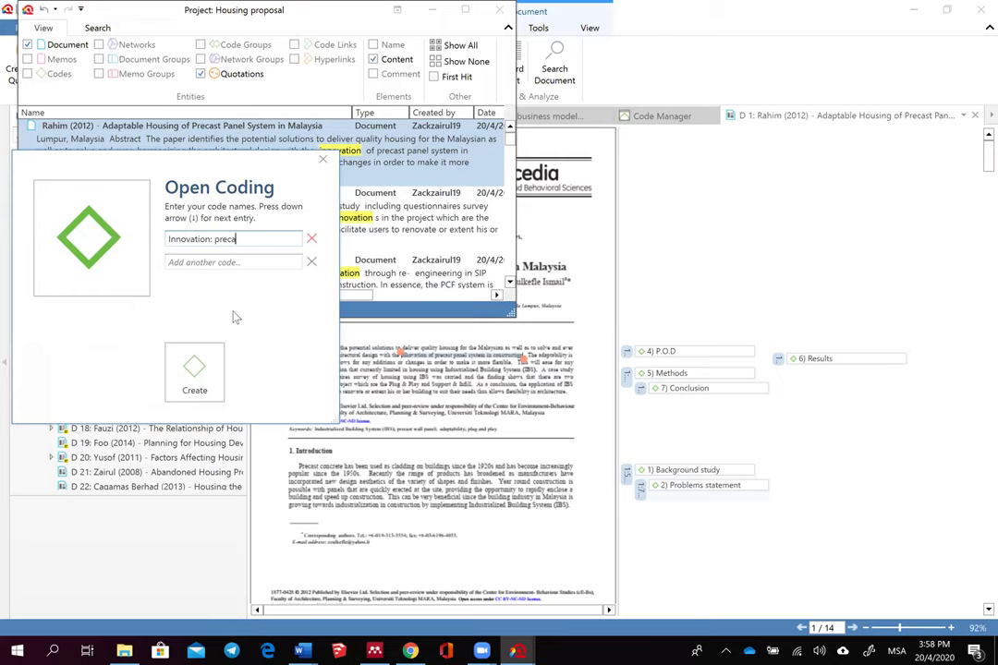
click(191, 372)
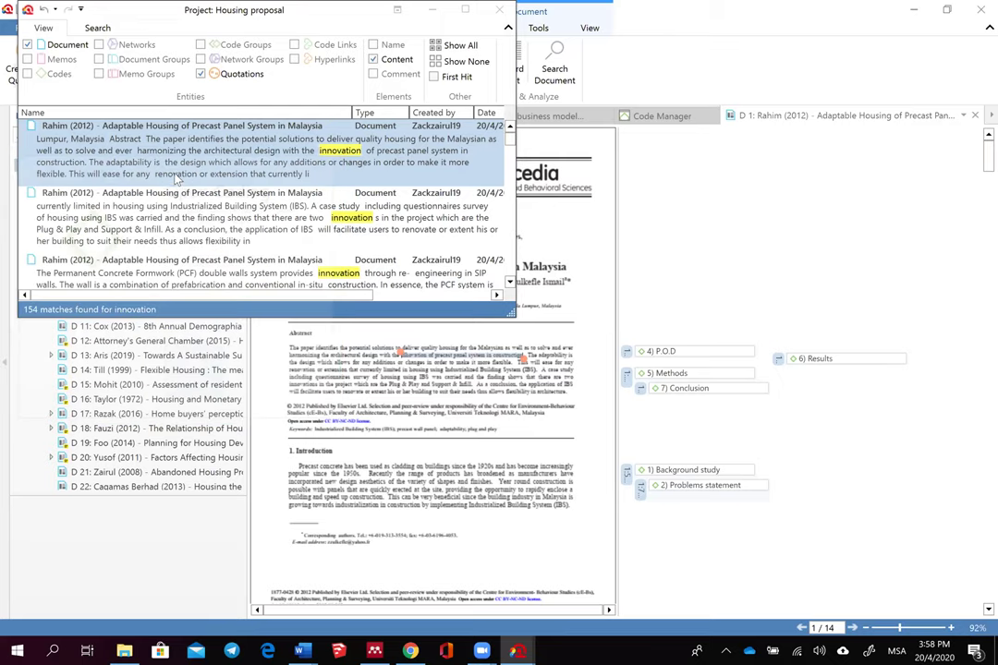
Step: Examine the Housing Quality (2010) matches, opening the passage on technical innovations and selecting its text up to "large scale implementation"
scroll(167, 218, down, 5)
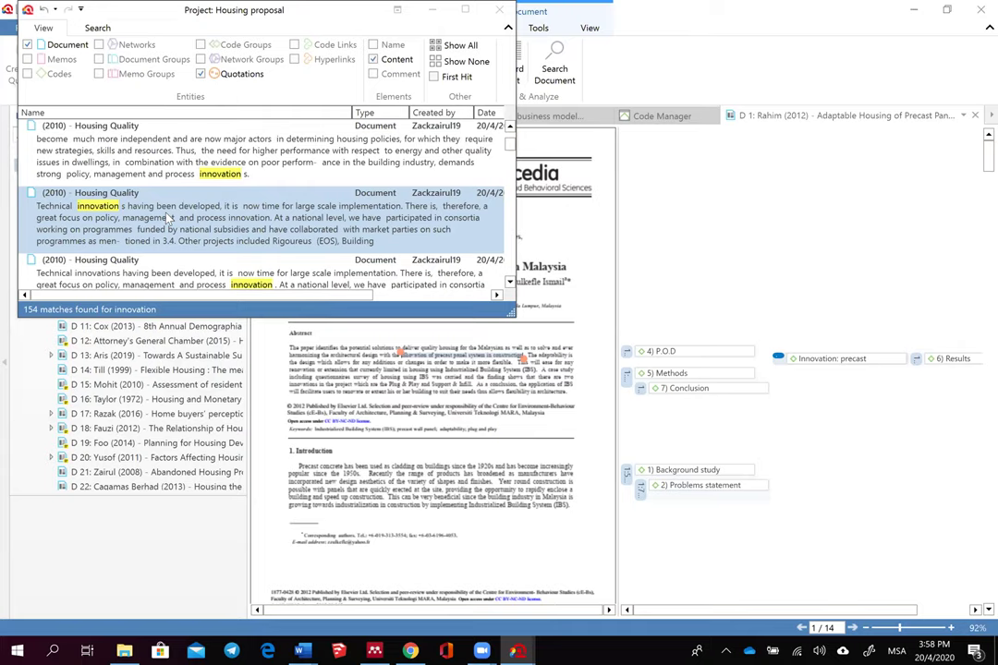
double_click(169, 219)
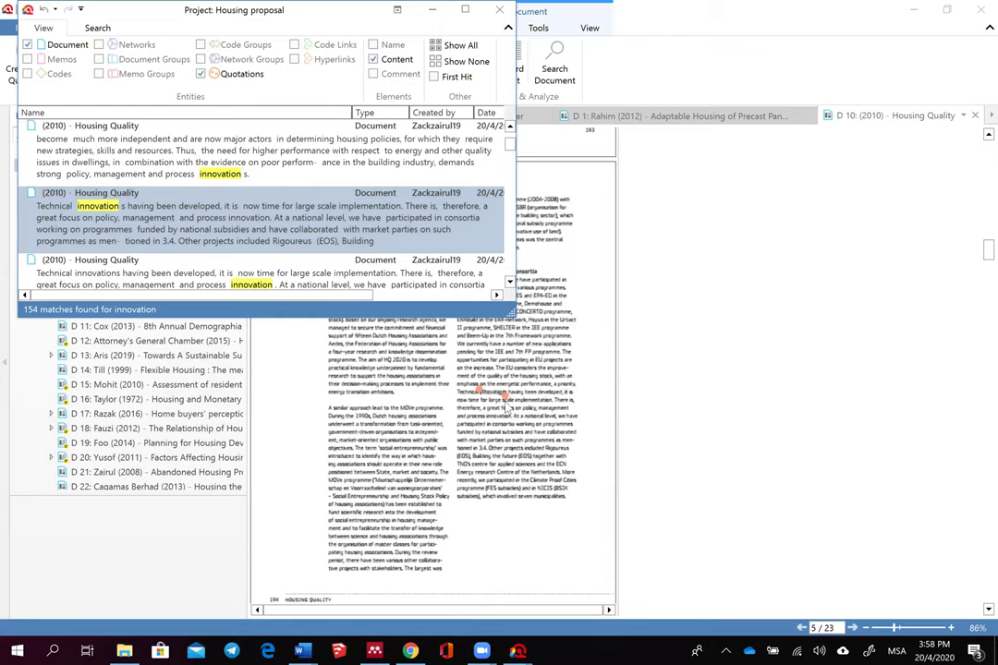
click(507, 397)
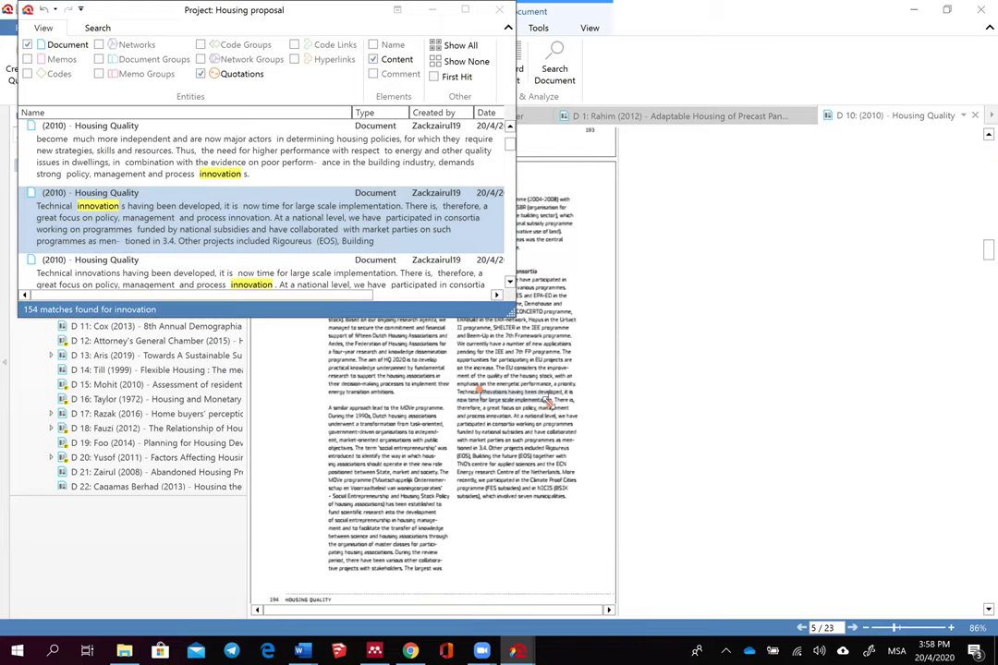
scroll(173, 232, down, 2)
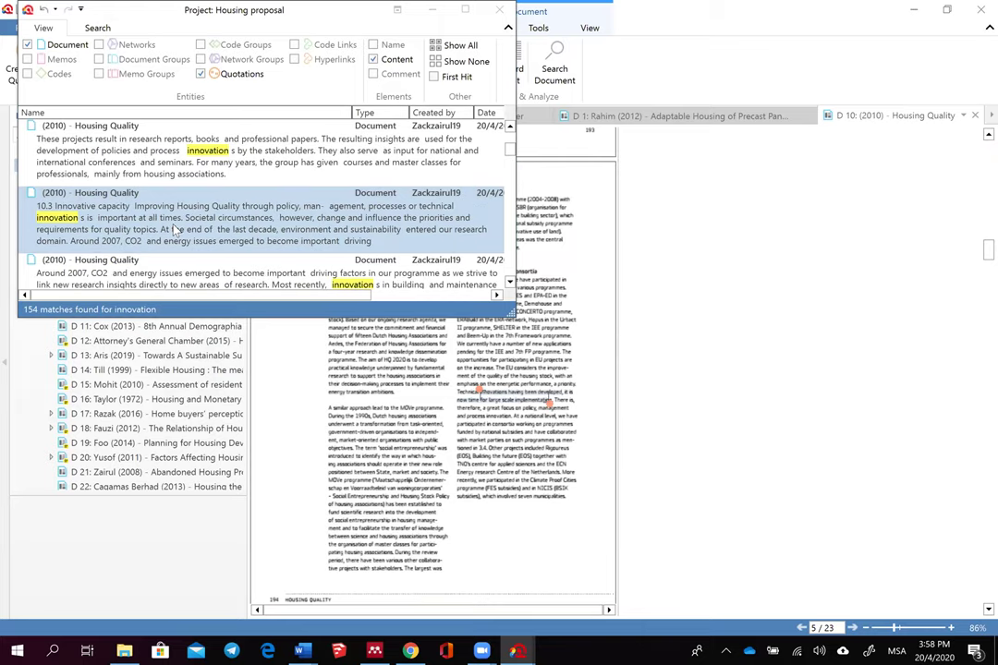
scroll(174, 231, down, 2)
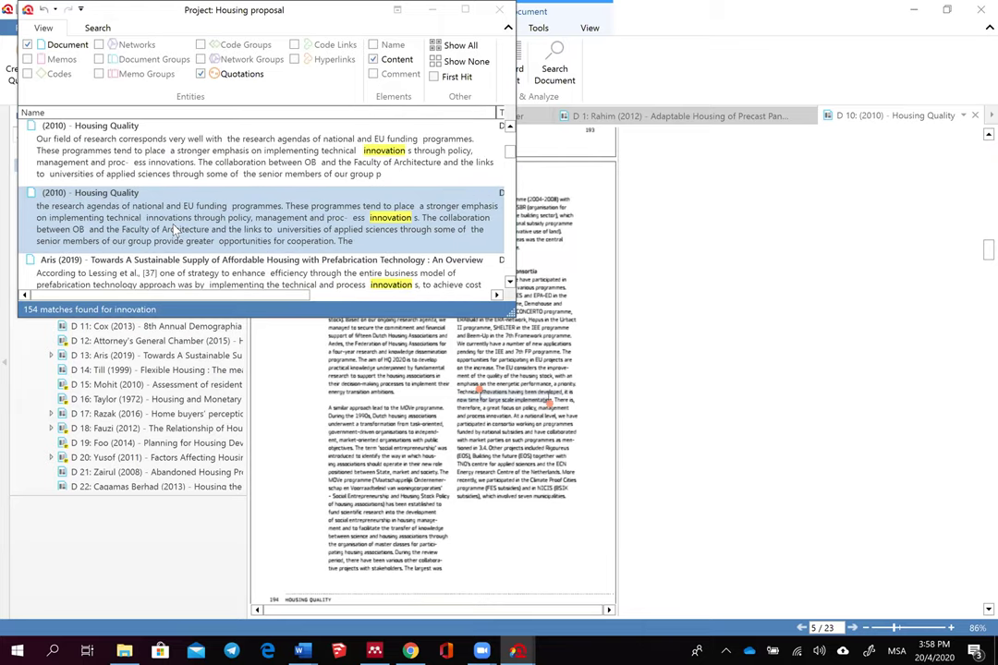
Step: Code "innovations, to achieve cost reduction" in Towards A Sustainable Supply of Affordable Housing with a new code "innovation: cost reduction"
click(246, 272)
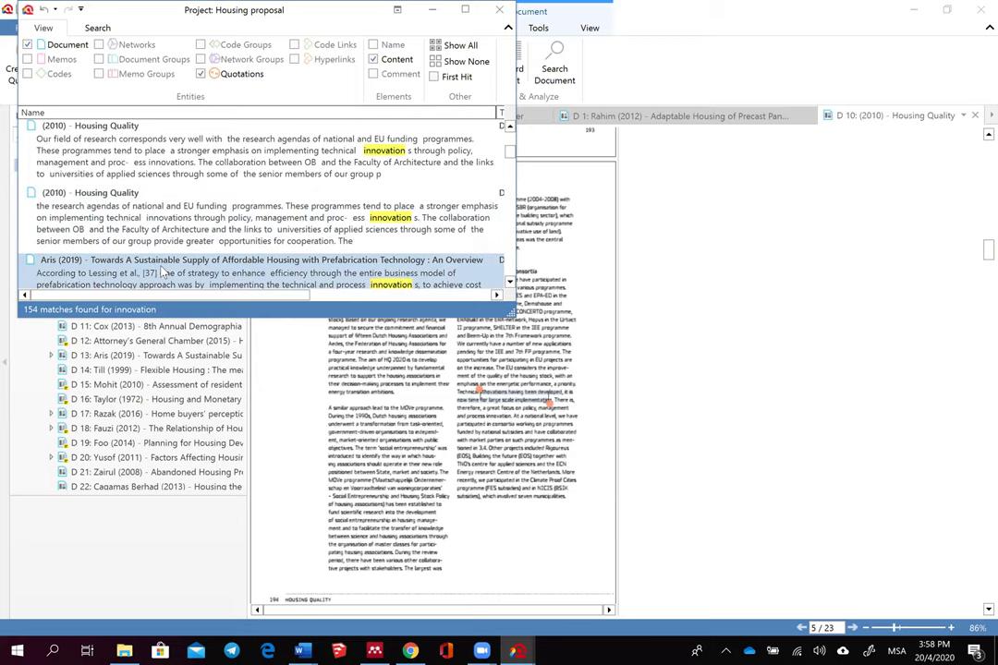
double_click(246, 273)
scroll(554, 399, up, 2)
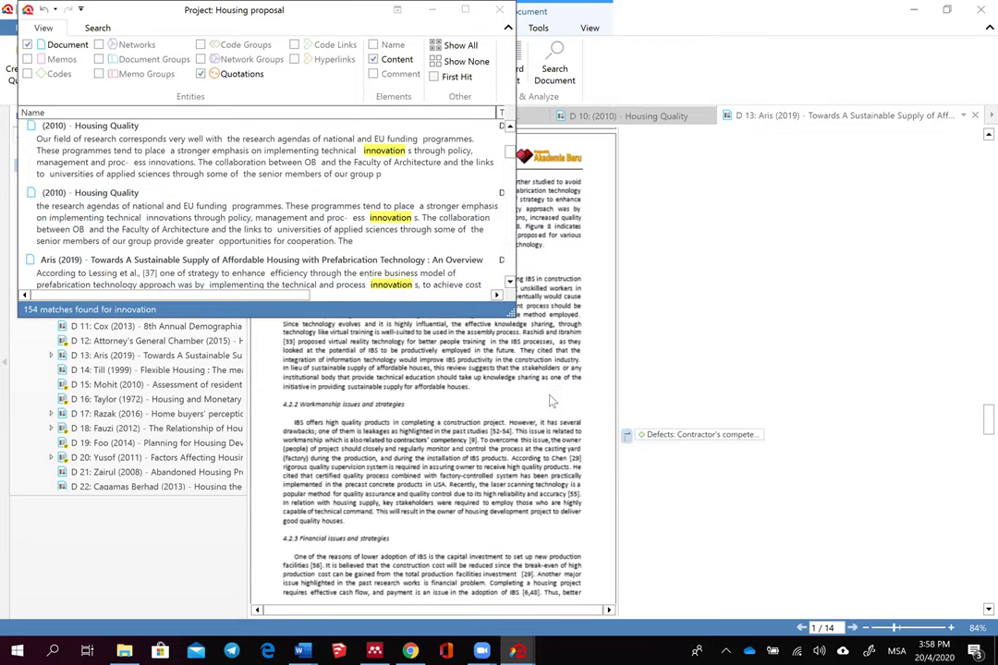
scroll(552, 400, up, 4)
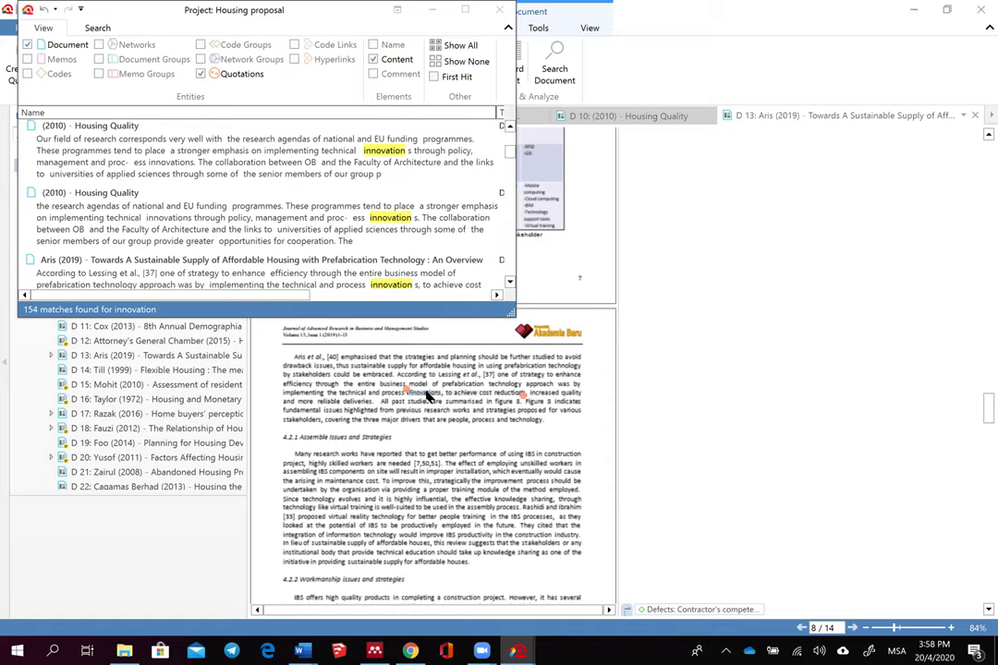
right_click(427, 398)
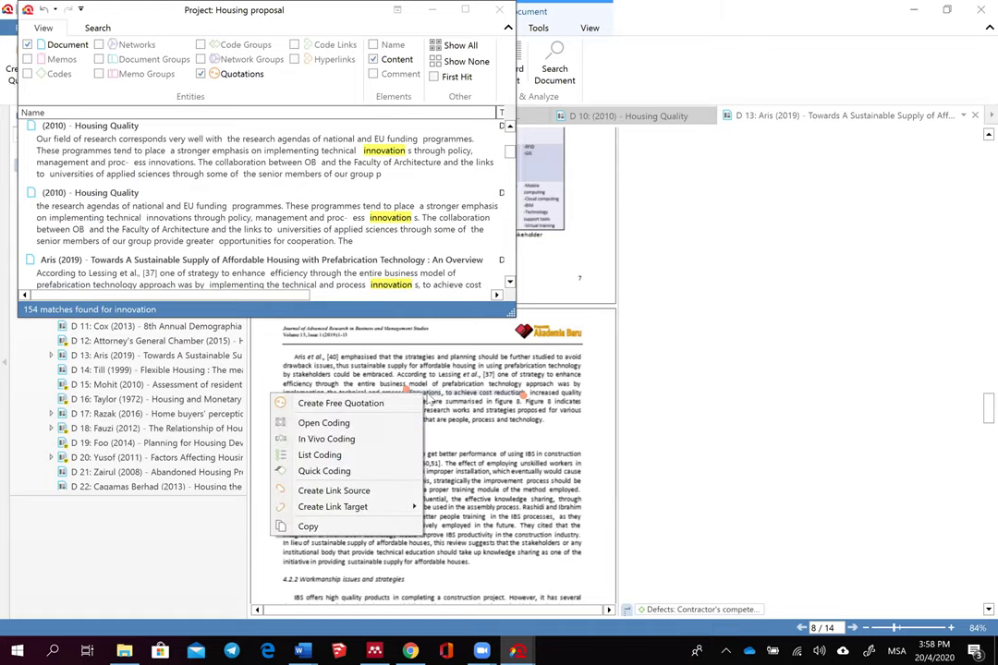
click(398, 403)
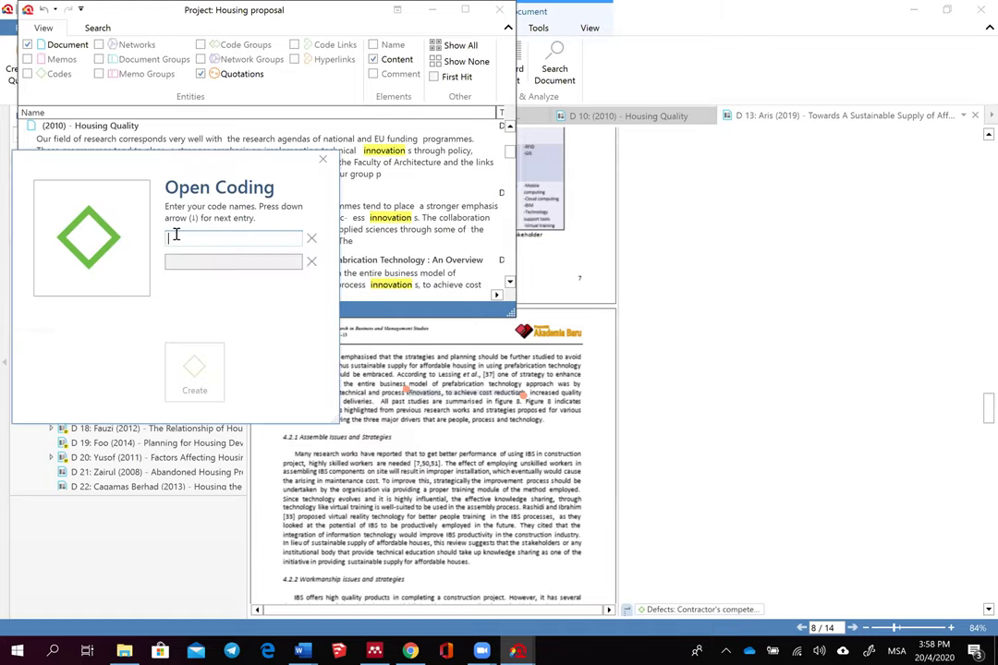
text(innovation: cost reductio)
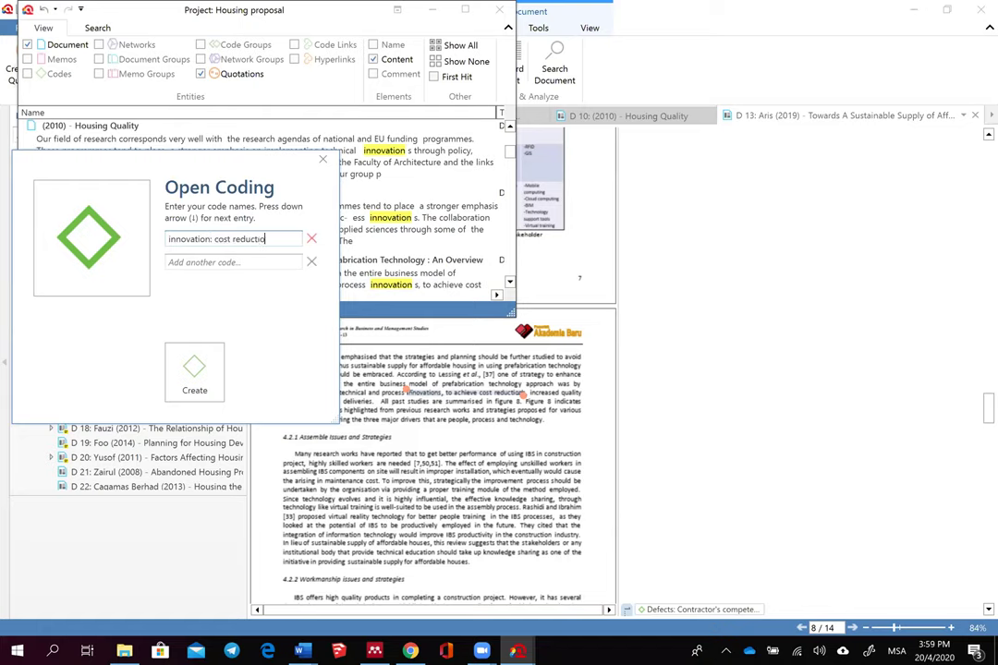
click(195, 370)
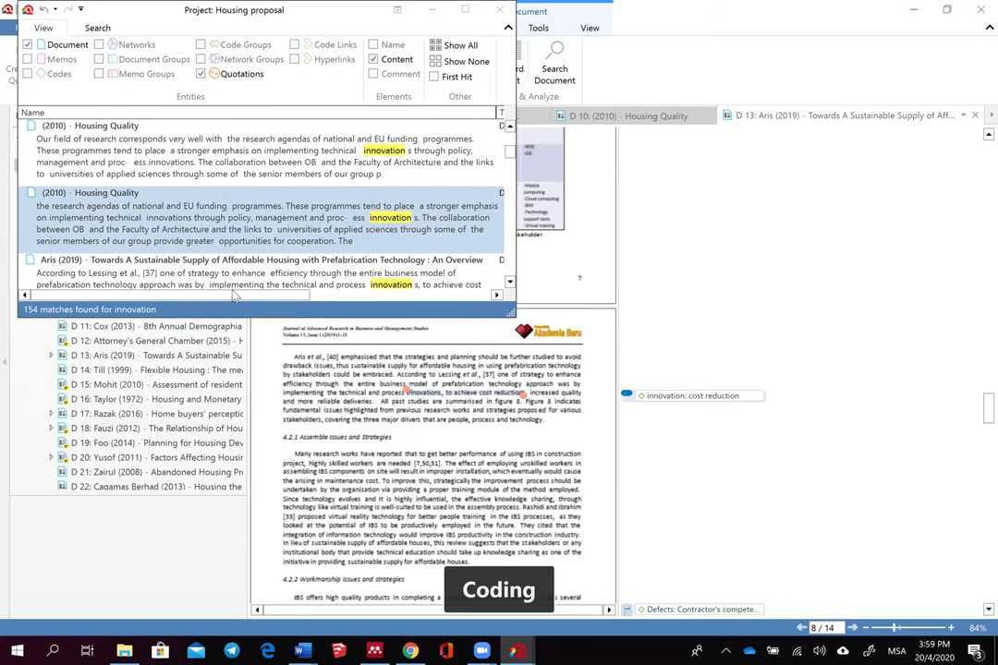
Step: Check the "innovation" keyword match in Factors Affecting Housing Developers' Readiness to Adopt Innovative Systems
scroll(278, 275, down, 3)
double_click(279, 278)
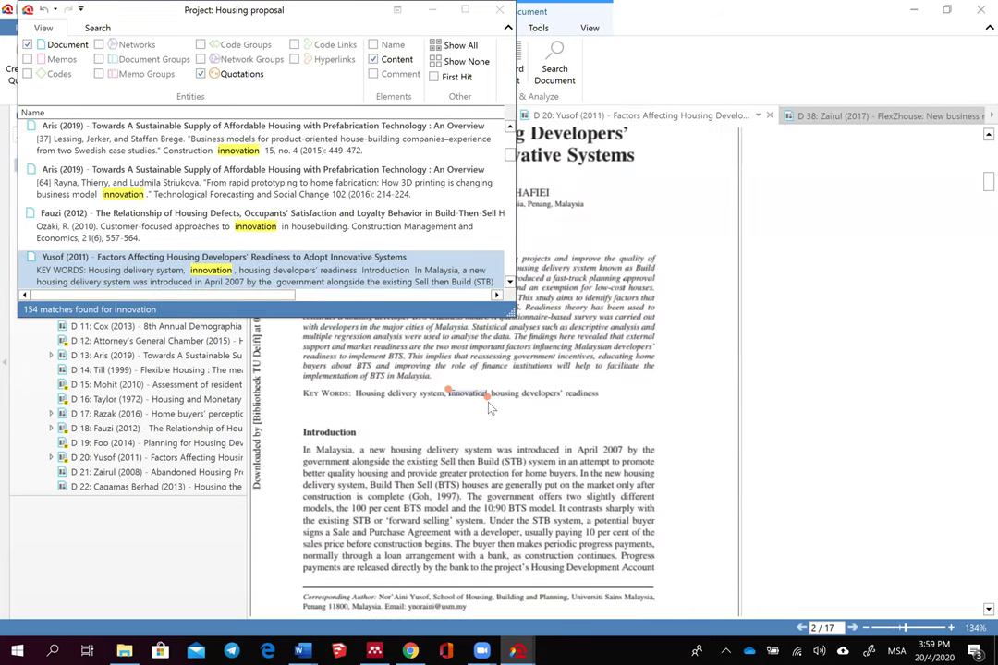
scroll(490, 413, down, 1)
scroll(311, 266, down, 1)
Step: Code "process innovation rather than product innovation" in Factors Affecting Housing Developers' Readiness with a new code "Innovation: process"
click(194, 212)
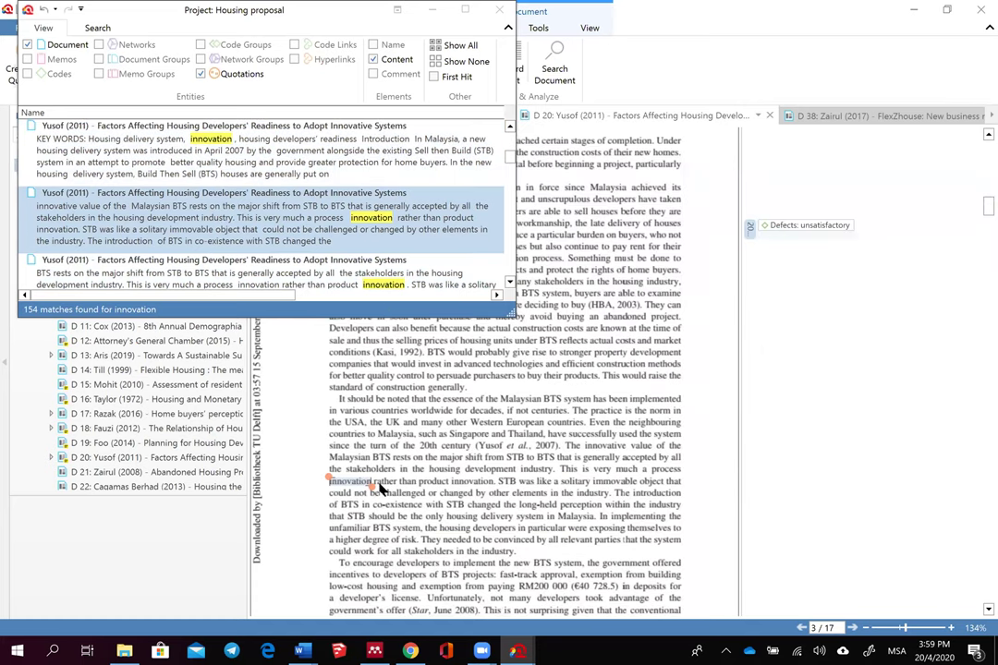
drag(370, 485, 503, 484)
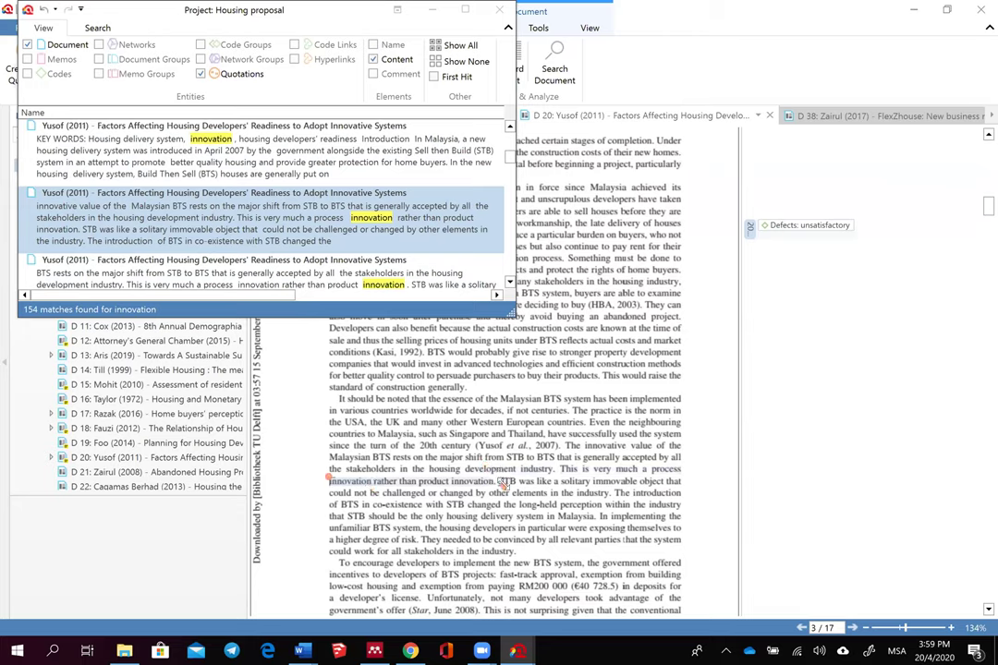
drag(504, 485, 608, 496)
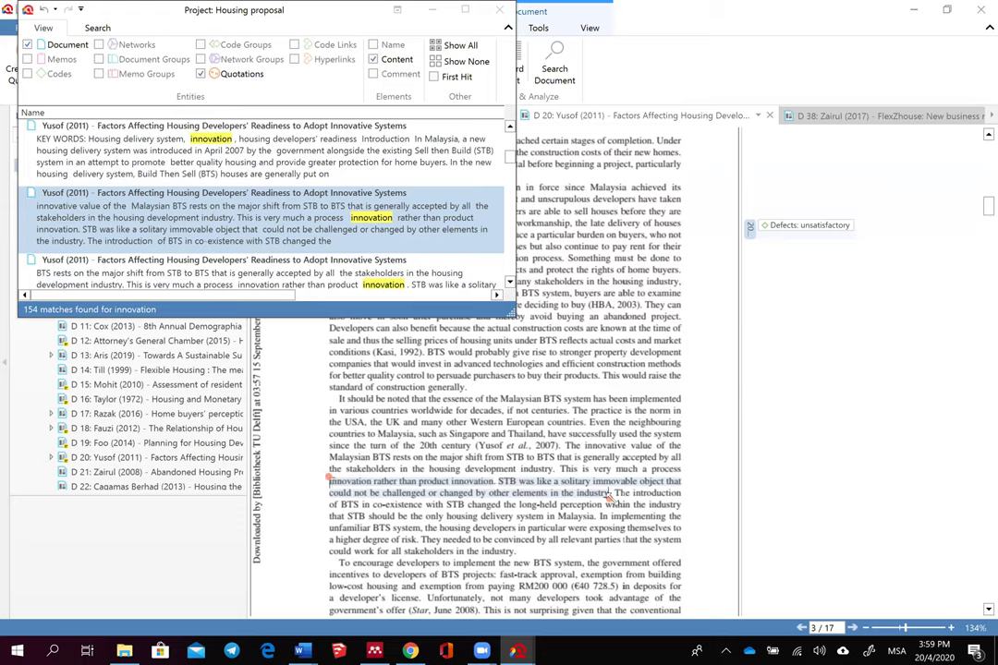
drag(330, 481, 499, 480)
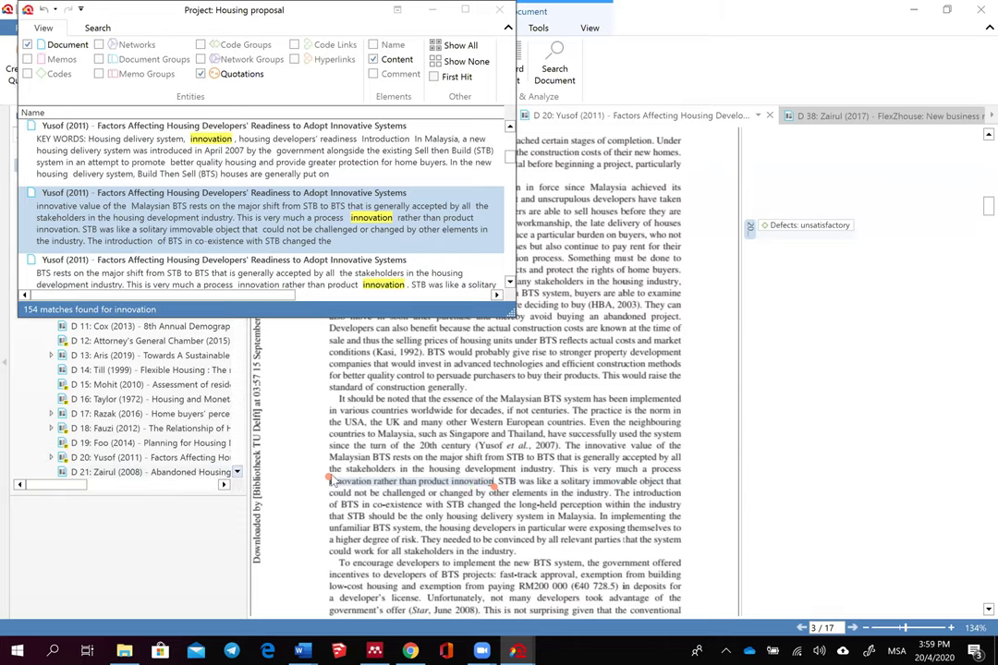
shift+click(651, 469)
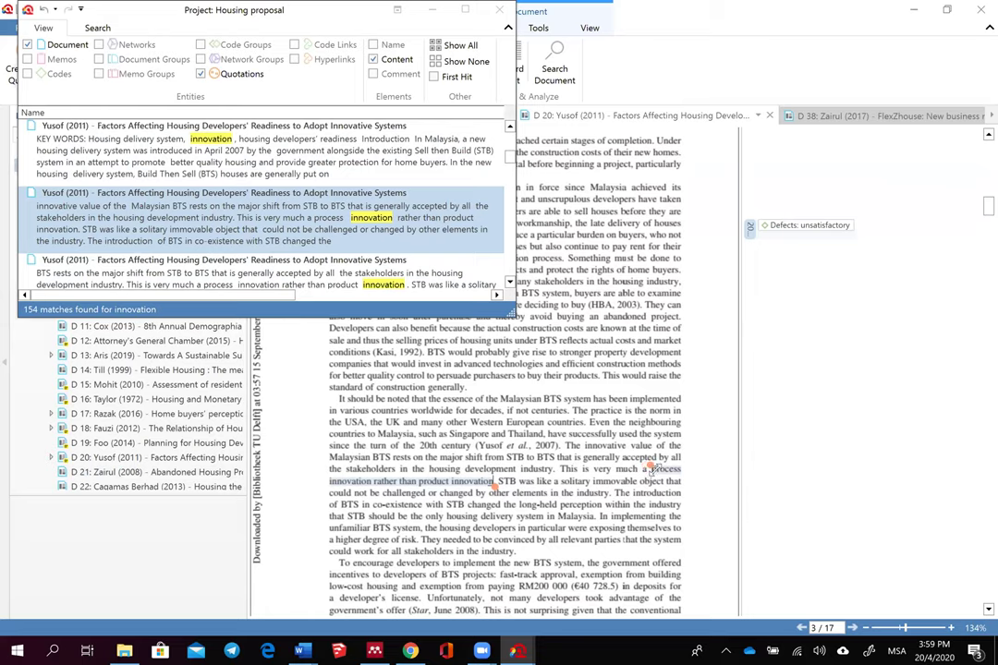
right_click(449, 491)
key(Escape)
text(Innovation: process)
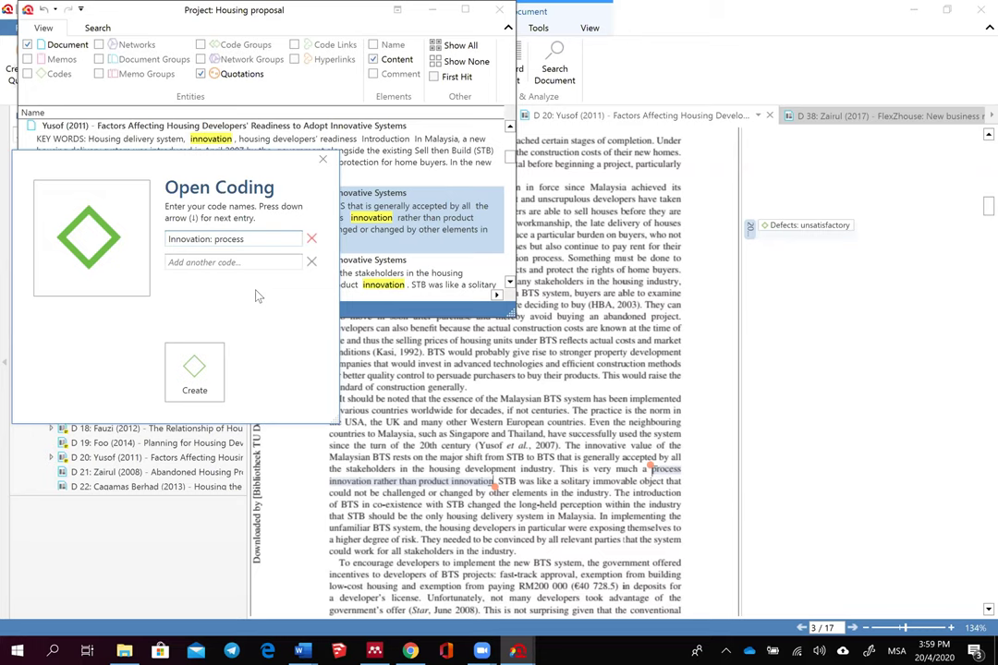
click(194, 372)
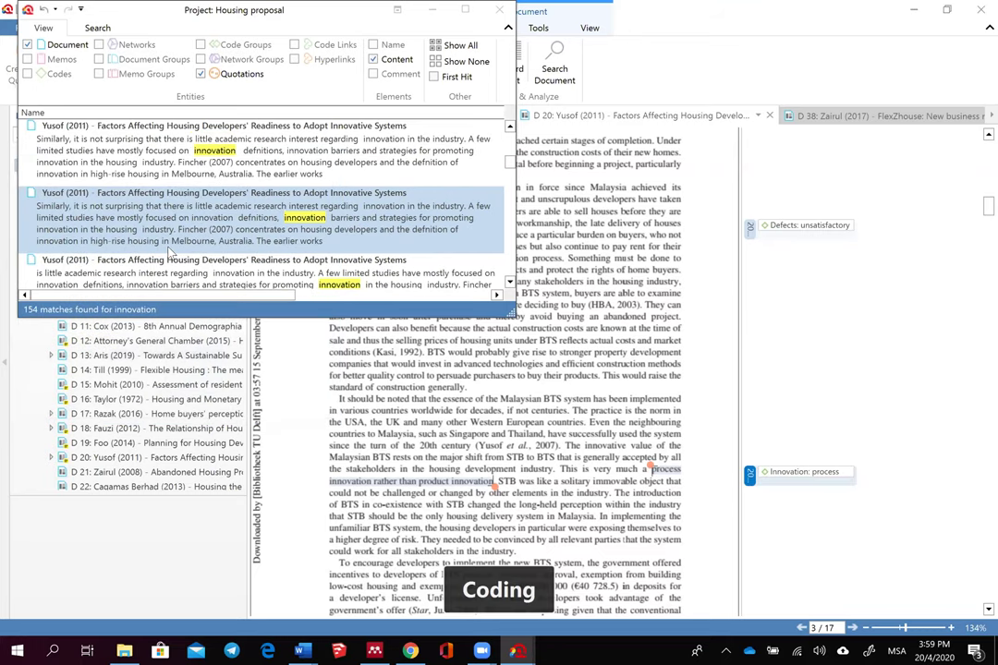
Step: Examine further "innovation" matches, including those in Determinants of Housing Developer's Performance and the FlexZhouse abstract on policies that hamper innovation
scroll(170, 251, down, 3)
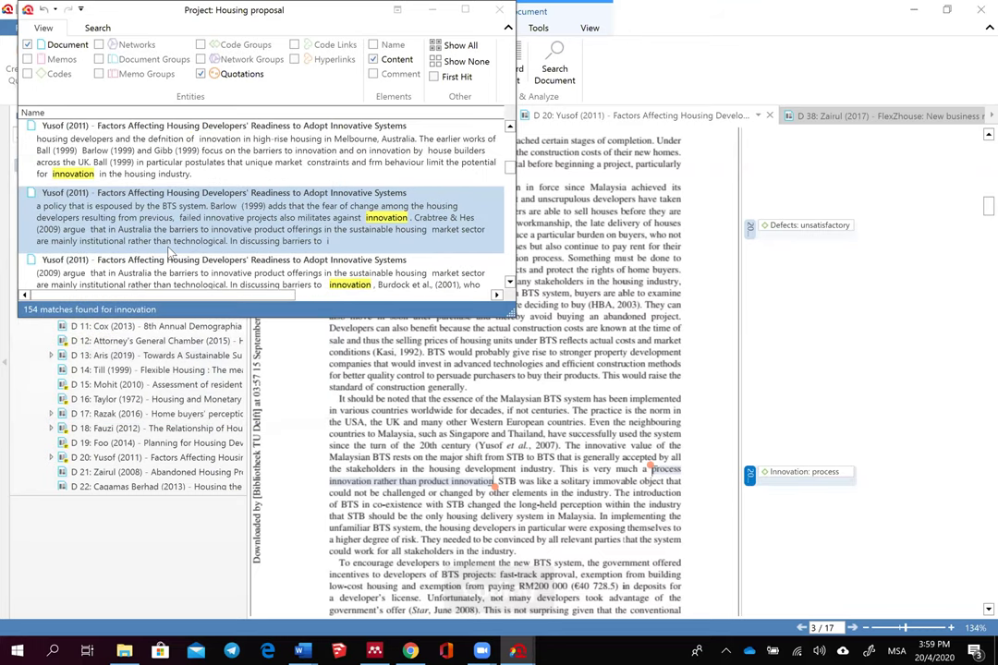
scroll(170, 251, down, 10)
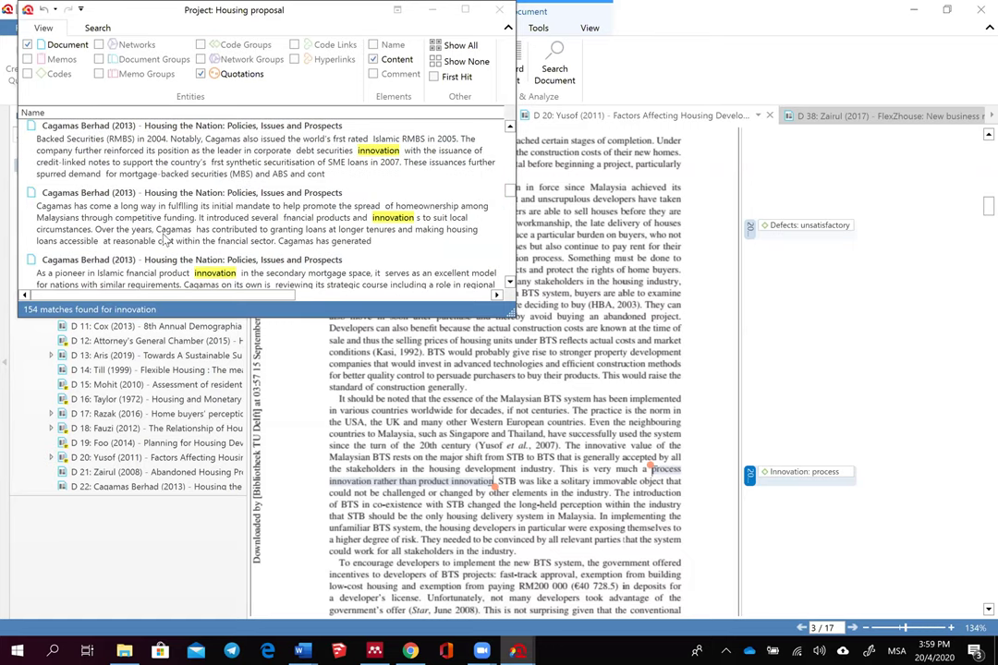
scroll(165, 241, down, 3)
scroll(165, 238, down, 10)
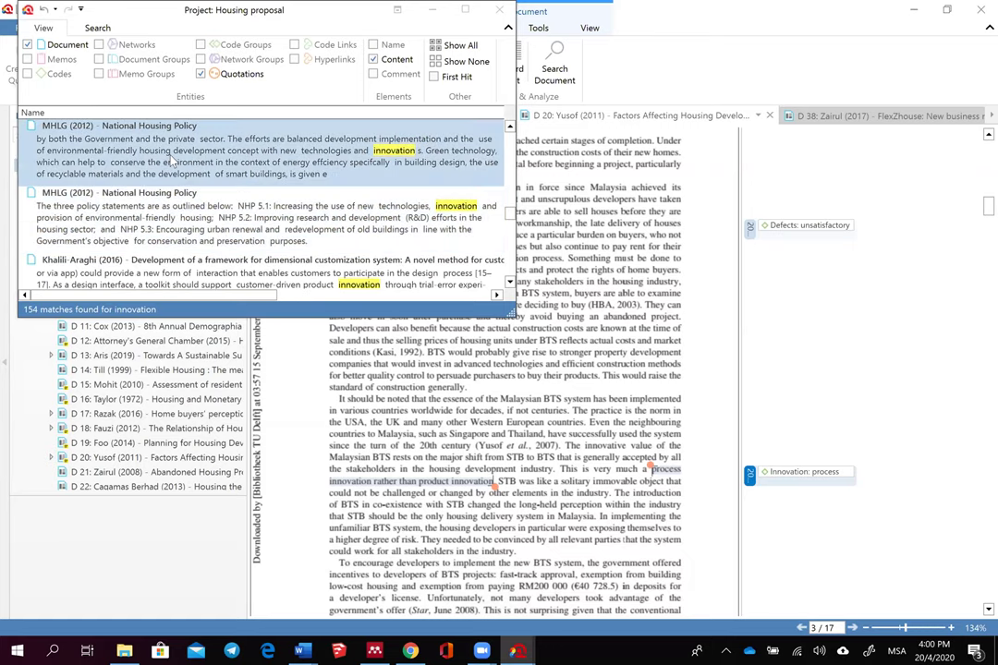
scroll(172, 160, down, 5)
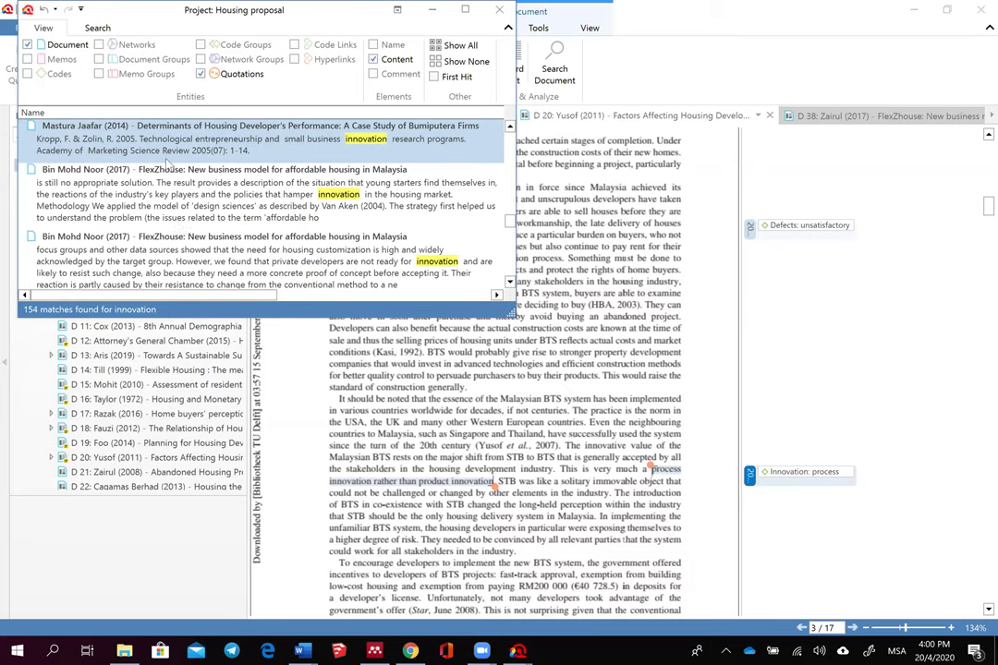
click(178, 148)
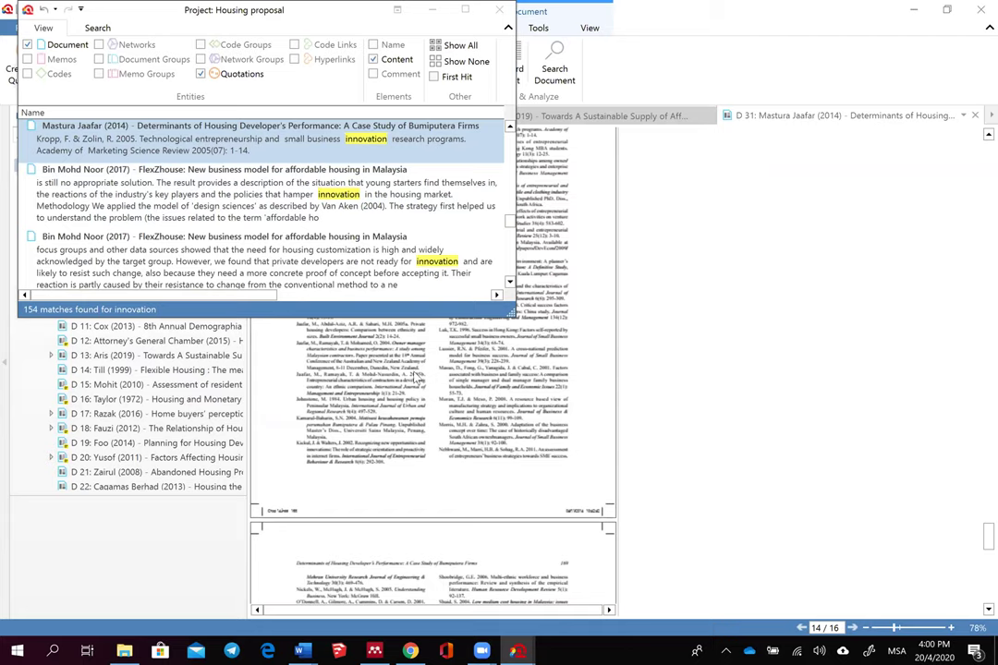
click(313, 196)
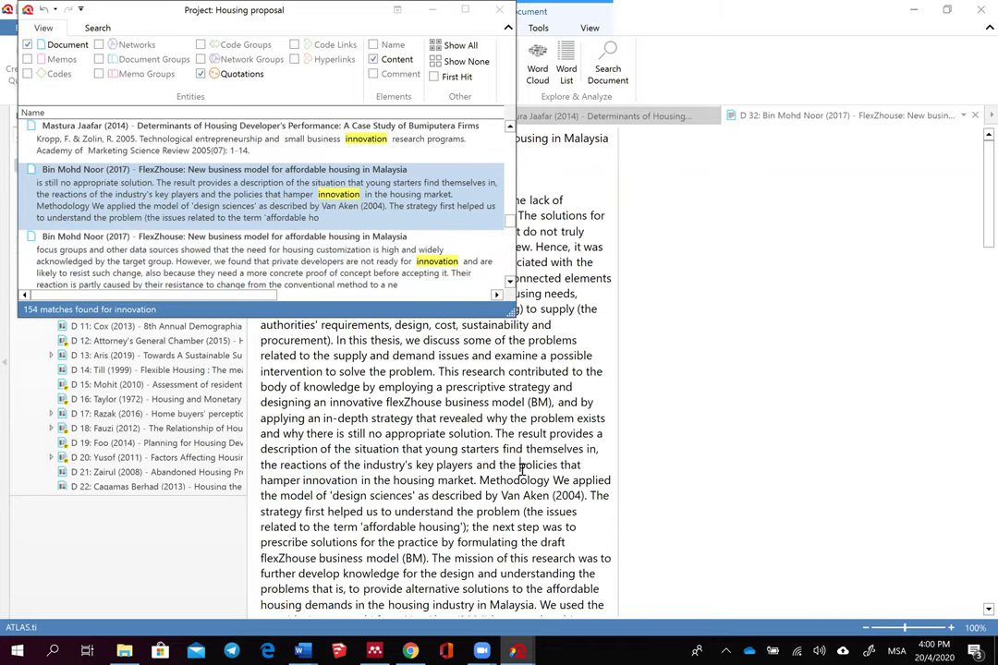
drag(521, 466, 524, 478)
Step: Code "to develop an innovative leasing concept" in the 2017 FlexZhouse thesis with a new code "Innovation: innovative leasing", and close the project search results
scroll(144, 226, down, 5)
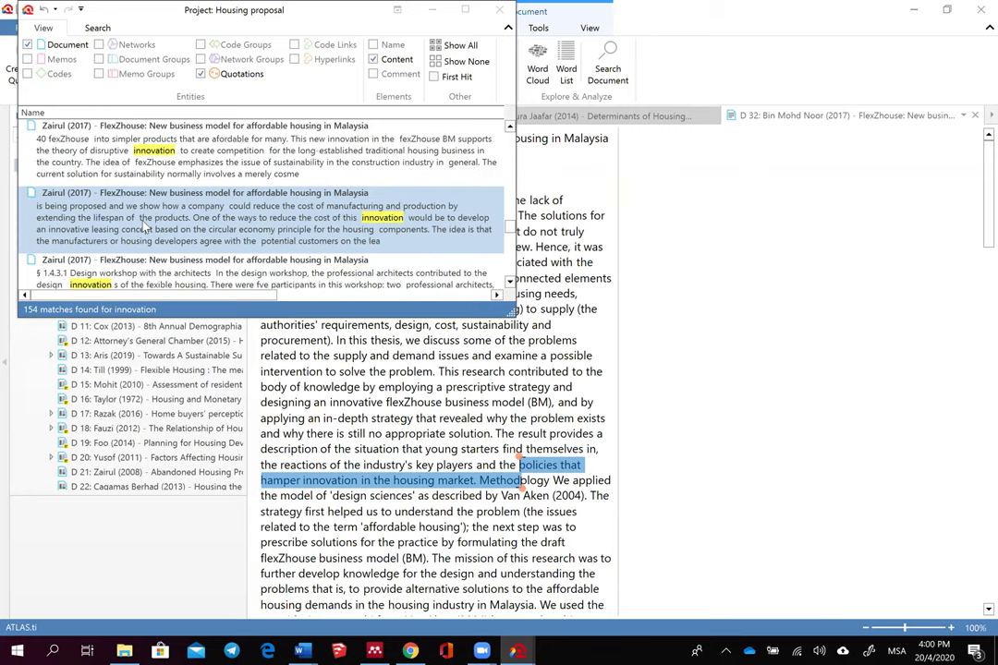
double_click(165, 194)
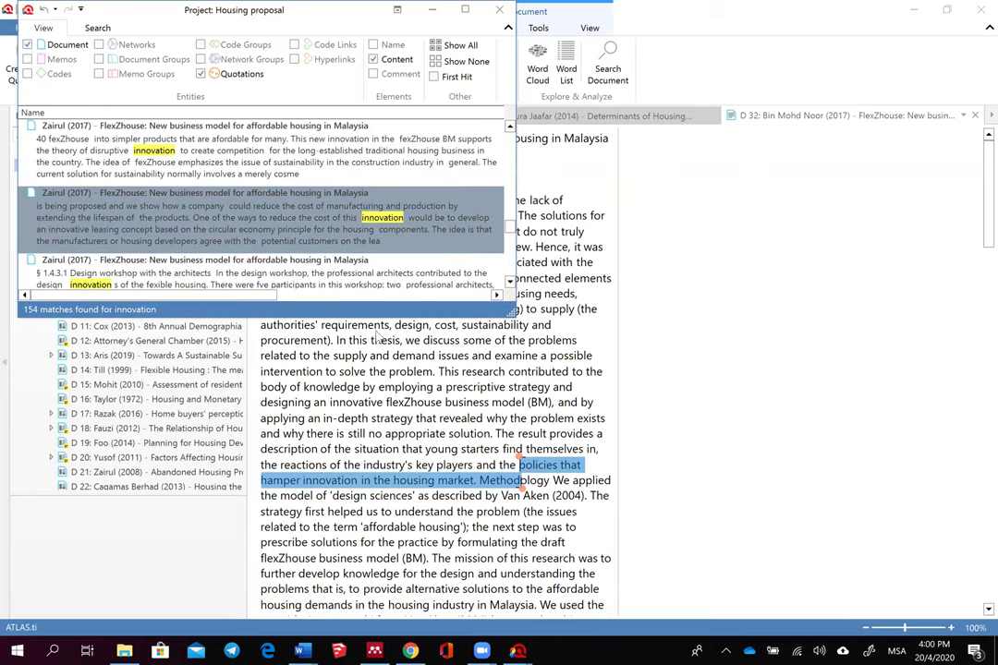
scroll(492, 346, up, 2)
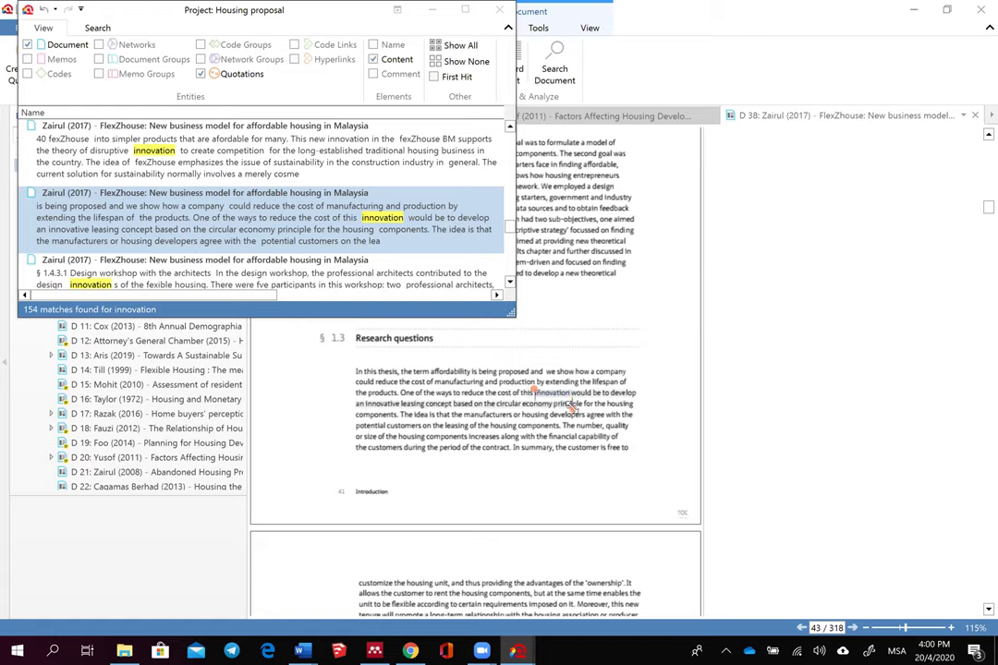
drag(564, 391, 396, 414)
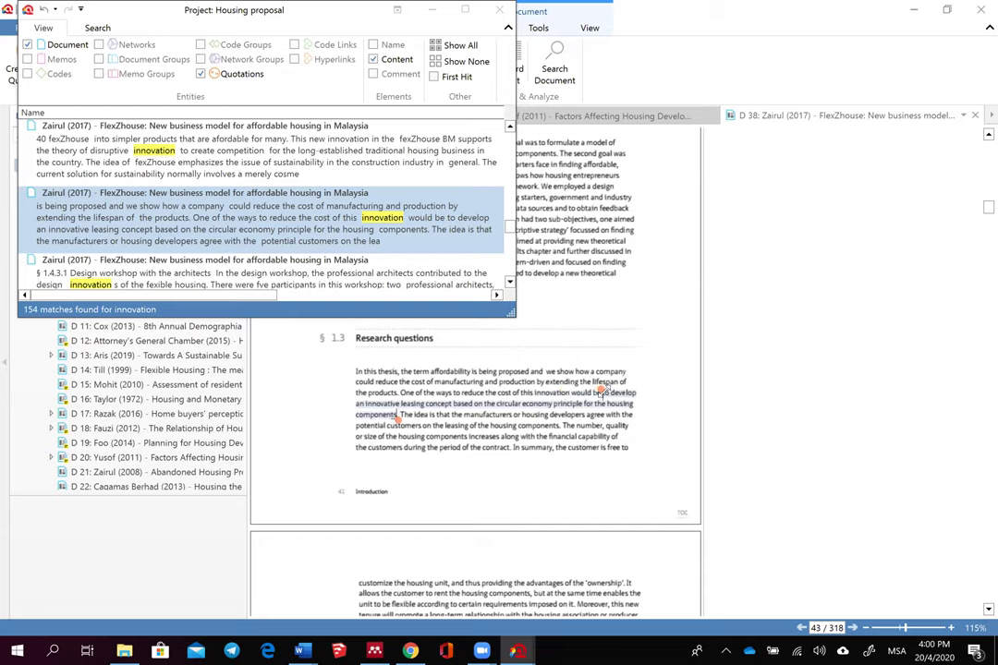
click(598, 405)
drag(602, 396, 453, 405)
right_click(450, 405)
click(405, 442)
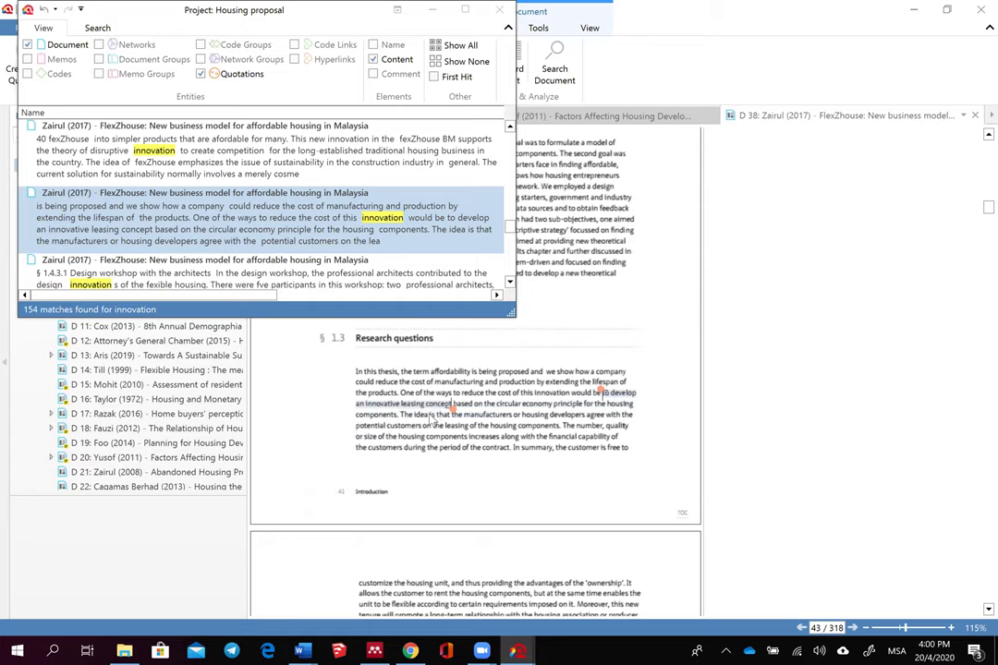
text(Innovation: innovative leasing)
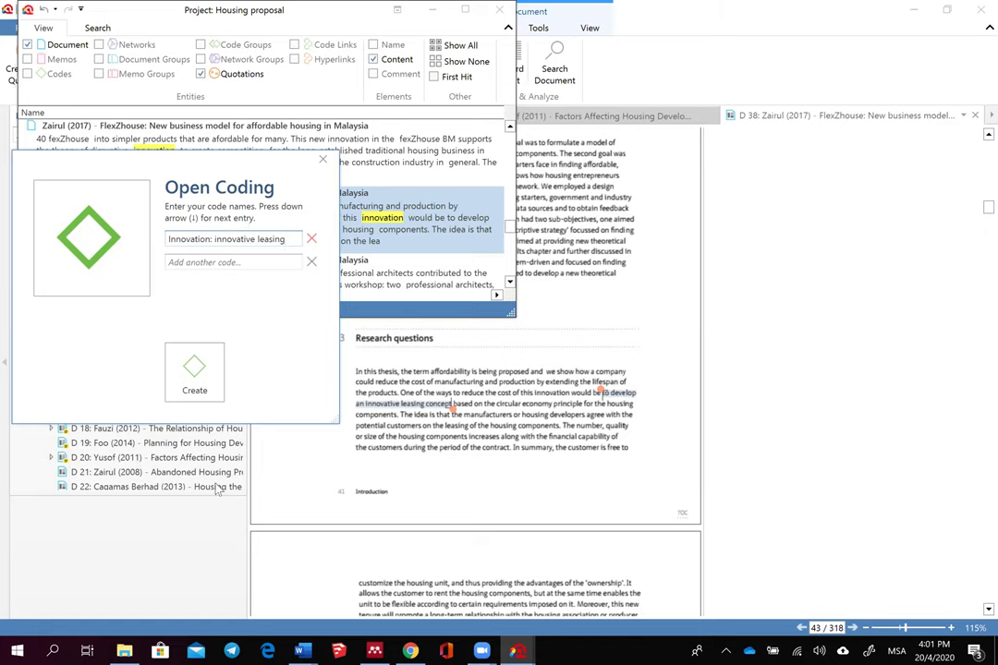
click(194, 369)
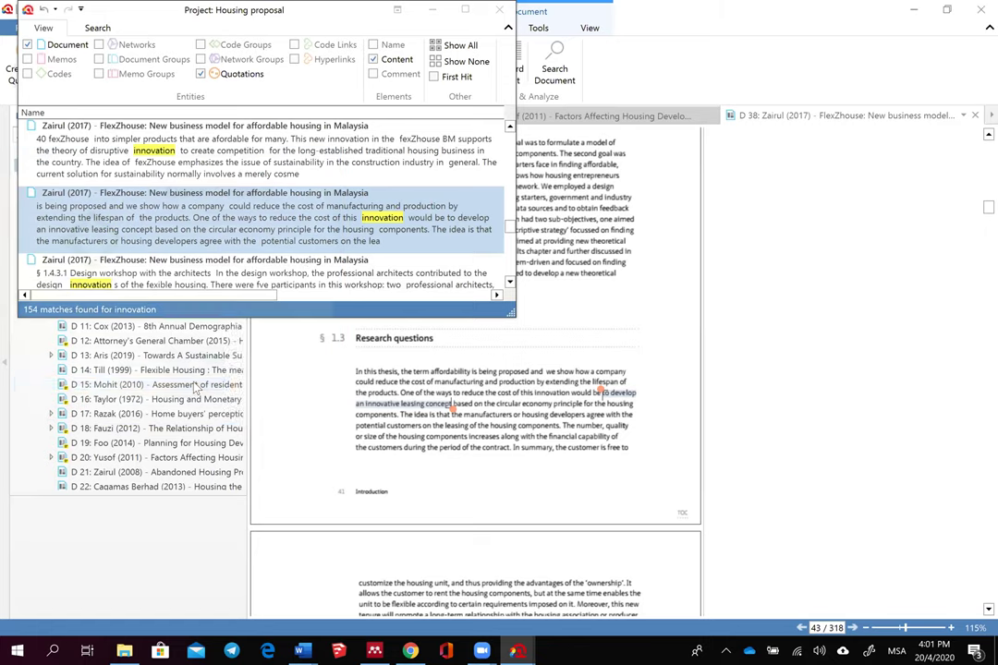
click(499, 10)
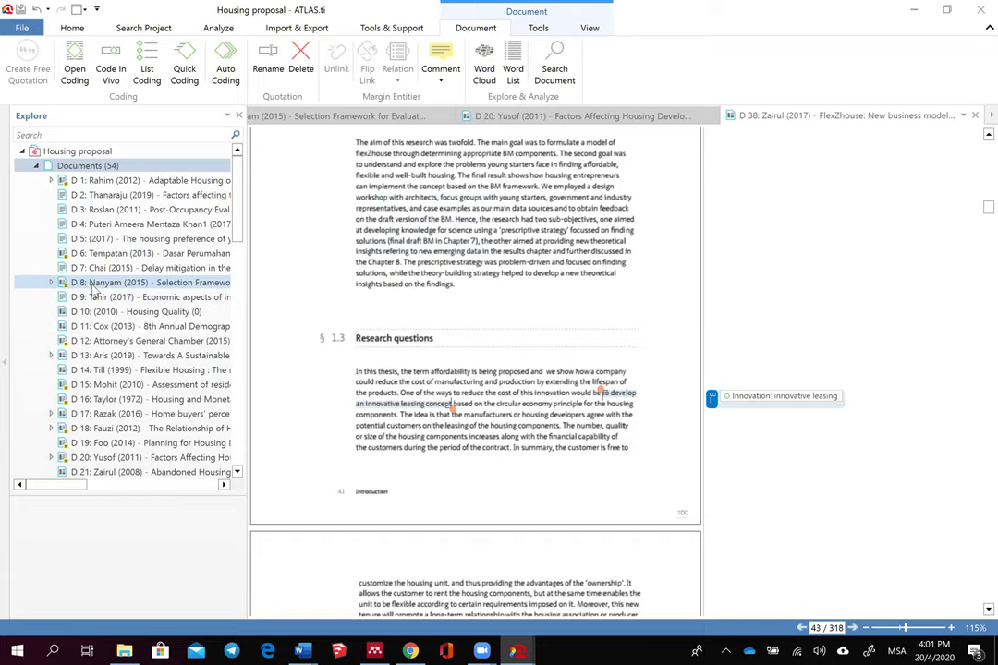
Step: Open a Code–Document Table for the project and briefly try the Defects code group as a row
key(Down)
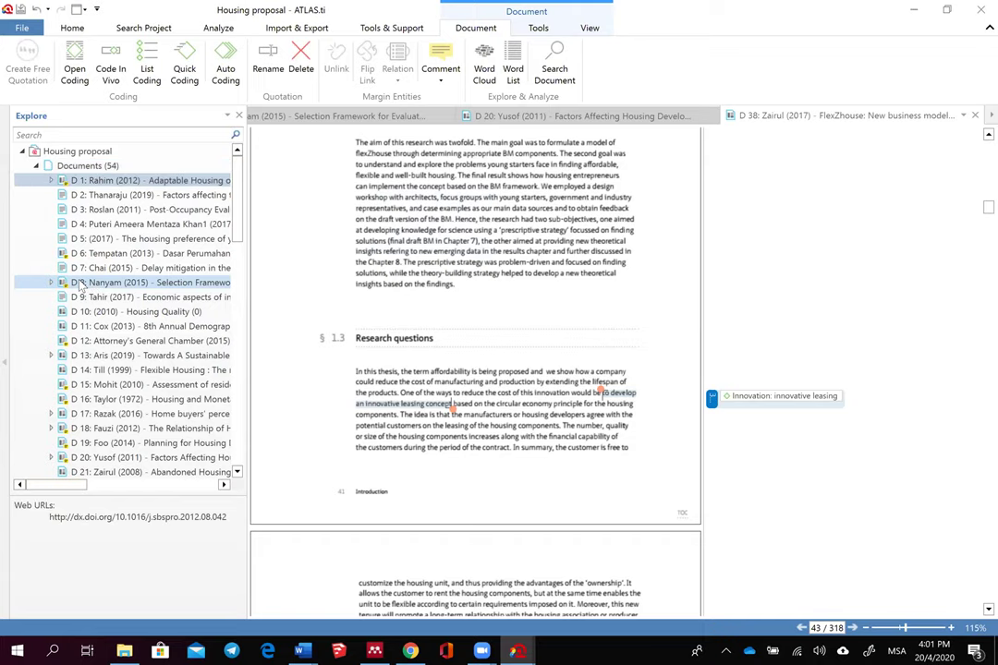
click(78, 30)
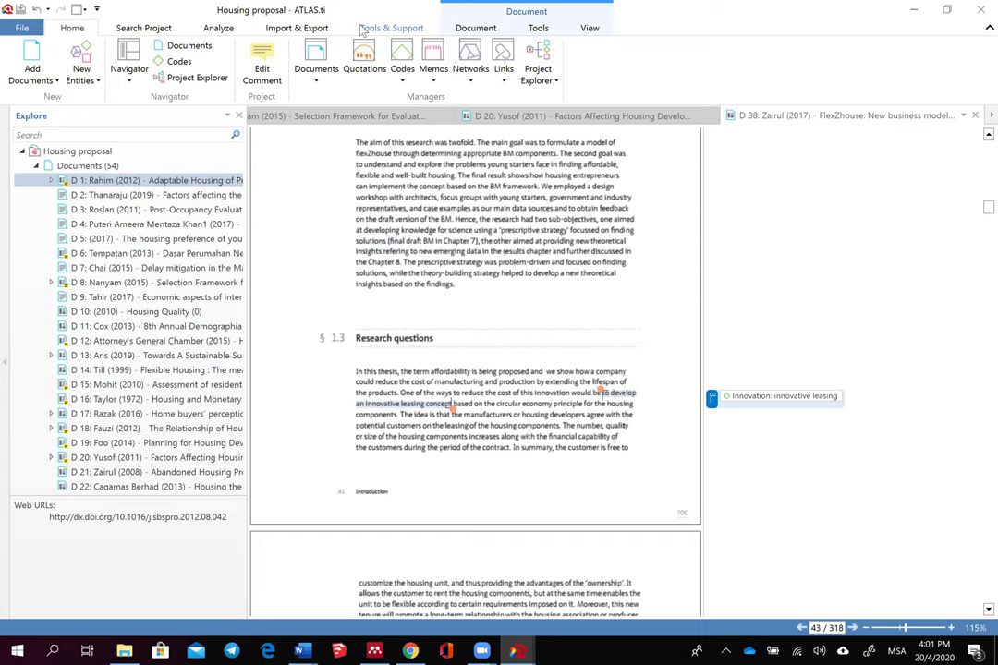
click(204, 27)
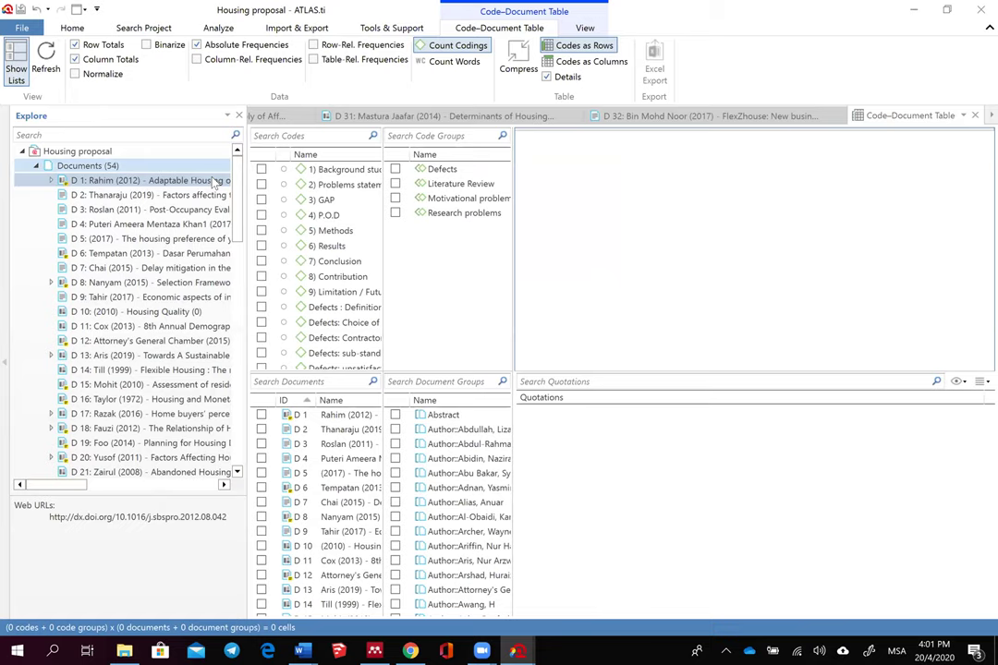
click(395, 169)
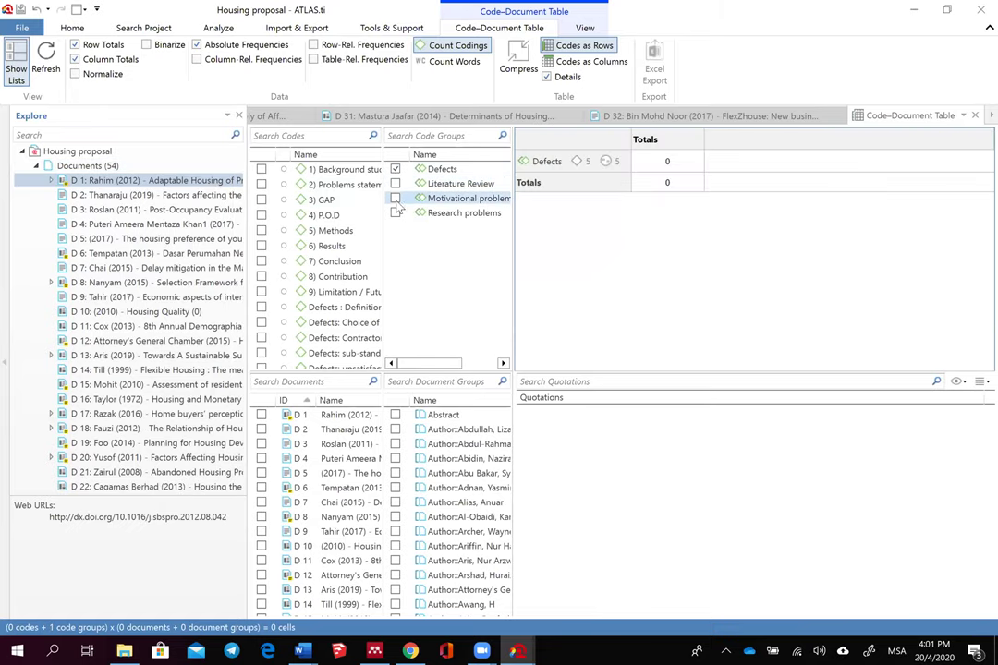
click(396, 170)
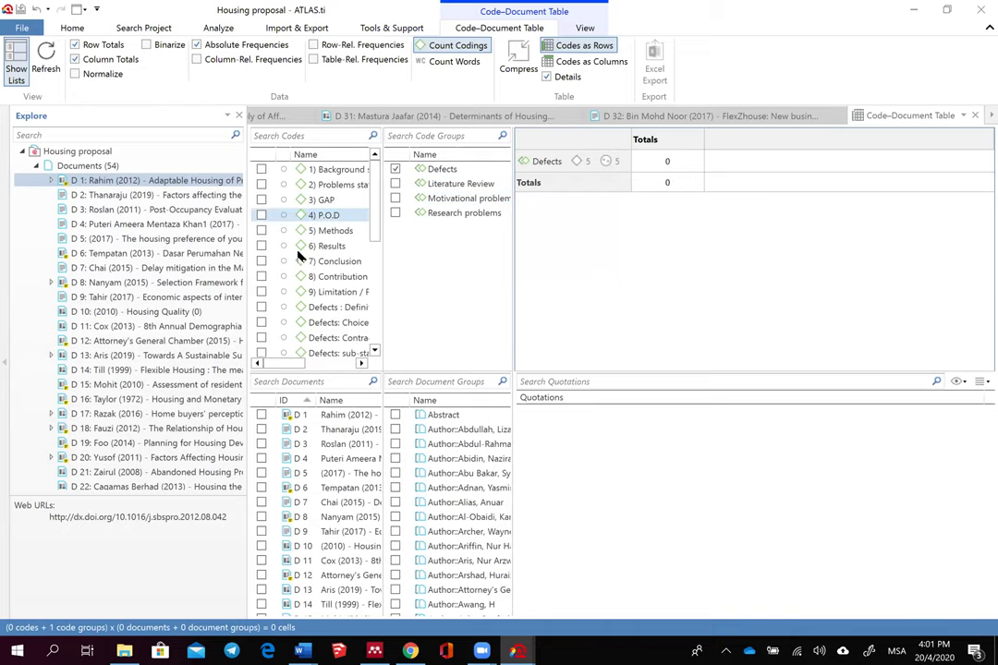
Step: Add the five Defects codes as table rows: Definition, Choice of methods, Contractor's competence, sub-standard and unsatisfactory
scroll(278, 286, down, 1)
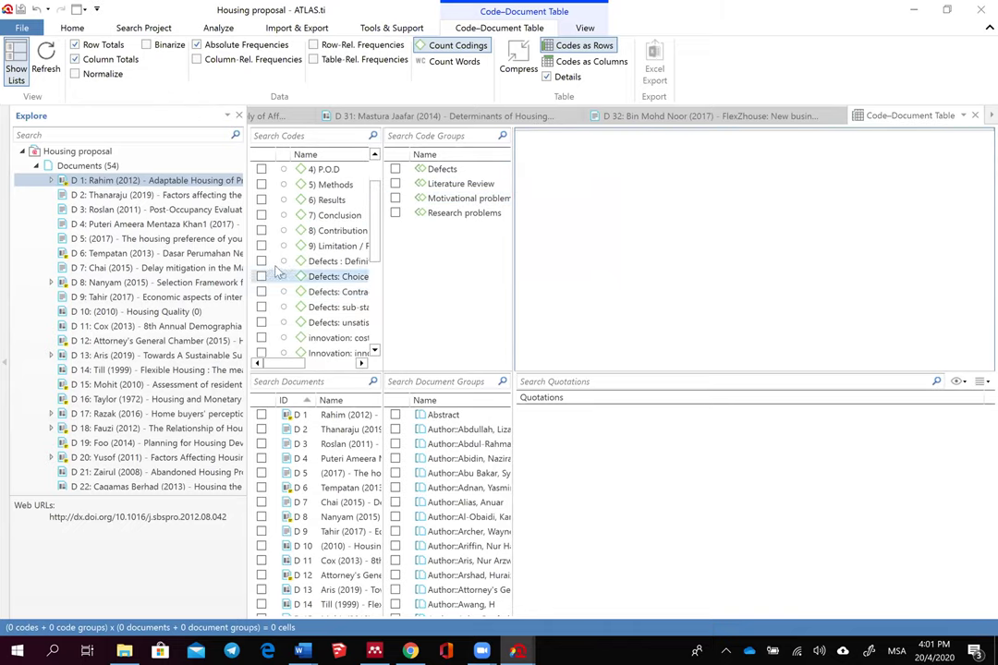
drag(379, 269, 479, 280)
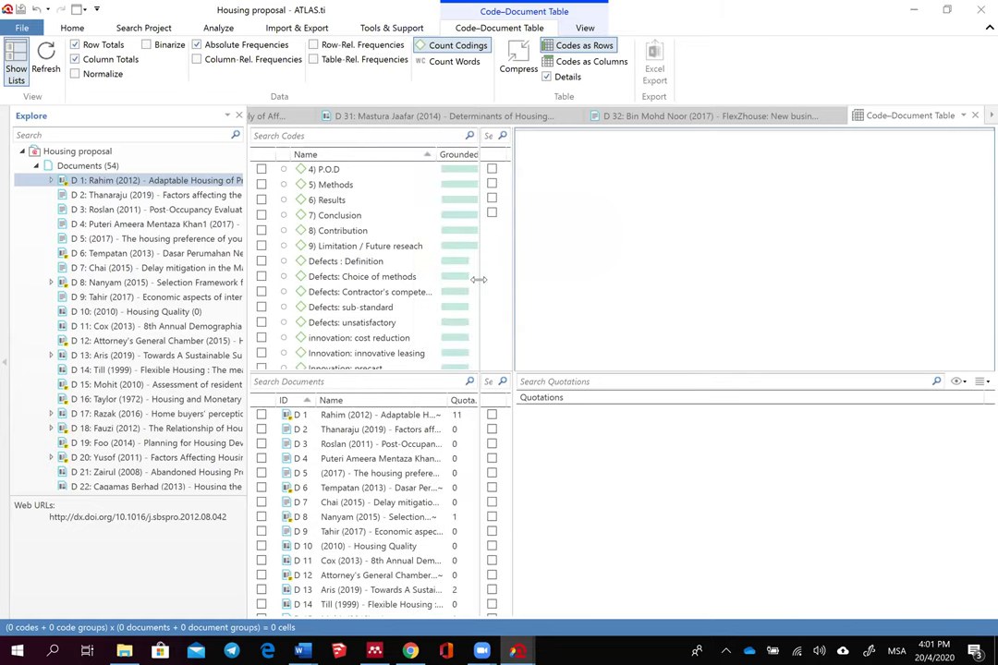
click(261, 260)
click(262, 276)
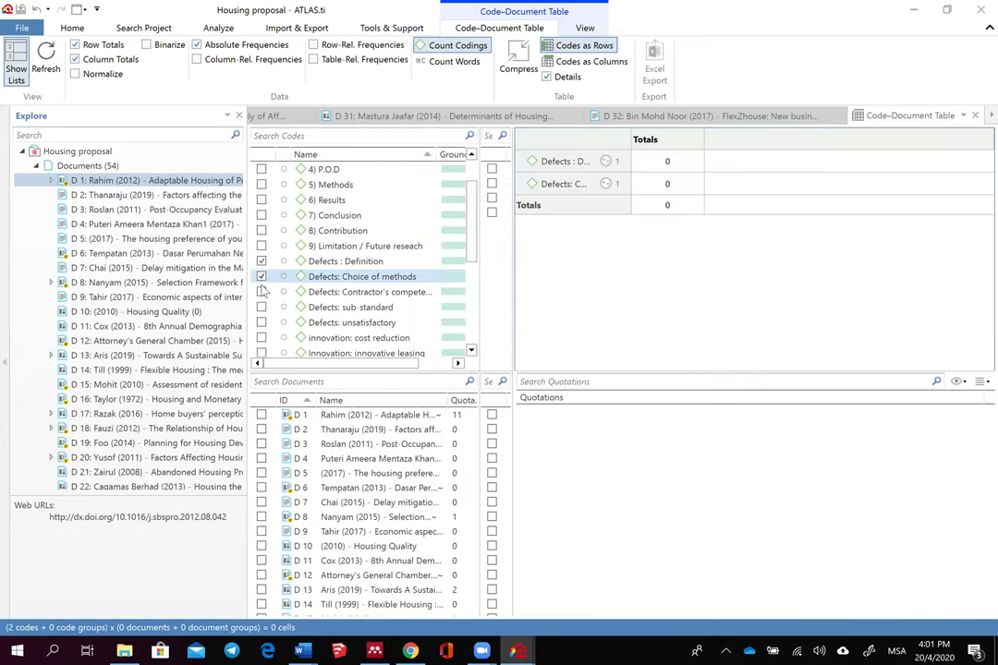
click(261, 292)
click(262, 306)
click(261, 322)
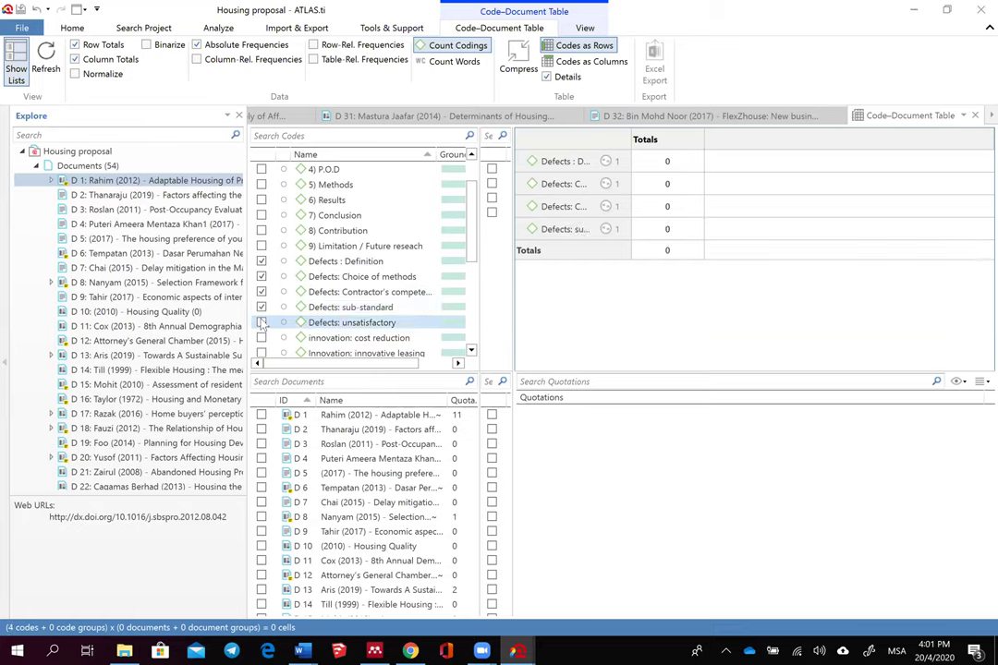
Step: Add the four innovation codes as table rows: cost reduction, innovative leasing, precast and process
scroll(263, 323, down, 2)
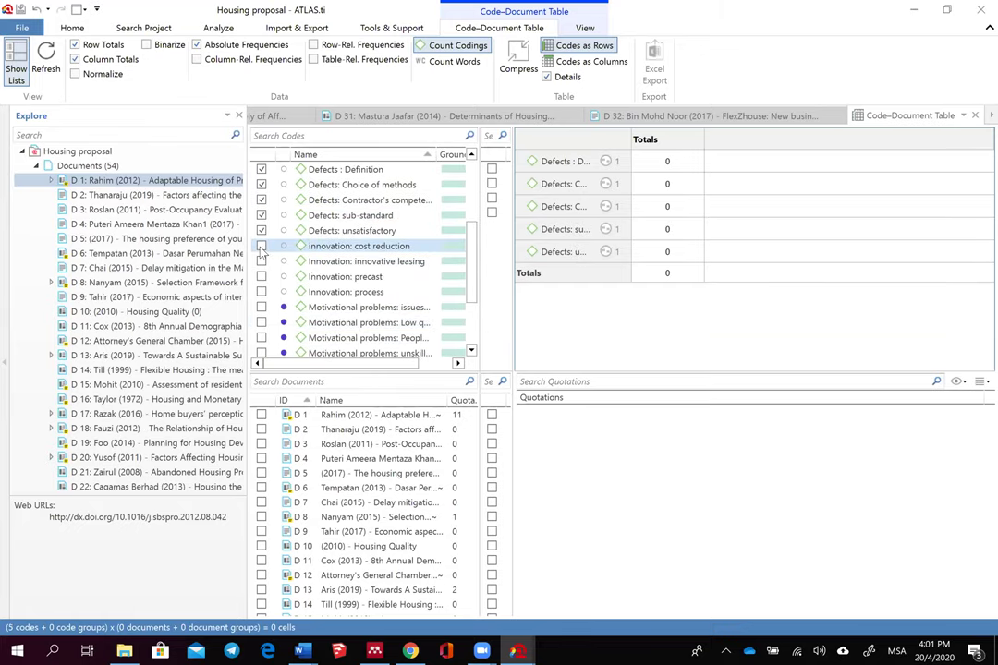
click(261, 246)
click(261, 261)
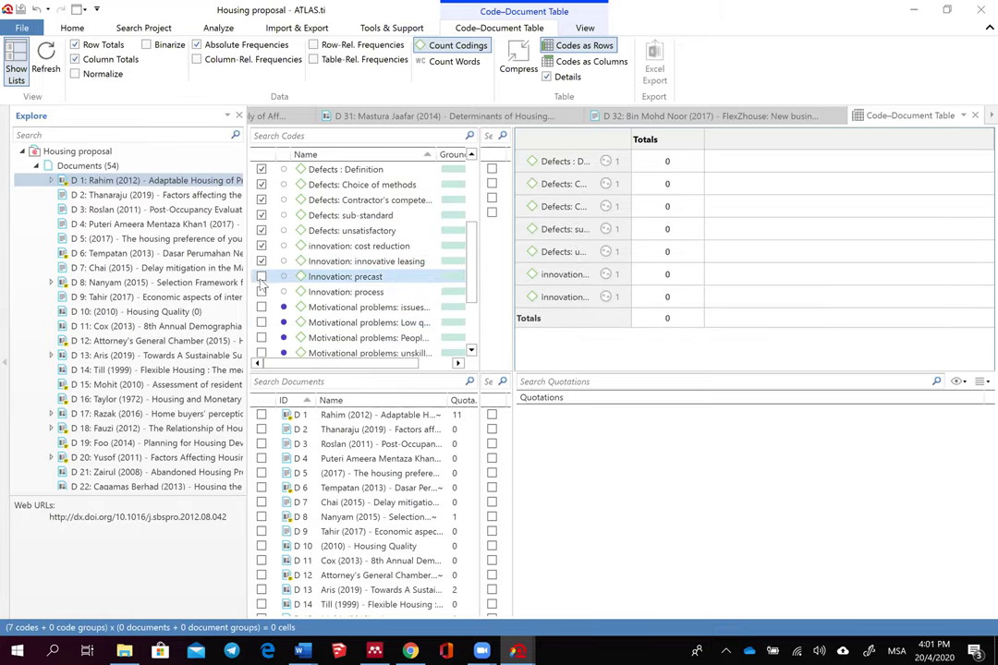
click(261, 292)
click(262, 276)
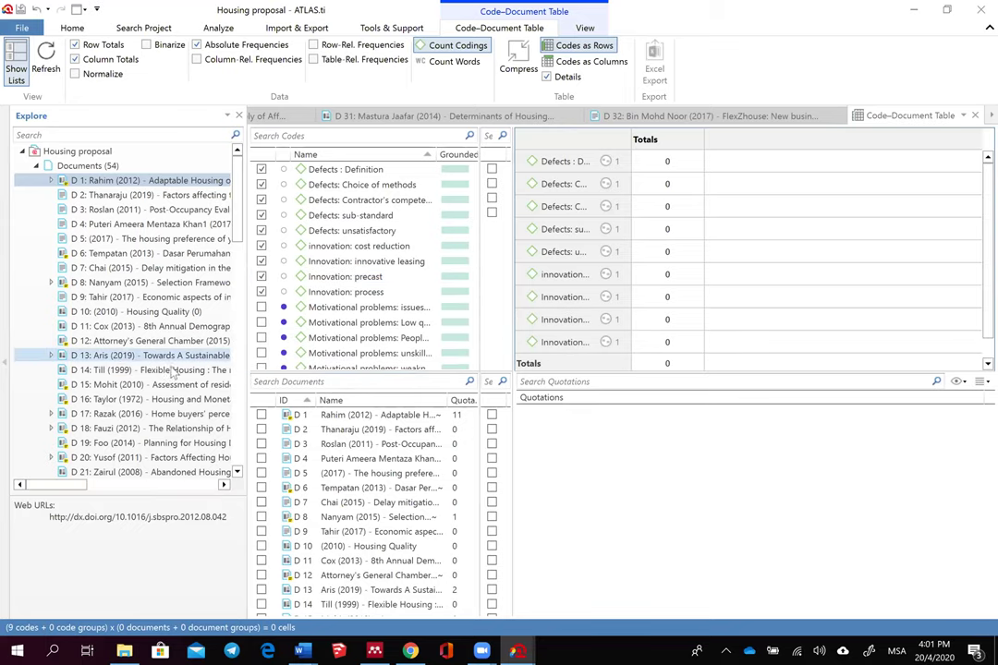
Step: Add documents D 1, D 8, D 13, D 17 and D 18 as columns of the Code–Document Table
click(261, 415)
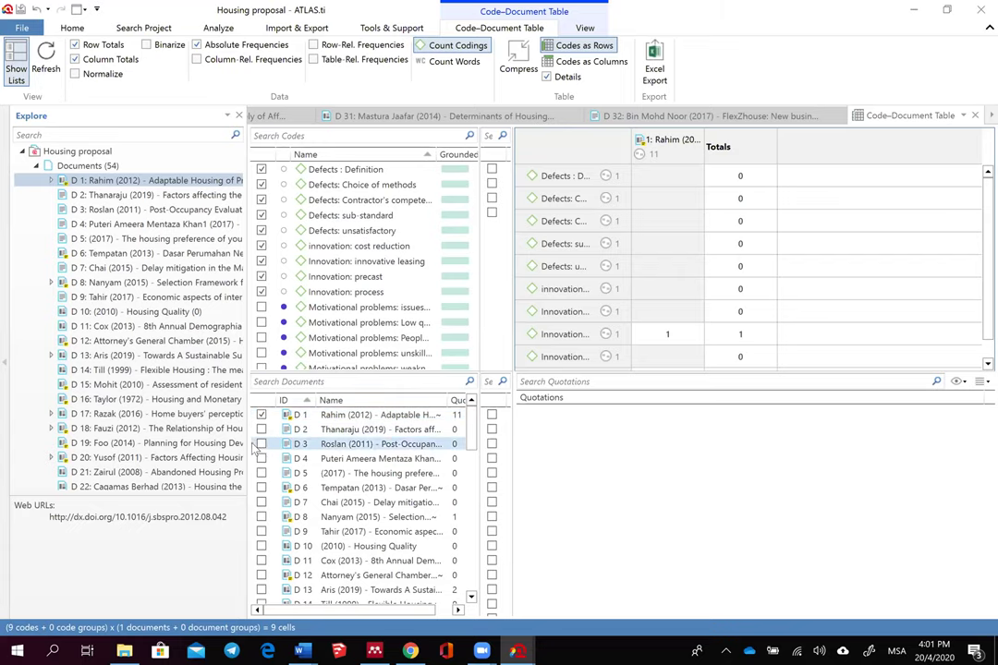
click(262, 519)
scroll(264, 527, down, 1)
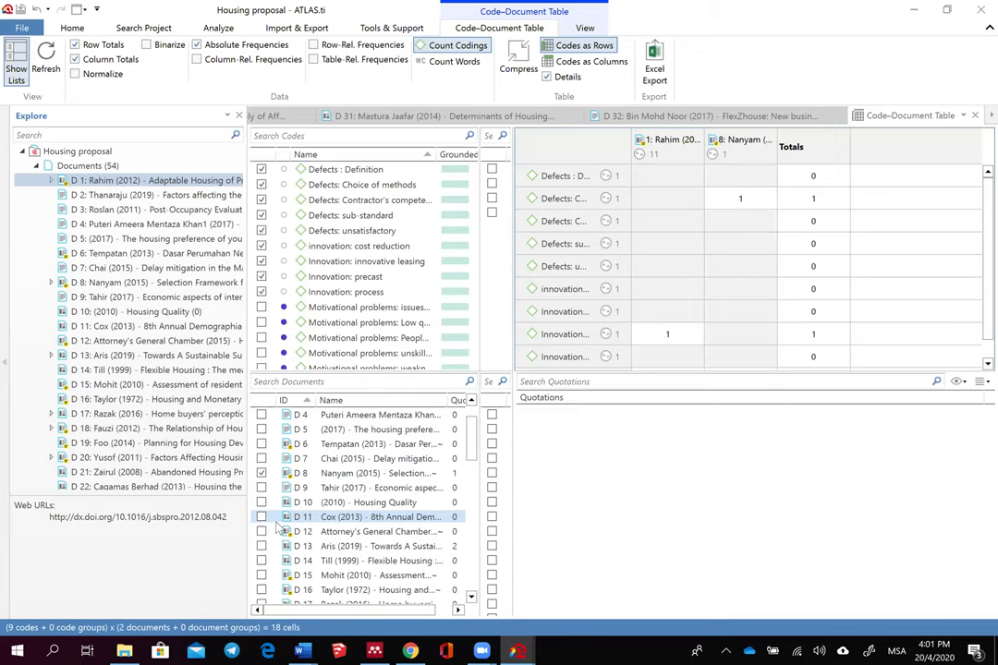
click(262, 546)
scroll(268, 550, down, 2)
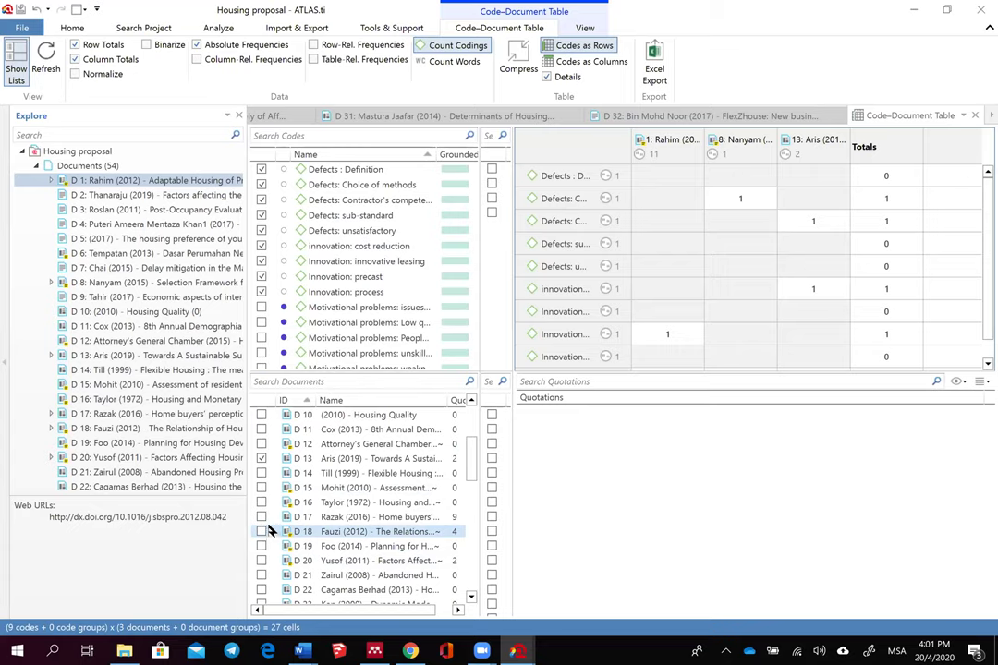
click(262, 517)
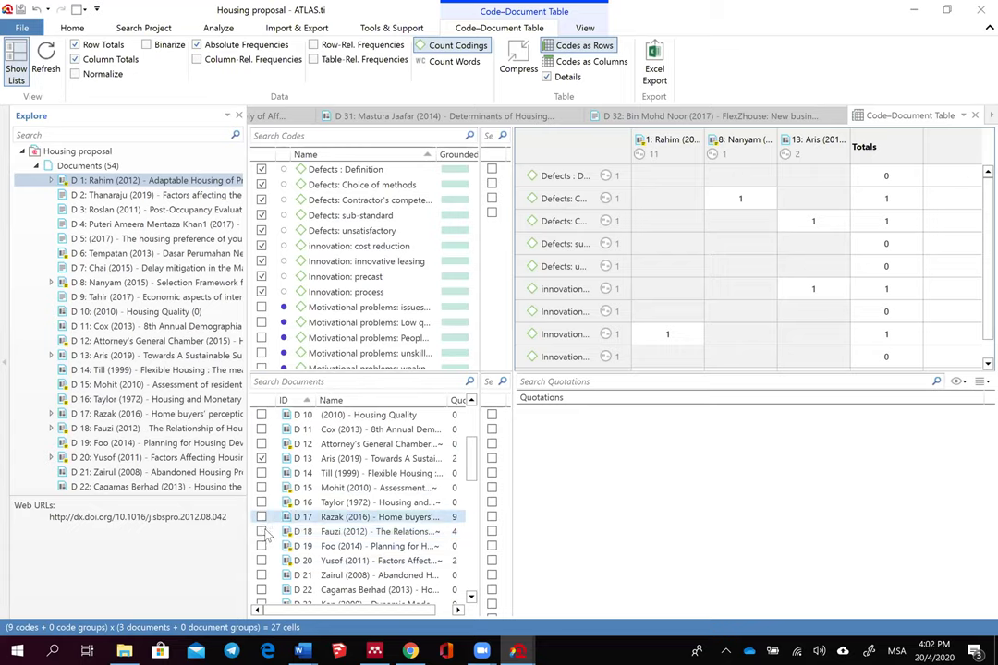
click(262, 531)
Step: Add the remaining coded documents D 20 and D 38 as columns of the Code–Document Table
scroll(263, 536, down, 2)
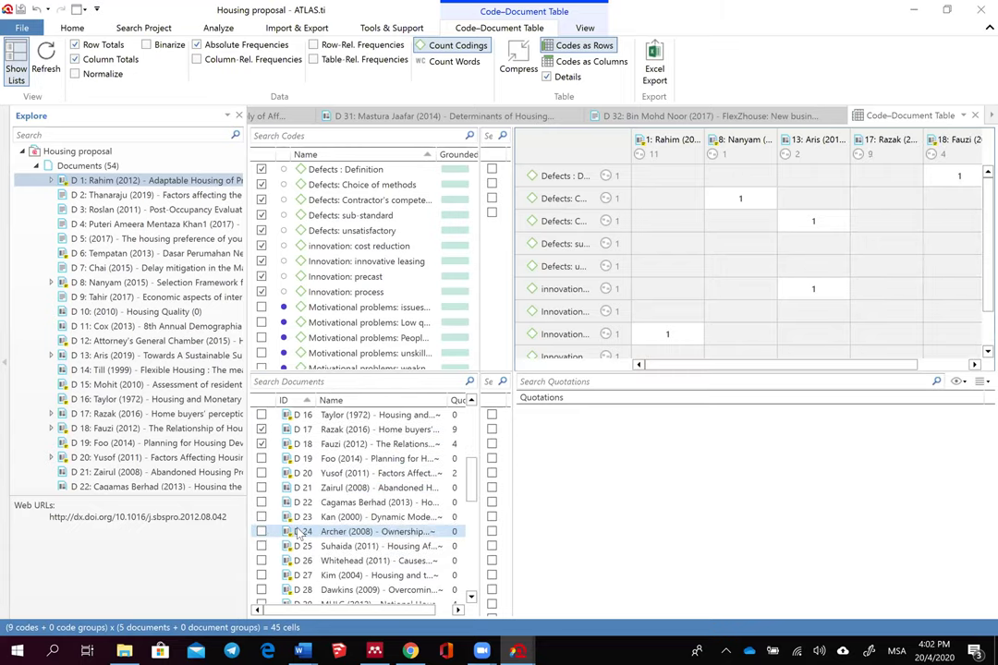
click(262, 473)
scroll(268, 480, down, 1)
scroll(101, 452, down, 3)
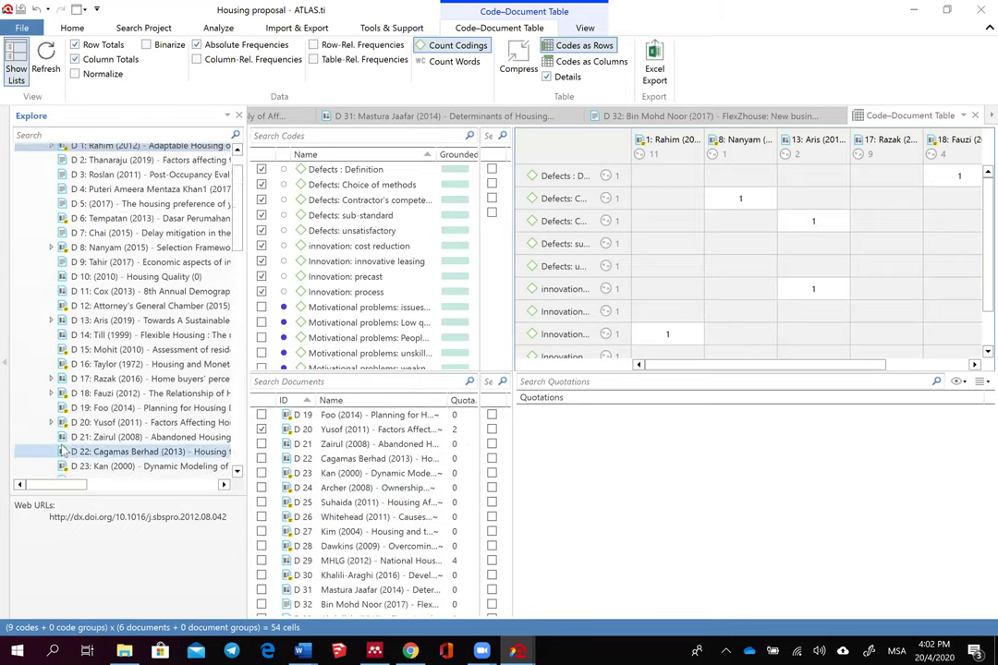
scroll(96, 469, down, 2)
scroll(129, 475, down, 2)
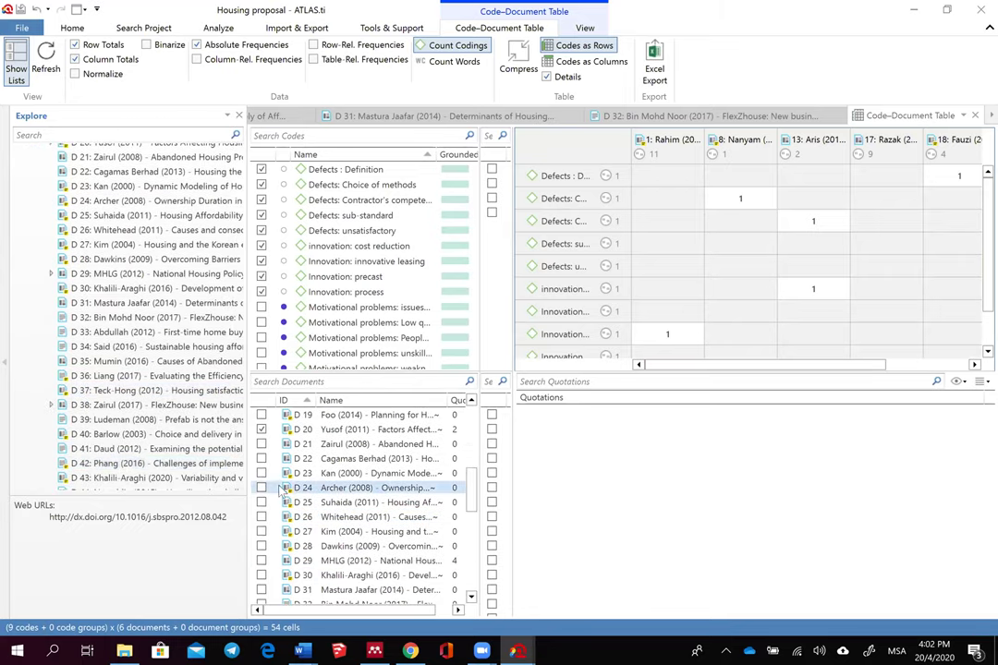
scroll(328, 504, down, 3)
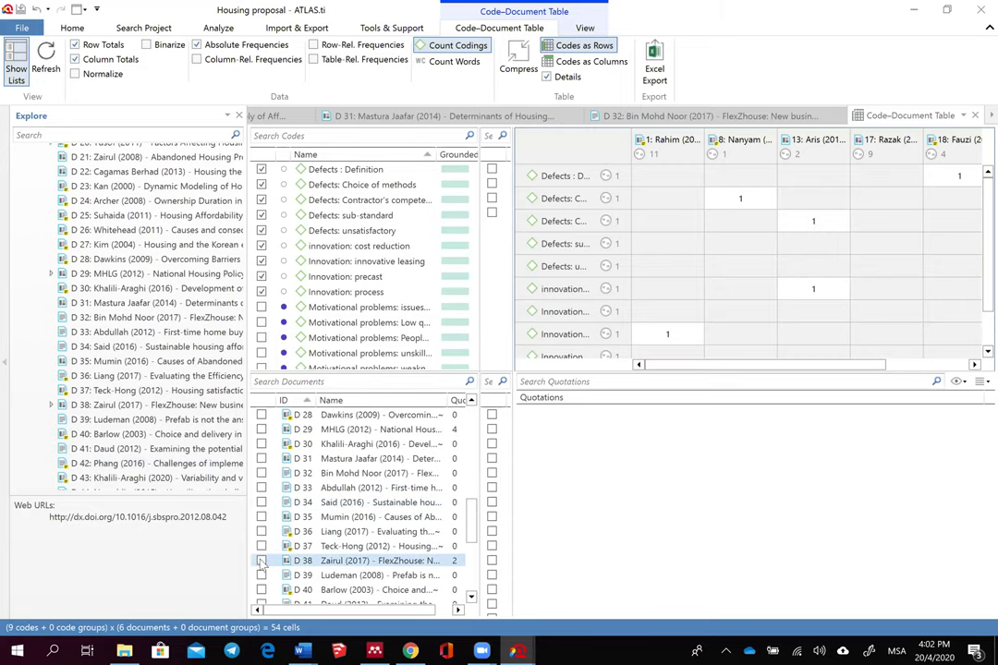
scroll(124, 418, down, 2)
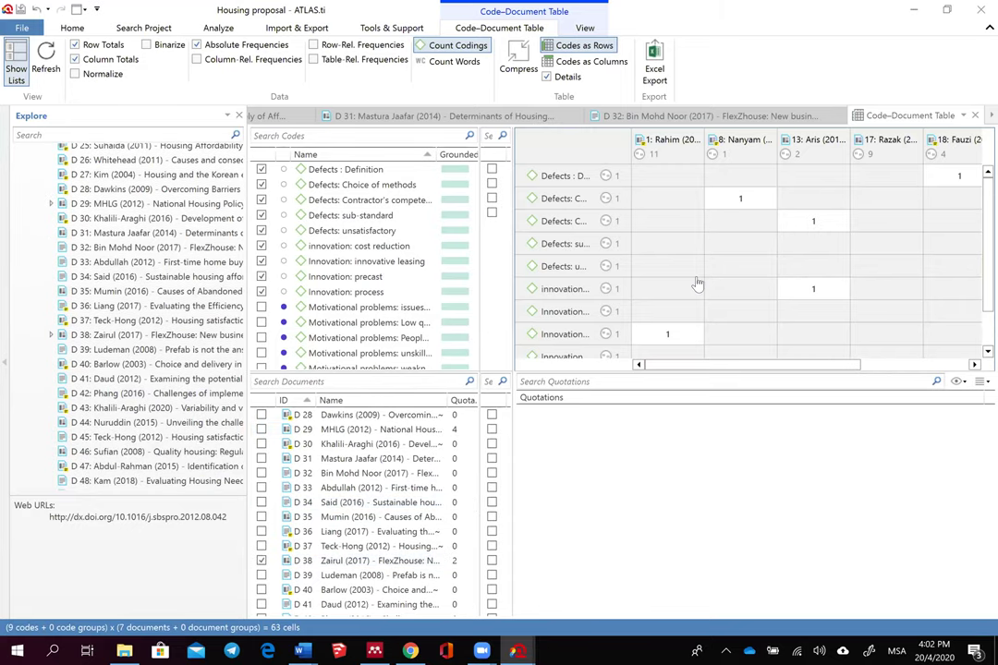
Step: List the quotations behind the table's grand total and open their export to Excel
drag(667, 368, 779, 367)
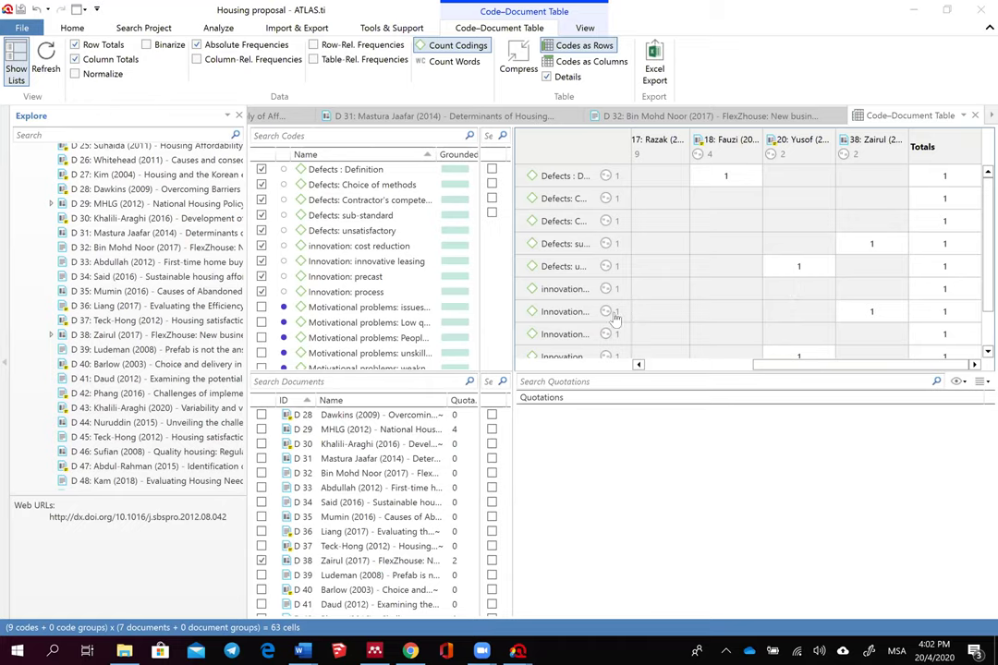
scroll(739, 249, down, 2)
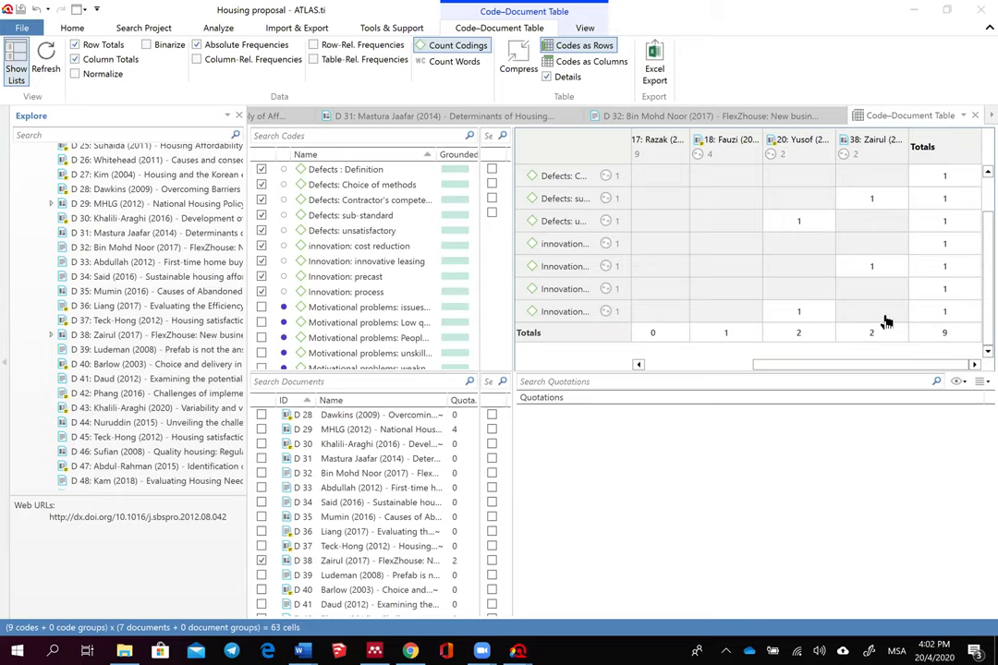
click(949, 334)
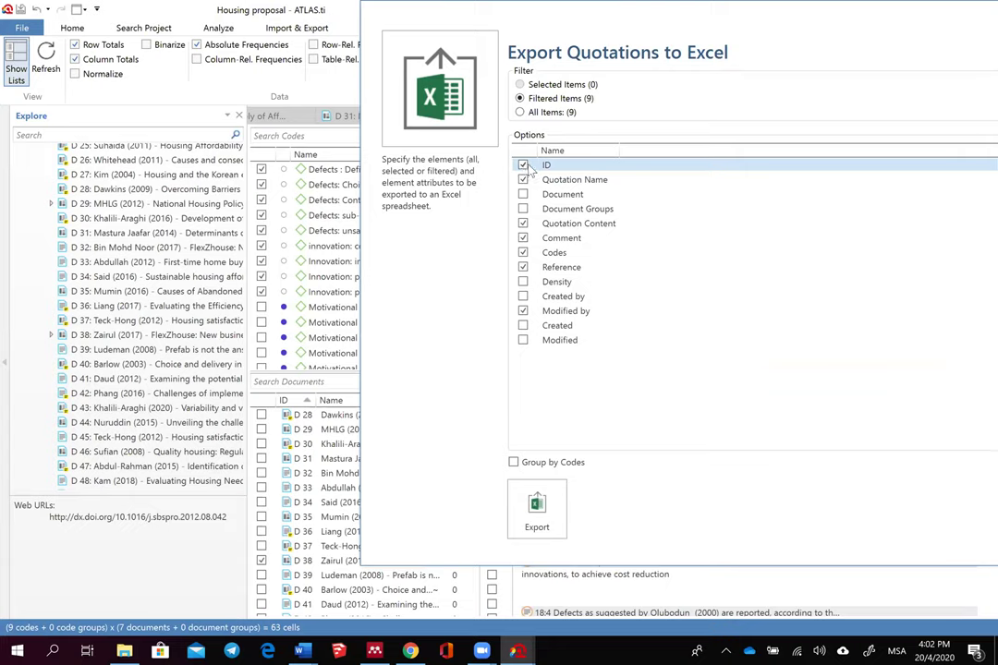
Step: Exclude ID, Comment, Reference and Modified by from the quotation export, keeping only Quotation Name, Quotation Content and Codes
click(523, 165)
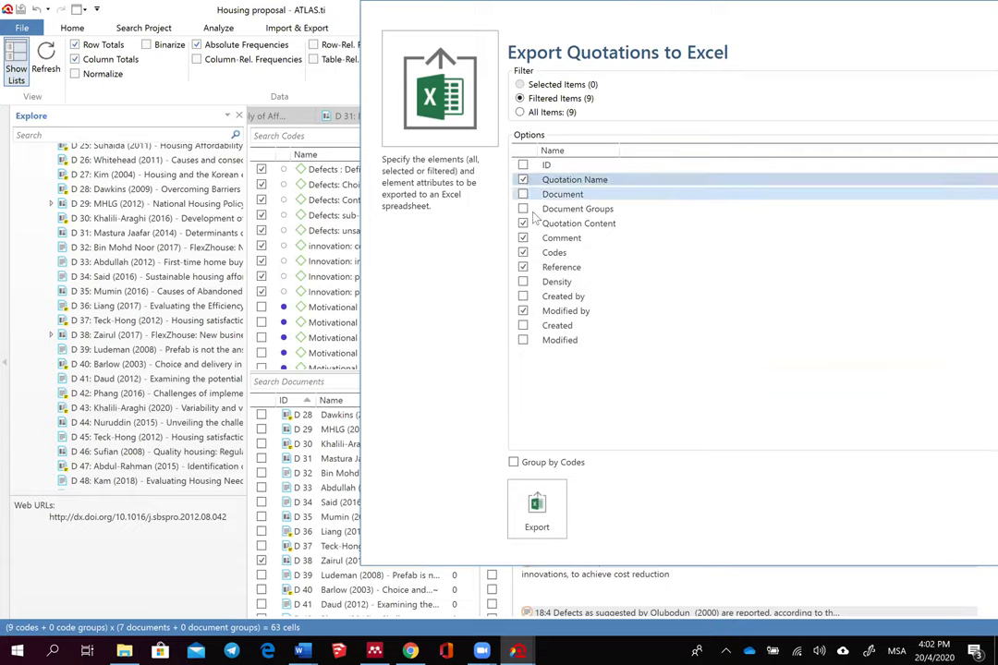
click(523, 238)
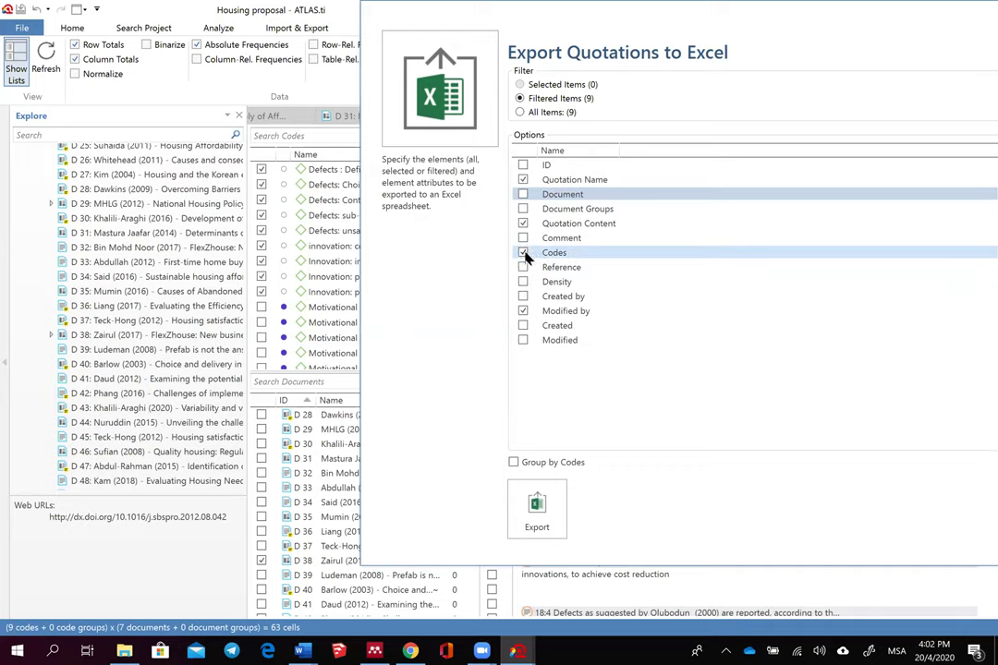
click(523, 313)
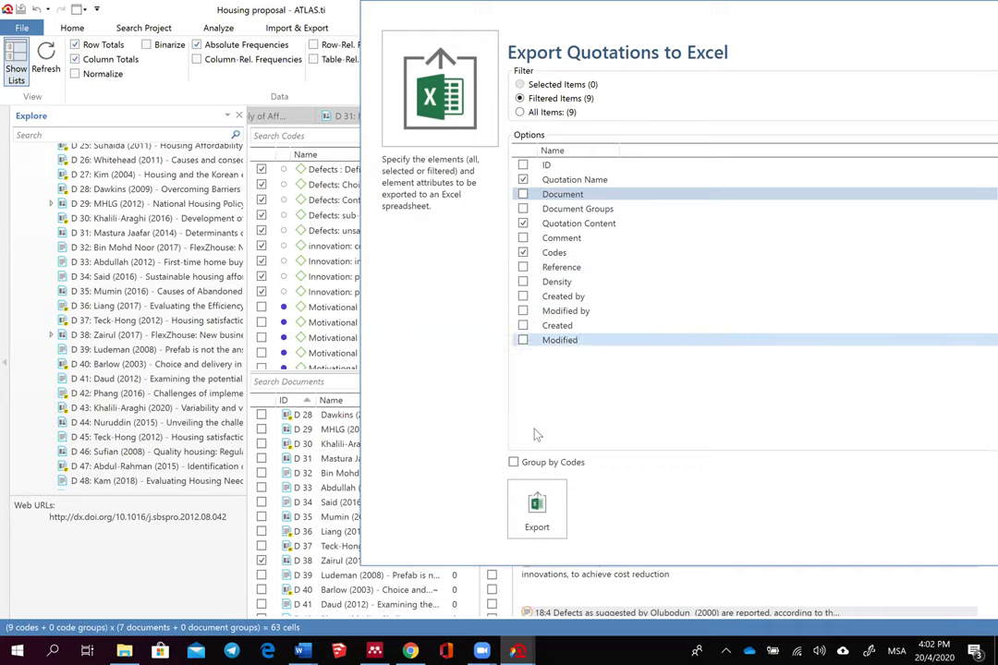
Step: Export the quotations to Excel grouped by codes, check the resulting report and close it
click(514, 464)
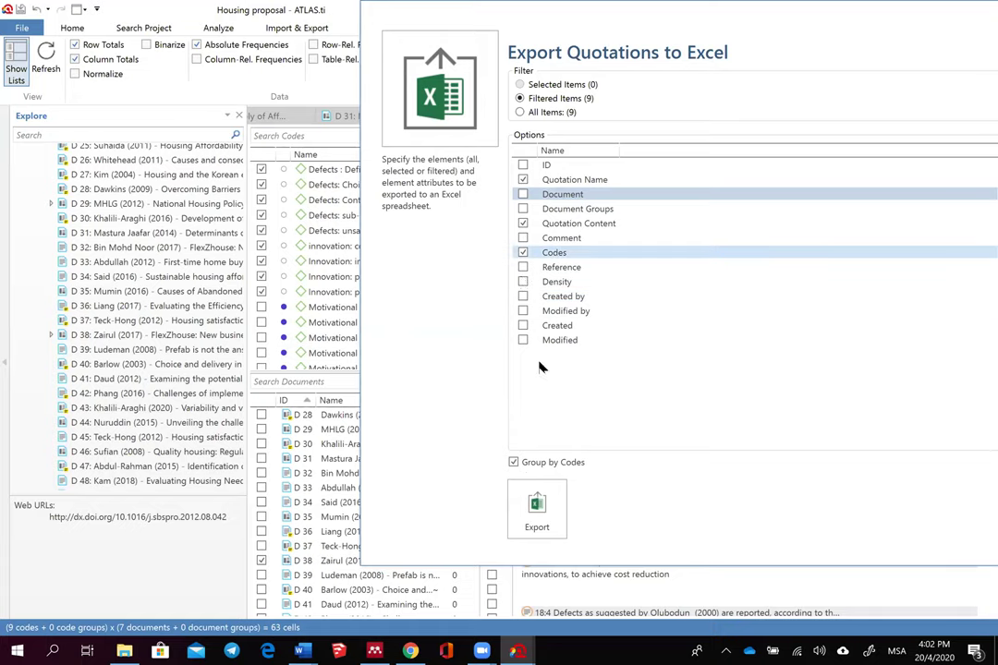
click(529, 520)
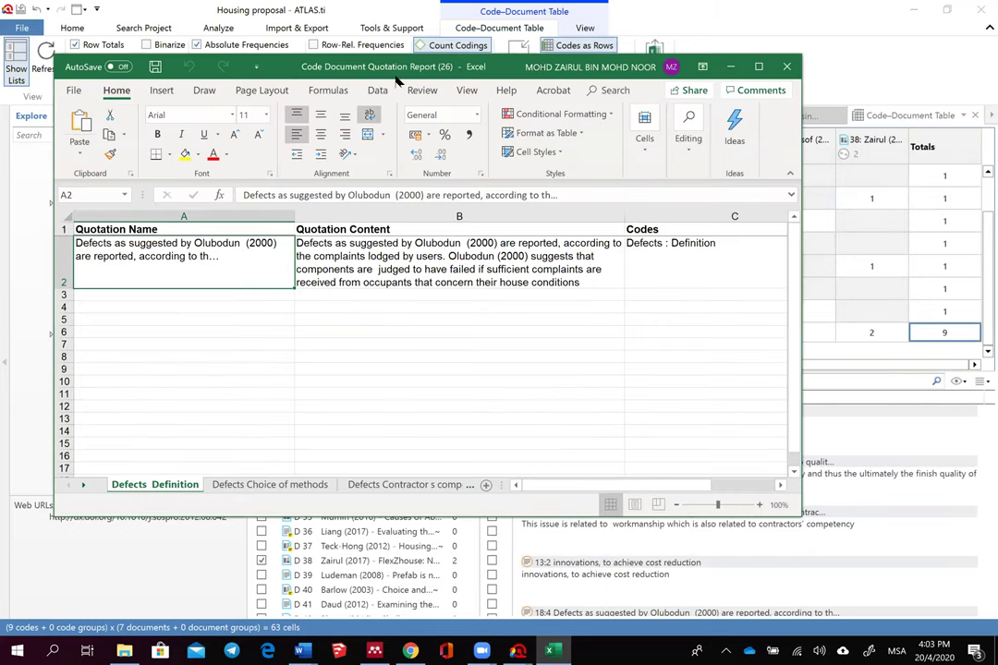
drag(418, 66, 630, 33)
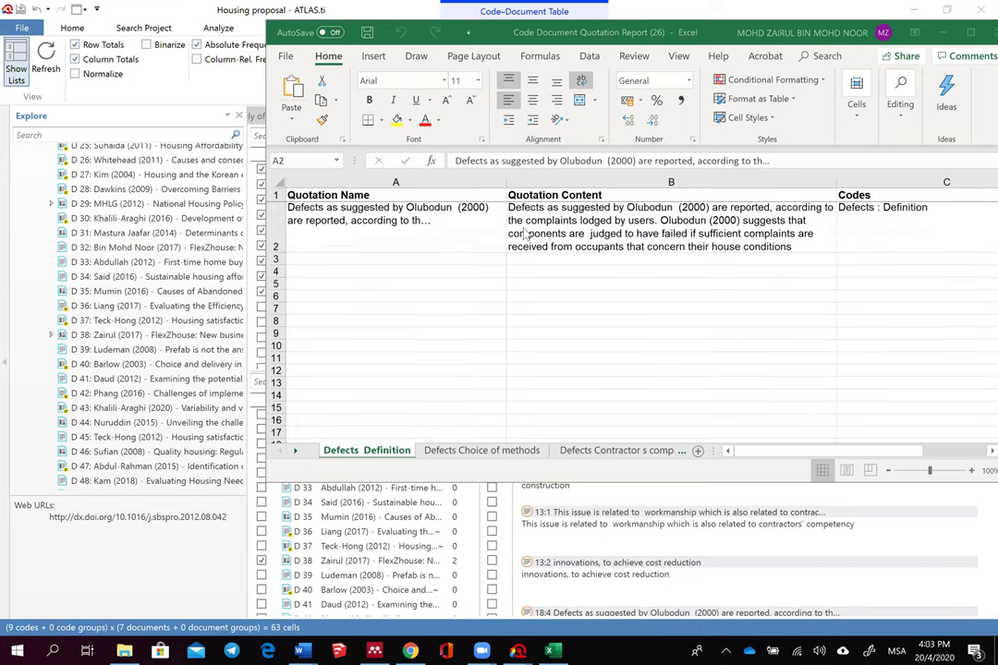
drag(552, 37, 390, 51)
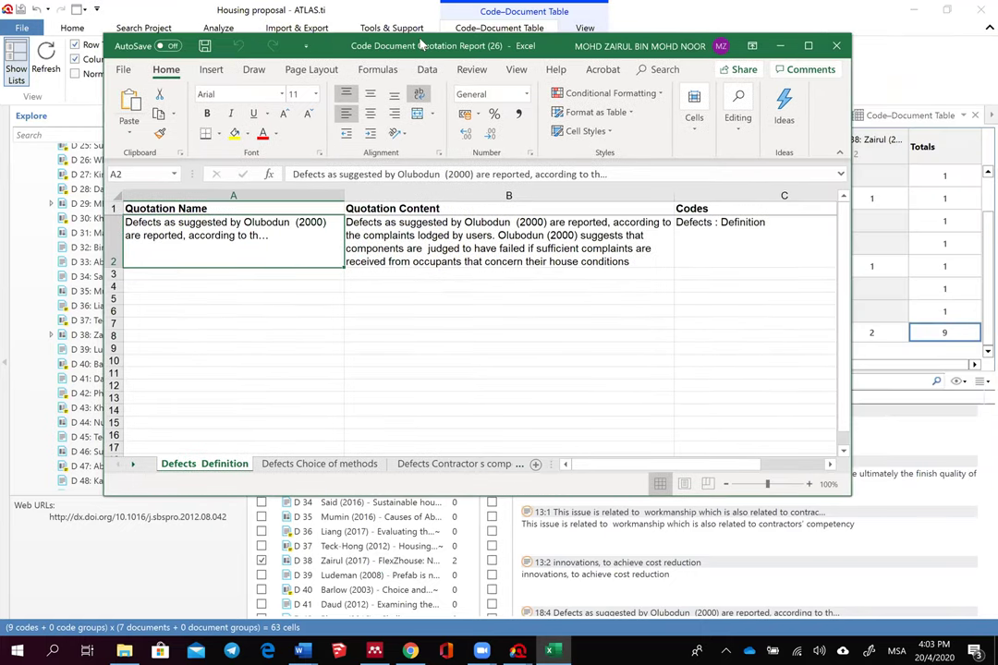
click(305, 45)
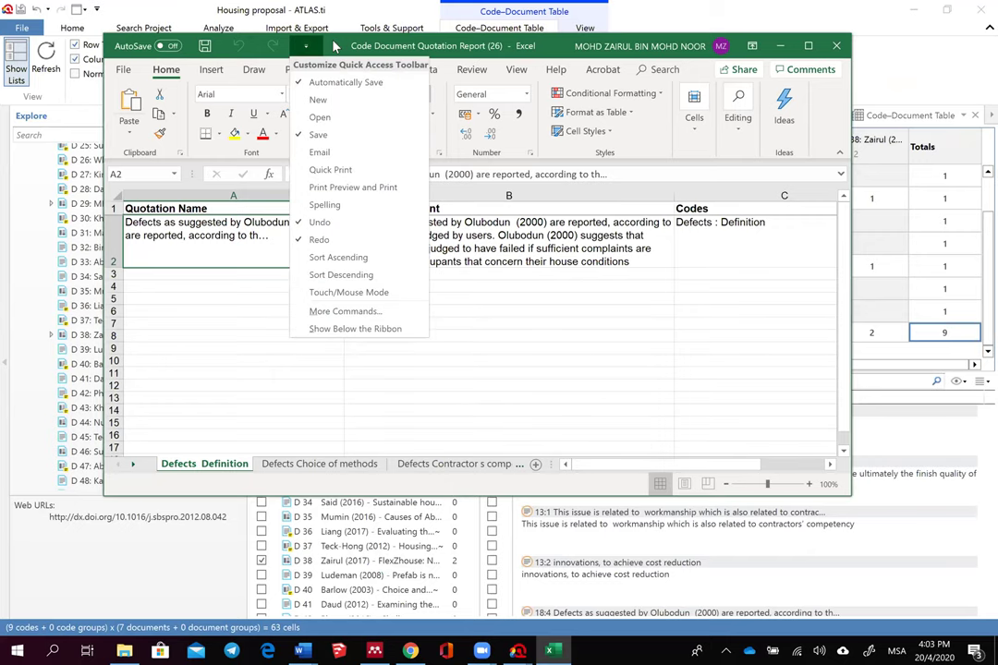
drag(334, 47, 313, 31)
key(alt+F4)
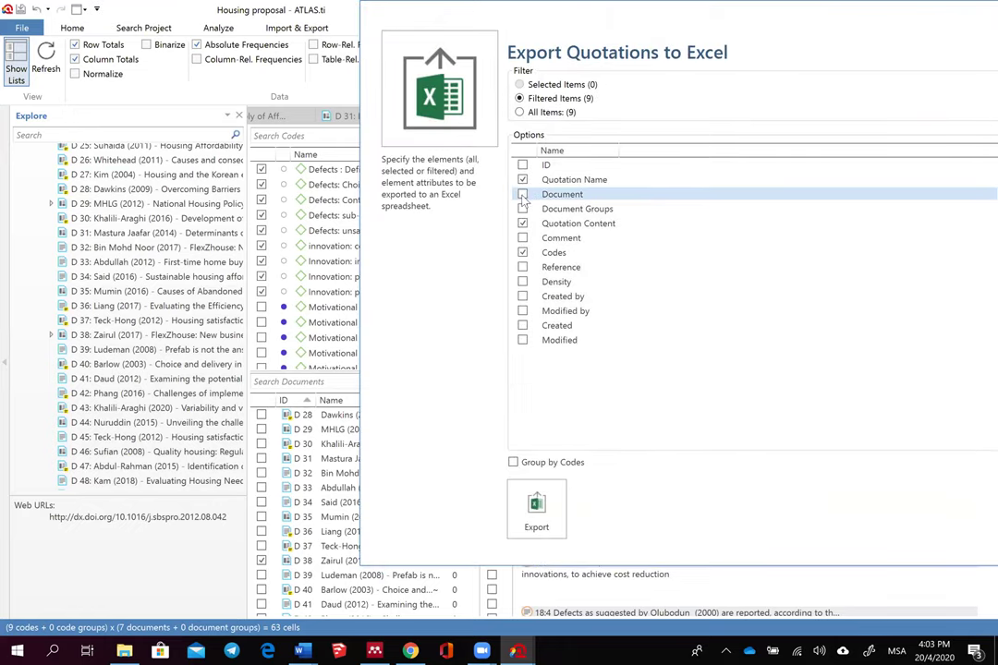
Step: Include Document and exclude Quotation Name in the quotation export, leave grouping by codes off, and export to Excel
click(522, 194)
click(522, 179)
click(516, 464)
click(514, 462)
click(534, 504)
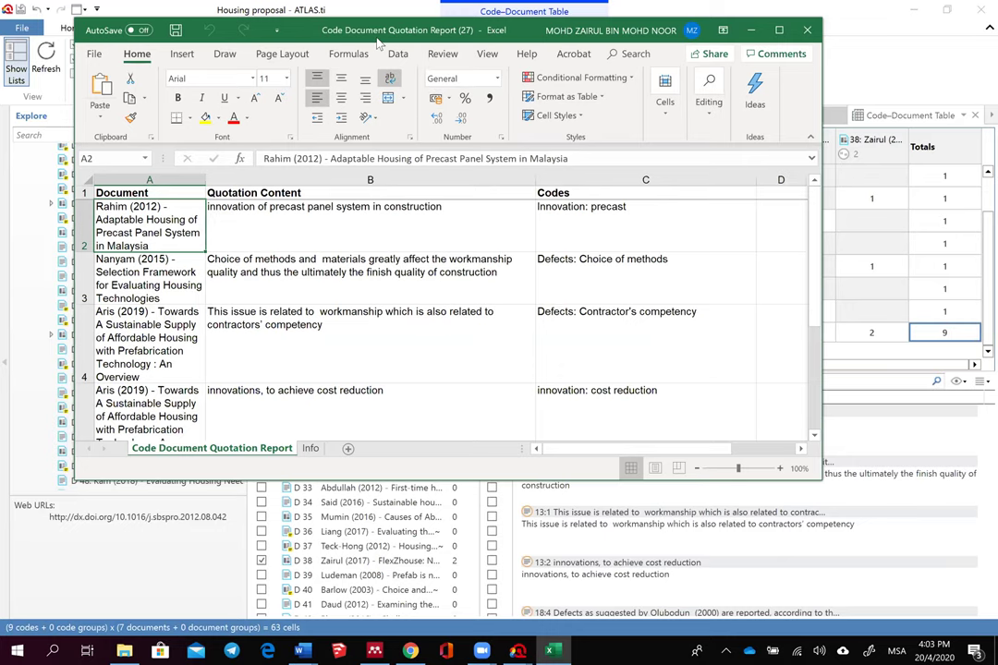
Step: Reposition the exported report's window and make it taller and narrower to show more quotation rows
drag(379, 42, 539, 29)
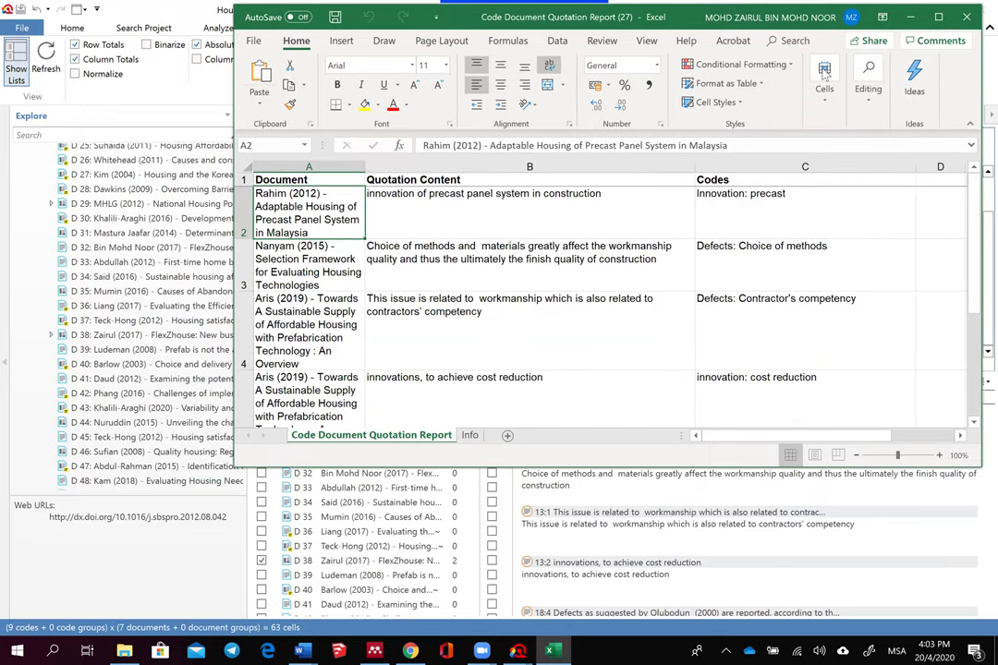
click(939, 17)
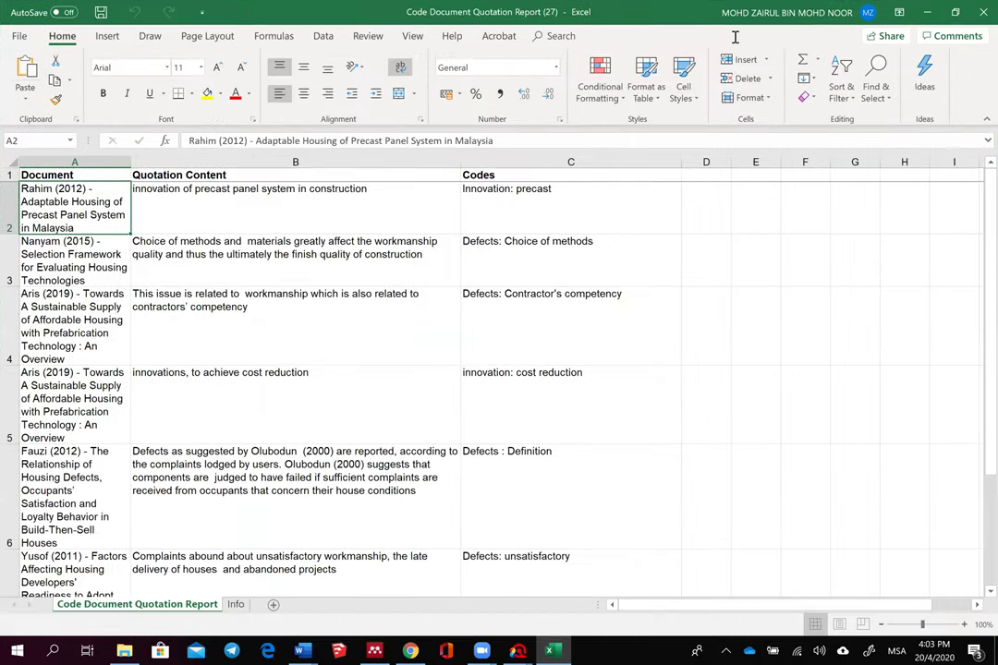
double_click(434, 13)
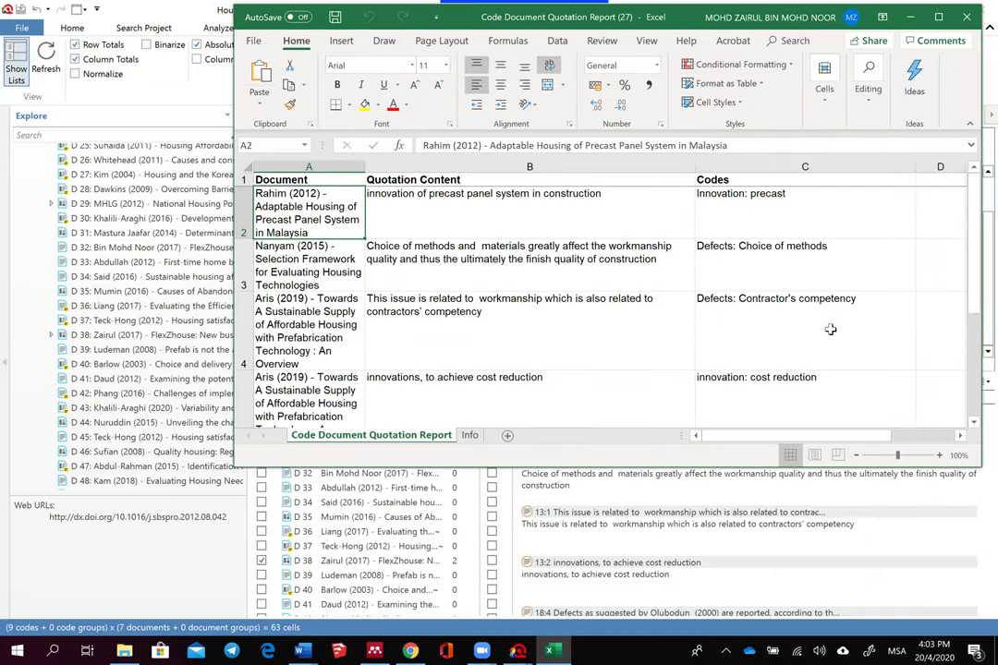
drag(481, 20, 508, 18)
drag(699, 19, 674, 20)
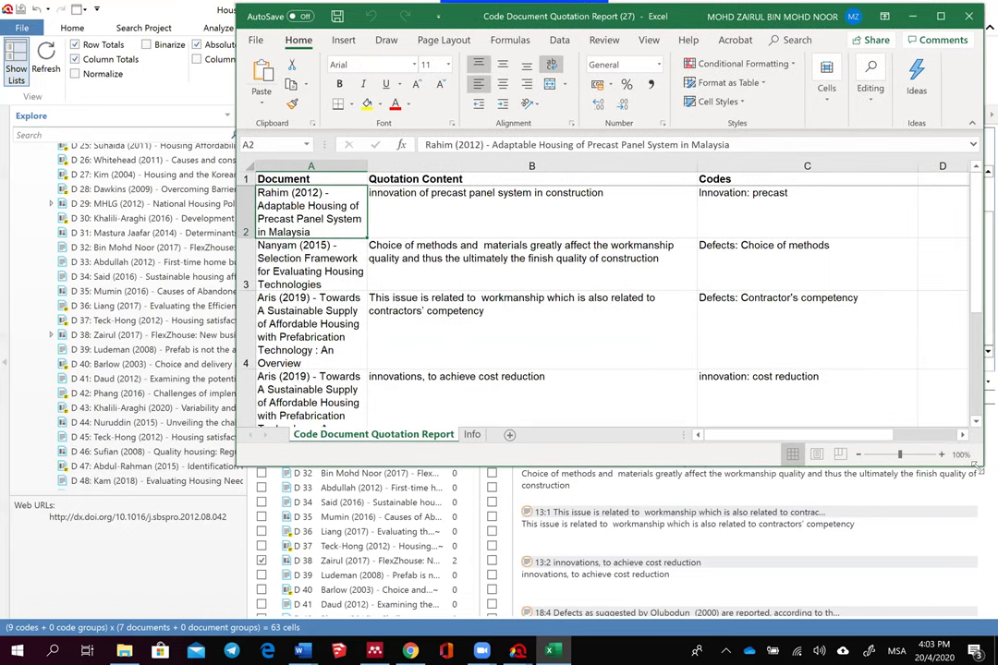
drag(982, 465, 890, 632)
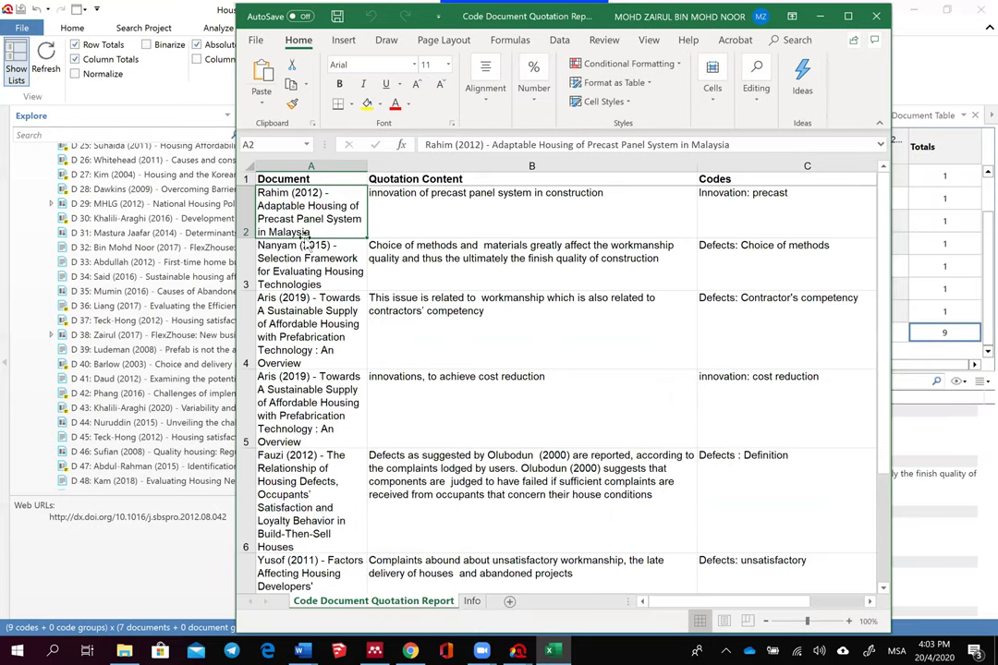
Step: Narrow the Quotation Content and Codes columns of the report and move its window aside
drag(303, 218, 263, 446)
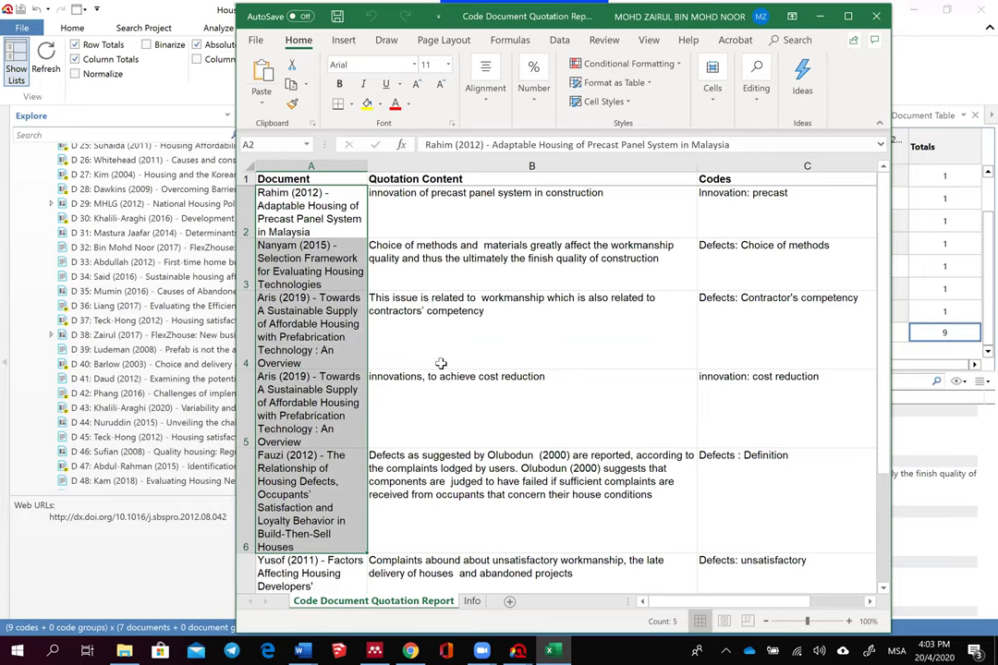
click(441, 364)
drag(696, 164, 483, 165)
drag(704, 166, 586, 179)
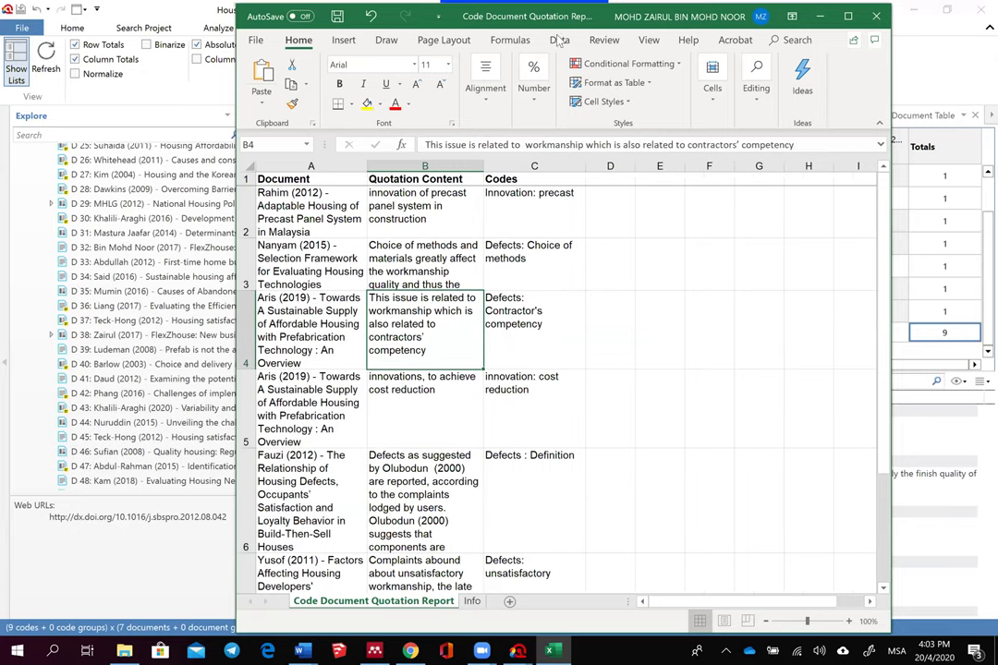
drag(672, 17, 800, 13)
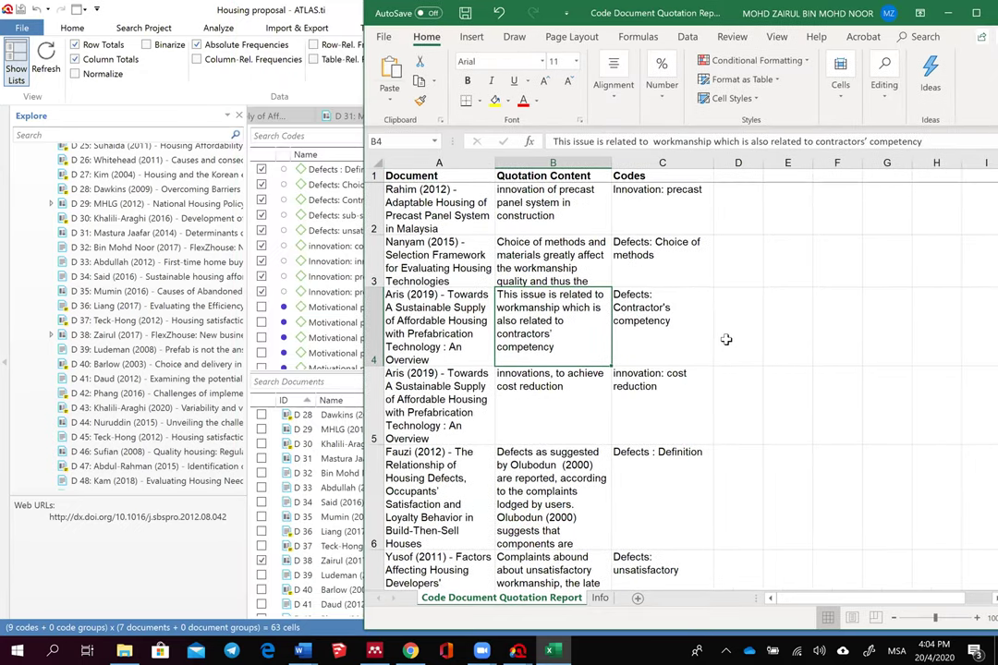
Step: Review the document, quotation content and code entries in the exported report's rows
click(726, 341)
scroll(726, 351, down, 1)
scroll(594, 428, up, 1)
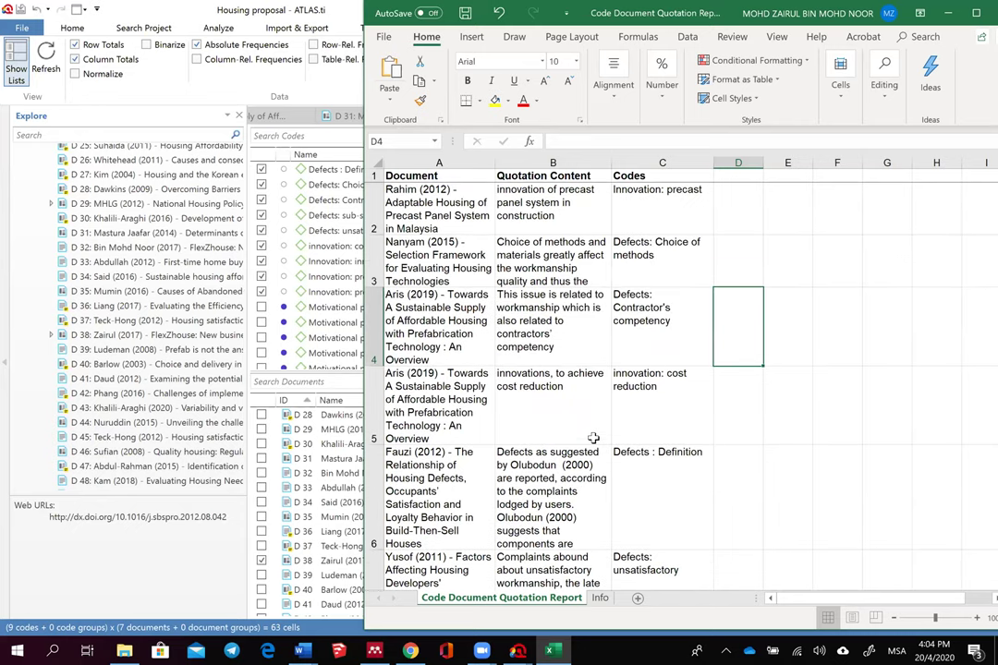
click(537, 507)
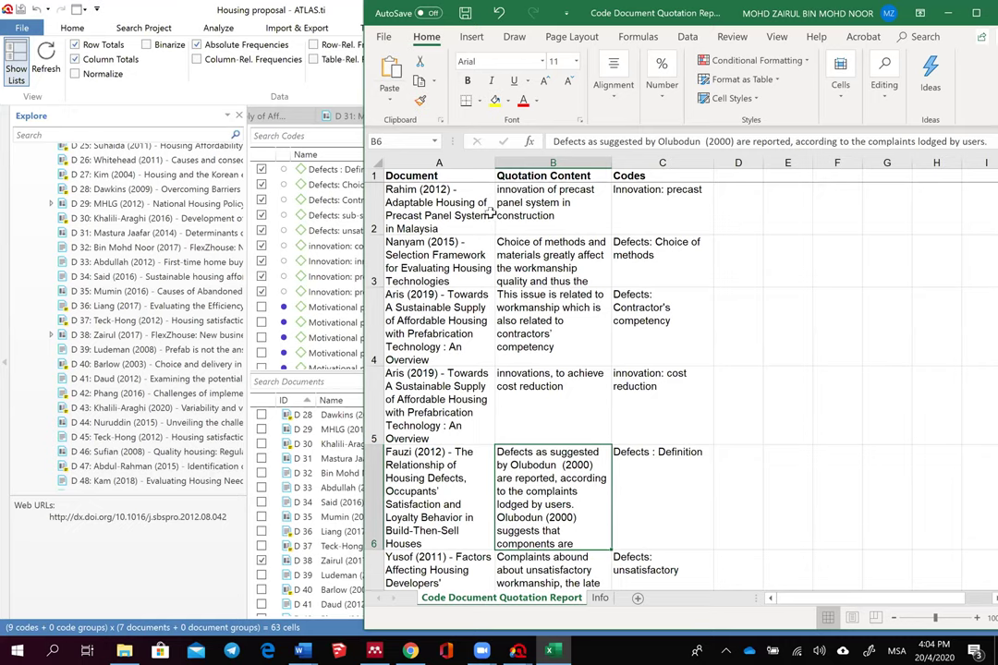
click(430, 203)
click(701, 199)
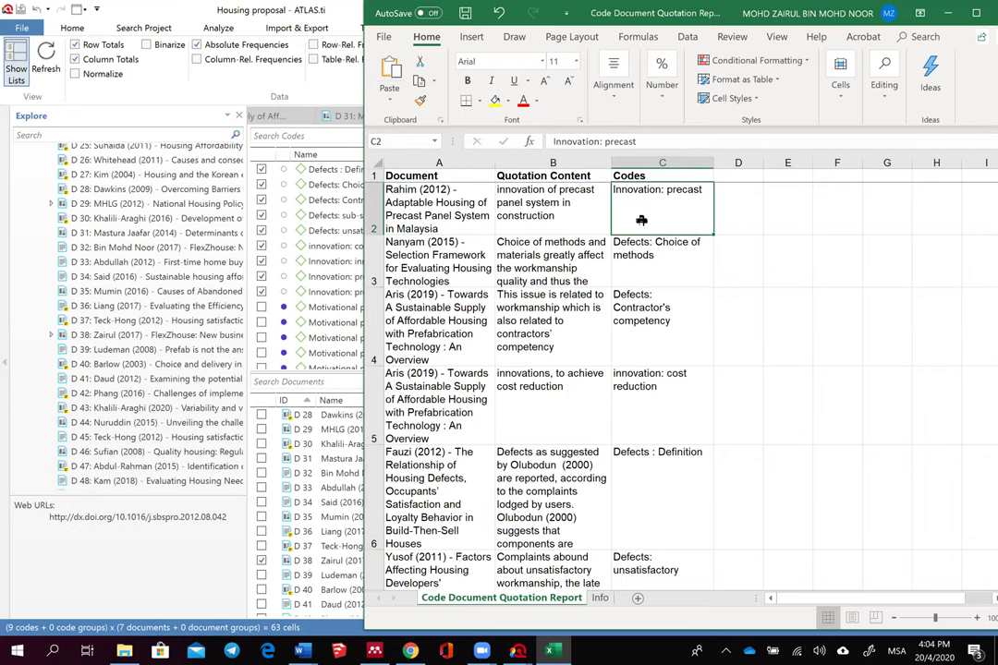
click(542, 322)
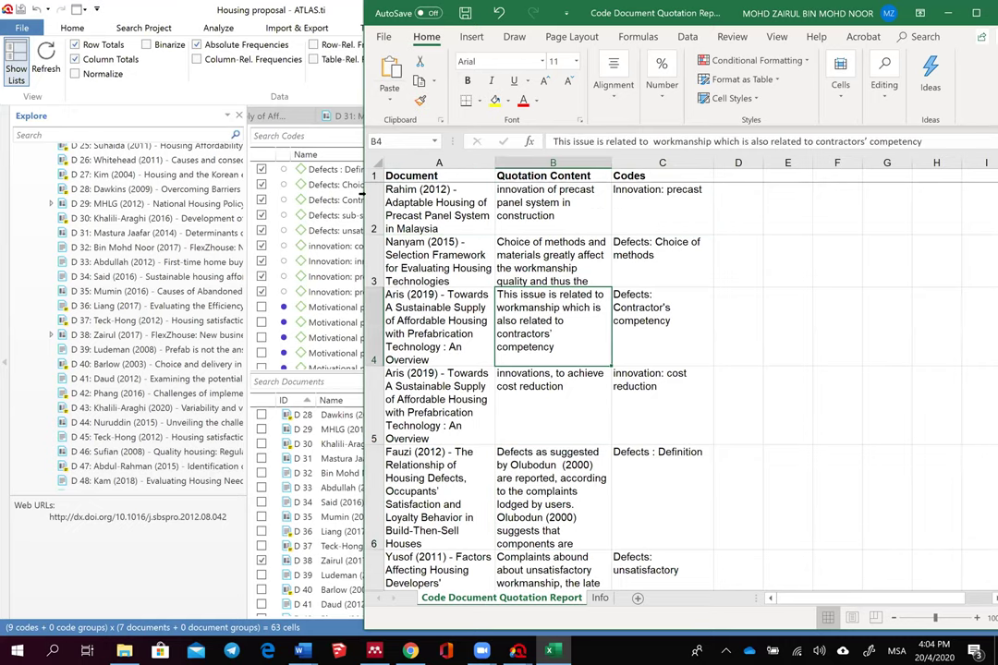
Step: Copy the whole report table, including its headers, from A1 to C10
drag(396, 176, 615, 505)
scroll(660, 528, down, 1)
scroll(660, 528, down, 1)
right_click(685, 518)
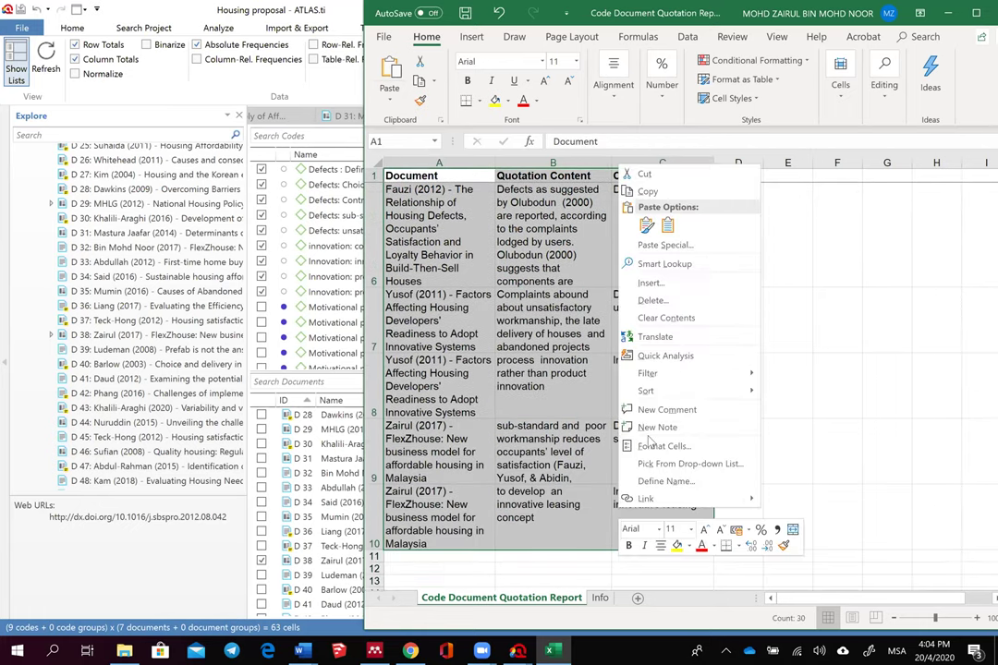
click(711, 191)
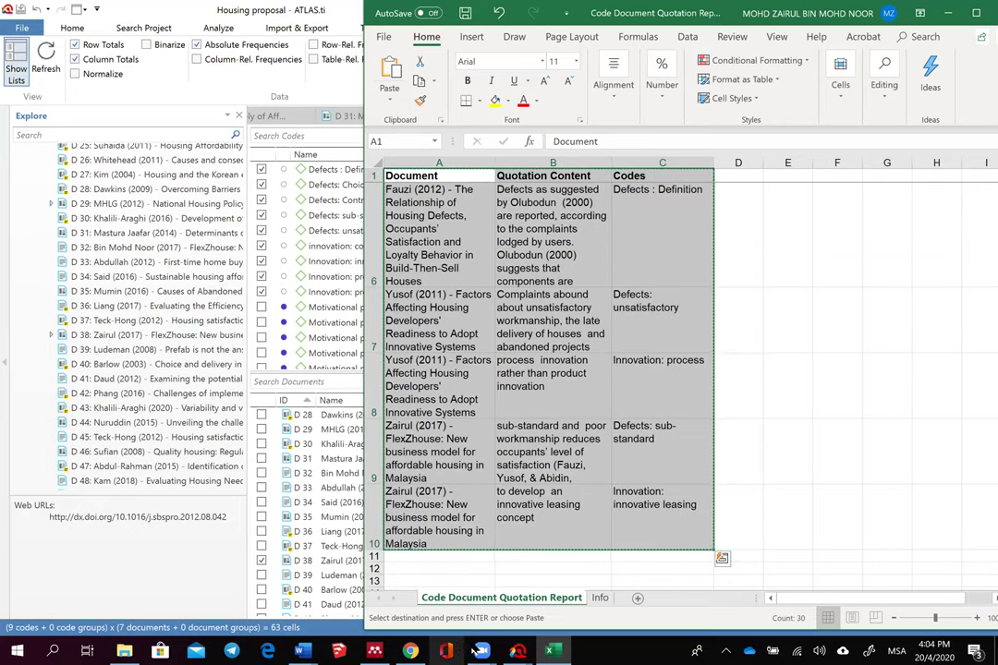
Step: Switch to the Word literature review on defects and paste the copied table as a picture below the paraphrased paragraph
mouse_move(299, 651)
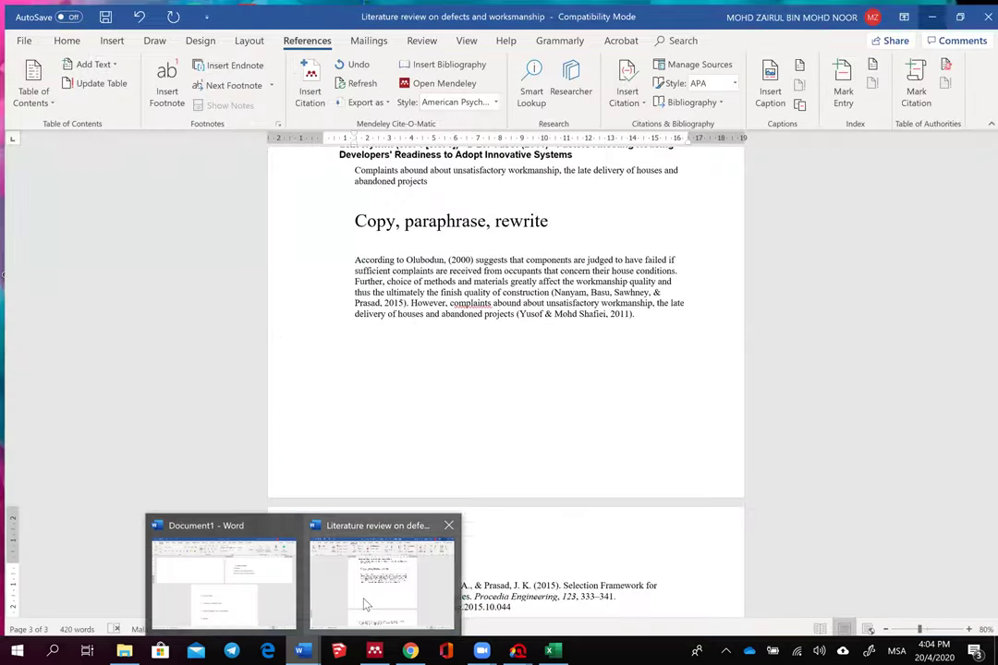
click(366, 606)
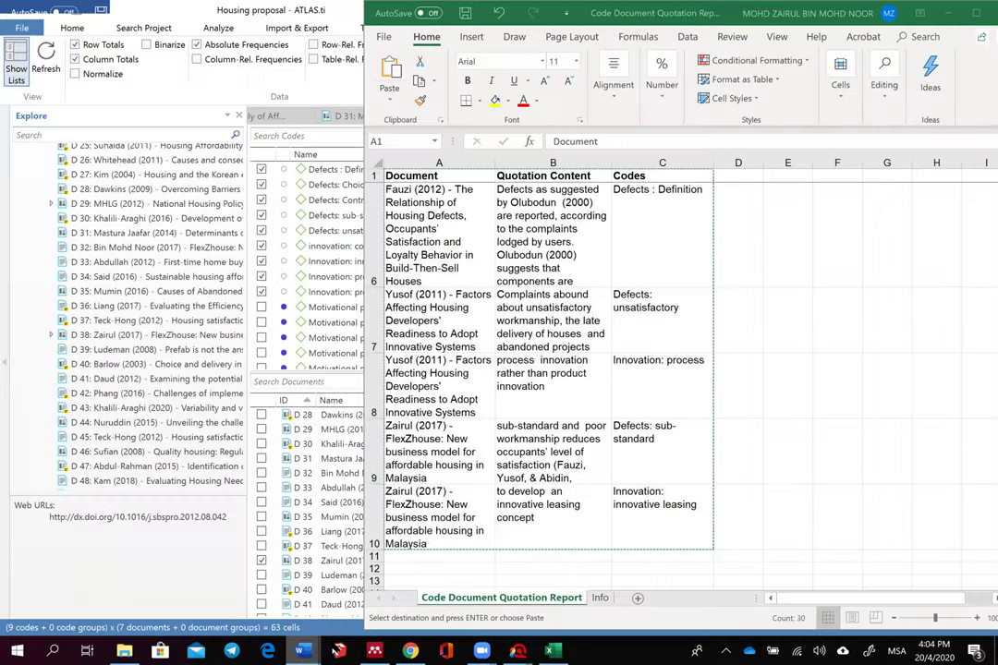
click(418, 347)
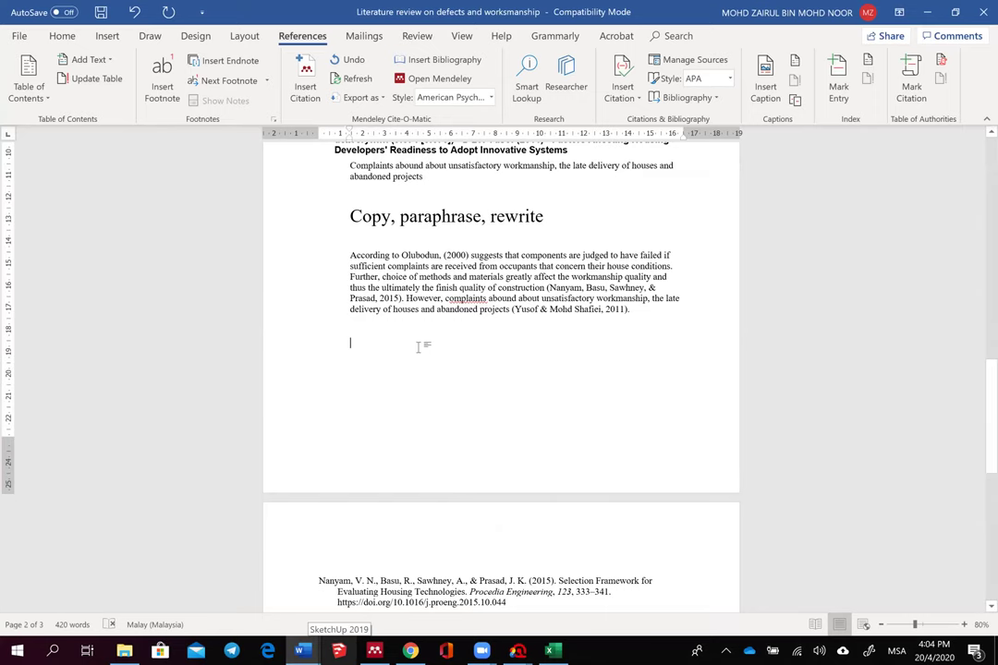
right_click(418, 348)
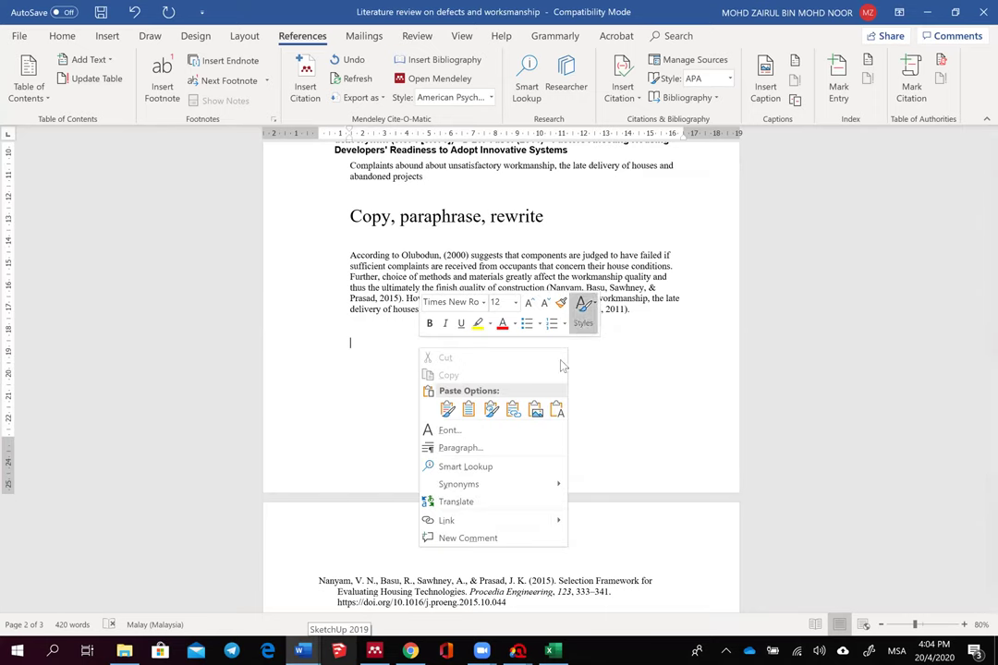
click(535, 409)
scroll(647, 370, up, 3)
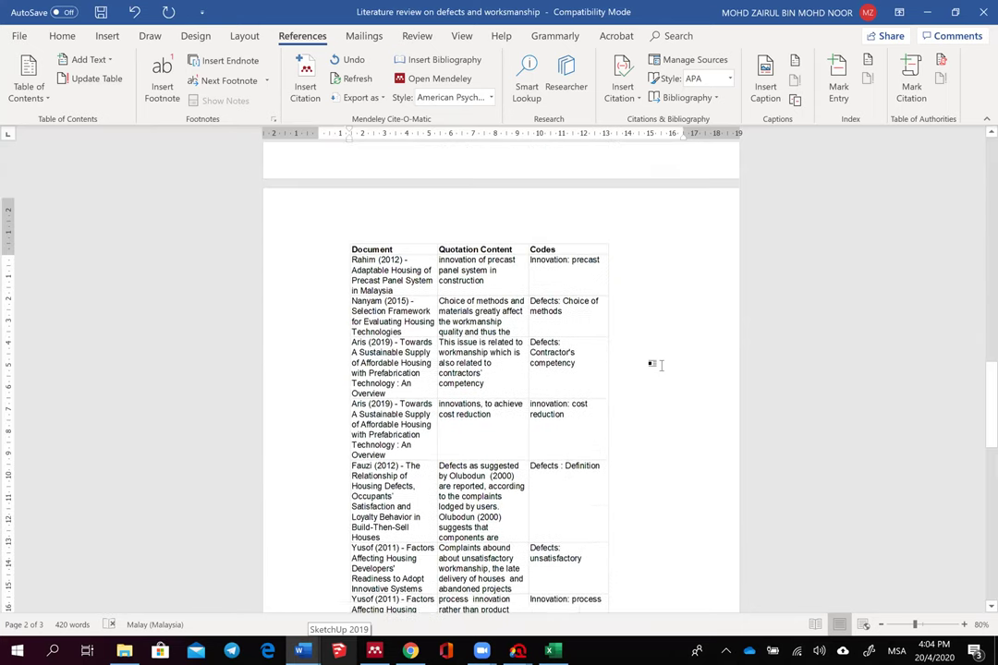
Step: Review the table of documents, quotation content and codes in the literature review document from its header to its last row
scroll(438, 472, down, 3)
scroll(363, 457, up, 1)
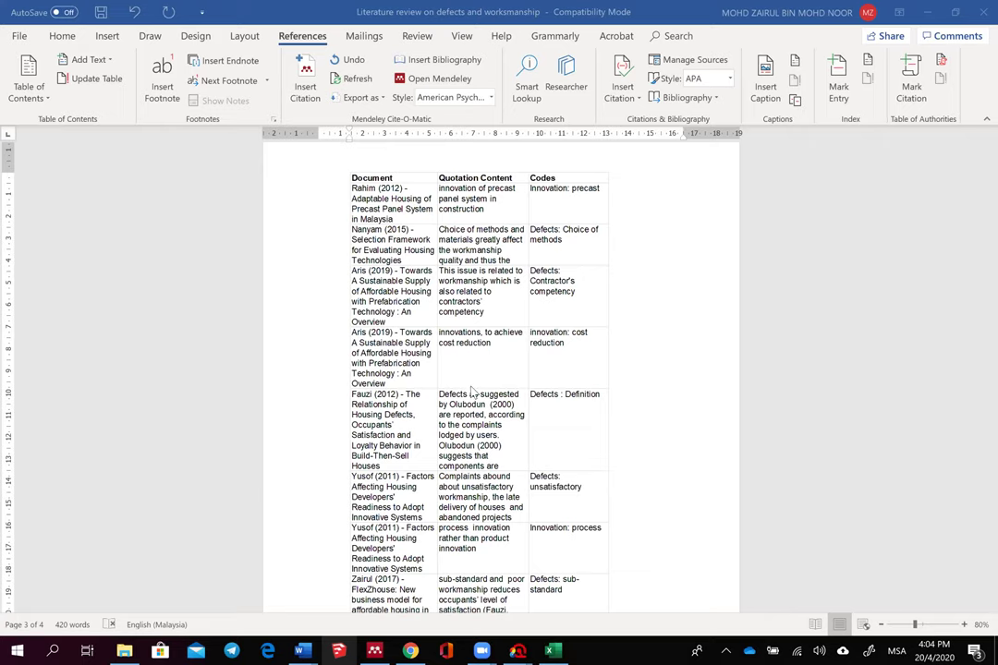
scroll(474, 360, up, 2)
scroll(476, 383, down, 2)
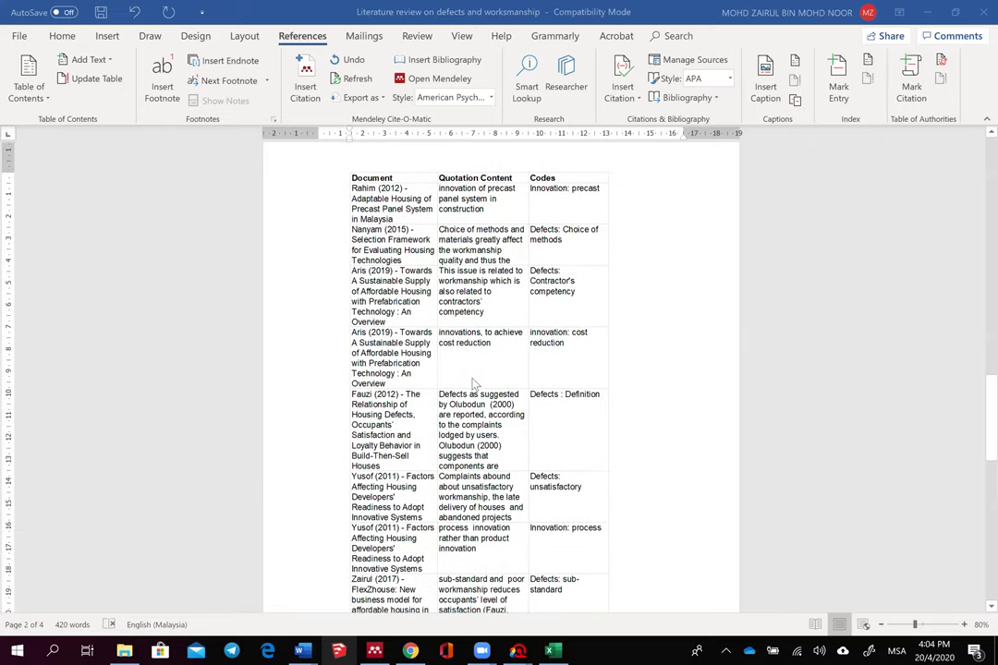
scroll(474, 384, up, 2)
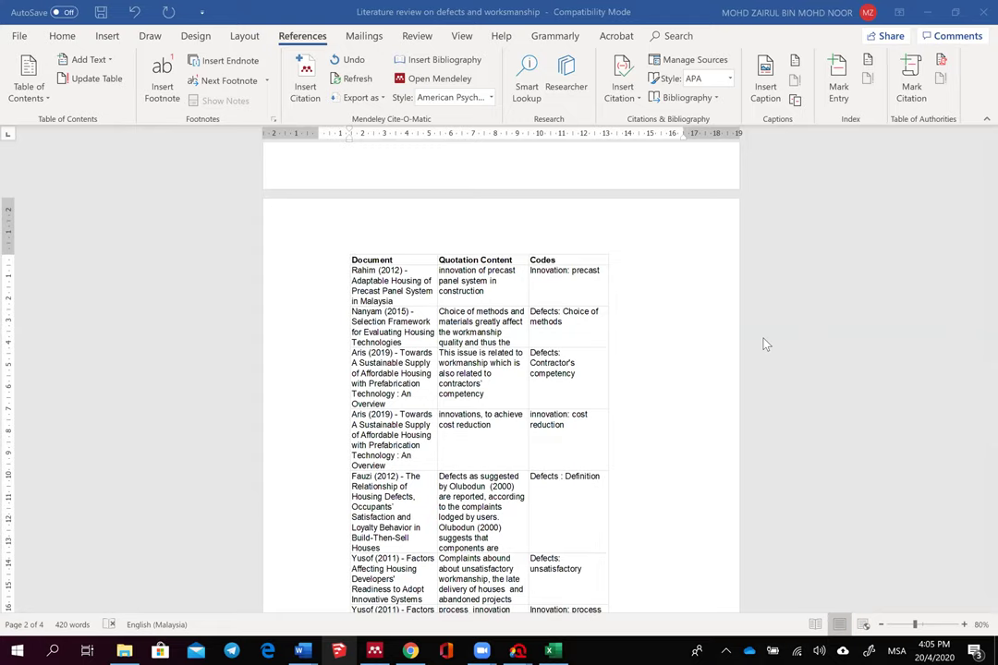
scroll(545, 479, down, 5)
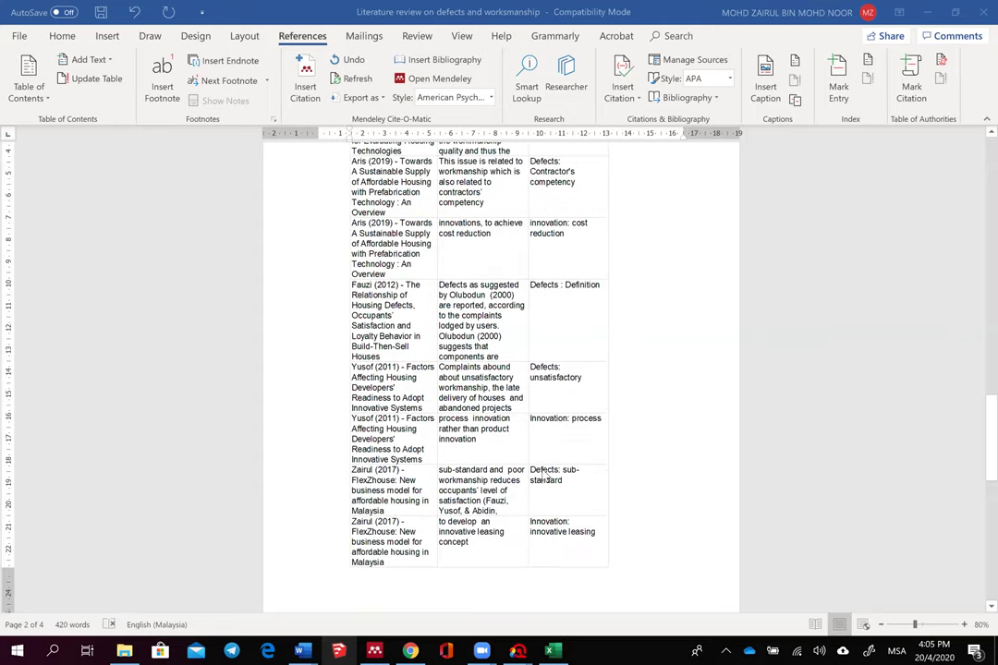
scroll(544, 475, down, 4)
scroll(542, 473, up, 12)
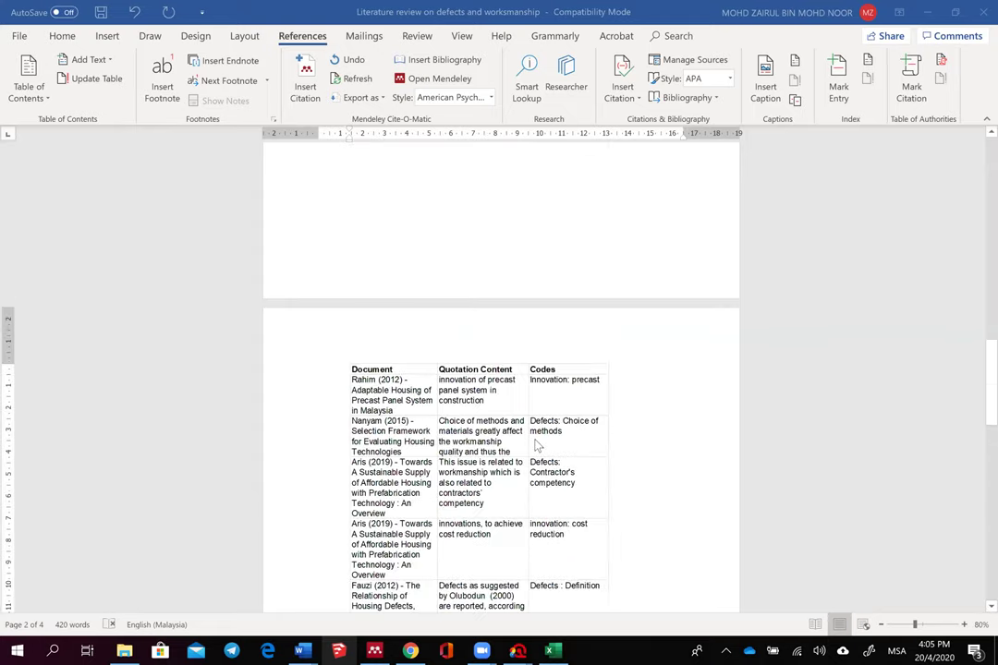
scroll(538, 446, down, 3)
Step: Switch to Excel and close the Code Document Quotation Report workbook
mouse_move(482, 651)
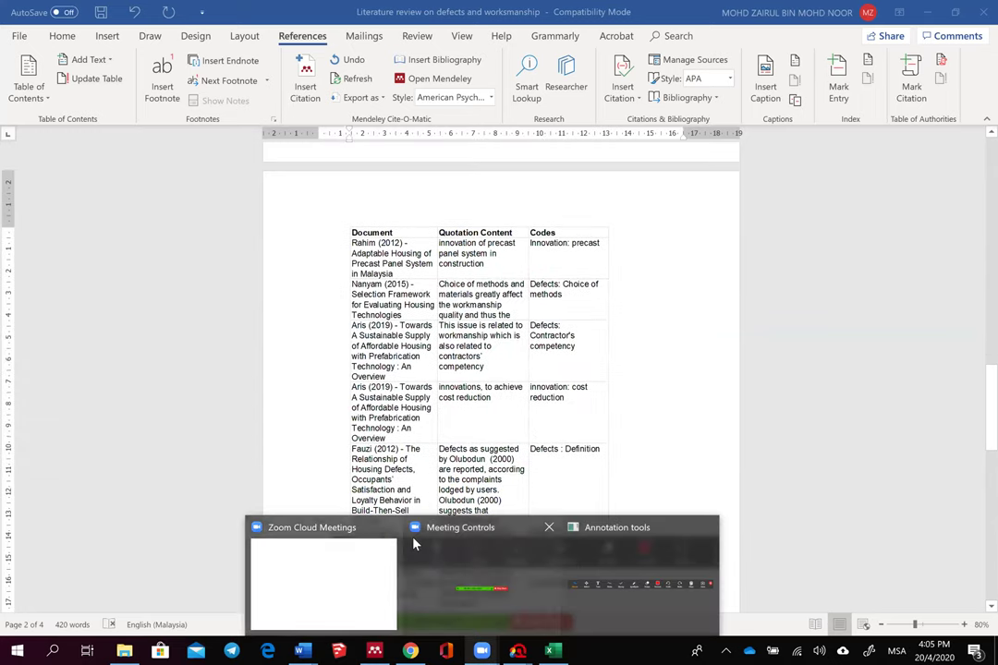
mouse_move(335, 600)
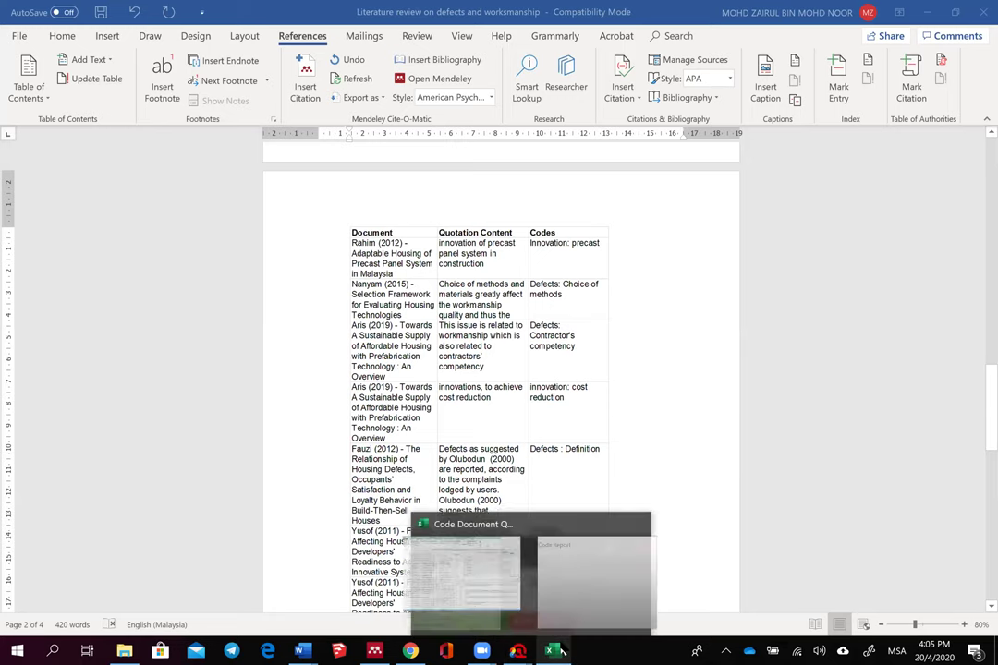
click(560, 651)
key(ctrl+a)
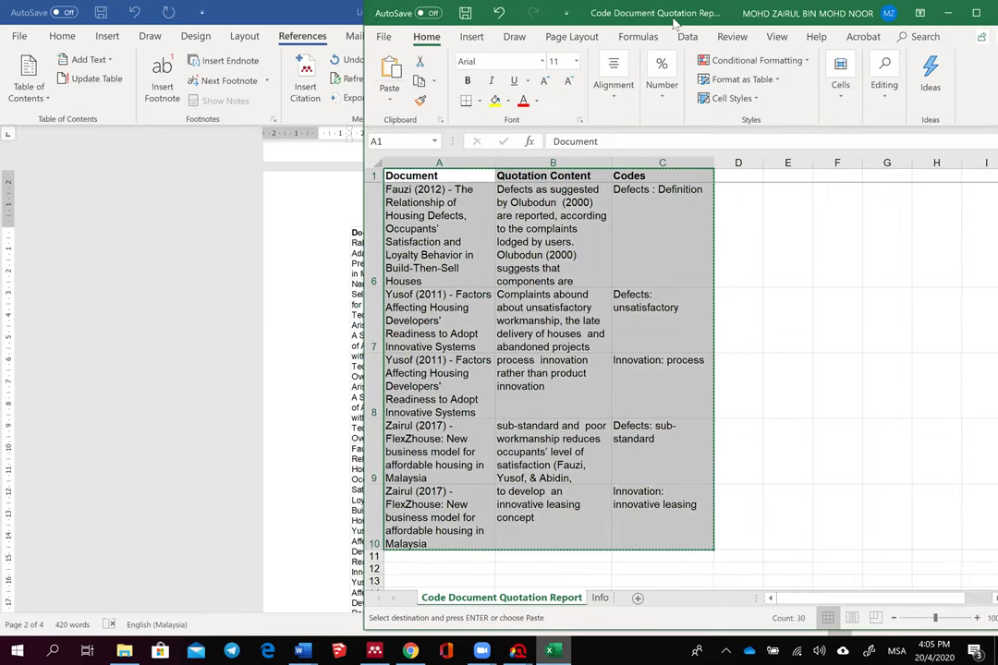
drag(676, 23, 412, 41)
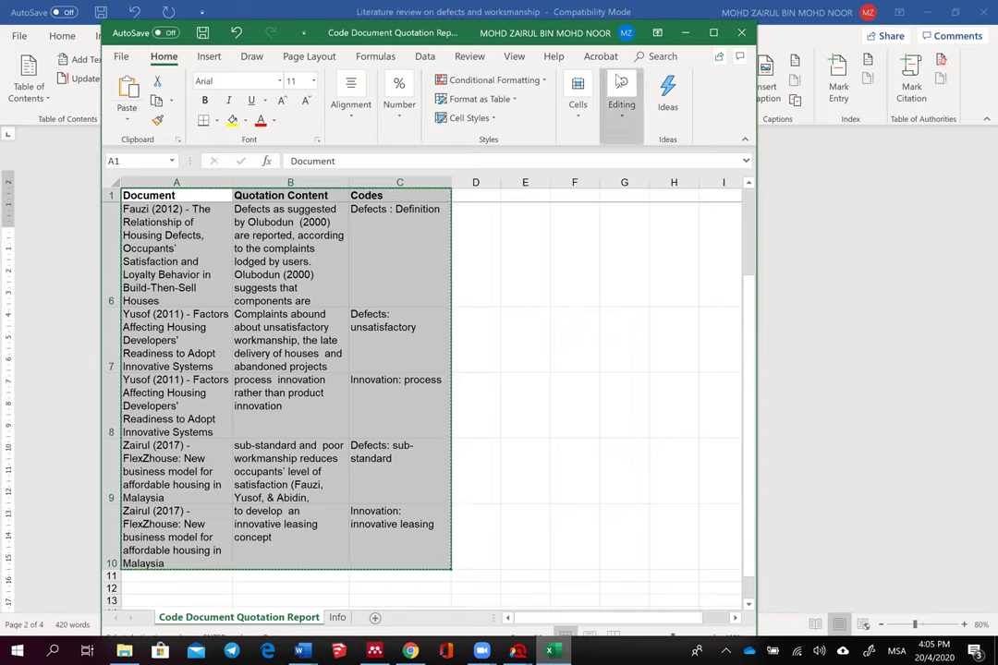
click(741, 32)
key(Tab)
key(Return)
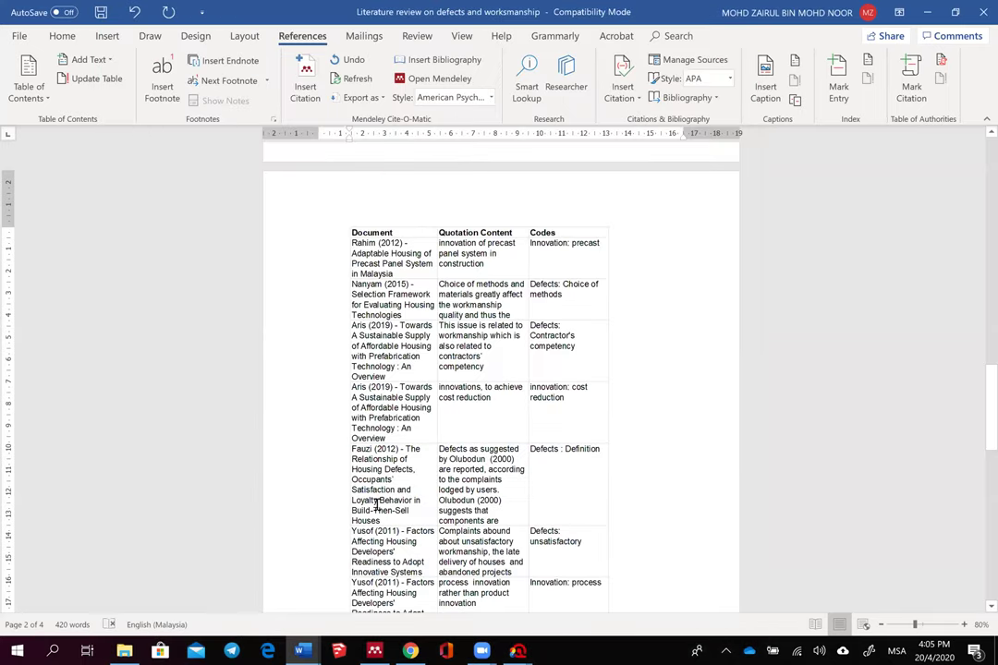
Step: Switch to the Housing proposal project in ATLAS.ti with its Code–Document Table
scroll(671, 435, down, 5)
scroll(646, 472, up, 3)
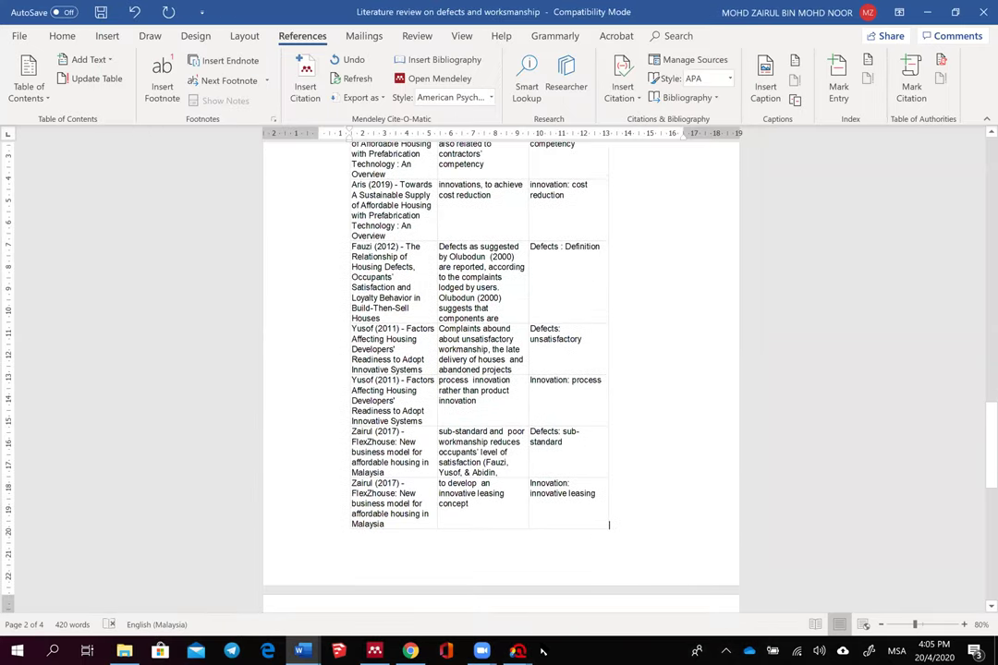
mouse_move(516, 651)
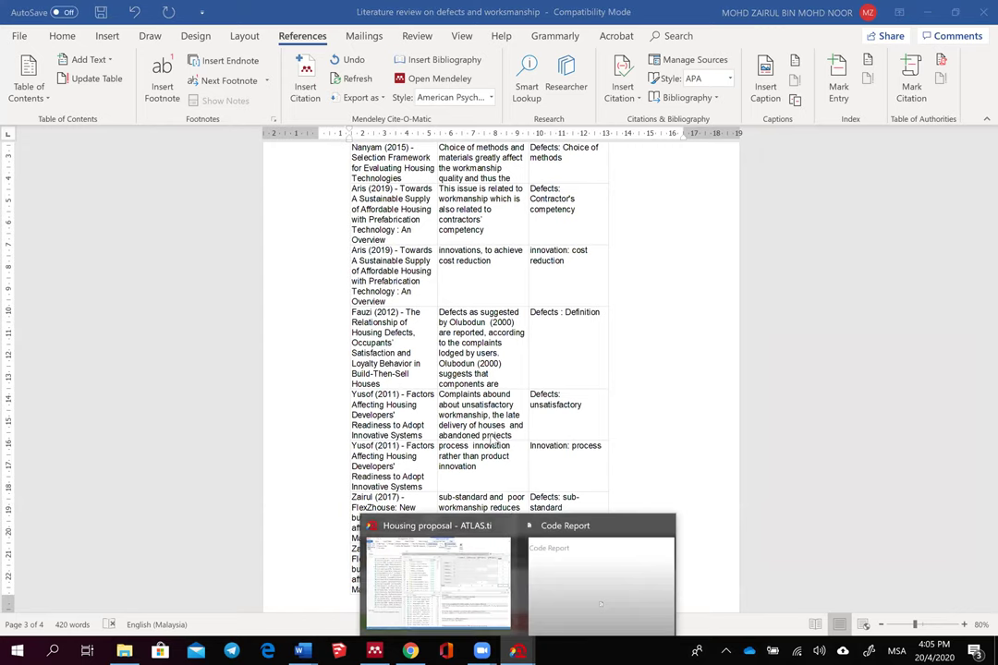
click(507, 612)
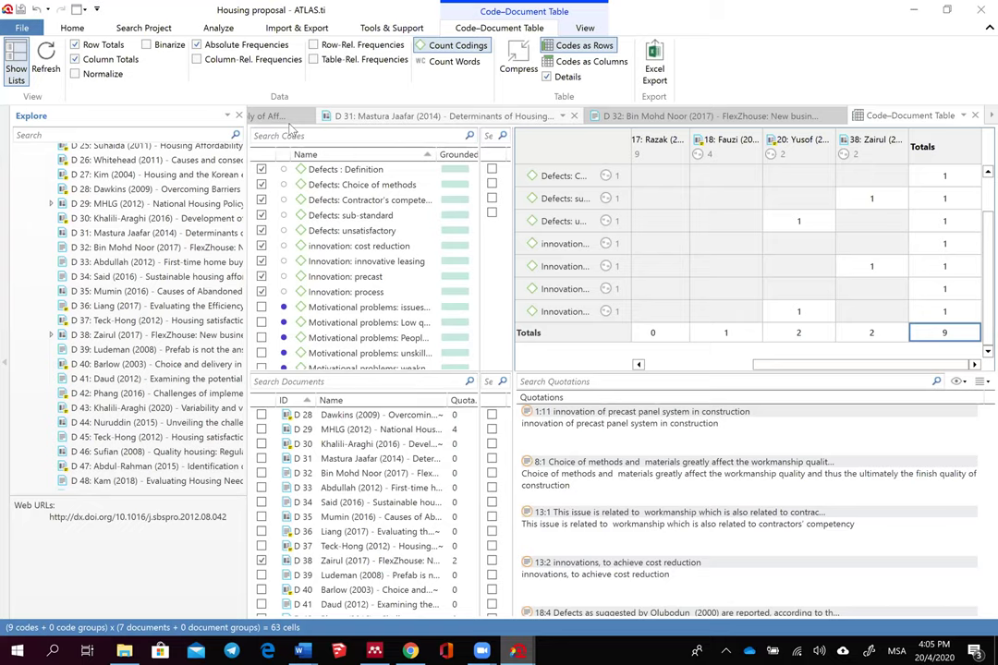
Step: Uncheck all codes in the Code–Document Table's code list
scroll(279, 157, up, 3)
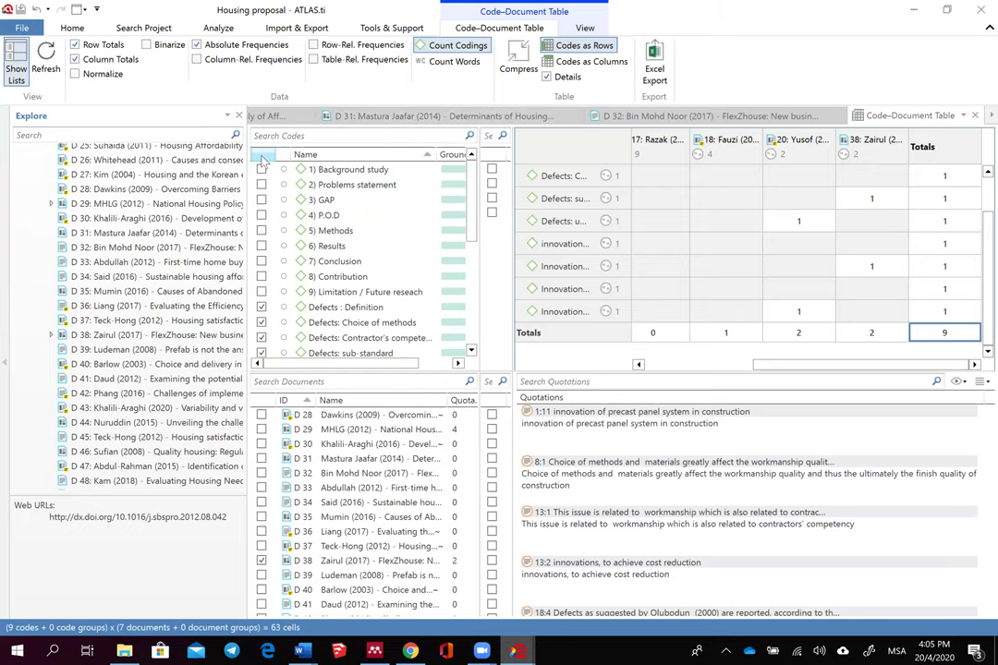
right_click(263, 160)
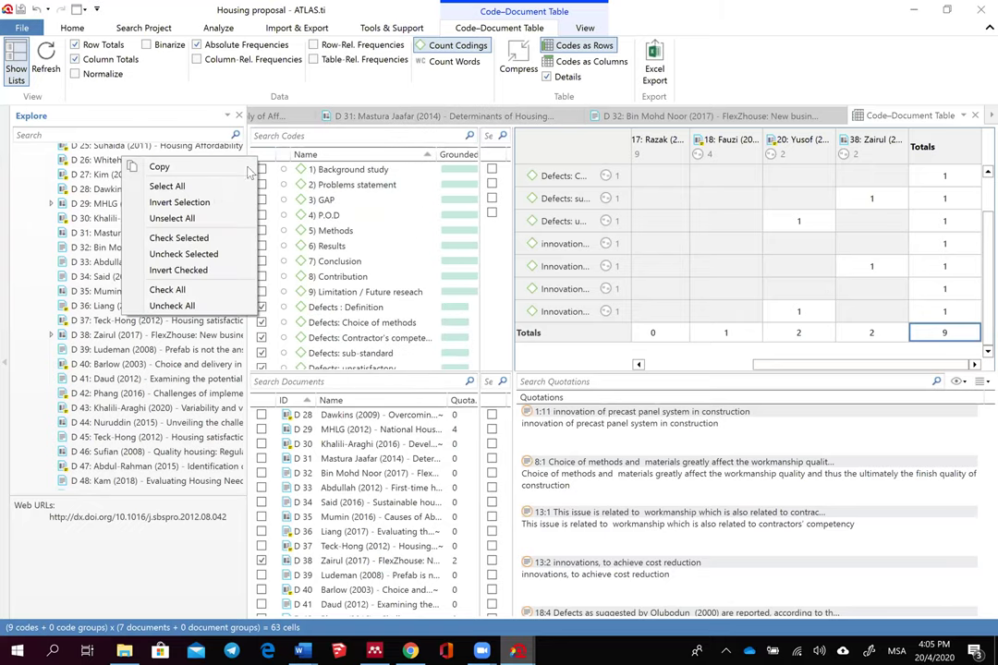
click(159, 255)
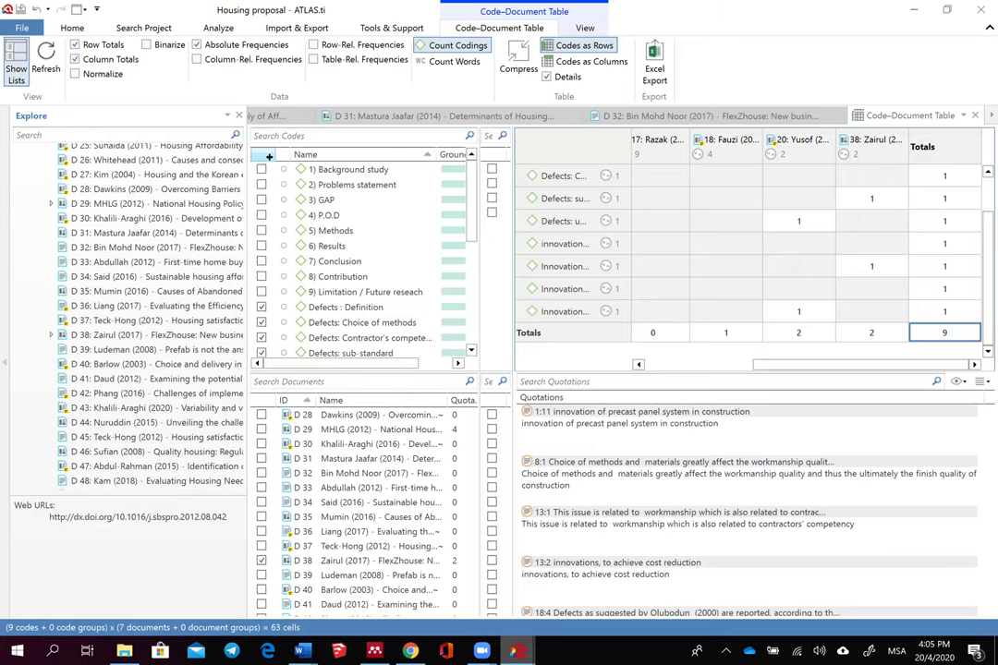
right_click(264, 162)
click(176, 261)
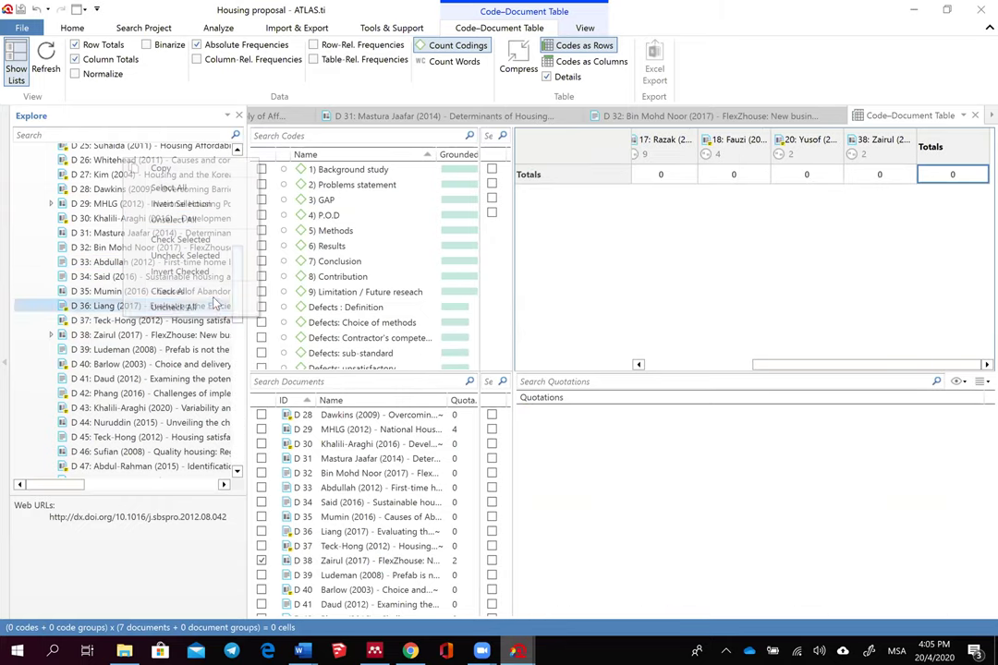
Step: Include the nine numbered codes, from "1) Background study" to "9) Limitation / Future reseach", in the Code–Document Table
click(262, 170)
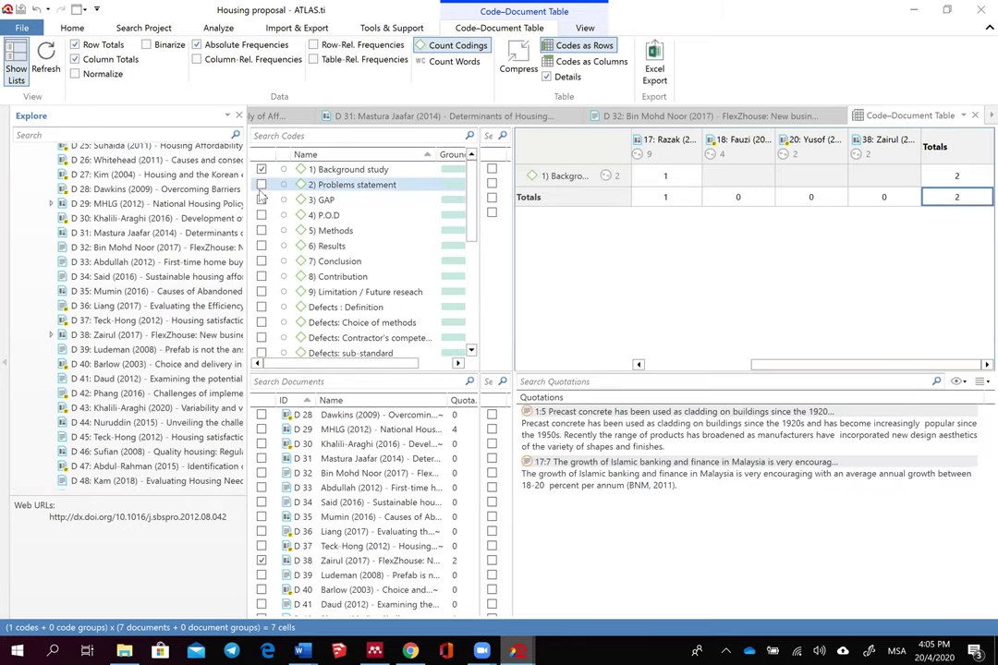
click(261, 185)
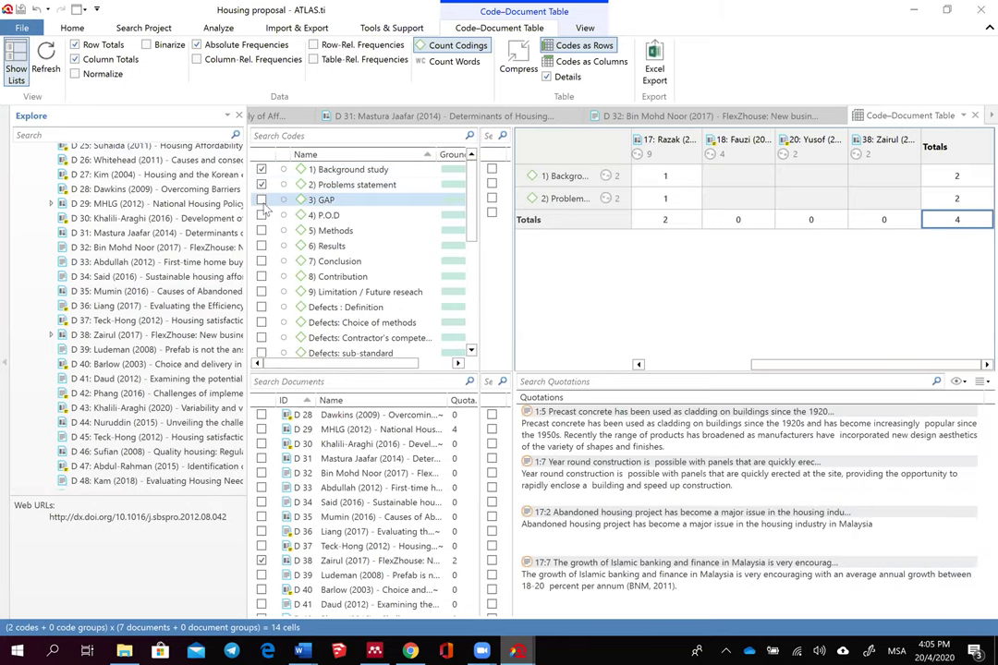
click(262, 199)
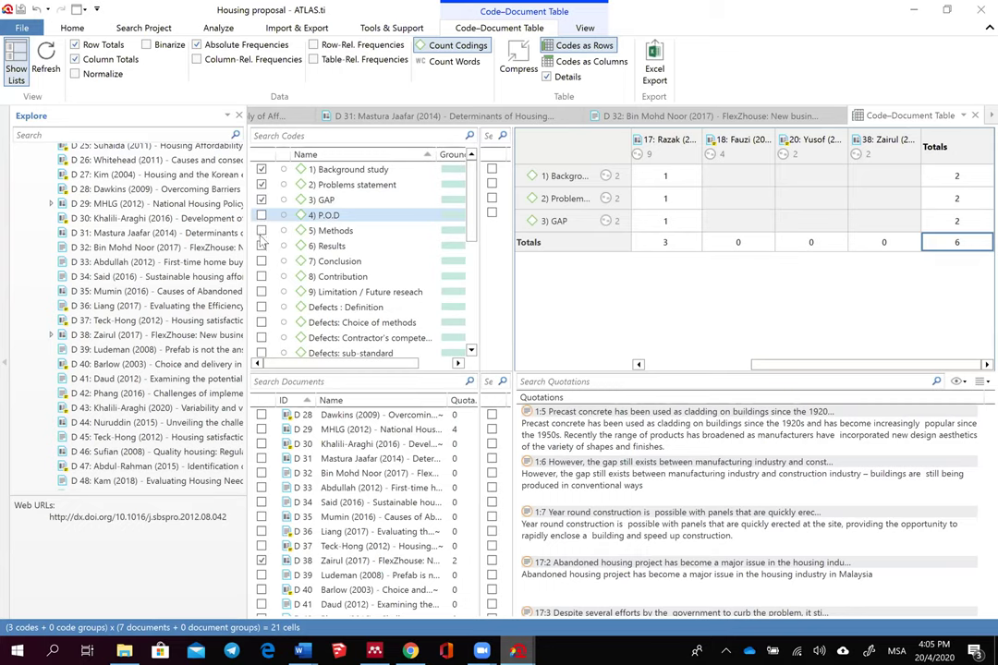
click(261, 216)
click(261, 231)
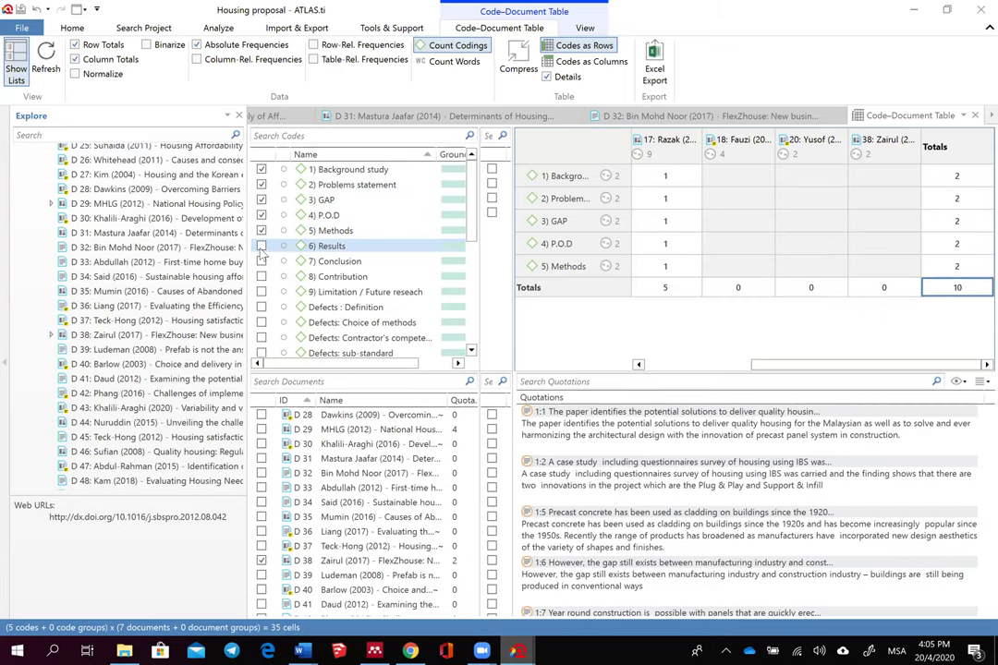
click(261, 246)
click(262, 261)
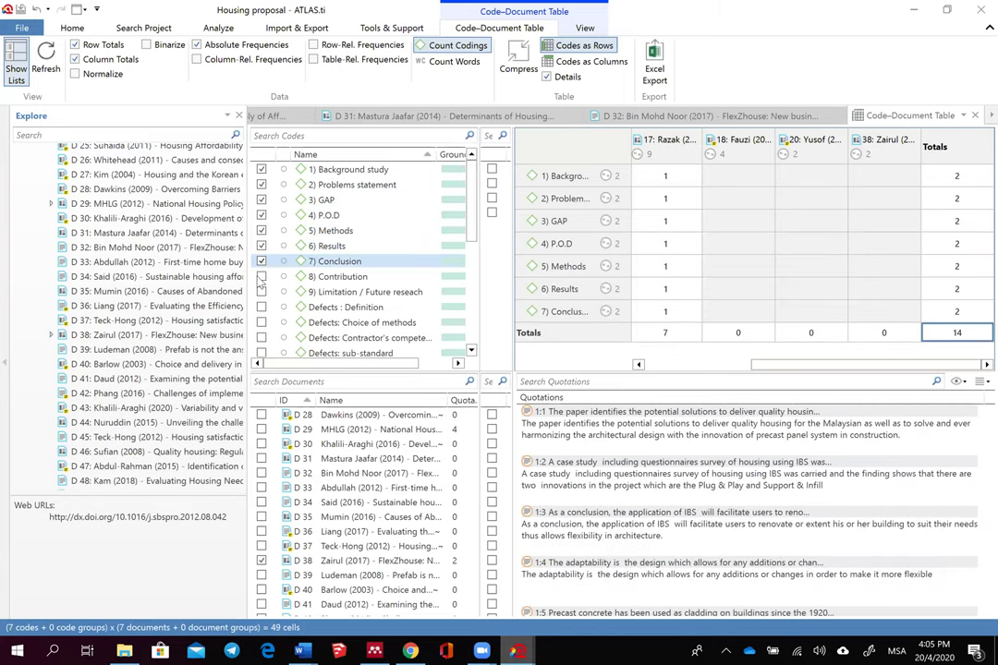
click(261, 276)
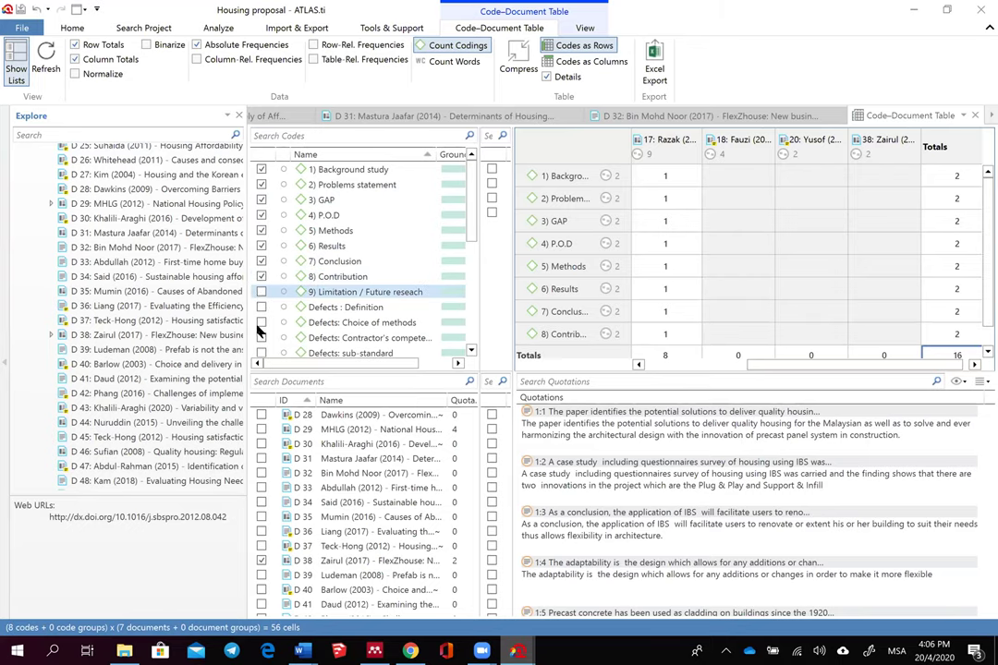
click(261, 292)
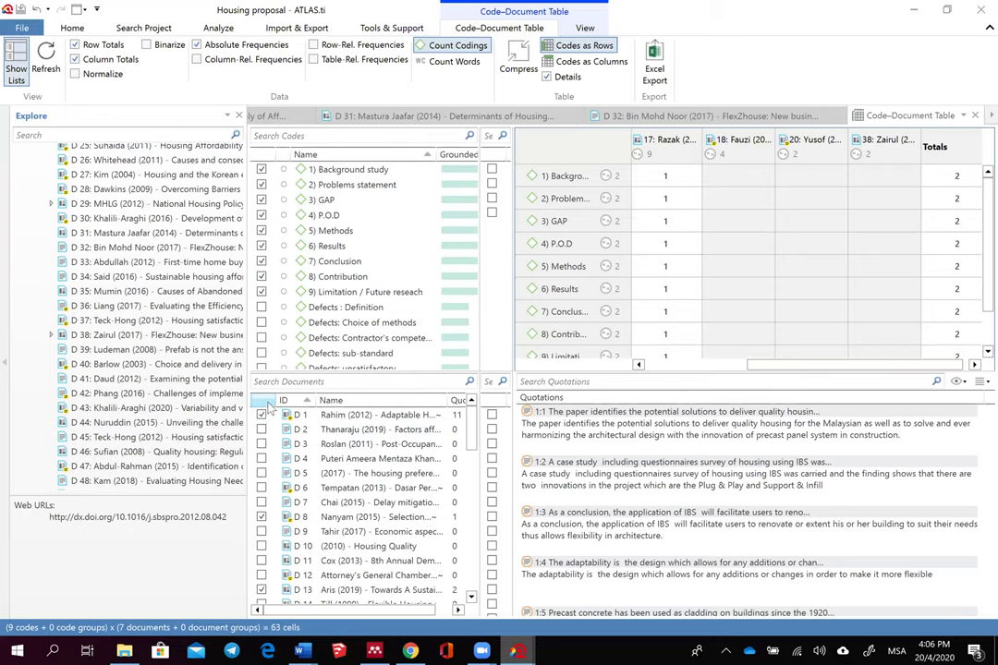
Step: Uncheck all documents in the Code–Document Table and include only document D 1
right_click(266, 407)
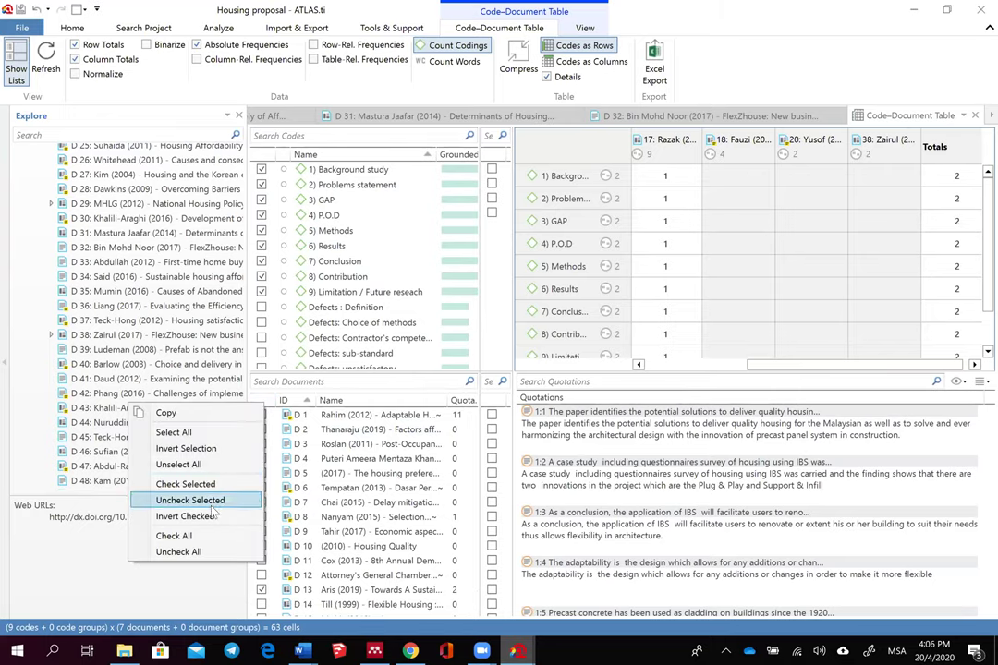
click(203, 467)
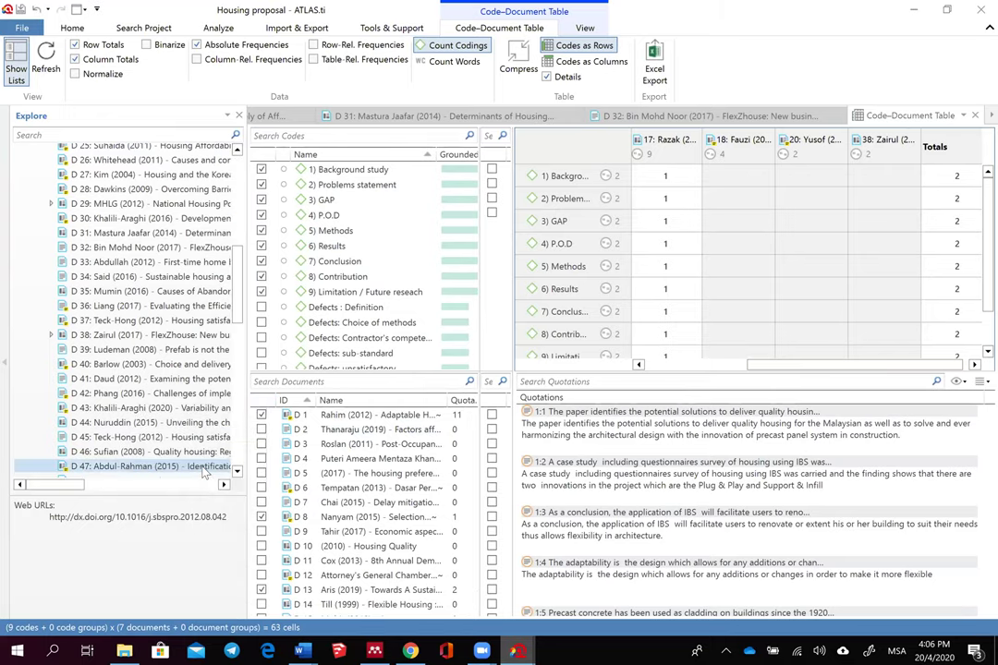
right_click(261, 405)
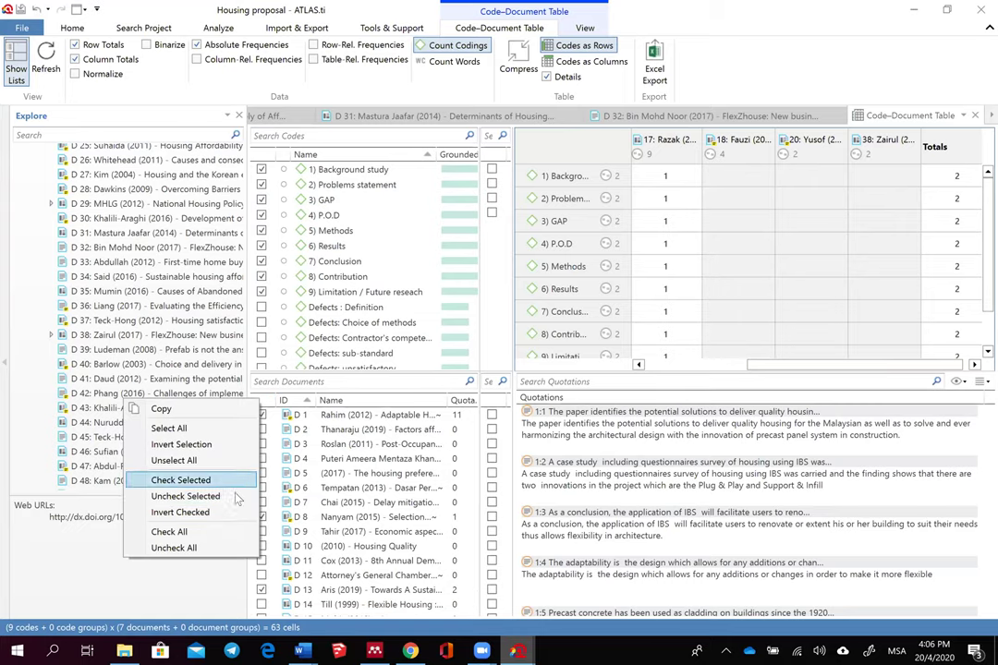
click(173, 548)
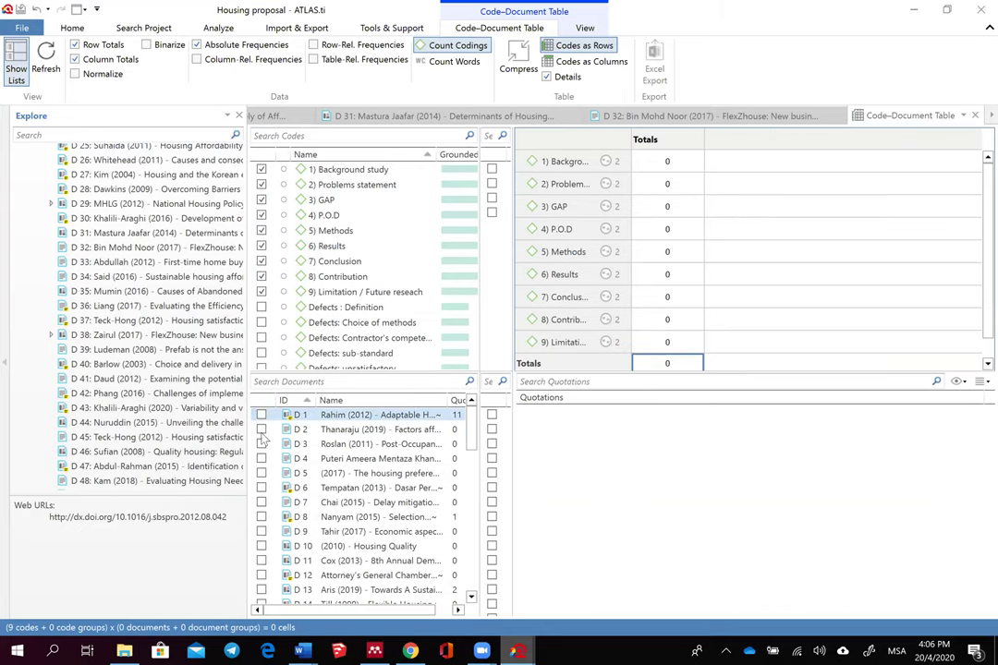
click(261, 415)
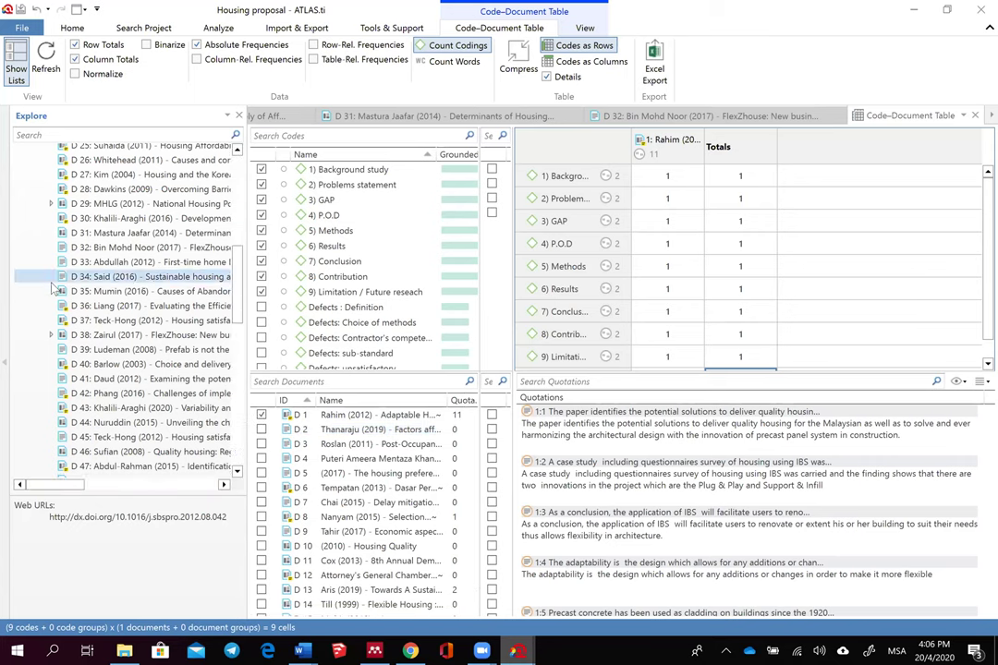
Step: Open the Code Manager and list the quotations linked to the code "1) Background study"
scroll(53, 289, up, 8)
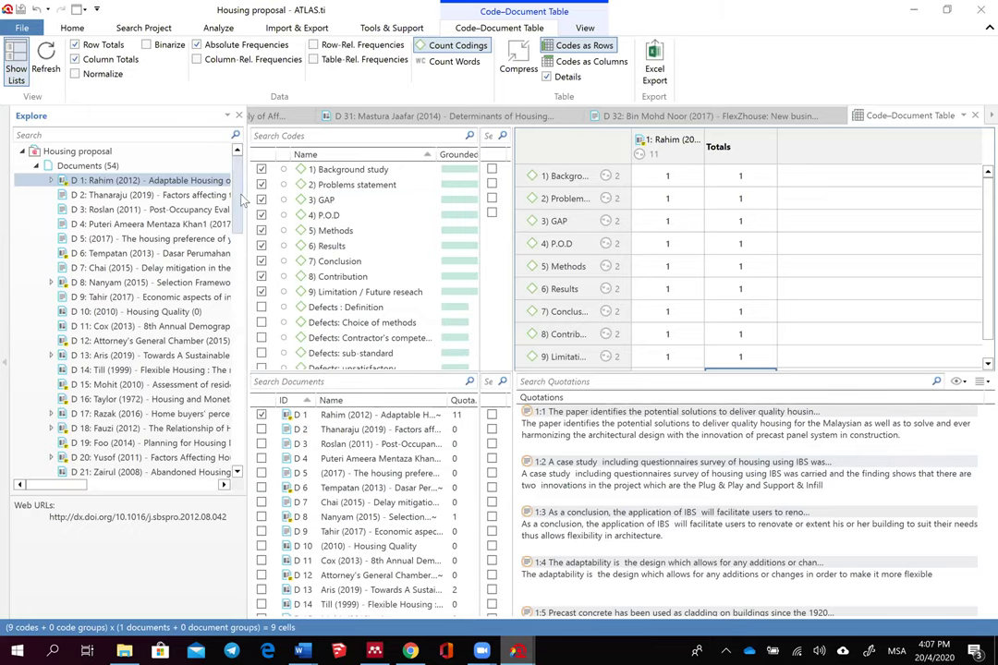
click(72, 28)
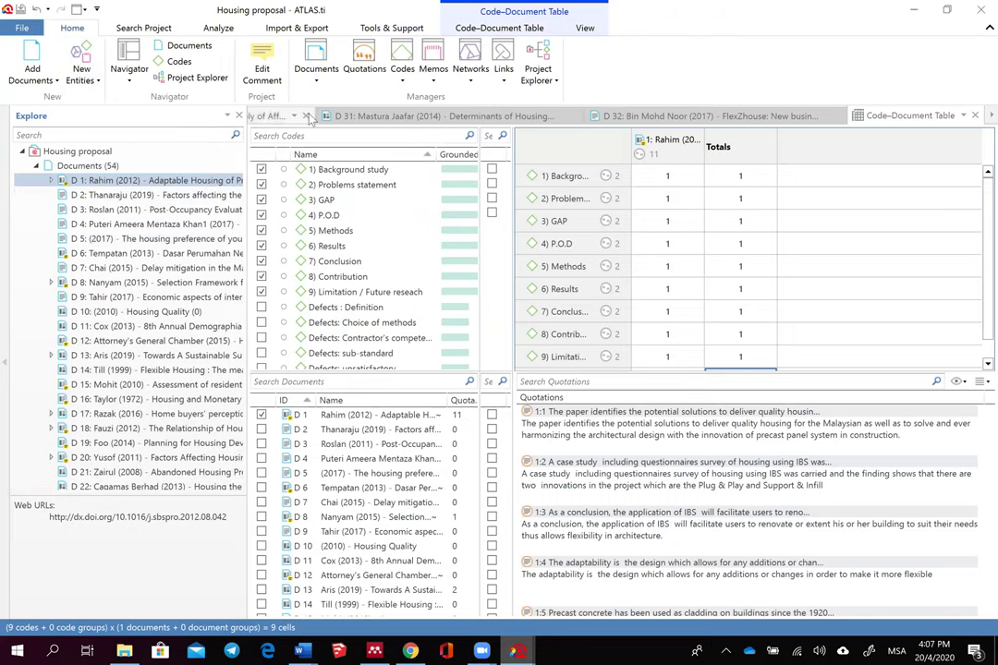
click(402, 60)
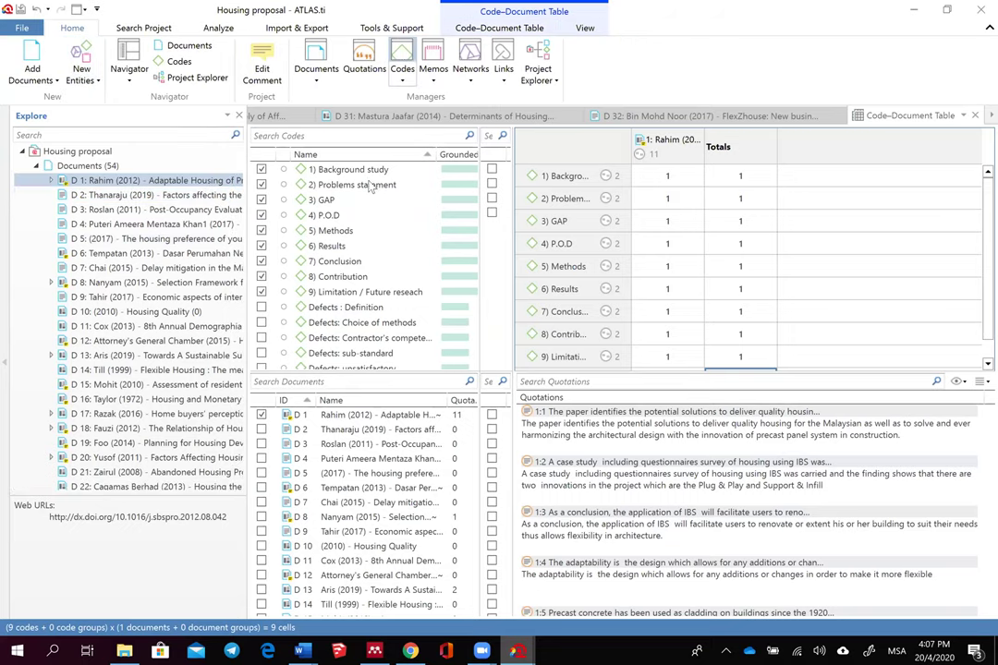
click(491, 172)
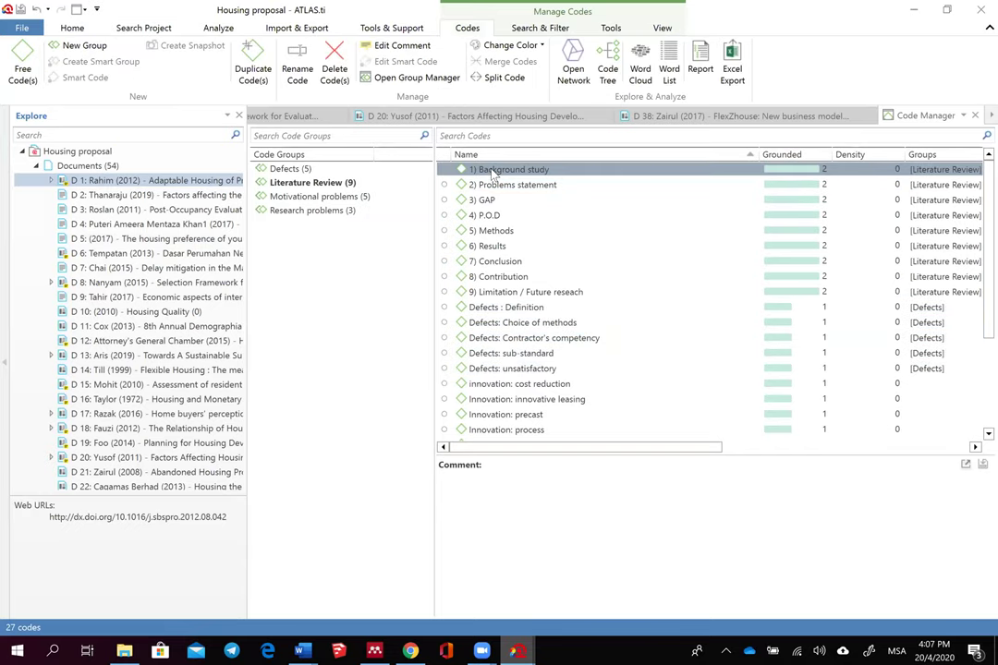
double_click(496, 174)
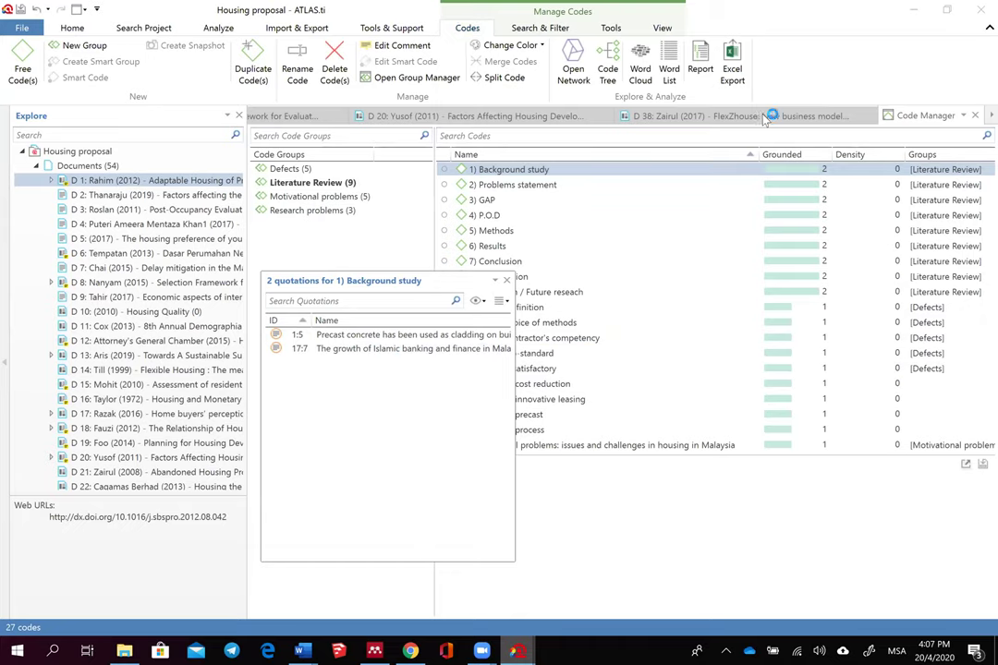
Step: Return to the Code–Document Table and include document D 17 alongside D 1
click(982, 115)
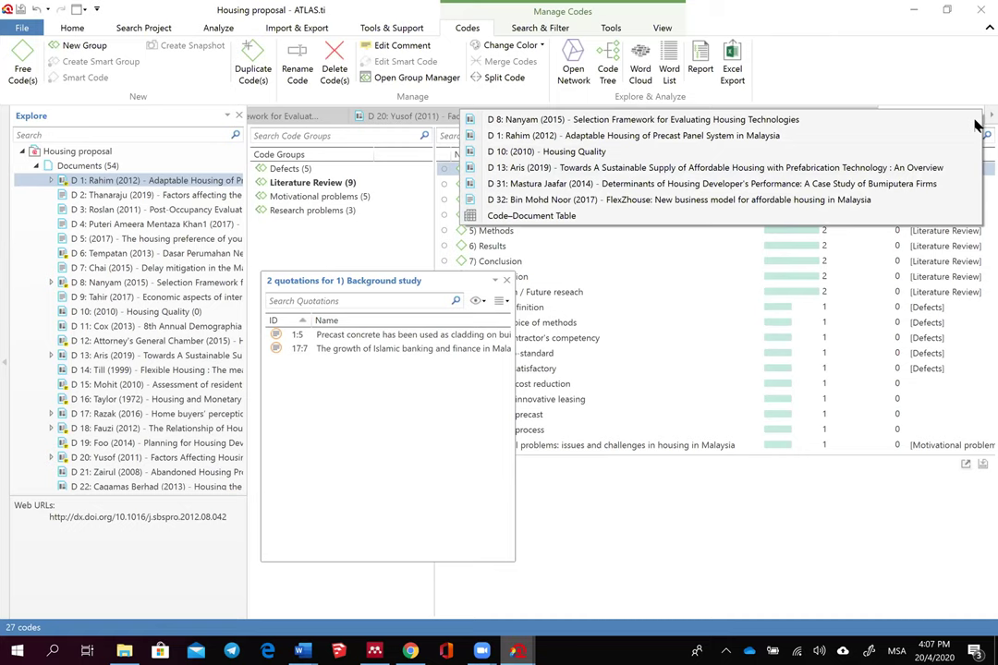
click(648, 216)
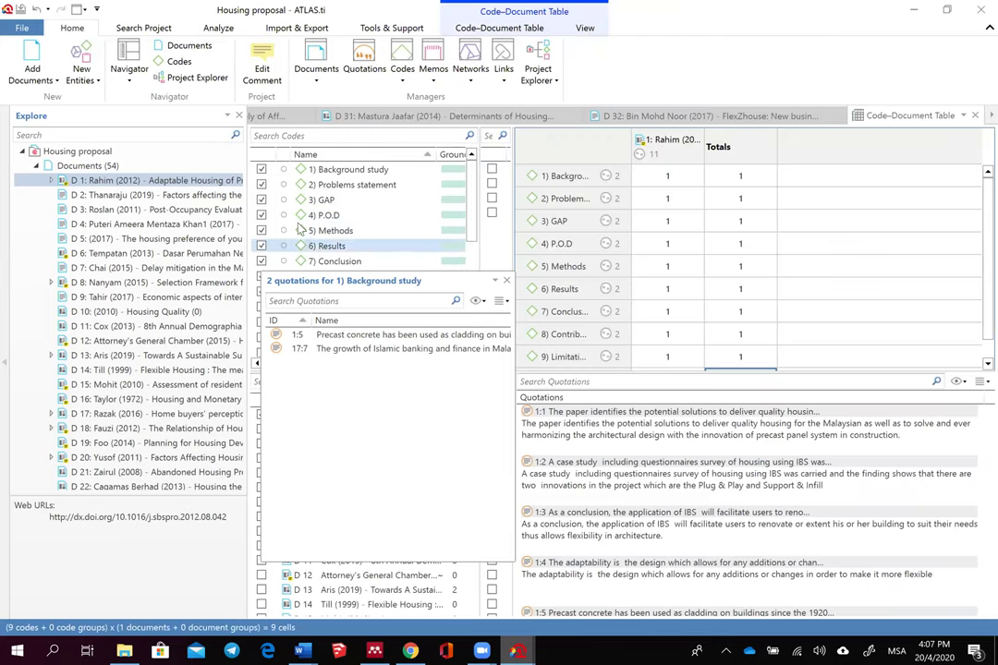
click(292, 246)
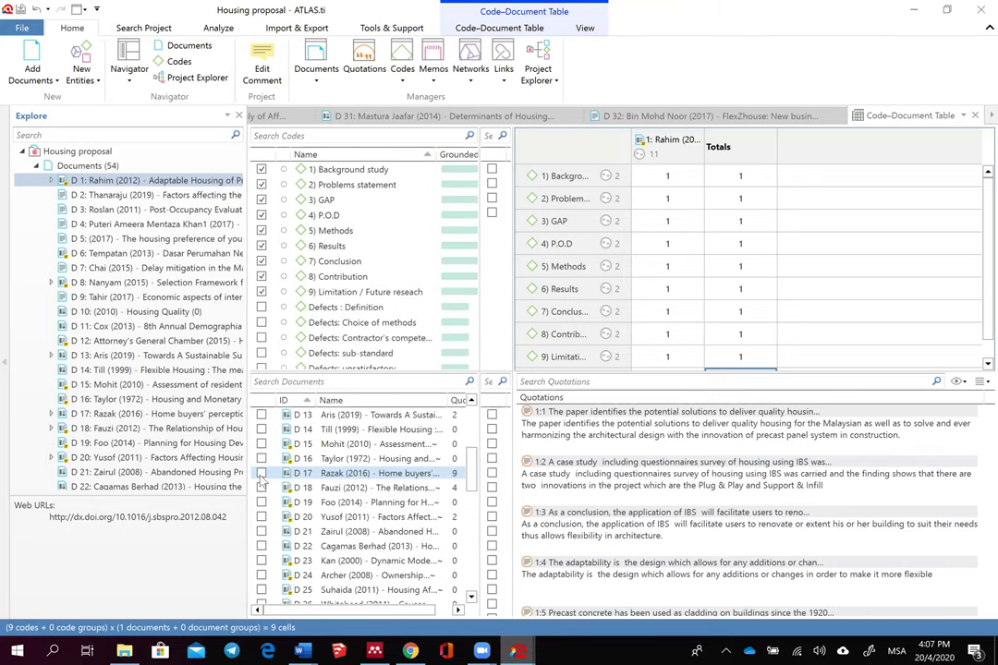
click(277, 473)
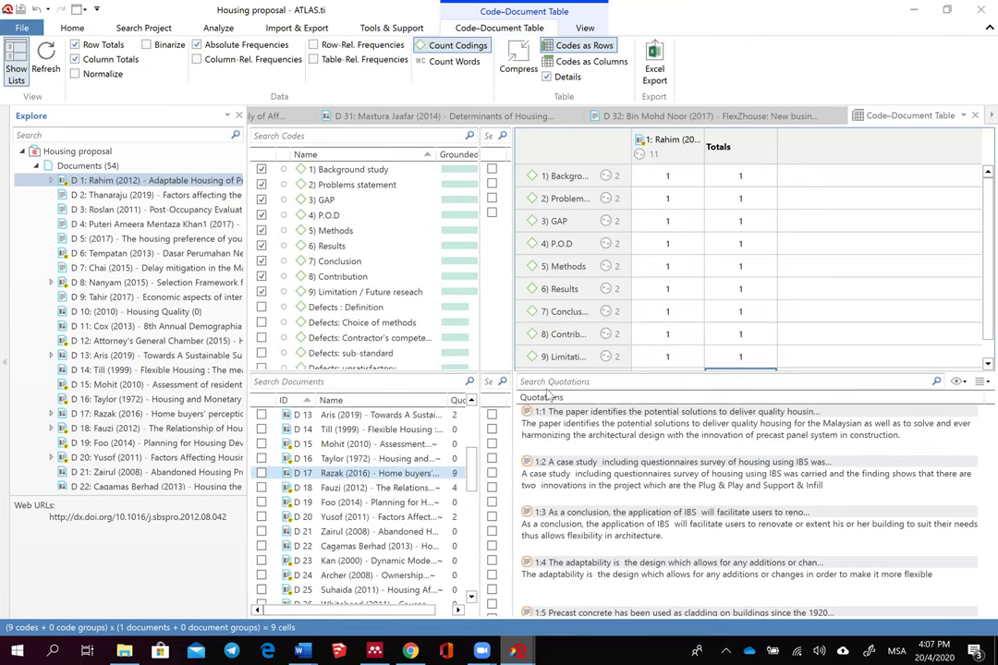
drag(549, 393, 765, 242)
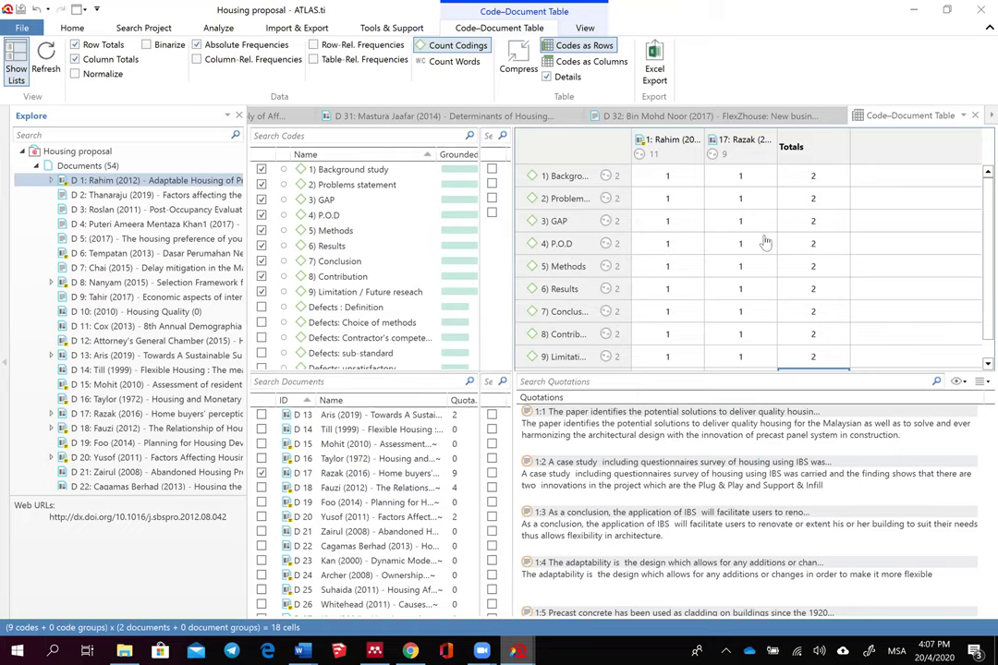
scroll(914, 312, down, 1)
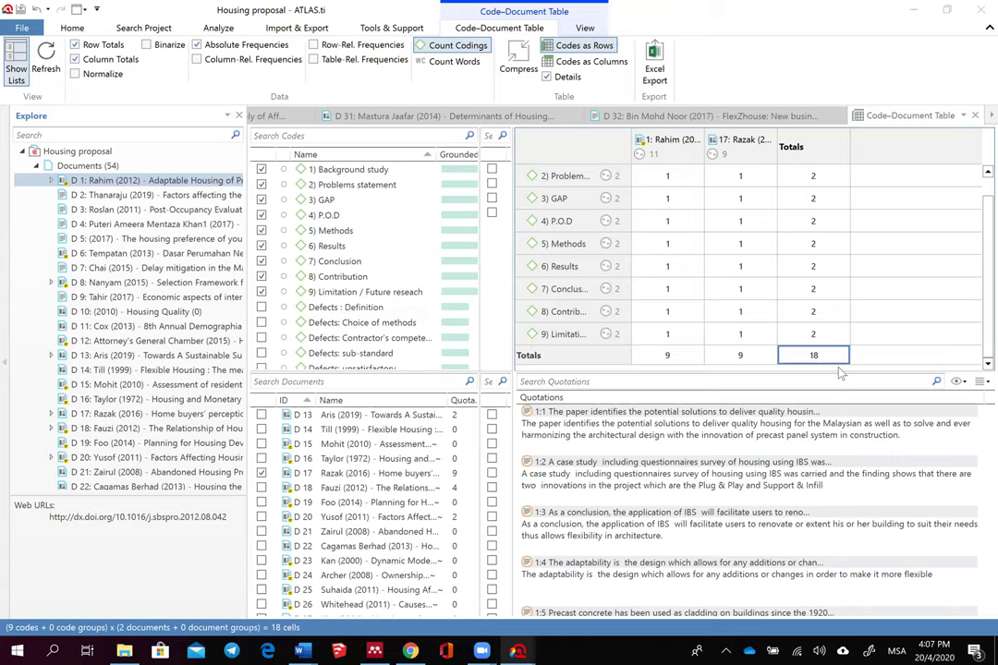
Step: Export the table's quotations to Excel as a Code Document Quotation Report and open the workbook
click(983, 382)
click(965, 400)
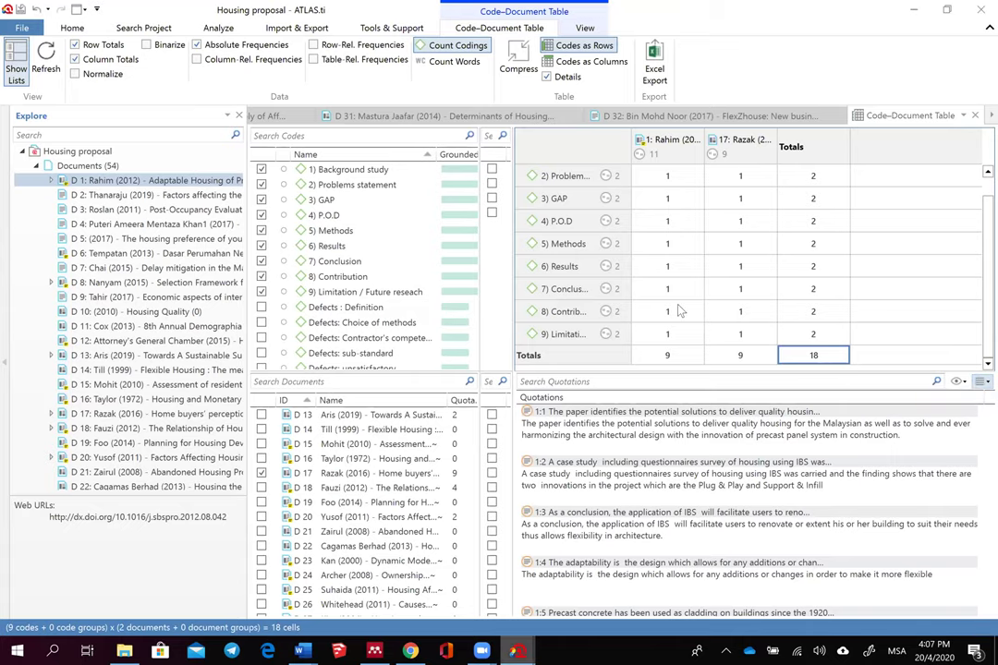
click(513, 462)
click(535, 509)
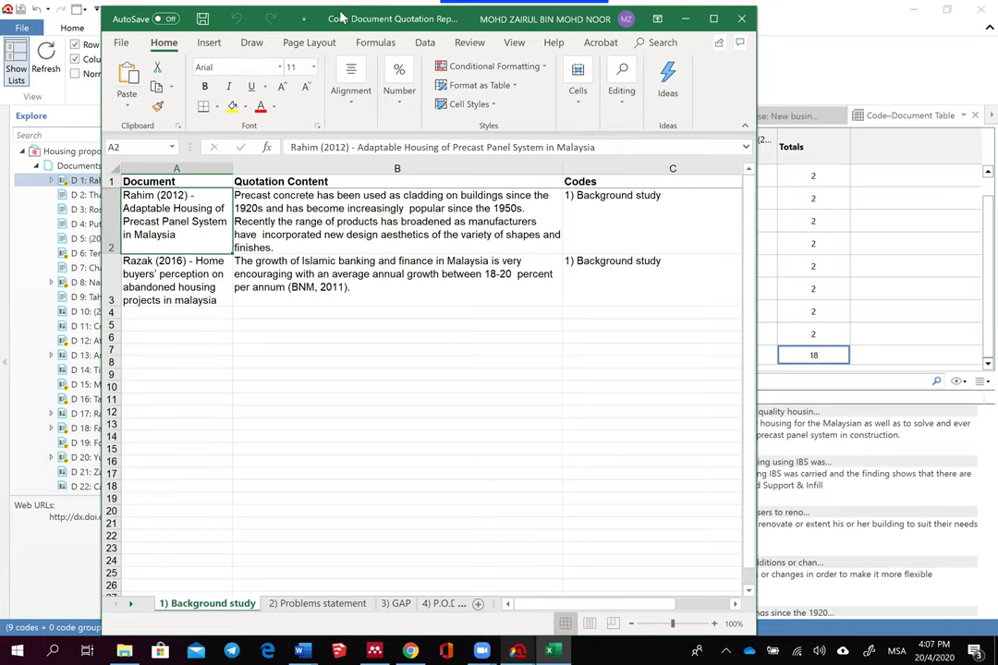
Step: Narrow column B on the "1) Background study" sheet and change its header to "Background study"
drag(431, 27, 620, 46)
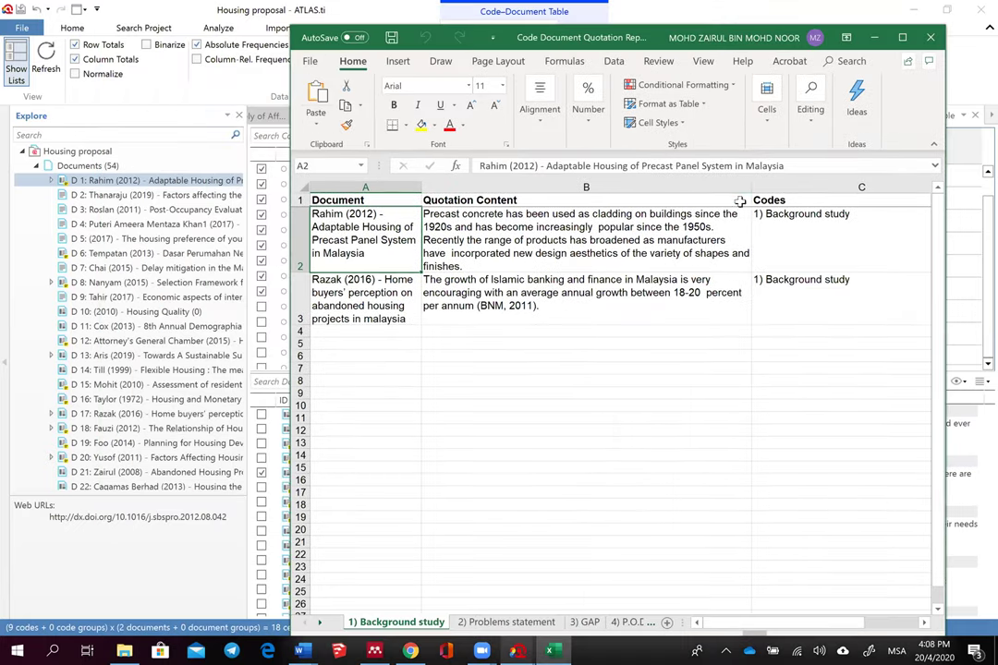
drag(751, 187, 537, 188)
click(473, 201)
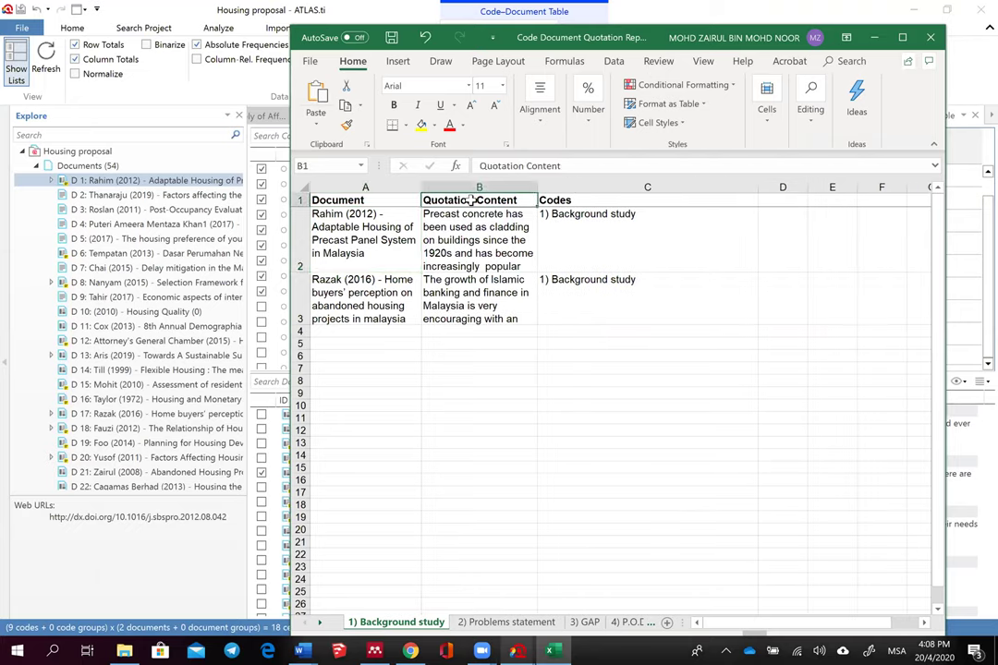
text(Backgro)
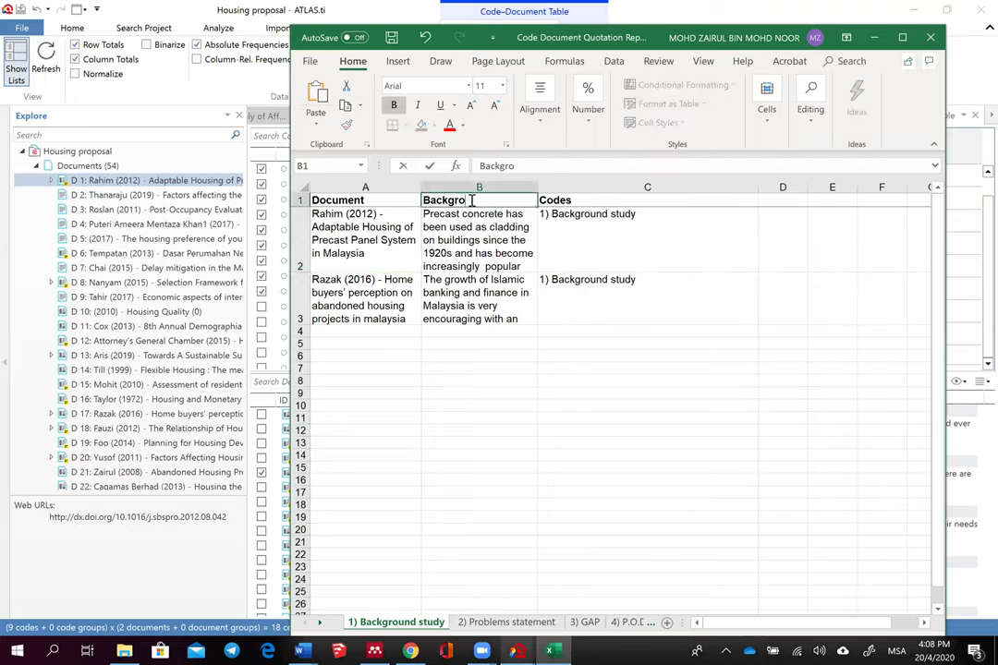
text(und study)
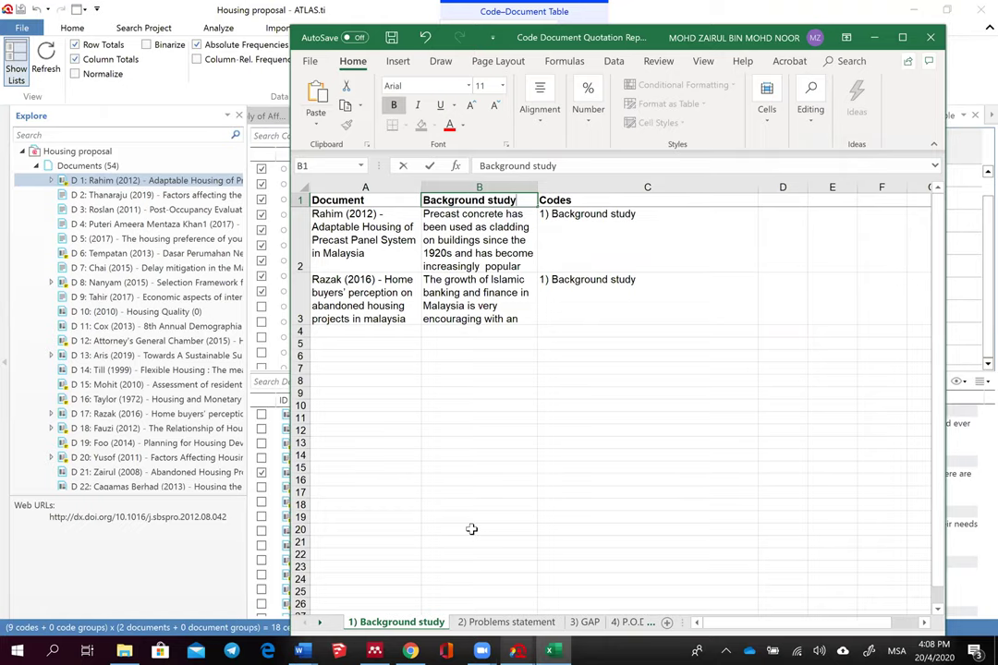
drag(470, 37, 470, 12)
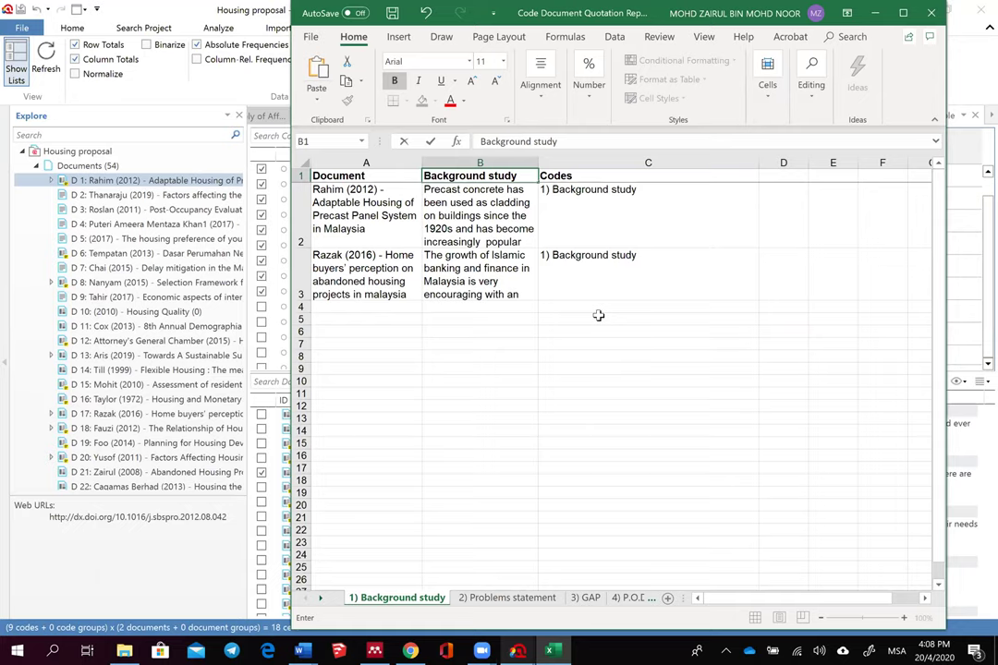
Step: Change the column C header to "Problems statement", narrow the column and clear the code labels in C2:C3
click(557, 178)
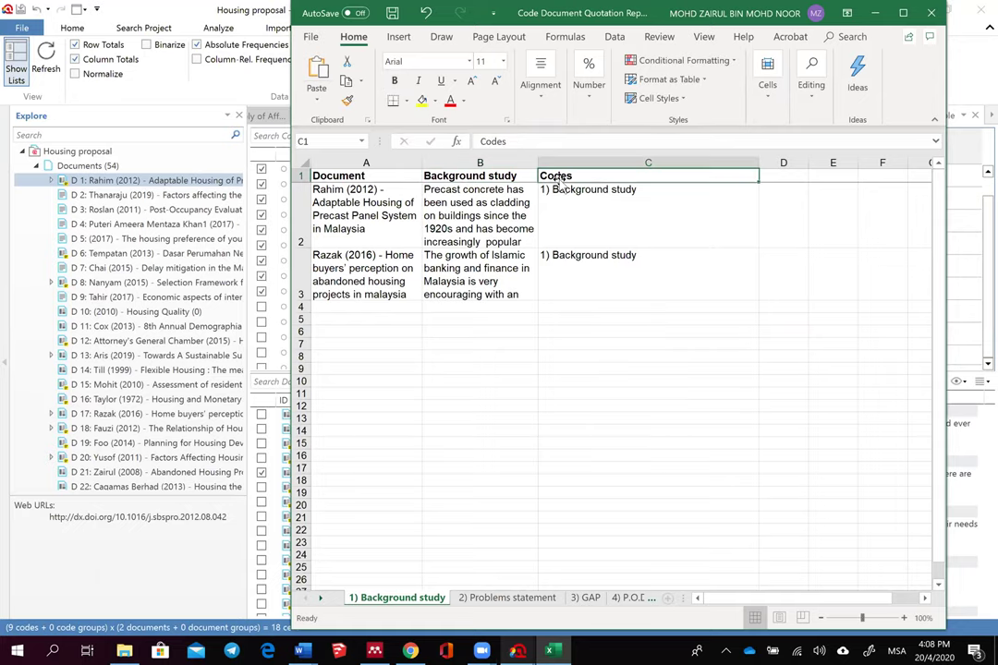
text(Problems statement)
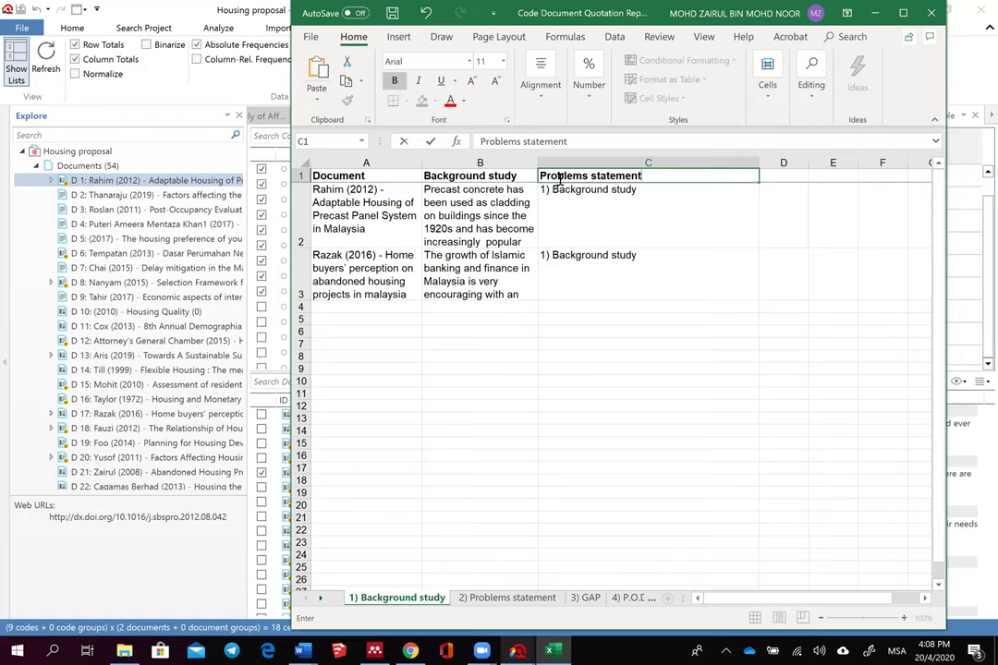
click(772, 164)
drag(759, 164, 655, 164)
drag(613, 207, 613, 259)
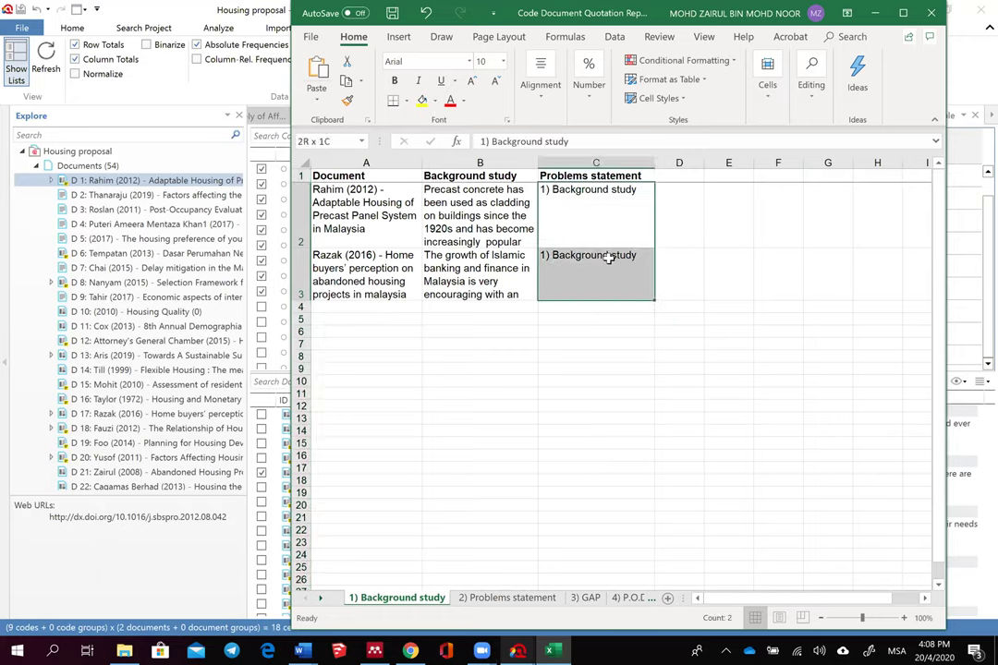
key(Delete)
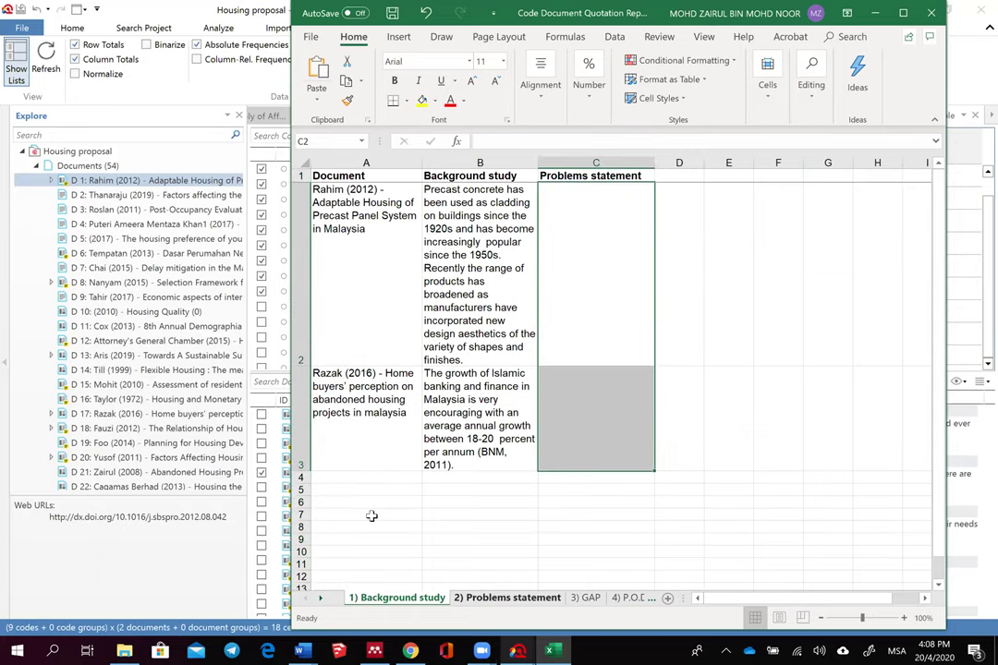
Step: Copy the two quotations from the "2) Problems statement" sheet into C2:C3 of the "1) Background study" sheet
key(ctrl+Page_Down)
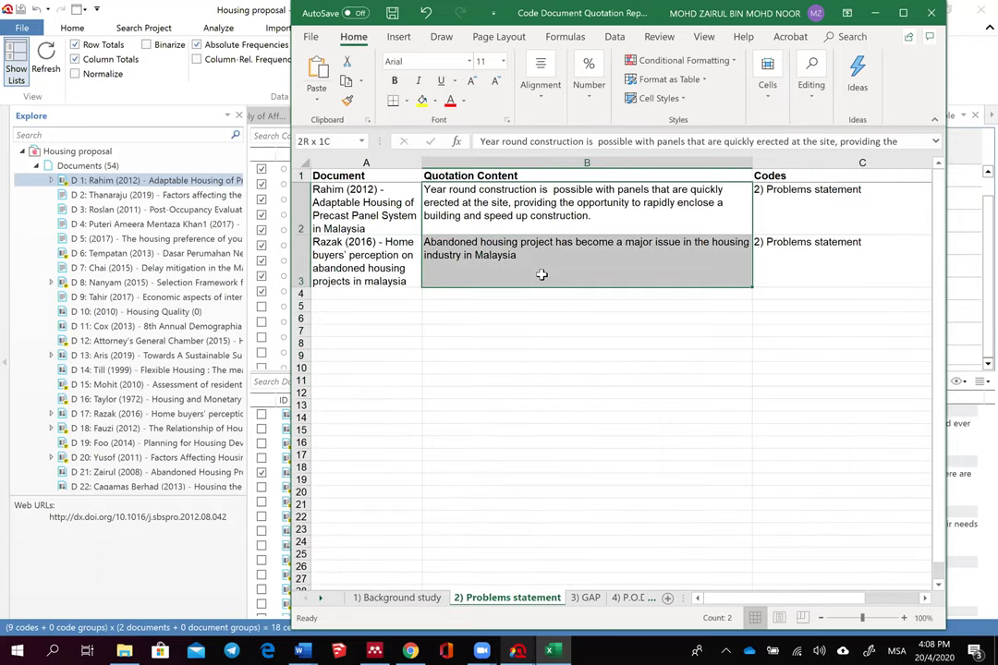
drag(542, 274, 452, 274)
key(ctrl+c)
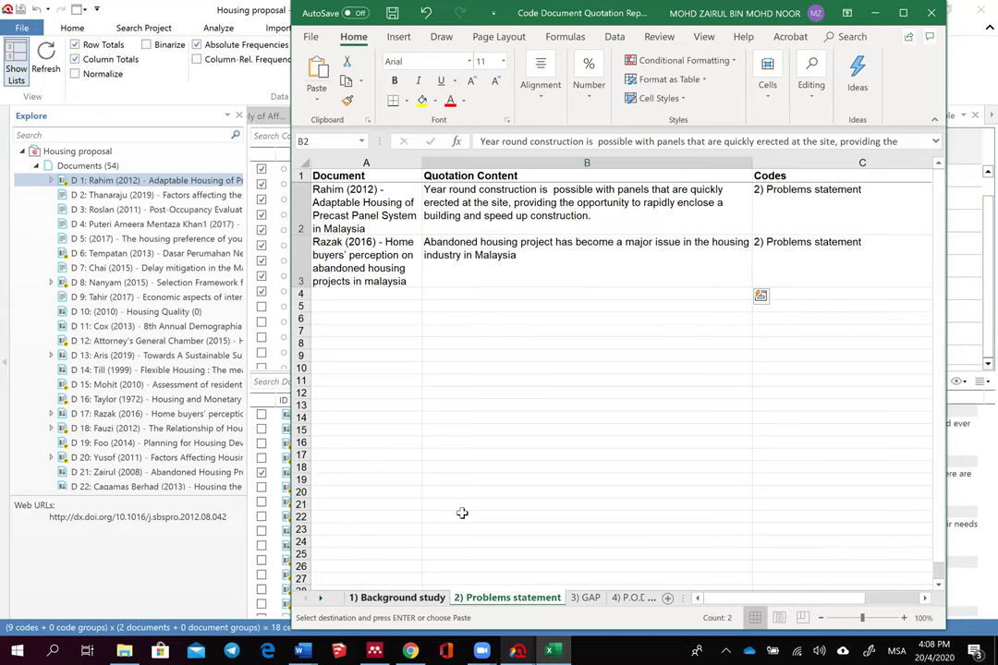
key(ctrl+Page_Up)
drag(575, 353, 581, 394)
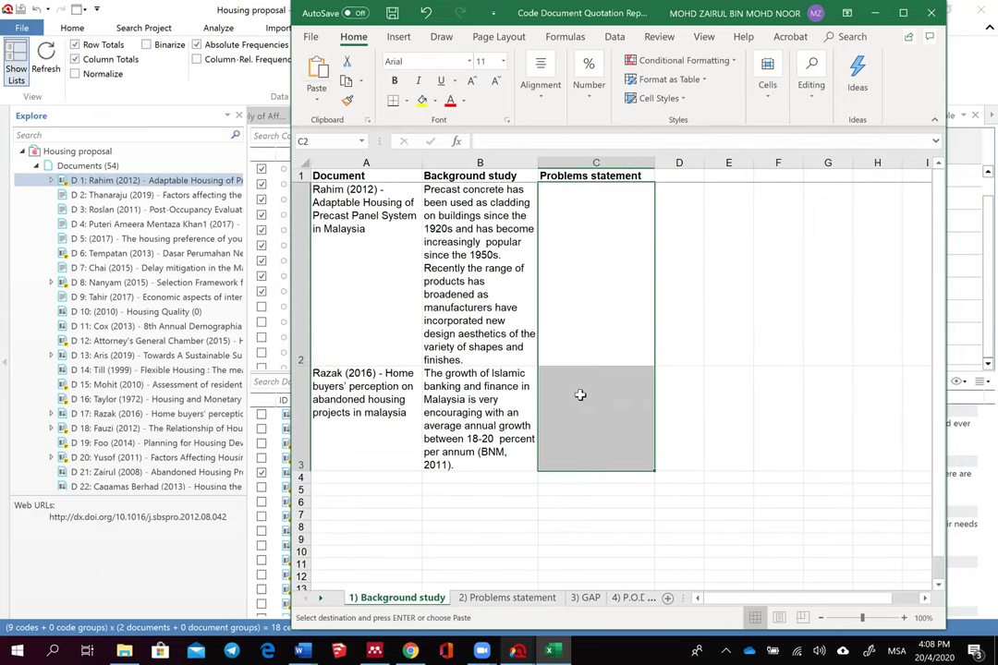
key(ctrl+v)
Step: Widen column D, copy the two quotations from the "3) GAP" sheet into D2:D3 and head the column "GAP"
click(688, 174)
drag(705, 163, 767, 157)
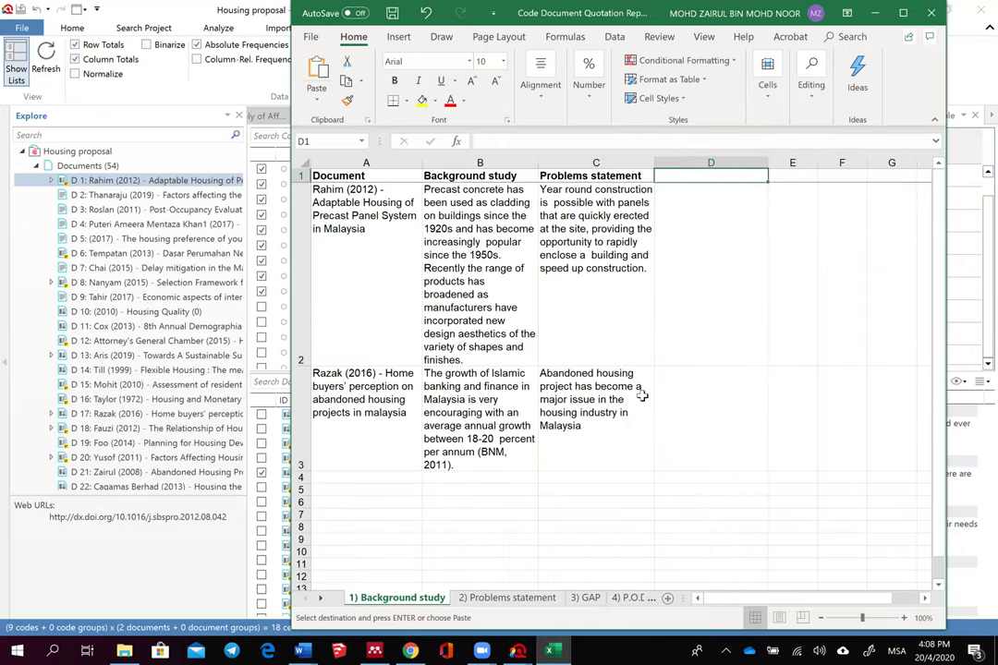
click(585, 598)
drag(554, 203, 619, 267)
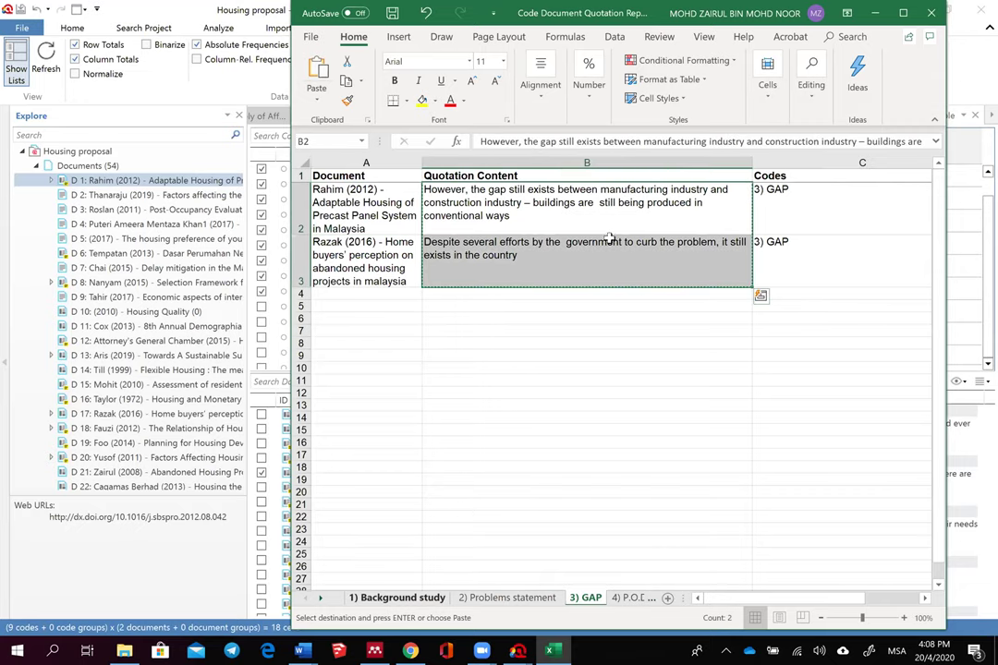
click(397, 598)
click(693, 278)
shift+click(719, 396)
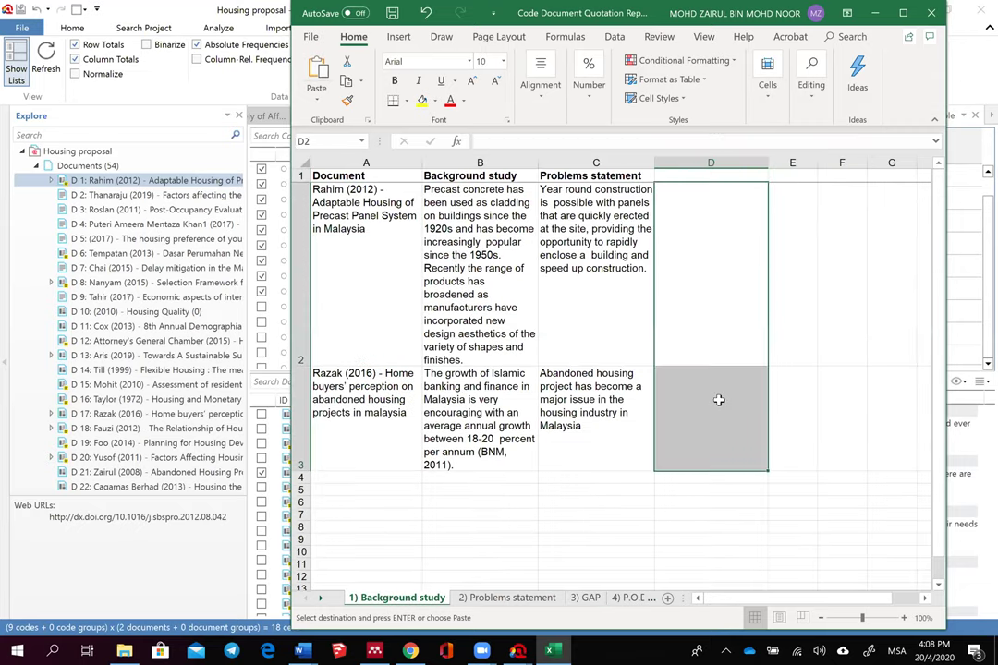
key(ctrl+v)
click(690, 176)
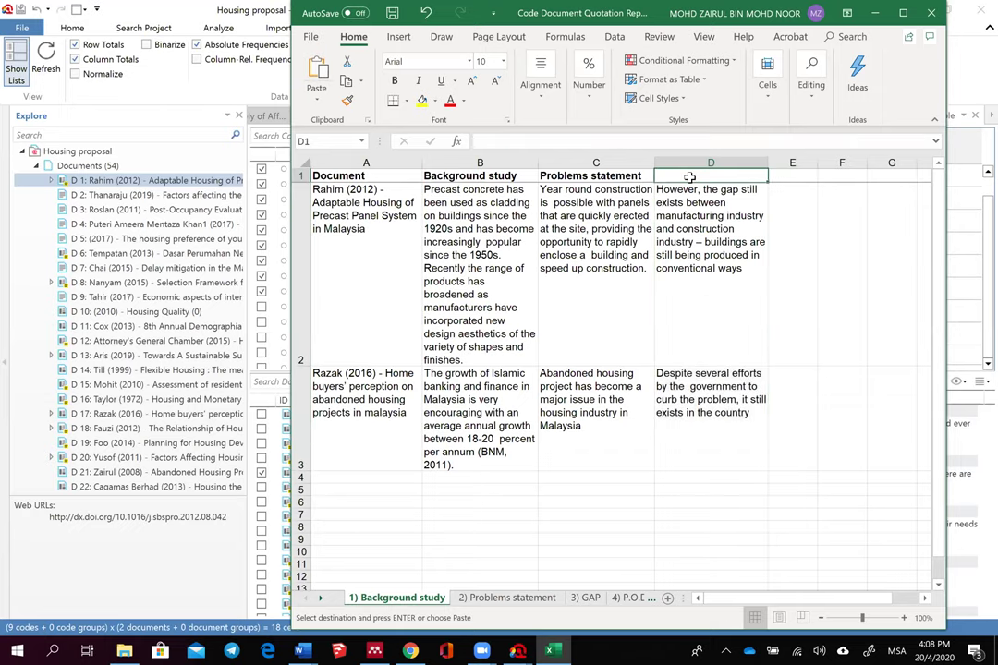
text(GAP)
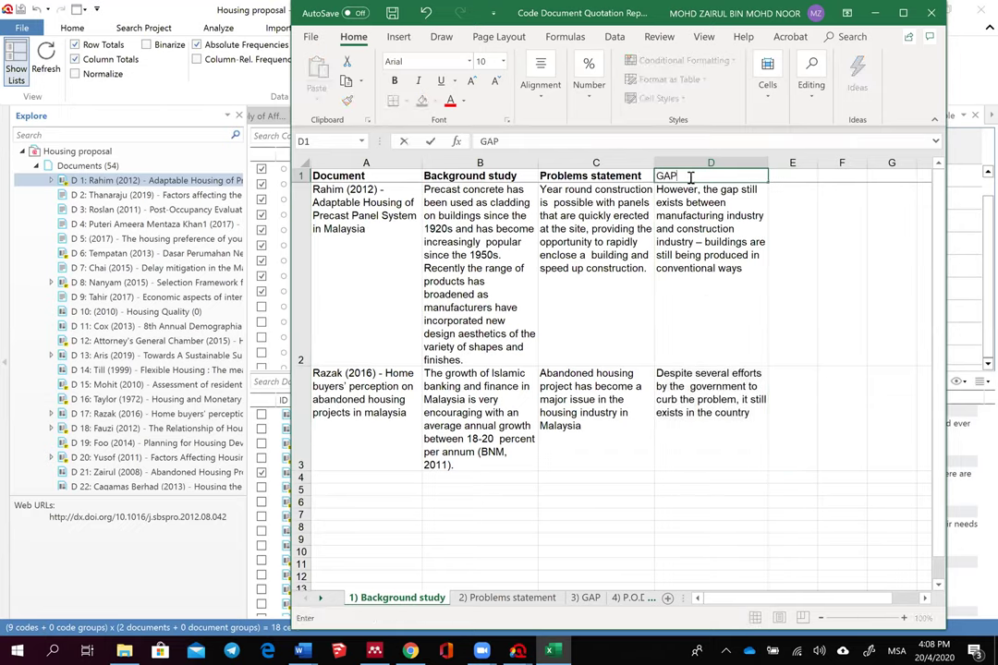
Step: Widen column E to about 16 and copy the two quotations on the "4) P.O.D" sheet
click(787, 174)
drag(827, 163, 869, 163)
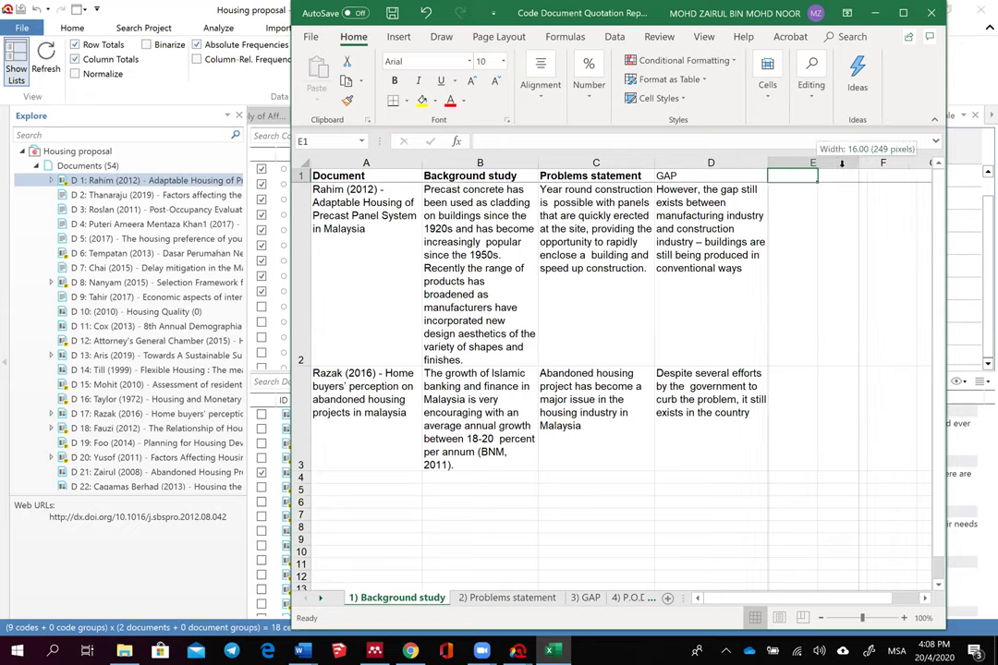
key(ctrl+Page_Down)
key(ctrl+Page_Down)
key(ctrl+Page_Down)
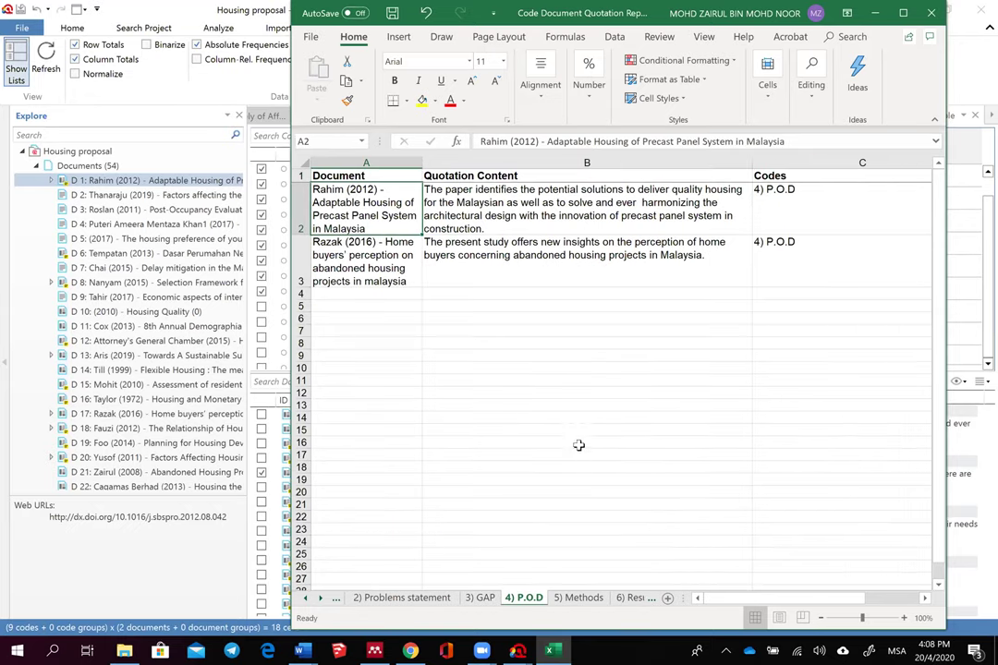
drag(521, 233, 535, 254)
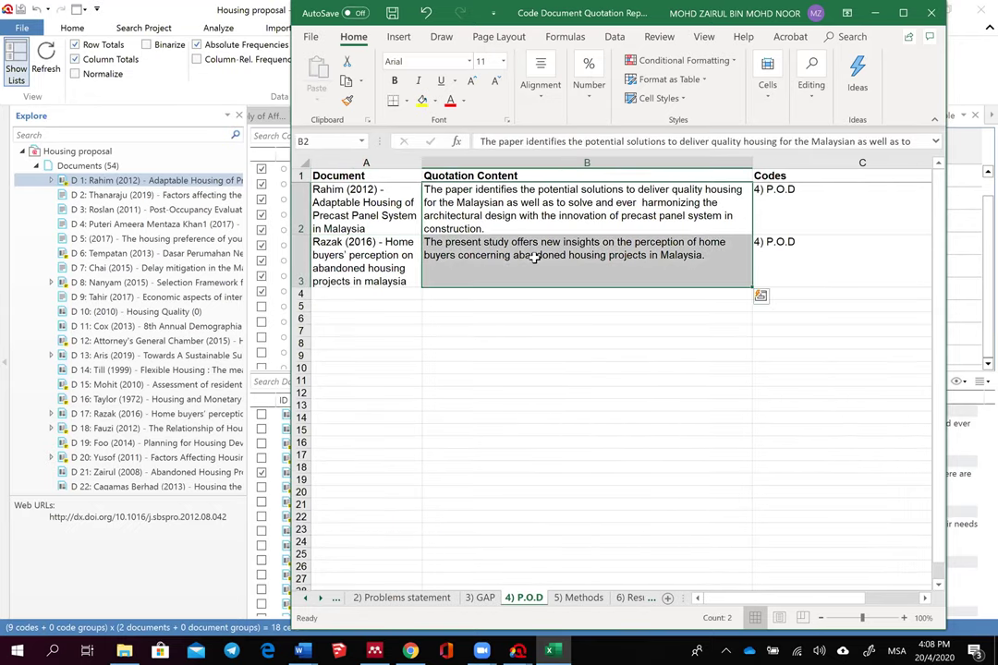
key(ctrl+c)
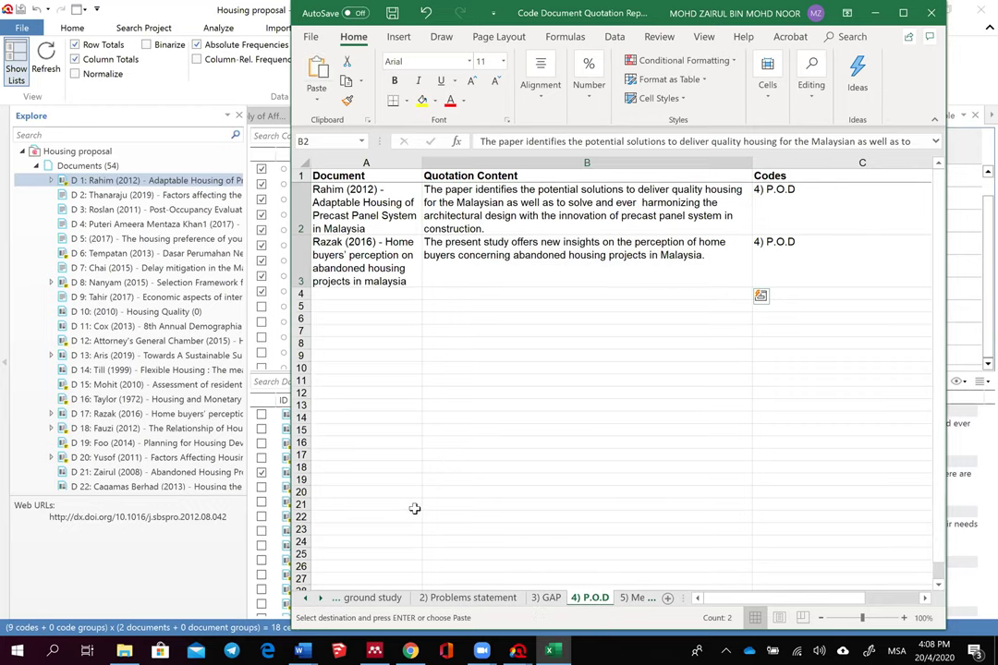
Step: Paste the copied quotations into E2:E3 of the "1) Background study" sheet and head the column "P.O.D"
key(ctrl+Page_Up)
key(ctrl+Page_Up)
key(ctrl+Page_Up)
drag(806, 328, 806, 397)
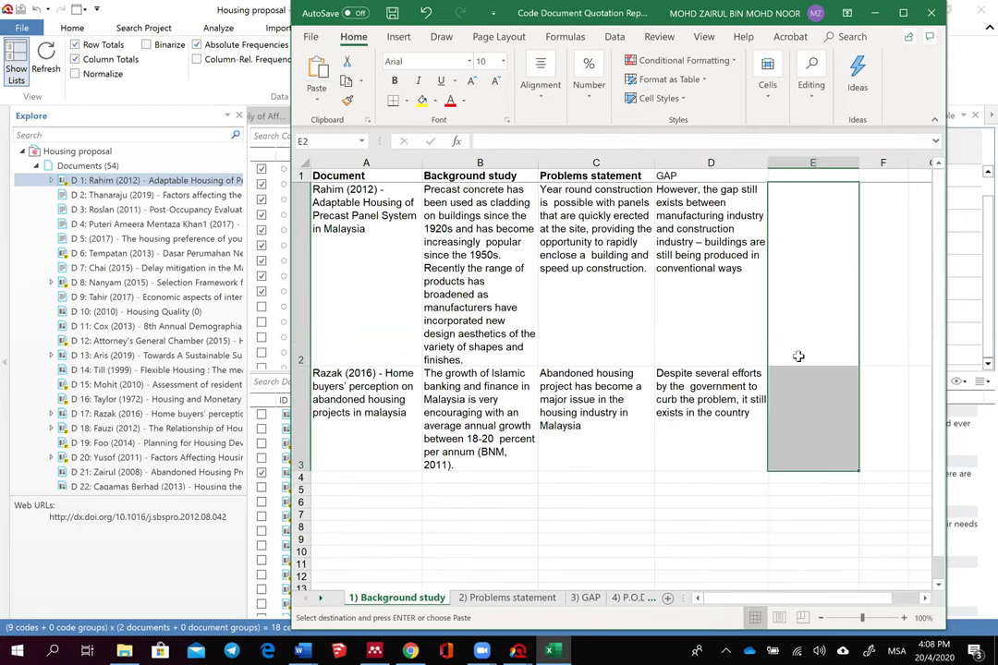
key(ctrl+v)
click(830, 175)
text(P)
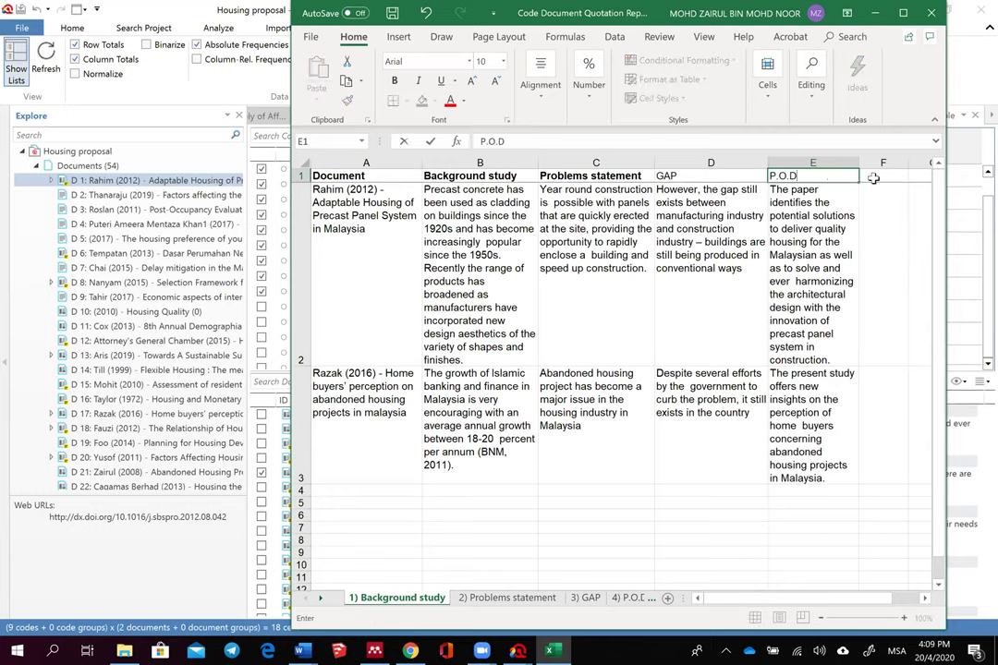
Step: Widen the empty column F on the "1) Background study" sheet and maximize the workbook window
click(874, 177)
drag(907, 164, 934, 163)
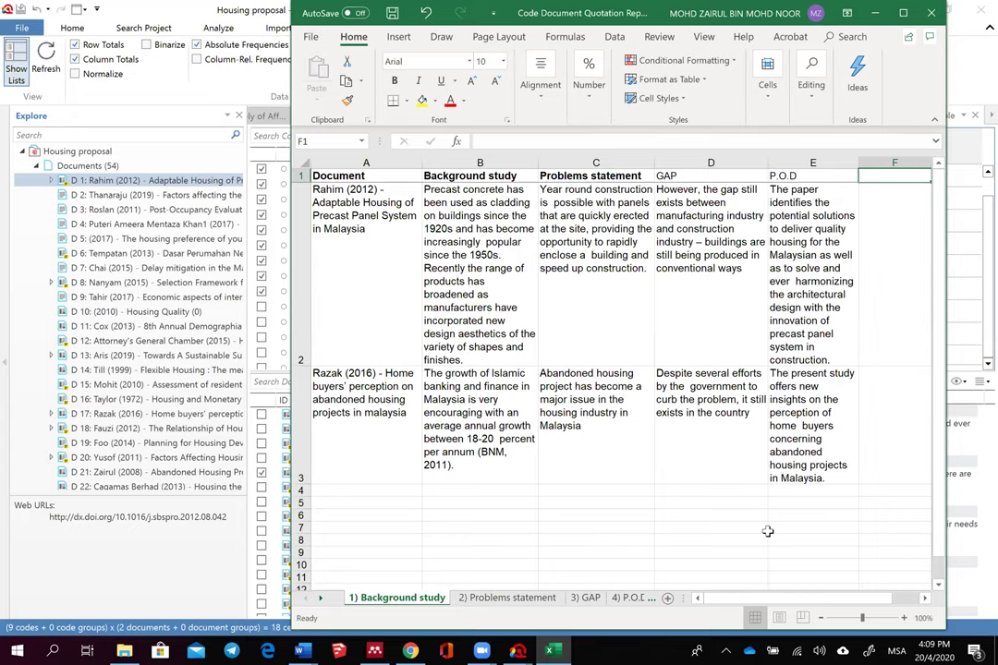
scroll(767, 531, right, 1)
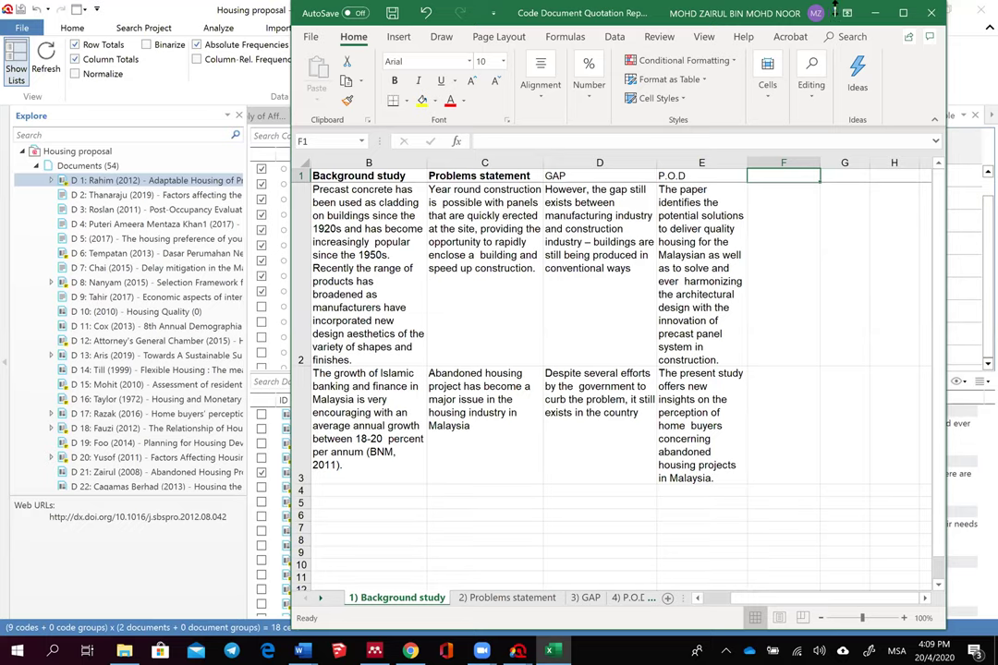
click(904, 13)
Step: Insert a blank worksheet into the workbook and copy the two quotations in B2:B3 of the "5) Methods" sheet
key(shift+F11)
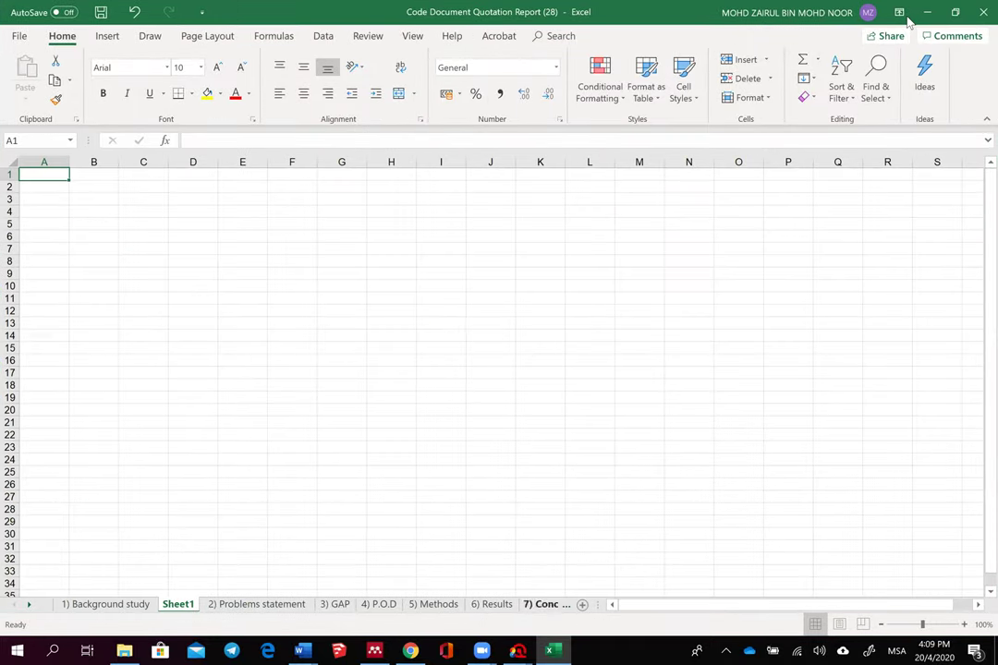
key(ctrl+Page_Down)
key(ctrl+Page_Down)
key(ctrl+Page_Down)
key(ctrl+Page_Down)
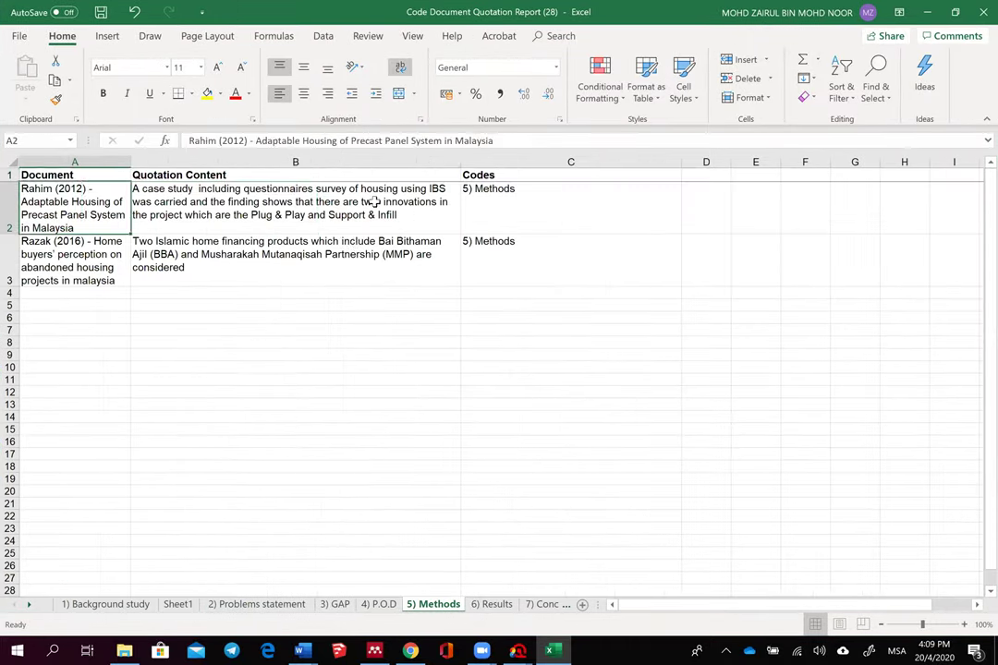
drag(369, 198, 350, 276)
key(ctrl+c)
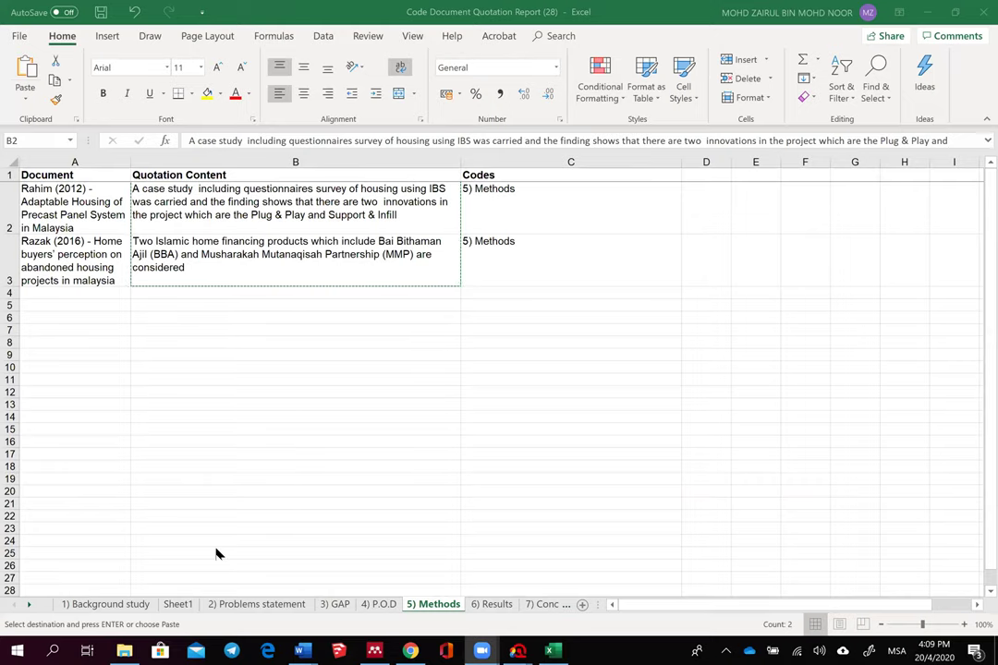
key(ctrl+v)
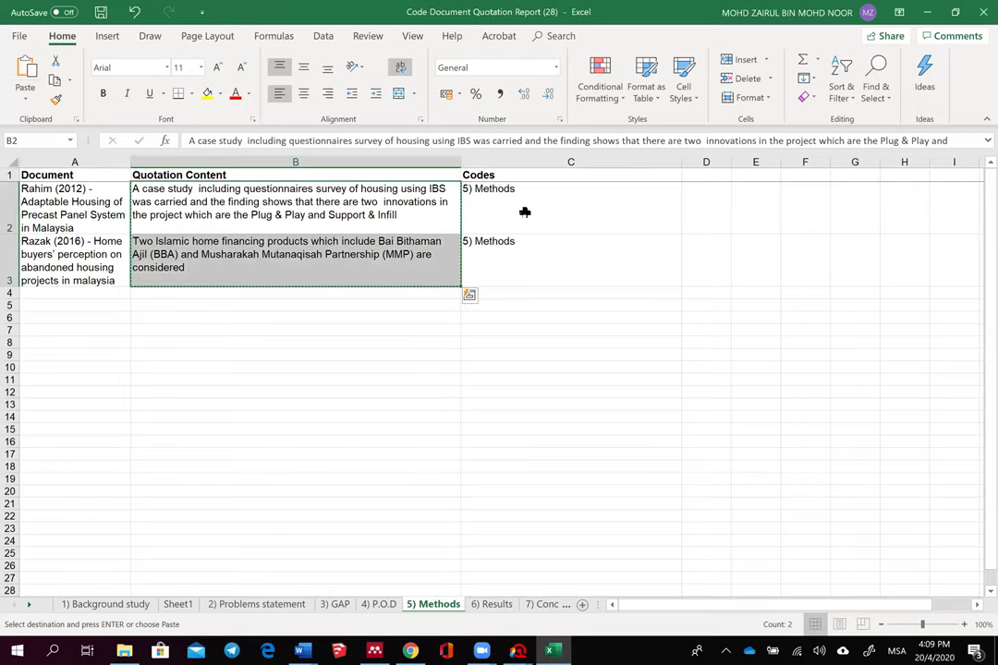
click(115, 603)
drag(463, 301, 488, 372)
key(ctrl+c)
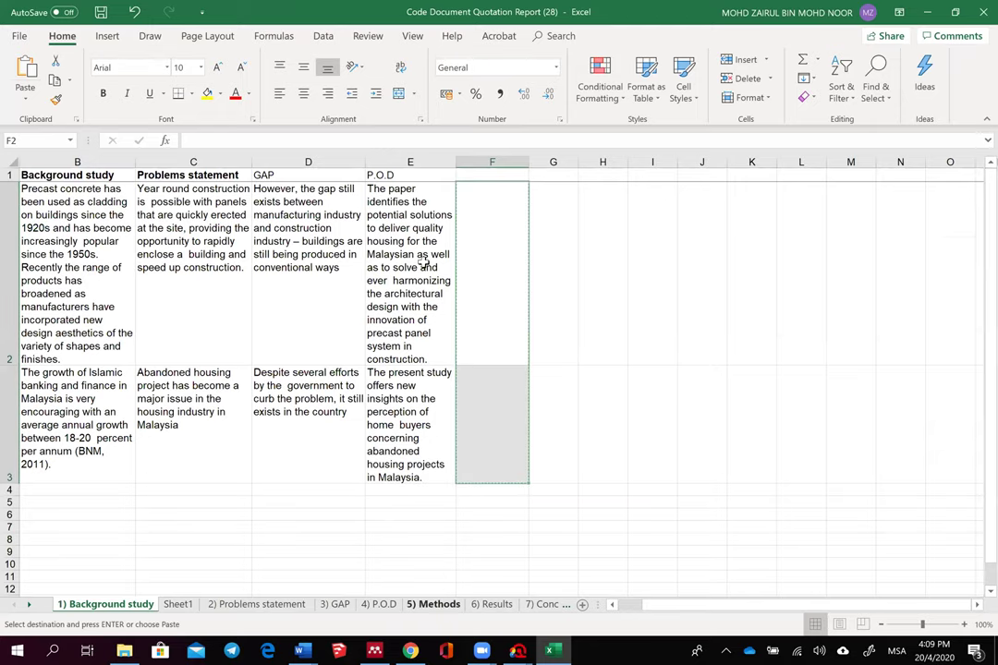
Step: Copy the two quotations on the "5) Methods" sheet into F2:F3 of the "1) Background study" sheet and head the column "Methods"
click(439, 603)
drag(397, 252, 398, 249)
key(ctrl+c)
click(104, 604)
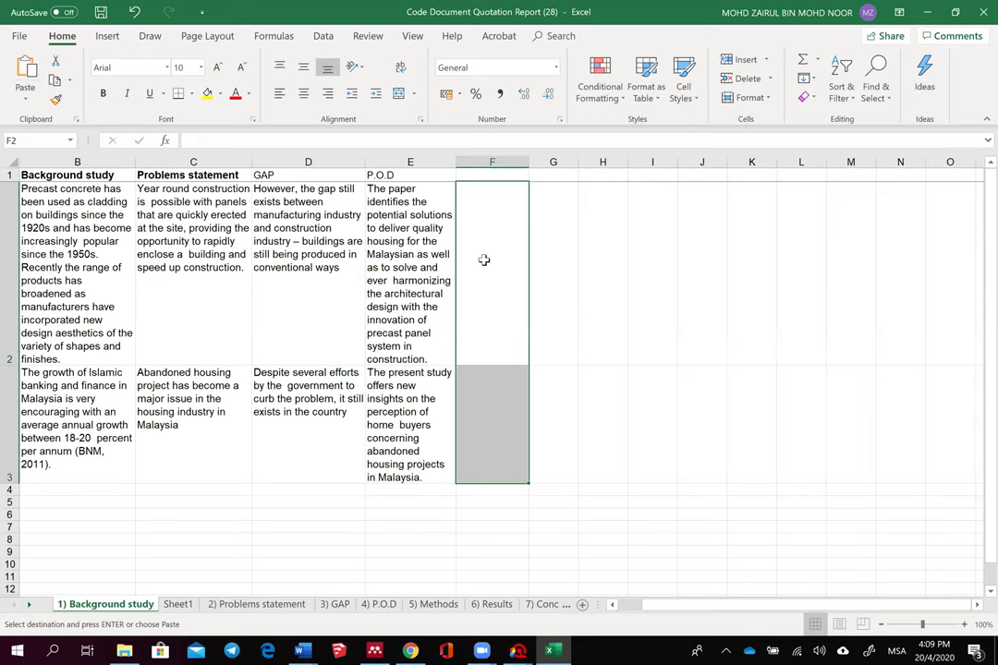
key(ctrl+v)
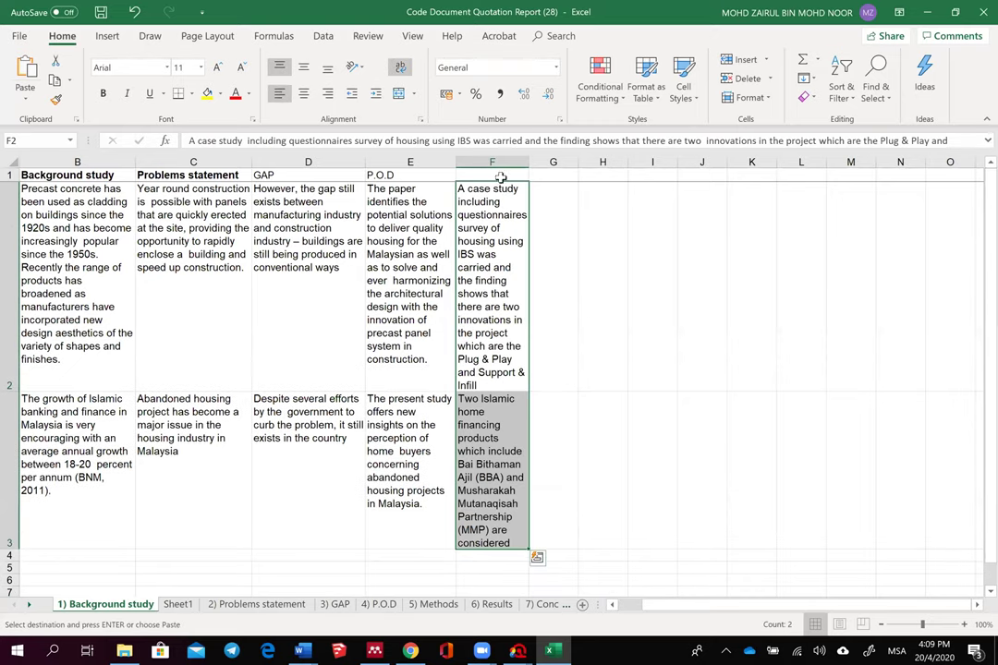
click(501, 174)
text(Methods)
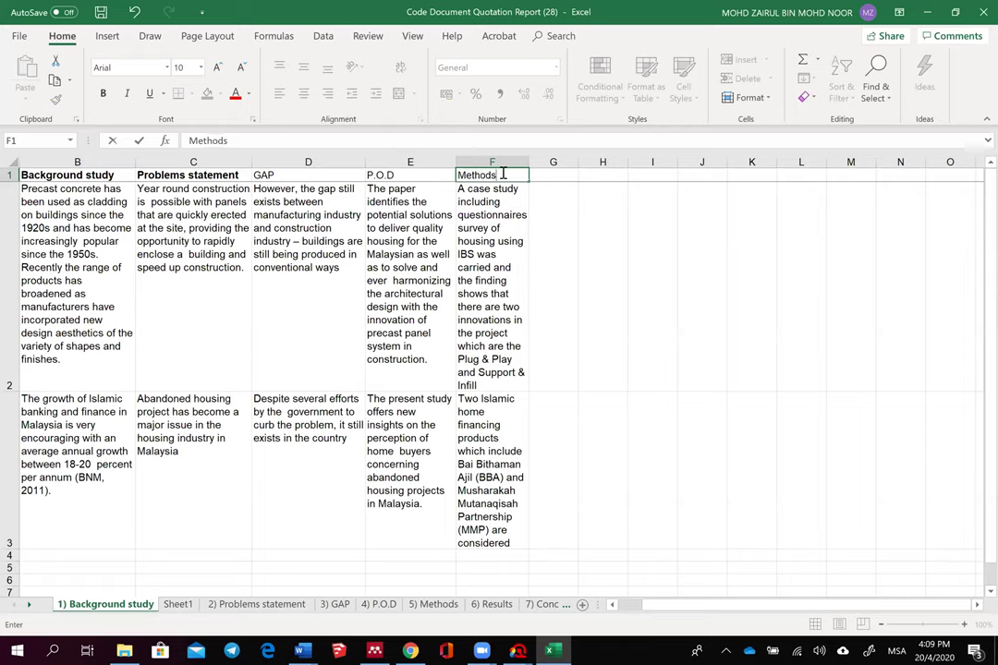
Step: Widen the empty column G on the "1) Background study" sheet and copy the two quotations on the "6) Results" sheet
click(575, 162)
drag(576, 161, 615, 161)
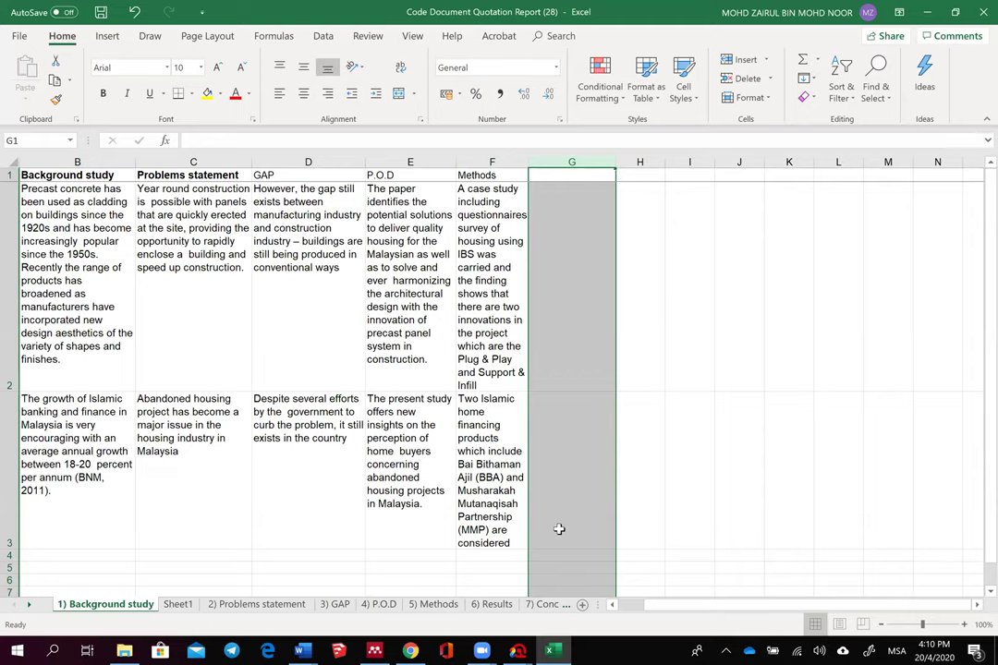
key(ctrl+Page_Down)
key(ctrl+Page_Down)
key(ctrl+Page_Down)
key(ctrl+Page_Down)
key(ctrl+Page_Down)
key(ctrl+Page_Down)
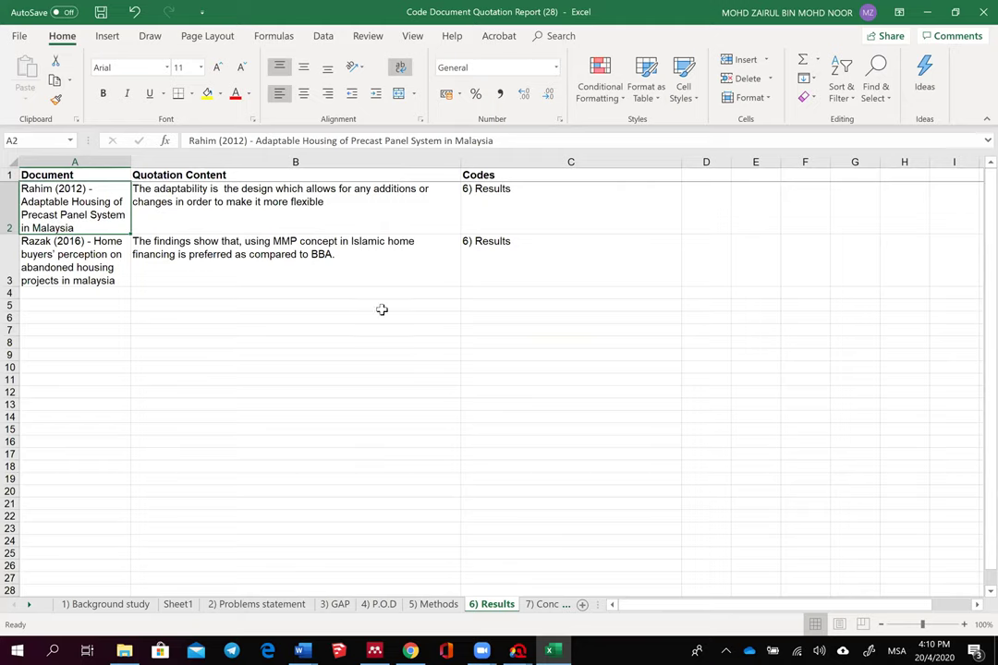
drag(293, 187, 352, 262)
key(ctrl+c)
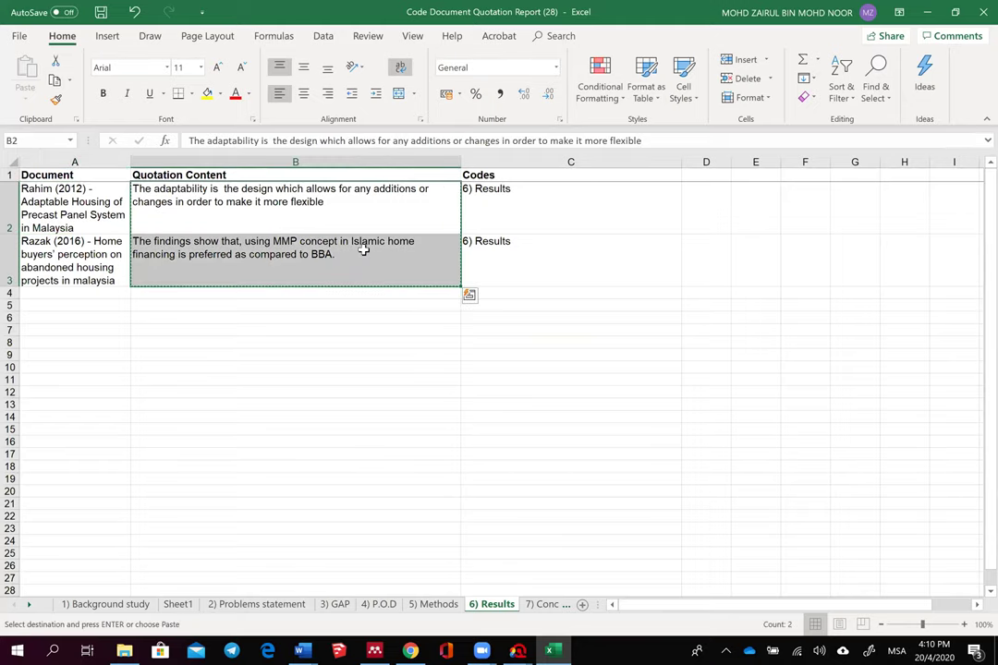
Step: Paste the copied quotations into G2:G3 of the "1) Background study" sheet and head the column "Results"
click(120, 606)
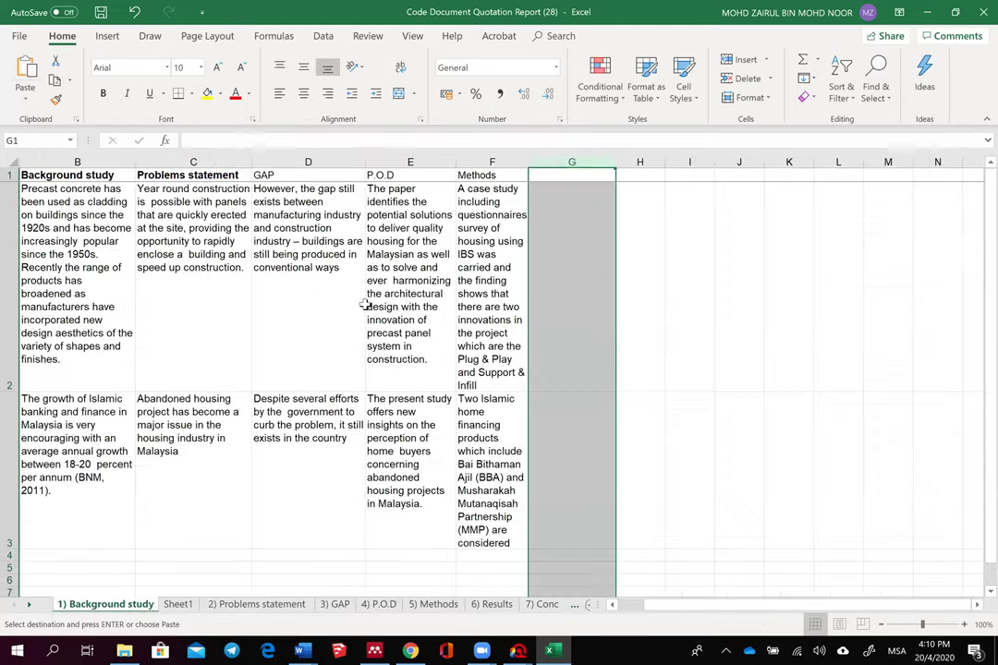
shift+click(585, 448)
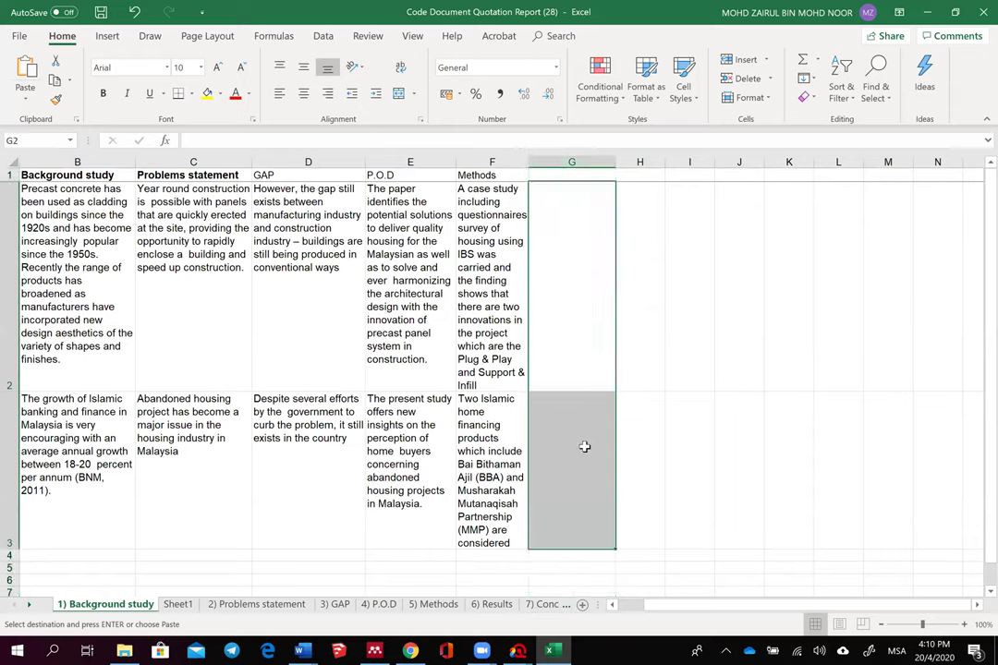
key(ctrl+v)
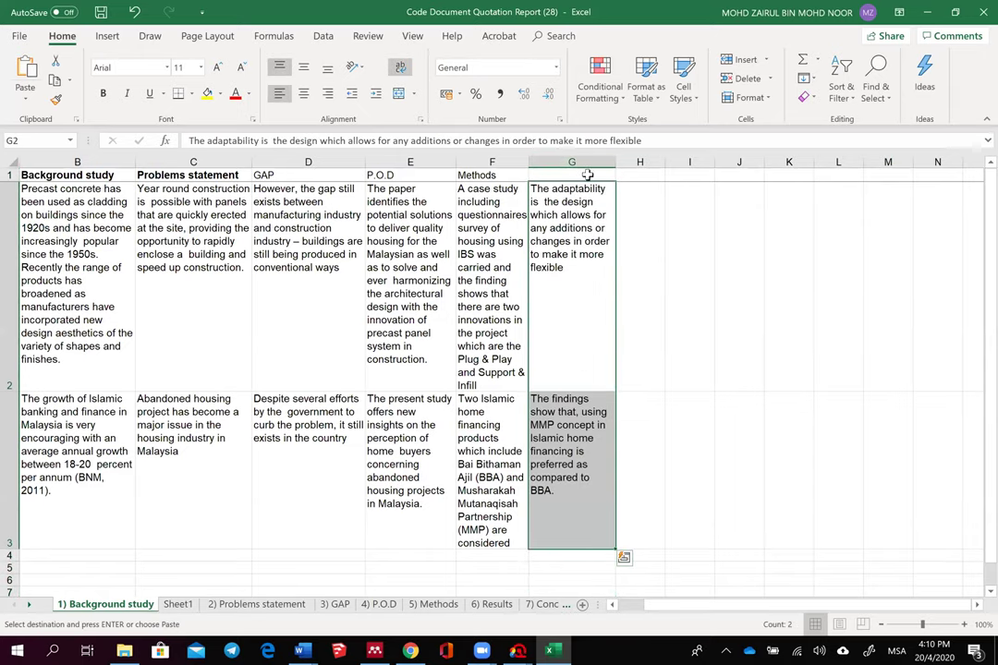
click(588, 175)
text(Resuts)
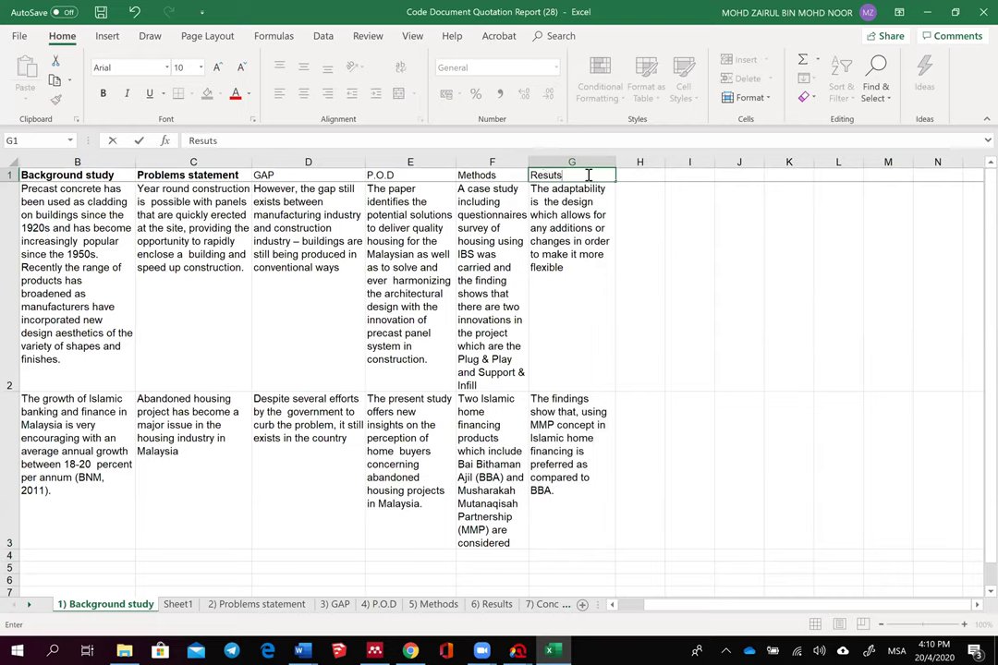
key(BackSpace)
key(BackSpace)
text(lts)
key(ctrl+Return)
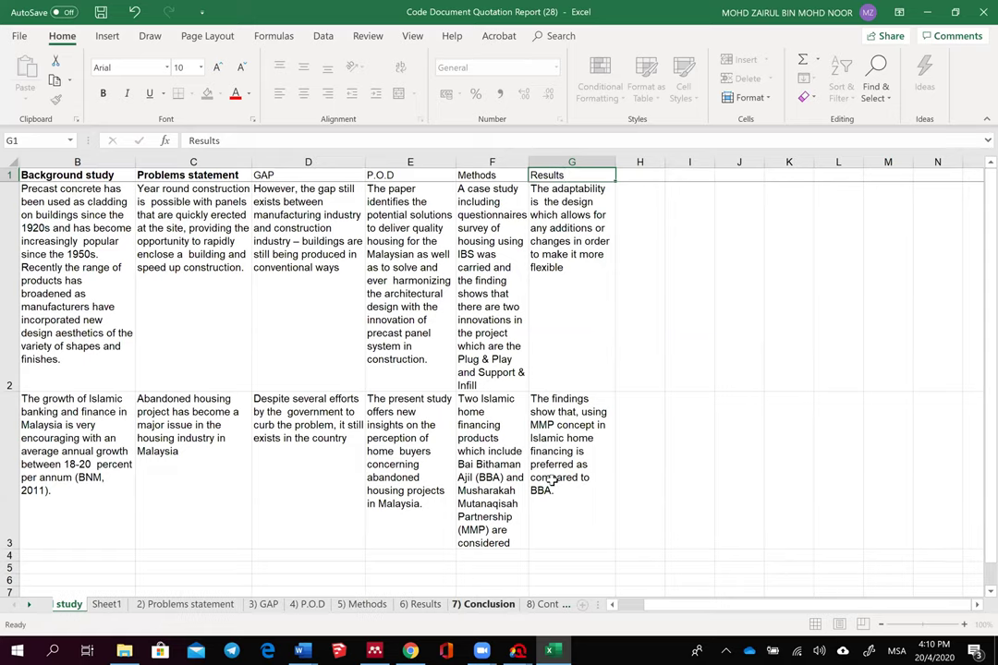
Step: Copy the two quotations on the "7) Conclusion" sheet and return to the "1) Background study" sheet
click(482, 605)
drag(314, 227, 334, 256)
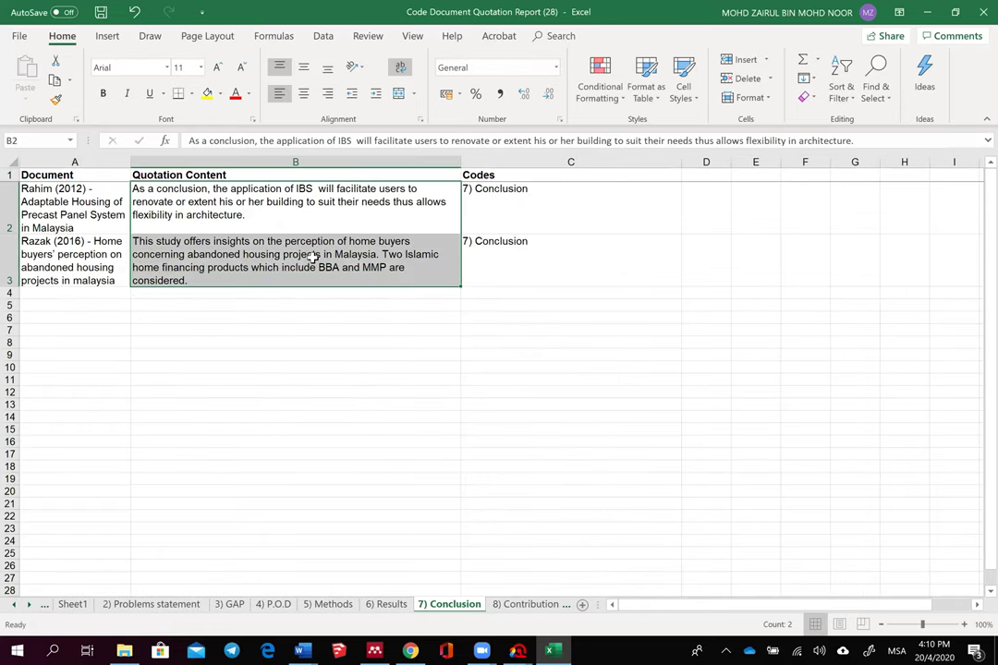
key(ctrl+c)
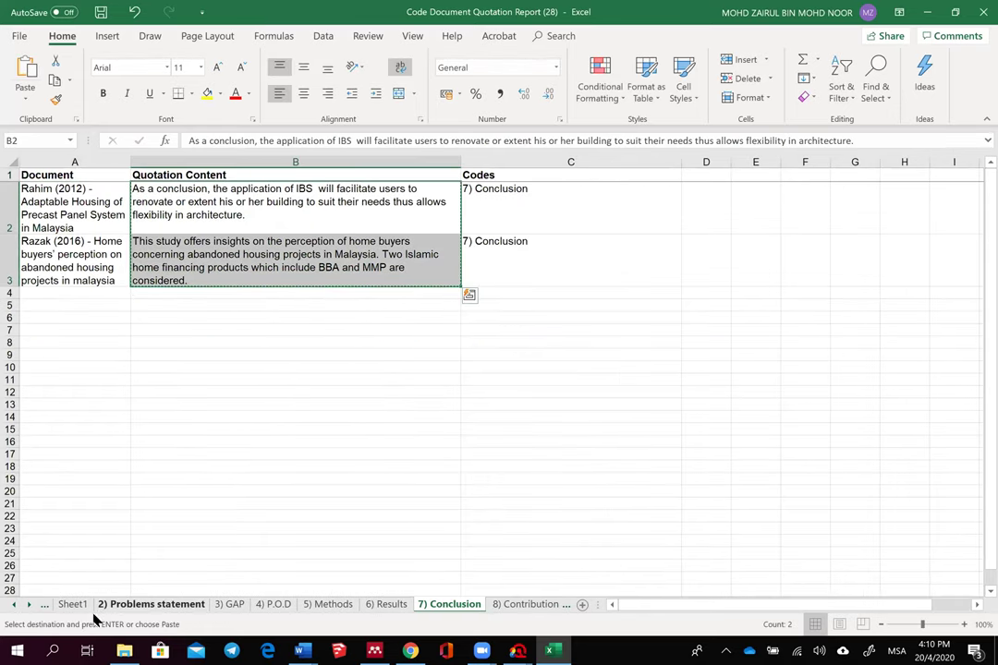
click(13, 605)
click(85, 604)
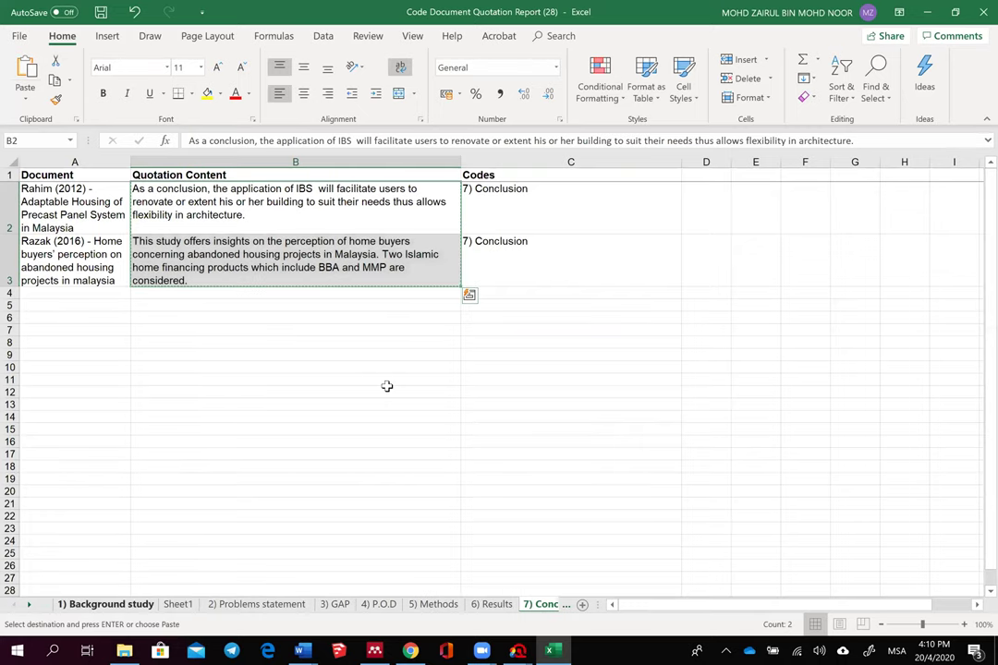
Step: Paste the copied quotations into H2:H3 of a widened column H and head the column "Conclusion"
drag(665, 162, 721, 163)
drag(659, 369, 659, 527)
key(ctrl+v)
click(652, 174)
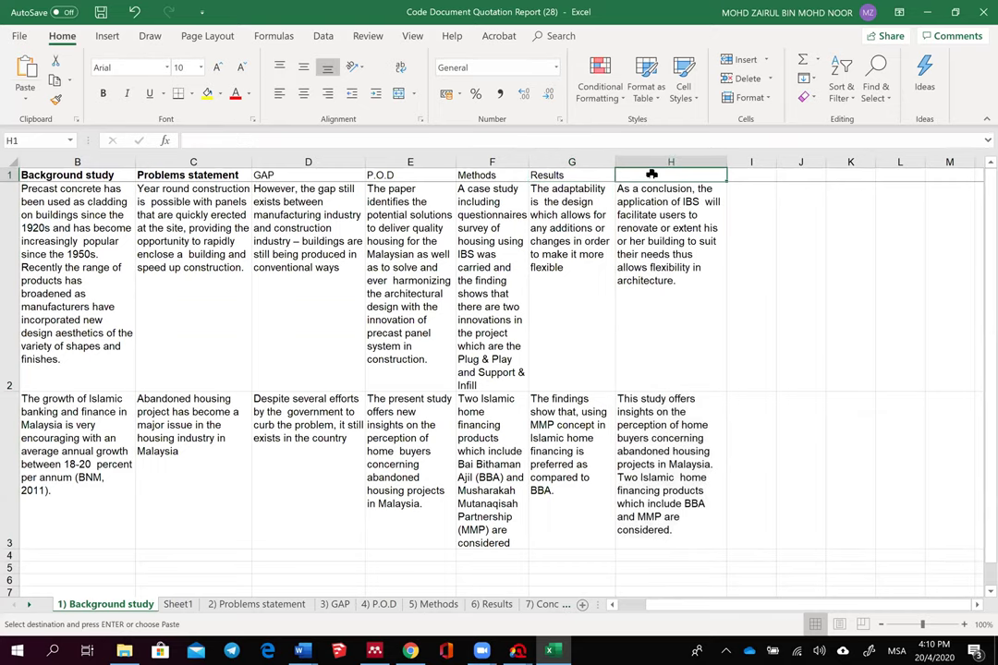
text(Conclusion)
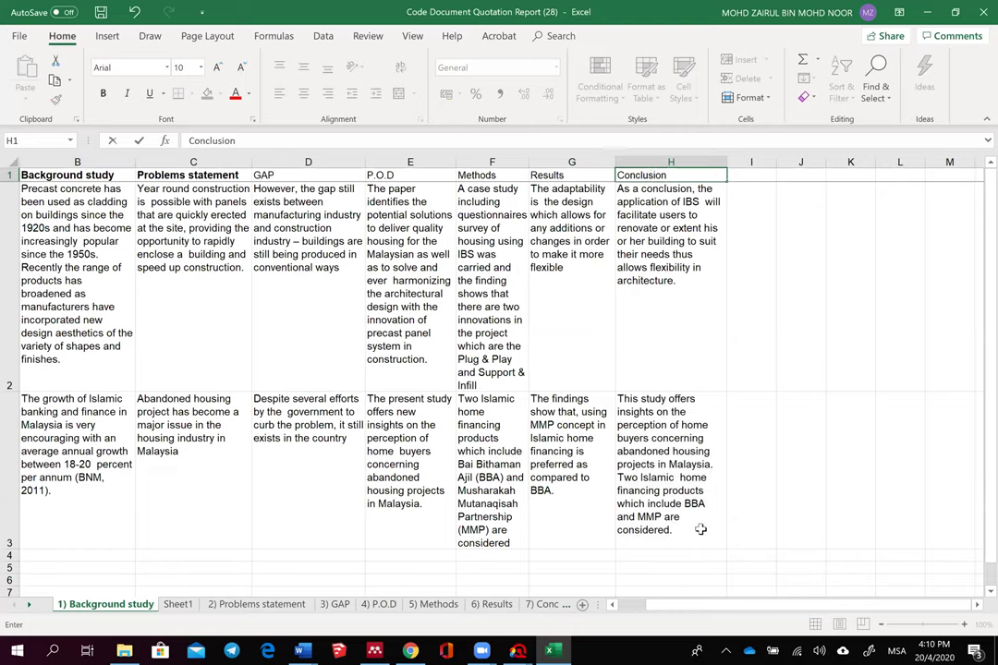
Step: Copy the two quotations on the "8) Contribution" sheet and return to the "1) Background study" sheet
click(29, 605)
click(28, 605)
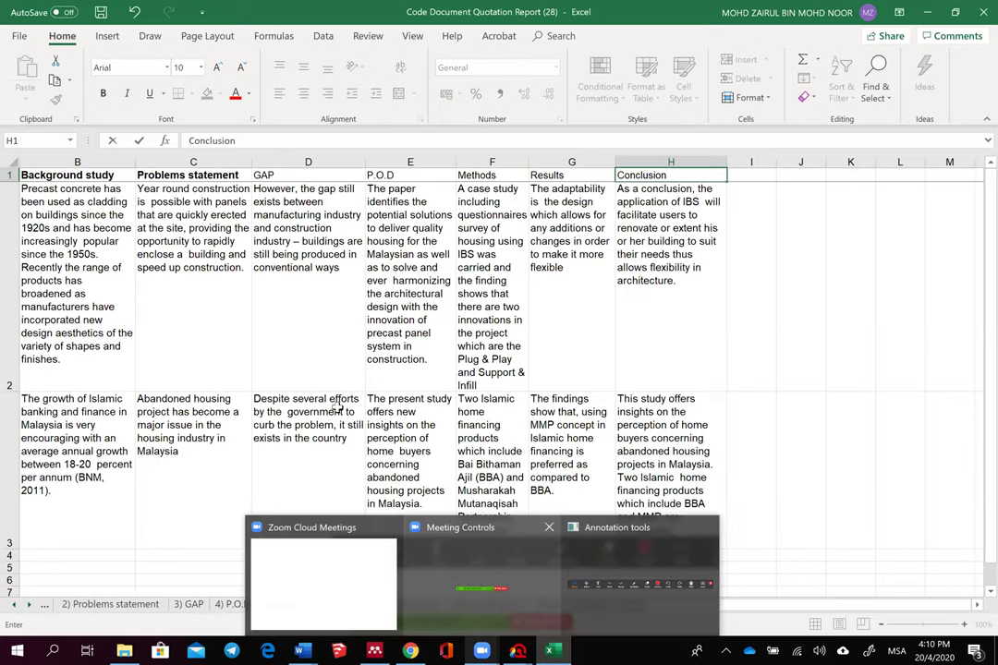
key(ctrl+Page_Down)
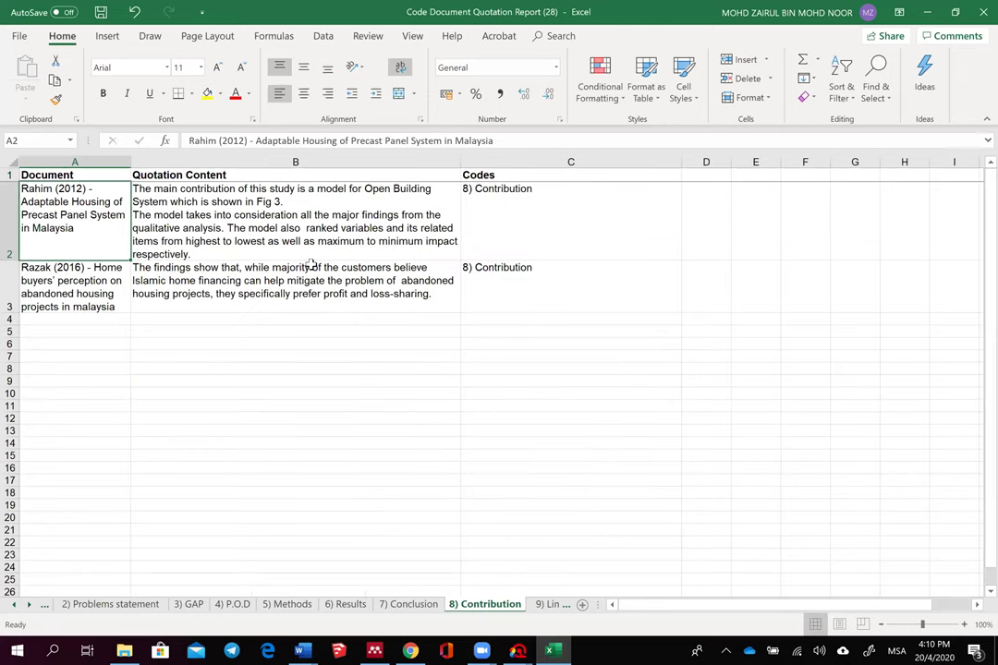
drag(311, 254, 312, 278)
key(ctrl+c)
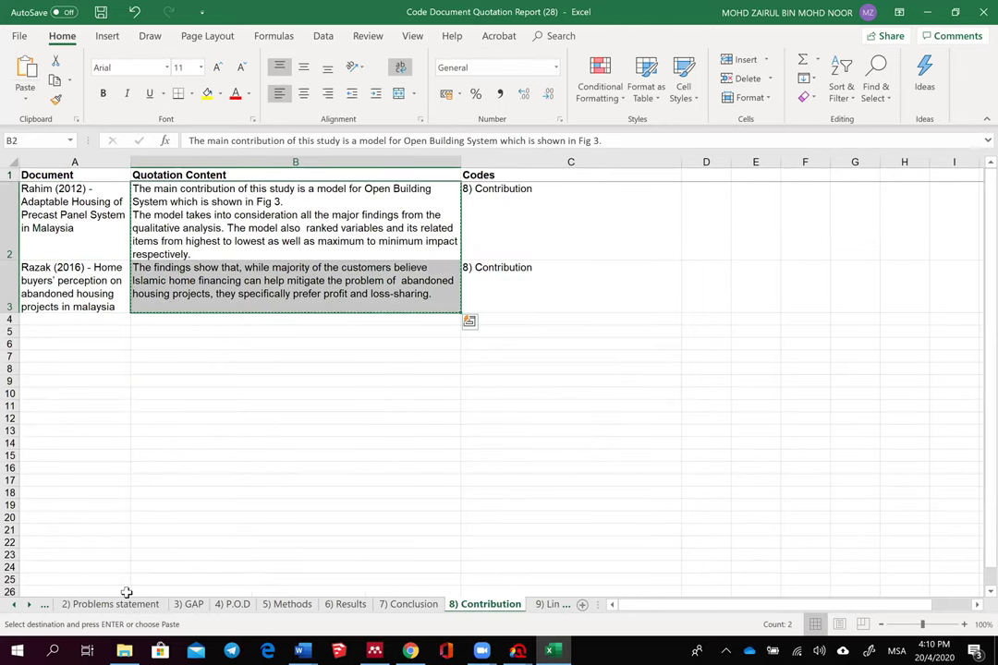
click(13, 605)
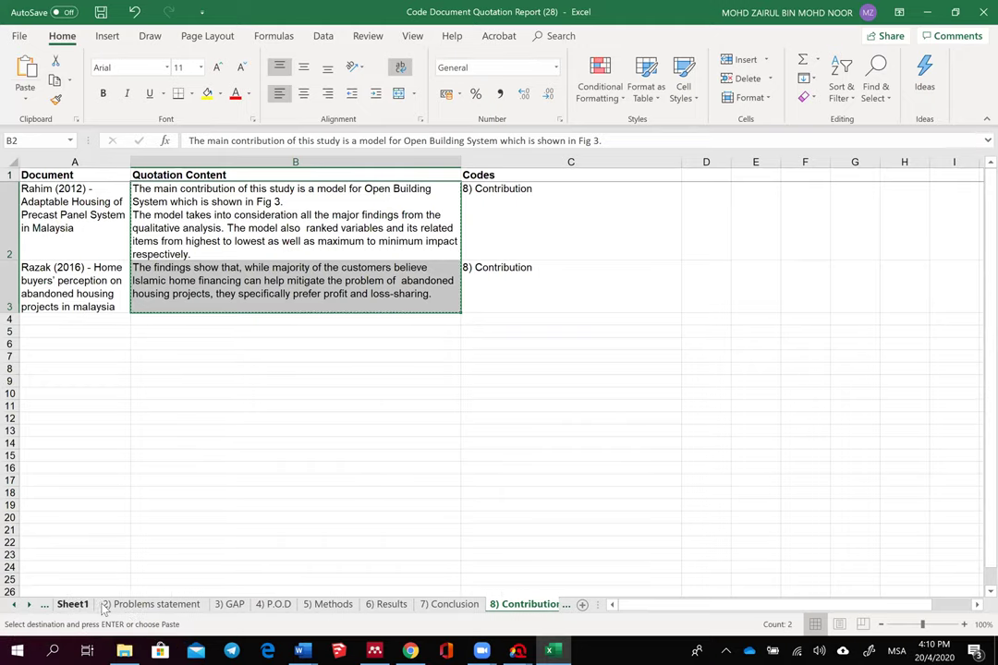
click(13, 606)
click(90, 604)
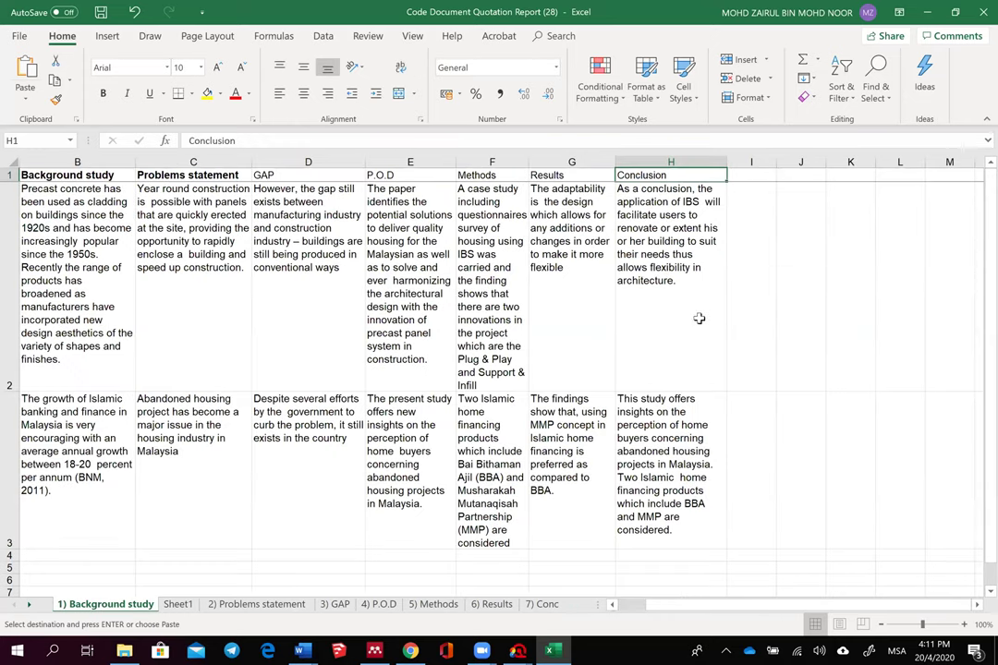
Step: Paste the copied quotations into I2:I3 of a widened column I and head the column "Contribution"
drag(776, 162, 829, 162)
drag(798, 217, 780, 411)
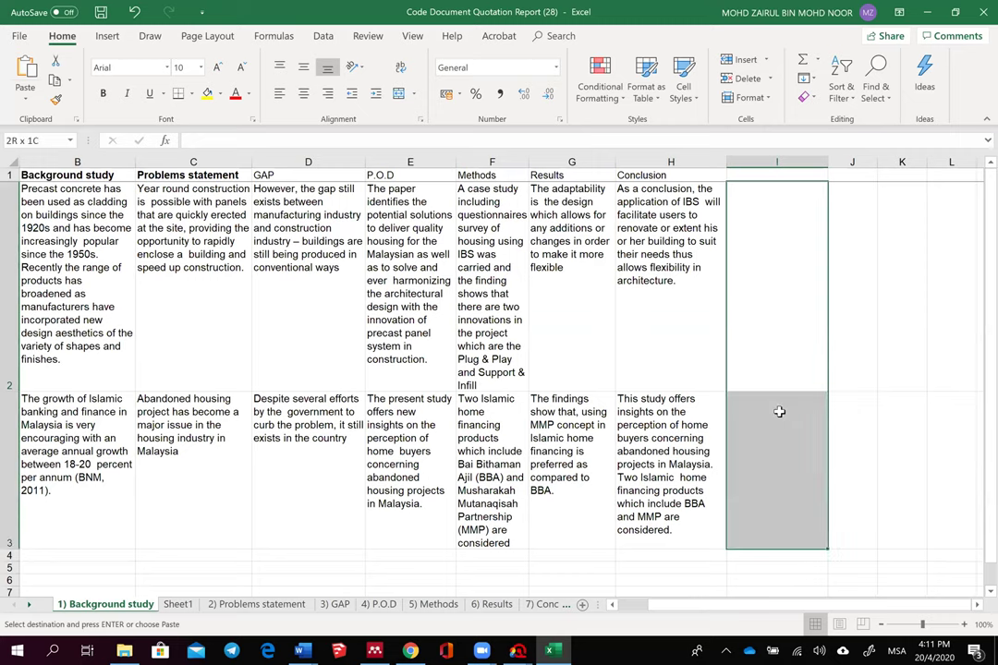
key(ctrl+v)
click(792, 175)
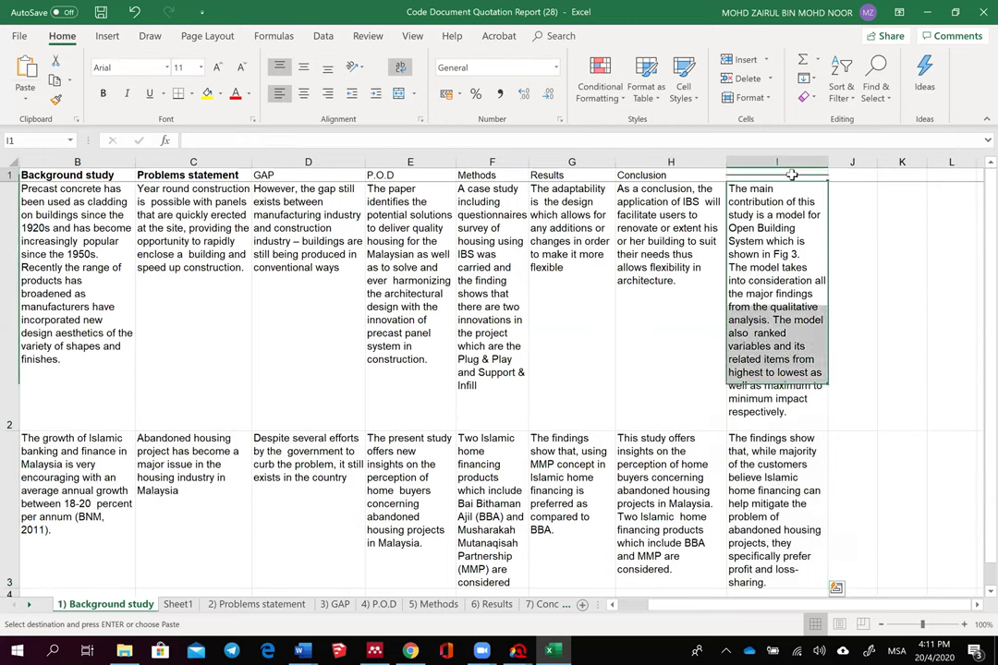
text(Contributio)
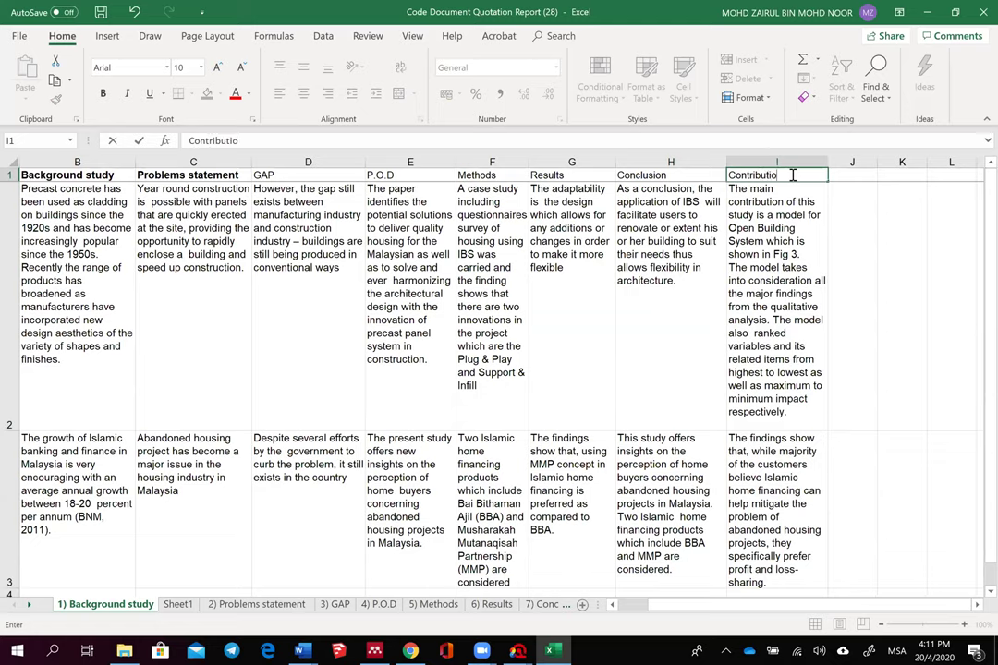
text(n)
Step: Copy the two quotations in B2:B3 of the "9) Limitation Future reseach" sheet
click(28, 605)
click(28, 606)
click(28, 605)
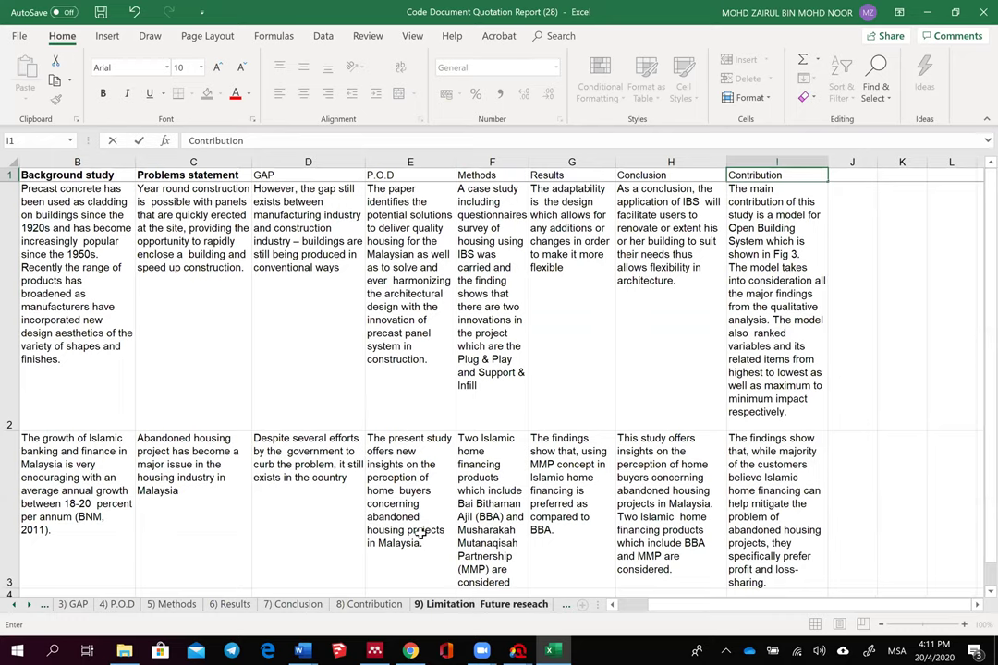
key(ctrl+Page_Up)
drag(294, 229, 390, 298)
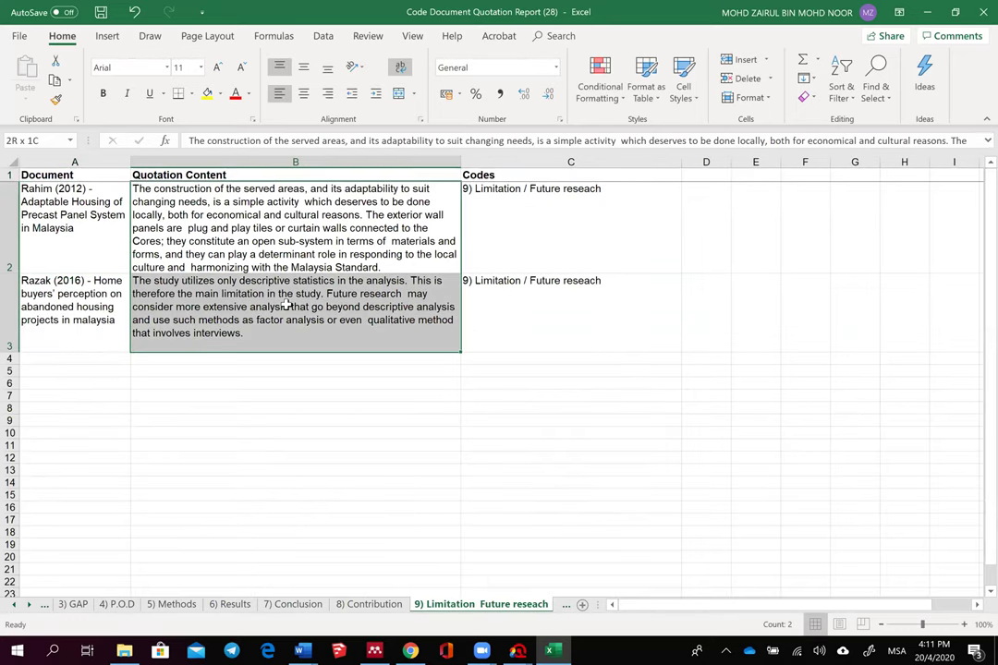
key(ctrl+c)
Step: Return to the "1) Background study" sheet and widen the empty column J
click(14, 605)
click(14, 605)
click(15, 605)
click(105, 605)
drag(875, 168, 929, 165)
click(867, 382)
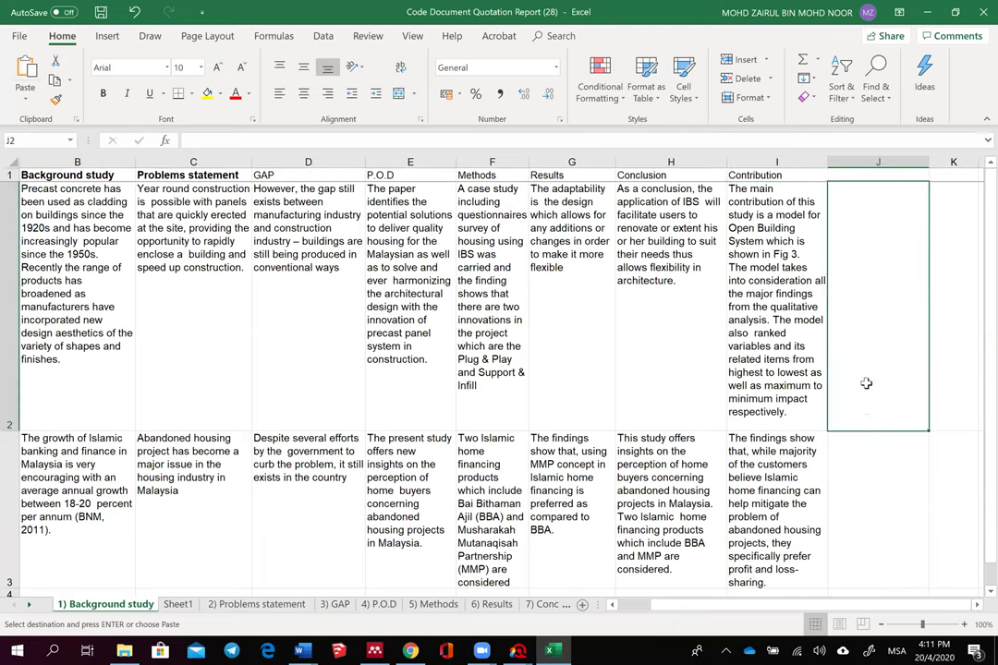
drag(864, 423, 865, 436)
click(867, 452)
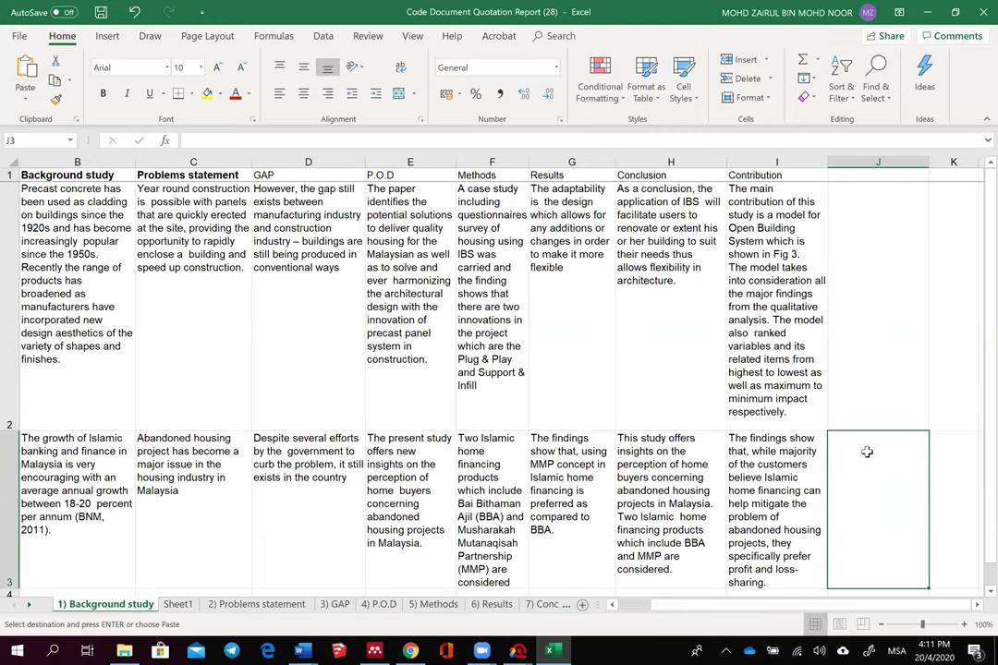
key(ctrl+v)
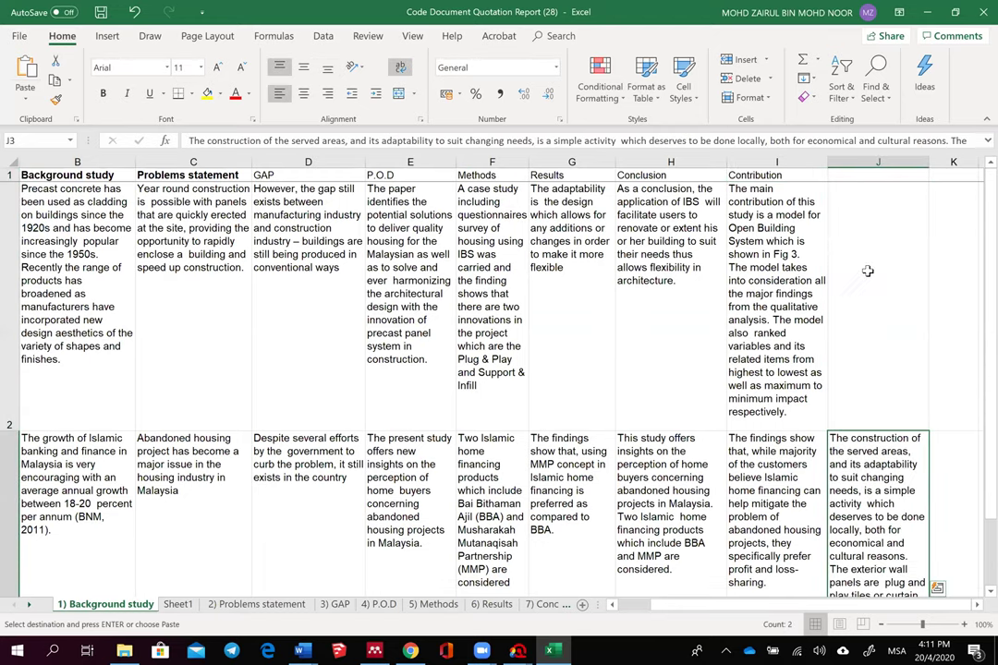
key(ctrl+z)
Step: Paste the copied quotations into J2:J3 and head the column "Limitation"
drag(866, 272, 858, 459)
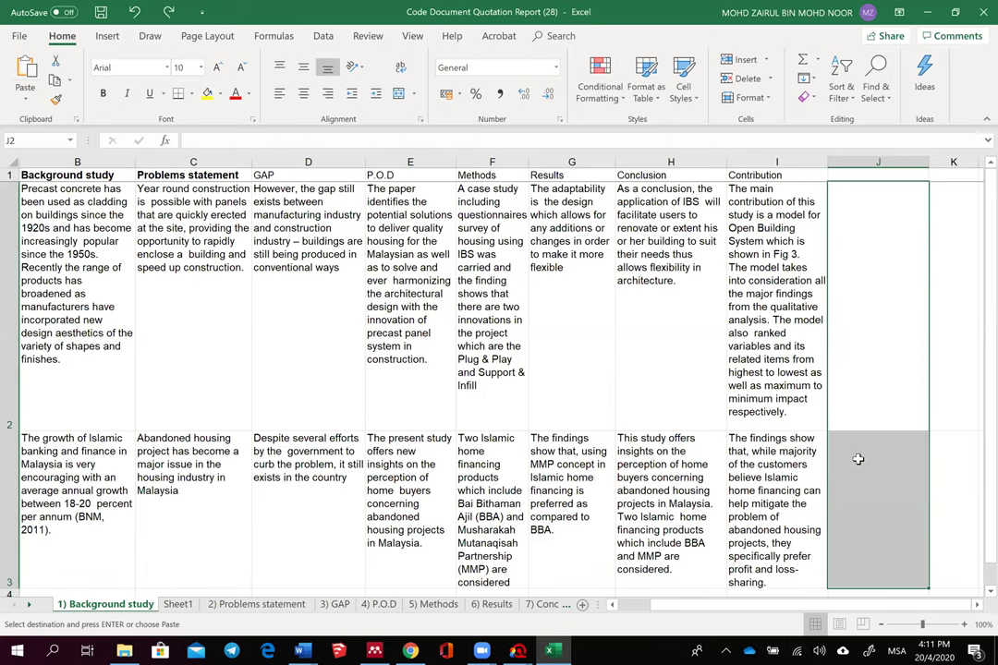
key(ctrl+v)
click(874, 172)
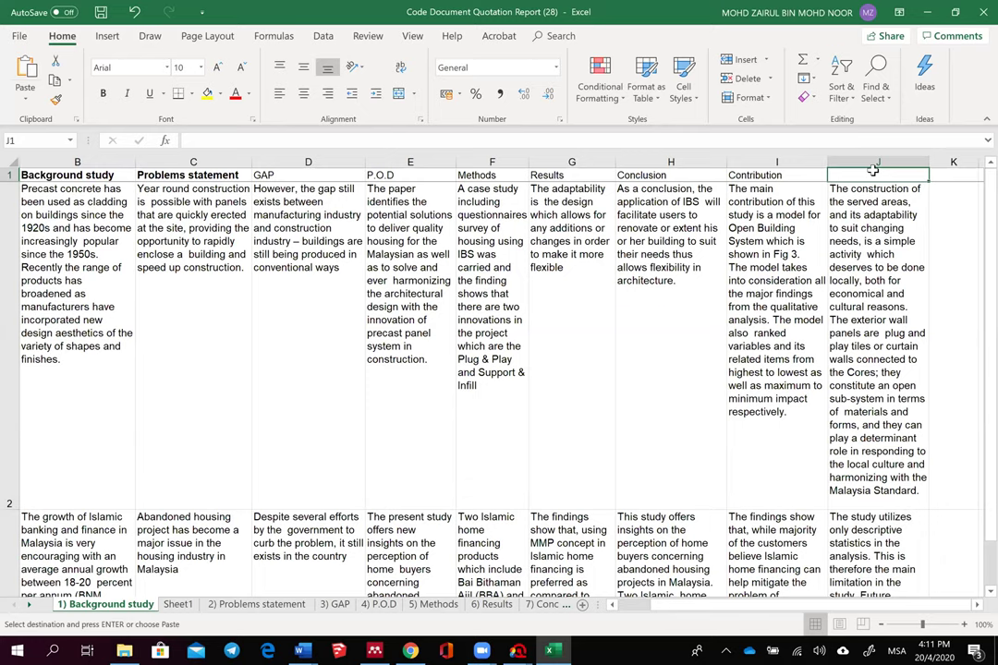
text(Limitation)
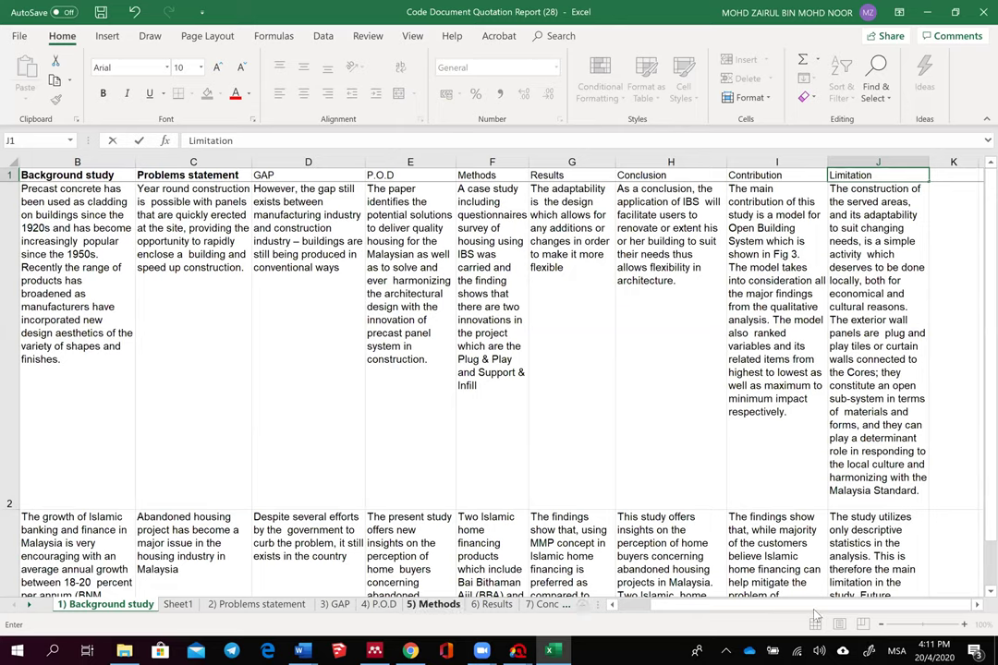
click(29, 608)
click(30, 608)
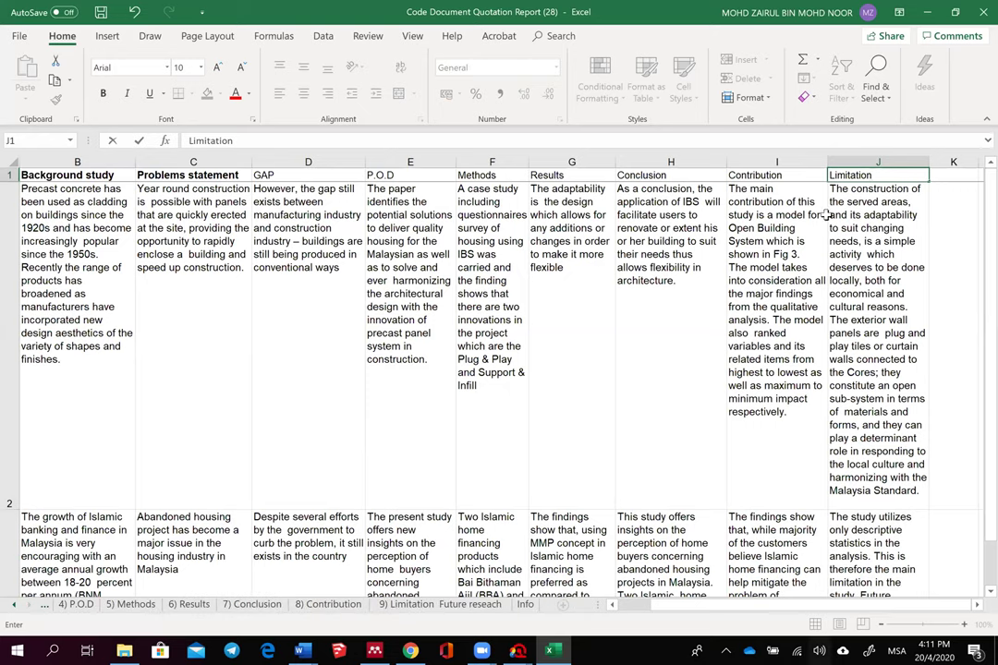
Step: Head column K "Remarks" and widen it to hold comments
click(952, 178)
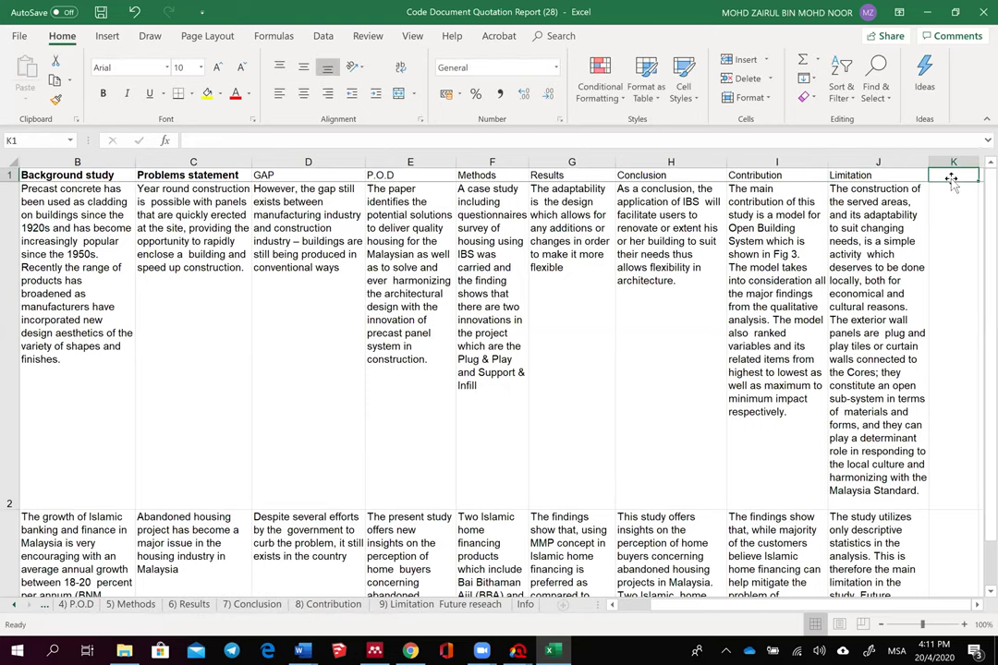
text(Remarks)
click(958, 205)
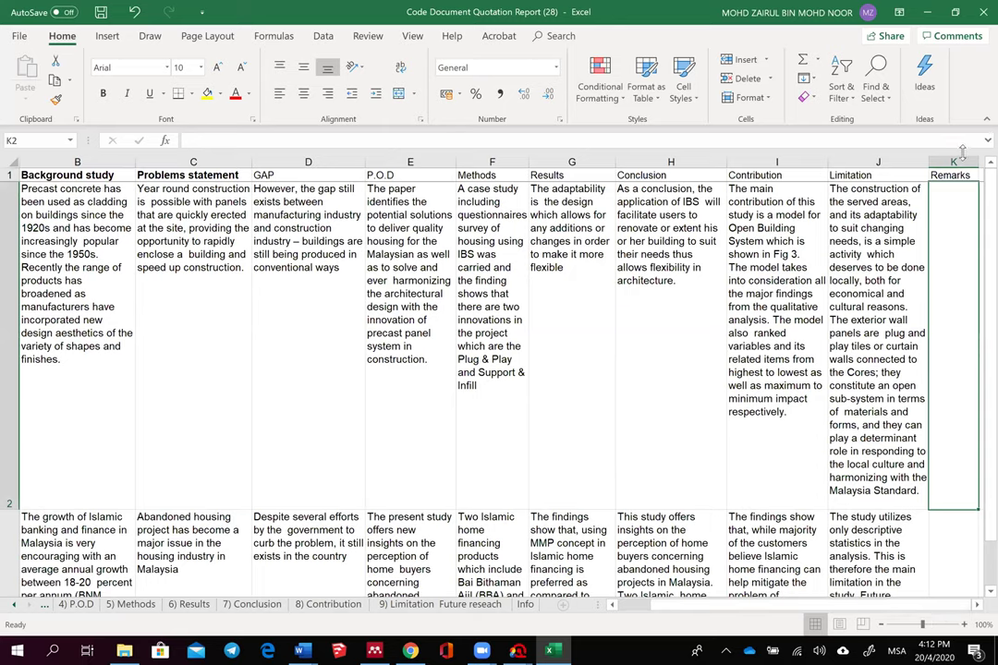
drag(973, 163, 985, 162)
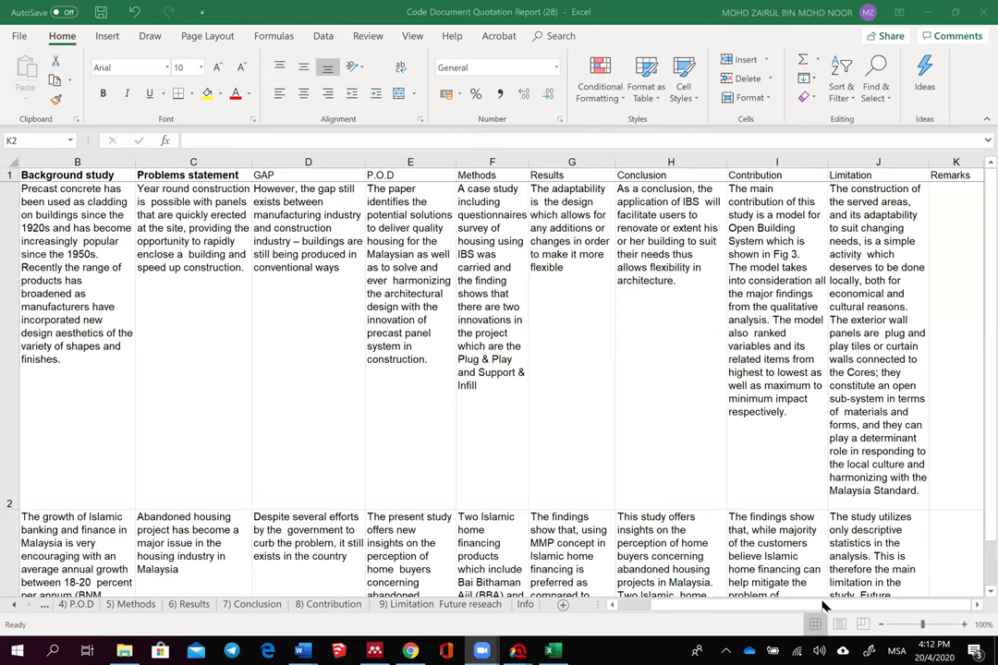
click(486, 386)
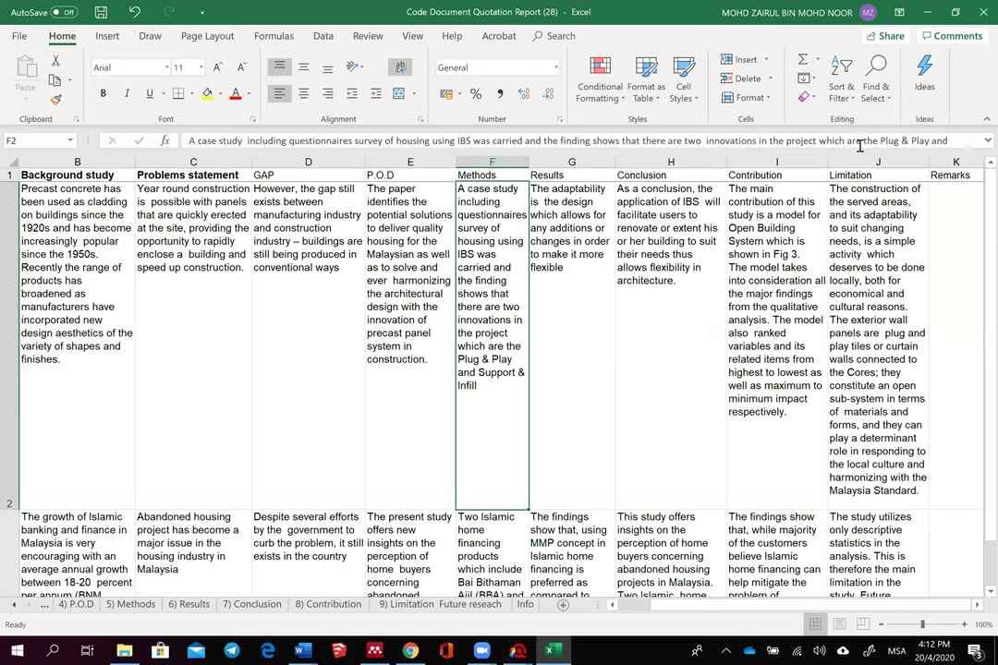
click(952, 499)
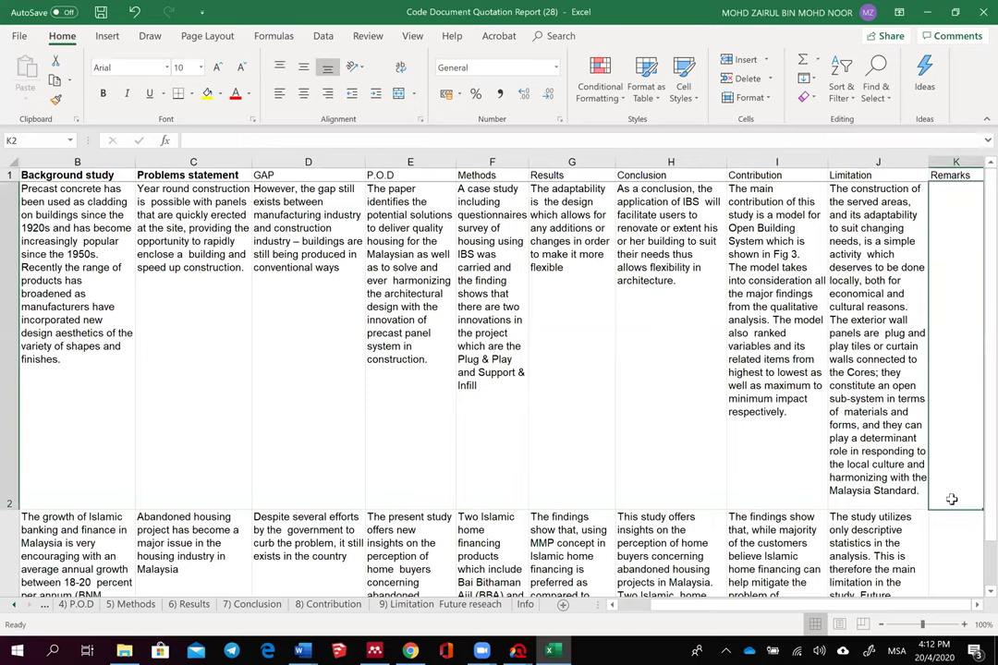
click(881, 626)
click(881, 626)
drag(791, 160, 797, 196)
Step: Enter the remark "However, the context that the study took only in the US region" in K2
text(Howe)
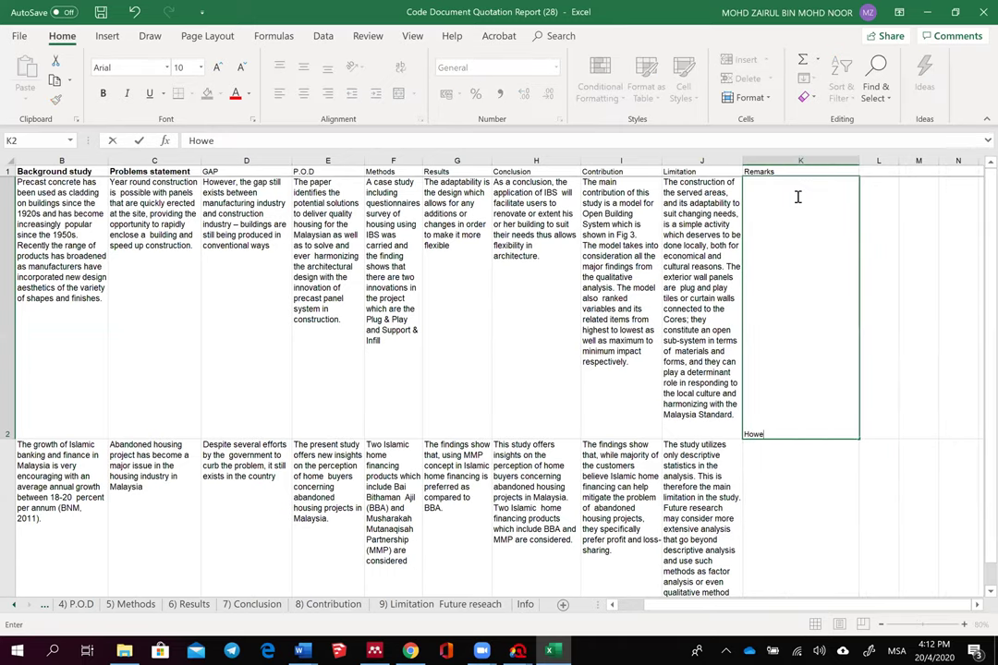
text(ver, the)
text(context)
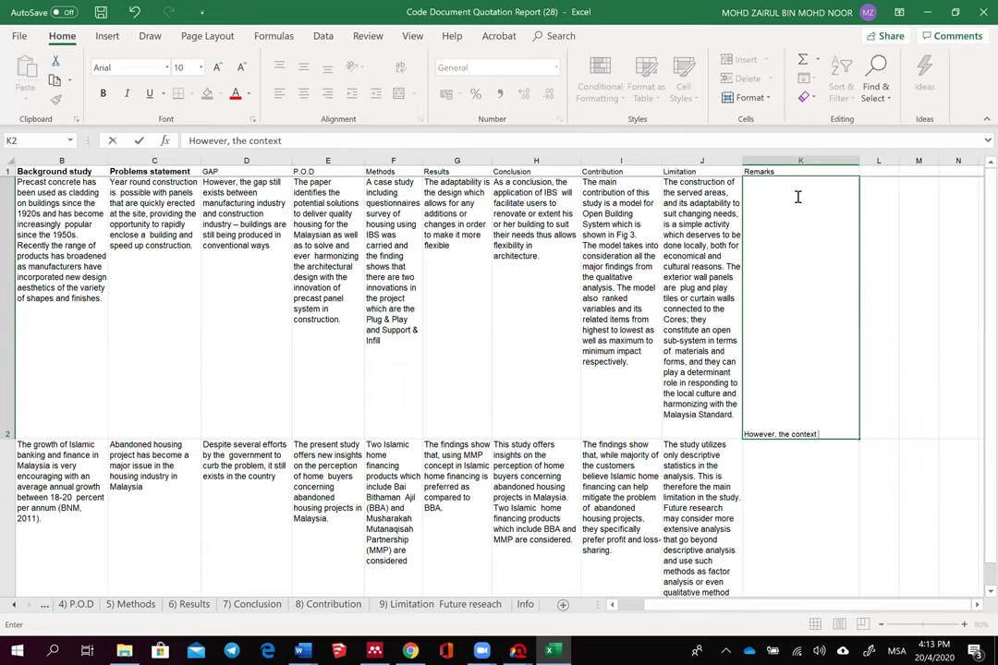
text(that the study took only)
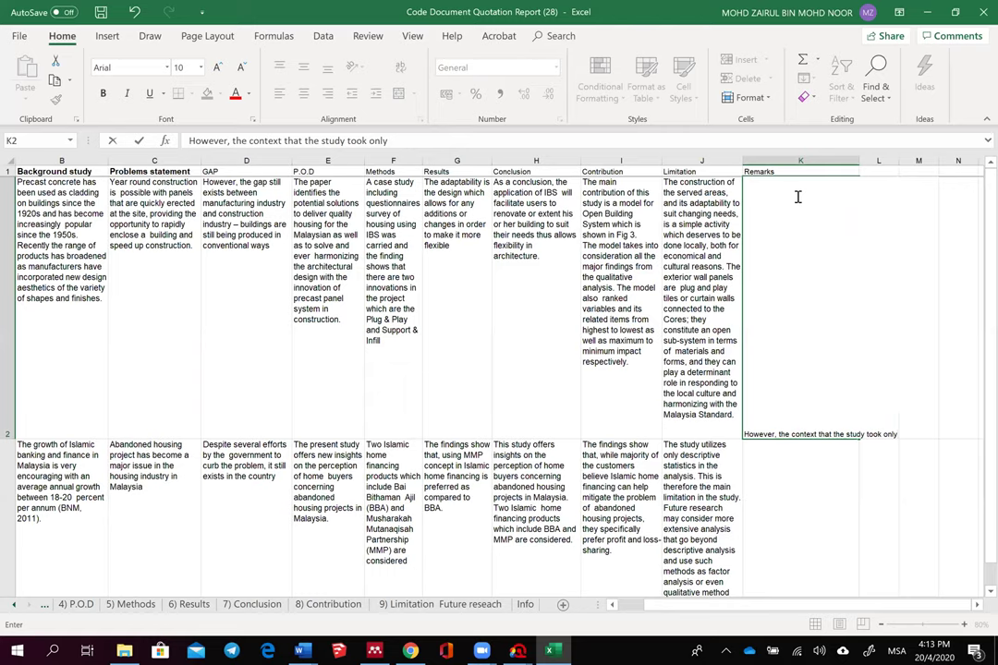
text( in the US region)
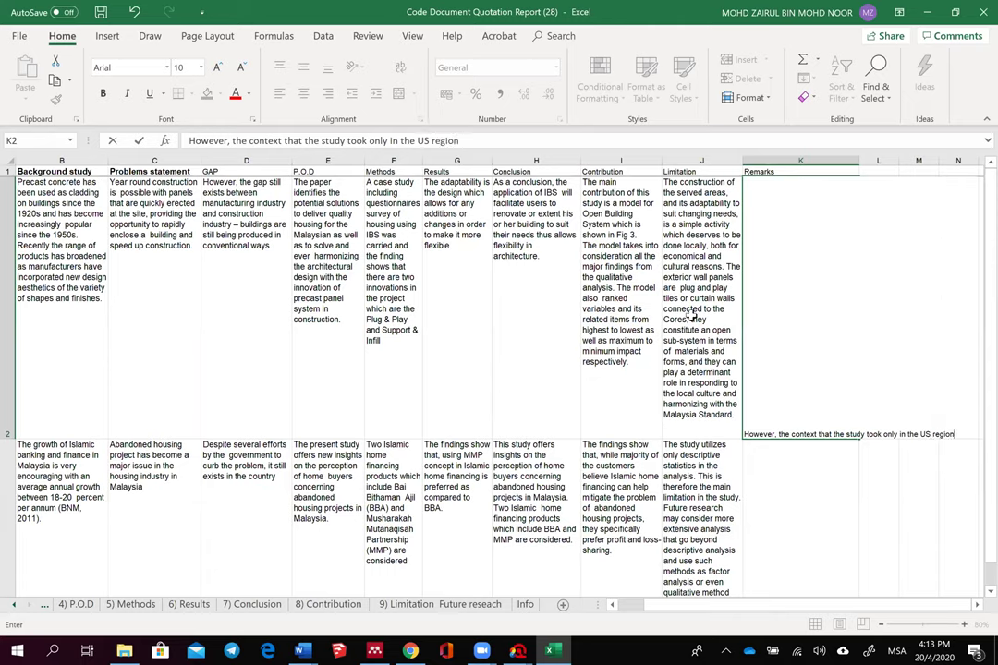
Step: Enter the remark "However, the sample use only secondary school children" in K3
click(765, 471)
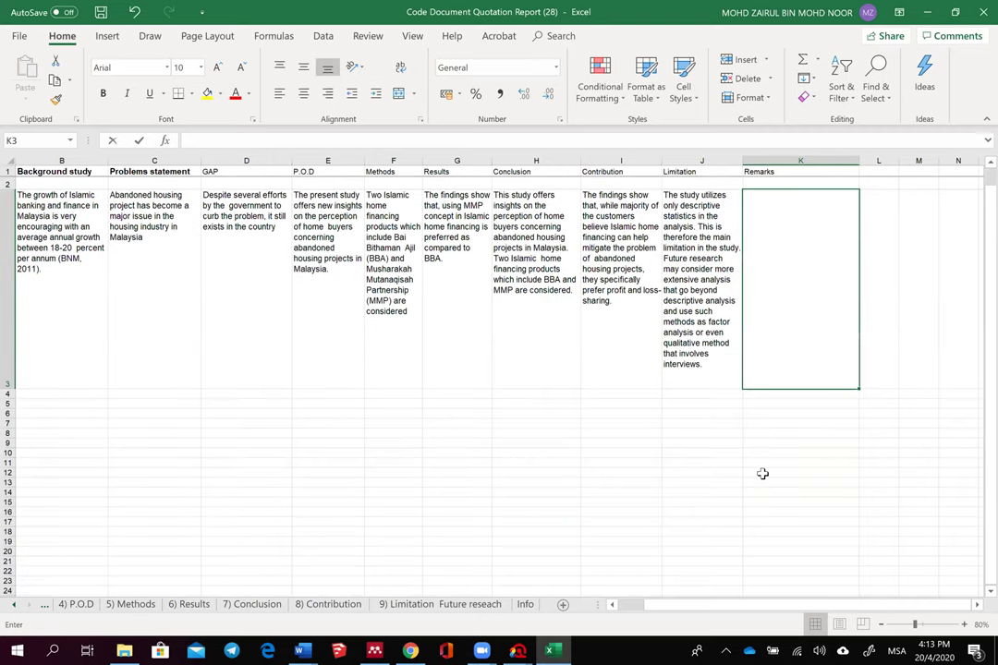
text(However, the )
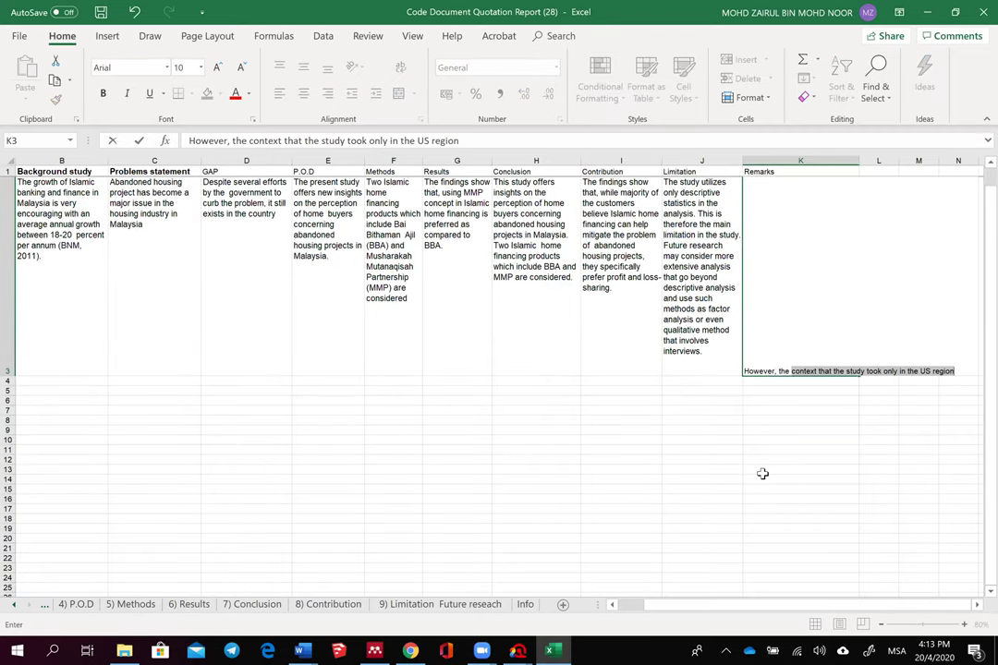
text(sample use only)
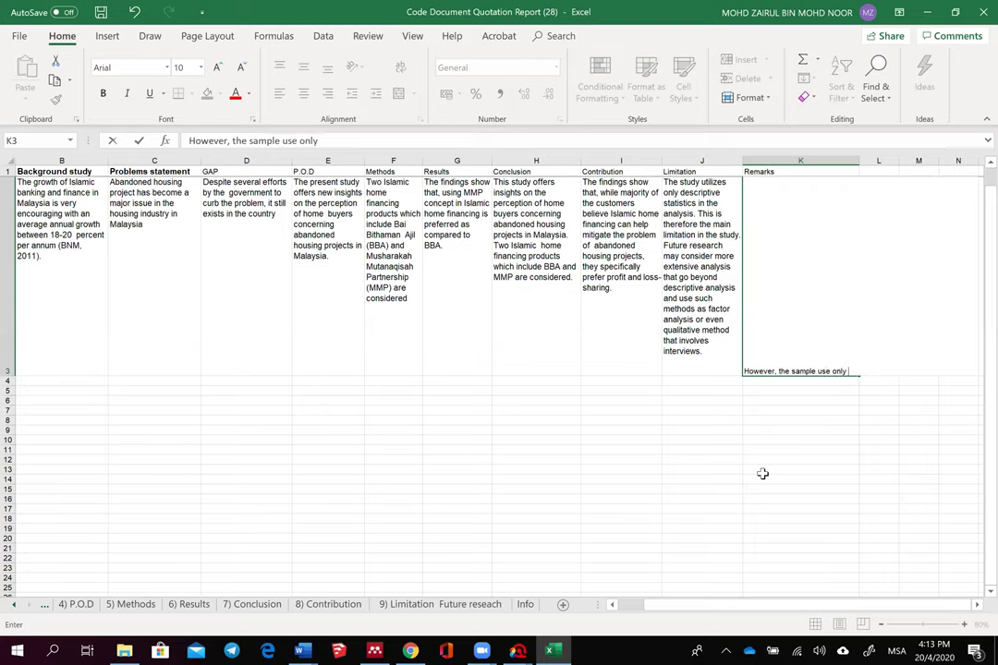
text( secondary)
text( scjool)
key(BackSpace)
key(BackSpace)
text(ho)
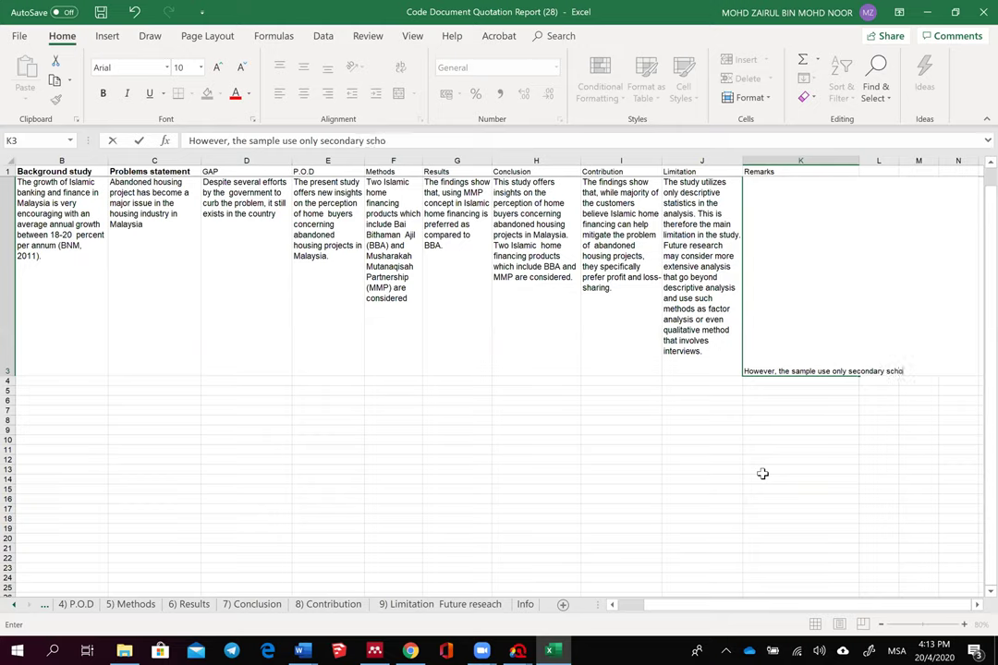
text(ol children)
click(682, 432)
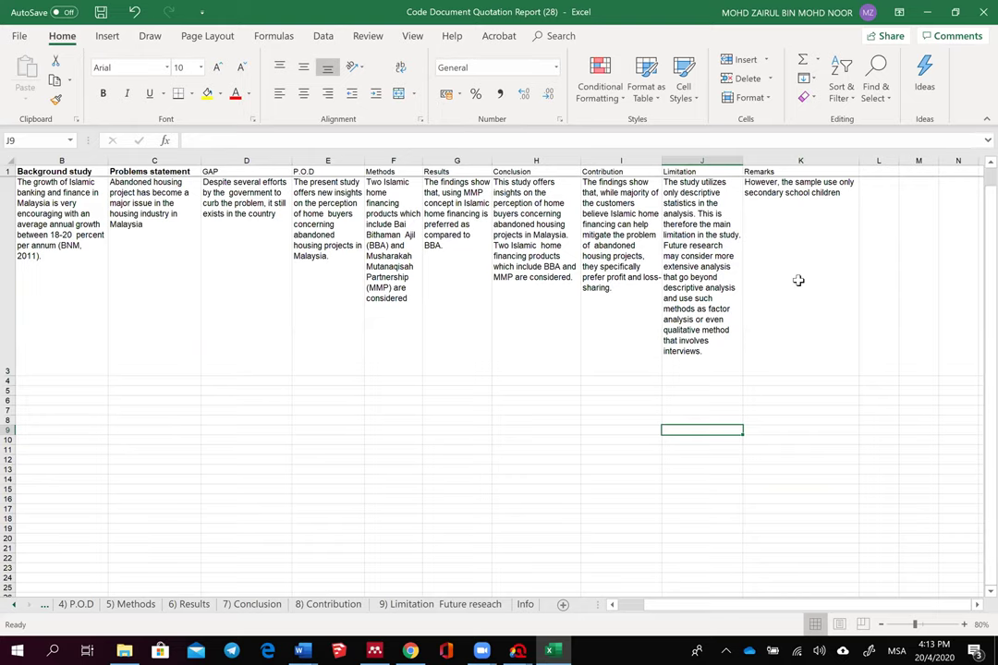
Step: Make the column headings from "GAP" to "Remarks" (D1:K1) bold
scroll(797, 286, up, 1)
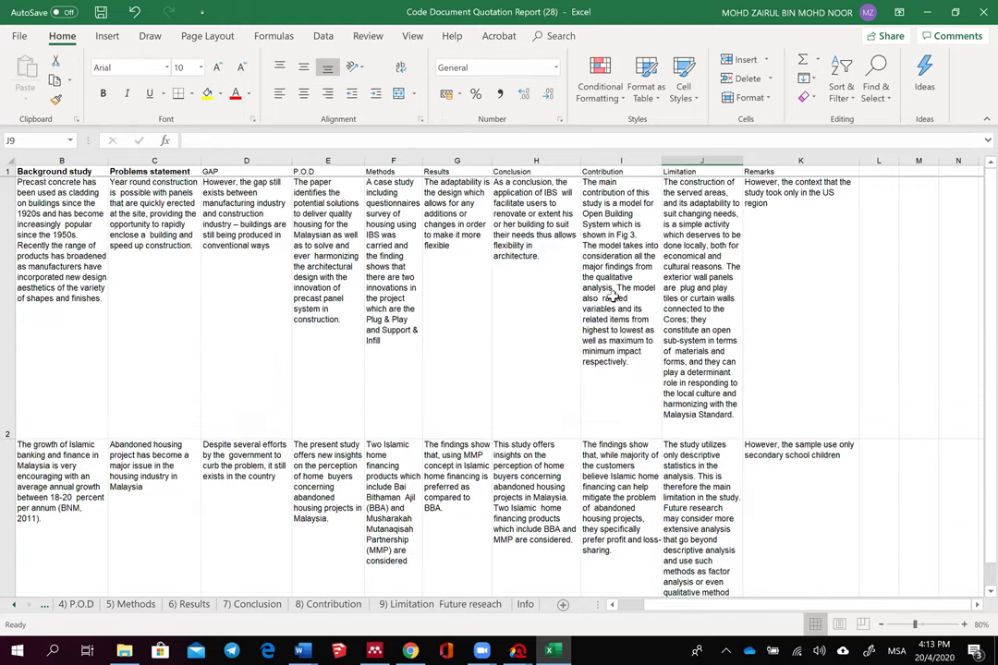
drag(207, 172, 760, 172)
click(102, 93)
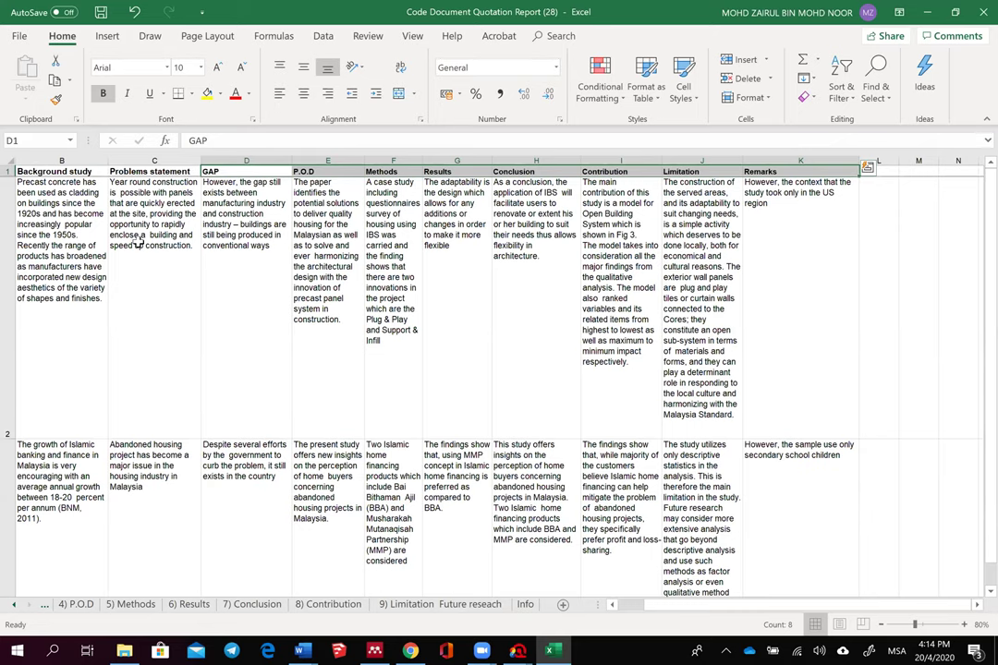
Step: Copy the whole summary table A1:K3, from "Document" to "Remarks"
drag(818, 603, 806, 602)
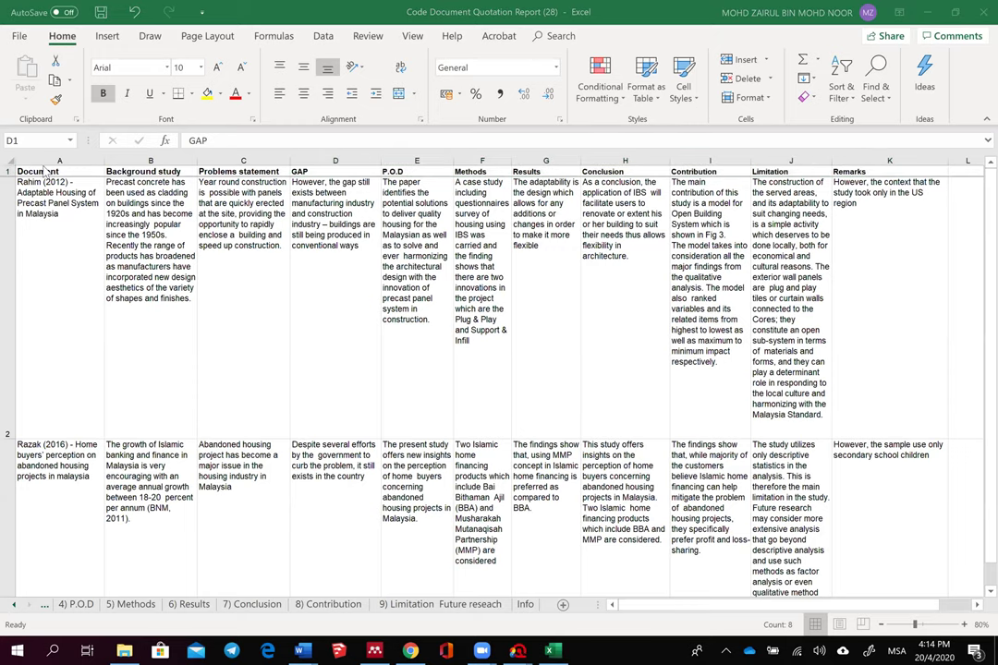
drag(45, 172, 907, 515)
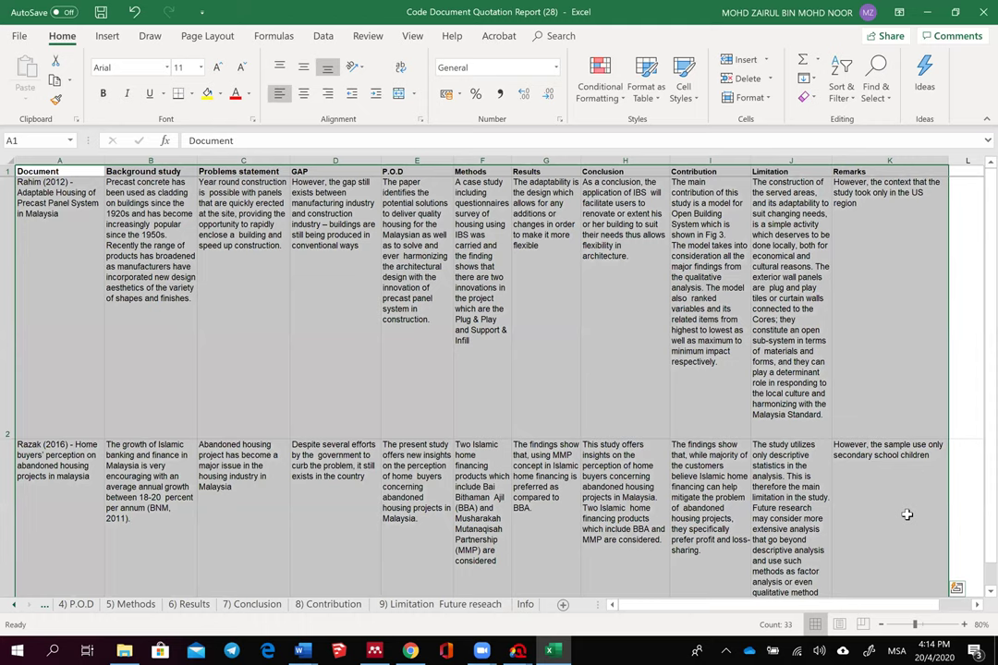
right_click(909, 515)
click(791, 199)
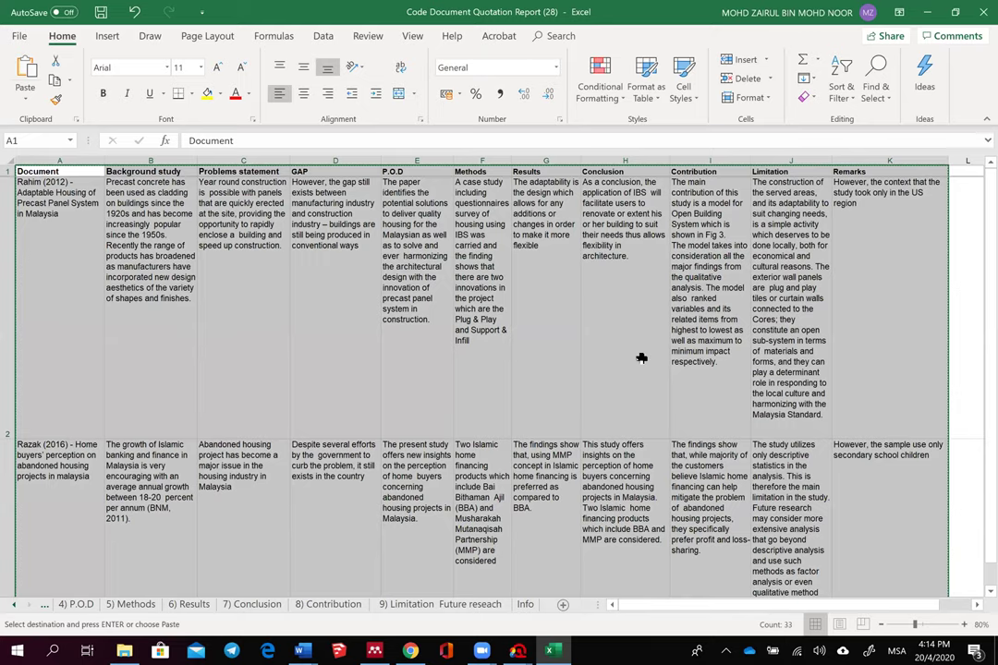
right_click(636, 322)
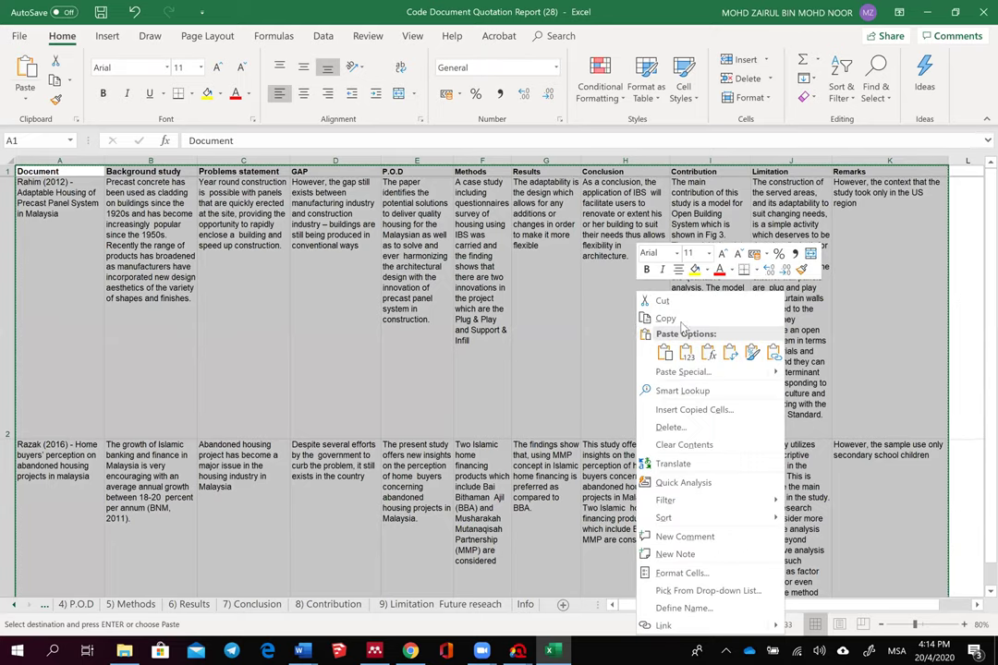
click(681, 321)
Step: Switch to the Word document "Literature review on defects and worksmanship" and paste the table as a picture above the reference list on page 4
mouse_move(301, 651)
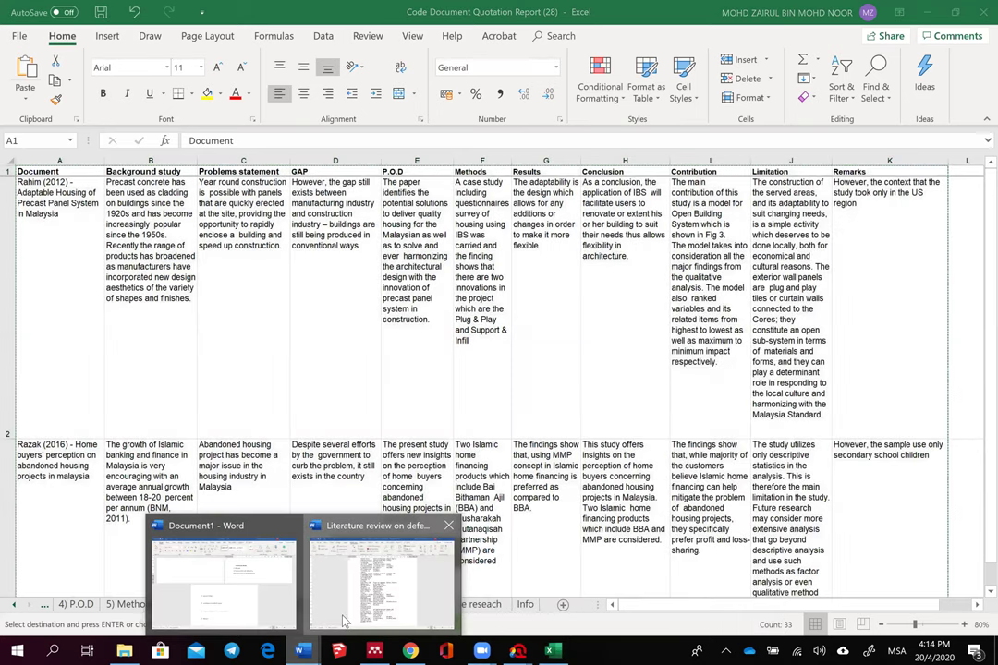
click(343, 621)
scroll(390, 424, down, 5)
scroll(363, 359, up, 1)
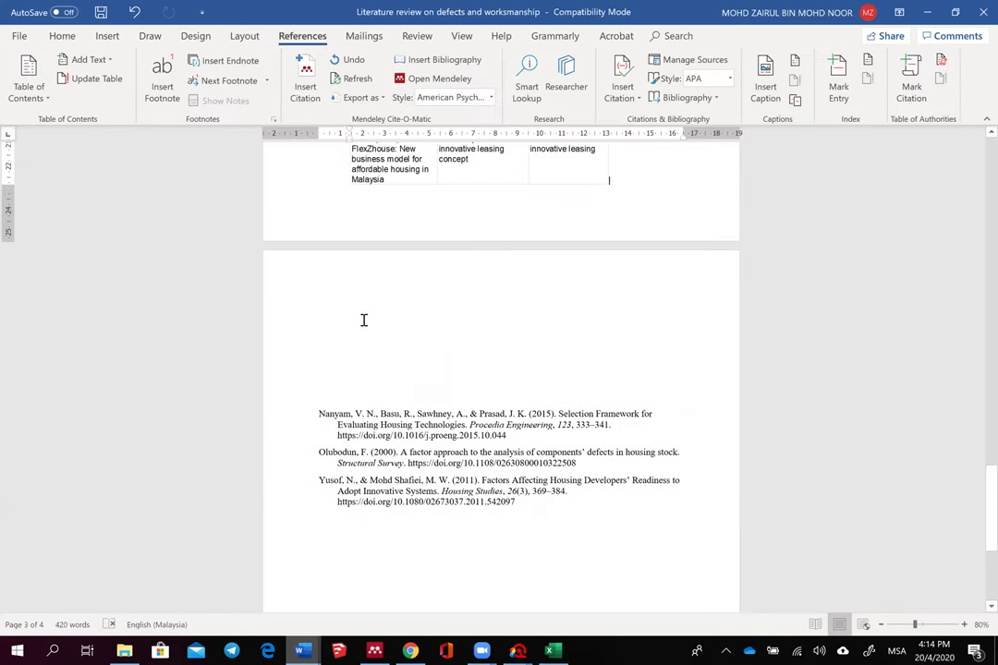
click(363, 318)
right_click(367, 320)
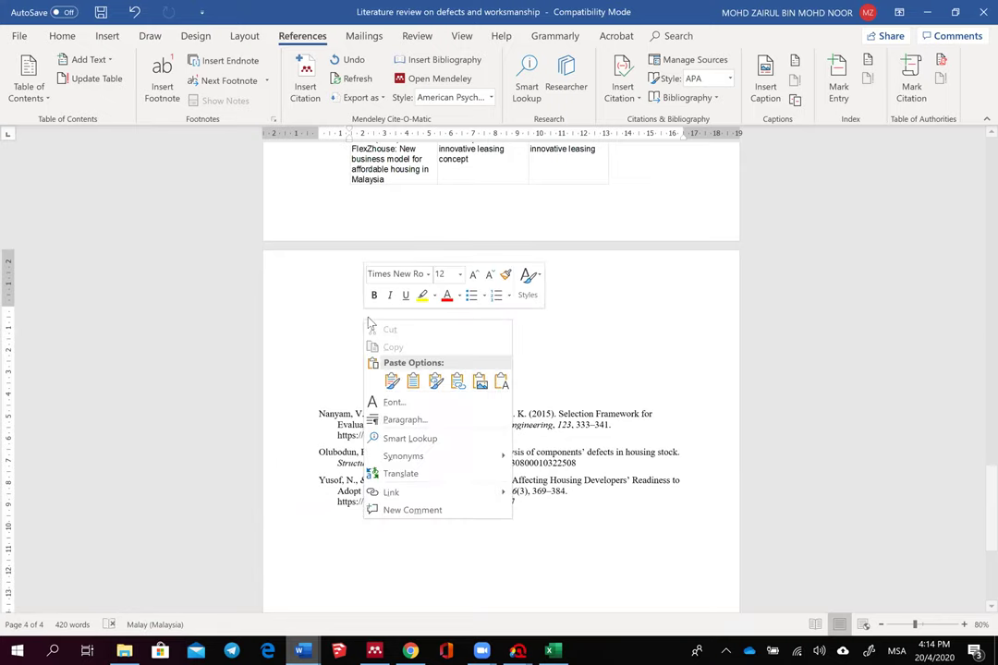
click(479, 382)
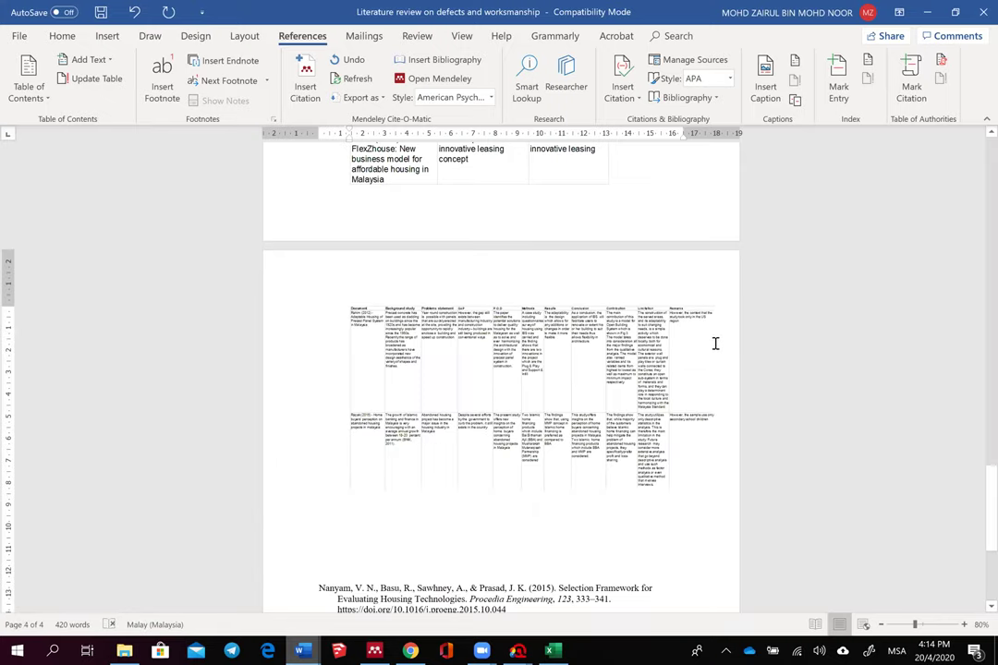
scroll(620, 356, down, 3)
scroll(452, 320, down, 1)
click(508, 347)
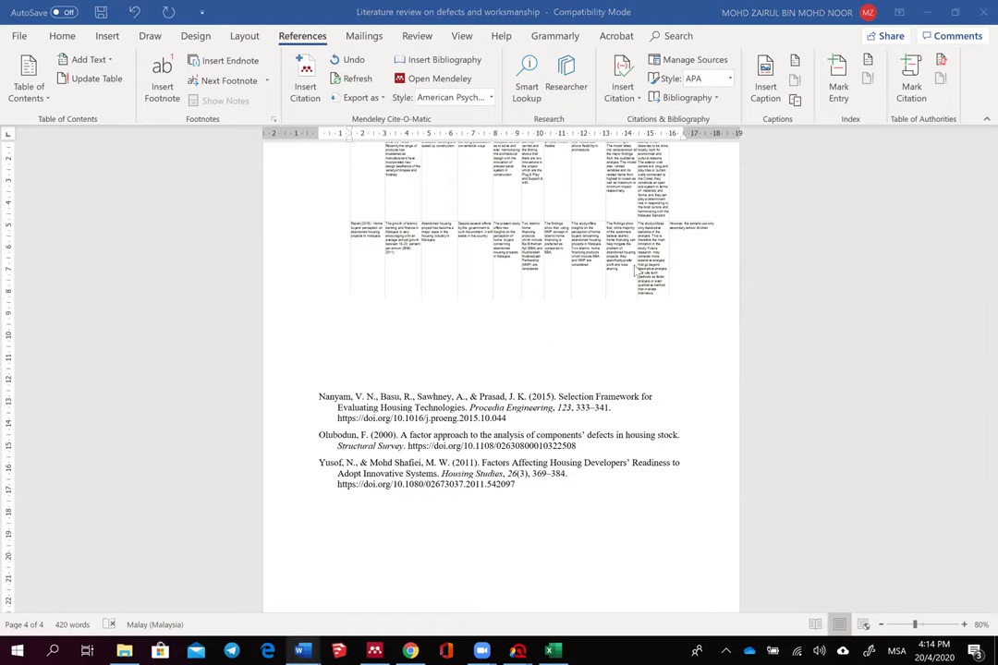
Step: Check the summary table in the Excel workbook and return to the Word literature review document
mouse_move(553, 651)
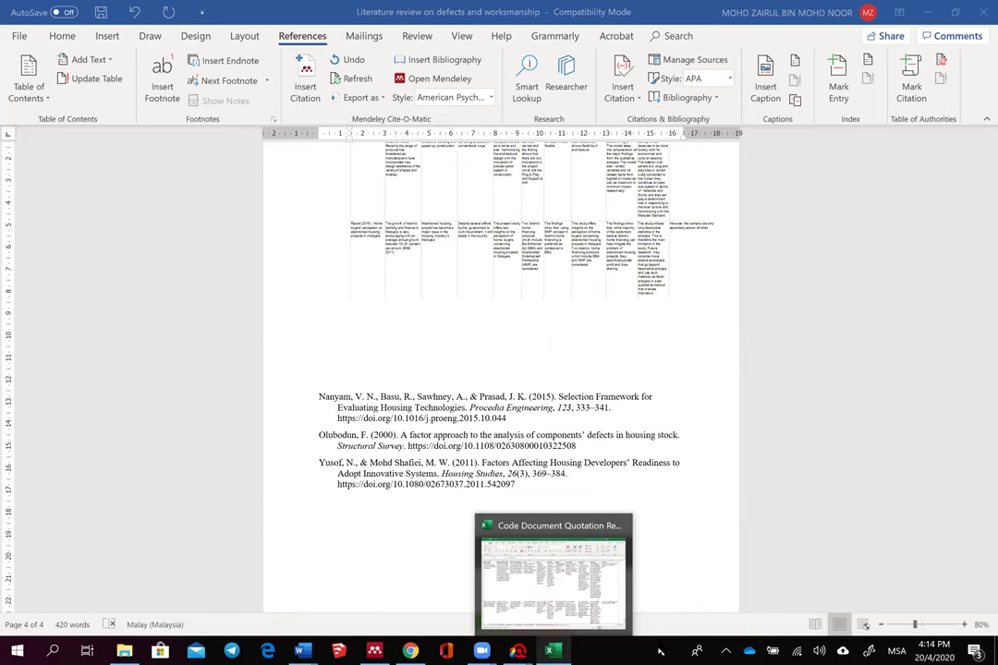
click(559, 605)
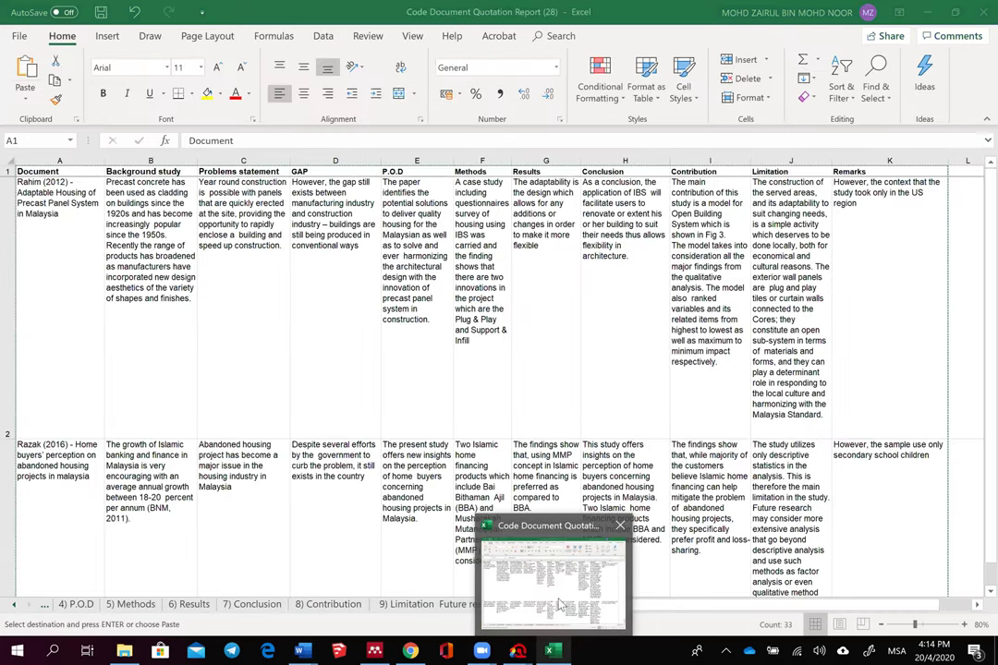
click(682, 356)
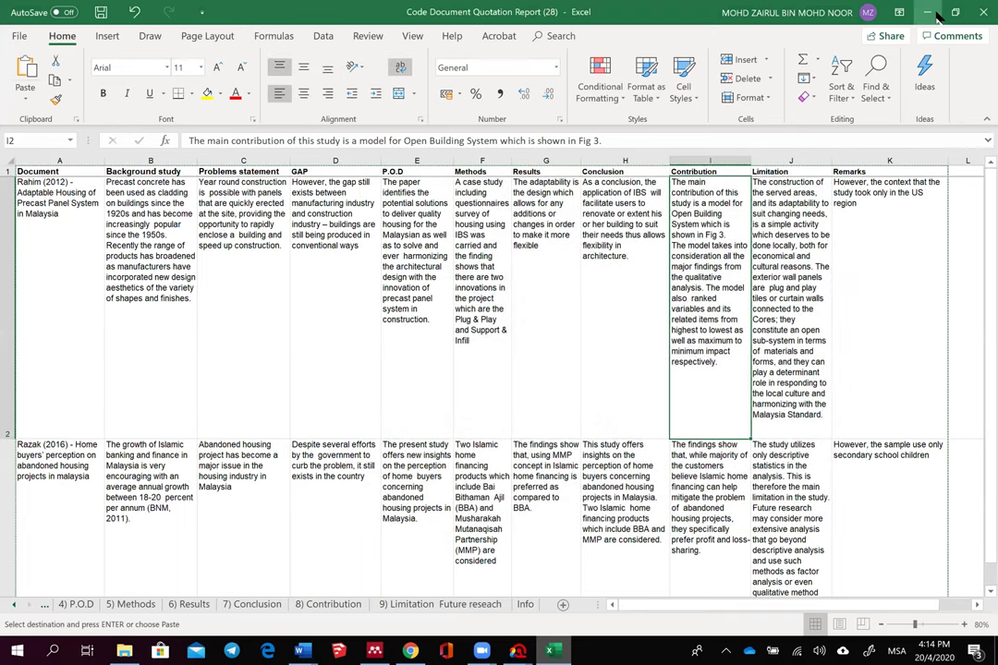
key(alt+Tab)
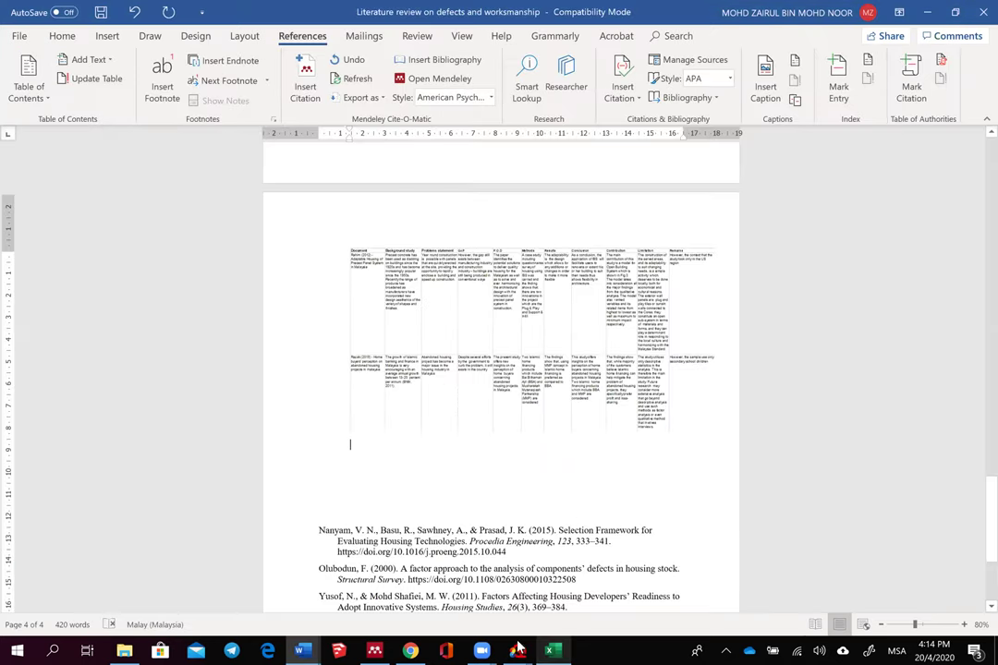
Step: Switch to the ATLAS.ti project "Housing proposal" and close the Code–Document Table
mouse_move(514, 653)
click(435, 548)
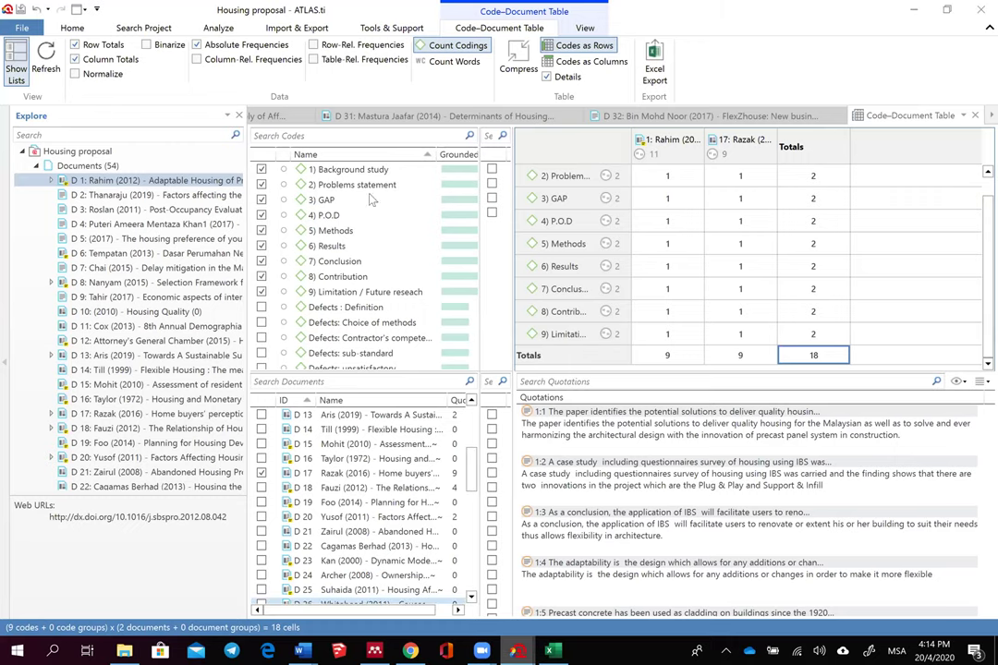
click(975, 114)
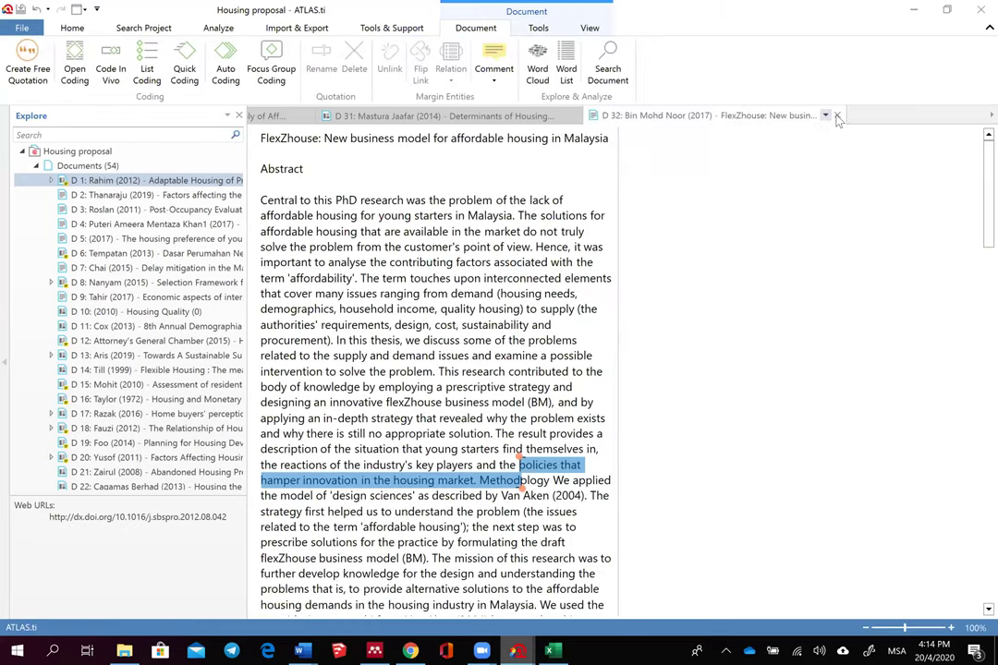
Step: Close all open document tabs and the Code Report window in the Housing proposal project
click(837, 116)
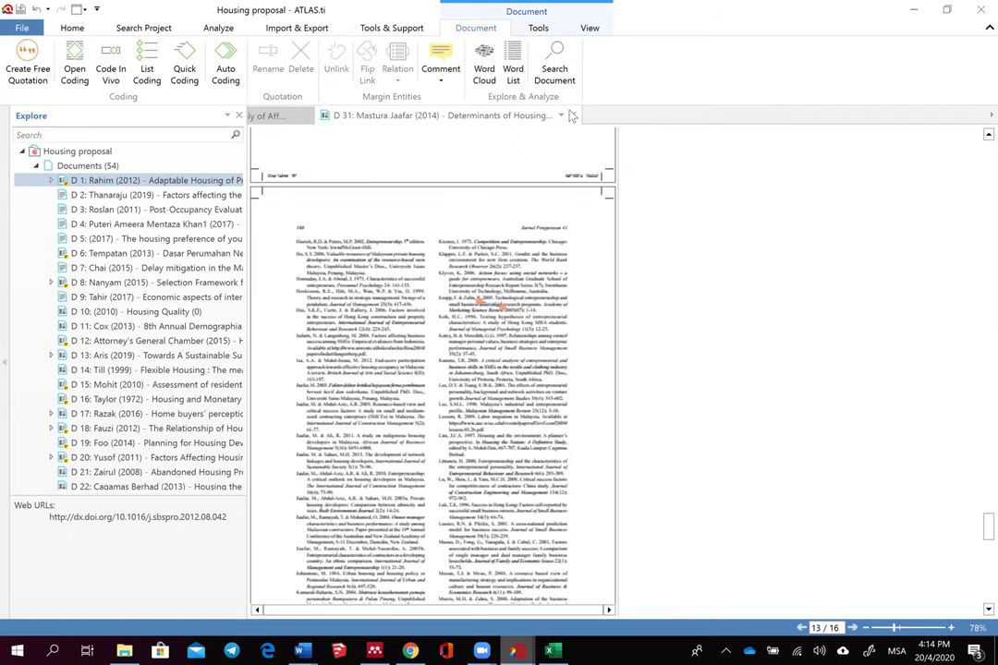
click(573, 116)
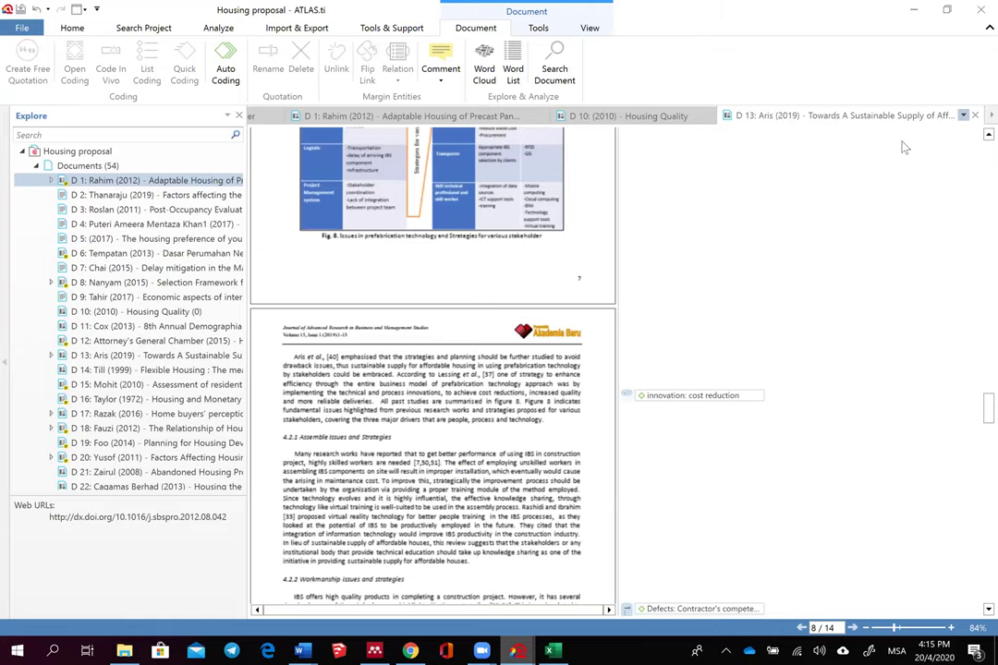
right_click(764, 120)
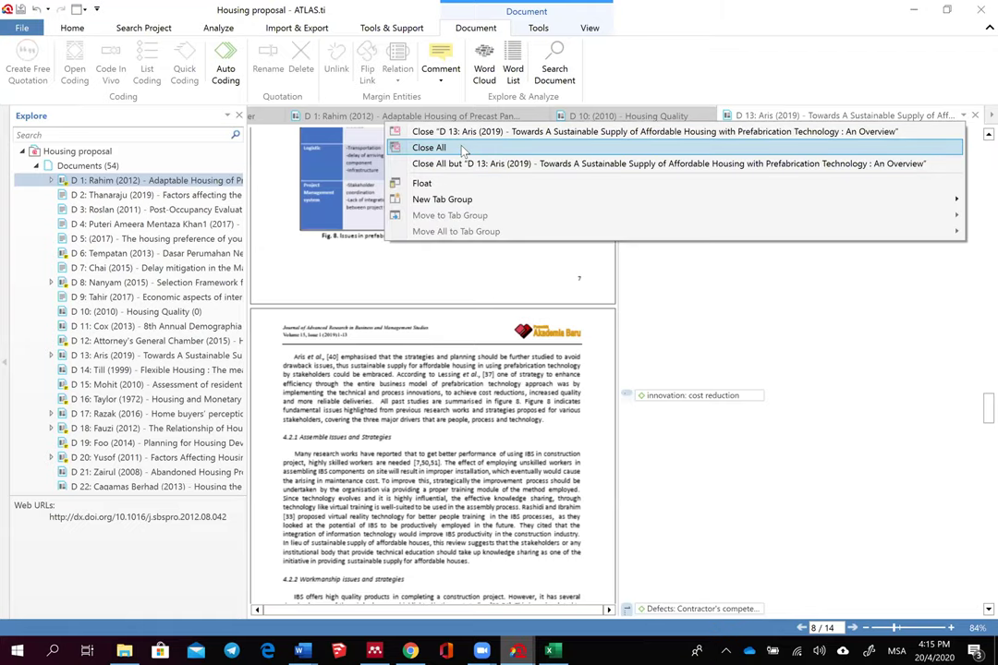
click(430, 148)
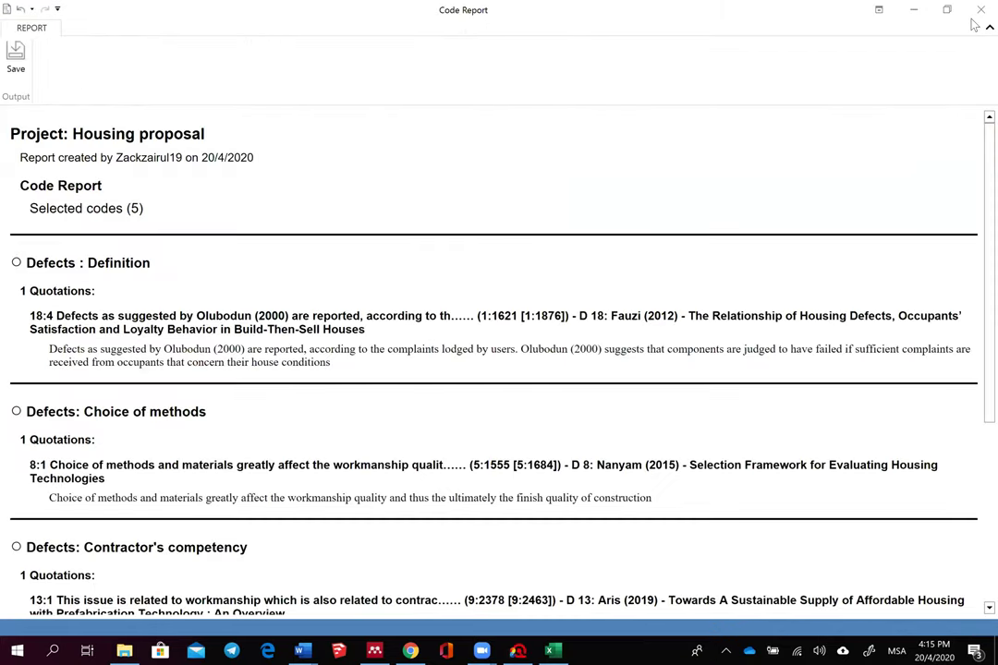
click(980, 11)
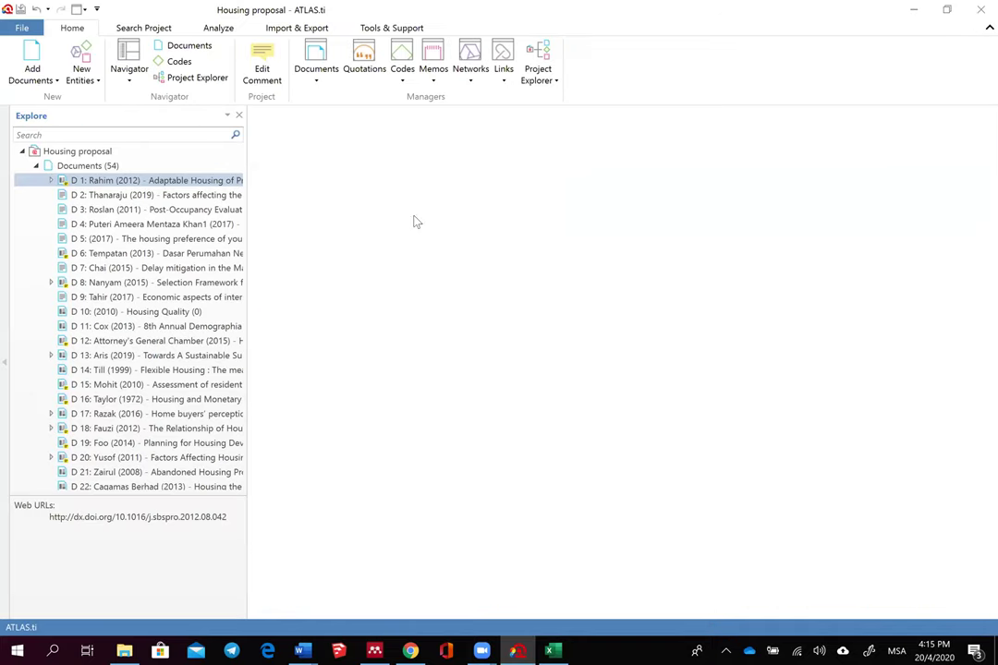
Step: Switch to the Excel workbook "Code Document Quotation Report (28)" and widen the Methods column of the summary table
mouse_move(553, 650)
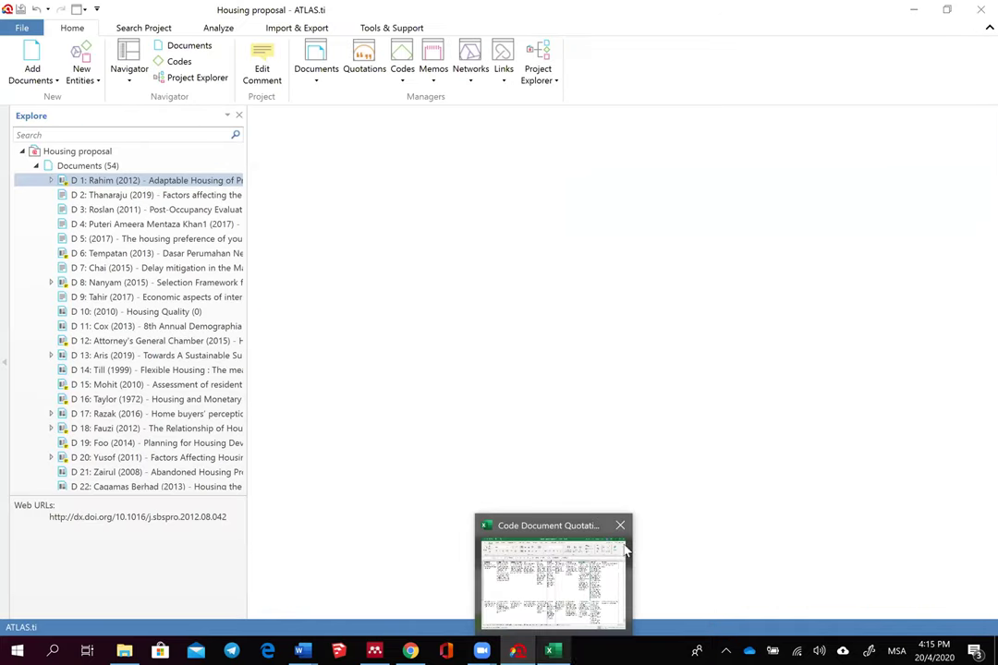
click(558, 554)
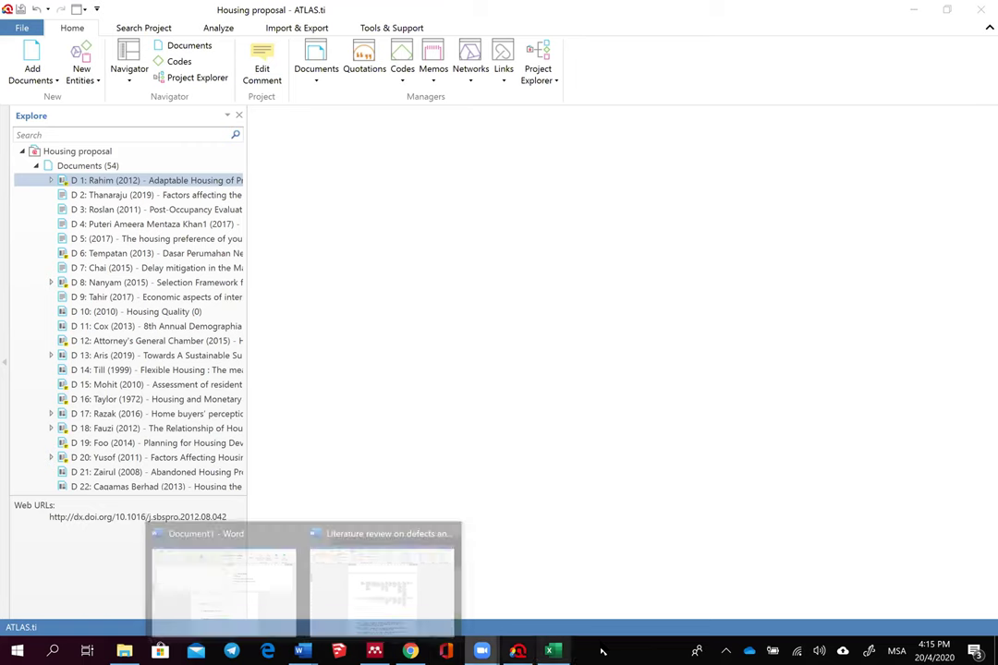
click(560, 651)
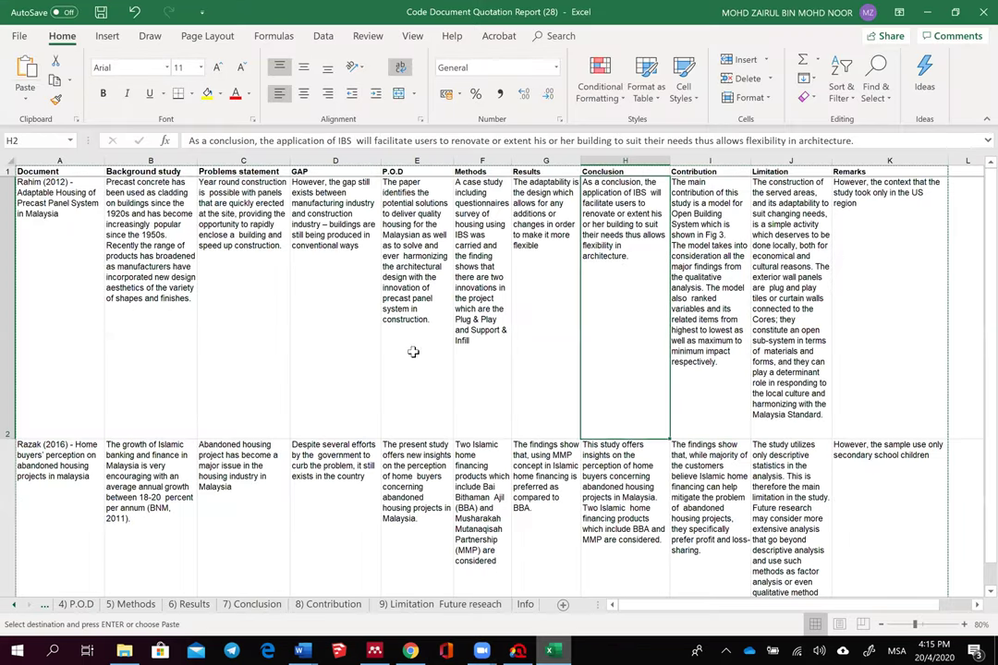
click(698, 382)
drag(540, 167, 528, 166)
click(475, 282)
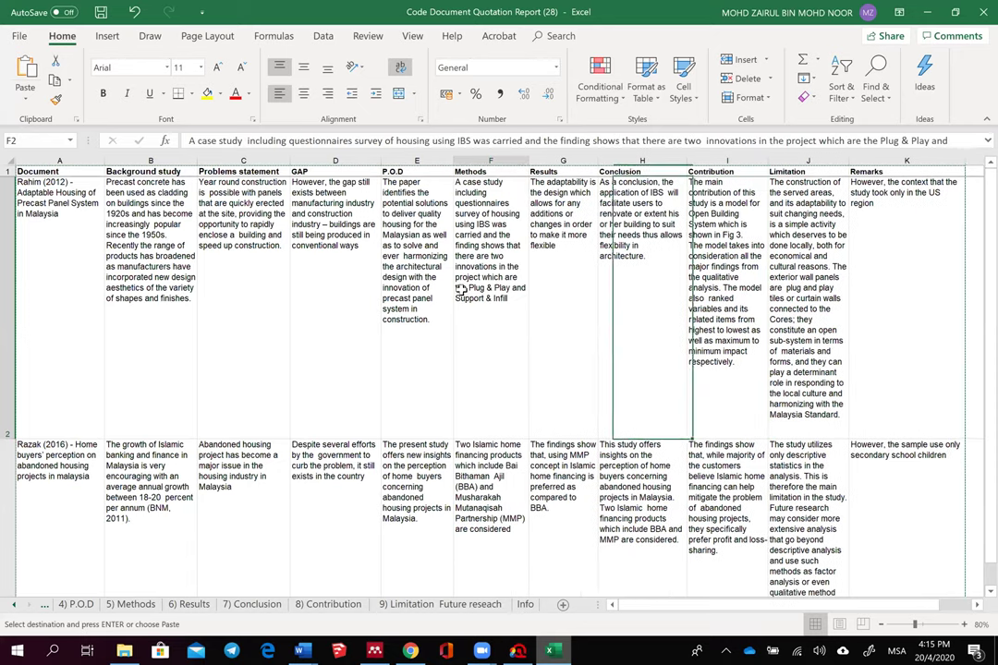
click(311, 288)
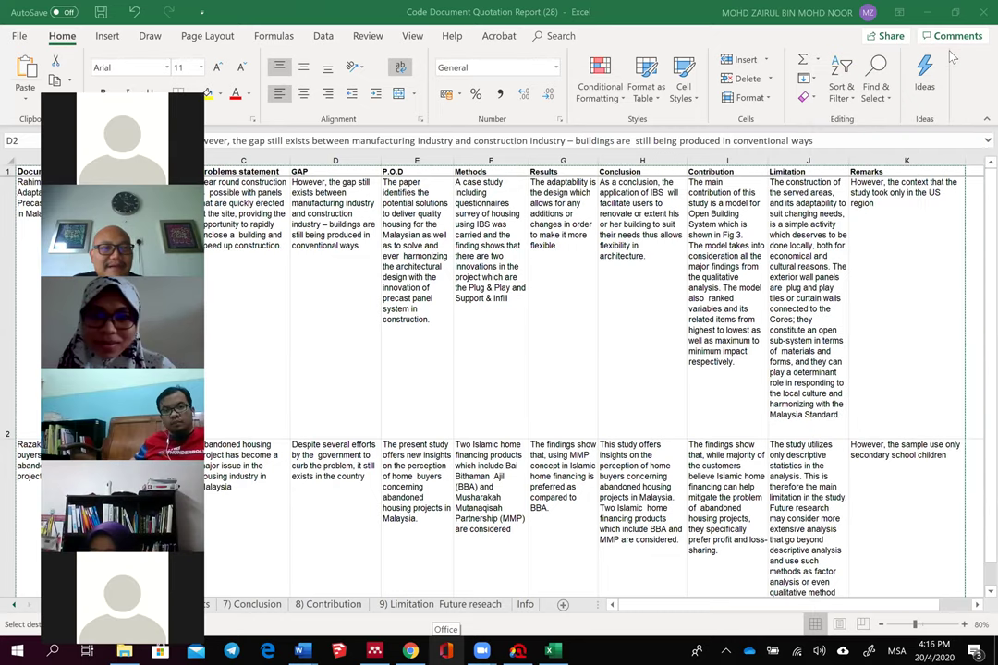
click(620, 20)
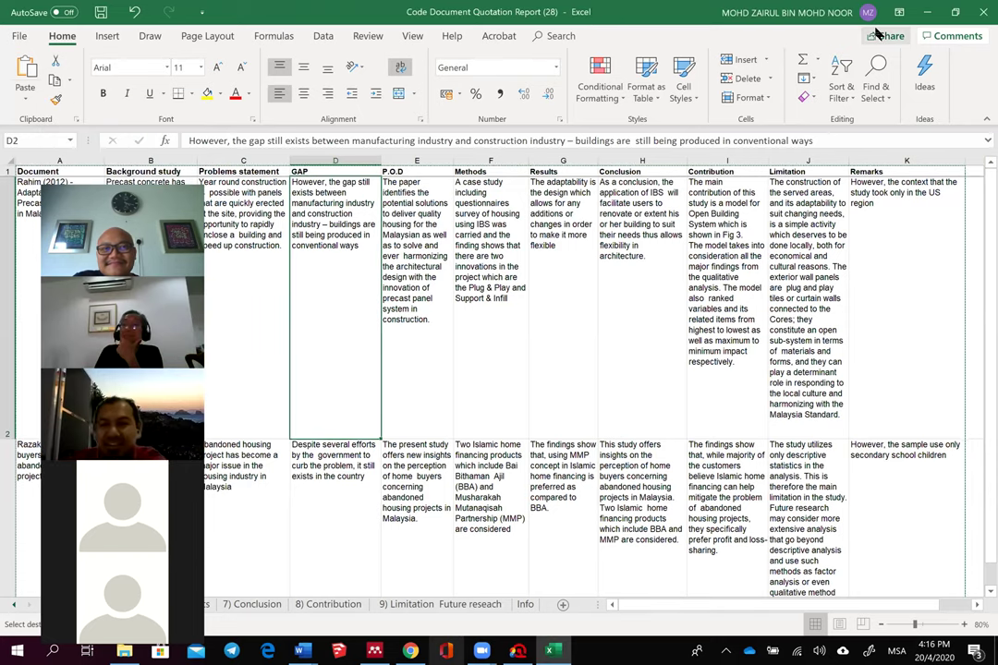
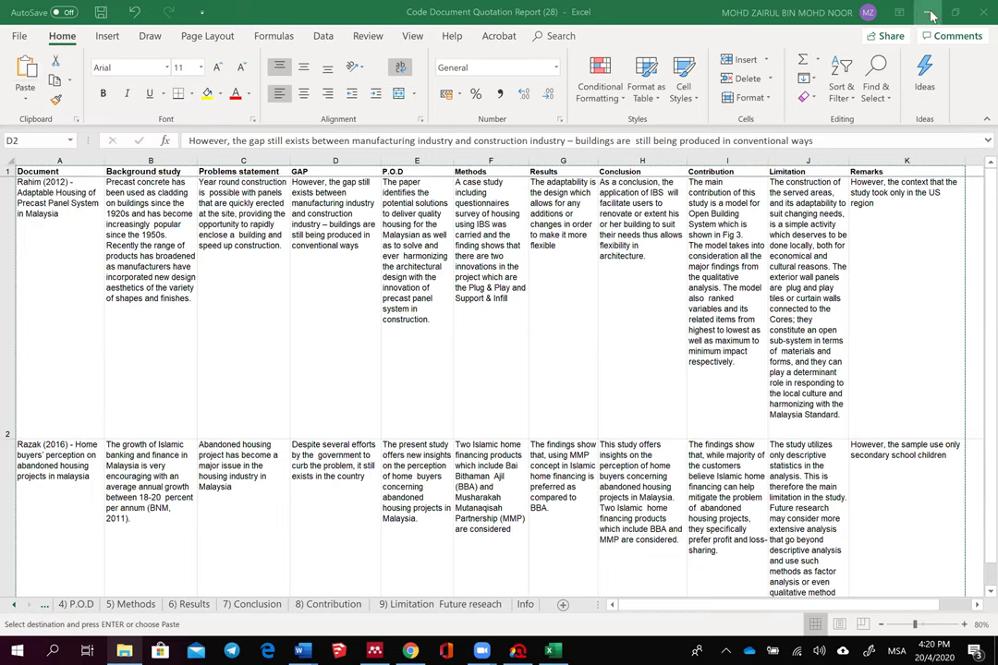
Step: Switch to the ATLAS.ti project and look through the document list in the Document Manager, previewing document D 1
key(alt+Tab)
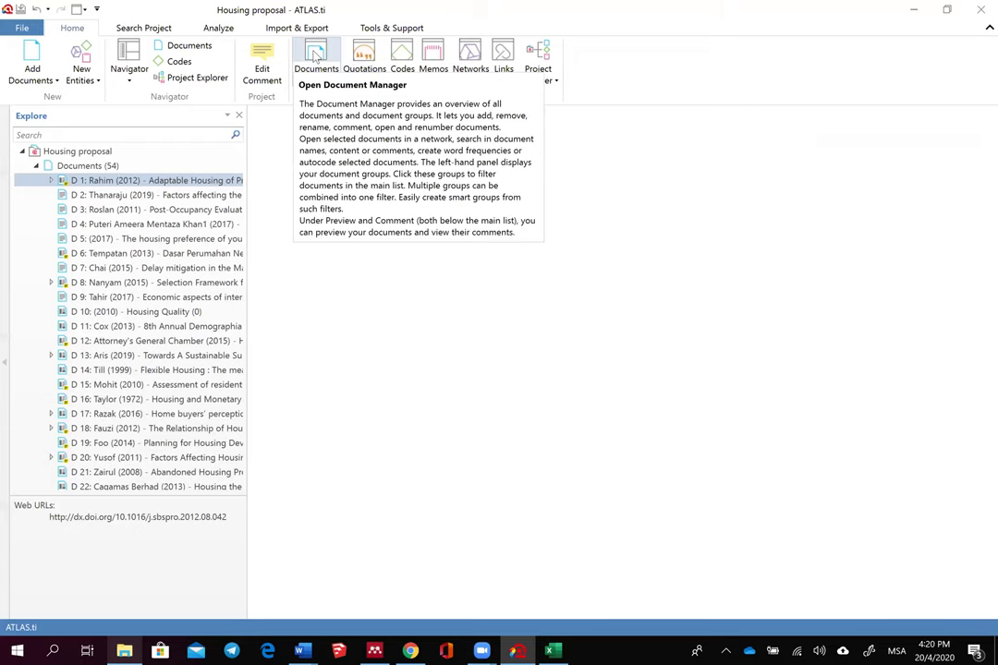
click(320, 78)
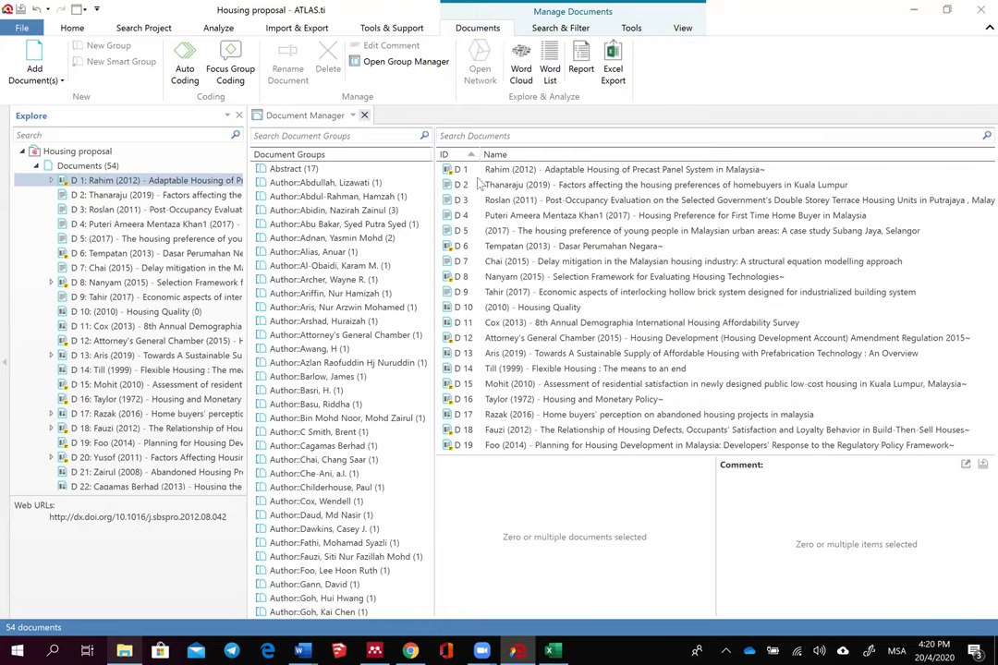
click(365, 116)
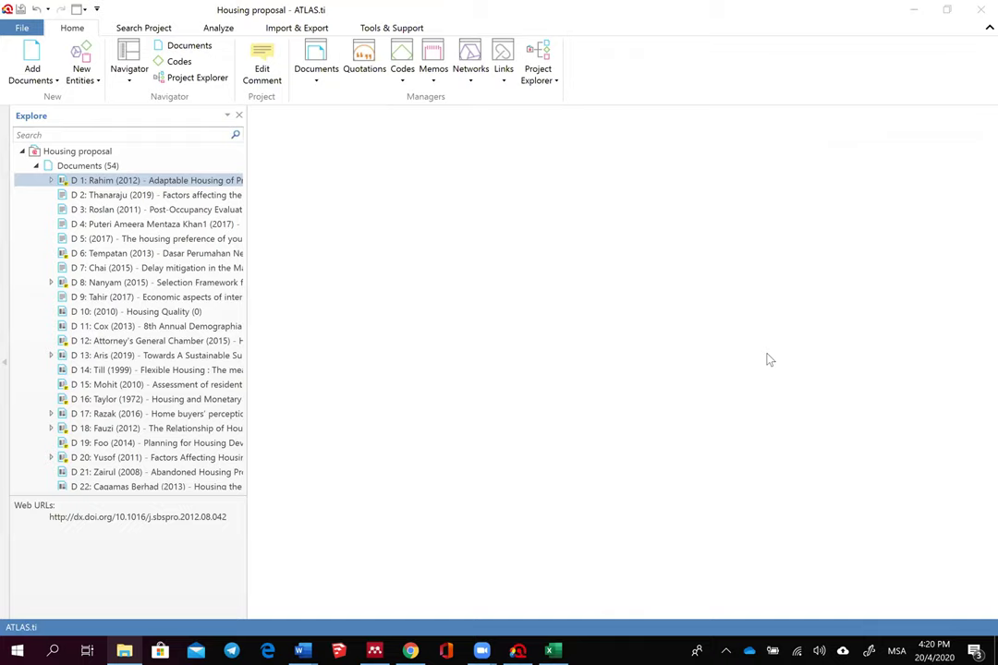
click(319, 57)
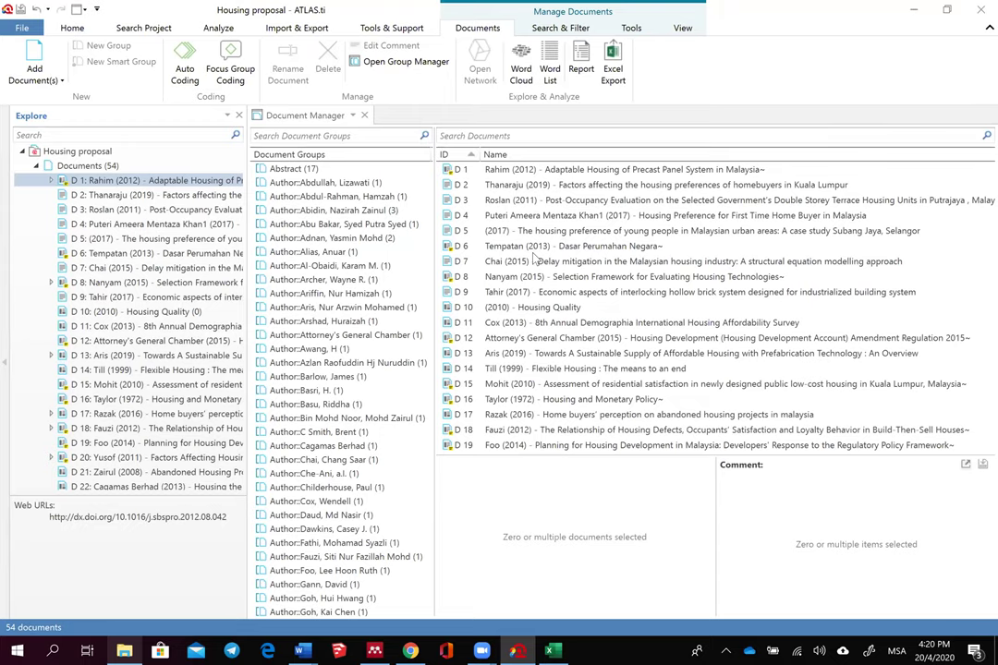
scroll(535, 260, down, 4)
scroll(535, 262, up, 4)
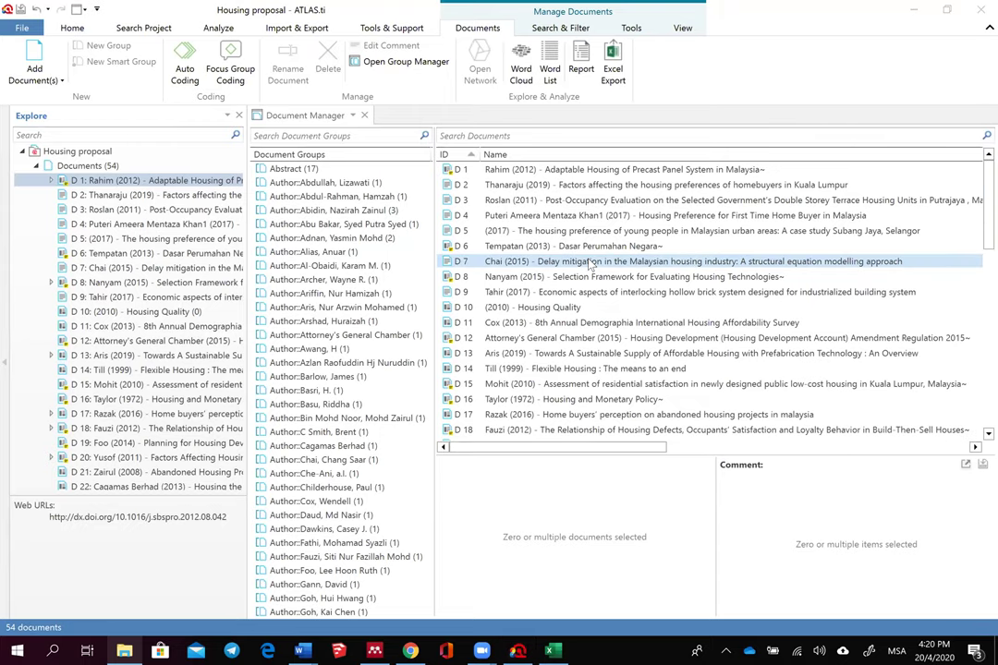
click(580, 171)
scroll(560, 277, down, 3)
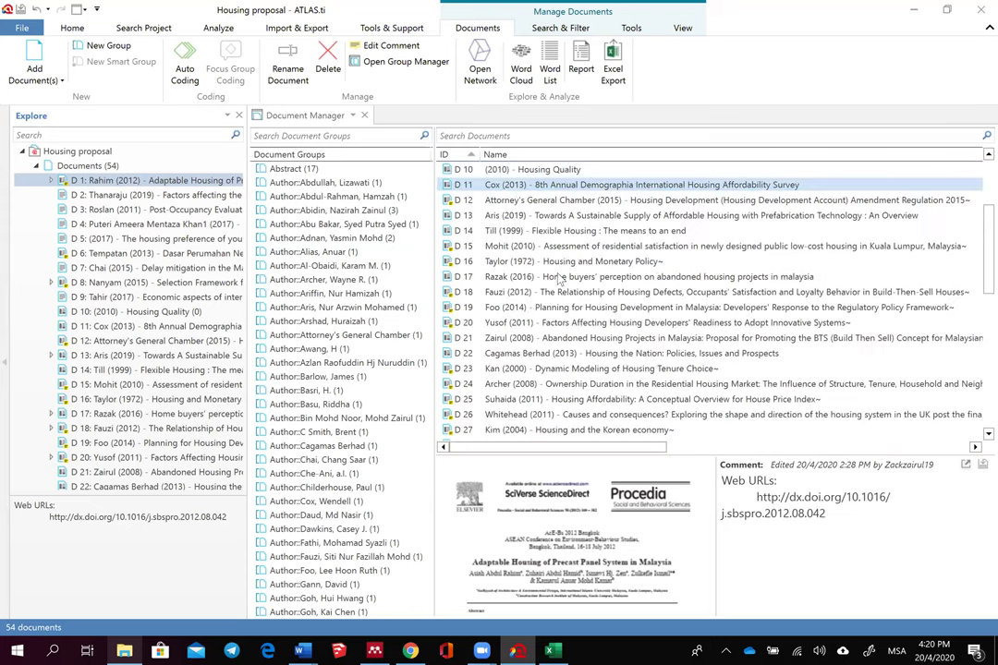
scroll(559, 277, up, 3)
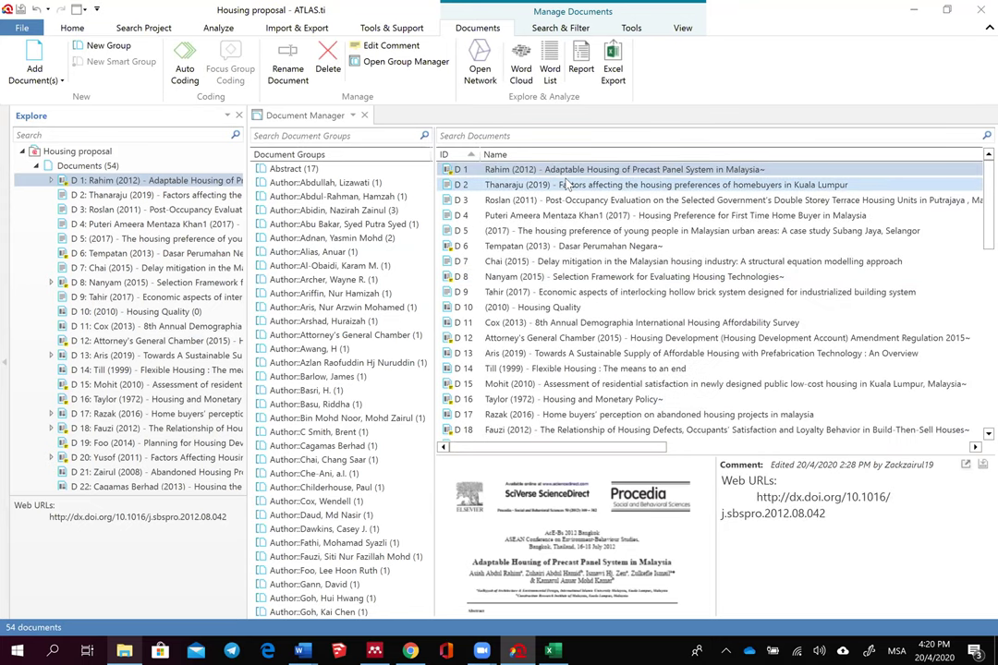
Step: Try a new document group for documents D 1 to D 5, named "MOtivation" and "Scientific artivle", cancel it and close the Document Manager
drag(566, 185, 564, 235)
right_click(564, 235)
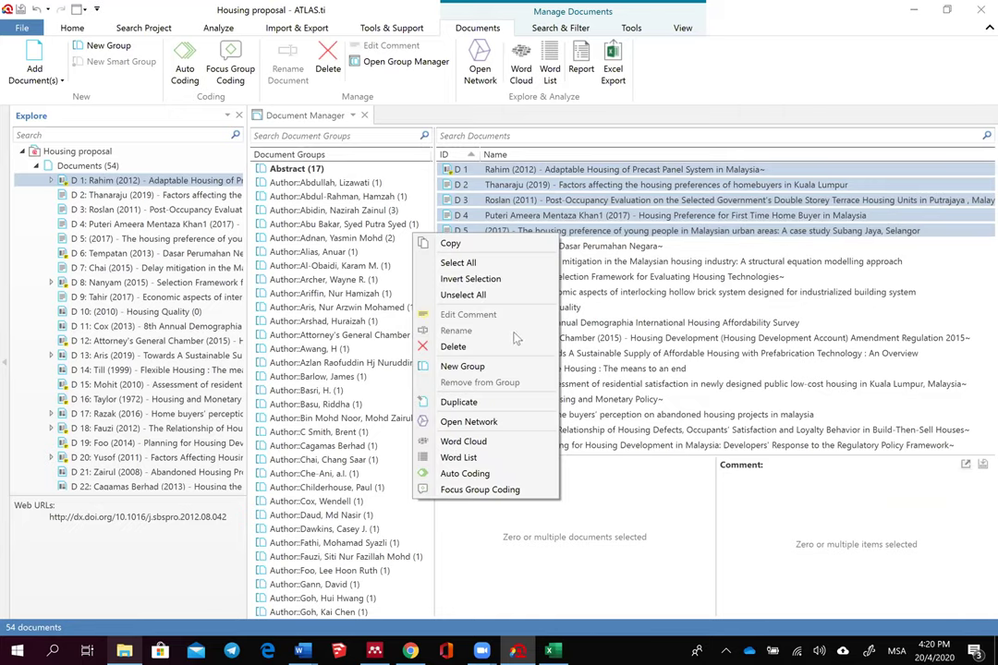
click(495, 368)
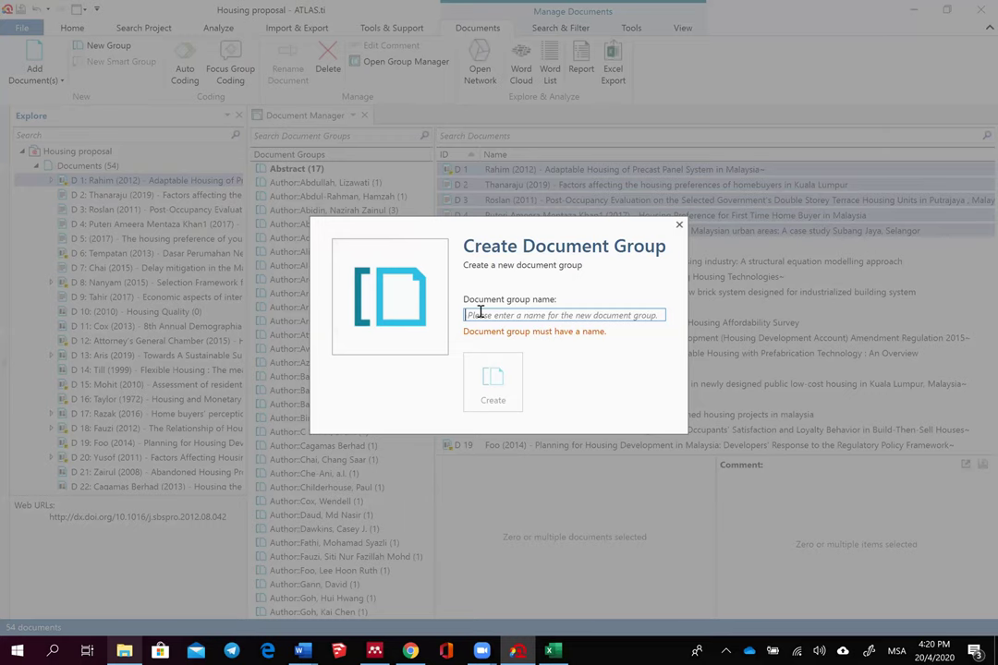
text(MOtivation)
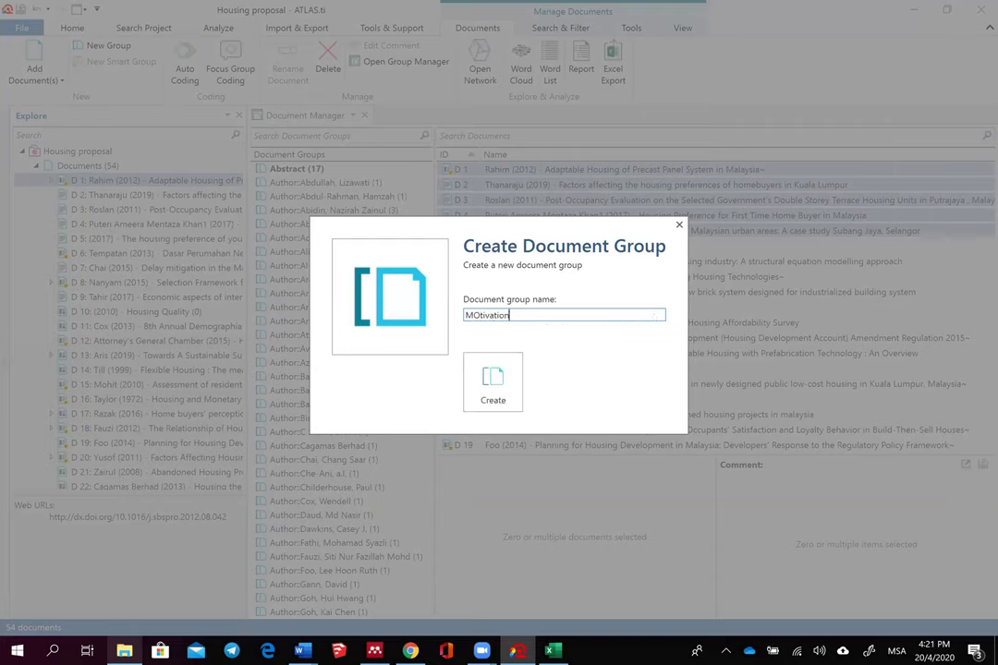
key(BackSpace)
key(BackSpace)
key(BackSpace)
key(BackSpace)
key(BackSpace)
key(BackSpace)
key(BackSpace)
key(BackSpace)
key(BackSpace)
key(BackSpace)
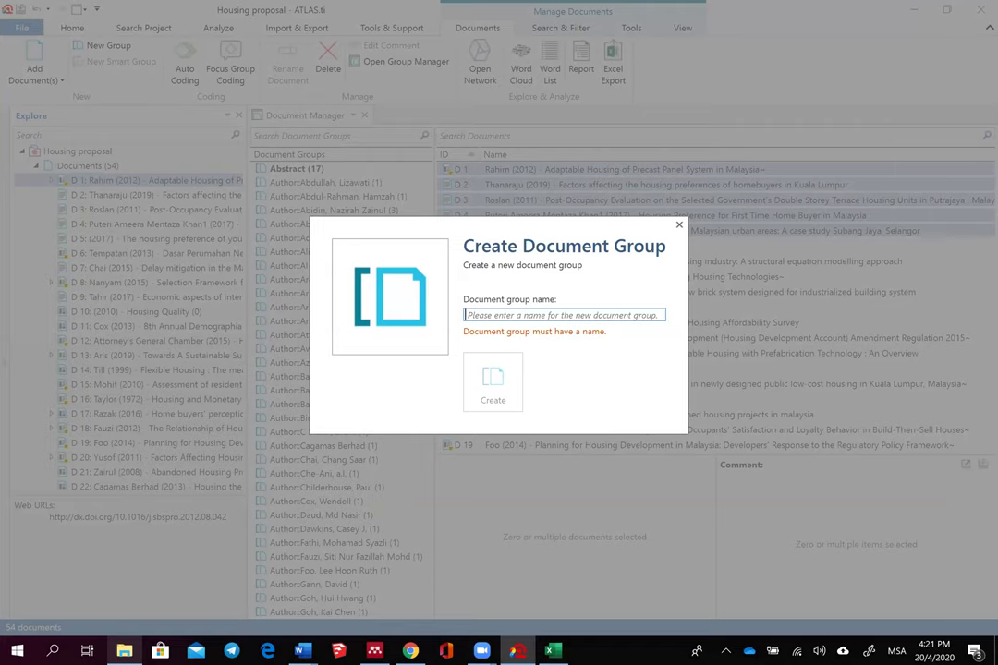
text(Scientific artivle)
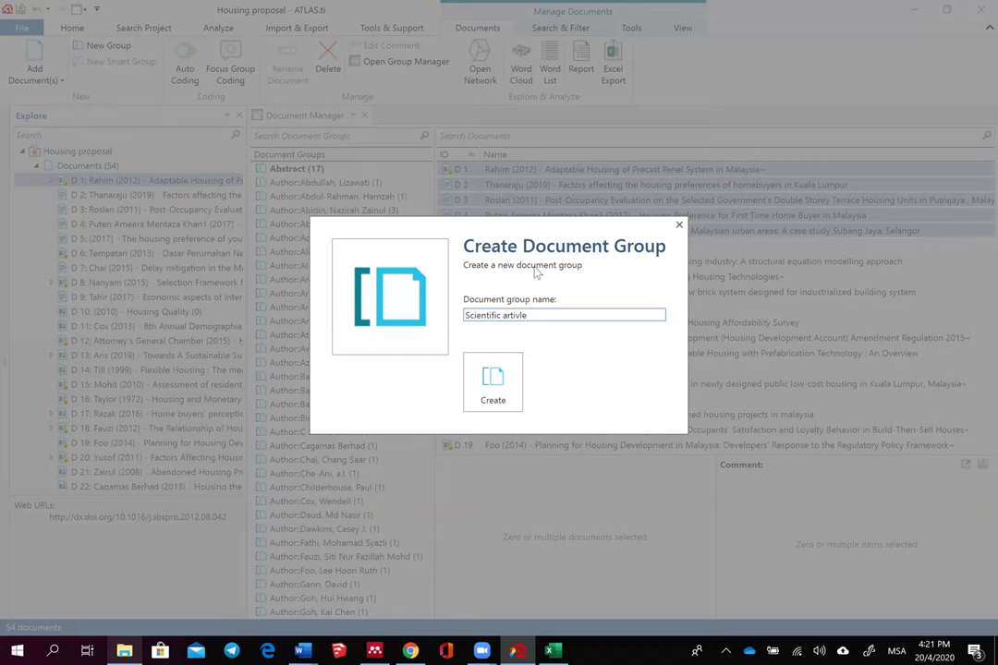
click(680, 224)
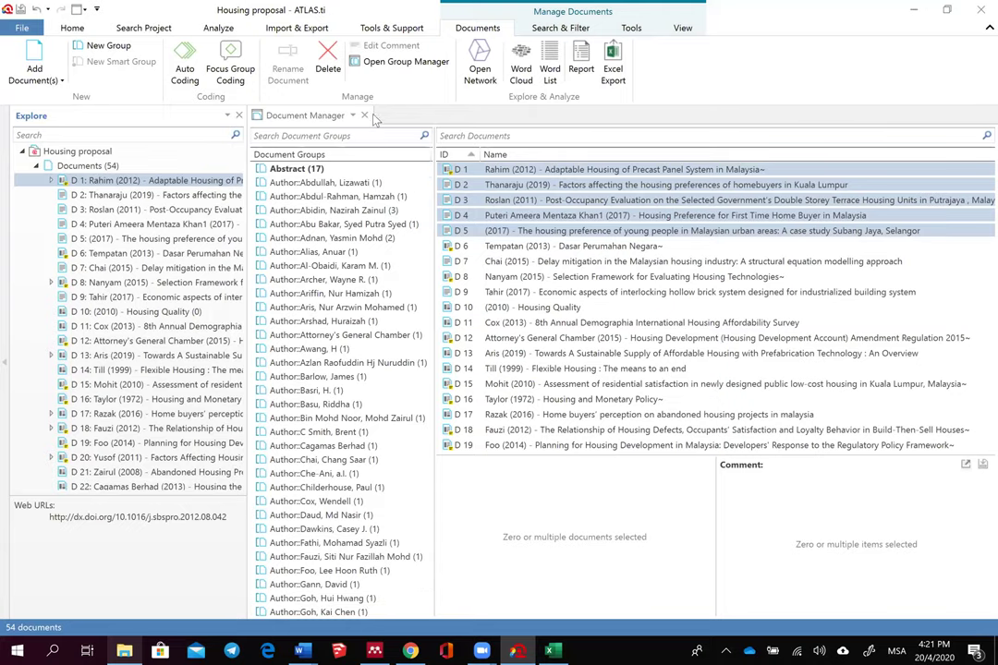
middle_click(294, 118)
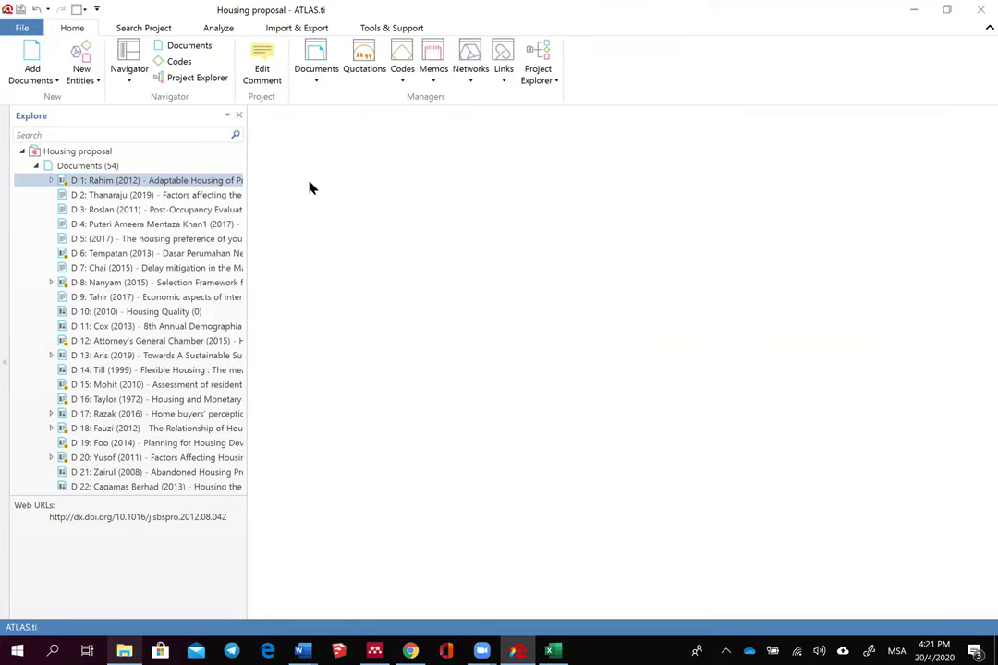
Step: Open documents D 1 and D 6, and read through D 6 "Dasar Perumahan Negara" as far as its 1970–1985 housing policy section
double_click(199, 186)
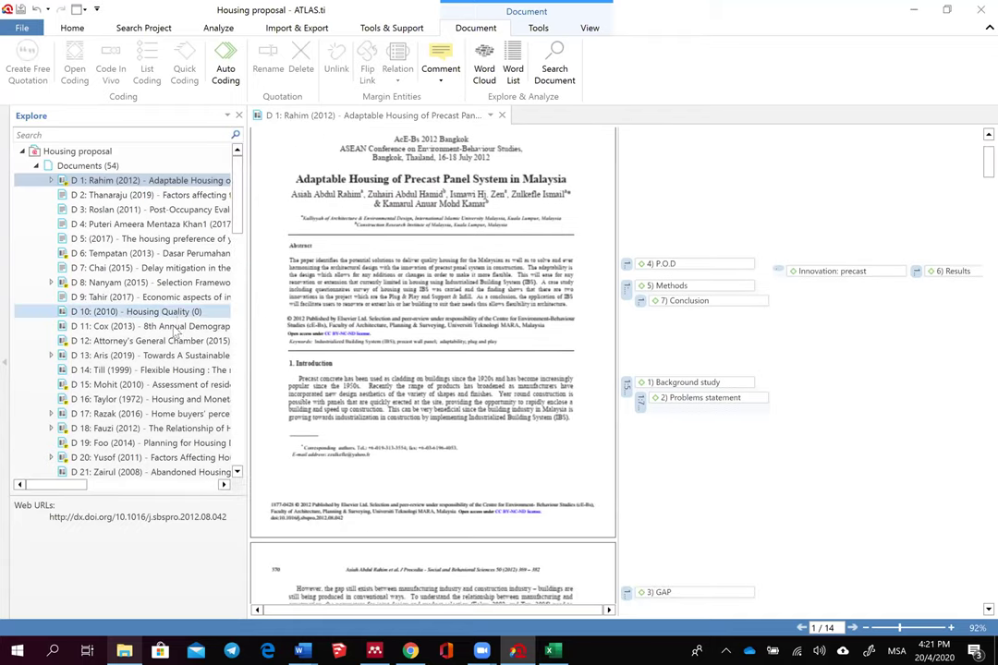
click(185, 253)
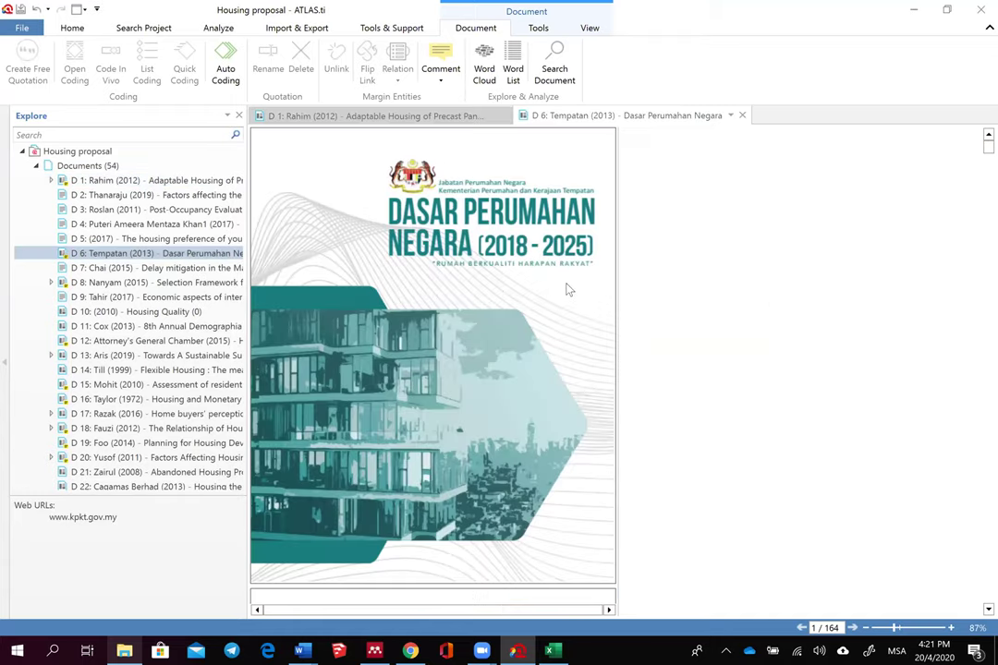
scroll(568, 290, down, 10)
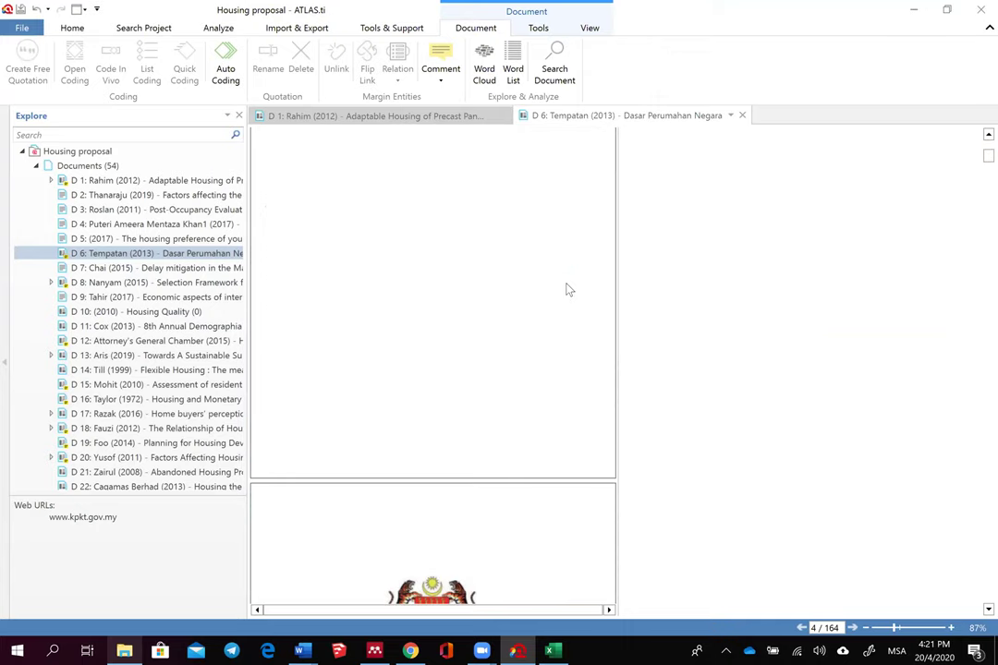
scroll(566, 285, down, 10)
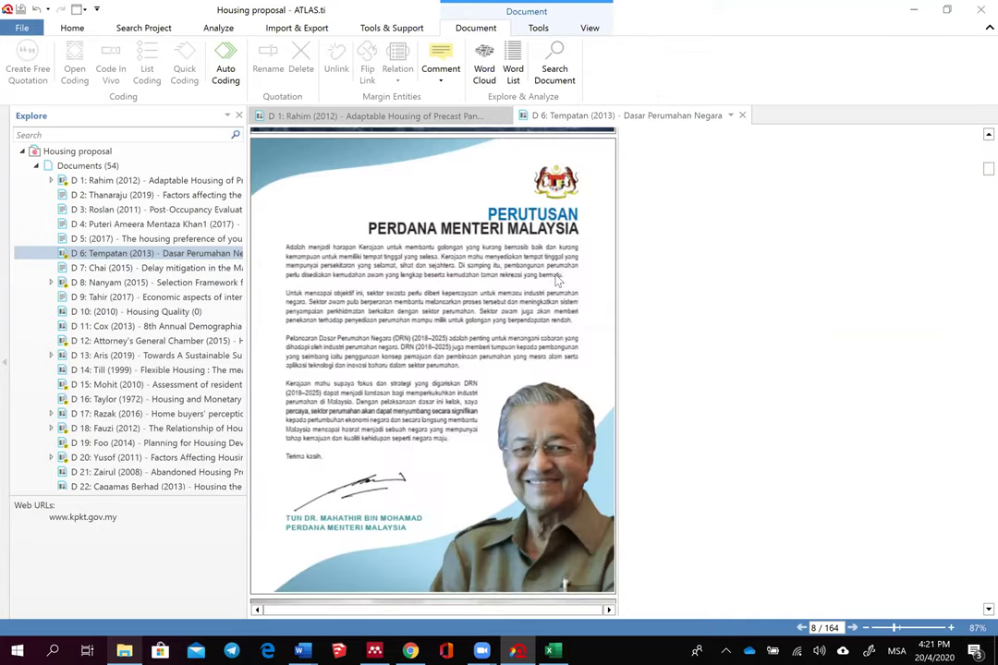
scroll(533, 303, down, 10)
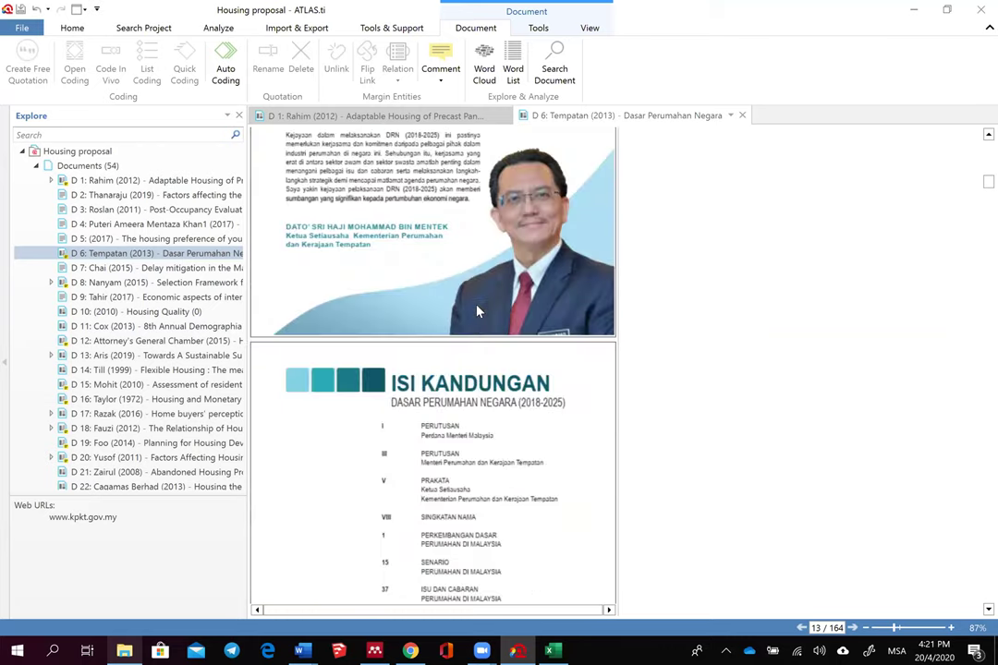
scroll(478, 313, down, 10)
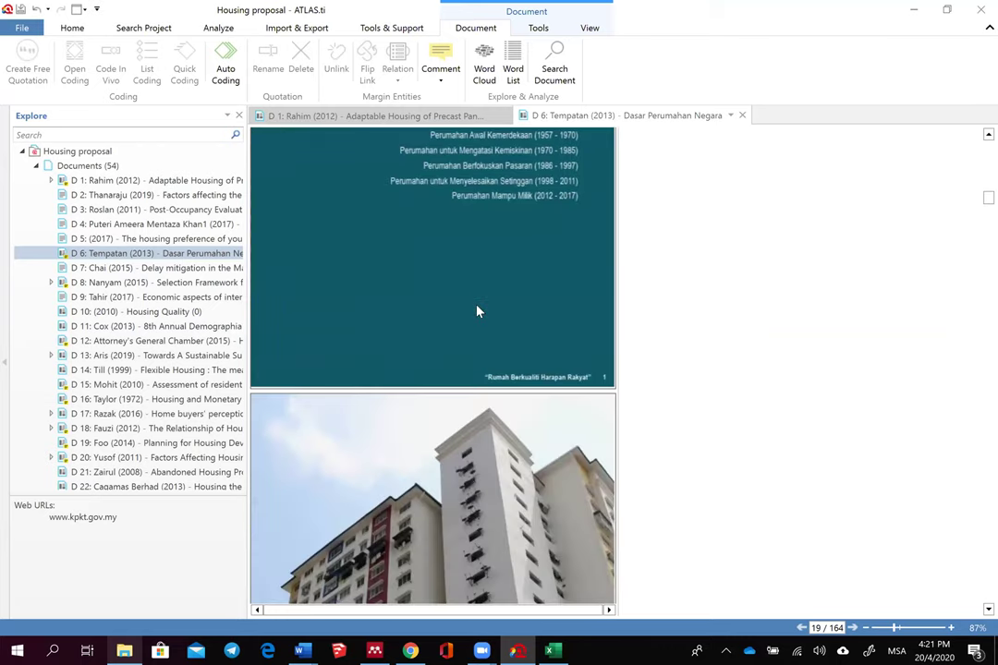
scroll(478, 312, down, 2)
scroll(478, 312, up, 1)
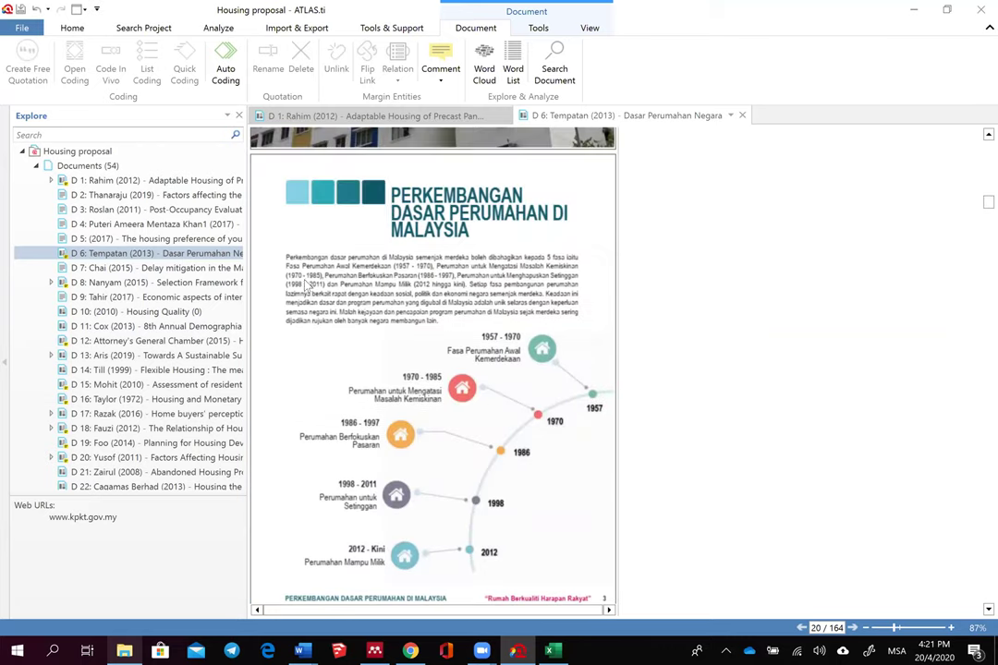
scroll(305, 278, down, 5)
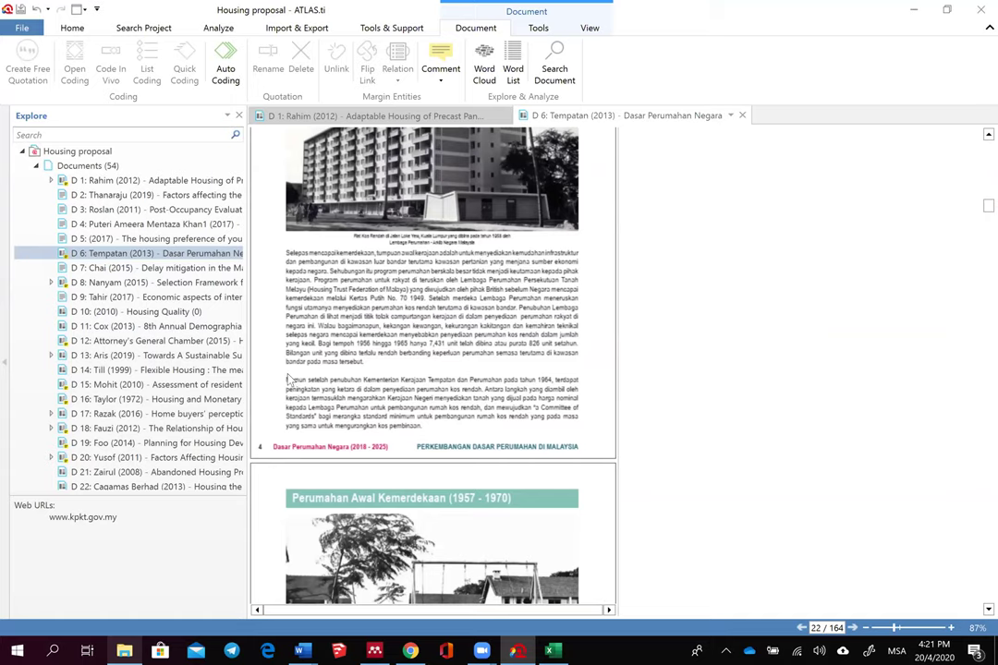
scroll(289, 379, down, 5)
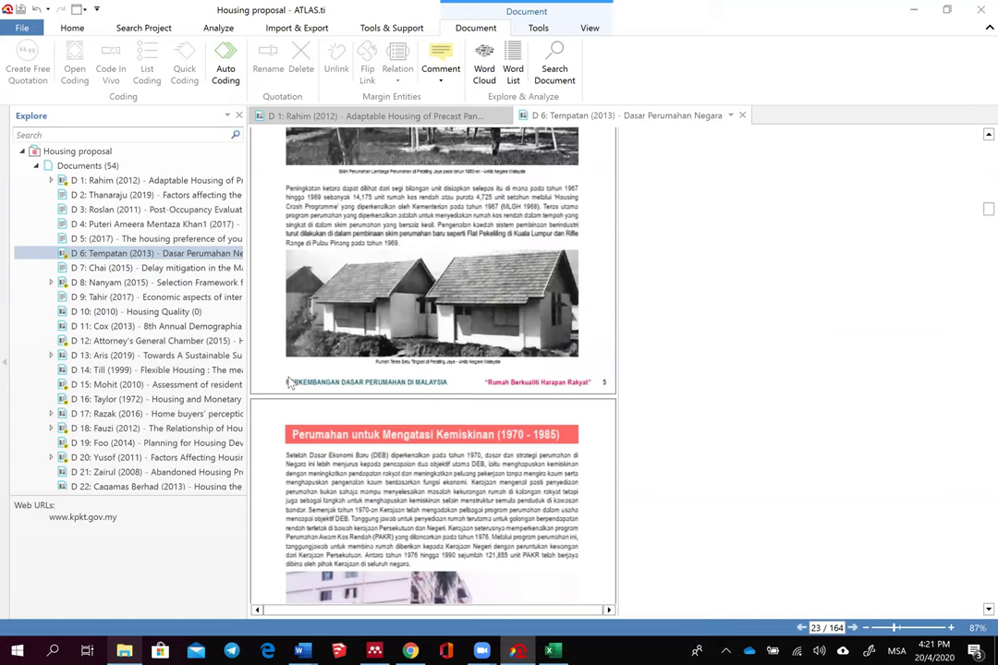
scroll(289, 382, down, 3)
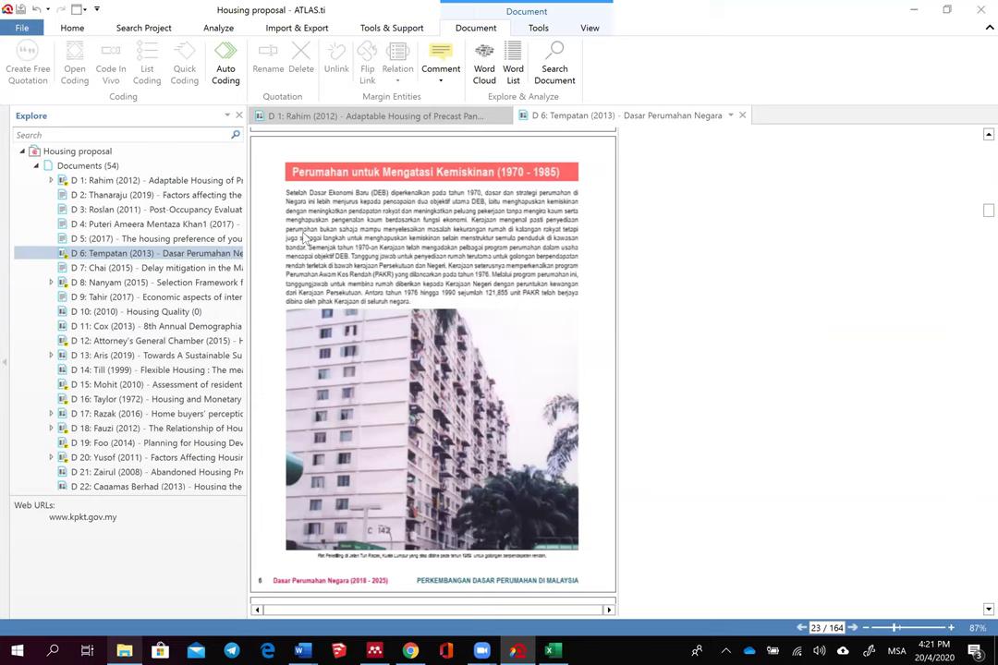
scroll(304, 237, down, 8)
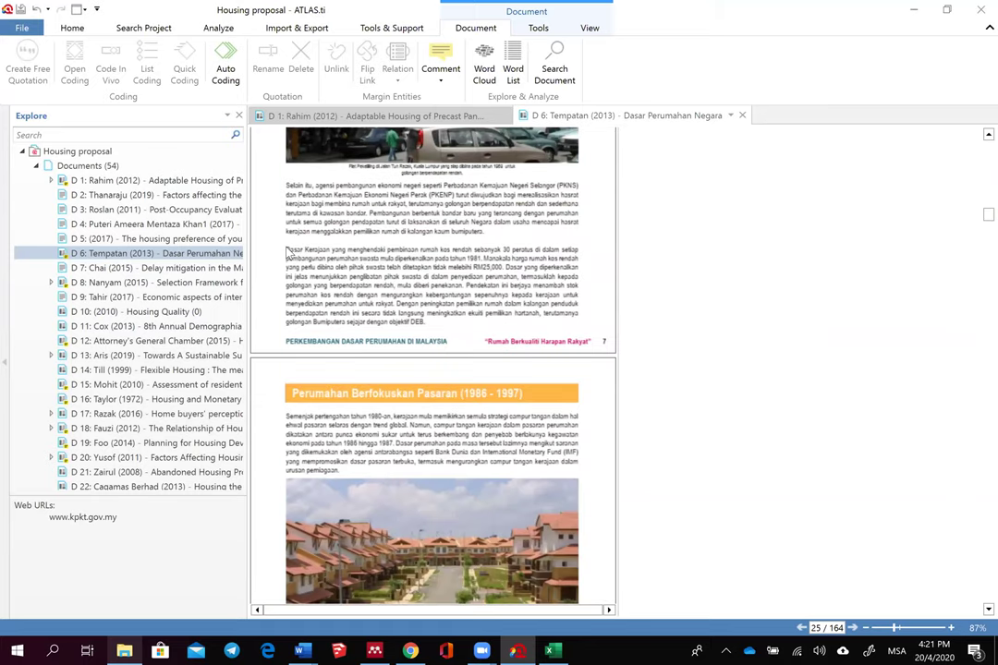
Step: Code the opening sentences of the low-cost housing paragraph on printed page 7 with the new open code "Motivational problems: low cost housing"
drag(287, 251, 462, 289)
right_click(446, 289)
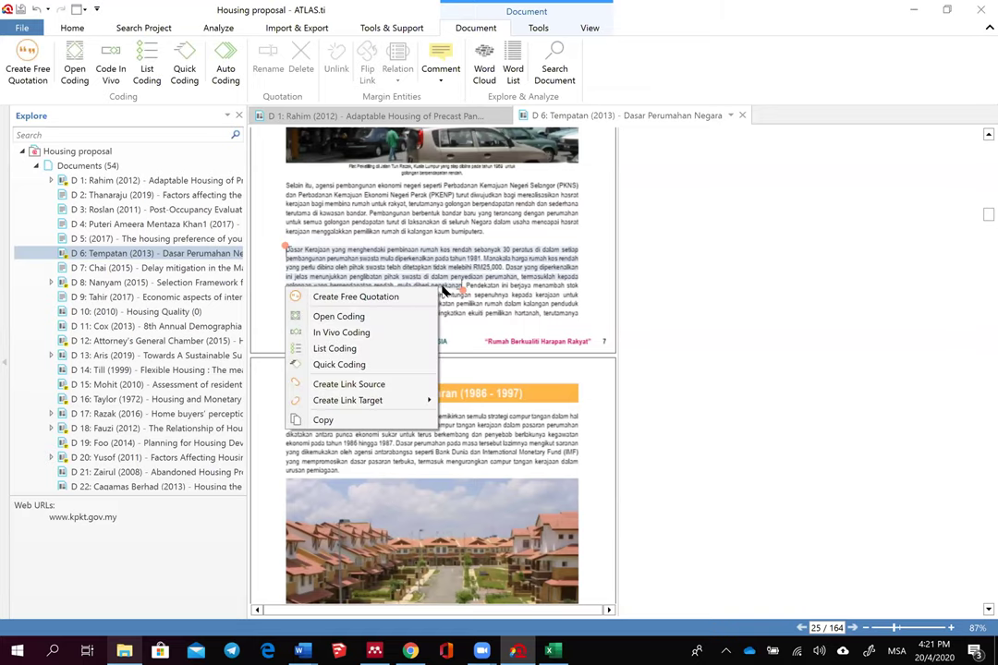
click(410, 317)
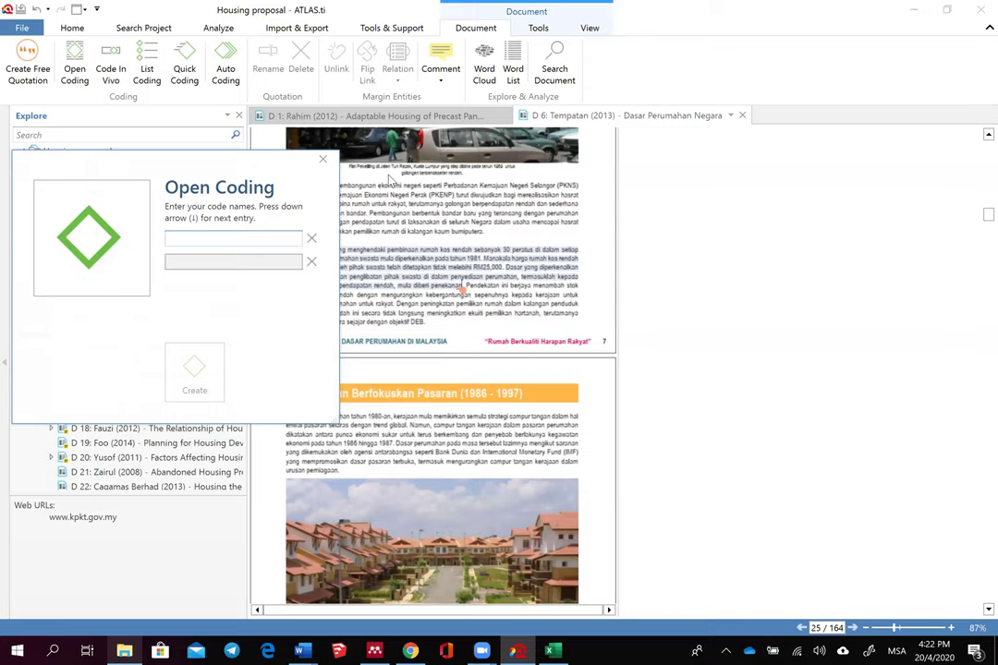
text(ng)
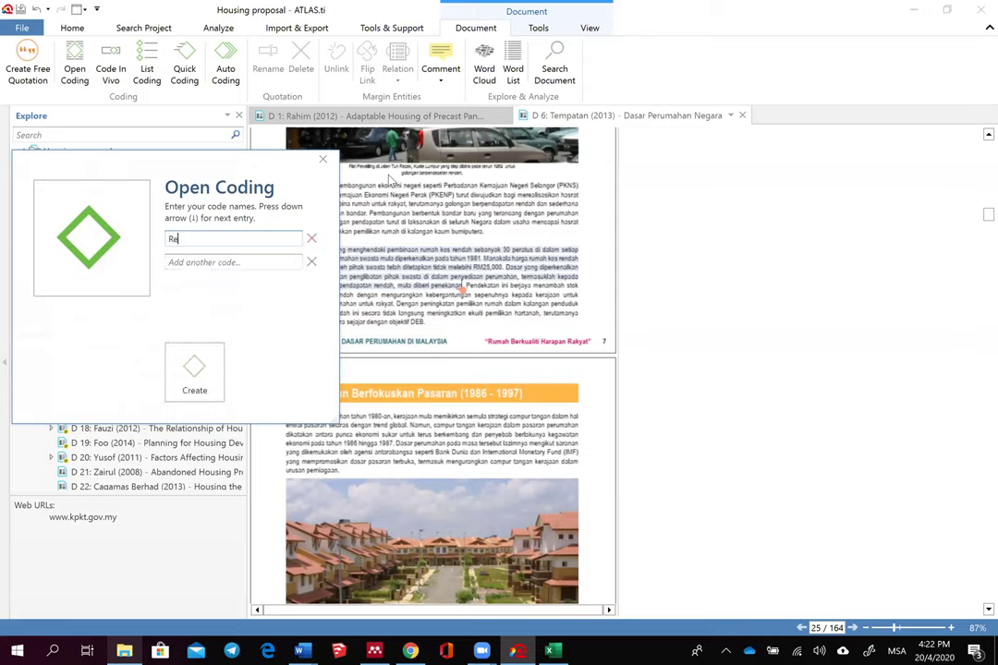
key(BackSpace)
key(BackSpace)
text(Motivational problems)
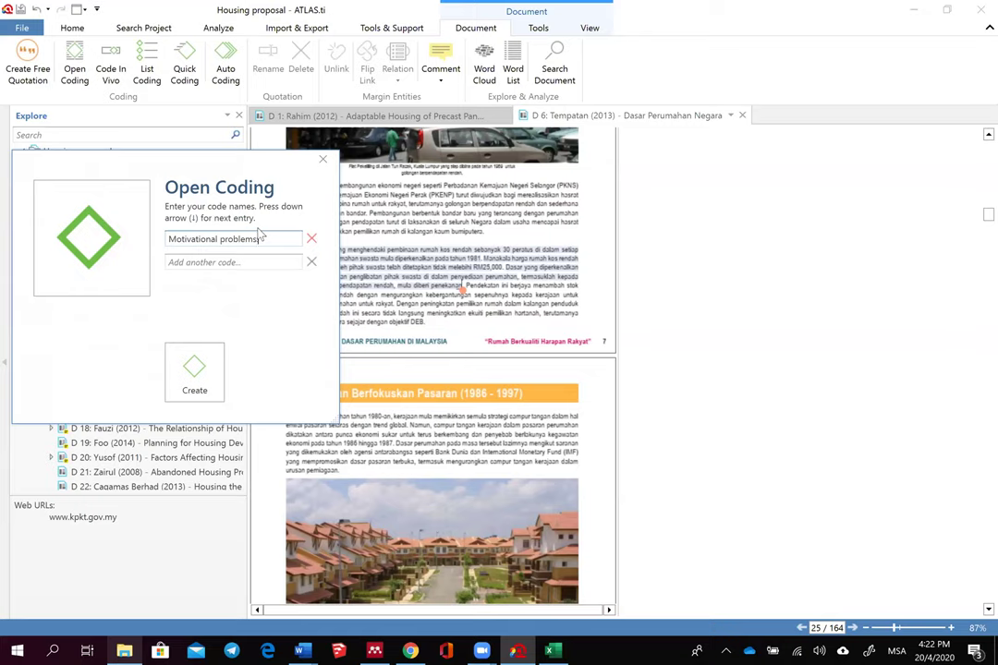
text(:)
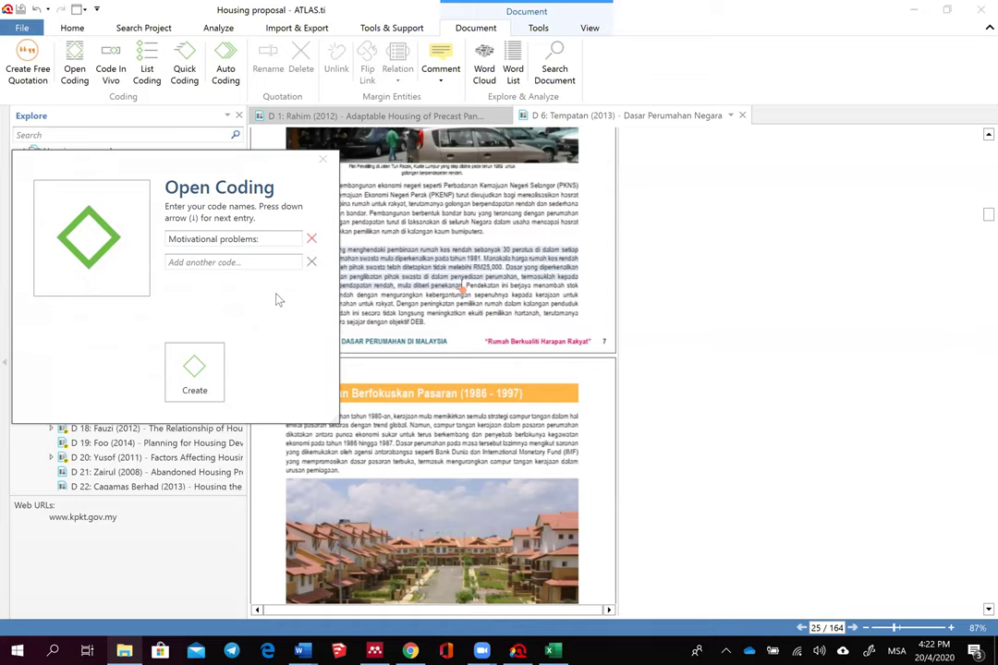
click(273, 243)
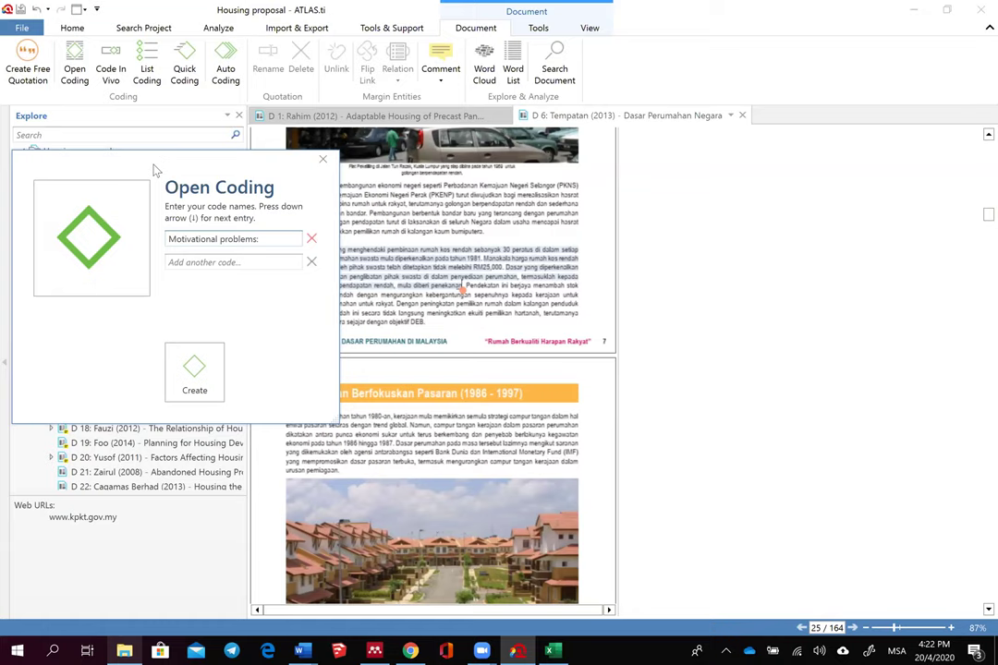
drag(155, 169, 99, 155)
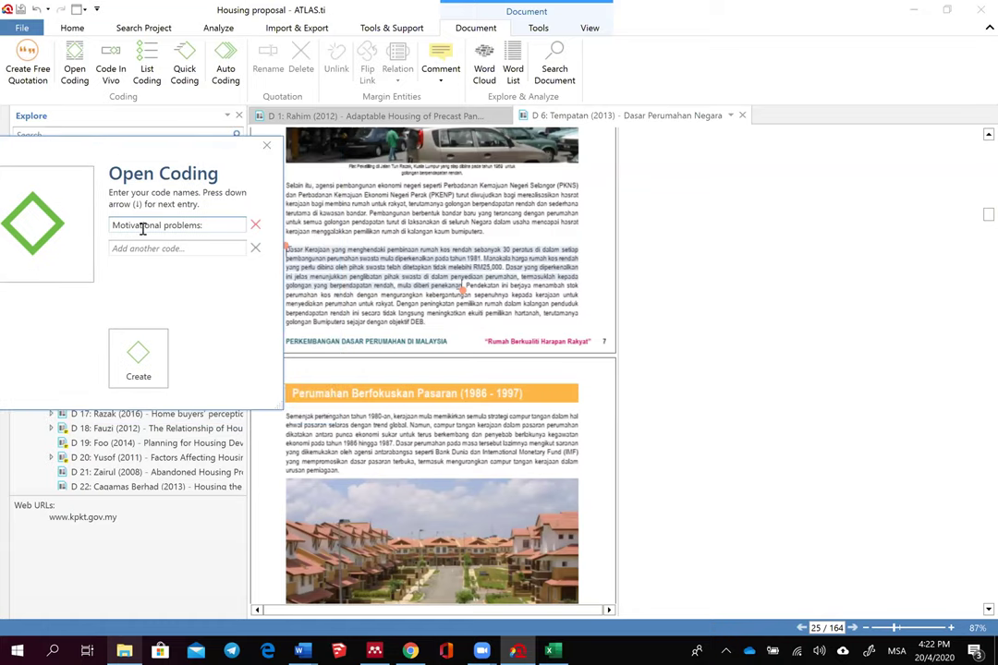
text(low cost housing)
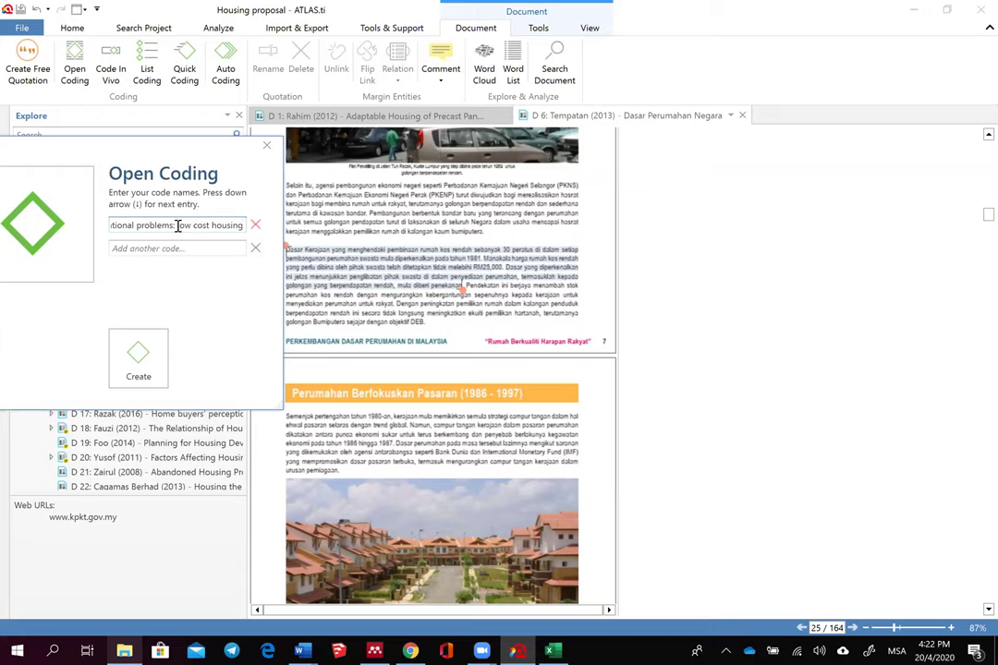
click(138, 356)
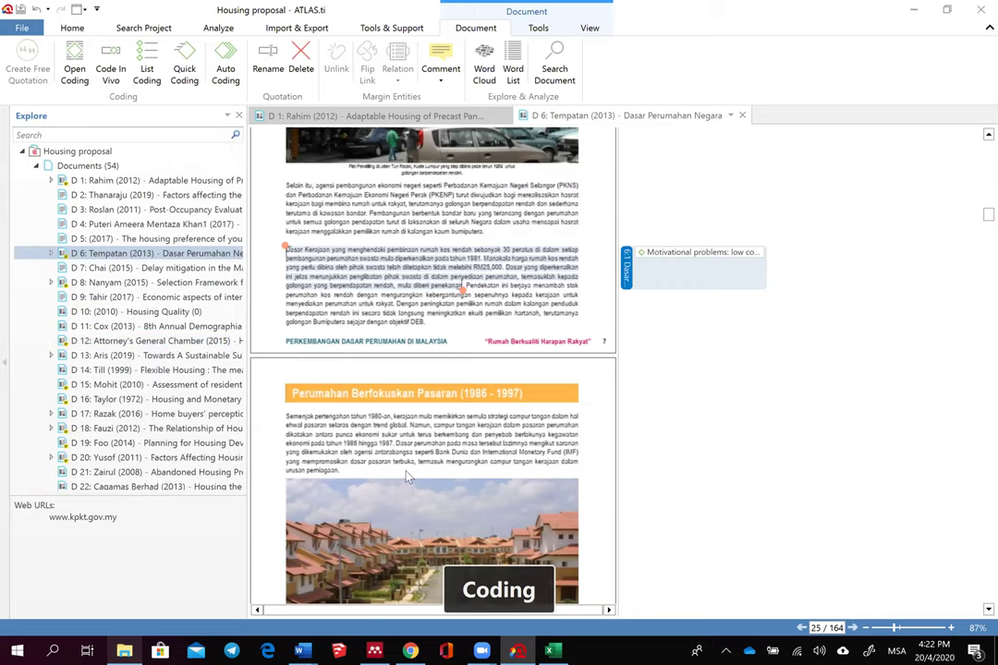
Step: Code the terrace housing photo on printed page 9 with the new open code "Motivational: quality housing"
scroll(375, 484, down, 5)
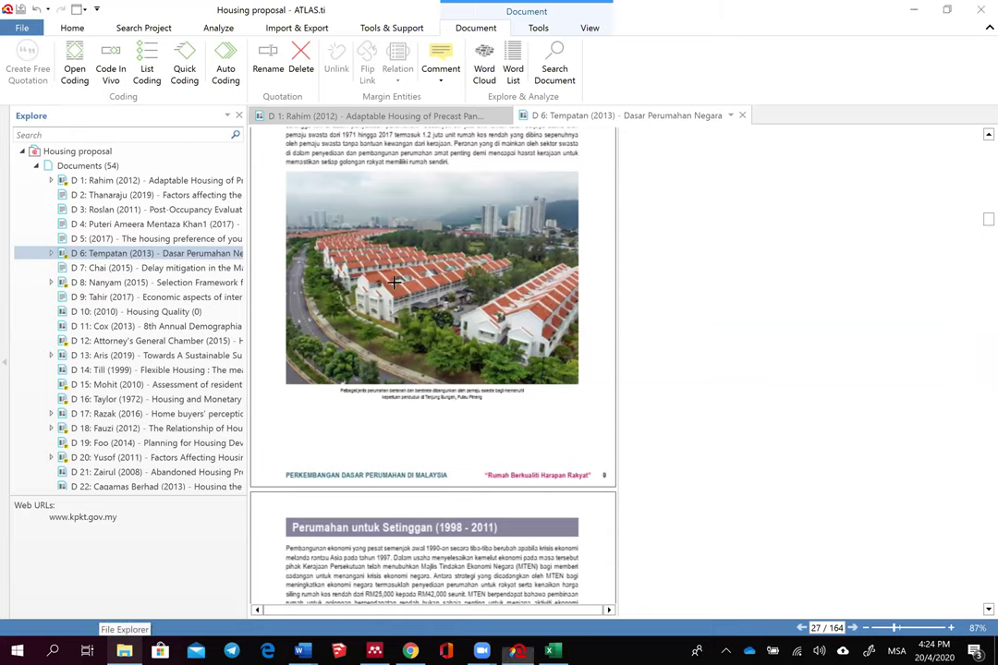
right_click(514, 313)
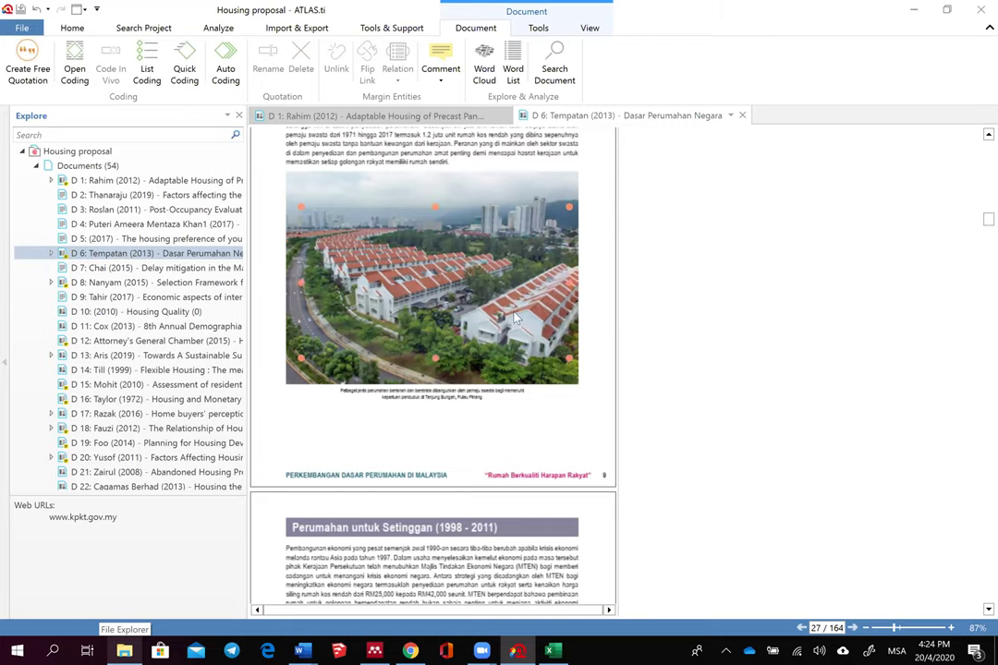
click(596, 312)
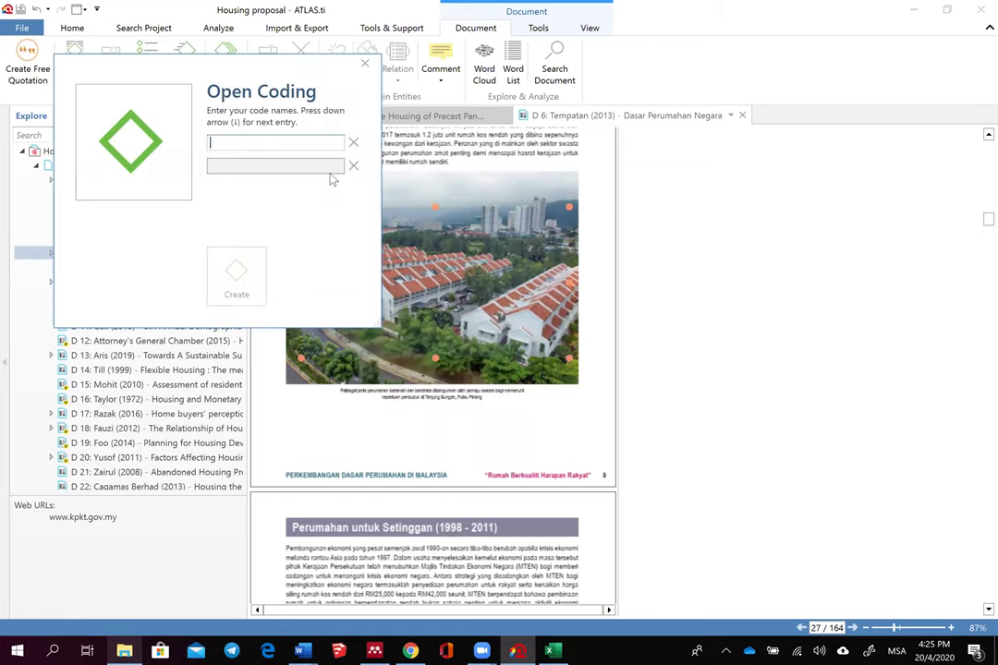
text(Motivational:)
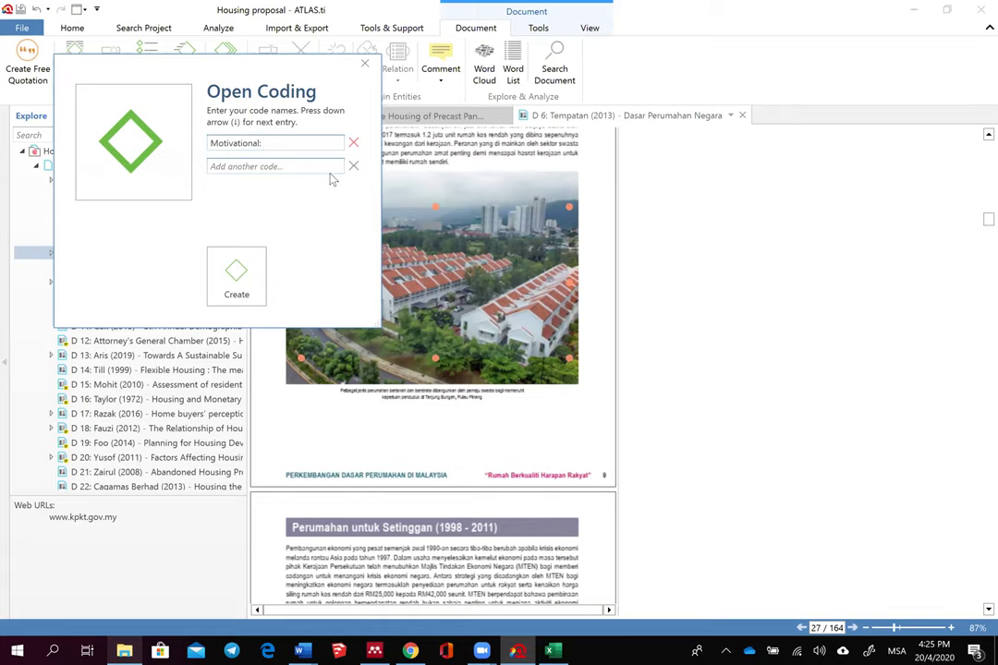
text(quality housing)
click(226, 270)
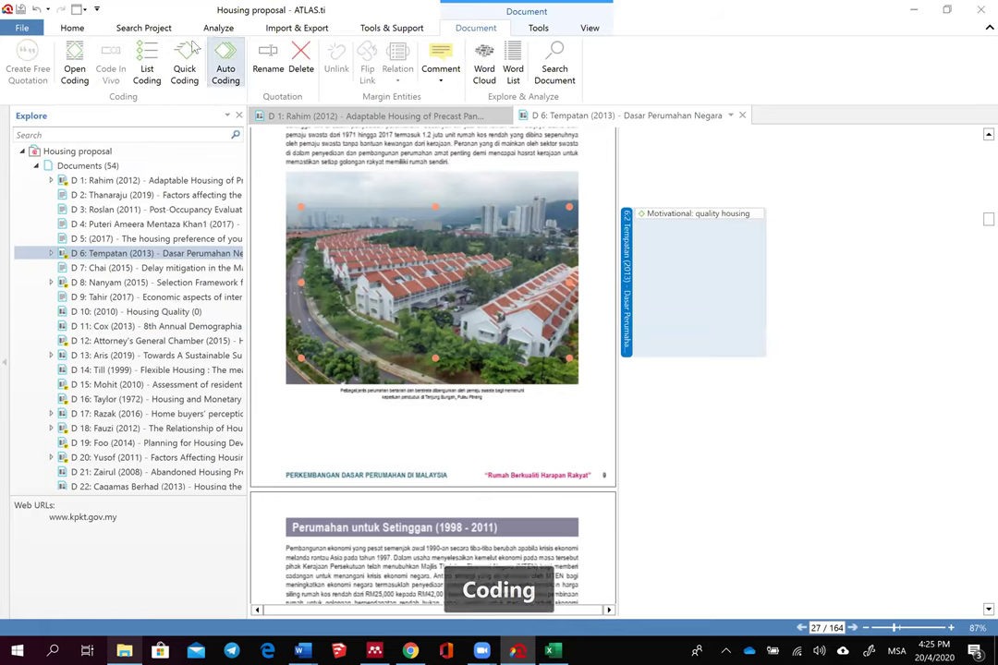
Step: Open the Code Manager and find the Motivational problems codes in the code list
click(70, 27)
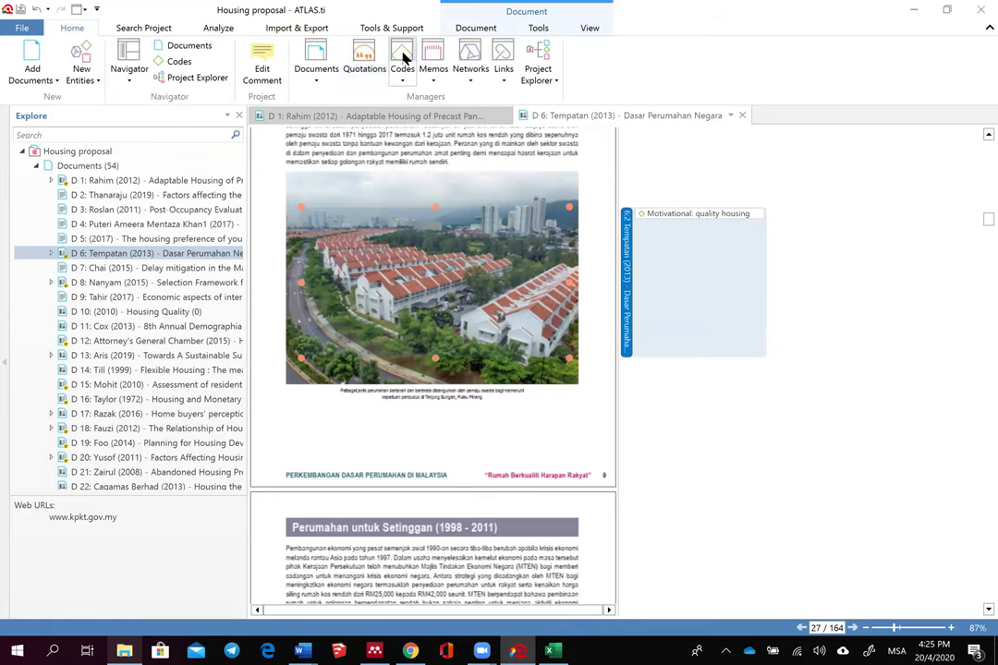
click(403, 61)
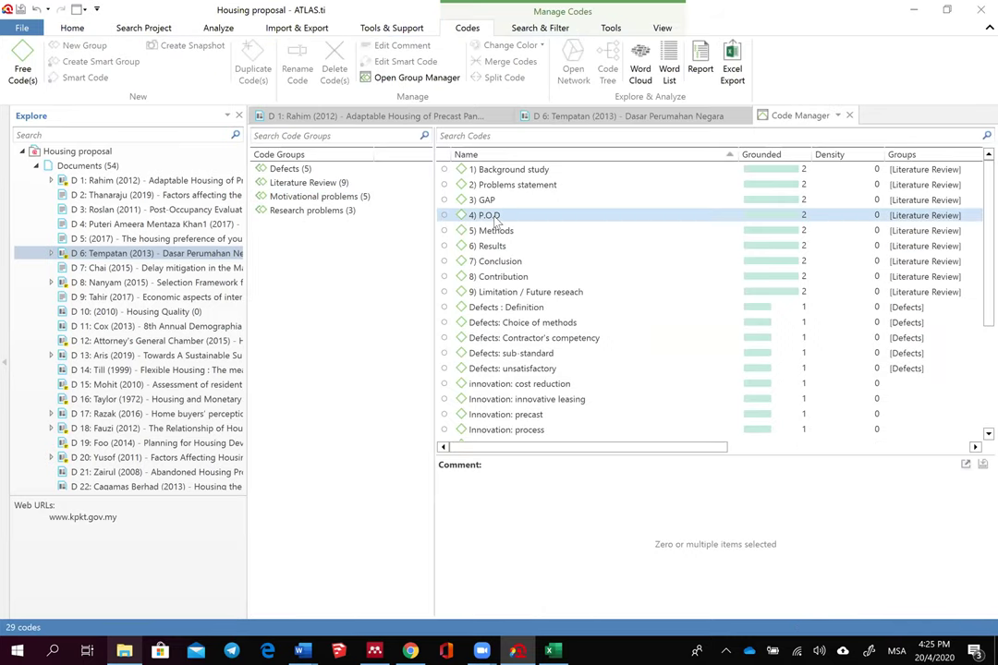
scroll(505, 341, down, 2)
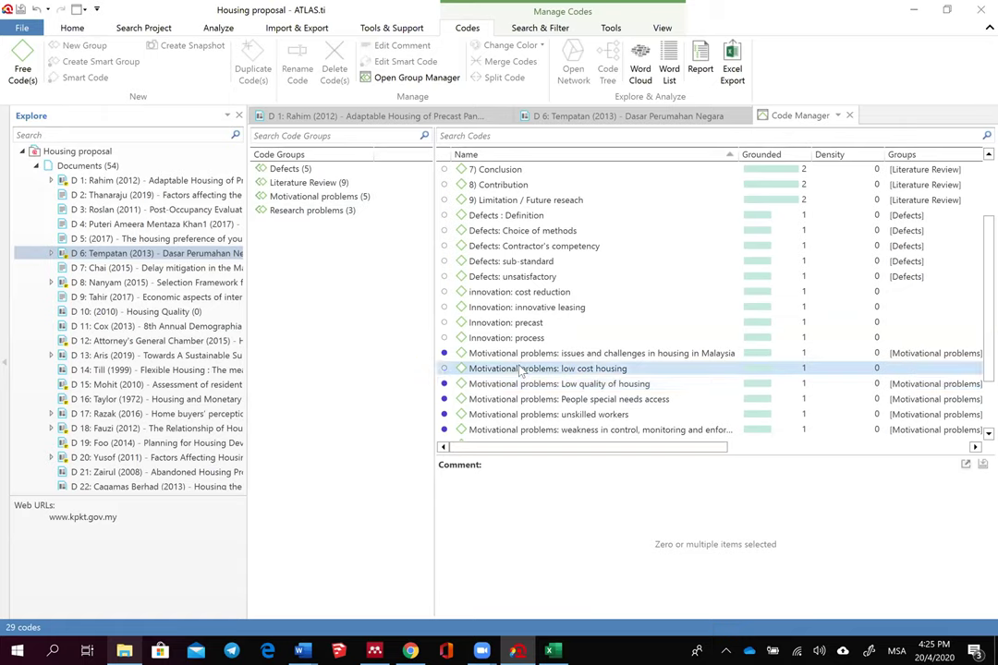
click(520, 356)
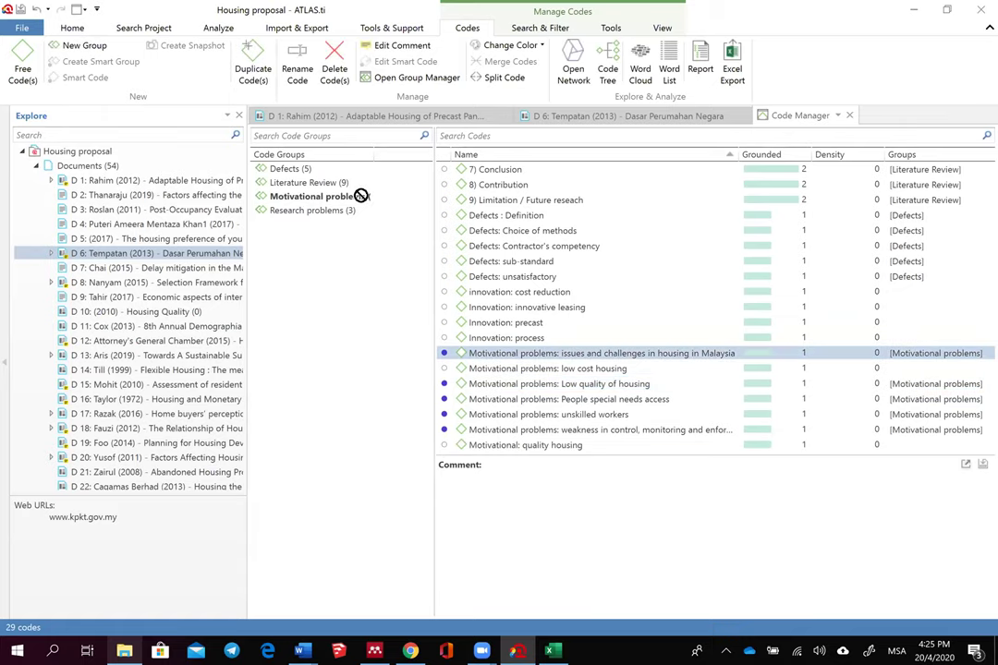
drag(360, 196, 479, 447)
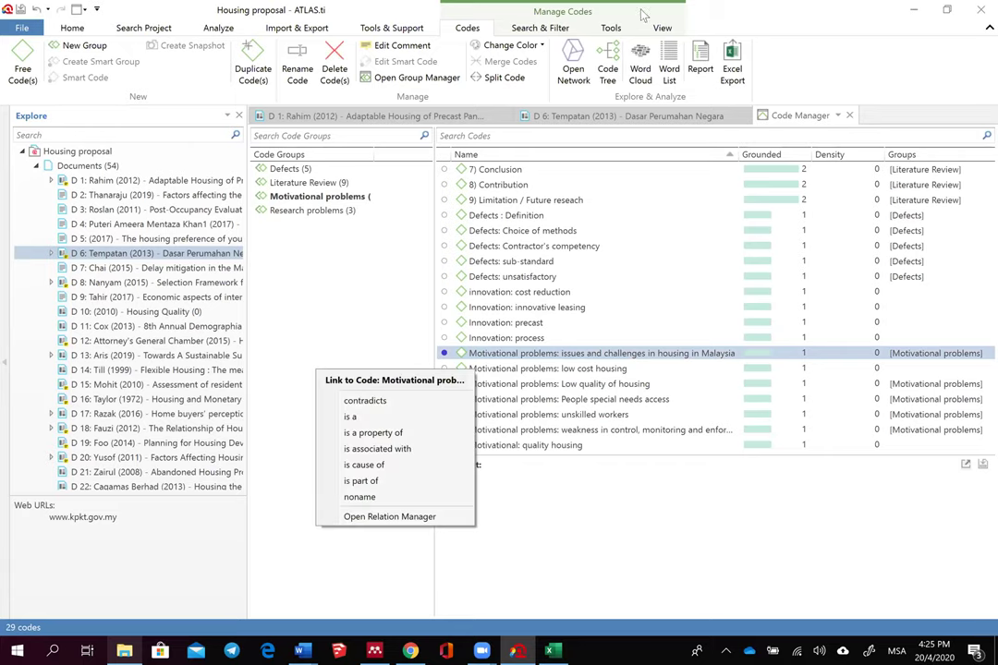
click(370, 339)
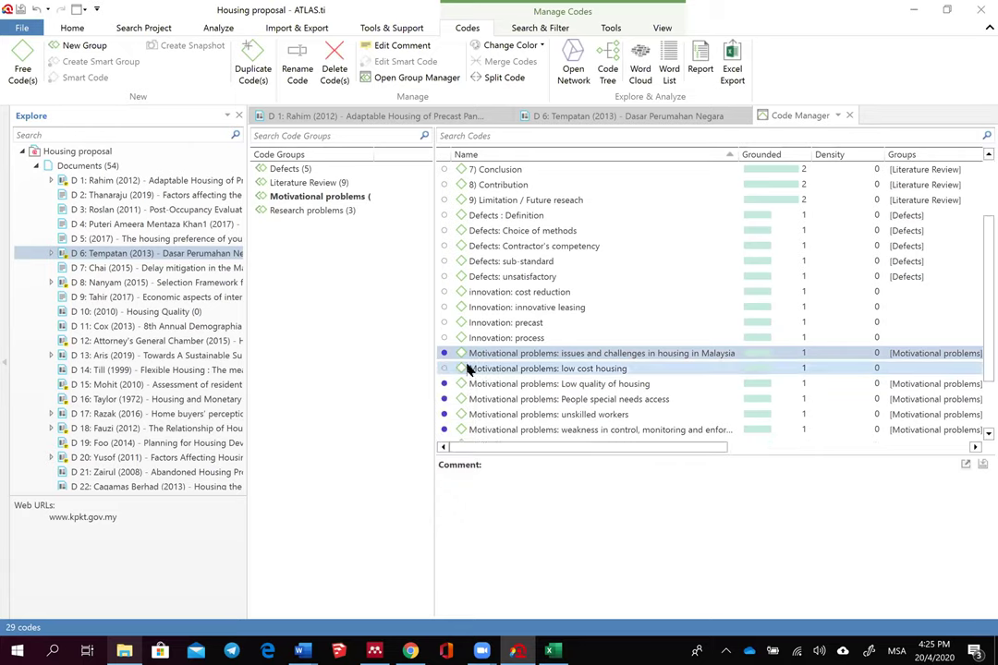
Step: Add the code "Motivational: quality housing" to the Motivational problems code group and open that group's network
drag(481, 369, 504, 377)
click(504, 377)
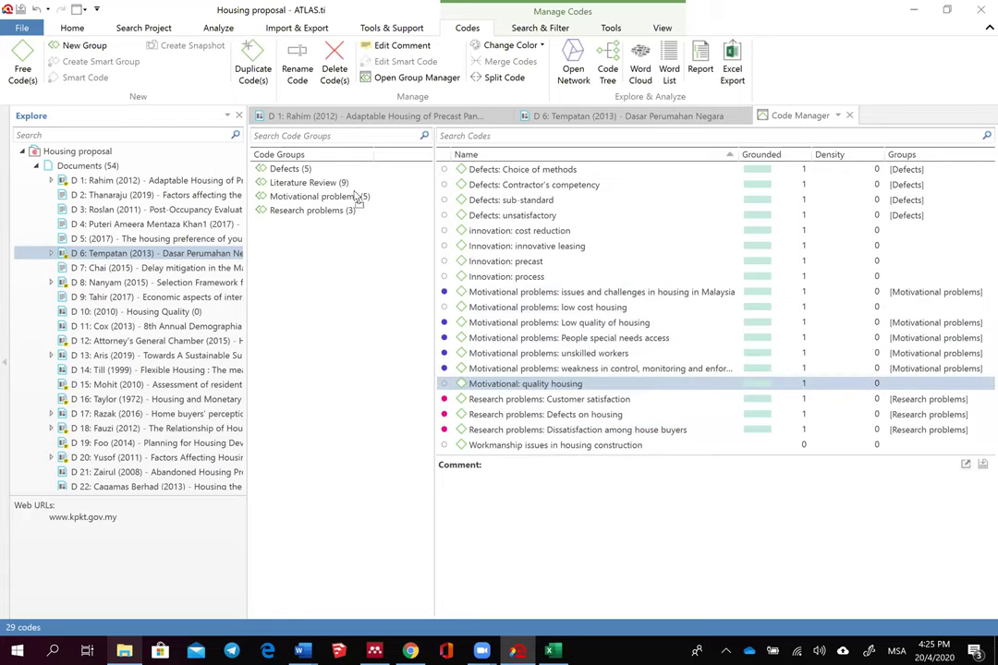
drag(359, 203, 344, 200)
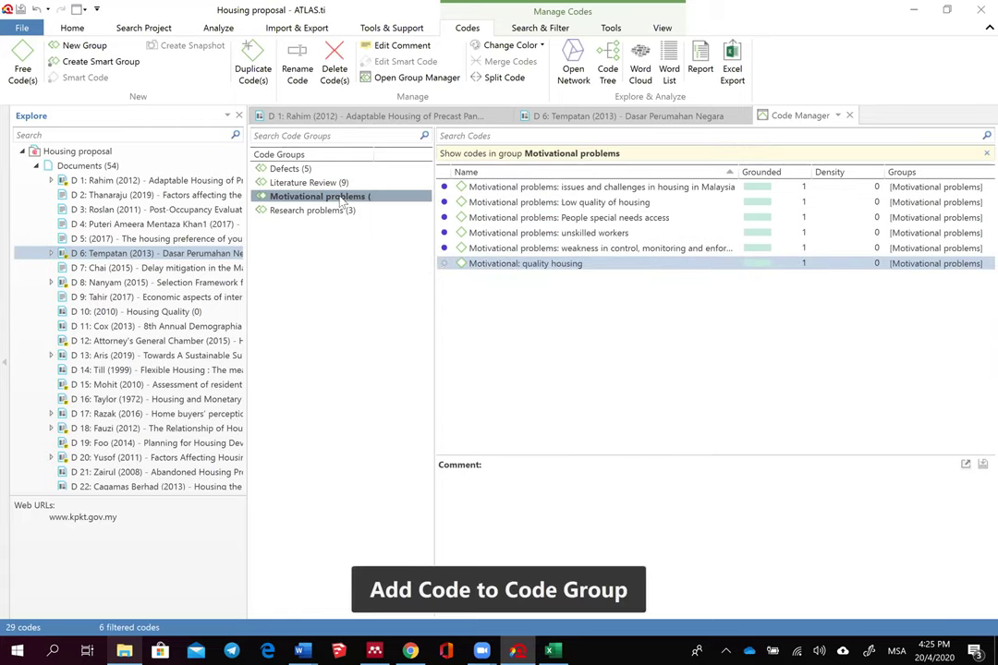
right_click(340, 199)
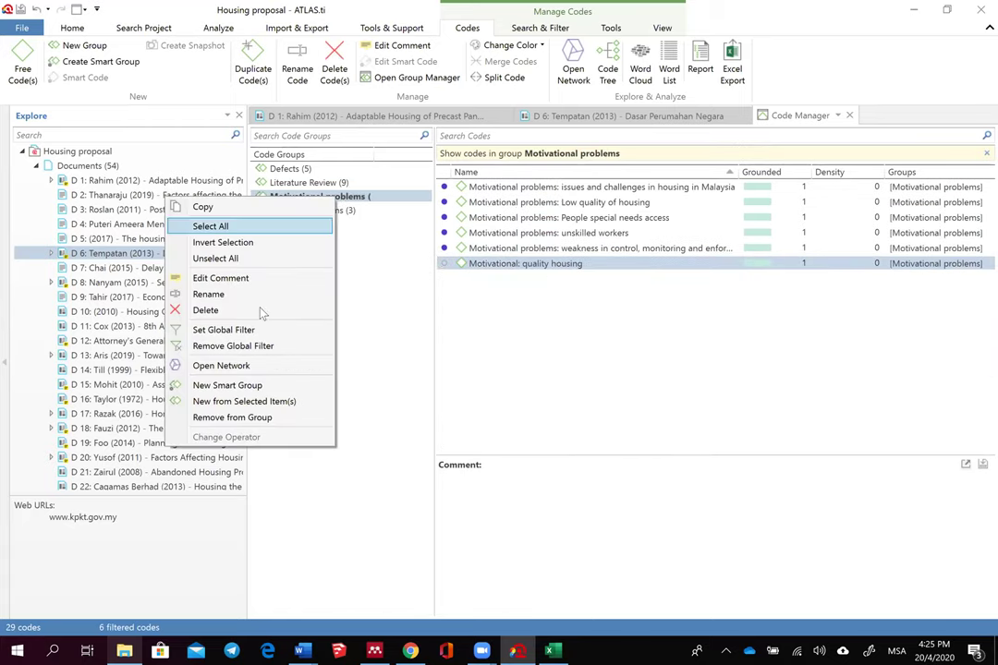
click(250, 365)
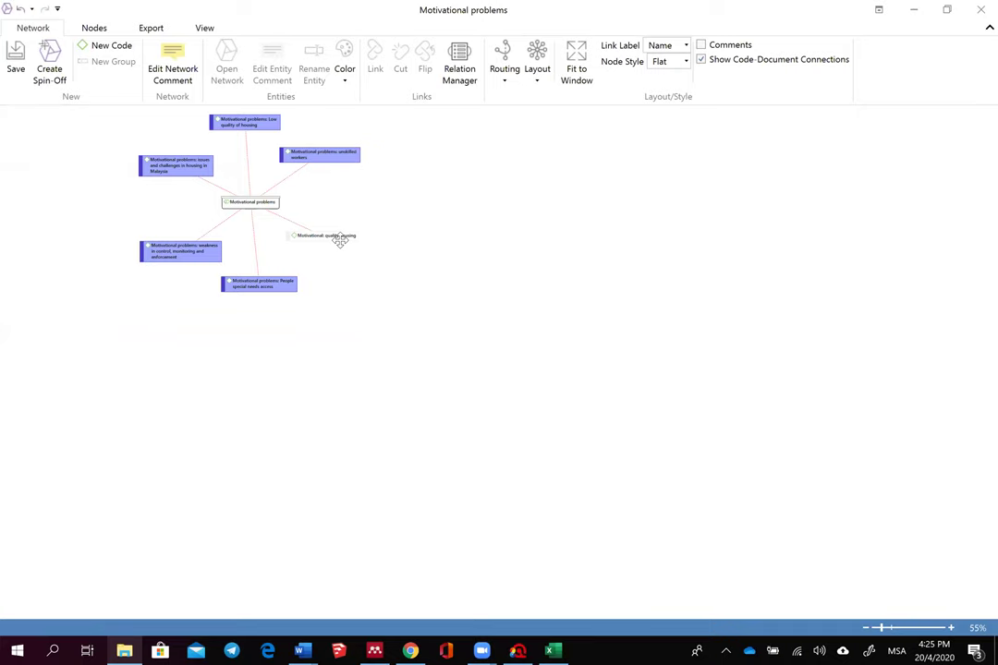
Step: Color the "Motivational: quality housing" code node the same blue-violet as the other Motivational problems codes
click(335, 236)
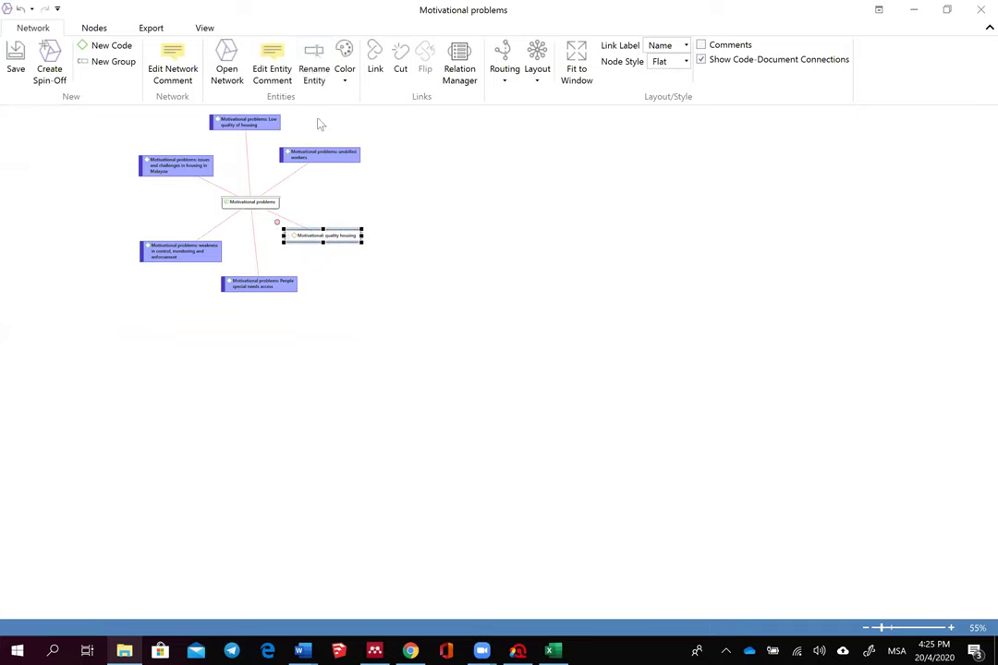
click(344, 70)
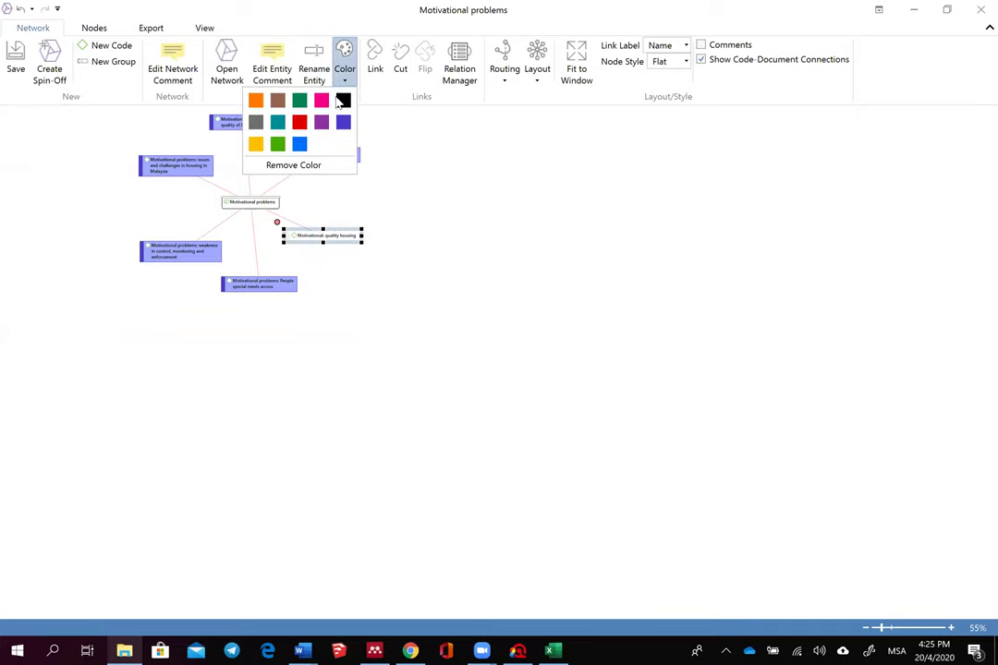
click(343, 123)
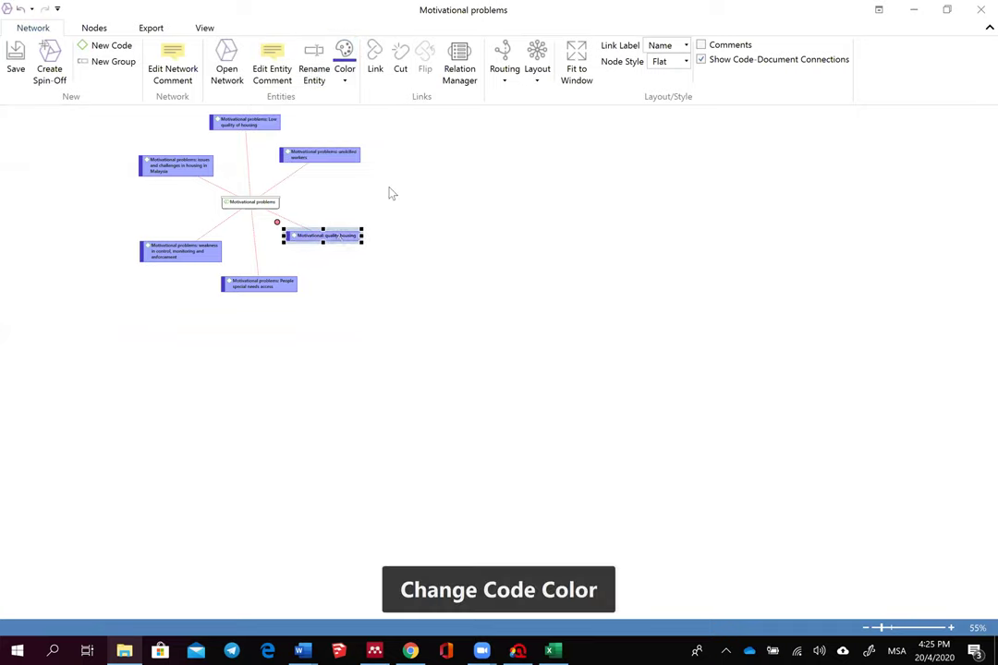
Step: Add all common neighbors of the "Motivational: quality housing" code and show its terrace photo quotation as an enlarged preview beside the network
right_click(324, 237)
mouse_move(222, 334)
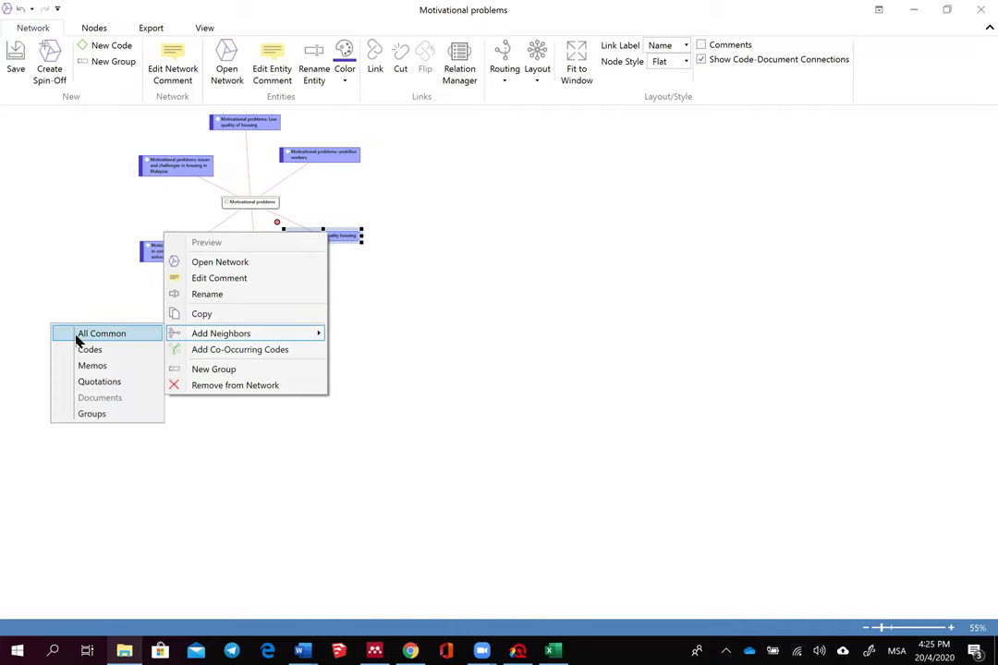
click(53, 333)
drag(337, 255, 483, 252)
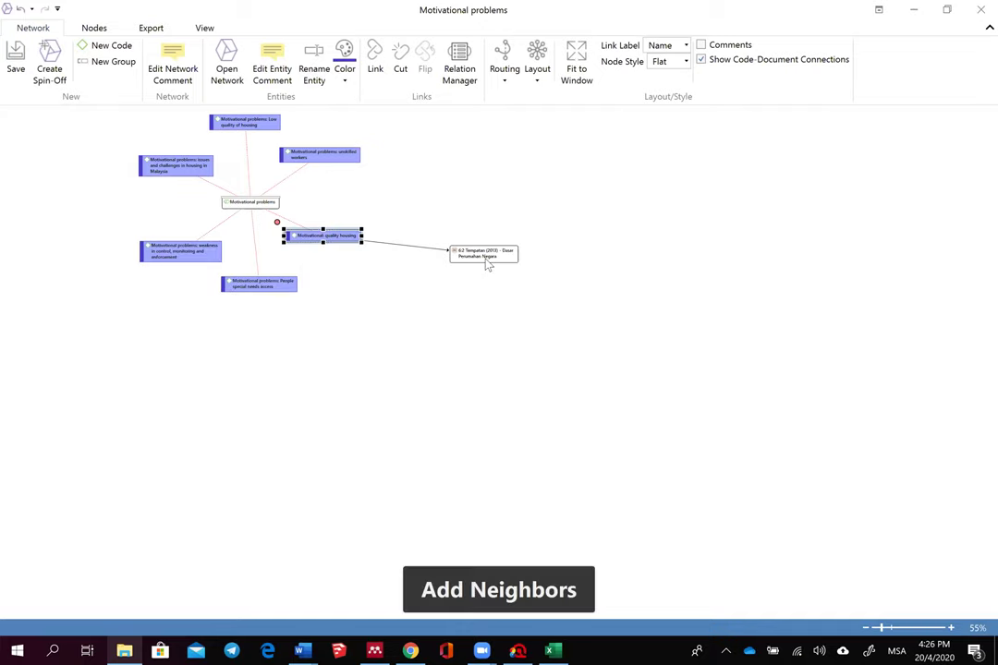
right_click(480, 261)
click(424, 269)
drag(534, 309, 741, 322)
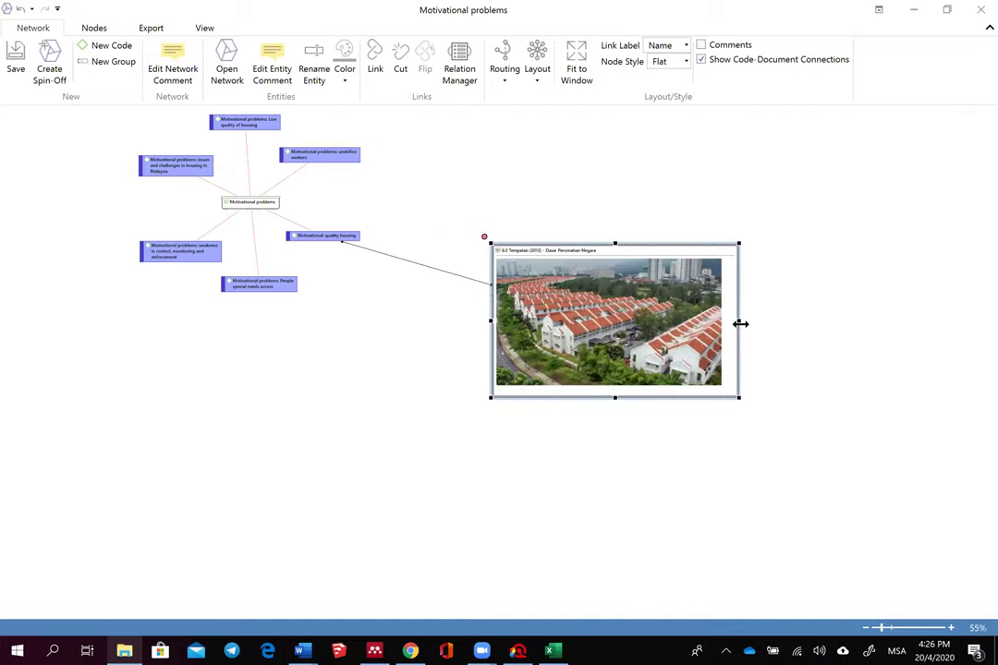
Step: Move the "People special needs access" code away from the centre, add its common neighbors and preview quotation 29:2 below it
drag(244, 283, 312, 316)
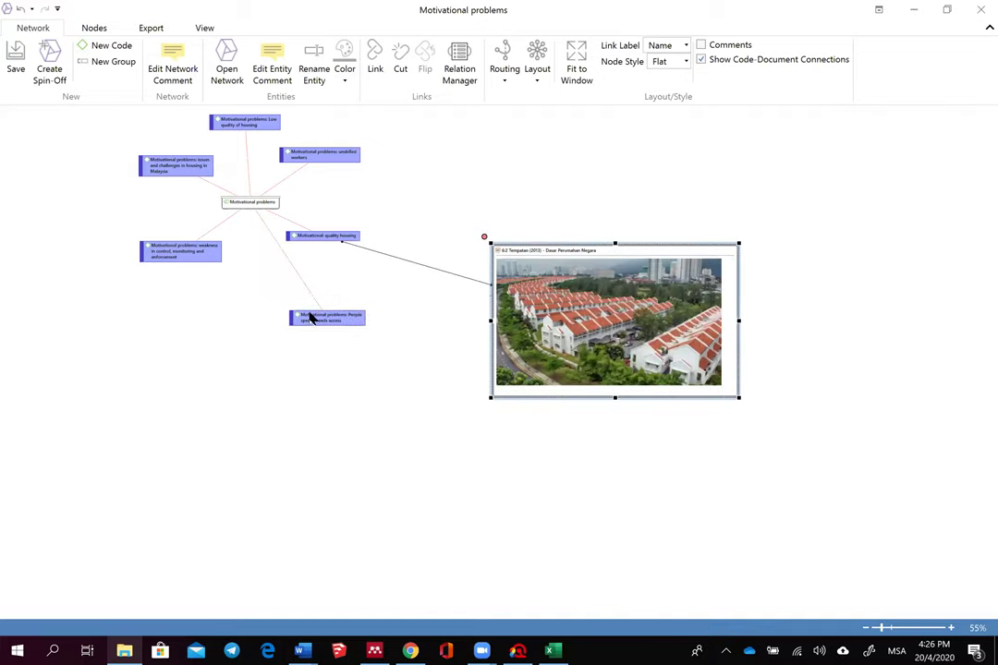
right_click(311, 316)
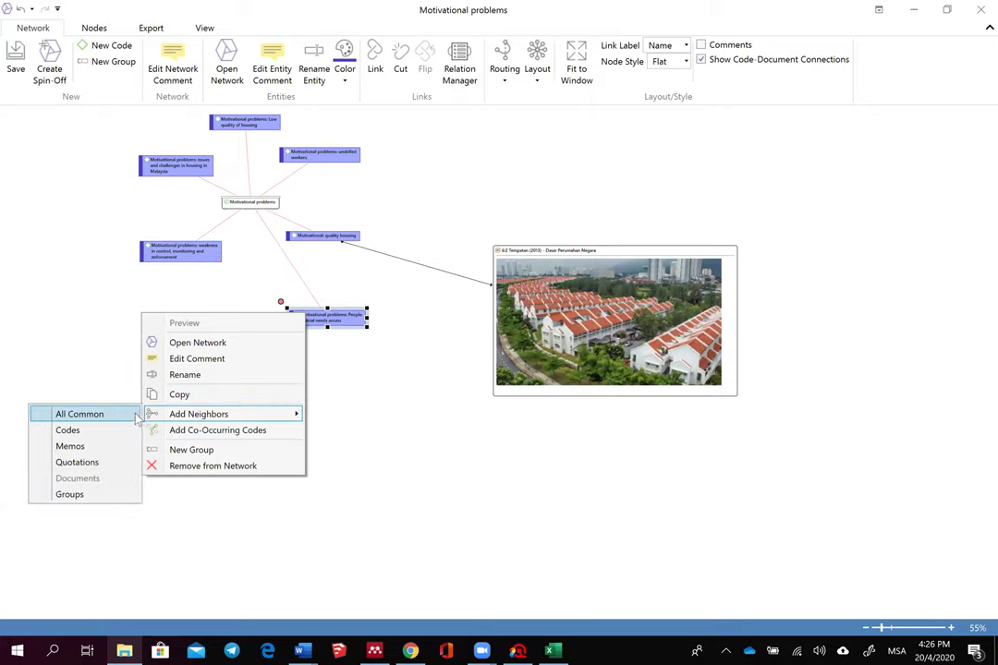
click(342, 435)
drag(312, 344, 148, 407)
right_click(223, 410)
click(97, 414)
Step: Add all common neighbors of the "weakness in control, monitoring and enforcement" code and place quotation 29:4 below it
click(185, 249)
right_click(185, 249)
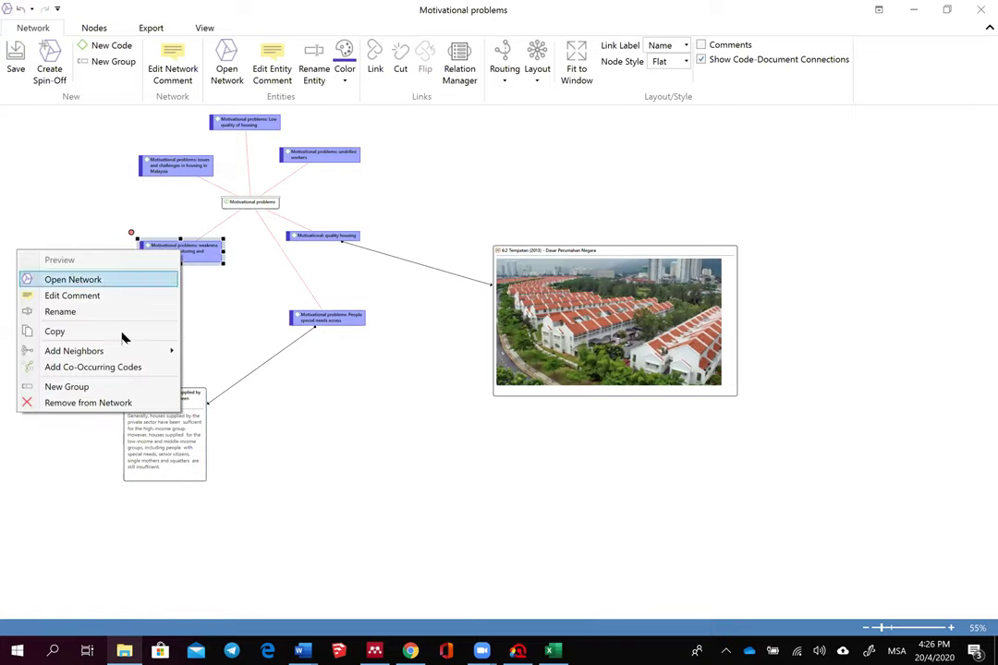
mouse_move(139, 350)
click(224, 349)
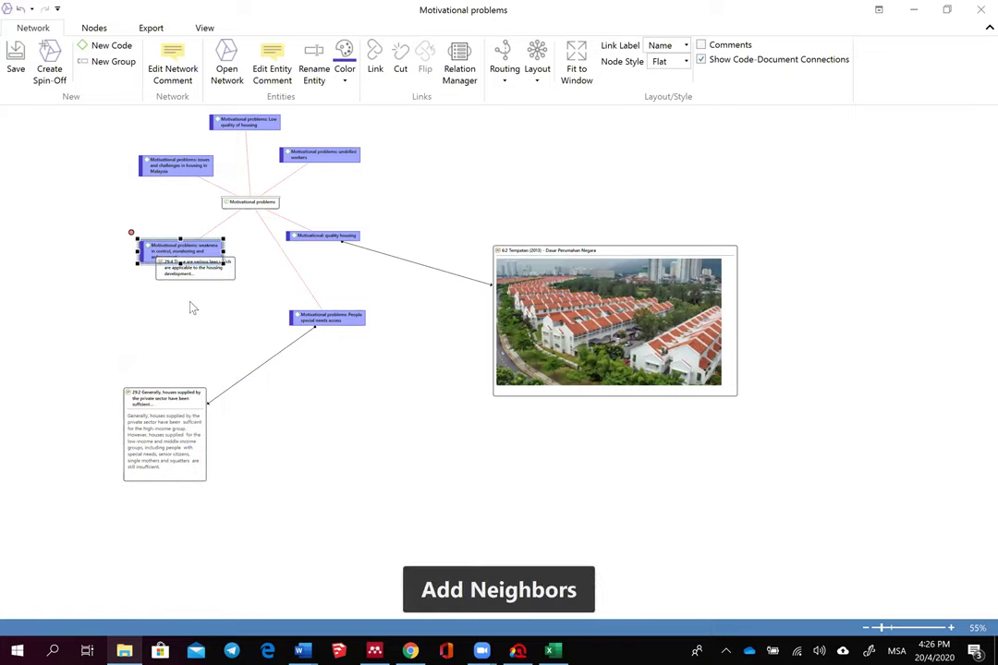
drag(186, 282, 77, 313)
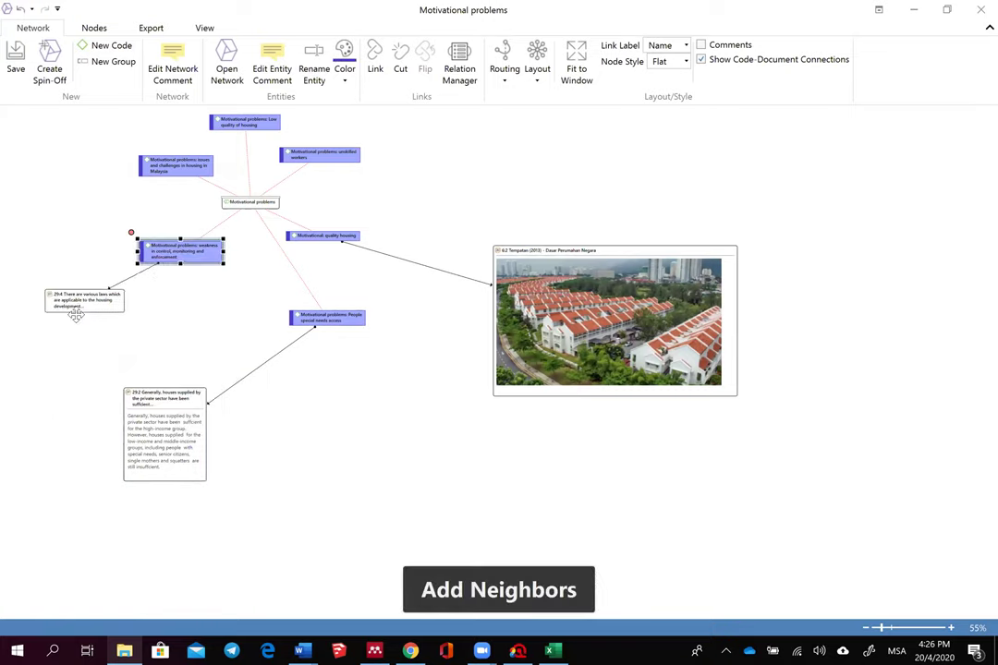
Step: Add all common neighbors of the "unskilled workers" code and spread out quotation 29:3 and the "Low quality of housing" code
right_click(324, 159)
mouse_move(251, 261)
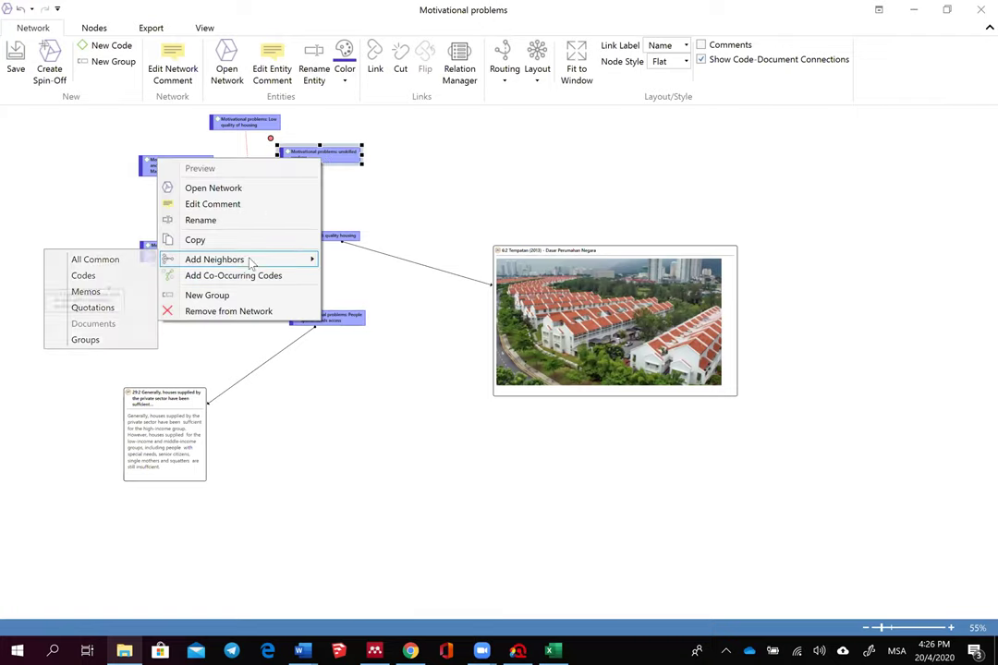
click(130, 260)
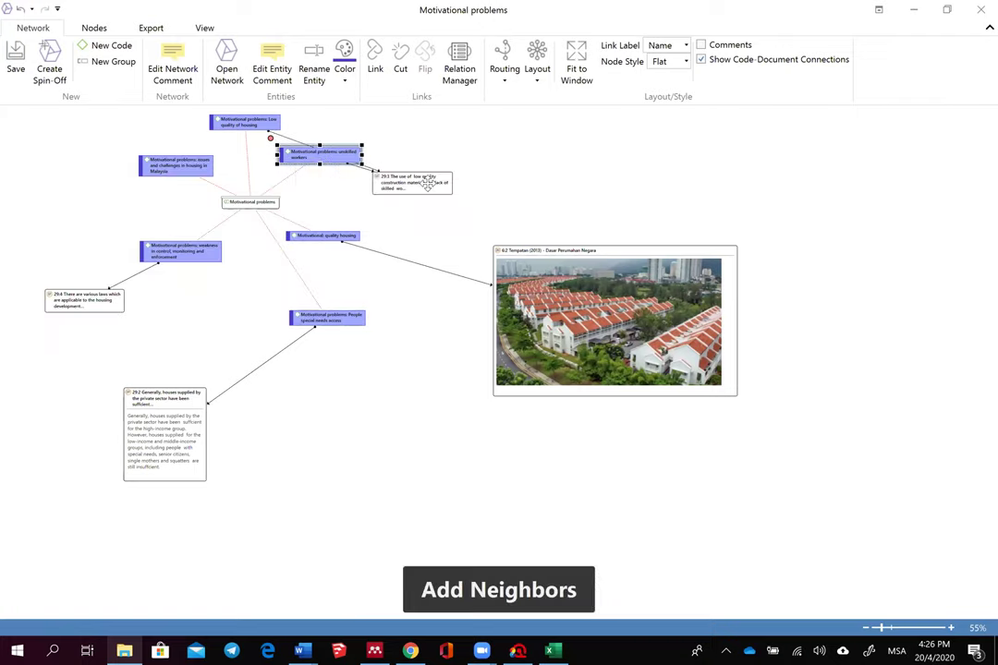
drag(222, 176, 286, 125)
click(138, 205)
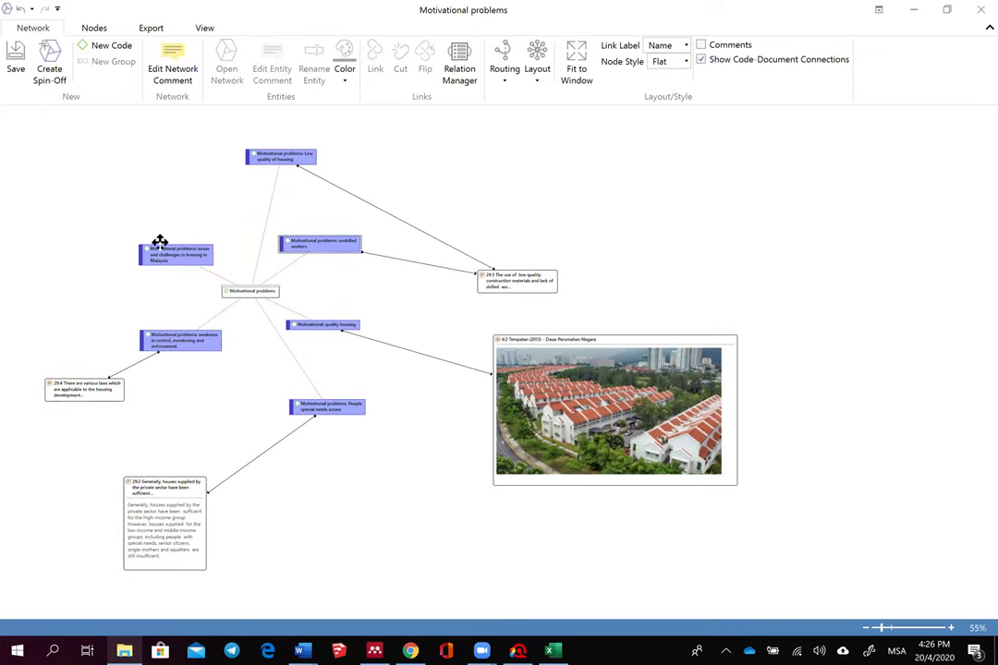
Step: Add all common neighbors of the "issues and challenges in housing in Malaysia" code, then separate the code from quotation 29:1
click(161, 248)
right_click(162, 251)
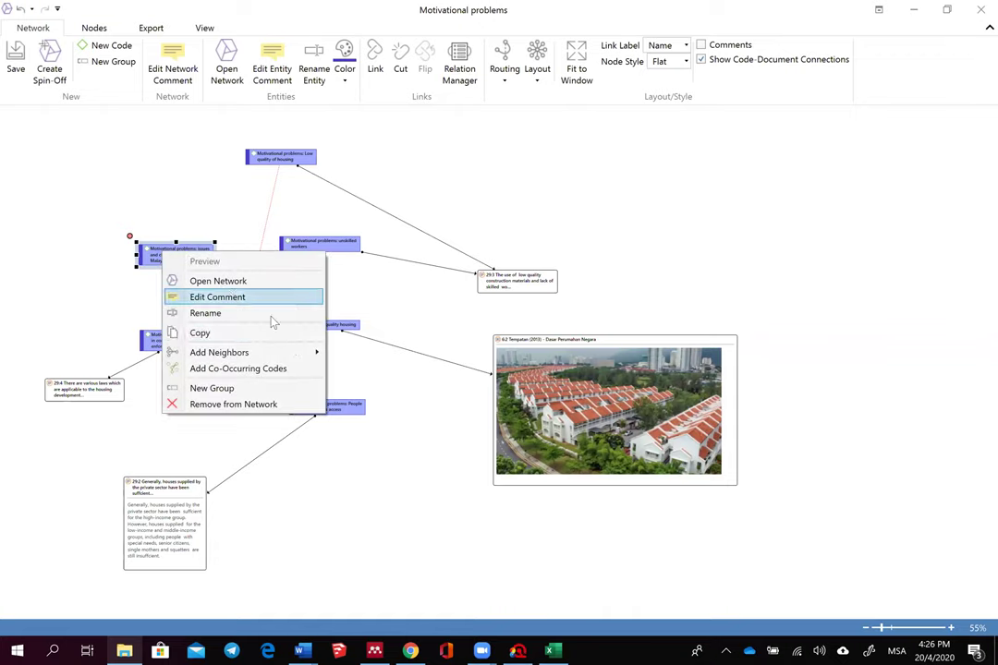
mouse_move(298, 352)
click(147, 354)
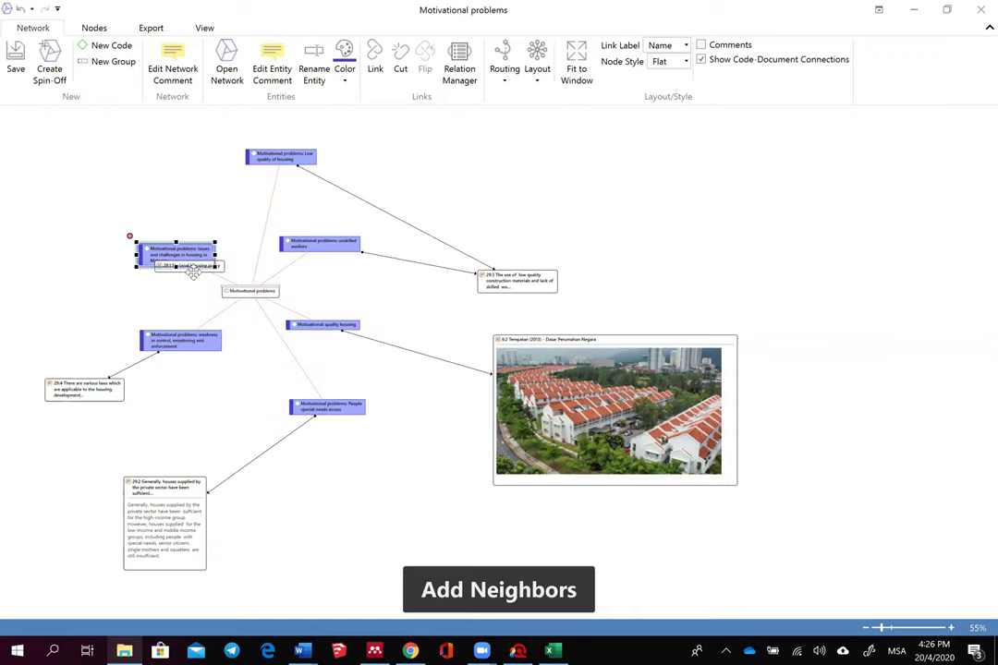
drag(192, 266, 143, 173)
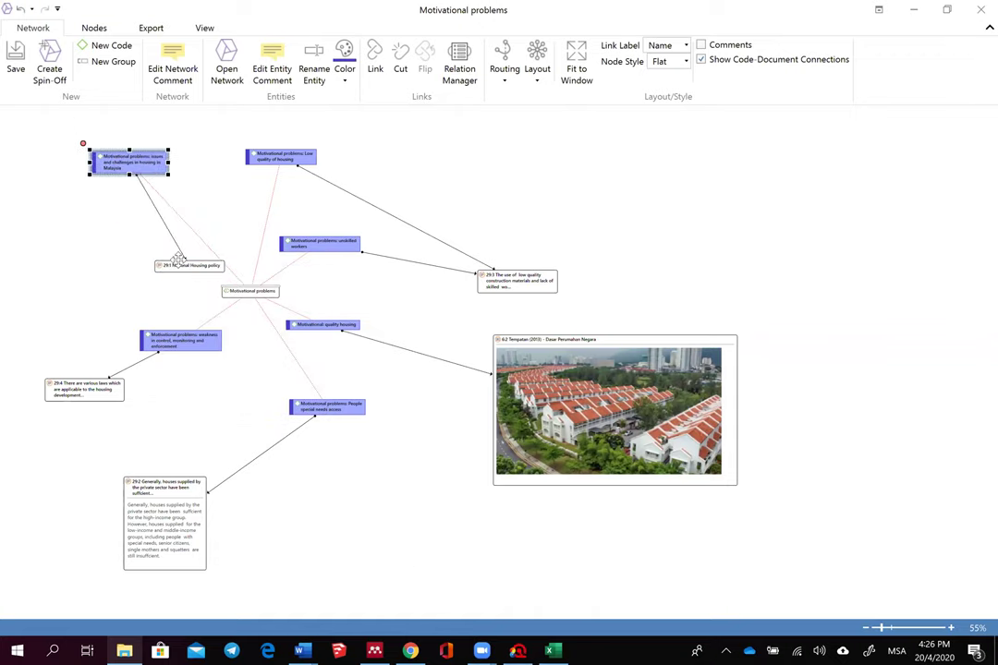
drag(86, 262, 85, 255)
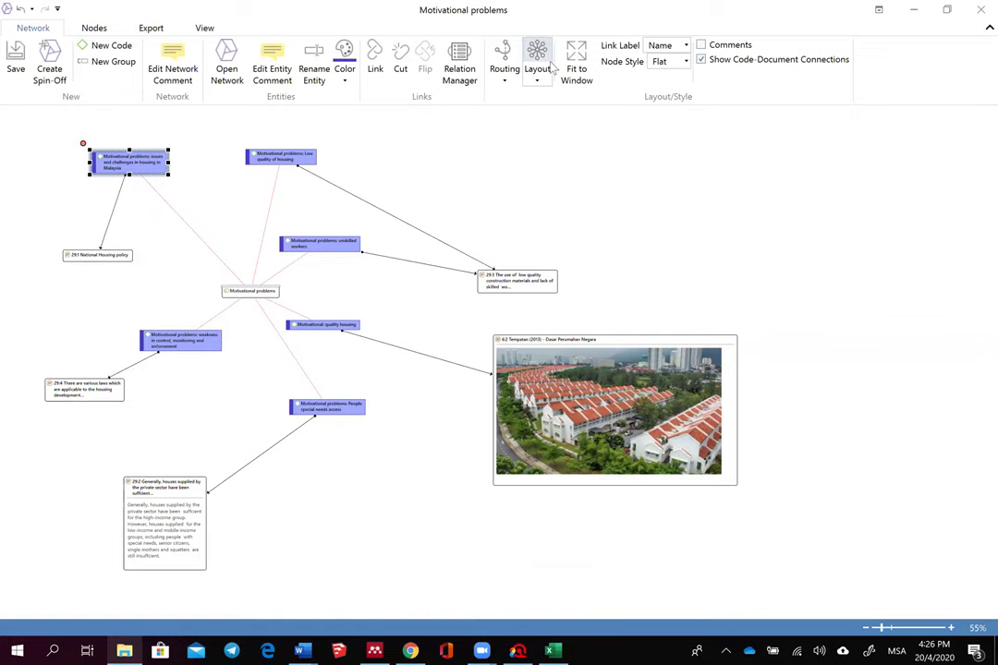
Step: Turn on previews for the whole network and rearrange the quotations and codes so that none overlap
click(204, 28)
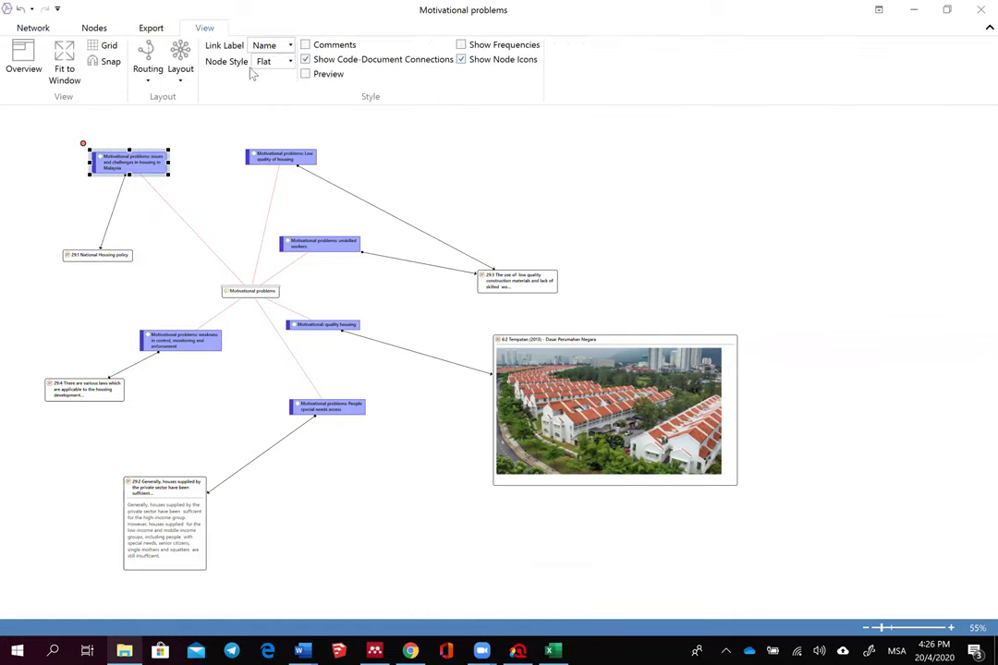
click(305, 74)
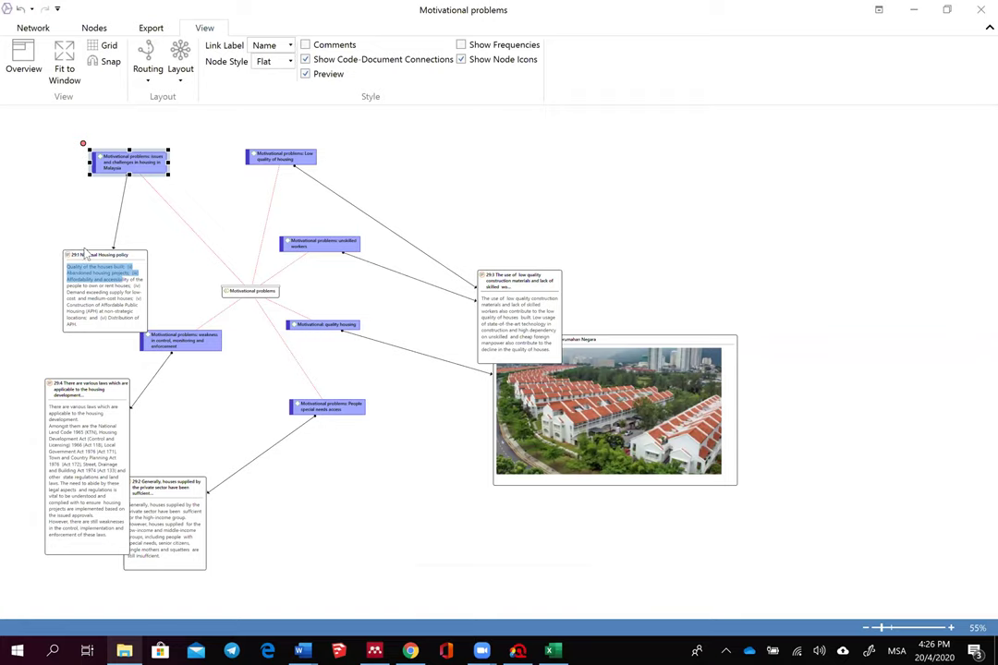
drag(70, 248, 47, 235)
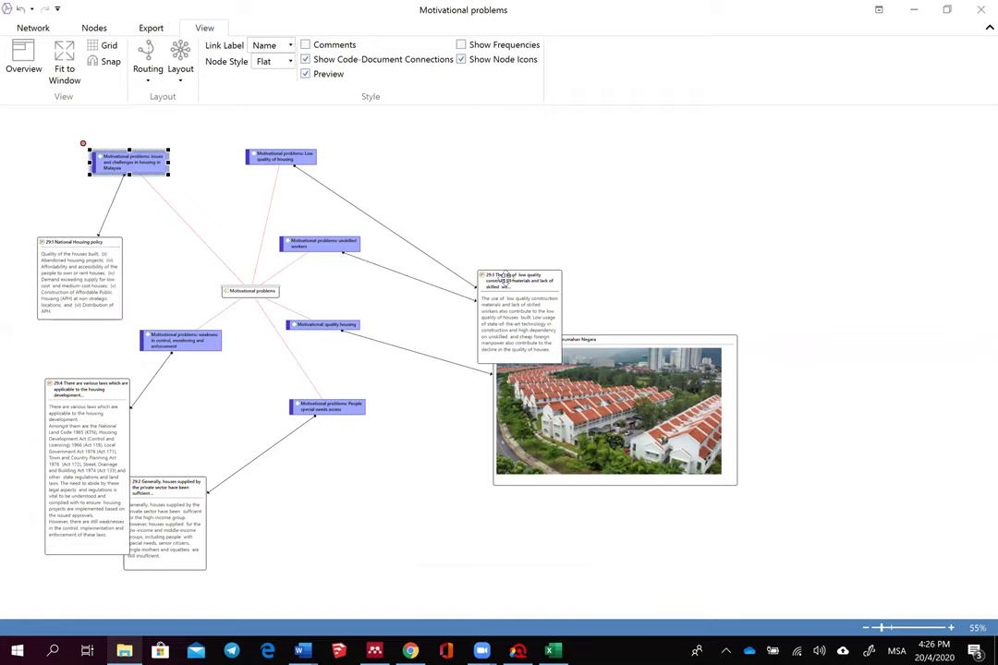
drag(505, 276, 433, 145)
drag(332, 323, 426, 290)
drag(321, 403, 372, 370)
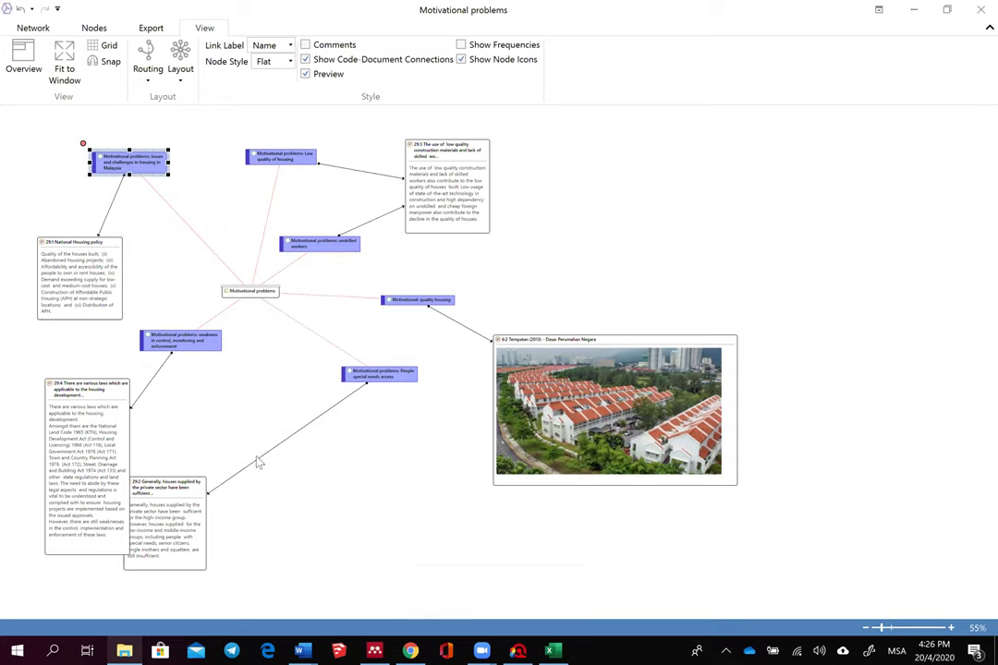
drag(186, 489, 297, 406)
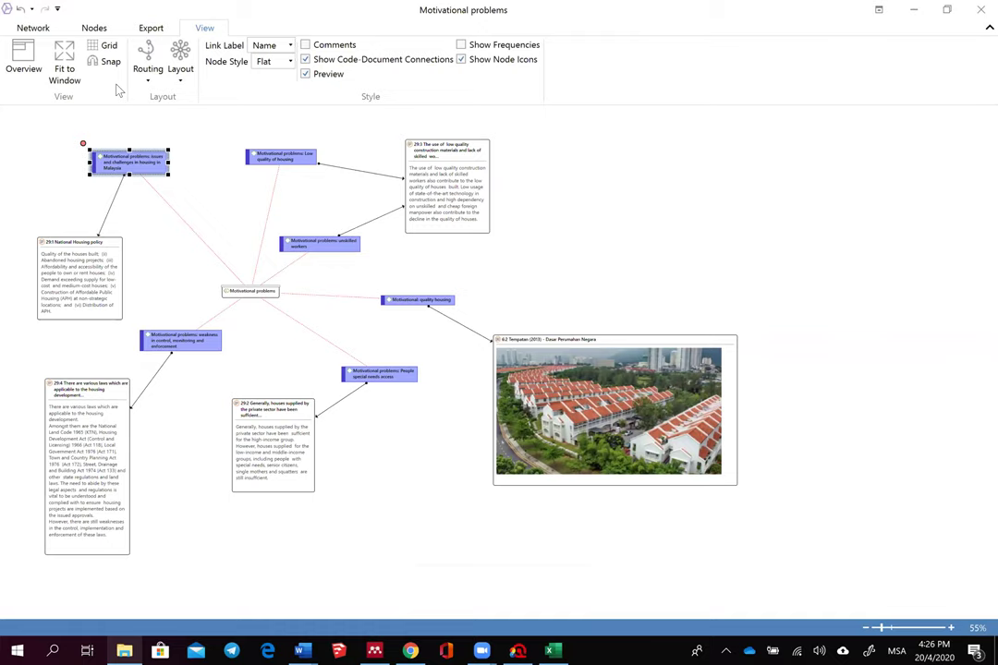
Step: Reposition the terrace photo quotation and the "quality housing" and "People special needs access" codes for a more compact network
click(145, 29)
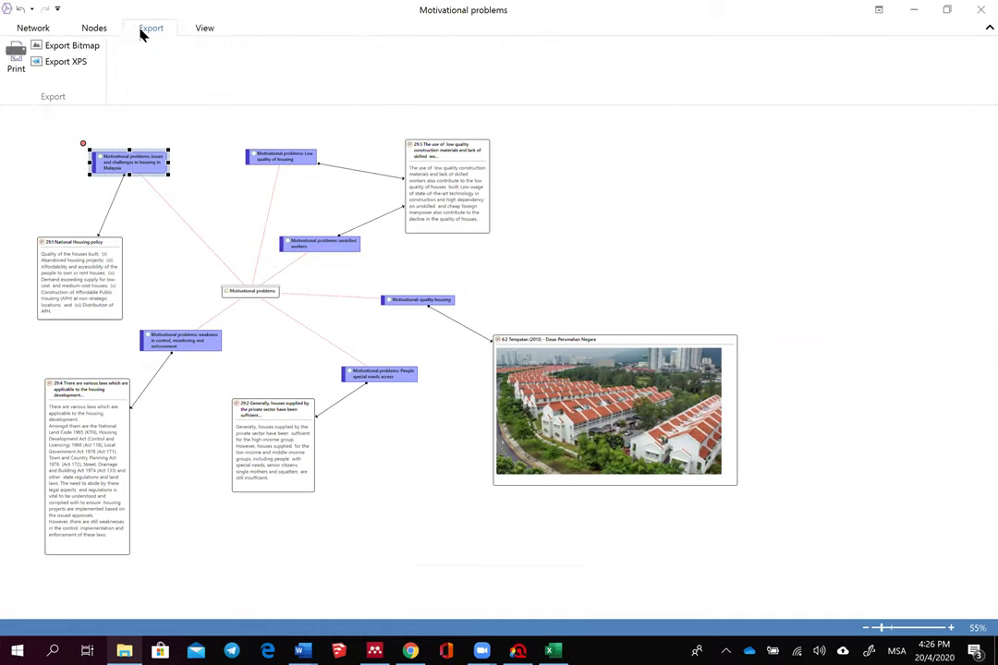
click(91, 28)
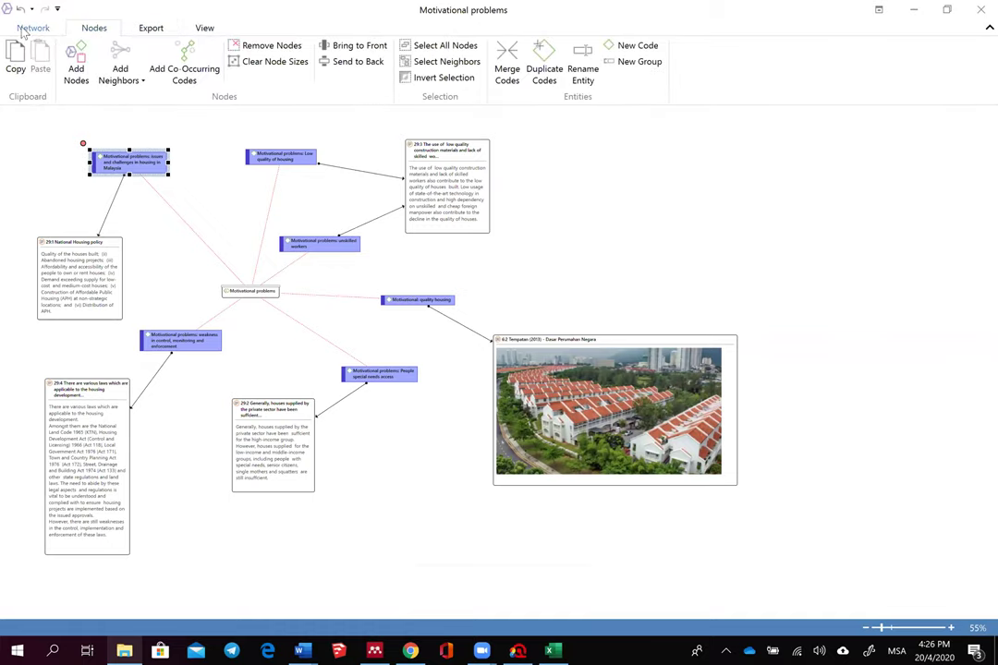
click(33, 27)
click(580, 79)
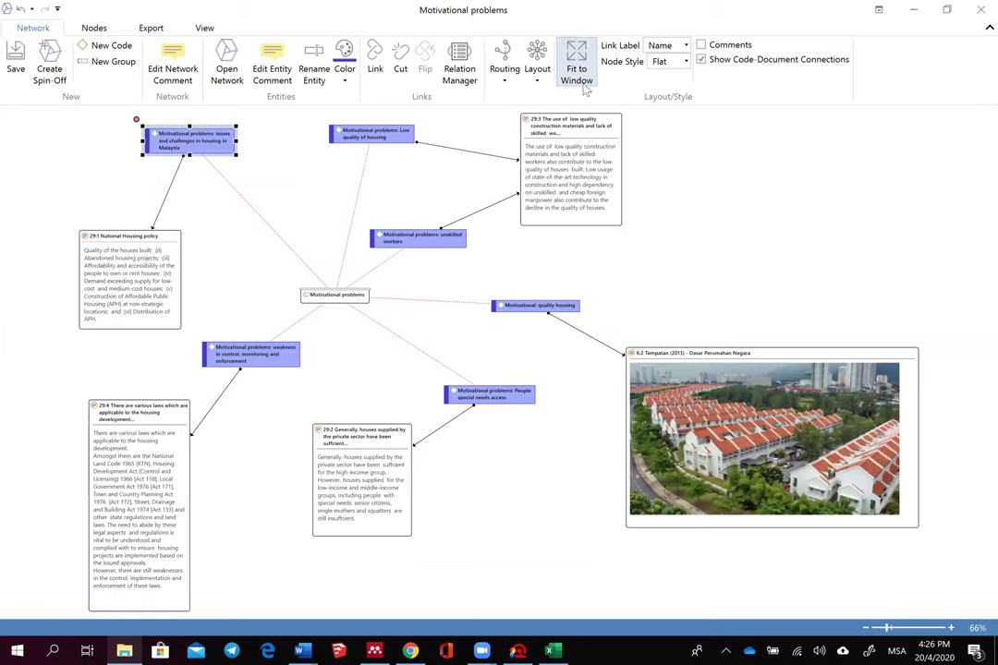
drag(667, 327, 652, 222)
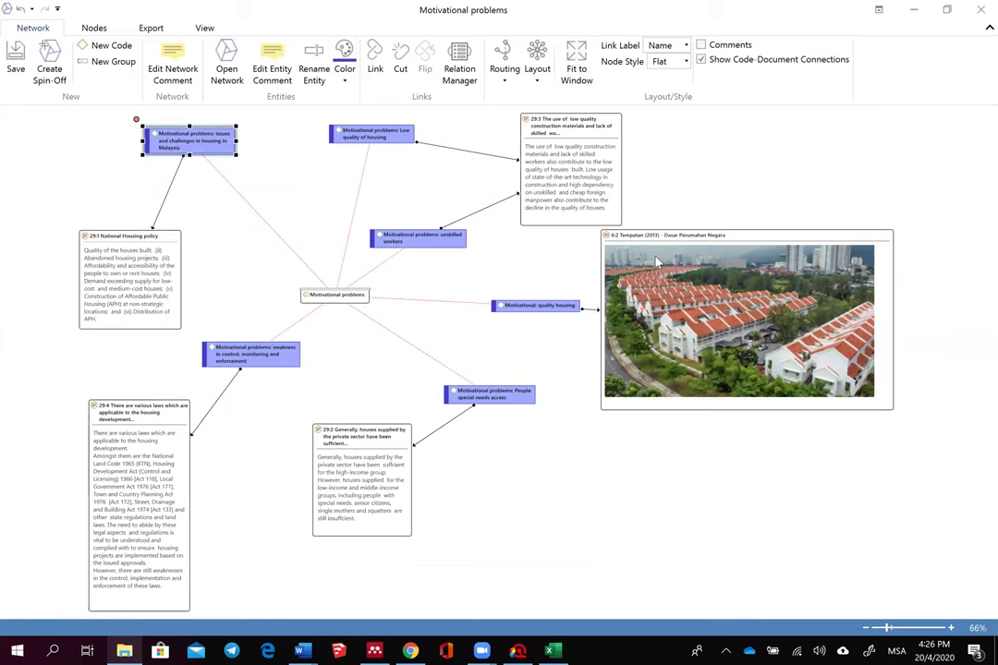
drag(519, 298, 482, 270)
drag(620, 248, 582, 309)
drag(449, 392, 446, 361)
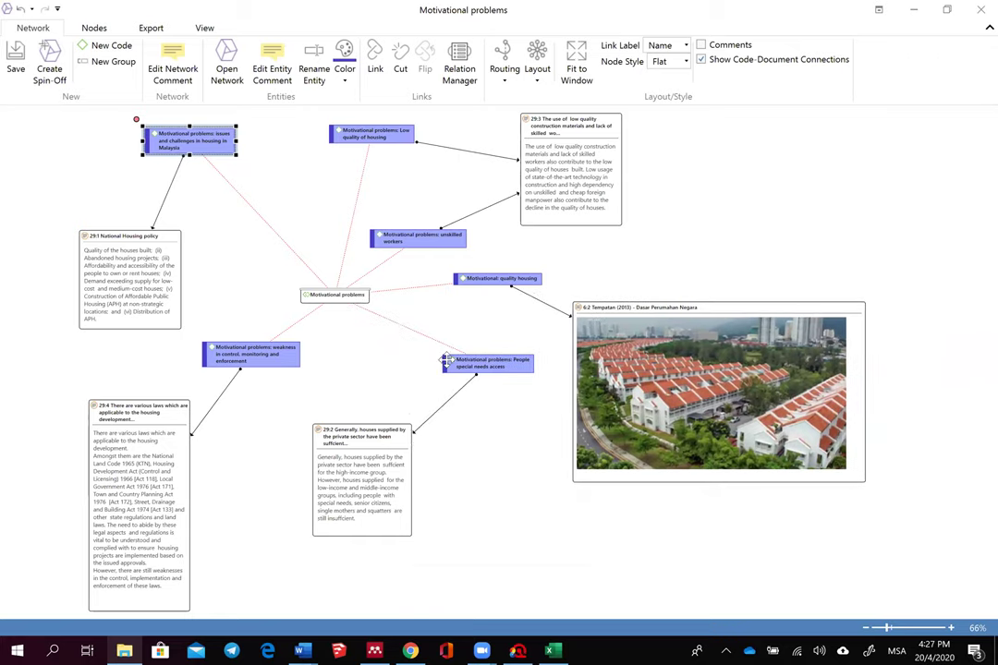
Step: Link quotation 29:2 to 29:4 with the relation "continued by", and 29:4 to 29:1 with "discusses"
click(354, 427)
drag(304, 416, 137, 456)
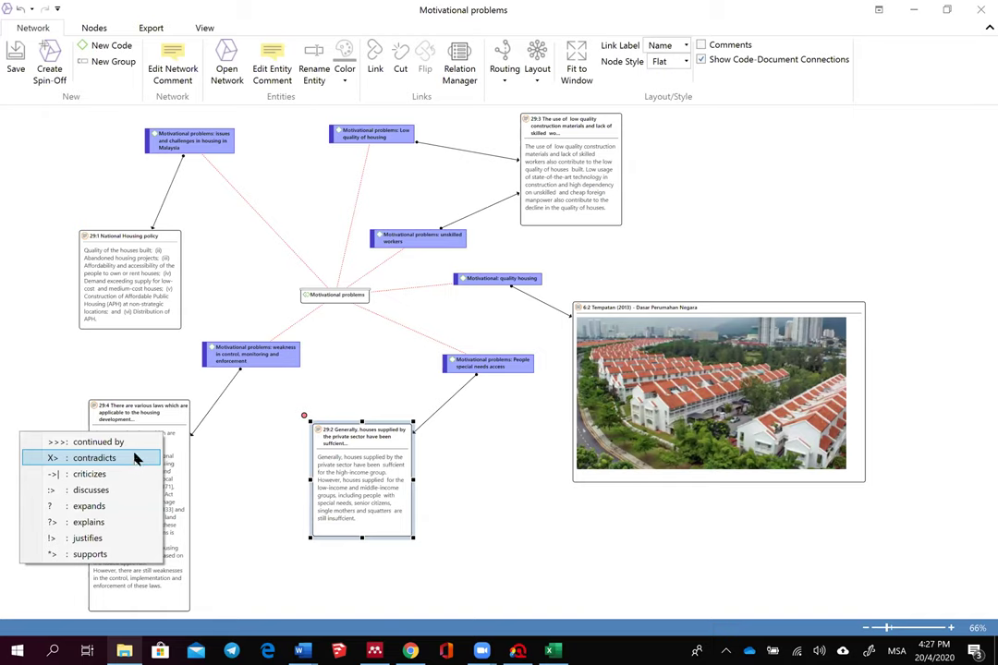
click(134, 442)
click(94, 401)
drag(79, 392, 111, 264)
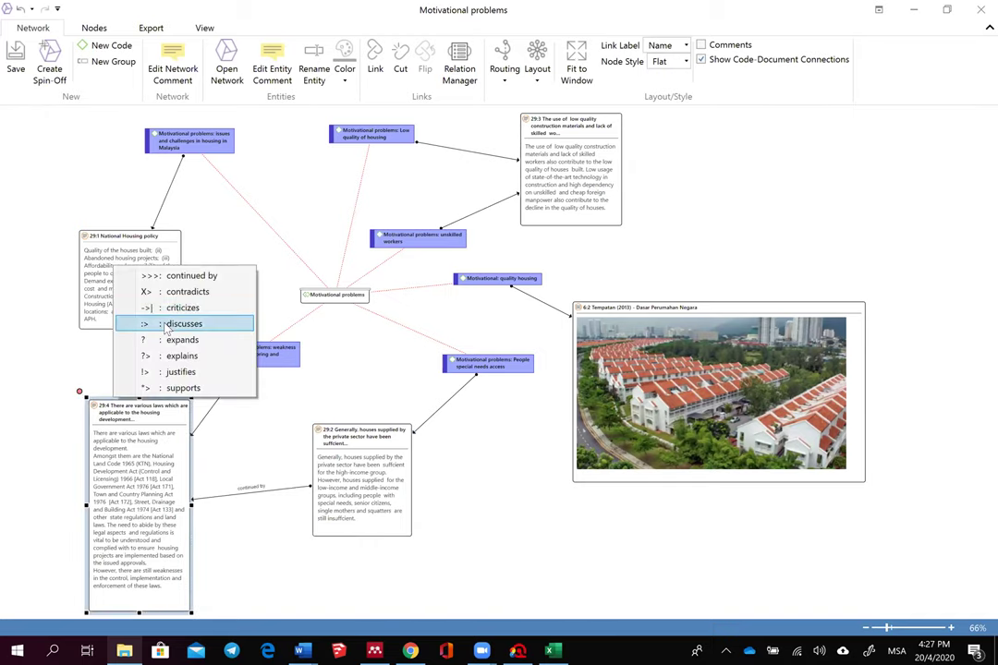
click(166, 326)
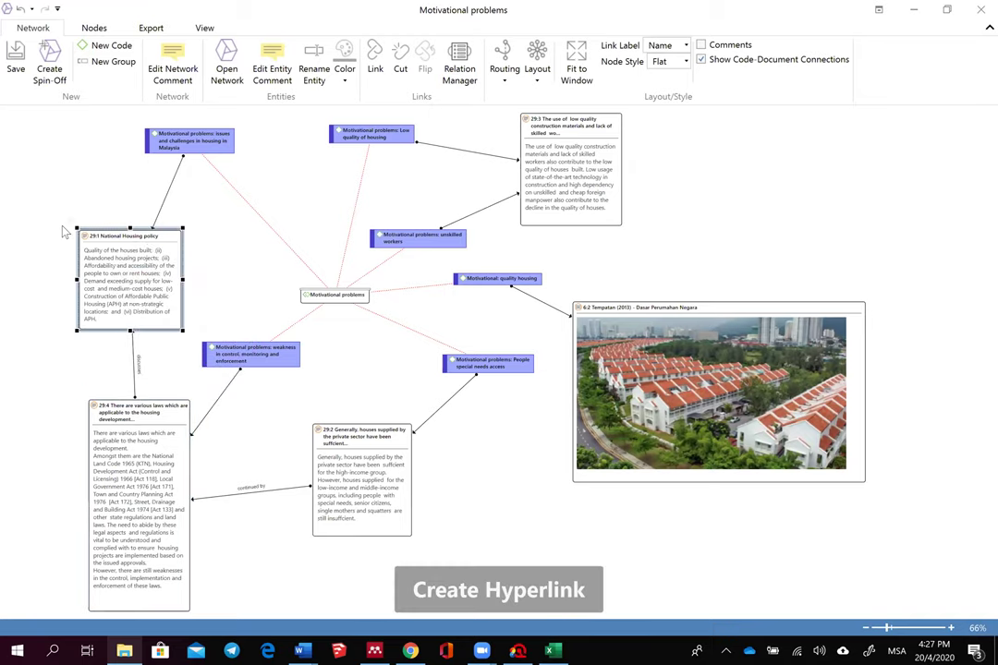
Step: Link quotation 29:1 to 29:3 with the relation "explains" and apply Polyline Routing to the network's links
drag(66, 224, 521, 236)
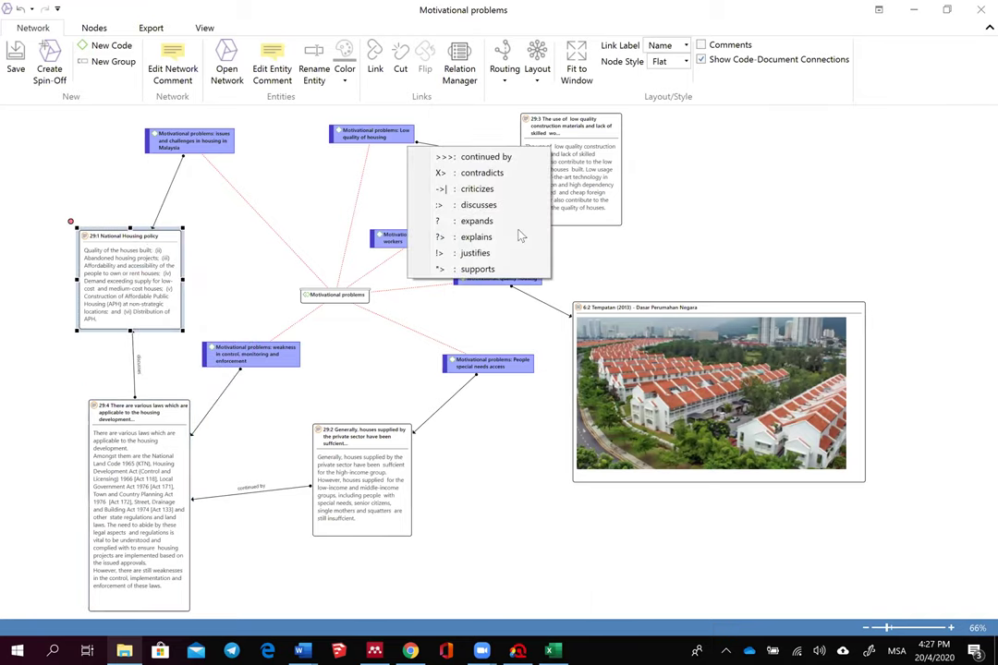
click(510, 237)
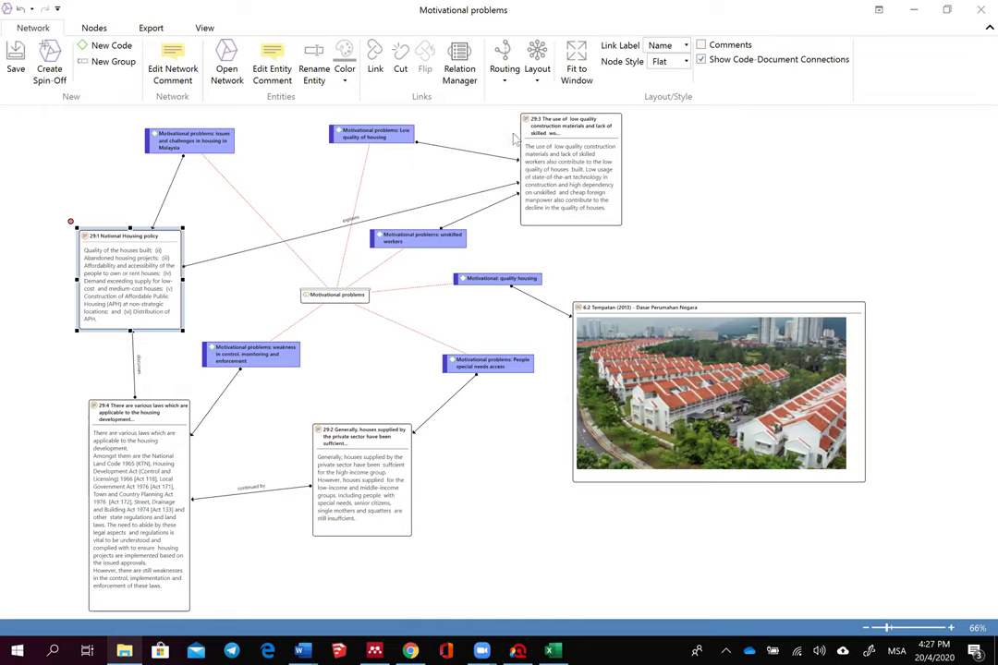
click(505, 72)
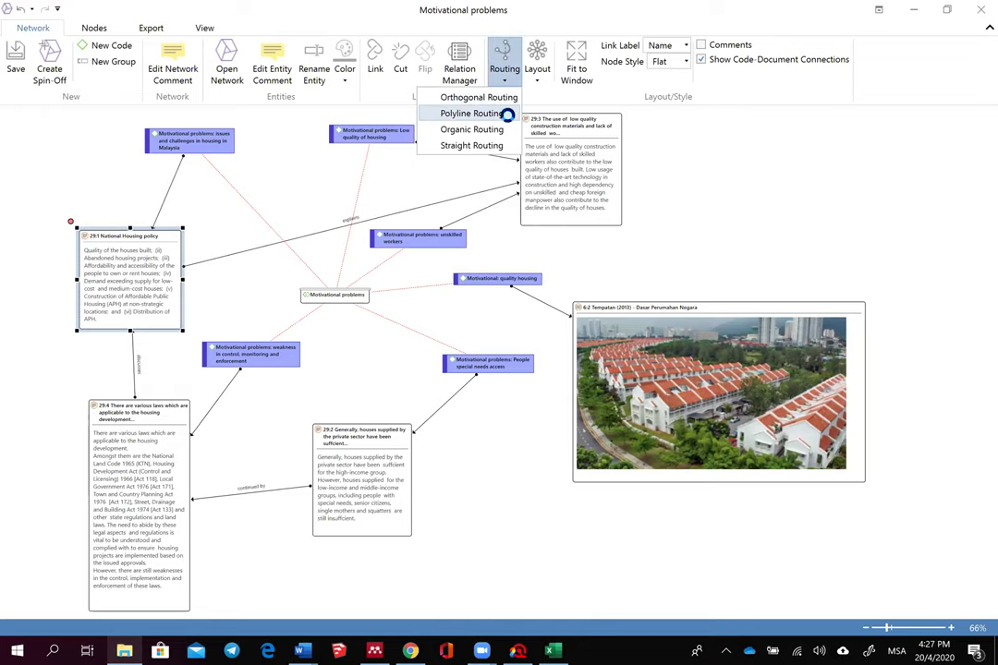
click(507, 114)
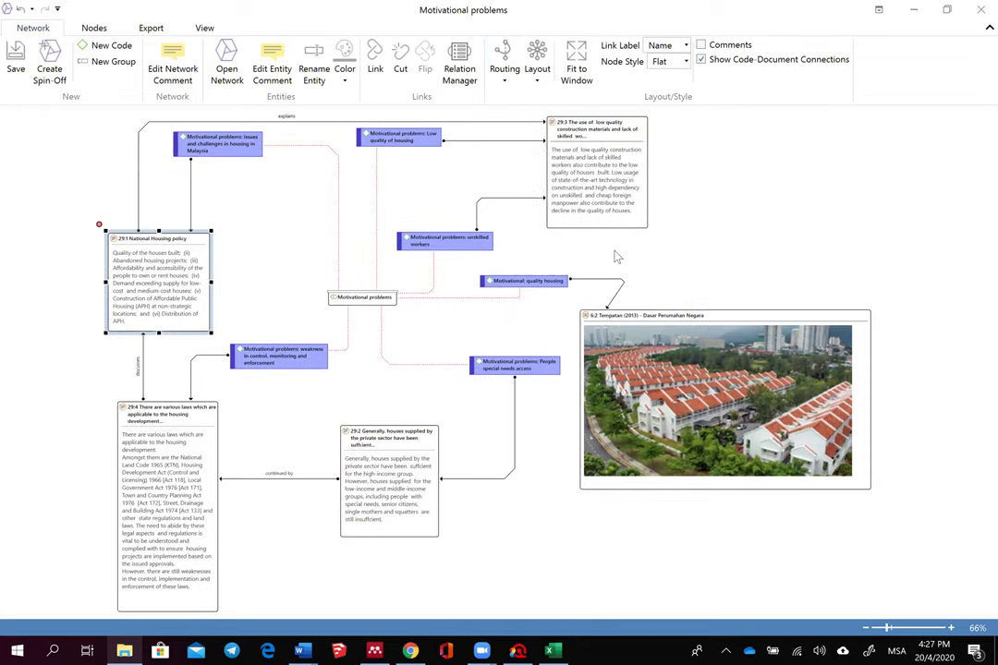
Step: Apply Orthogonal Routing to the links of the "Motivational problems" network
click(505, 72)
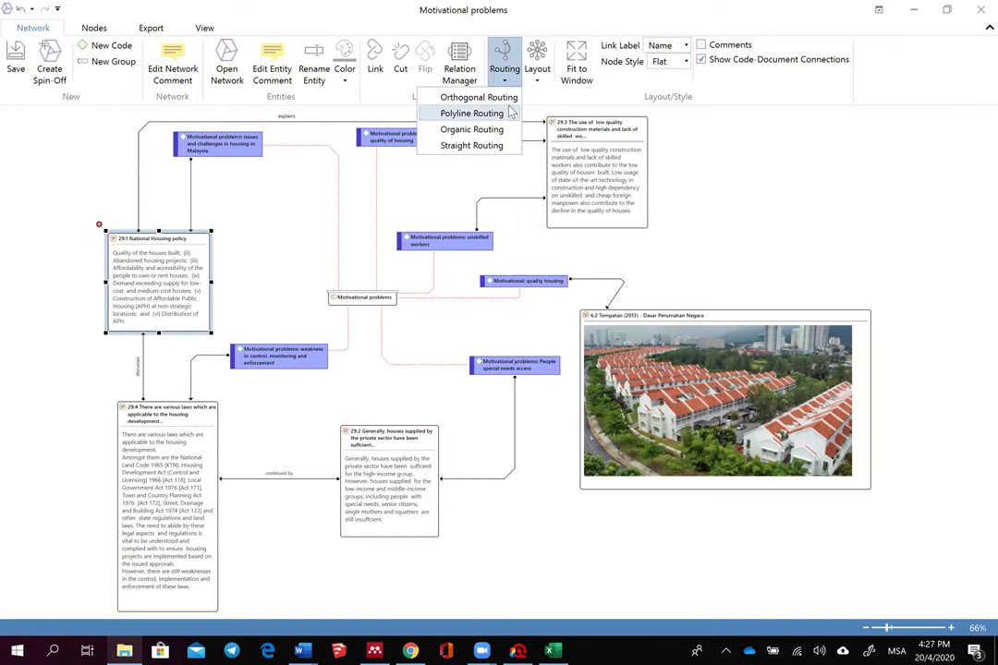
click(510, 96)
click(561, 319)
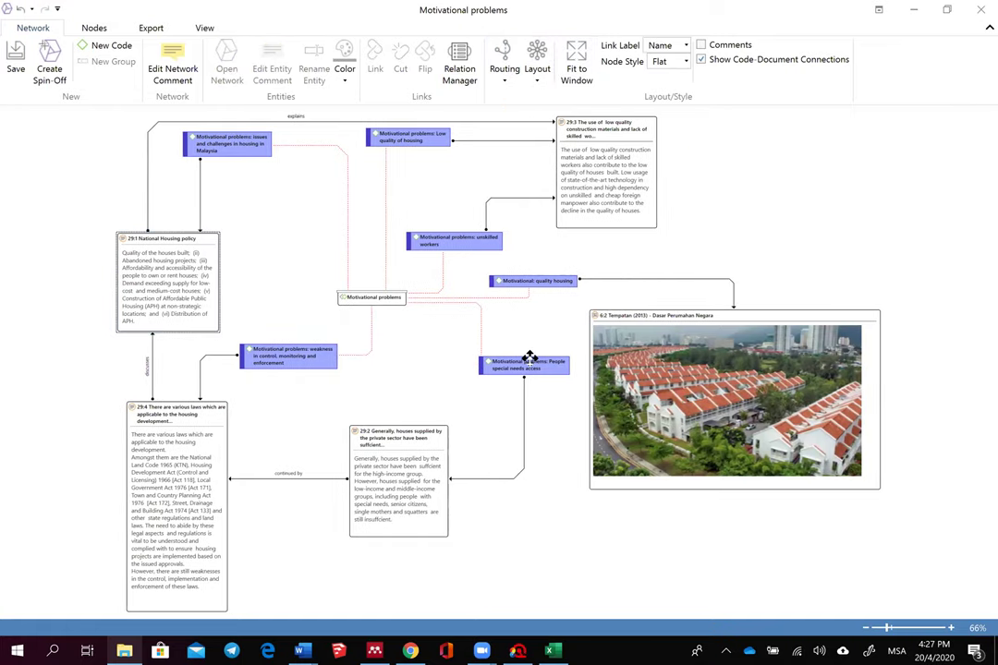
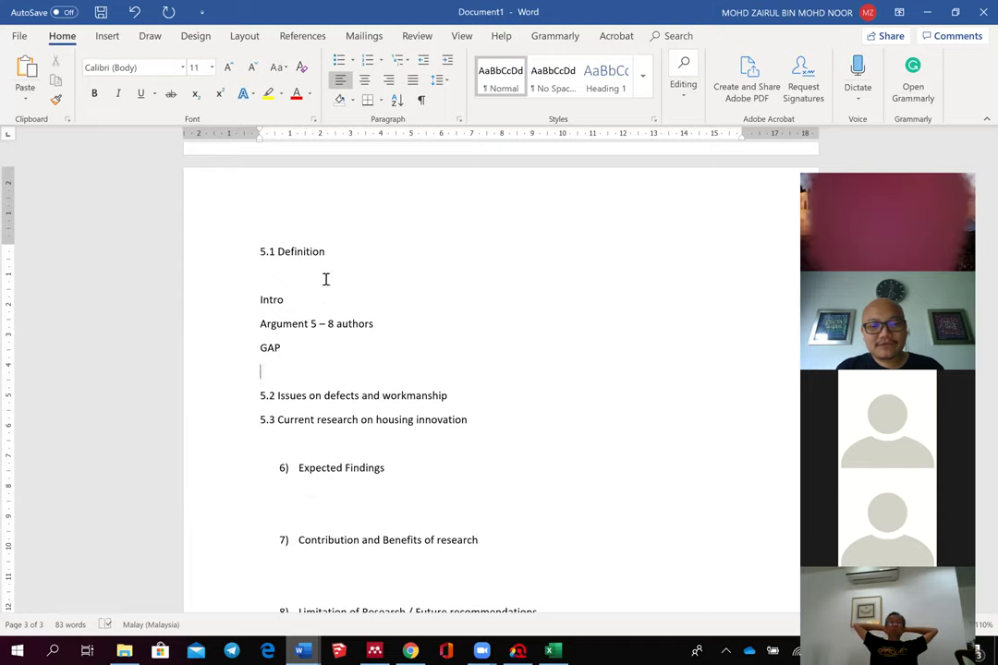
Step: In the Word proposal outline, add "P.O.D" below "GAP" in section 5.1 and insert two blank lines under the 5.2 heading
text(P.C)
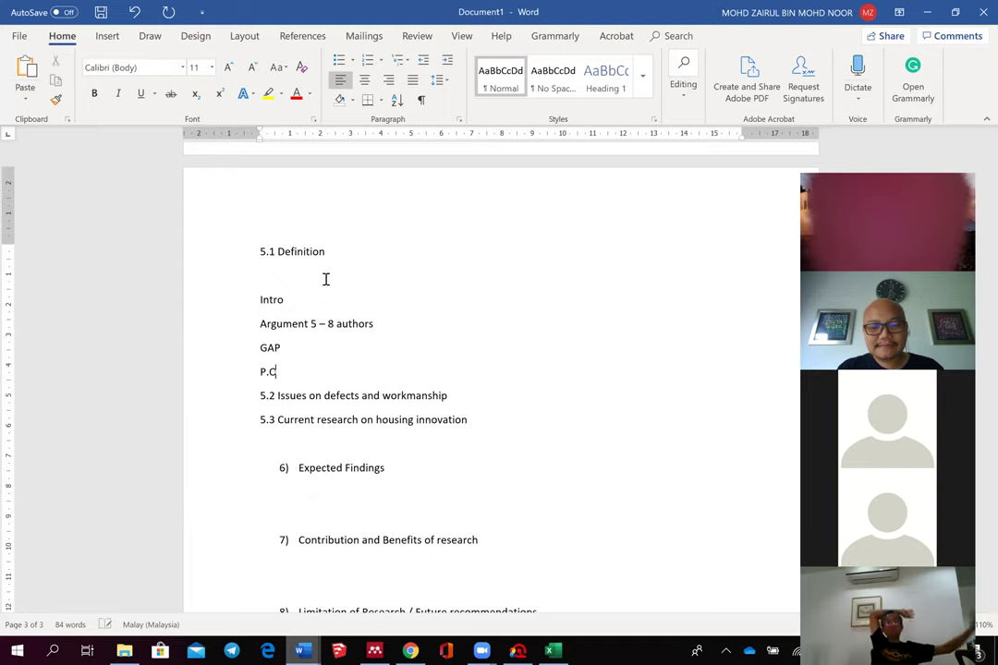
text(.D)
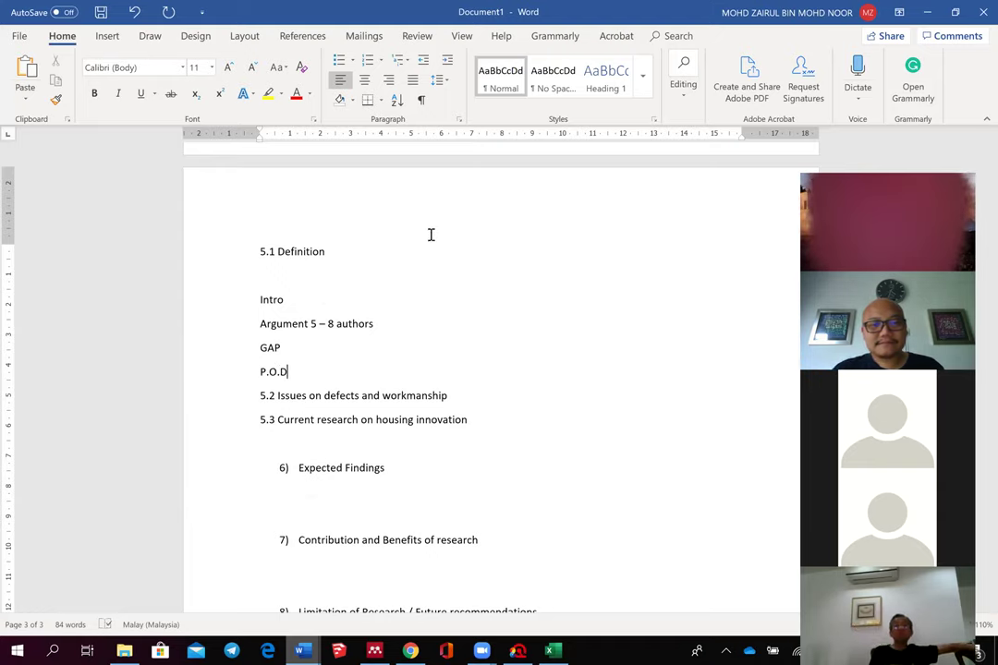
click(495, 401)
key(Return)
key(Return)
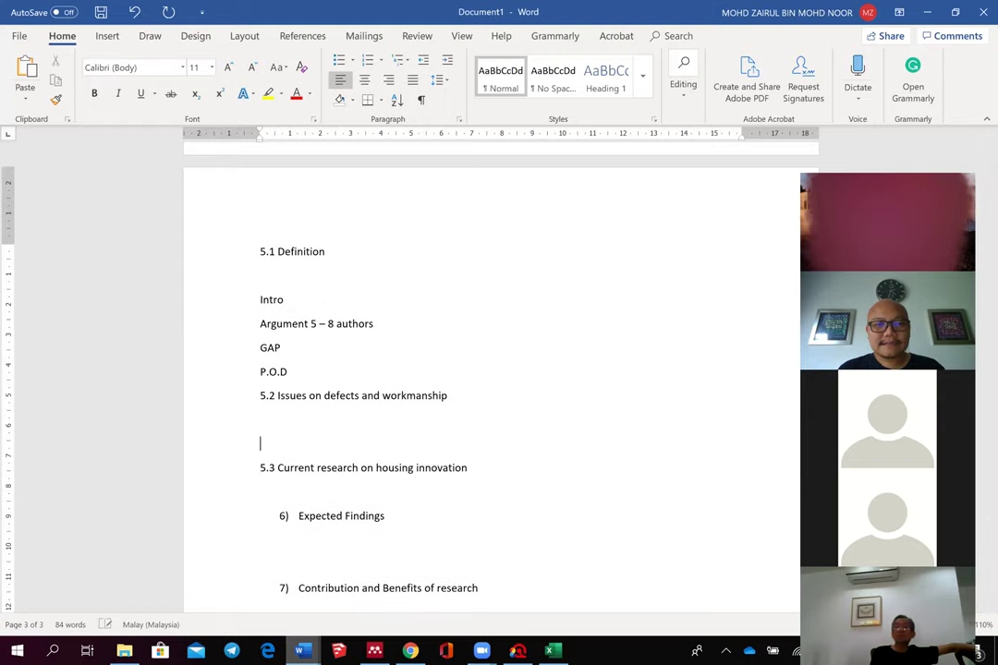
Step: Copy the Intro, Argument, GAP and P.O.D lines from section 5.1 to below the 5.2 heading and remove the surplus blank line
drag(238, 275, 288, 374)
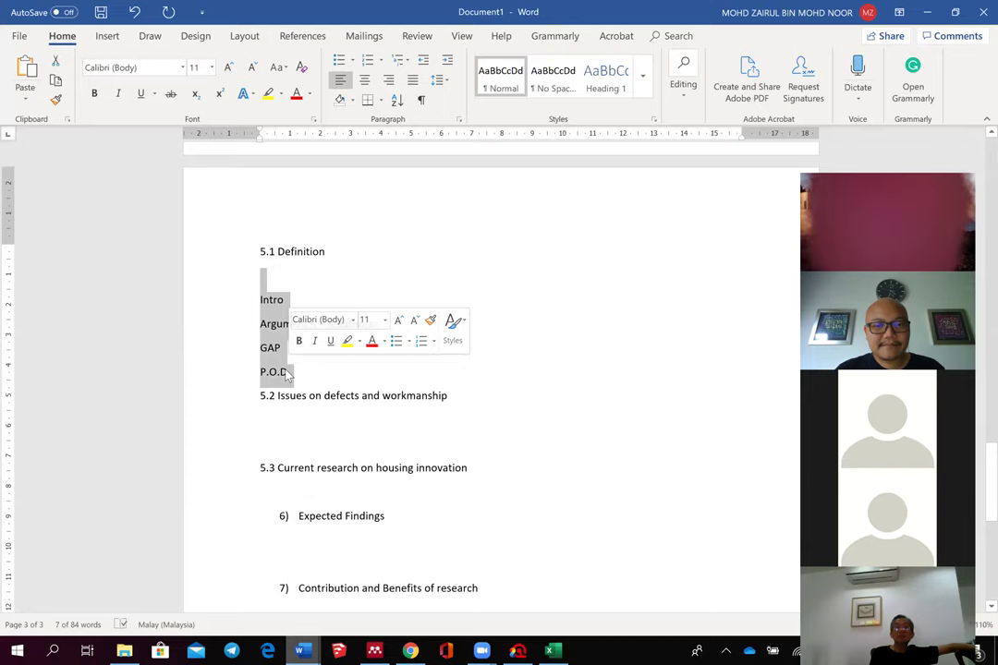
right_click(286, 374)
click(310, 396)
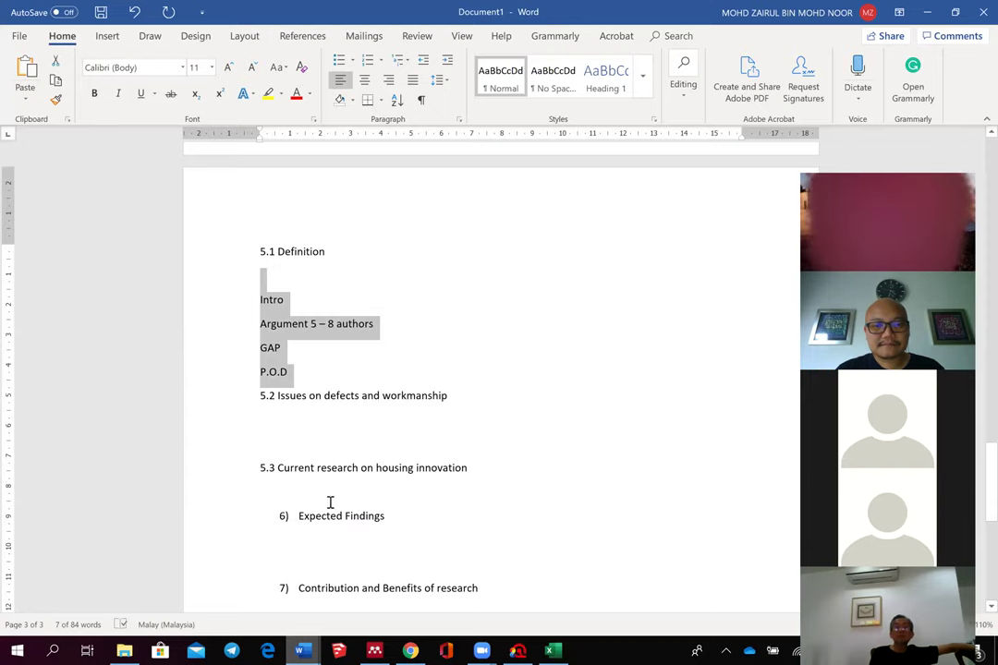
click(293, 420)
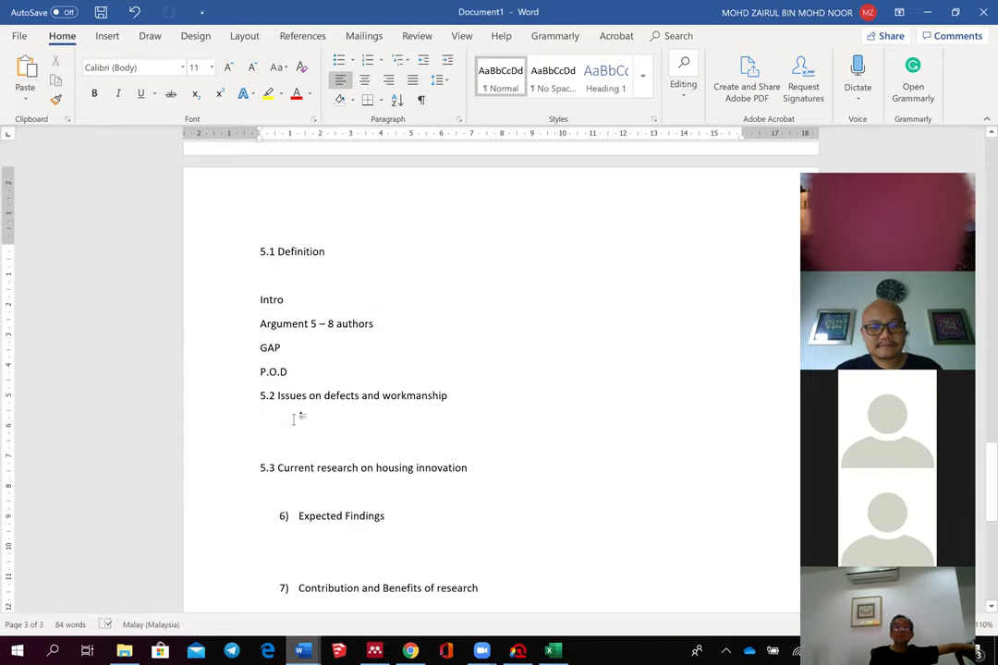
key(ctrl+v)
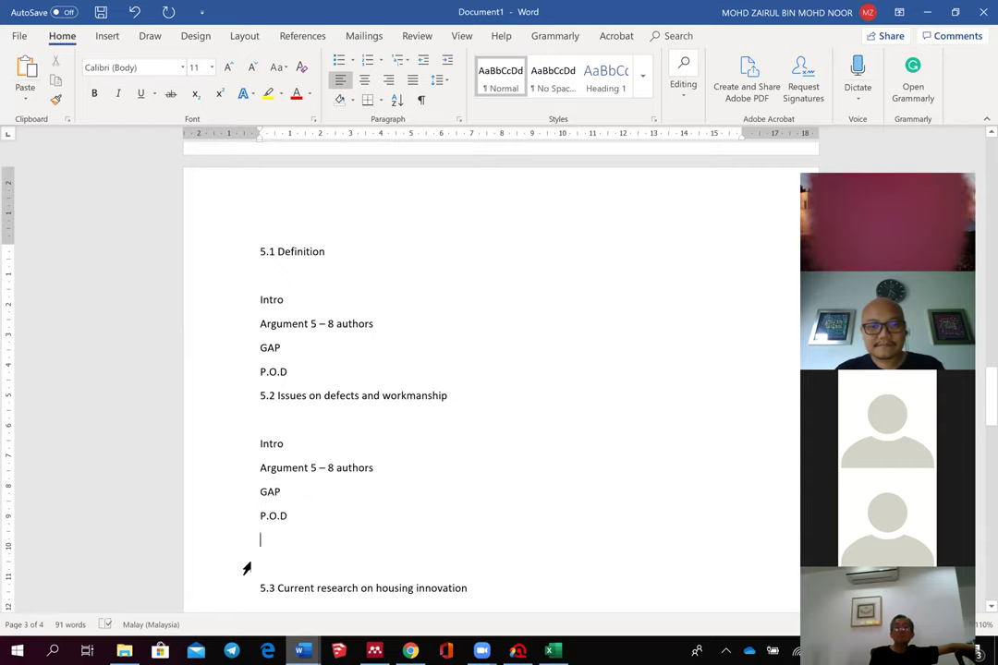
key(BackSpace)
Step: Append "(Sub topic 1)", "(sub-topic 2)" and "(sub-topic 3)" to headings 5.1, 5.2 and 5.3, with a blank line above 5.2
scroll(245, 407, down, 3)
scroll(238, 333, up, 2)
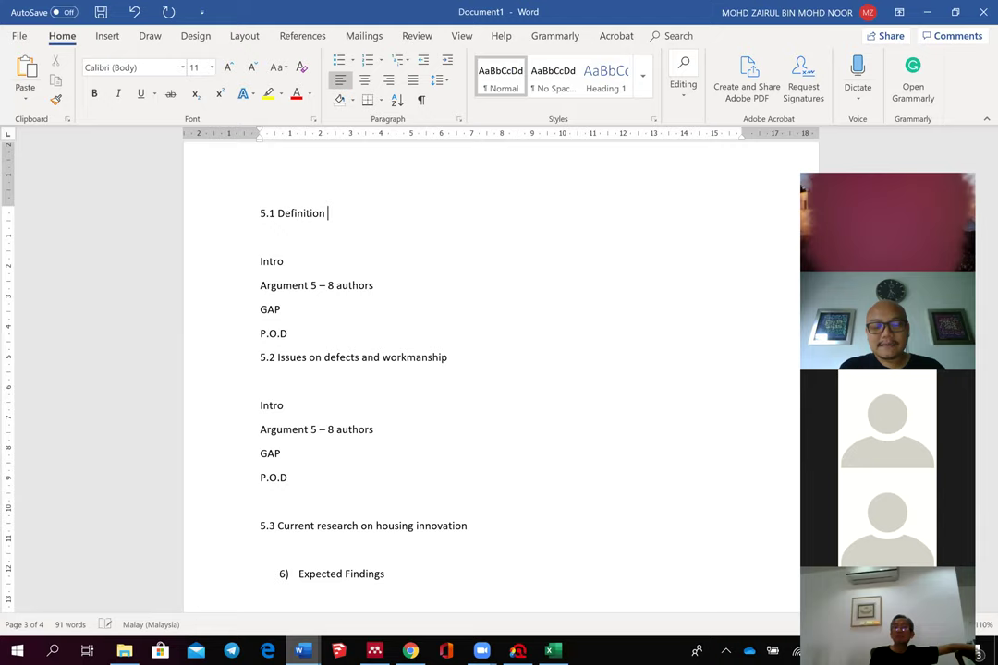
text((Sub)
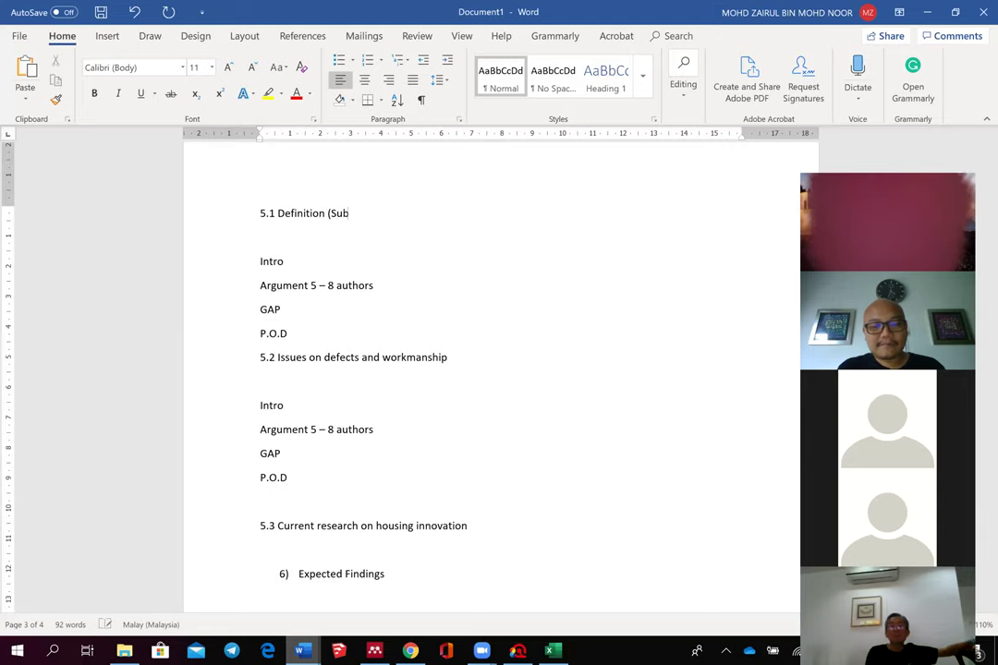
text( topic 1))
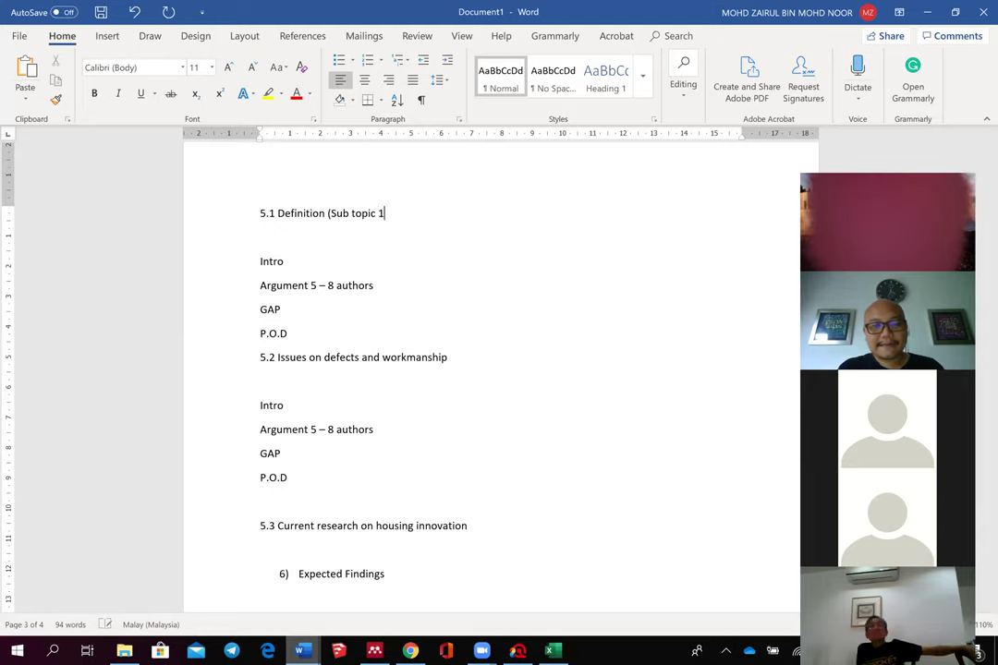
click(390, 333)
key(Return)
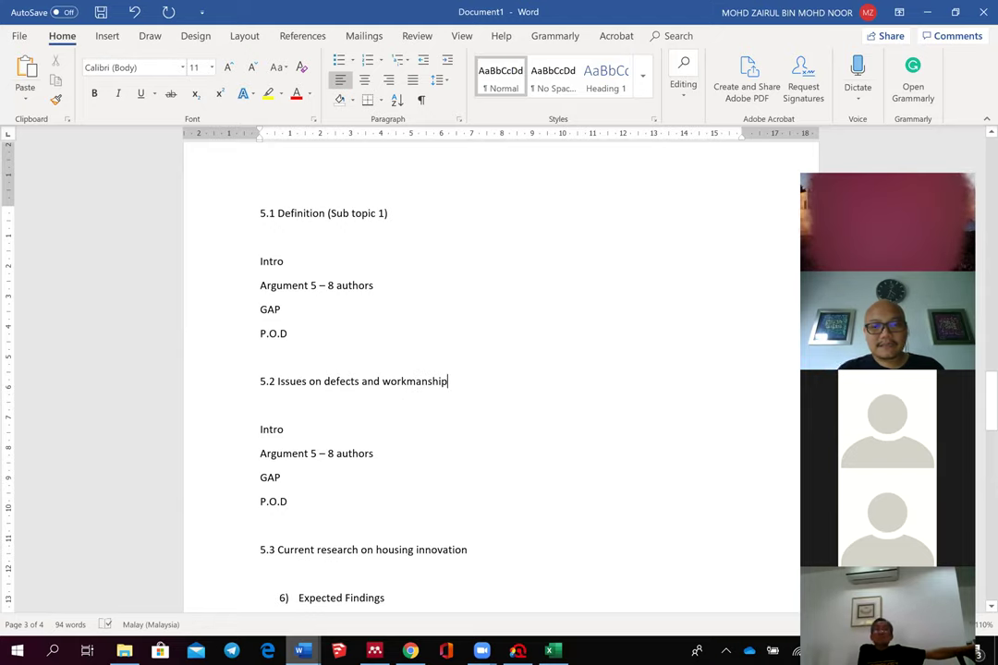
text((sub-topic 2)
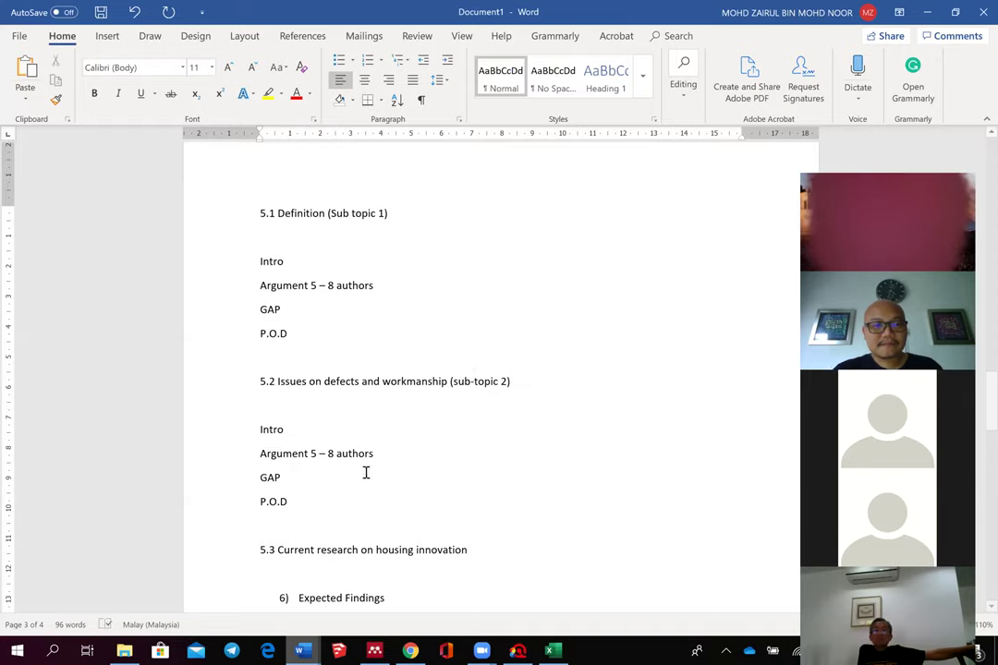
scroll(346, 434, down, 3)
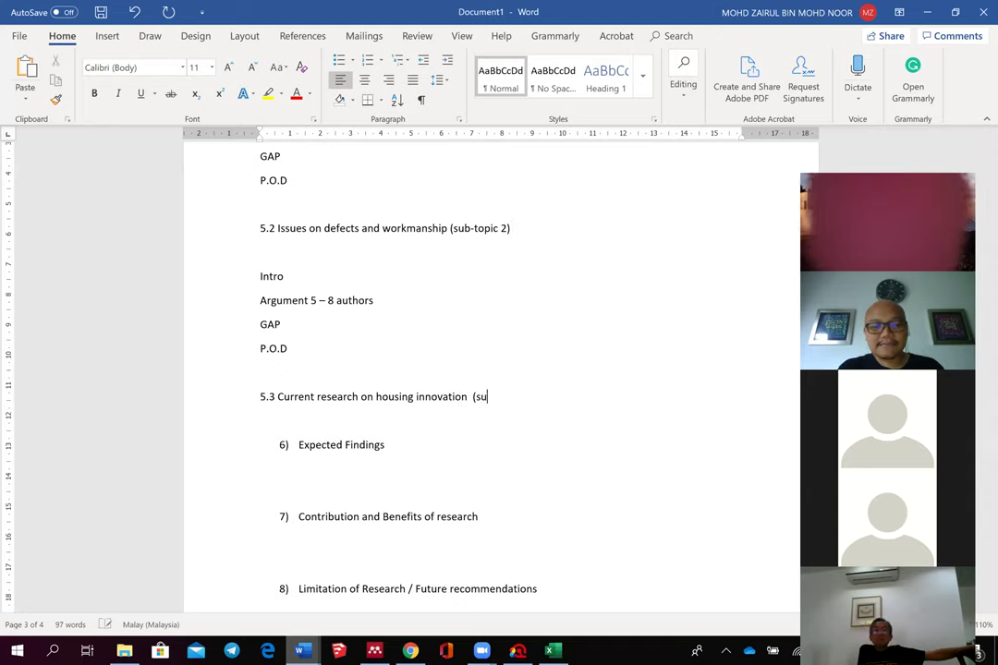
text((sub-topic 3))
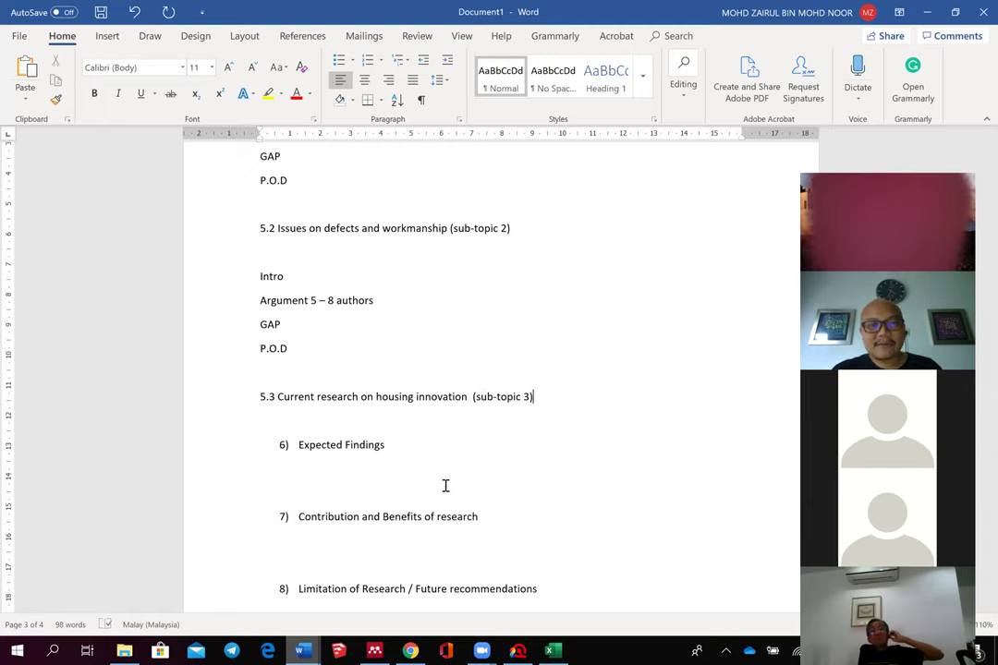
Step: Copy the Intro, Argument, GAP and P.O.D lines from section 5.2 to directly below the 5.3 heading
scroll(379, 479, down, 2)
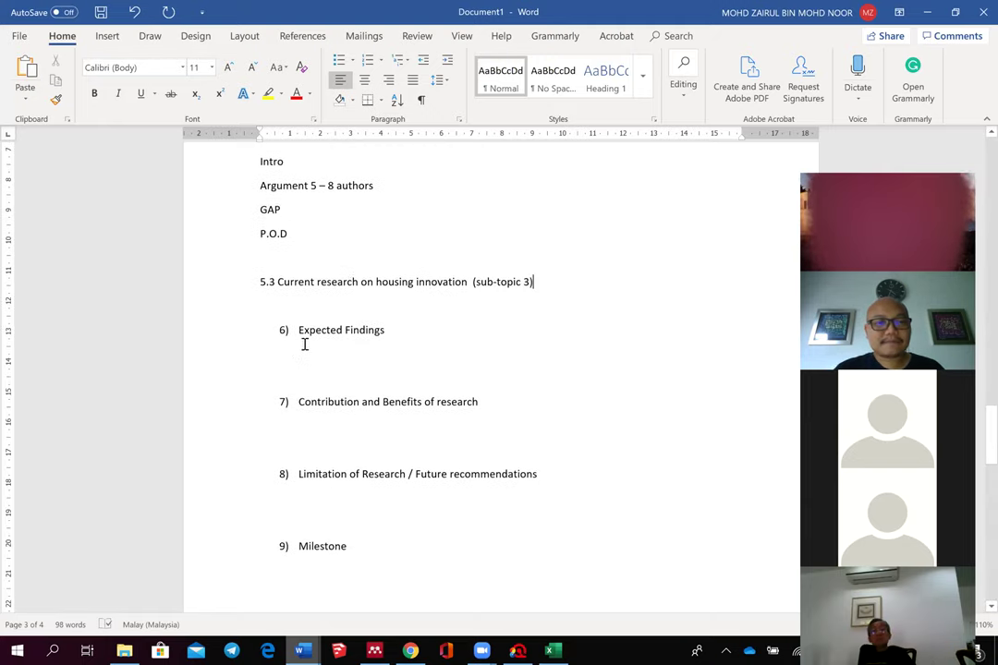
scroll(315, 361, up, 1)
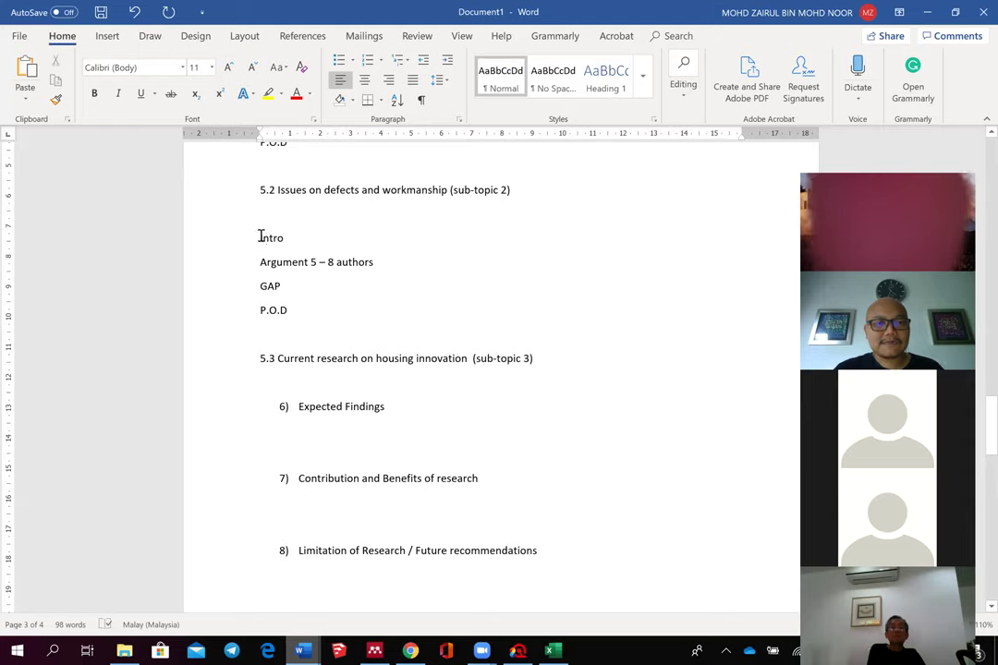
drag(260, 237, 314, 308)
right_click(278, 314)
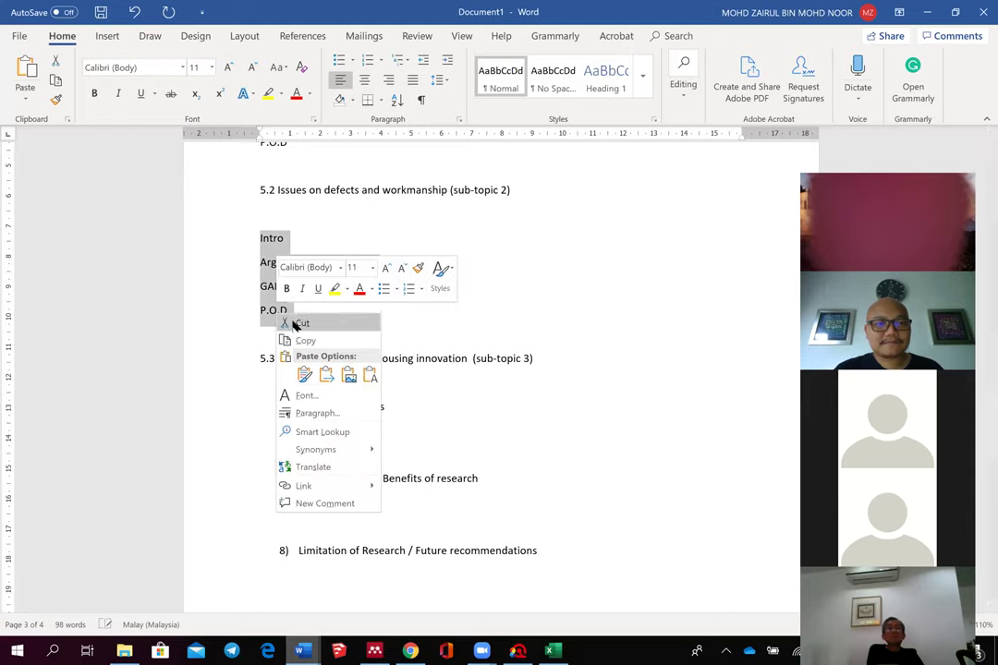
click(302, 341)
click(296, 381)
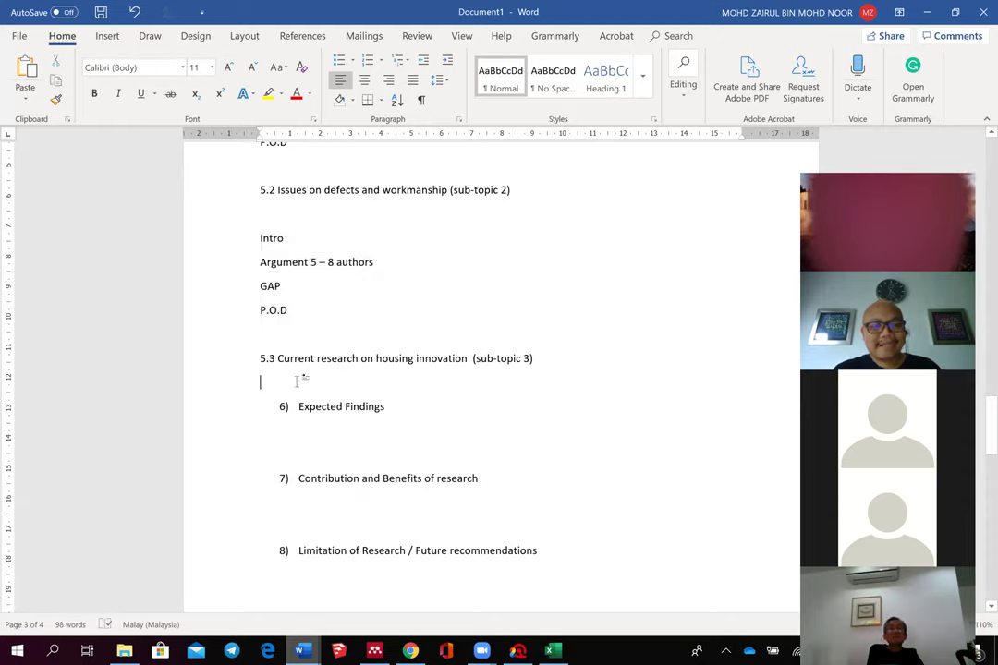
key(ctrl+v)
Step: Add a "Matrix" line below "P.O.D" in sections 5.1, 5.2 and 5.3, each followed by a blank line
scroll(300, 385, up, 4)
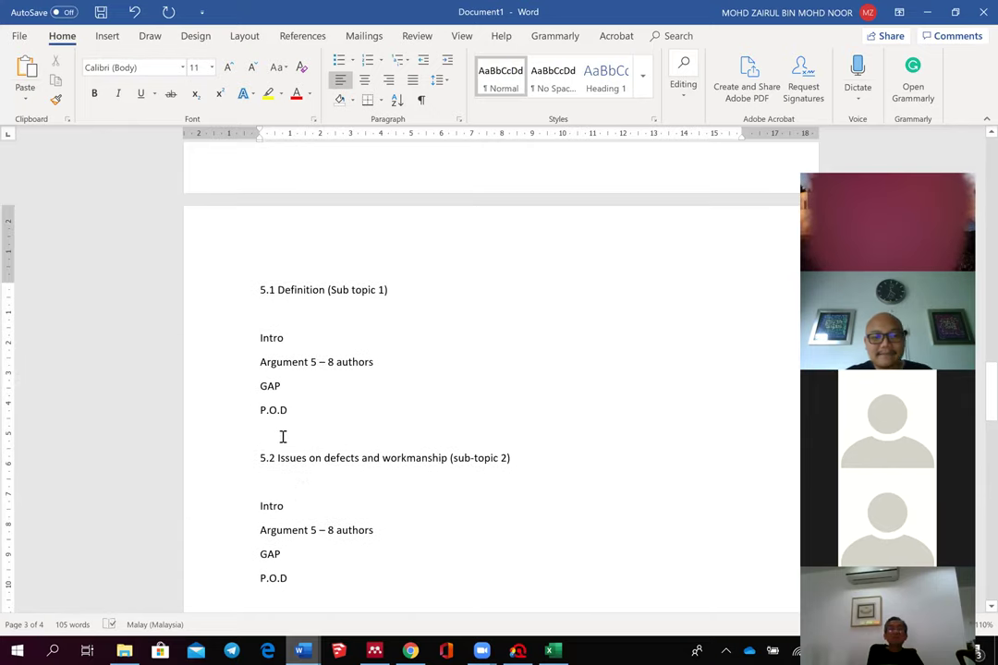
text(MAt)
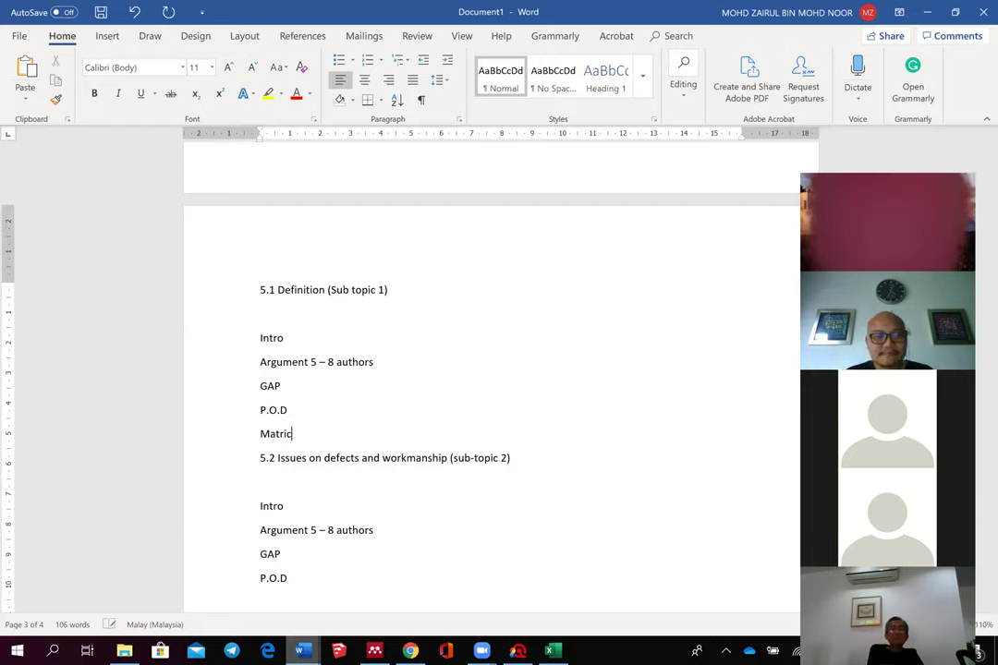
scroll(245, 483, down, 3)
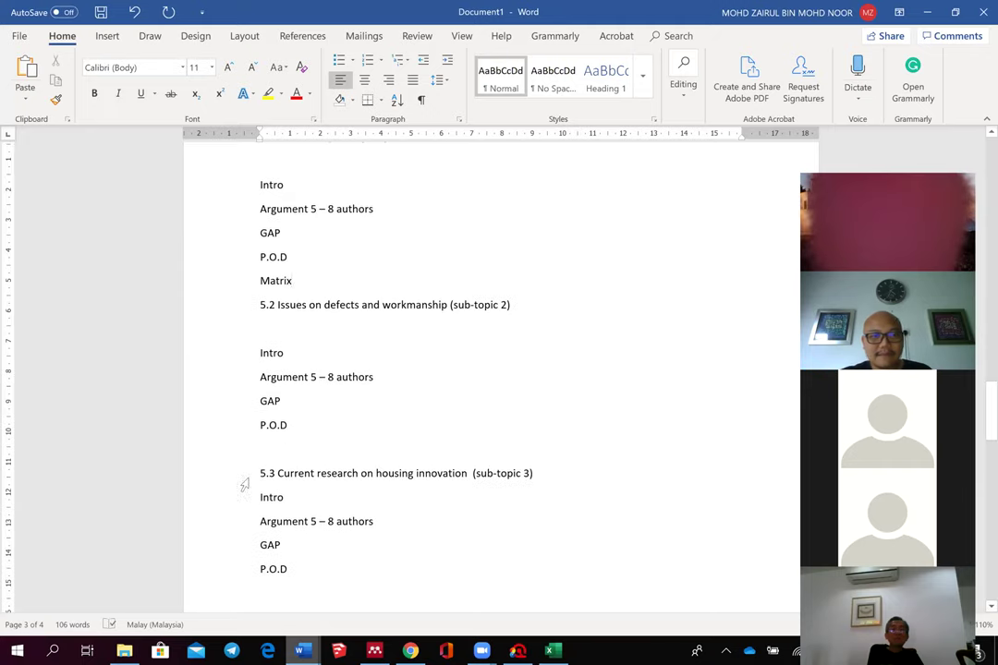
key(Return)
scroll(277, 342, down, 2)
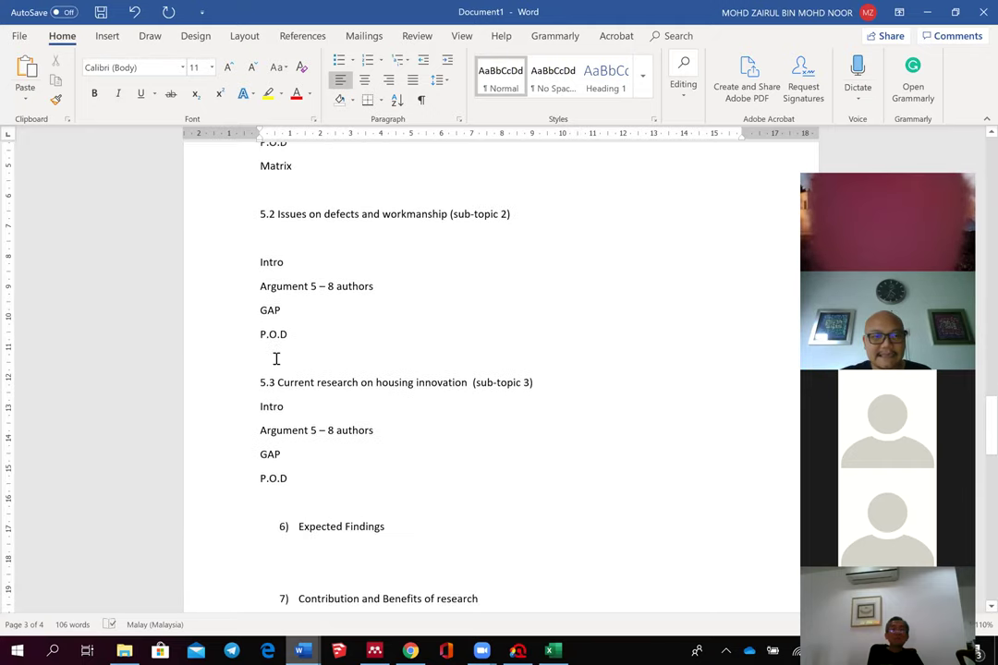
text(Matr)
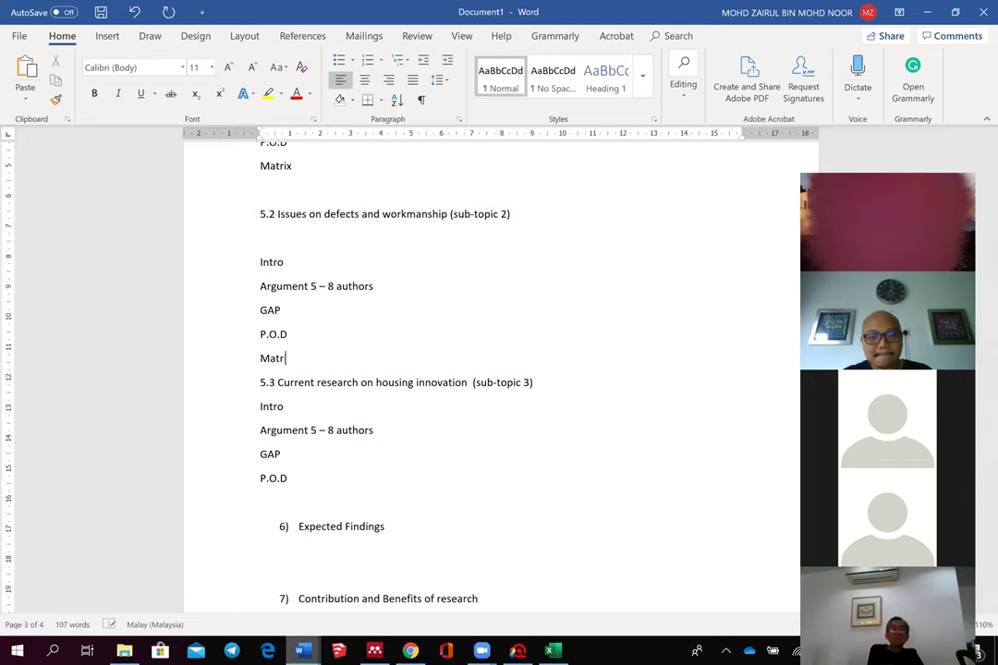
text(ix)
key(Return)
scroll(307, 449, down, 1)
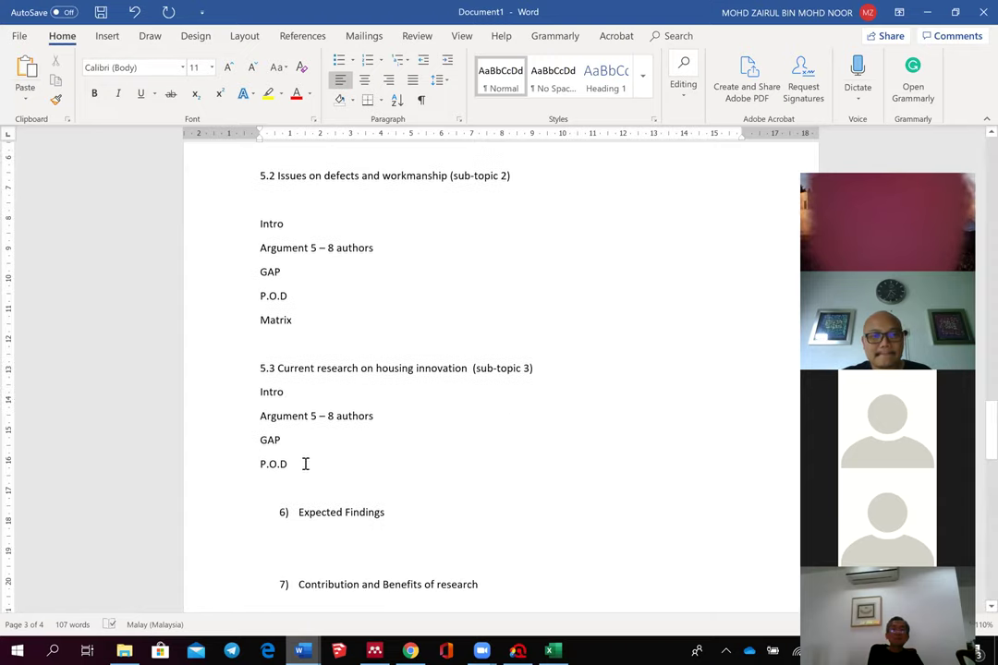
text(M)
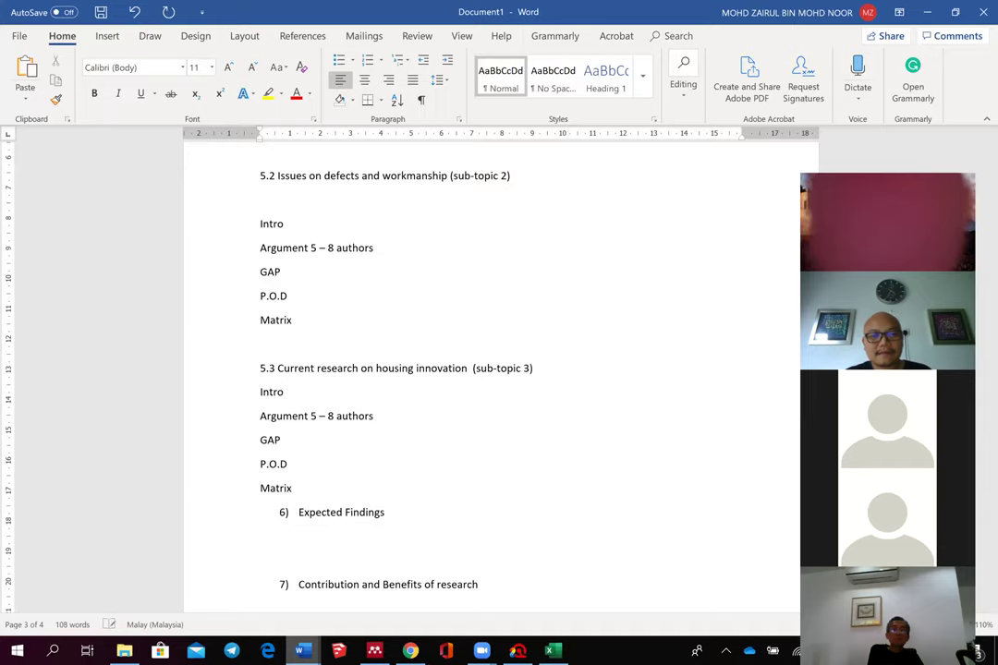
text(atrix)
key(Return)
Step: Insert a numbered heading "10) Research framework" between Milestone and References, with a blank line below it
scroll(366, 477, down, 8)
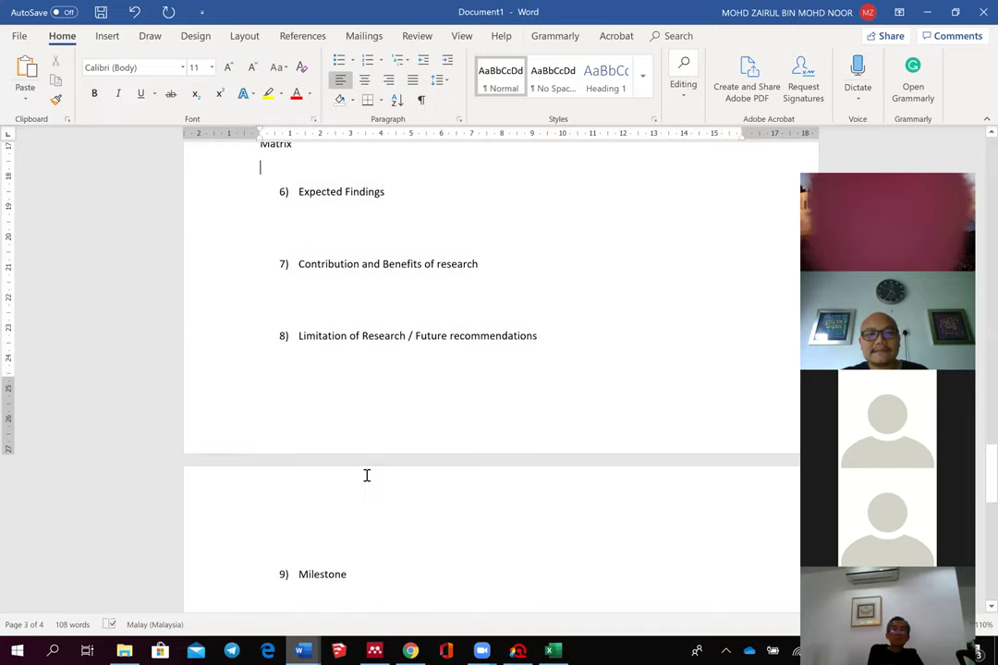
scroll(366, 475, down, 8)
scroll(366, 475, up, 9)
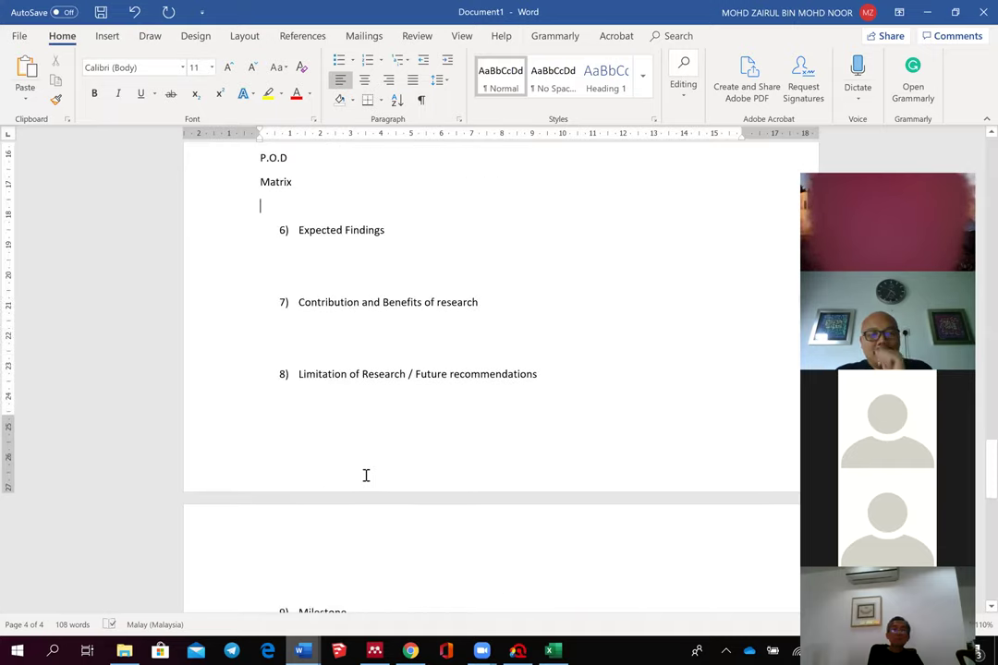
scroll(366, 475, down, 5)
scroll(340, 394, up, 4)
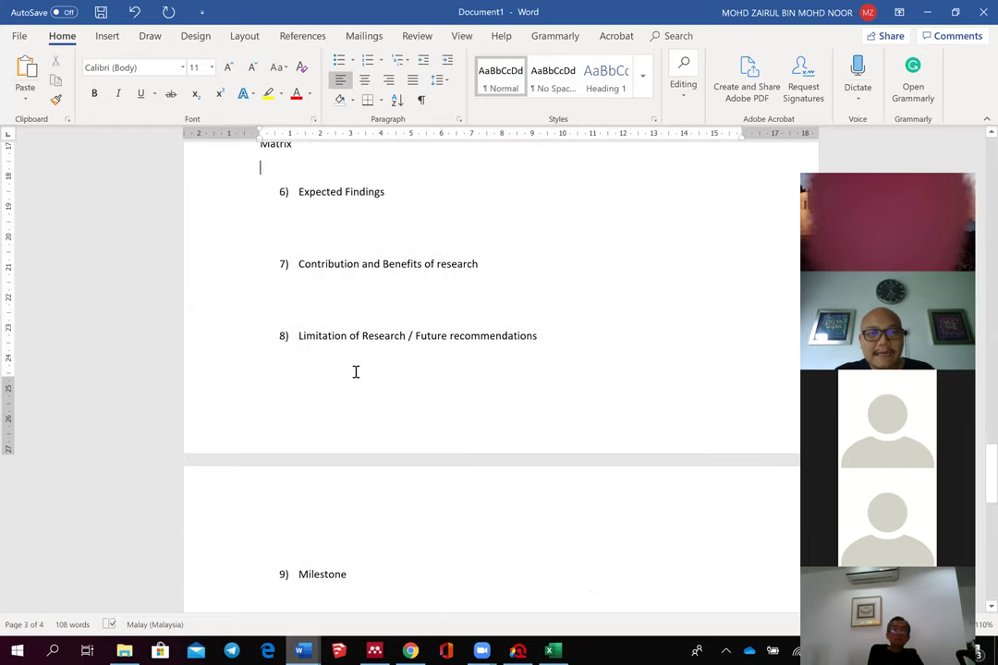
scroll(390, 372, down, 3)
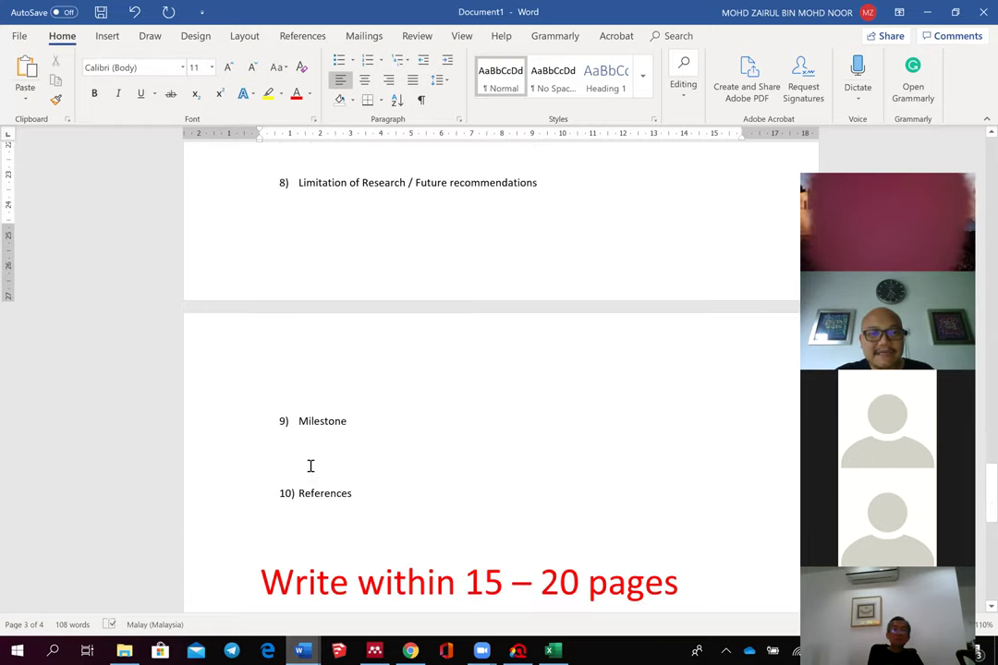
click(311, 466)
text(1) 0)
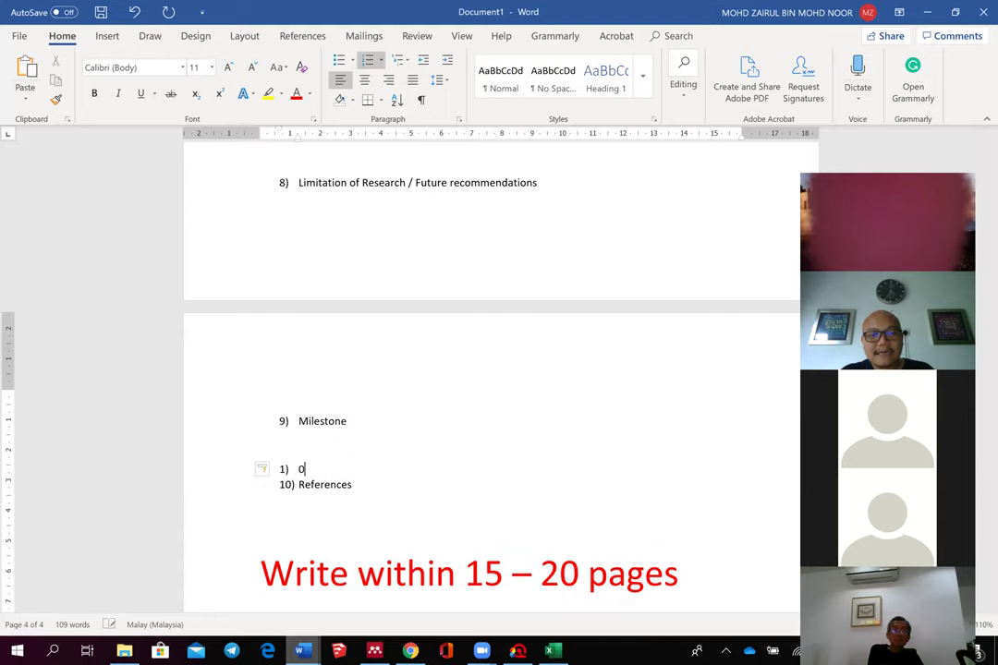
key(BackSpace)
key(BackSpace)
text(10) )
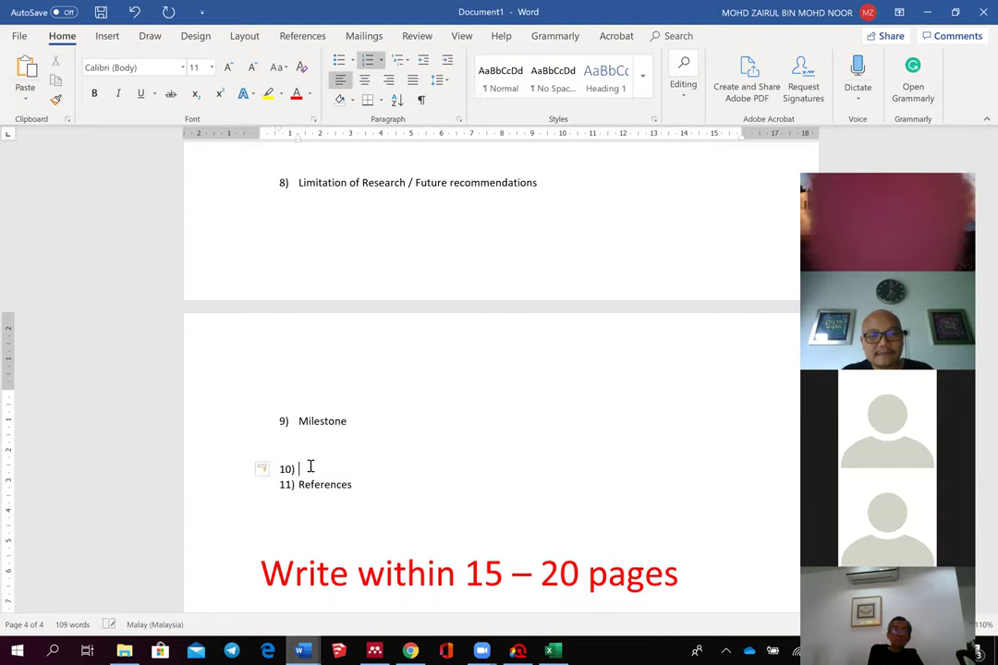
text(Research)
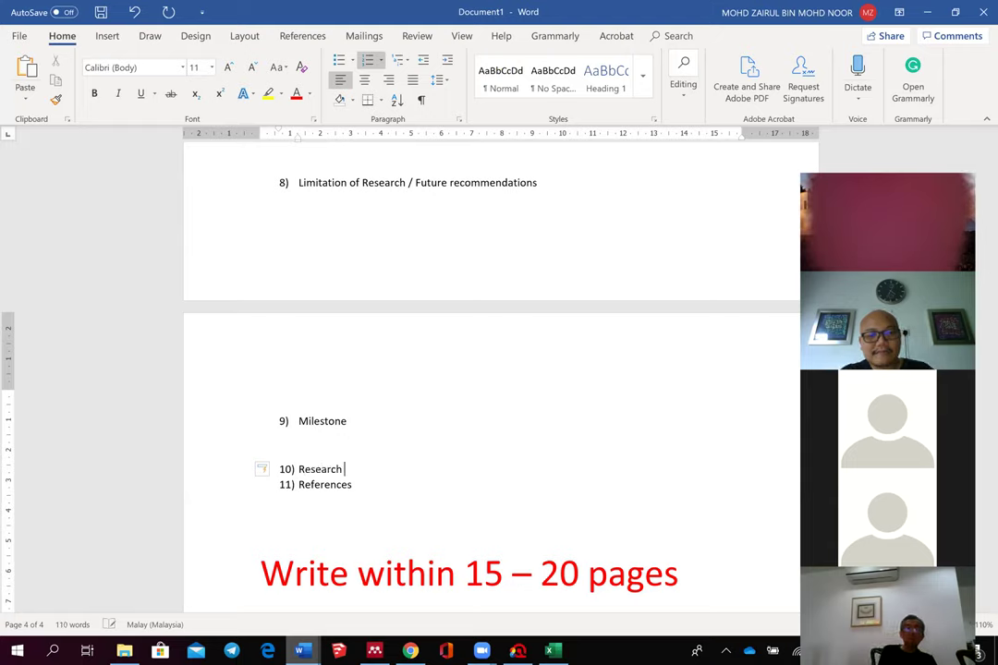
text( framework)
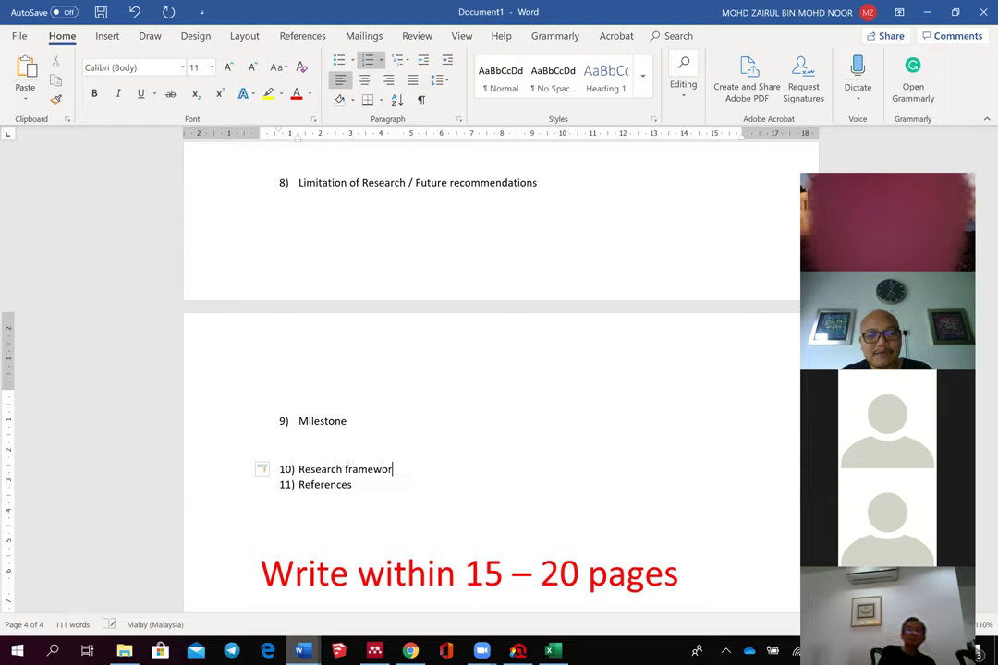
key(Return)
key(BackSpace)
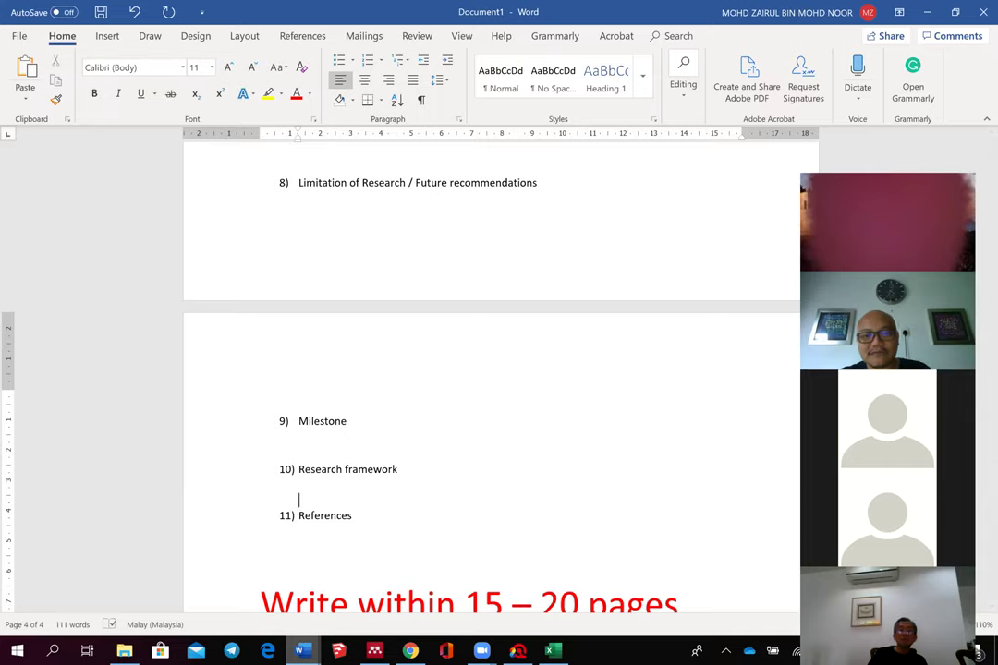
Step: Add a "(network)" line below "Argument 5 – 8 authors" in section 5.2
scroll(408, 428, down, 5)
scroll(431, 481, down, 1)
scroll(432, 481, up, 2)
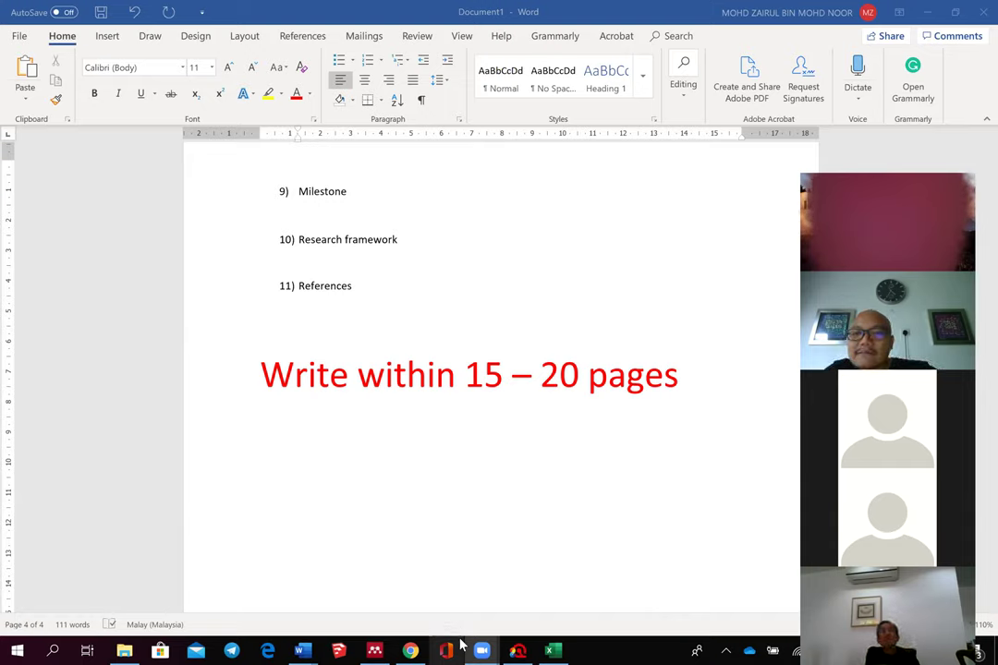
scroll(403, 245, up, 3)
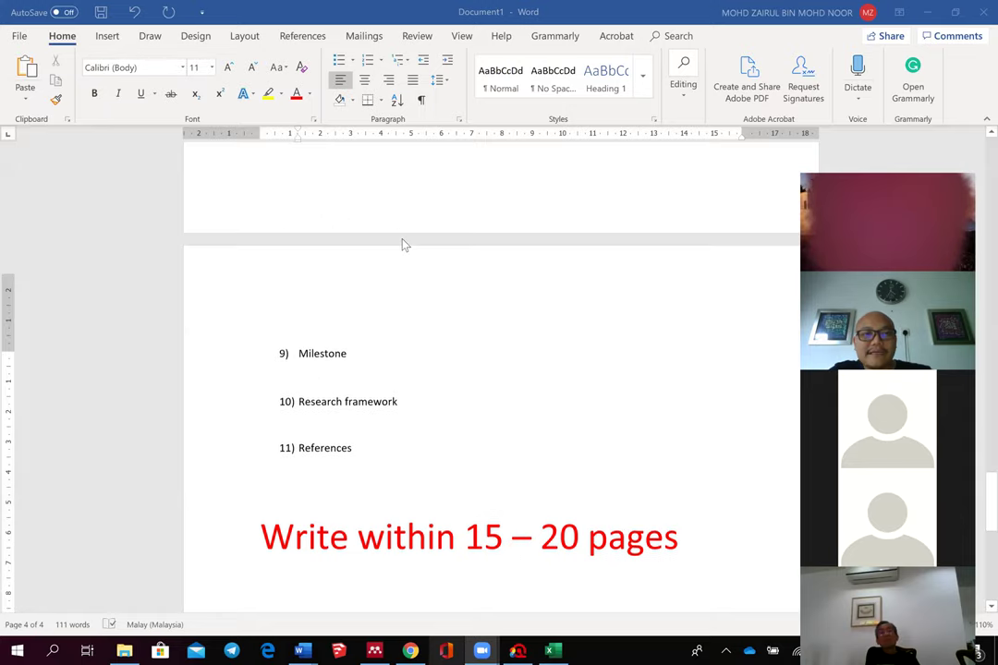
scroll(403, 245, up, 15)
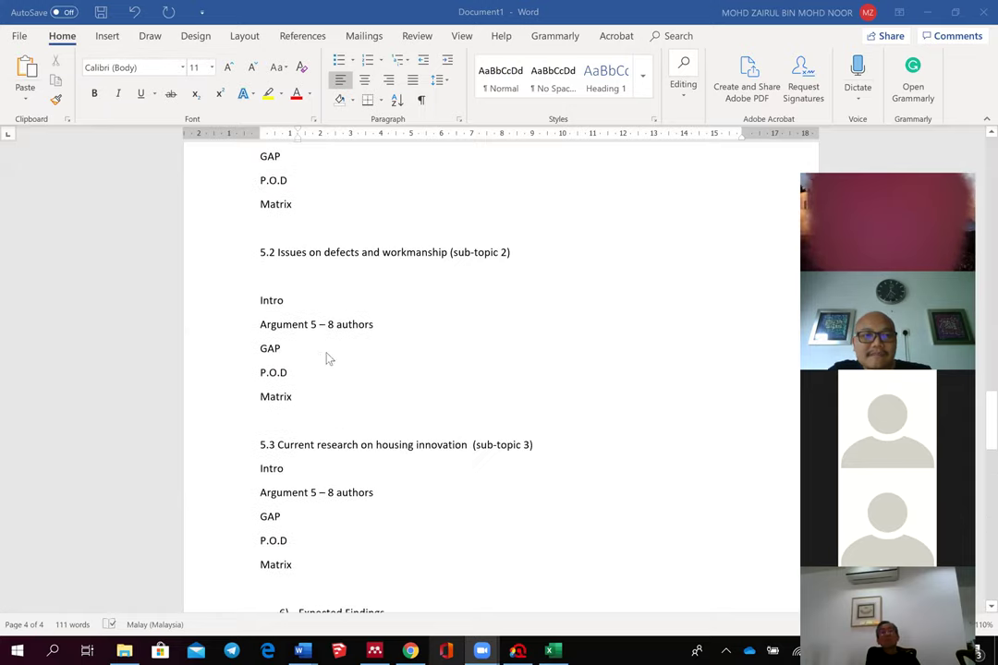
click(399, 320)
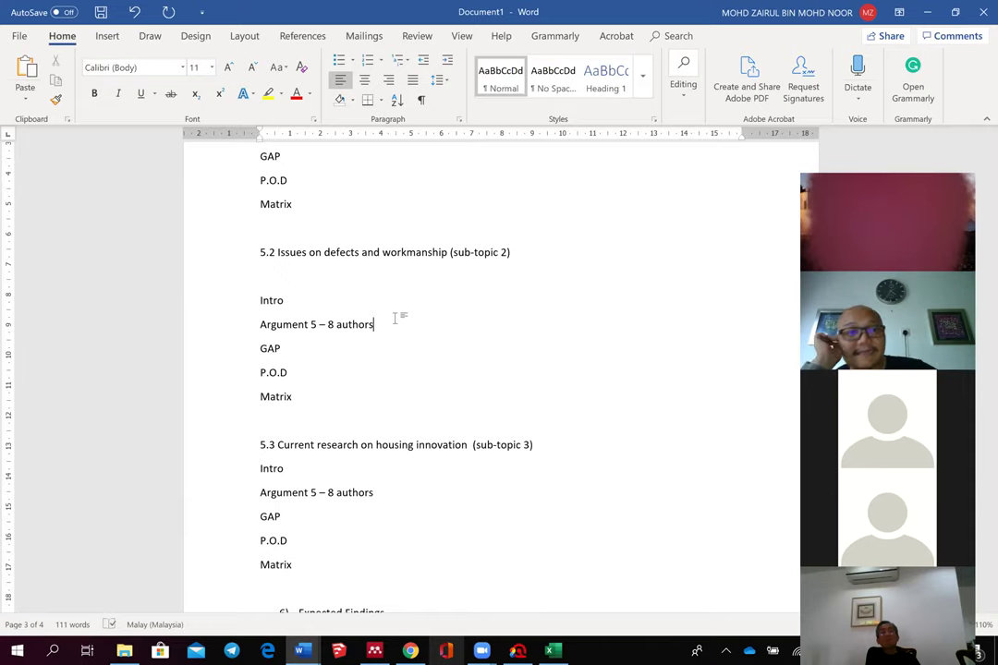
key(Return)
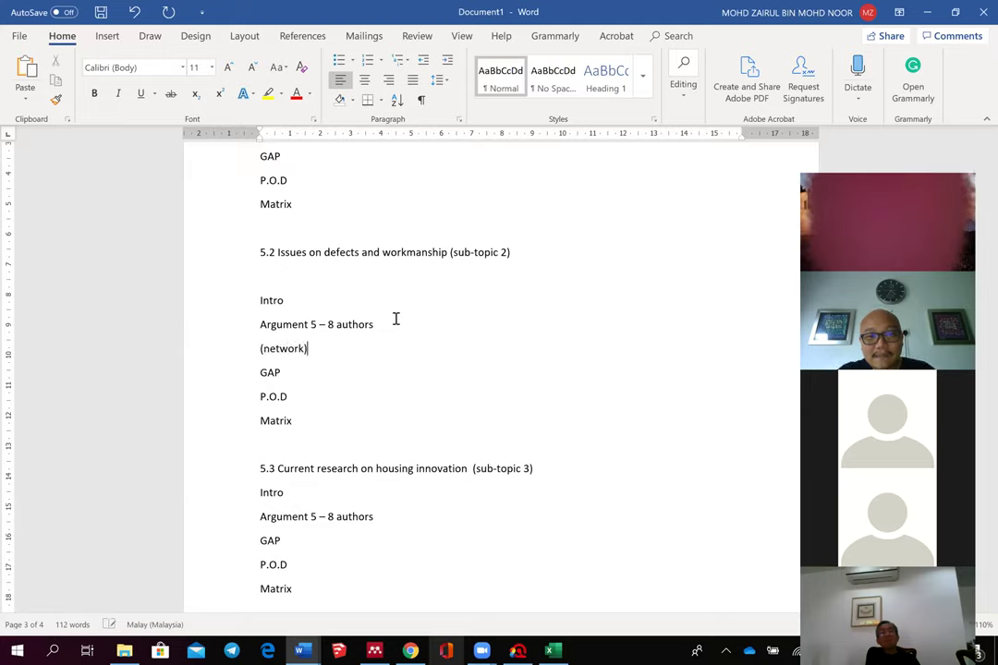
Step: Examine the research and motivational problems network diagram earlier in the document as an example for the "(network)" line
scroll(396, 319, down, 3)
scroll(241, 370, up, 2)
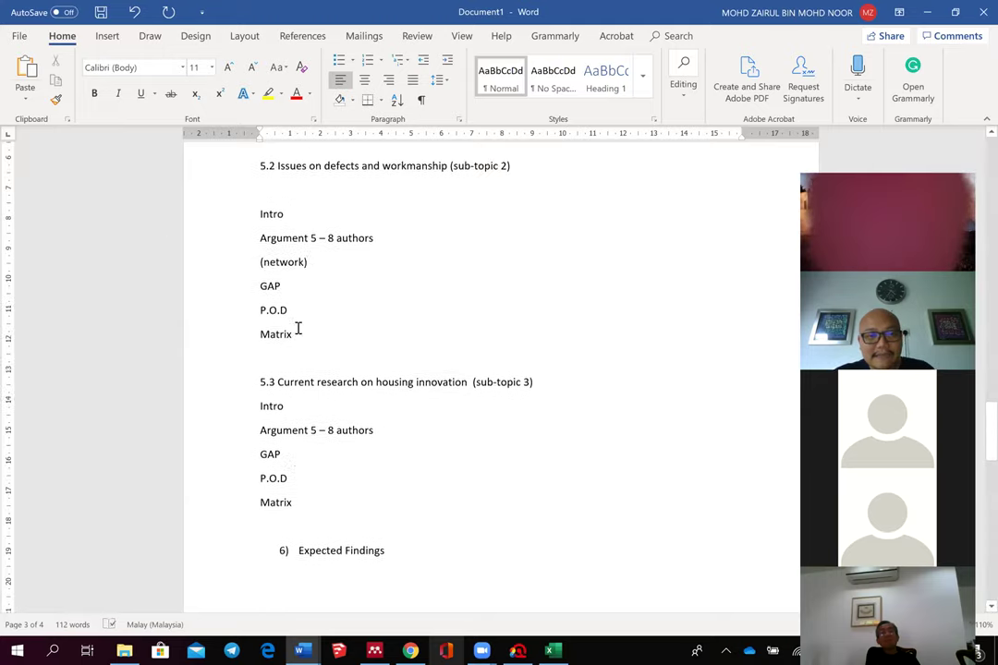
drag(281, 274, 260, 272)
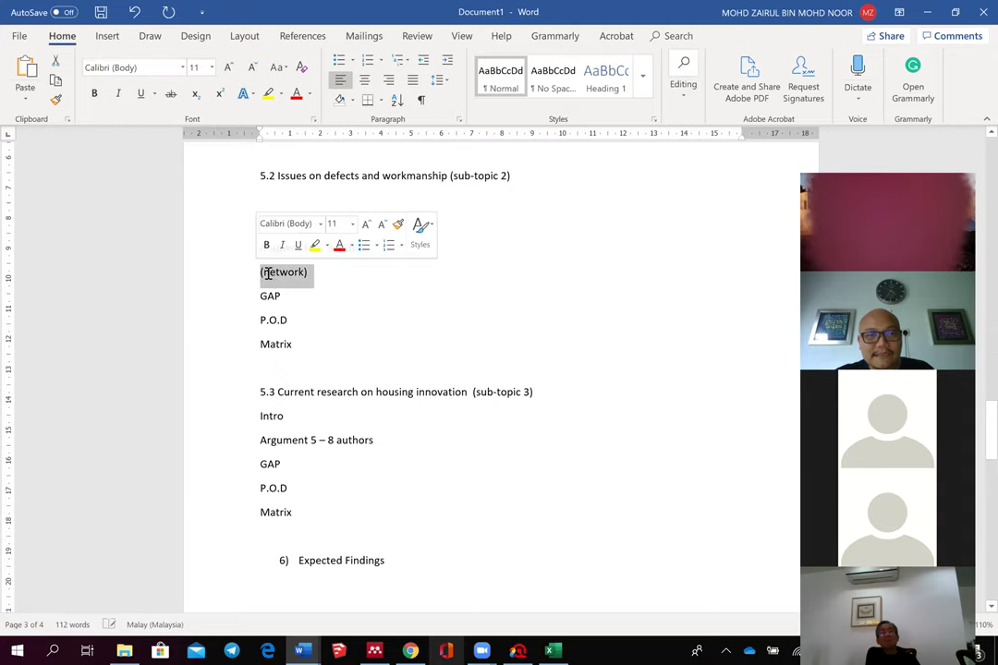
scroll(268, 277, up, 9)
scroll(318, 282, up, 7)
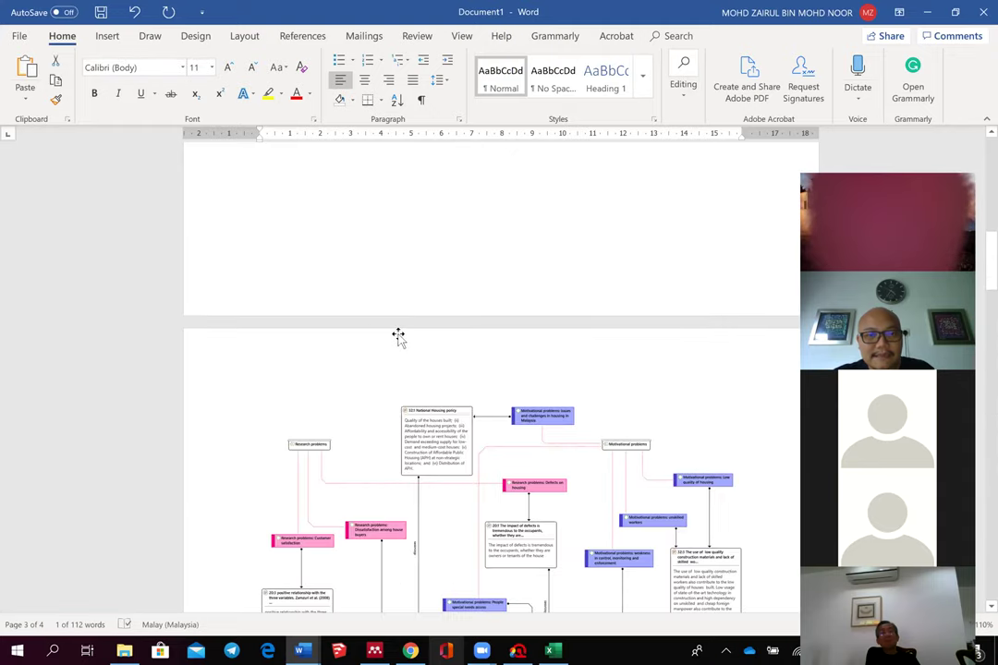
scroll(438, 331, down, 3)
click(438, 331)
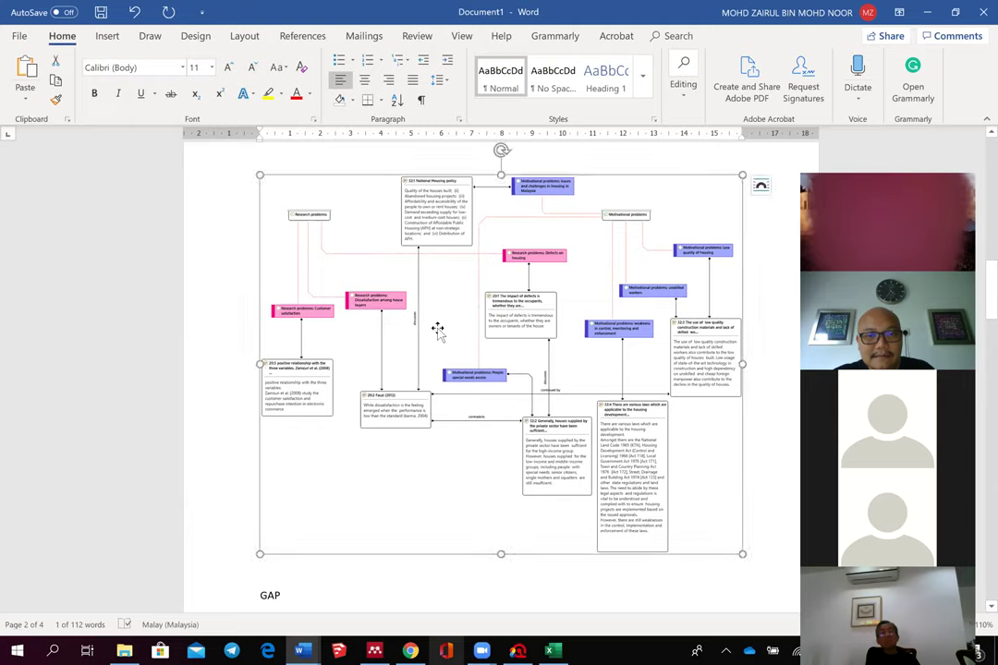
scroll(430, 339, down, 6)
scroll(400, 337, down, 5)
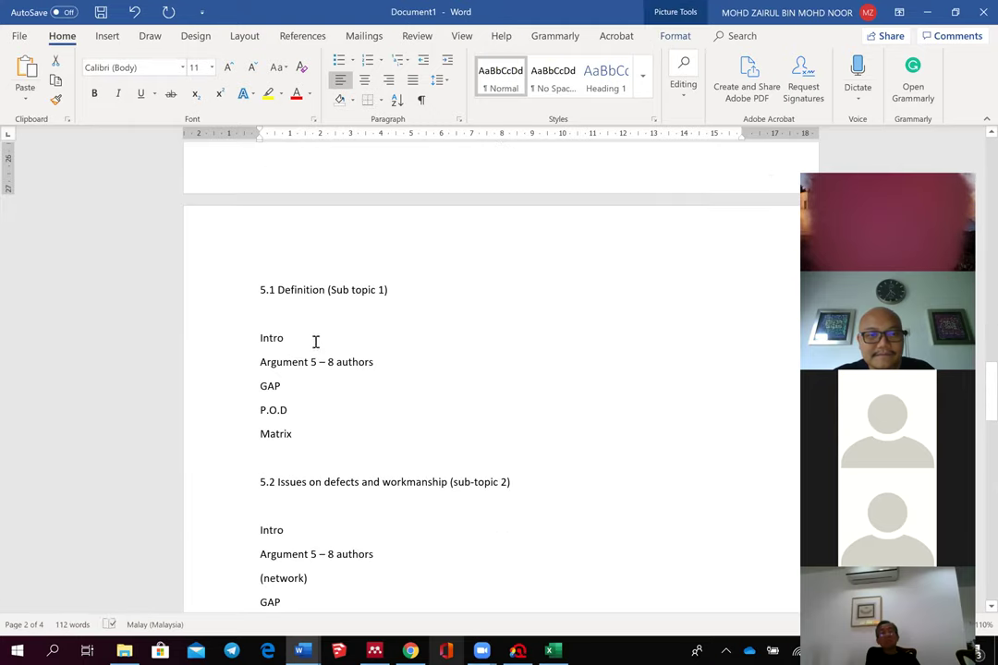
Step: Start inserting a picture at the blank line below "Matrix" in section 5.1, browsing the Quick access location for files
click(297, 448)
scroll(285, 379, down, 3)
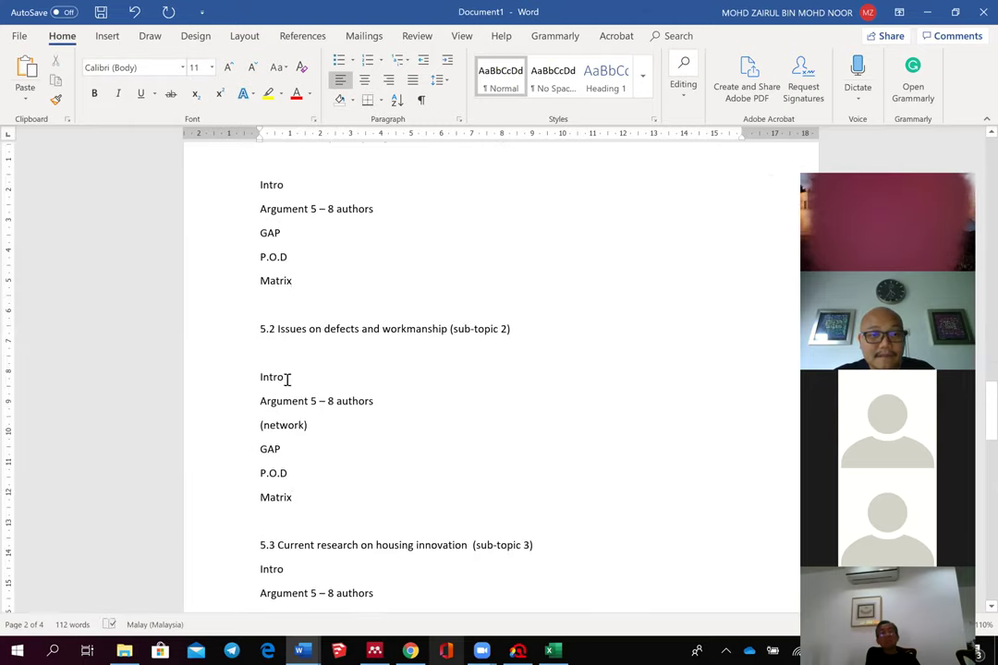
scroll(276, 447, down, 3)
scroll(277, 436, up, 3)
click(284, 324)
click(278, 346)
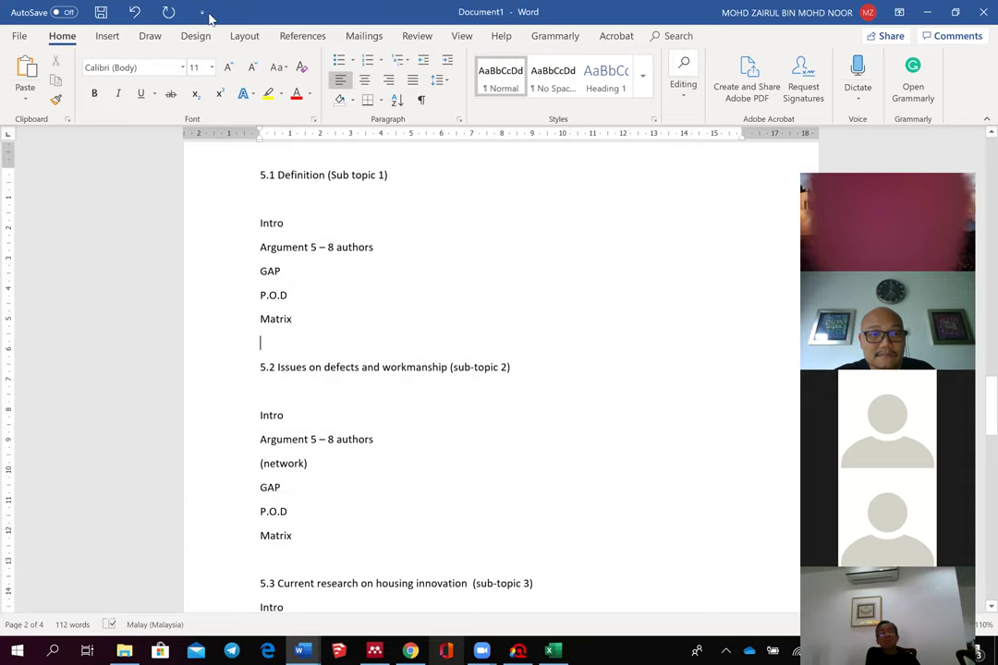
click(109, 37)
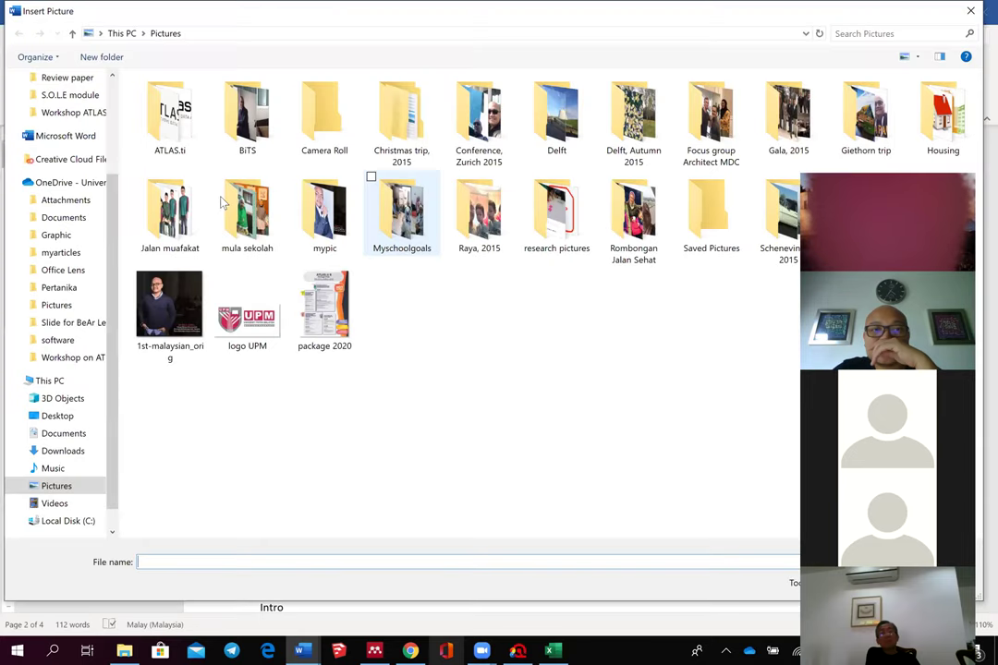
click(61, 89)
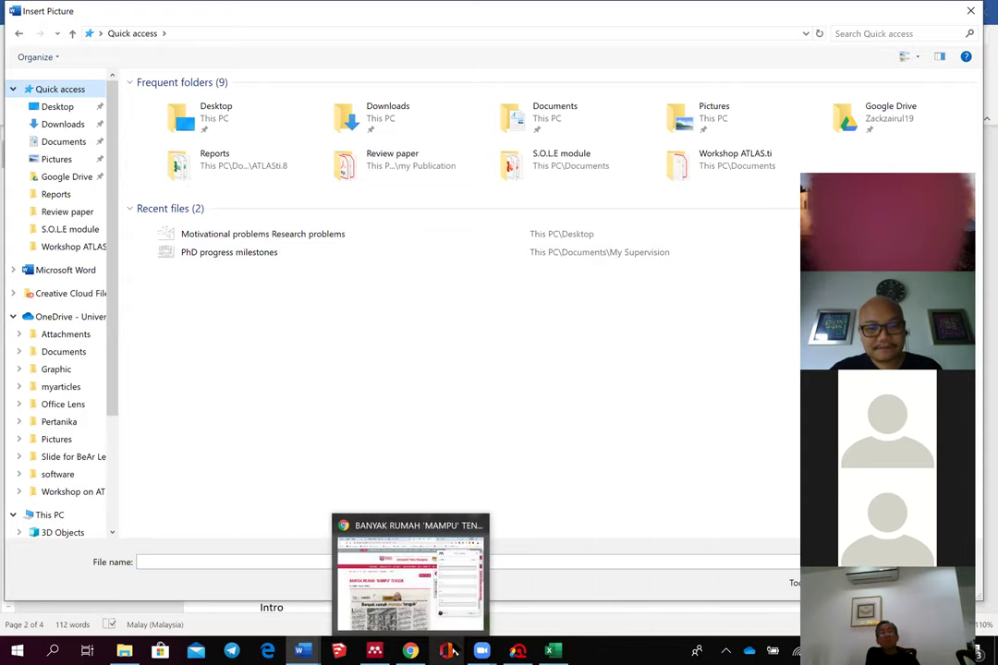
Step: Switch to ATLAS.ti and close the open network, saving it under the name "Motivational problems"
click(430, 547)
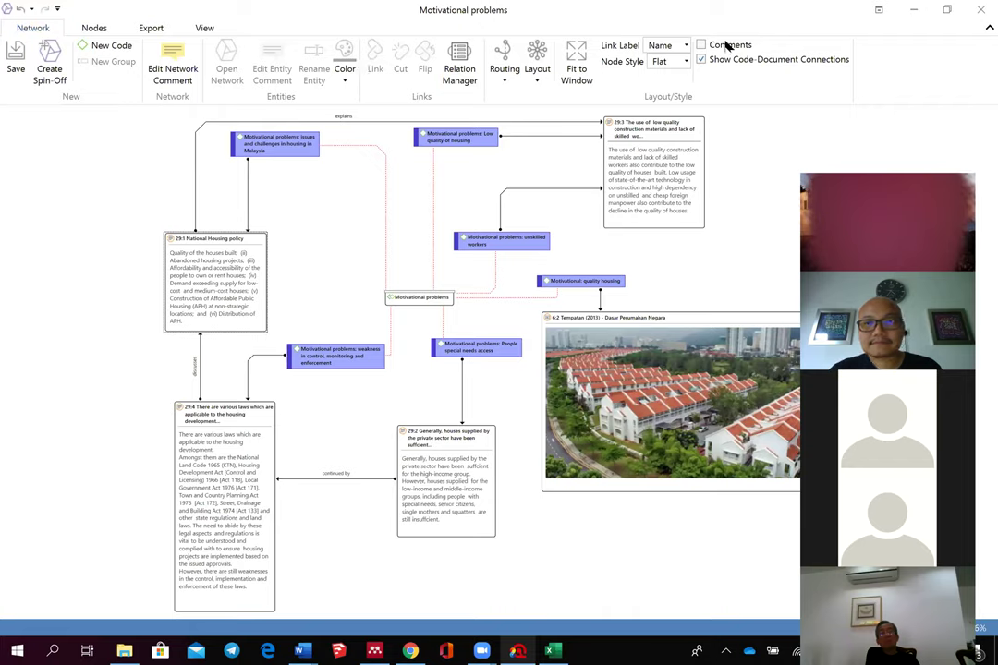
click(980, 14)
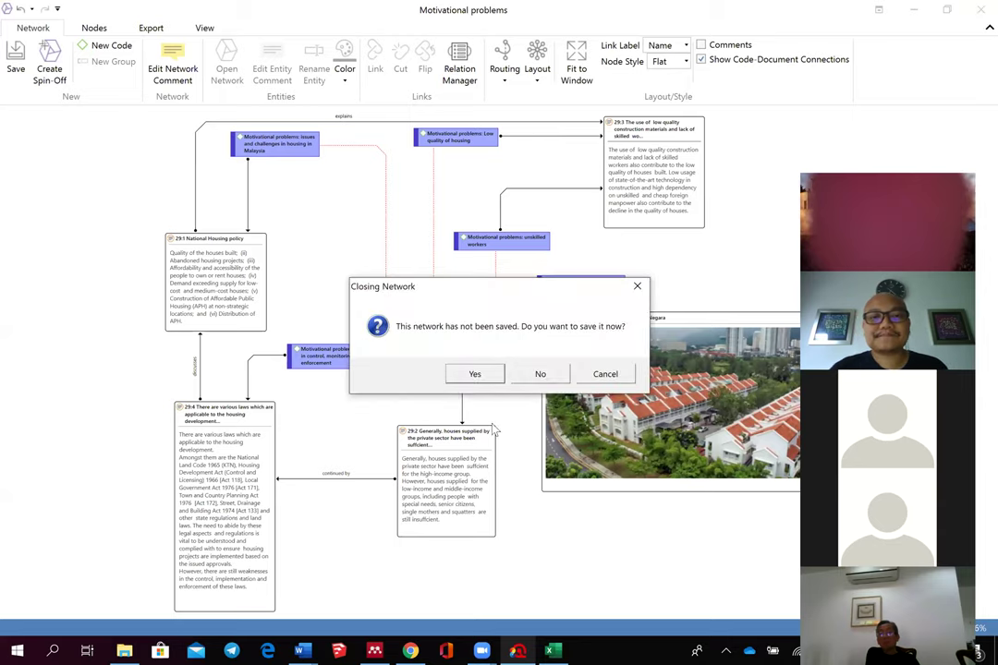
click(475, 375)
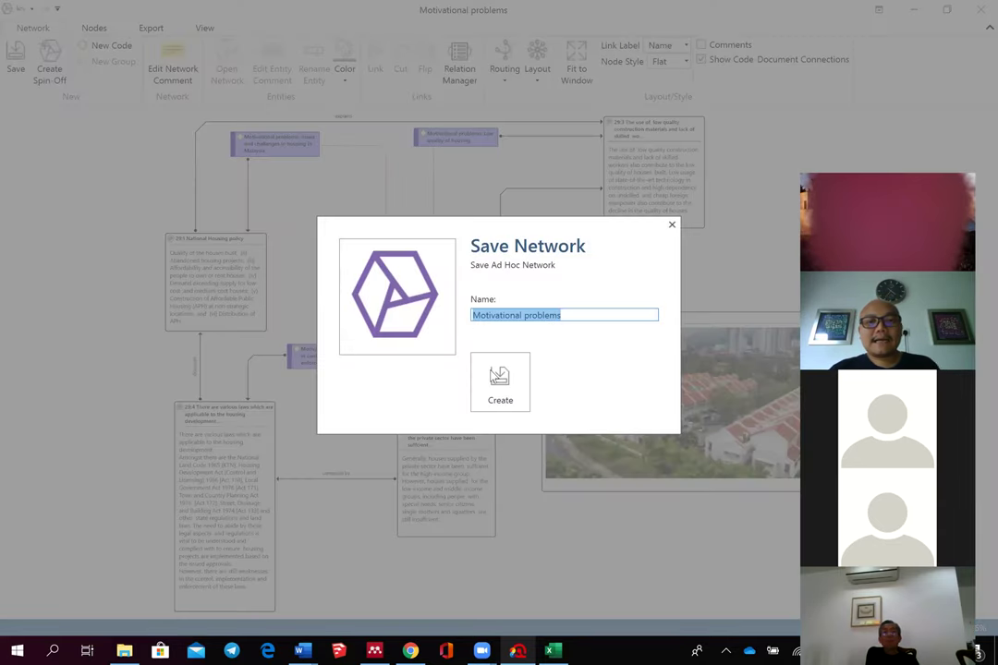
click(490, 379)
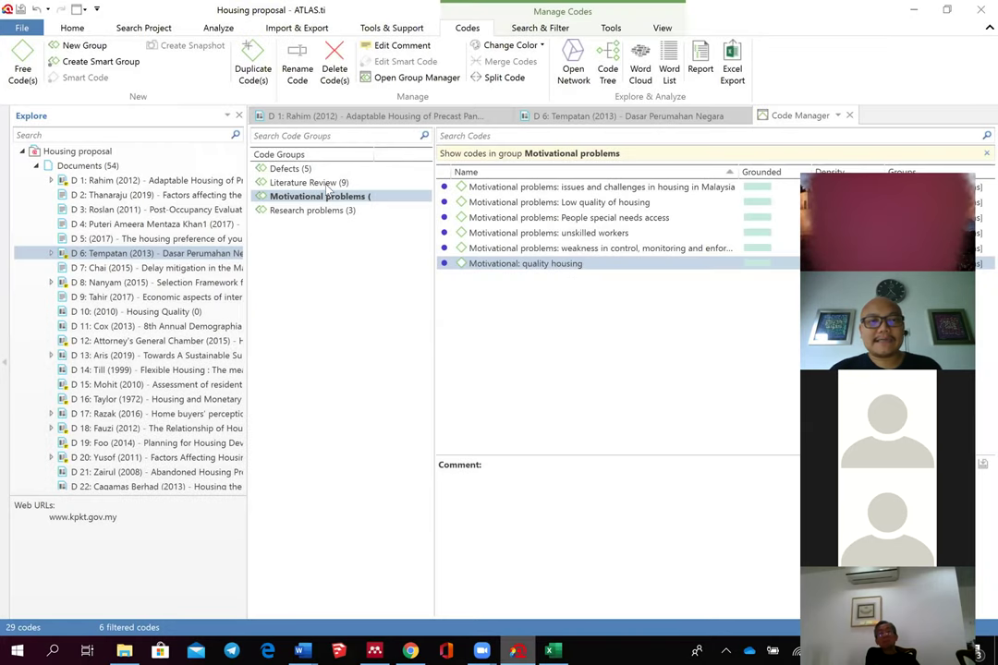
Step: Clear the Motivational problems group filter in the Code Manager to list all codes
click(277, 156)
click(314, 183)
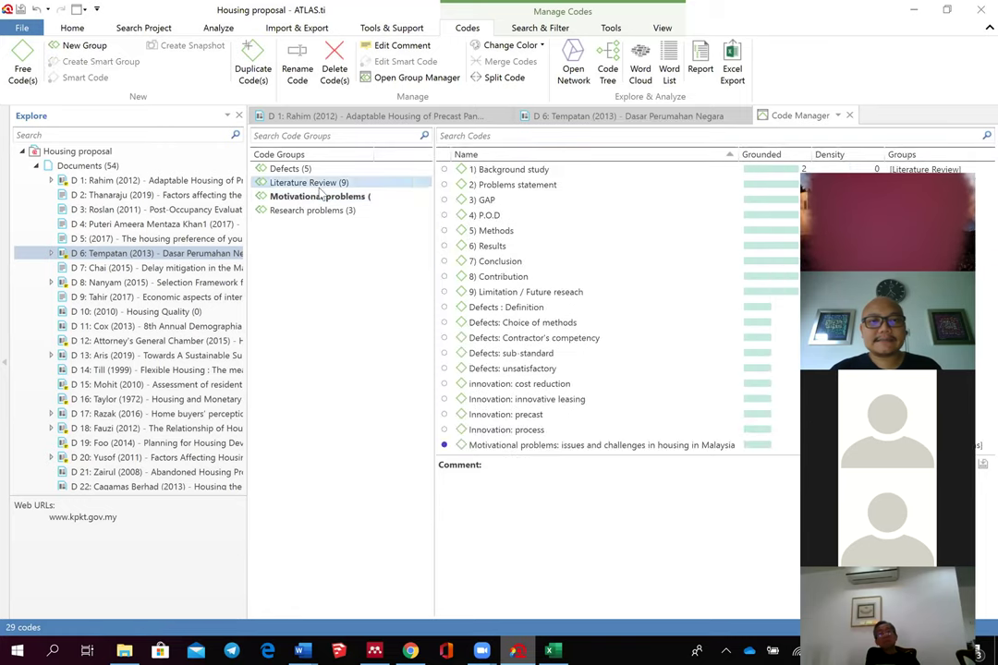
click(332, 357)
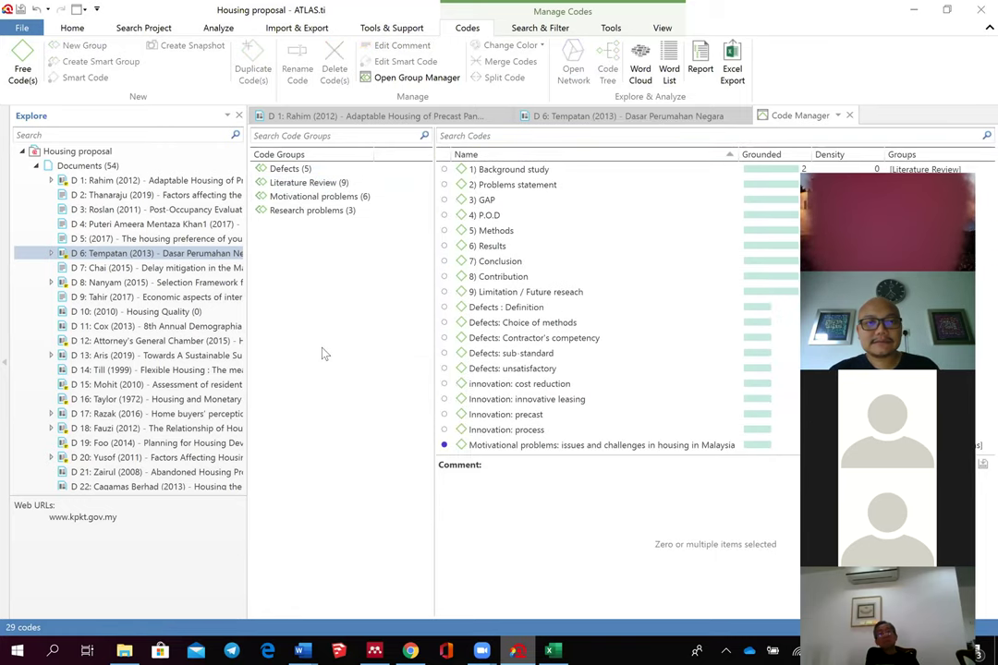
click(537, 342)
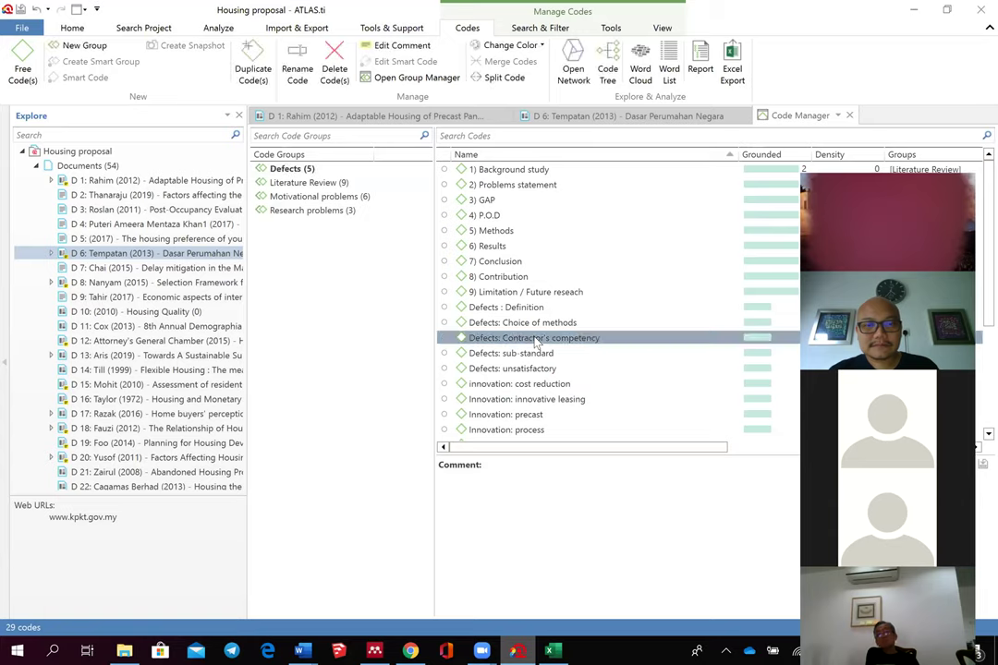
right_click(536, 341)
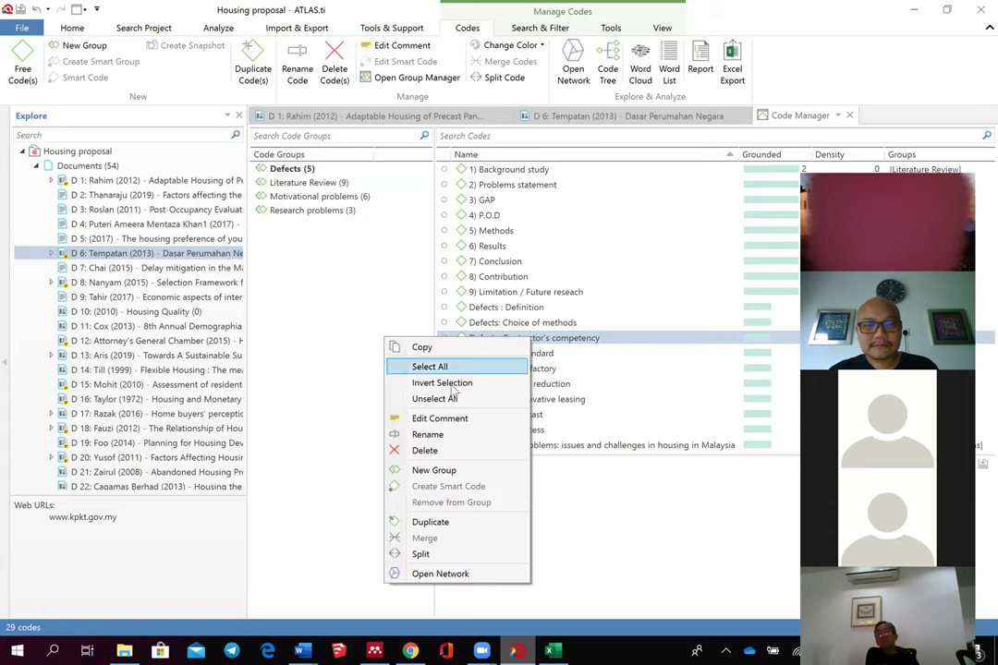
click(358, 321)
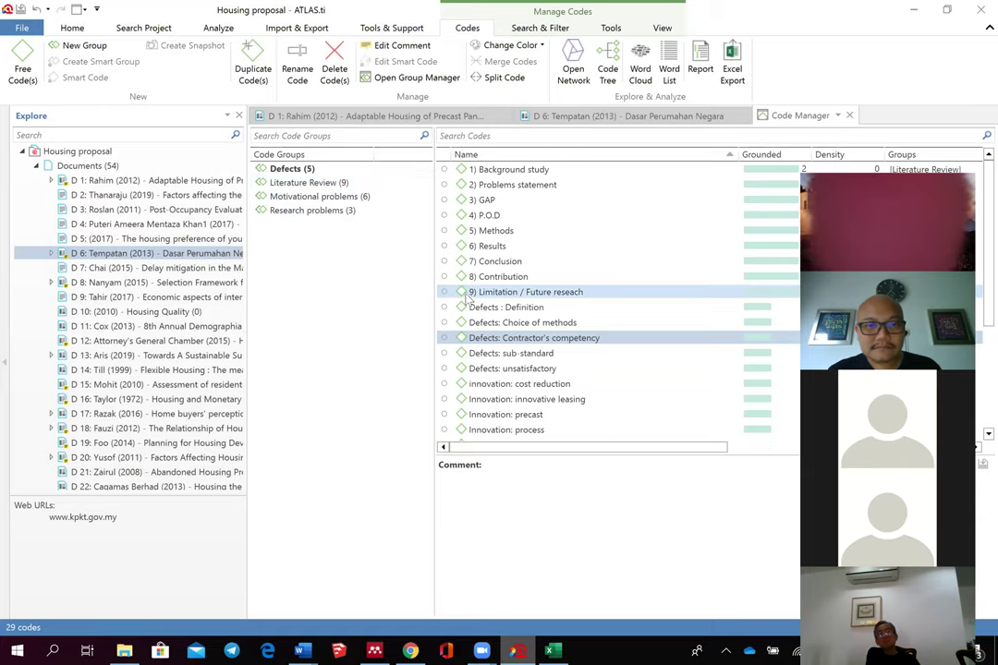
Step: Open the codes "Defects : Definition", "Defects: Choice of methods" and "Defects: Contractor's competency" together in a new network and maximize its window
drag(475, 310, 479, 345)
right_click(480, 347)
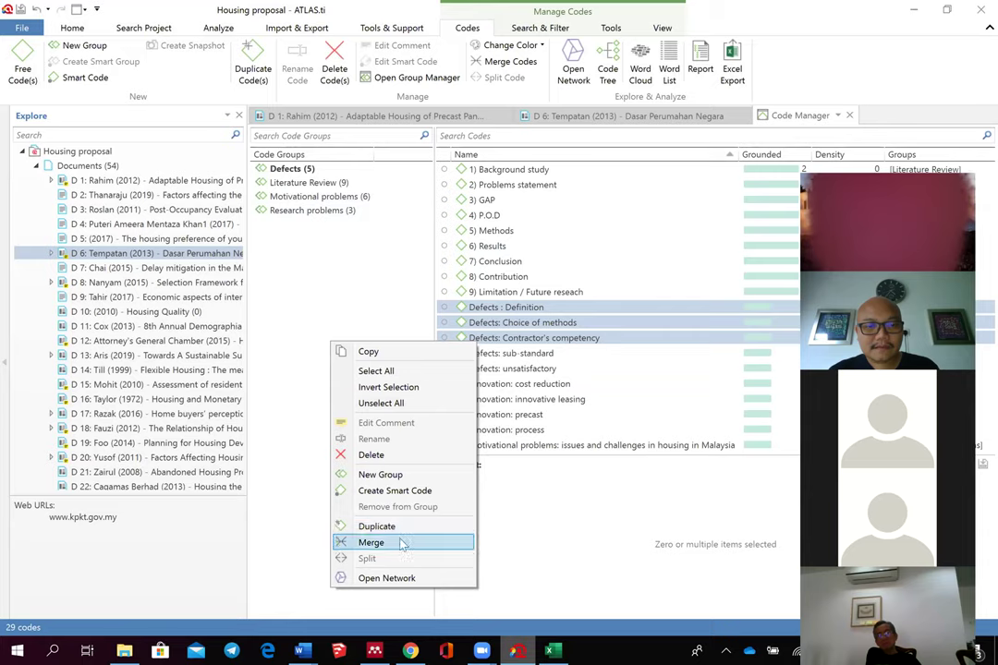
click(395, 579)
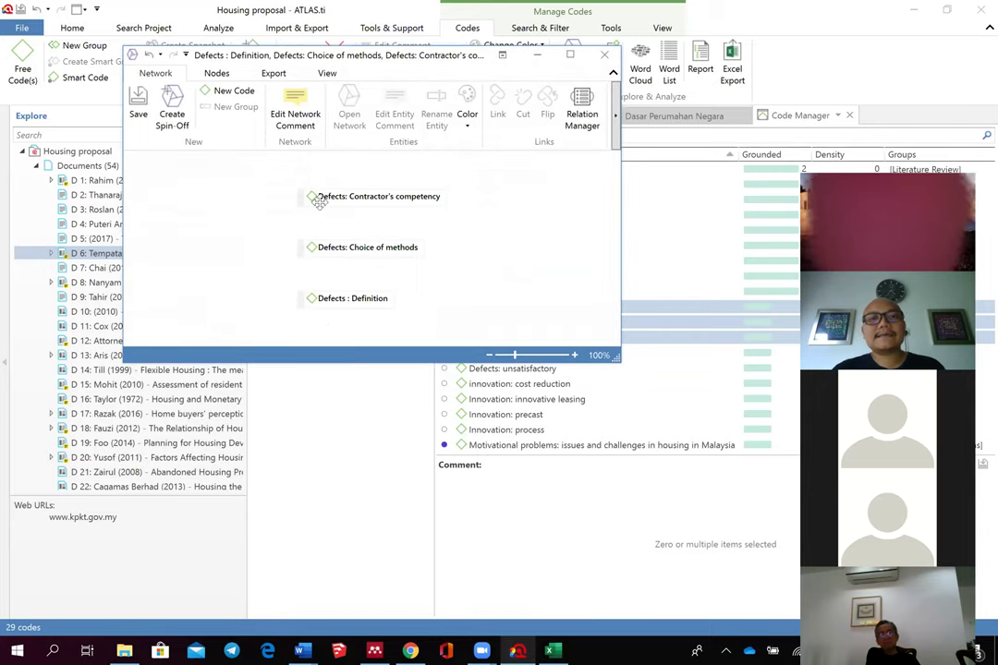
click(572, 55)
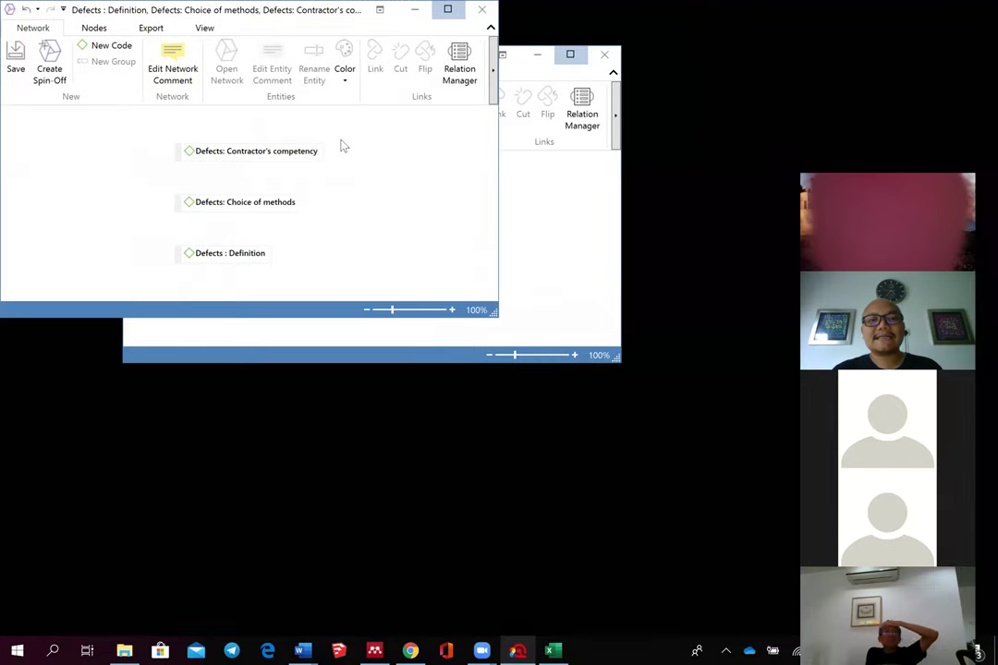
Step: Space out the defects codes in the network and add the quotation linked to each of the three codes as a neighbor
drag(279, 145, 586, 160)
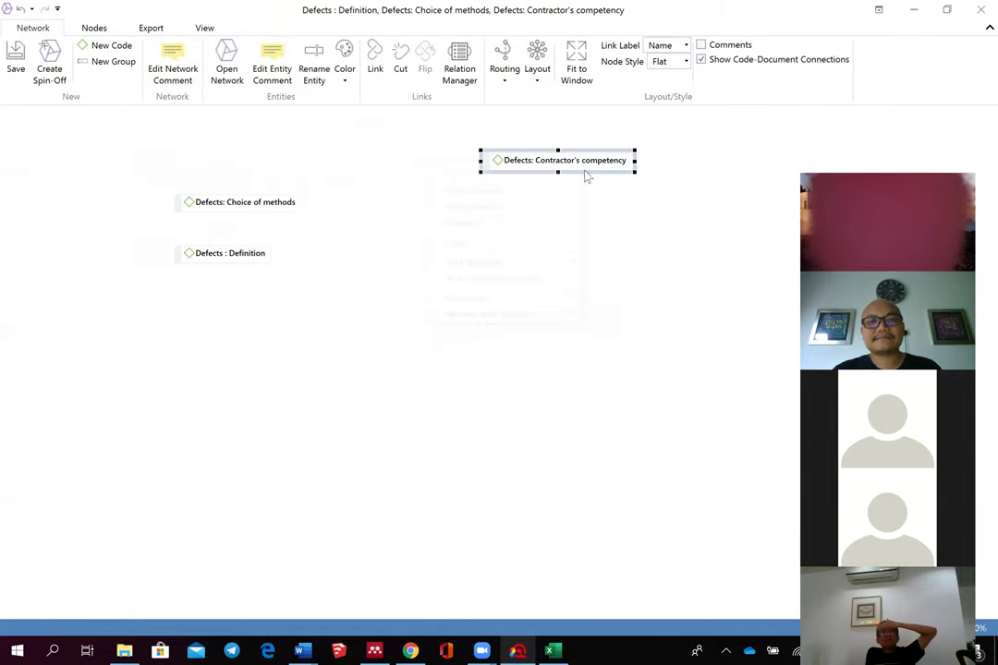
right_click(584, 166)
click(507, 263)
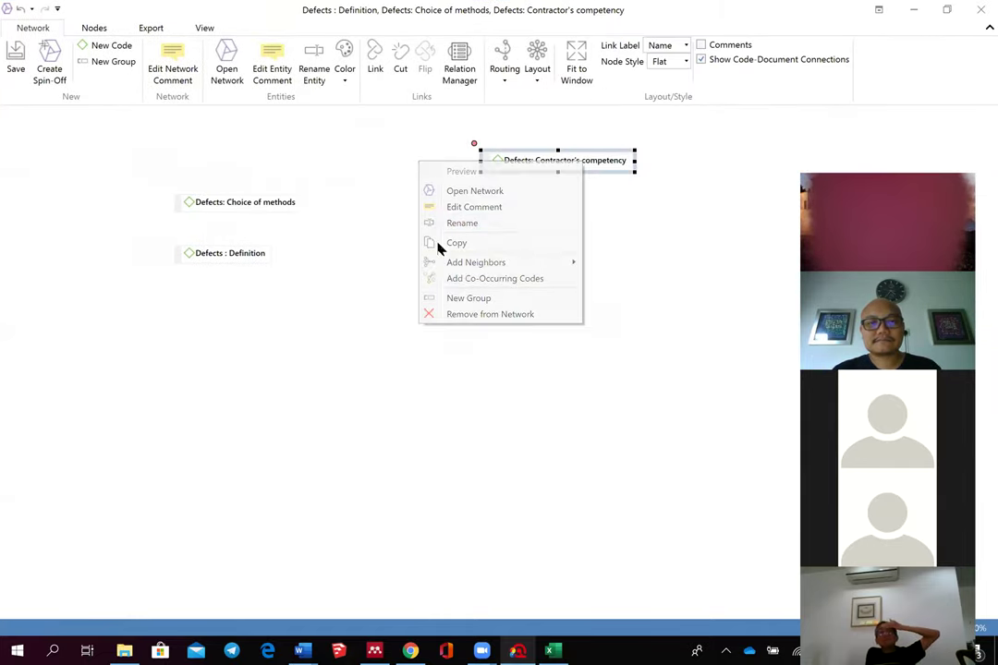
drag(267, 201, 328, 169)
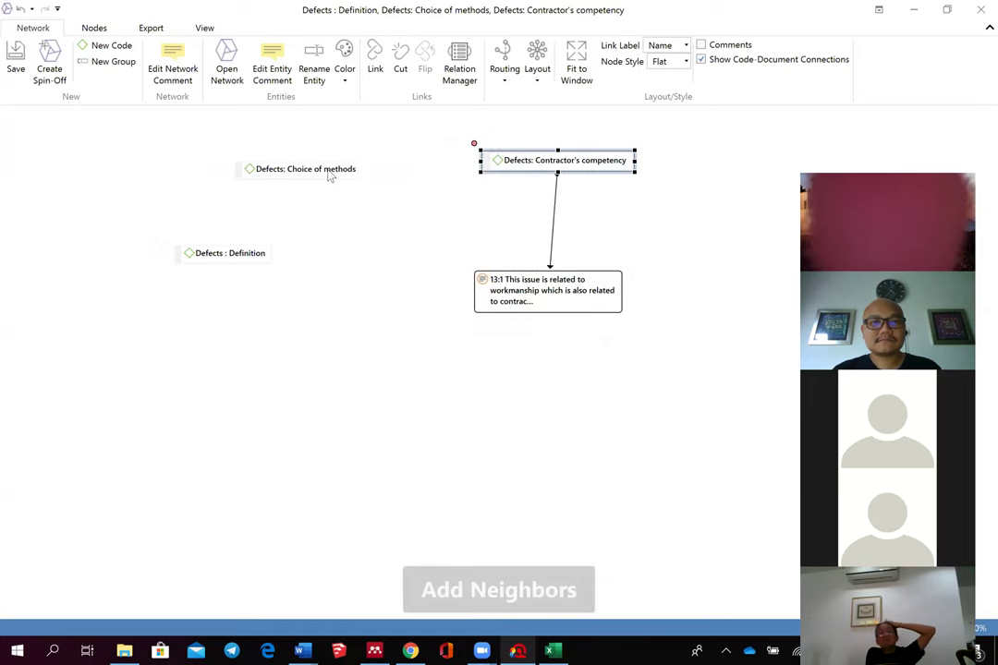
right_click(326, 172)
mouse_move(287, 273)
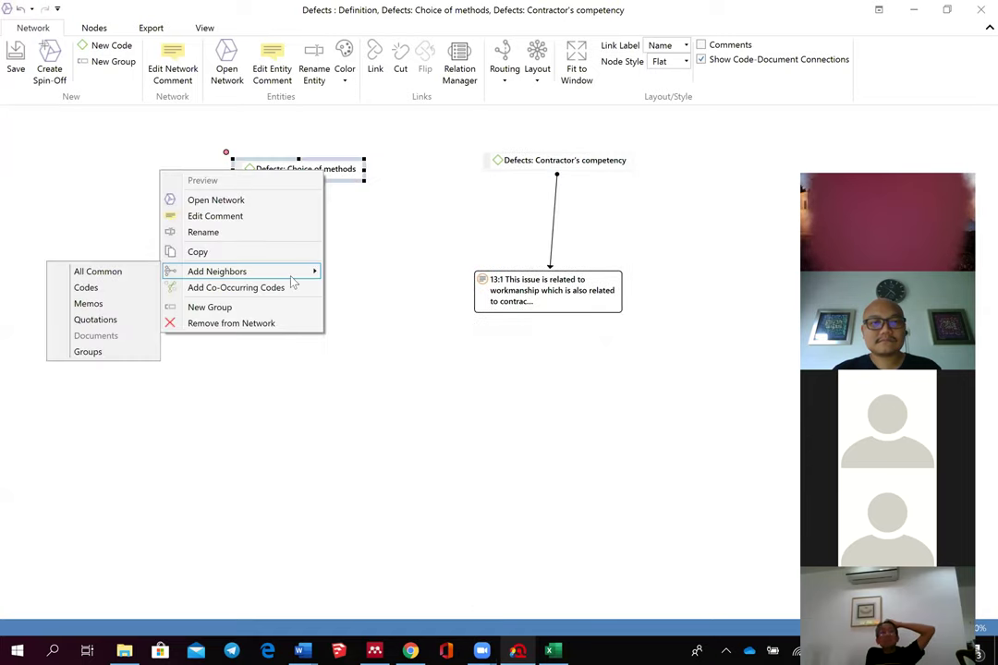
click(140, 272)
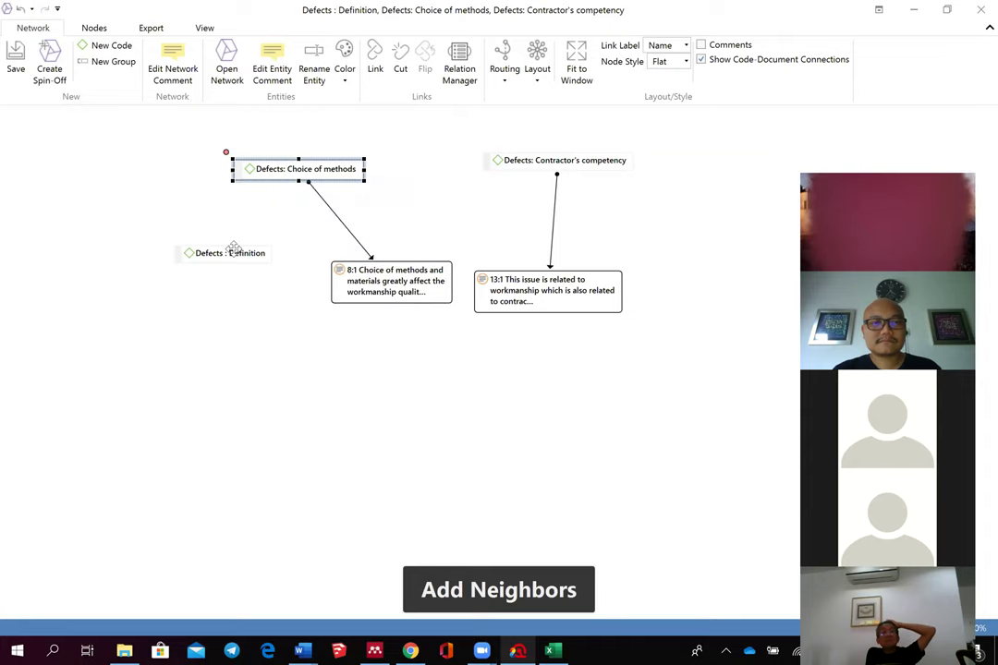
right_click(232, 254)
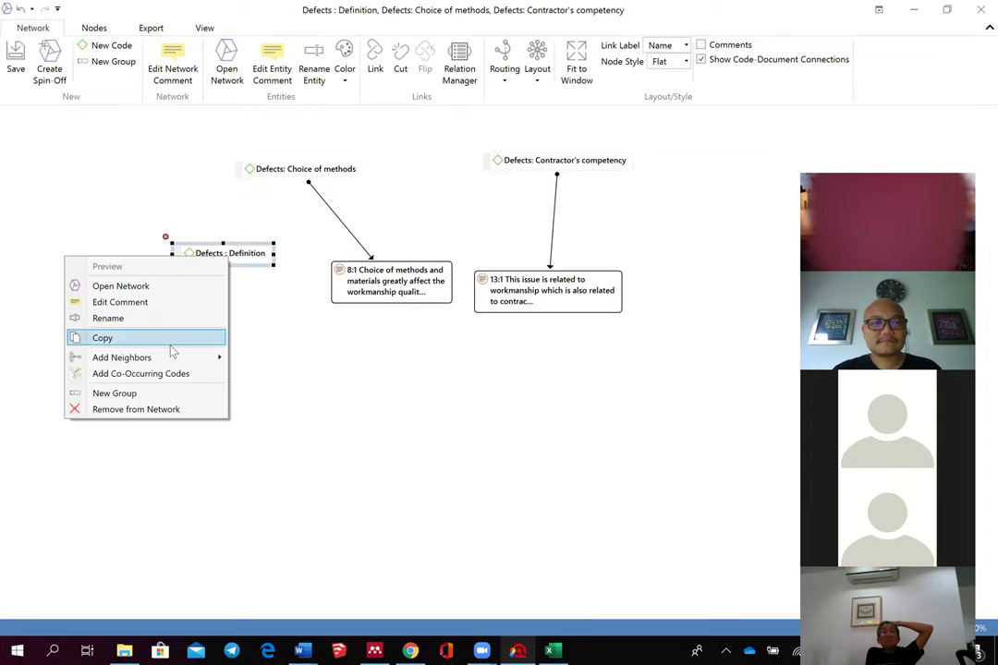
mouse_move(167, 358)
click(260, 356)
Step: Show the text previews of quotations 18:4, 8:1 and 13:1 and spread the quotation and code nodes so they do not overlap
drag(241, 317, 112, 321)
right_click(193, 373)
click(129, 385)
drag(199, 257, 226, 205)
drag(296, 169, 387, 150)
right_click(421, 292)
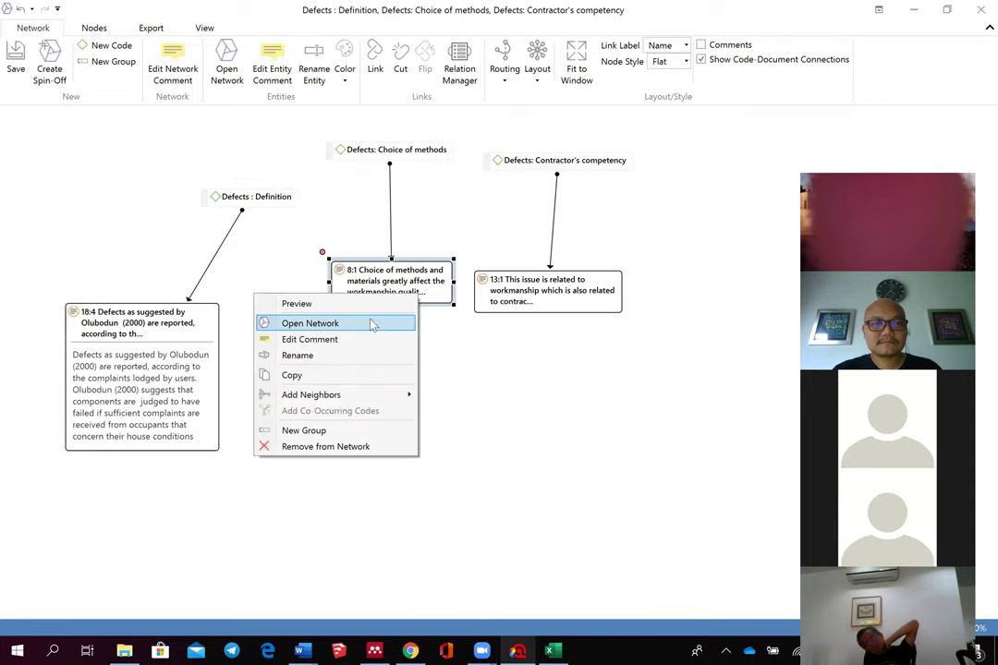
click(369, 309)
click(517, 291)
right_click(494, 288)
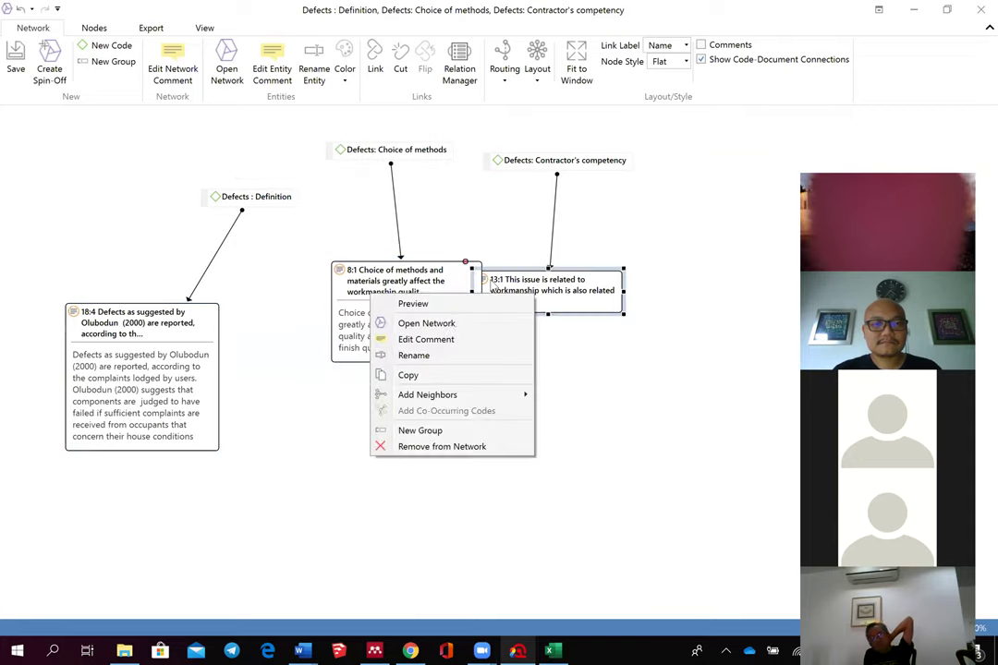
click(413, 303)
drag(563, 281, 624, 290)
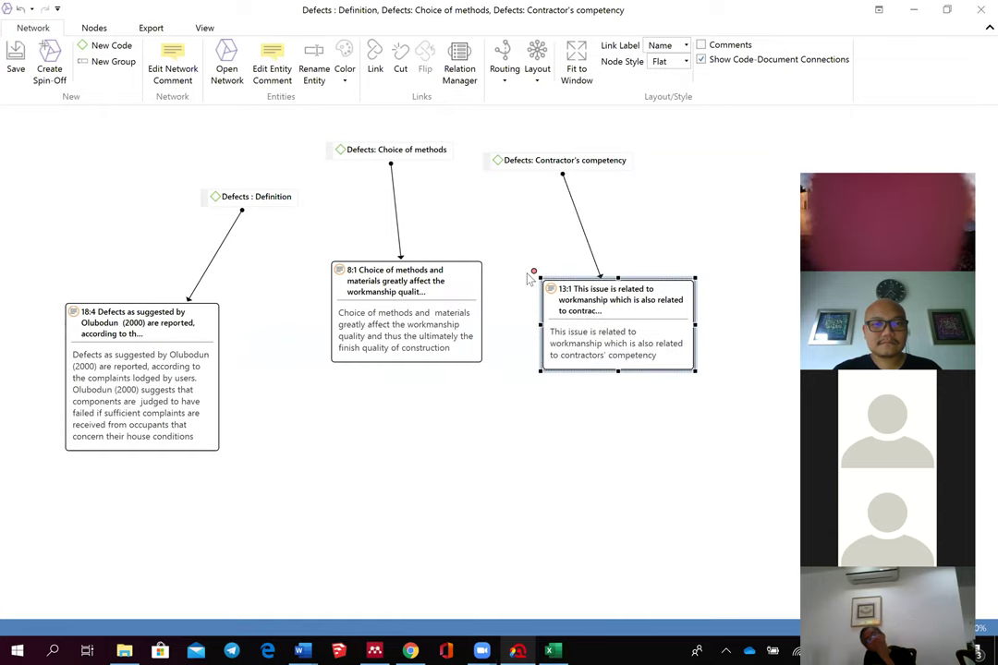
Step: Link quotation 13:1 to 8:1 as "continued by" and 8:1 to 18:4 as "justifies", and reposition the Definition code and its quotation
drag(534, 275, 316, 260)
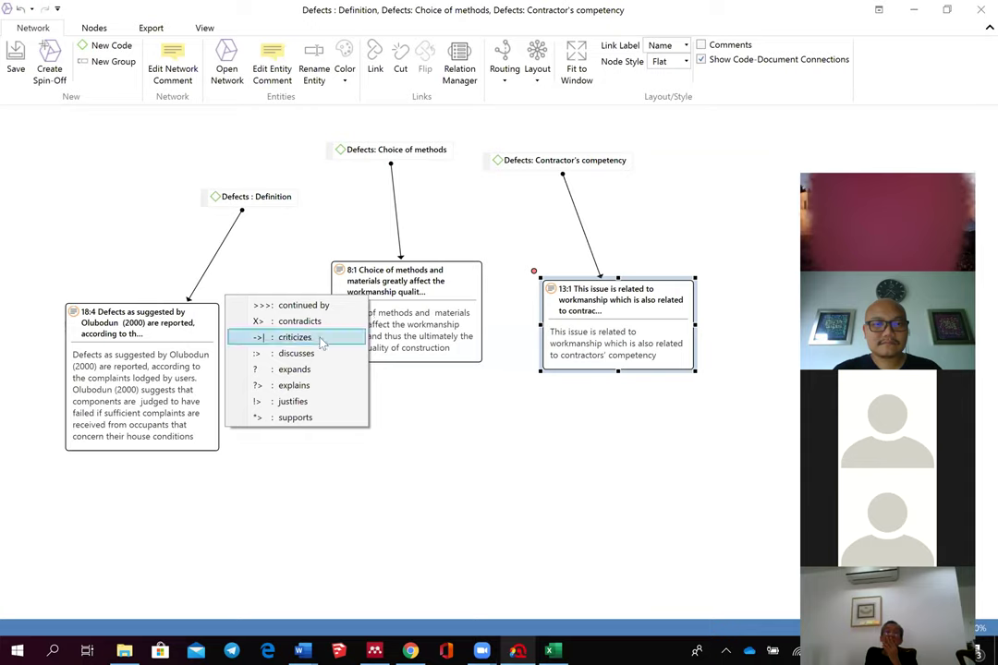
click(325, 306)
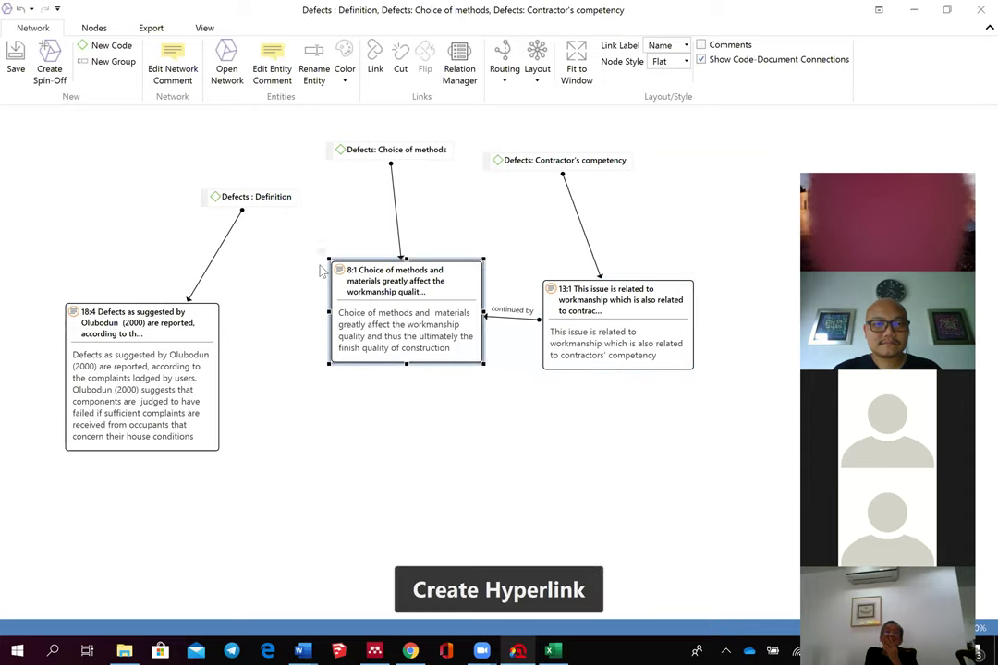
drag(324, 252, 159, 418)
click(81, 425)
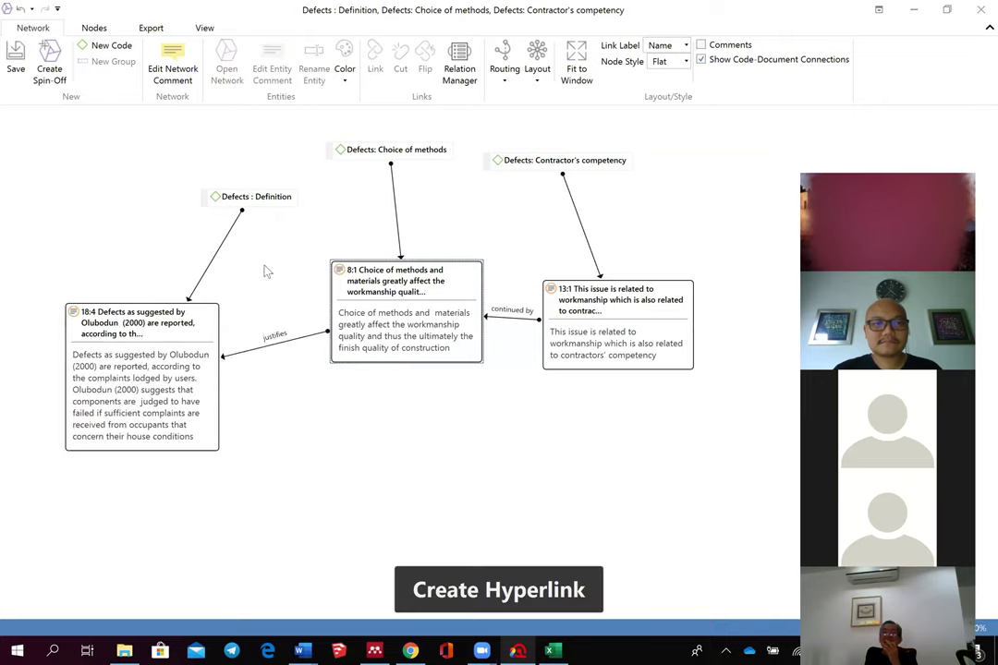
drag(231, 196, 299, 182)
drag(131, 290, 129, 265)
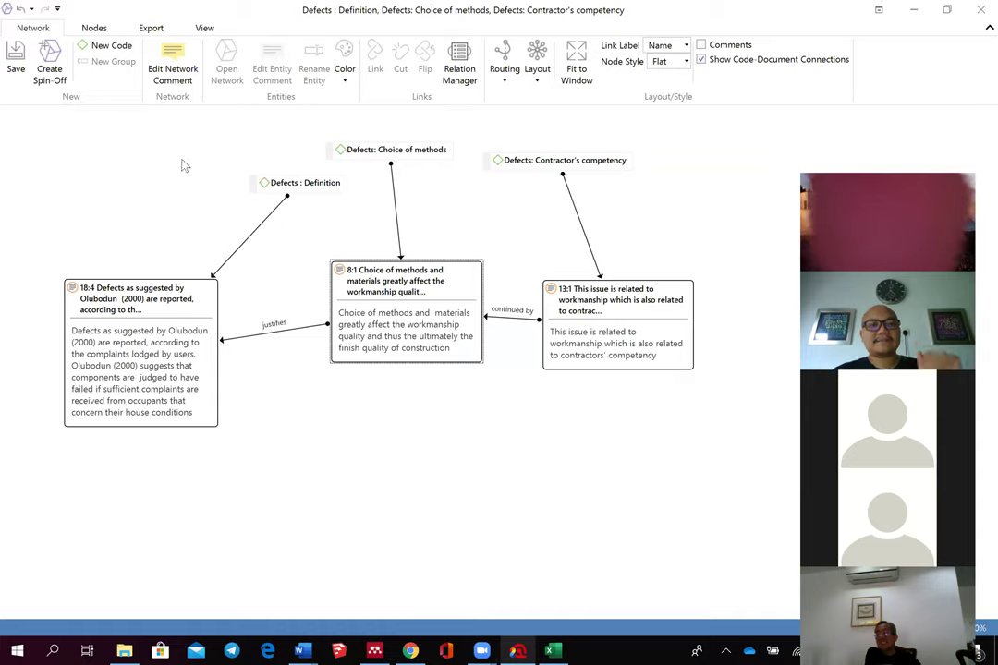
Step: Export the network as a PNG bitmap to the Desktop under the suggested file name
click(134, 28)
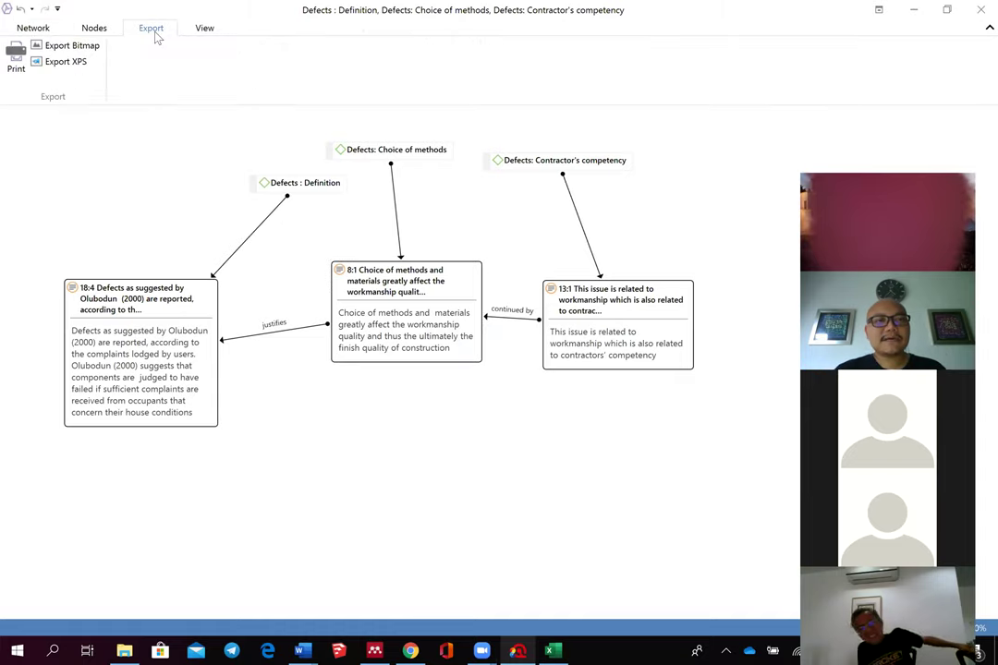
click(63, 46)
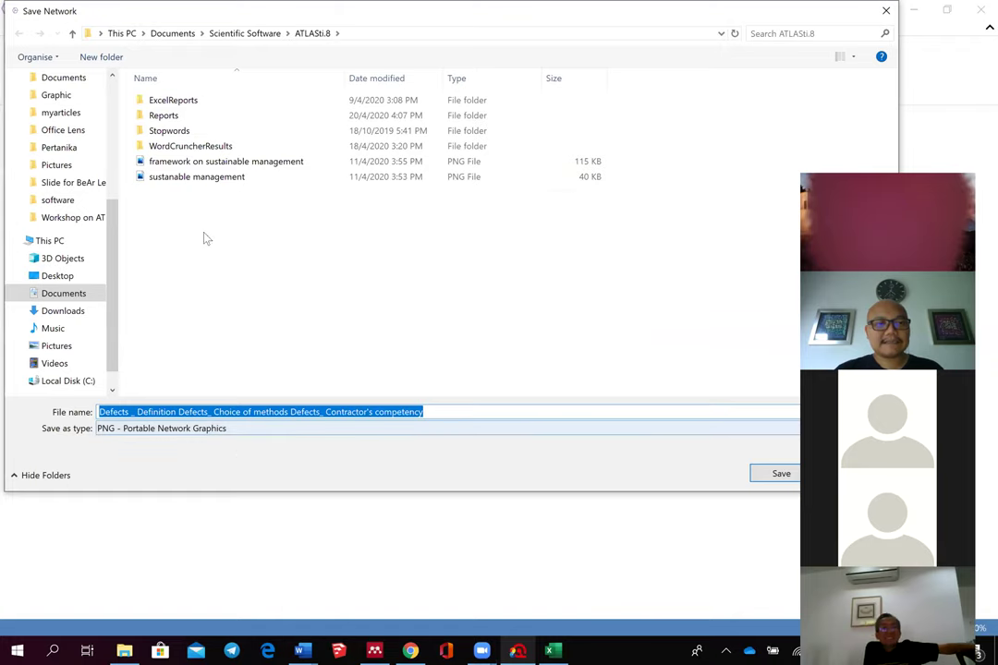
scroll(85, 107, up, 5)
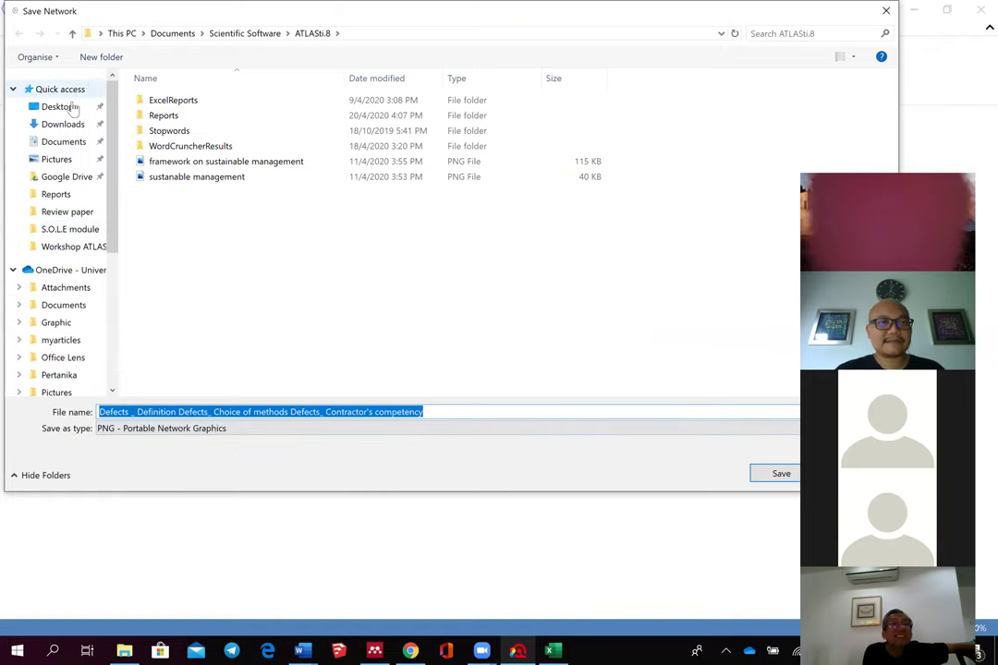
click(73, 108)
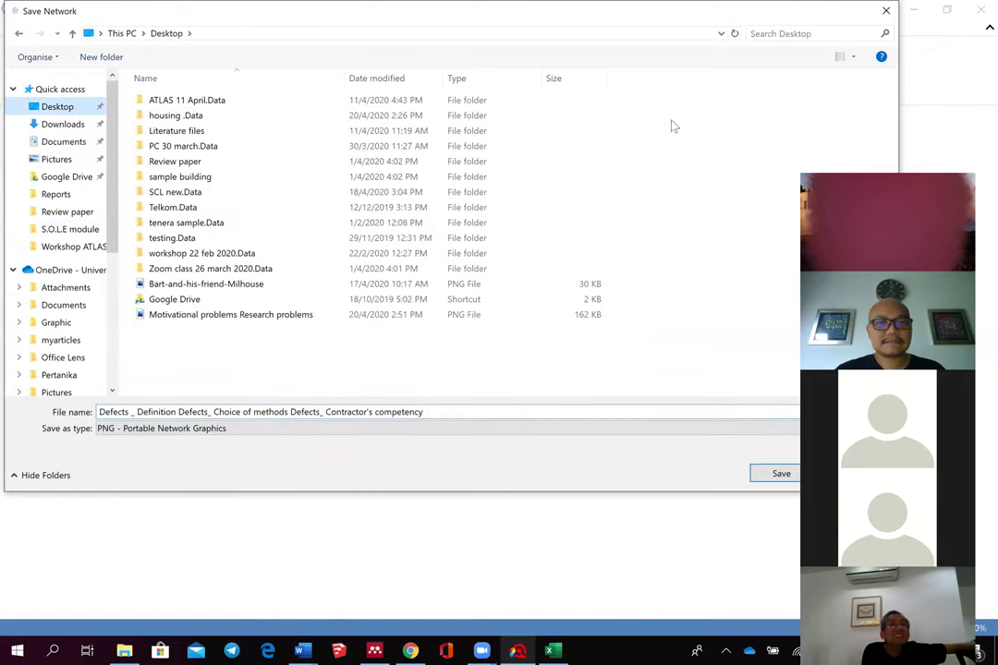
drag(625, 24, 463, 26)
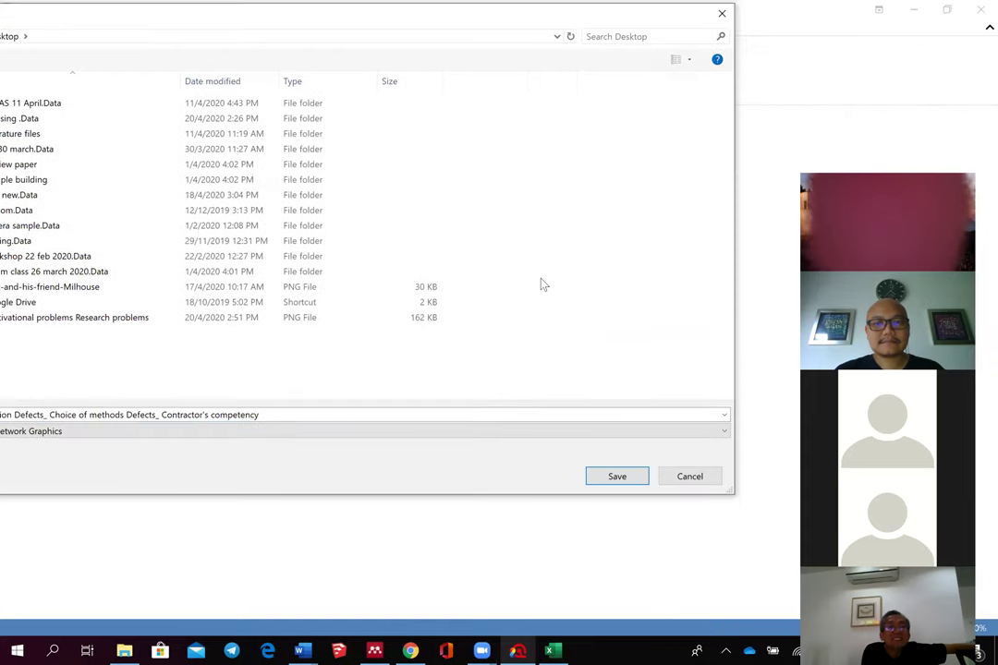
click(644, 482)
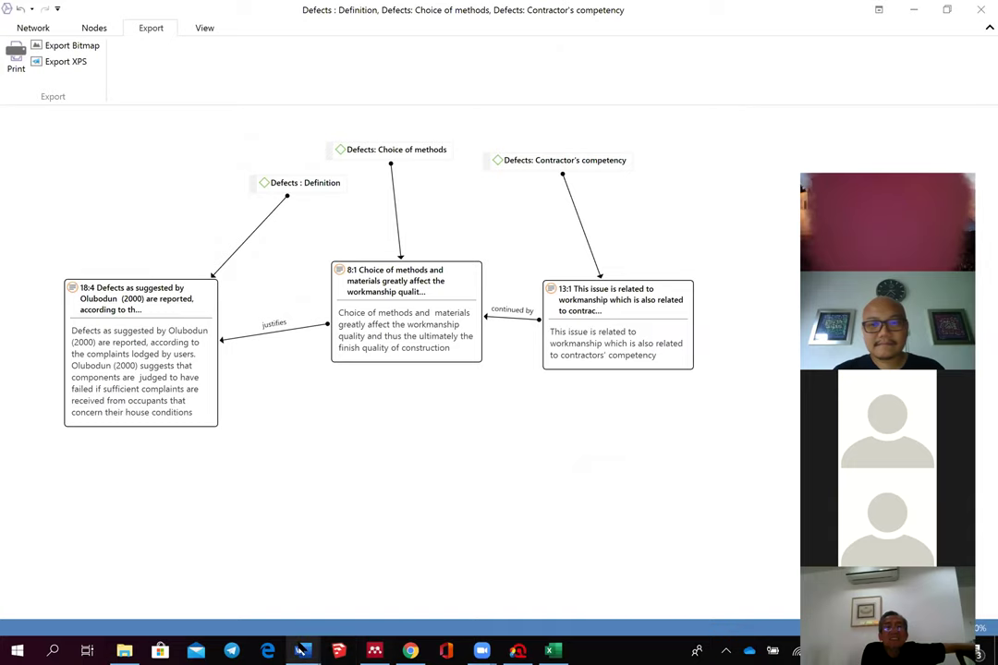
Step: Switch to Word's Document1 and insert the exported defects network picture below "Matrix" in section 5.1
click(300, 651)
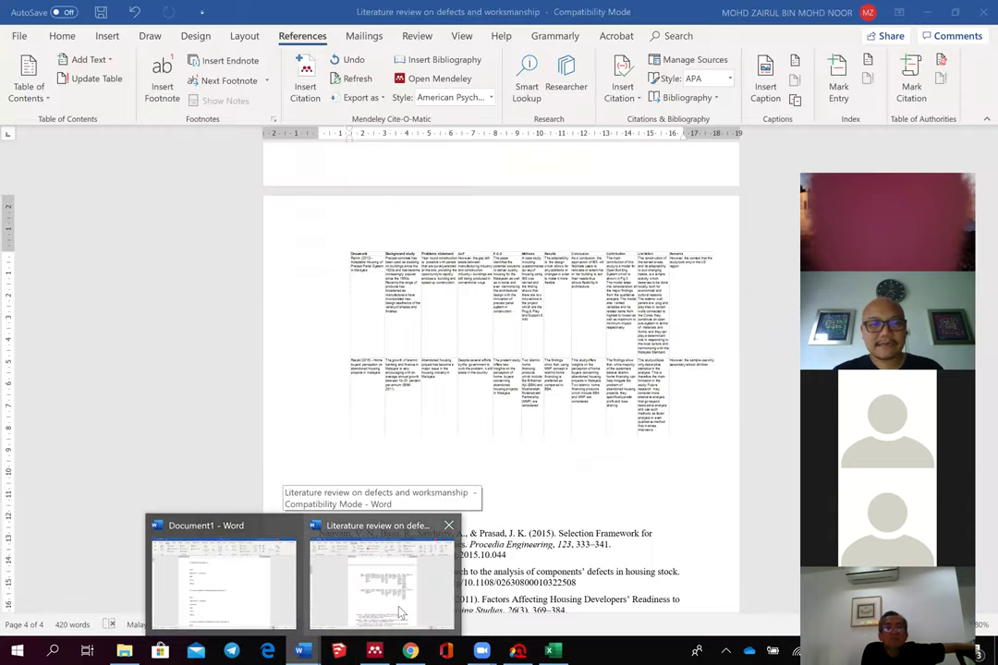
click(400, 612)
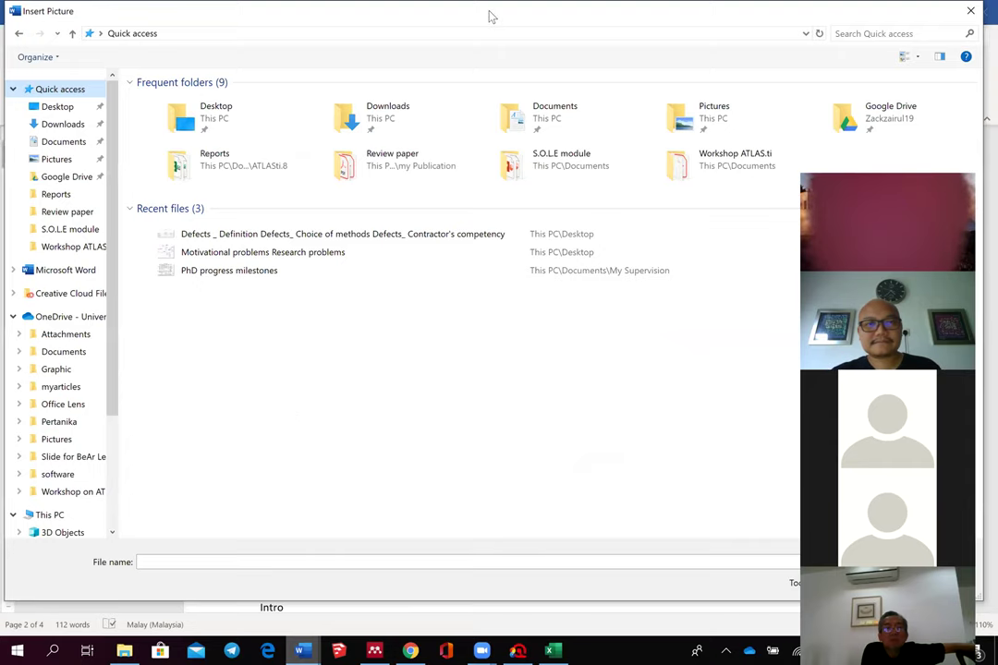
click(300, 234)
key(Escape)
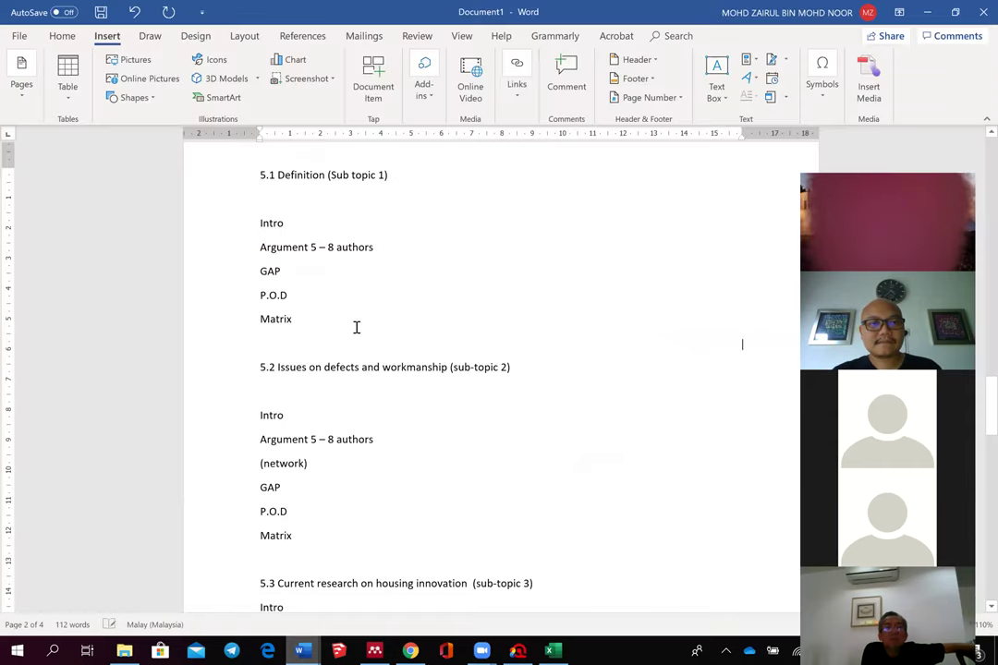
scroll(370, 368, down, 5)
click(490, 368)
scroll(360, 268, up, 7)
scroll(353, 242, down, 1)
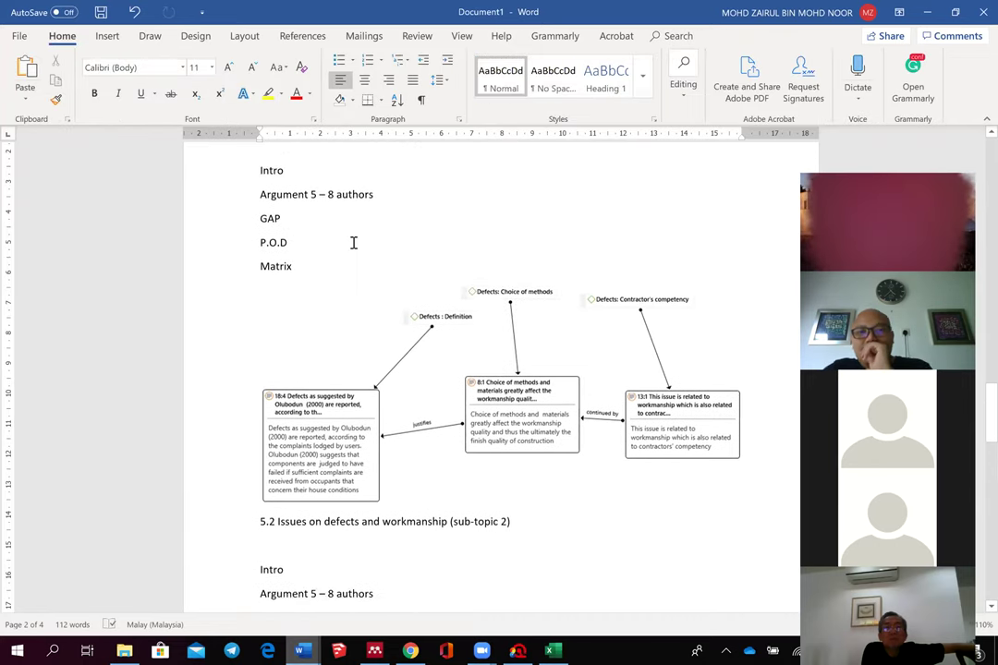
Step: Cut the network picture and paste it on a new line below "Argument 5 – 8 authors" in section 5.1
scroll(355, 254, down, 1)
click(476, 377)
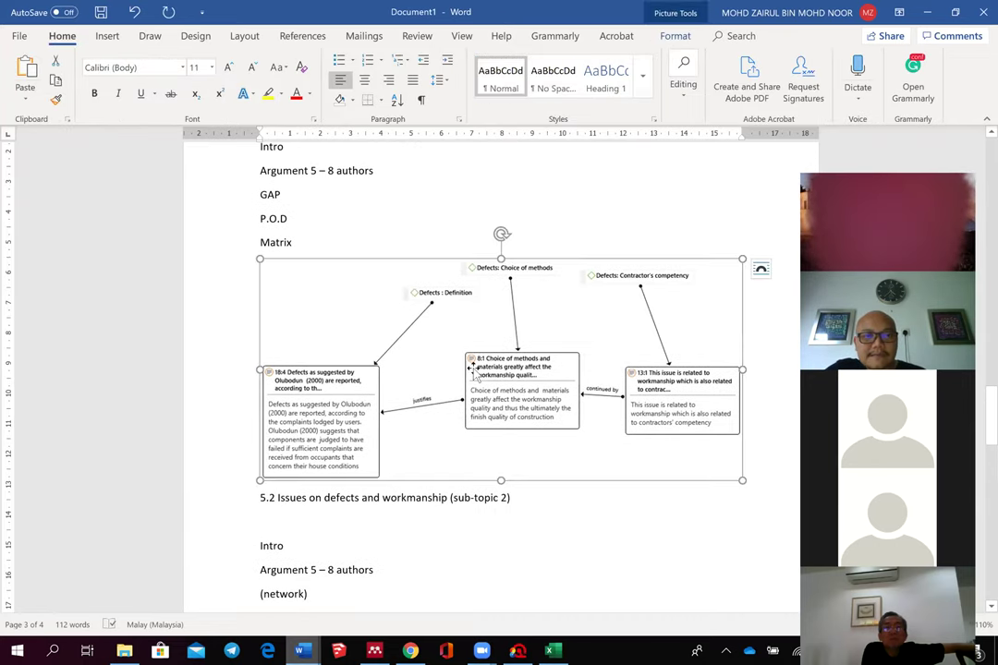
right_click(476, 378)
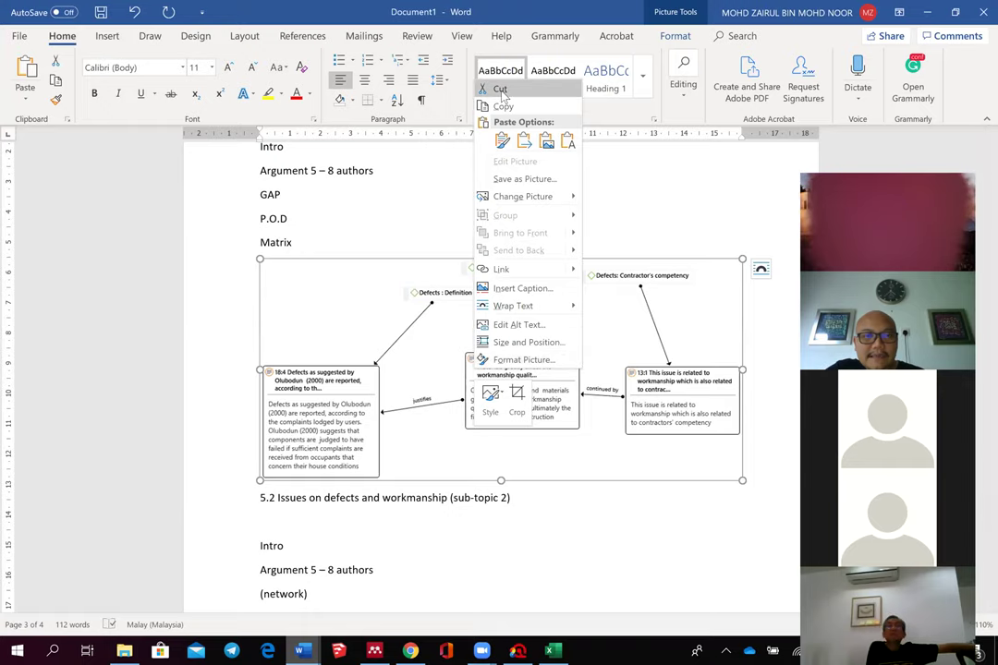
click(500, 90)
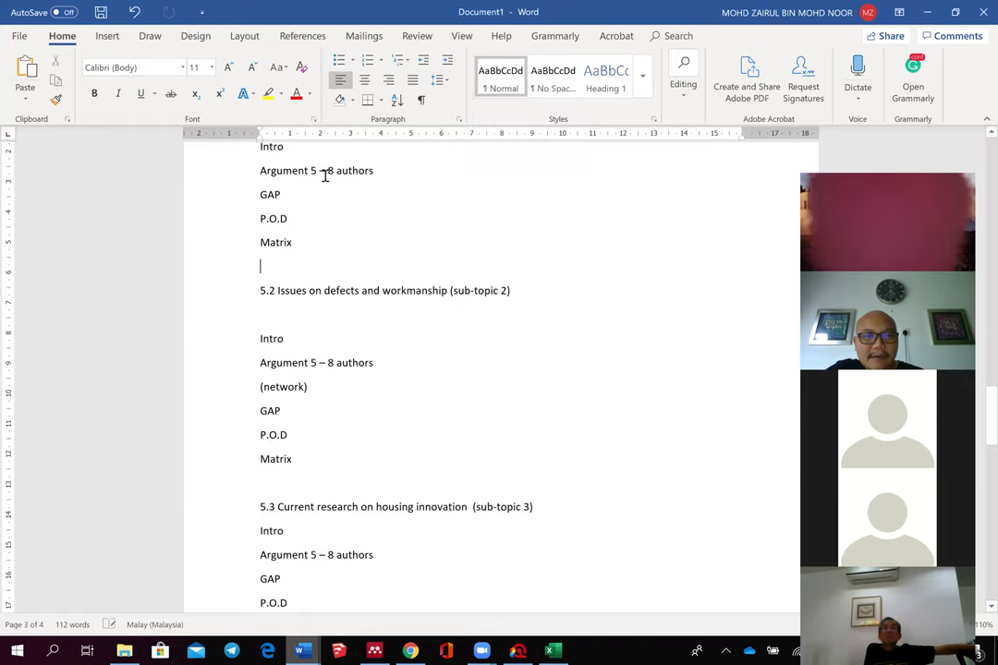
click(377, 170)
key(Return)
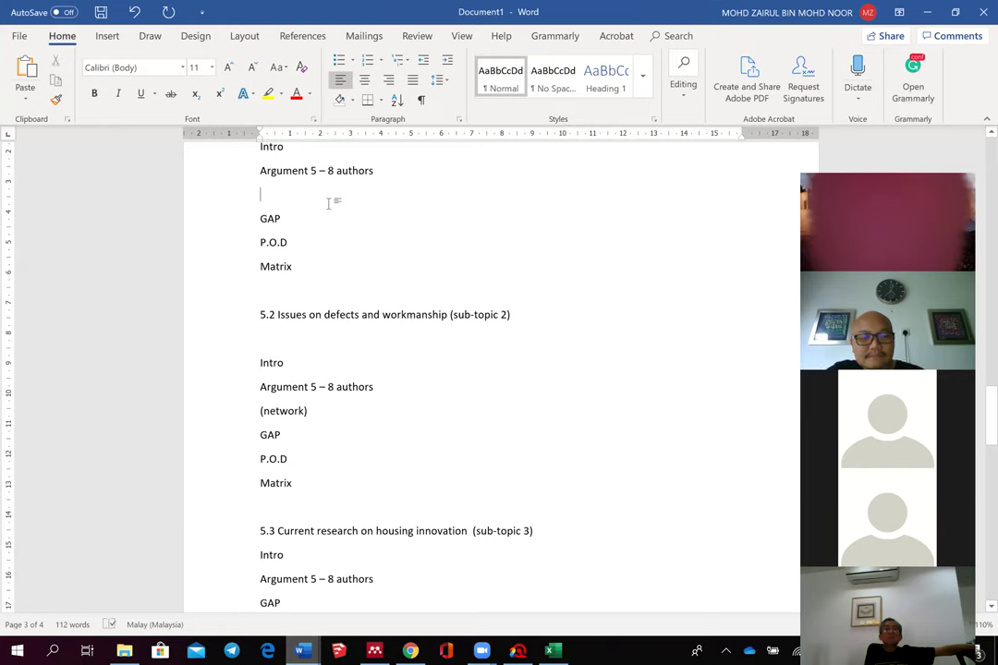
key(ctrl+v)
click(407, 282)
click(366, 181)
Step: Add a blank line between the network picture and "GAP" in section 5.1
scroll(276, 337, down, 2)
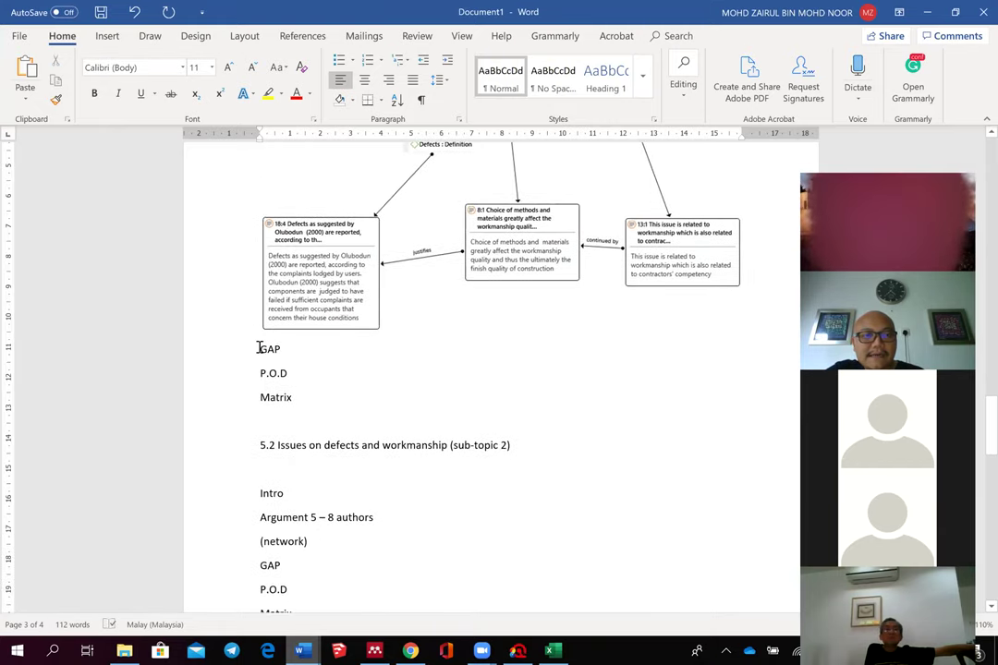
click(260, 349)
key(Return)
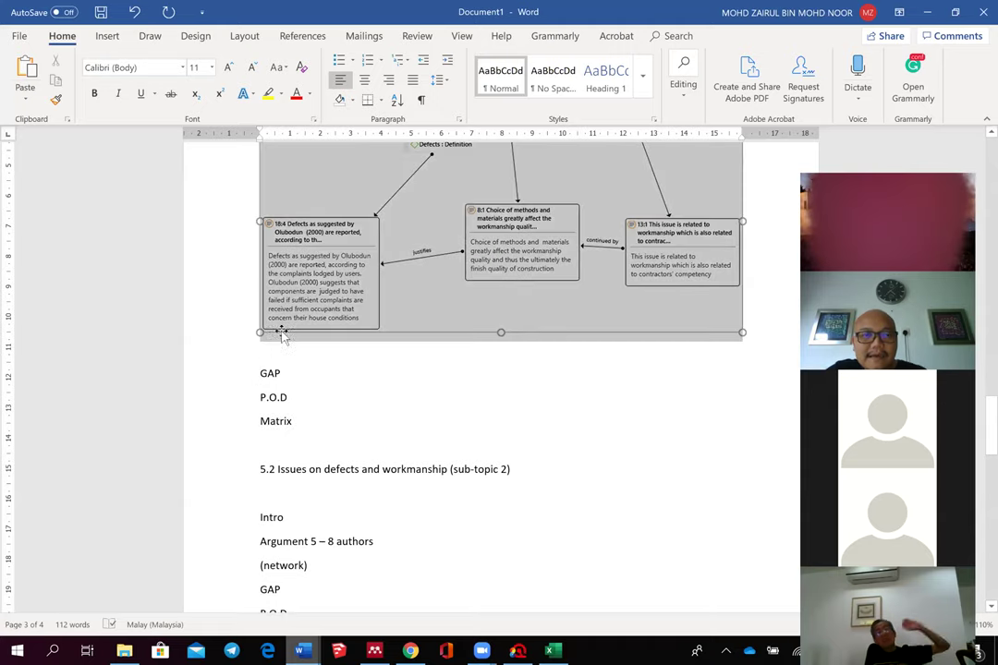
click(266, 335)
click(313, 347)
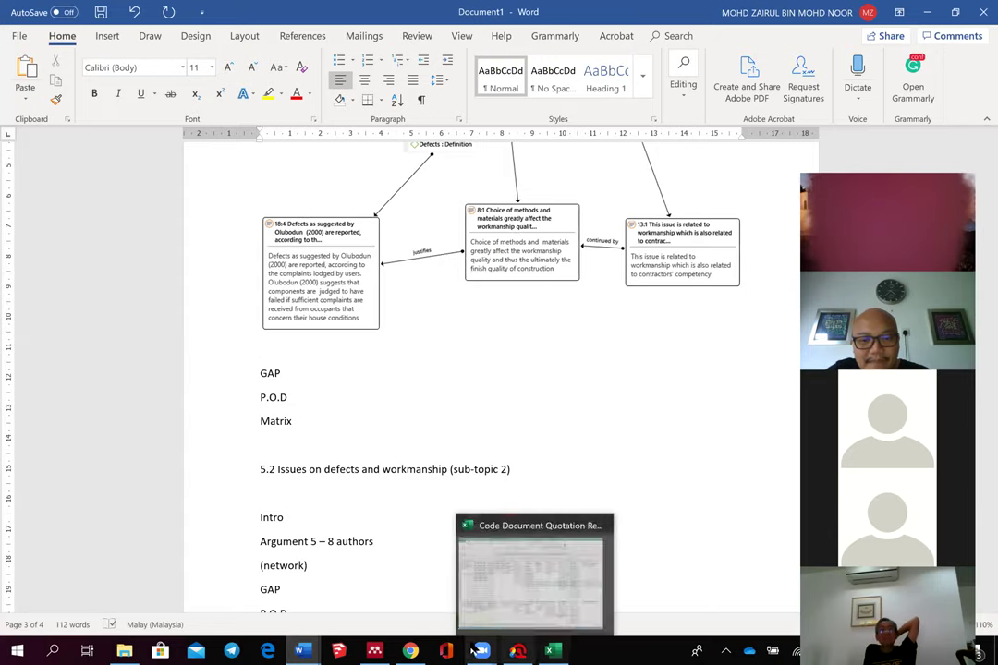
Step: Switch to the ATLAS.ti network, restore its window to a smaller size, and rename quotation 18:4 as document D 18's author and year (2012)
click(506, 547)
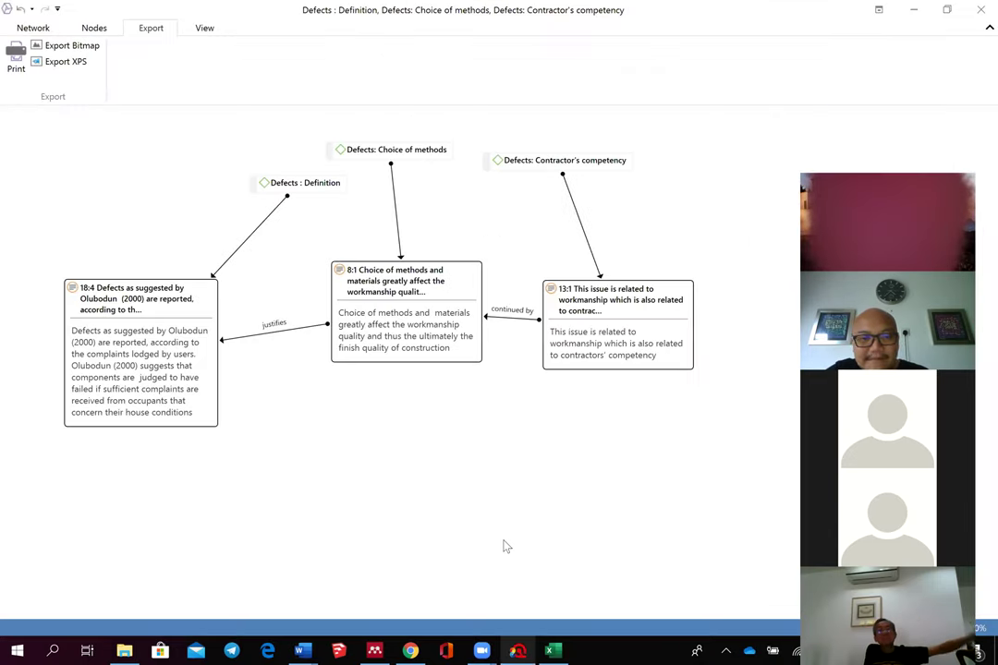
double_click(359, 33)
click(265, 339)
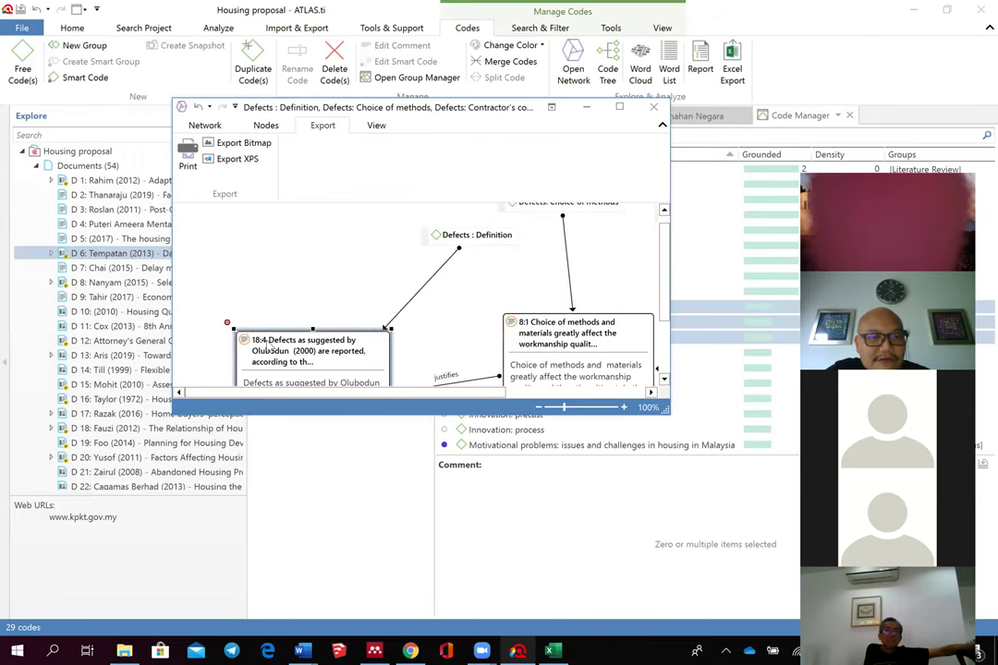
right_click(265, 342)
click(201, 403)
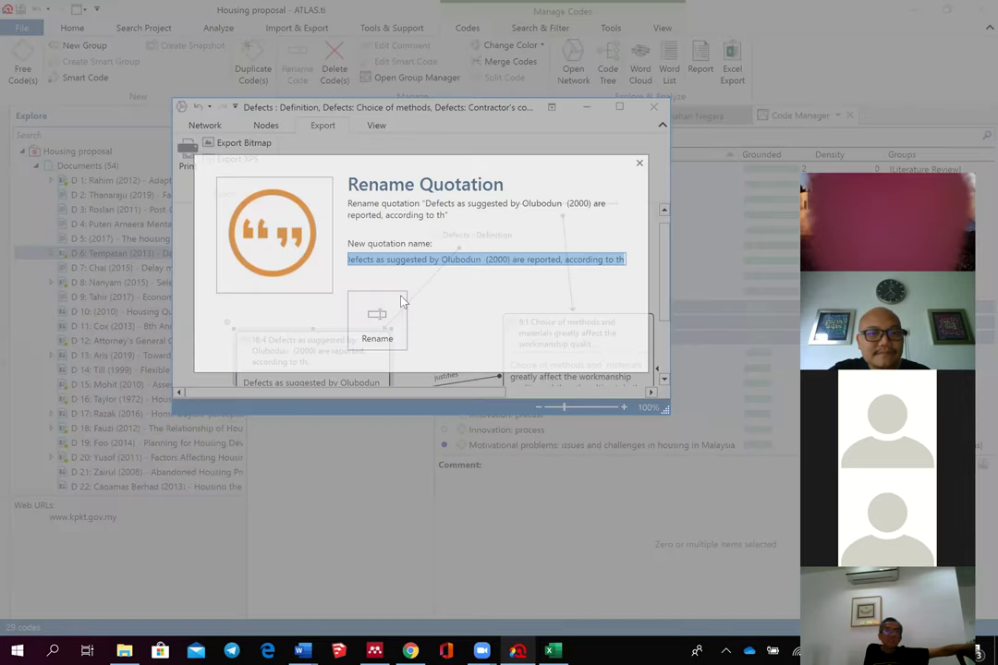
text(Fauzi (2012))
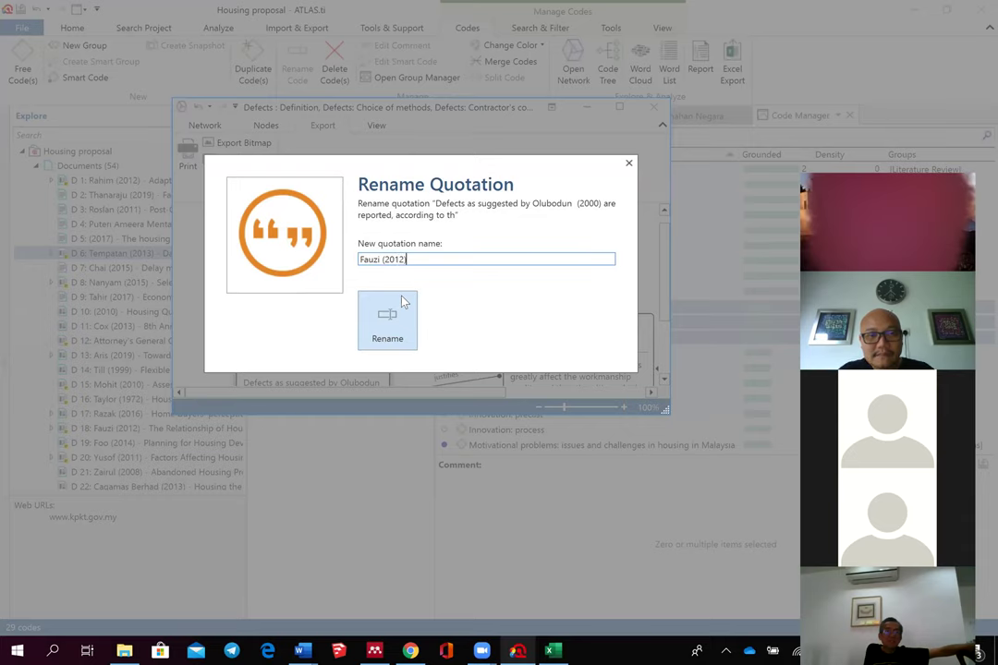
click(394, 315)
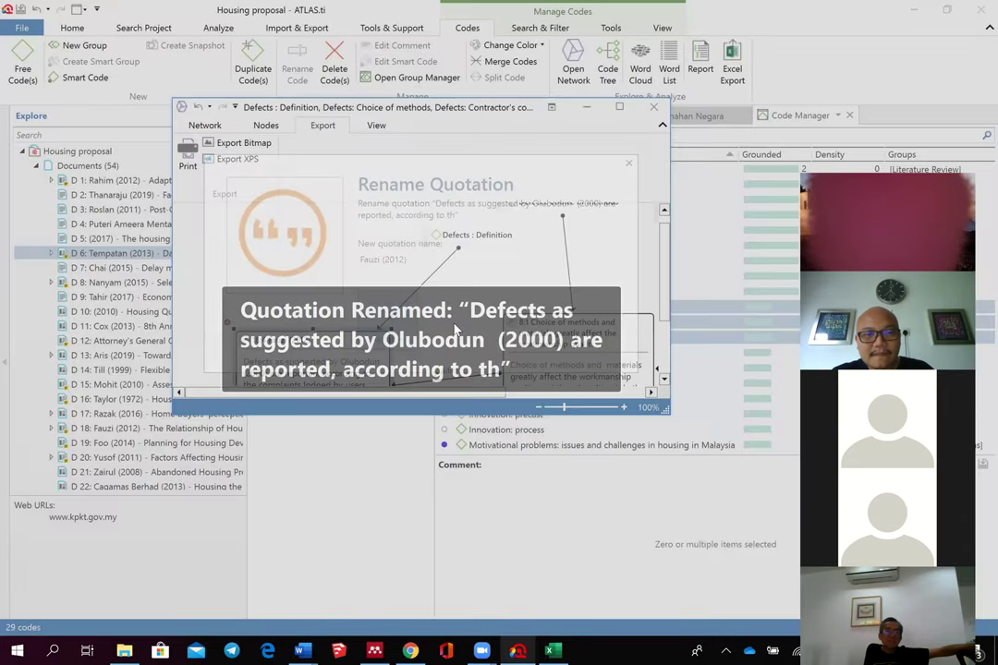